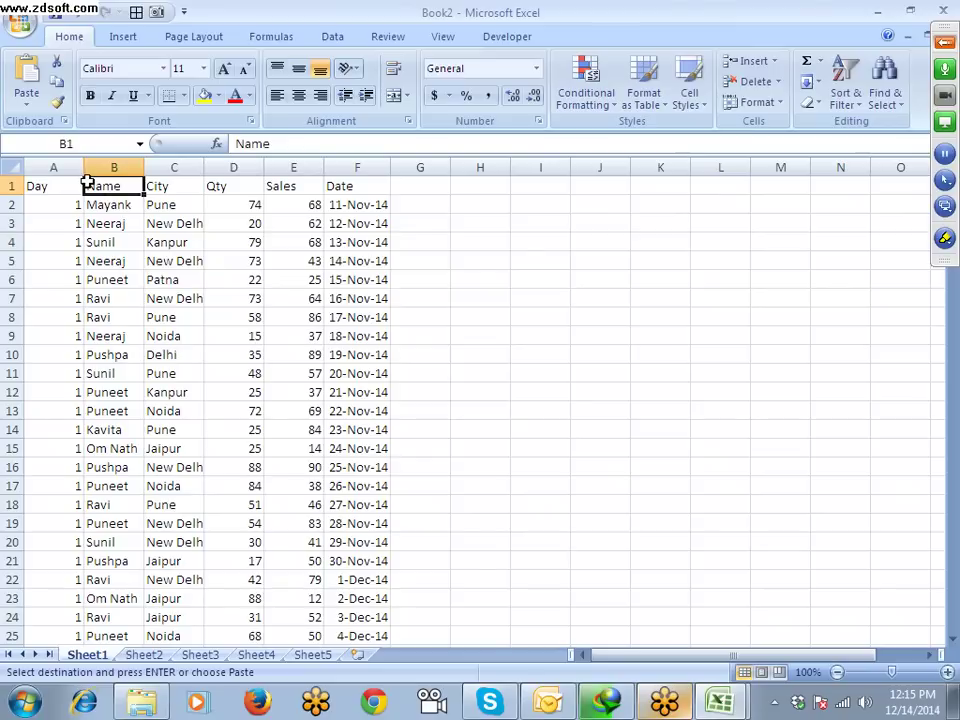
Step: Look over the City column from its header to the last record and among its first entries
key("Right")
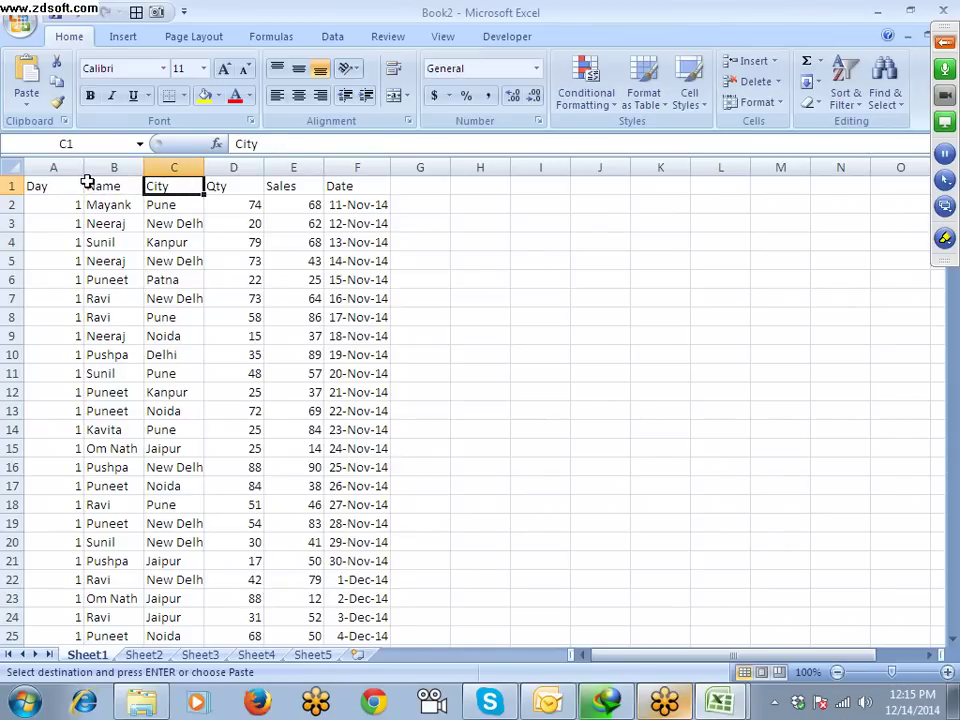
key("ctrl+Down")
key("ctrl+Up")
key("Down")
key("Down")
key("Down")
key("Down")
key("Down")
key("Down")
key("Down")
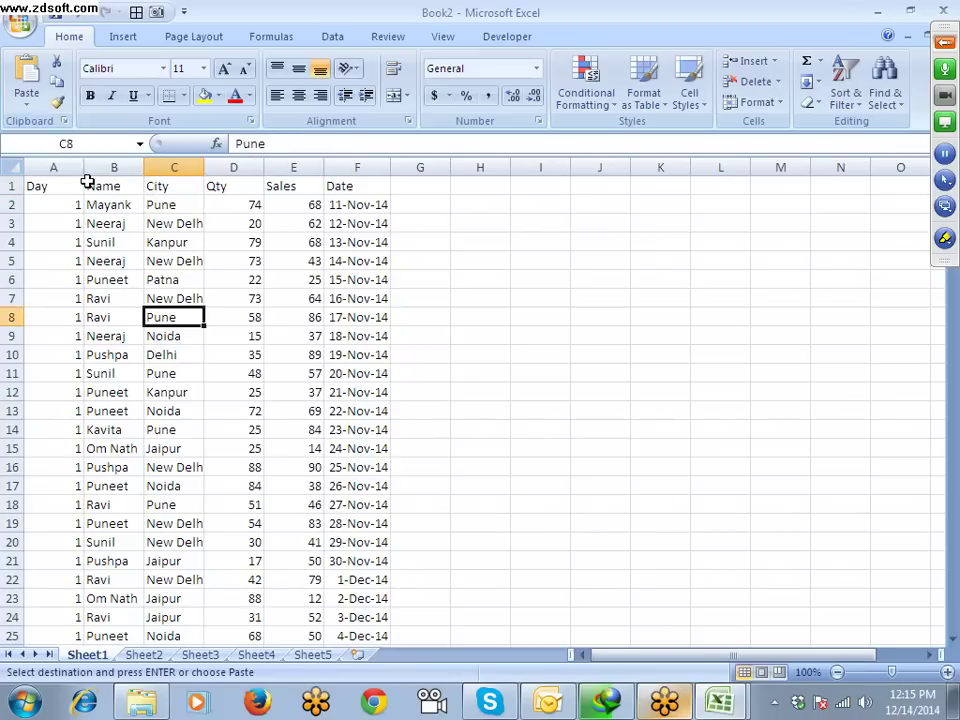
key("Up")
key("Up")
key("Up")
key("Up")
key("Up")
key("Left")
key("Left")
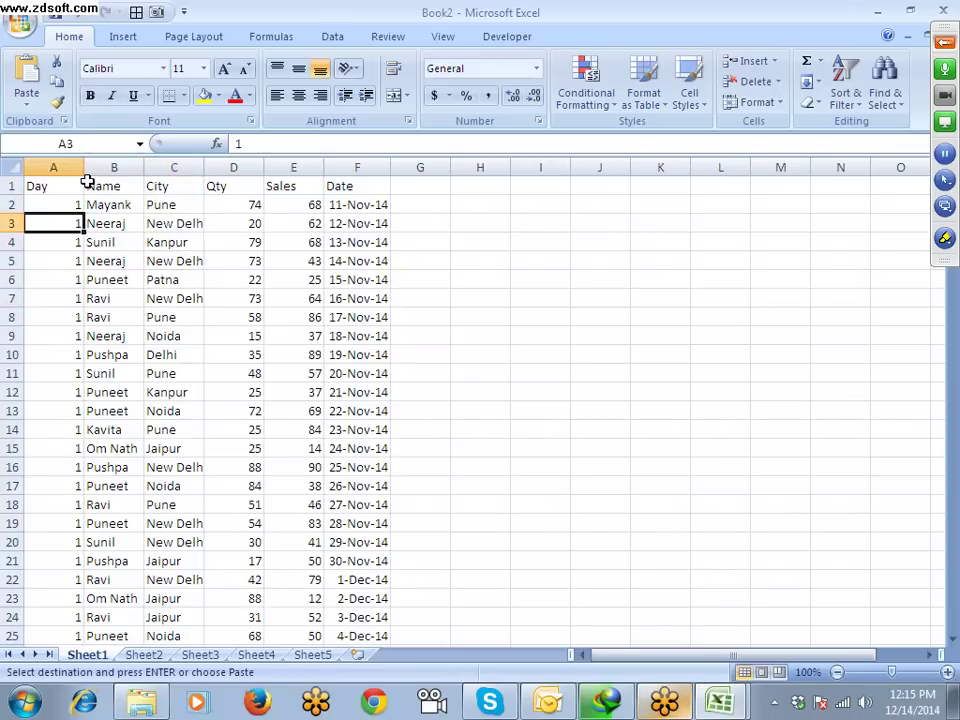
Step: Select the entire data range from the Day header in A1 to the last used cell, and return to A1
key("Up")
key("Up")
key("ctrl+shift+End")
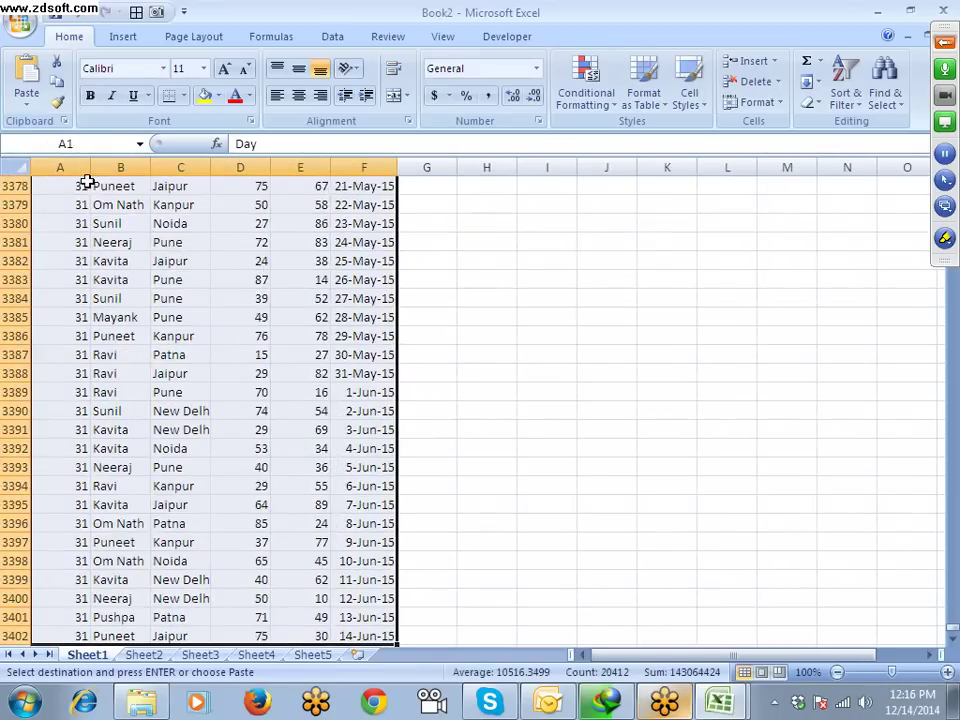
key("ctrl+Home")
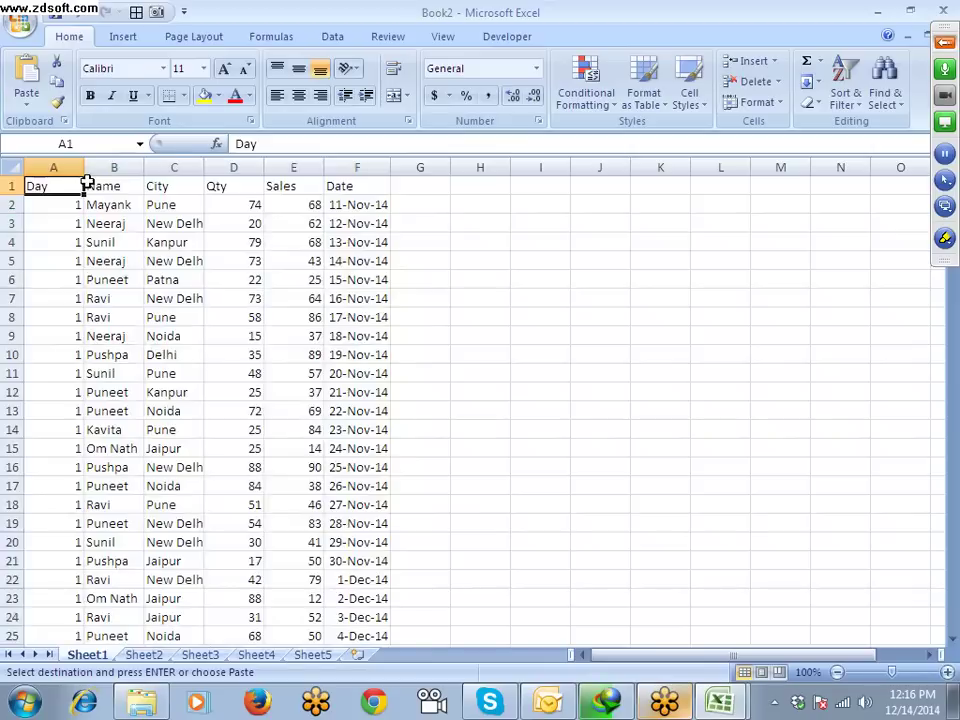
Step: Examine the Name column from its header down to the last record
key("Right")
key("shift+Down")
key("shift+Down")
key("shift+Down")
key("shift+Down")
key("shift+Down")
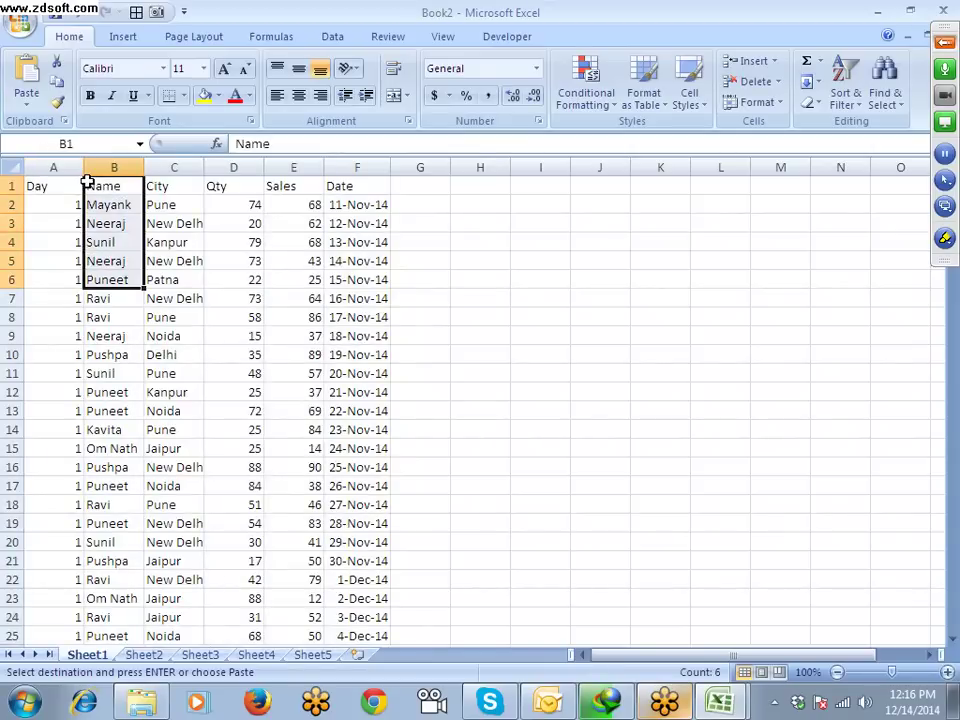
key("ctrl+Down")
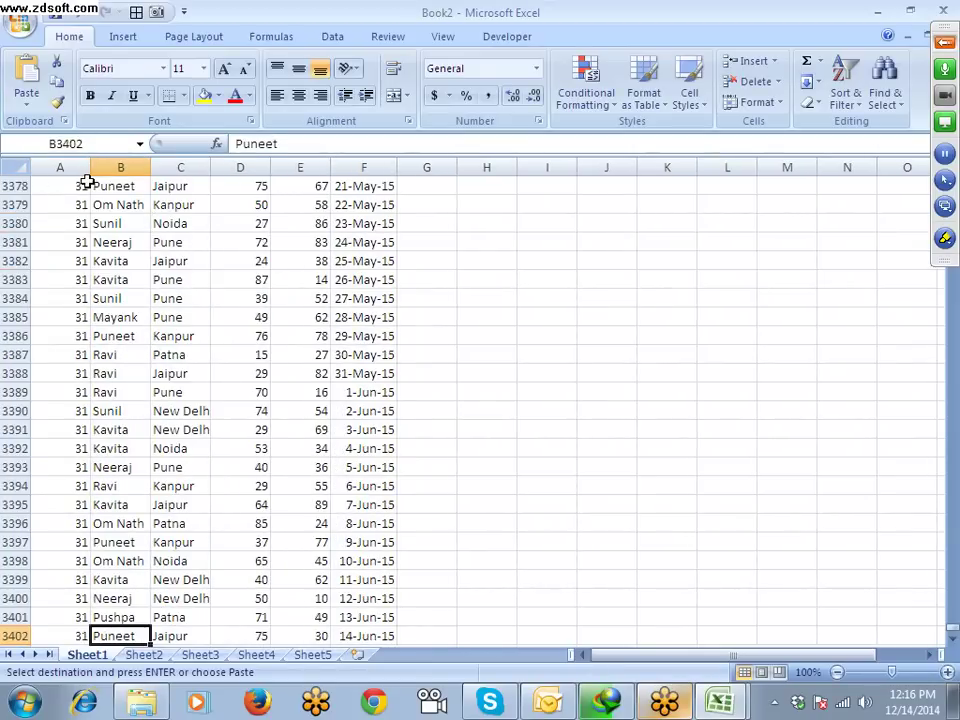
key("ctrl+Up")
key("Down")
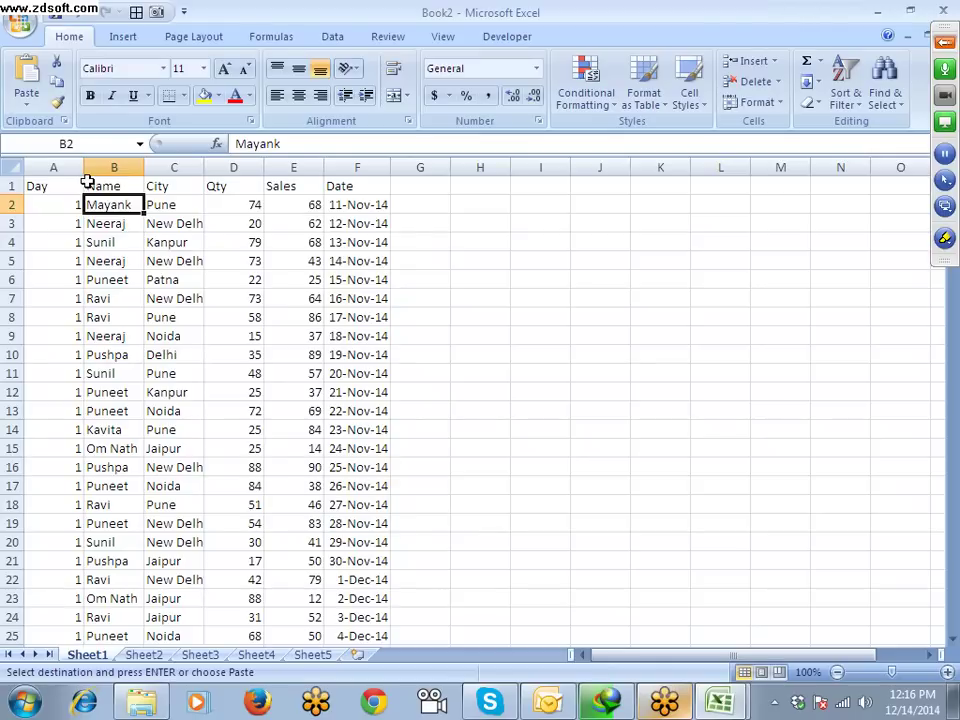
Step: Select the header row from Day to Date, extend the selection to the last record, and return to A1
key("Up")
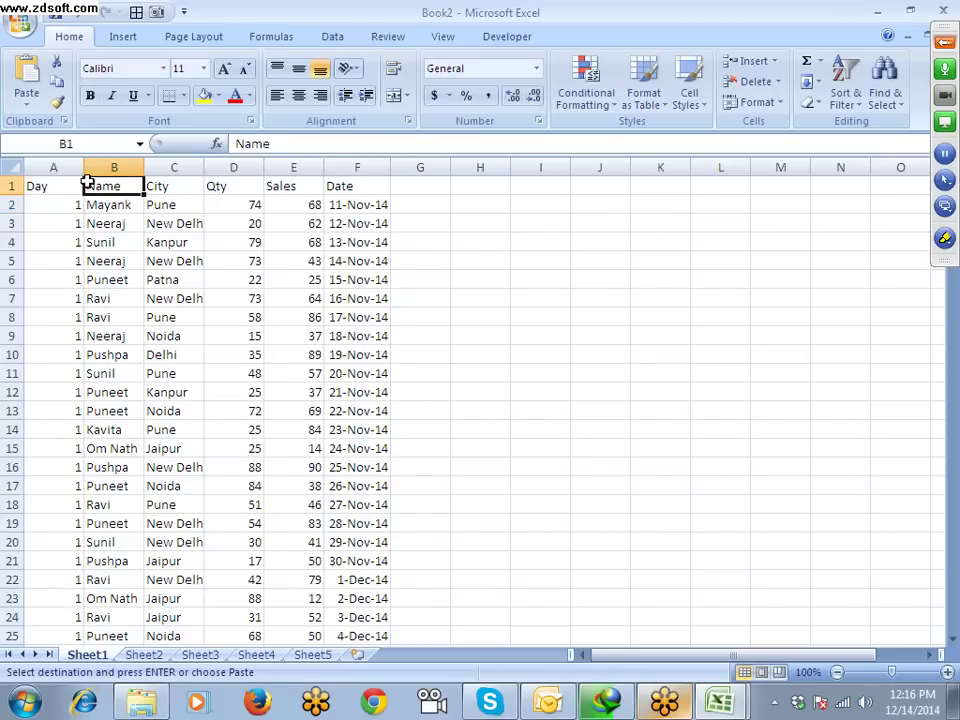
key("Left")
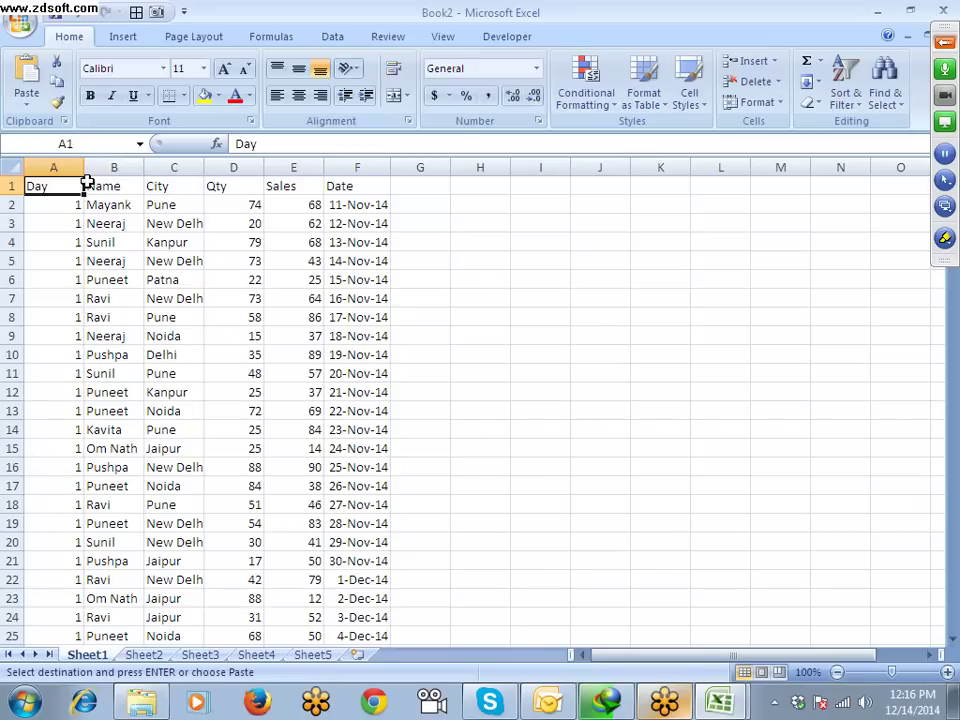
key("ctrl+shift+Right")
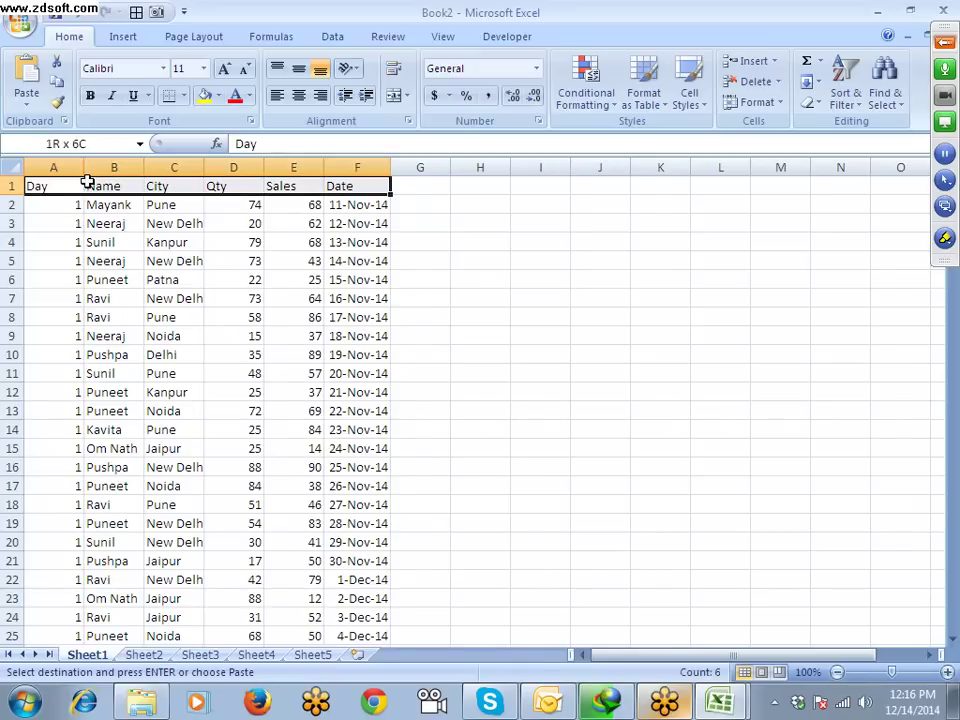
key("ctrl+shift+Down")
key("ctrl+Home")
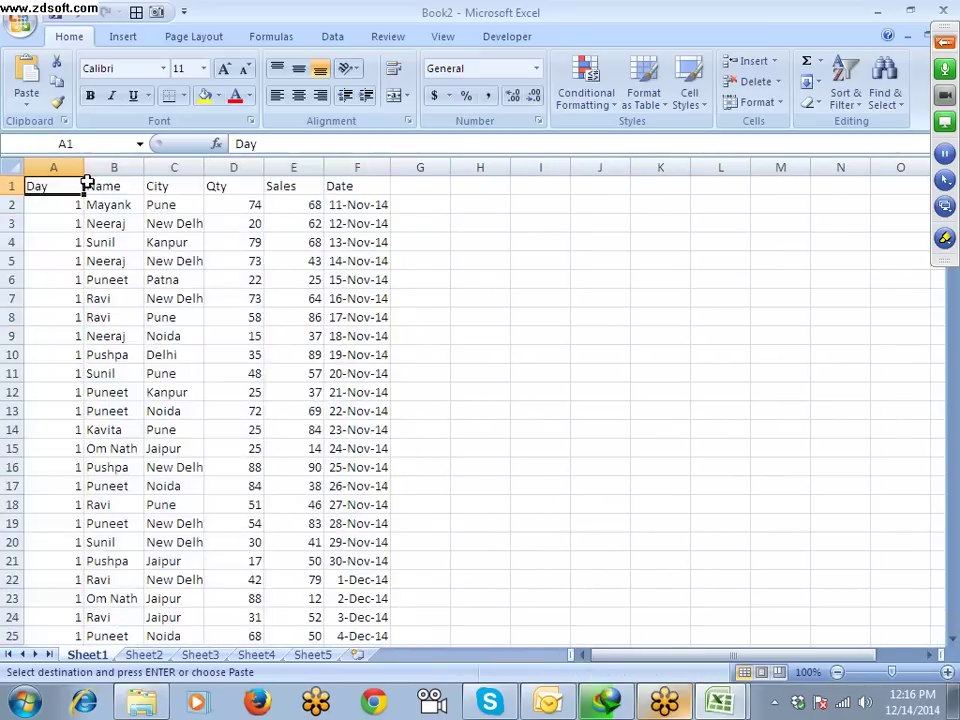
Step: Insert a blank row above row 9 in the table
key("Down")
key("Down")
key("Down")
key("Down")
key("Down")
key("Down")
key("Down")
key("Down")
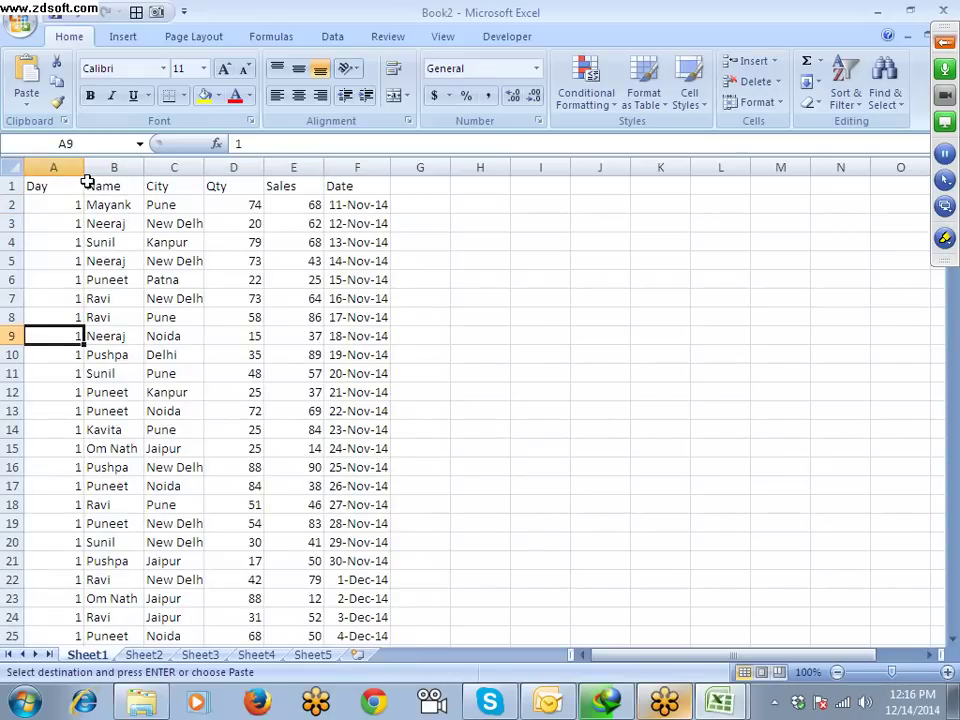
key("shift+space")
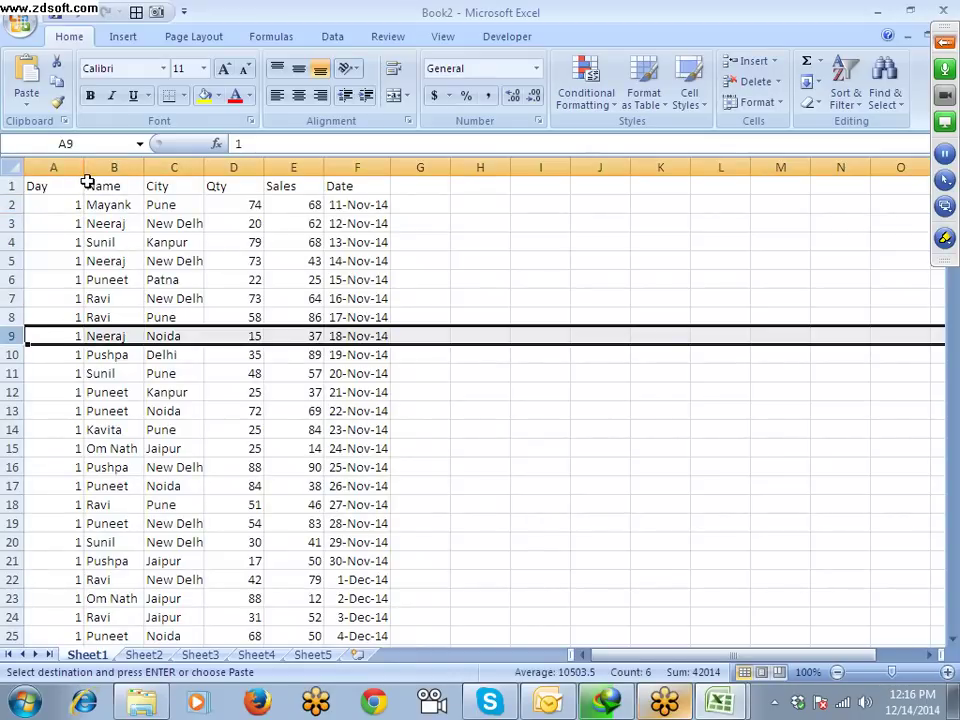
key("ctrl+shift+plus")
Step: Select the table from the Day header across all columns, past the blank row 9, down to the last record
key("ctrl+Home")
key("ctrl+shift+Right")
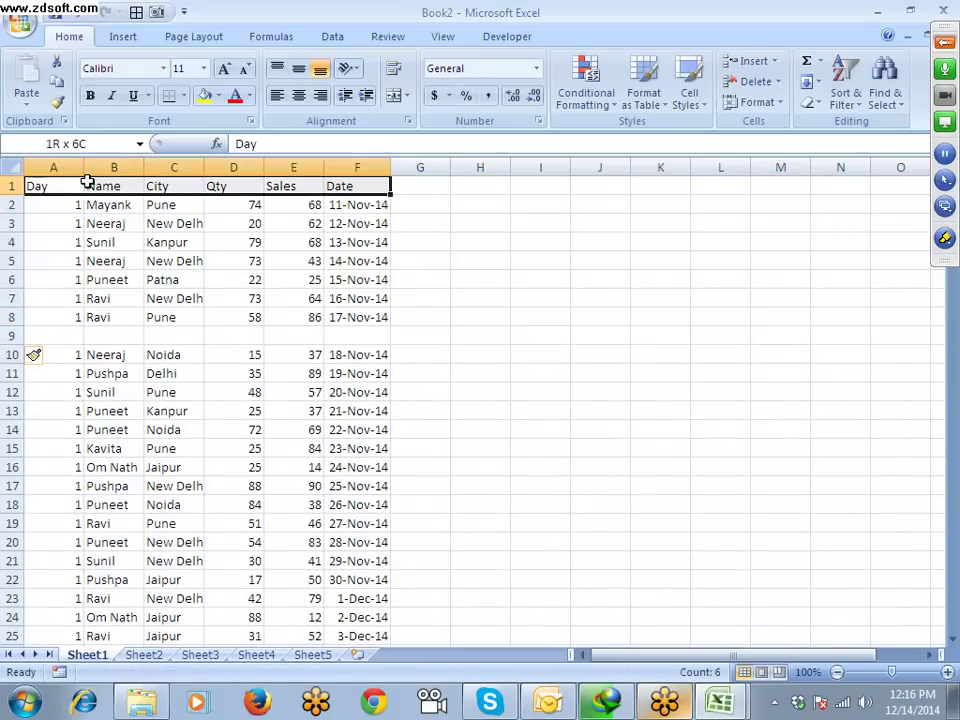
key("ctrl+shift+Down")
key("ctrl+shift+Down")
key("ctrl+shift+Down")
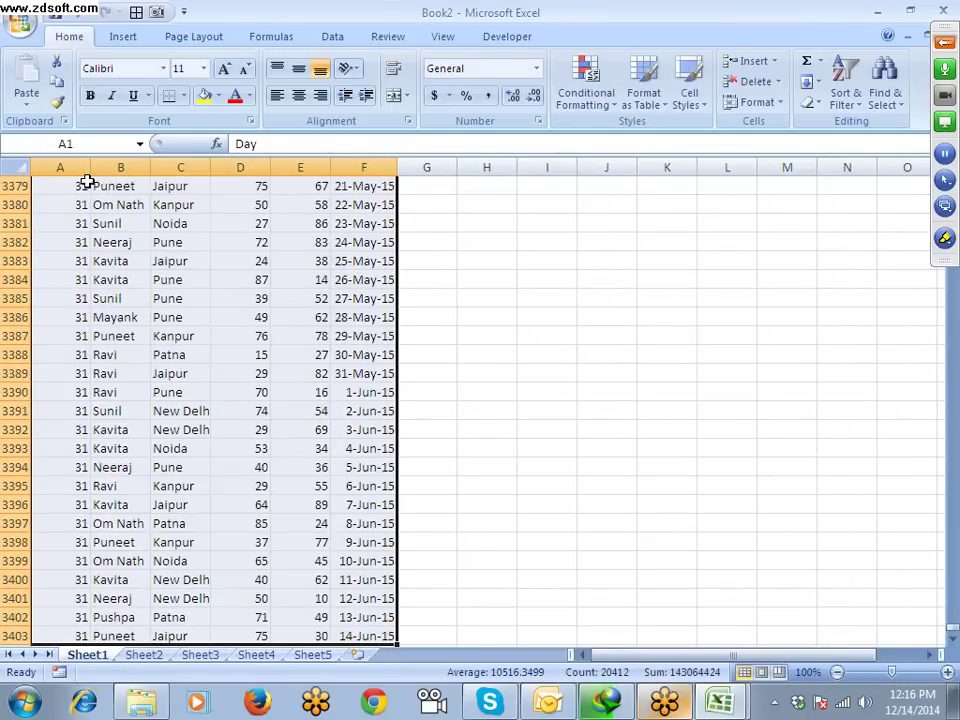
Step: Delete the blank row 9 from the table
key("ctrl+Home")
key("ctrl+Down")
key("Down")
key("shift+space")
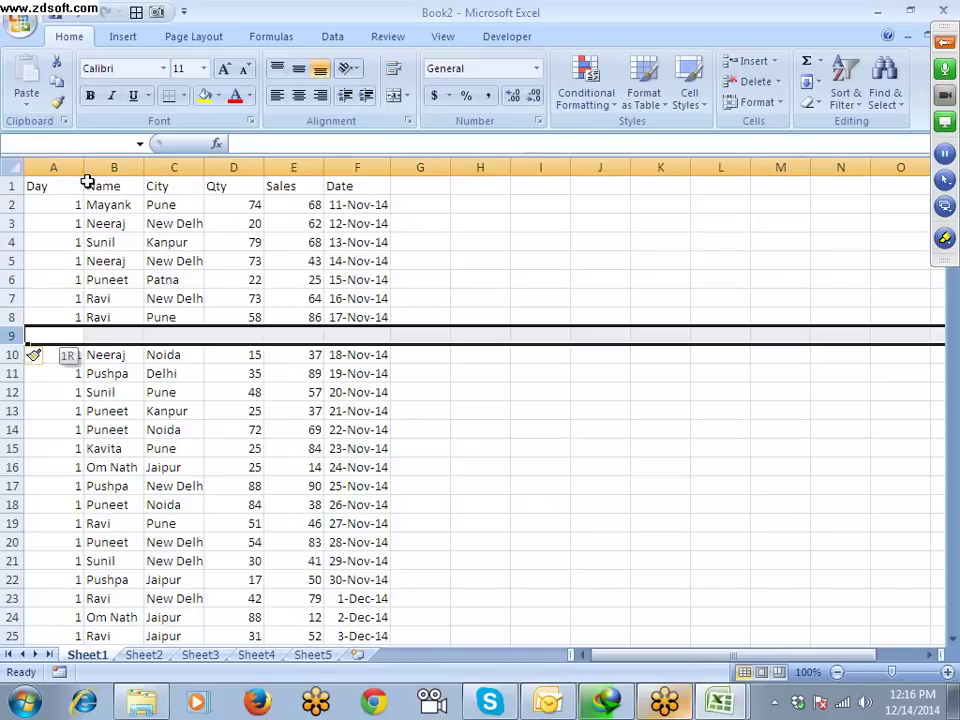
key("ctrl+minus")
Step: Select the whole table and view the available sort and filter commands
key("ctrl+Home")
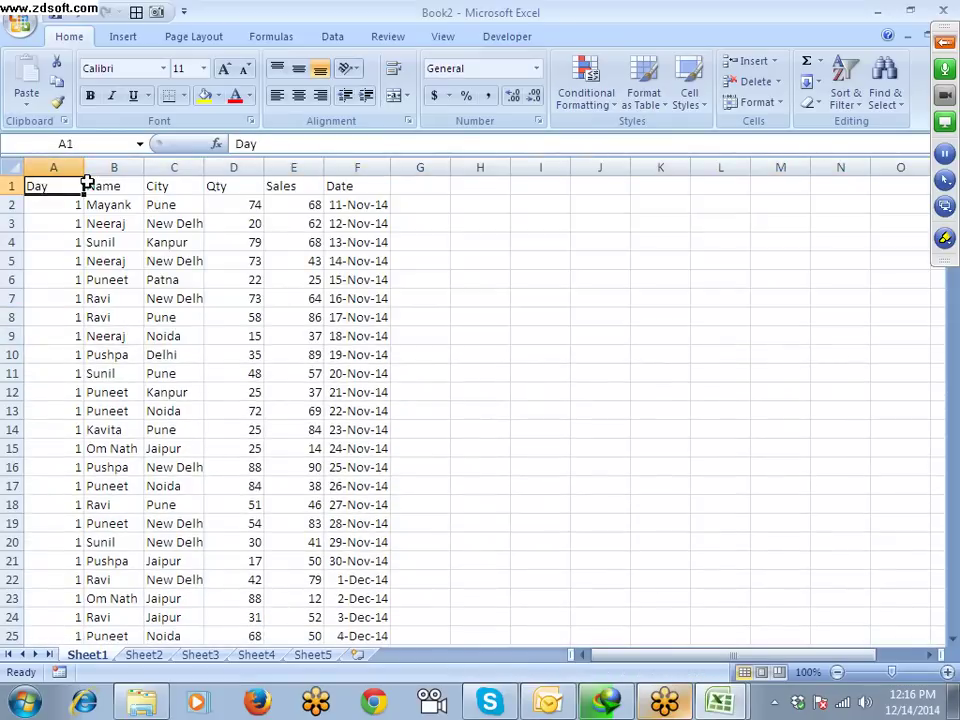
key("ctrl+shift+Right")
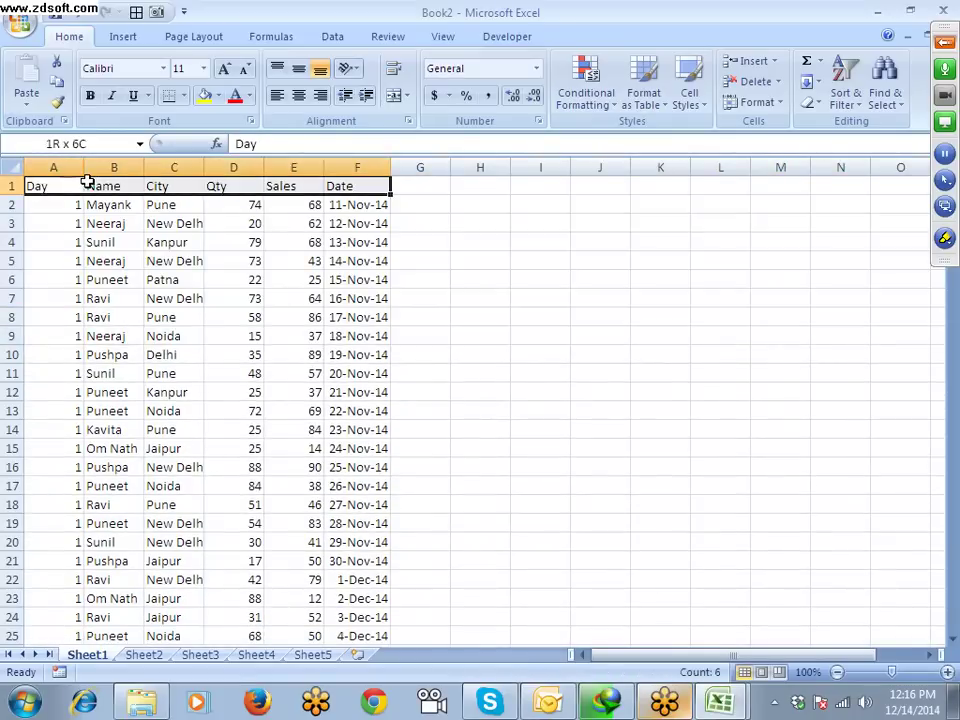
key("ctrl+shift+Down")
left_click(842, 98)
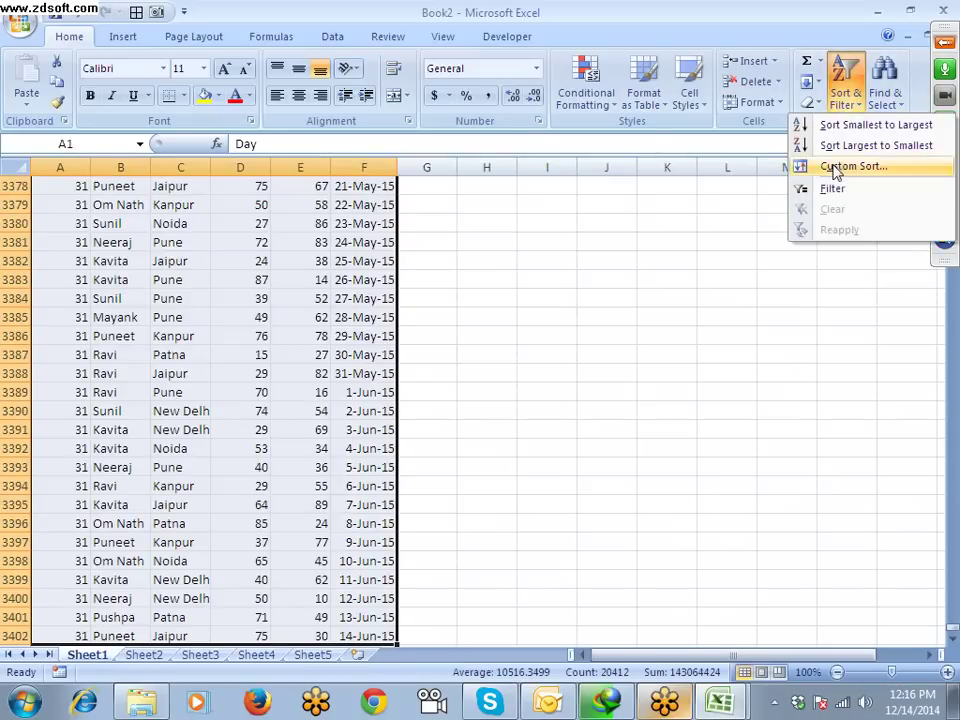
key("Escape")
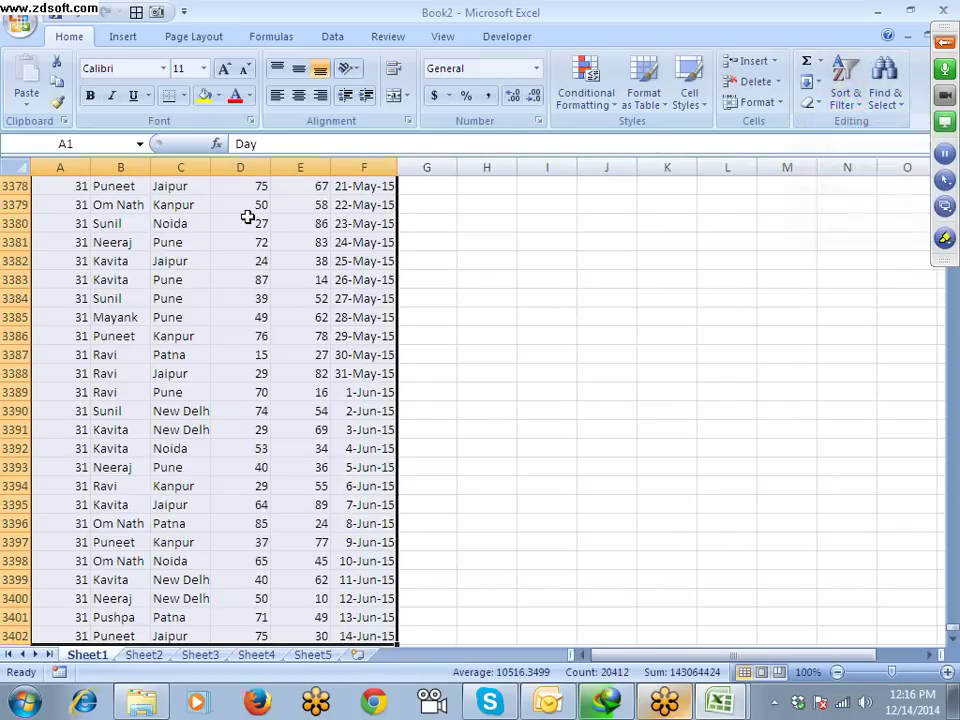
key("ctrl+Home")
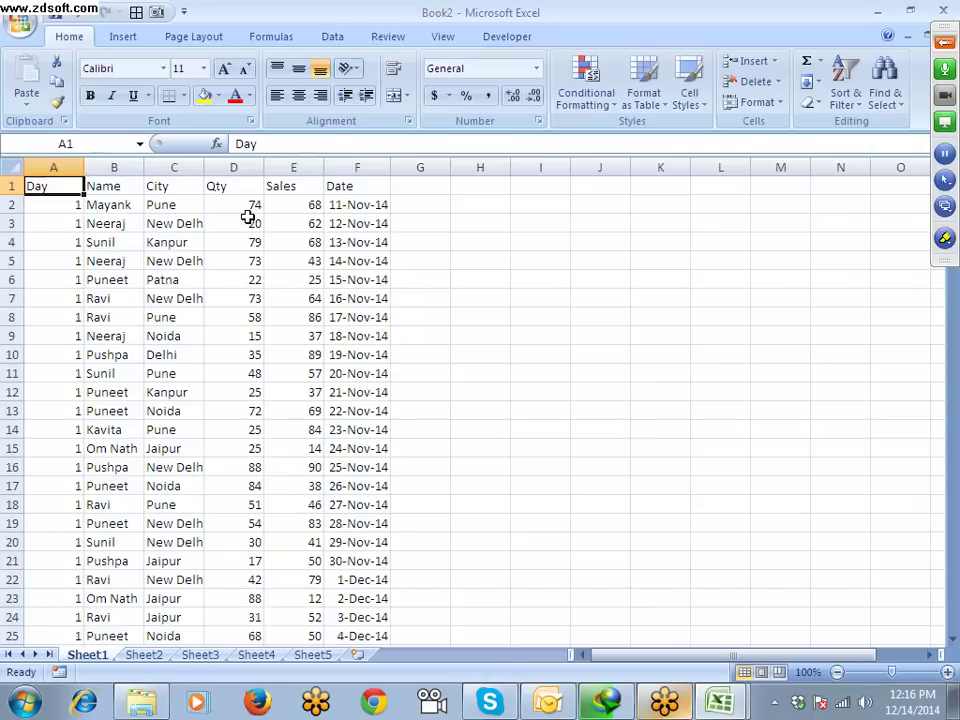
Step: Try sorting the table by Name from A to Z and from Z to A, and undo both sorts
key("Right")
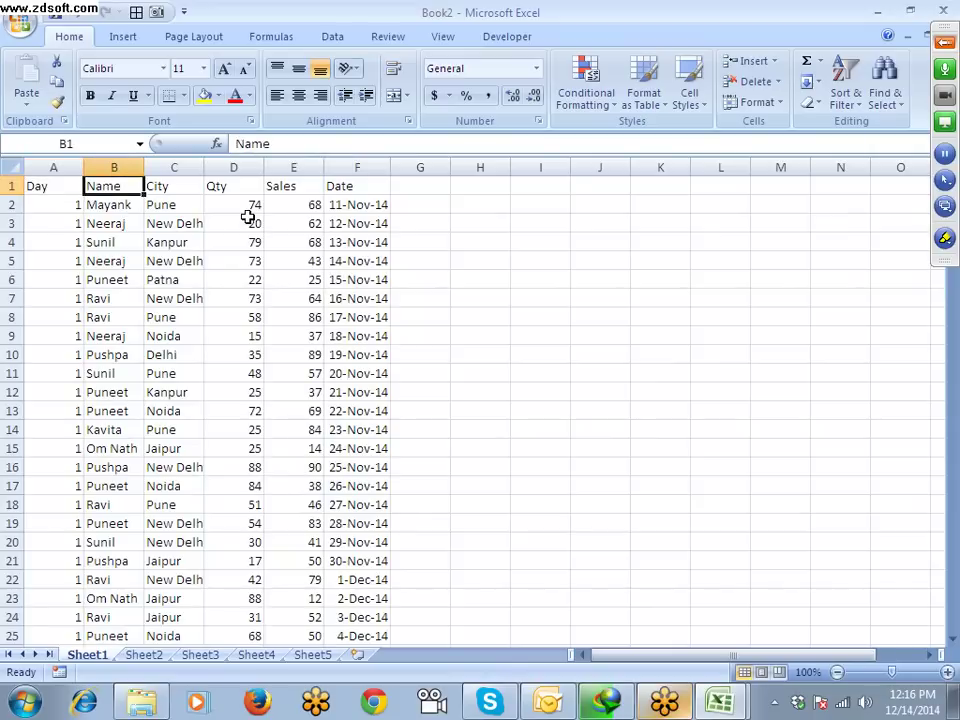
left_click(843, 105)
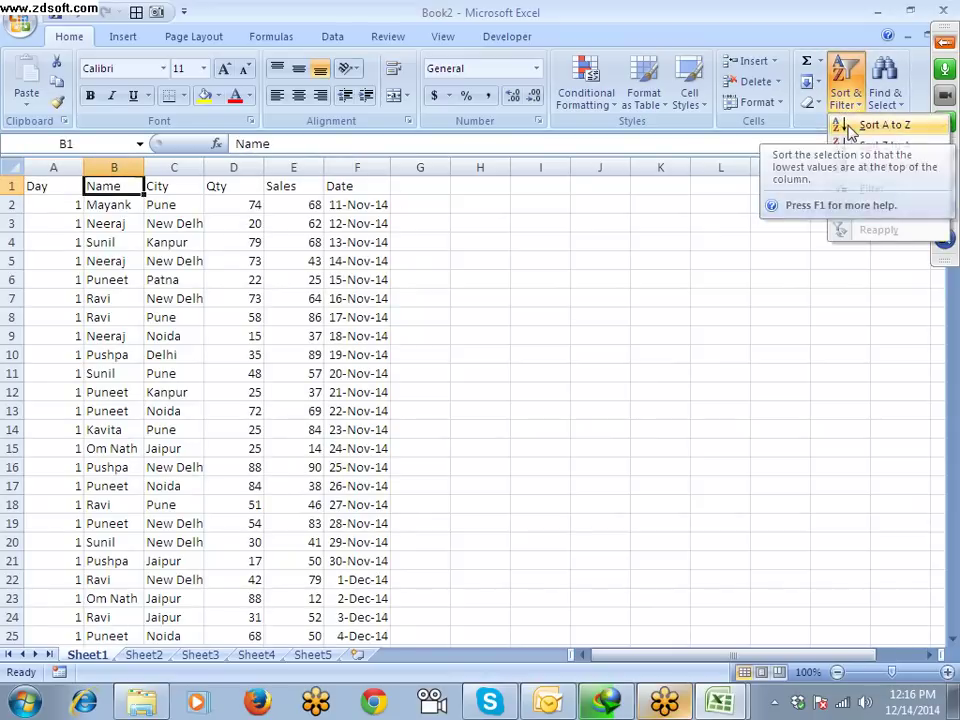
left_click(849, 133)
left_click(843, 105)
left_click(857, 142)
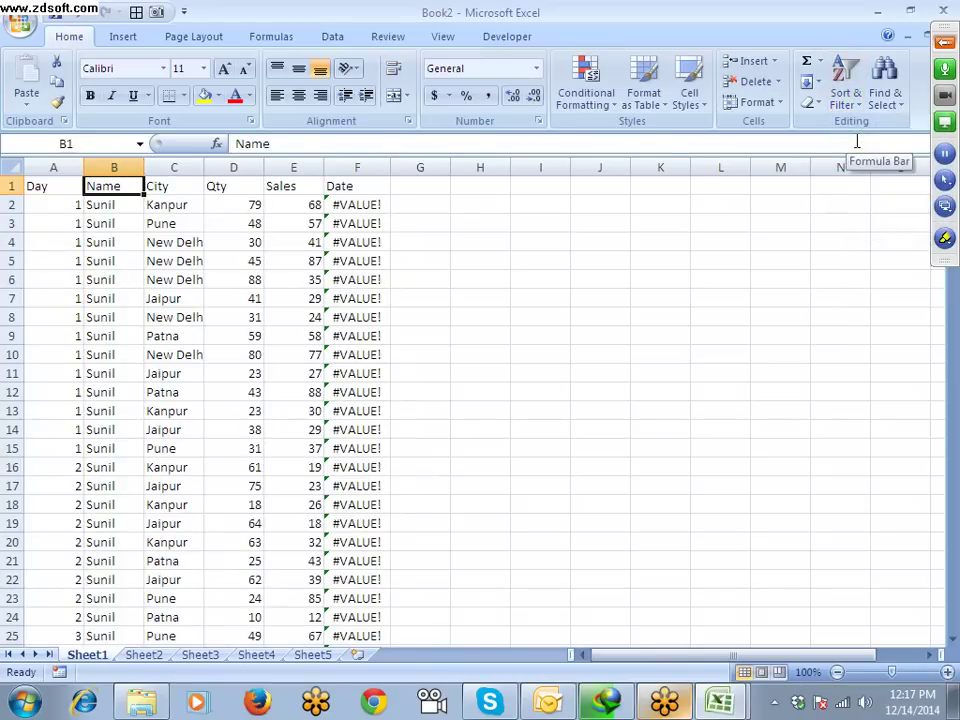
key("ctrl+z")
key("ctrl+z")
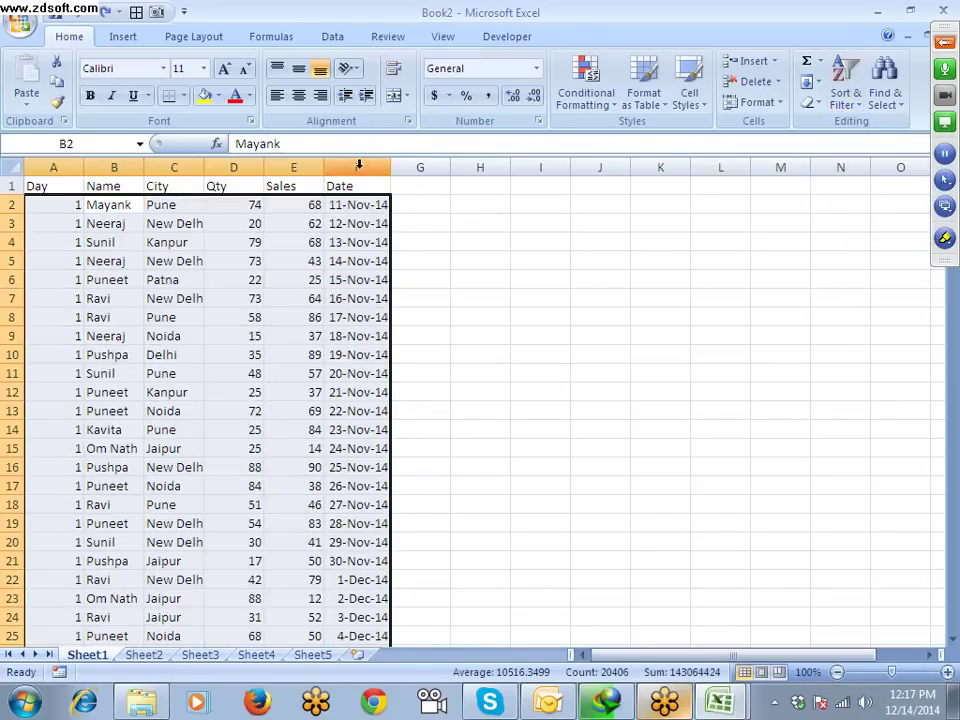
Step: Replace the contents of the Date column (F) with values only by copying it and pasting values over itself
left_click(358, 165)
key("ctrl+c")
left_click(27, 96)
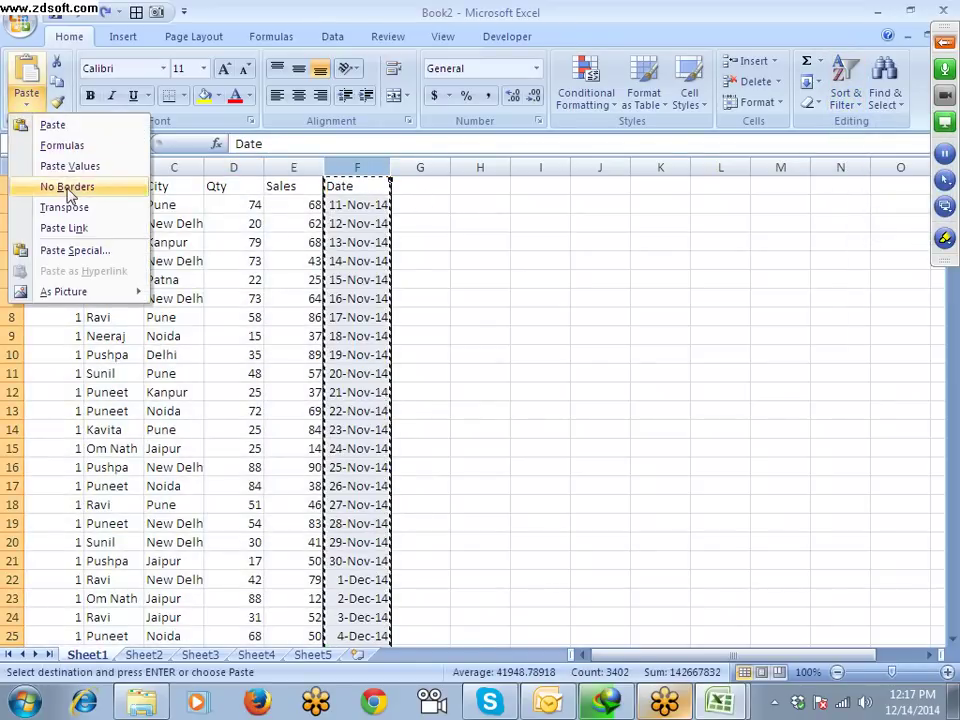
left_click(64, 166)
key("Escape")
Step: Set up a custom sort of the table with Name as the first level, sorted on values from A to Z
left_click(120, 186)
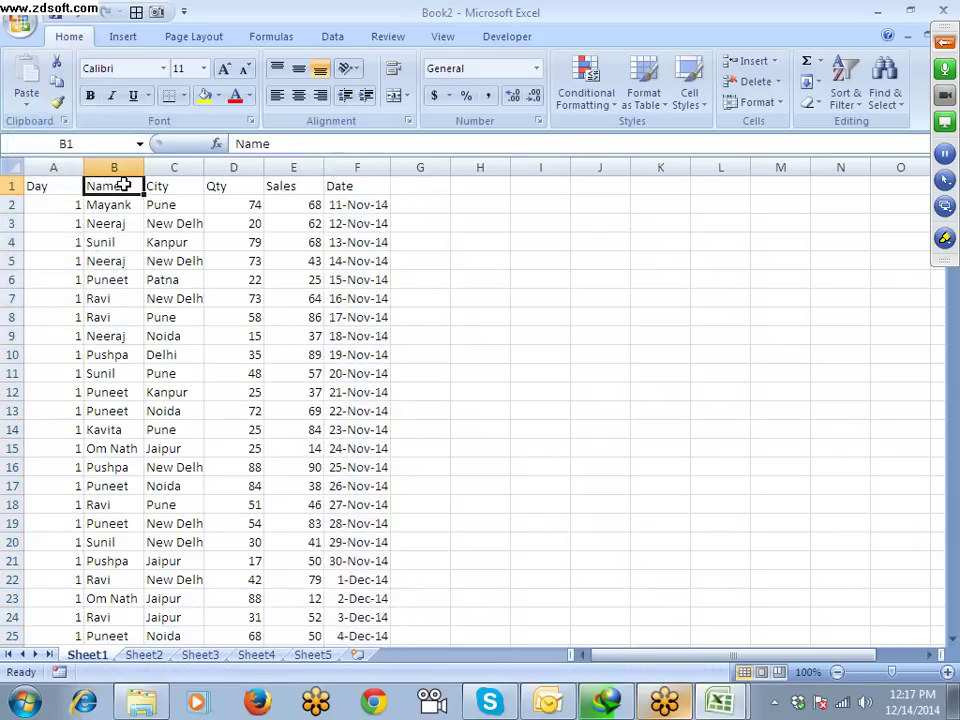
left_click_drag(126, 205, 168, 246)
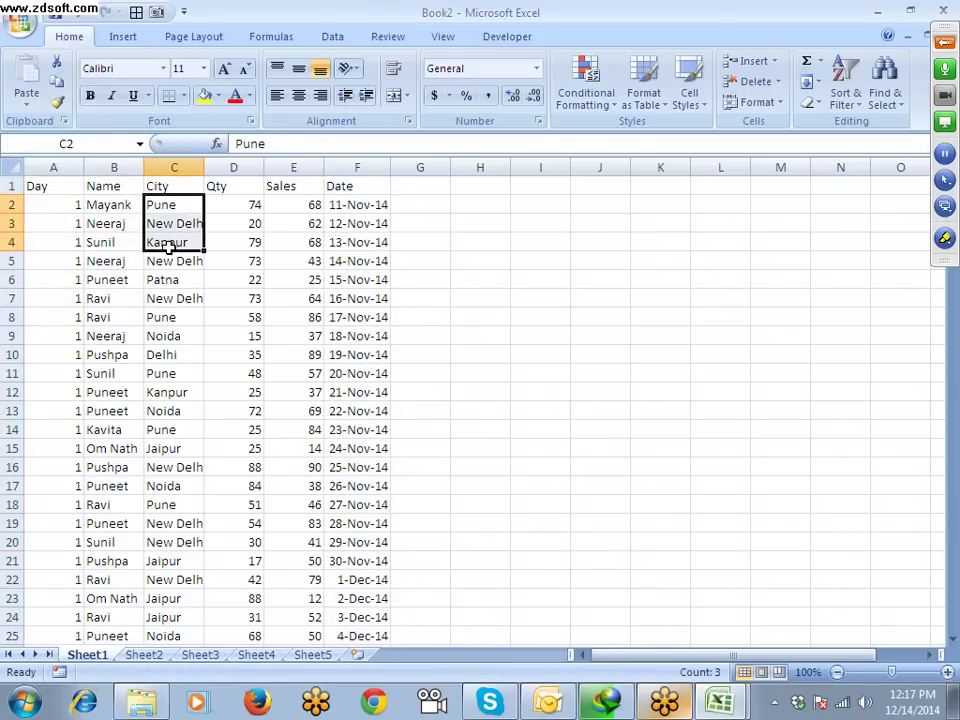
left_click(111, 184)
left_click(843, 100)
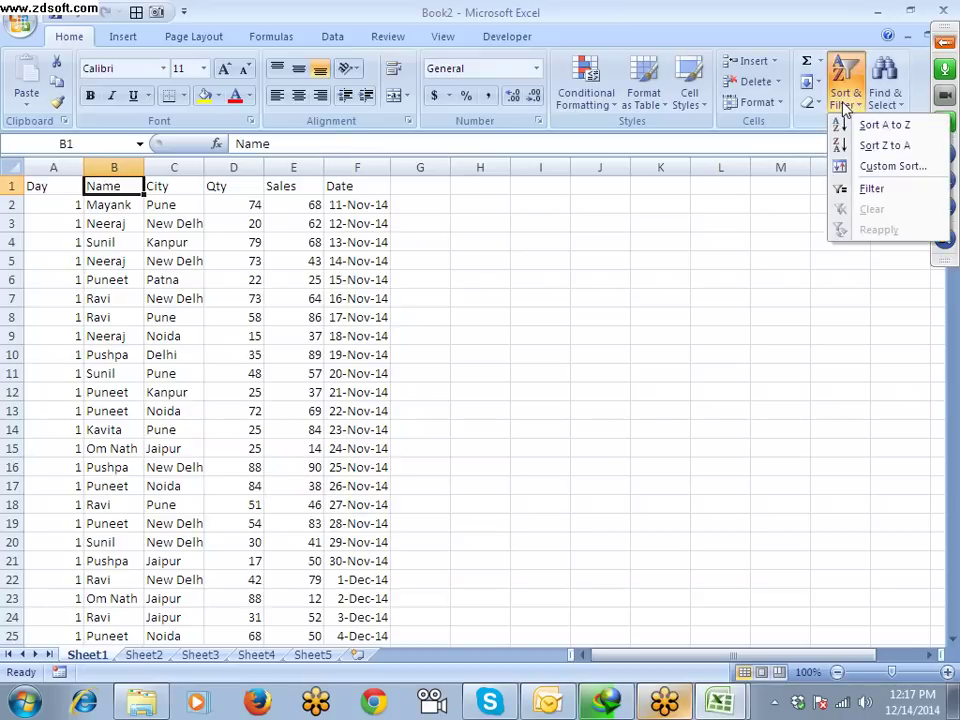
left_click(866, 168)
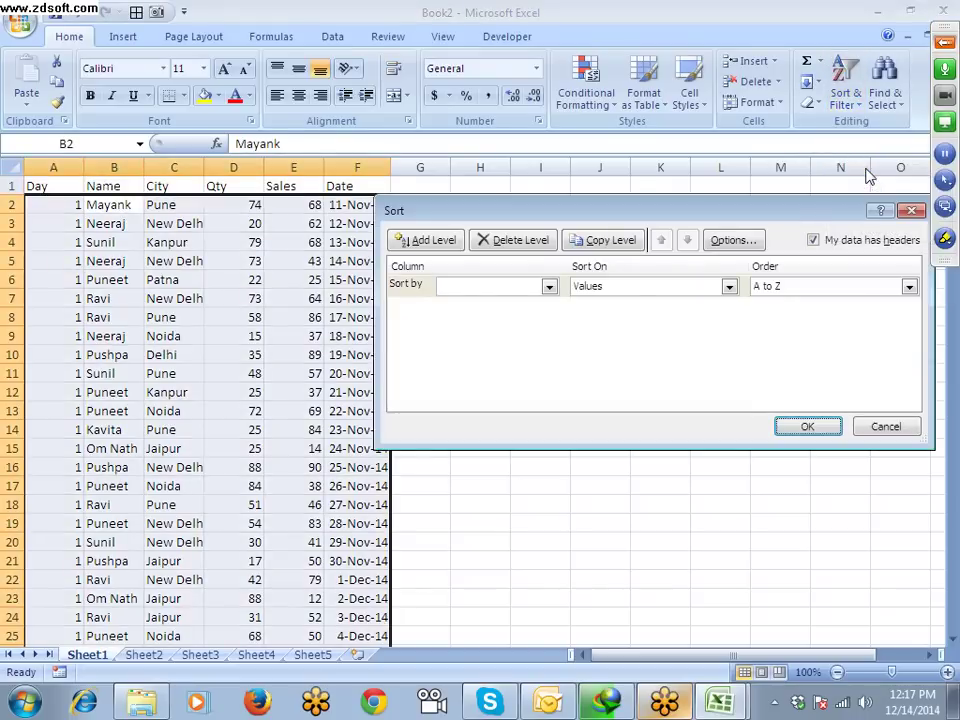
left_click(495, 287)
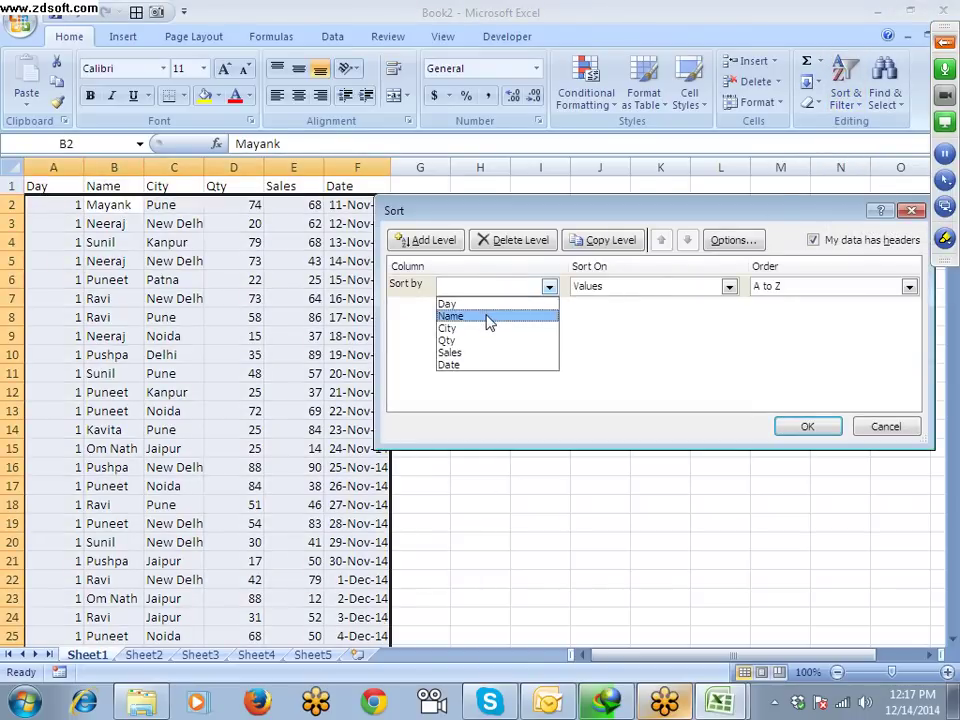
left_click(488, 316)
left_click(772, 287)
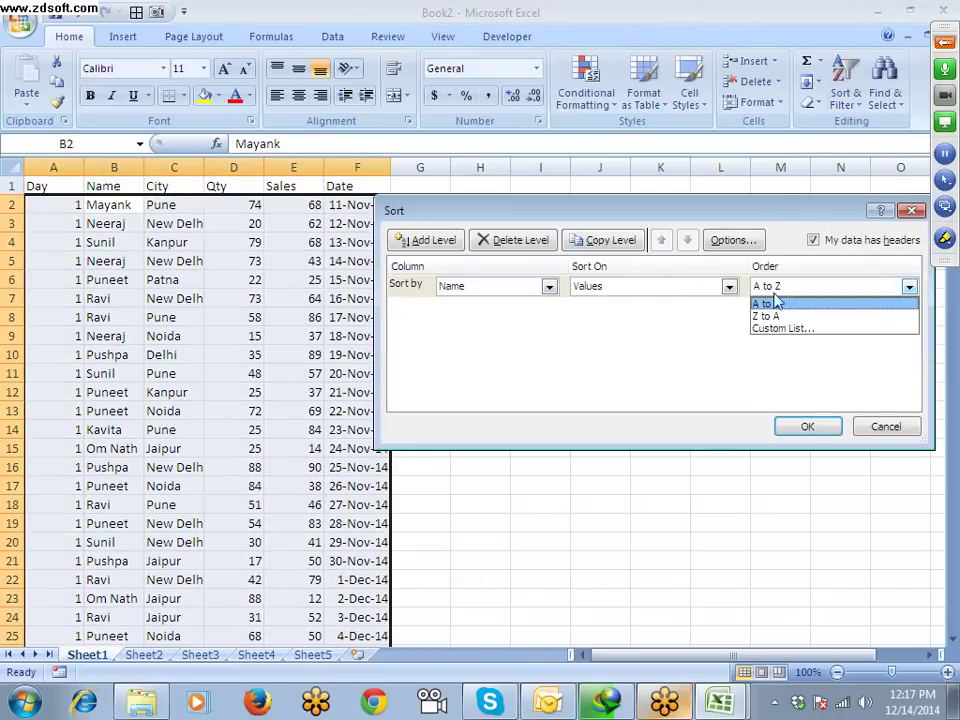
left_click(768, 304)
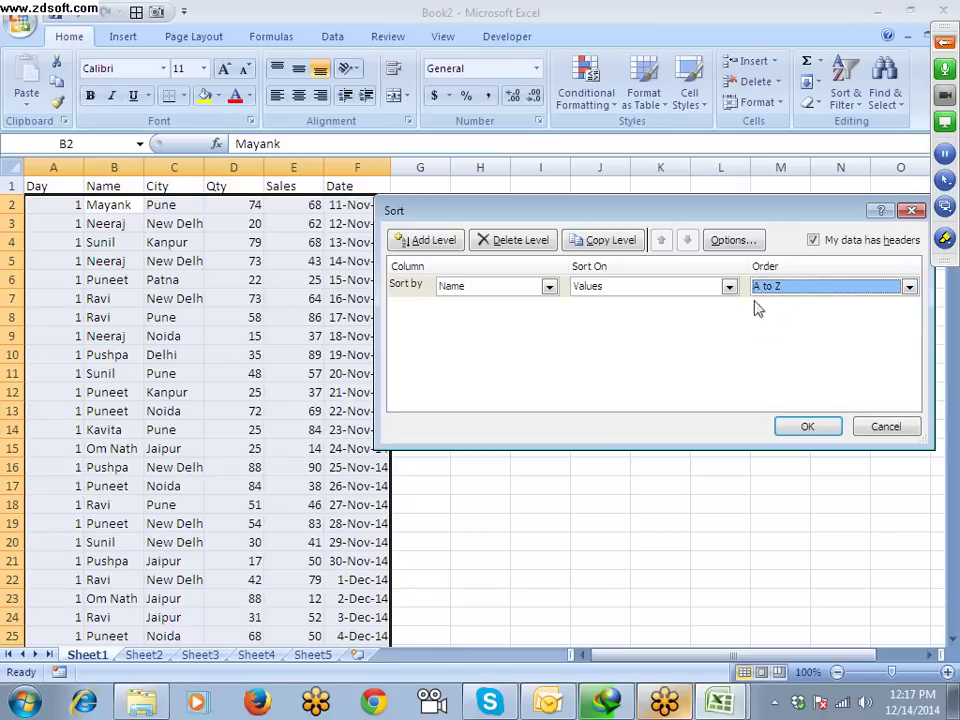
Step: Add City as the second sort level, sorted on values from A to Z, and apply the sort
left_click(430, 241)
left_click(490, 310)
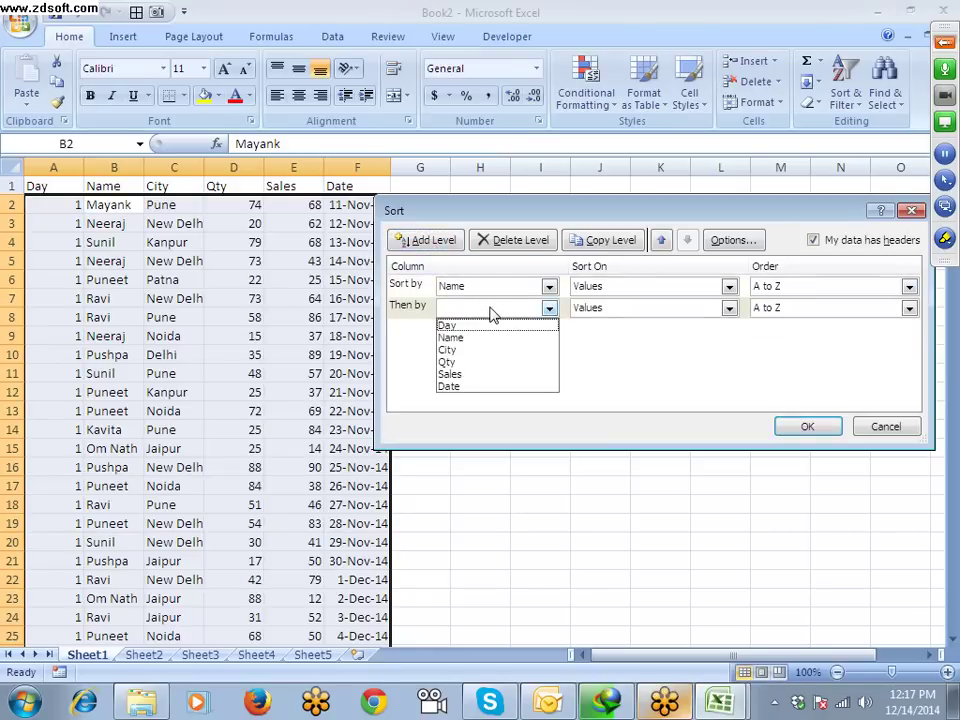
left_click(490, 349)
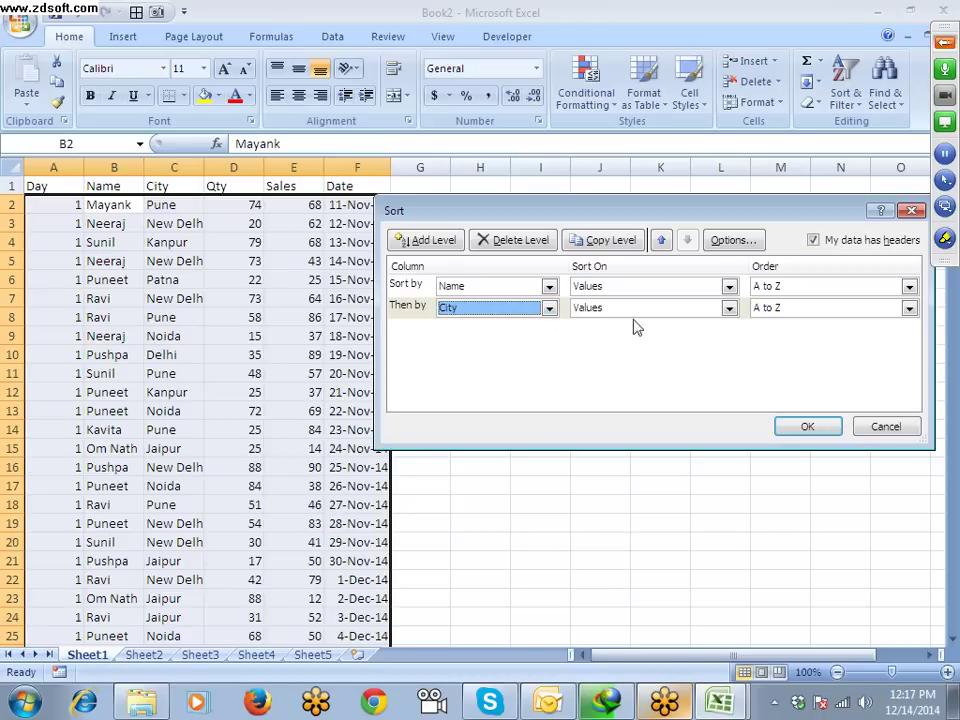
left_click(807, 426)
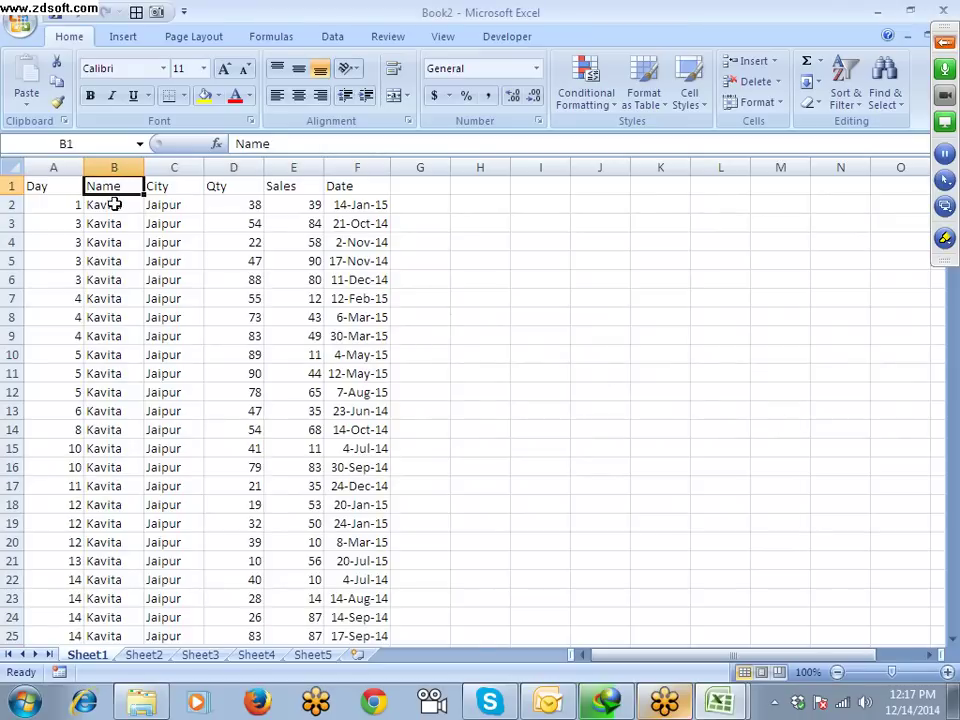
Step: Examine the sorted rows to check how cities are ordered within each name, and return to the header row
left_click_drag(114, 204, 160, 264)
scroll(160, 266, "down", 5)
scroll(160, 266, "down", 10)
scroll(160, 266, "up", 2)
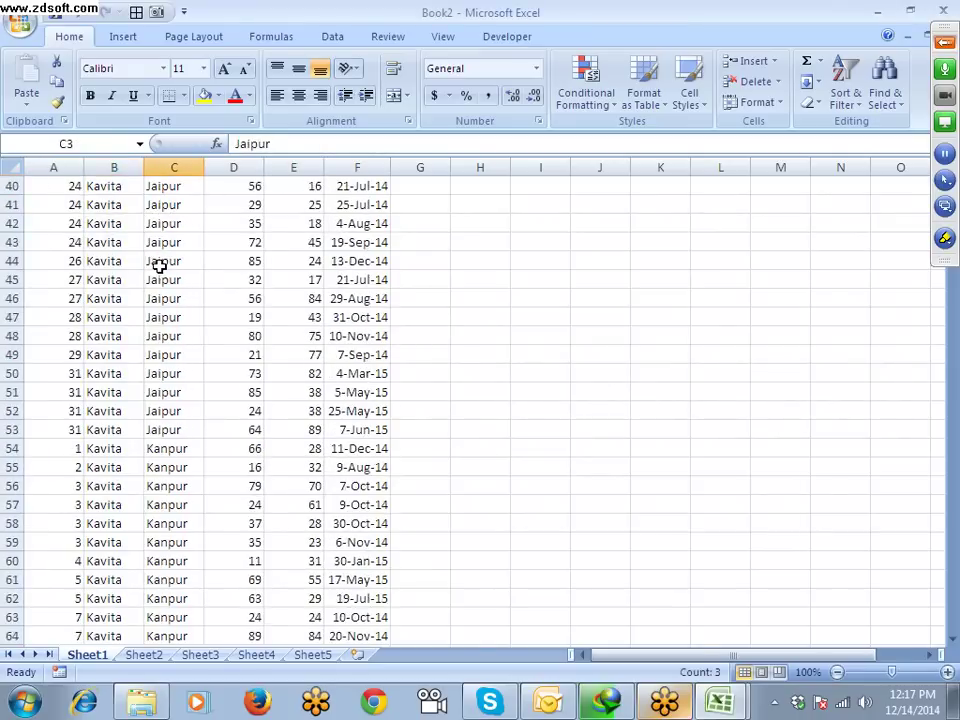
left_click_drag(165, 429, 161, 486)
left_click(101, 486)
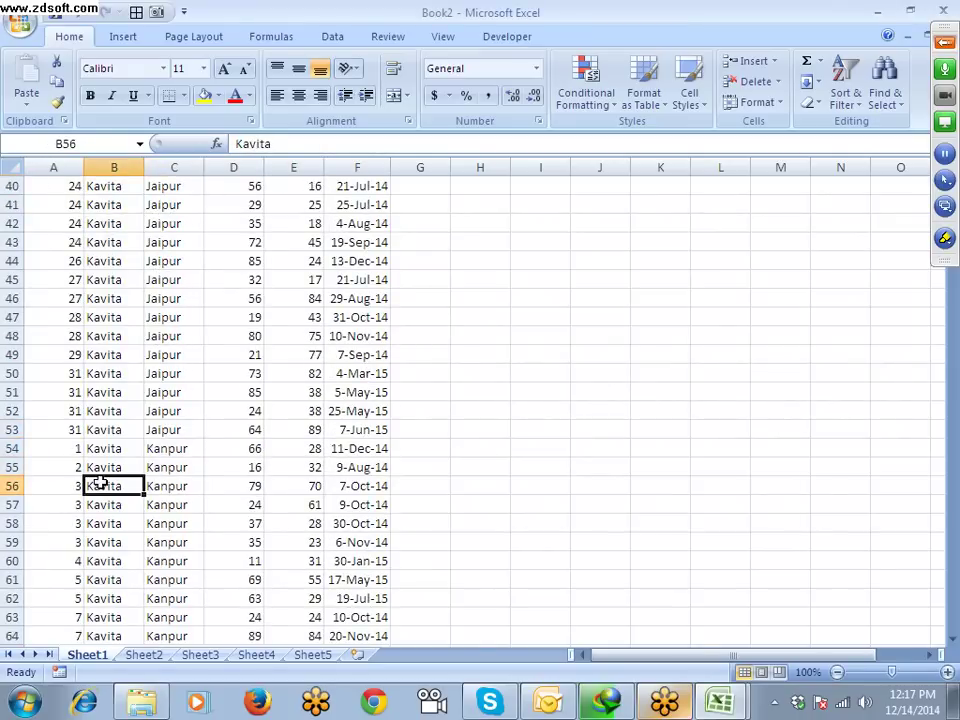
scroll(104, 484, "down", 12)
scroll(106, 482, "down", 8)
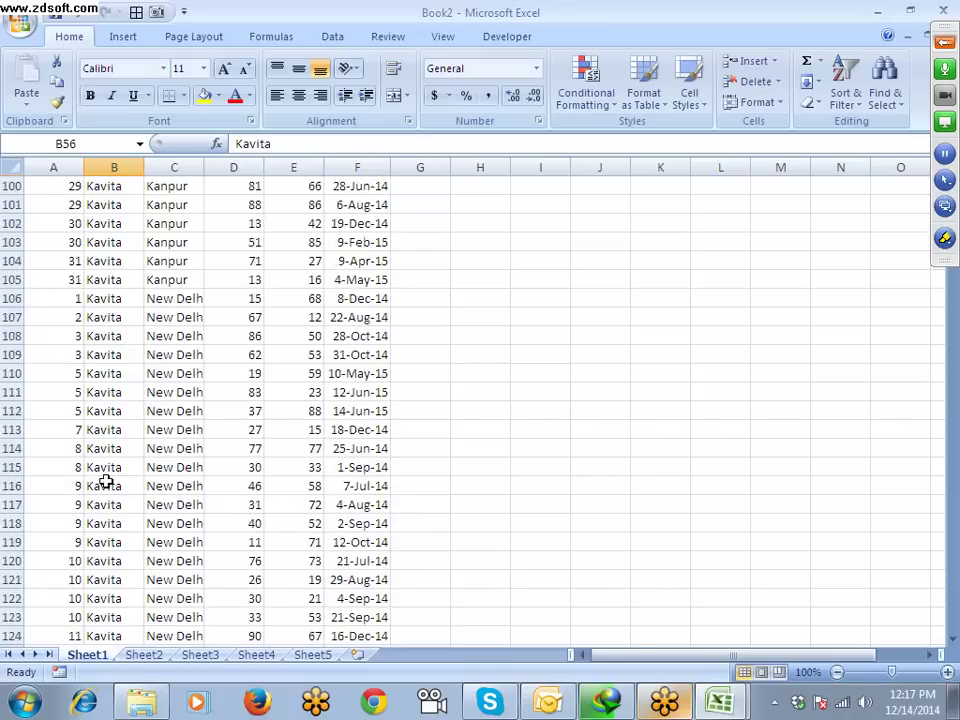
scroll(106, 482, "down", 20)
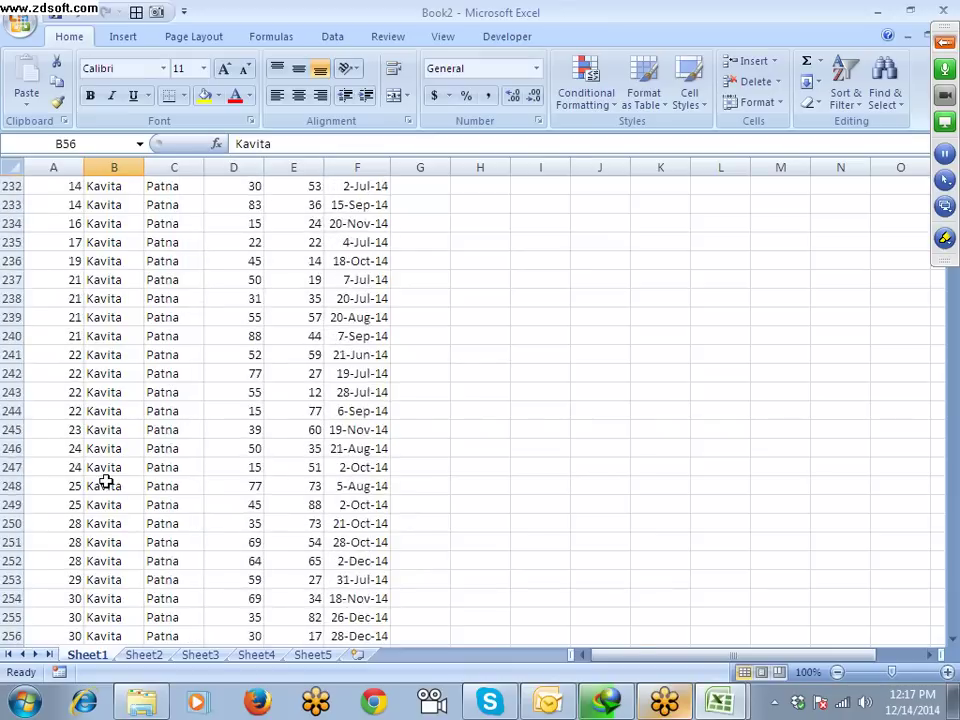
scroll(106, 482, "down", 20)
scroll(107, 481, "up", 5)
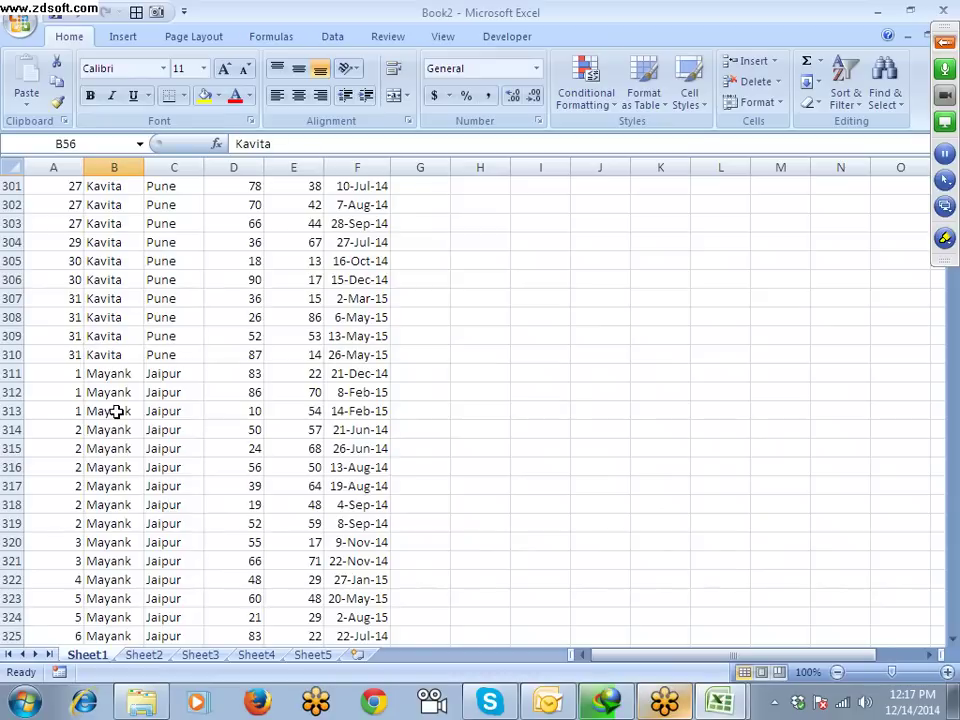
key("ctrl+Up")
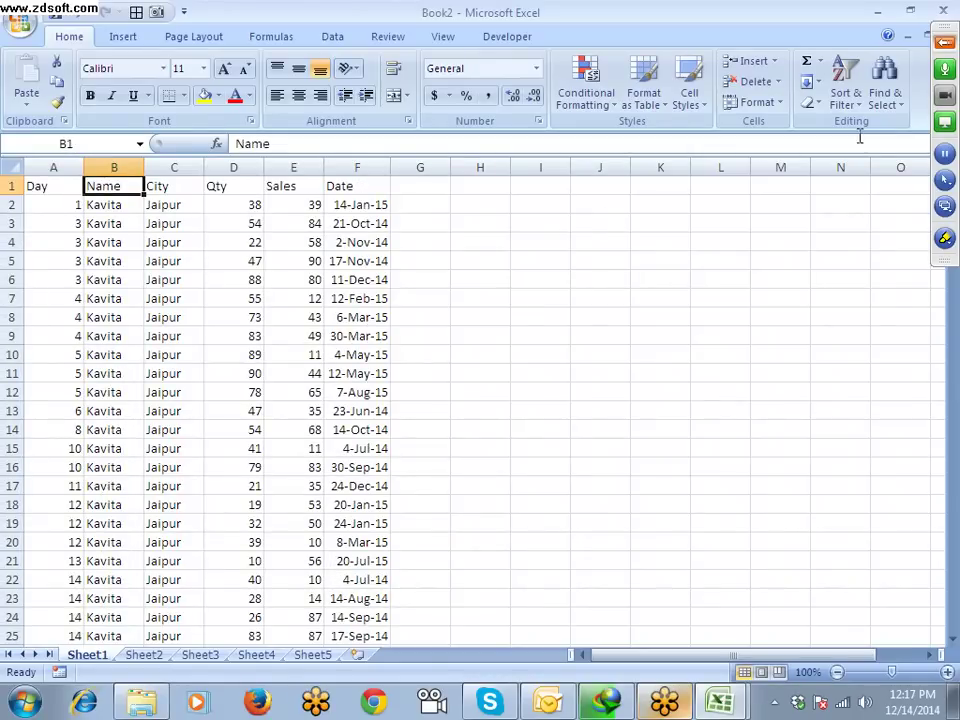
Step: Add Qty as a third custom sort level after Name and City, ordered smallest to largest, and apply the sort
left_click(845, 90)
left_click(866, 168)
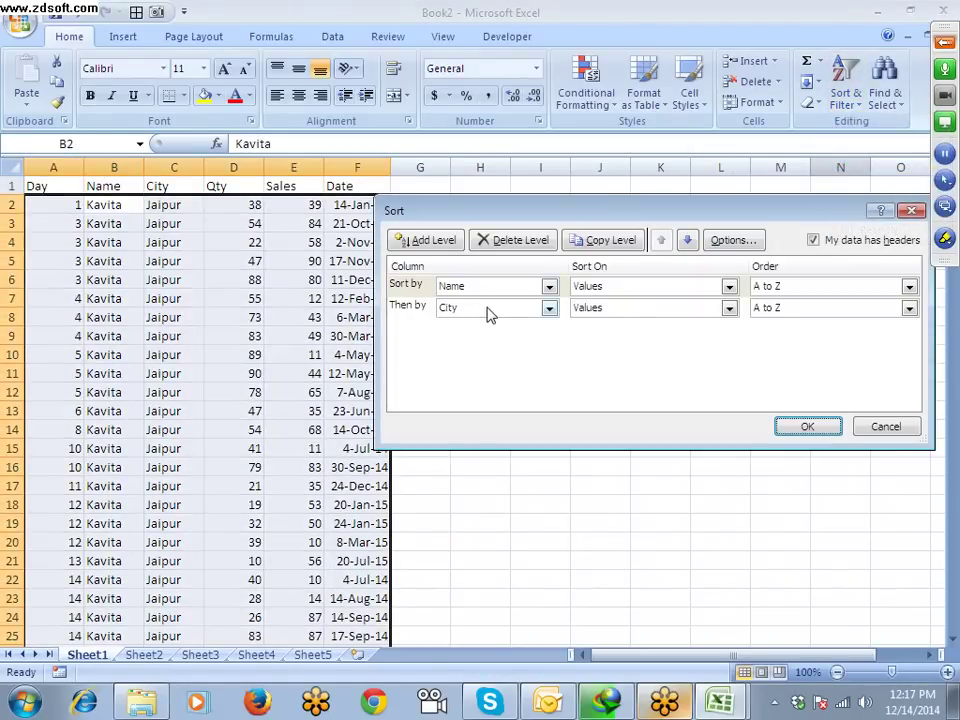
left_click(488, 310)
left_click(672, 341)
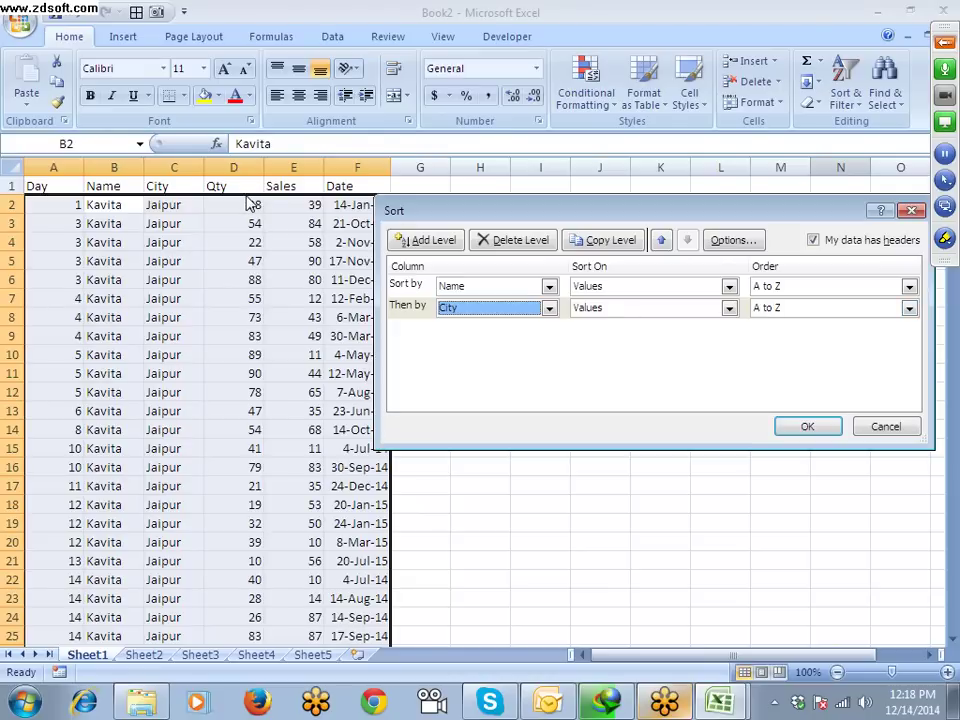
left_click(425, 240)
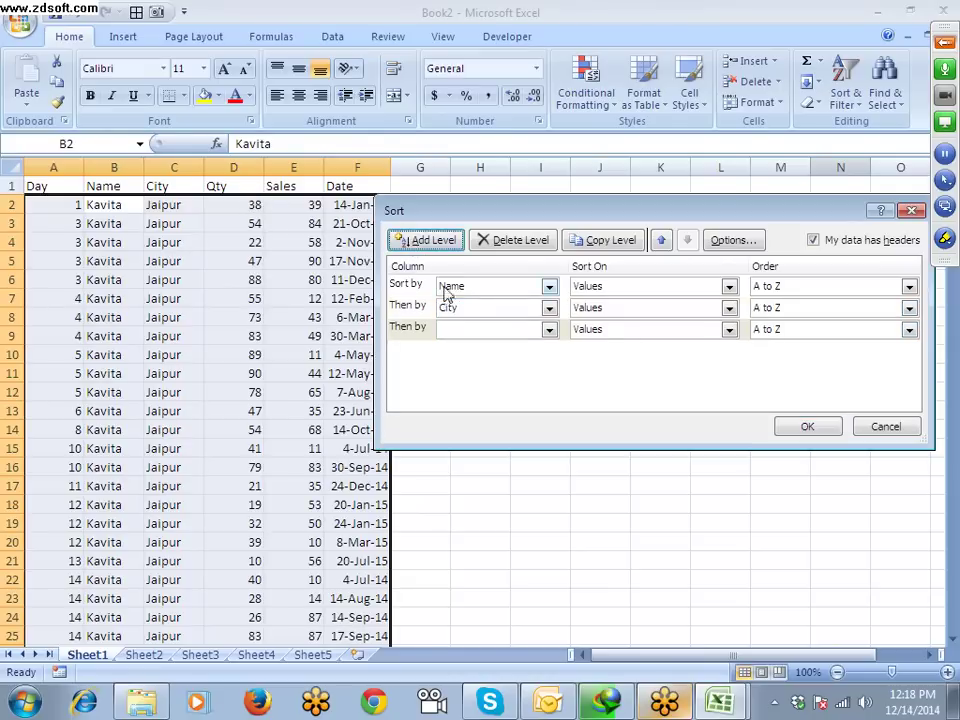
left_click(465, 330)
left_click(458, 384)
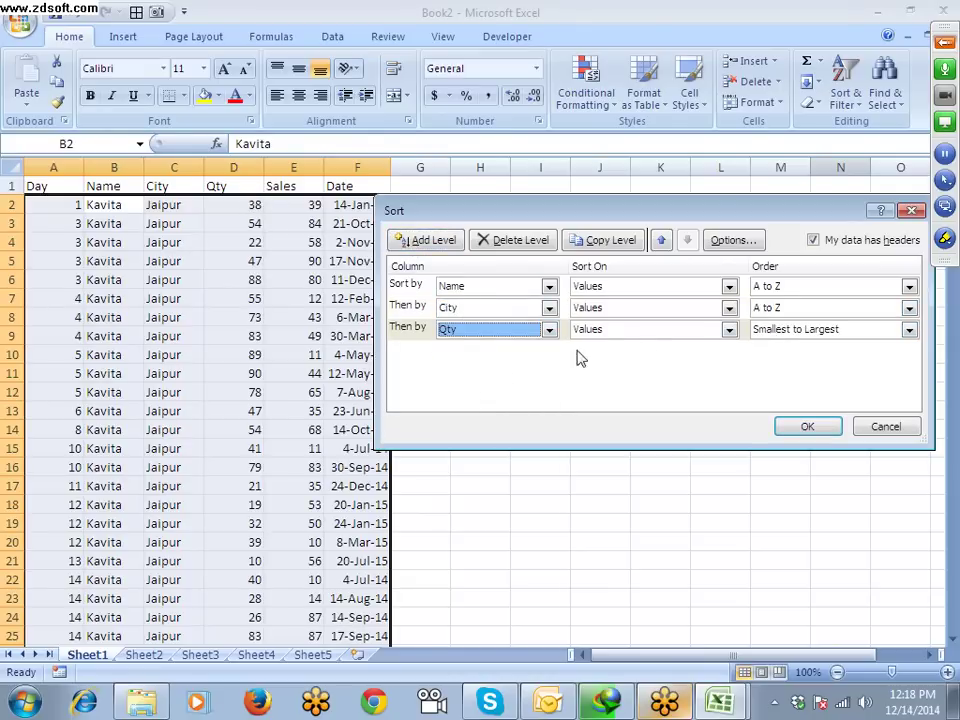
left_click(805, 329)
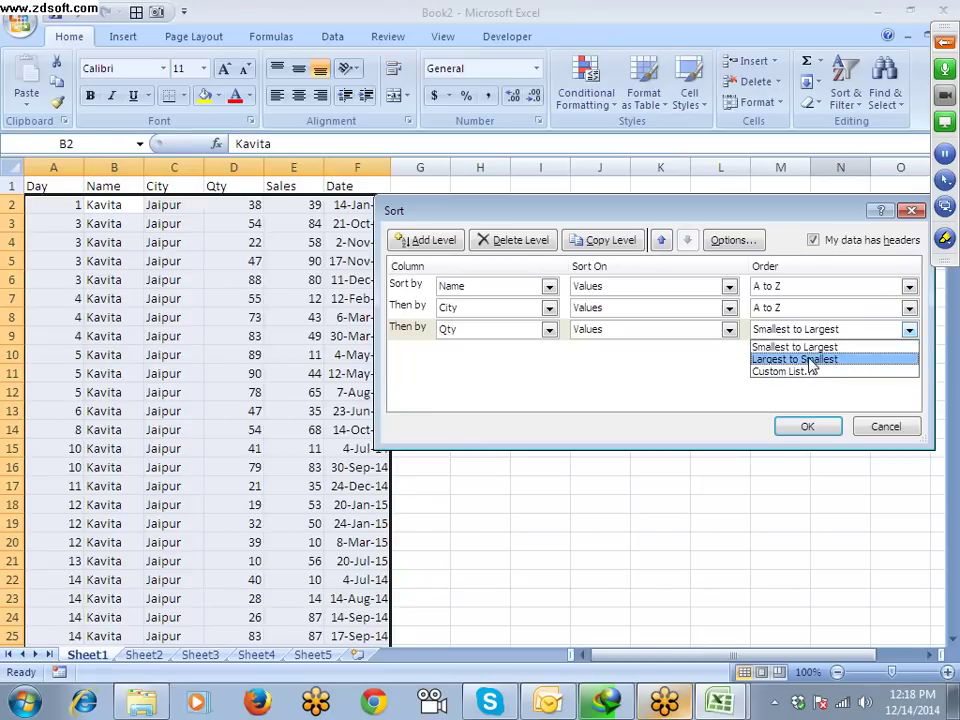
left_click(808, 349)
left_click(806, 428)
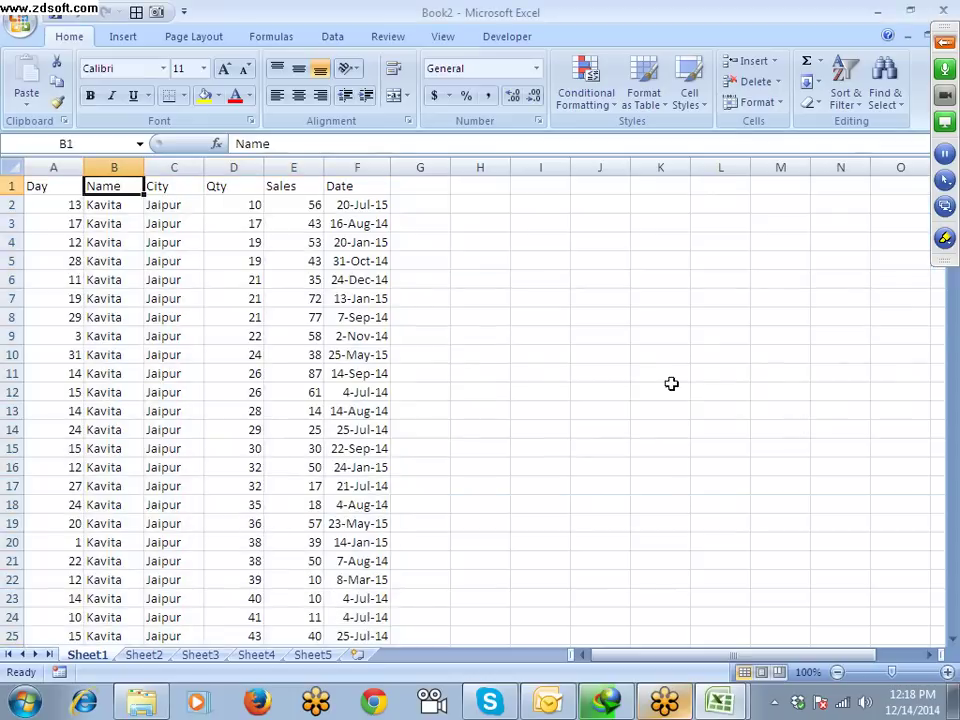
left_click_drag(300, 205, 300, 336)
left_click_drag(214, 208, 228, 328)
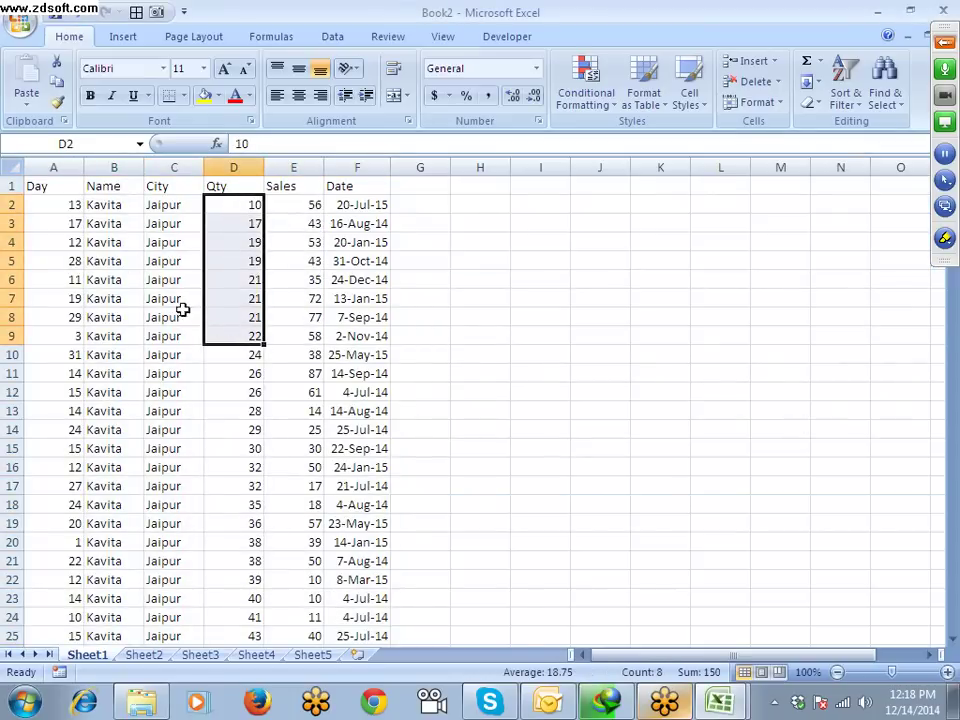
Step: Fill the City cells C19, C34, C48 and C64 with yellow
left_click(195, 297)
scroll(197, 297, "down", 4)
left_click(195, 298)
key("F4")
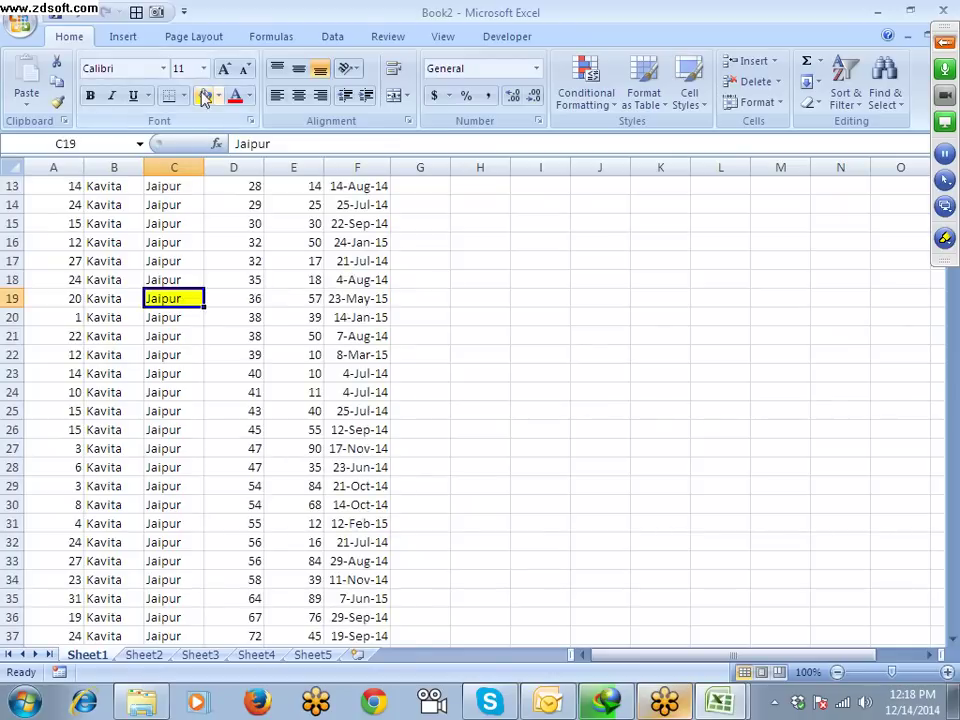
scroll(189, 294, "down", 5)
left_click(180, 298)
key("F4")
scroll(167, 336, "down", 4)
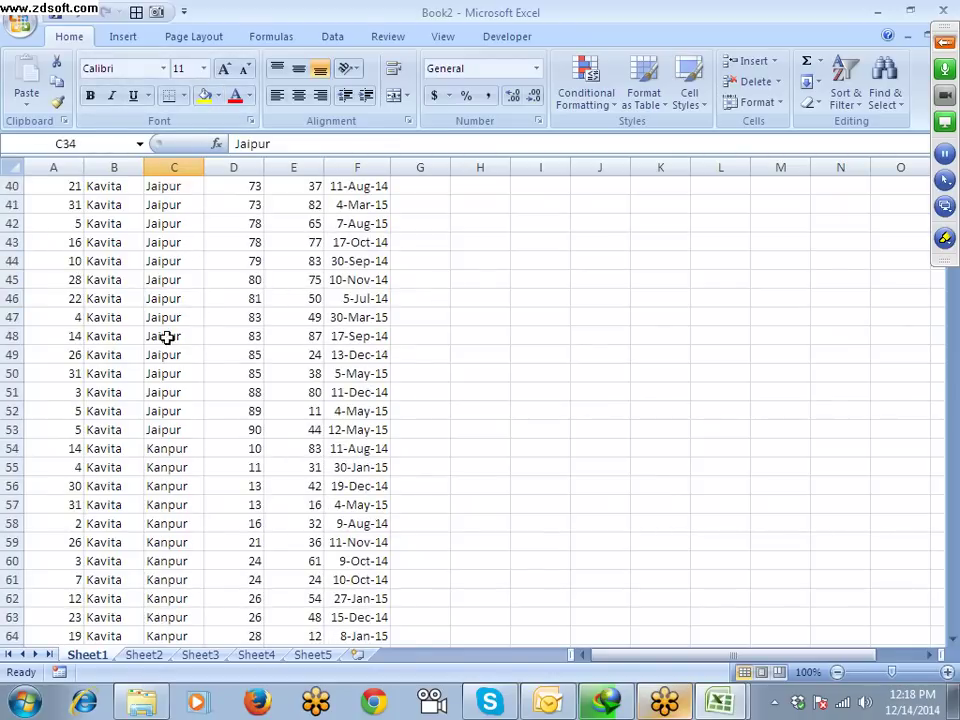
left_click(167, 336)
left_click(204, 95)
scroll(199, 302, "down", 4)
left_click(162, 410)
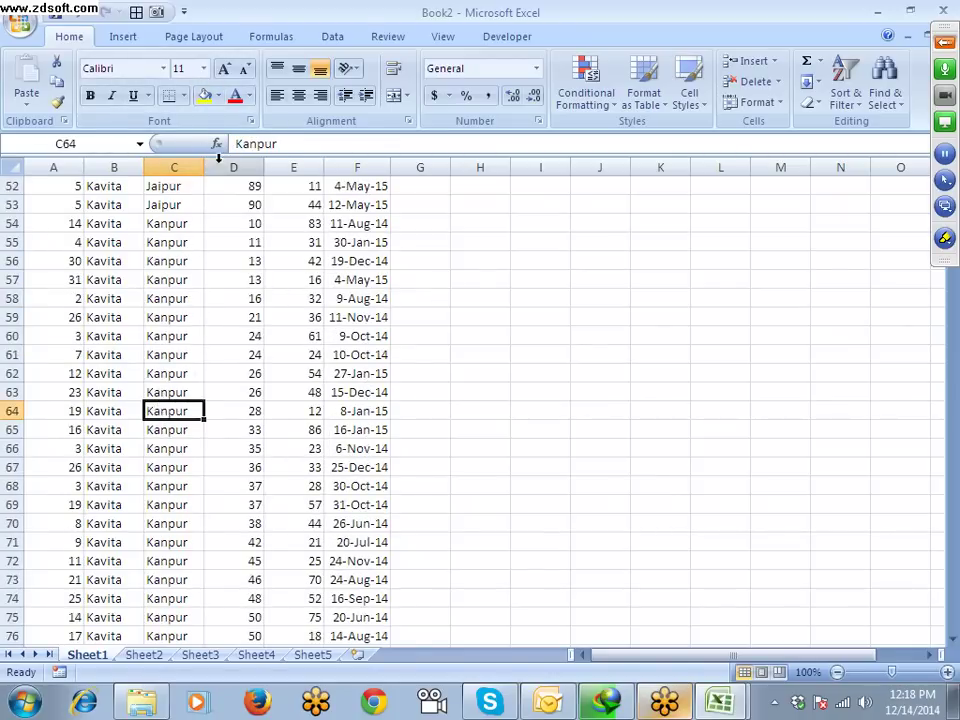
left_click(204, 95)
scroll(204, 300, "up", 13)
scroll(205, 316, "up", 4)
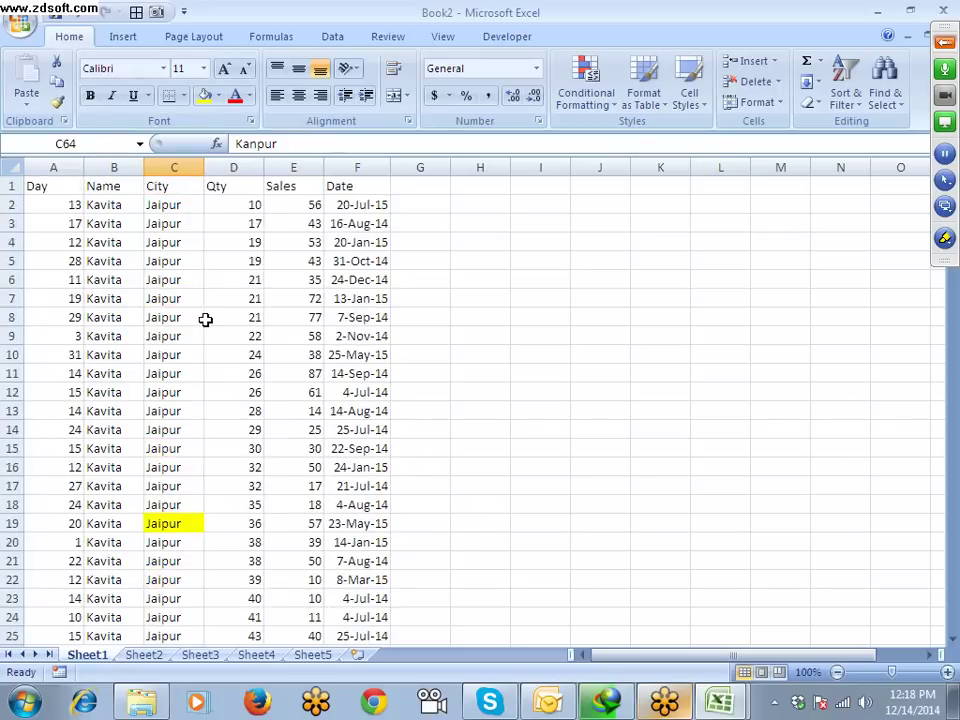
left_click_drag(178, 202, 175, 236)
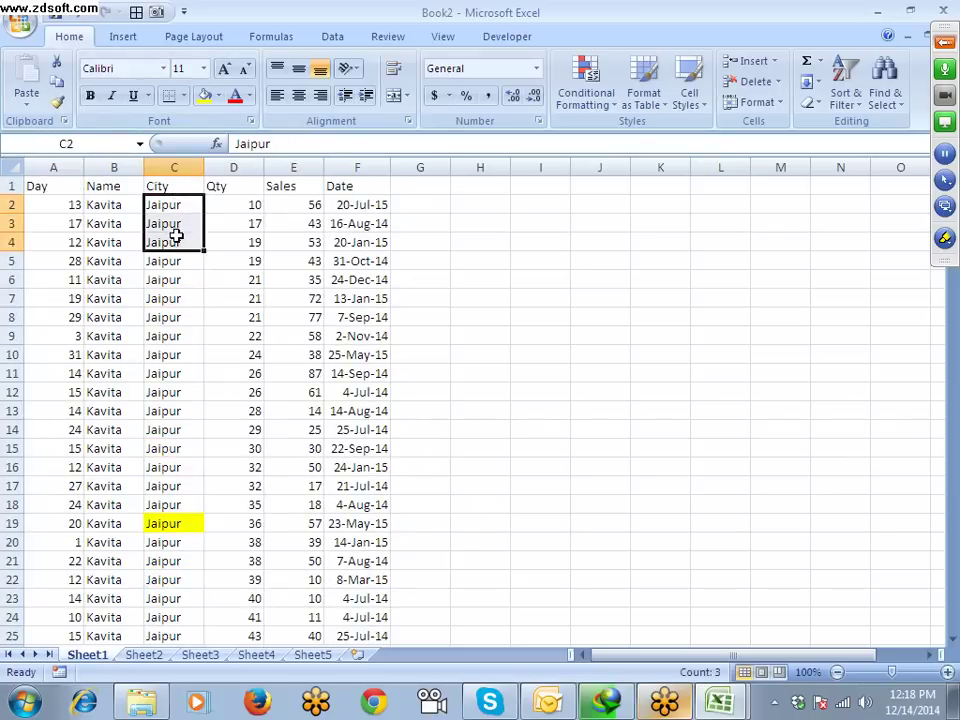
Step: Reopen the custom sort from cell A1 and delete the Qty and City levels
left_click(50, 186)
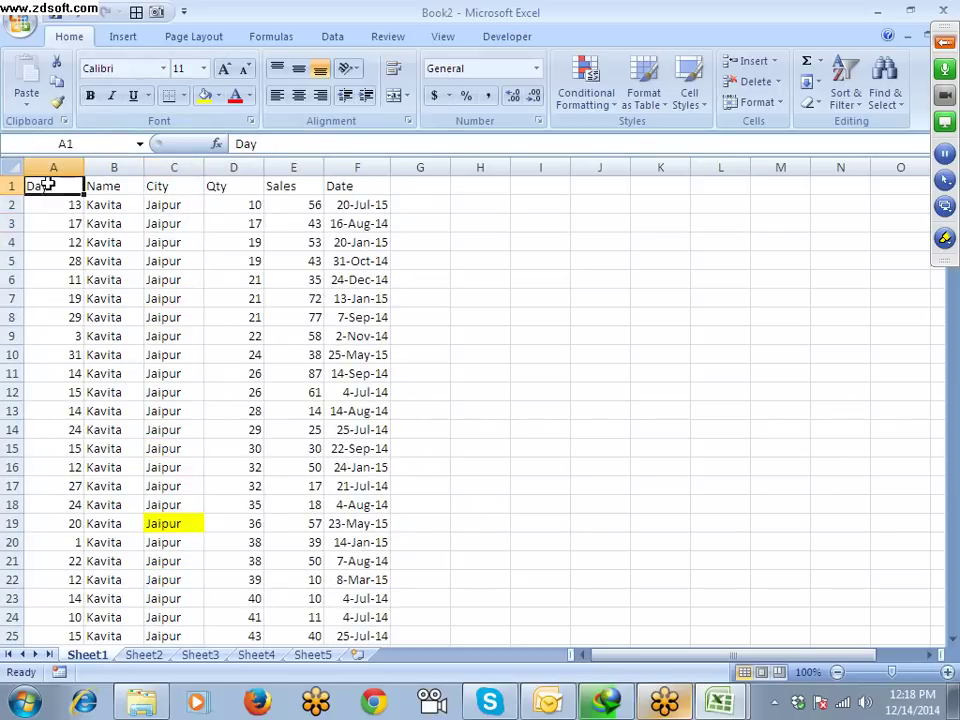
left_click(849, 102)
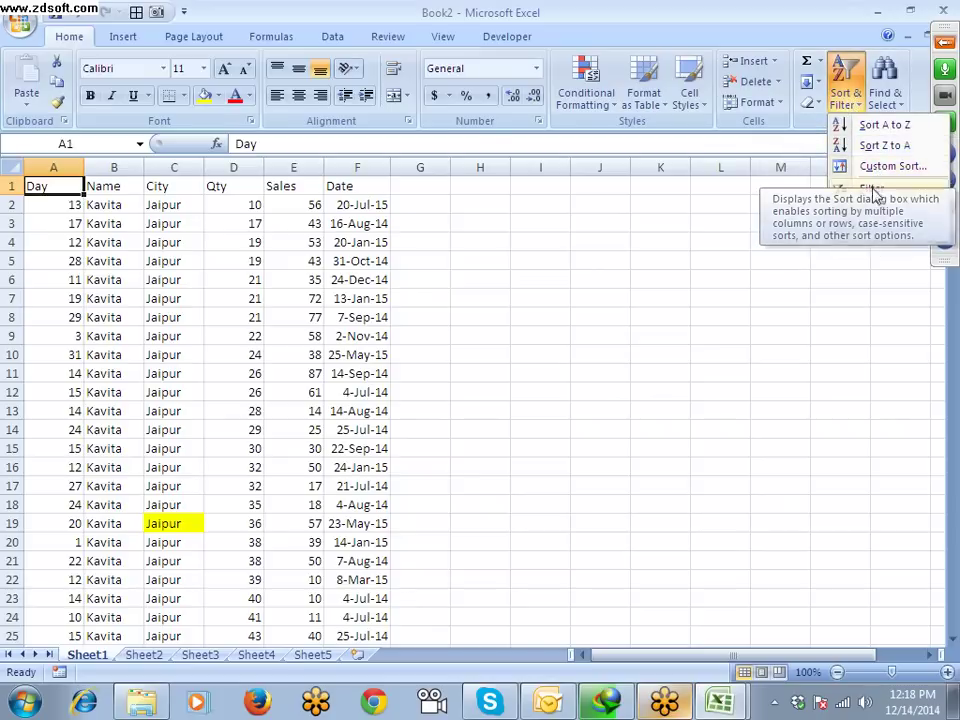
left_click(882, 172)
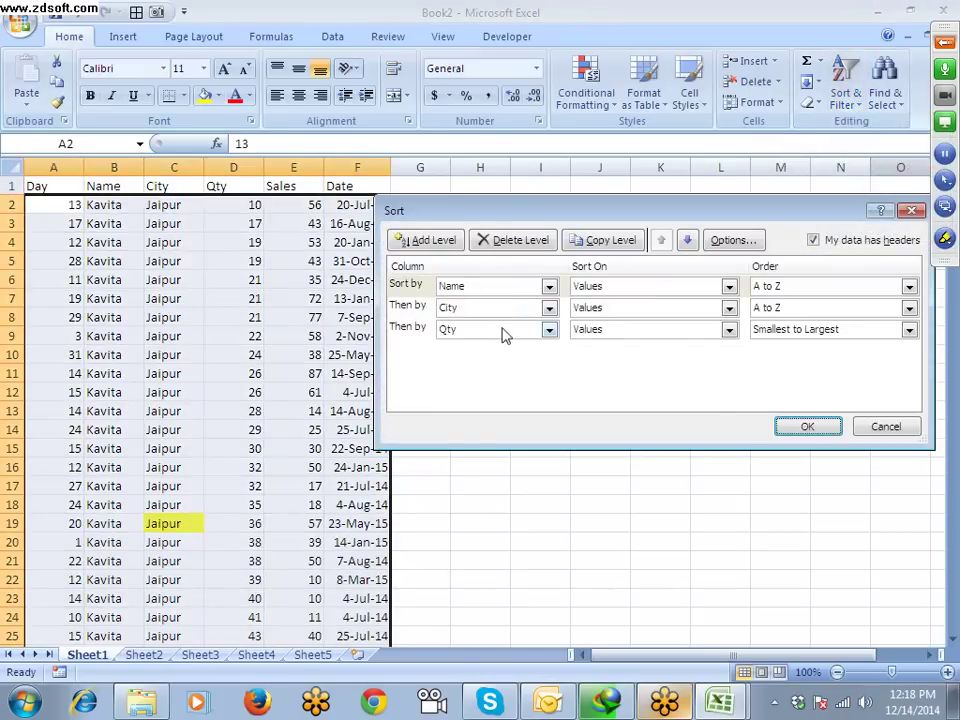
left_click(402, 331)
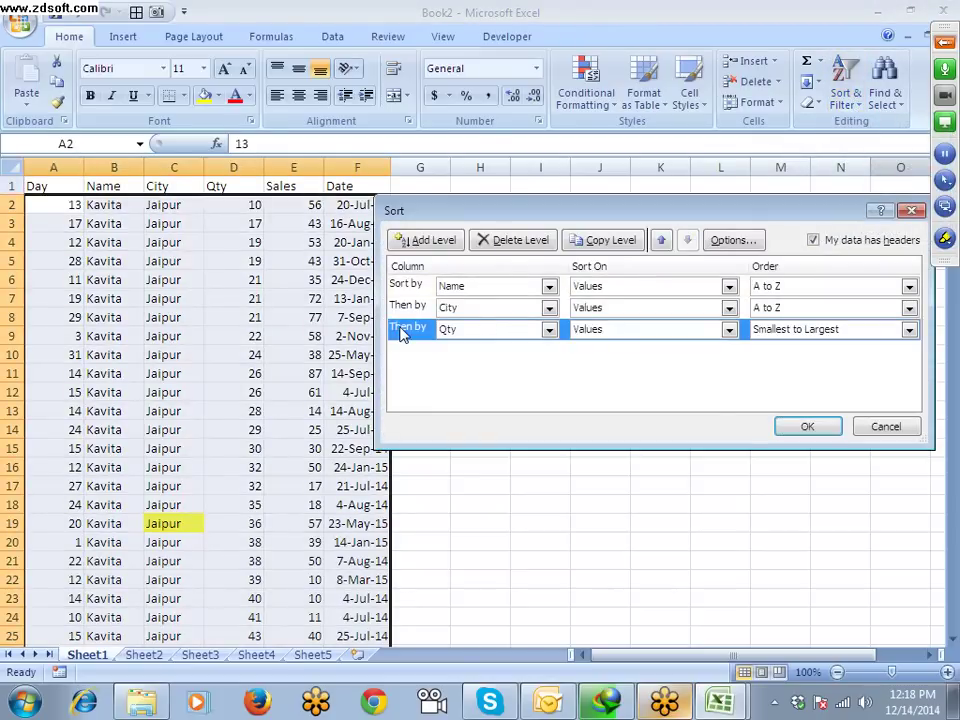
left_click(525, 243)
left_click(418, 313)
left_click(516, 240)
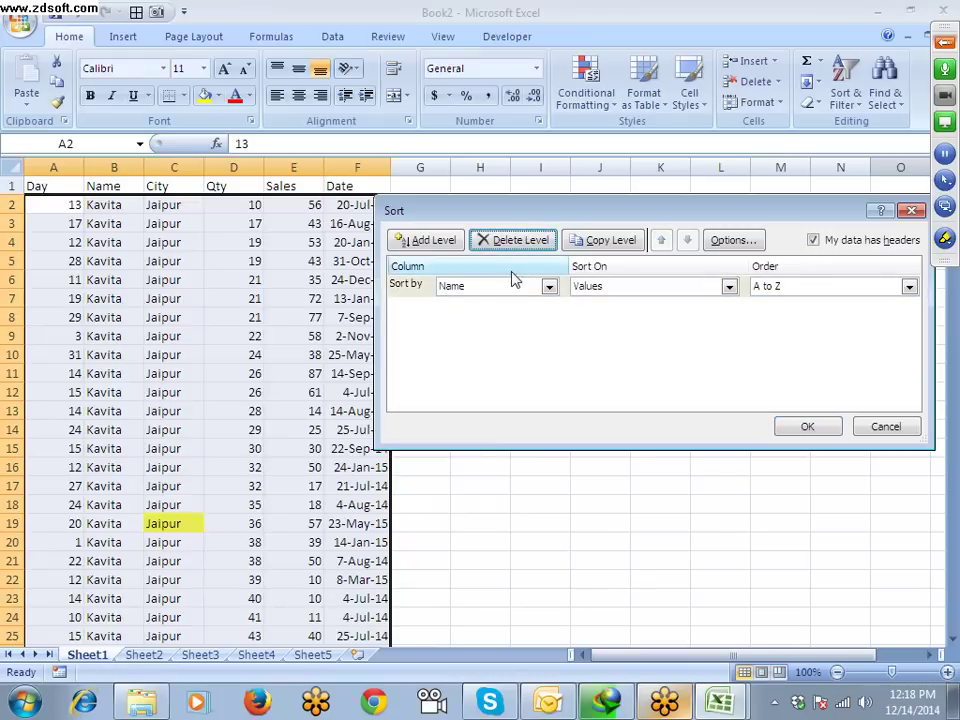
Step: Change the remaining level to sort City by cell color with yellow on top, and apply the sort
left_click(507, 286)
left_click(495, 329)
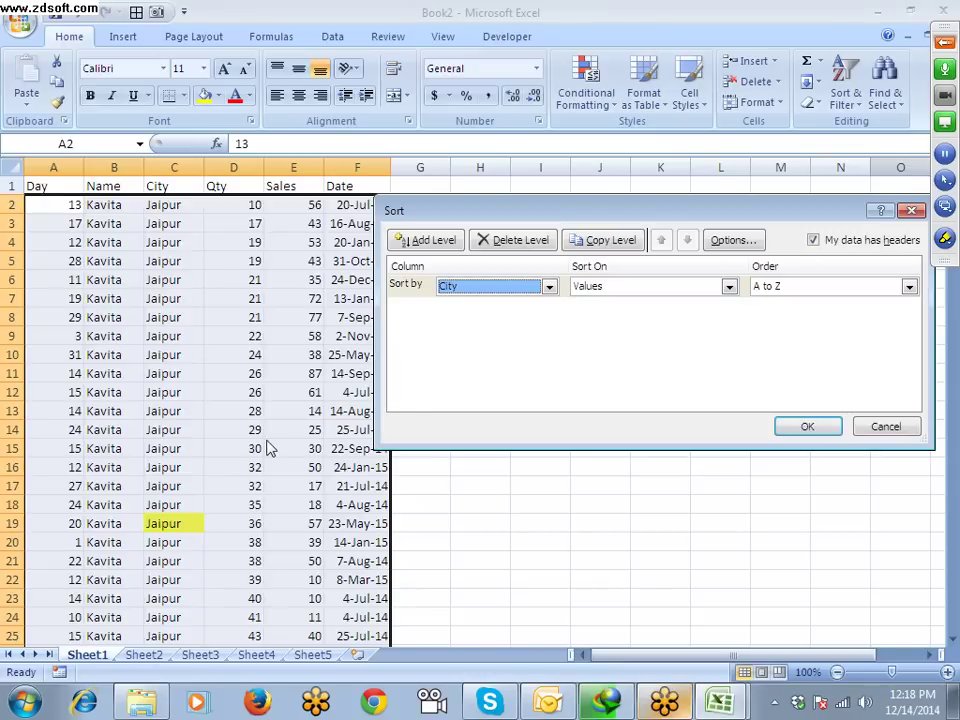
left_click(585, 287)
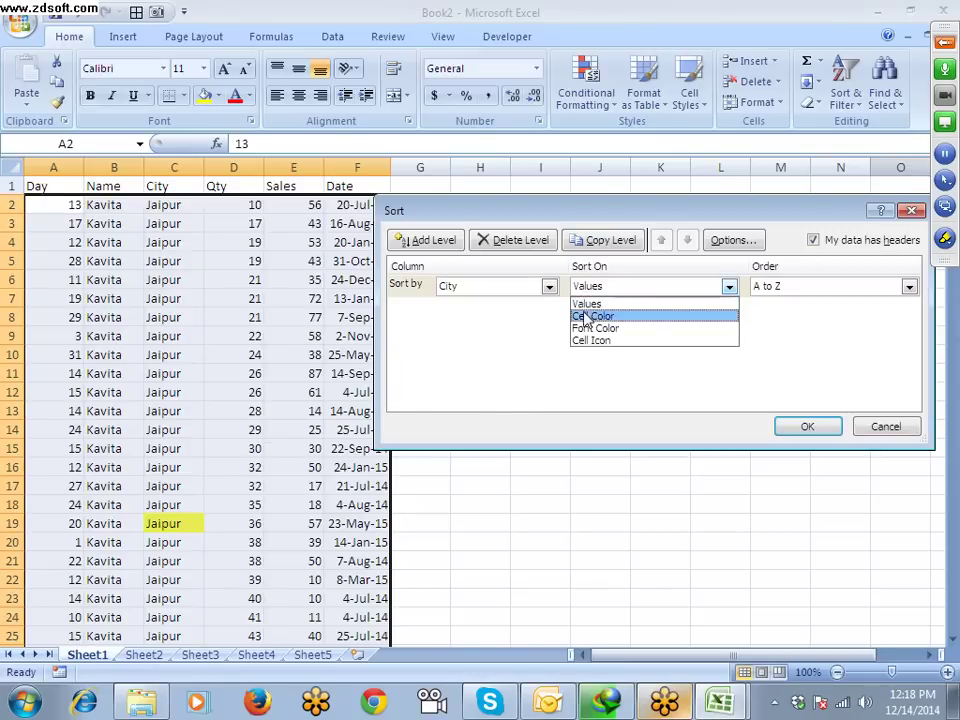
left_click(592, 316)
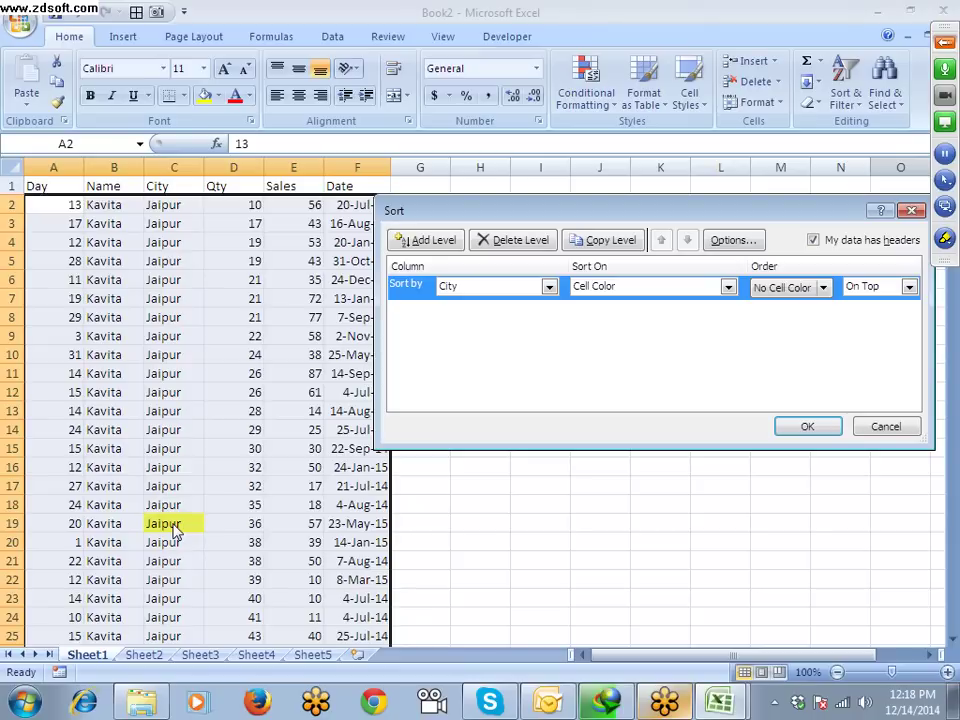
left_click(824, 290)
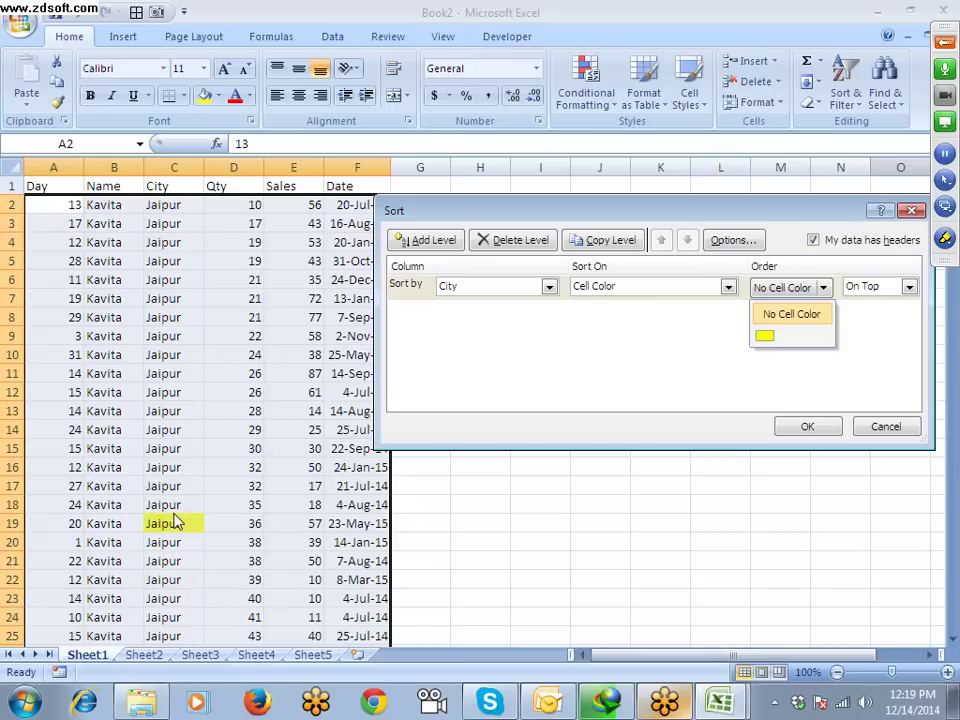
left_click(765, 336)
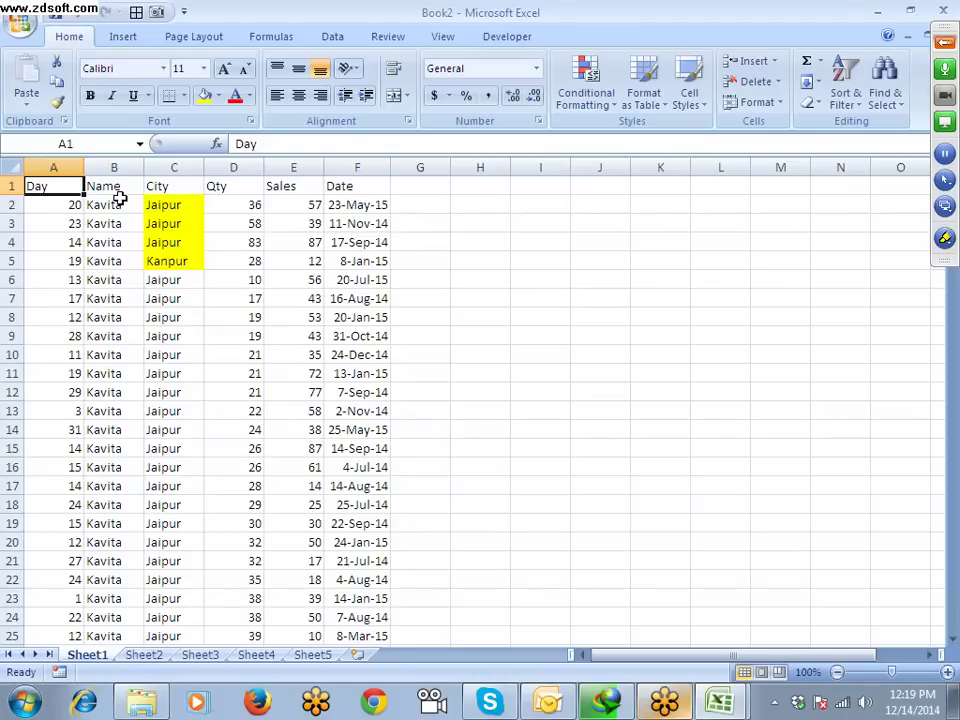
Step: Apply the icon set of three green, yellow and red arrows to the whole Qty column as conditional formatting
left_click(233, 166)
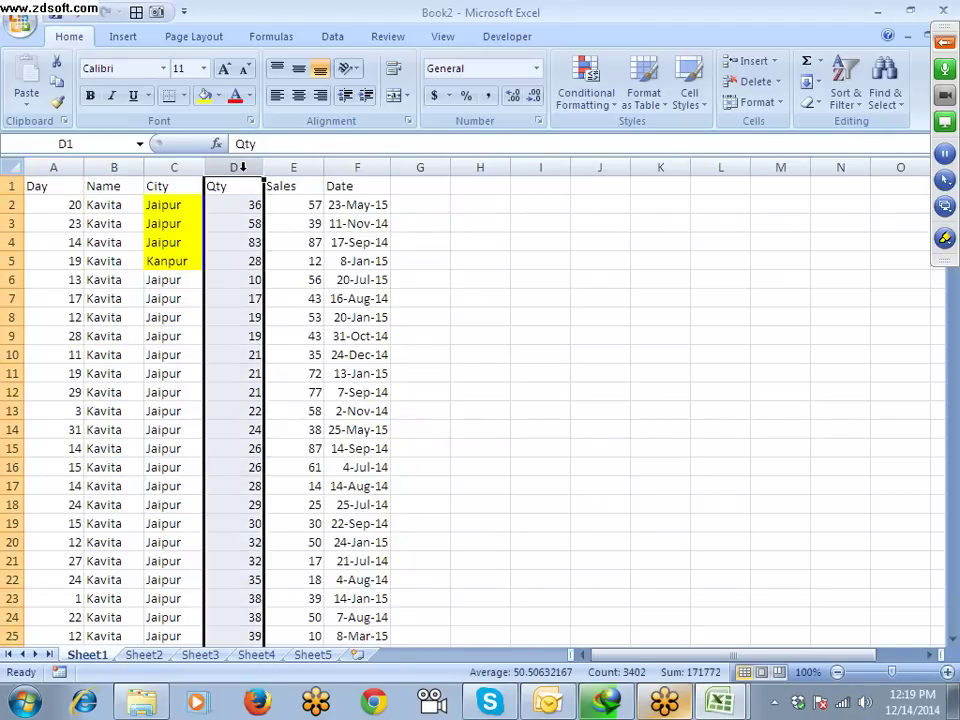
left_click(577, 100)
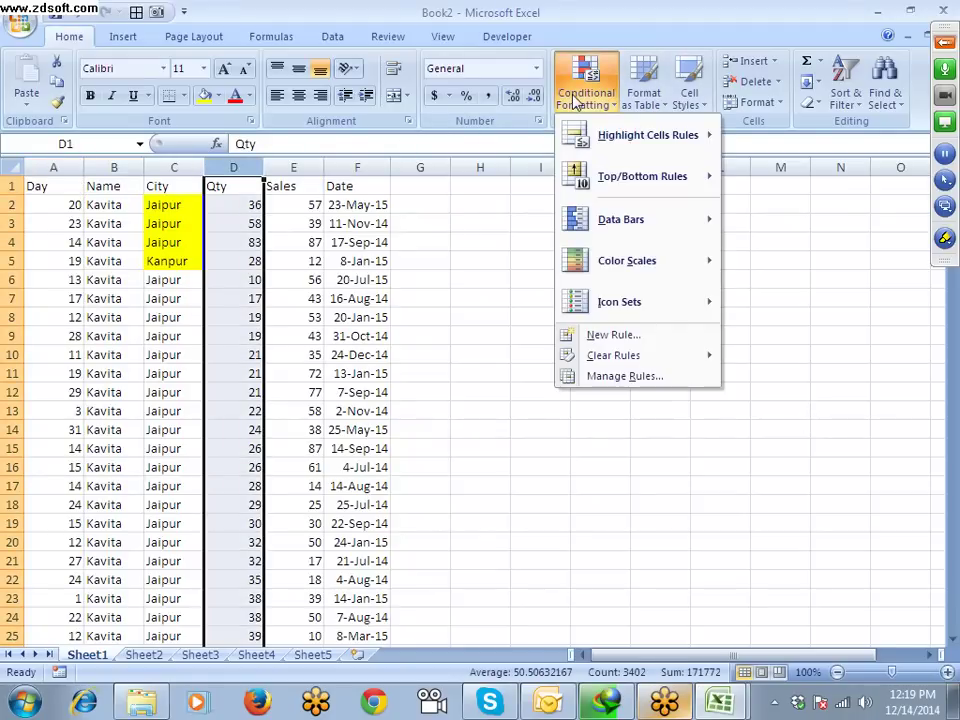
mouse_move(606, 308)
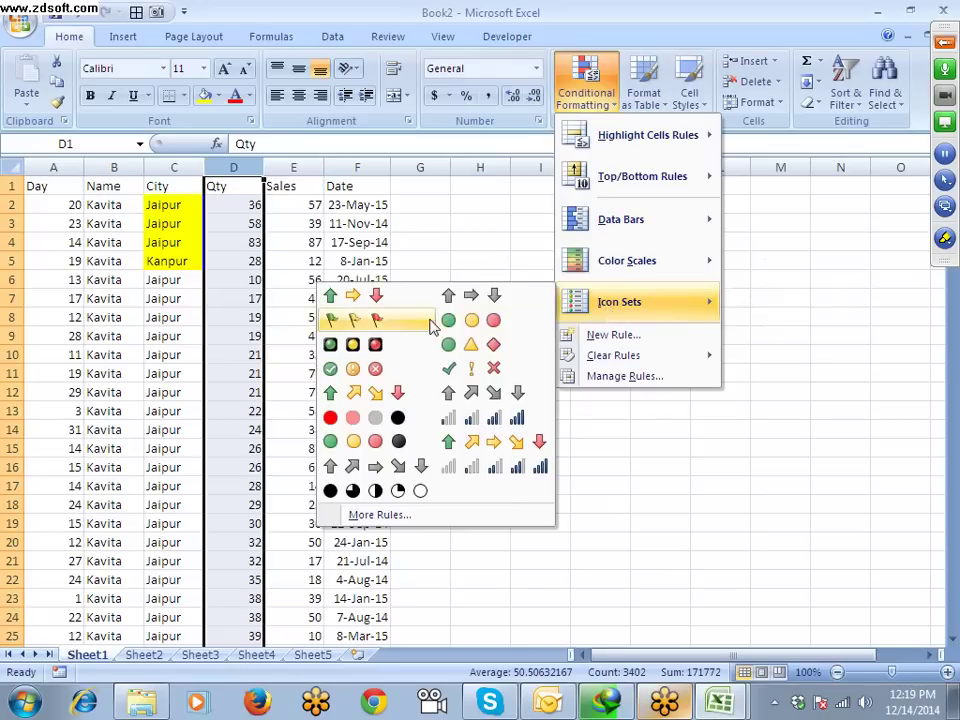
left_click(380, 306)
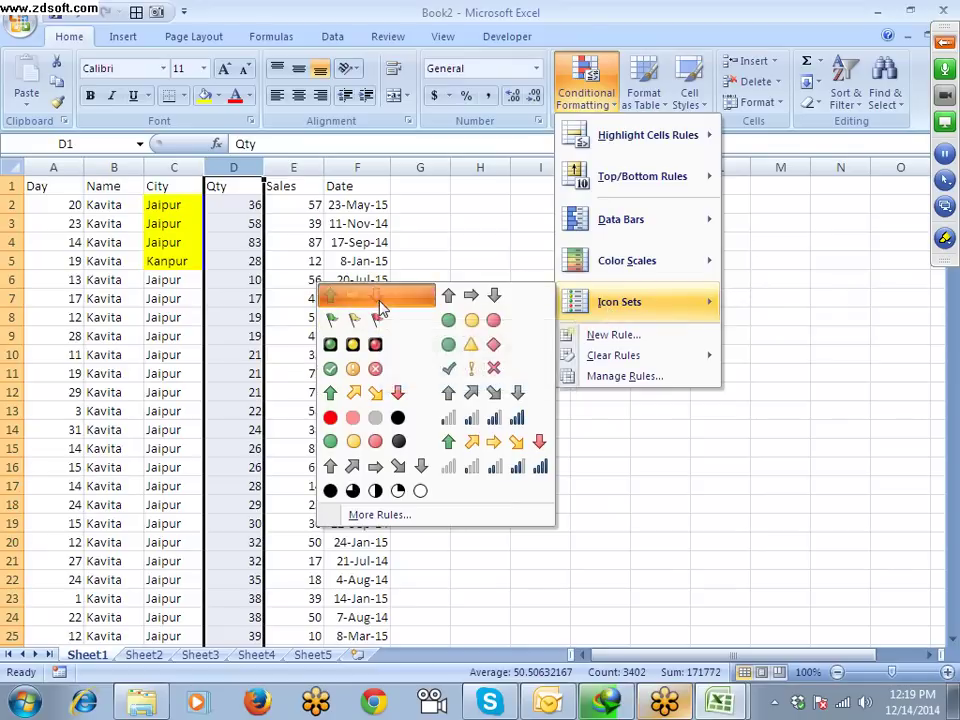
Step: Examine the arrow icons assigned to the values throughout the Qty column
key("Down")
key("Down")
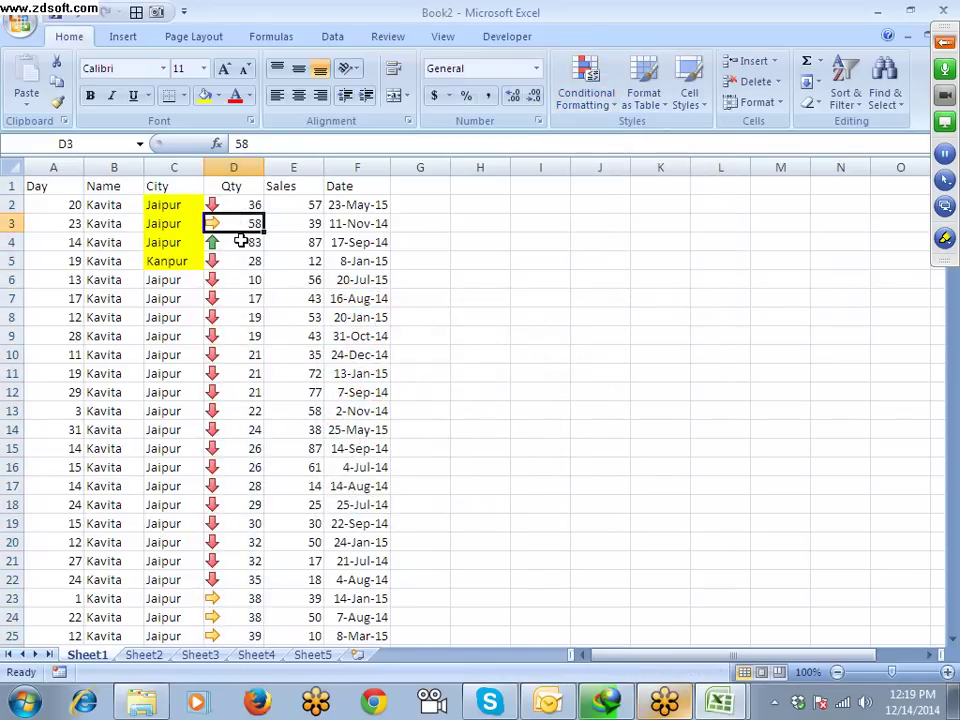
key("Up")
key("Down")
key("Down")
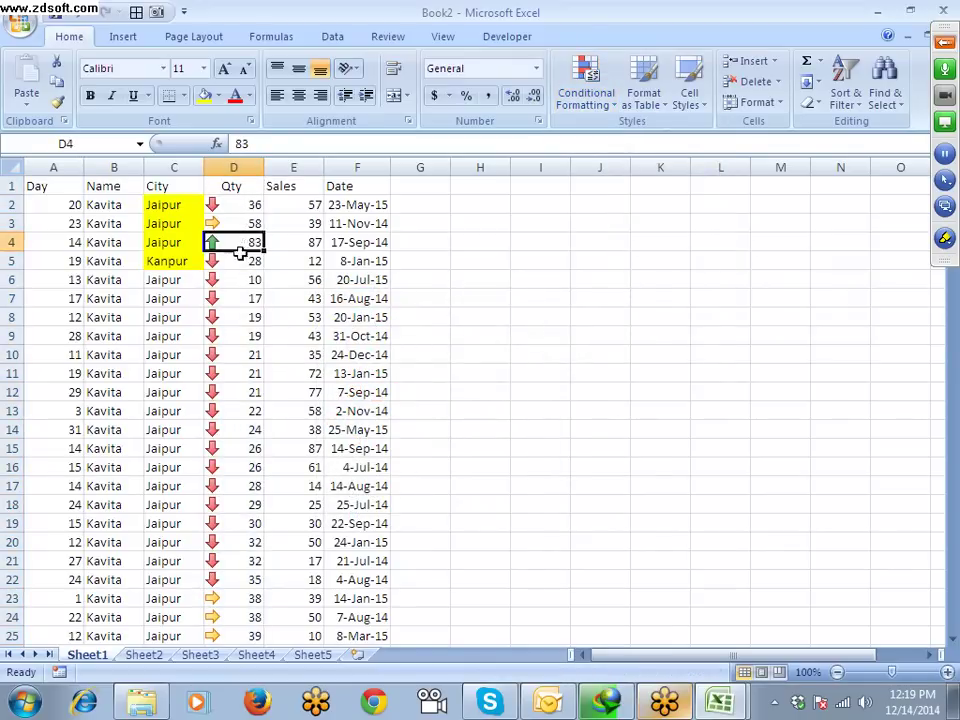
scroll(240, 255, "down", 16)
scroll(245, 320, "up", 7)
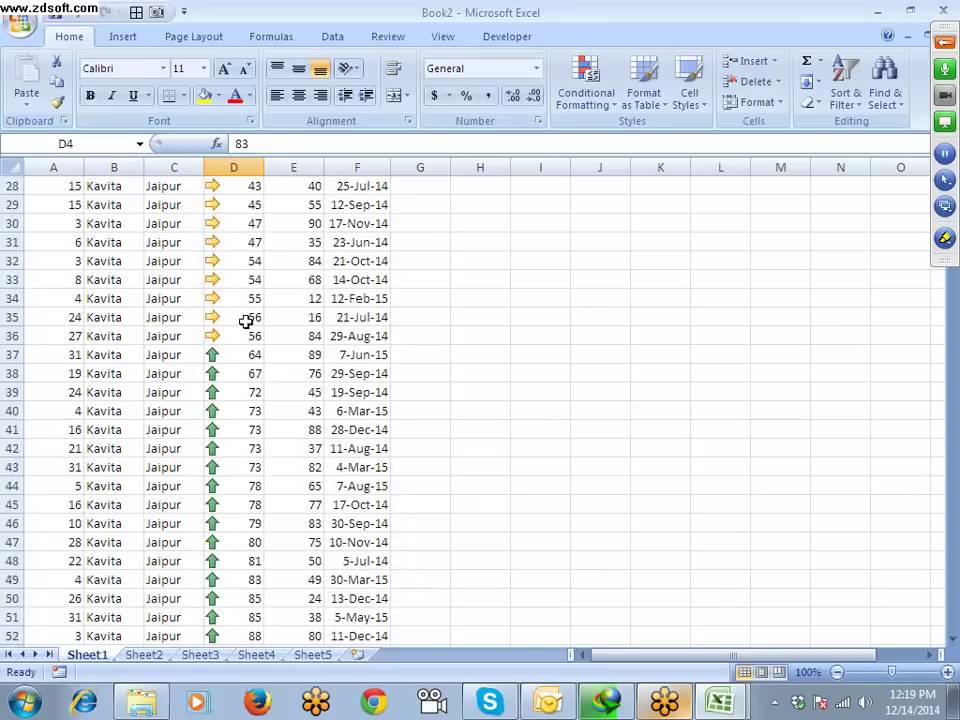
scroll(246, 320, "up", 6)
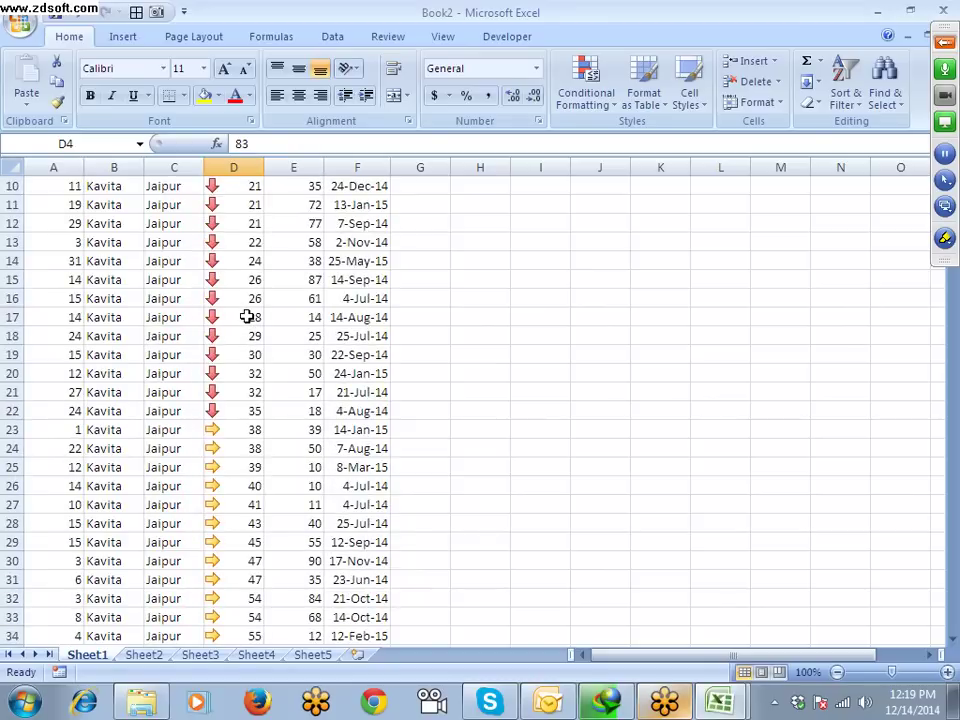
scroll(246, 316, "up", 3)
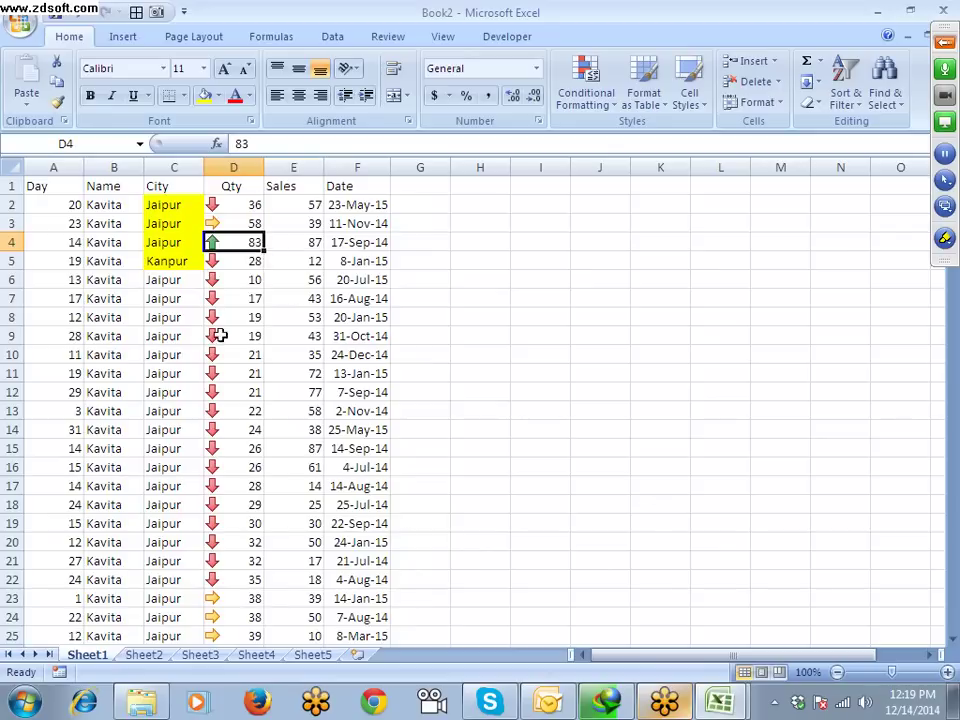
Step: Reopen the custom sort from cell A1 and change the existing level's column to Qty
left_click(60, 188)
left_click(855, 95)
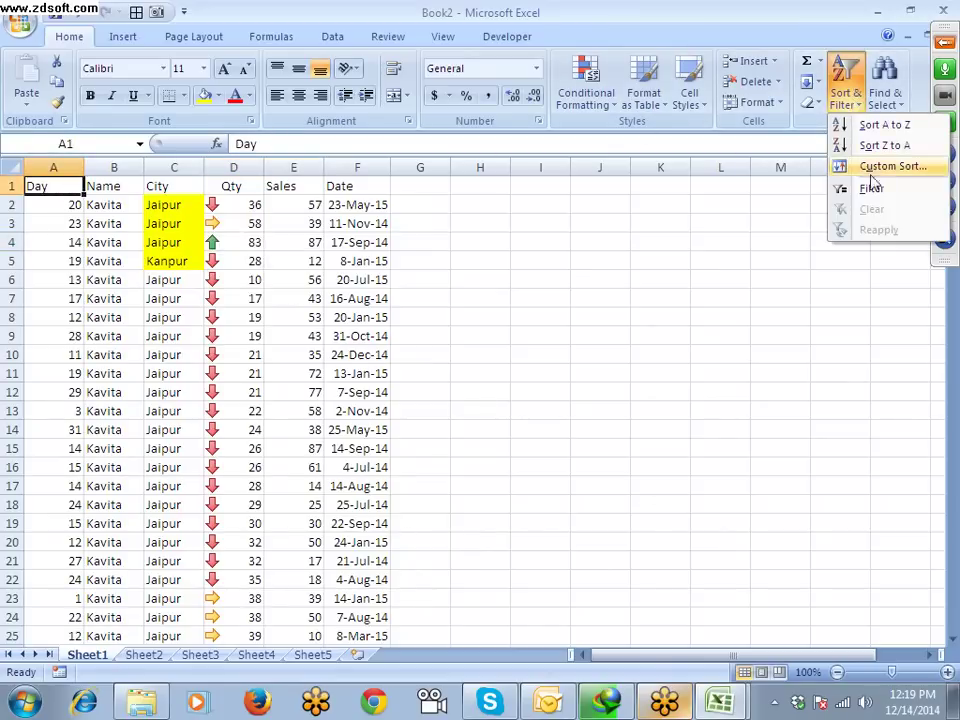
left_click(875, 167)
left_click(668, 290)
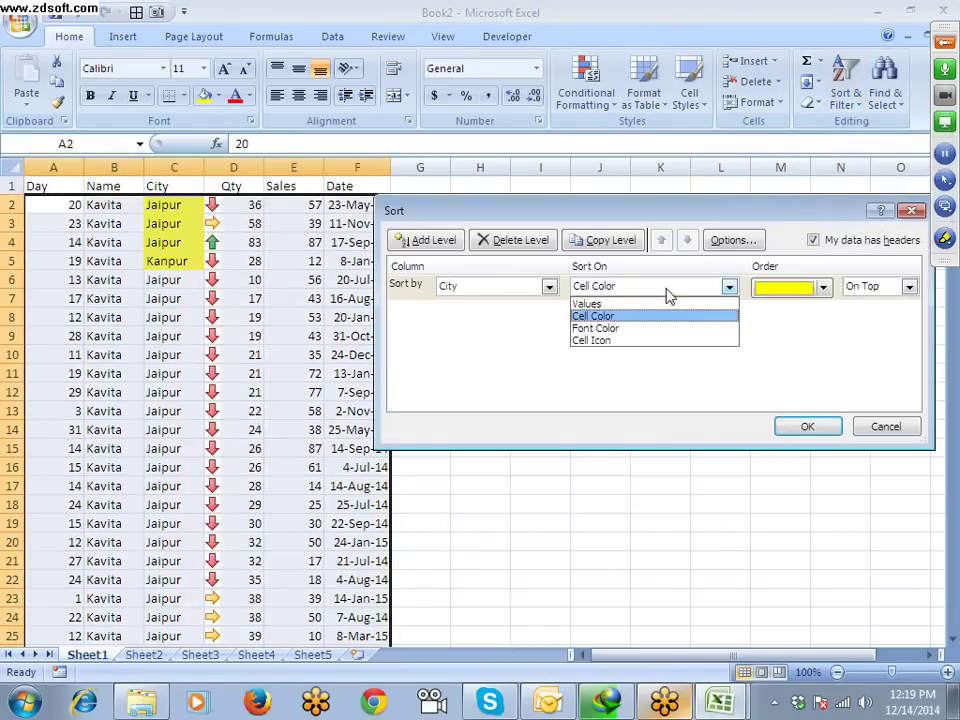
left_click(501, 292)
left_click(501, 292)
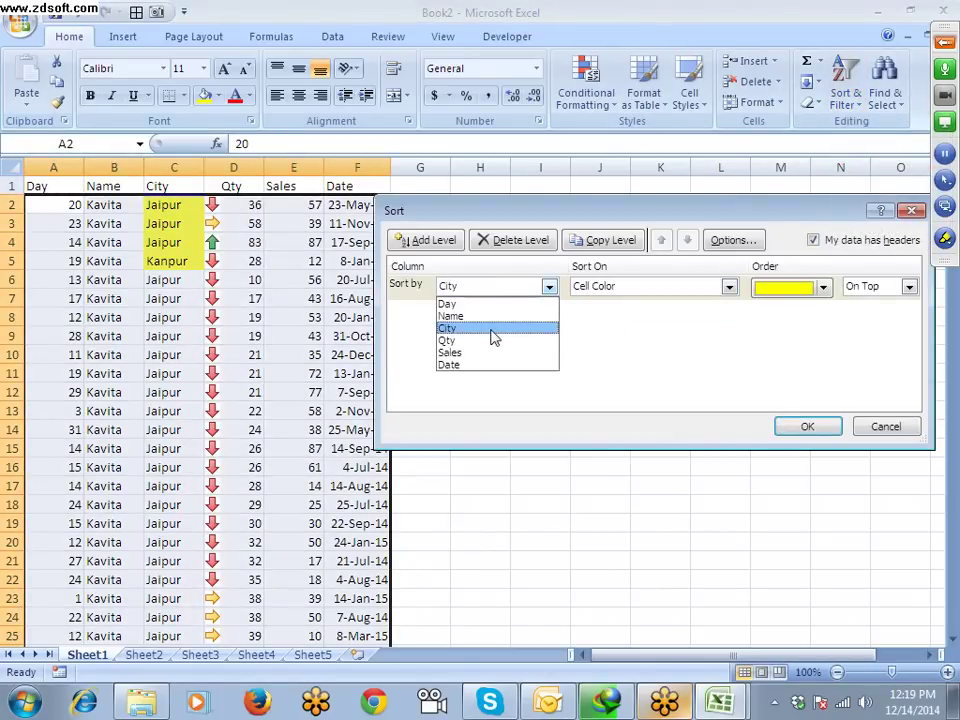
left_click(491, 340)
Step: Set the Qty level to sort on cell icon with the green up arrow on top, and apply the sort
left_click(641, 290)
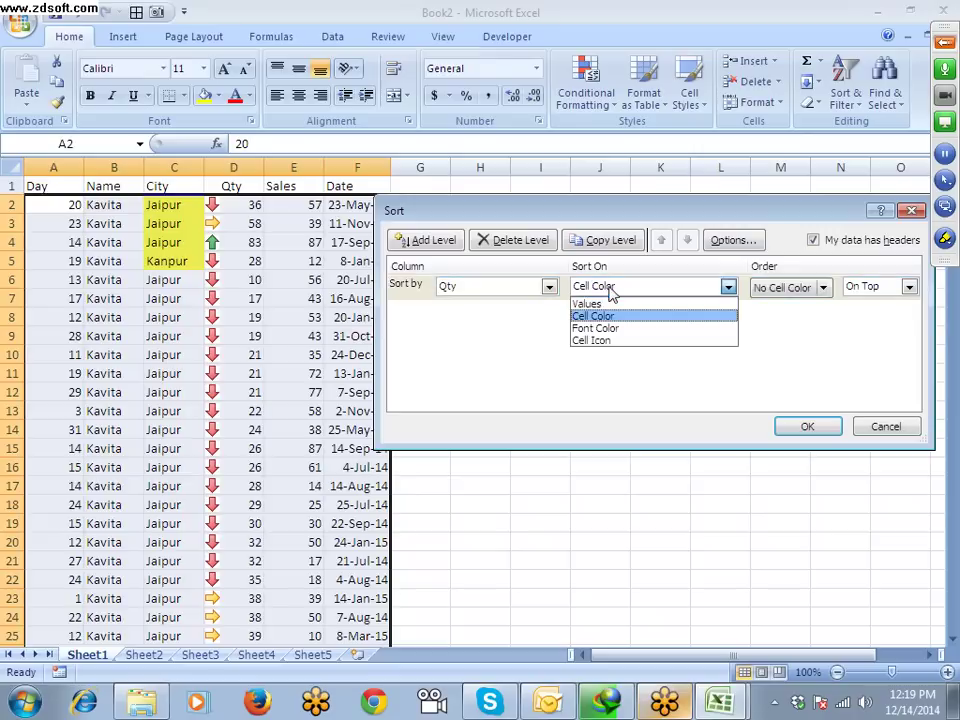
left_click(611, 343)
left_click(824, 290)
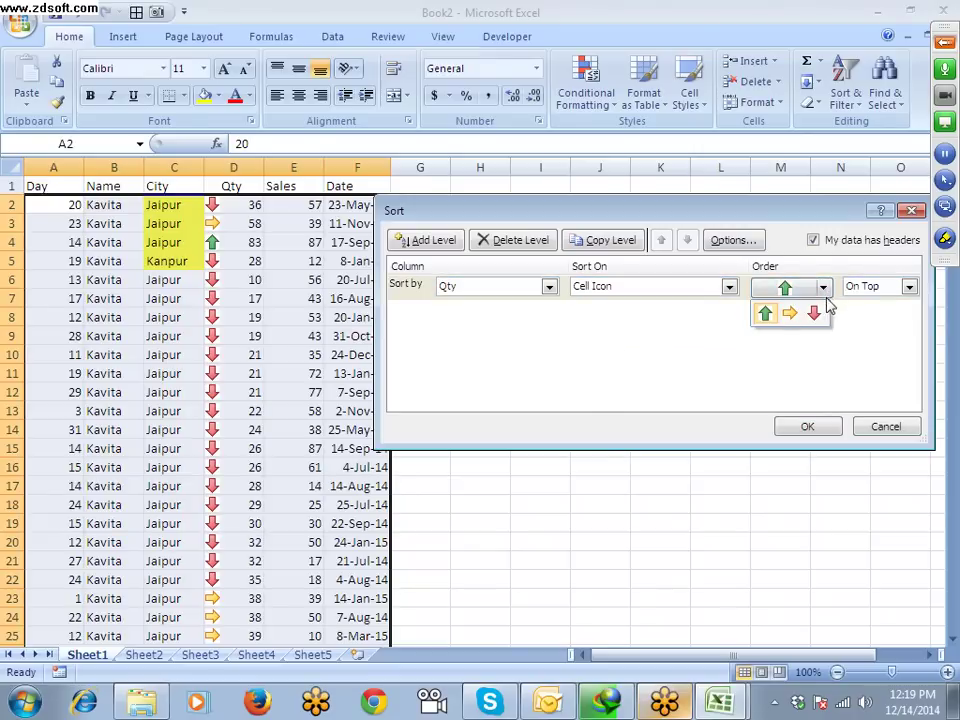
left_click(765, 312)
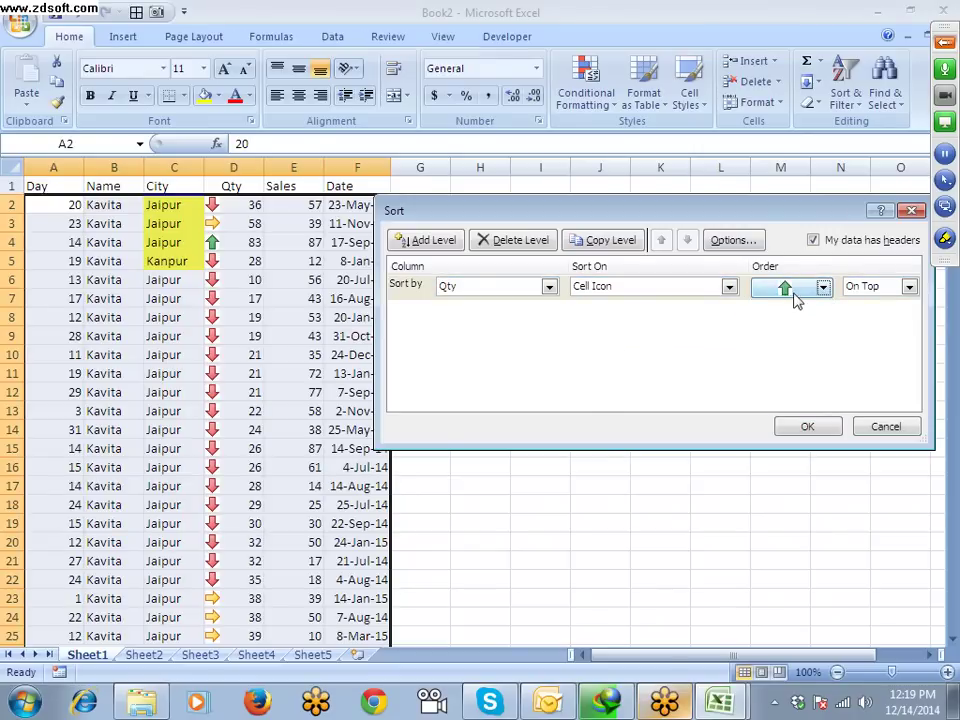
left_click(806, 427)
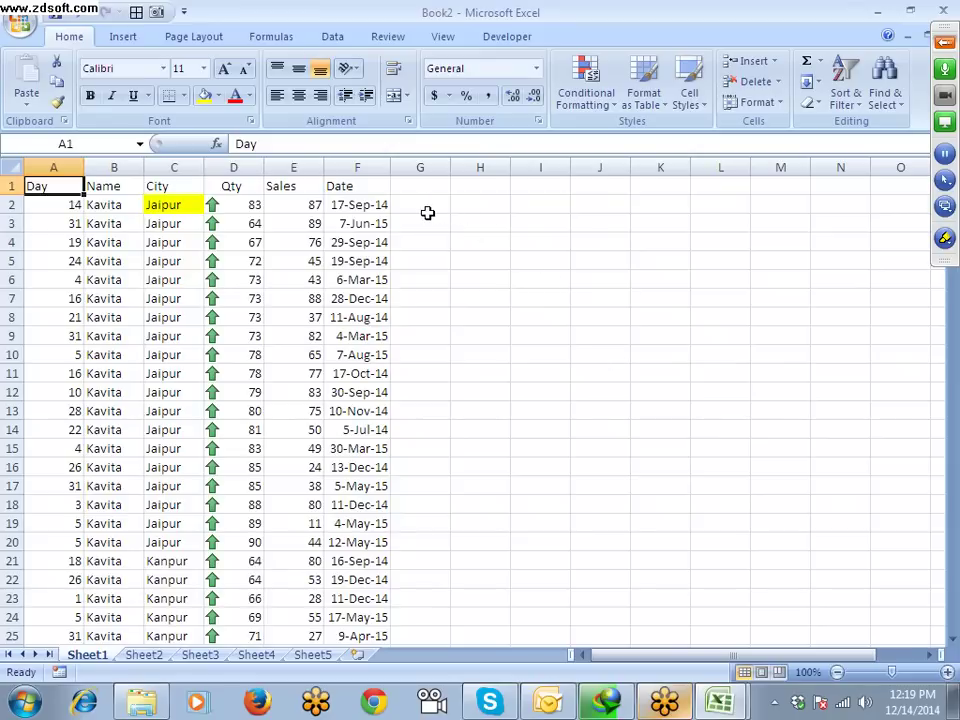
left_click(250, 221)
left_click(251, 184)
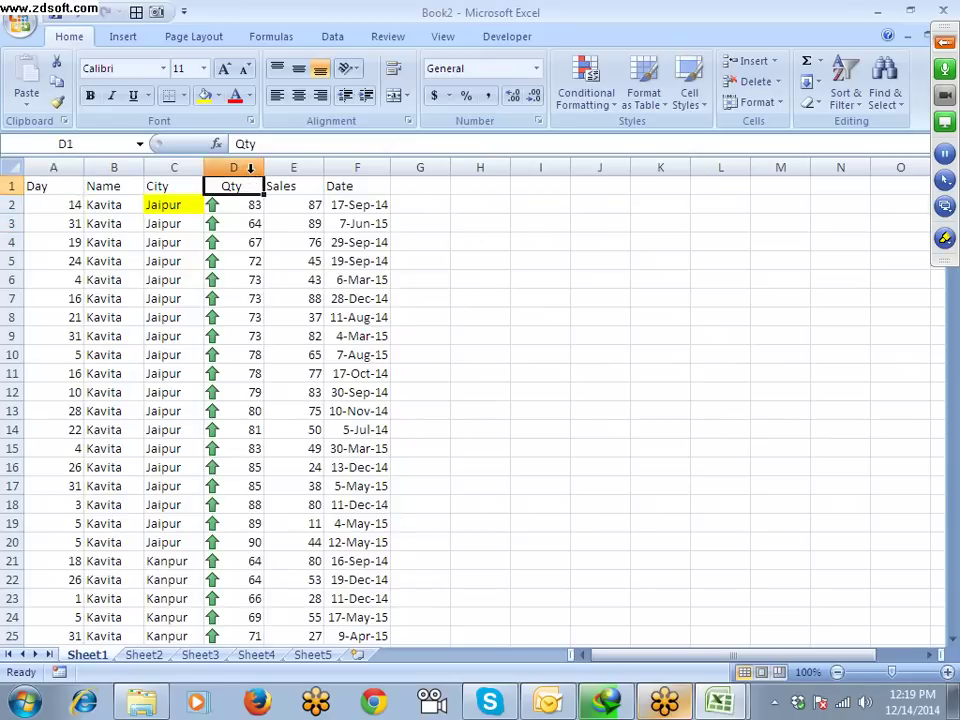
left_click(250, 168)
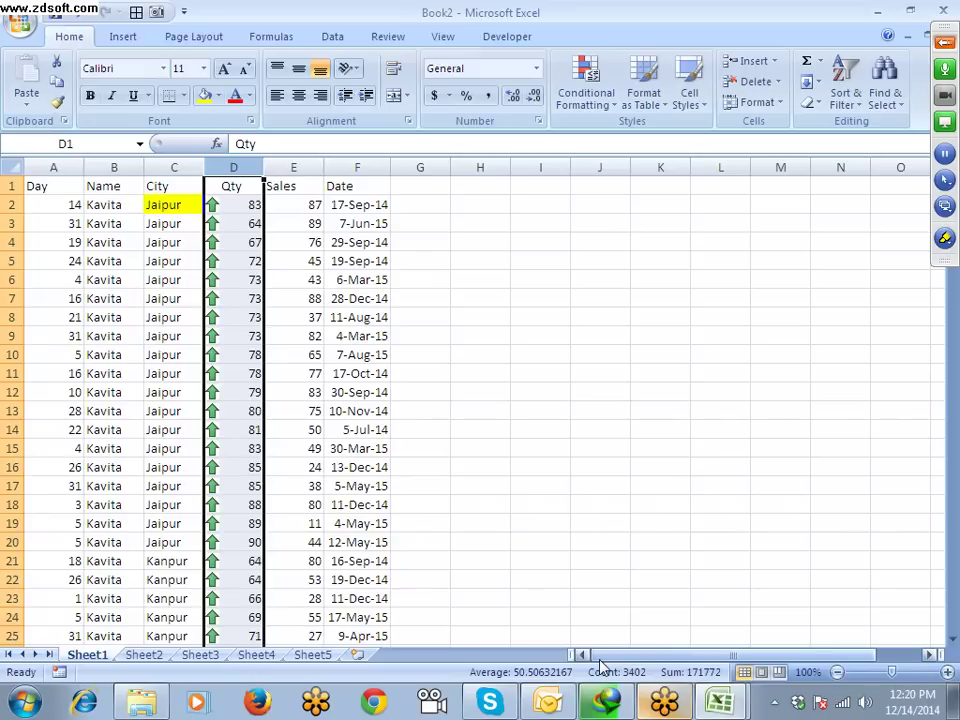
Step: Add the header Month in cell G1, next to the Date column
key("Right")
key("Right")
key("Right")
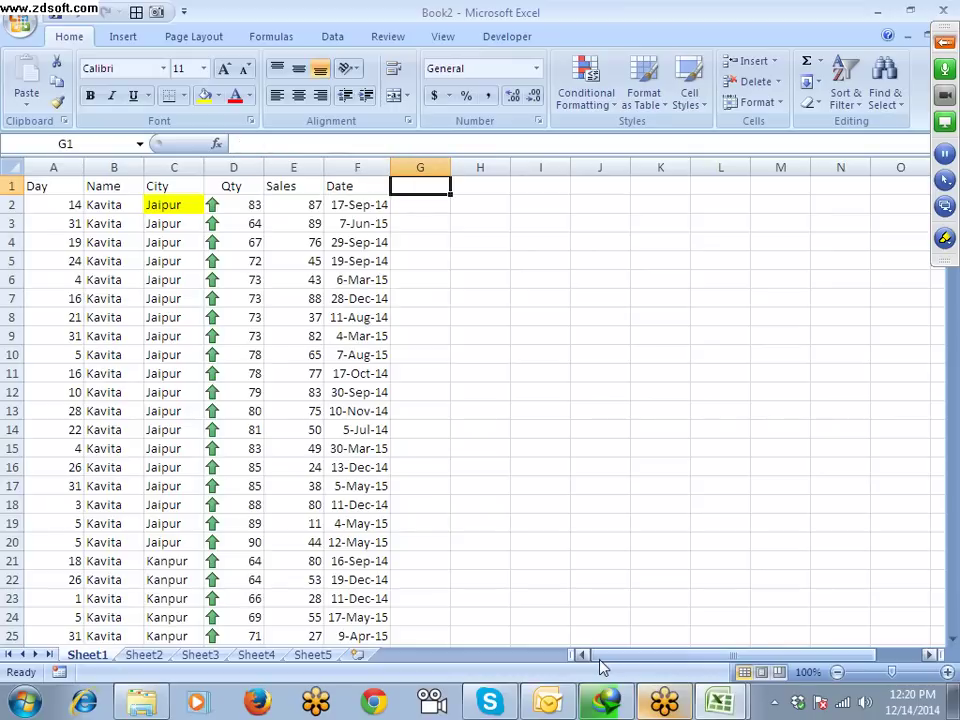
type("Mony")
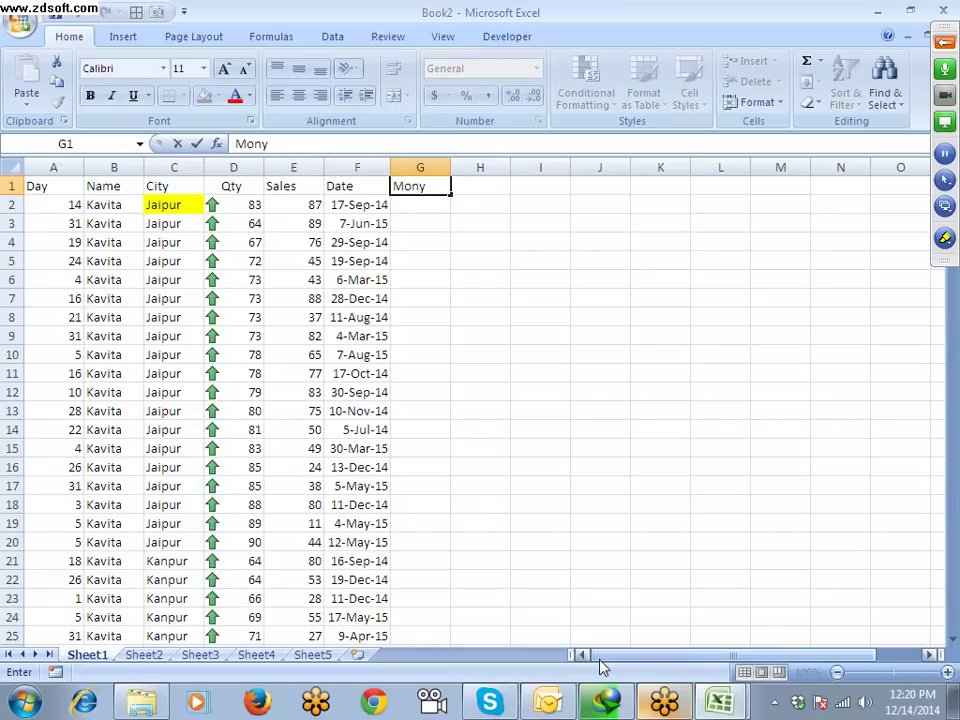
key("BackSpace")
type("th")
key("Return")
Step: Enter Jan in cell G2 and fill the month series down the whole Month column
type("Ja")
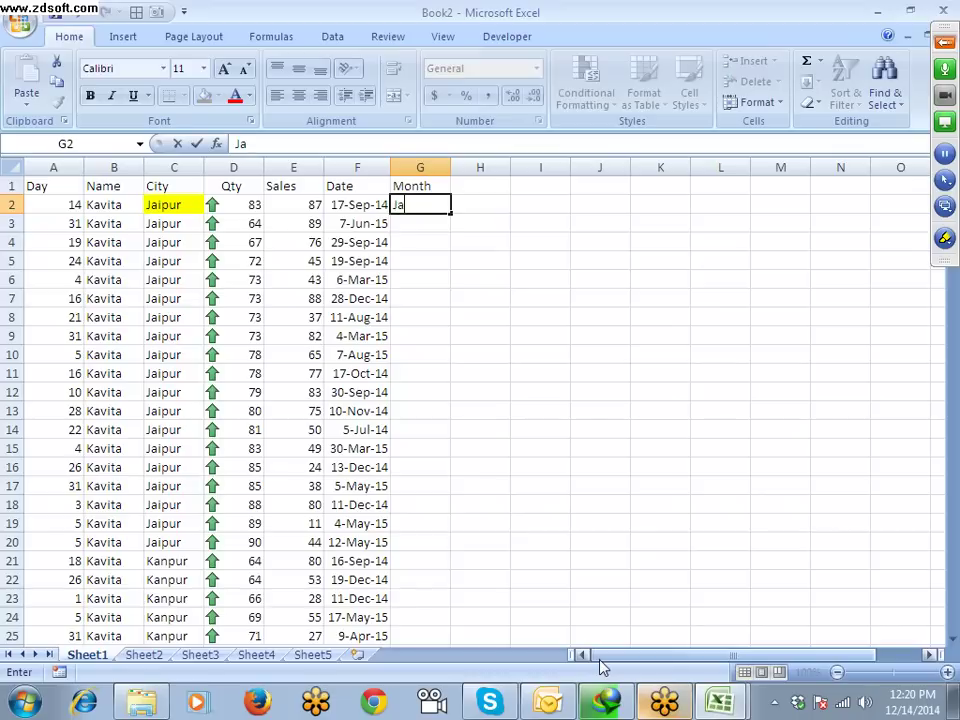
type("n")
left_click(445, 334)
left_click(418, 205)
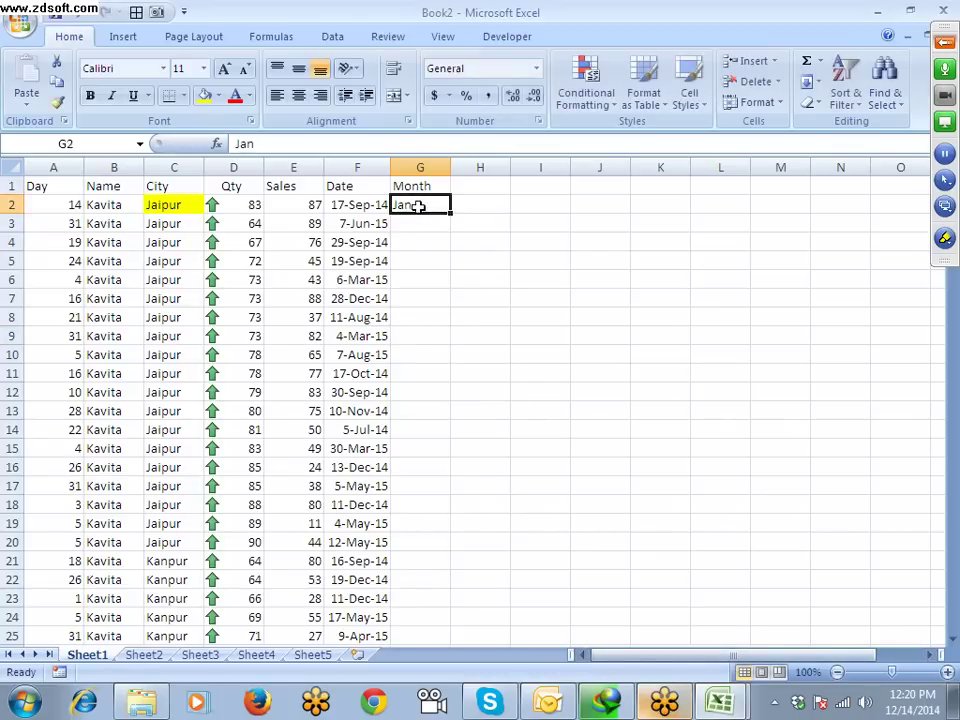
double_click(451, 213)
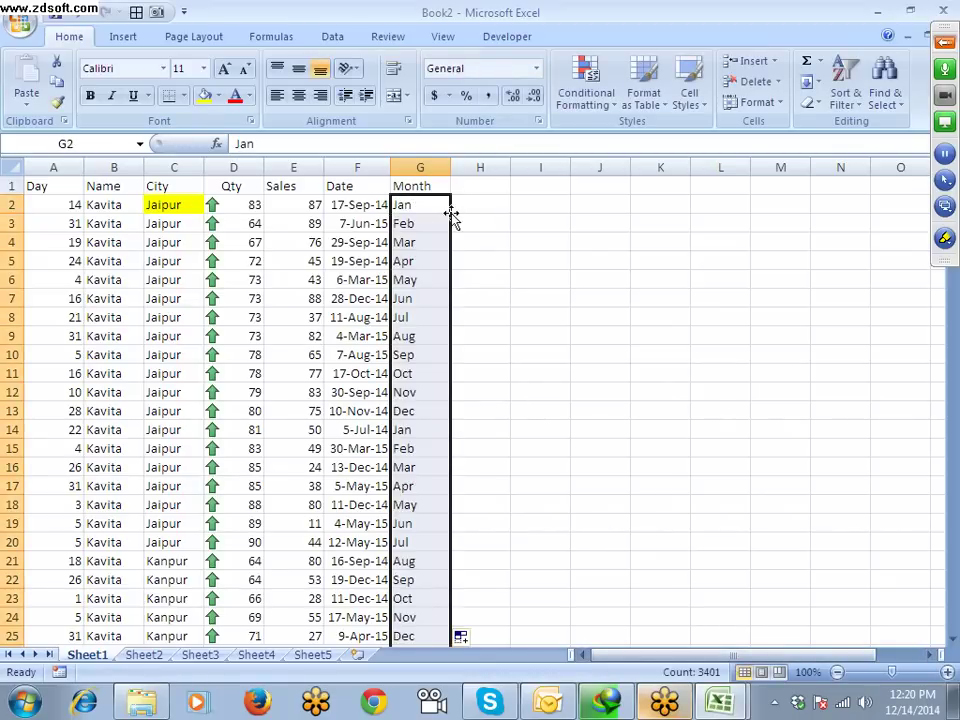
left_click_drag(425, 223, 428, 461)
Step: Custom sort the table from cell A1 by Month on values in A to Z order
left_click(70, 188)
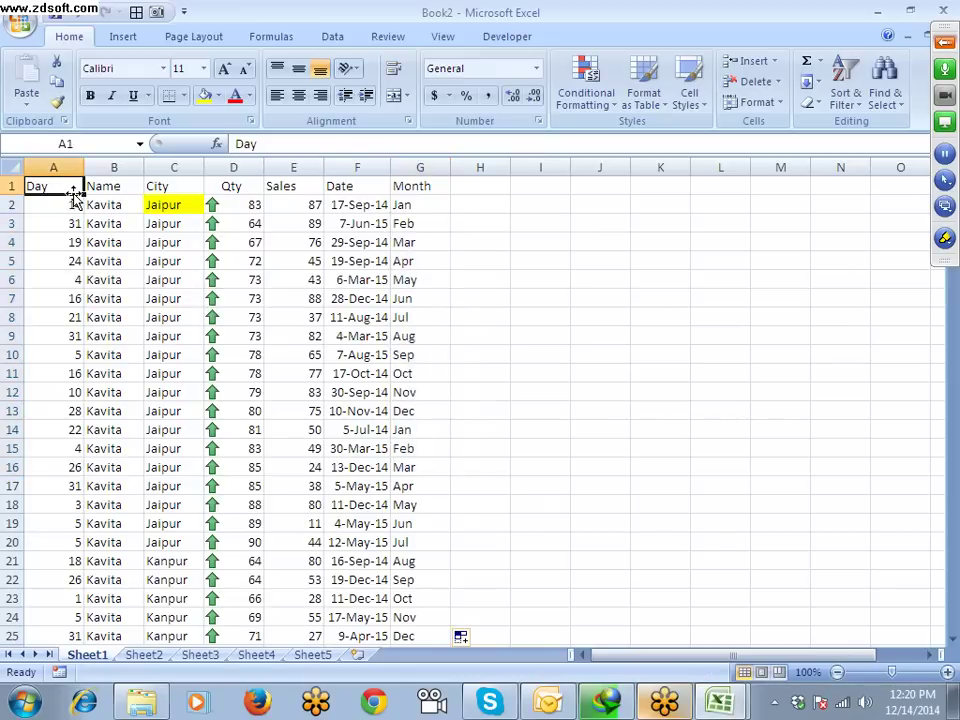
left_click(846, 98)
left_click(866, 166)
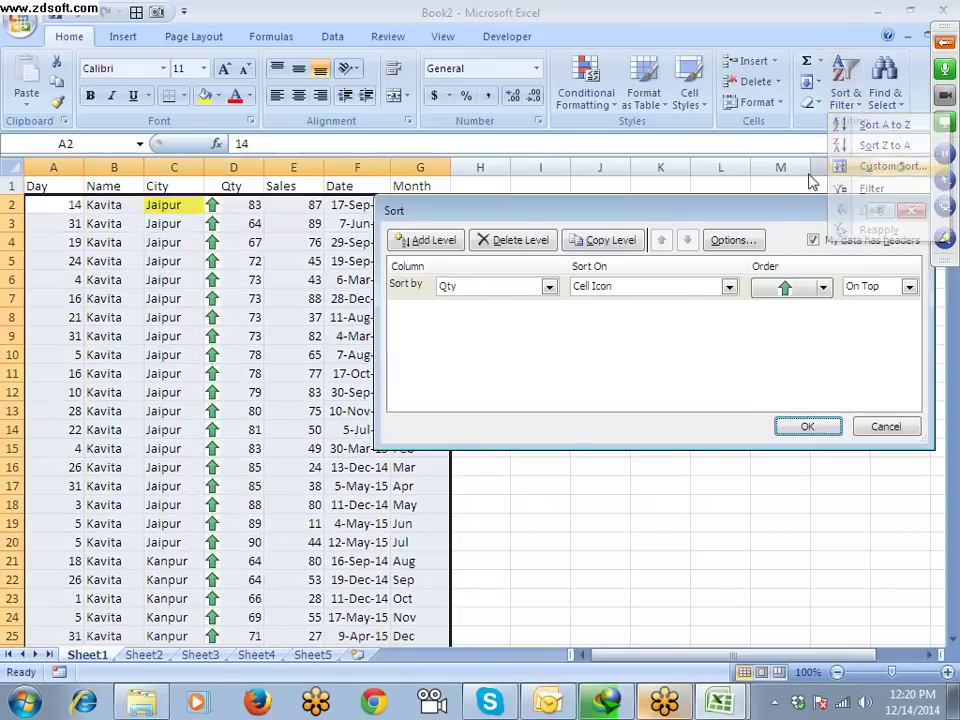
left_click(461, 290)
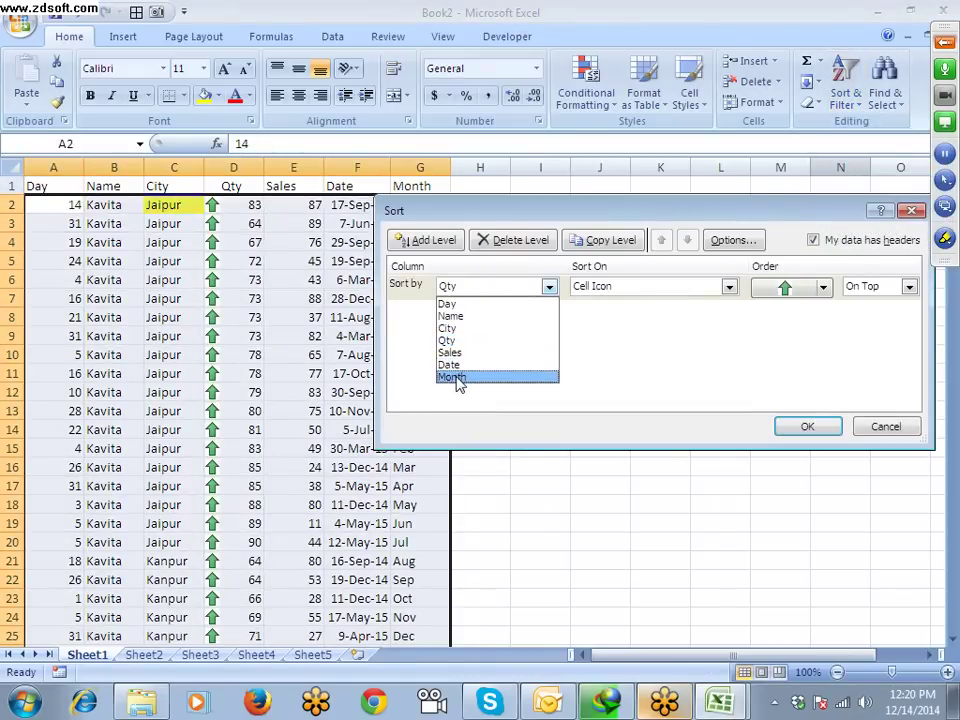
left_click(452, 377)
left_click(668, 290)
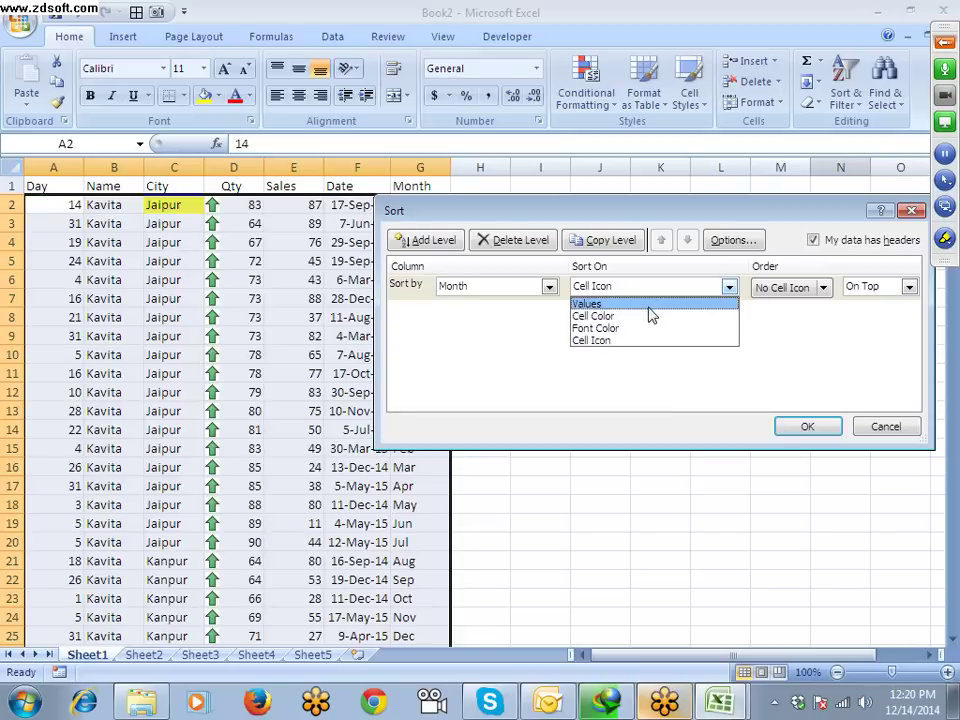
left_click(649, 307)
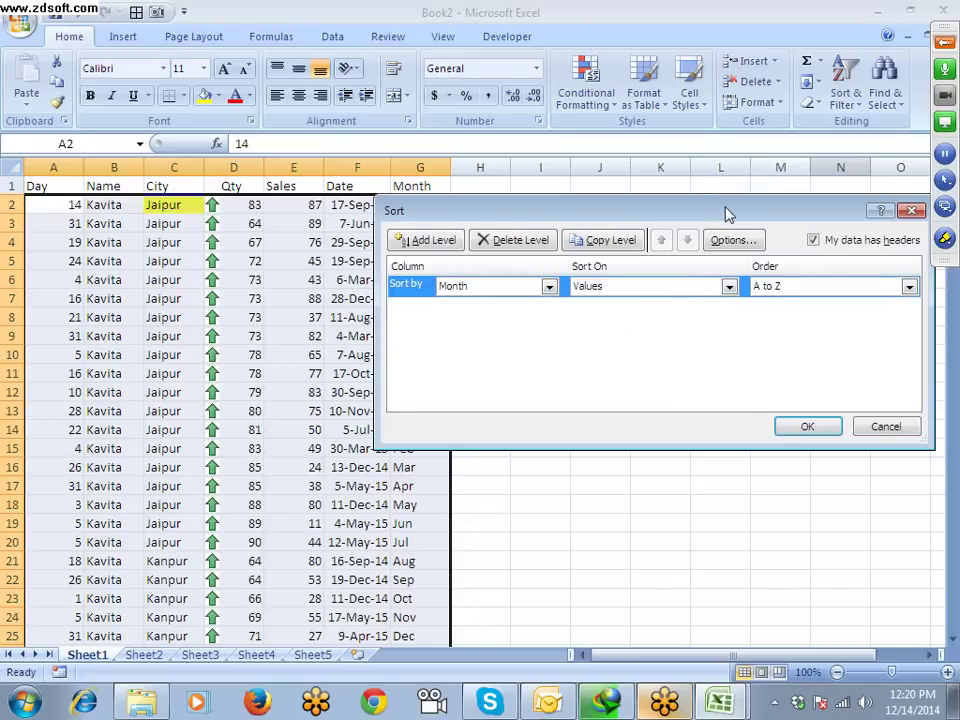
left_click_drag(726, 212, 560, 300)
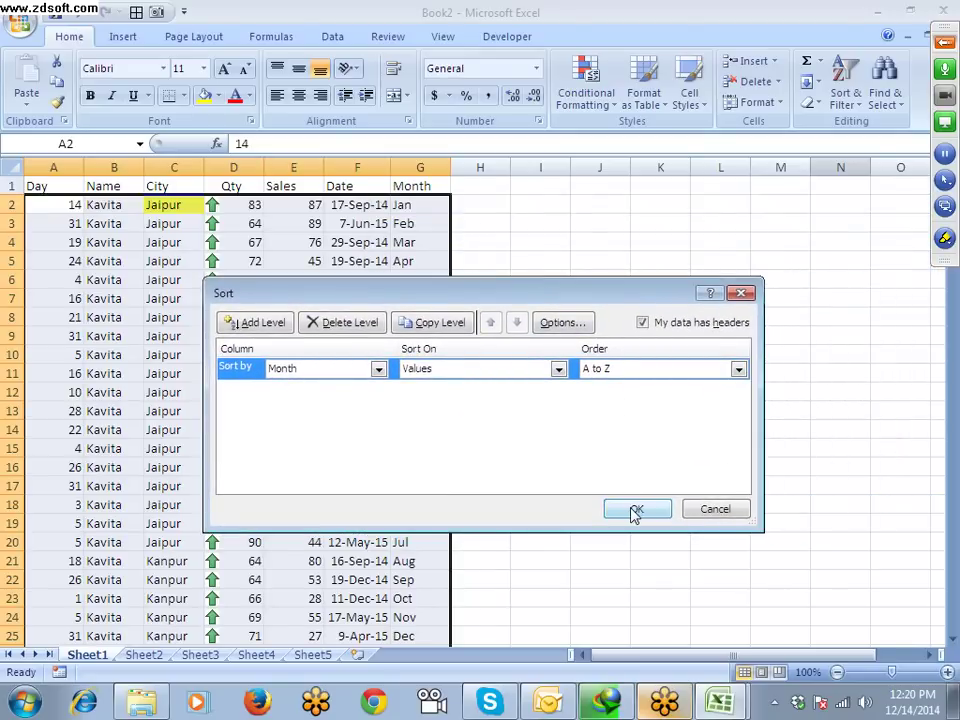
left_click(636, 510)
left_click_drag(416, 205, 403, 428)
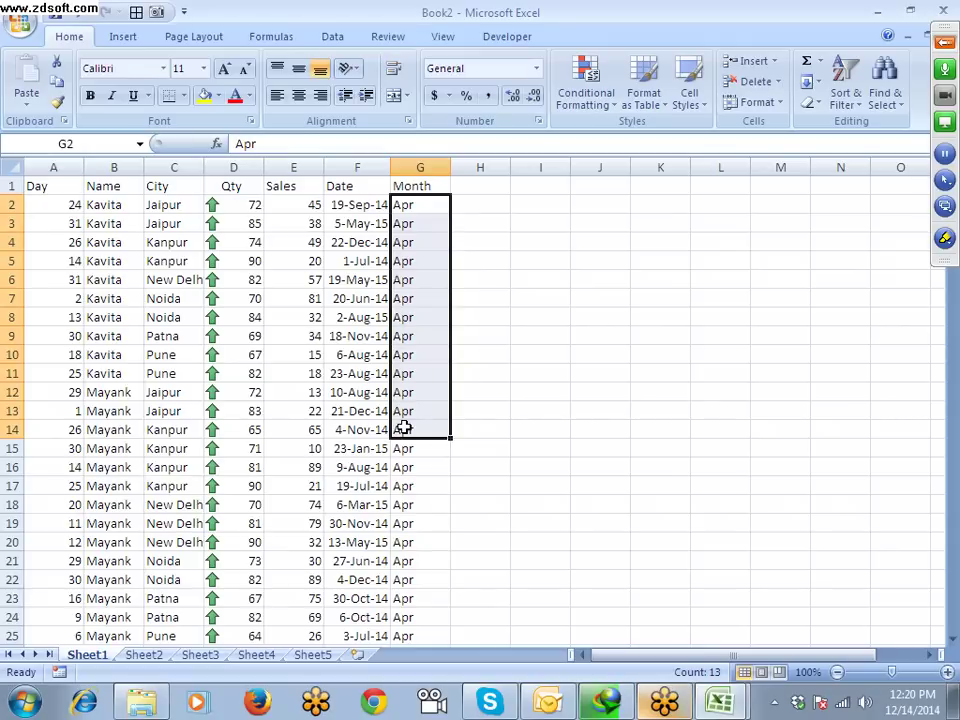
Step: Reopen the custom sort and order Month by the custom list Jan, Feb, Mar, Apr, and so on, applying the sort
key("ctrl+Home")
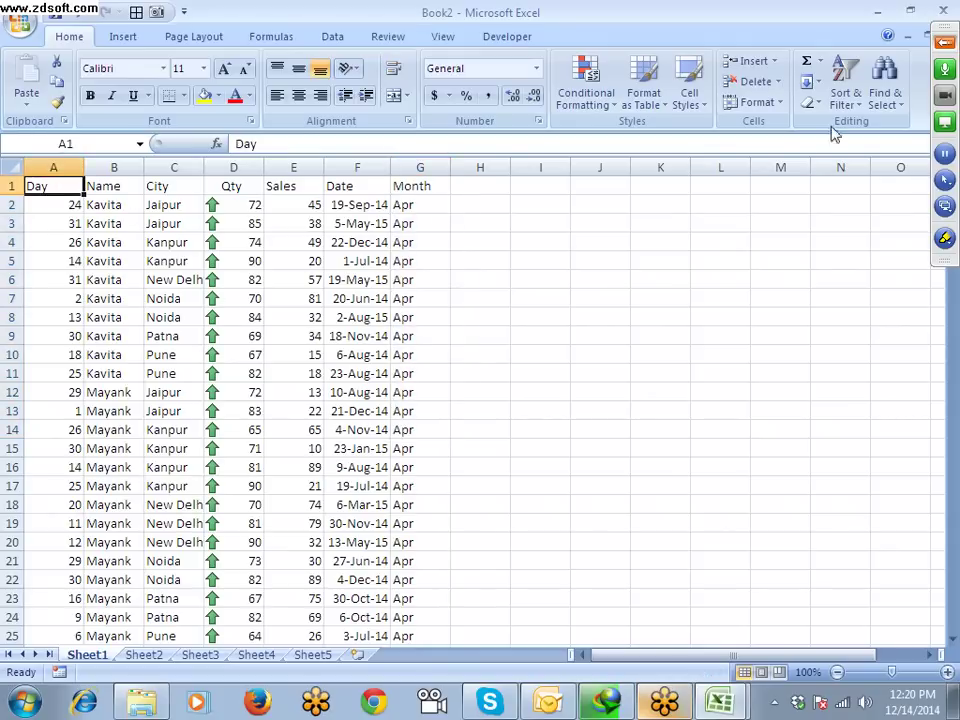
left_click(845, 95)
left_click(862, 168)
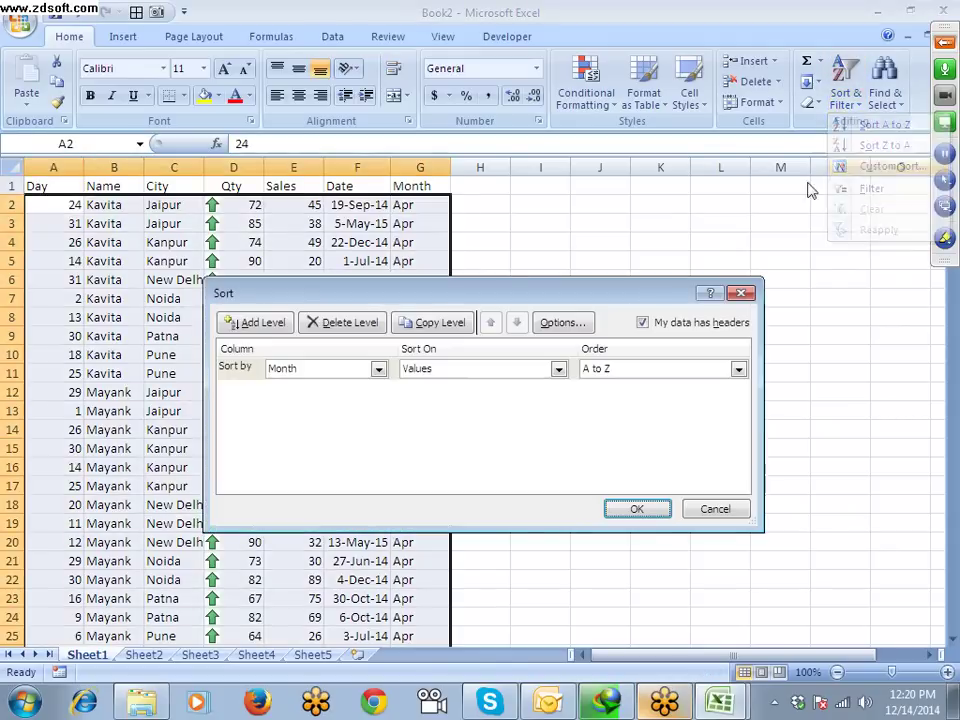
left_click(655, 370)
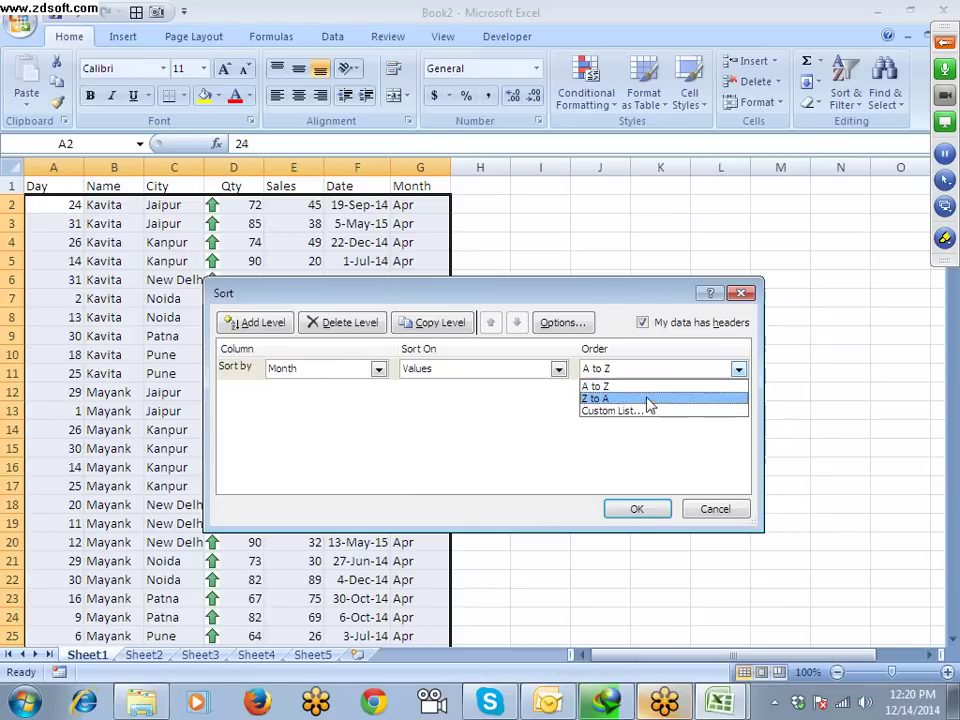
left_click(644, 412)
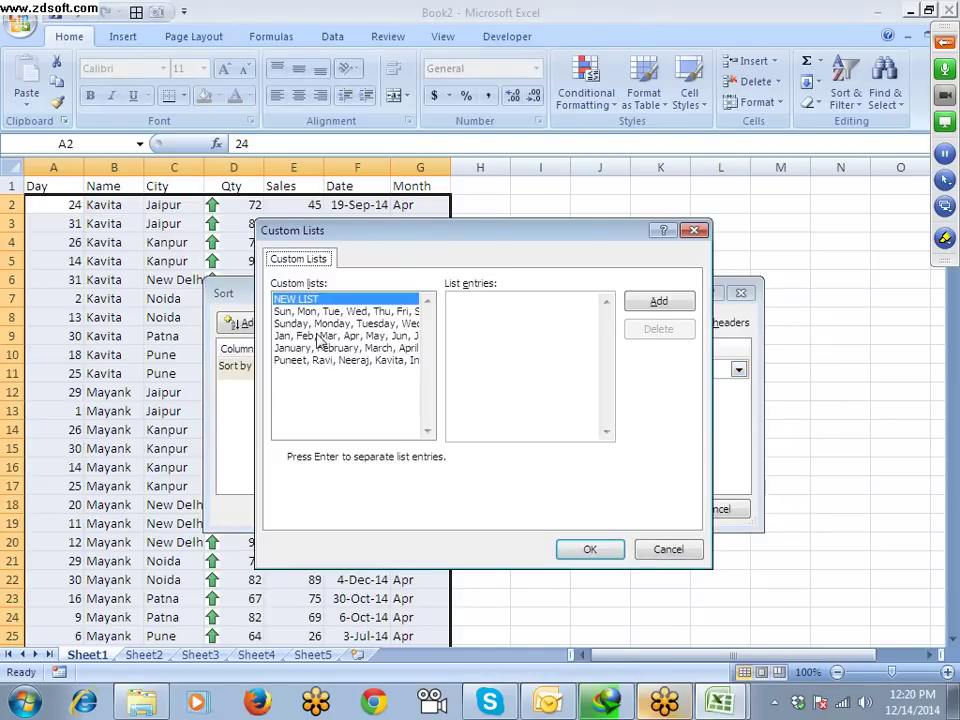
left_click(335, 336)
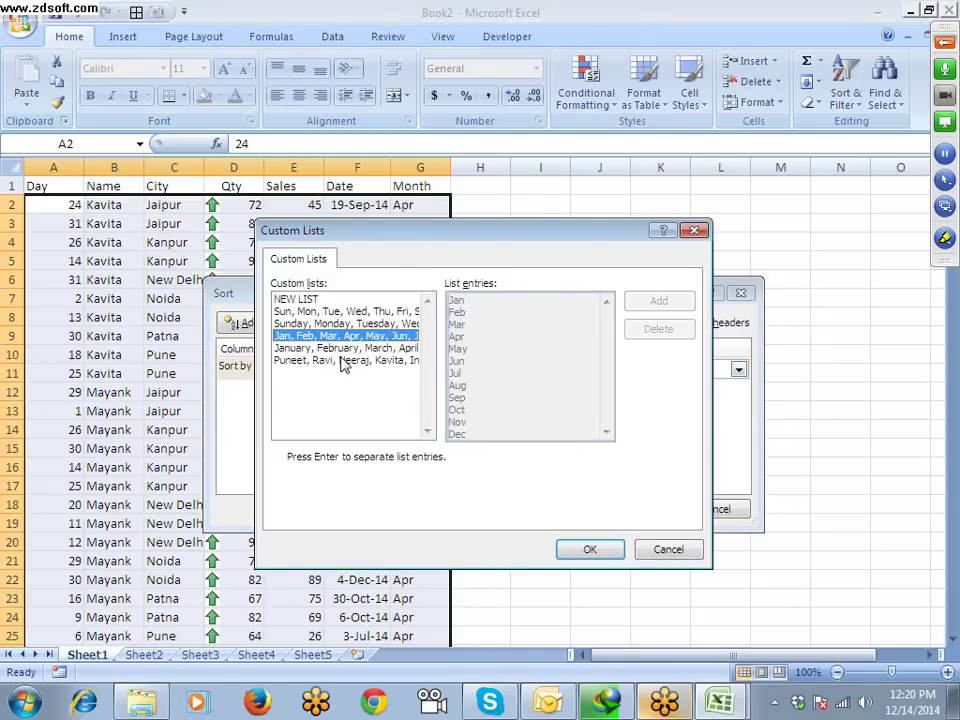
left_click(299, 301)
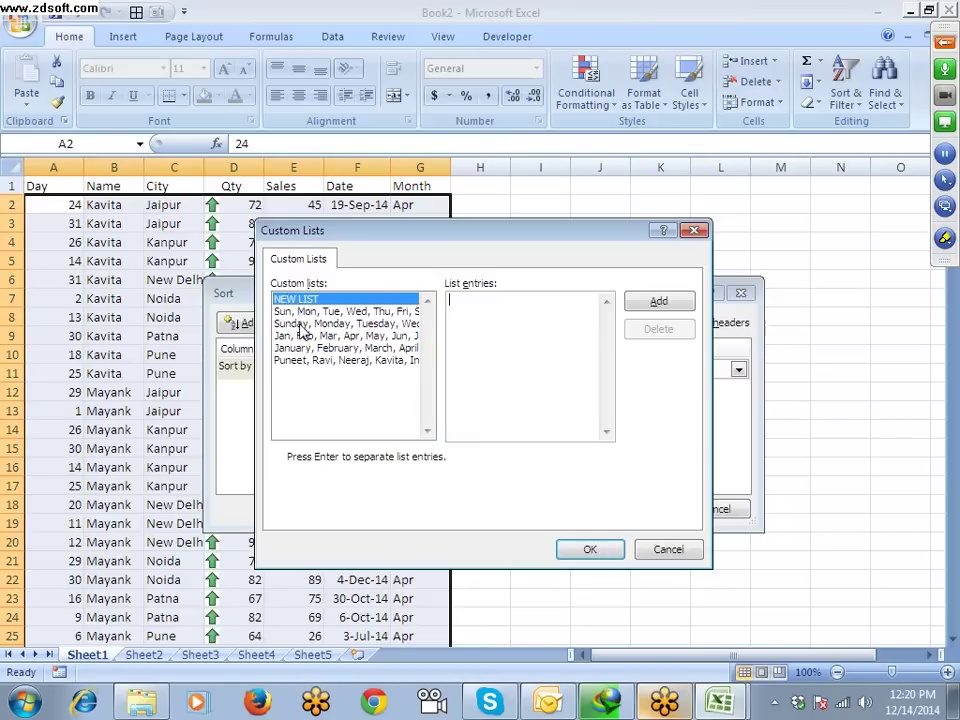
left_click(299, 337)
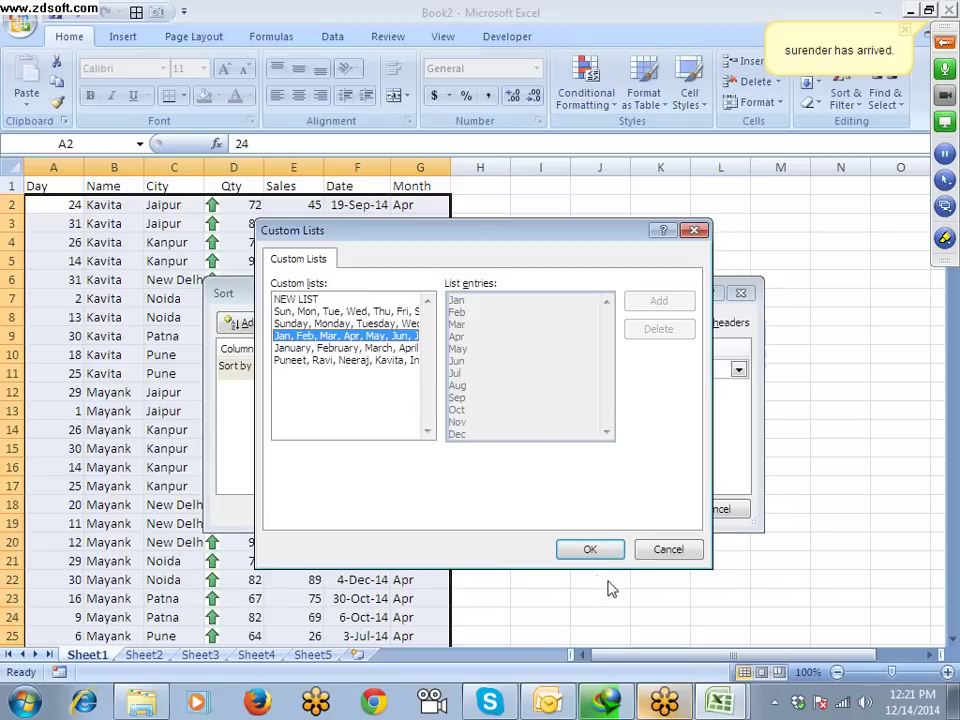
left_click(592, 551)
left_click(638, 510)
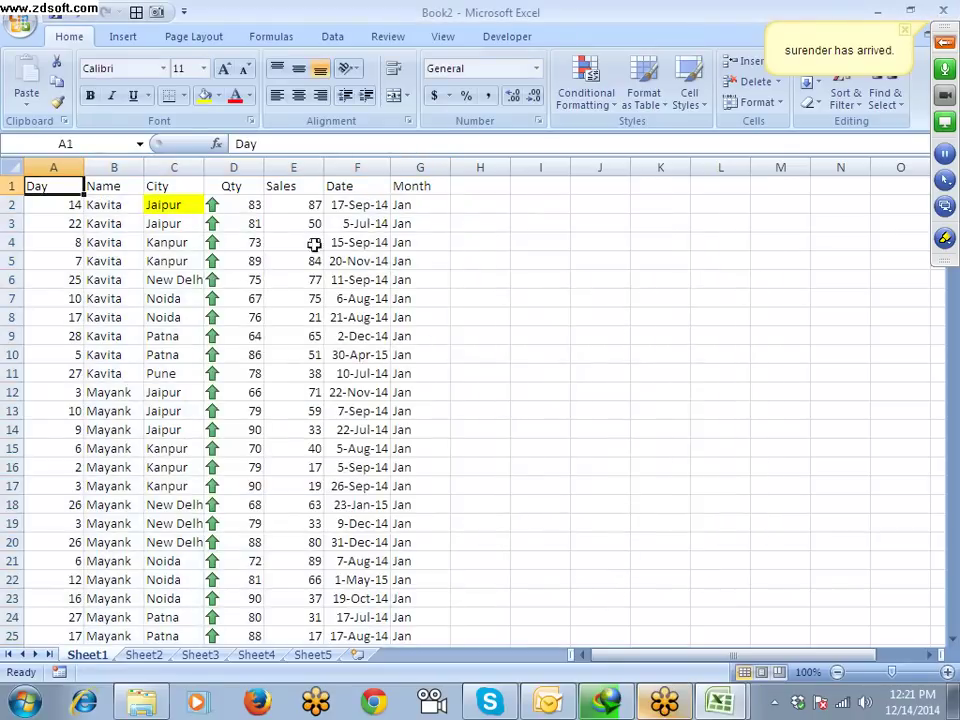
left_click_drag(415, 223, 430, 553)
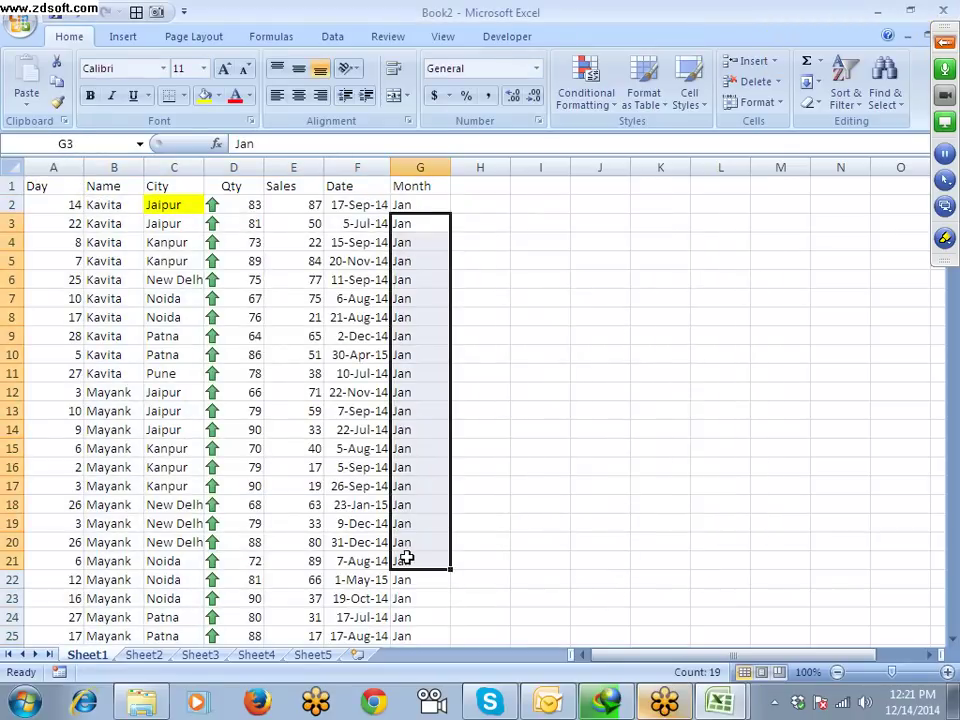
Step: Reopen the custom sort from cell A1 and open the custom lists for the Month sort order
scroll(406, 545, "down", 5)
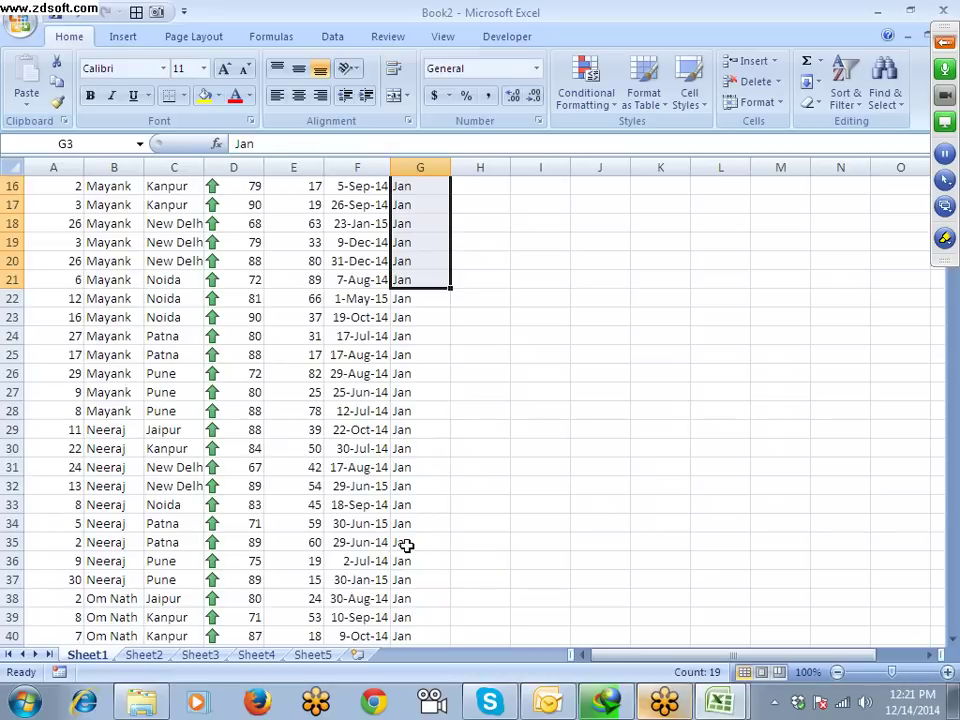
scroll(406, 545, "up", 5)
left_click(36, 185)
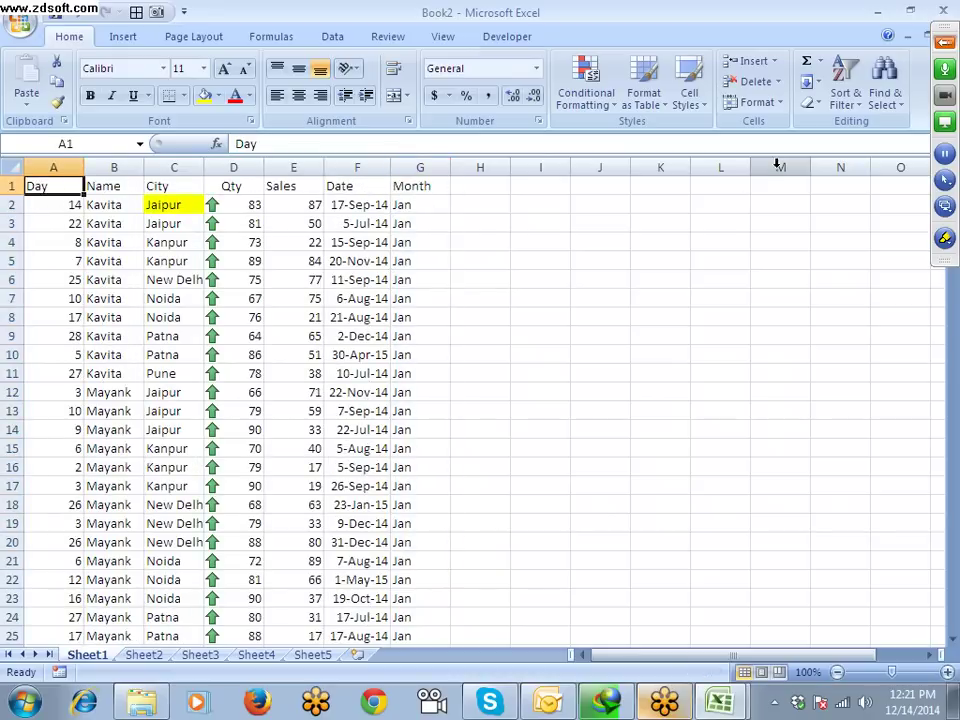
left_click(848, 92)
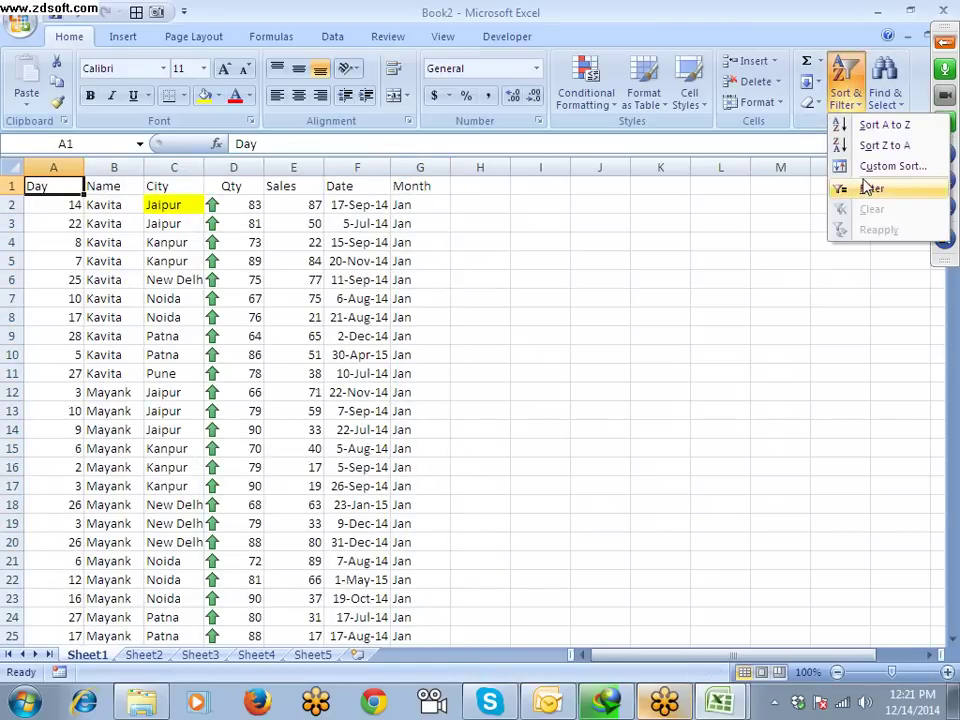
left_click(880, 166)
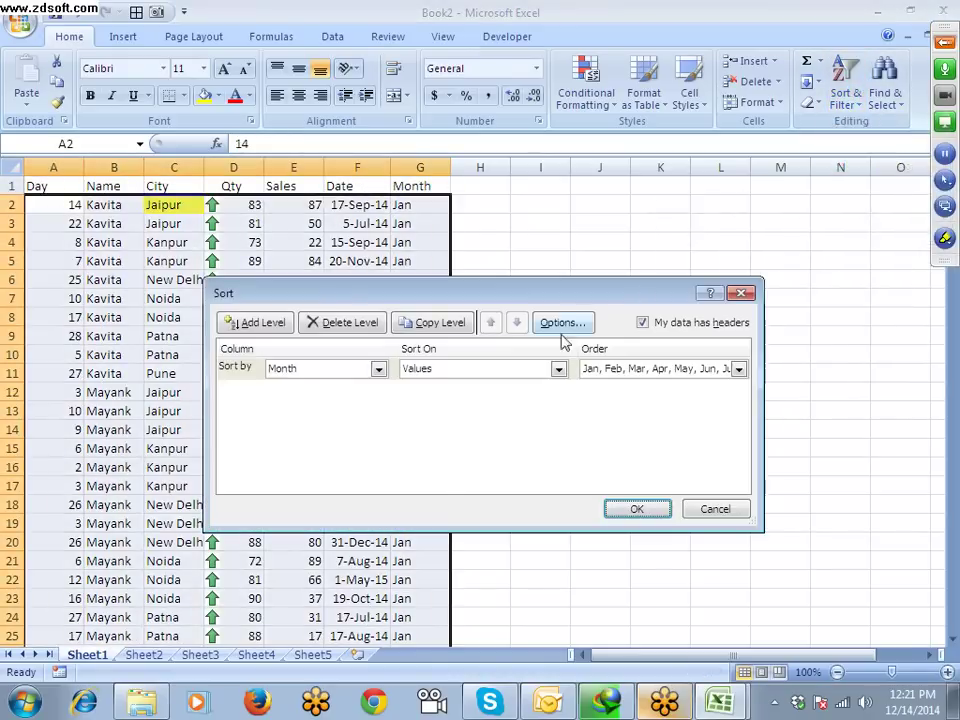
left_click(636, 375)
left_click(621, 439)
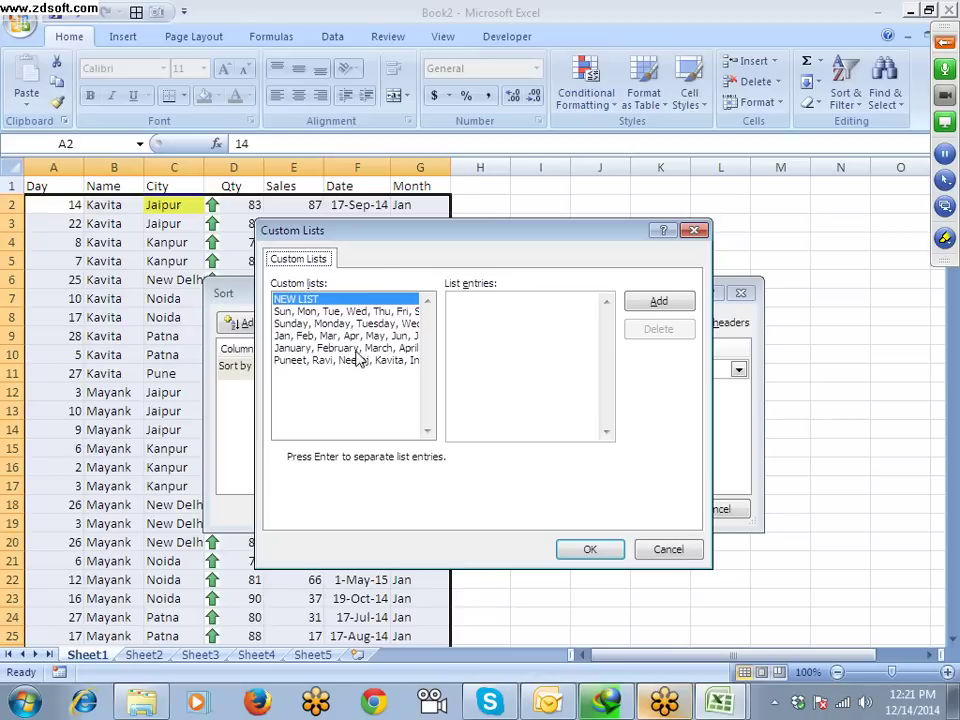
Step: Enter a new custom list with the entries Apr, May, Jun, Jul, Aug, Sep, Oct, Nov, Dec, Jan, Feb and MAr
left_click(458, 304)
type("Apr ")
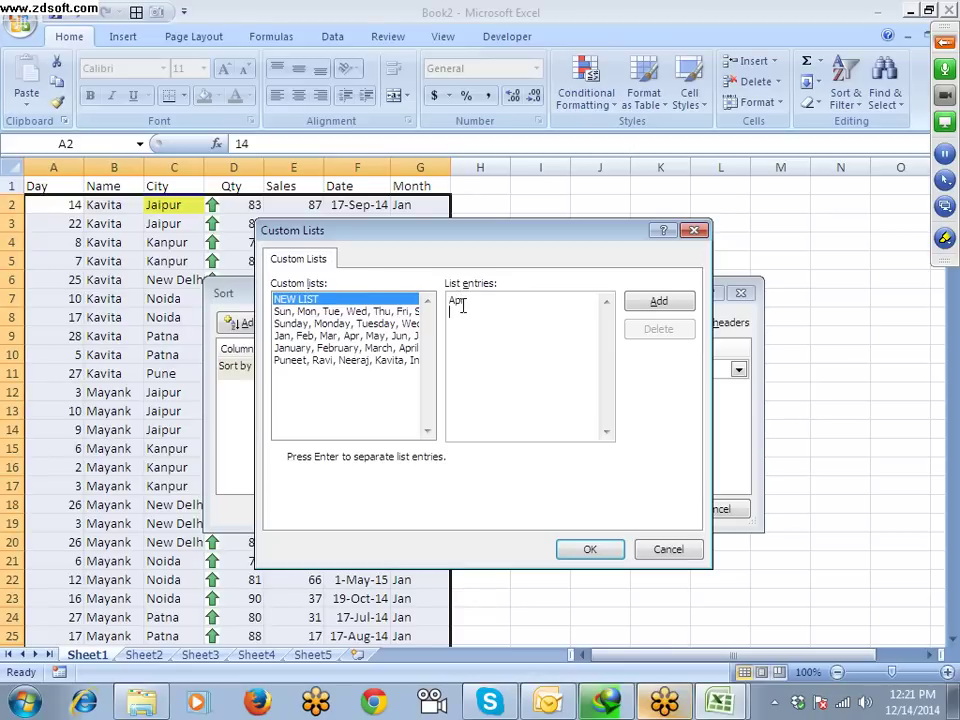
type("May")
key("Return")
type("Jun ")
type("Jul A")
type("ug ")
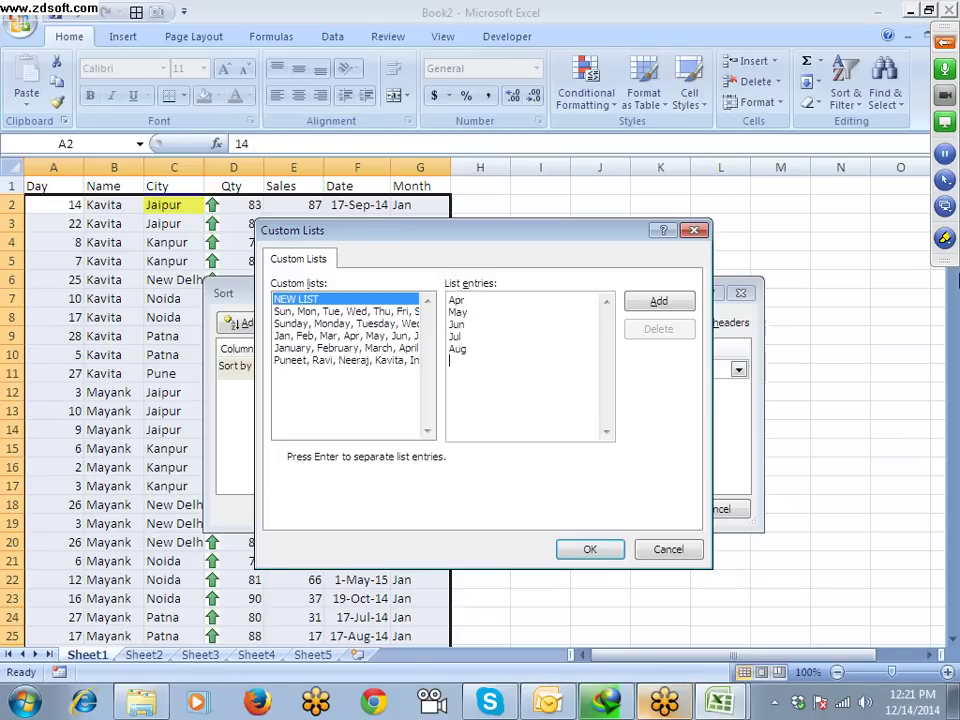
type("Sep ")
type("Oct N")
type("ov ")
type("Dec ")
type("Jan ")
type("Feb ")
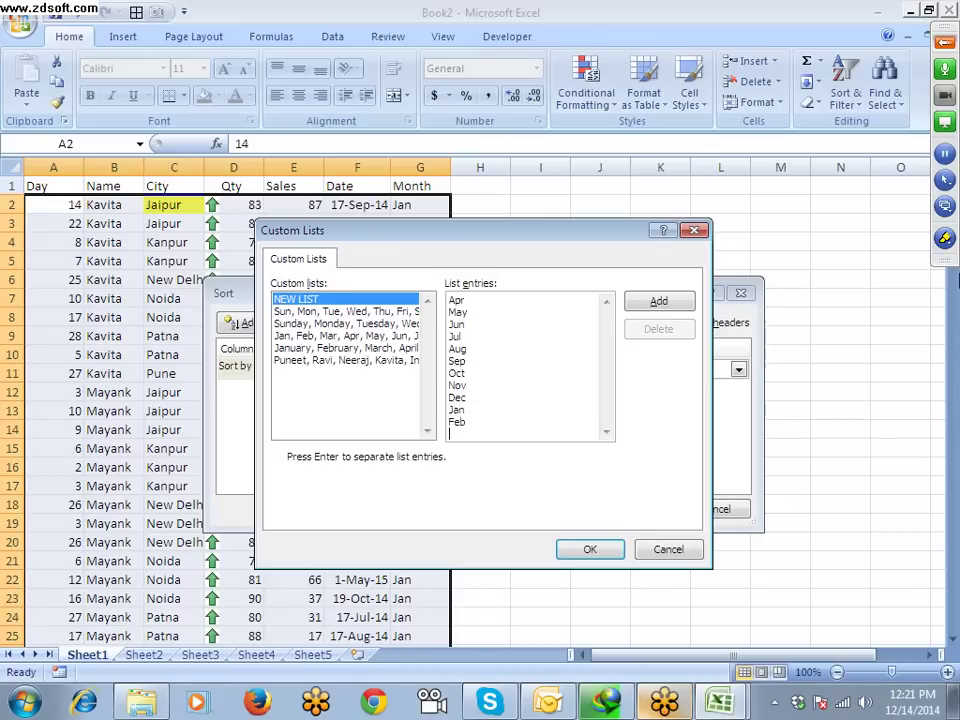
type("MAr")
Step: Add the new month list, choose it as the Month order and apply the sort
left_click(662, 303)
left_click(590, 549)
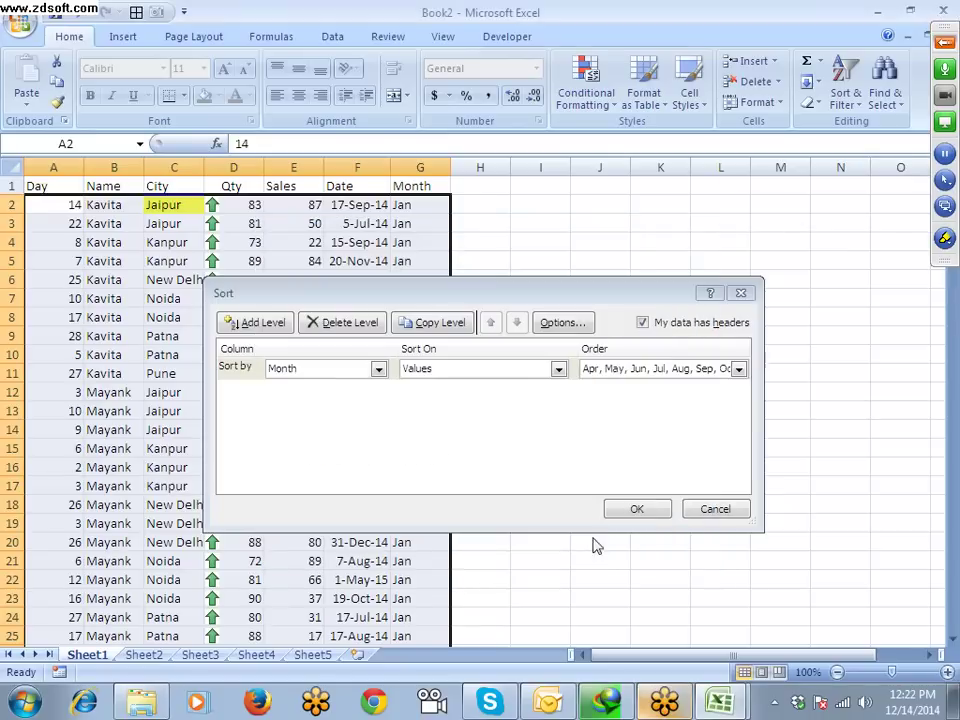
left_click(944, 42)
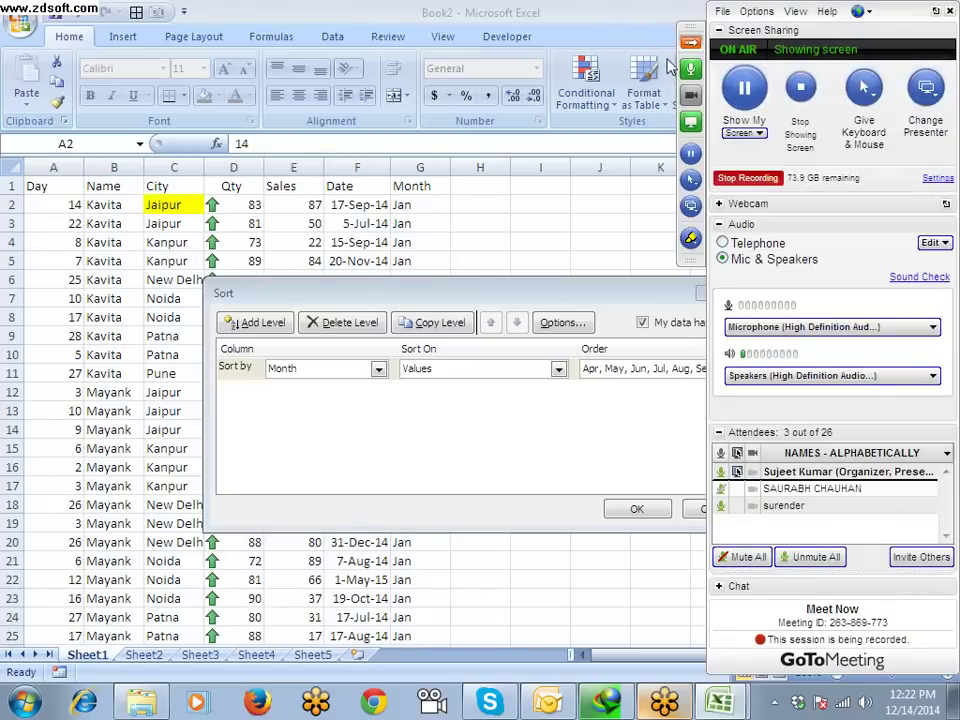
left_click(634, 512)
Step: Examine the Month column of the sorted table for the order in which the months follow each other
scroll(530, 495, "down", 19)
left_click(418, 454)
scroll(418, 460, "down", 5)
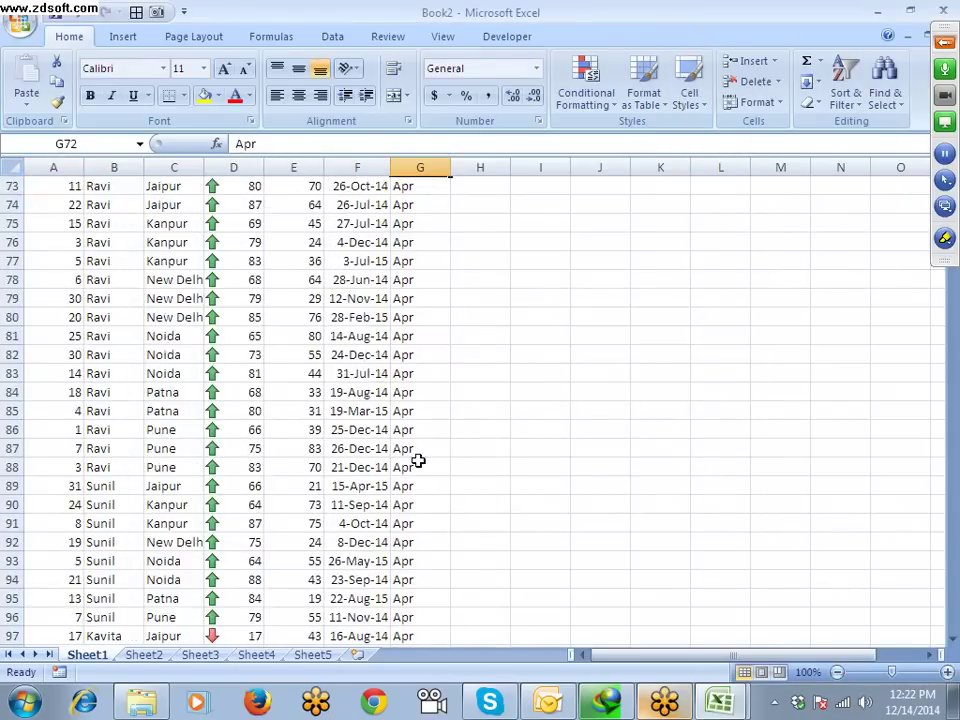
scroll(418, 460, "down", 20)
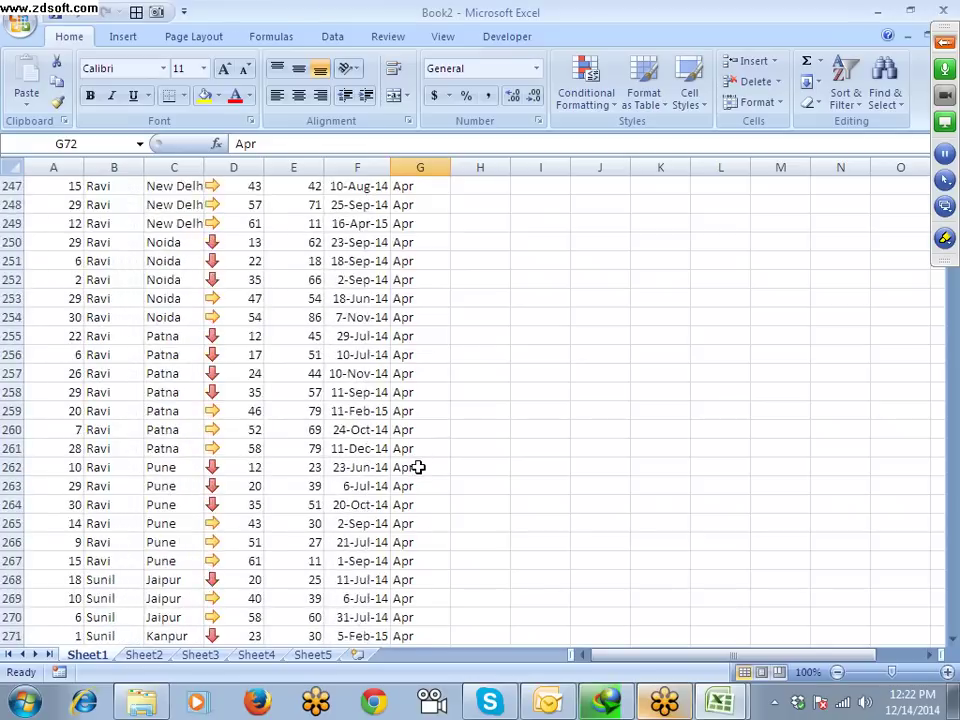
scroll(418, 467, "down", 15)
scroll(419, 470, "up", 6)
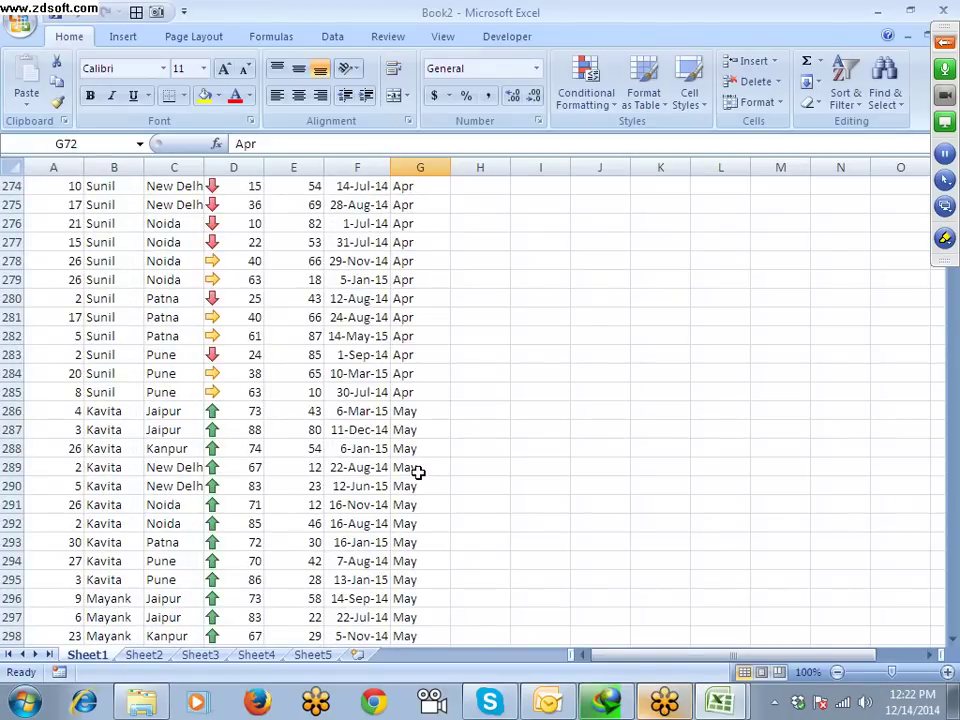
key("ctrl+Up")
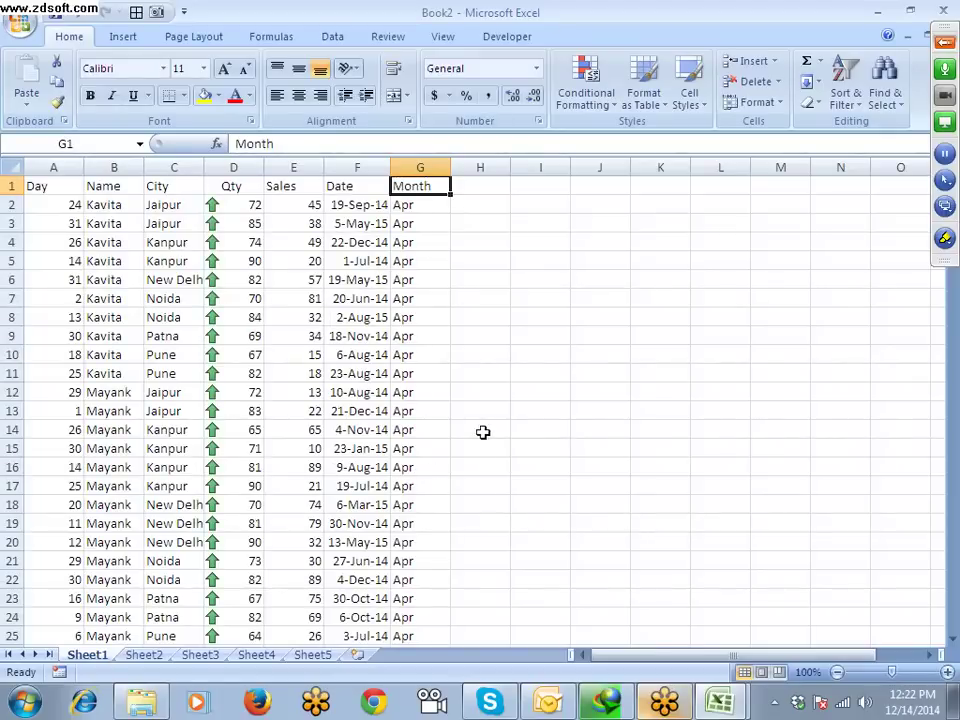
left_click(188, 321)
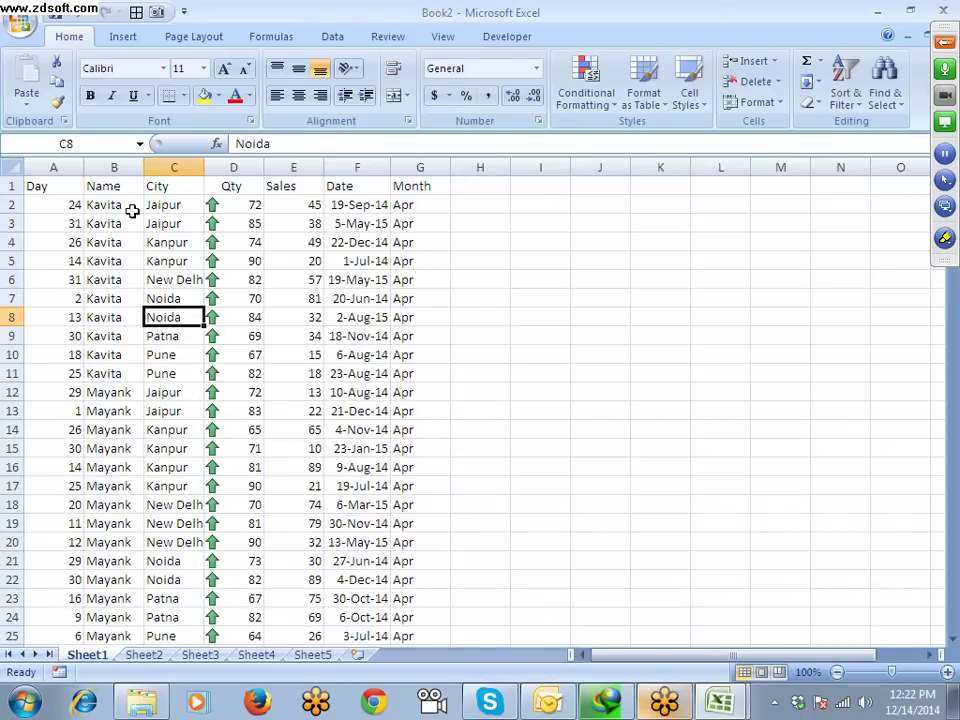
Step: Open the custom sort from cell A1 and examine the case sensitivity and orientation settings in its sort options
left_click(60, 185)
left_click(843, 108)
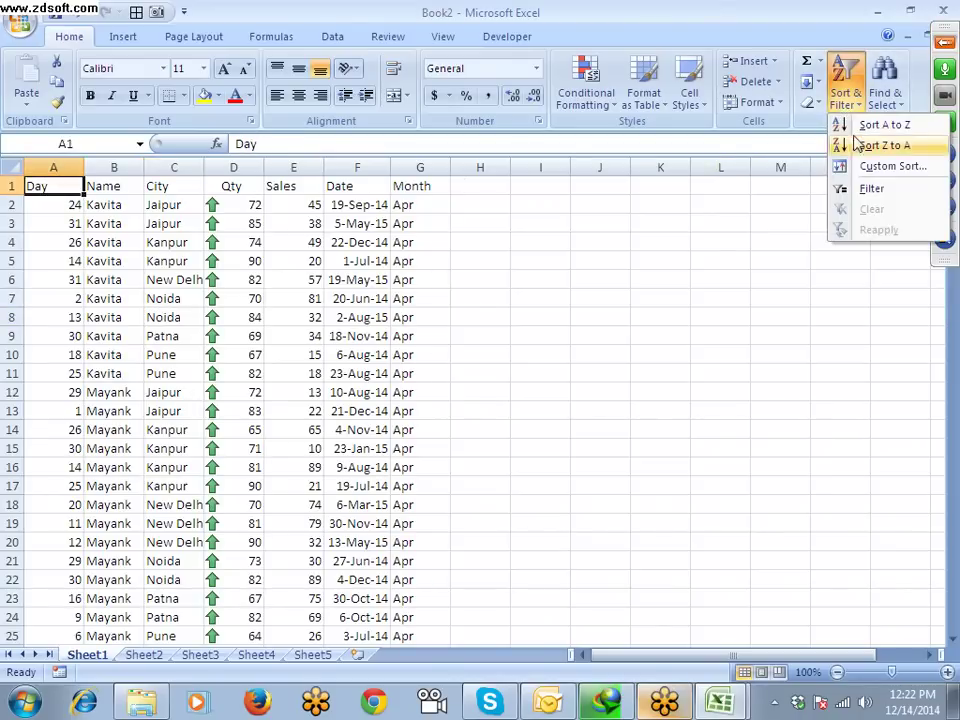
left_click(862, 166)
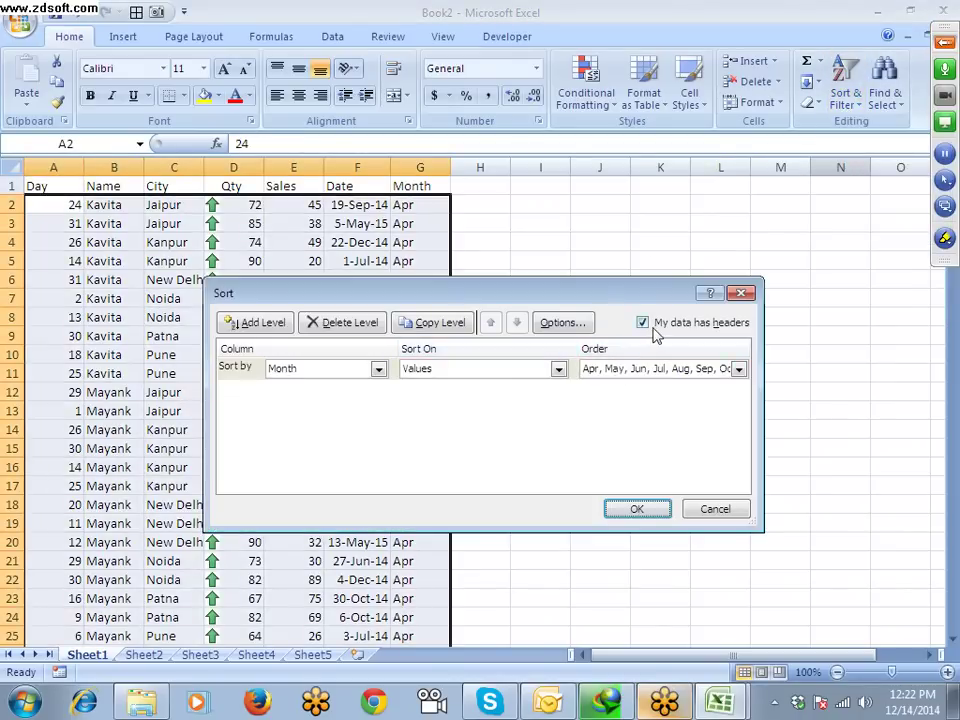
left_click(582, 324)
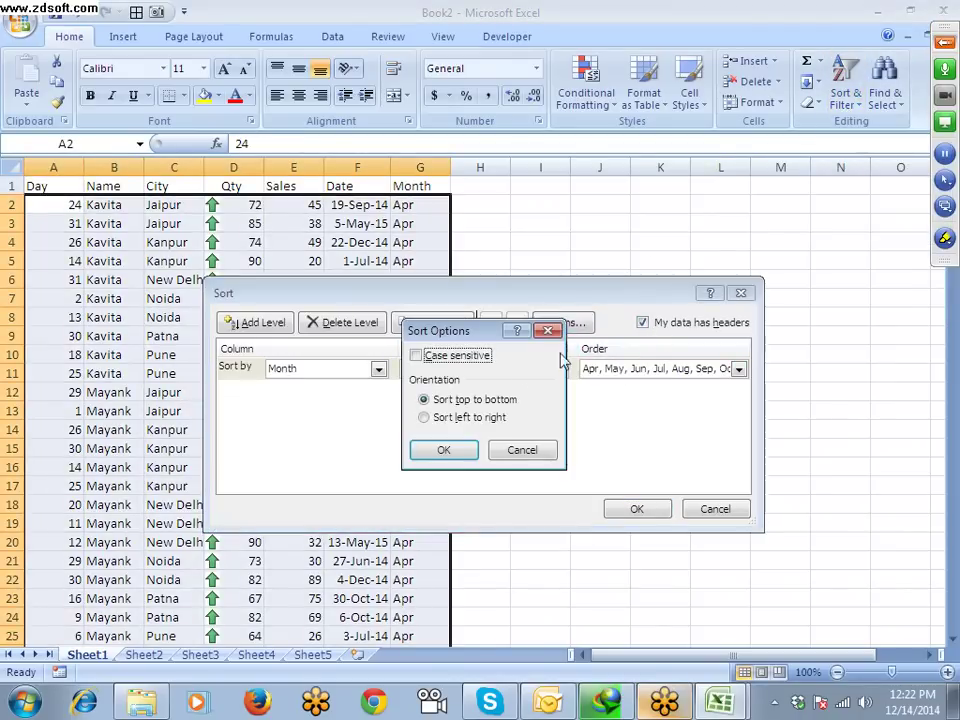
left_click(450, 358)
left_click(452, 366)
key("Return")
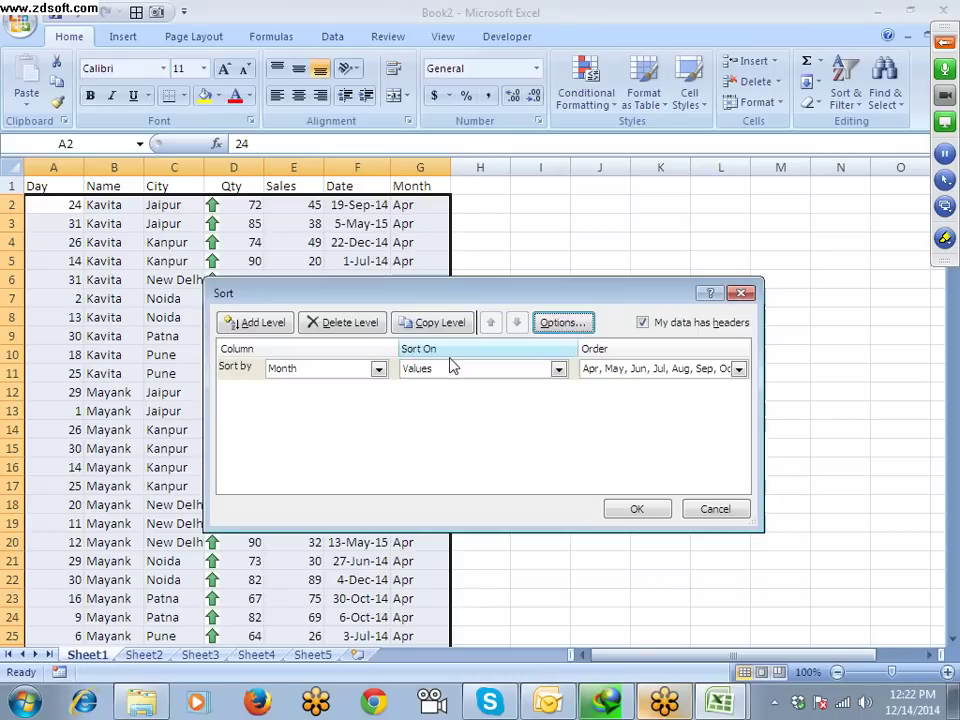
key("Return")
left_click_drag(110, 186, 120, 408)
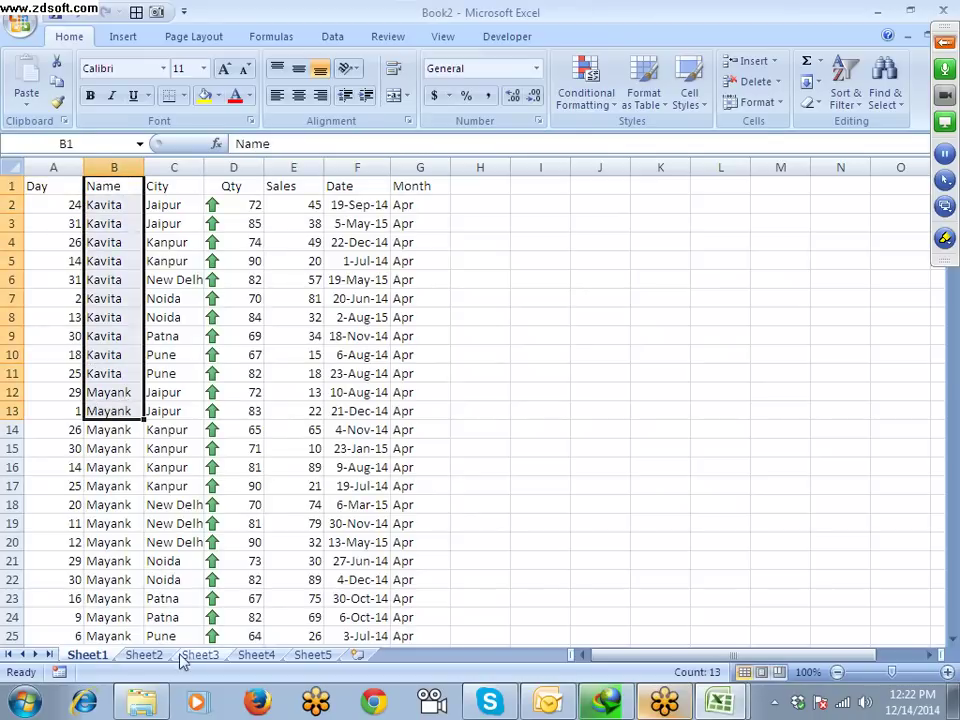
Step: On Sheet2, enter the row labels Month in cell A1 and Sales in cell A2
left_click(146, 658)
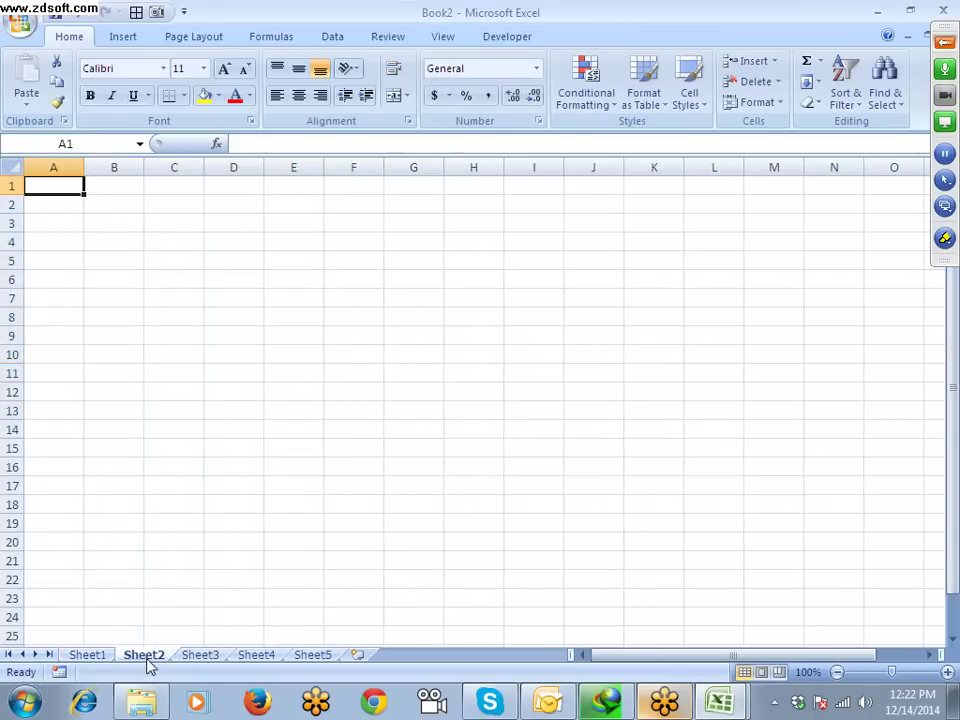
type("Month")
key("Return")
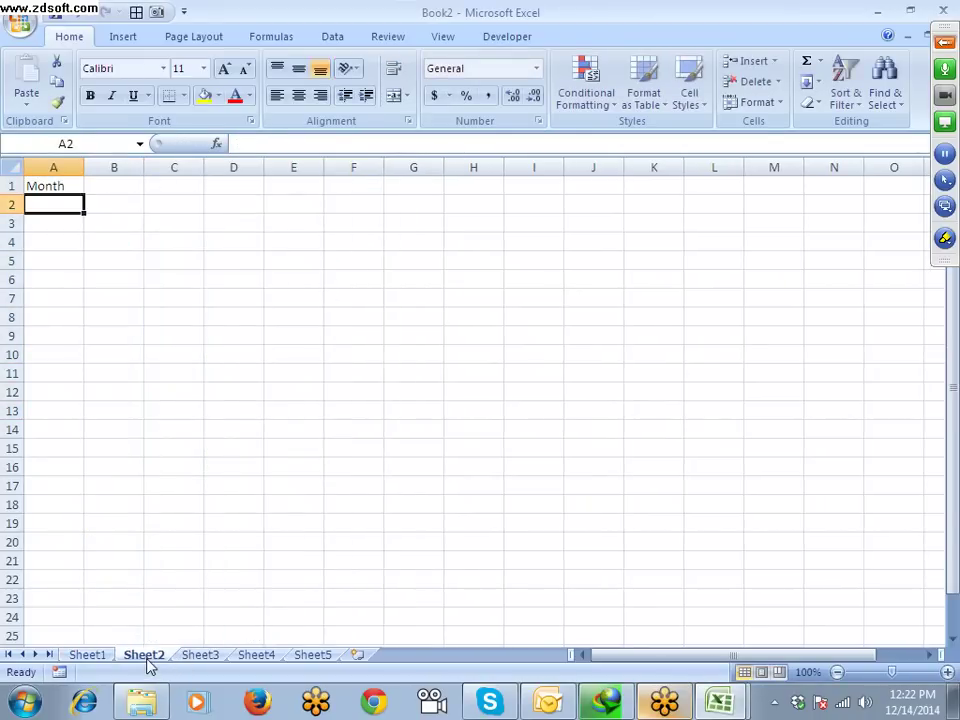
type("SAles")
key("Return")
key("Up")
key("Up")
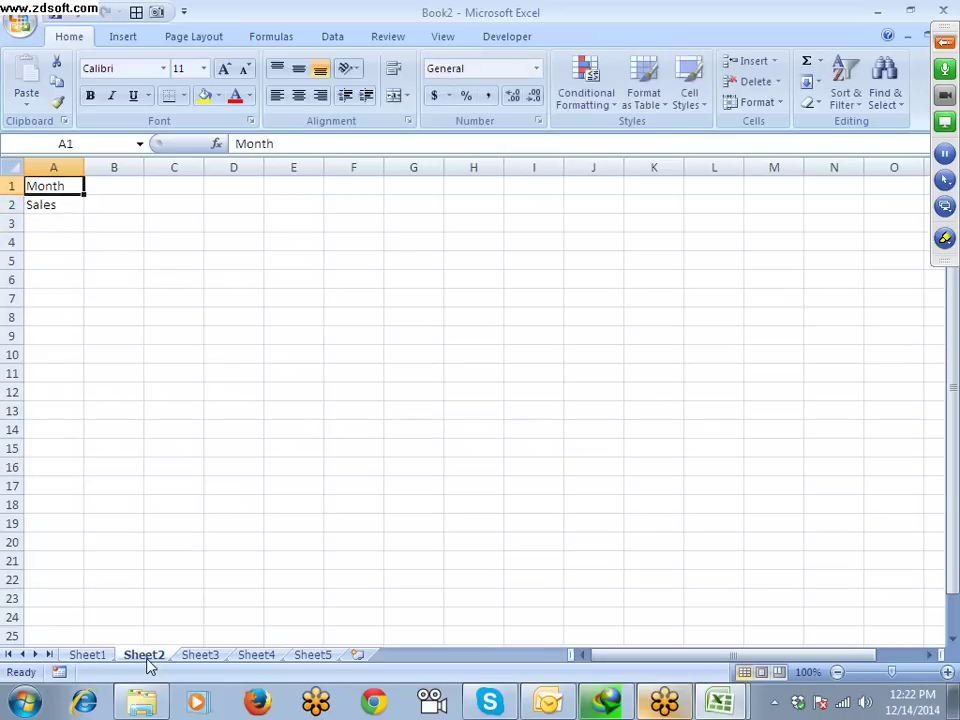
Step: Enter Jan in cell B1 and fill the month series across row 1 to May in cell F1
key("Right")
type("78")
key("Escape")
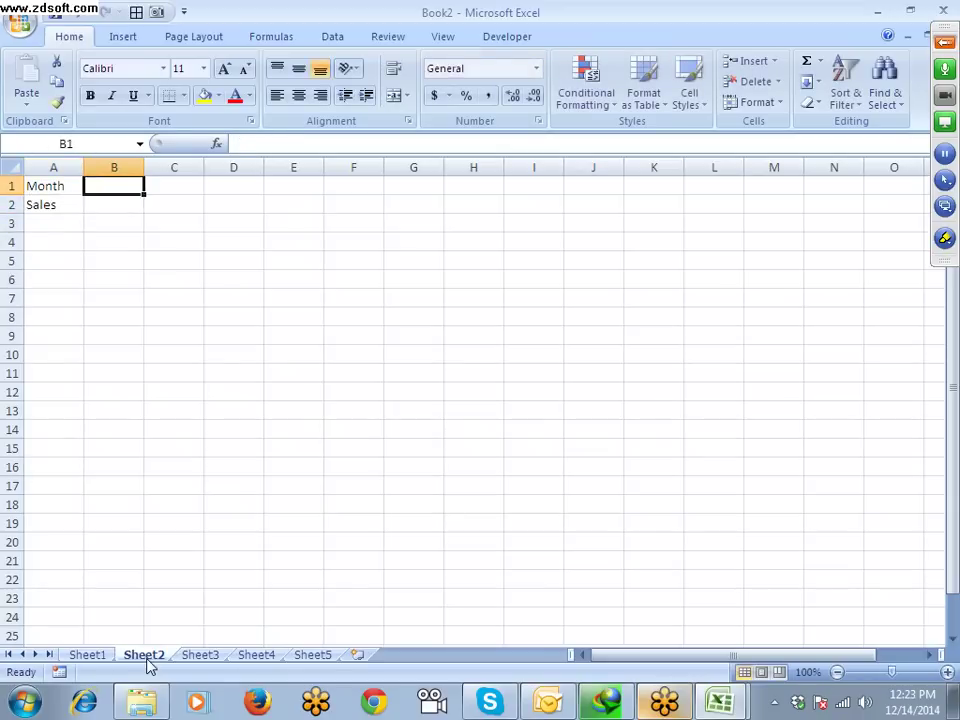
type("Jan")
key("Return")
left_click(131, 189)
left_click(145, 189)
left_click(135, 189)
left_click_drag(144, 195, 381, 203)
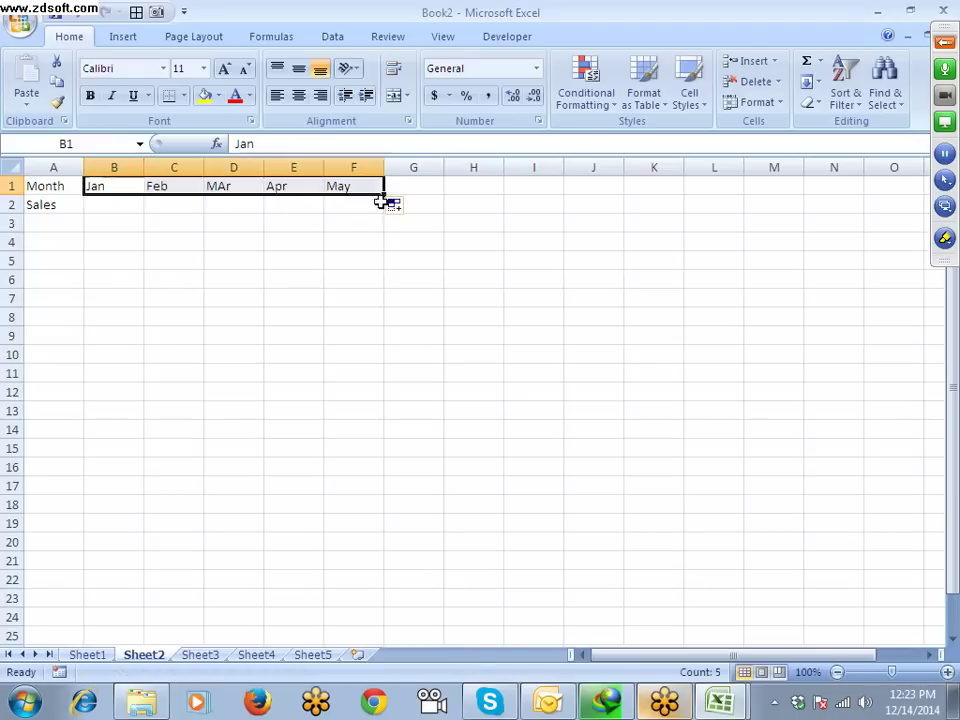
Step: Enter the sales values 78, 98, 25, 36 and 45 in cells B2 to F2
left_click(110, 204)
type("78")
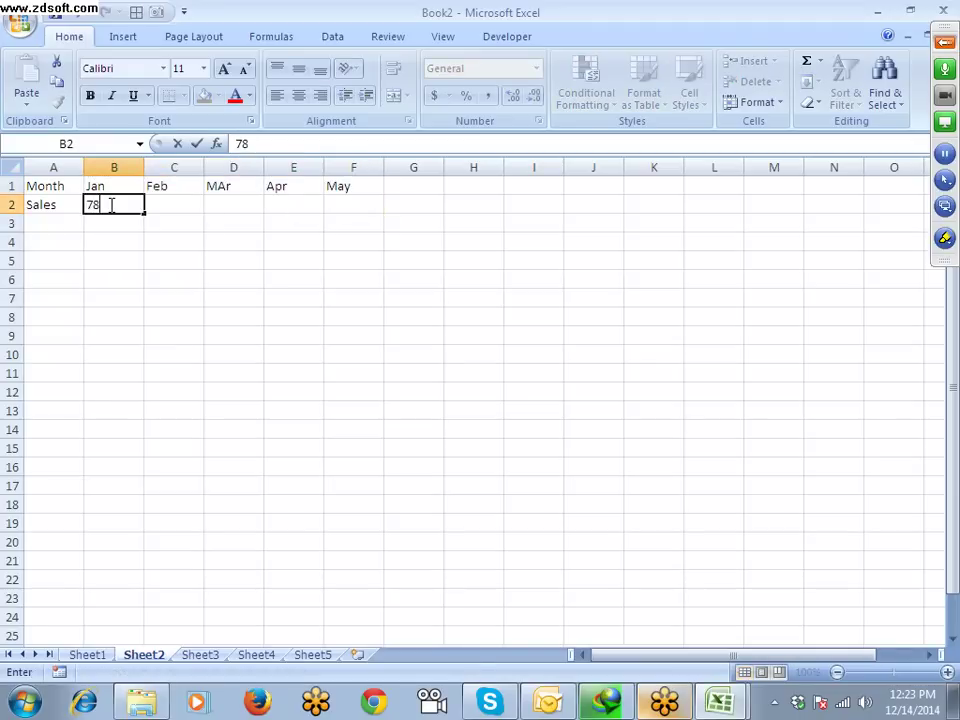
key("Tab")
type("98")
key("Tab")
type("25")
key("Tab")
type("36")
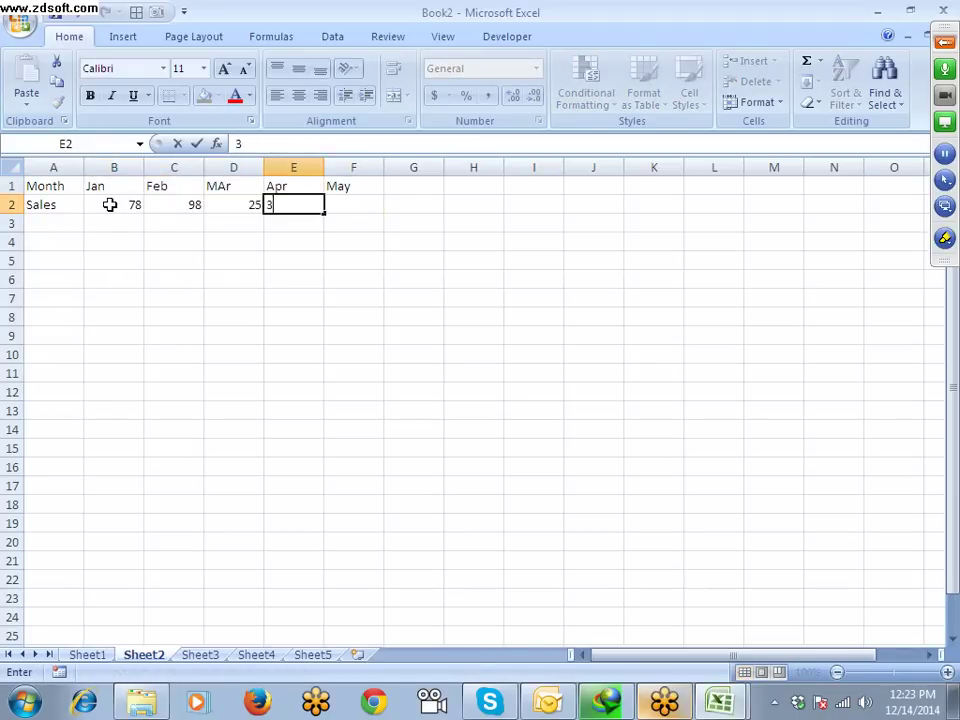
key("Tab")
type("45")
key("Up")
Step: Open a custom sort for the whole range A1:F2 and set its orientation to Sort left to right
key("ctrl+Home")
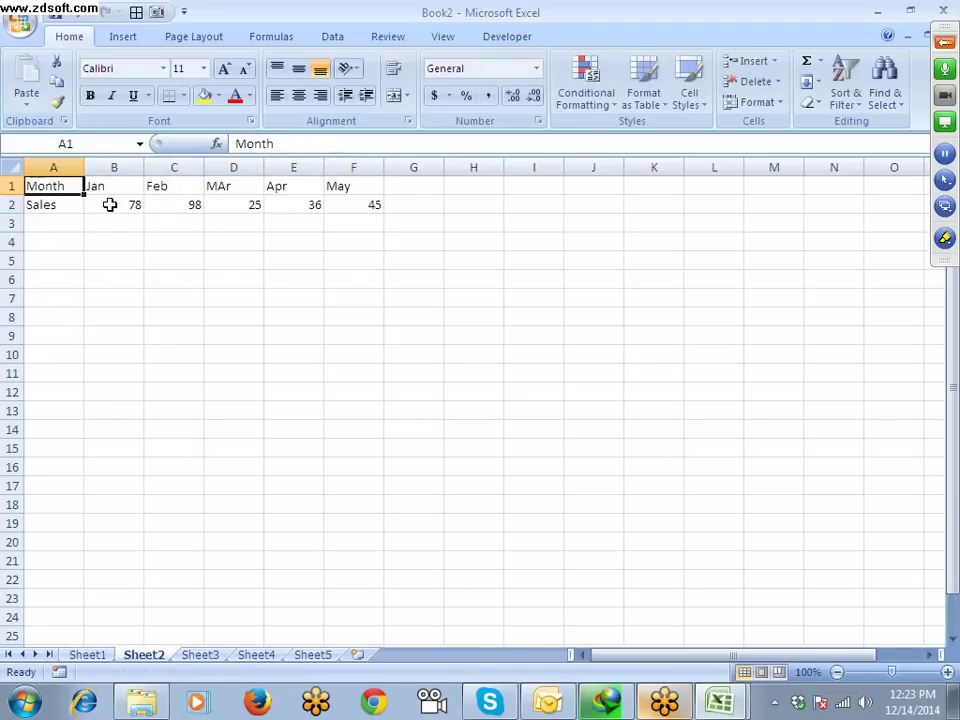
key("ctrl+a")
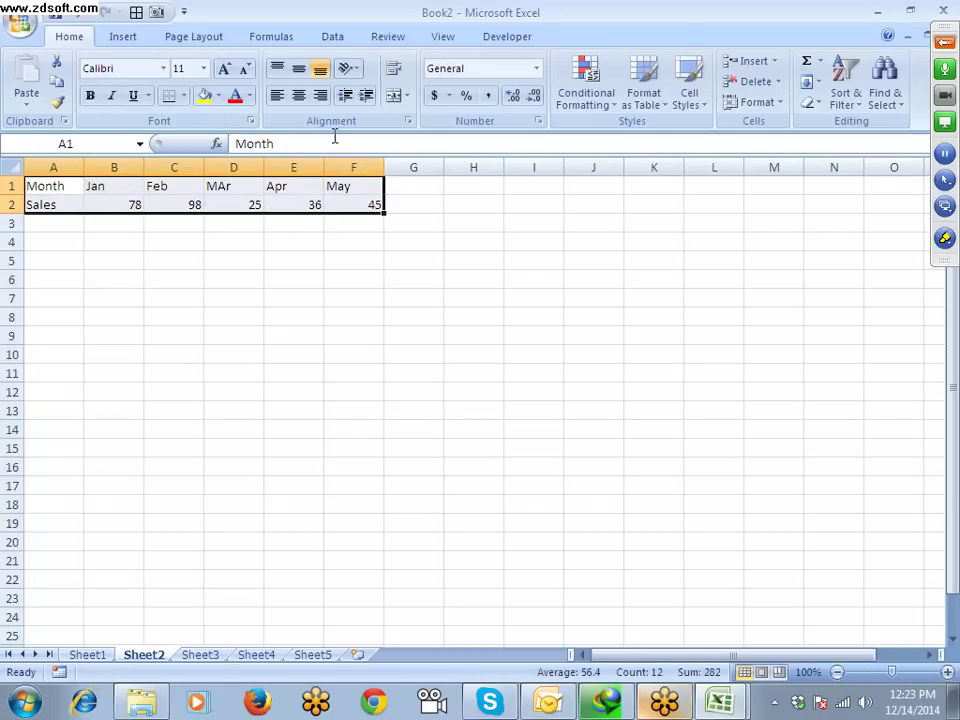
left_click(846, 80)
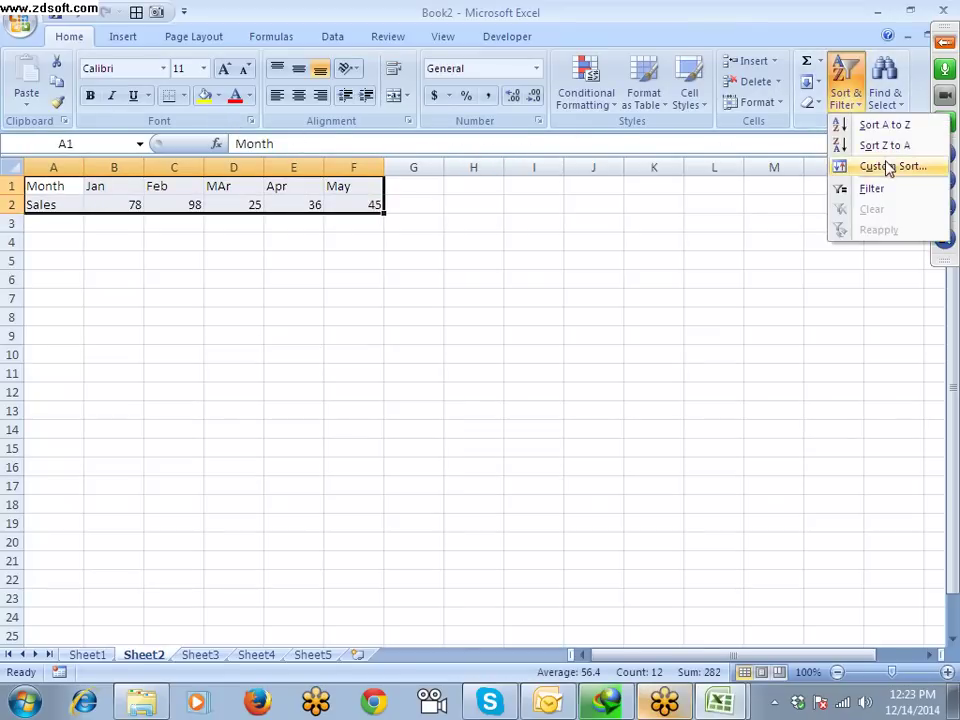
left_click(885, 167)
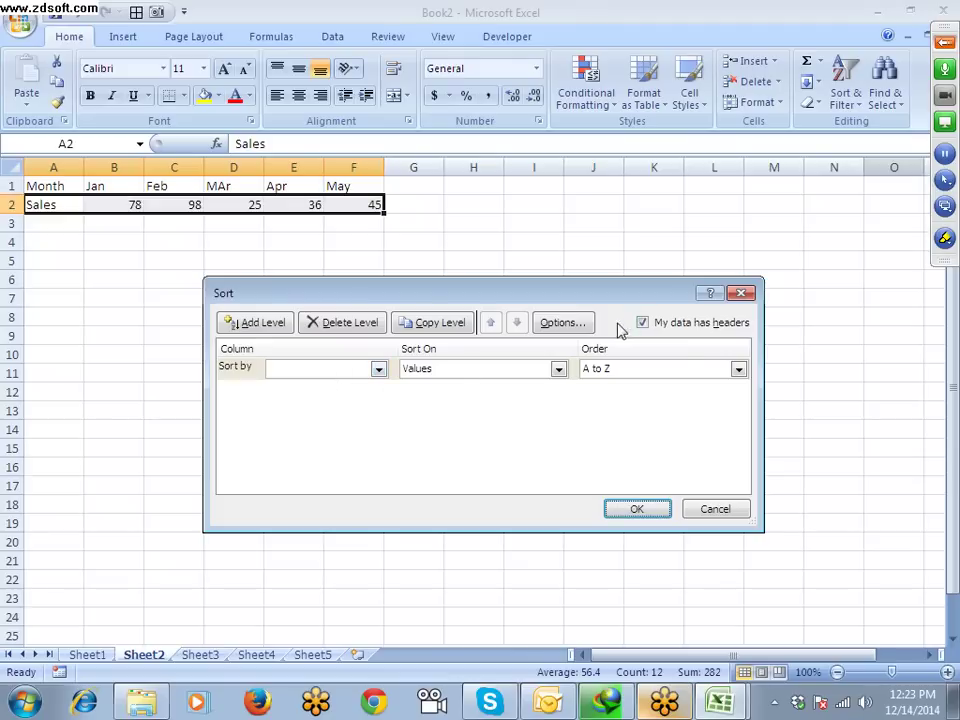
left_click(575, 323)
left_click(462, 420)
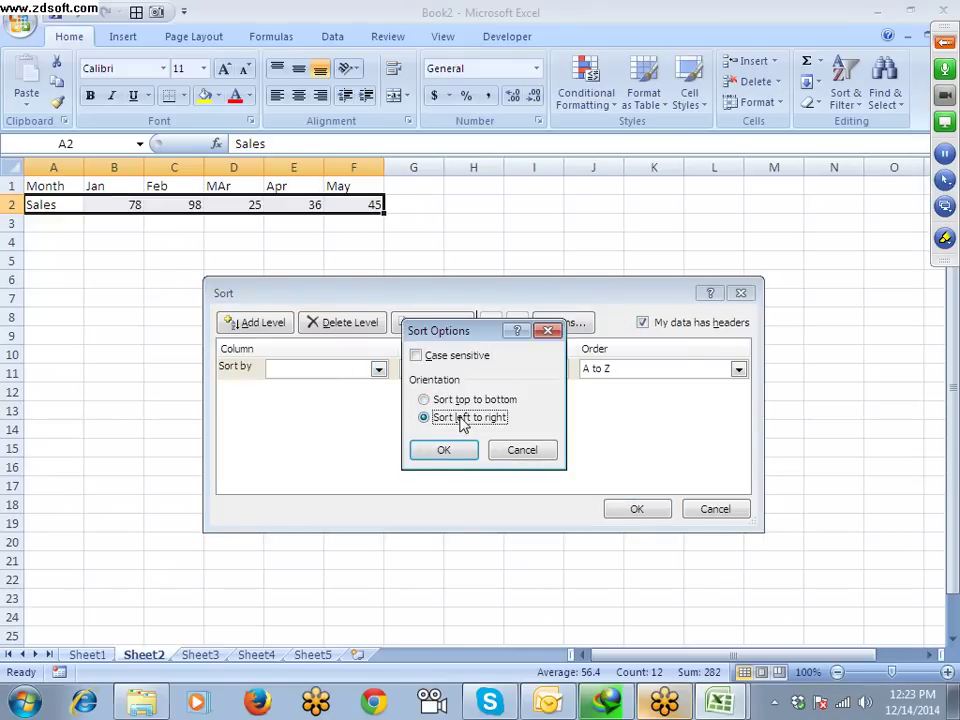
left_click(444, 449)
Step: Sort the columns by Row 2 on values and select the Month and Sales labels in F1:F2
left_click(378, 369)
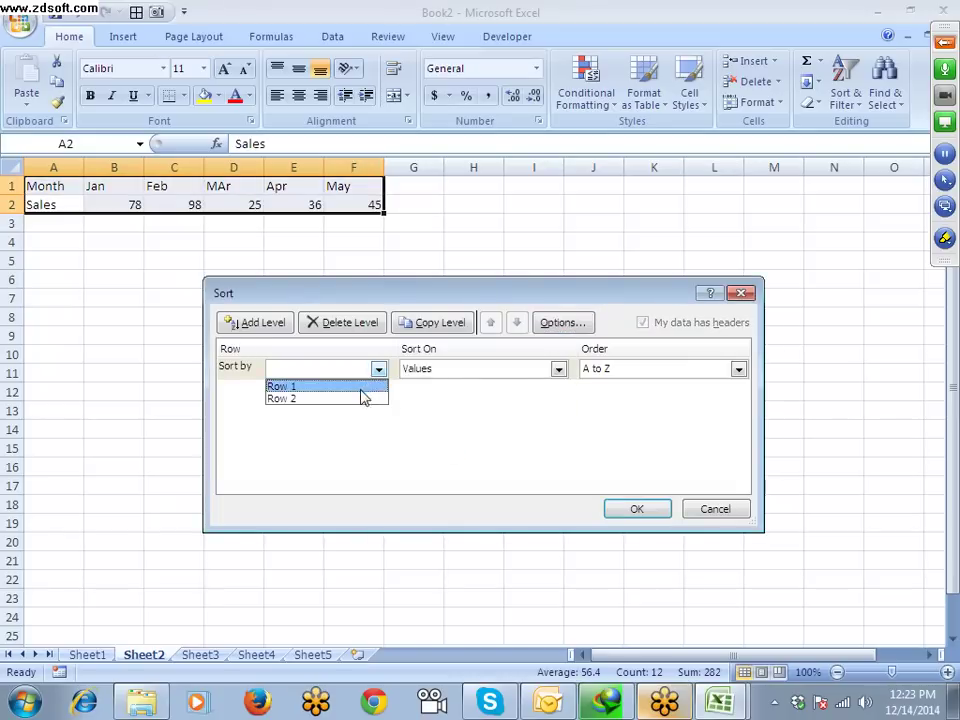
left_click(360, 400)
left_click(619, 509)
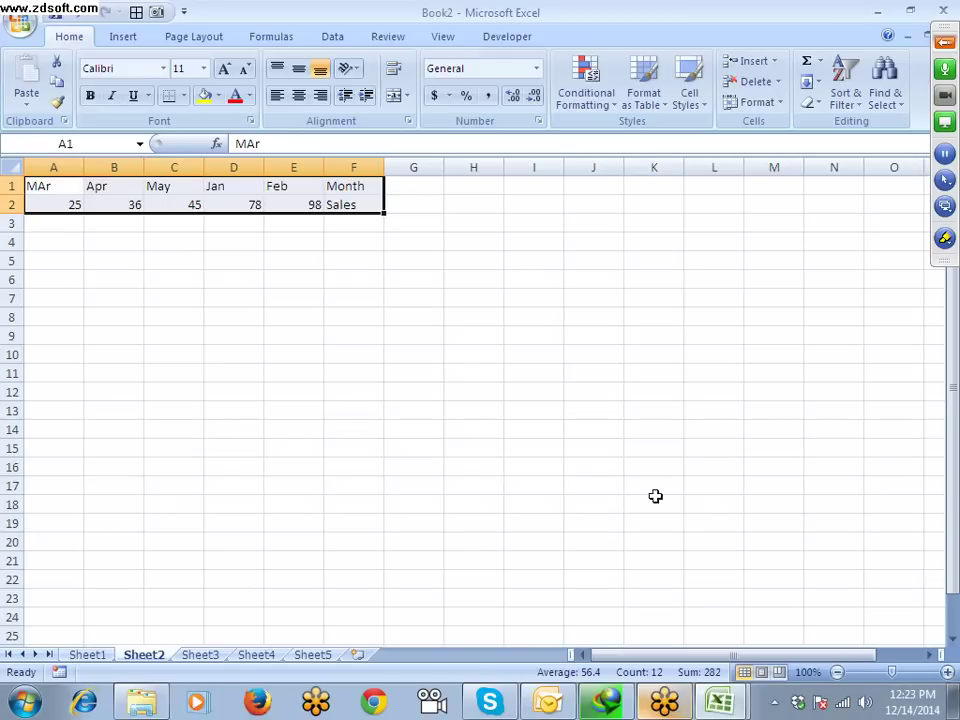
left_click_drag(356, 186, 353, 207)
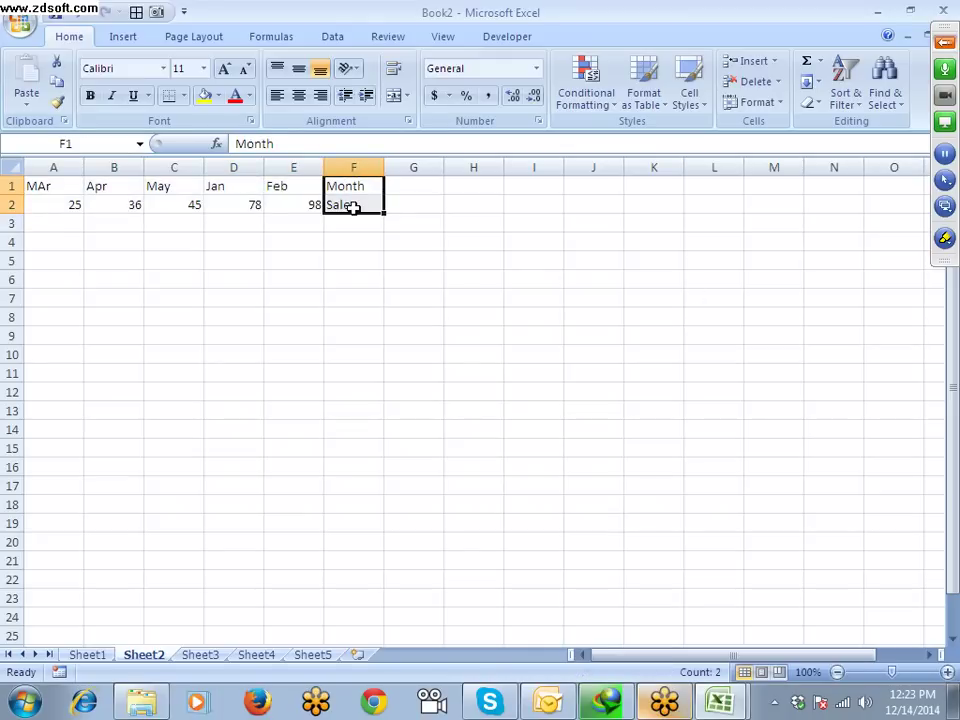
Step: Clear the conditional formatting rules from the entire Sheet1
left_click(87, 655)
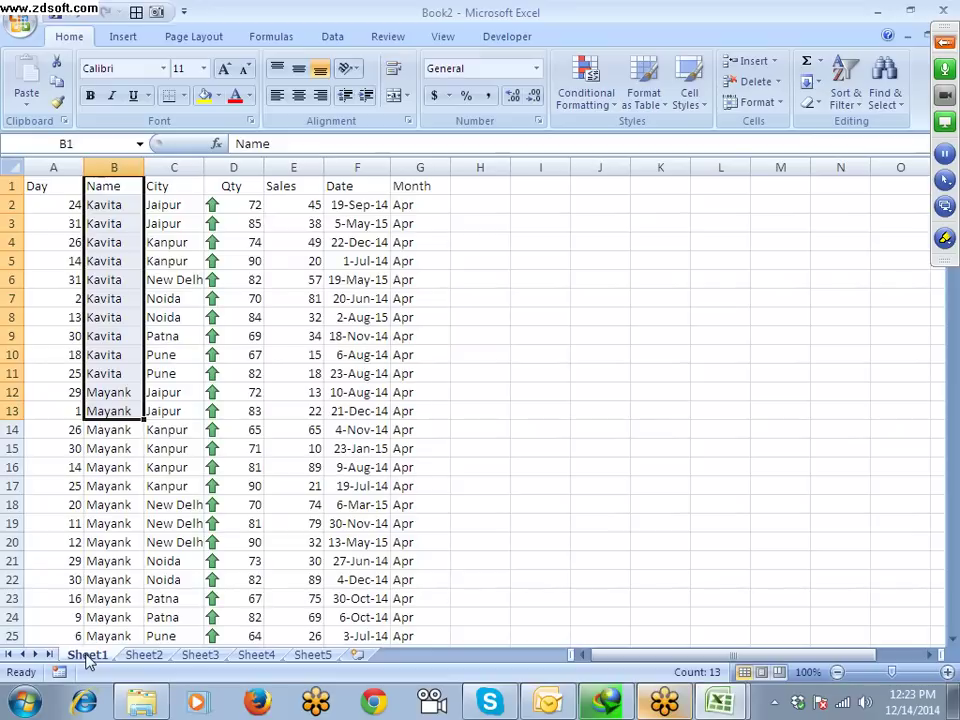
left_click(233, 167)
left_click(845, 90)
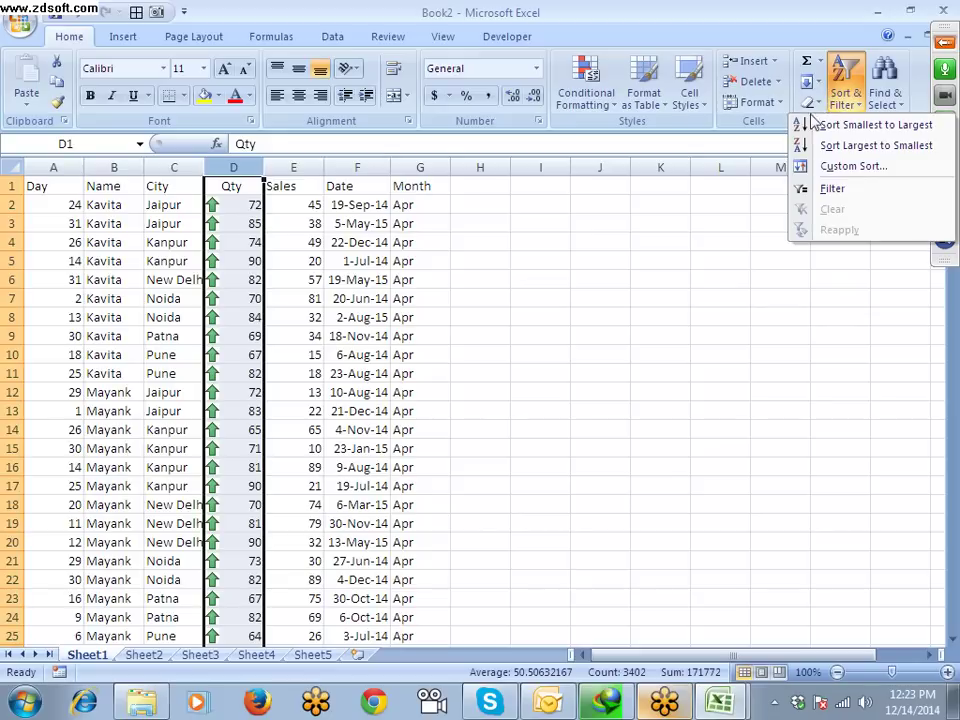
left_click(586, 88)
mouse_move(612, 358)
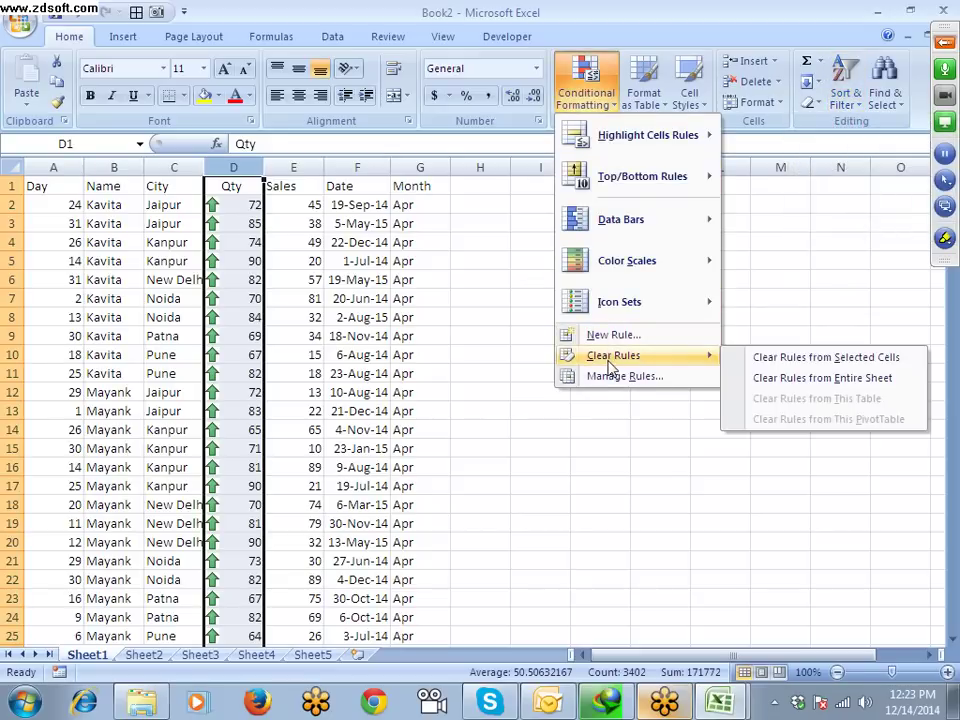
left_click(785, 383)
left_click(397, 259)
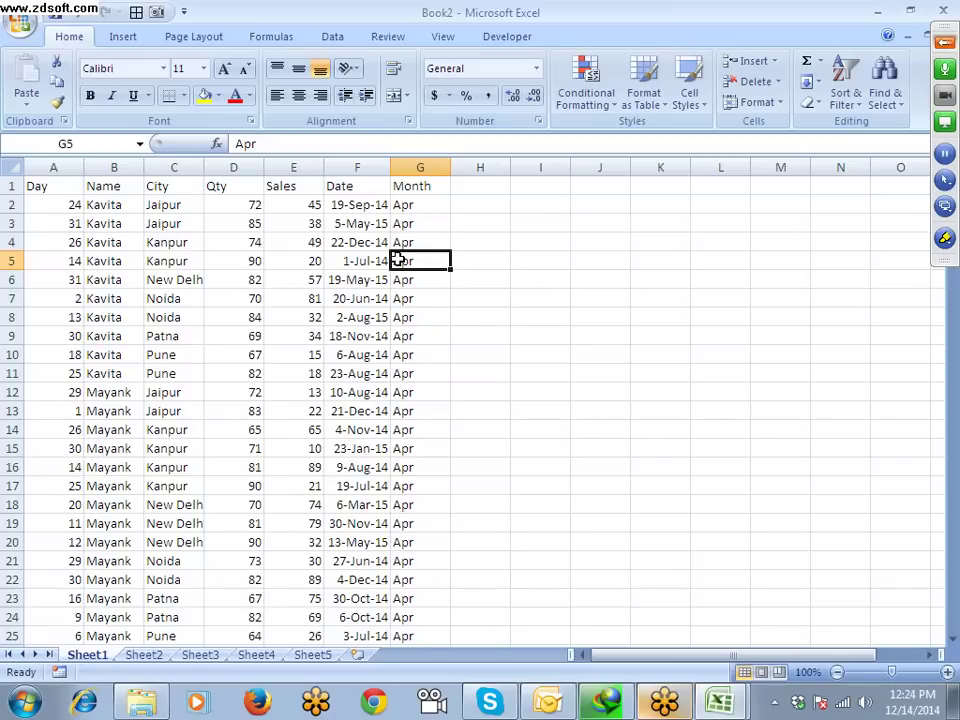
Step: Copy the range A1:G51 from Sheet1 and paste it into Sheet3 starting at cell A1
key("Home")
key("Up")
key("ctrl+Up")
key("shift+Right")
key("ctrl+shift+Right")
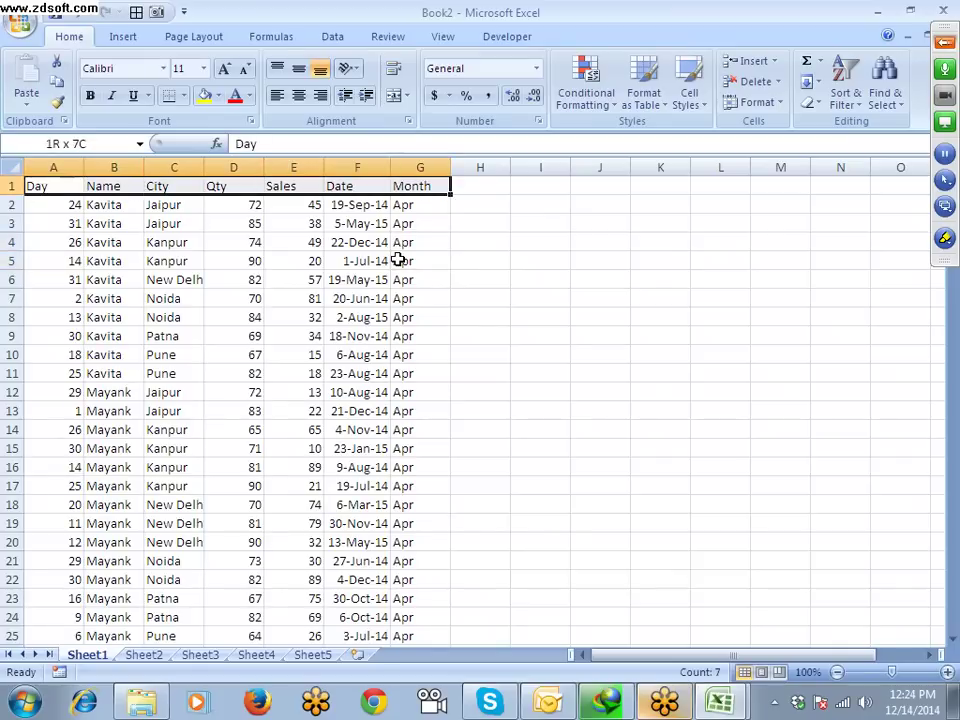
key("shift+Page_Down")
key("shift+Page_Down")
key("ctrl+c")
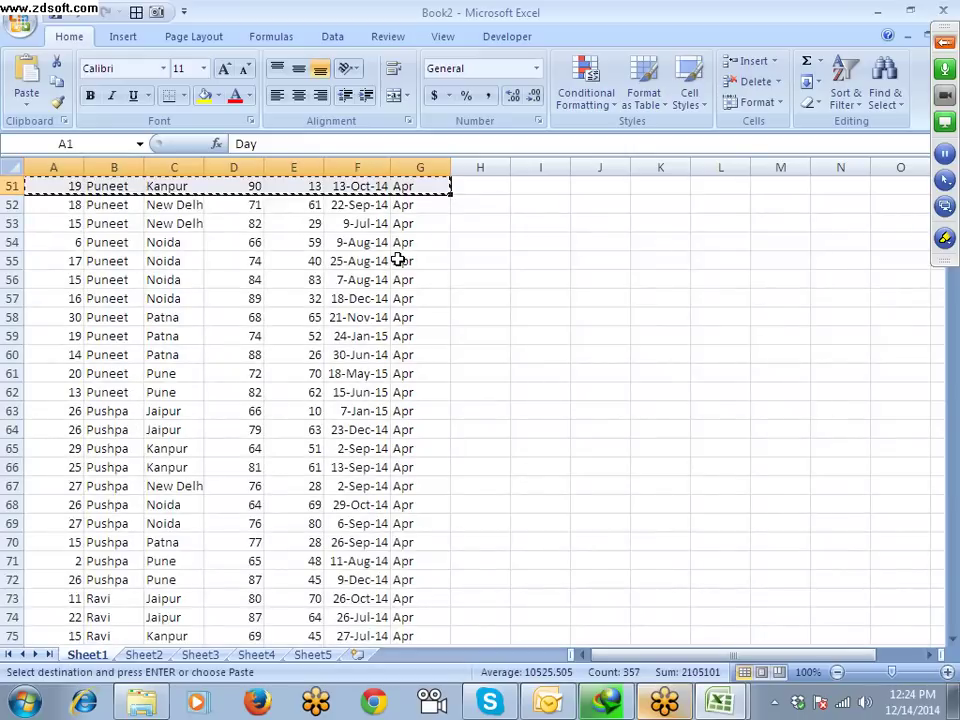
left_click(199, 653)
key("ctrl+v")
key("Escape")
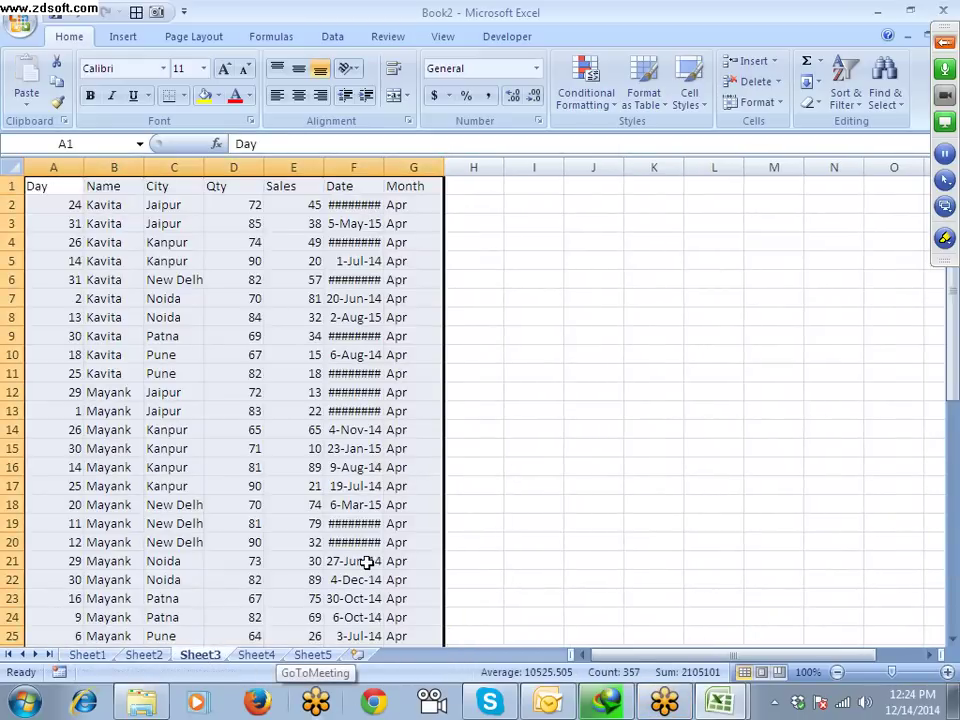
Step: Insert blank rows one at a time after each of the first three data rows in Sheet3
key("Down")
key("Down")
key("shift+space")
key("ctrl+shift+plus")
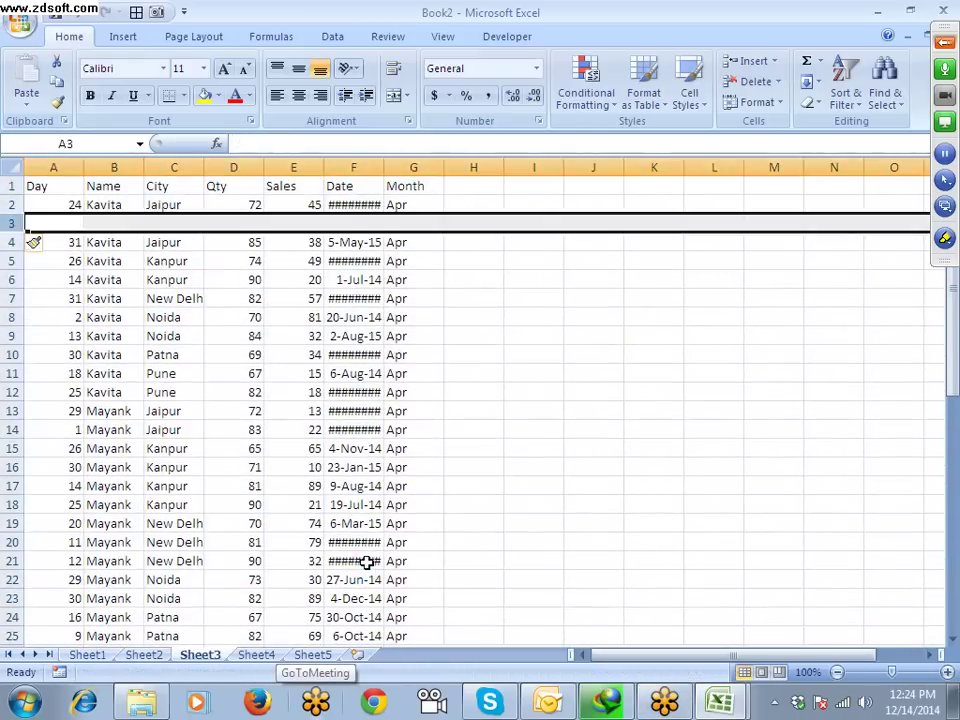
key("Down")
key("Down")
key("shift+space")
key("ctrl+shift+plus")
key("Down")
key("Down")
key("shift+space")
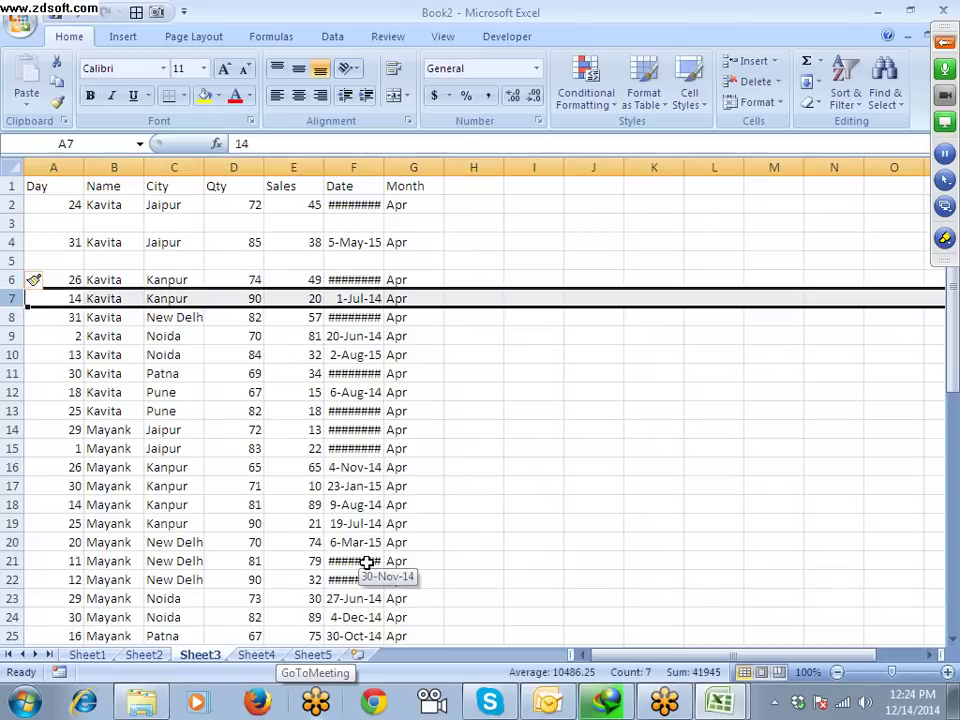
type("+")
key("Escape")
key("ctrl+shift+plus")
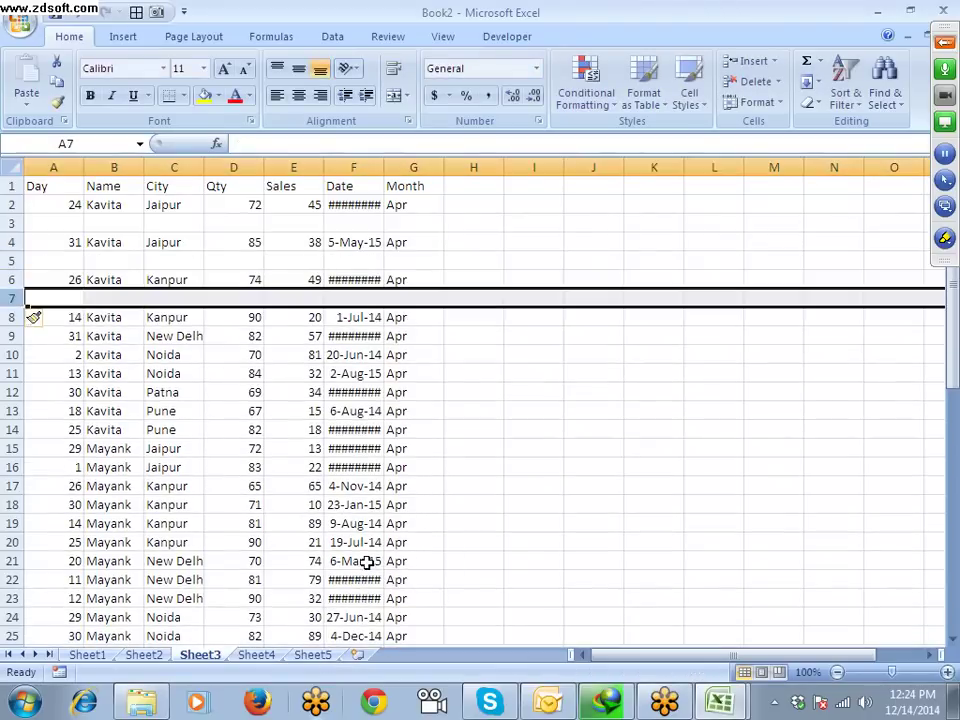
key("Up")
key("Up")
key("Up")
key("Up")
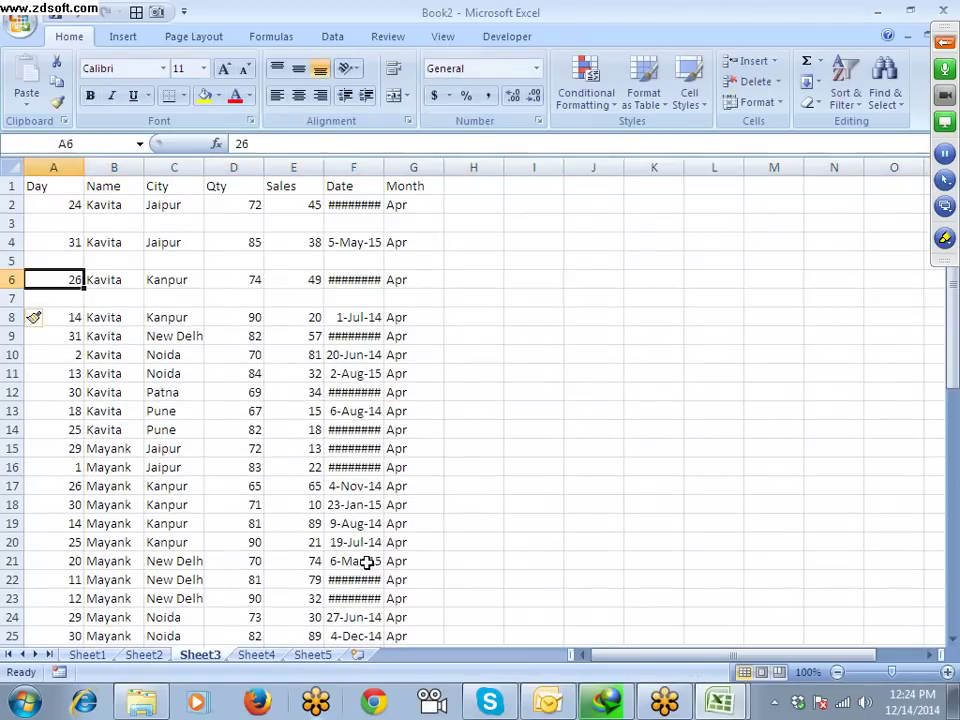
key("Up")
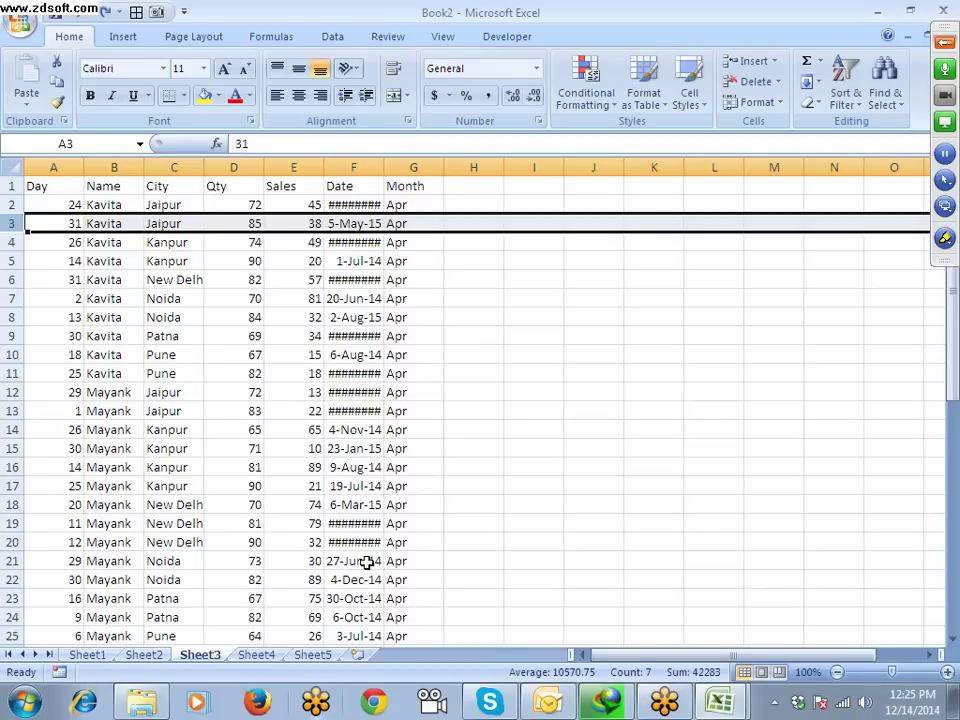
Step: Add an Sr column header in cell H1 with the starting numbers 1 and 2 in H2 and H3
key("Up")
key("Up")
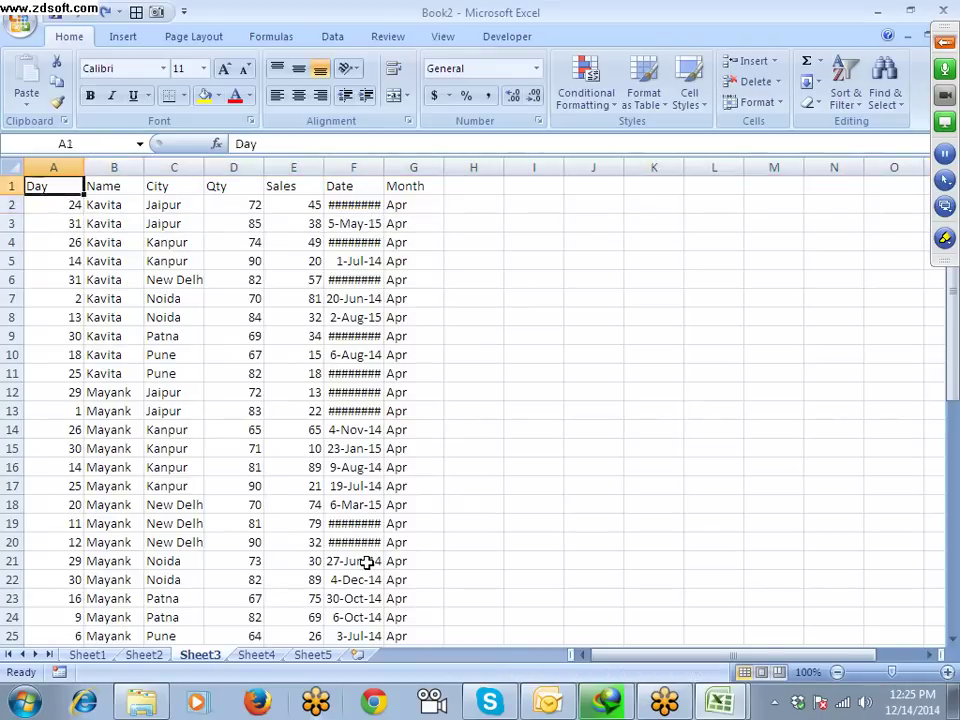
key("Right")
key("Right")
key("Right")
key("Right")
key("Right")
key("Right")
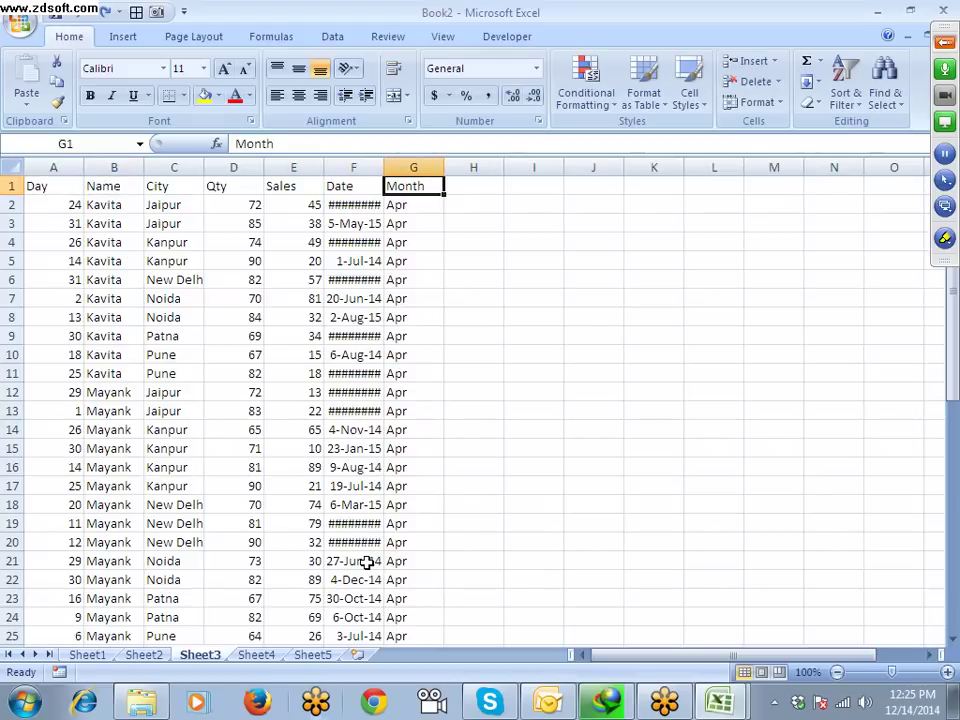
key("Right")
type("Sr")
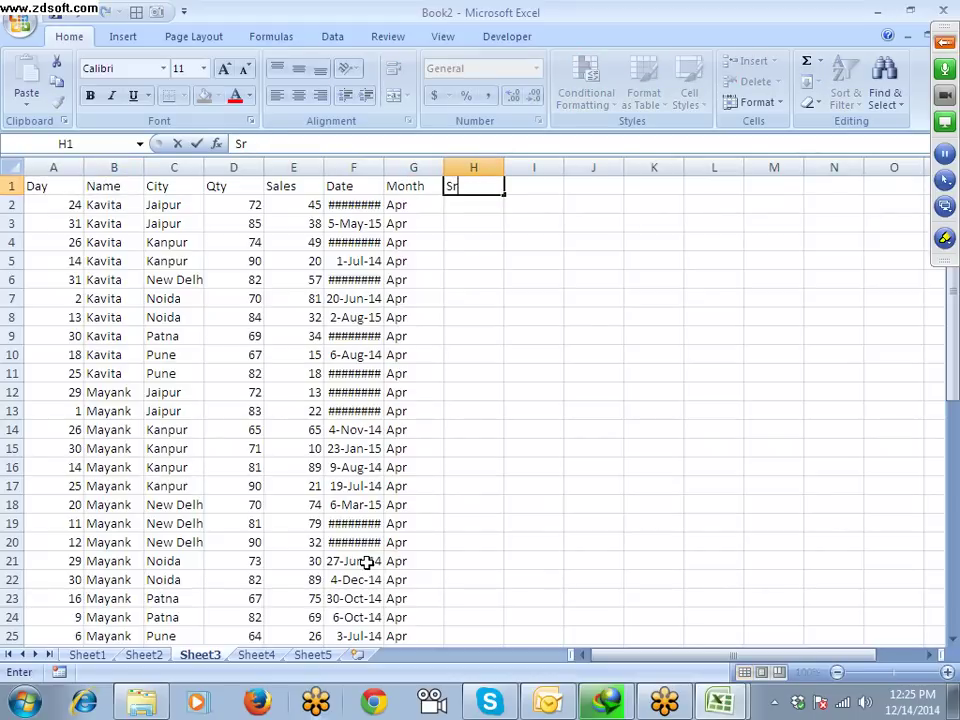
key("Return")
type("1")
key("Return")
type("2")
key("Return")
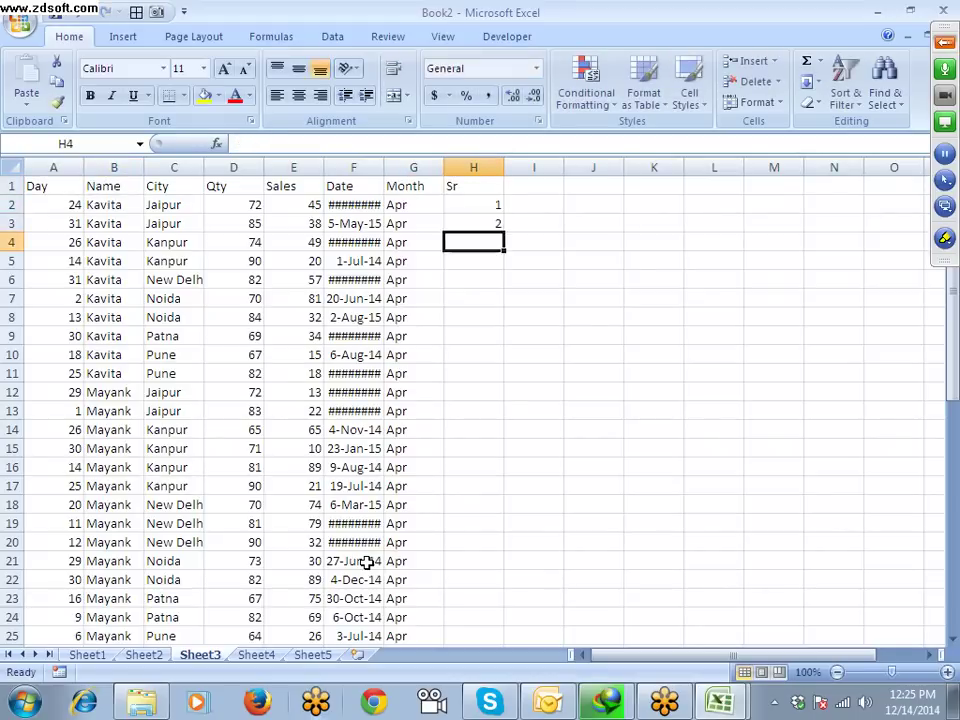
Step: Fill the Sr number series from H2:H3 down to the last data row, reaching 50 in H51
key("Up")
key("Up")
key("shift+Down")
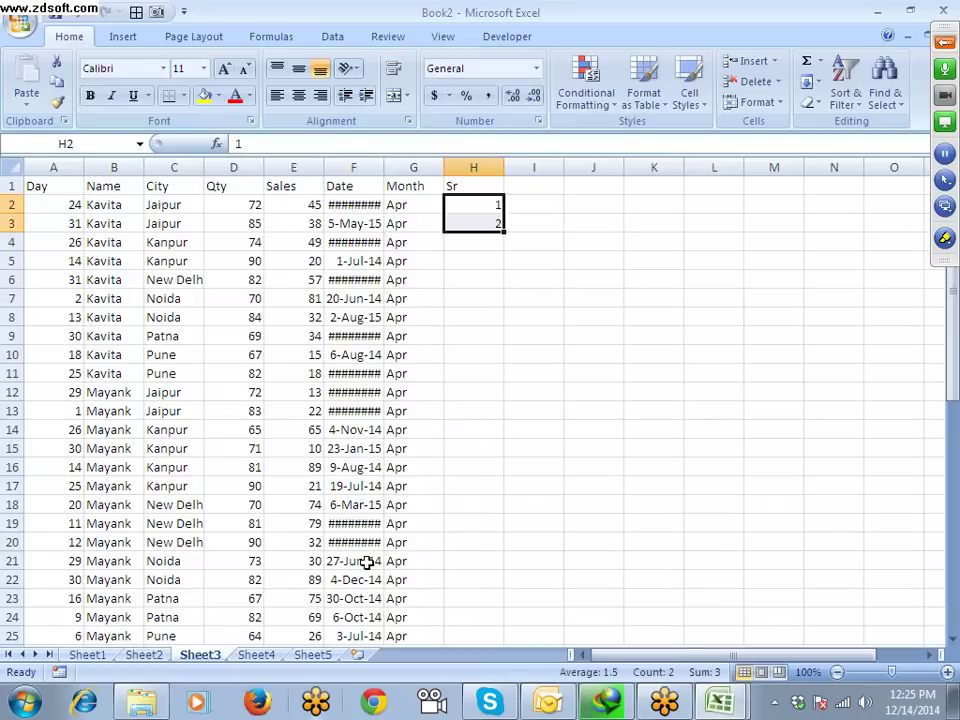
left_click_drag(502, 230, 502, 230)
double_click(502, 230)
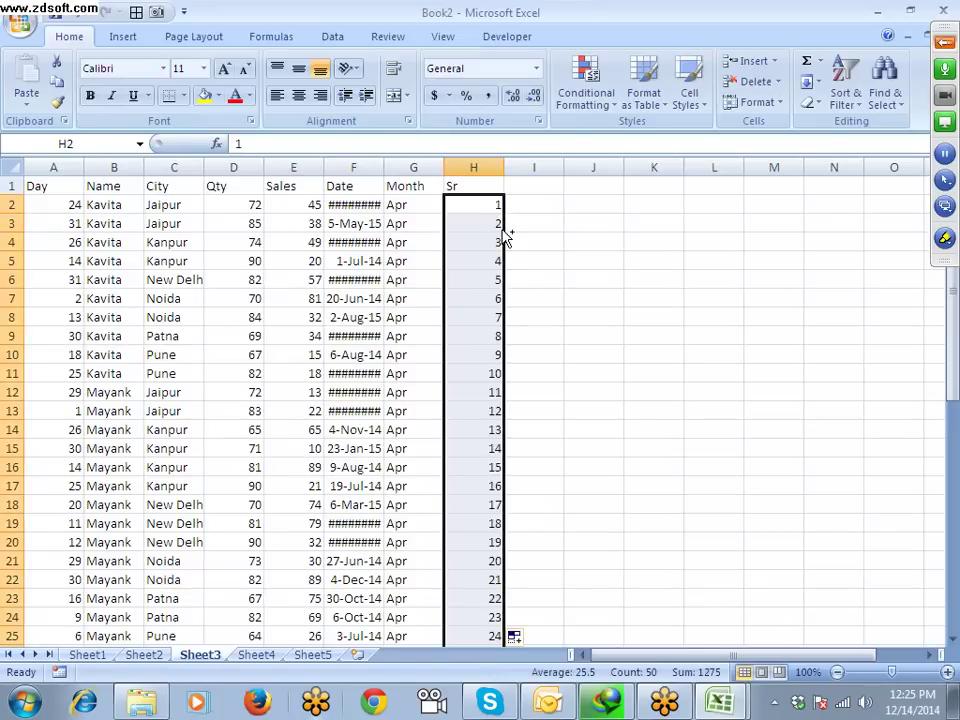
Step: Copy the Sr numbers in H2:H51 and paste them directly below, starting at cell H52
key("ctrl+Down")
key("ctrl+Down")
key("ctrl+Up")
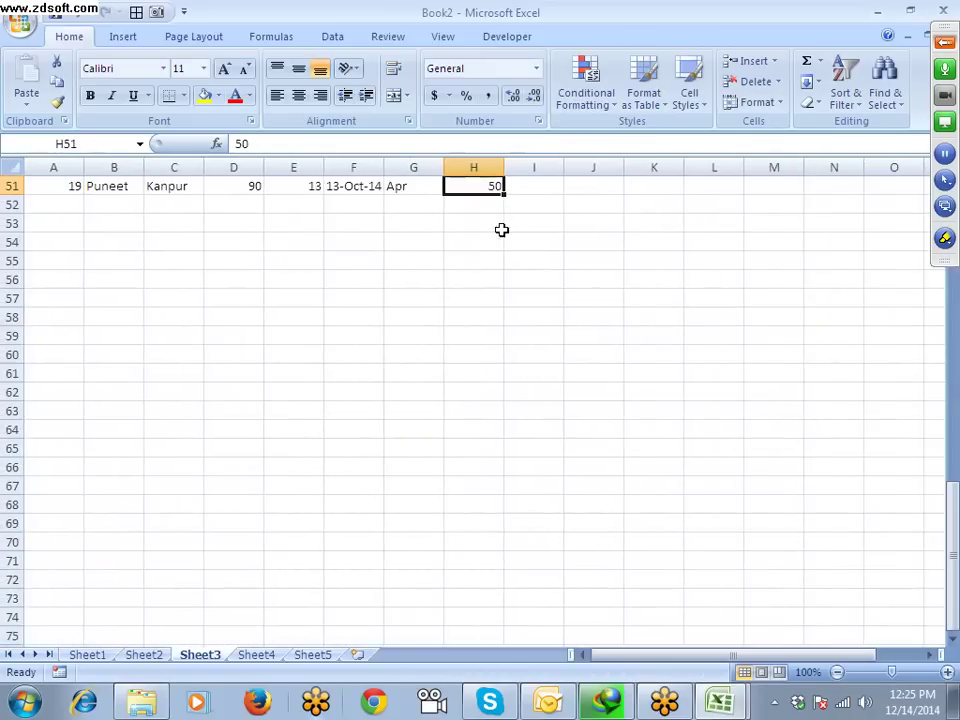
key("ctrl+Up")
key("Down")
key("ctrl+shift+Down")
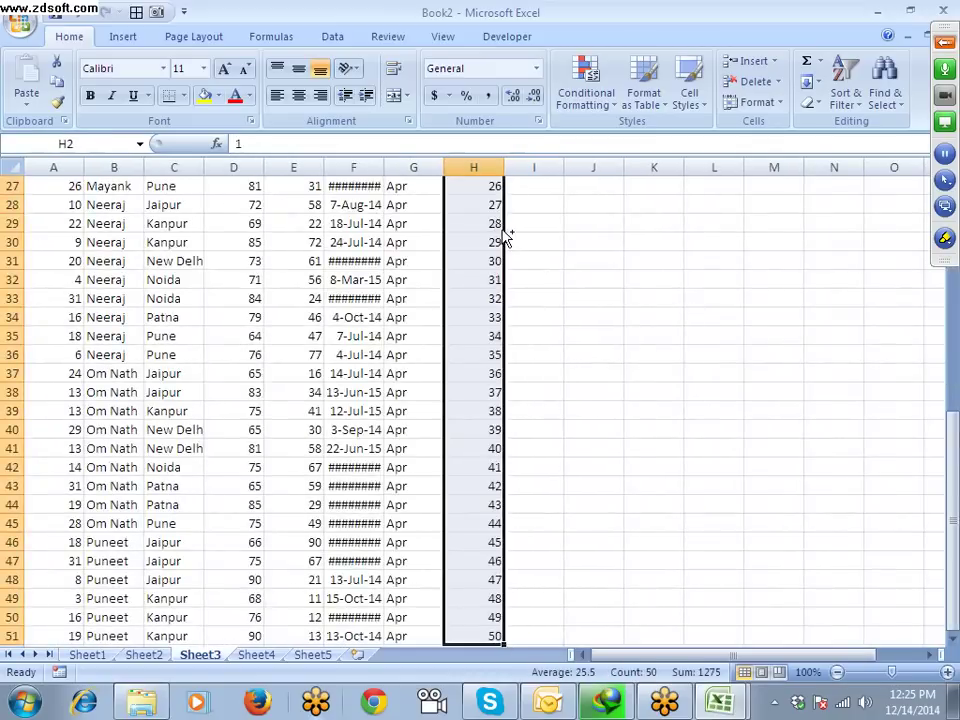
key("ctrl+c")
key("ctrl+Down")
key("Down")
key("ctrl+v")
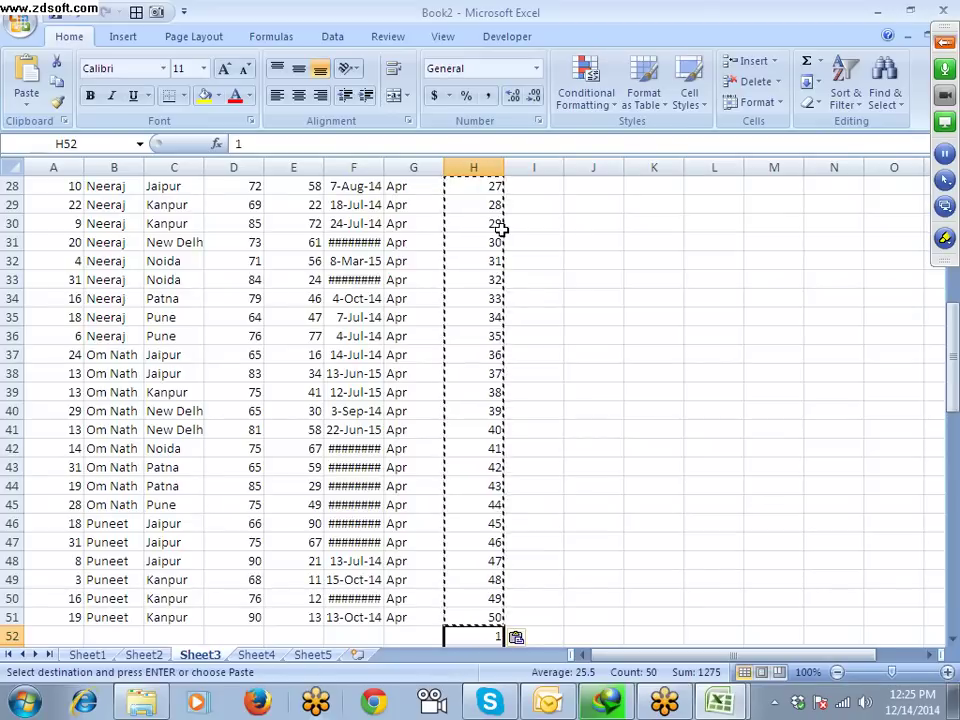
key("ctrl+Down")
key("Escape")
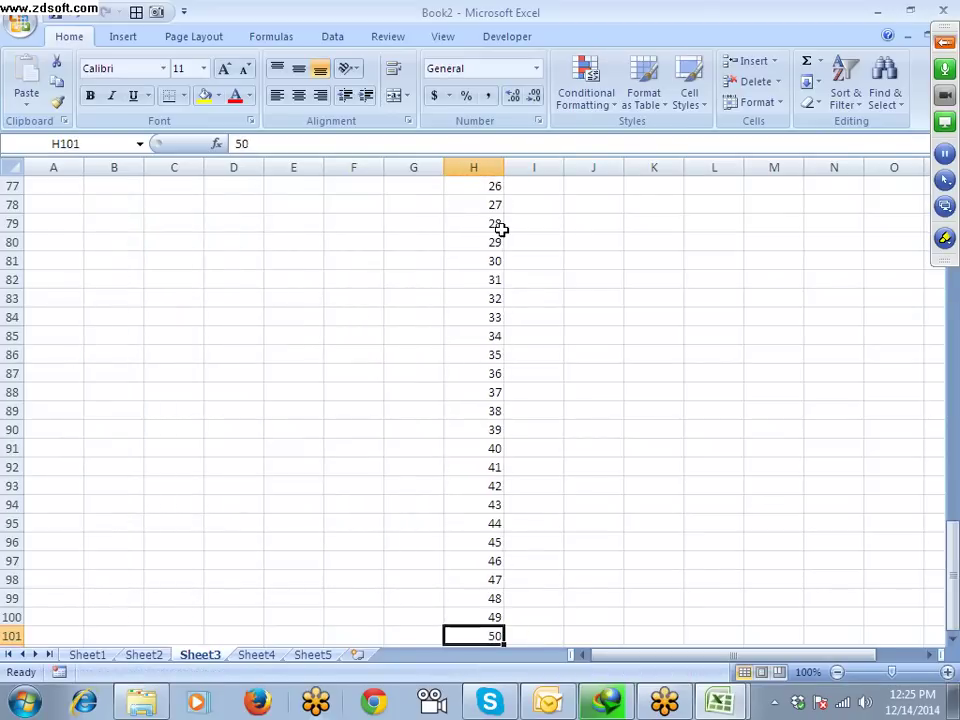
Step: Sort the range A1:H101 by the Sr column on values from smallest to largest, treating row 1 as headers
key("ctrl+shift+Left")
key("ctrl+shift+Up")
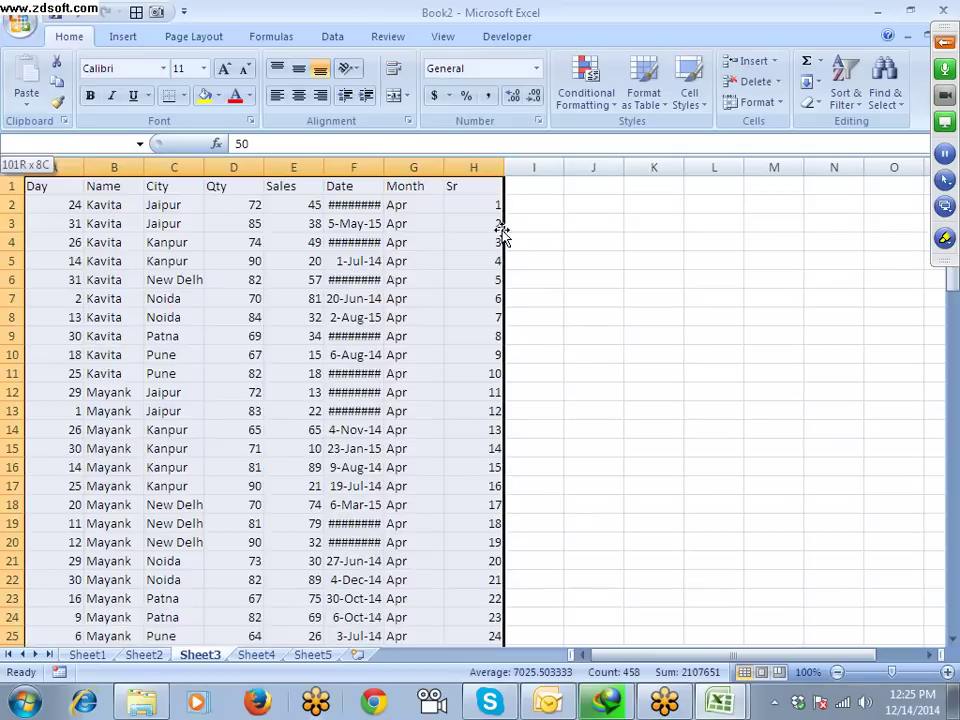
left_click(843, 93)
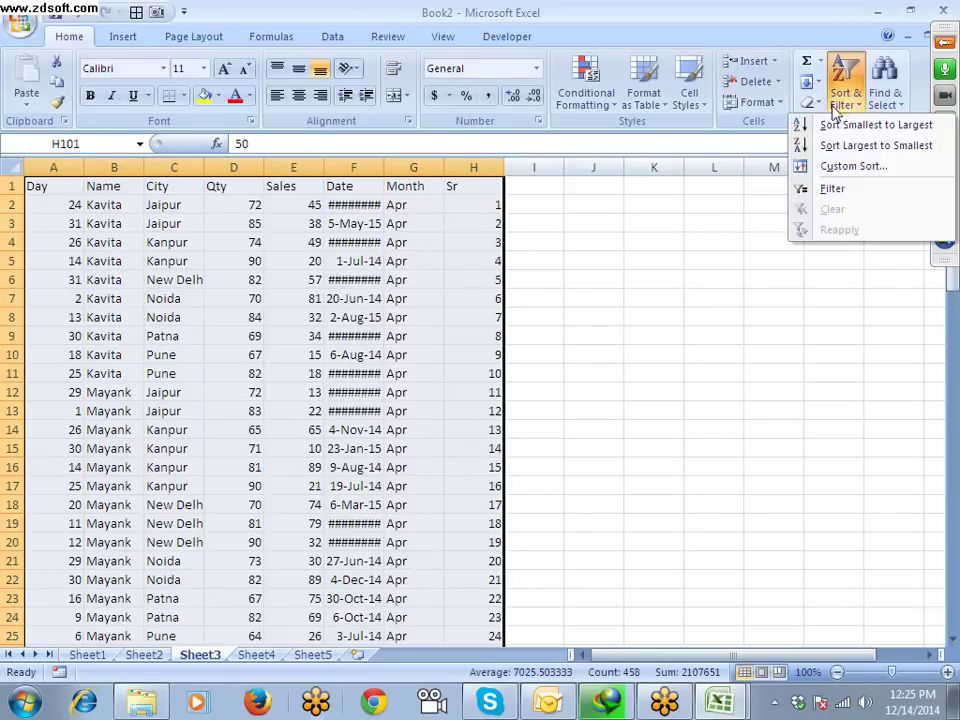
left_click(850, 167)
left_click(313, 372)
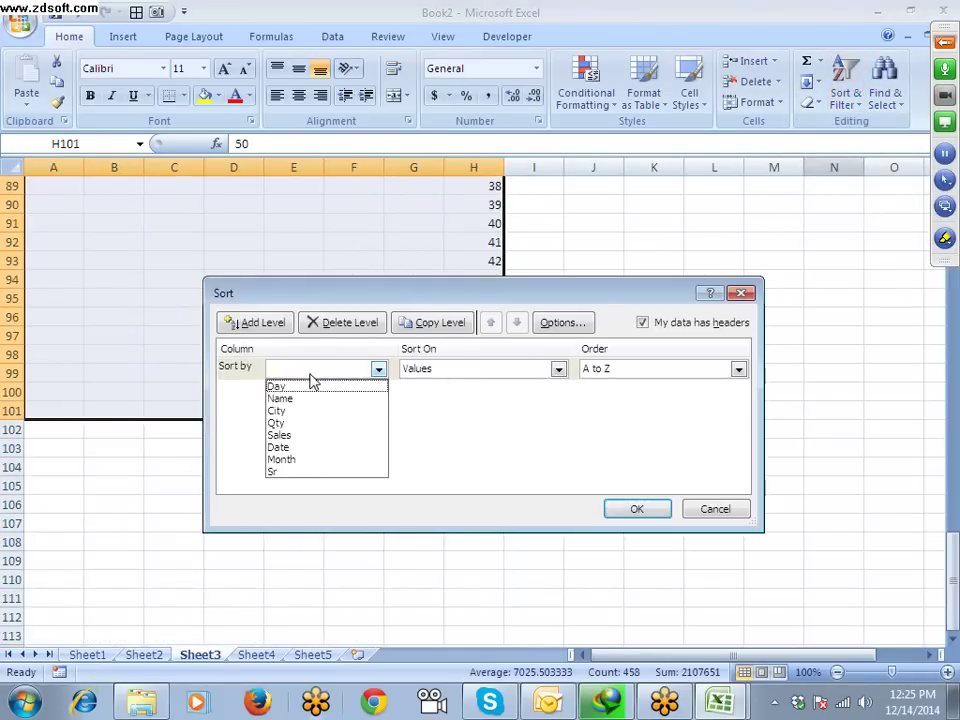
left_click(292, 473)
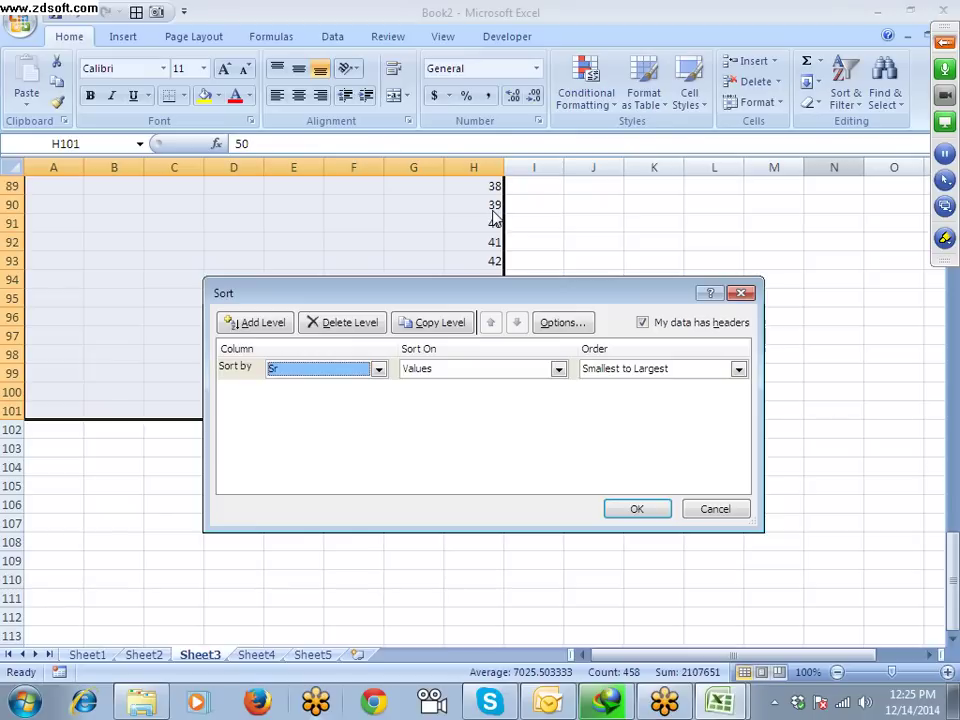
left_click(655, 503)
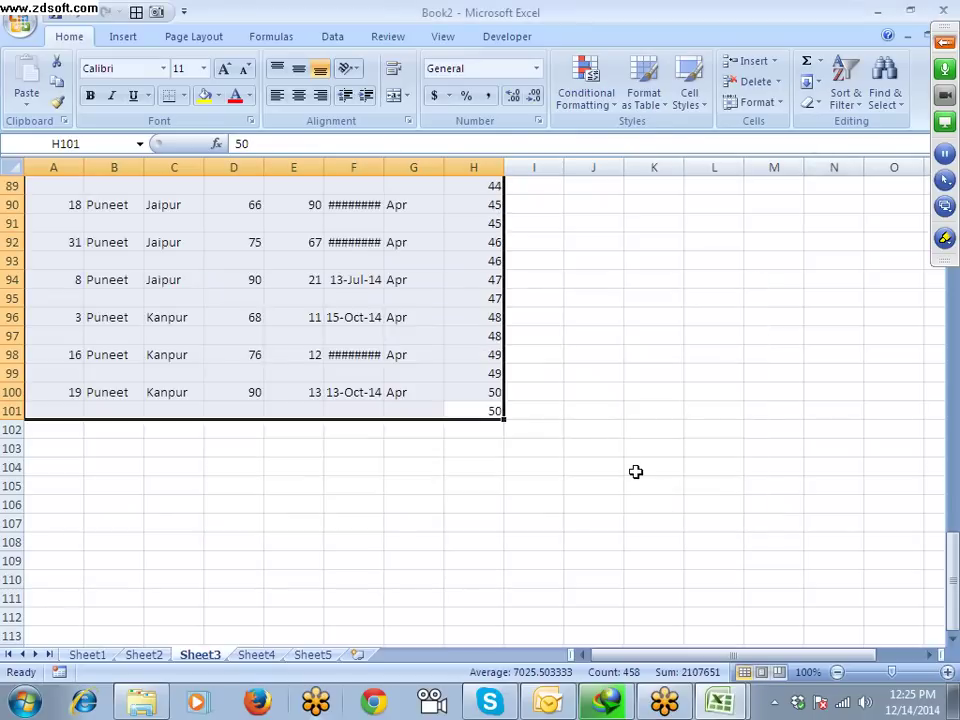
scroll(632, 460, "up", 12)
scroll(632, 461, "up", 7)
left_click_drag(951, 408, 957, 130)
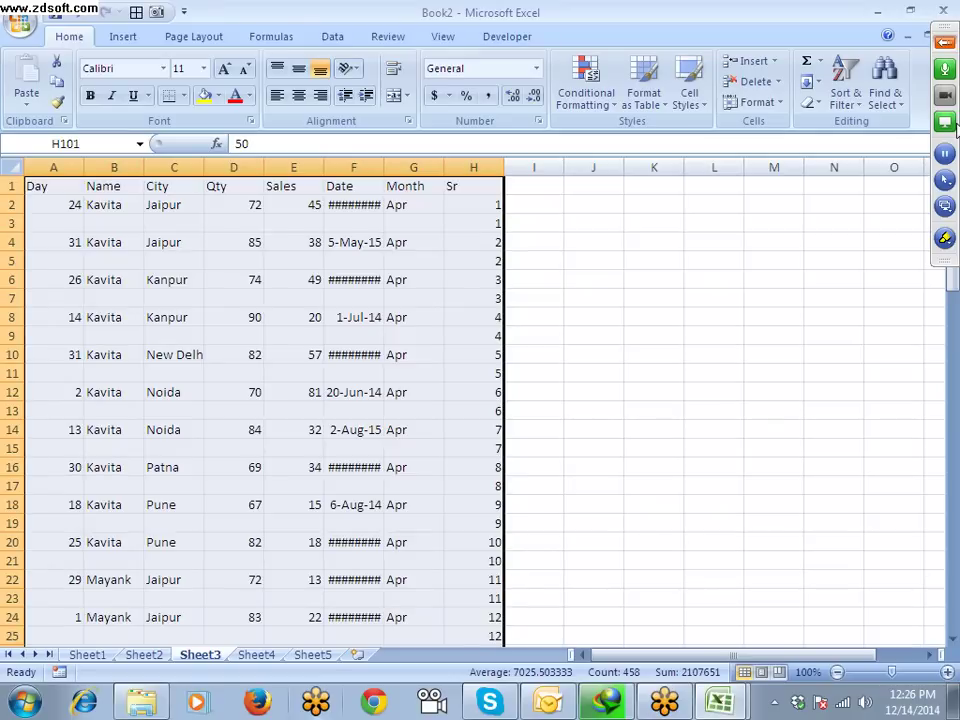
Step: Undo the sort by Sr and the paste of the second set of numbers below H51
key("ctrl+z")
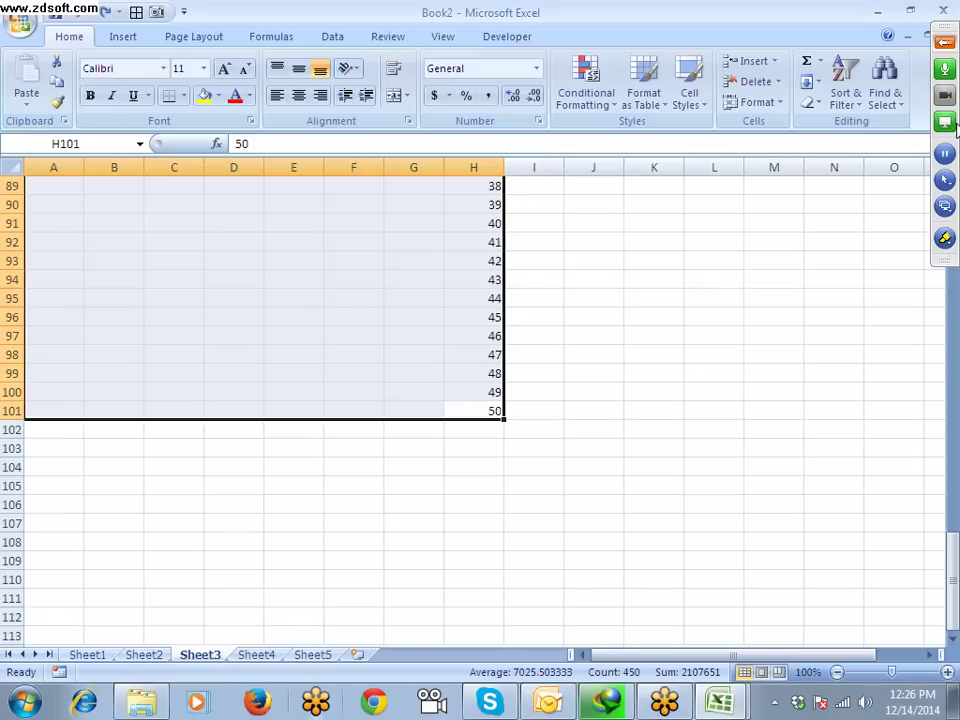
key("ctrl+Up")
key("Left")
key("Left")
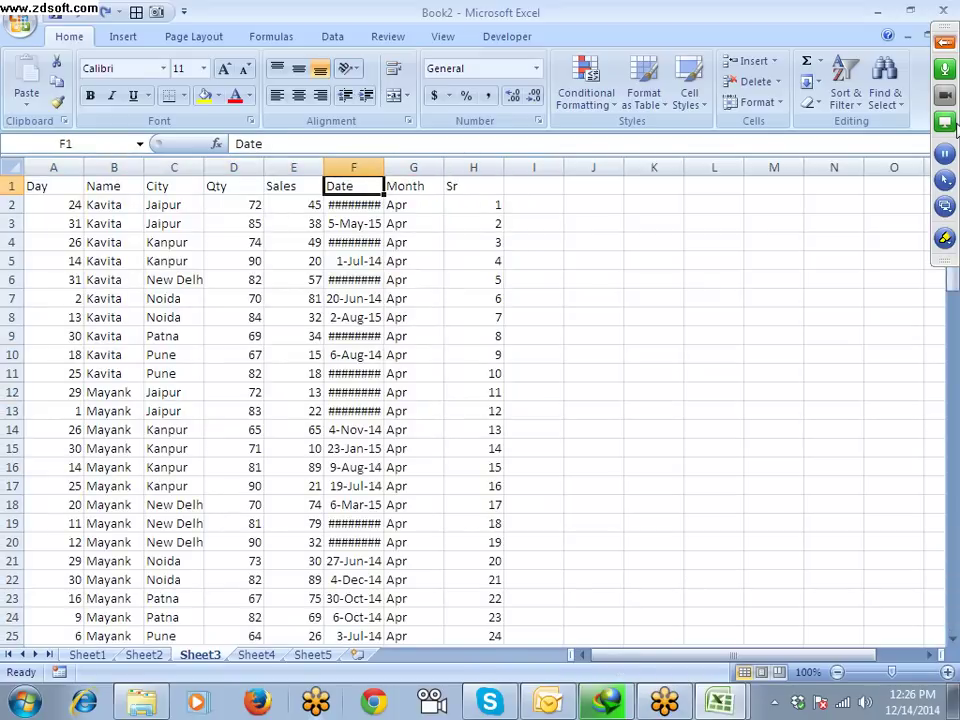
key("Right")
key("ctrl+Down")
key("Right")
key("Down")
key("ctrl+shift+Down")
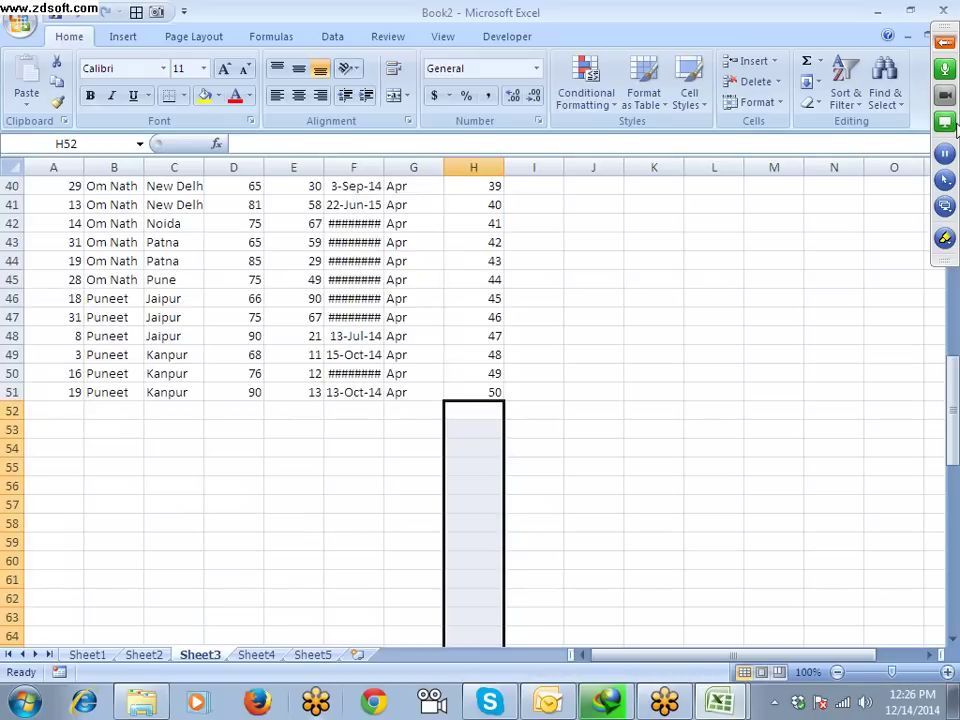
Step: Review the Sr column from its header in H1 to the last number in H51 and the empty cell below
key("Up")
key("ctrl+Up")
key("Down")
key("ctrl+shift+Down")
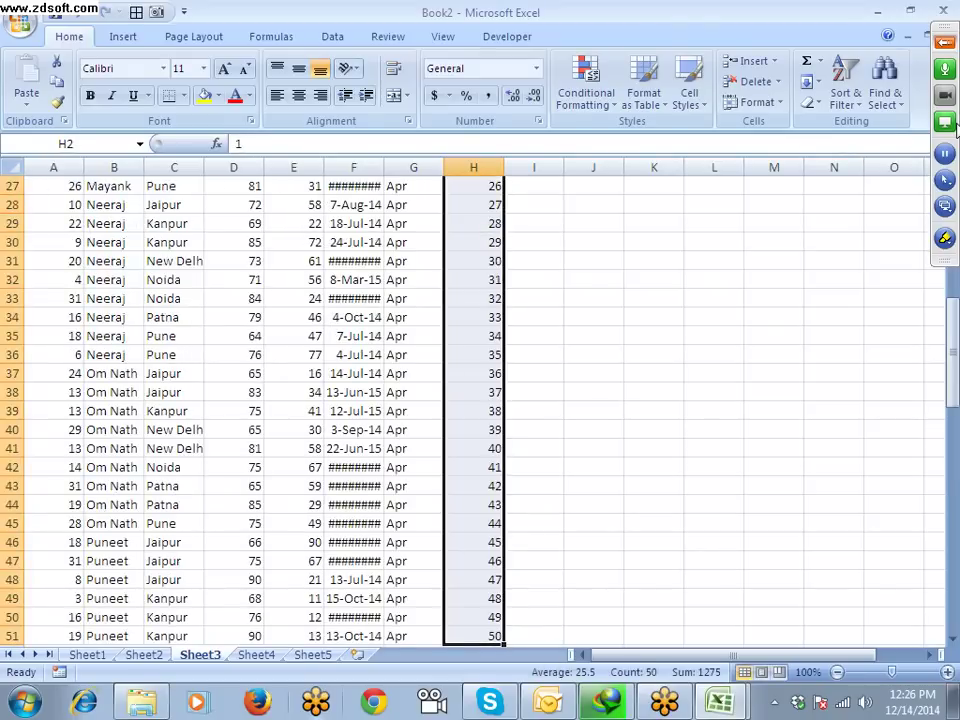
key("ctrl+Up")
key("ctrl+Down")
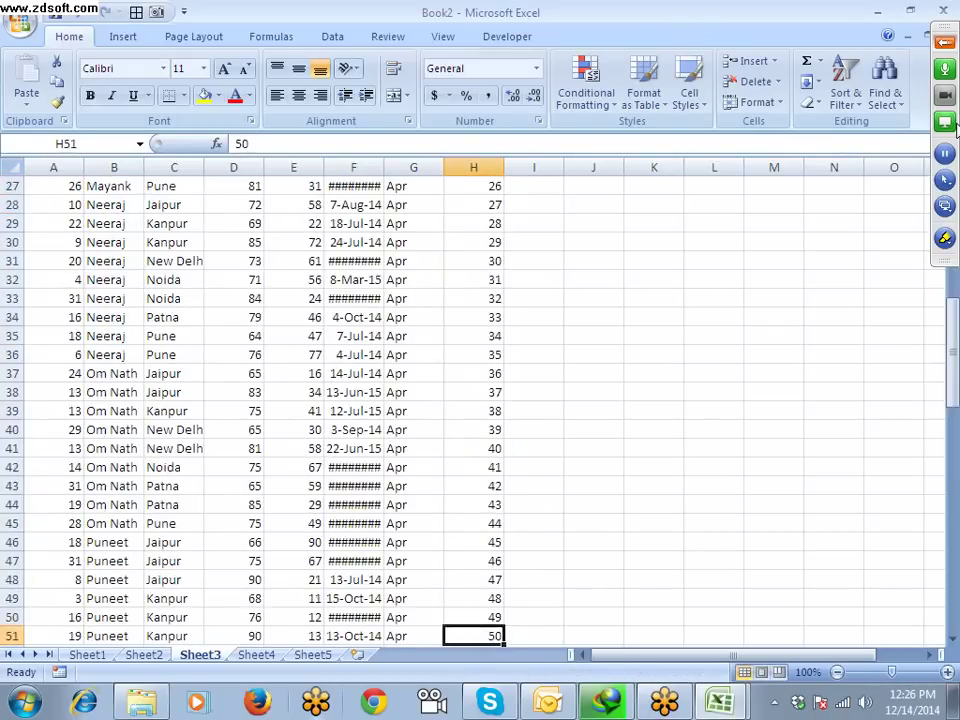
key("Down")
key("ctrl+Up")
key("ctrl+Up")
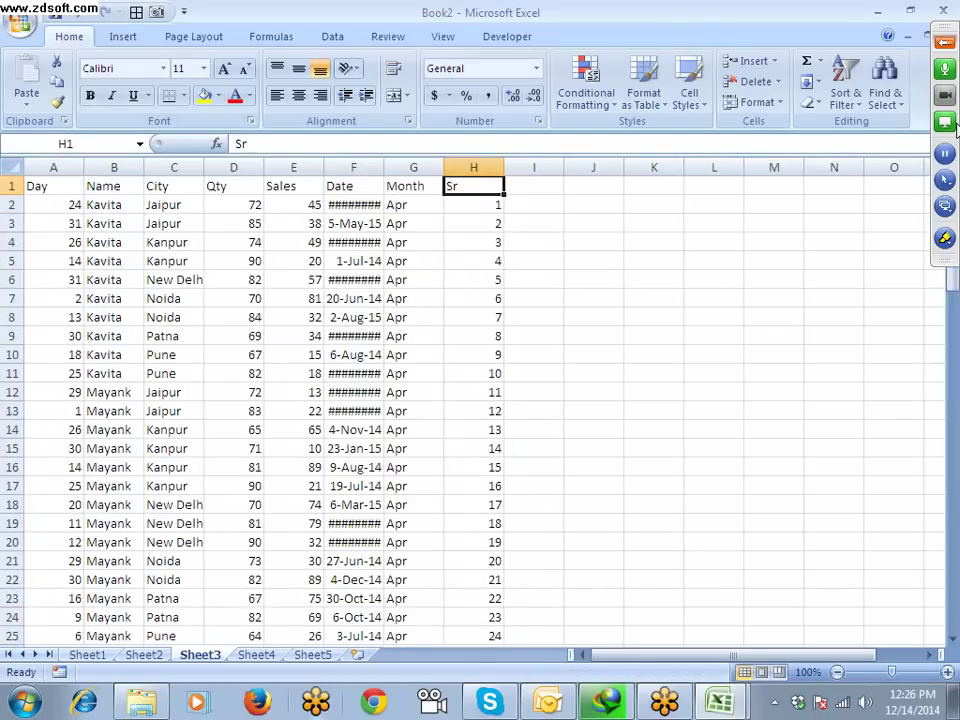
Step: Duplicate the Sr numbers from H2:H51 directly below the existing series, starting at cell H52
key("Down")
key("ctrl+shift+Down")
key("ctrl+c")
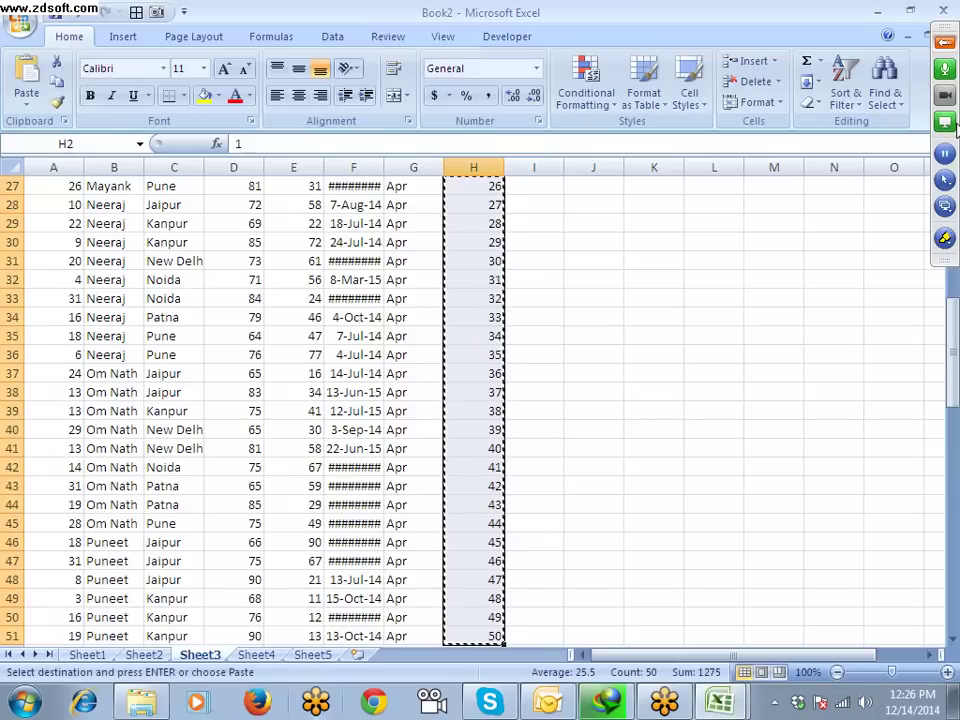
key("ctrl+Down")
key("Down")
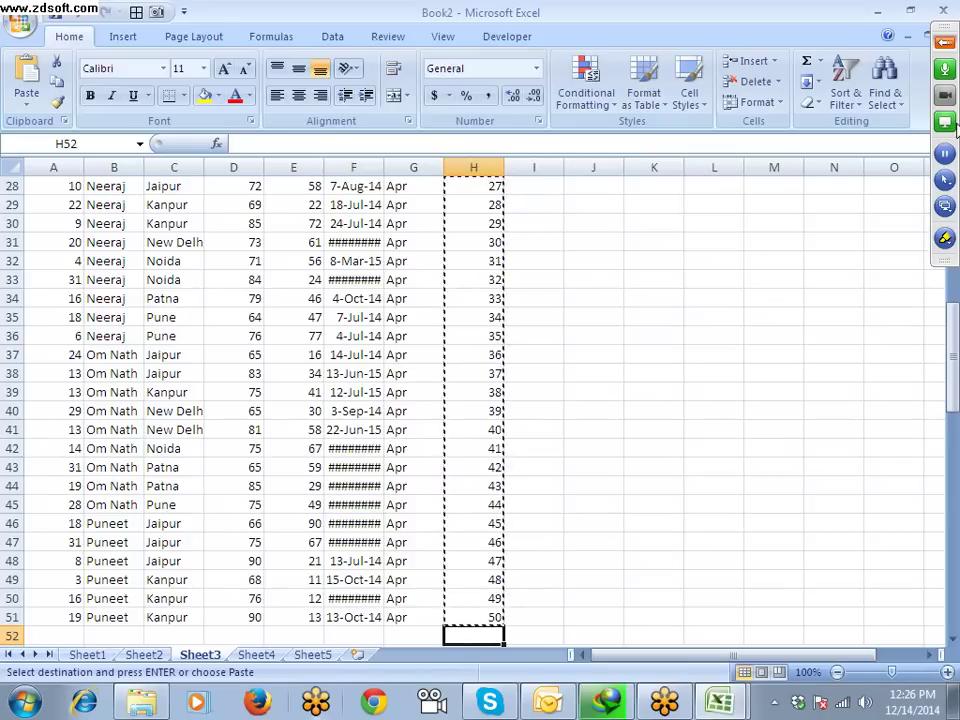
key("ctrl+v")
key("ctrl+Down")
key("Down")
key("Escape")
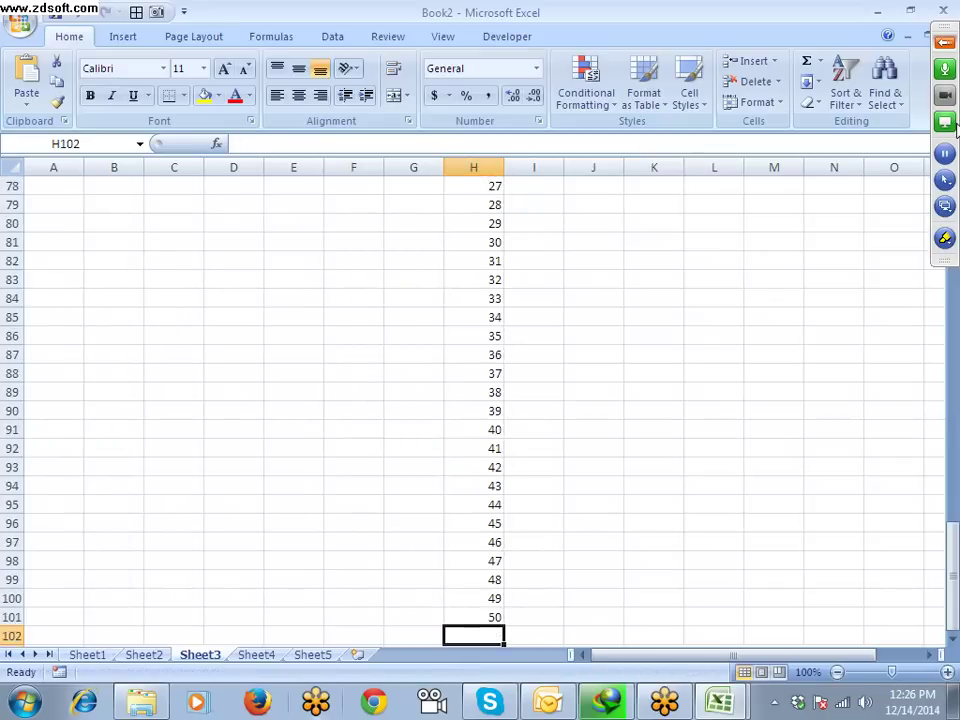
key("Up")
key("Left")
key("ctrl+Up")
key("Down")
key("Right")
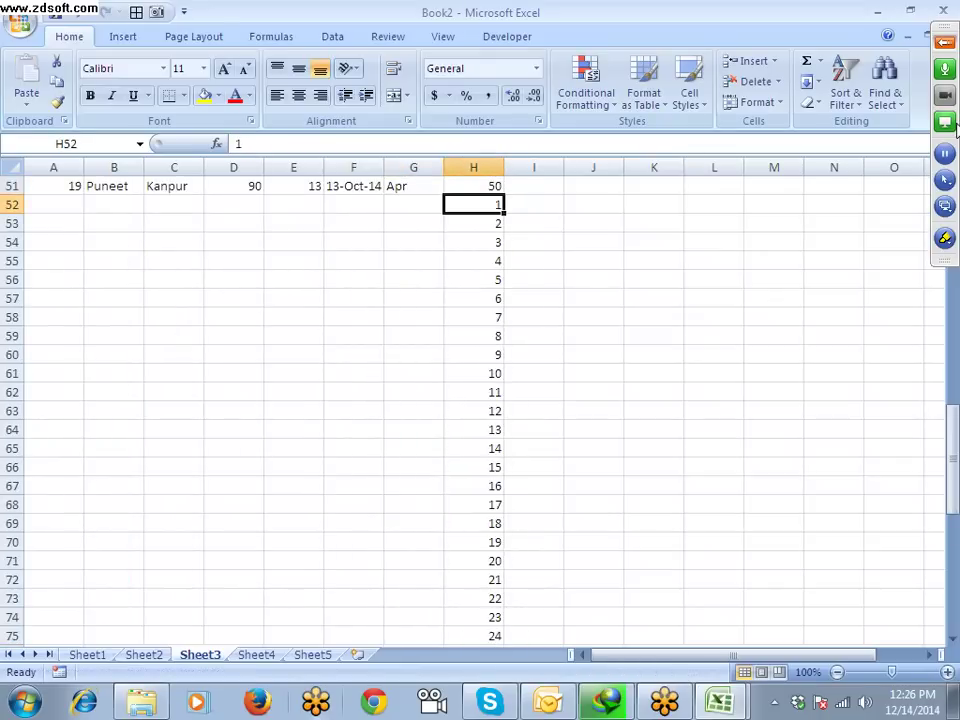
key("ctrl+Down")
key("ctrl+shift+Left")
key("ctrl+shift+Up")
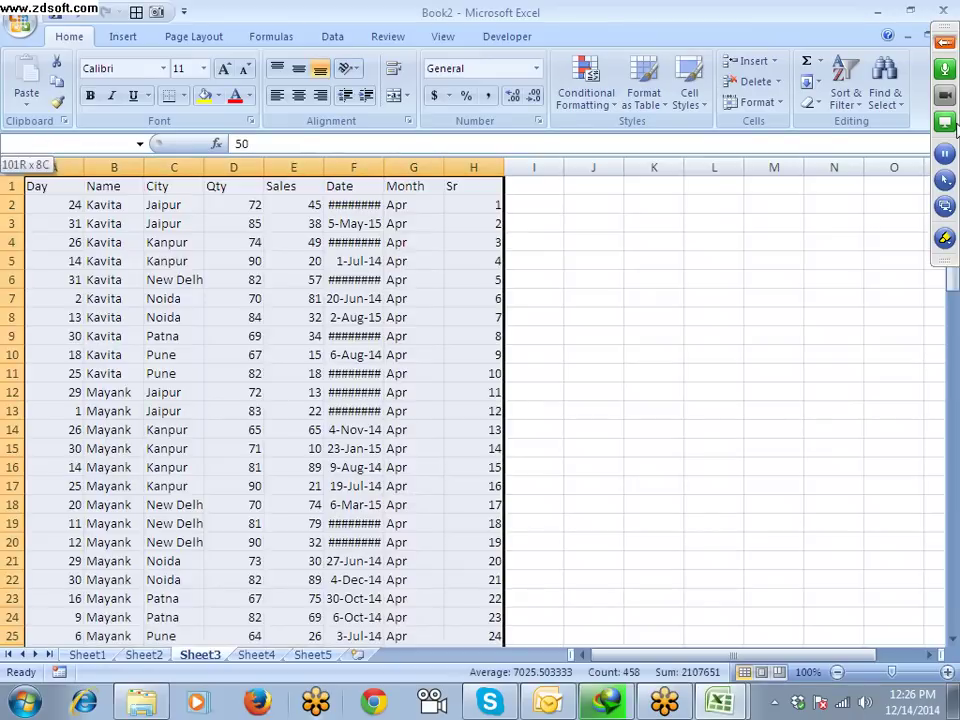
left_click(845, 88)
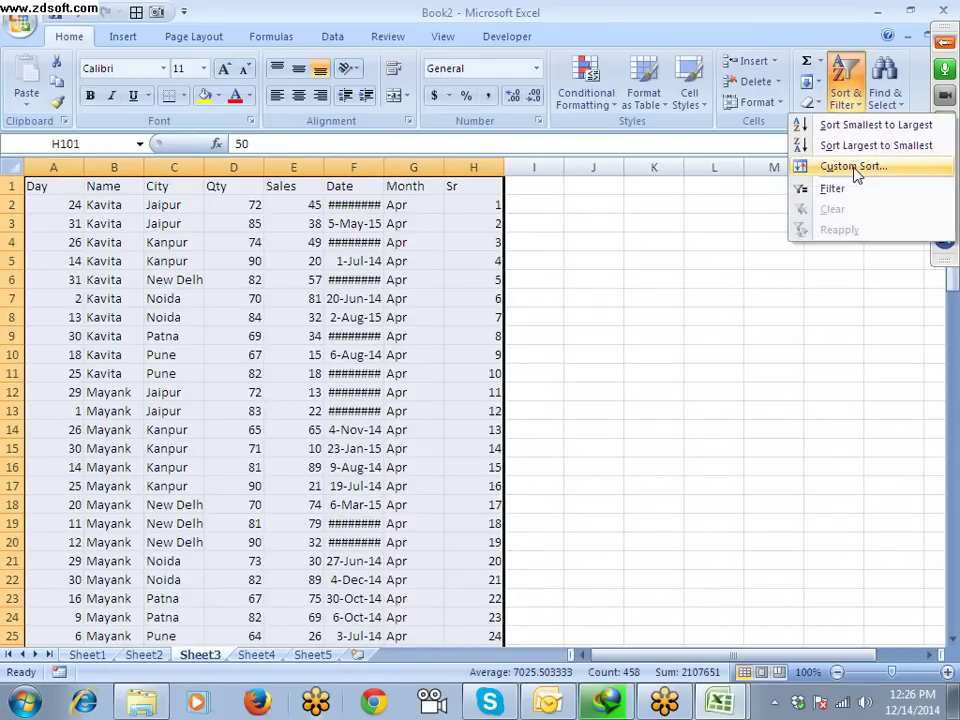
left_click(456, 210)
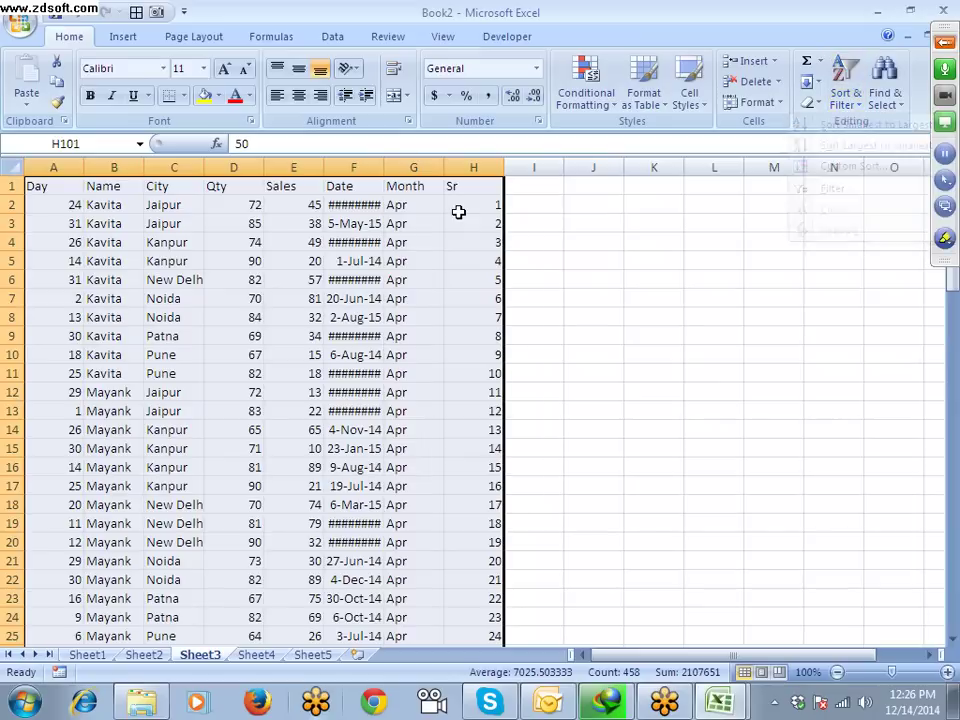
Step: Compare the original Sr numbers beside the data with the repeated series that starts at H52
key("ctrl+Down")
key("ctrl+Up")
key("Up")
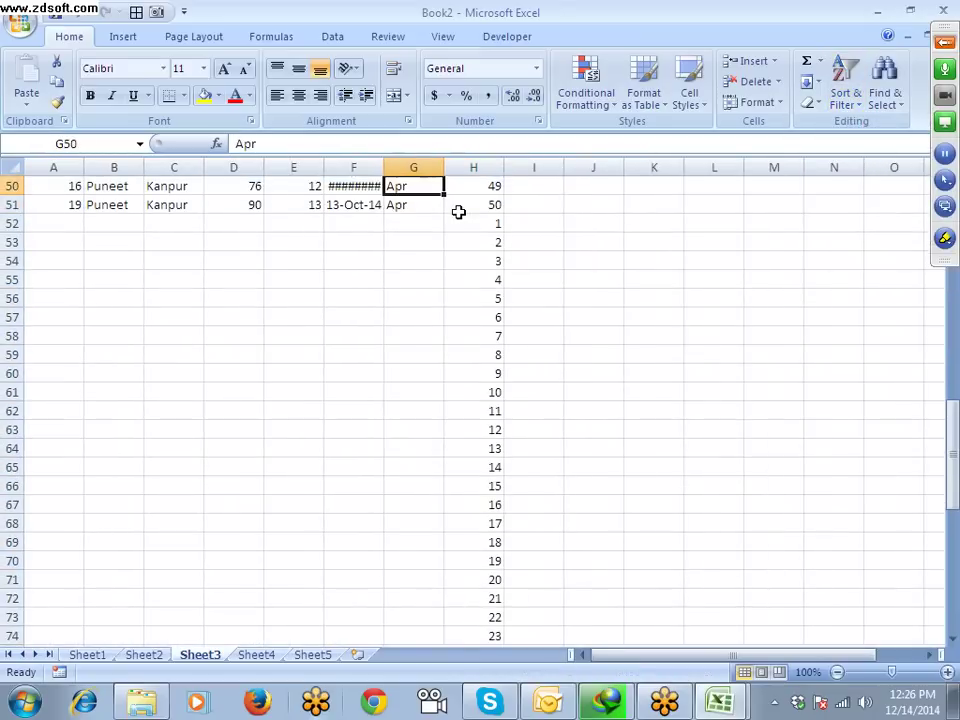
key("Down")
key("Down")
key("Right")
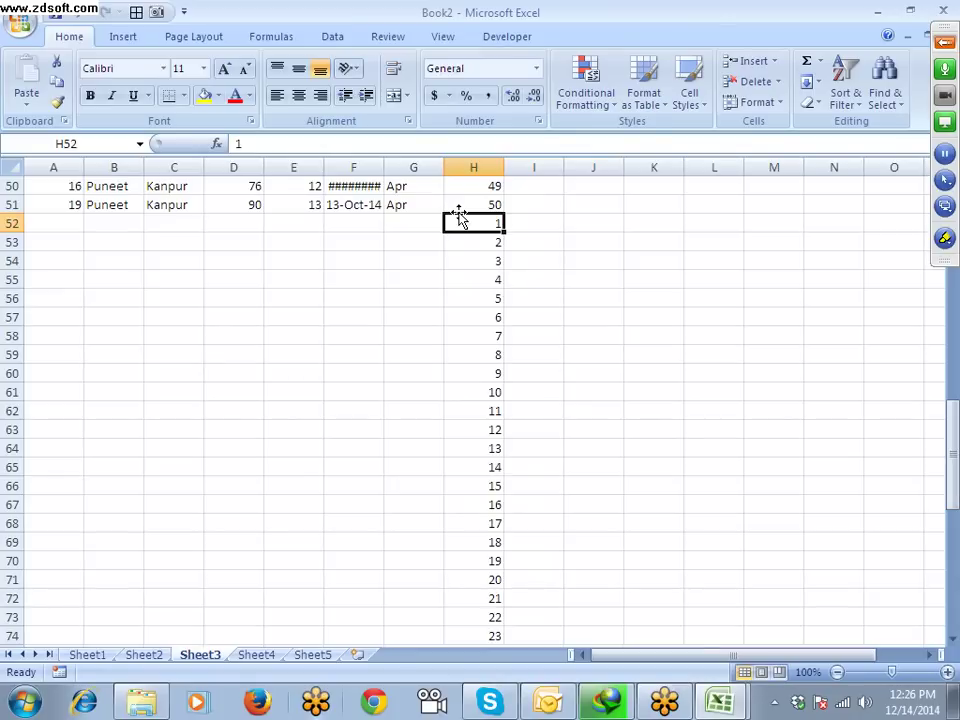
key("ctrl+Up")
key("Down")
key("Left")
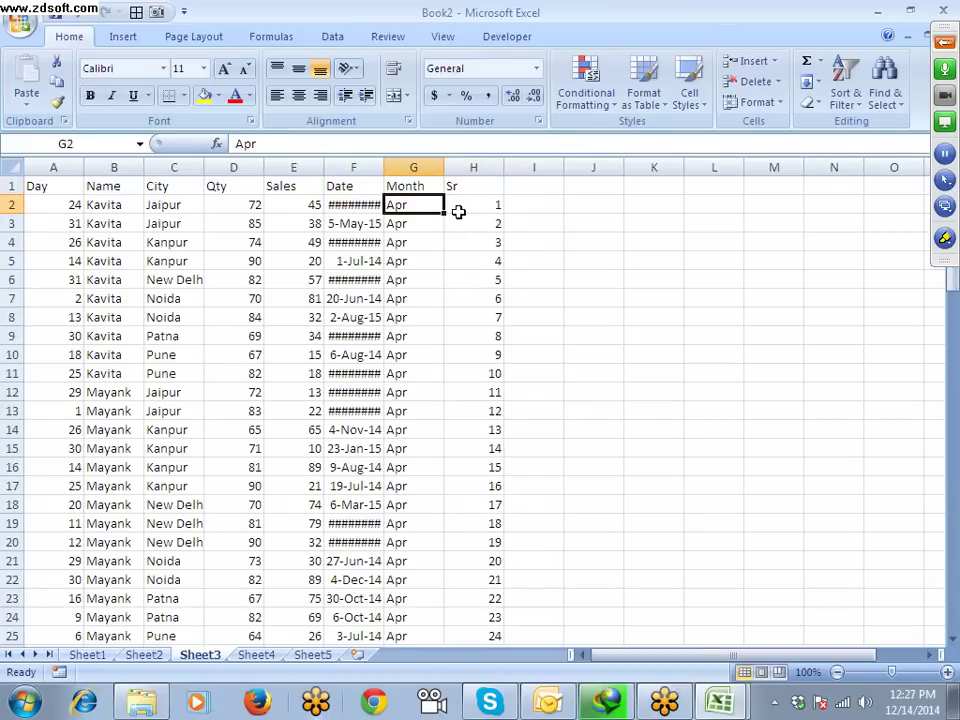
key("ctrl+Down")
key("Right")
key("Down")
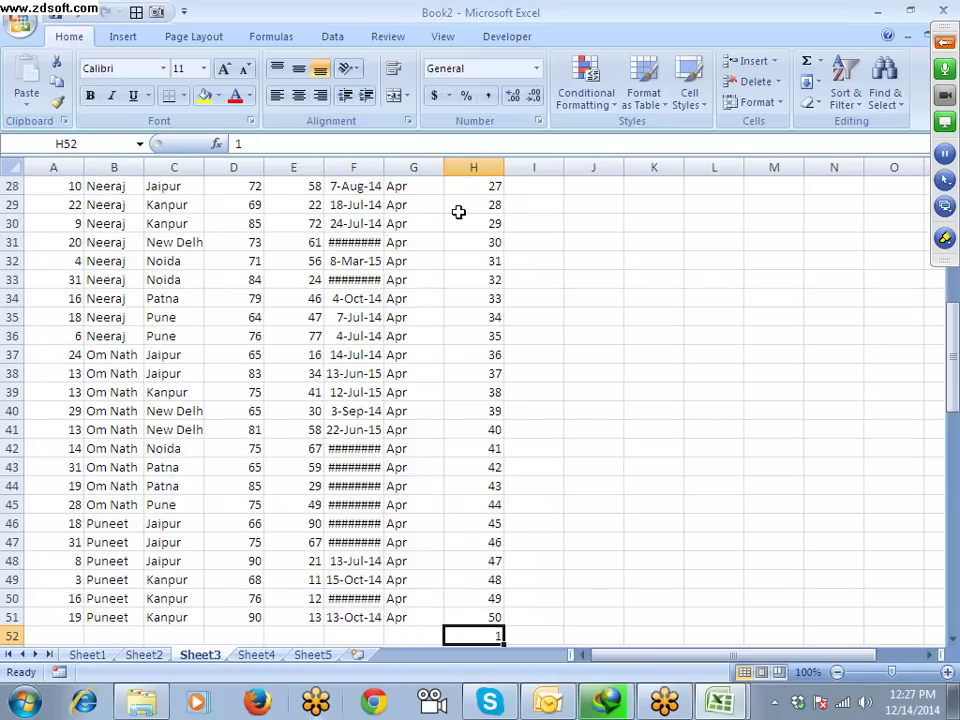
key("Left")
key("ctrl+Up")
key("Right")
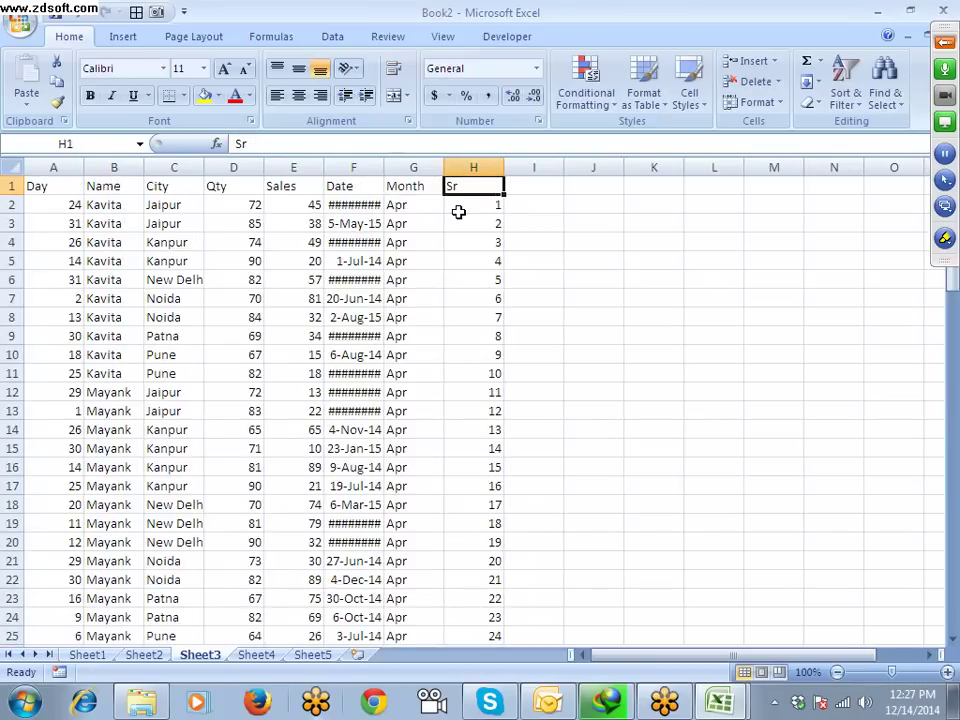
Step: Examine the filled record in row 2 and the blank cells A52:G52 that share the same Sr number
key("Down")
key("ctrl+Left")
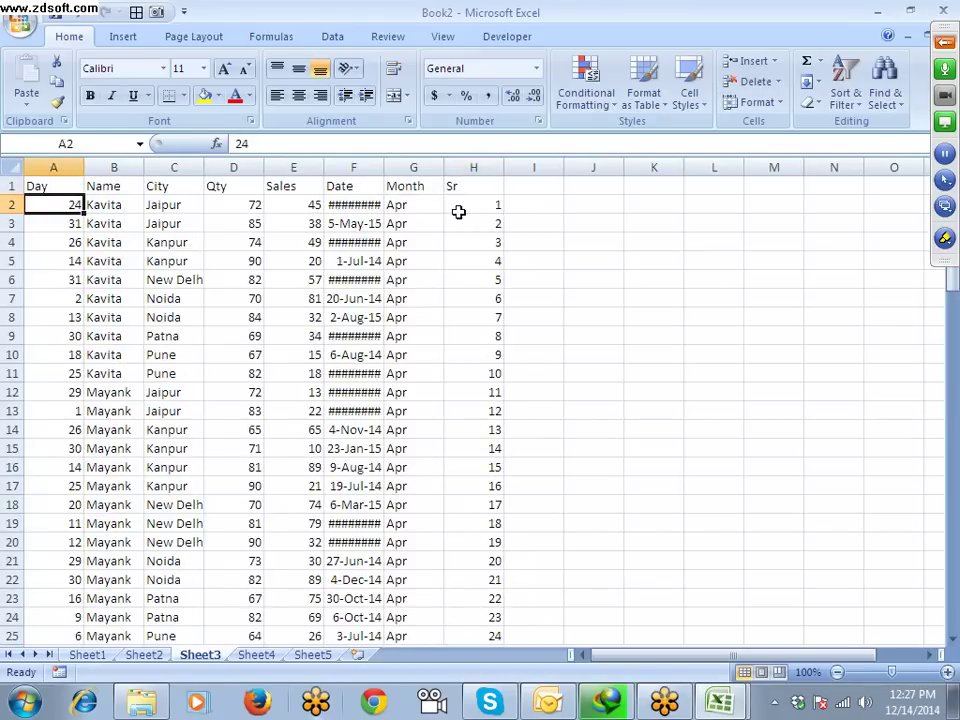
key("ctrl+shift+Right")
key("Right")
key("Right")
key("Right")
key("Right")
key("Right")
key("Right")
key("Right")
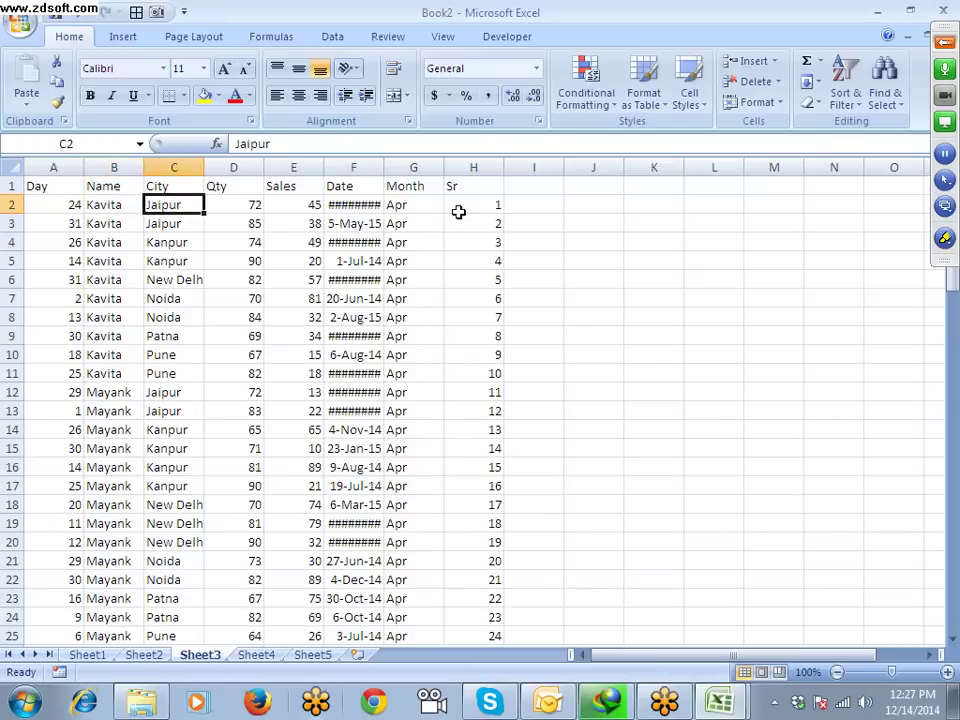
key("ctrl+shift+Left")
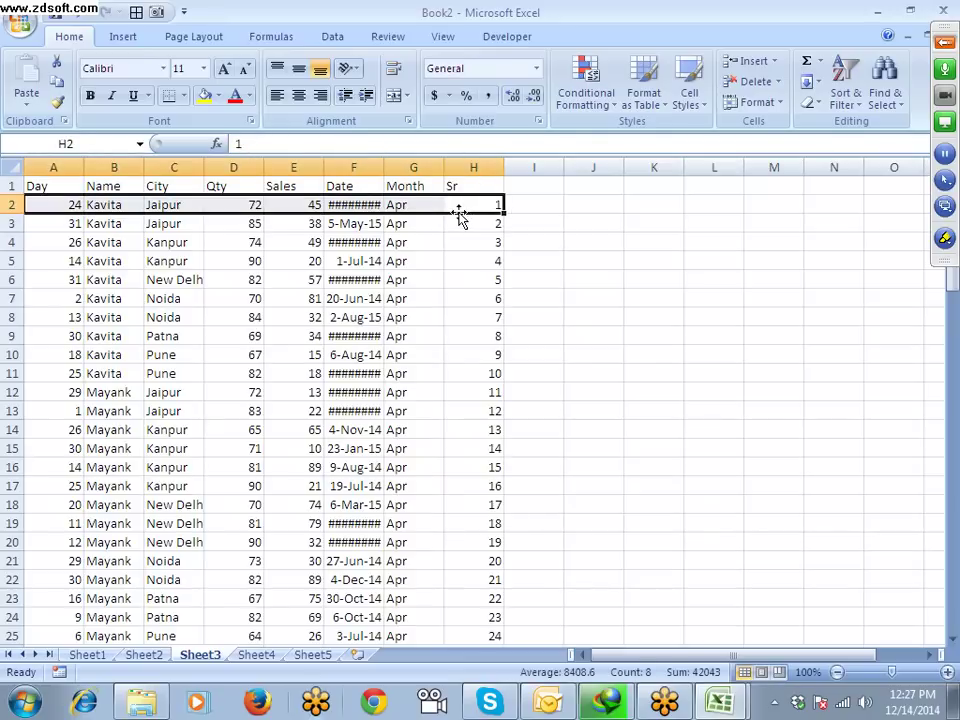
left_click(459, 210)
key("Left")
key("ctrl+Down")
key("Down")
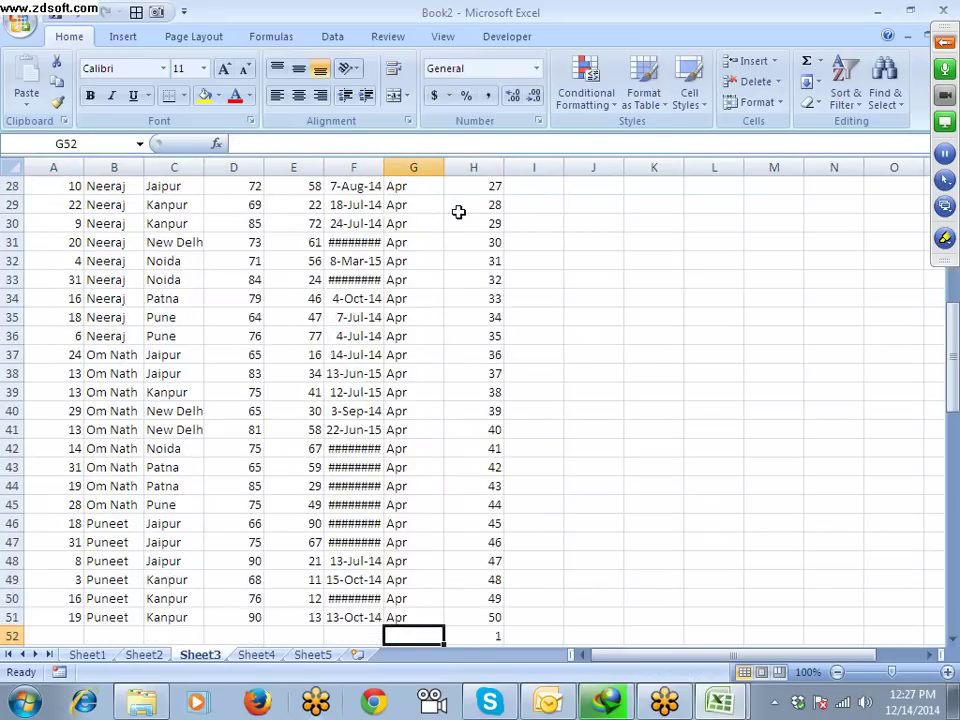
key("ctrl+shift+Left")
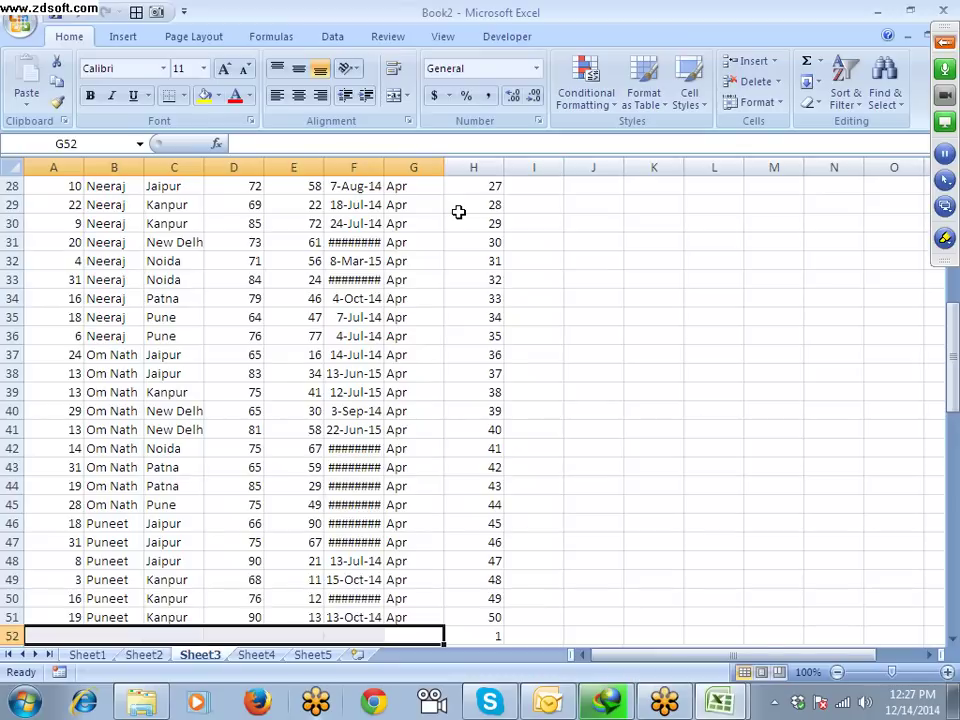
Step: Sort the range A1:H101 by the Sr column on values in ascending order, treating row 1 as headers
key("Right")
key("ctrl+Down")
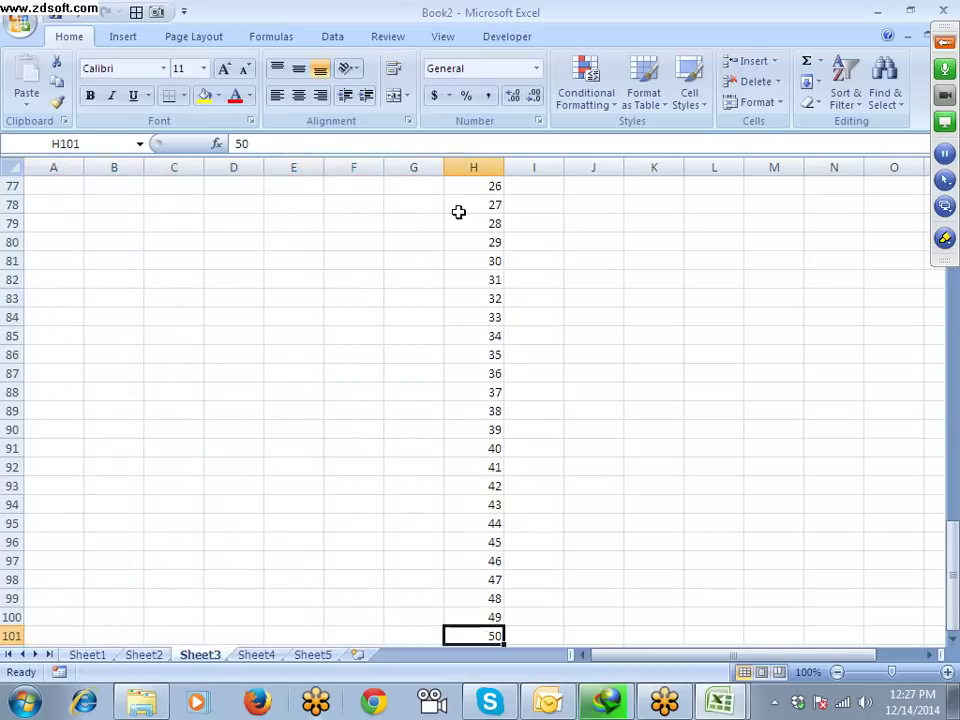
key("ctrl+shift+Home")
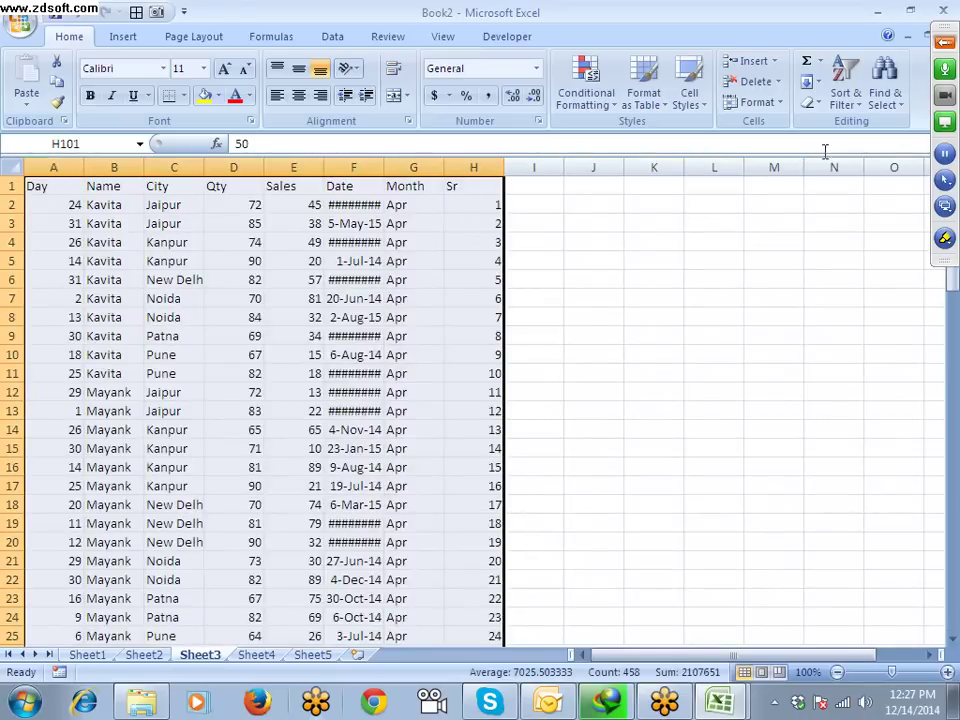
left_click(843, 98)
left_click(853, 166)
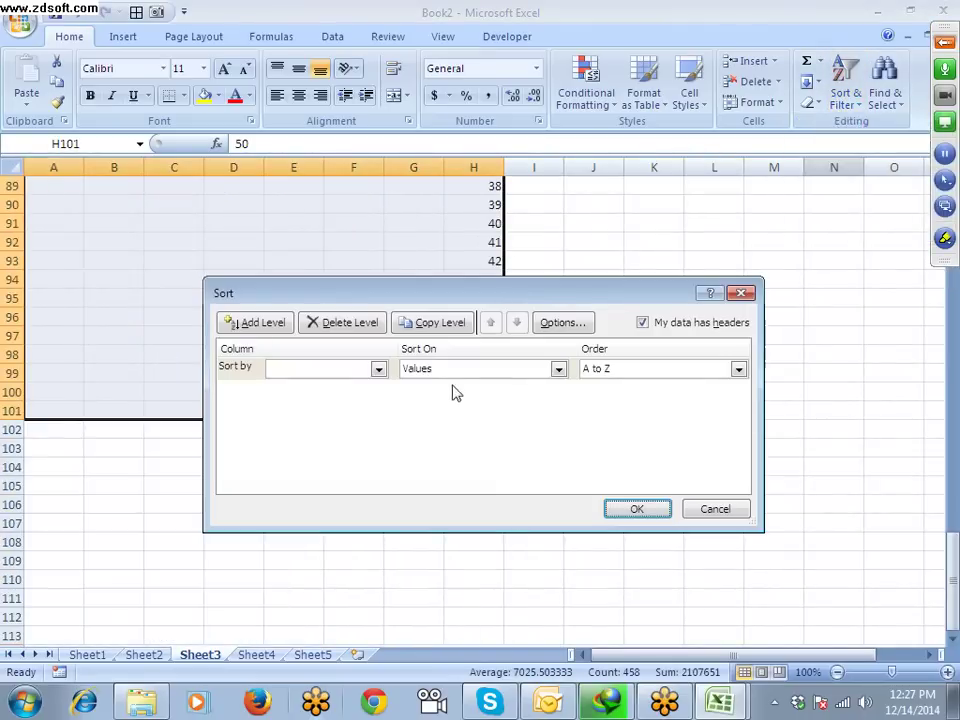
left_click(355, 370)
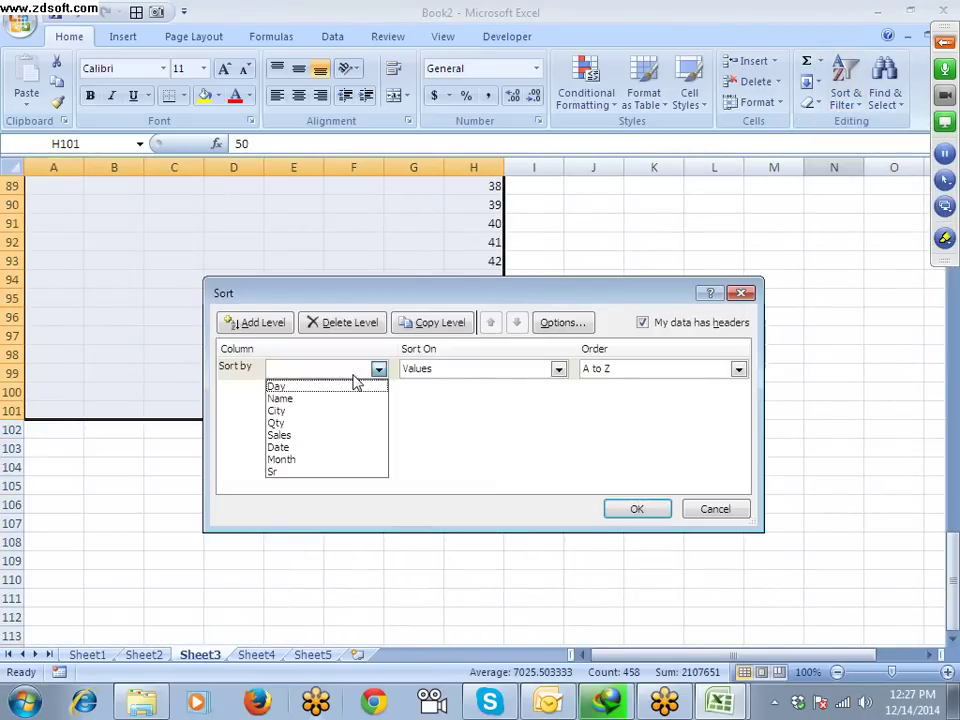
left_click(321, 473)
left_click(632, 511)
scroll(602, 471, "up", 17)
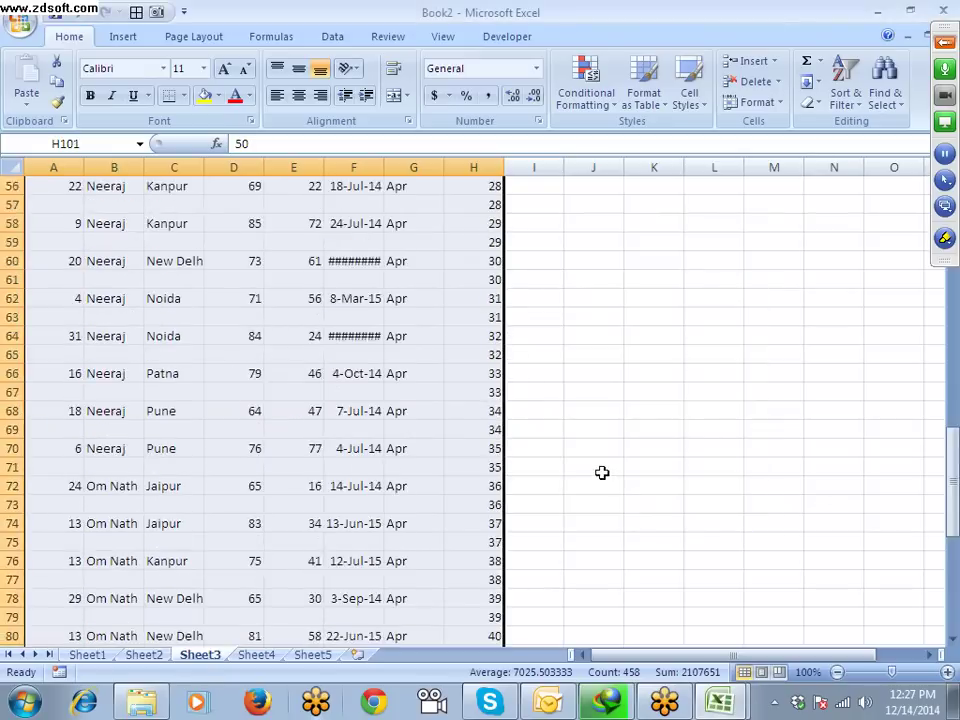
Step: Clear the Sr header and all serial numbers from the helper column, H1:H101
left_click(408, 318)
key("Right")
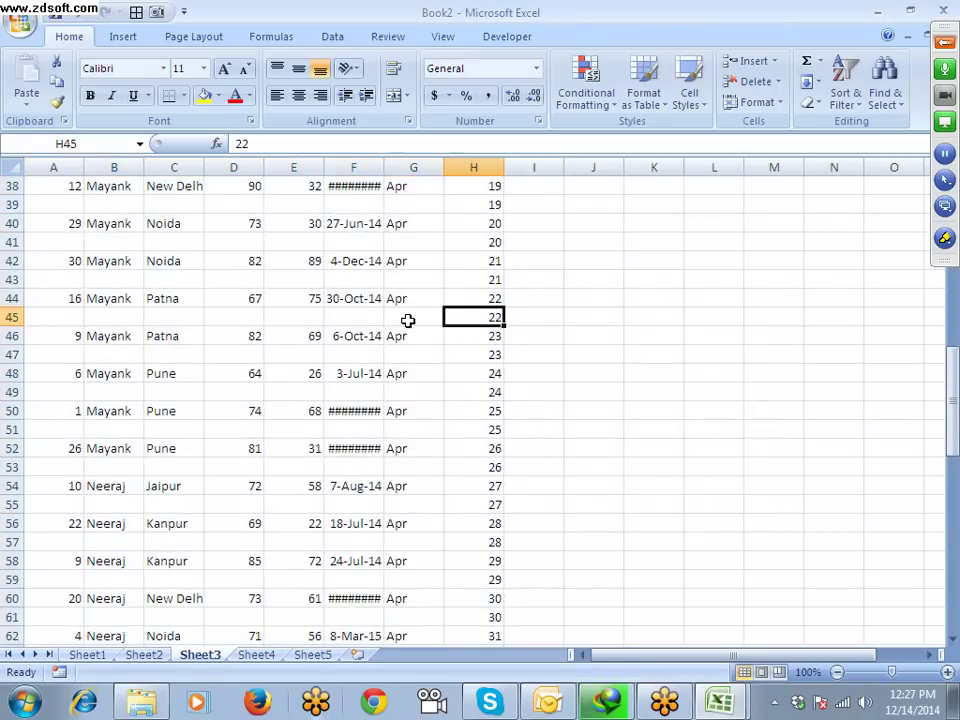
key("ctrl+Up")
key("ctrl+shift+Down")
type("=")
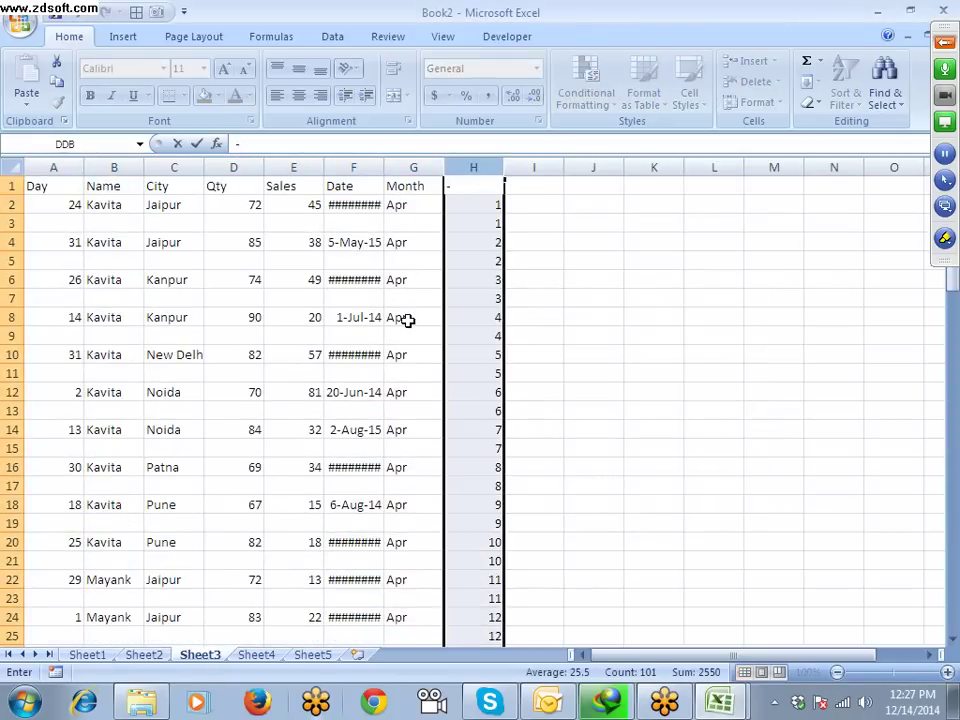
key("Escape")
key("Delete")
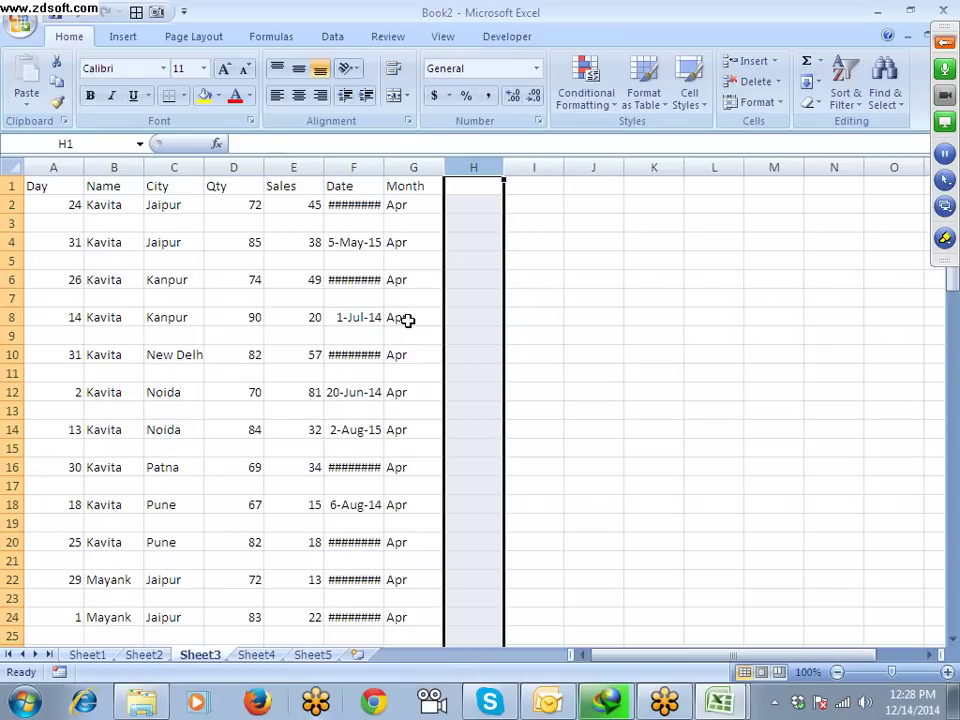
key("Up")
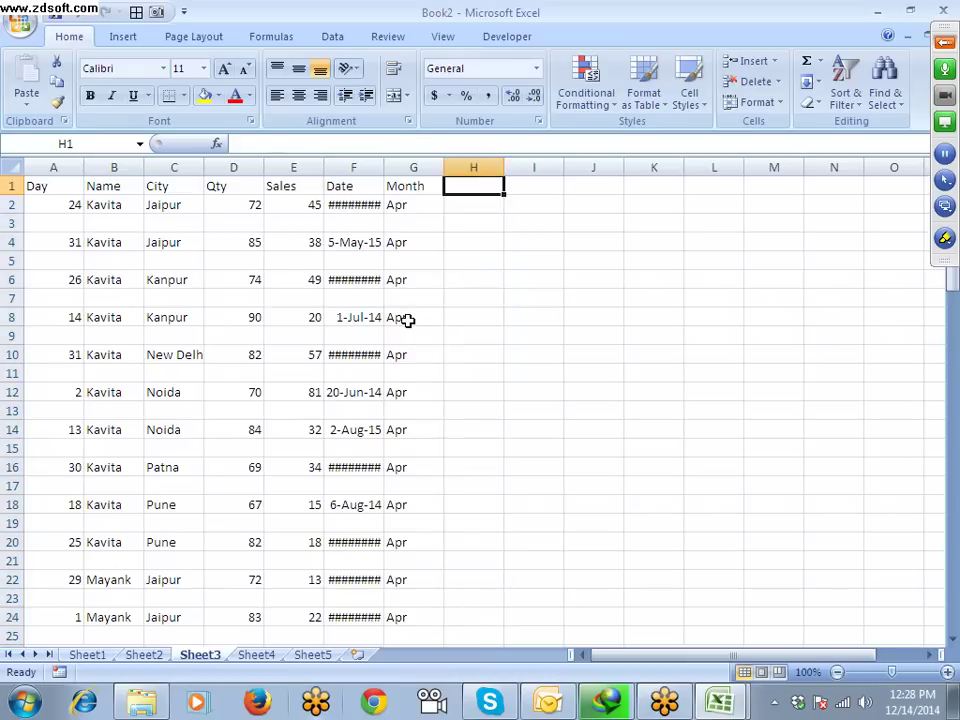
Step: Inspect the blank rows between the data records in column A, from row 3 down to row 11
key("Down")
key("Down")
key("Left")
key("Left")
key("Left")
key("Left")
key("Left")
key("Left")
key("Left")
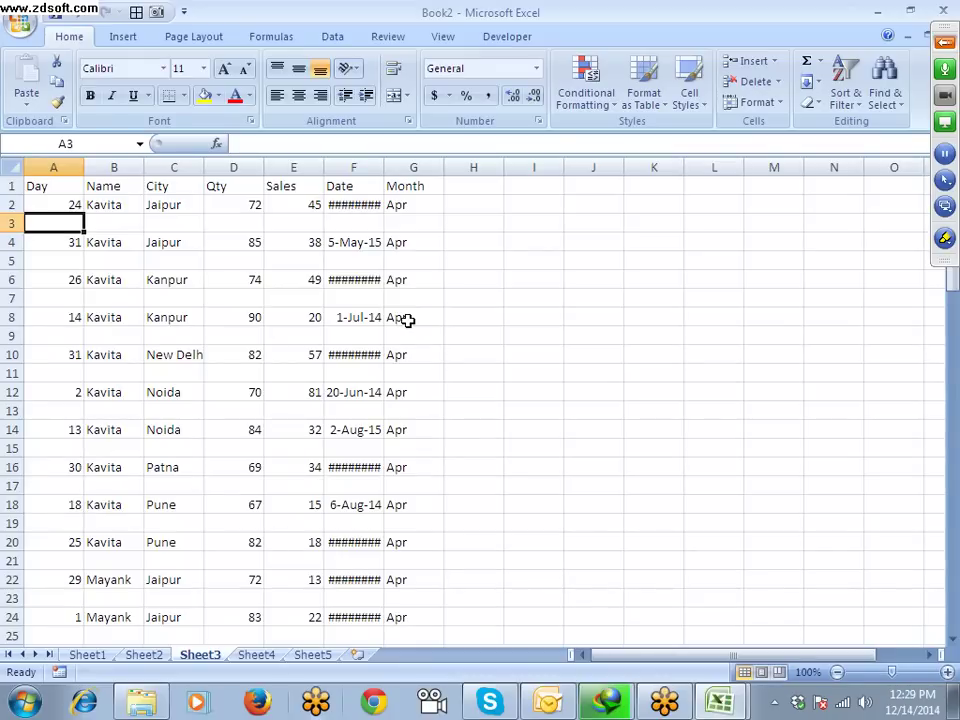
key("Down")
key("Down")
key("Down")
key("Down")
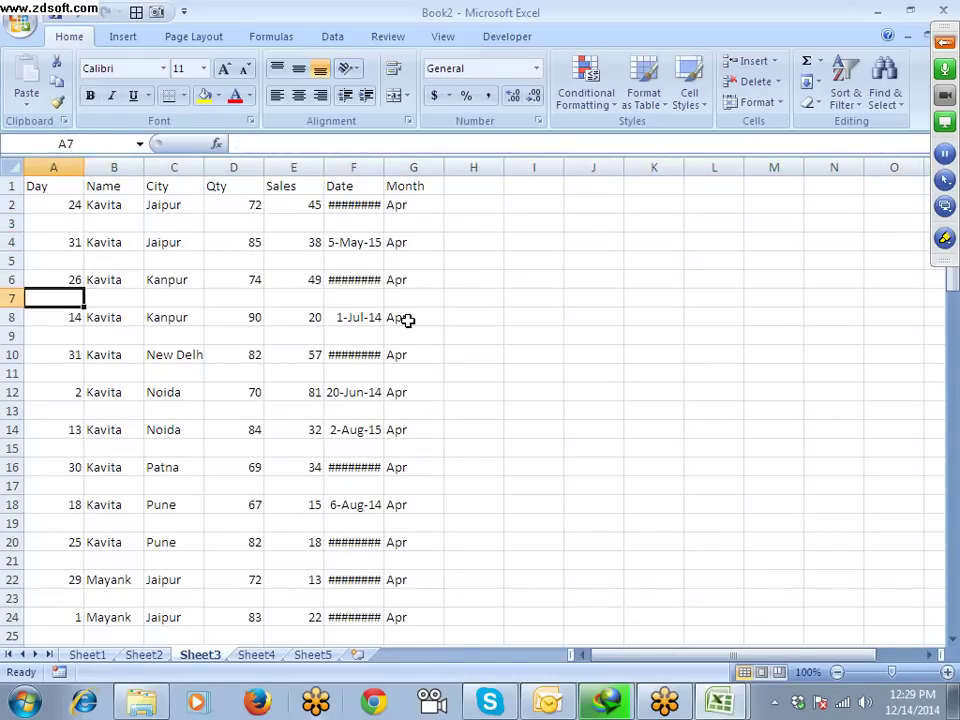
key("Down")
key("Down")
key("Down")
key("Down")
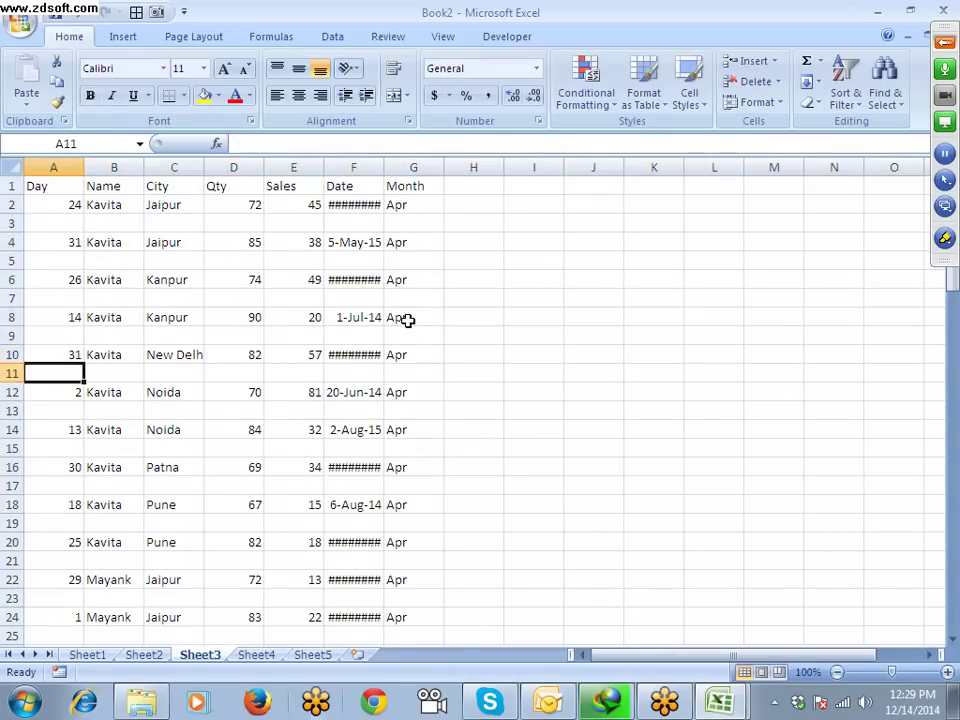
key("shift+space")
key("Up")
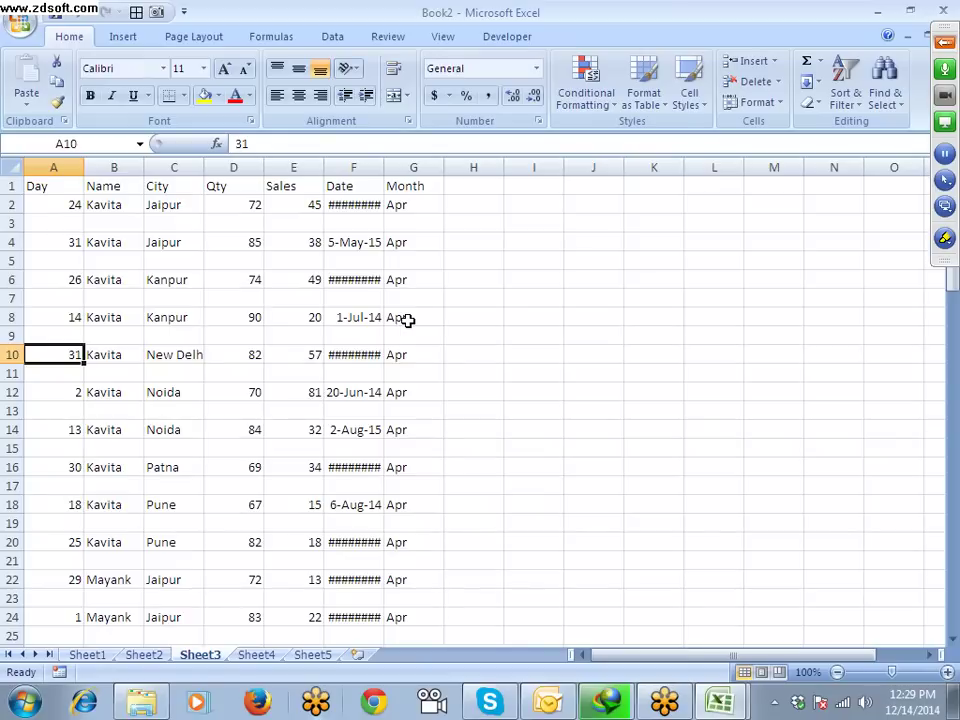
Step: Check the end of the spaced-out data by going to the last filled cell in the Month column
key("Right")
key("Right")
key("Right")
key("Right")
key("Right")
key("Right")
key("Right")
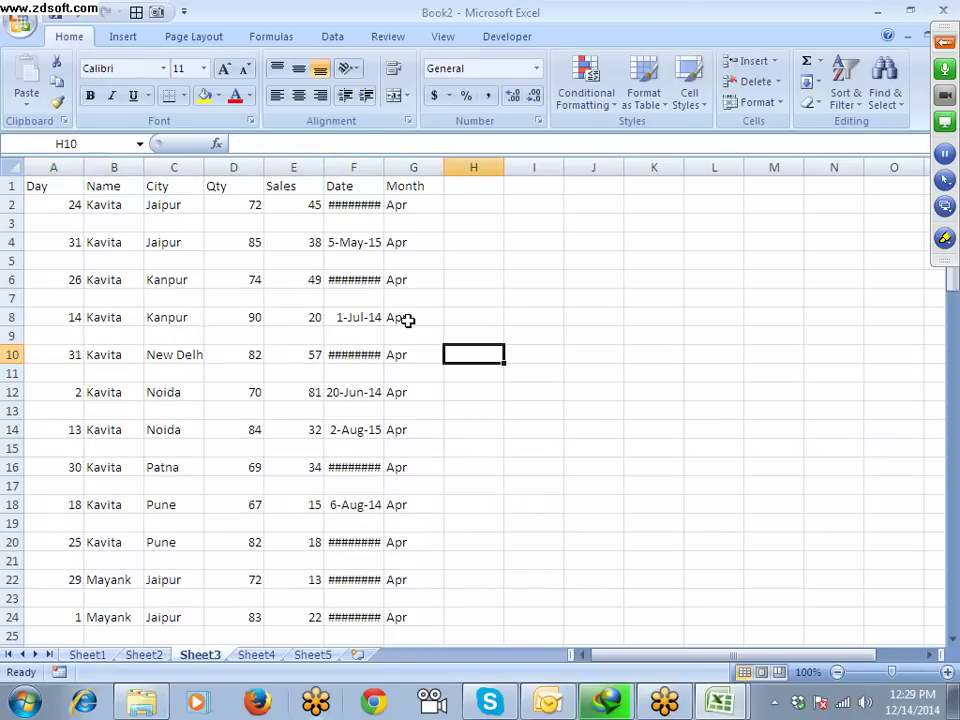
key("ctrl+Down")
key("Left")
key("ctrl+Up")
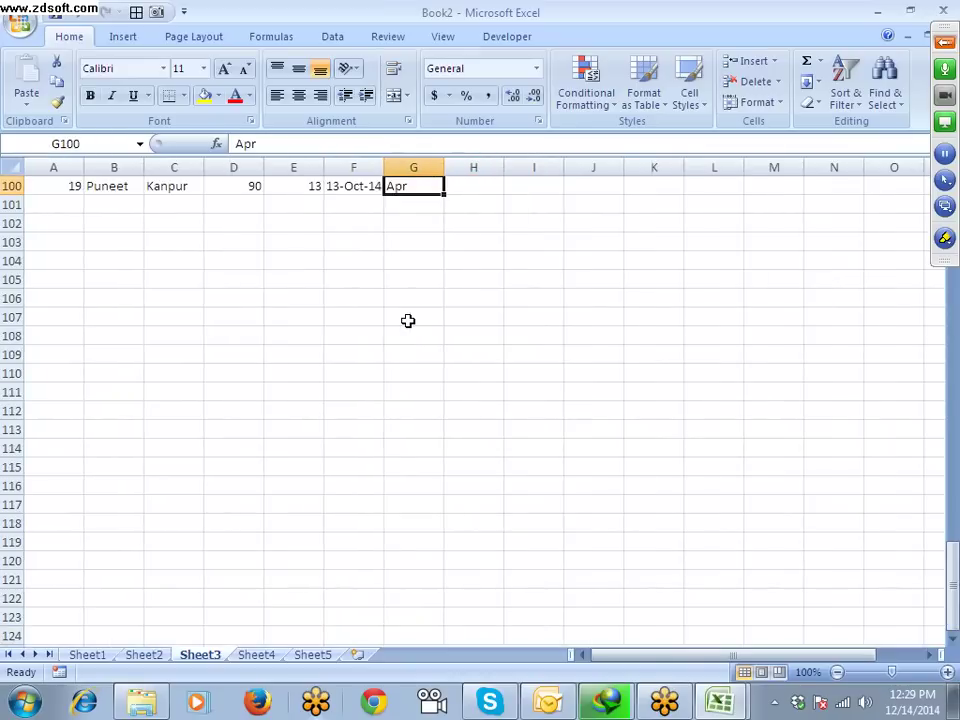
Step: Sort the range A1:G100 by the Day column on values, smallest to largest, treating row 1 as headers
key("ctrl+shift+Left")
key("shift+Up")
key("shift+Up")
key("shift+Up")
key("shift+Up")
key("shift+Up")
key("shift+Up")
key("shift+Up")
key("shift+Up")
key("shift+Up")
key("shift+Up")
key("shift+Up")
key("shift+Up")
key("shift+Up")
key("shift+Up")
key("shift+Up")
key("shift+Up")
key("shift+Up")
key("shift+Up")
key("shift+Up")
key("shift+Up")
key("shift+Up")
key("shift+Up")
key("shift+Up")
key("shift+Up")
key("shift+Up")
key("shift+Up")
key("shift+Up")
key("shift+Up")
key("shift+Up")
key("shift+Up")
key("shift+Up")
key("shift+Up")
key("shift+Up")
key("shift+Up")
key("shift+Up")
key("shift+Up")
key("shift+Up")
key("shift+Up")
key("shift+Up")
key("shift+Up")
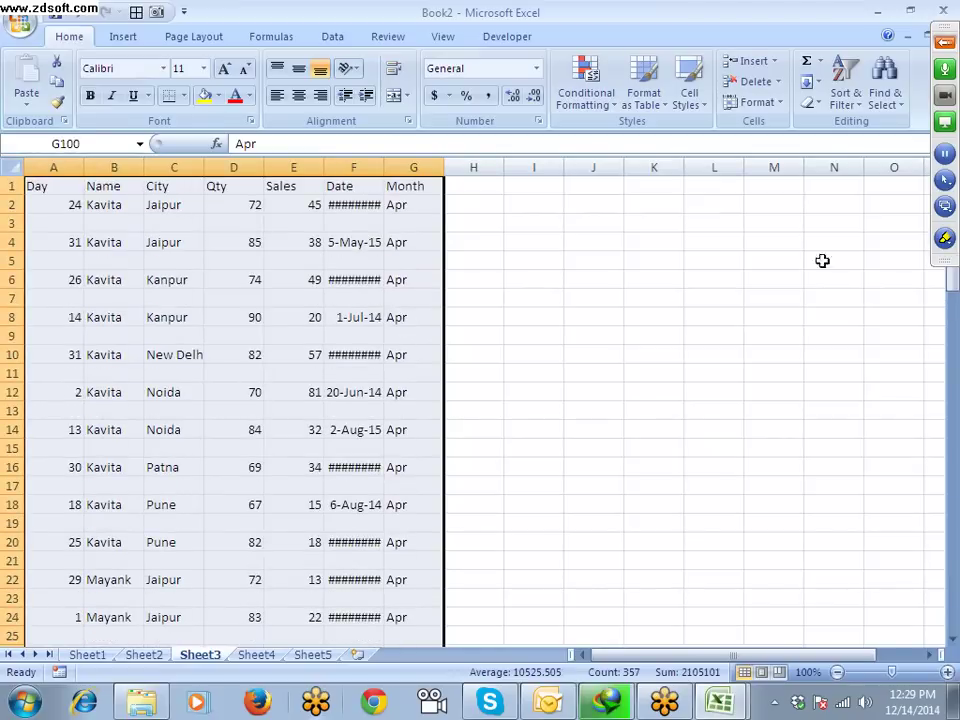
left_click(812, 81)
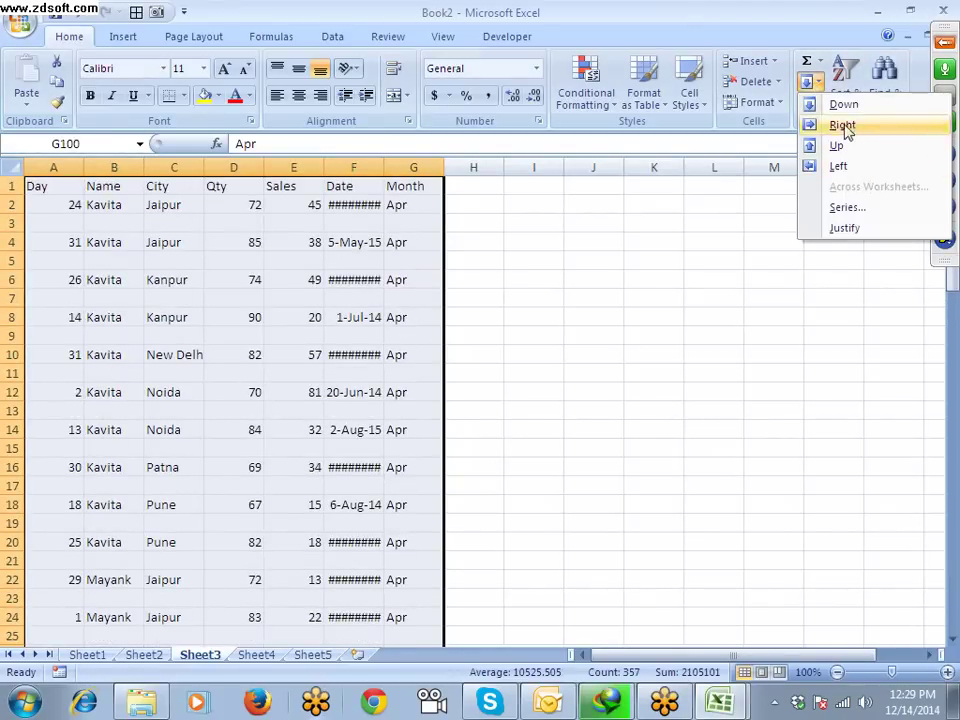
left_click(845, 78)
left_click(866, 168)
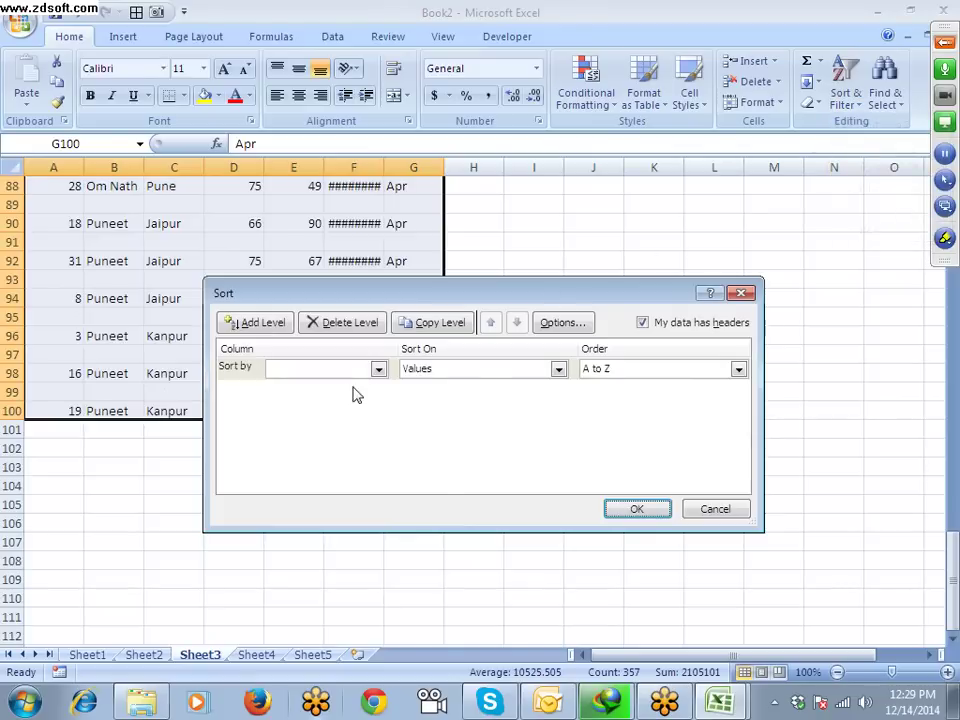
left_click(343, 370)
left_click(343, 388)
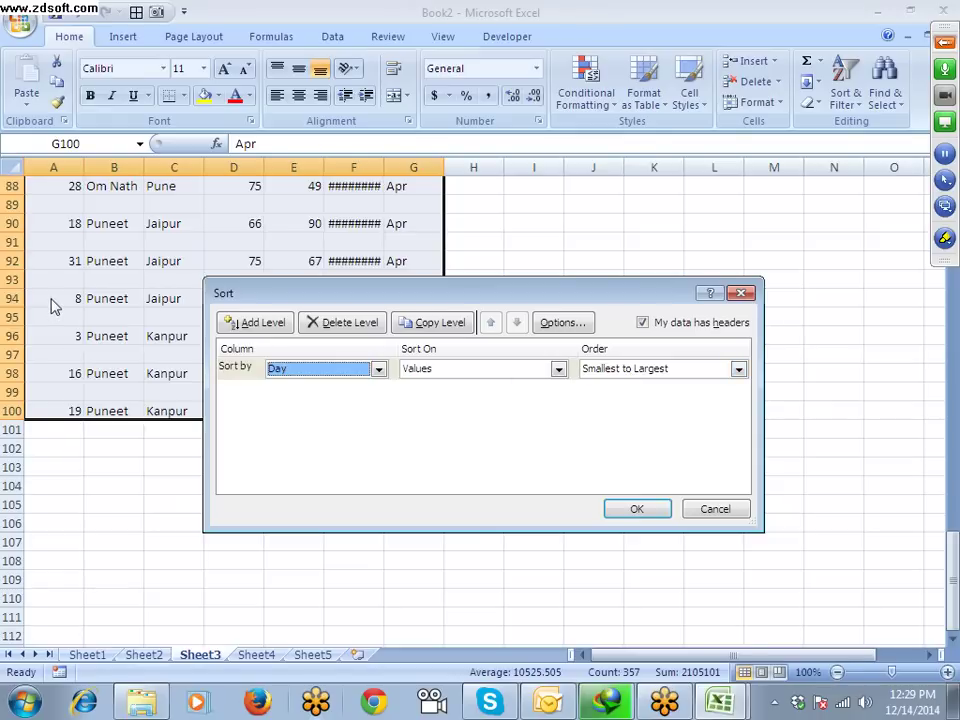
left_click(630, 507)
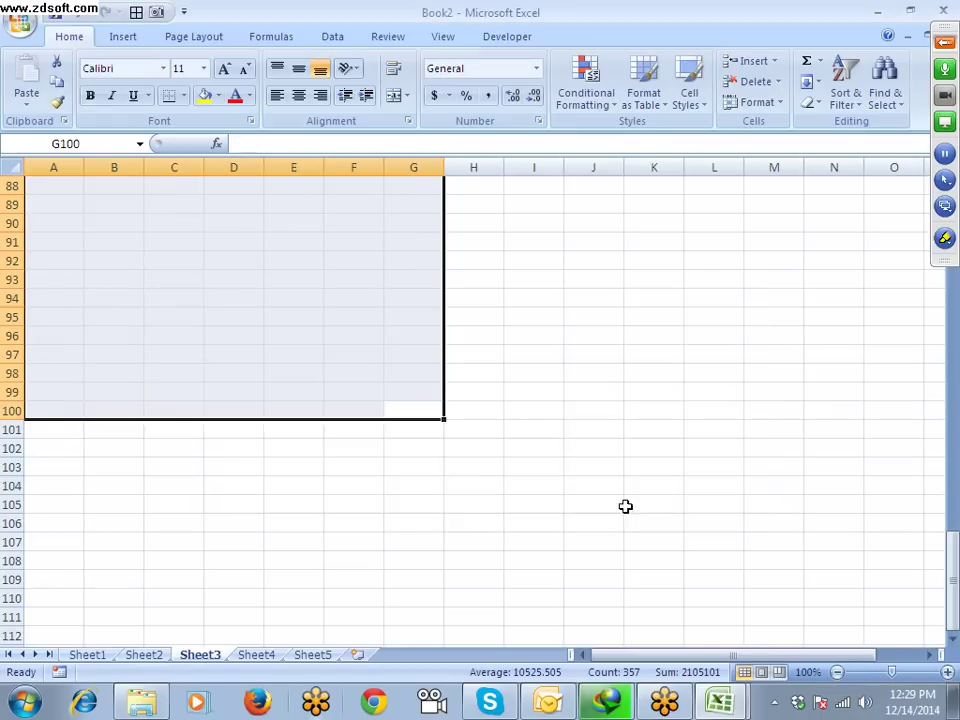
Step: Review the sorted records down to the last filled row and fit the Date column's width to its contents
scroll(327, 564, "up", 7)
scroll(327, 564, "up", 12)
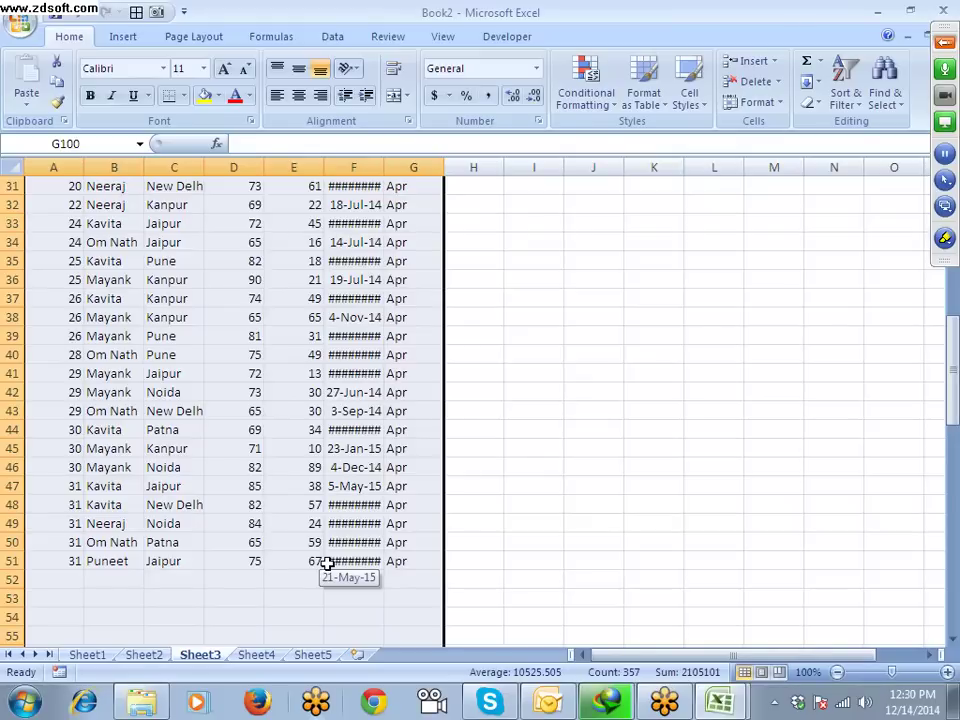
key("ctrl+End")
key("ctrl+Up")
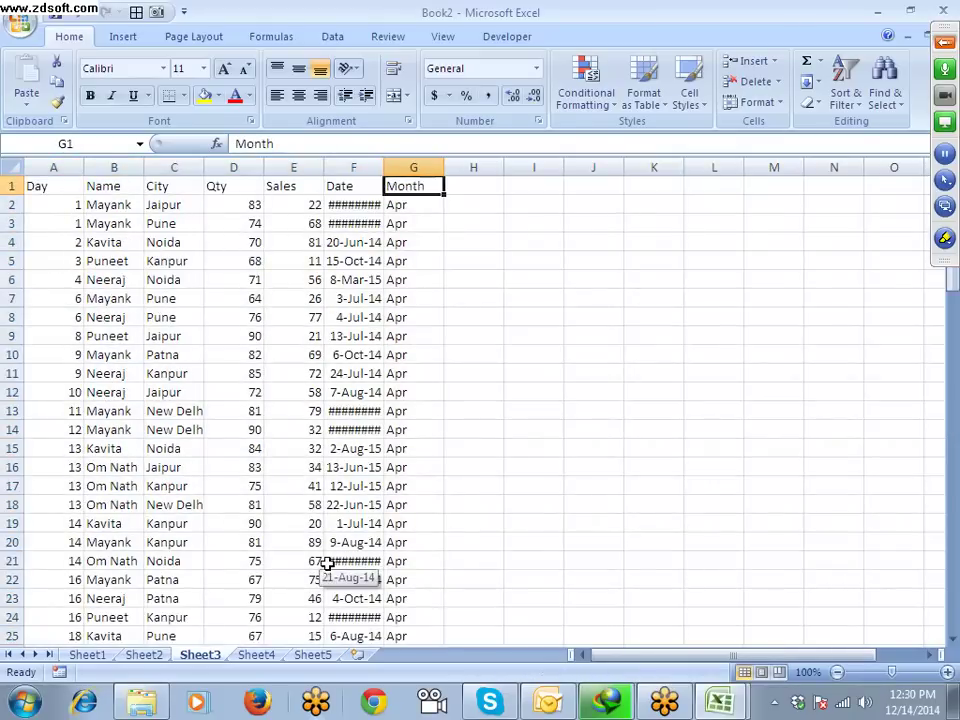
key("ctrl+Left")
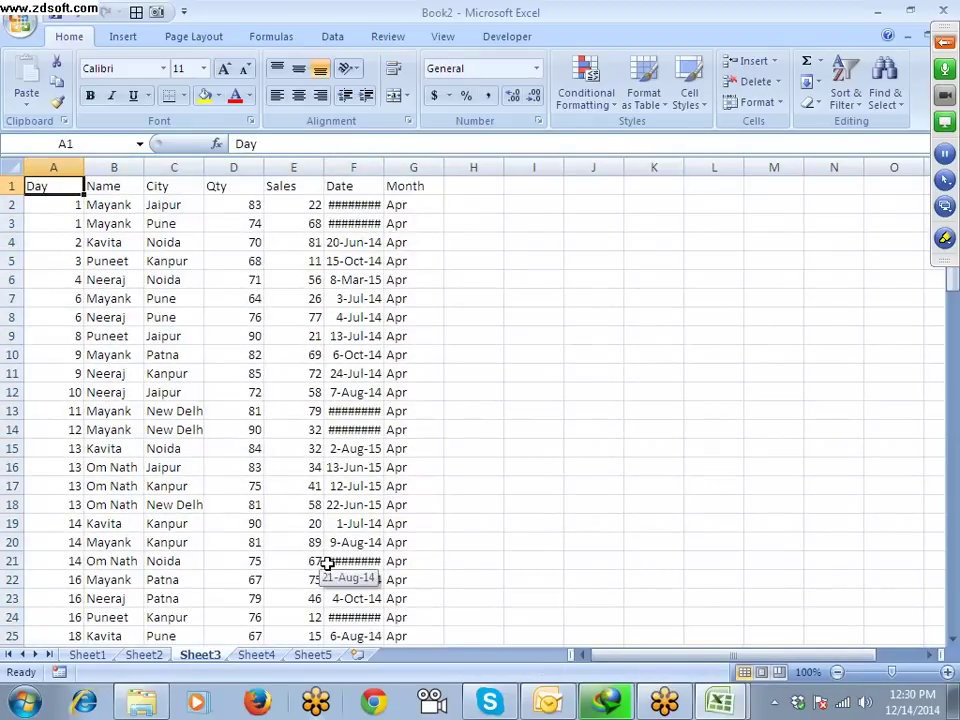
double_click(384, 167)
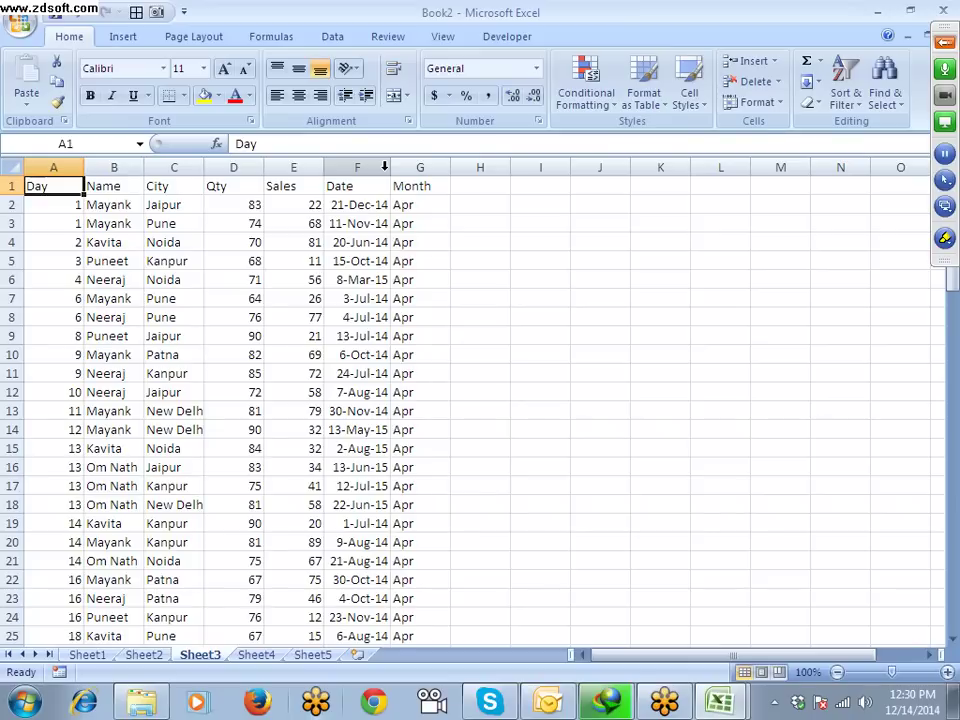
Step: Select the Name column's data from B1 down to the last record to examine its extent
key("Down")
key("Down")
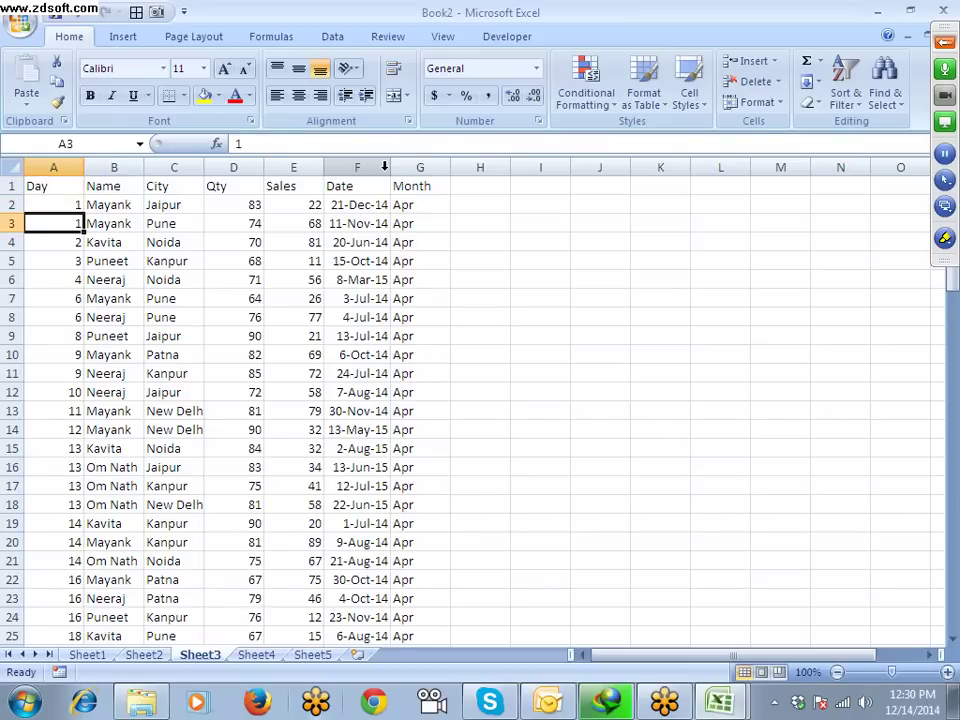
key("Down")
key("Up")
key("Right")
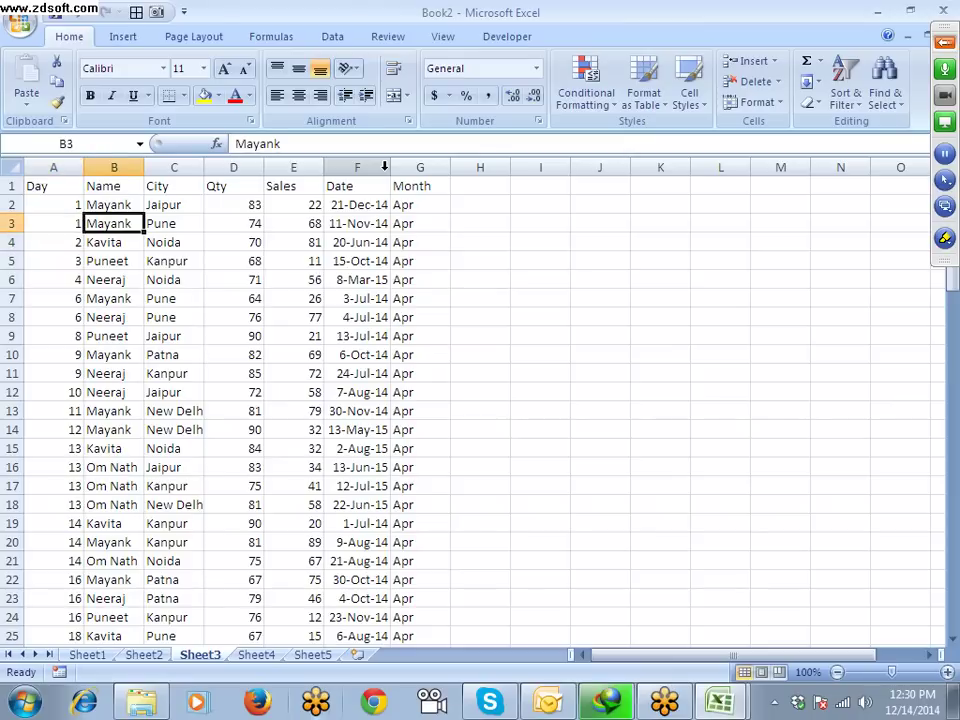
key("Up")
key("Up")
key("ctrl+shift+Down")
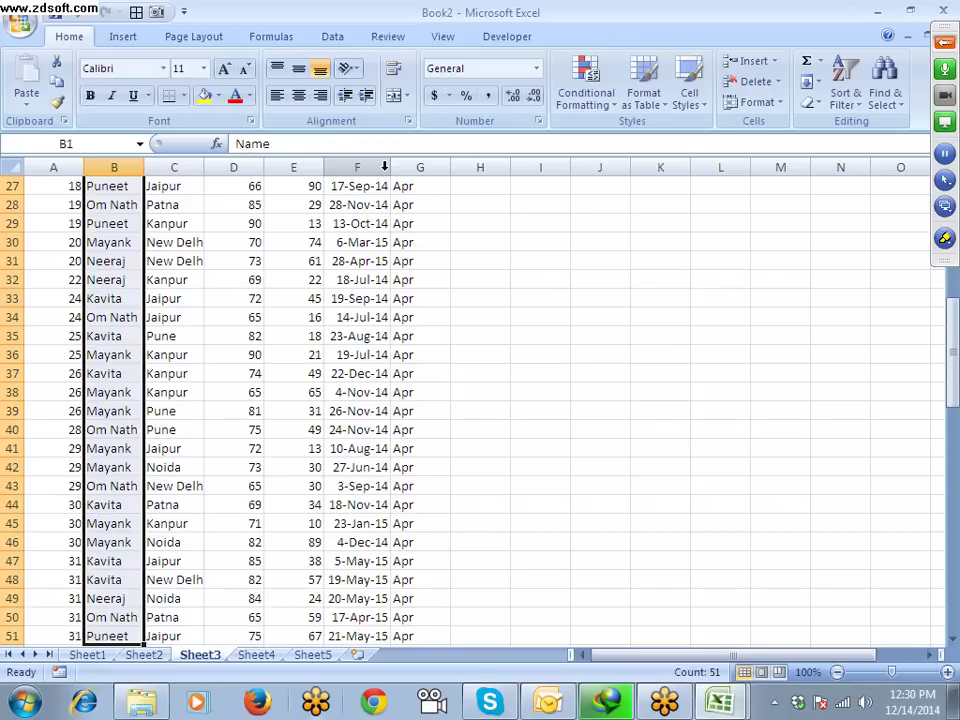
Step: Try inserting an entire blank row at row 3, and remove it again
key("ctrl+shift+Up")
key("Down")
key("Down")
key("shift+space")
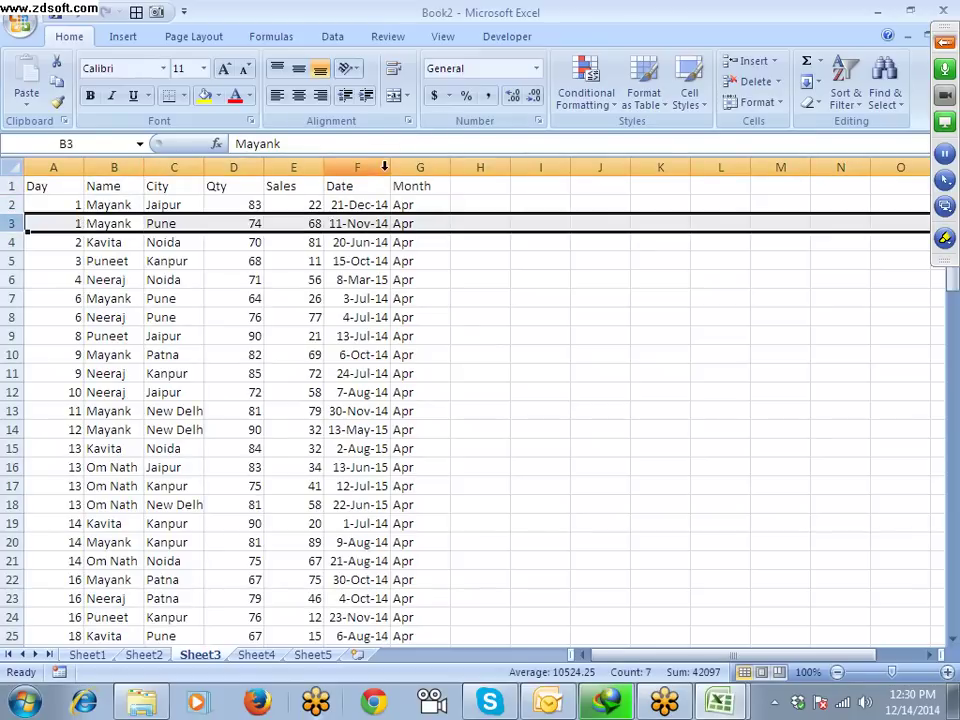
key("ctrl+shift+plus")
key("ctrl+minus")
key("Down")
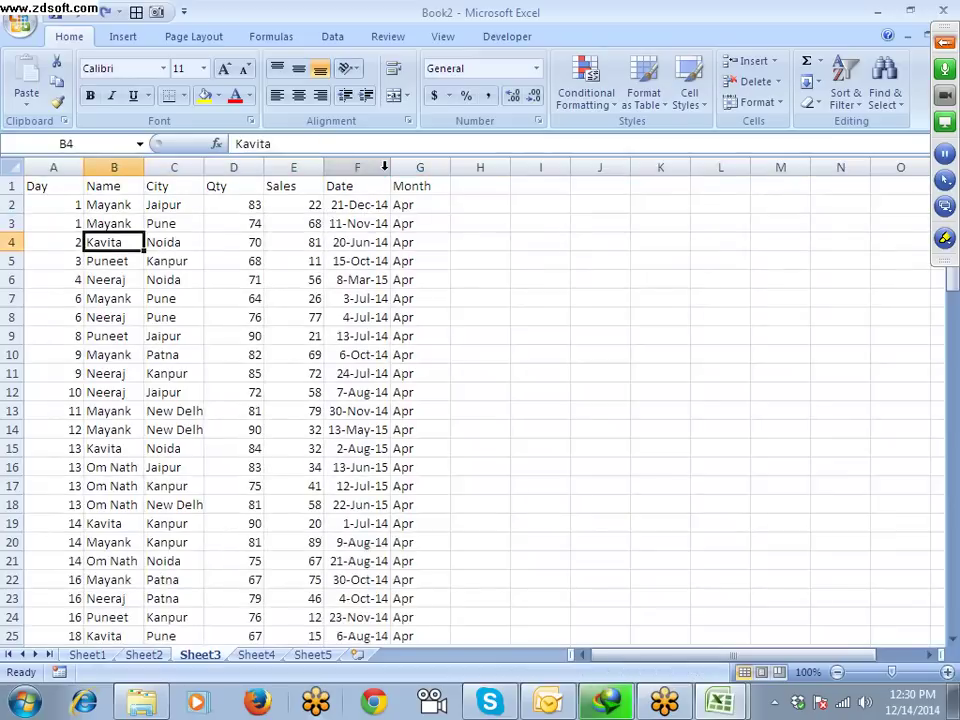
Step: Try inserting a single blank cell at B3 with cells shifted down, and undo the insertion
key("Up")
key("ctrl+minus")
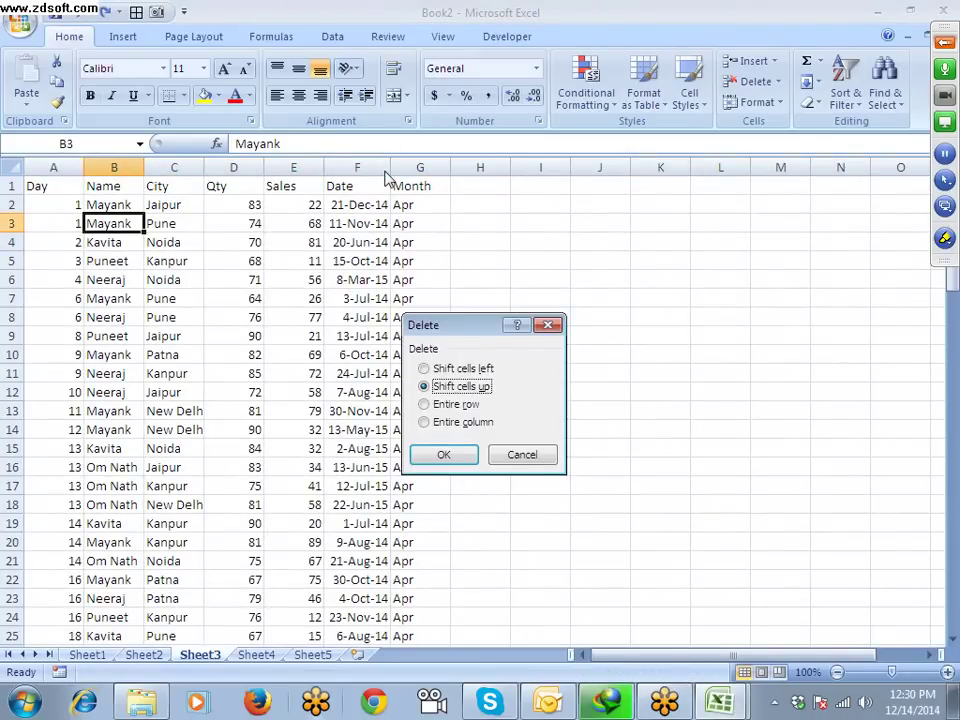
key("Escape")
key("ctrl+shift+plus")
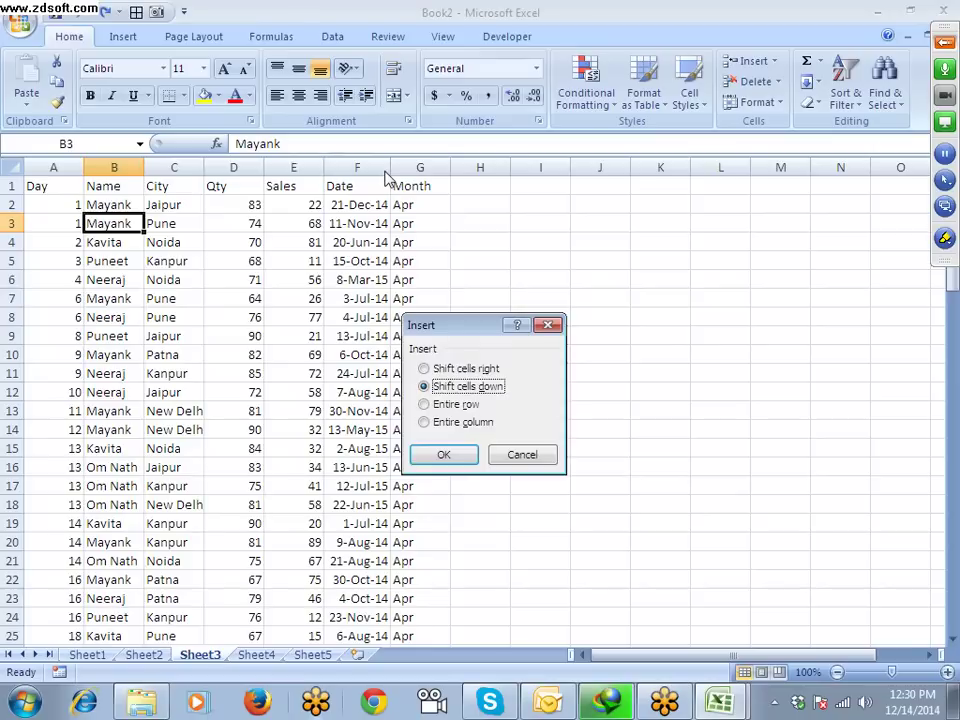
key("Return")
key("Down")
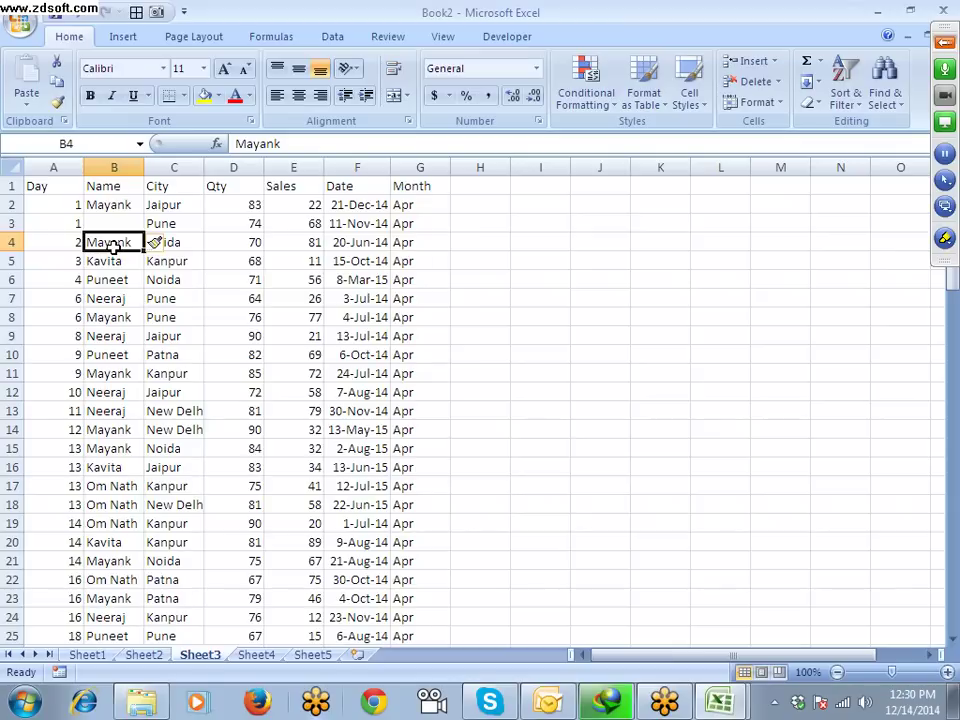
key("ctrl+z")
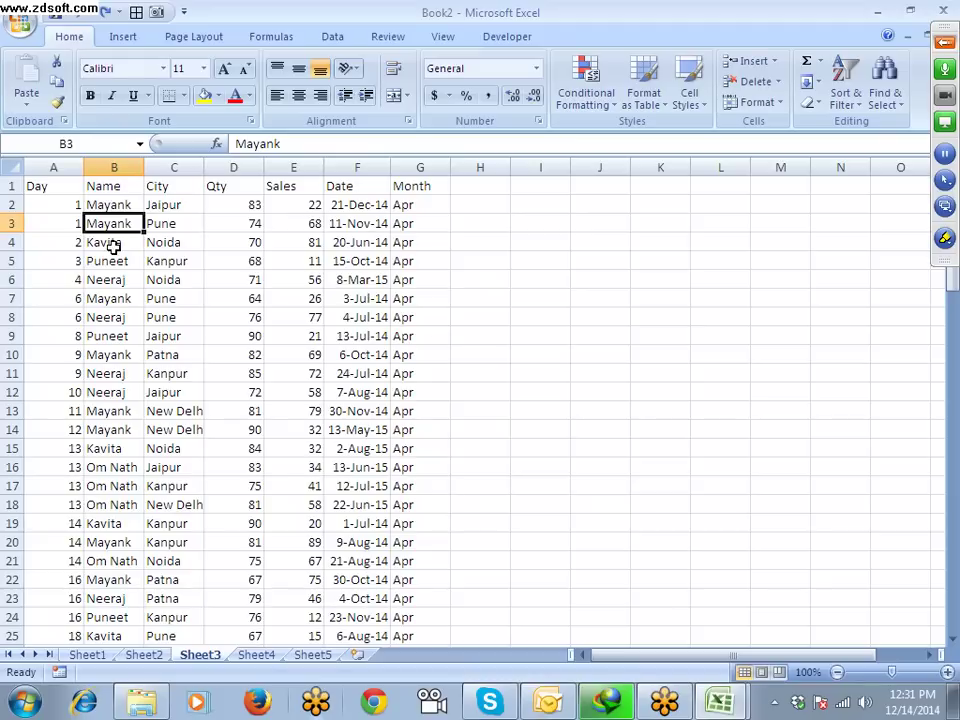
key("Up")
key("Up")
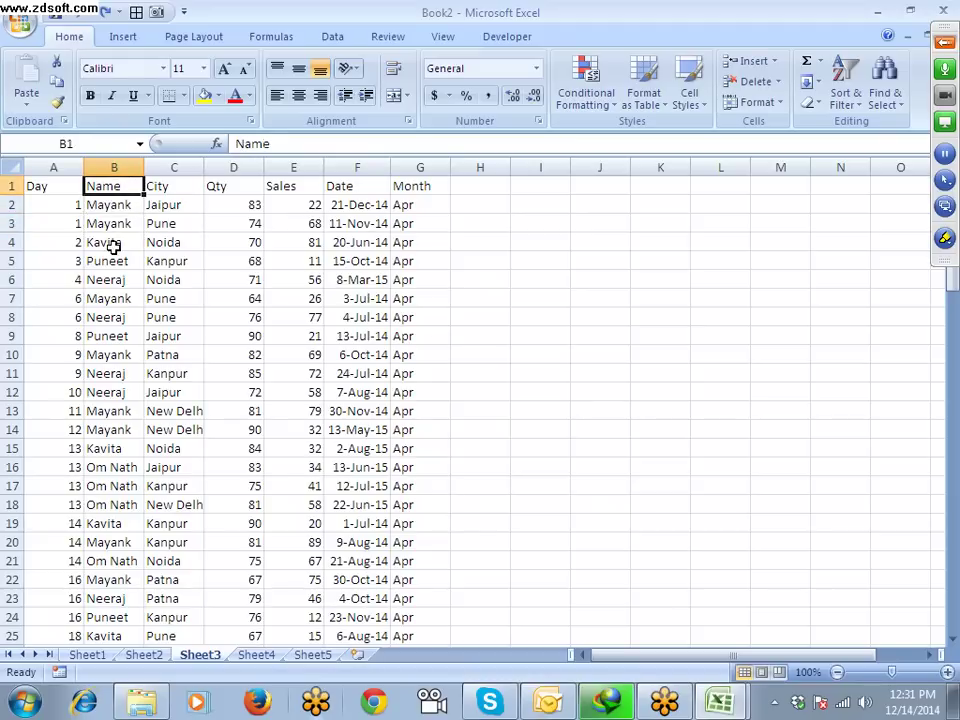
key("Down")
key("Down")
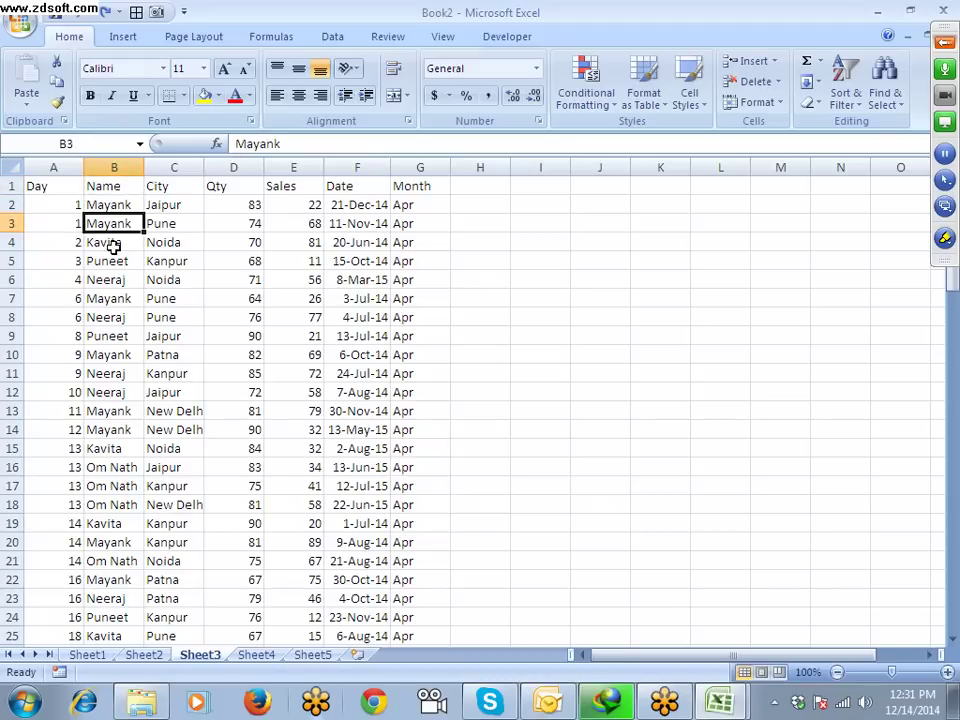
key("Up")
key("Down")
key("Down")
key("Down")
key("Up")
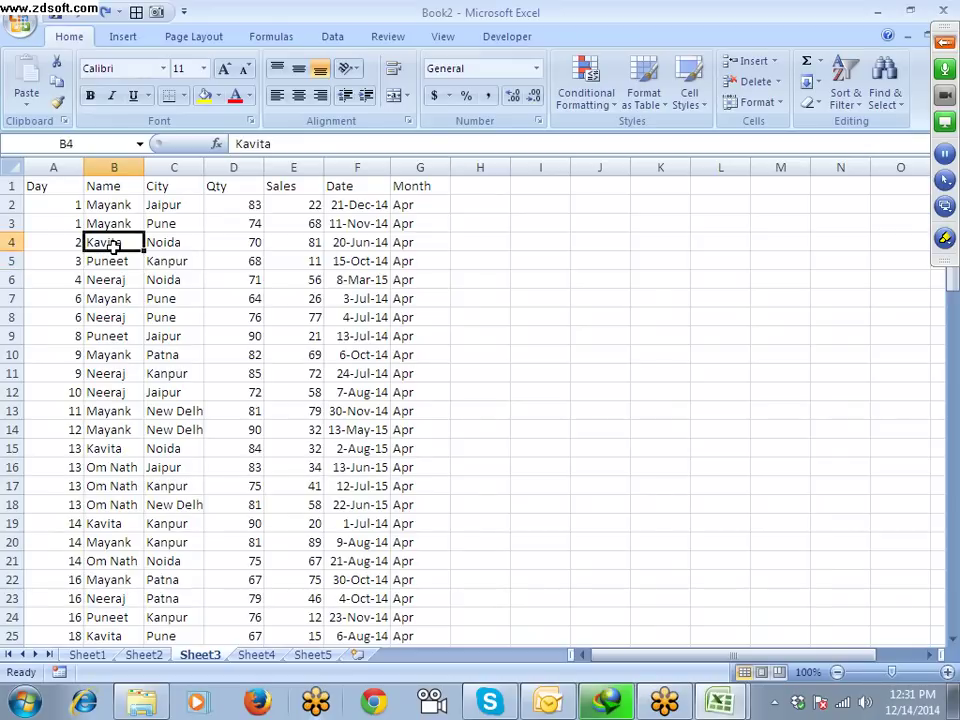
key("Up")
key("Up")
key("Left")
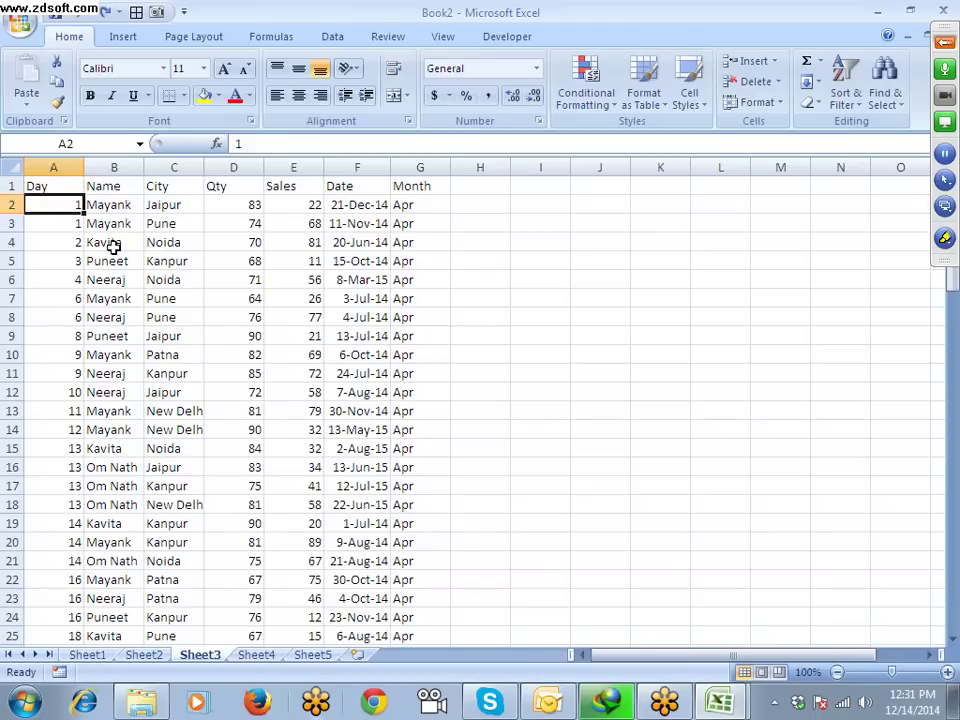
key("Up")
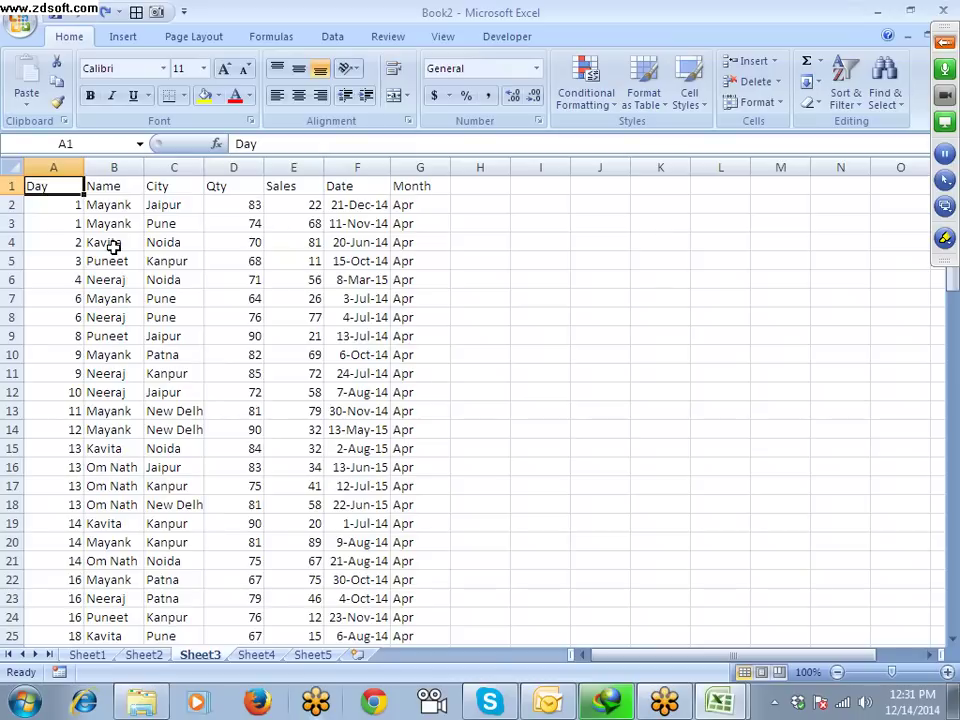
Step: Turn on filtering for the data and filter the City column to show only Noida
key("Right")
key("Right")
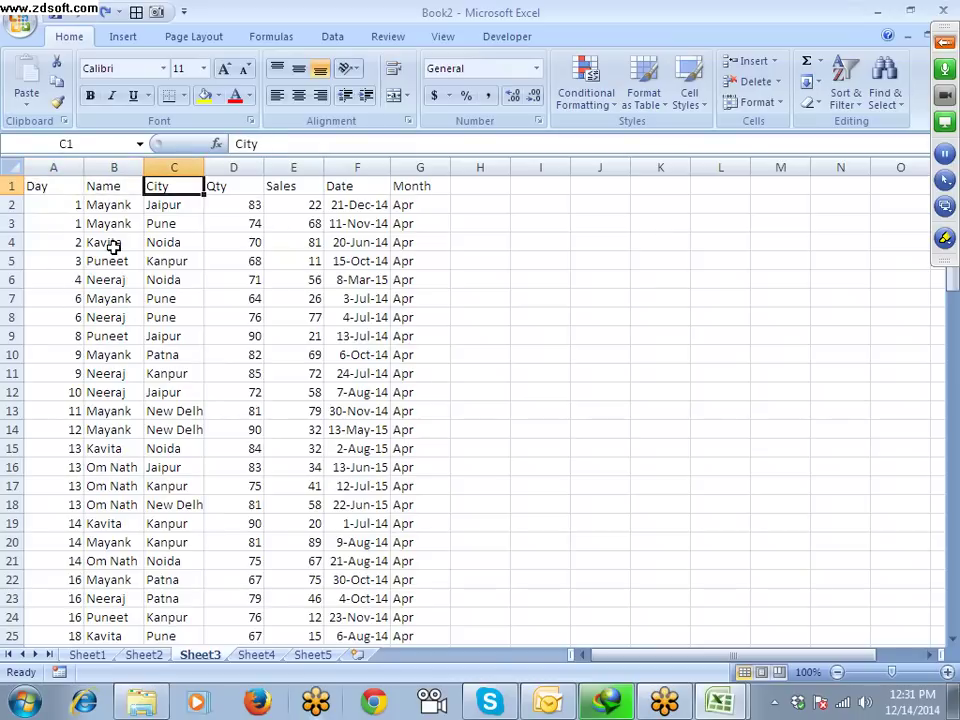
key("ctrl+Down")
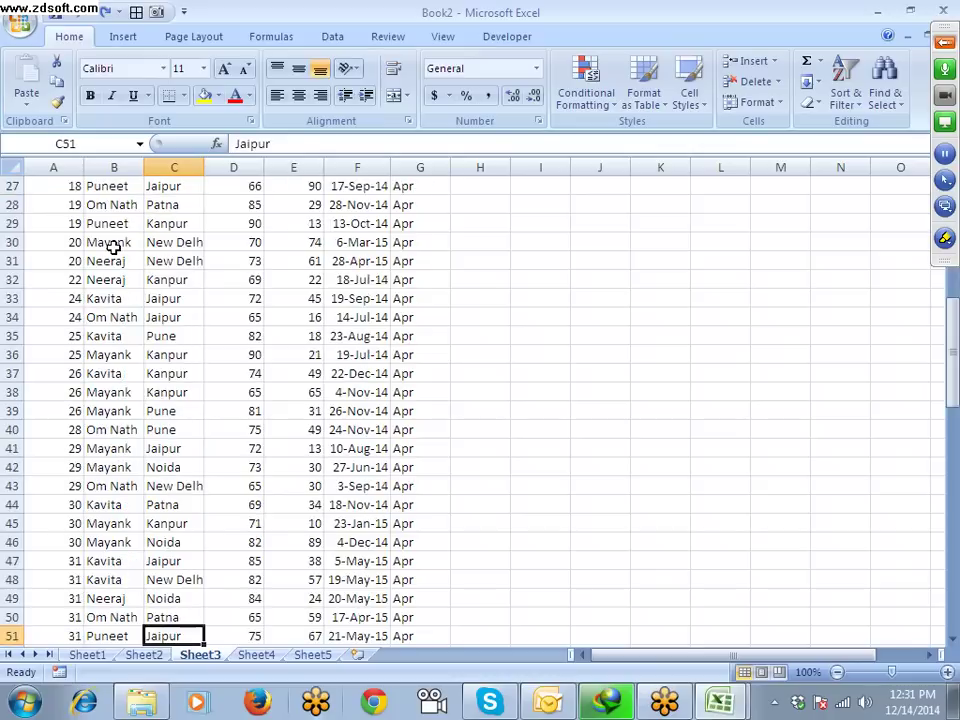
key("Down")
key("ctrl+Up")
key("ctrl+Up")
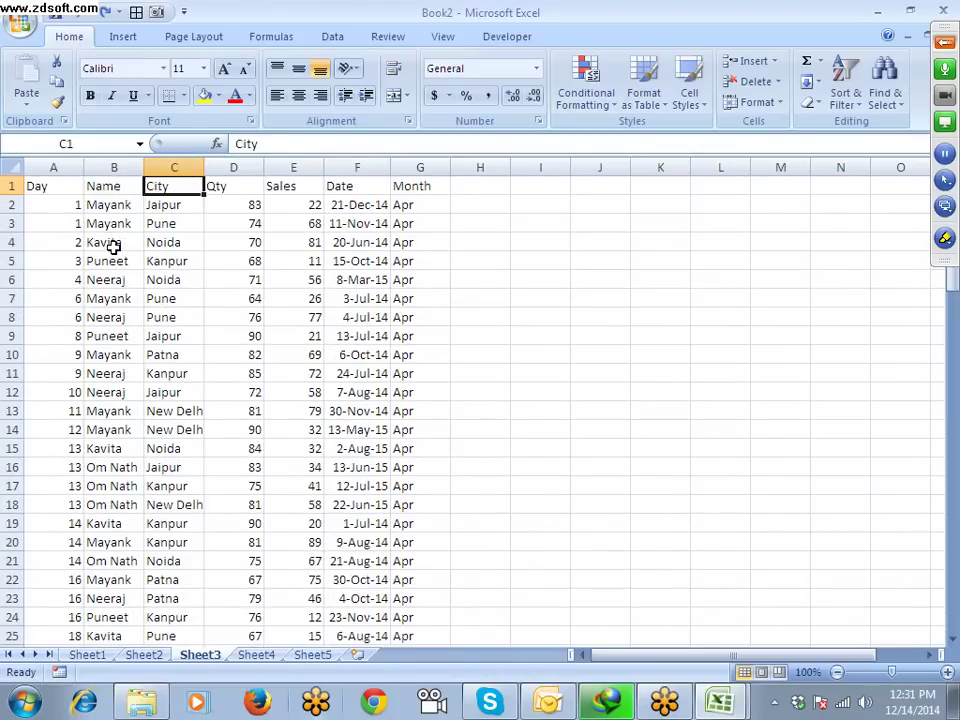
key("ctrl+shift+l")
left_click(194, 186)
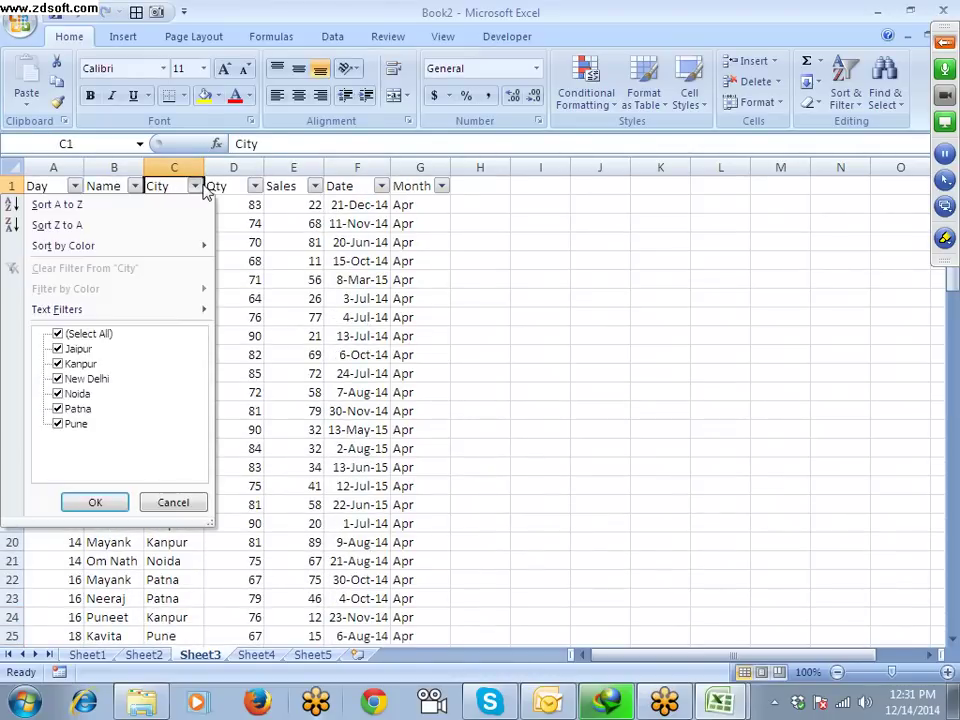
left_click(57, 333)
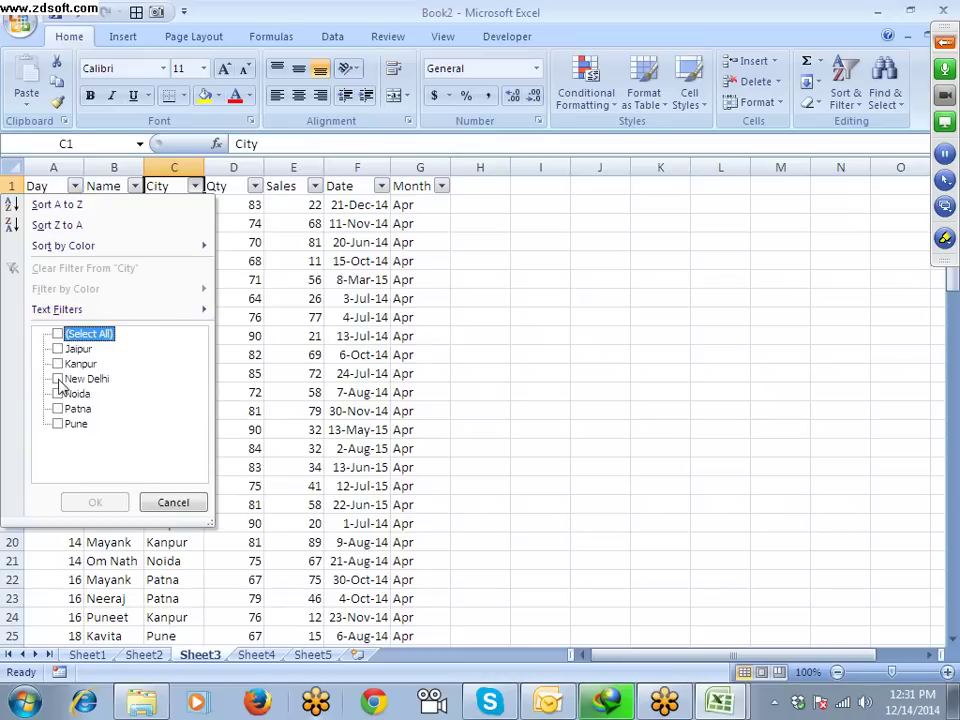
left_click(57, 394)
left_click(95, 502)
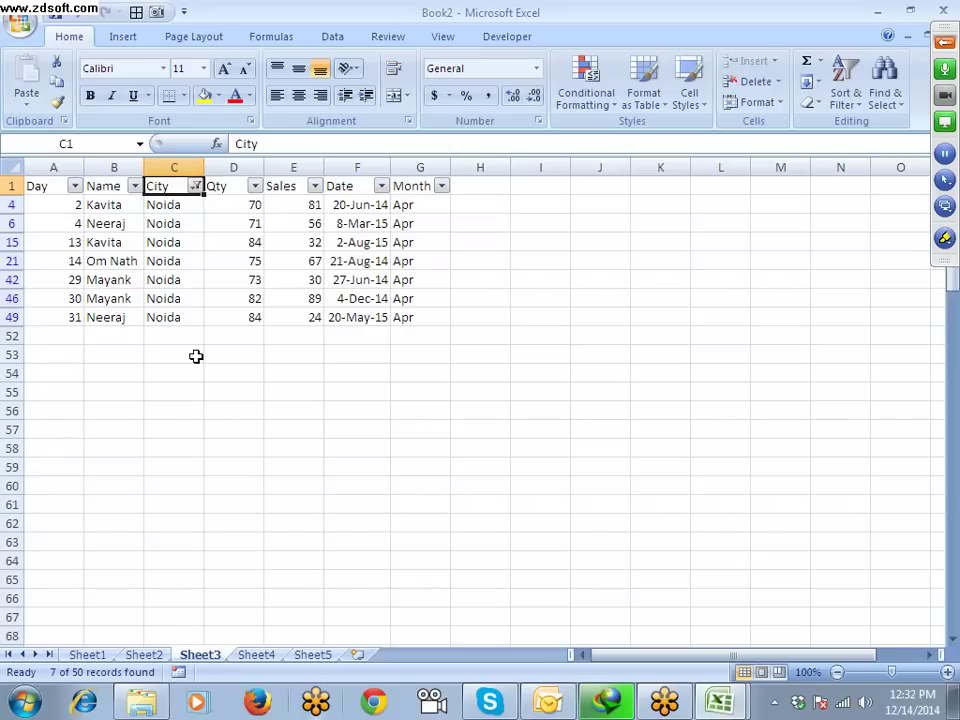
Step: Remove the filter from the data and return to cell A1
key("ctrl+shift+l")
key("ctrl+Left")
key("ctrl+Down")
key("ctrl+Up")
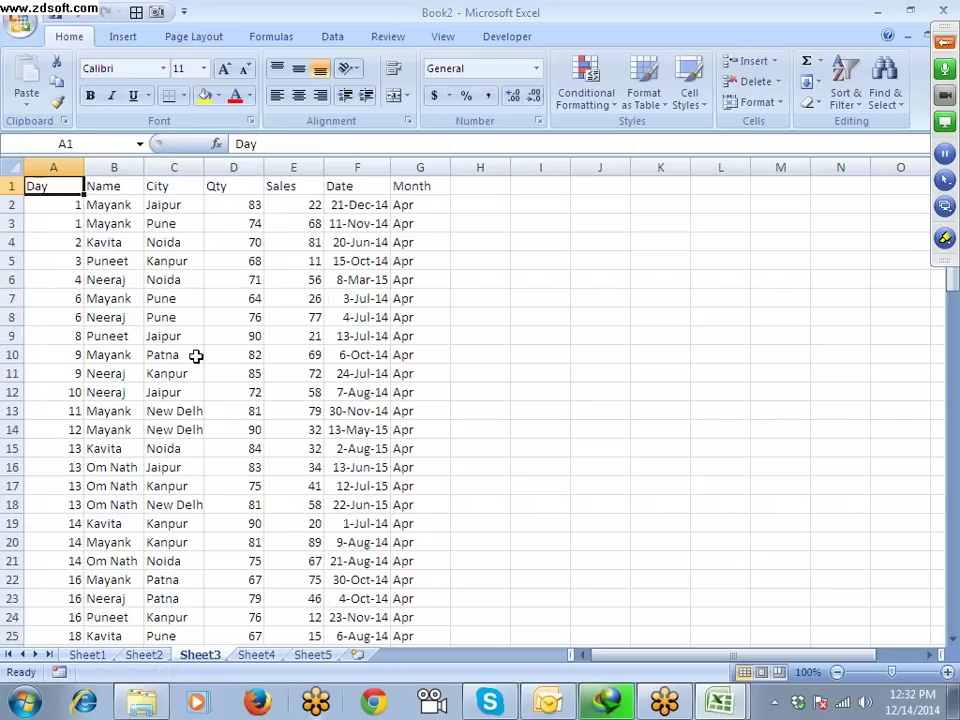
key("Down")
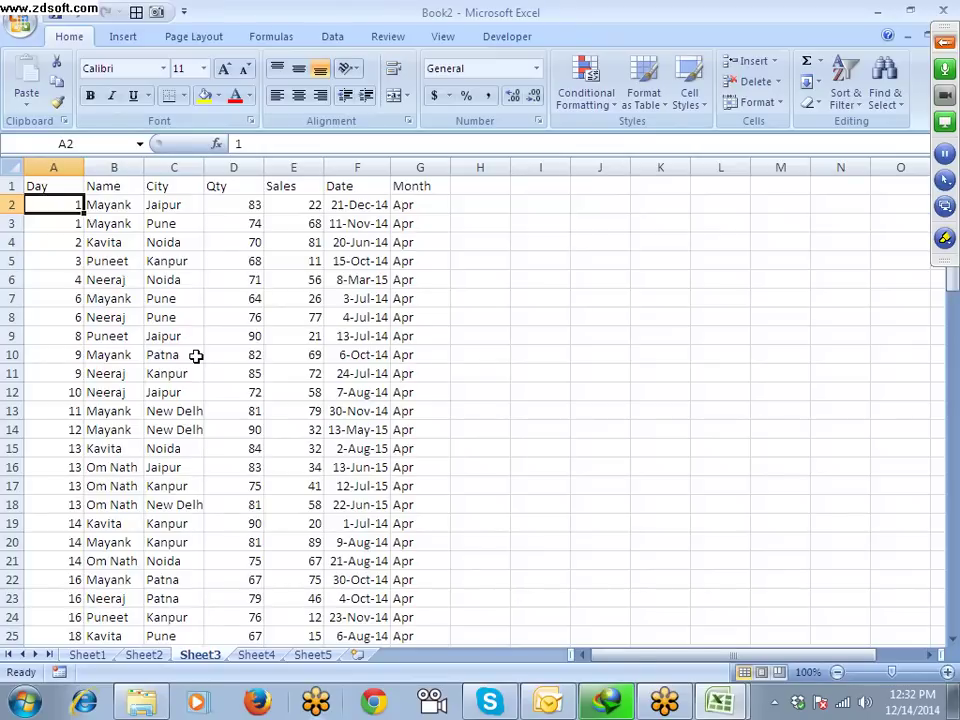
key("ctrl+a")
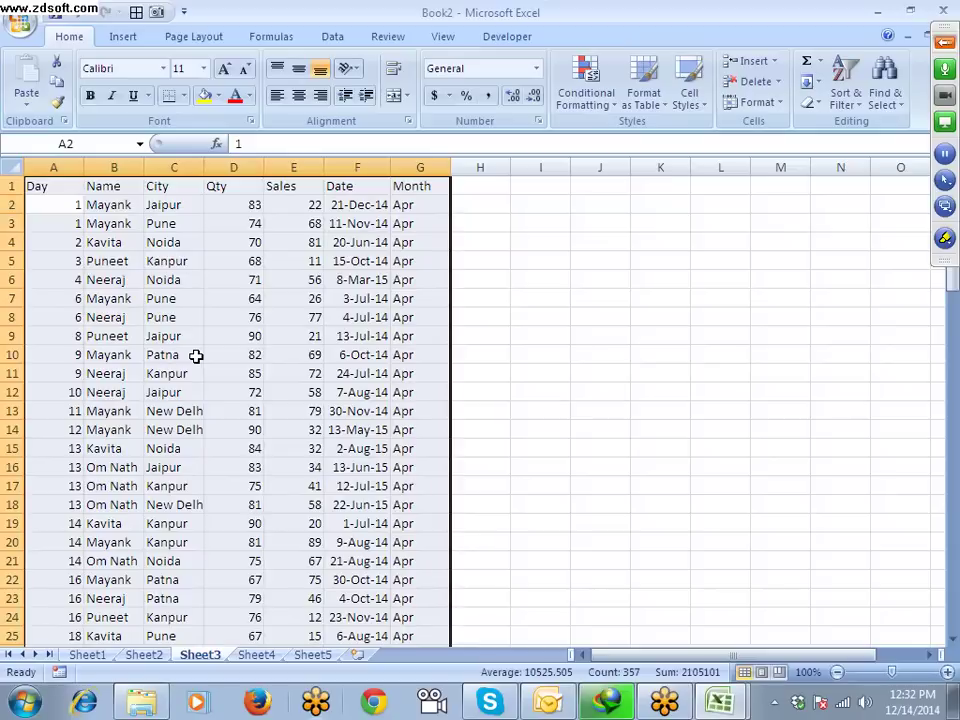
key("ctrl+Home")
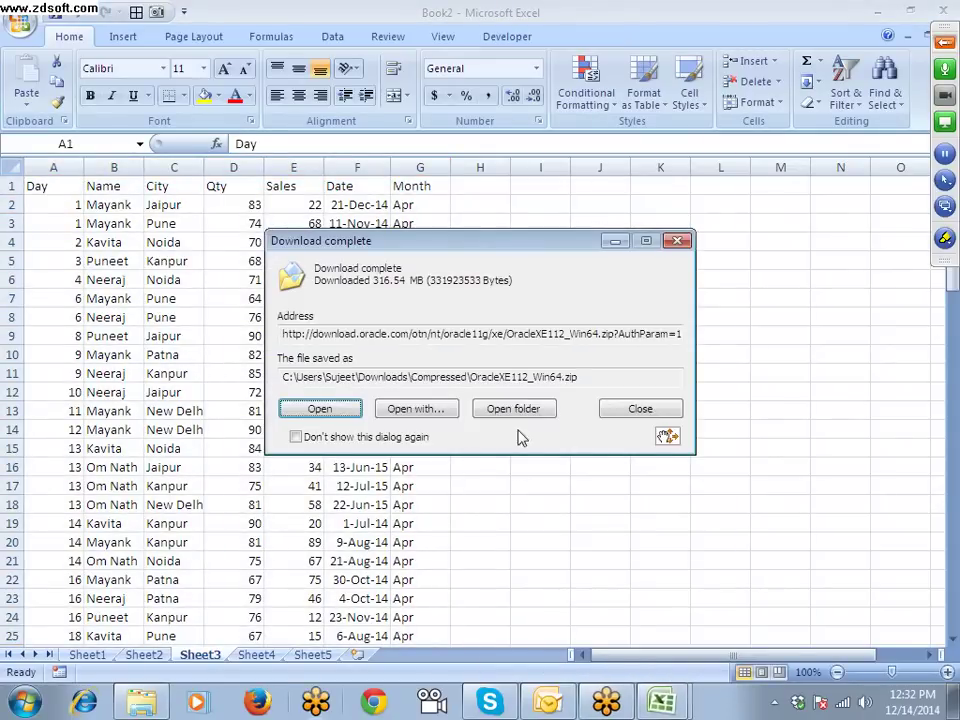
Step: Dismiss the download notice and turn on filtering for the Sheet3 data
left_click(639, 411)
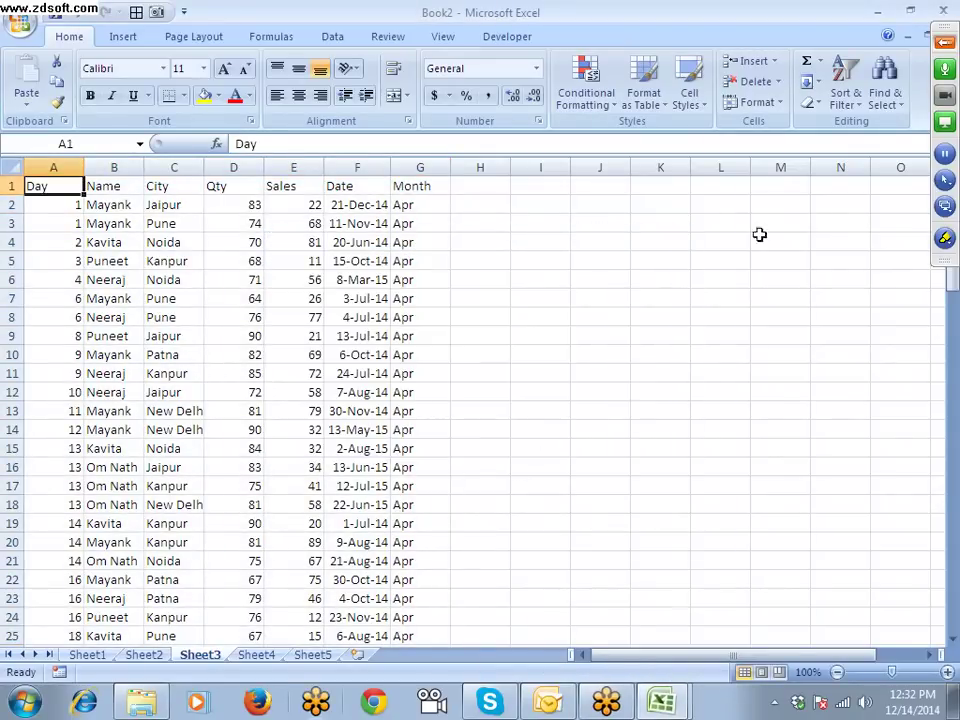
left_click(843, 98)
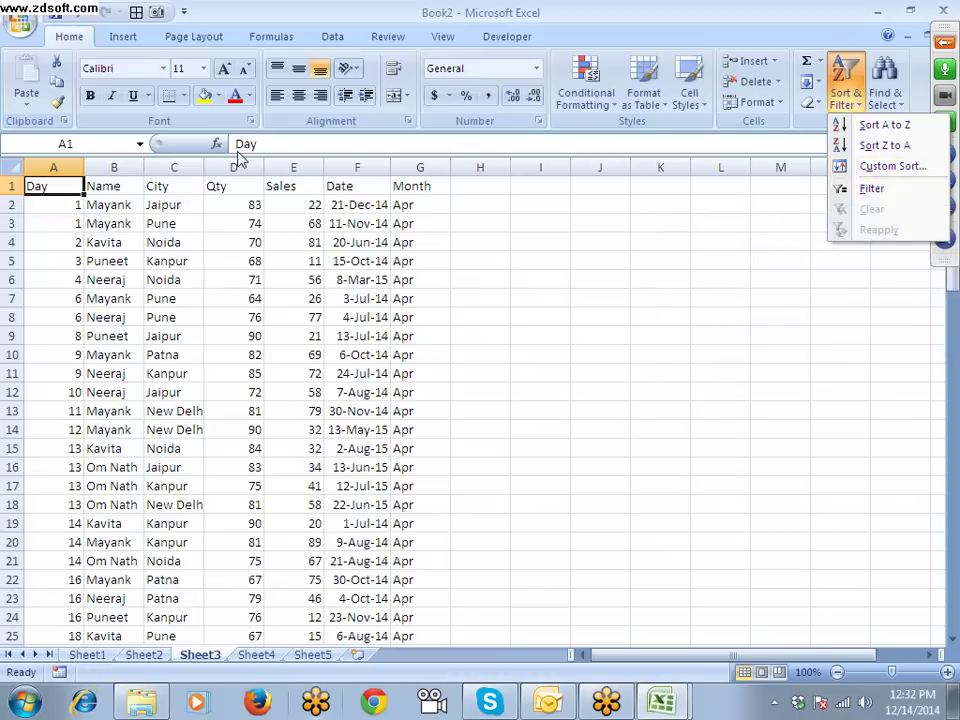
left_click(345, 38)
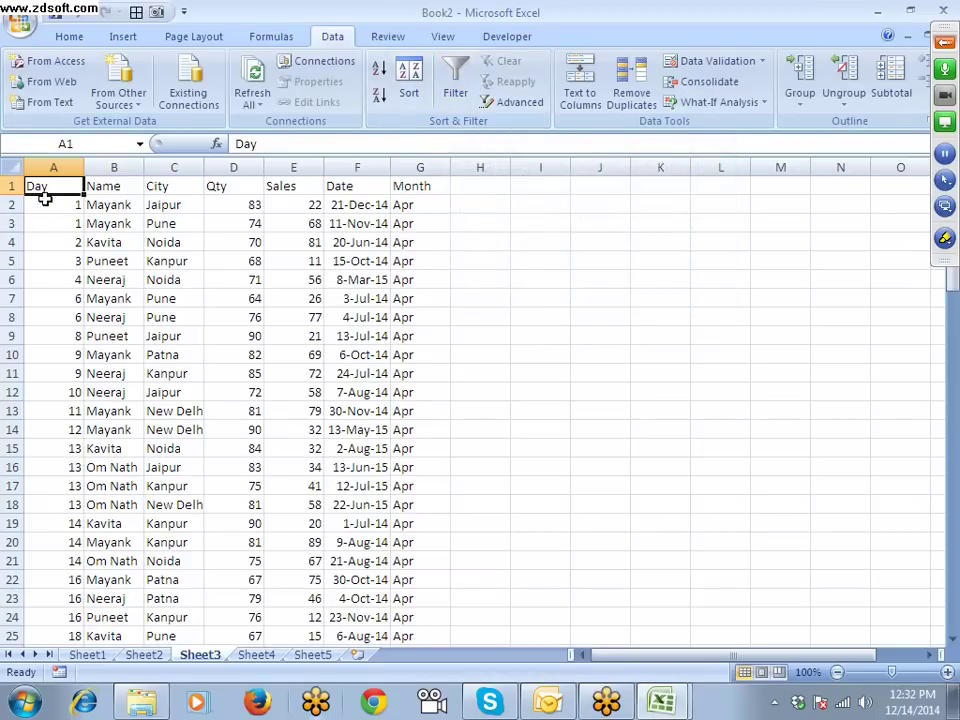
key("ctrl+shift+l")
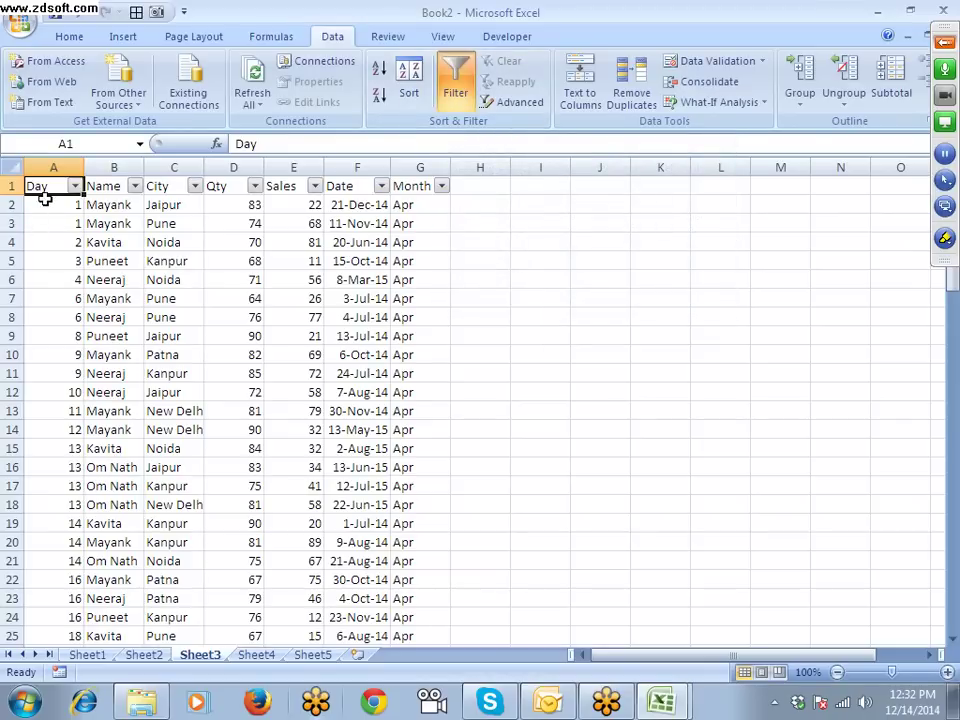
left_click(172, 280)
left_click(118, 198)
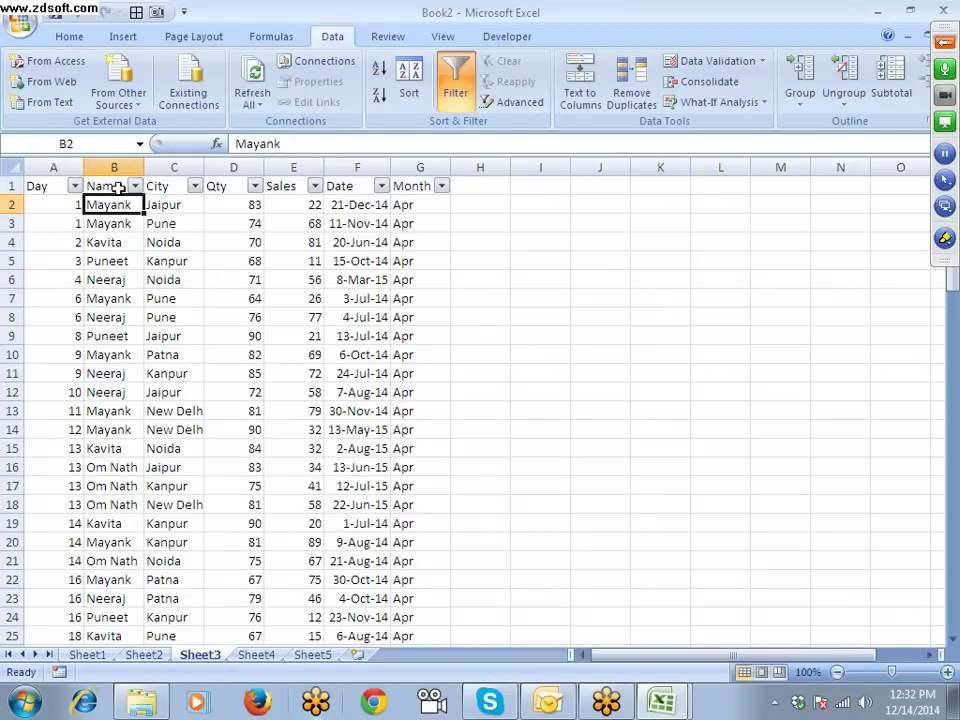
left_click(116, 168)
left_click(118, 216)
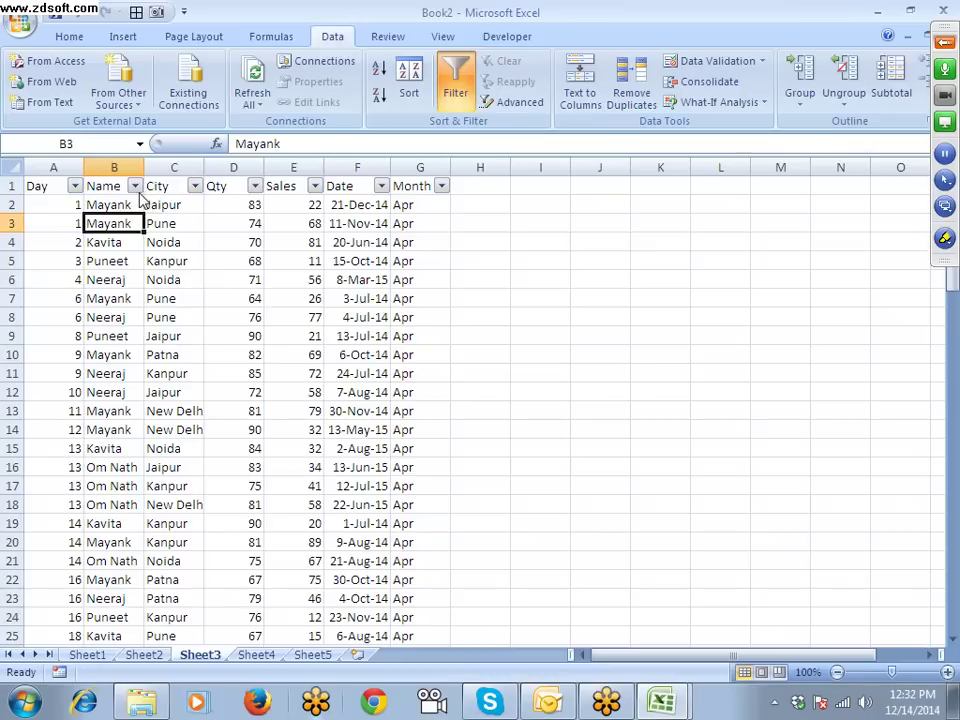
Step: Examine the text filter options of the Name column and the number filter options of the Qty column
left_click(136, 188)
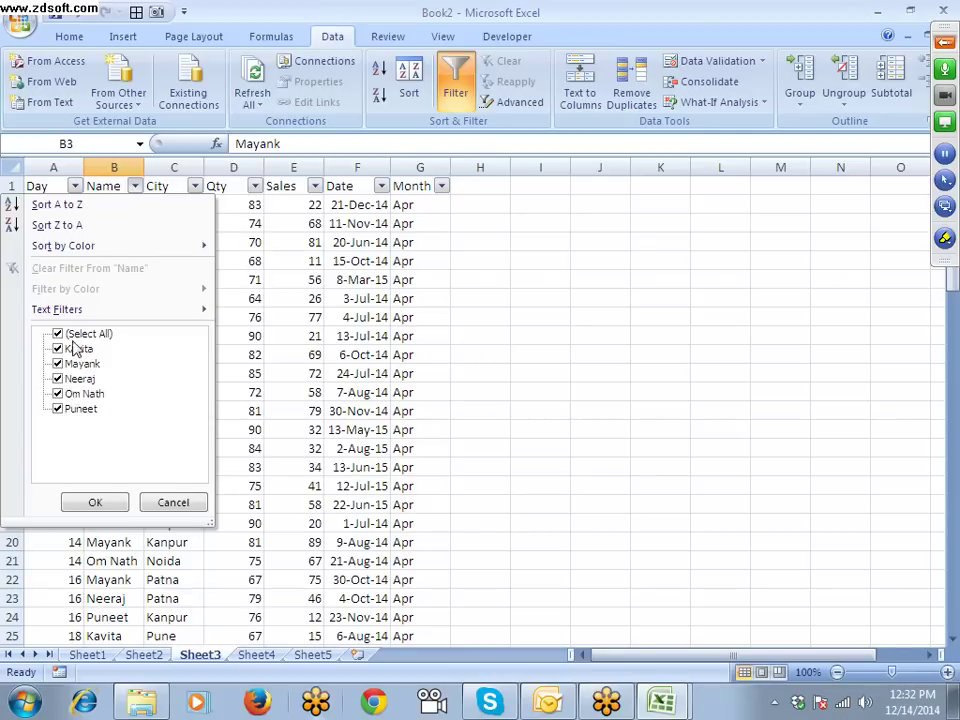
mouse_move(15, 318)
mouse_move(205, 311)
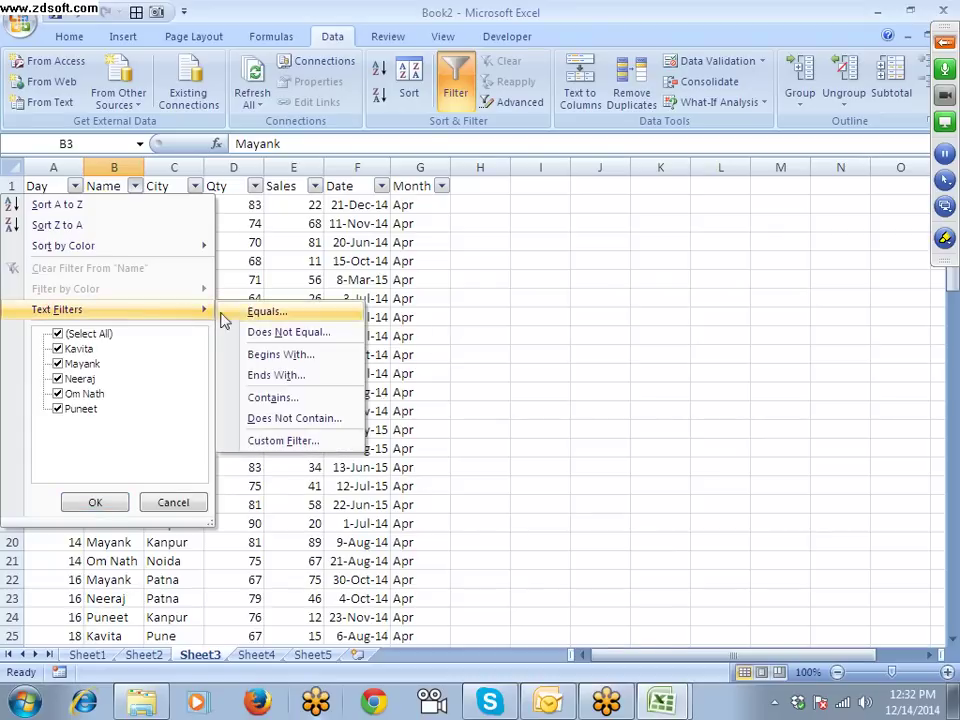
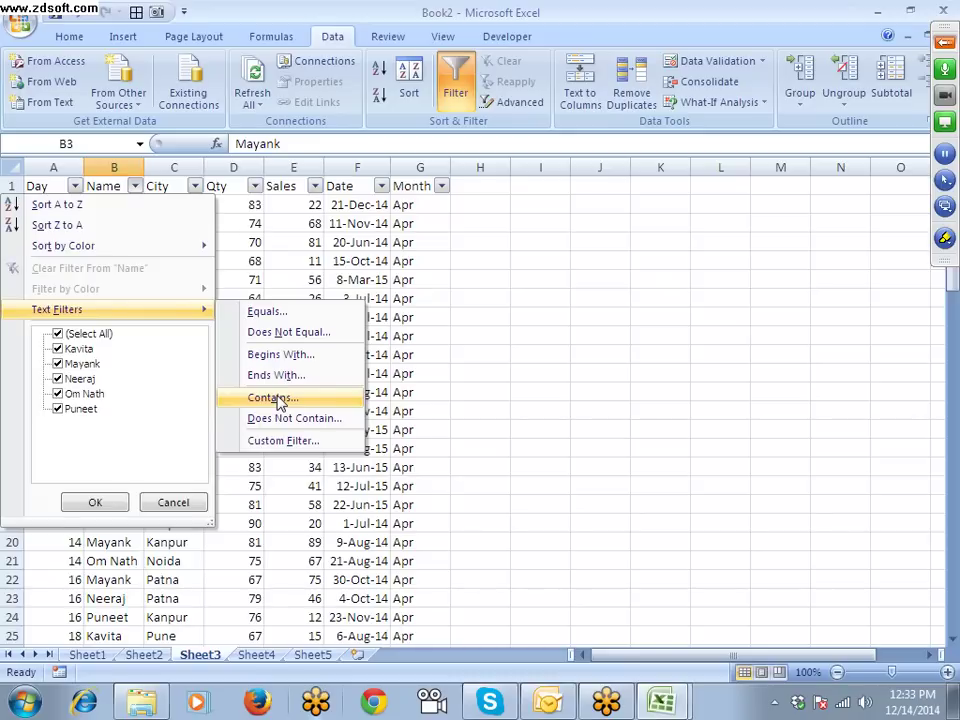
left_click(291, 284)
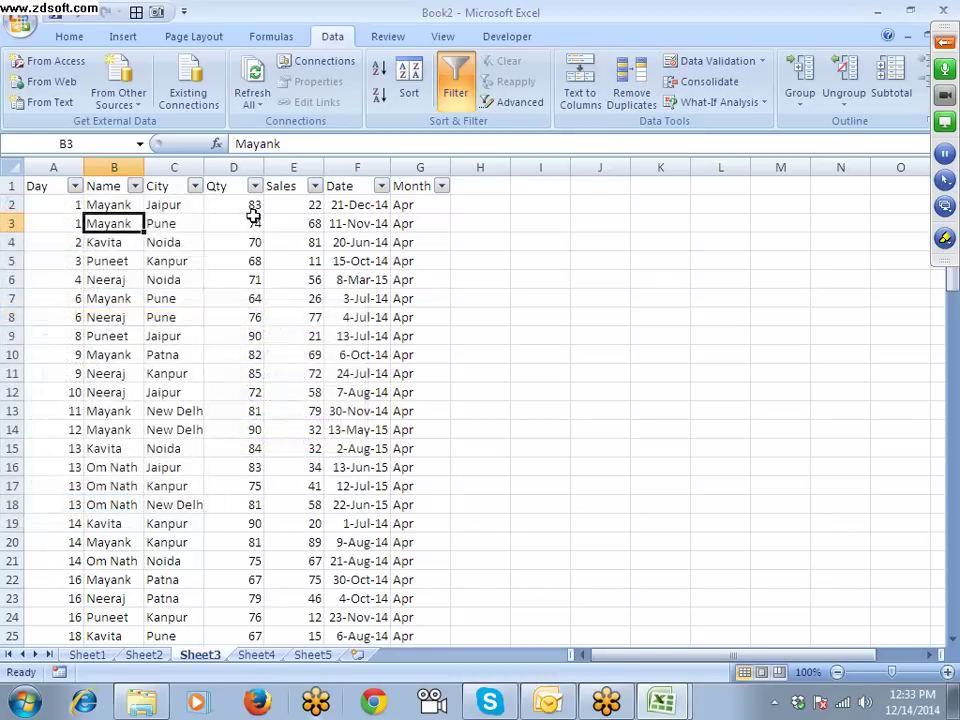
left_click(248, 189)
left_click(255, 190)
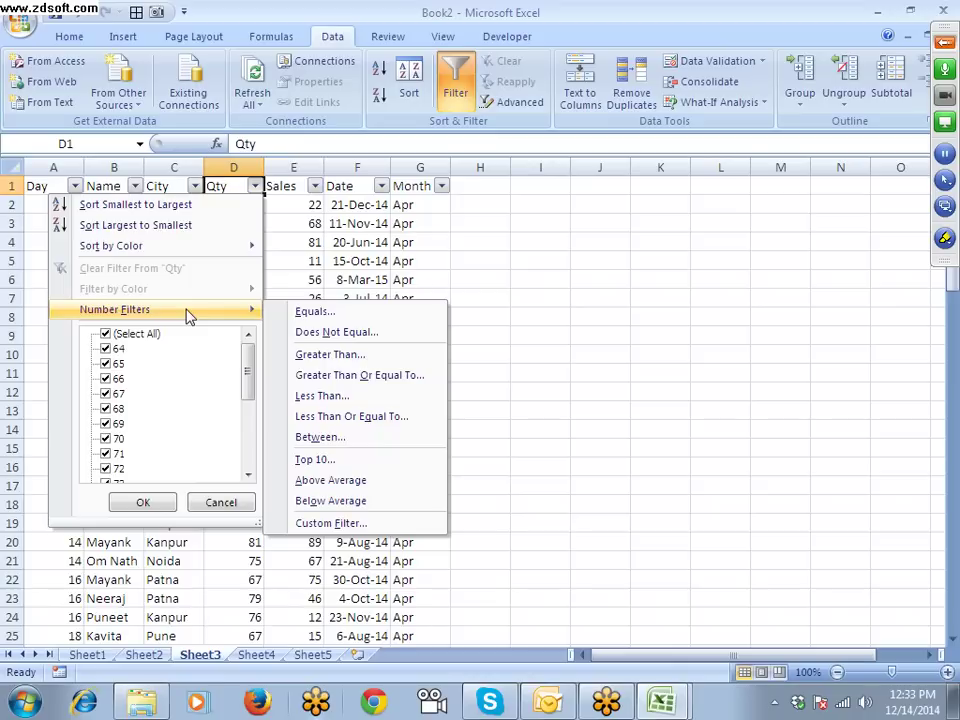
left_click(370, 187)
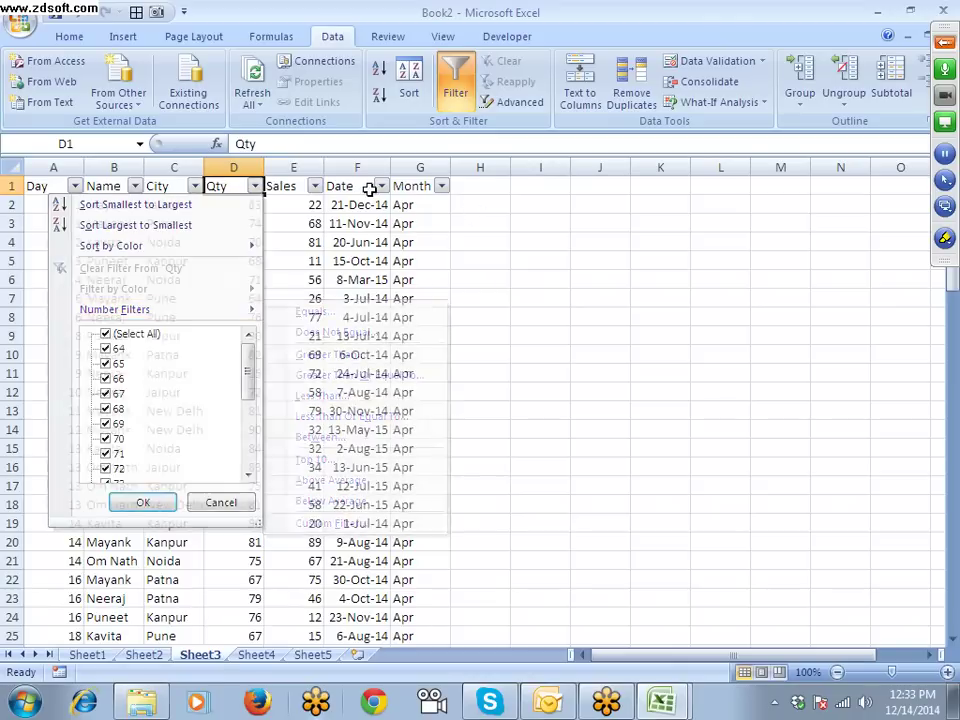
Step: Examine the year, month and day groups and the date filter options of the Date column
left_click(381, 186)
left_click(217, 349)
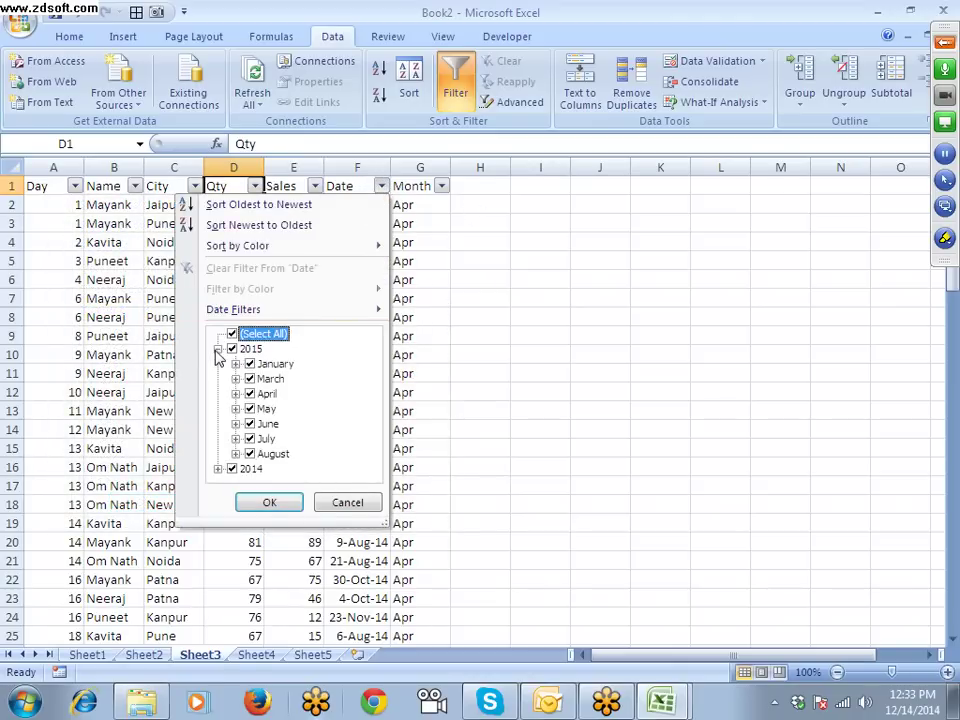
left_click(217, 349)
left_click(217, 364)
left_click(217, 364)
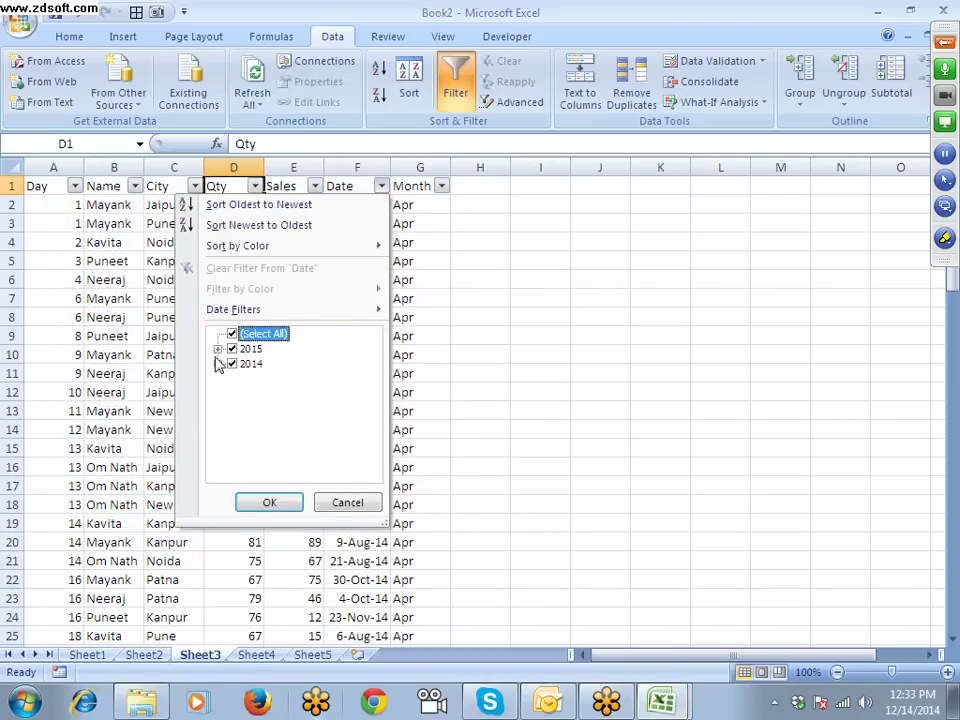
left_click(217, 349)
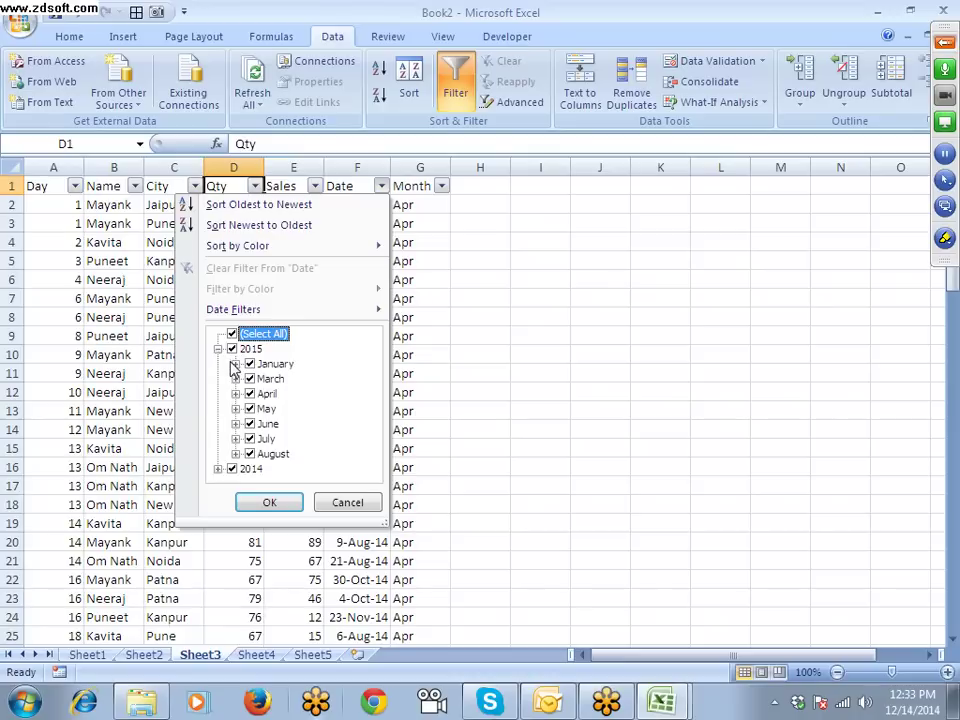
left_click(235, 364)
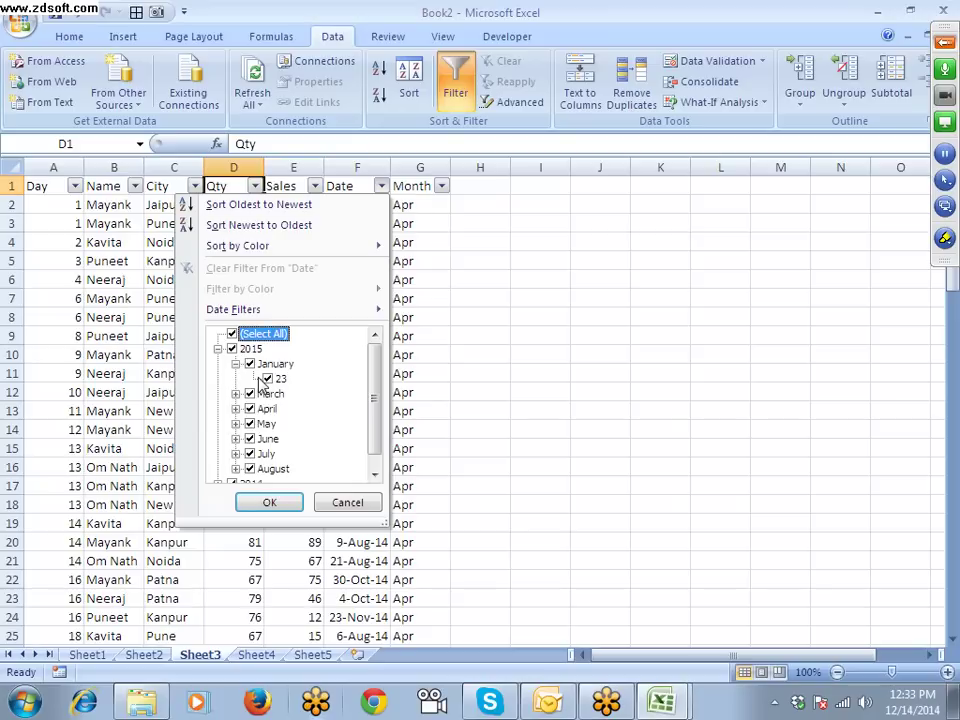
left_click(218, 348)
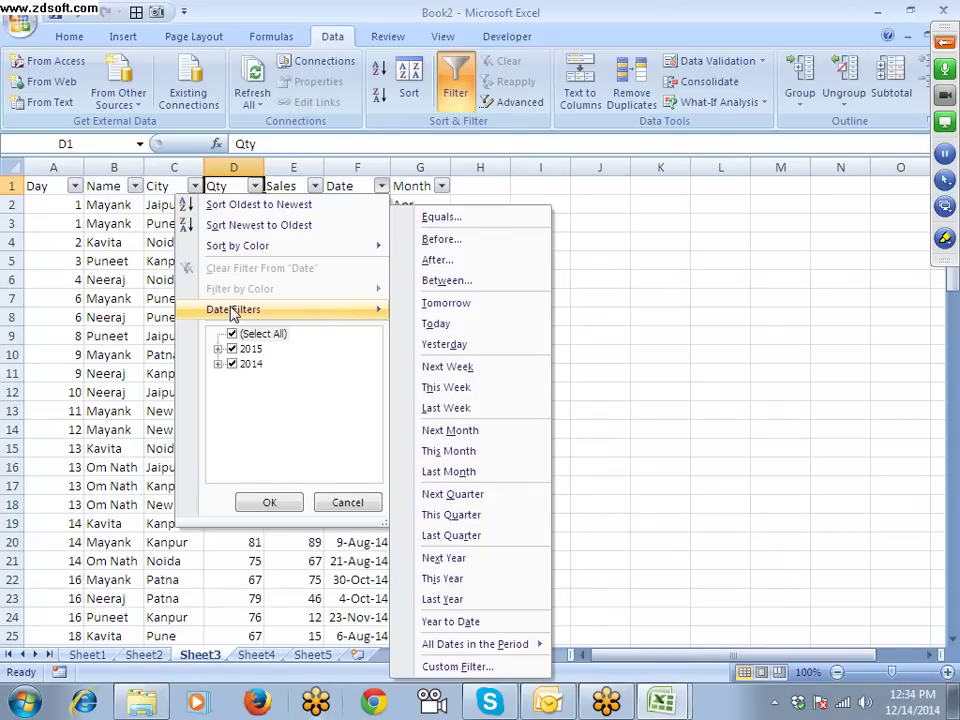
key("Escape")
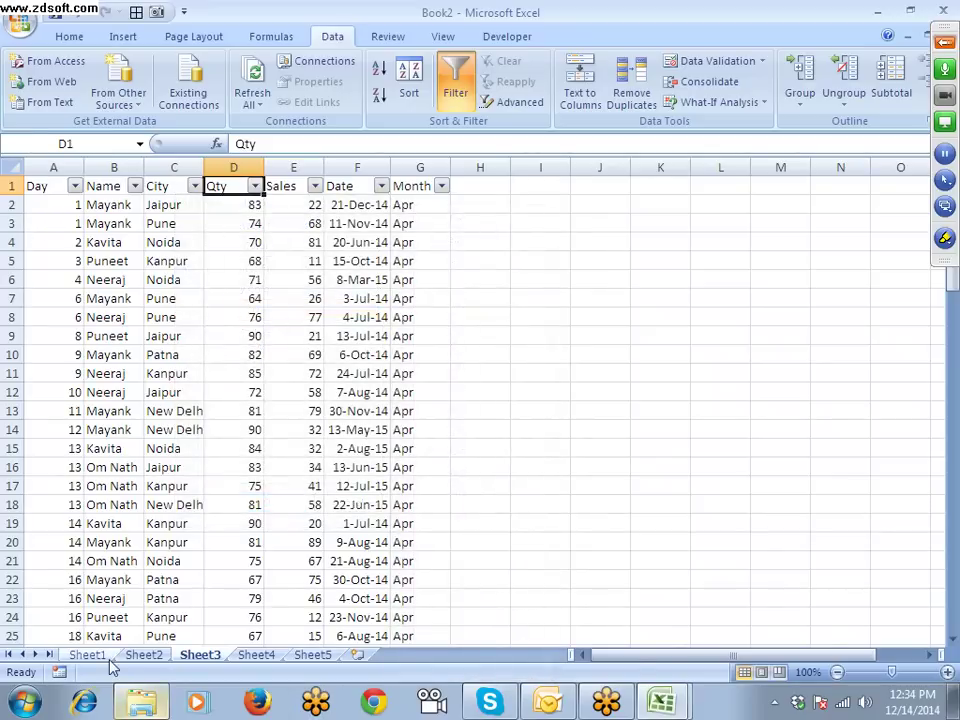
Step: Sort the Sheet1 data by the Day column in ascending order
left_click(87, 655)
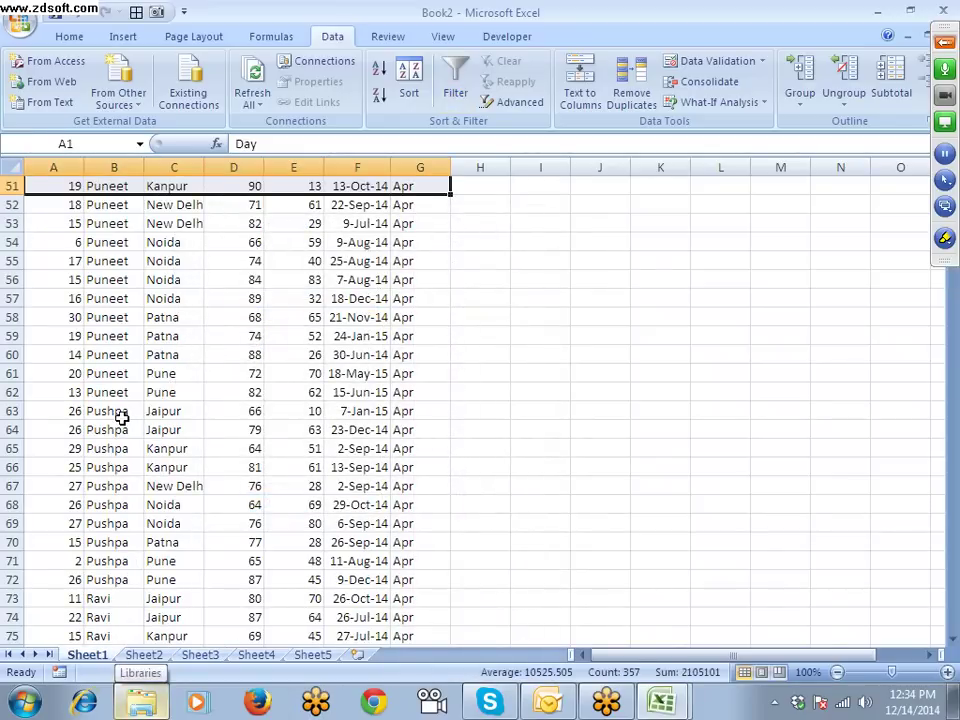
key("ctrl+Home")
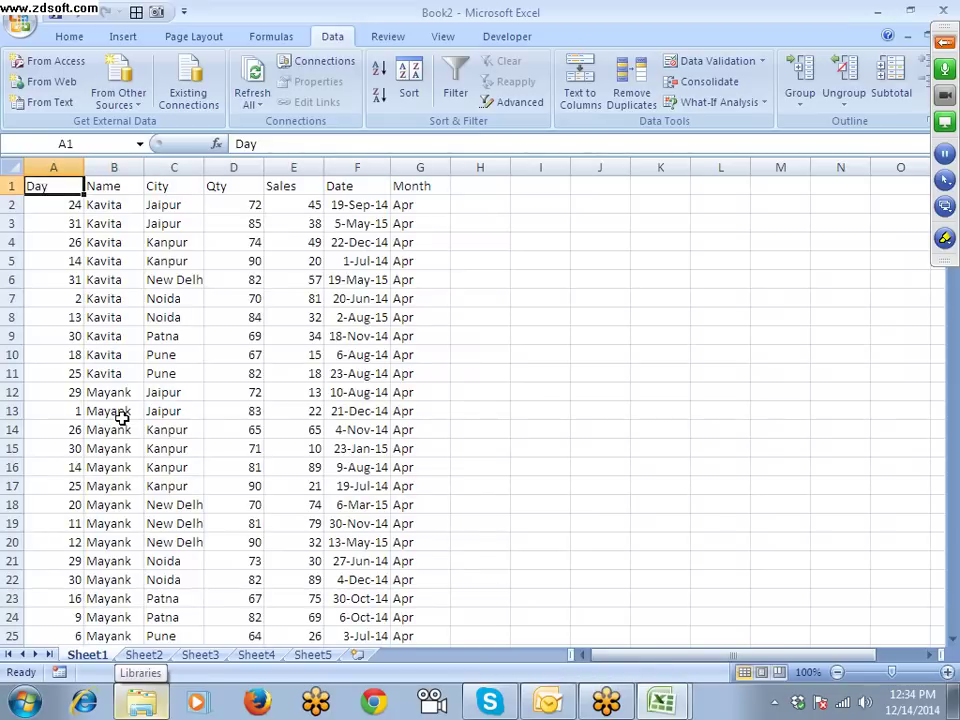
key("Right")
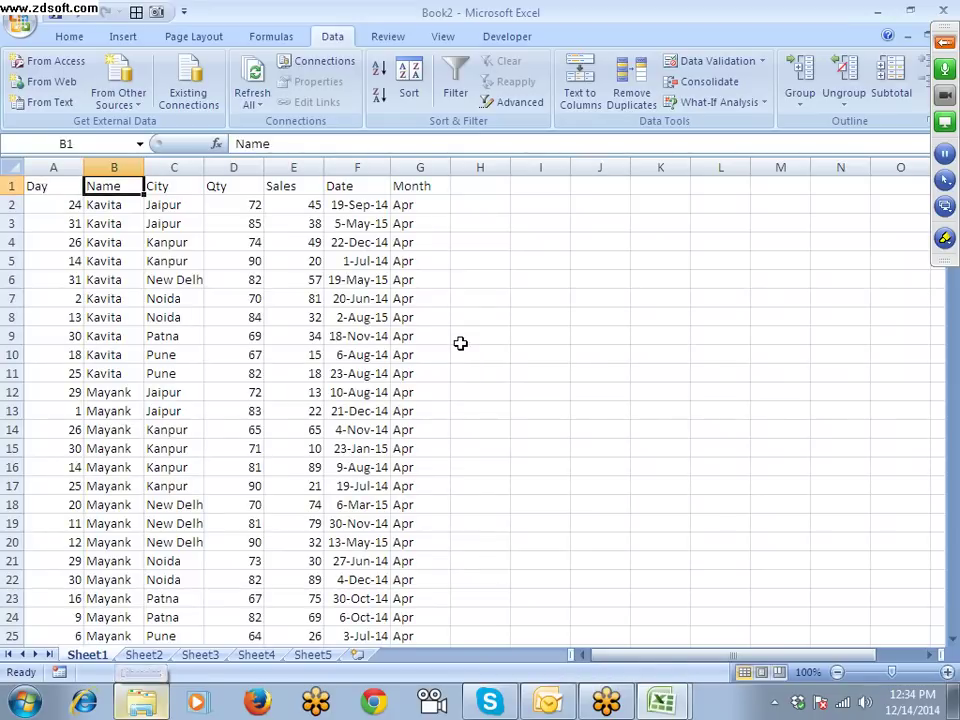
left_click(45, 190)
left_click(840, 110)
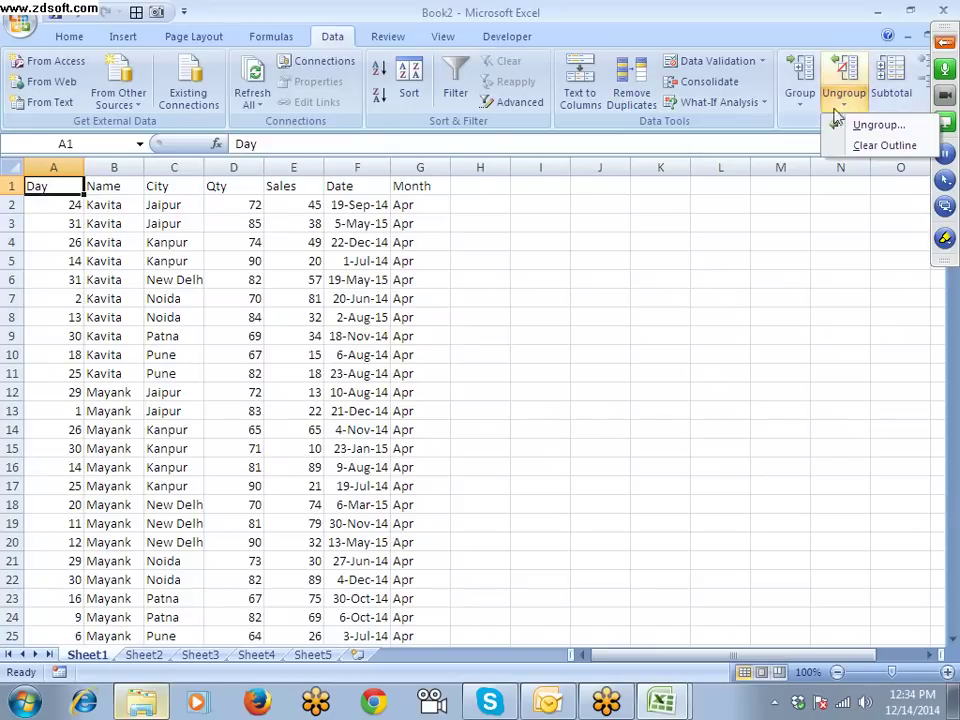
left_click(69, 36)
left_click(816, 104)
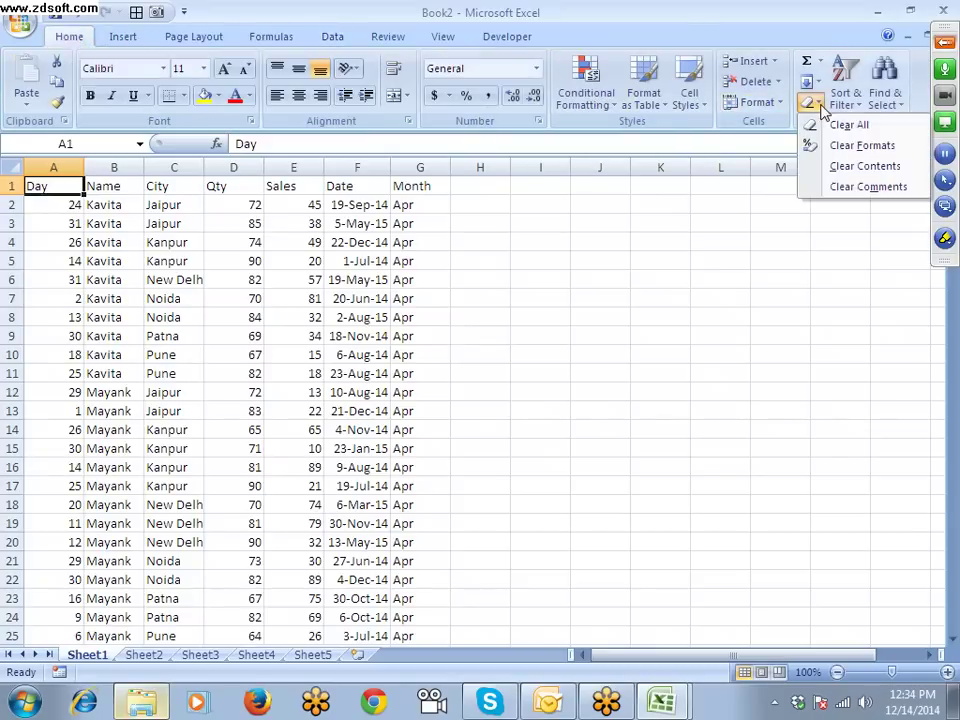
left_click(848, 97)
left_click(862, 125)
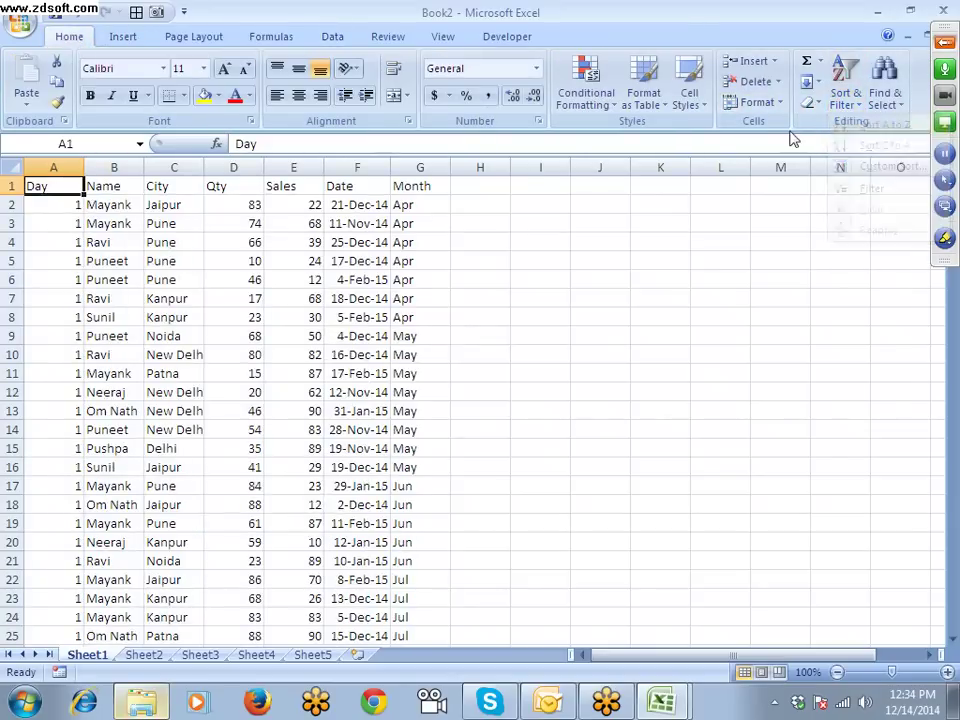
left_click(350, 222)
Step: Copy the Name, City and Qty headers into cells J1, K1 and L1 as criteria headings
left_click(124, 186)
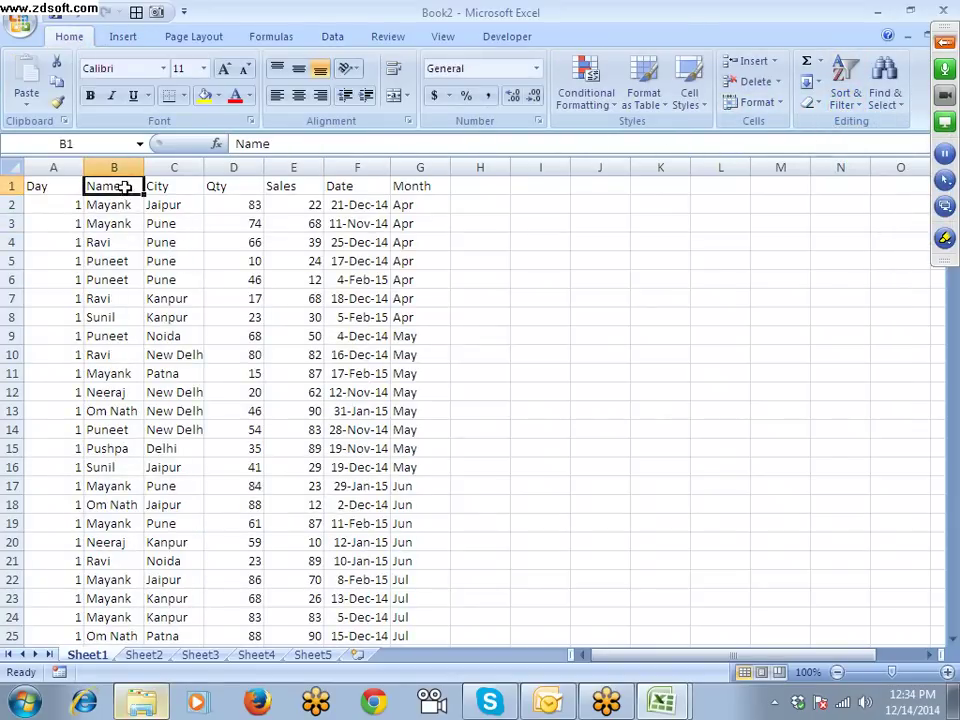
key("ctrl+c")
left_click(575, 184)
key("ctrl+v")
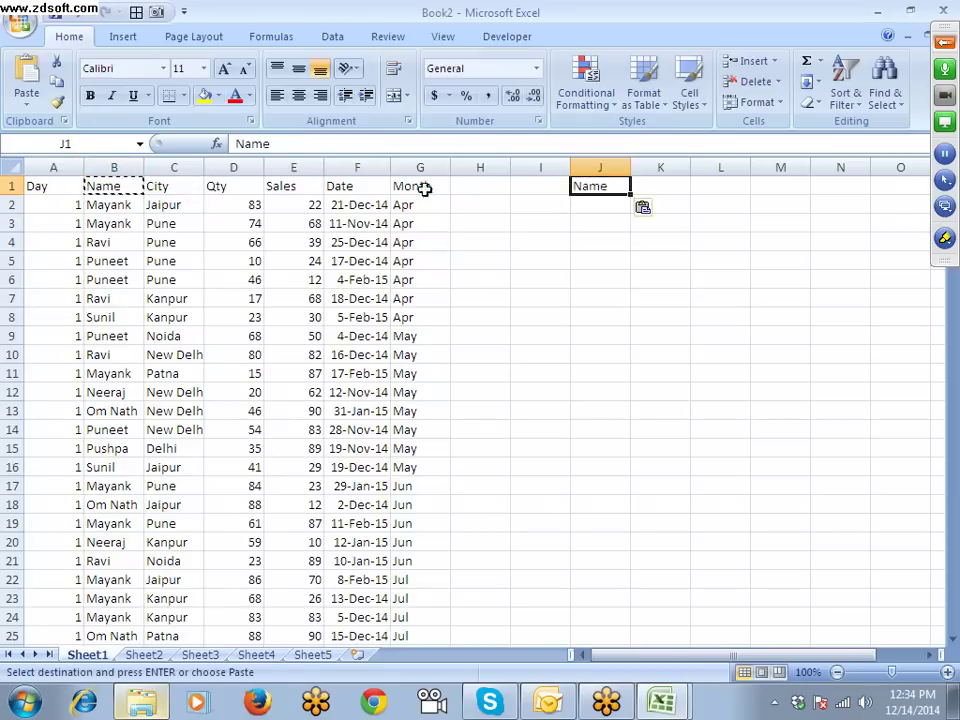
left_click(195, 186)
key("ctrl+c")
left_click(664, 188)
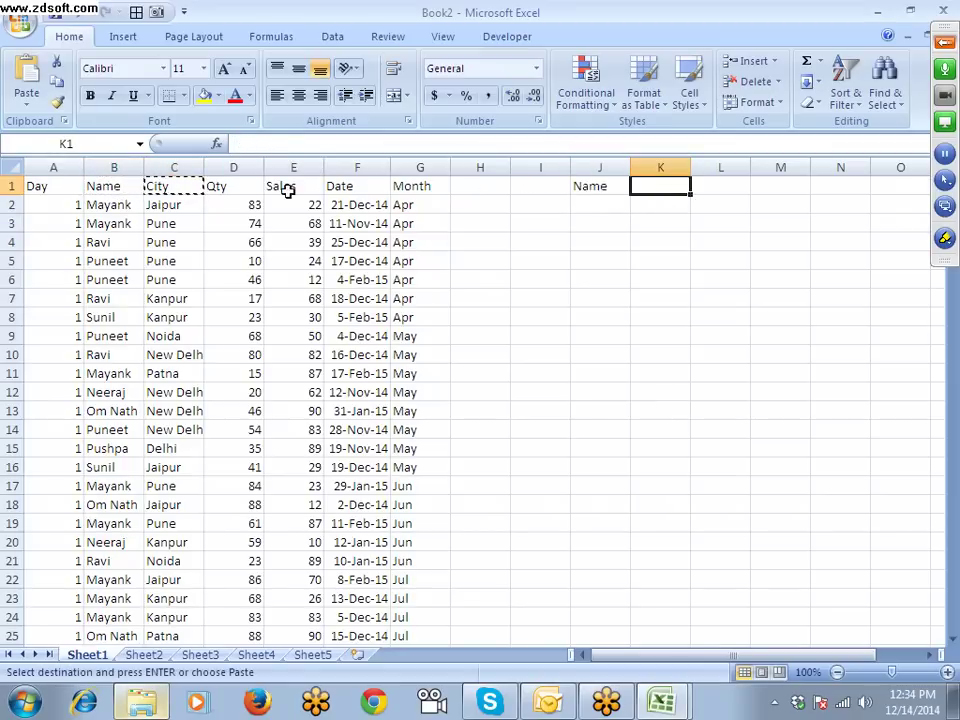
key("ctrl+v")
left_click(228, 188)
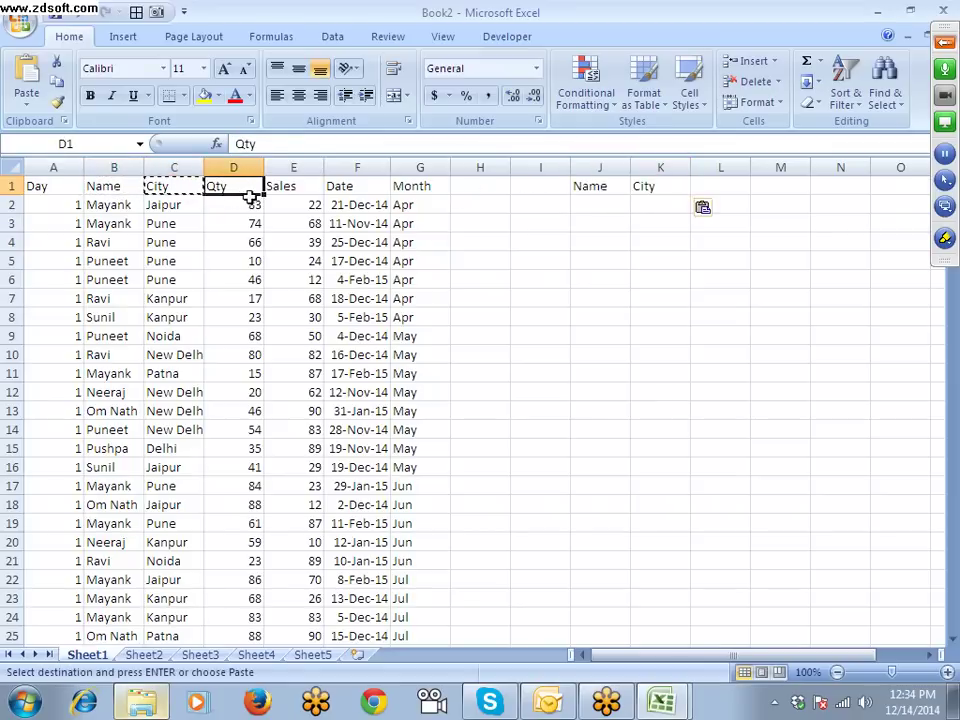
key("ctrl+c")
left_click(720, 186)
key("ctrl+v")
key("Escape")
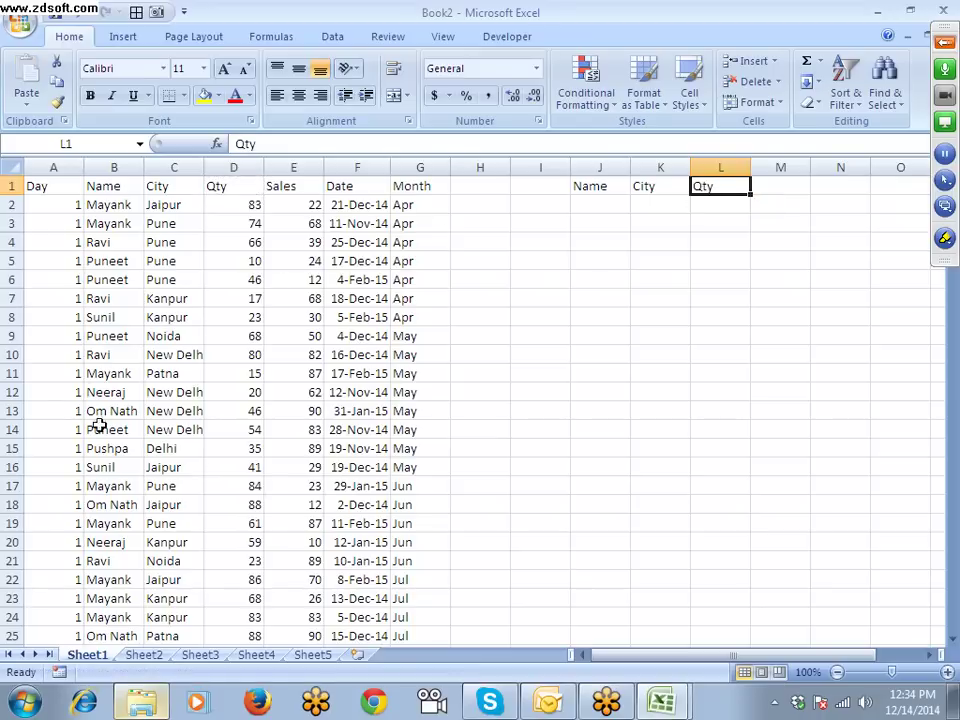
Step: Fill the criteria row by copying the name and city Patna from row 11 into J2 and K2, and enter >50 in L2
left_click(88, 374)
key("ctrl+c")
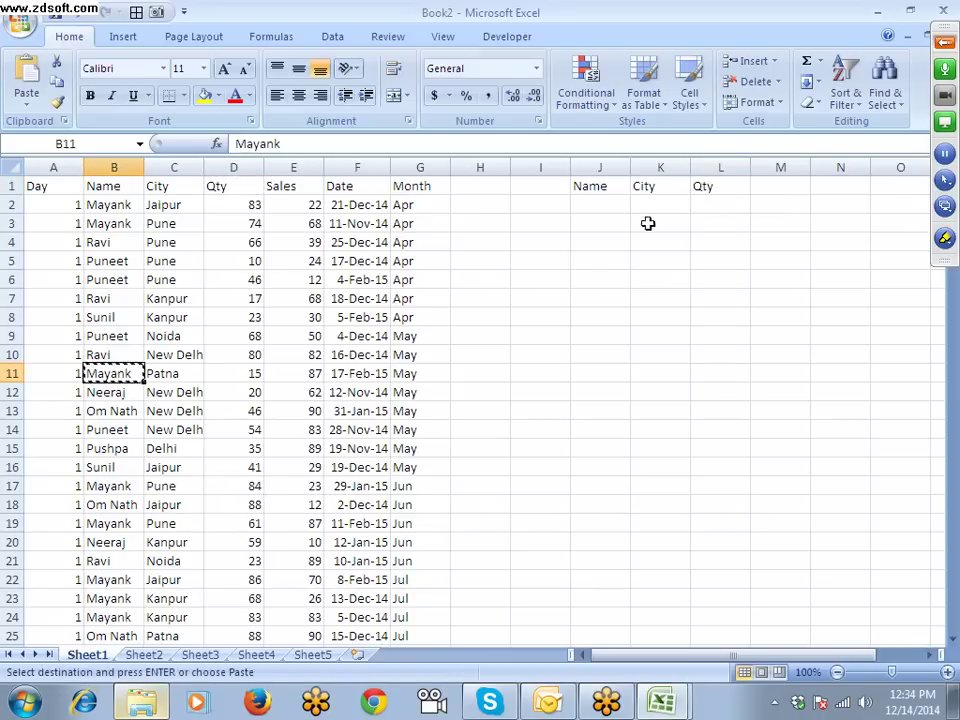
left_click(593, 203)
key("ctrl+v")
left_click(189, 372)
key("ctrl+c")
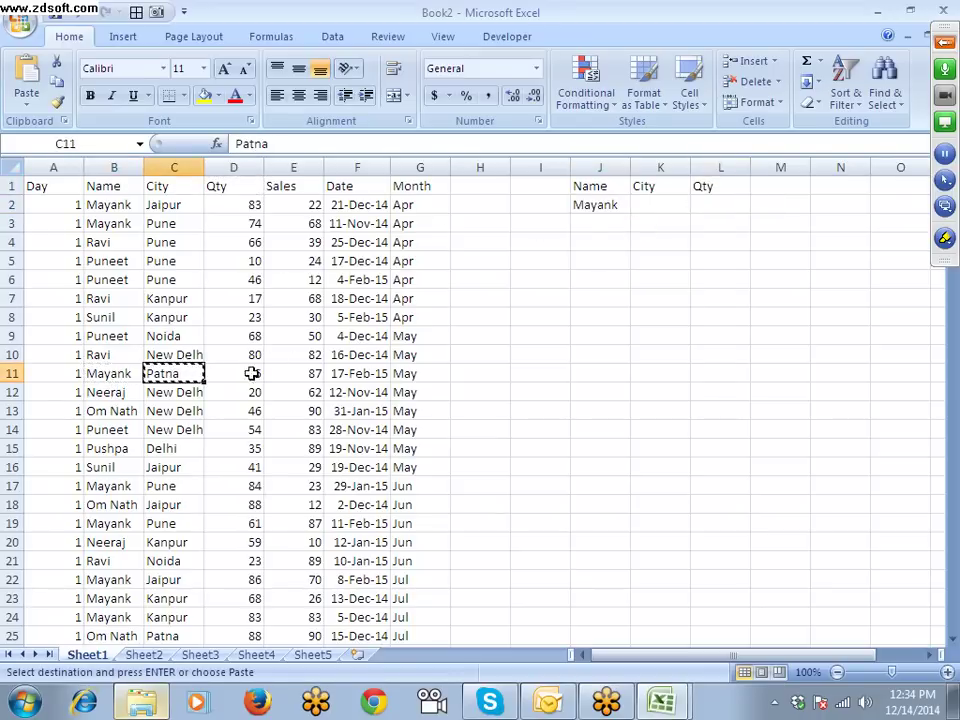
left_click(645, 205)
key("ctrl+v")
key("Escape")
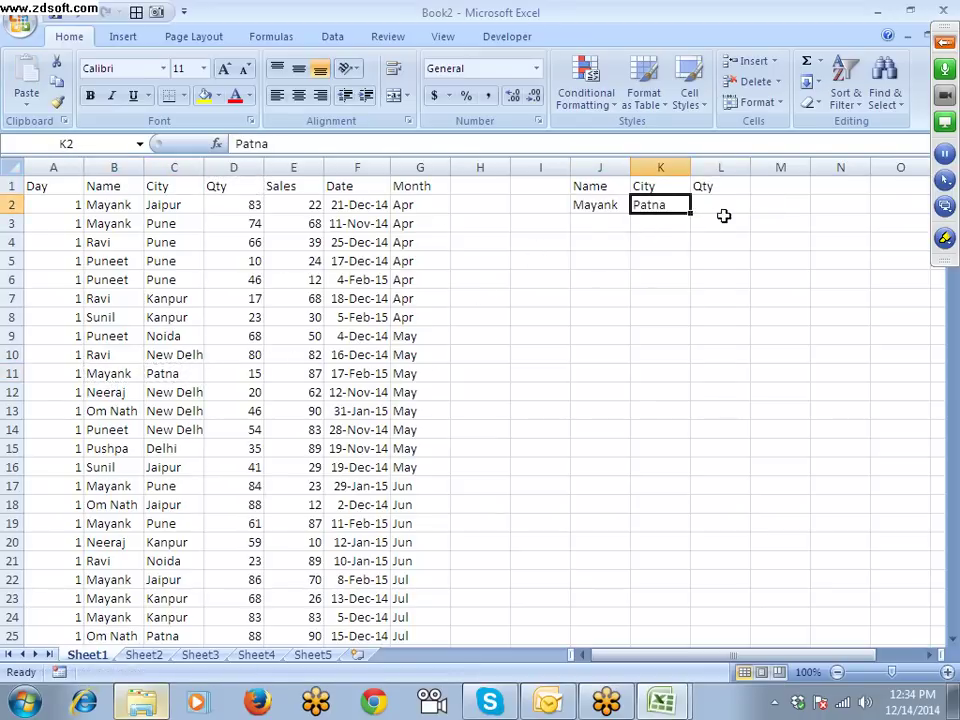
left_click(727, 205)
type(">50")
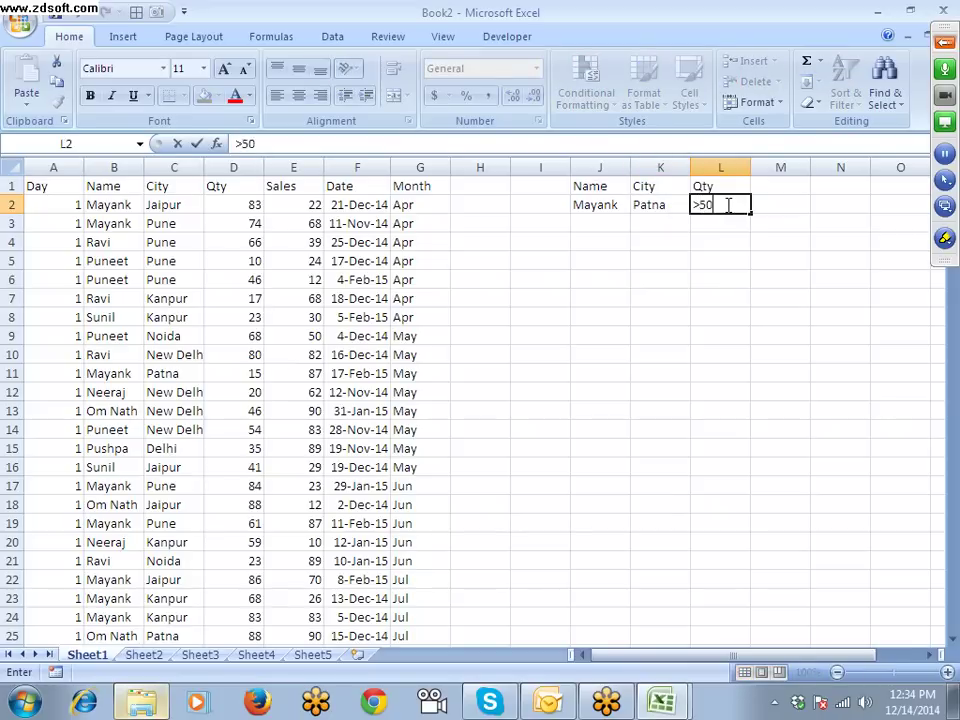
key("Return")
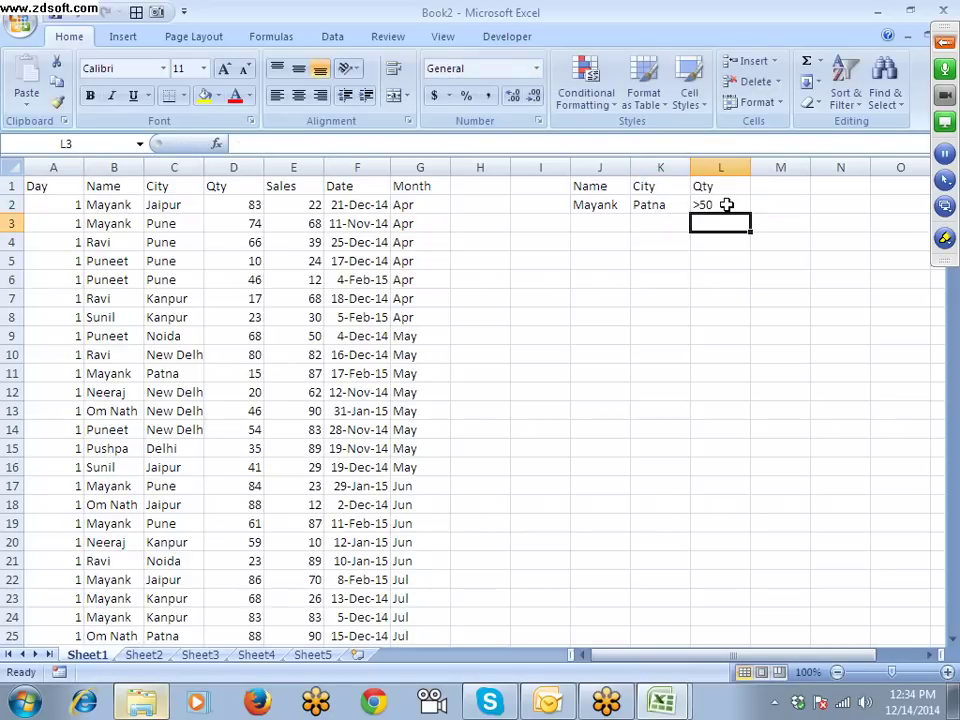
Step: Enable filtering on the Sheet1 headers and filter the Name column to only the name given in J2
left_click(35, 185)
key("ctrl+shift+l")
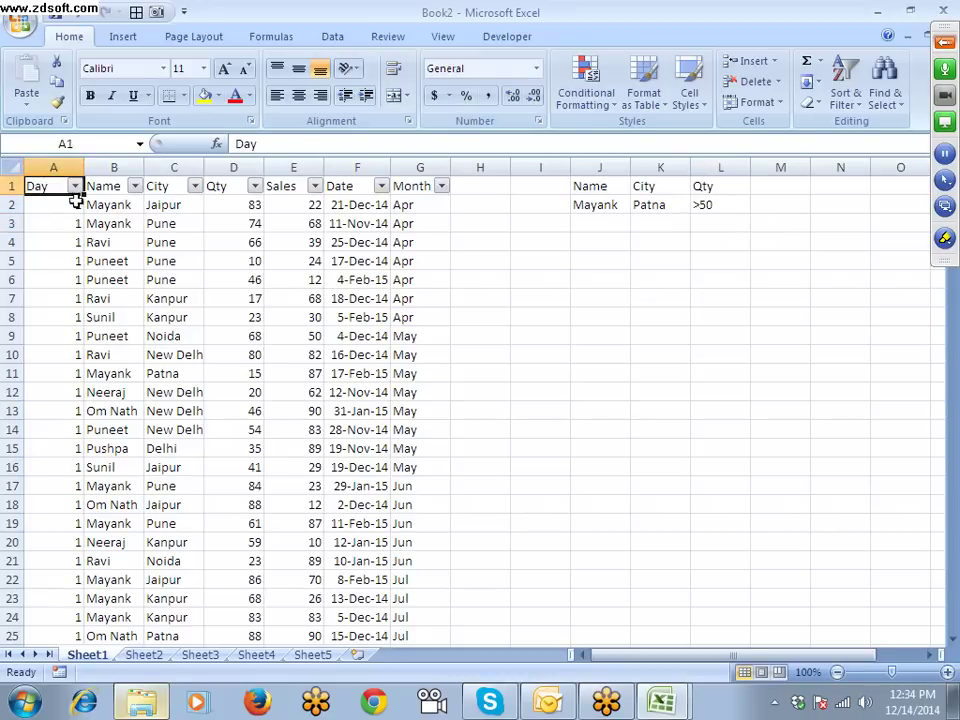
left_click(134, 187)
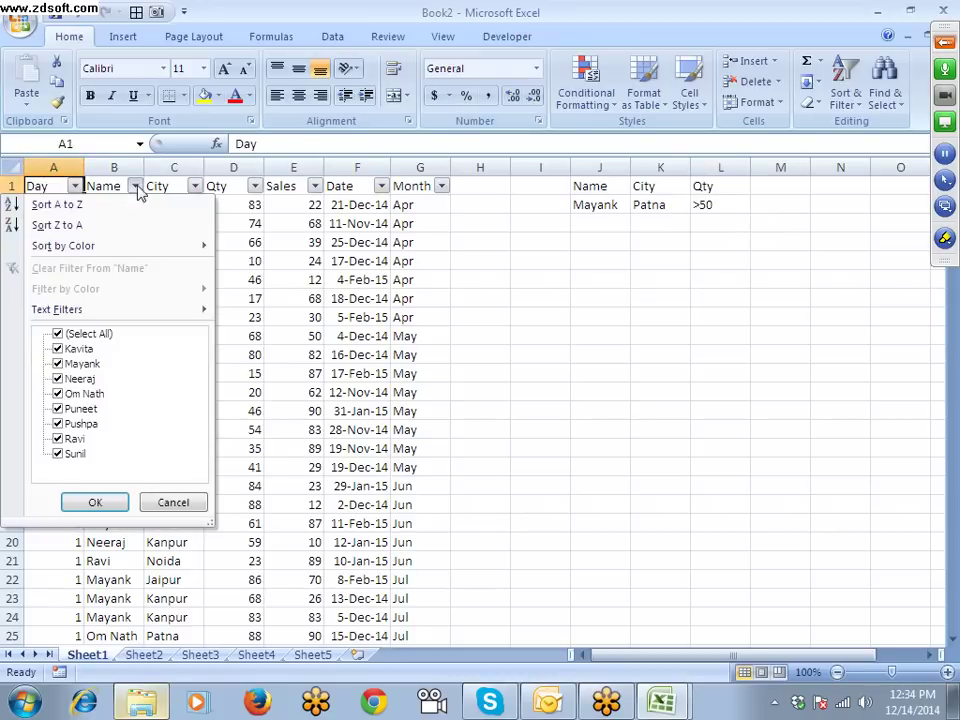
left_click(57, 334)
left_click(57, 364)
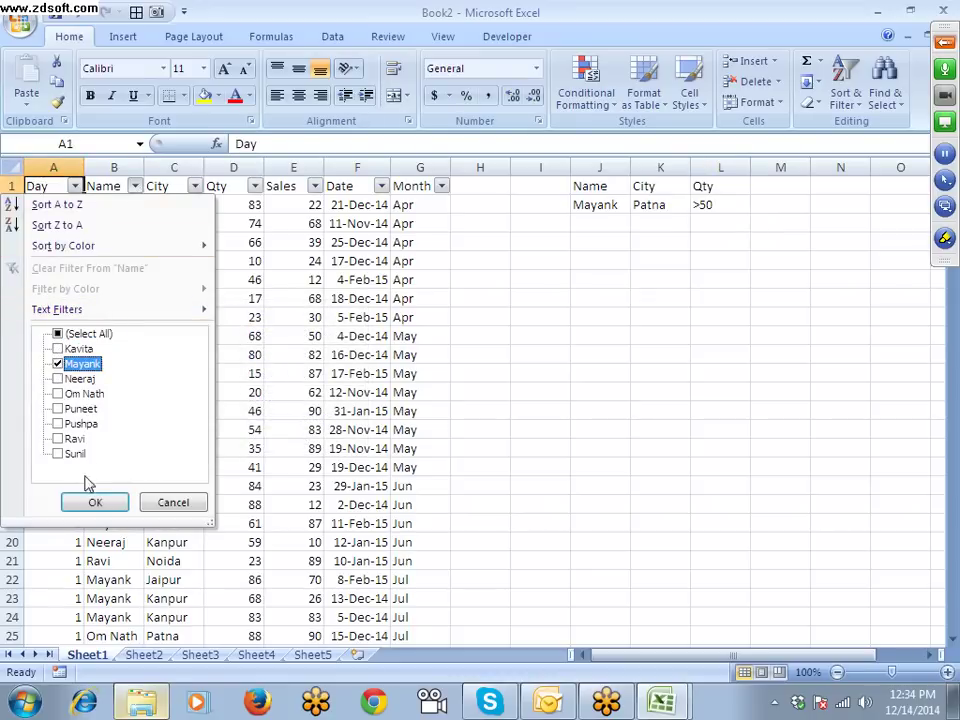
left_click(92, 502)
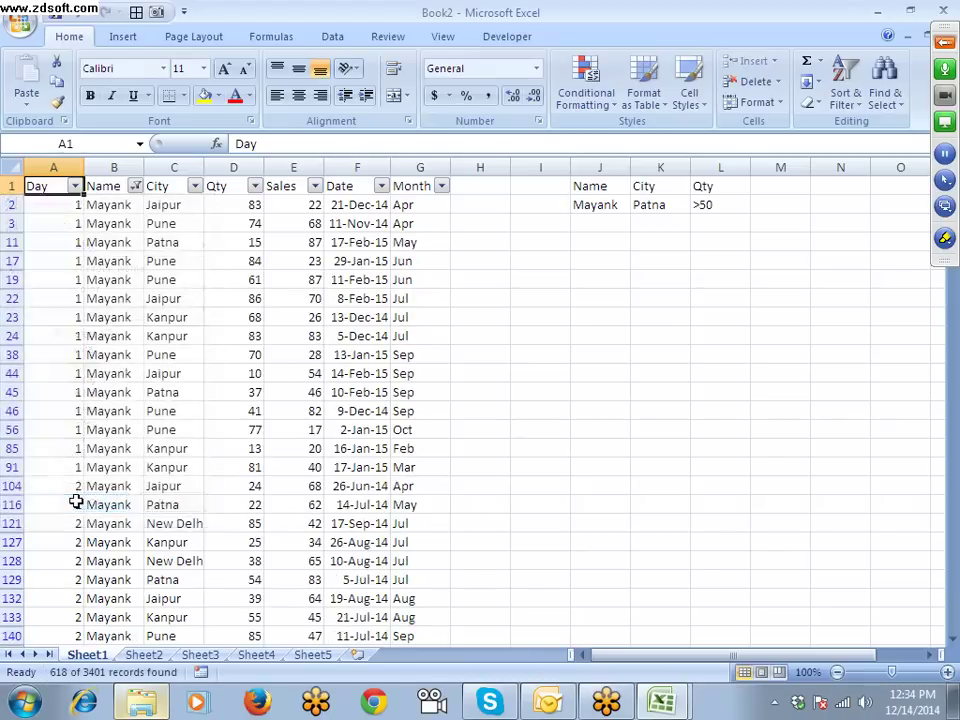
Step: Filter the City column to show only Patna
left_click(638, 202)
left_click(194, 187)
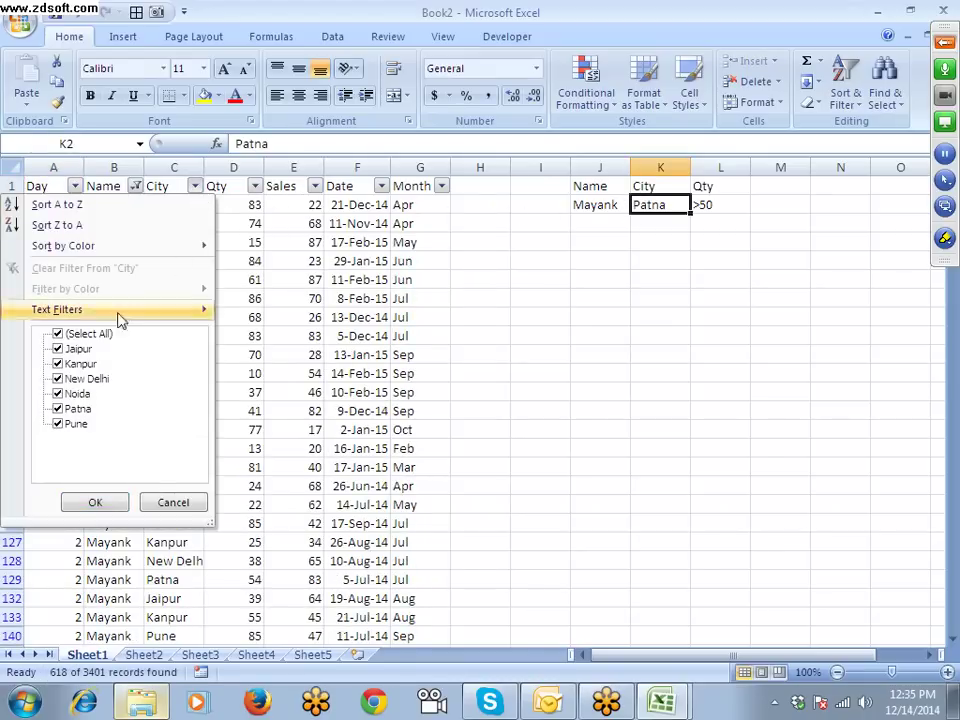
left_click(57, 336)
left_click(57, 408)
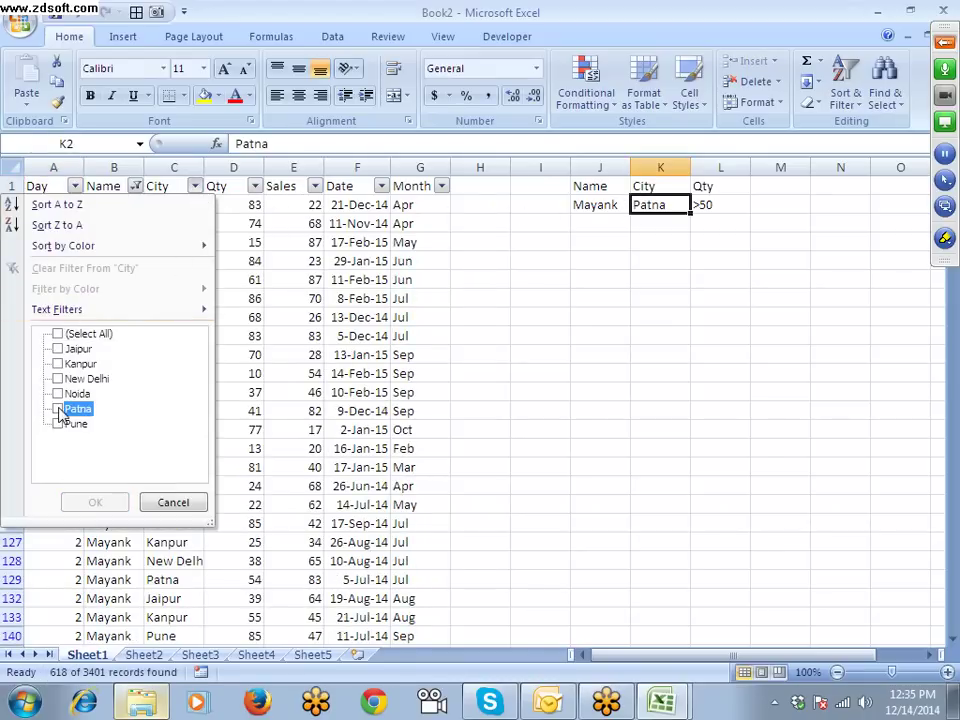
left_click(113, 507)
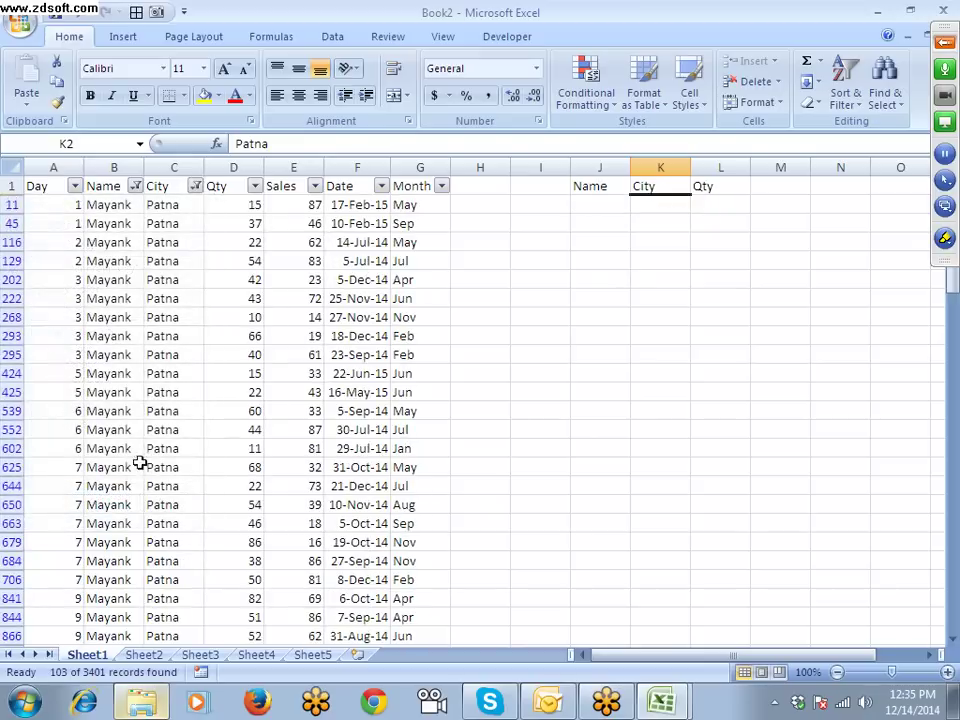
Step: Apply a number filter to the Qty column for values greater than 50
left_click(290, 262)
left_click(254, 188)
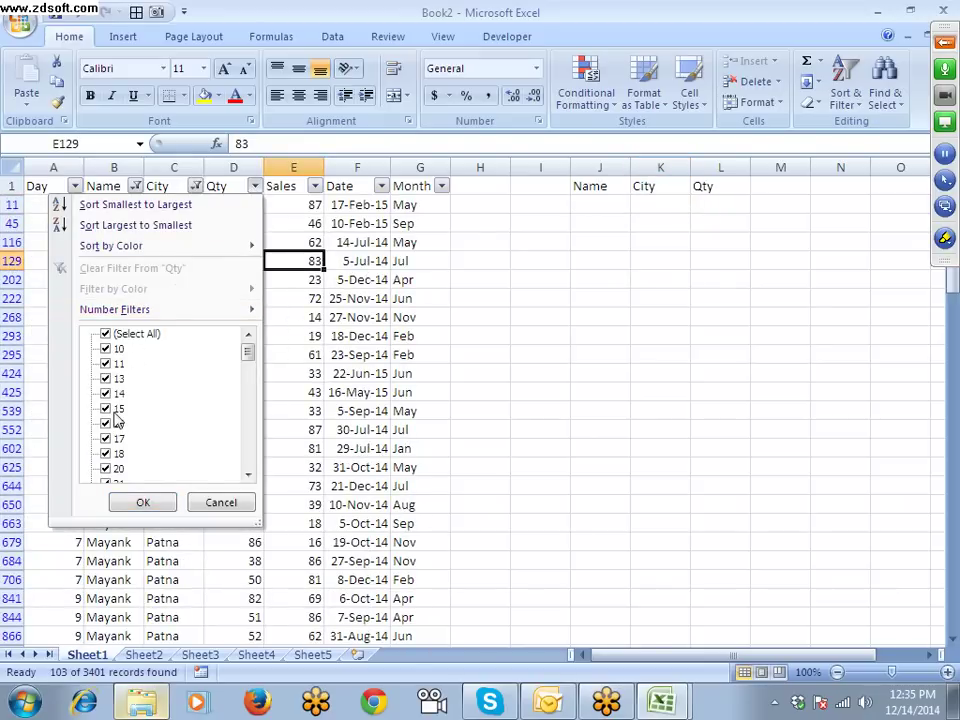
mouse_move(118, 310)
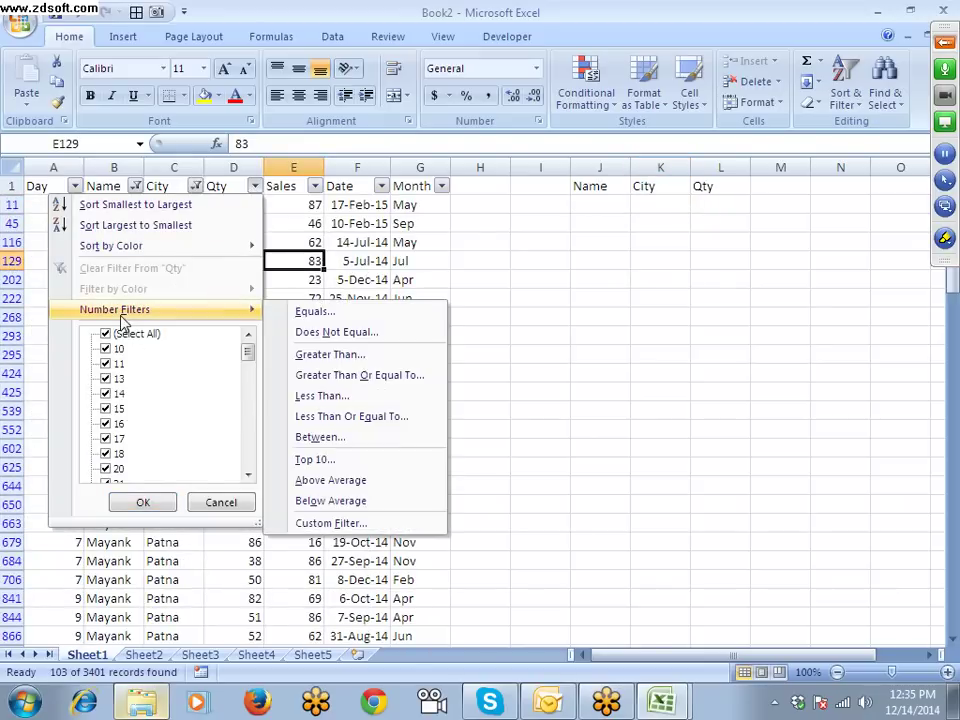
left_click(293, 356)
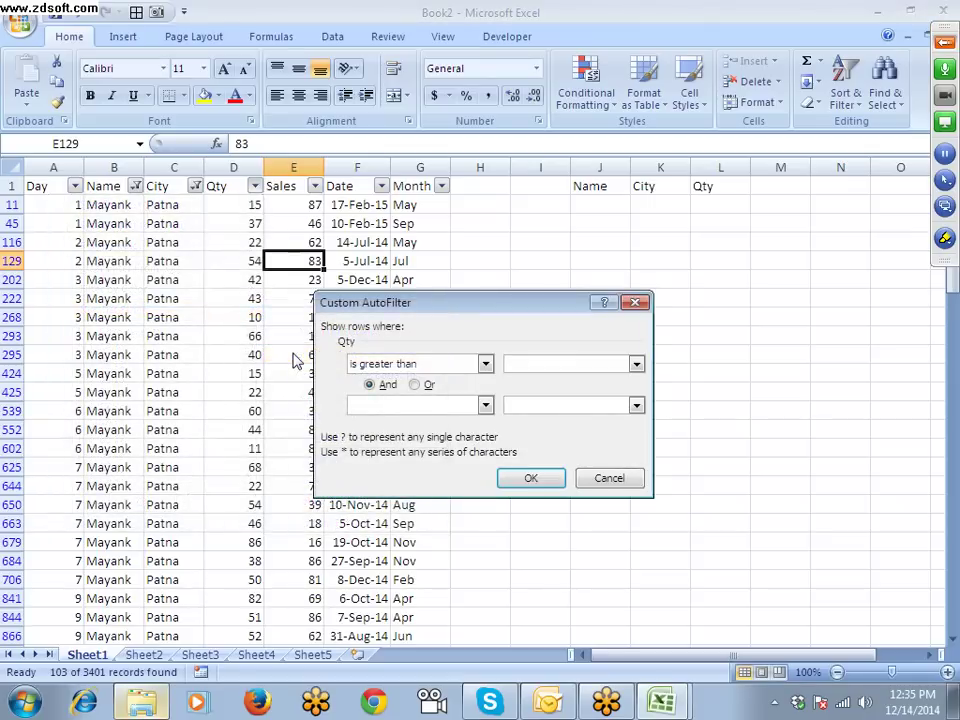
type("50")
key("Return")
Step: Turn off filtering on the Sheet1 data so that all rows are shown
left_click_drag(112, 223, 100, 352)
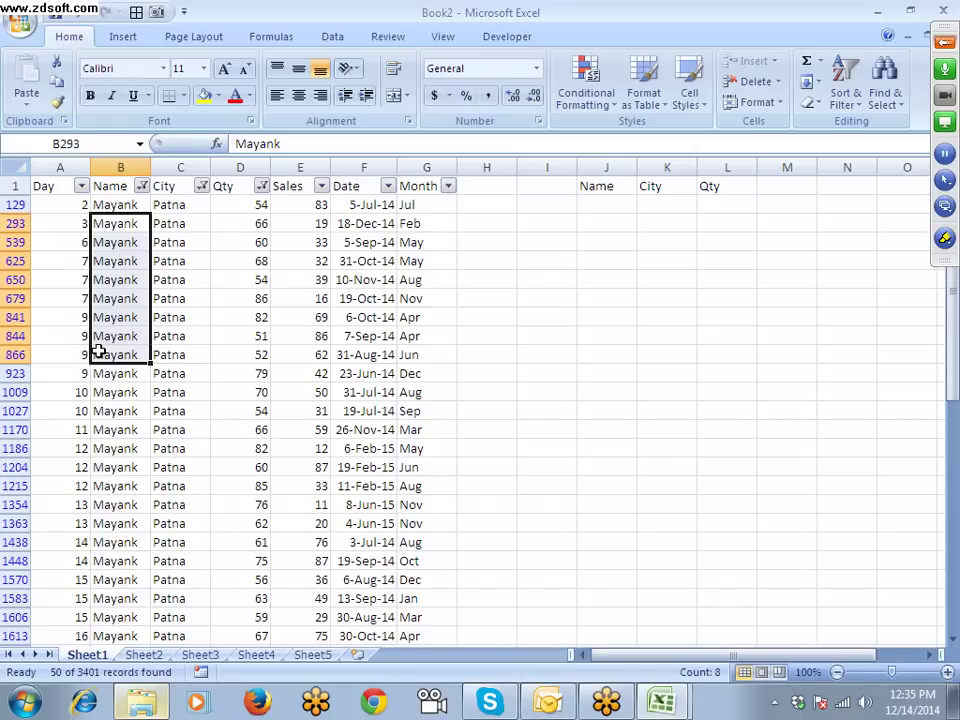
key("ctrl+shift+l")
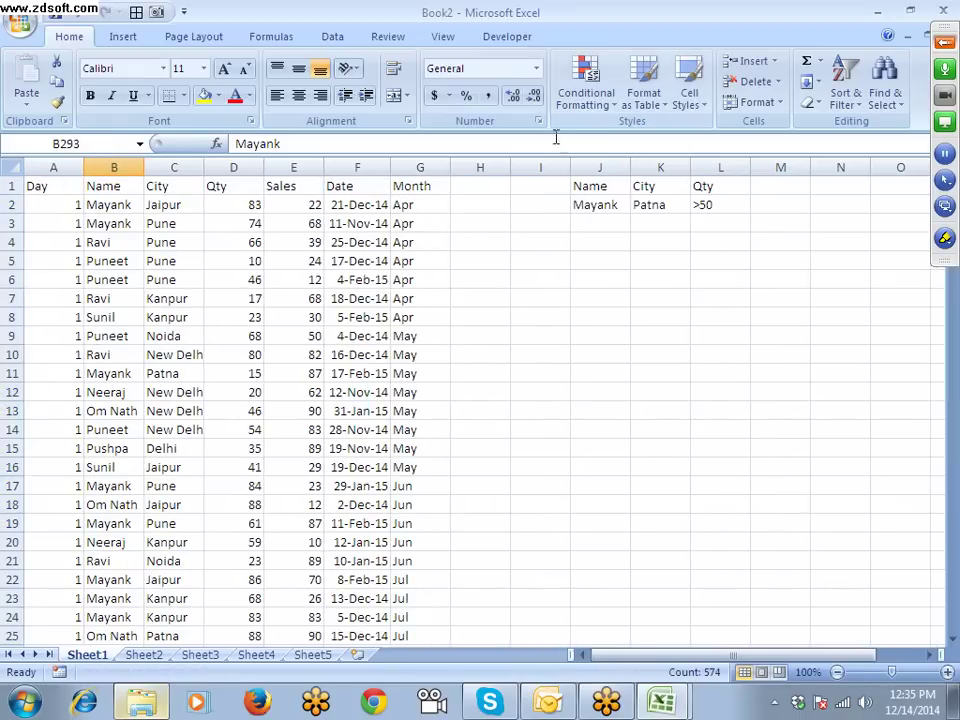
left_click_drag(588, 186, 690, 206)
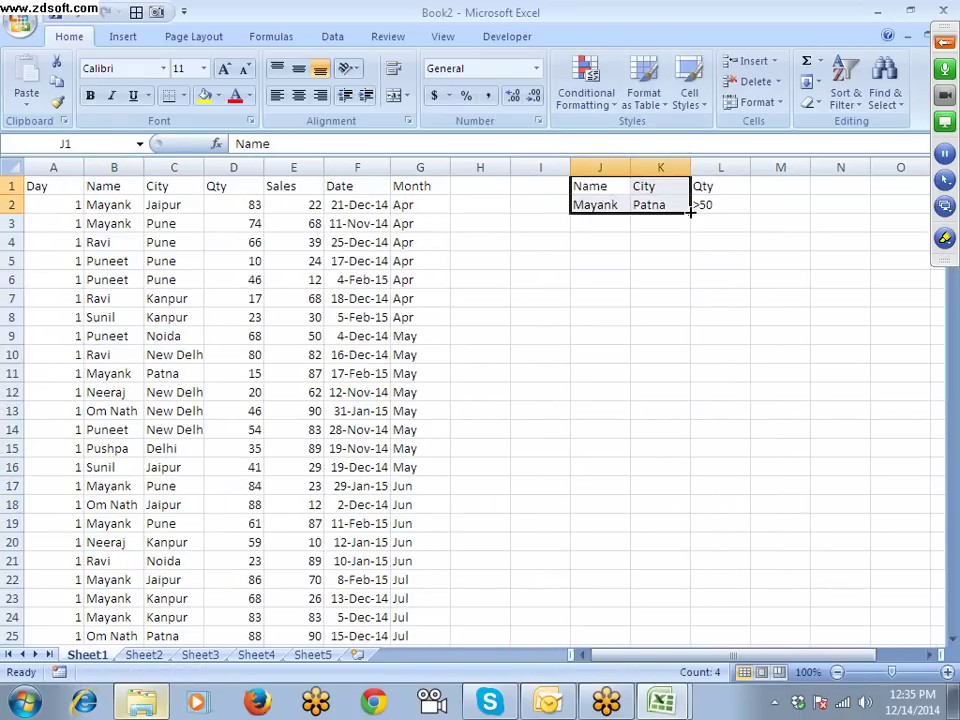
Step: Apply an in-place Advanced Filter to list range A1:G3402 using J1:L2 as the criteria range
left_click(196, 218)
left_click(122, 37)
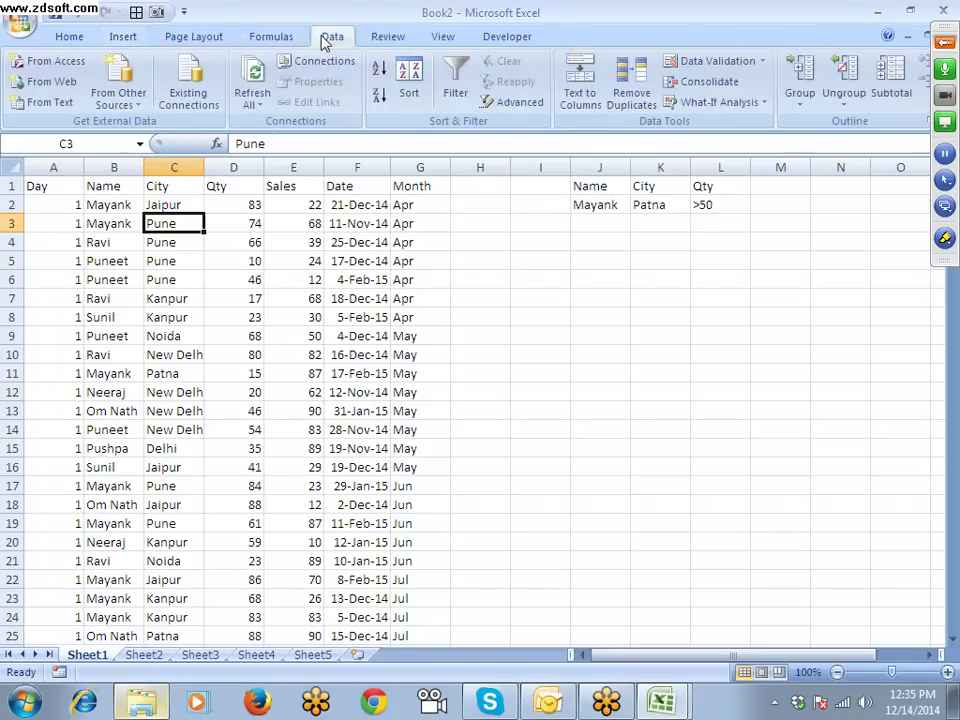
left_click(330, 37)
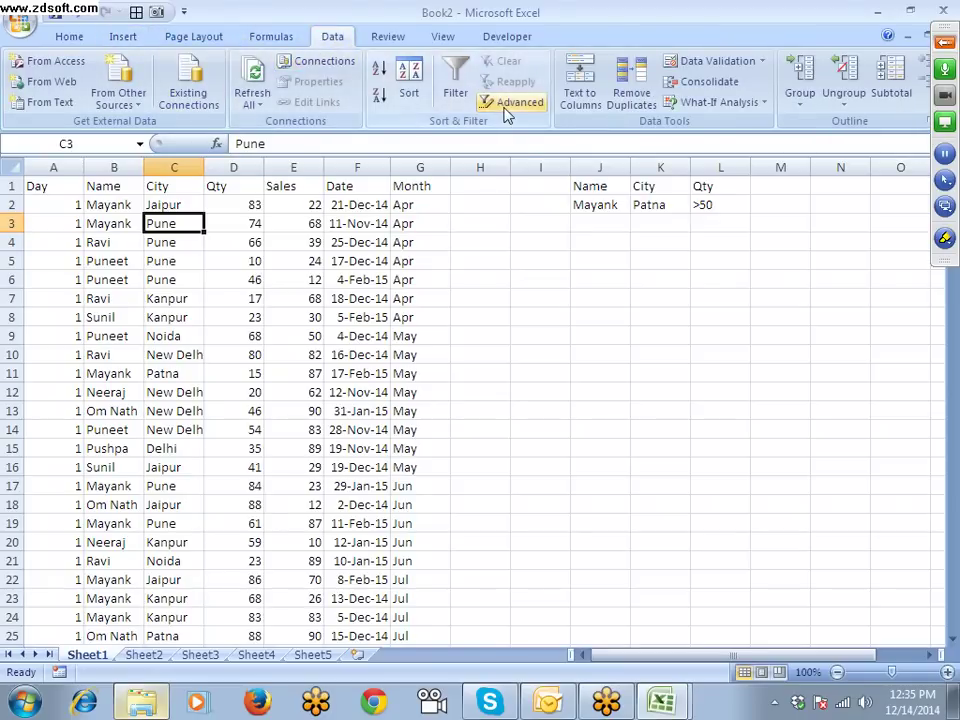
left_click(55, 188)
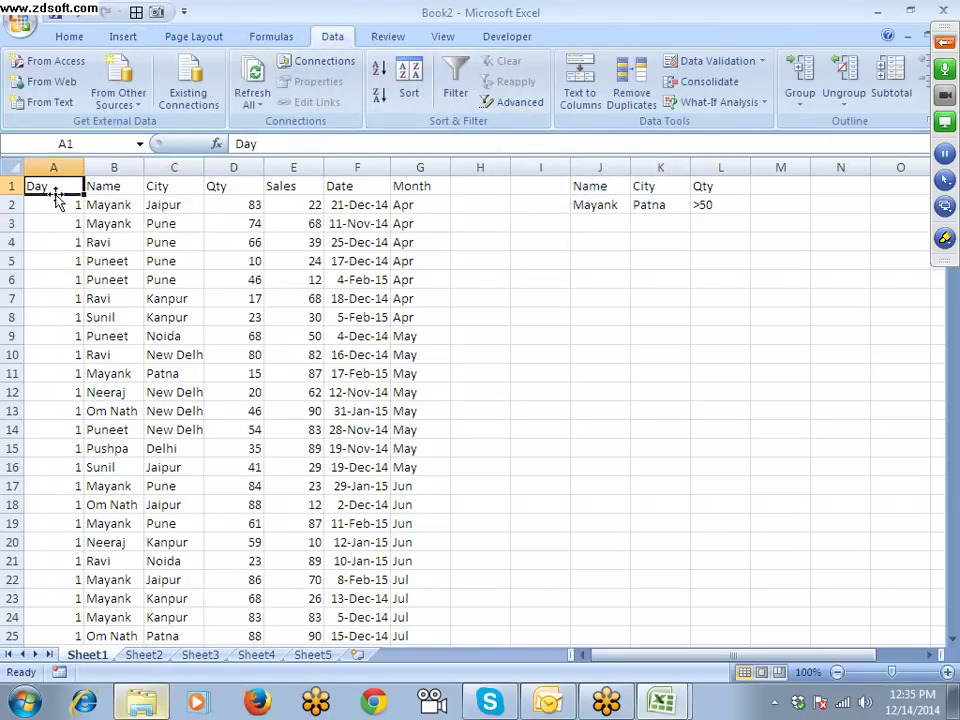
left_click(517, 102)
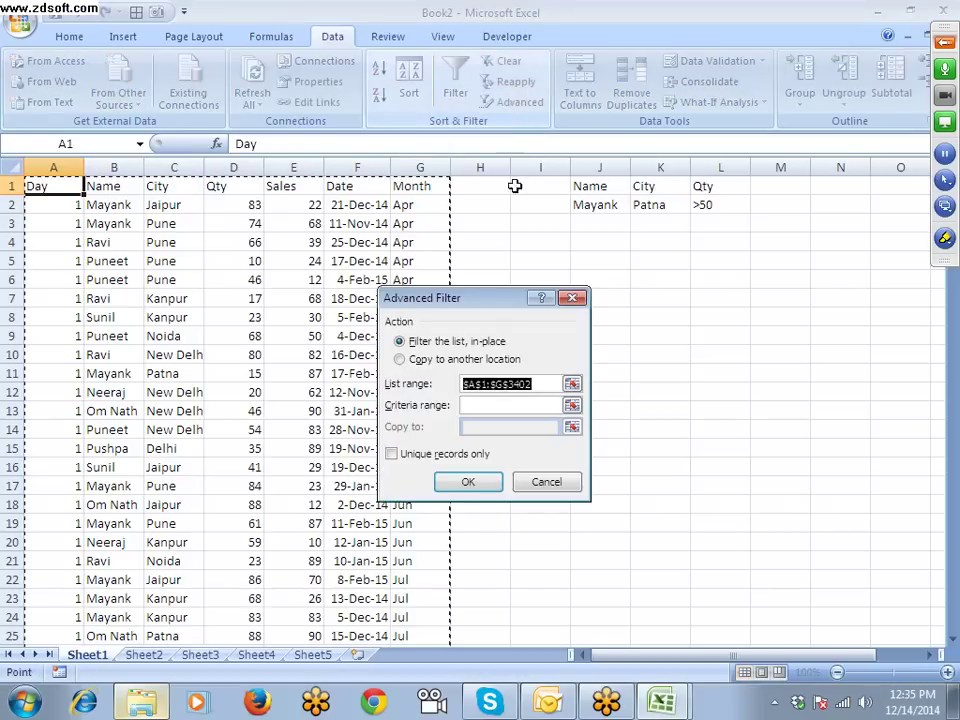
left_click(475, 406)
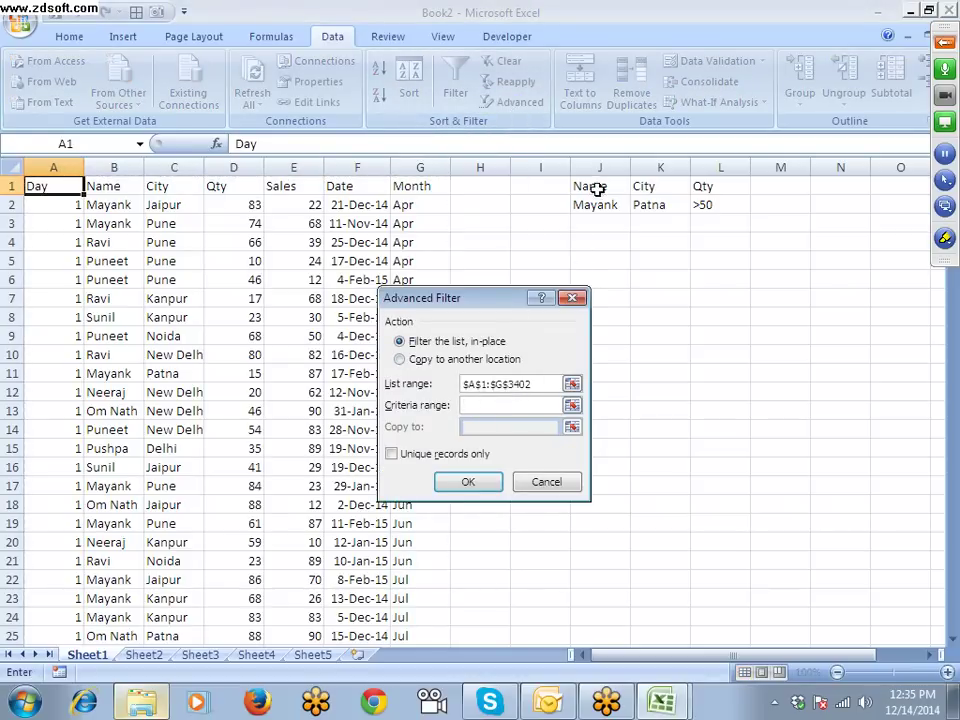
left_click_drag(596, 188, 701, 206)
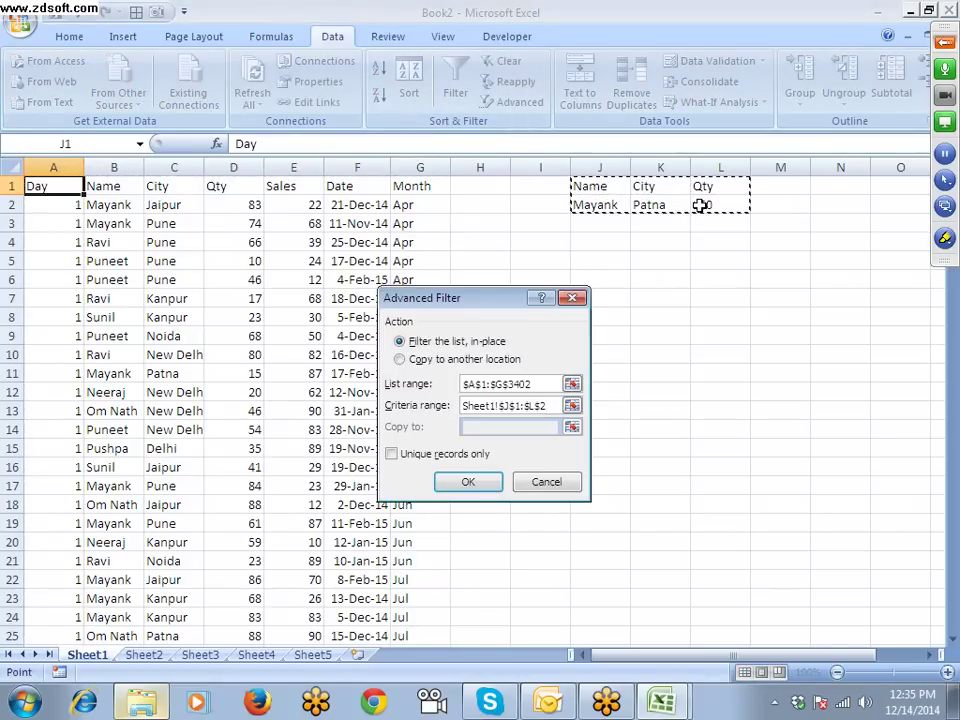
left_click(470, 481)
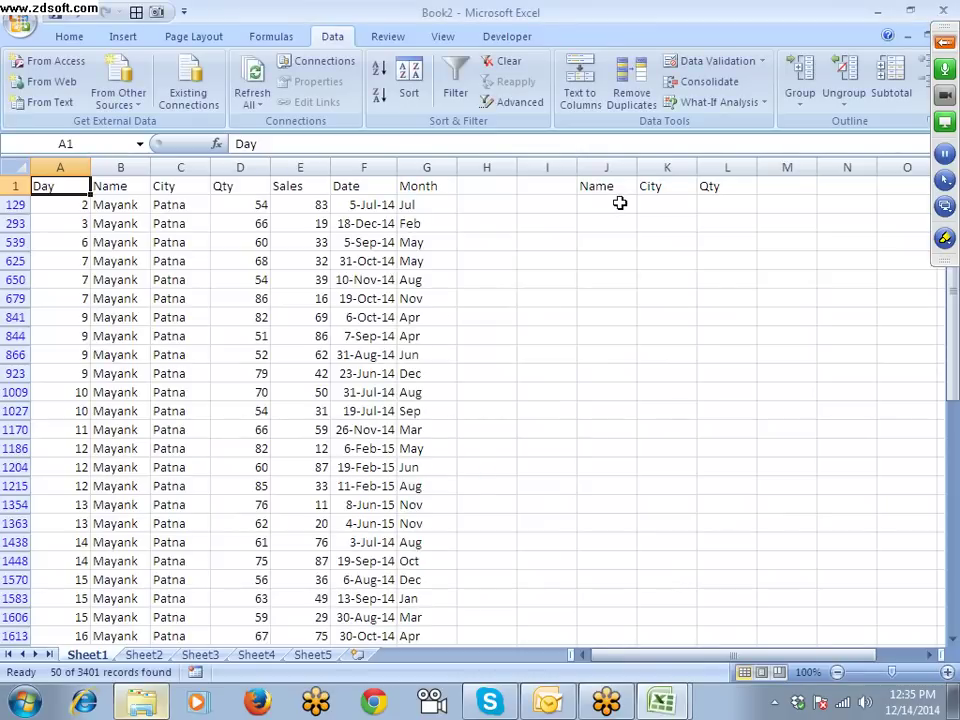
Step: Look through the filtered records, and replace the advanced filter with the regular header filters to show all rows
left_click_drag(610, 204, 670, 259)
scroll(413, 312, "down", 8)
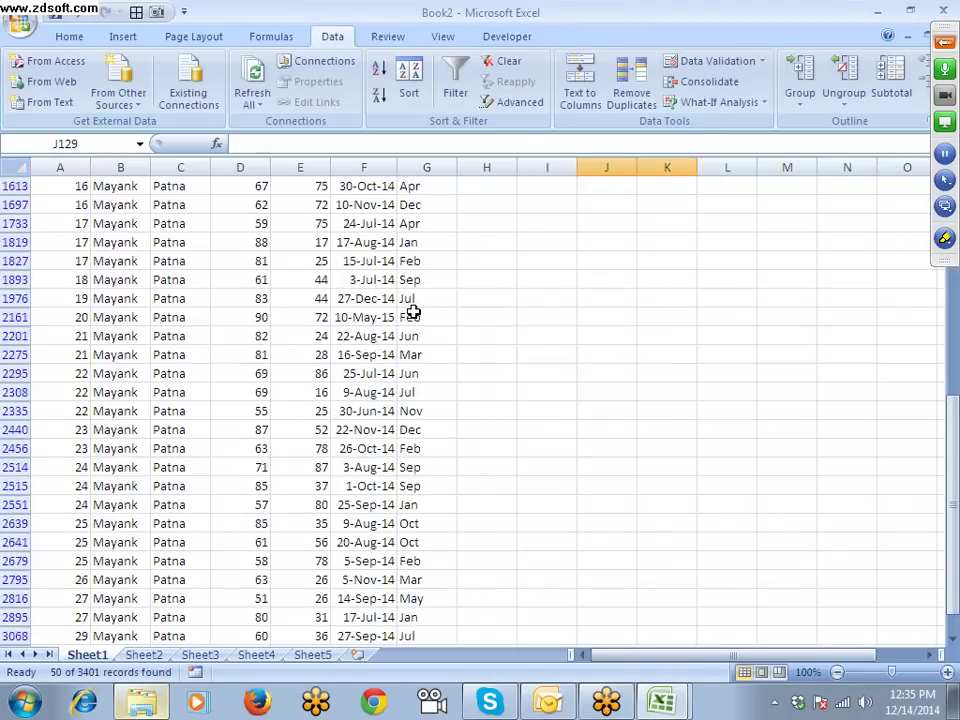
scroll(413, 312, "up", 3)
scroll(413, 312, "up", 5)
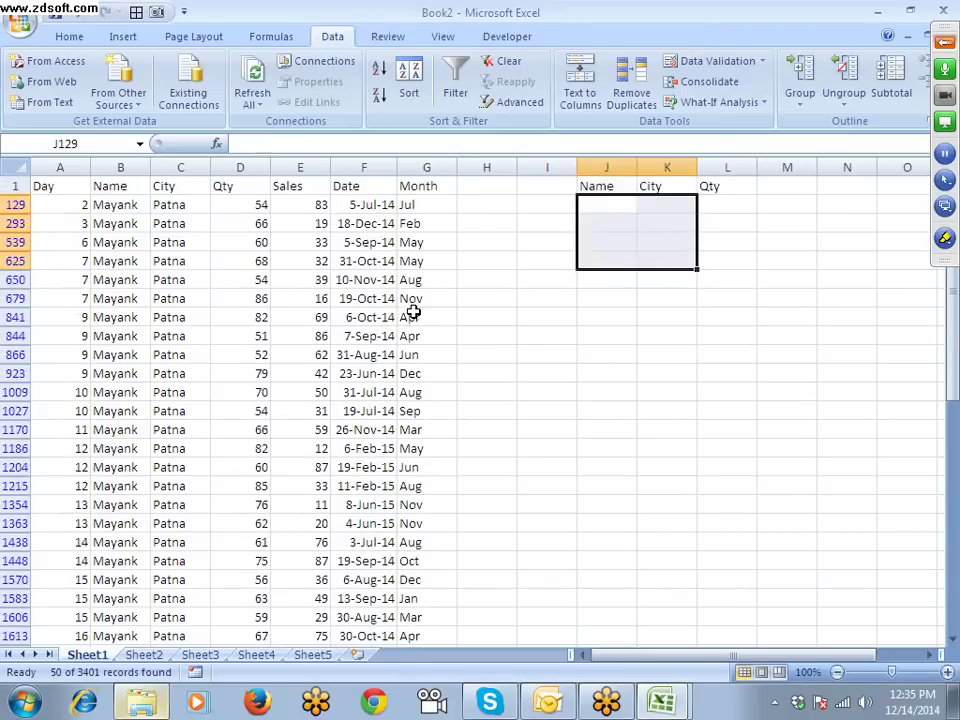
left_click(122, 221)
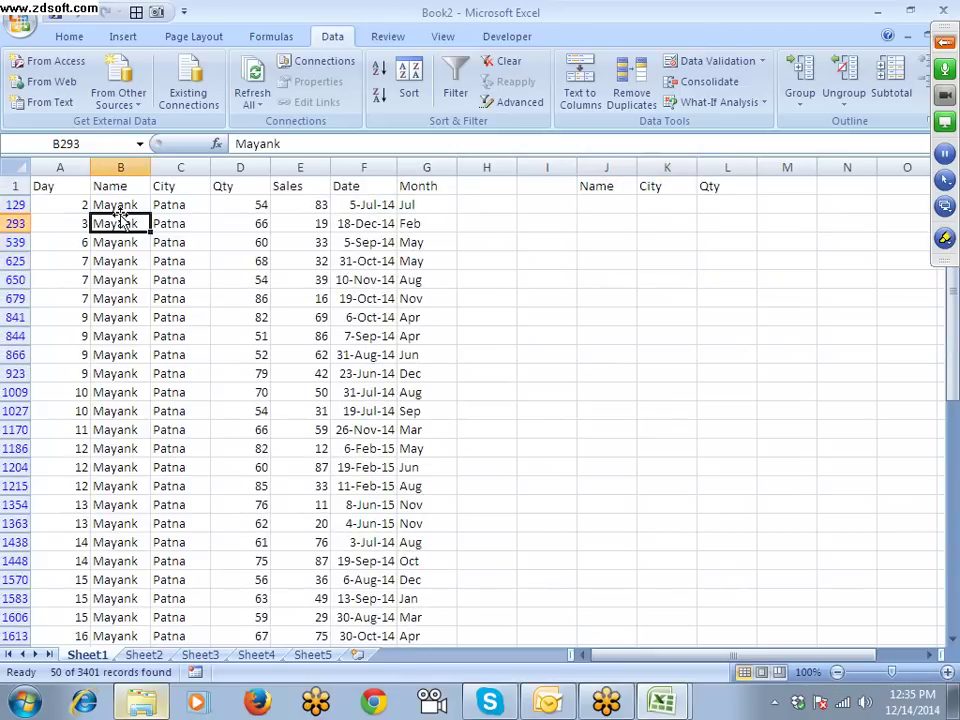
key("ctrl+shift+l")
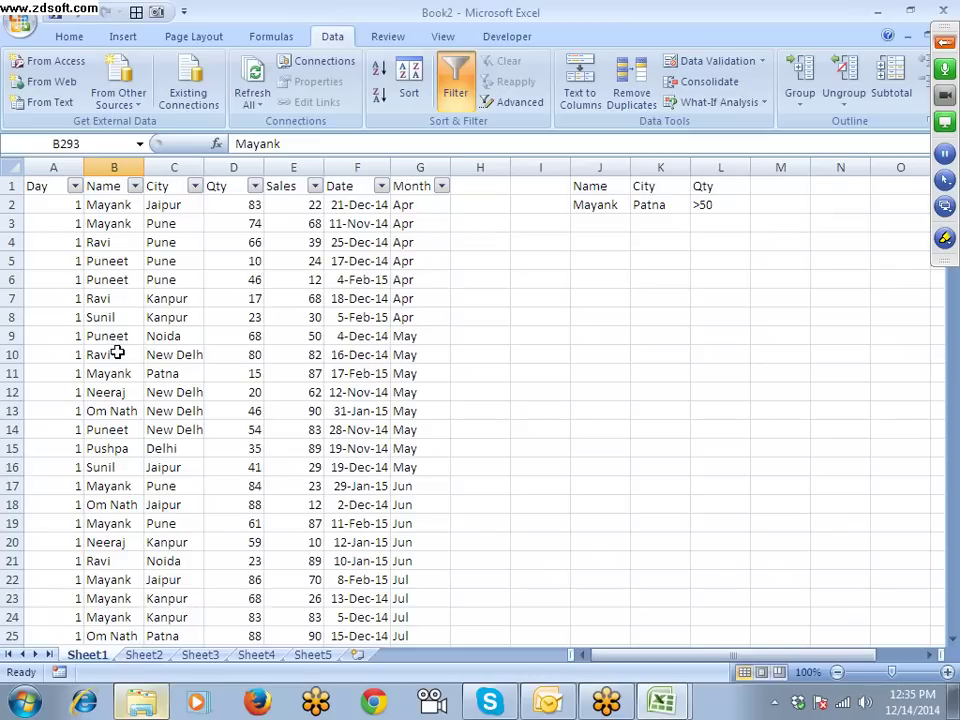
Step: Copy the names from B7 and B13 into J3 and J4 as additional name criteria
left_click(107, 299)
key("ctrl+c")
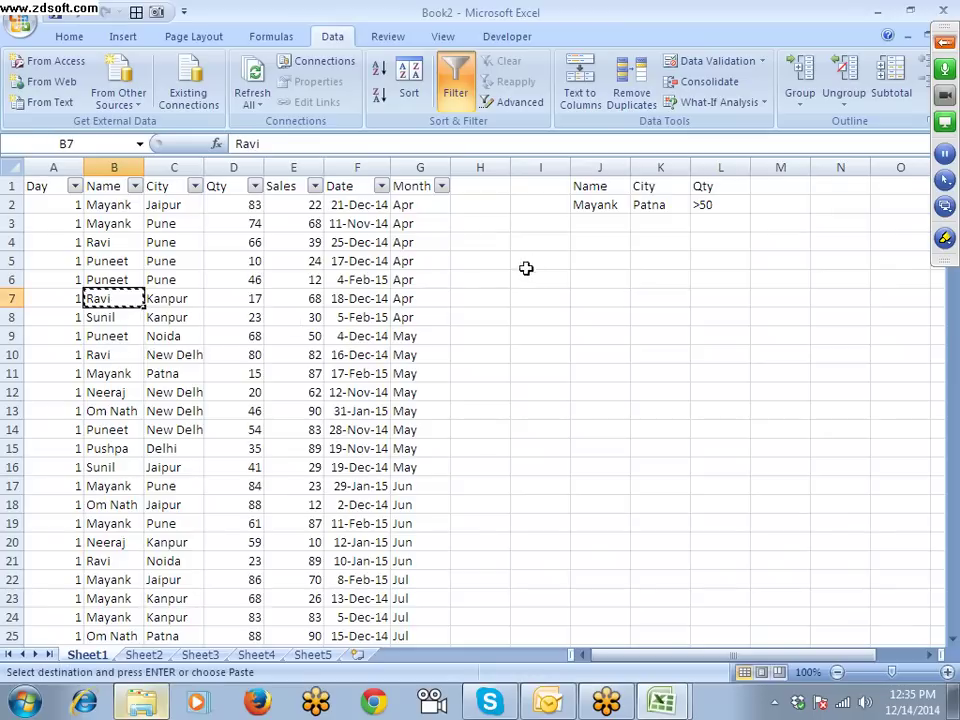
left_click(592, 223)
key("ctrl+v")
key("Escape")
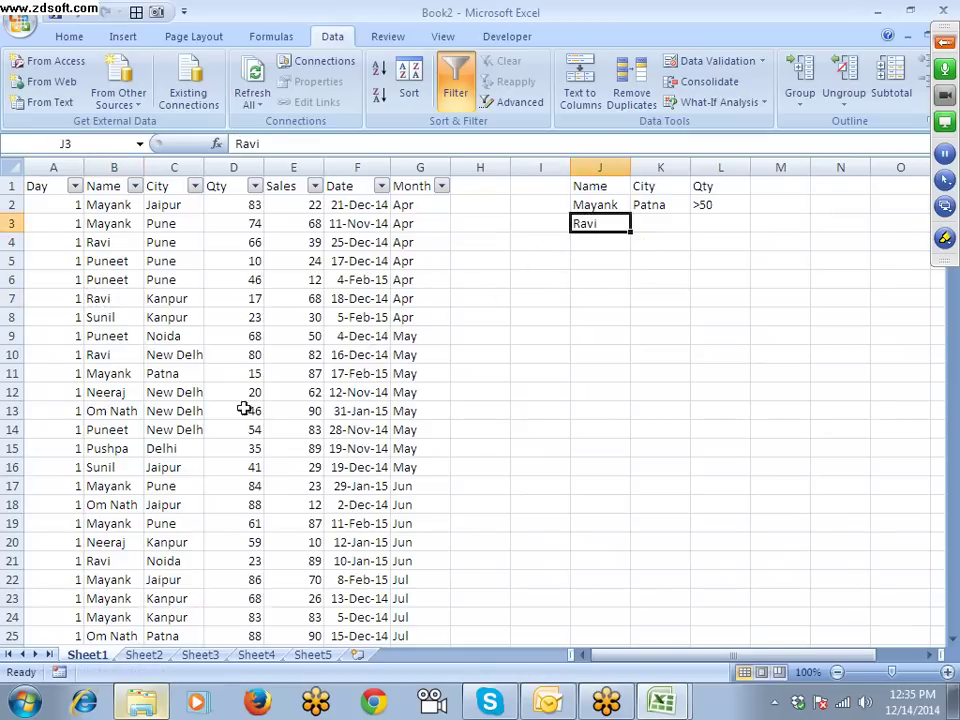
left_click(125, 412)
key("ctrl+c")
left_click(612, 243)
key("ctrl+v")
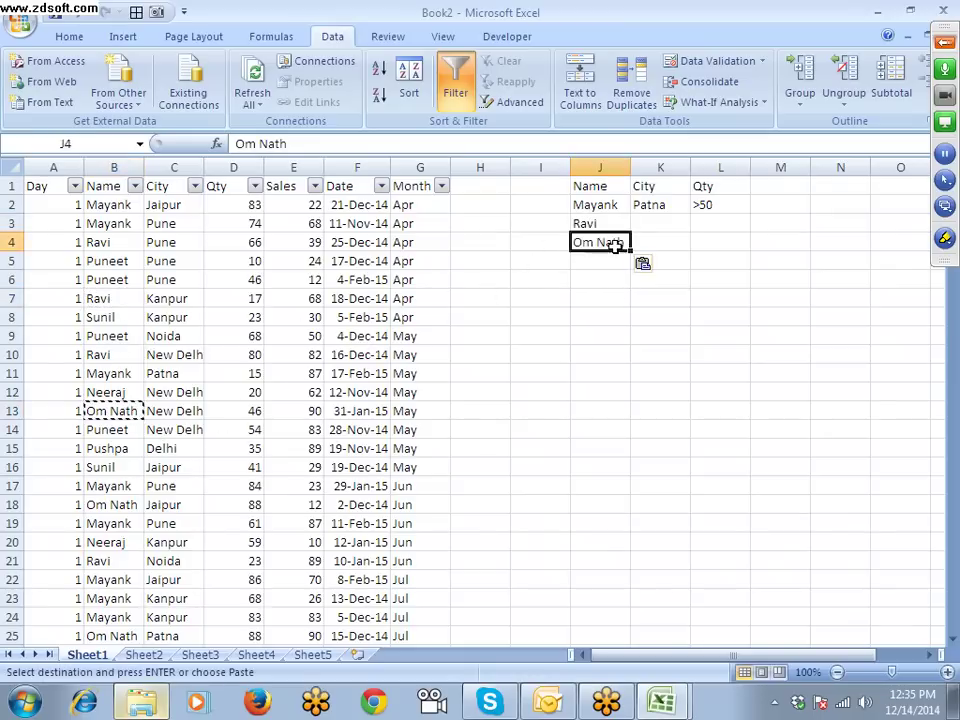
key("Escape")
Step: Enter <60 in L3 as the quantity criterion for the second name, leaving its city blank
left_click(650, 222)
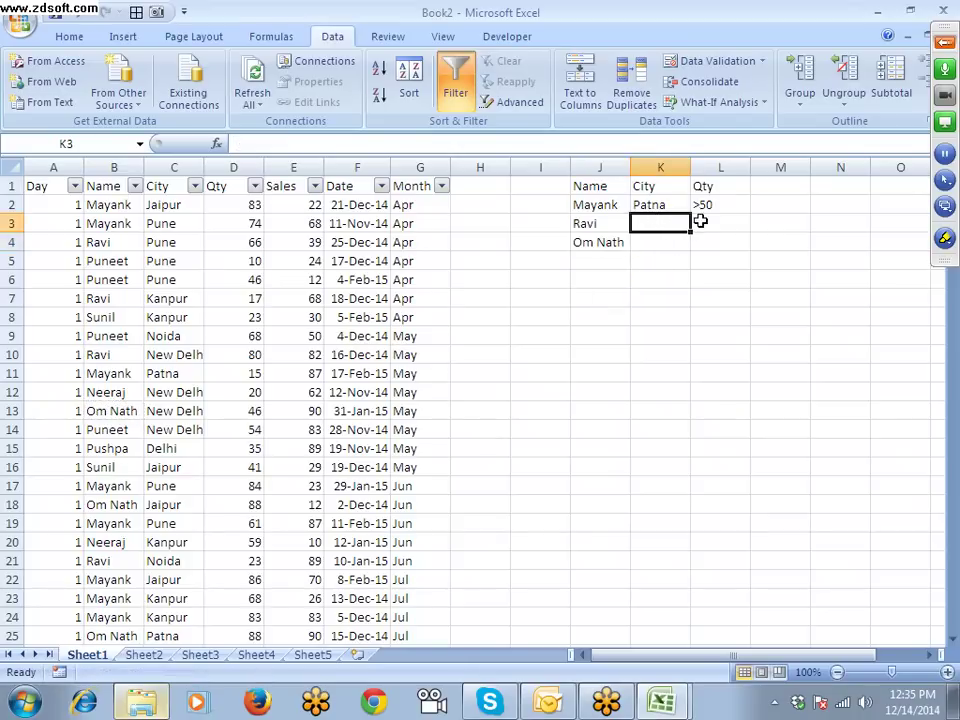
left_click(707, 222)
type("<60")
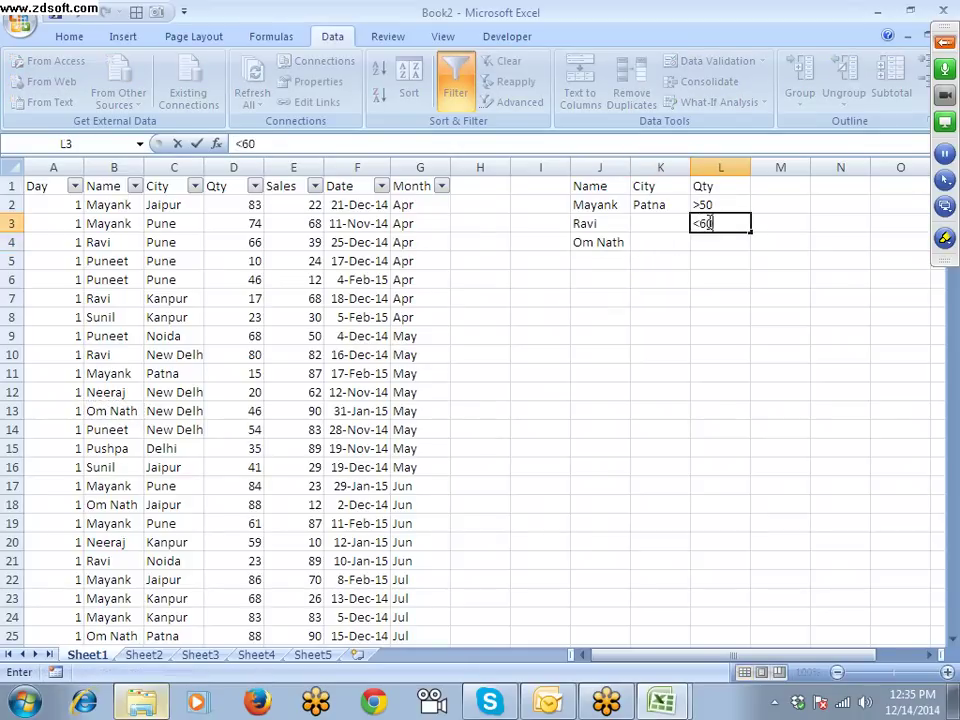
key("Return")
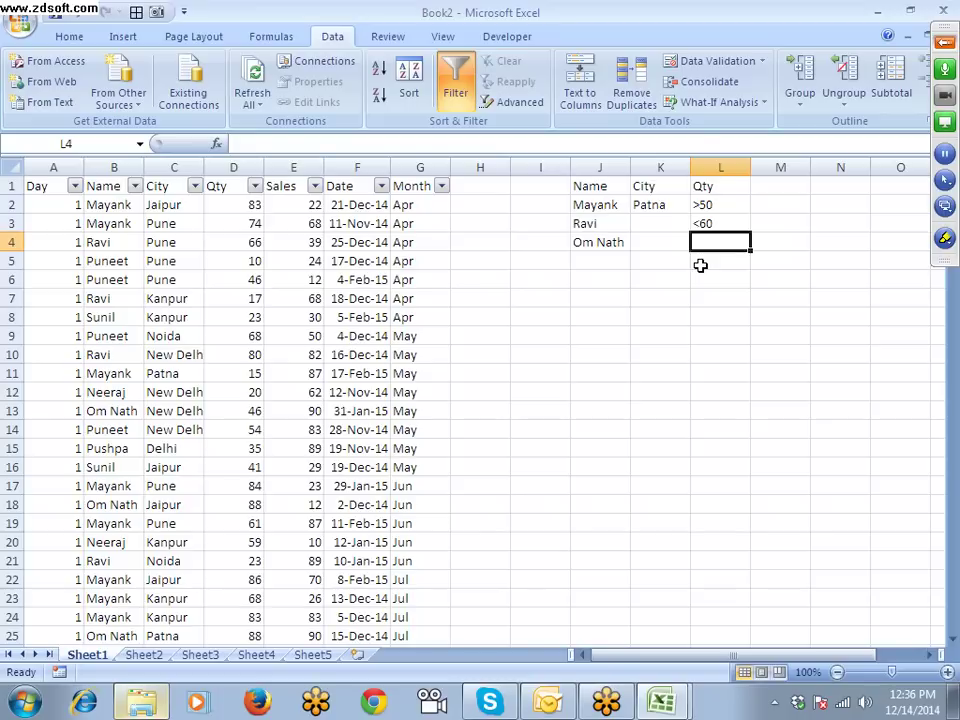
left_click(609, 241)
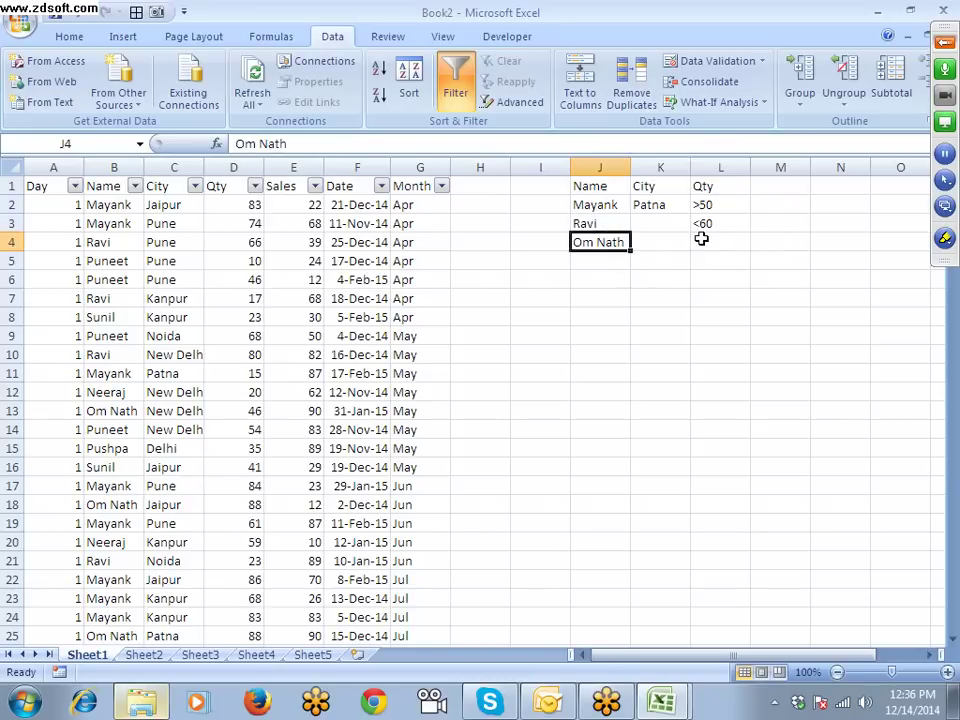
left_click(707, 240)
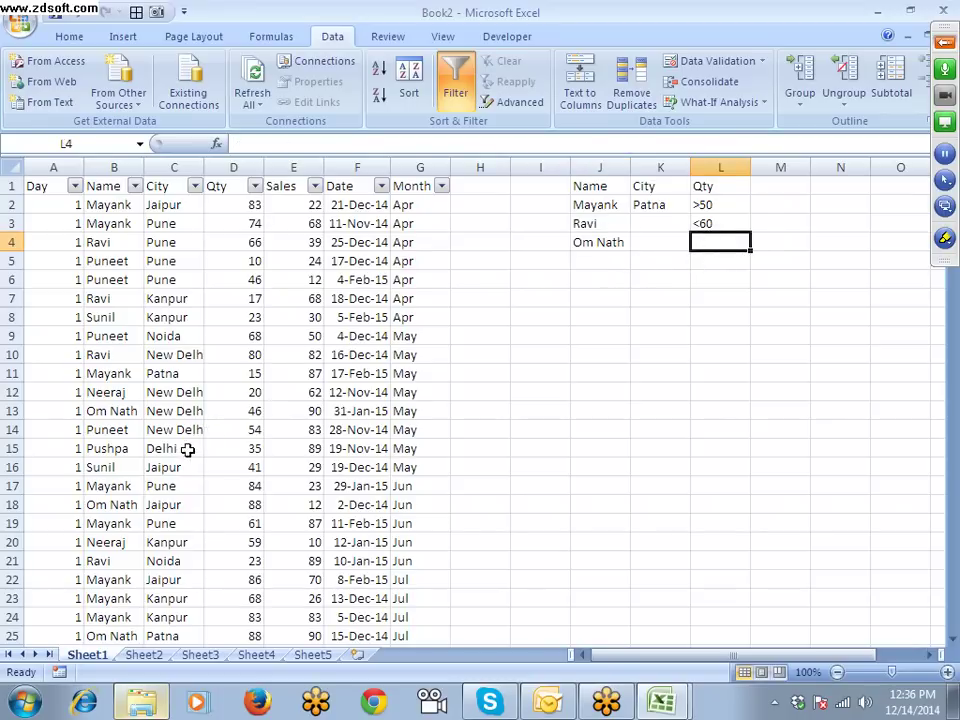
left_click(181, 412)
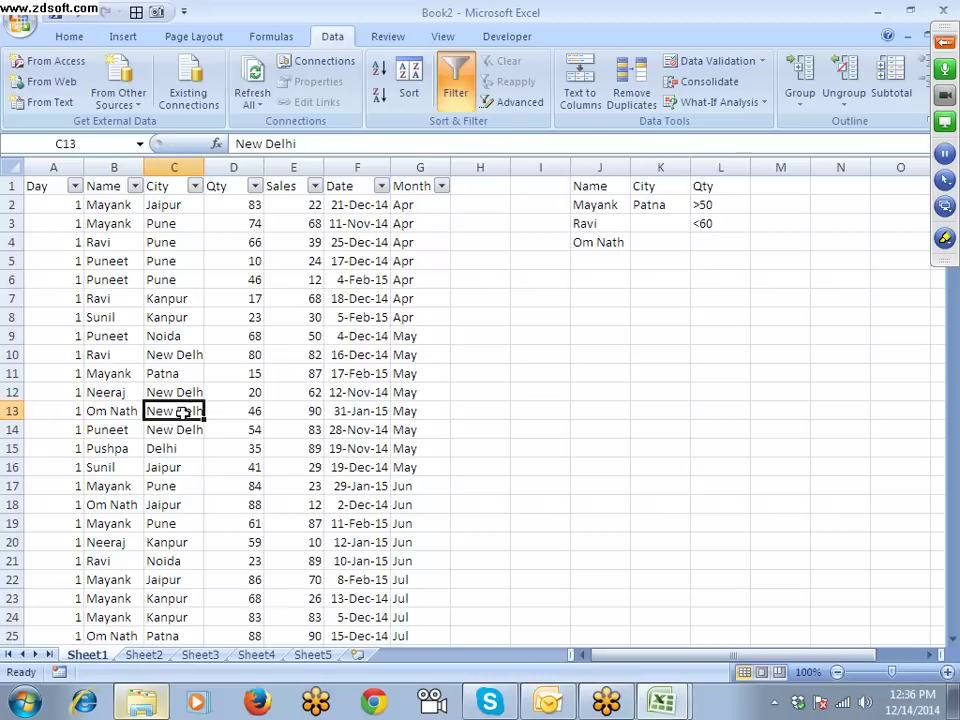
key("ctrl+c")
left_click(660, 244)
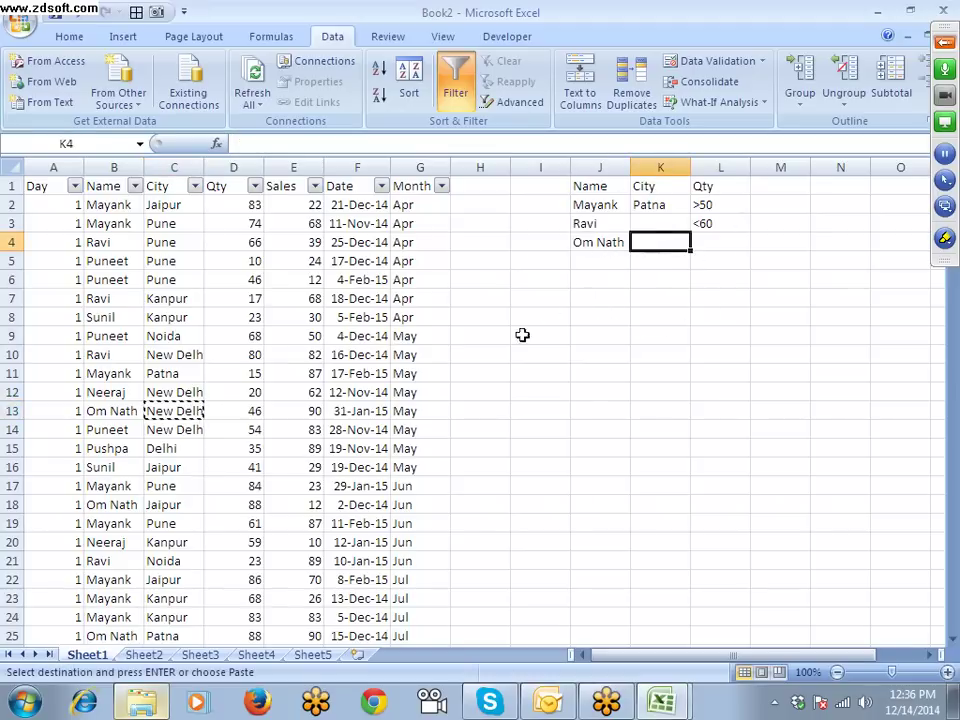
Step: Copy the city Jaipur from C18 into K4 as the third name's city criterion
left_click(190, 505)
key("ctrl+c")
left_click(665, 245)
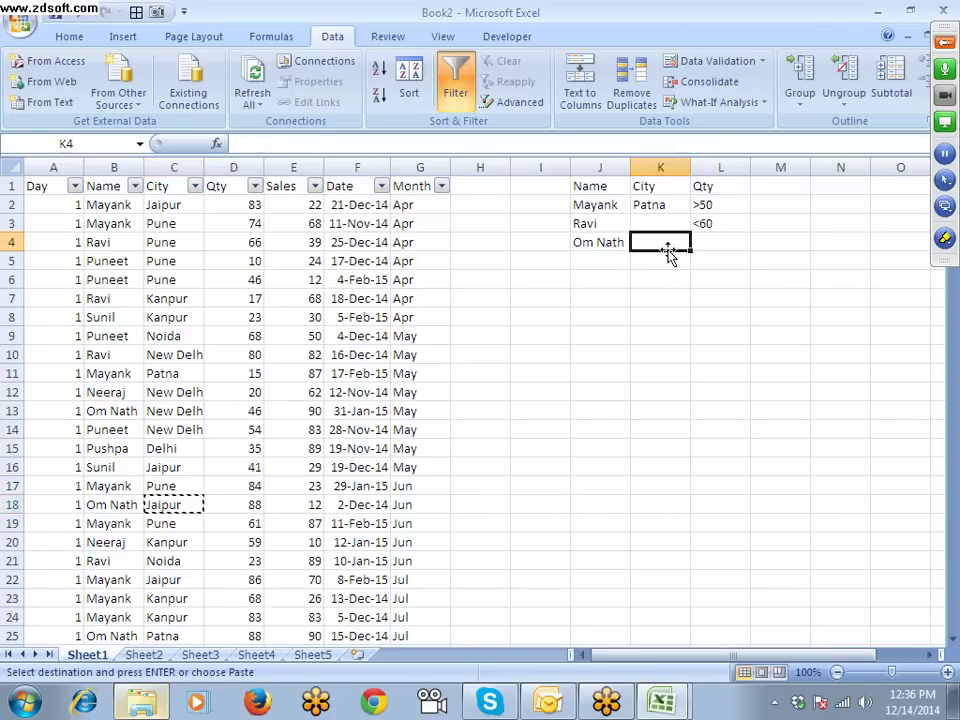
key("ctrl+v")
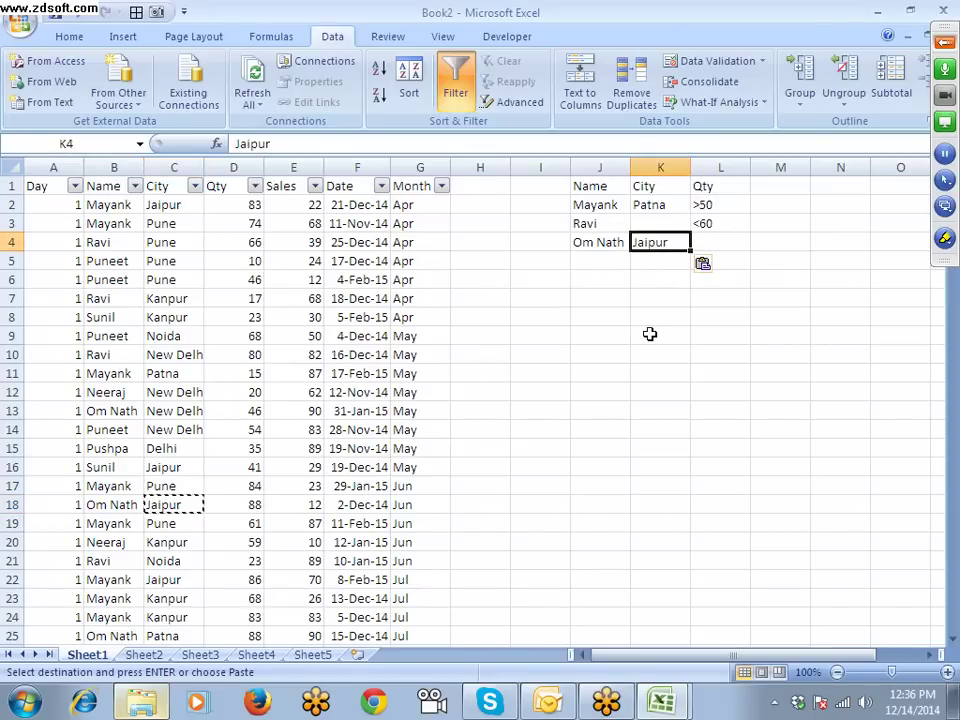
Step: Review the three rows of name, city and quantity criteria in J2:L4
key("Up")
key("Up")
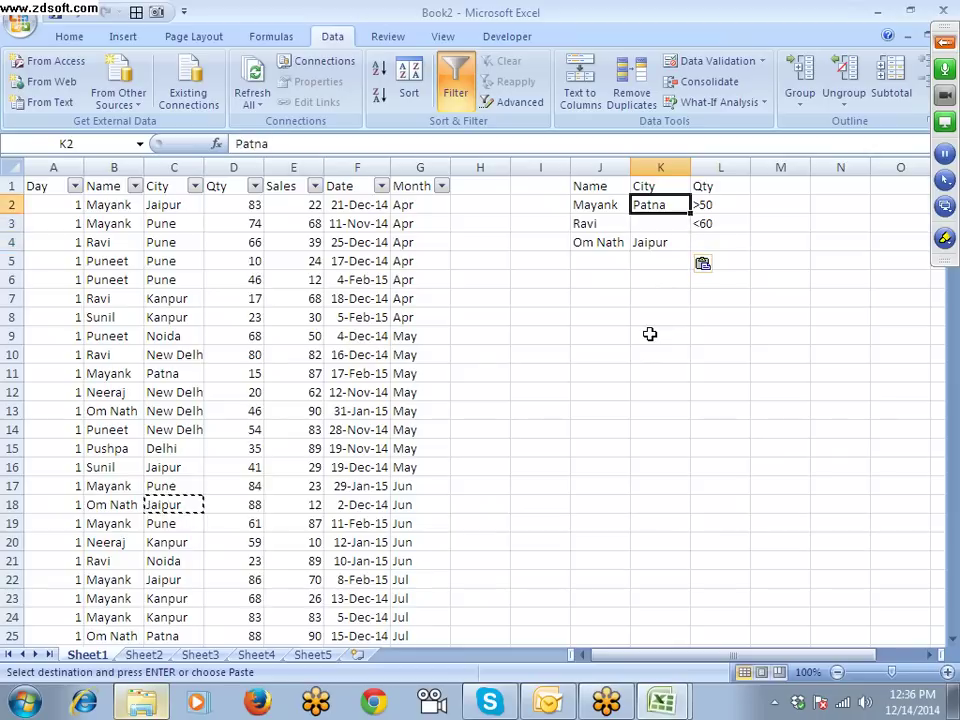
key("Left")
key("shift+Right")
key("shift+Right")
key("Down")
key("Left")
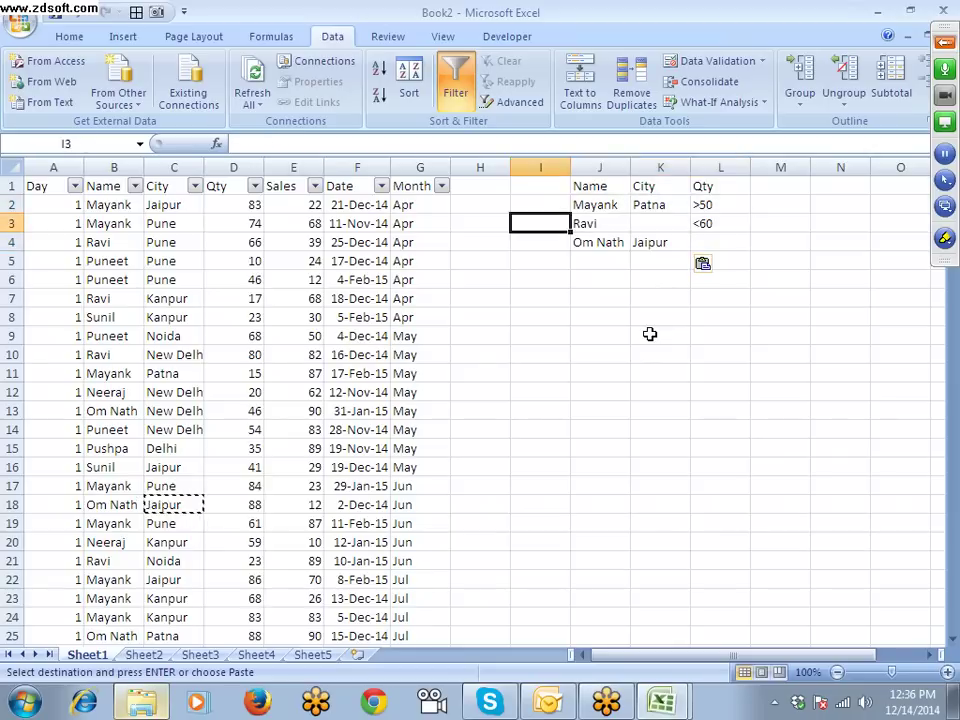
key("Down")
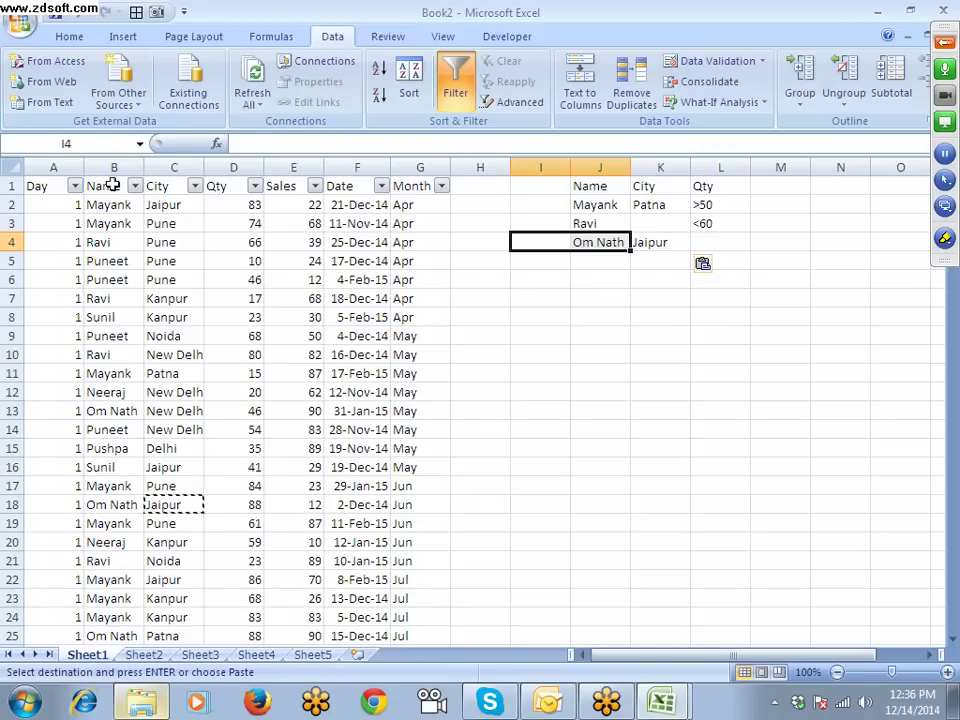
Step: Apply an in-place Advanced Filter to list range A1:G3402 with J1:L4 as the criteria range
left_click(45, 186)
left_click(520, 102)
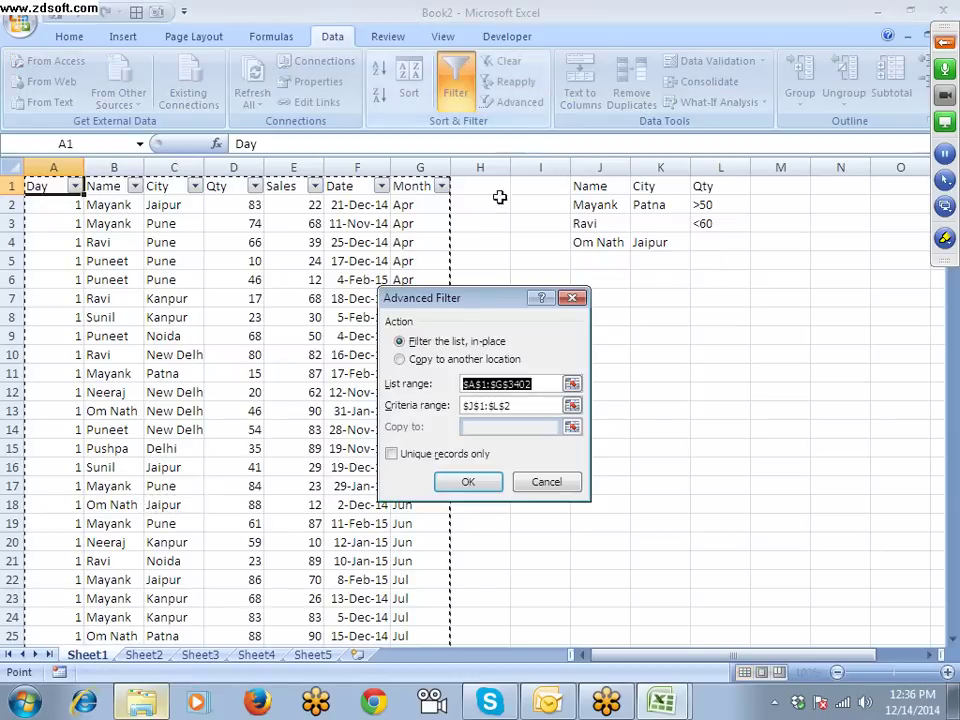
left_click_drag(499, 299, 355, 266)
left_click(380, 371)
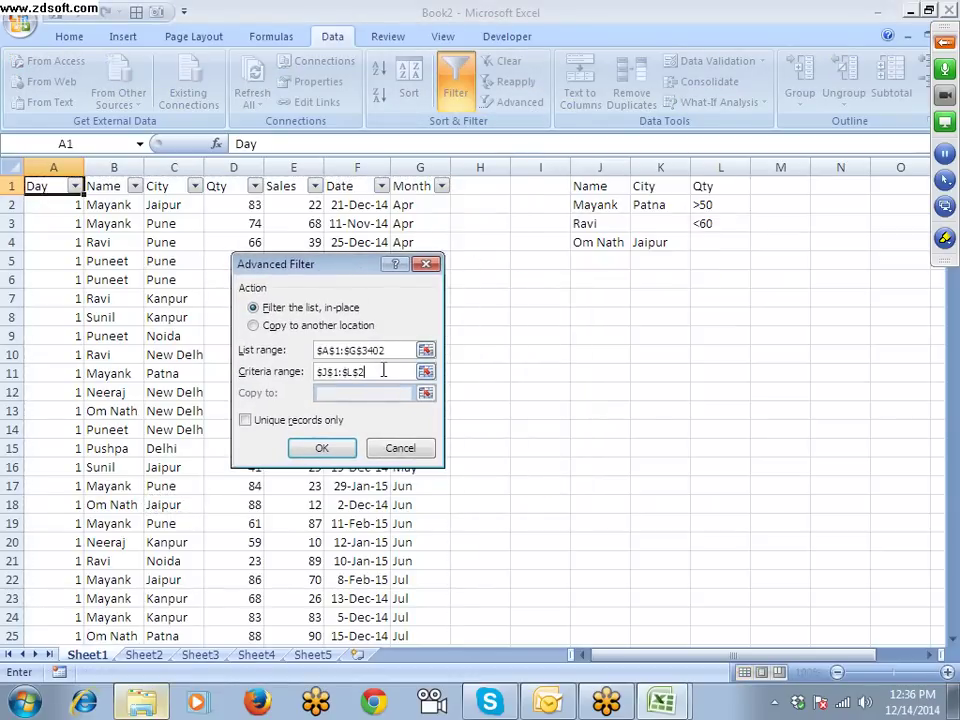
left_click_drag(383, 371, 281, 374)
key("Delete")
left_click_drag(590, 187, 701, 249)
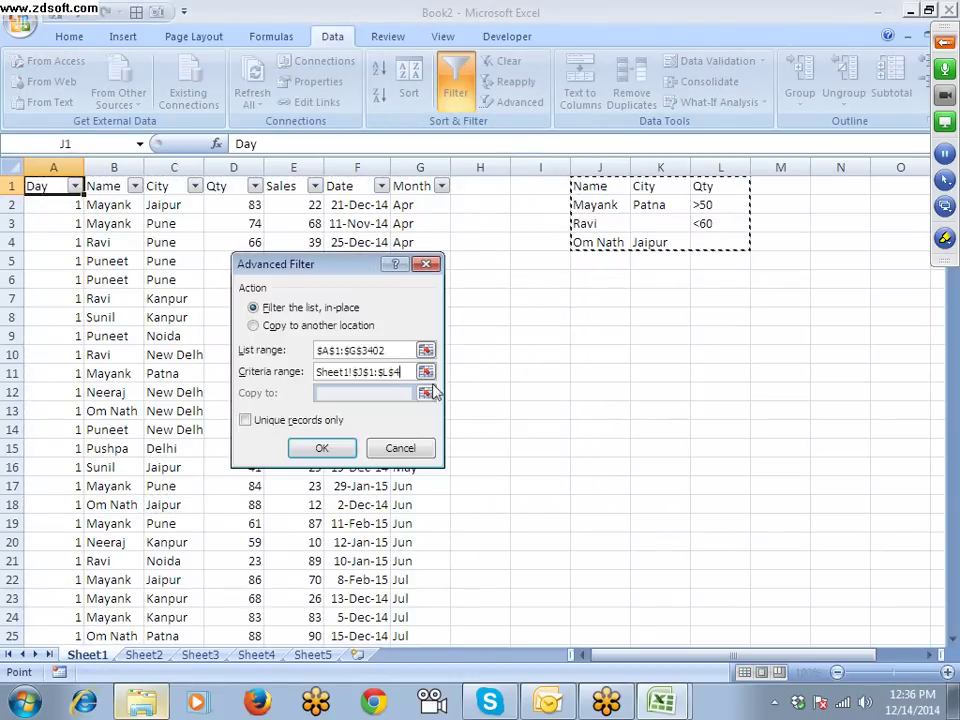
left_click(322, 448)
Step: Check the filtered records against the criteria, and restore all rows with the header filters turned off
left_click(99, 207)
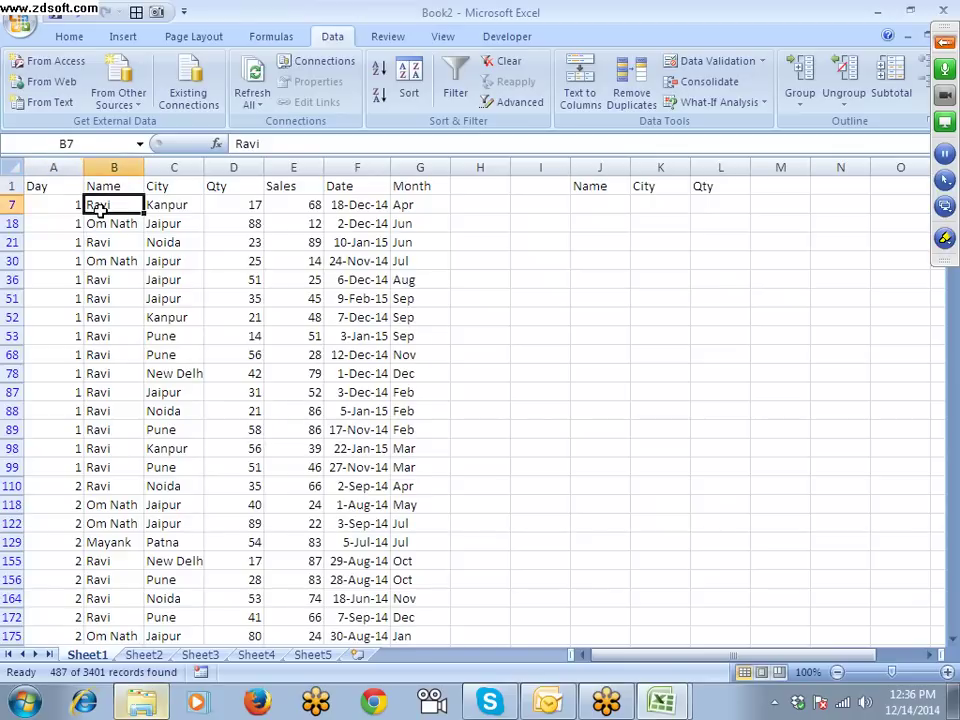
left_click(100, 224)
scroll(110, 320, "down", 1)
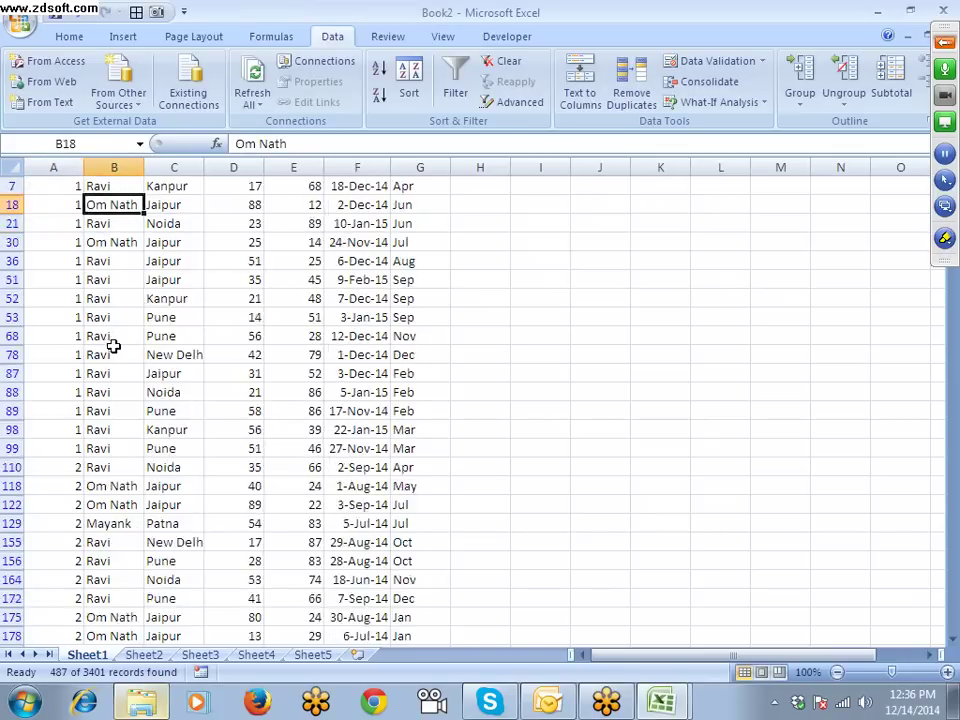
scroll(114, 346, "down", 2)
left_click(133, 448)
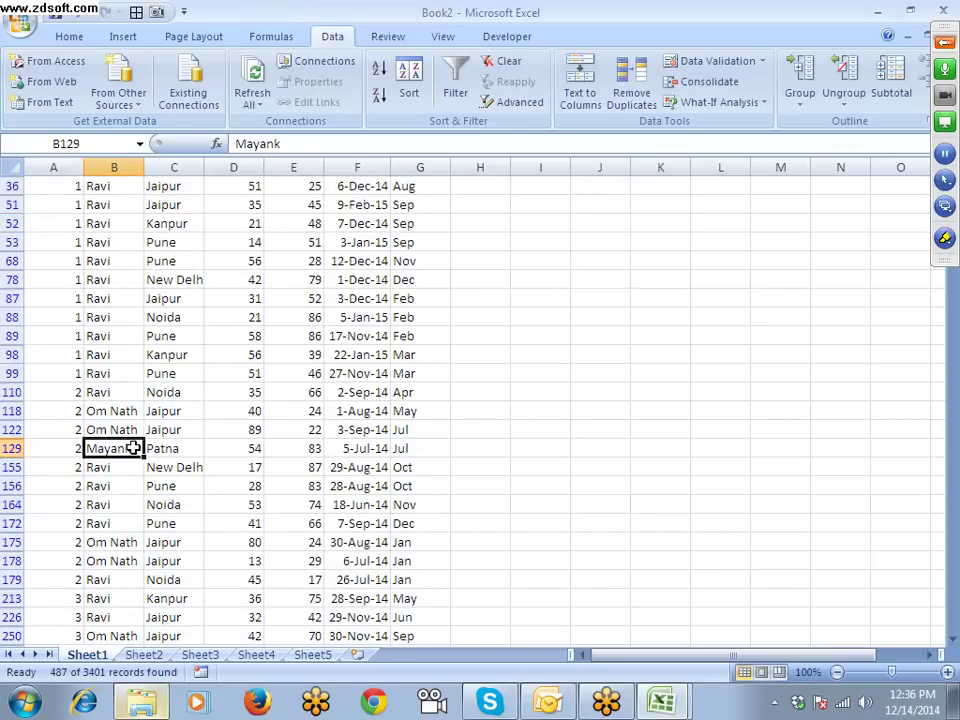
scroll(133, 445, "up", 2)
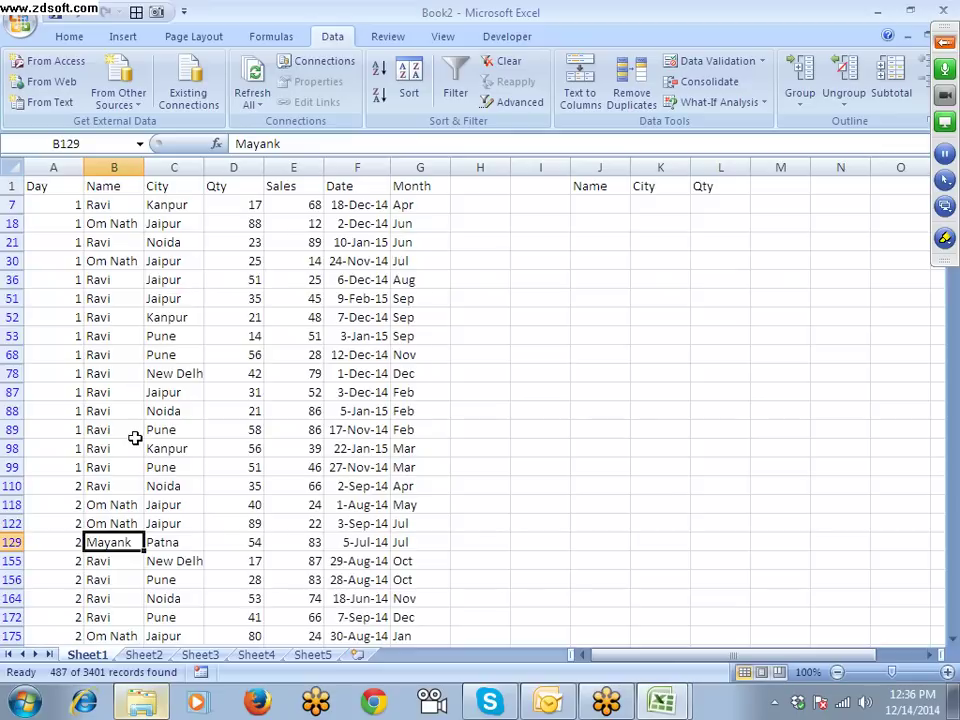
key("ctrl+shift+l")
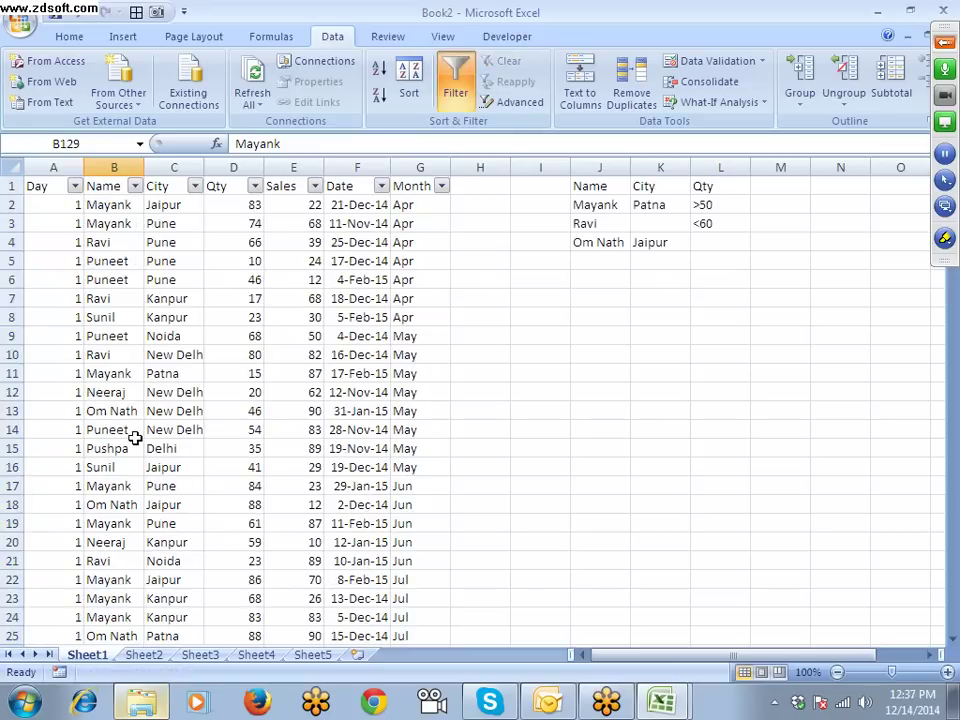
key("ctrl+shift+l")
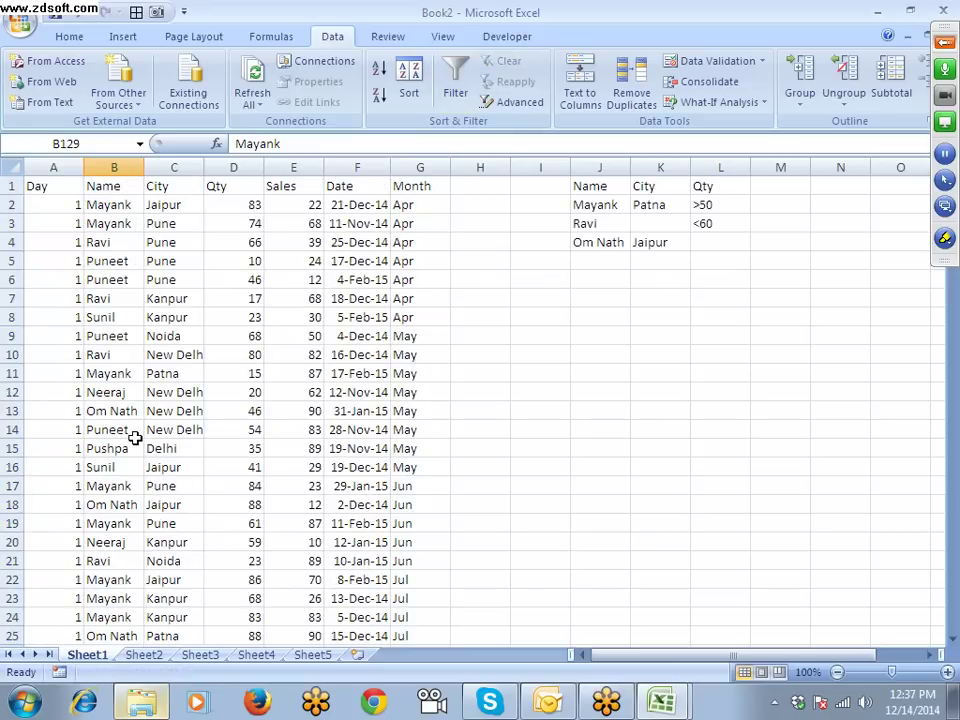
Step: Run an Advanced Filter on A1:G3402 with criteria J1:L4, copying the matching records to another location starting at I8
left_click(573, 342)
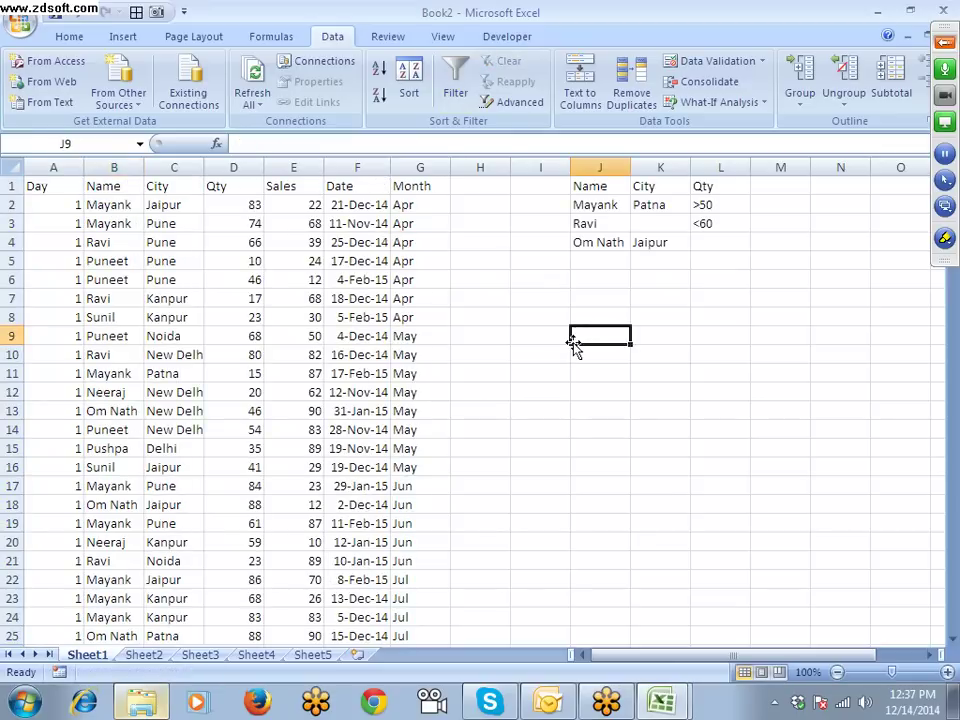
left_click(155, 222)
left_click(108, 188)
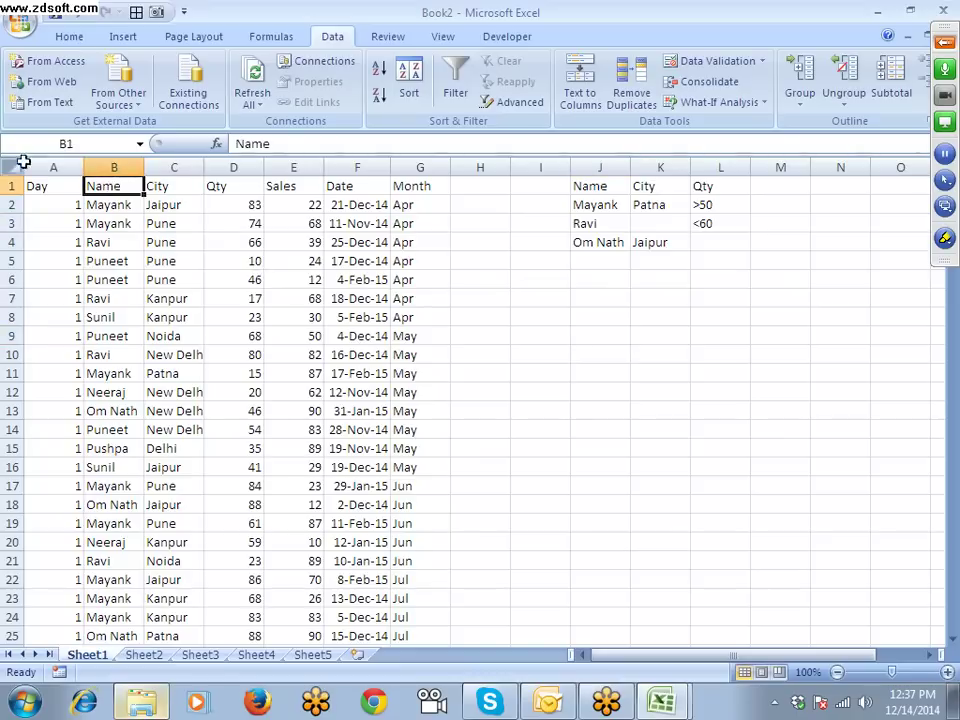
key("ctrl+Home")
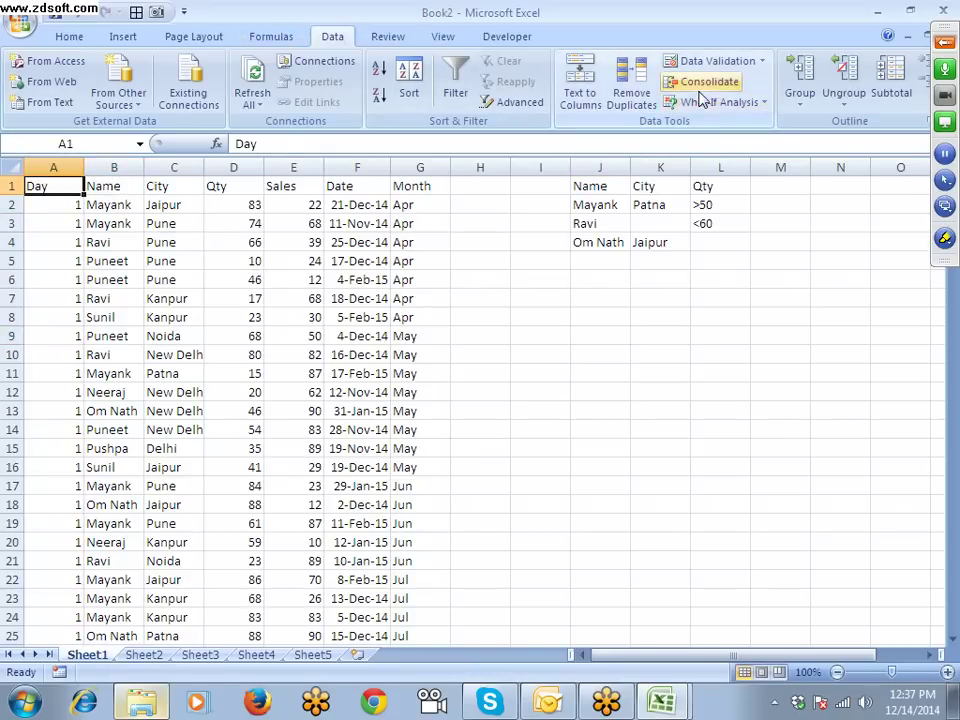
left_click(521, 102)
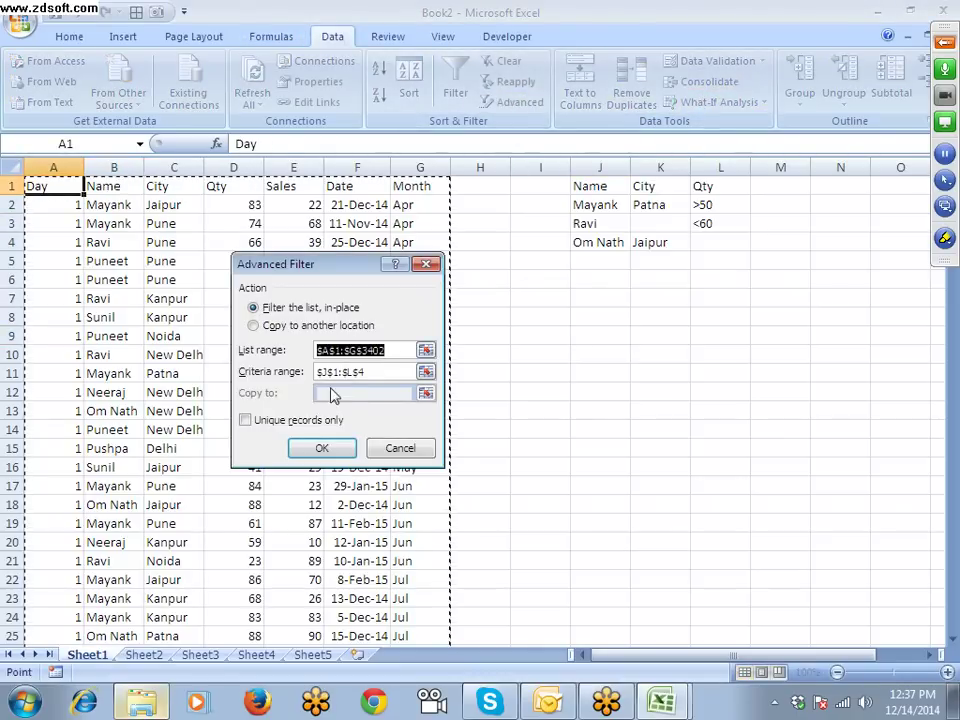
left_click(254, 327)
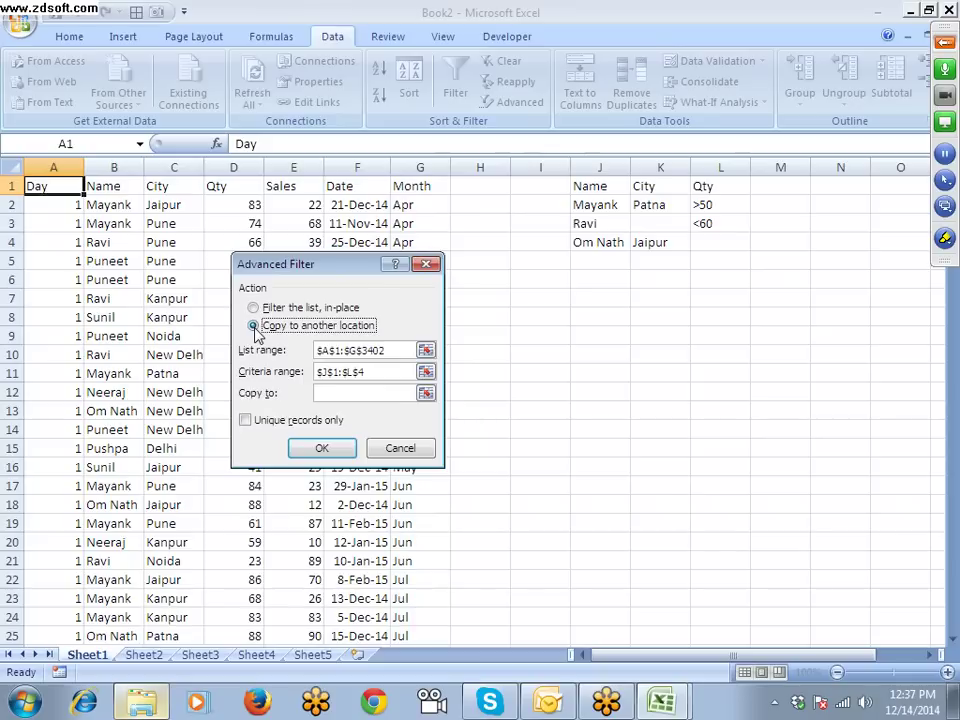
left_click(350, 393)
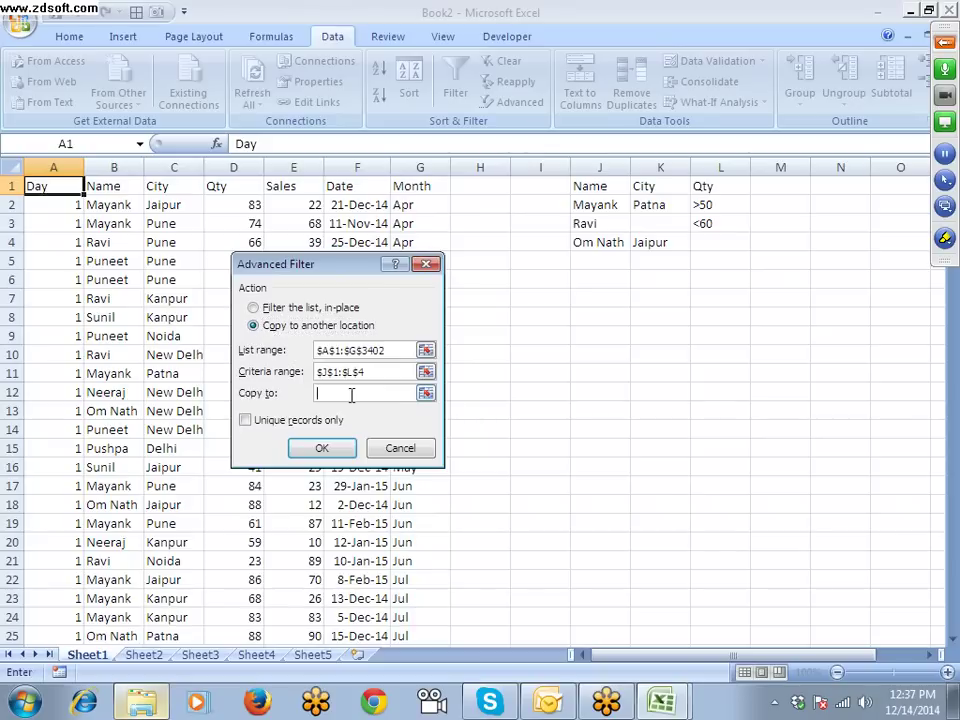
left_click(561, 321)
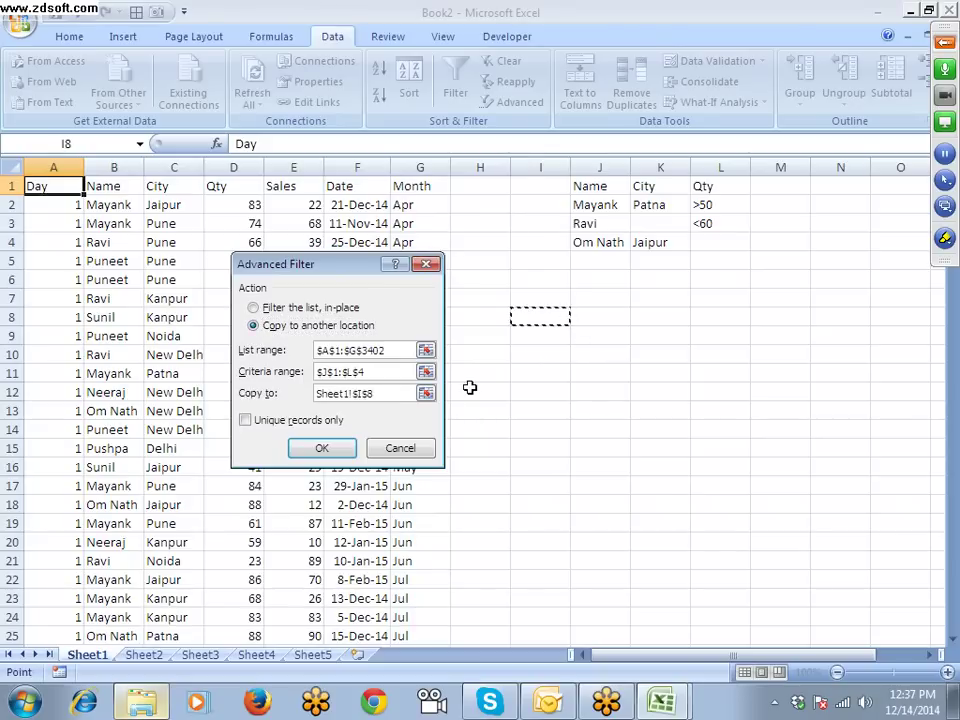
left_click(325, 450)
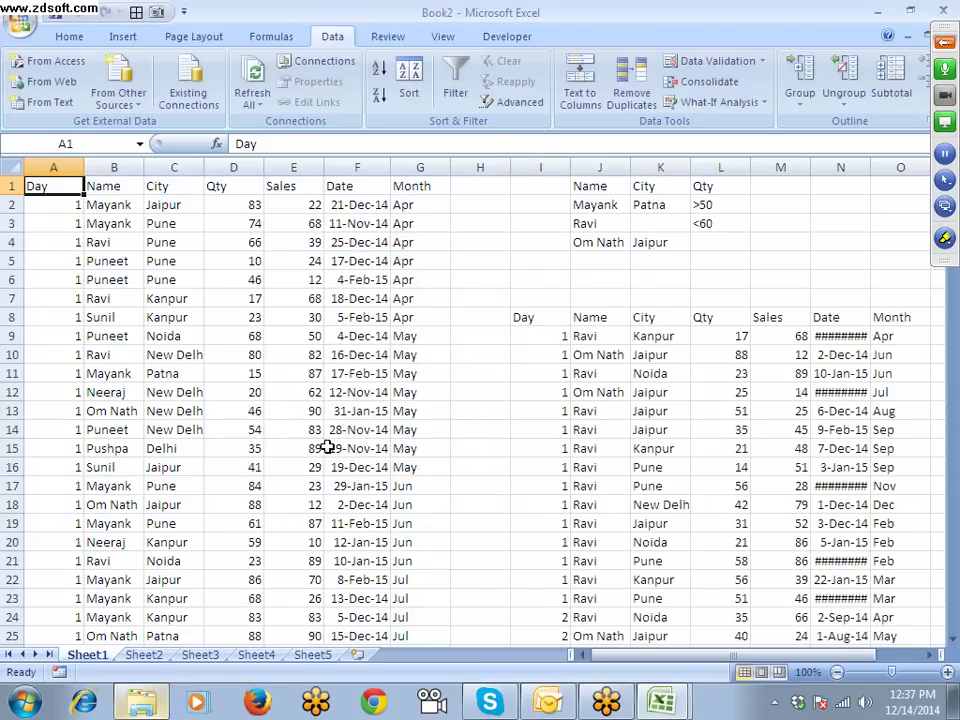
Step: Examine the records extracted from I8 and compare them with the criteria in J1:L4
left_click(233, 338)
left_click(560, 352)
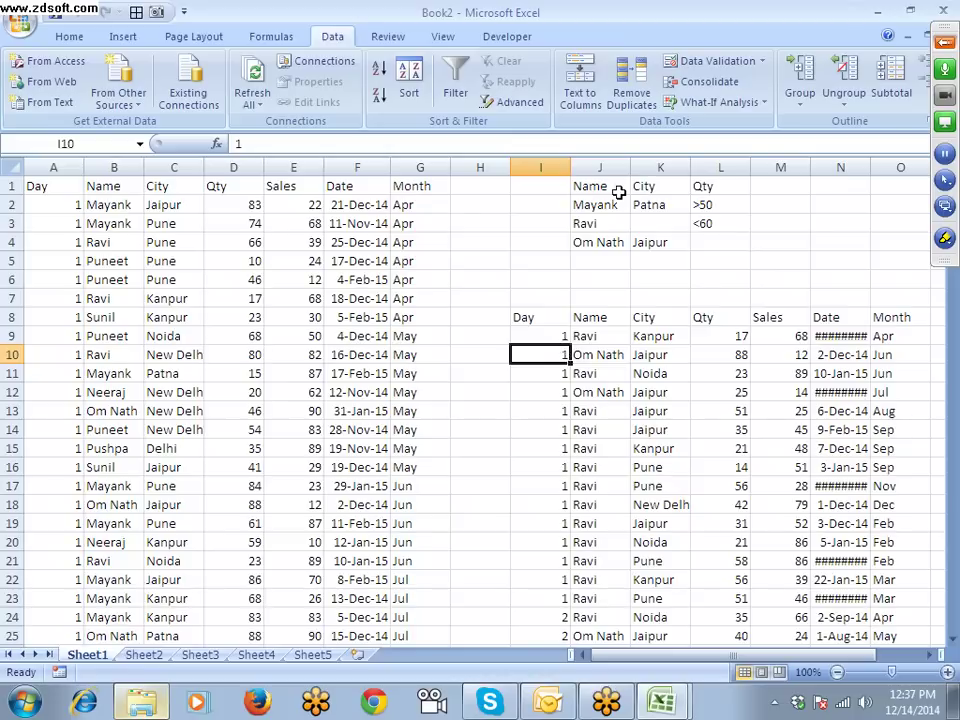
left_click_drag(617, 191, 703, 236)
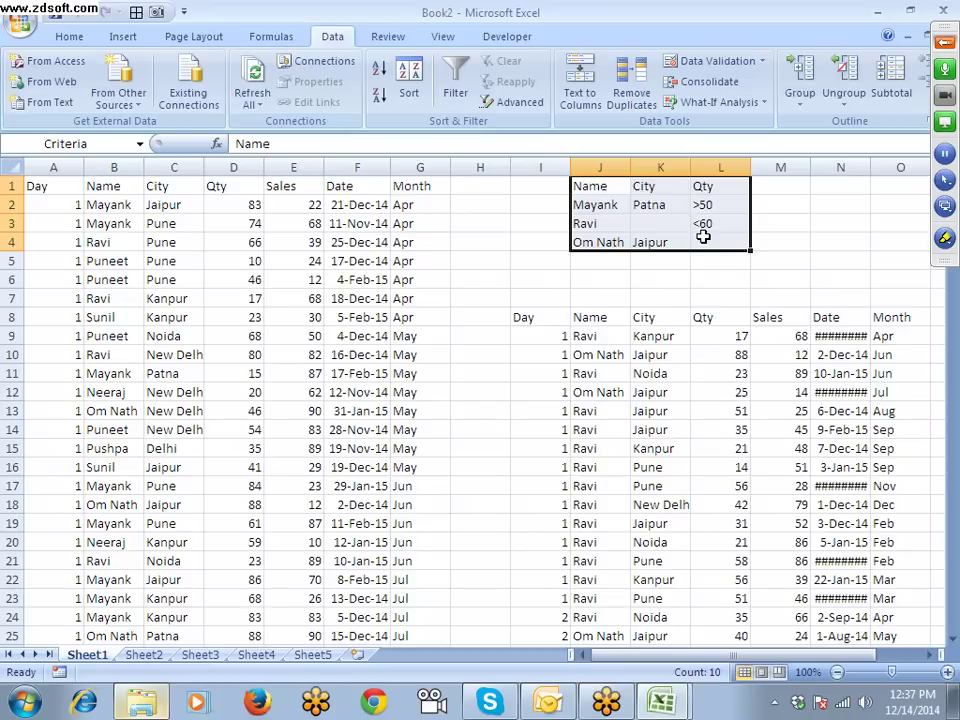
key("Down")
key("Down")
key("Down")
key("Down")
key("Down")
key("Down")
key("Down")
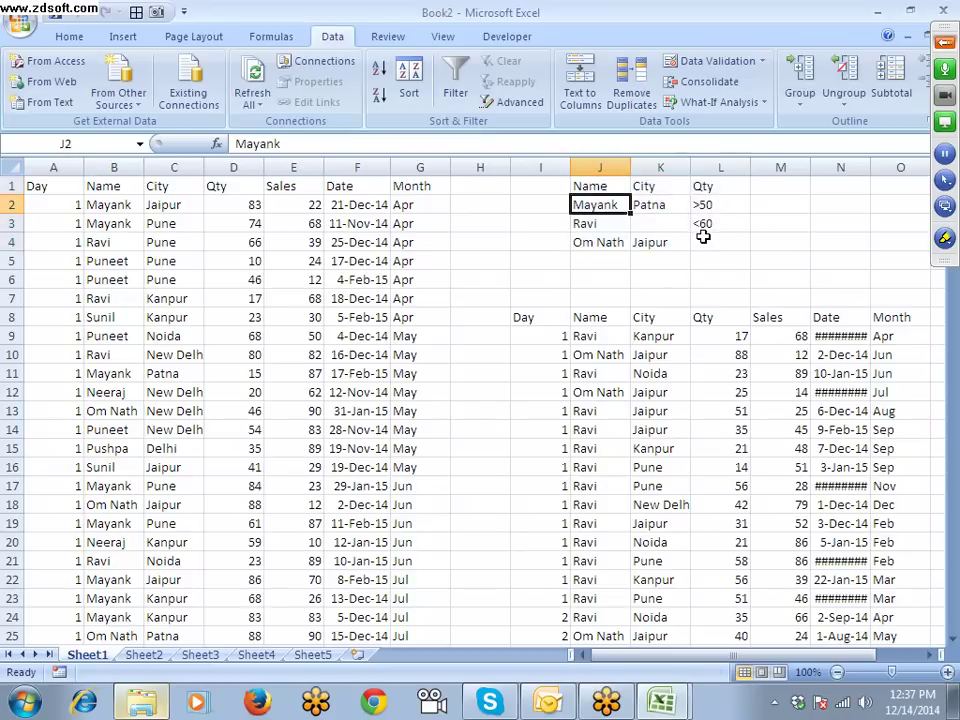
Step: Clear all the extracted records in columns I to O, including their header row 8
key("Left")
key("ctrl+shift+Right")
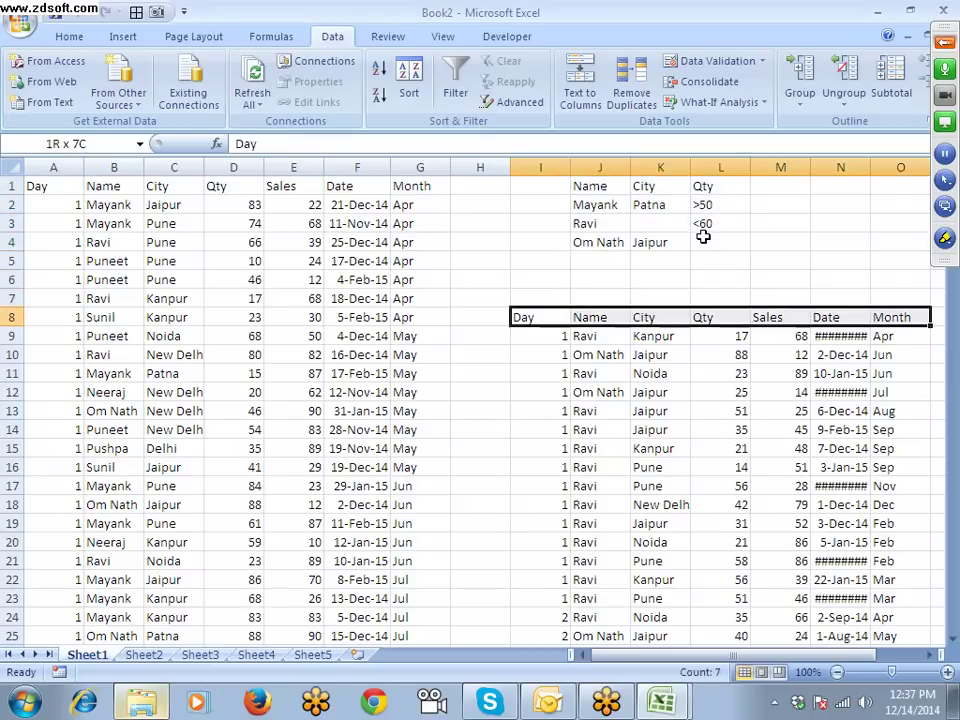
key("ctrl+shift+Down")
key("Up")
key("Down")
key("ctrl+shift+Down")
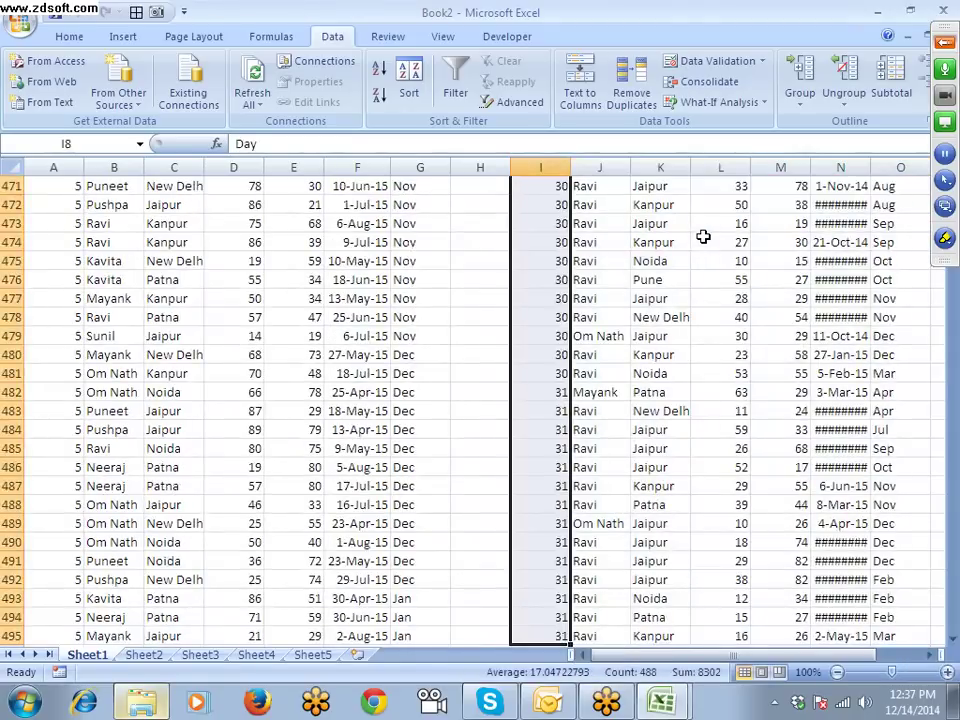
key("ctrl+Up")
key("Down")
key("Down")
key("Down")
key("Down")
key("Down")
key("Down")
key("Down")
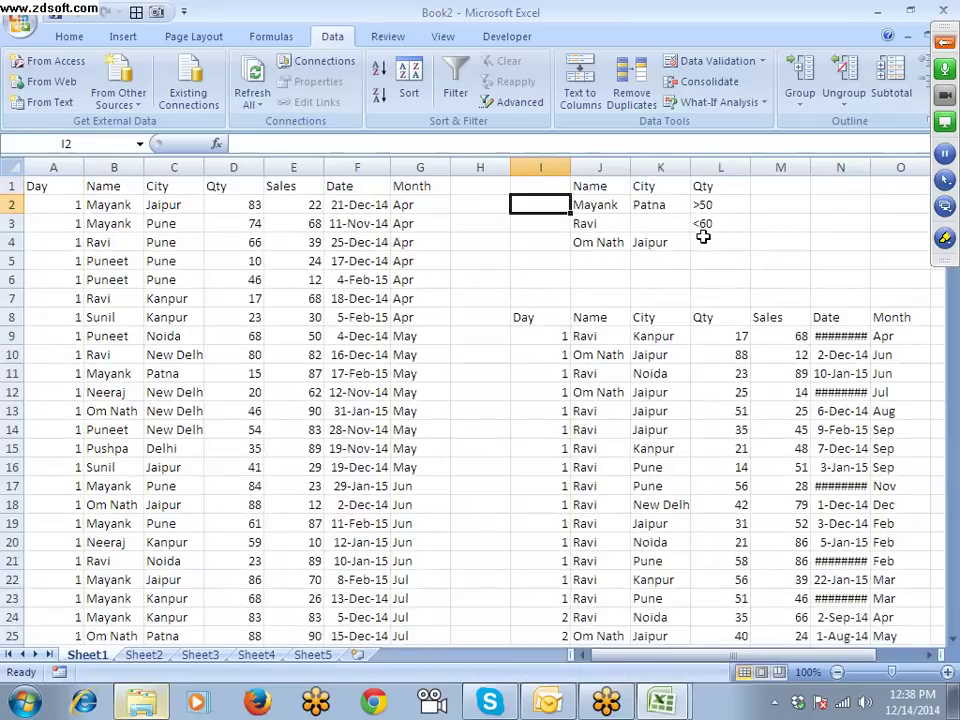
key("ctrl+shift+Right")
key("ctrl+shift+Down")
key("Delete")
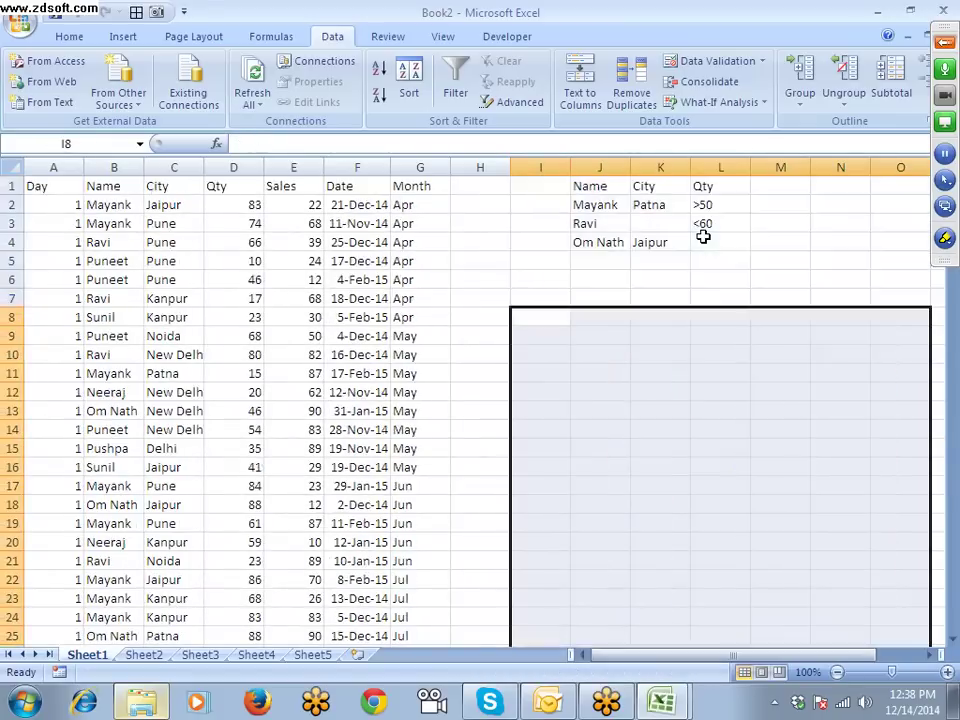
key("Left")
key("Home")
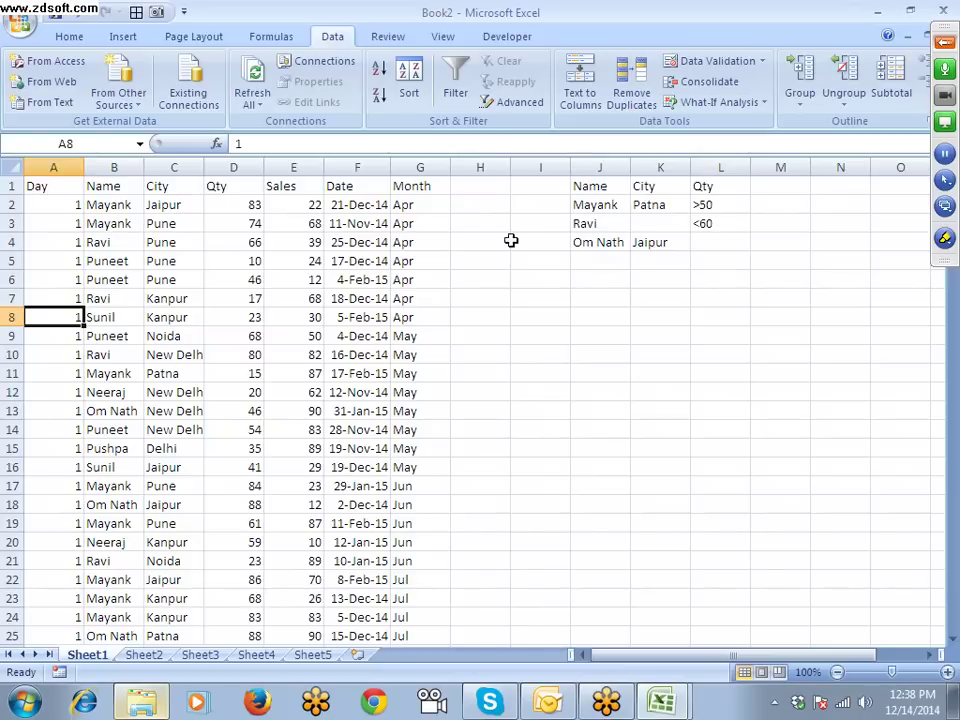
Step: Run the Advanced Filter with criteria J1:L4 for unique records only, copying the results to I8:O8
left_click(57, 190)
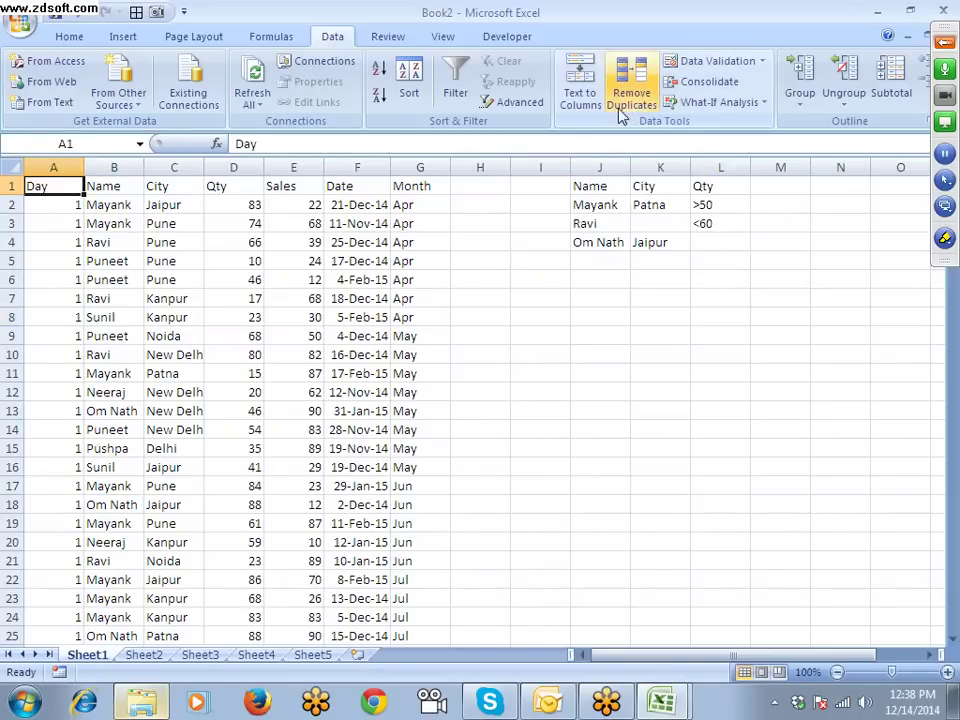
left_click(516, 103)
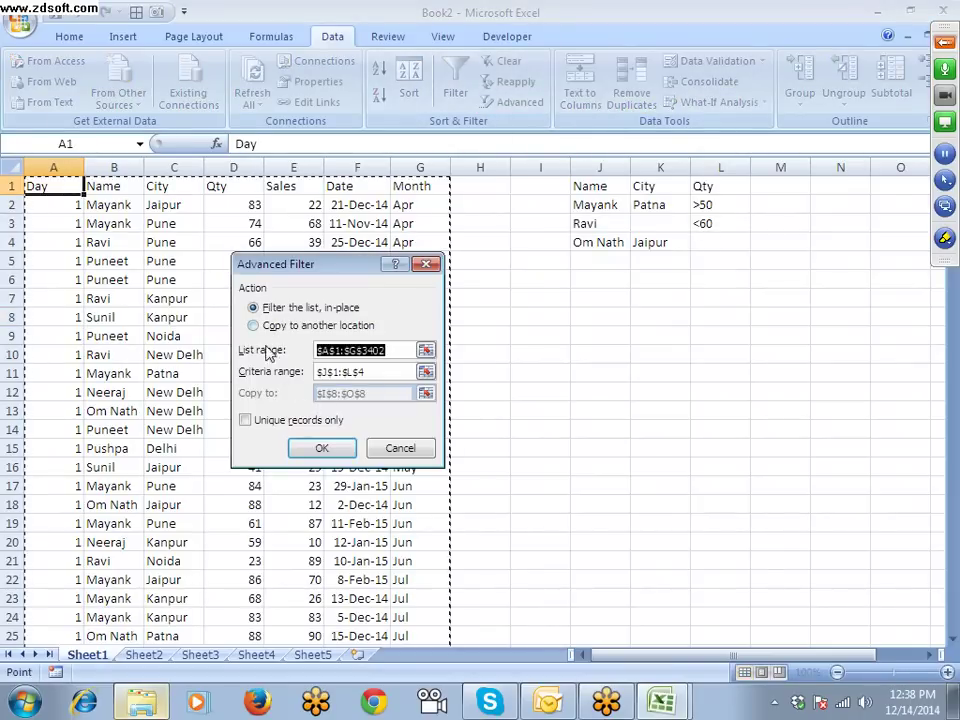
left_click(255, 424)
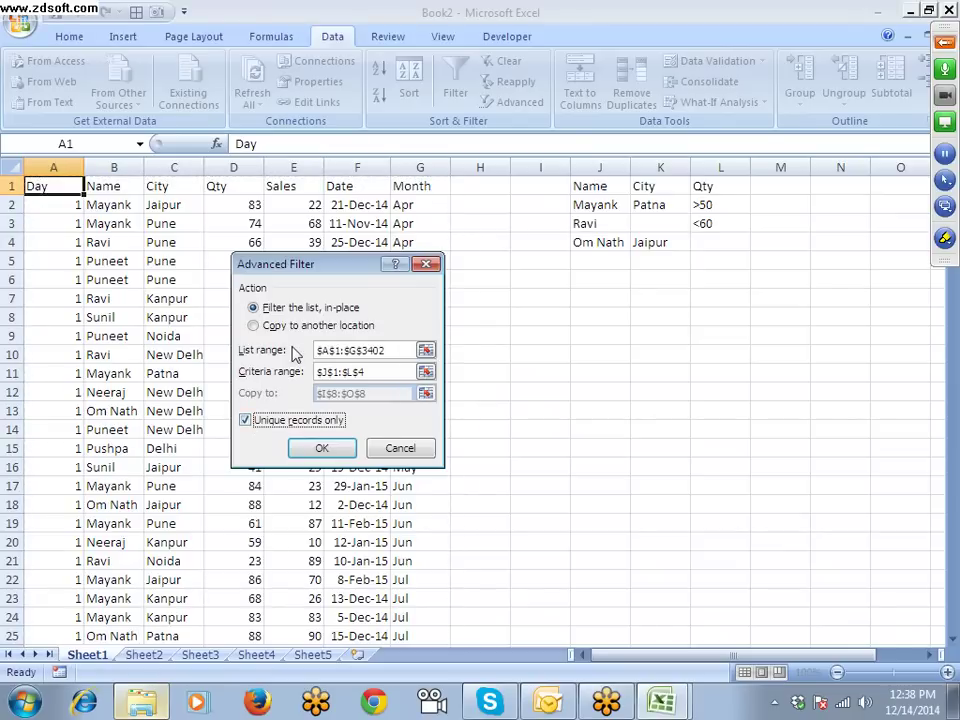
left_click(254, 325)
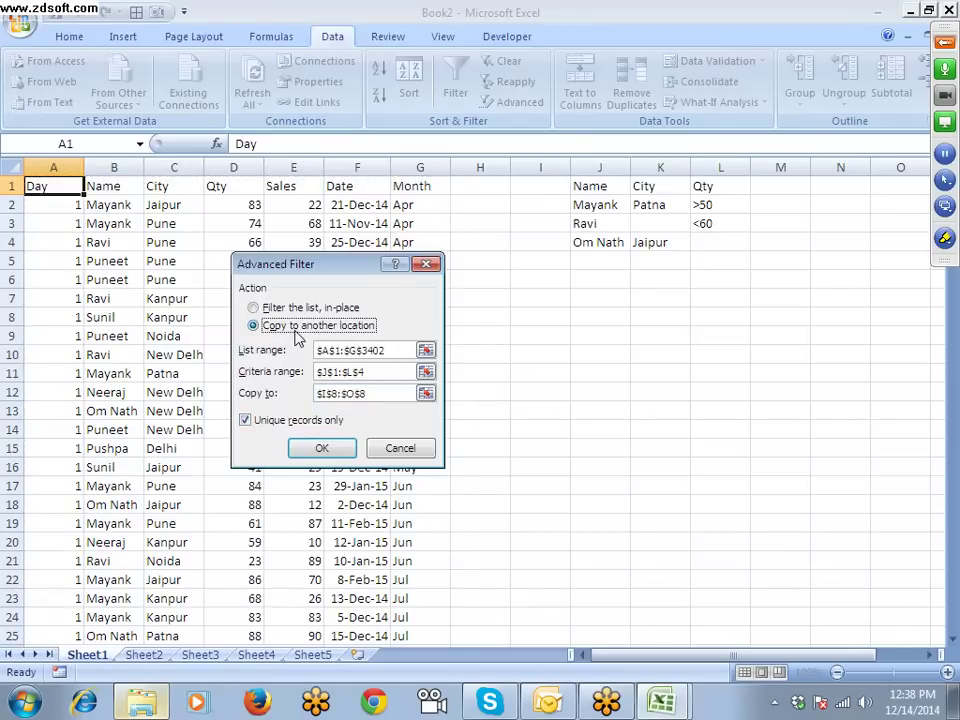
left_click(323, 449)
left_click(573, 317)
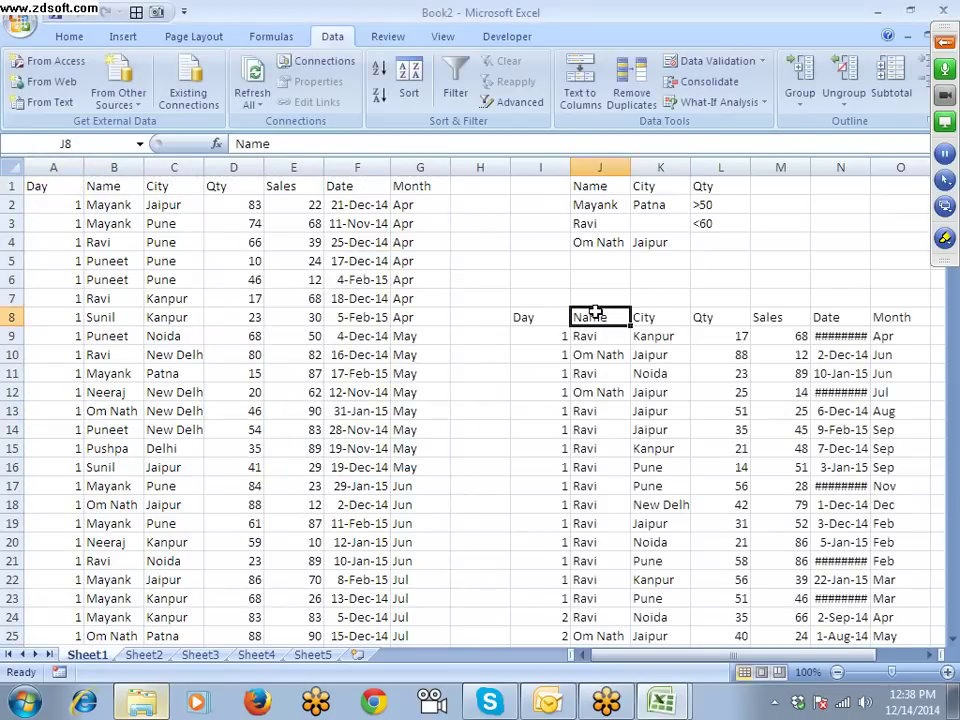
Step: Clear the extracted unique records in columns I to O, including their header row 8
key("ctrl+shift+Down")
key("Up")
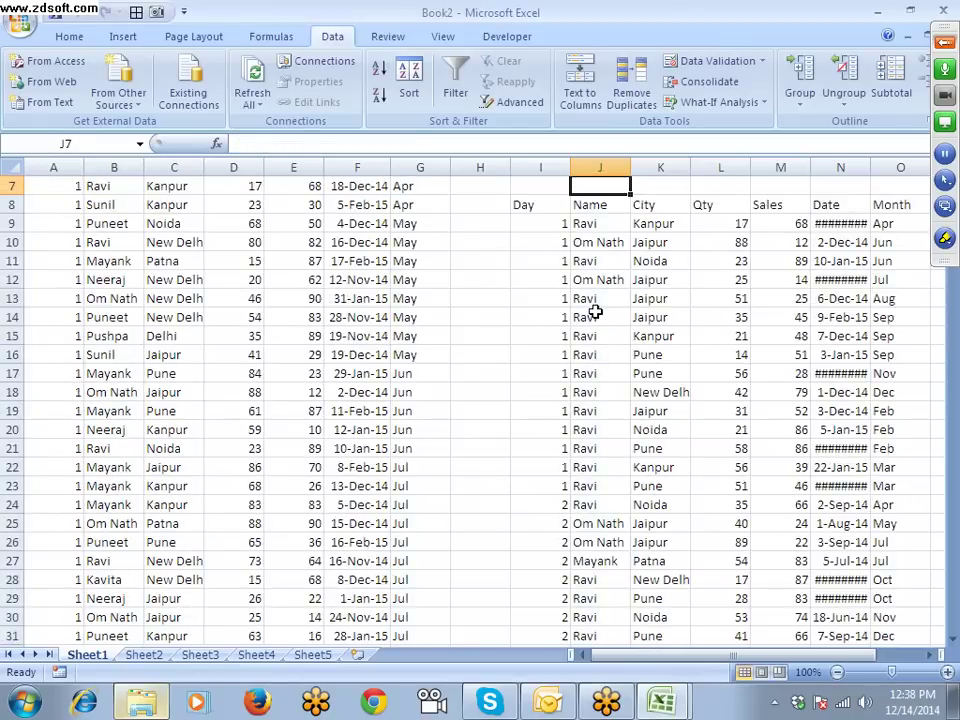
key("ctrl+Up")
key("ctrl+Up")
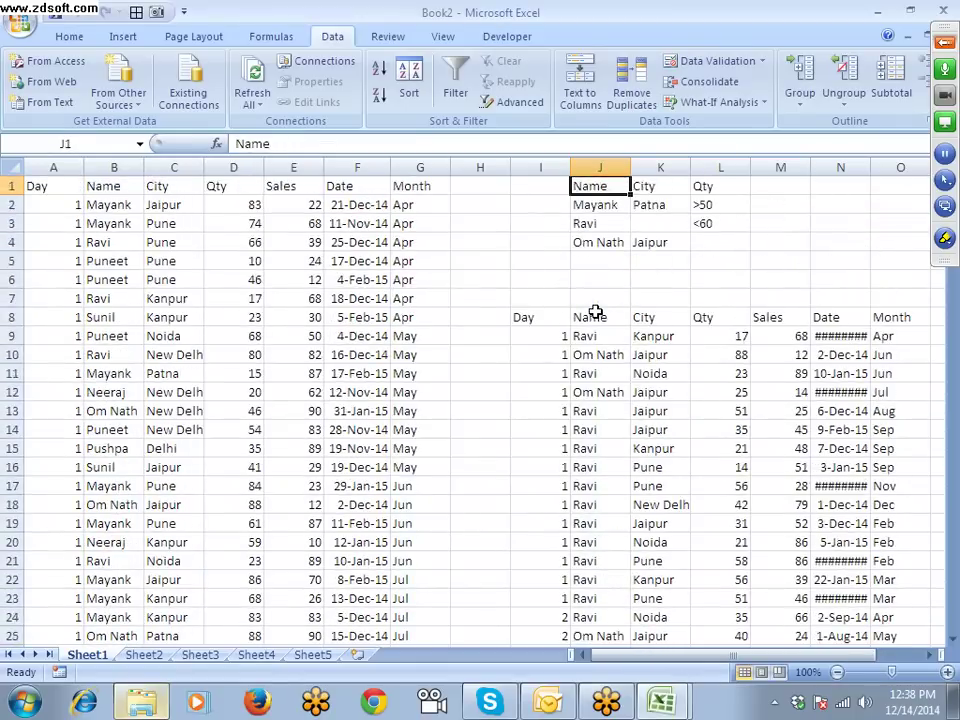
left_click_drag(562, 320, 864, 425)
key("shift+Right")
key("ctrl+shift+Down")
key("Delete")
Step: Try pasting a duplicate of the record in A2:G2 over row 3, and undo the paste
key("Left")
key("Left")
key("Left")
key("Left")
key("Left")
key("Left")
key("Left")
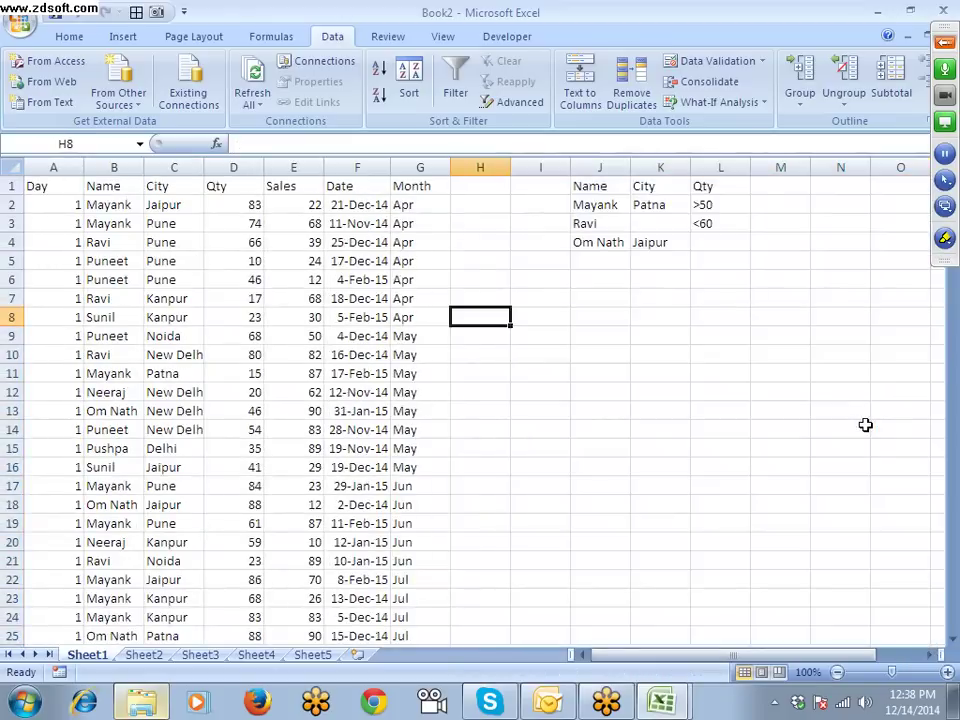
key("Left")
key("Up")
key("ctrl+Up")
key("Down")
key("Down")
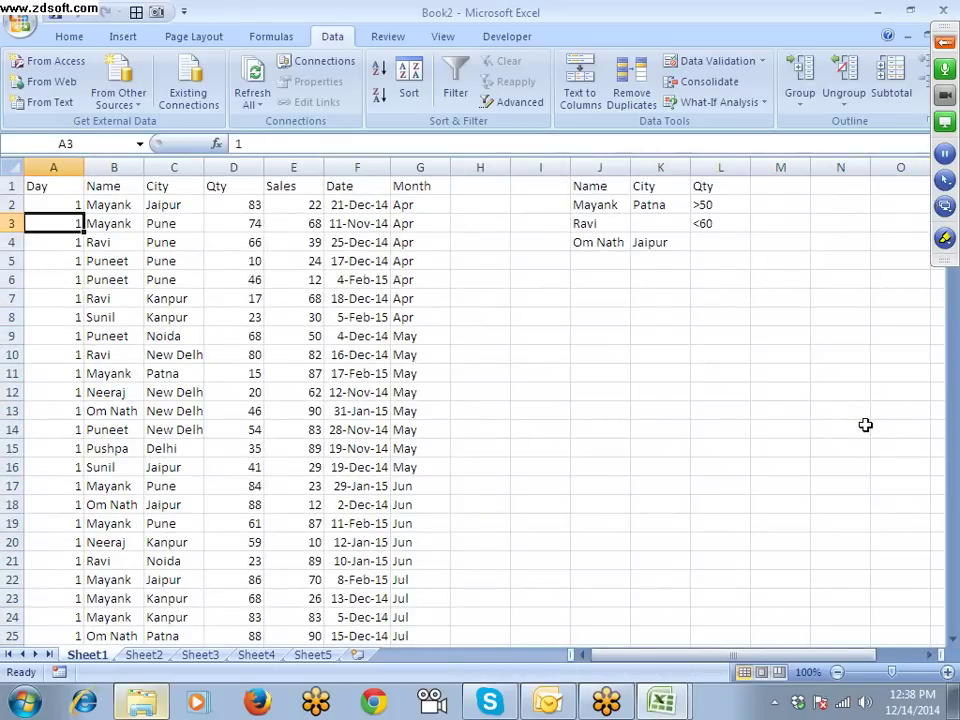
key("Up")
key("ctrl+shift+Right")
key("ctrl+c")
key("Down")
key("ctrl+v")
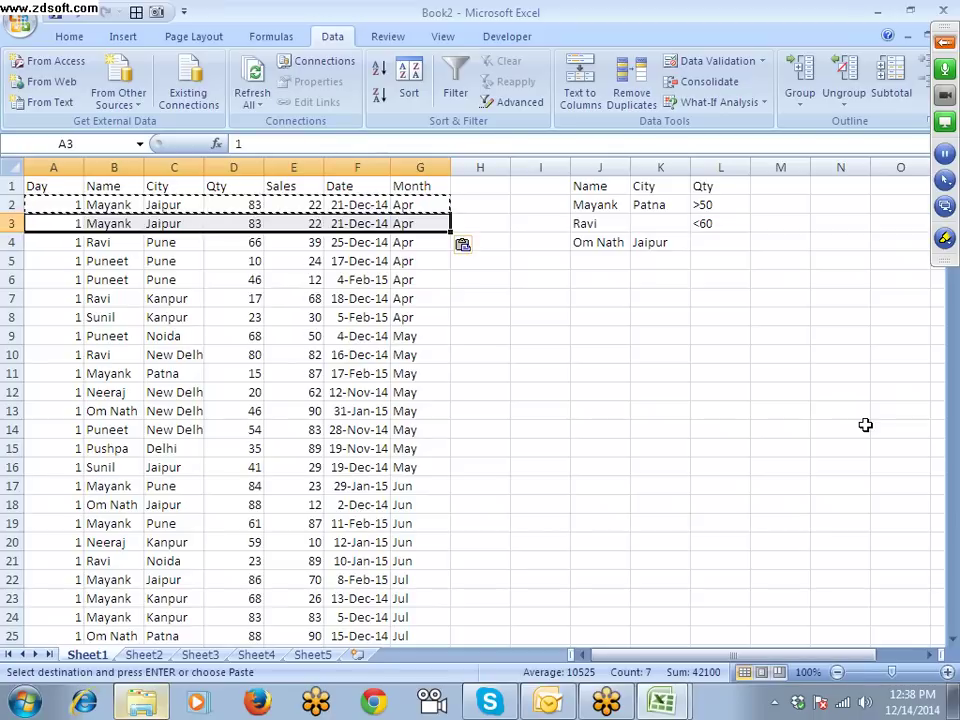
key("ctrl+z")
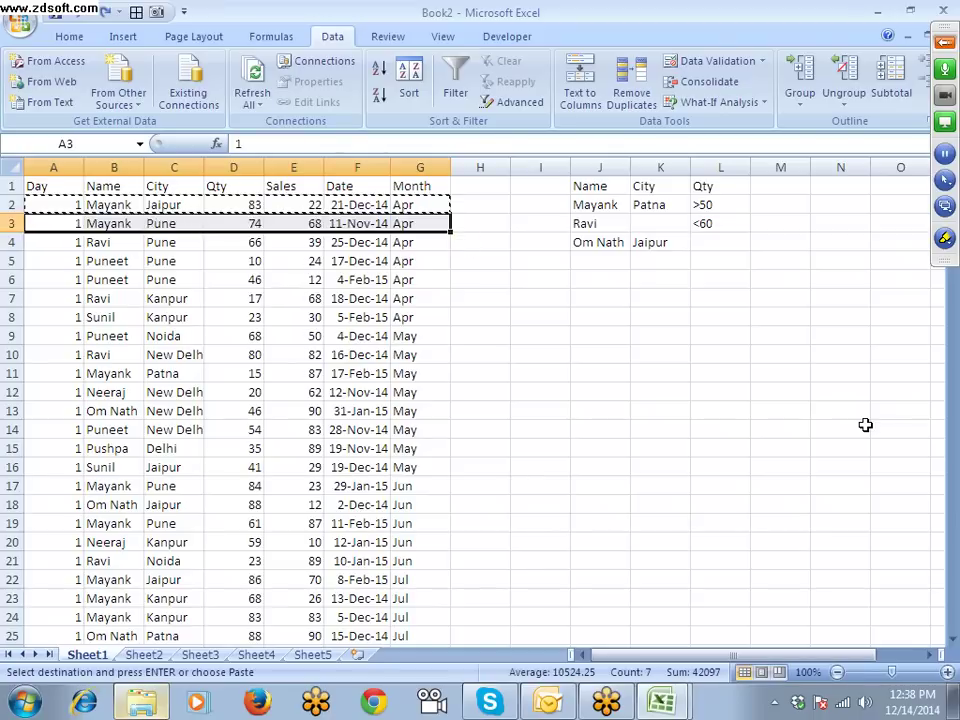
key("Escape")
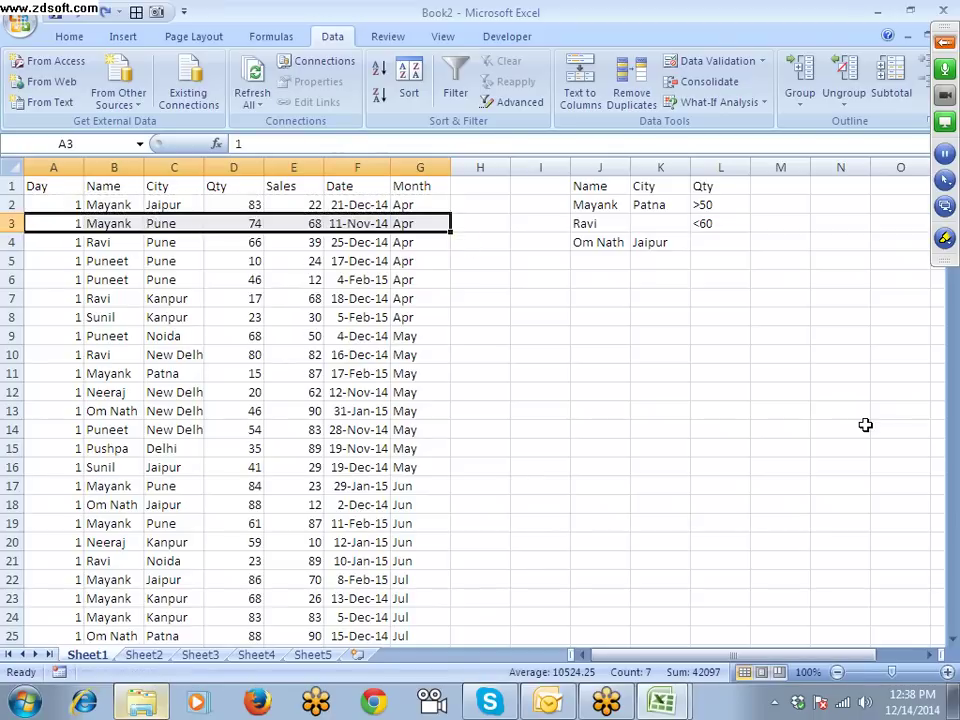
Step: Copy the whole Name column B of Sheet1 into column A of Sheet5
key("Up")
key("Right")
key("ctrl+space")
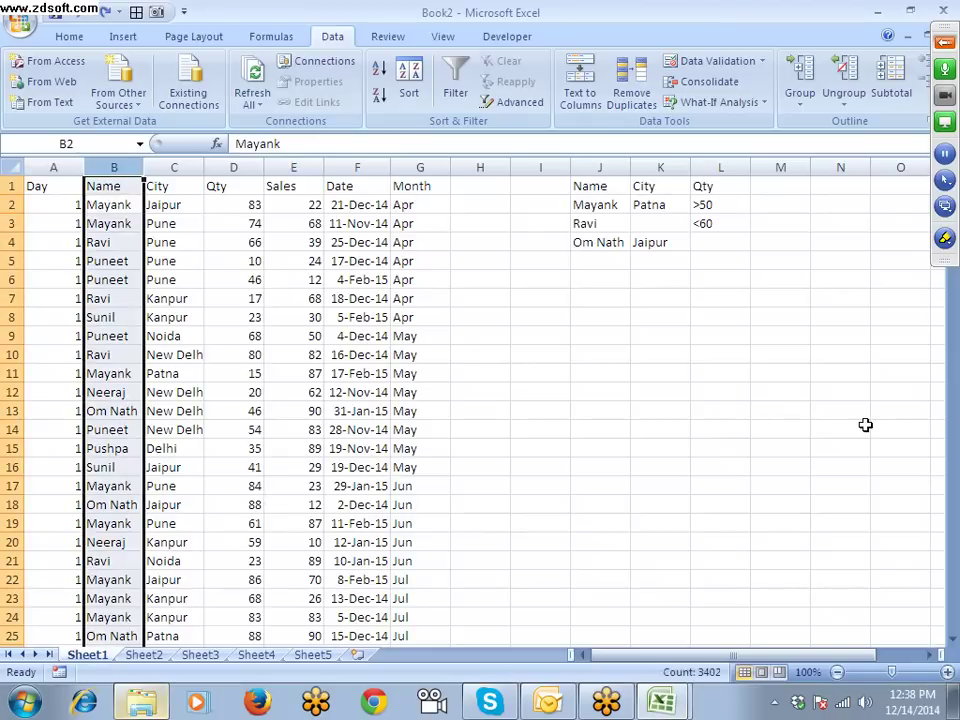
key("ctrl+c")
left_click(322, 655)
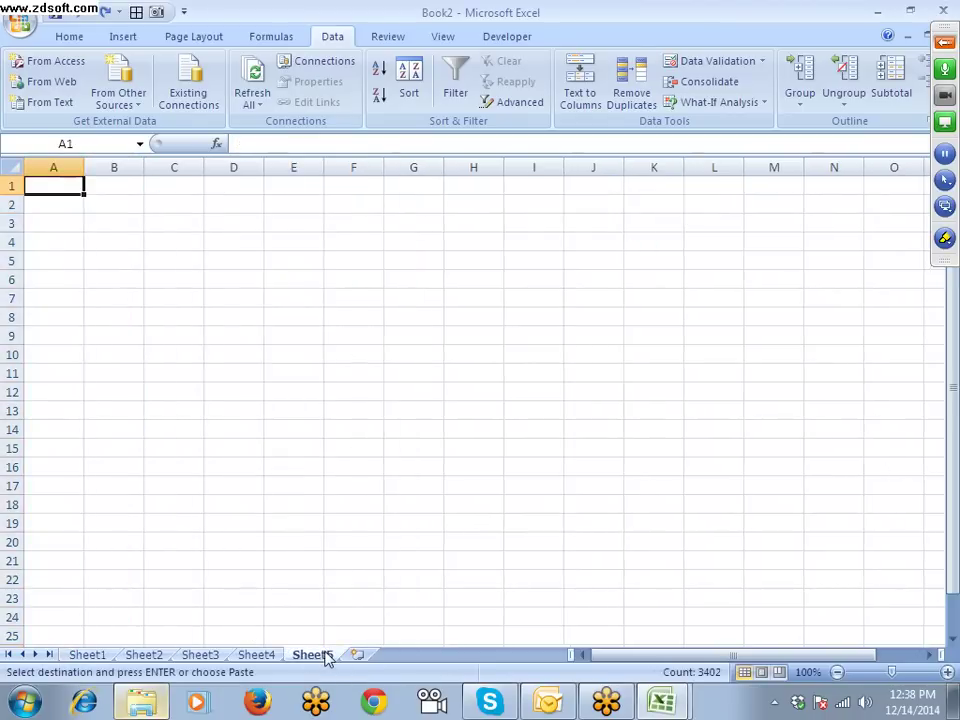
key("ctrl+v")
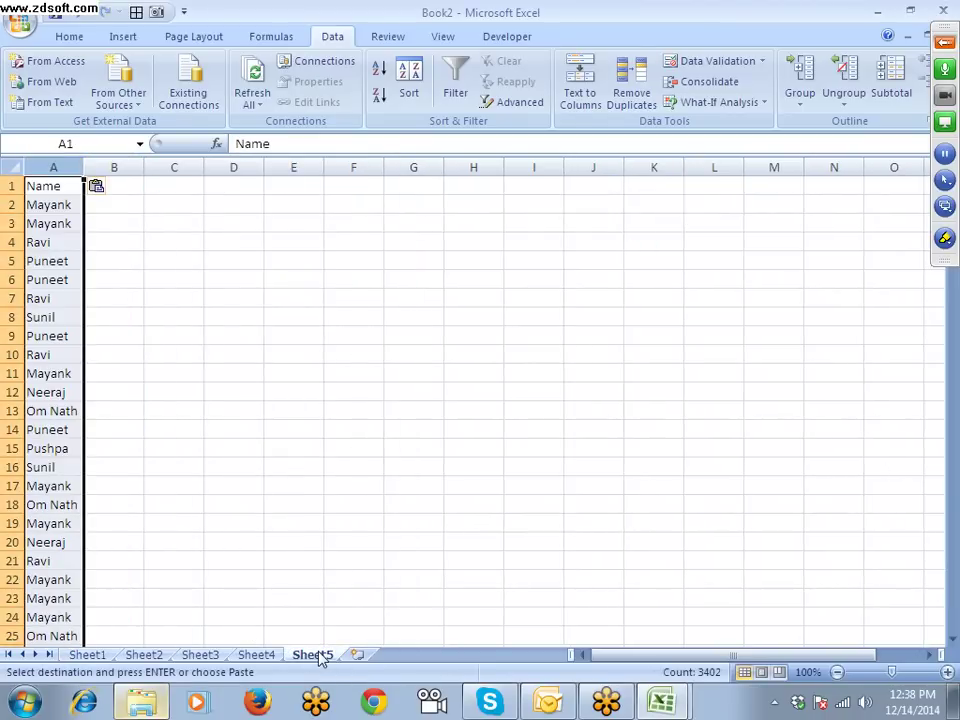
Step: Run an in-place Advanced Filter on the Sheet5 names for unique records only, treating the first row as labels, and check the listed names
left_click(512, 101)
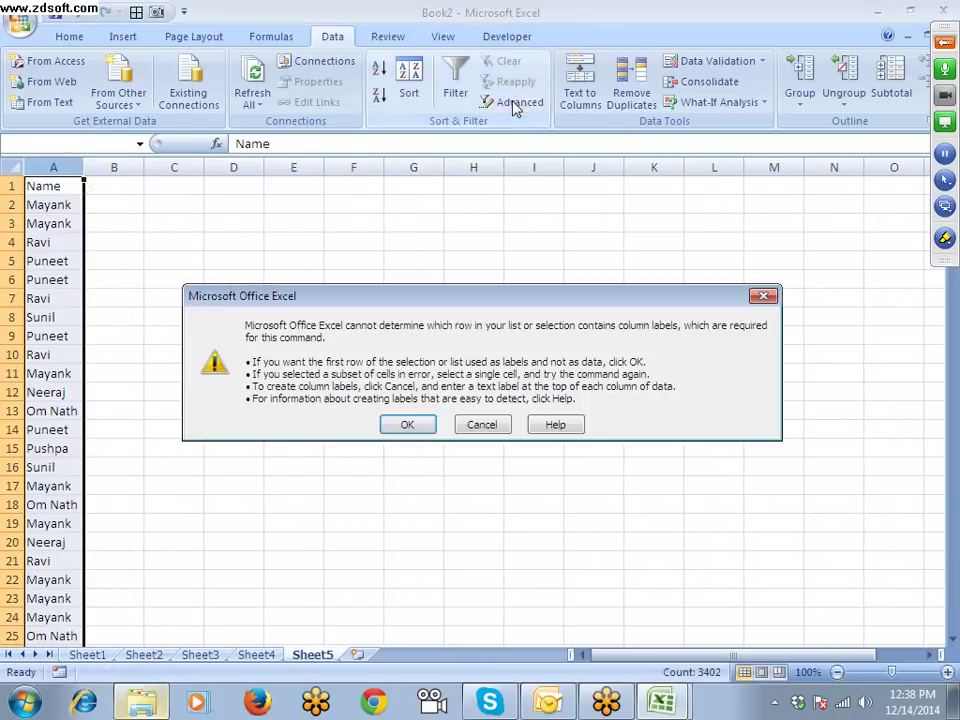
left_click(405, 424)
left_click(255, 420)
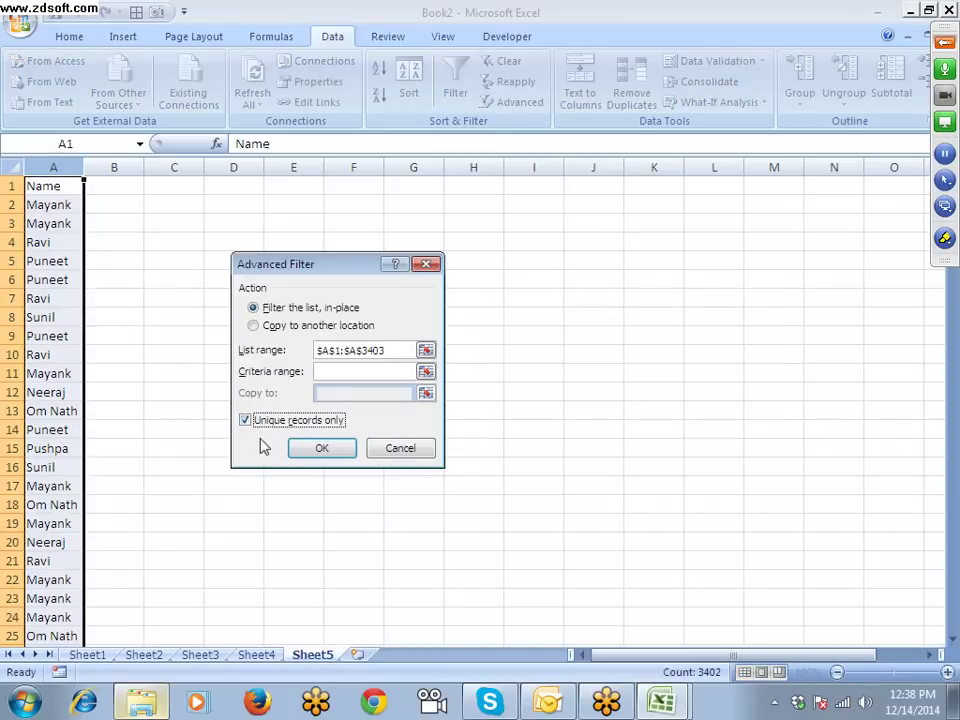
left_click(323, 448)
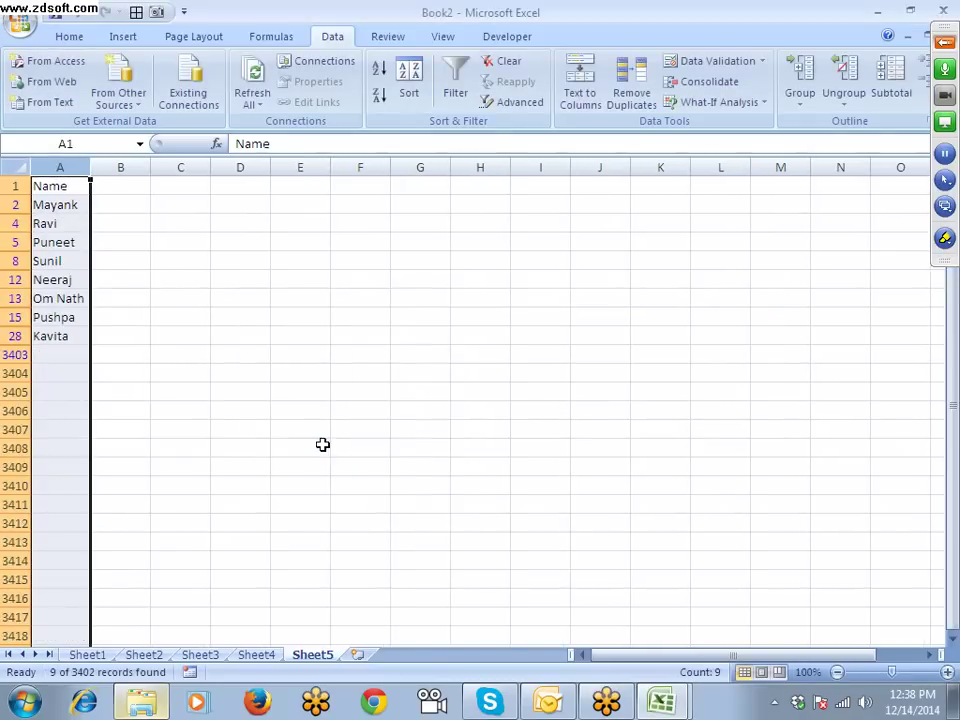
left_click(302, 454)
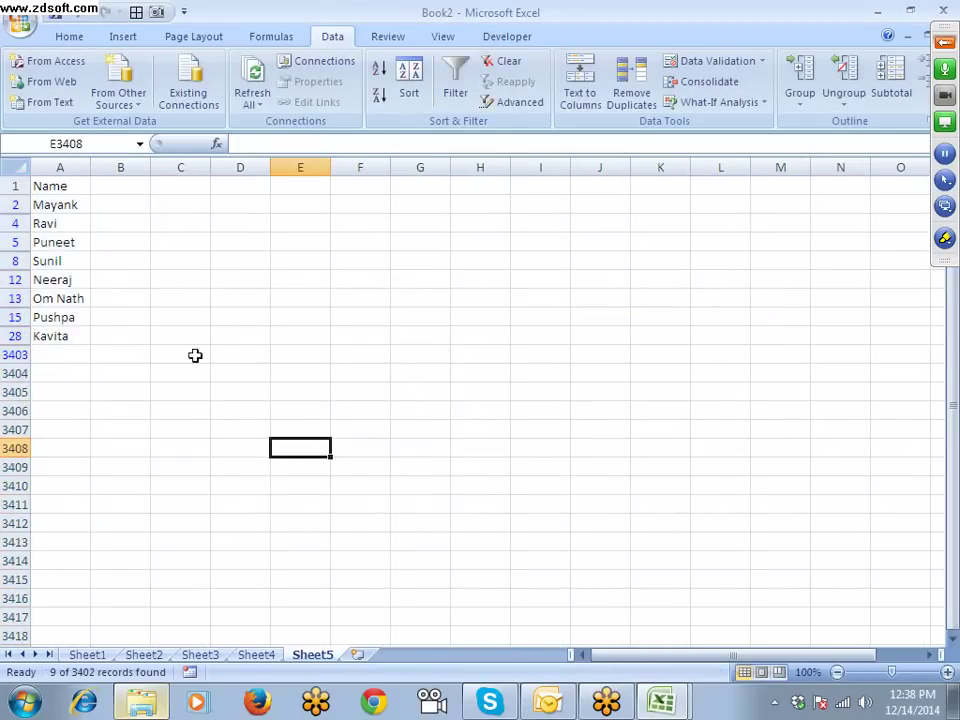
left_click(66, 202)
left_click(62, 242)
left_click(64, 298)
left_click(78, 336)
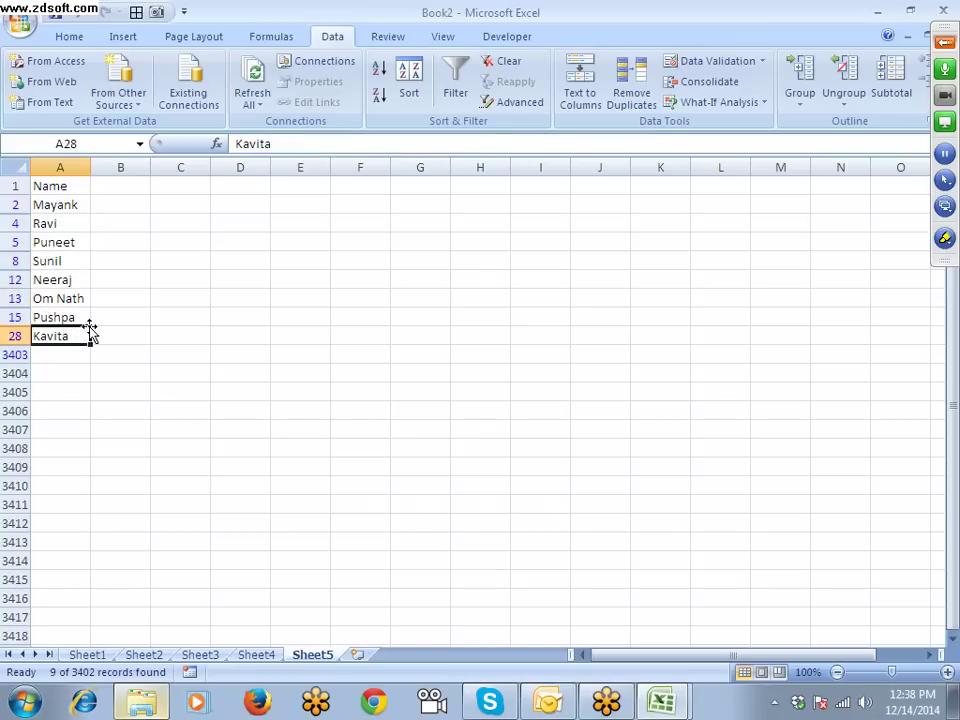
Step: Show all the names again with AutoFilter turned on, and remove the duplicates from the Name column A
key("ctrl+shift+l")
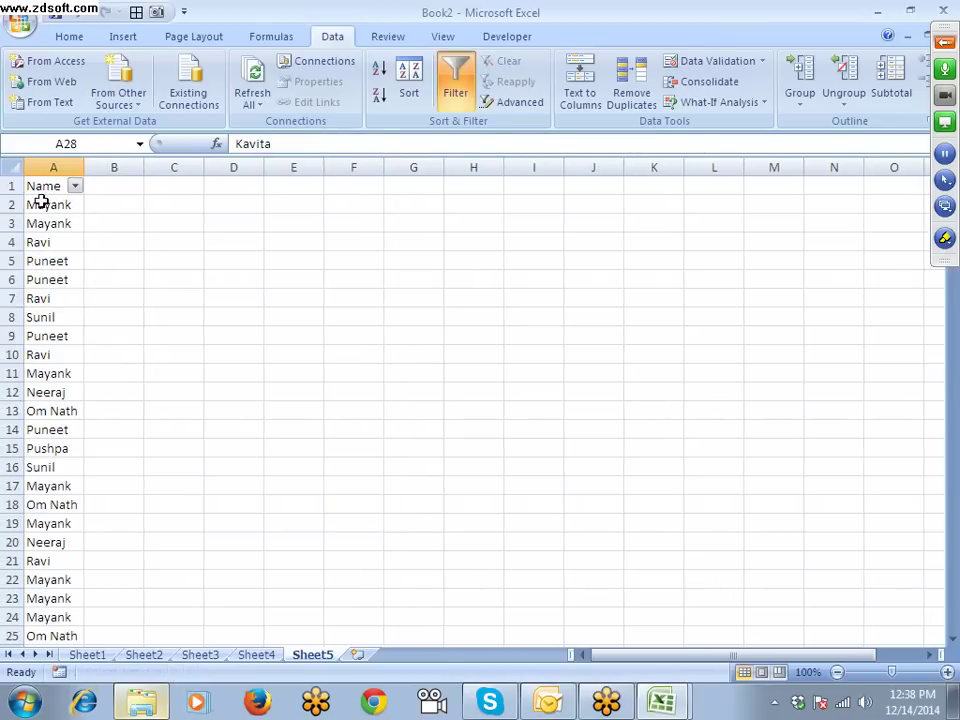
left_click(50, 166)
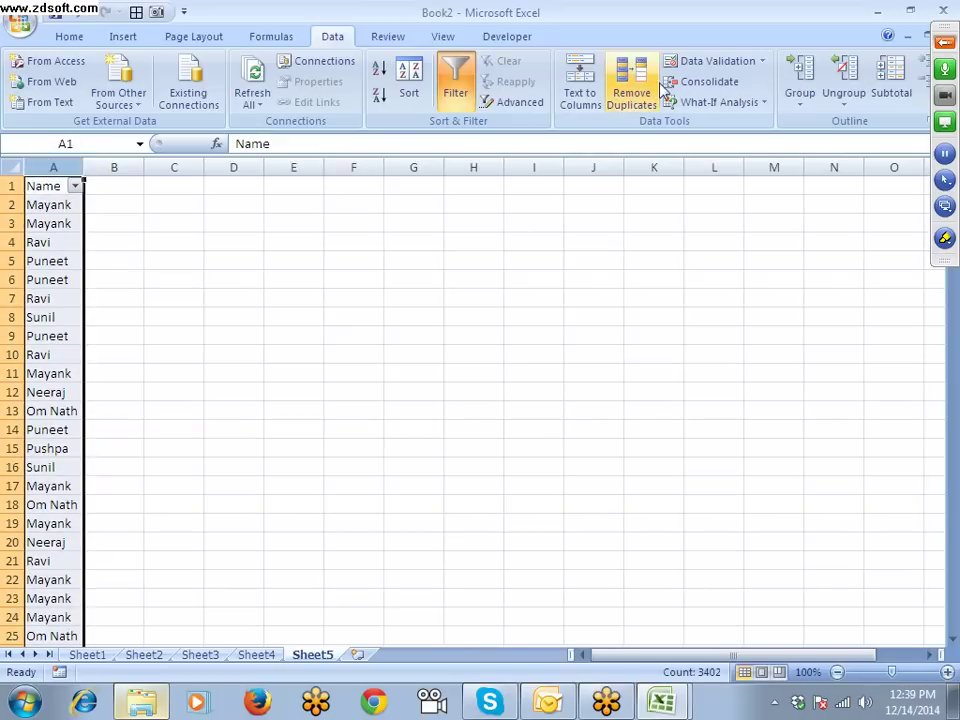
left_click(632, 95)
left_click(430, 486)
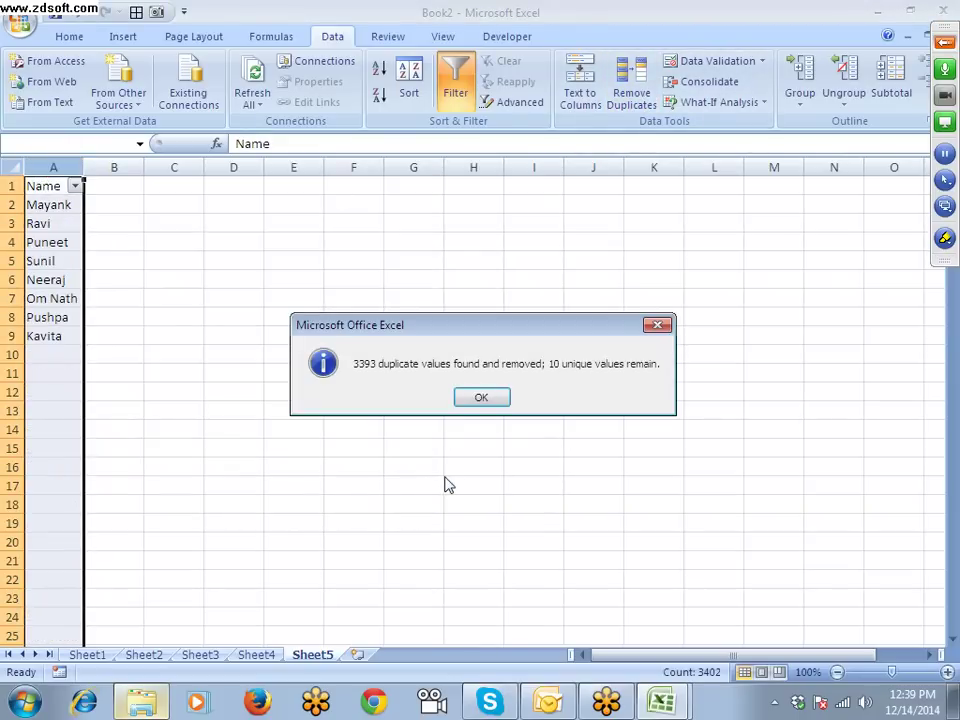
left_click(487, 401)
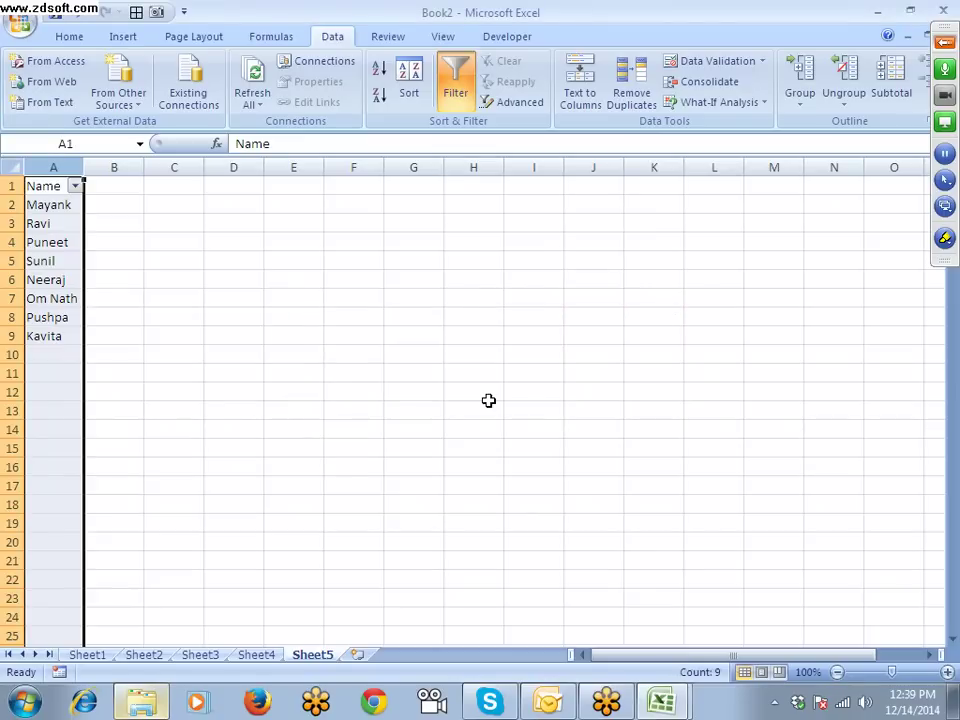
Step: Undo the duplicate removal, the filters and the pasted names on Sheet5
key("ctrl+z")
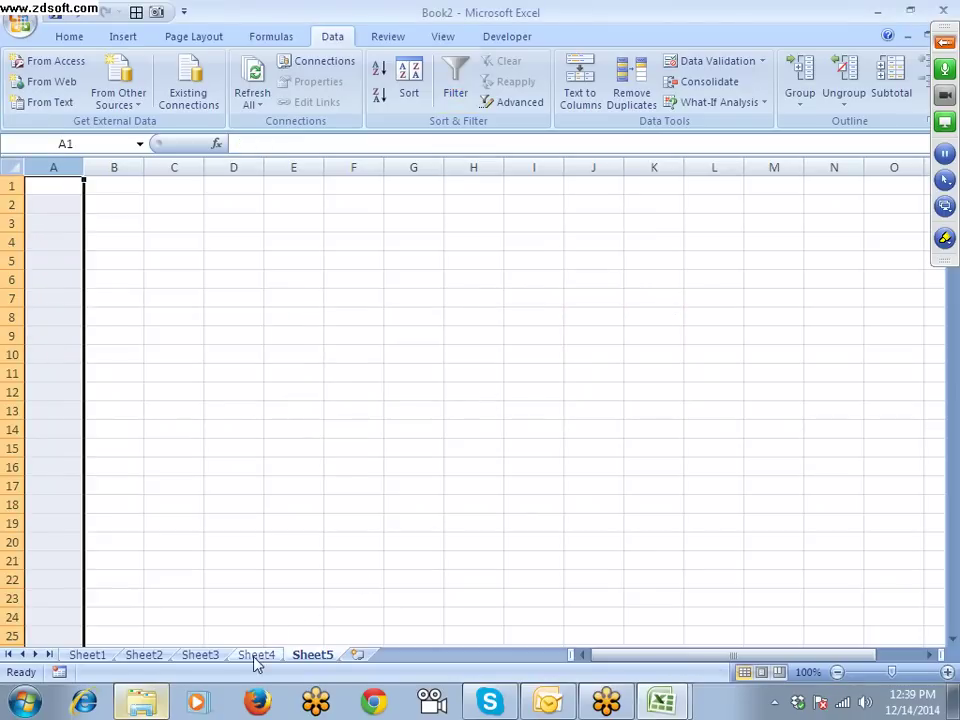
left_click(200, 656)
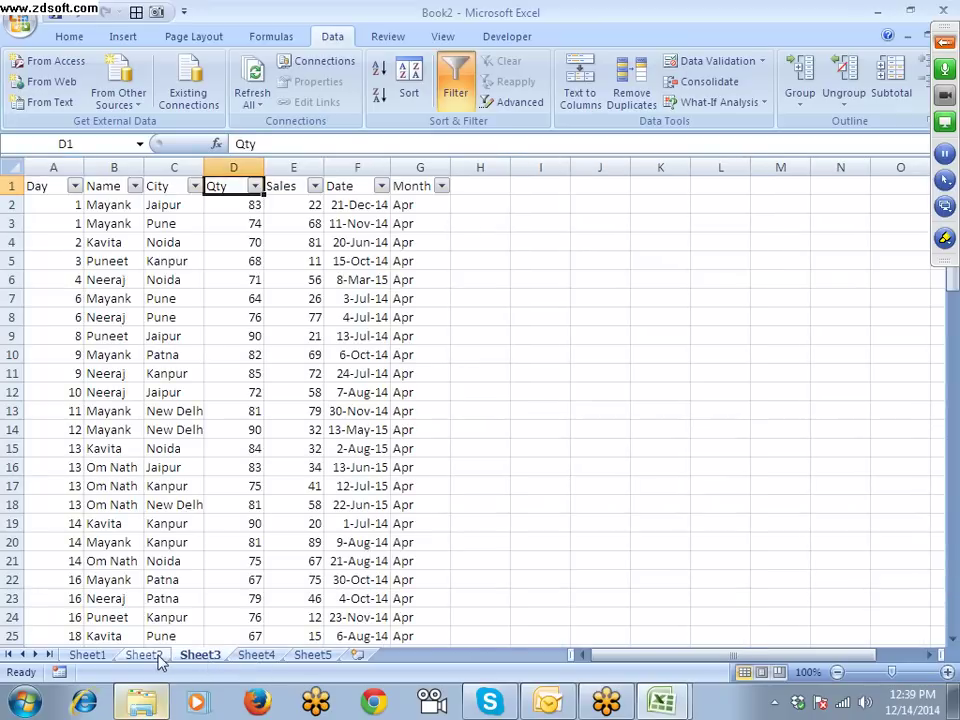
left_click(305, 656)
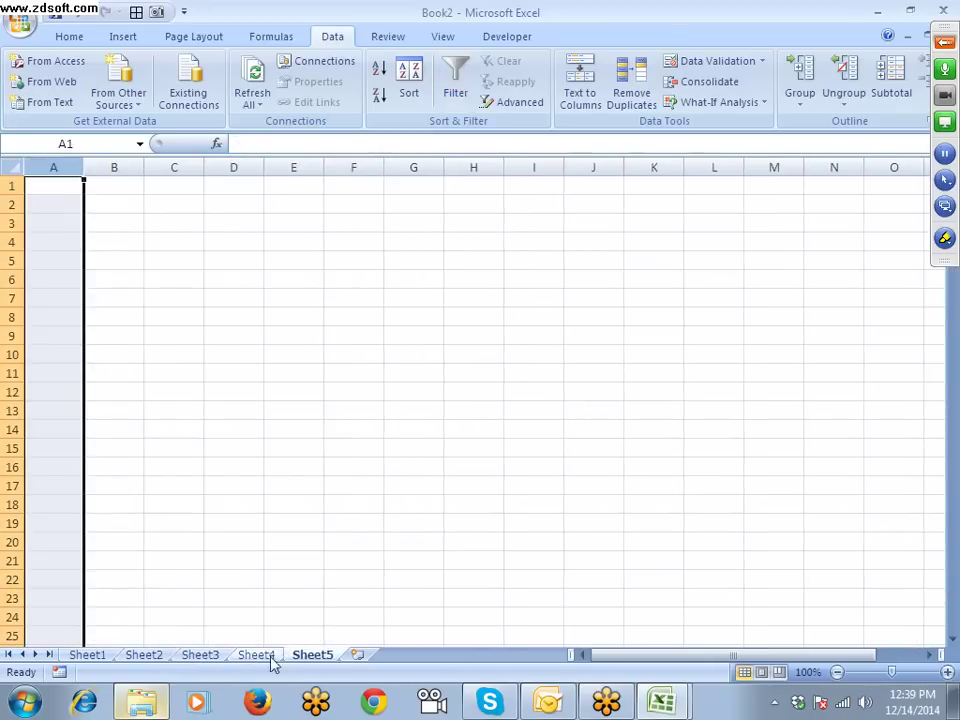
Step: Enter the numbers 85, 36, 52, 14, 74 and 25 in cells A1:A6 of Sheet5
left_click(77, 183)
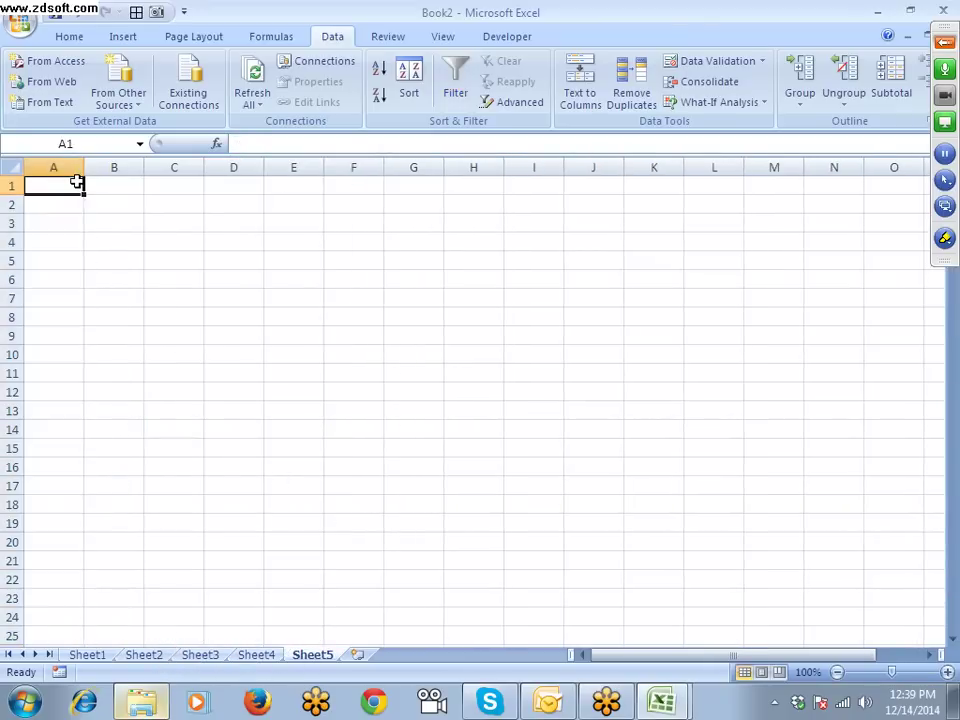
type("58")
key("Return")
type("36")
key("Return")
type("52")
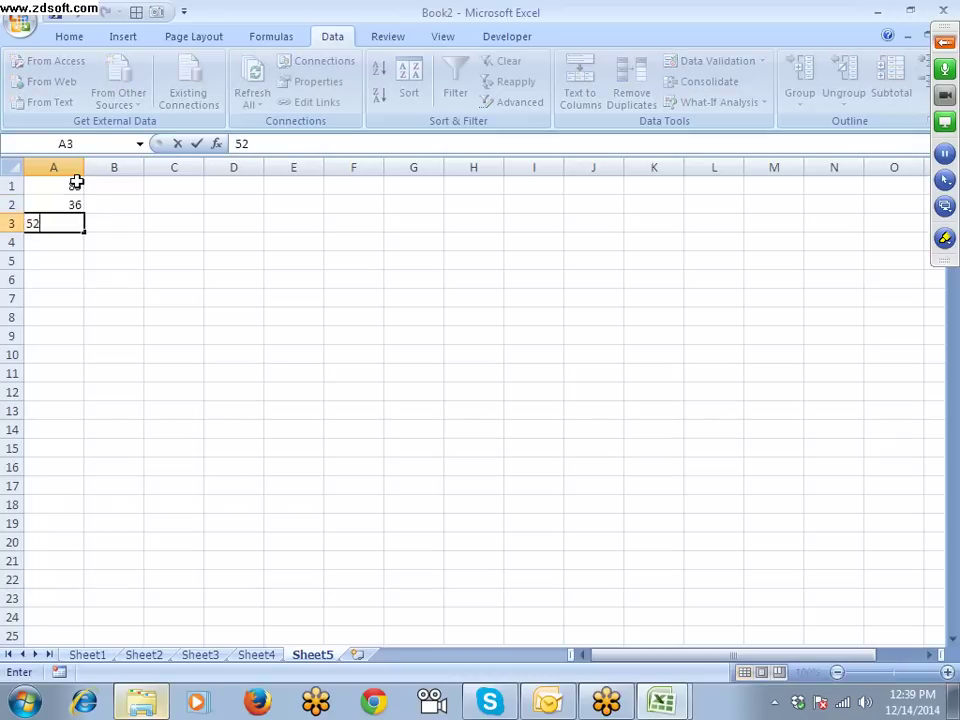
key("Return")
type("14")
key("Return")
type("74")
key("Return")
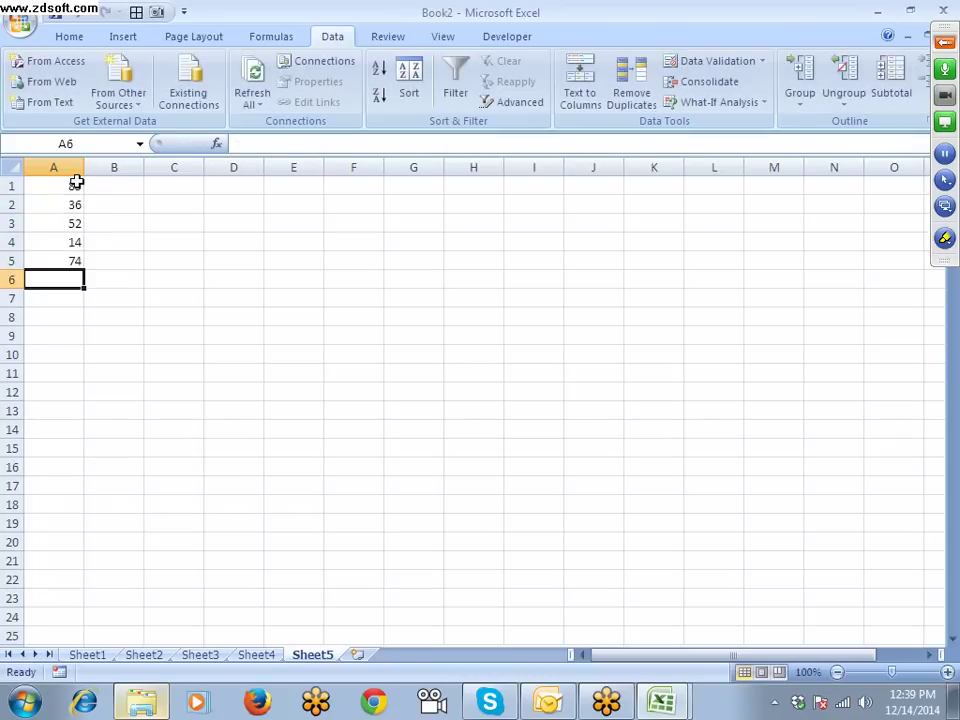
type("25")
key("Return")
Step: Hide rows 3 and 4 of Sheet5
key("Up")
key("Up")
key("Up")
key("Up")
key("shift+space")
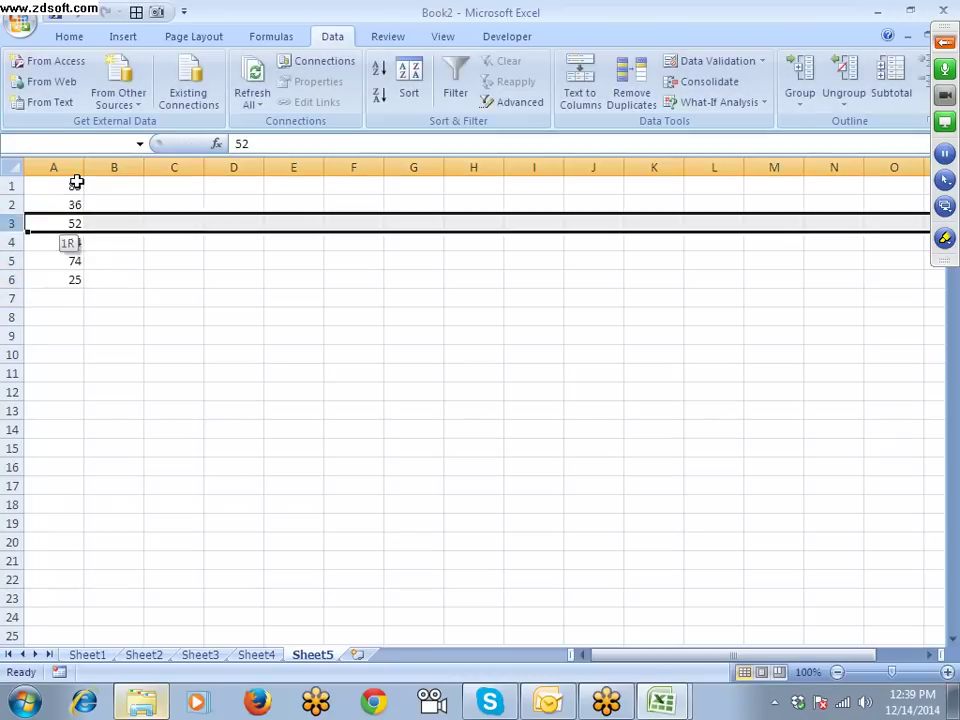
key("shift+Down")
right_click(62, 222)
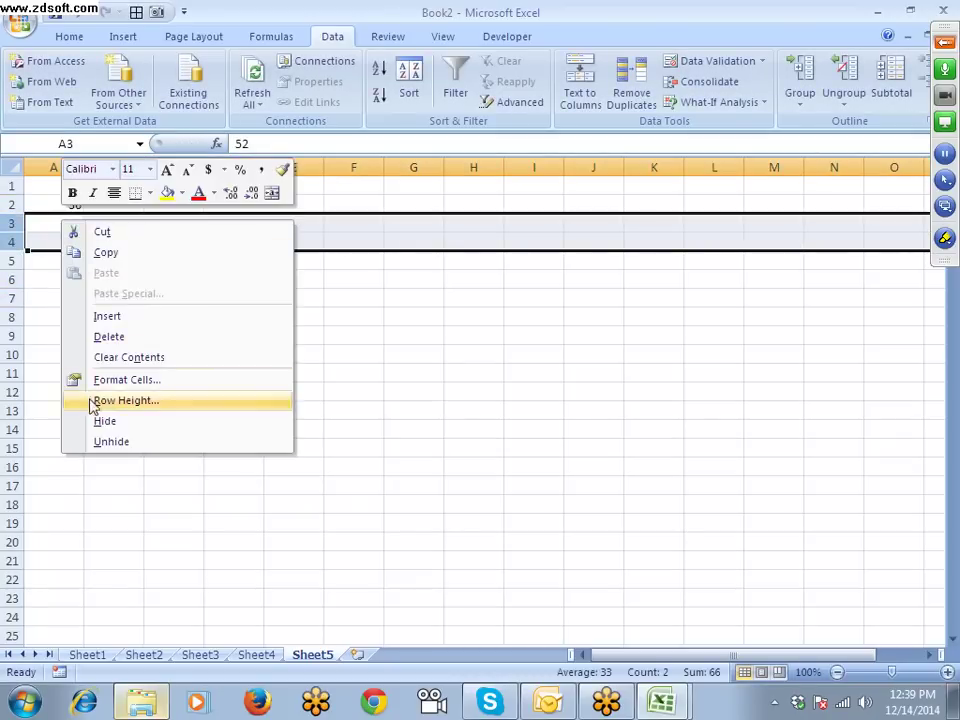
left_click(112, 426)
left_click(114, 351)
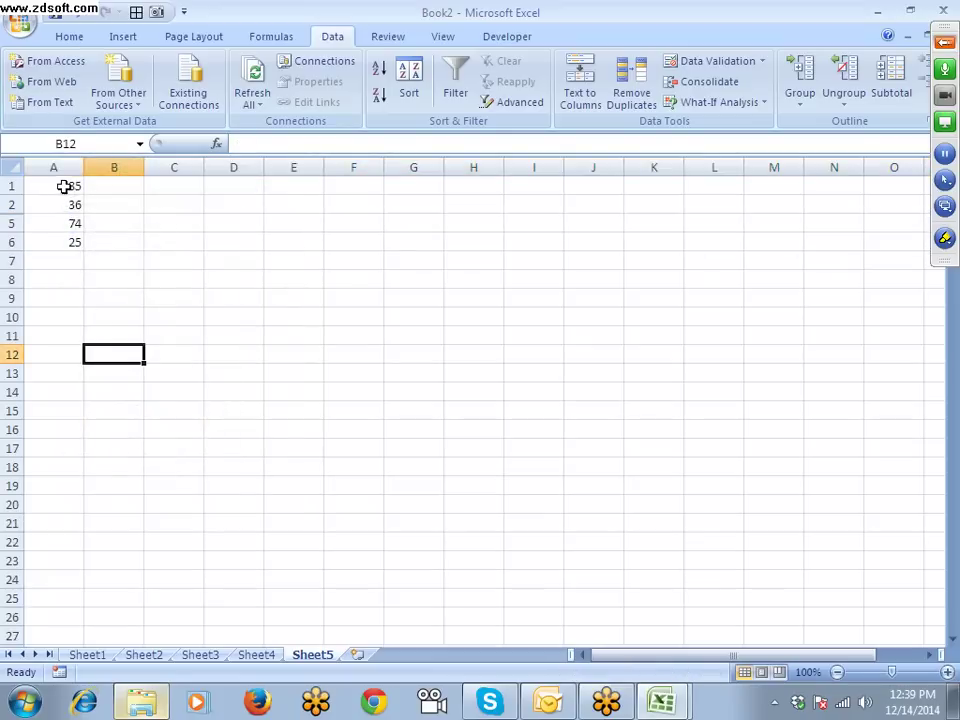
Step: Try copying A1:A6 with its hidden rows to D11, and undo the paste
left_click_drag(64, 186, 63, 235)
key("ctrl+c")
left_click(208, 336)
key("ctrl+v")
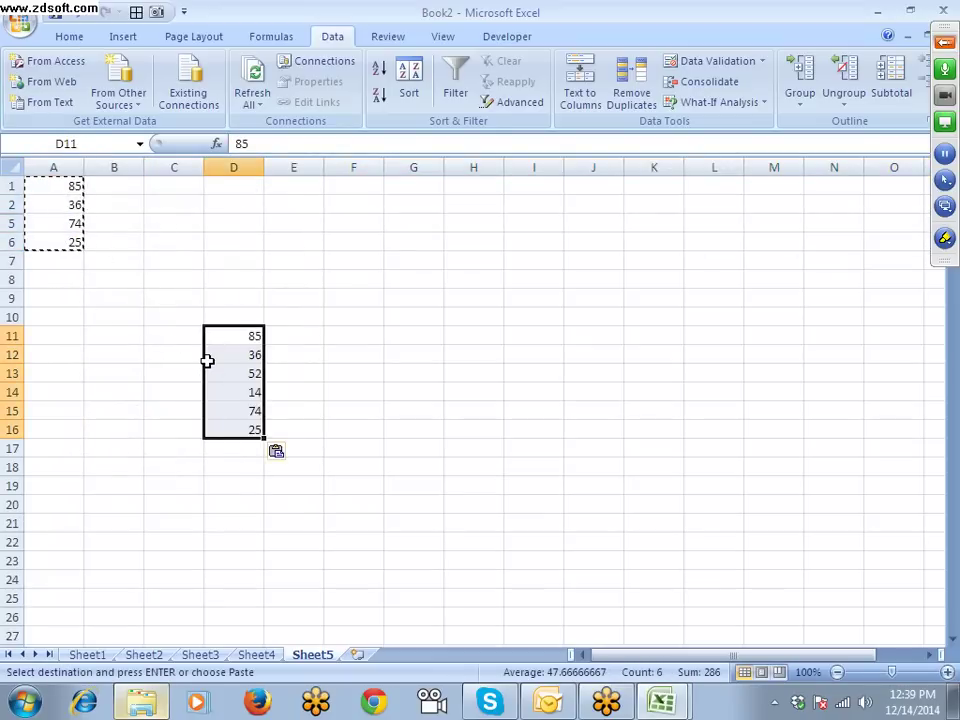
key("ctrl+z")
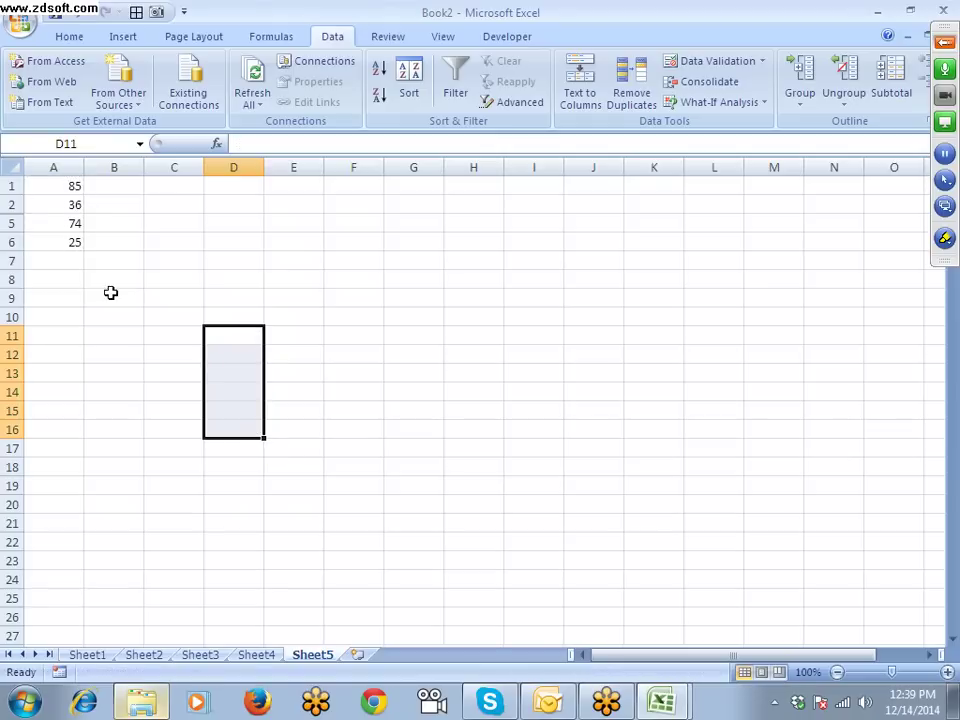
Step: Select only the visible cells within A1:A6 using Go To Special
left_click_drag(64, 186, 58, 240)
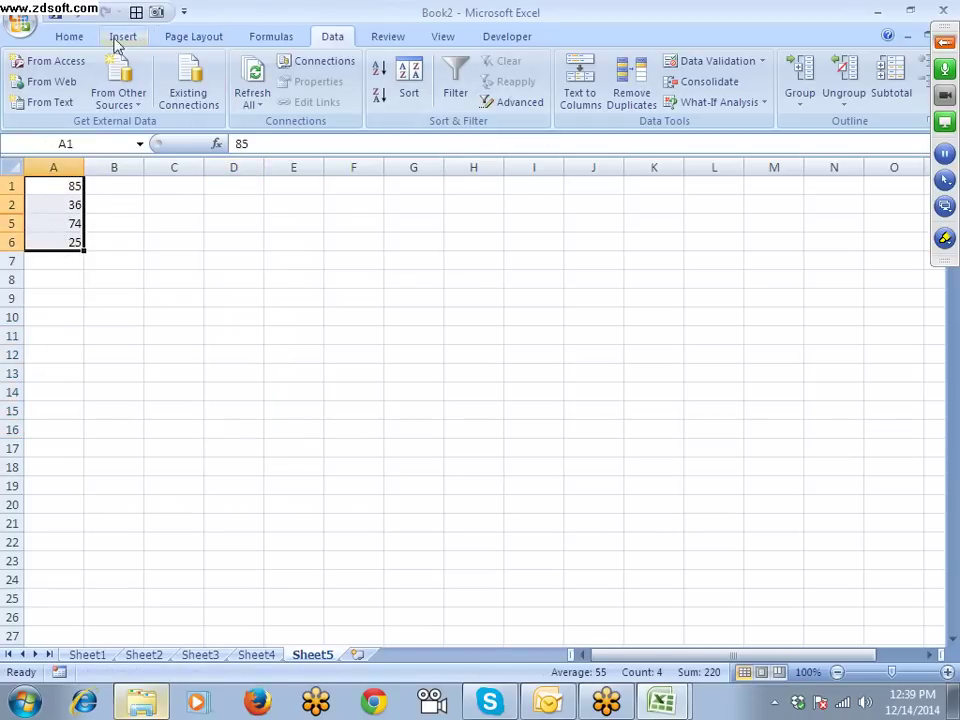
left_click(69, 36)
left_click(898, 100)
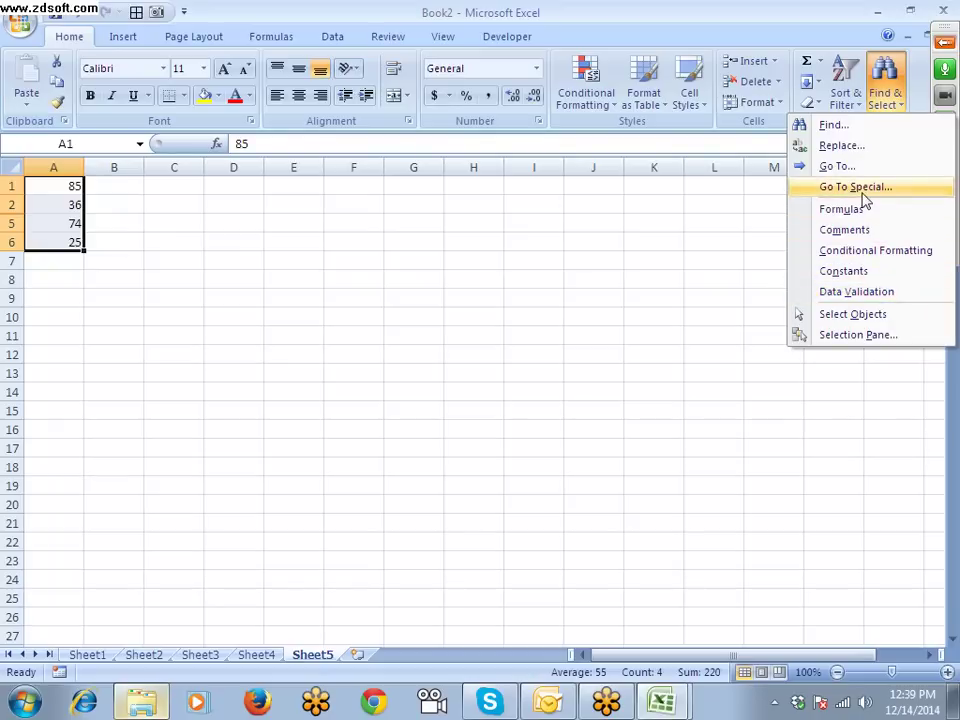
left_click(589, 315)
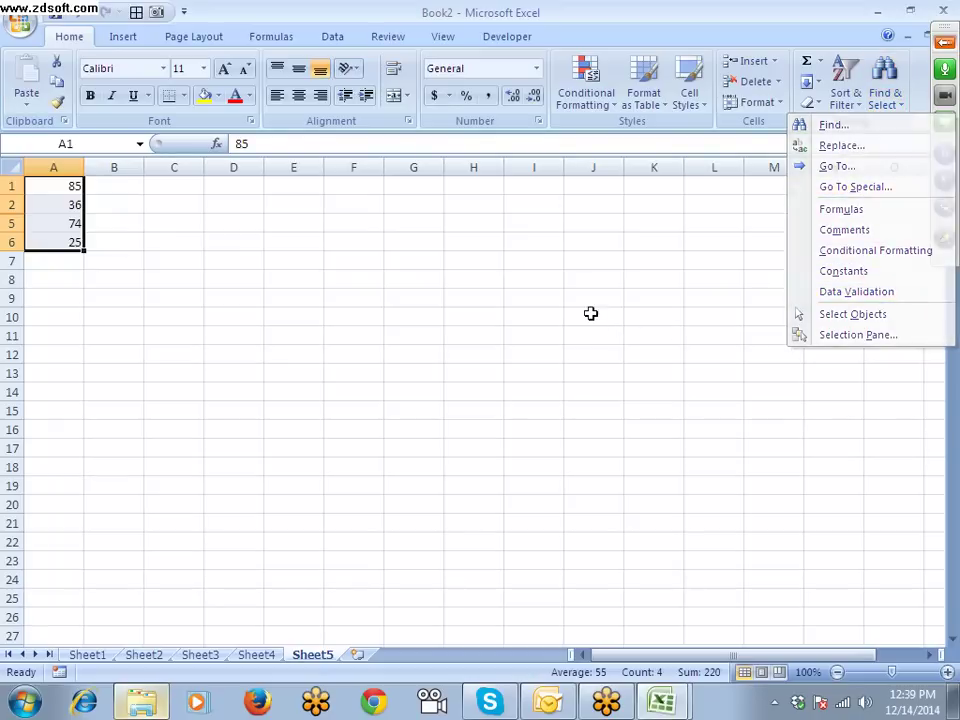
key("ctrl+g")
left_click(222, 464)
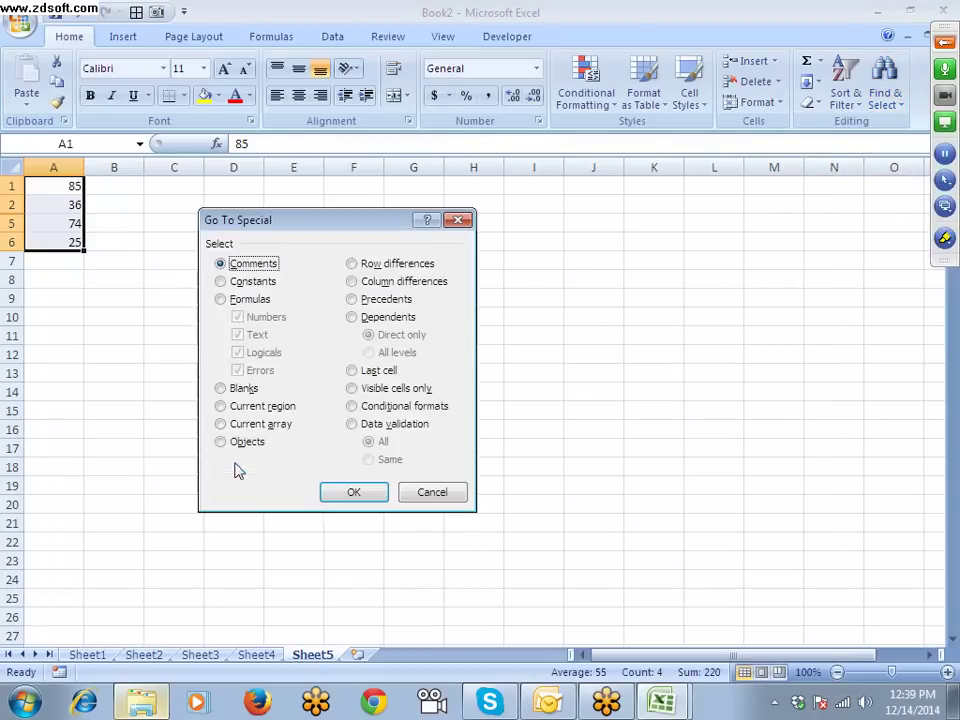
left_click(395, 397)
left_click(375, 496)
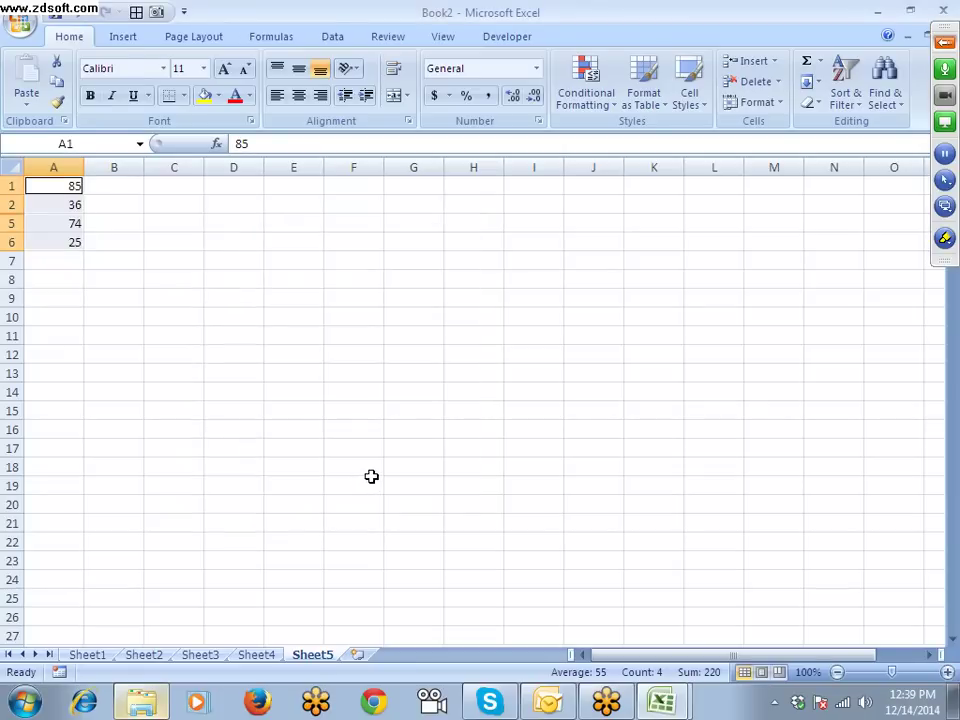
Step: Copy the selected values in column A of Sheet5 and paste them starting at B15
key("ctrl+c")
left_click(249, 637)
left_click(257, 655)
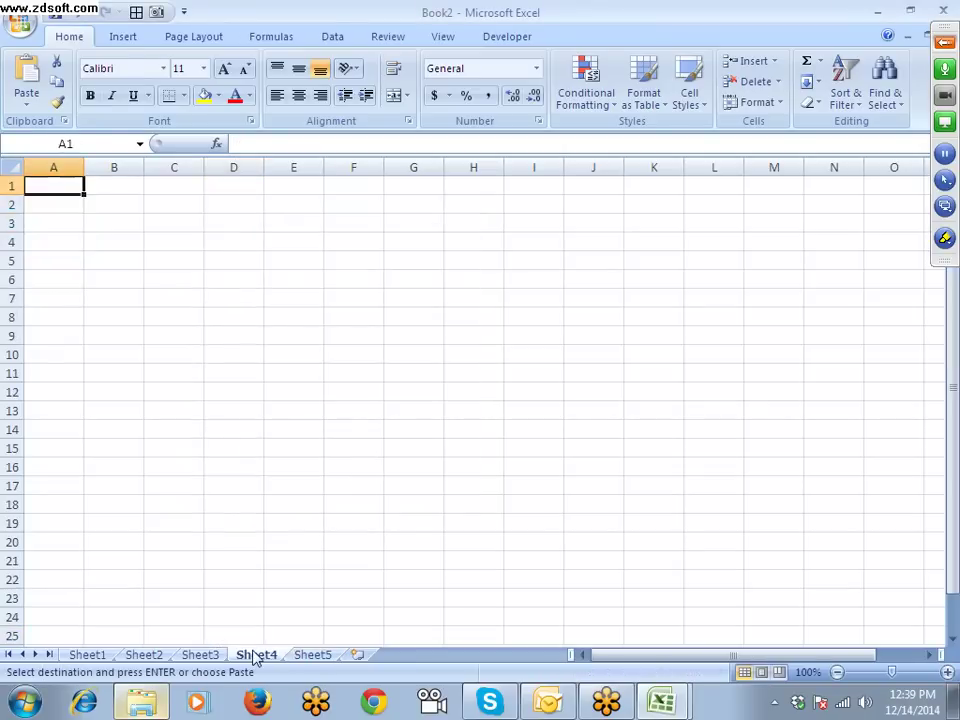
left_click(308, 655)
left_click(138, 408)
key("ctrl+v")
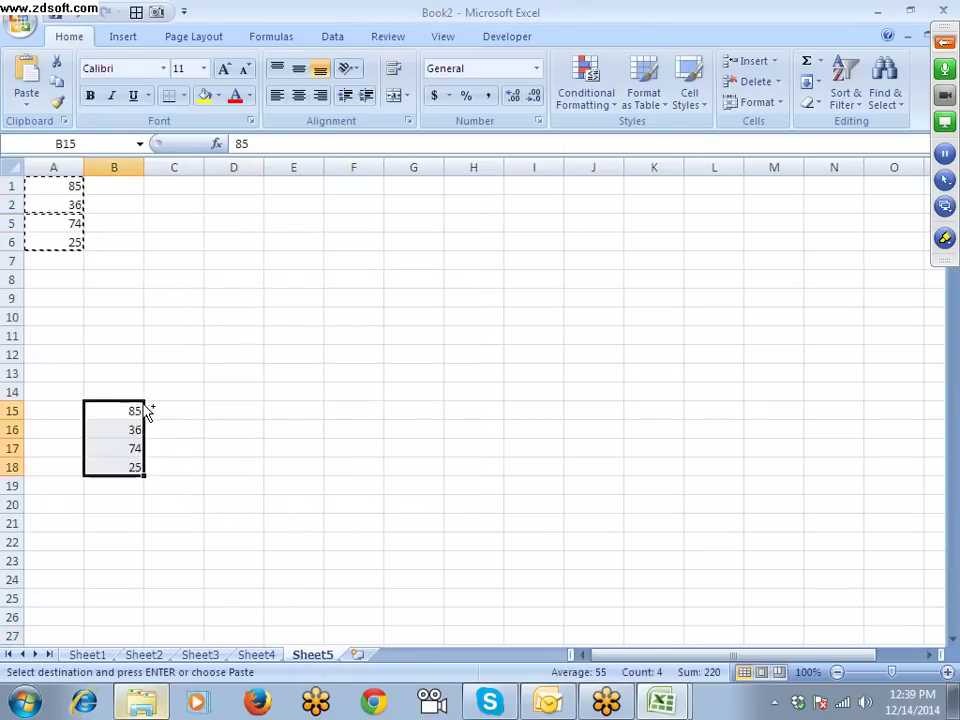
key("Escape")
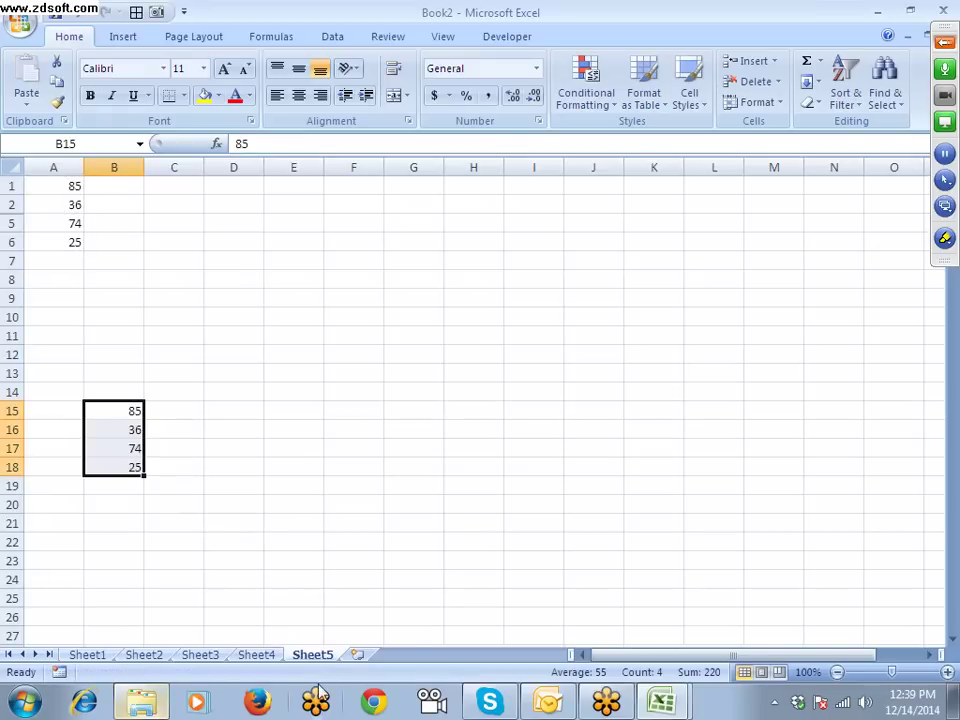
Step: On Sheet3, enter the formula =D11+30 in Qty cell D13
left_click(195, 655)
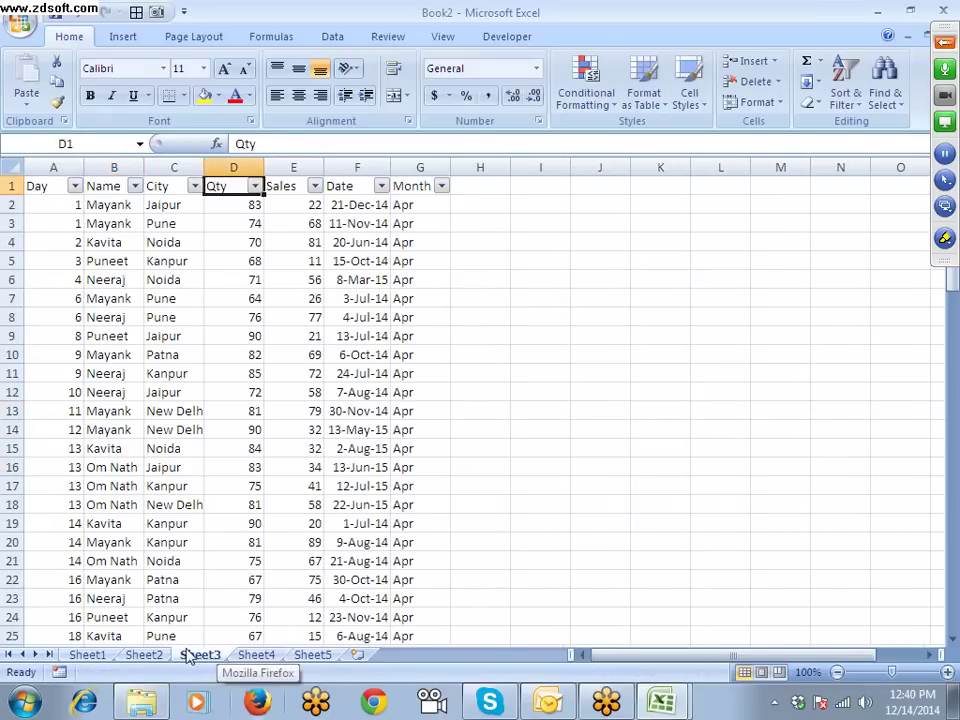
scroll(191, 598, "down", 3)
scroll(244, 429, "up", 3)
left_click(234, 411)
type("=")
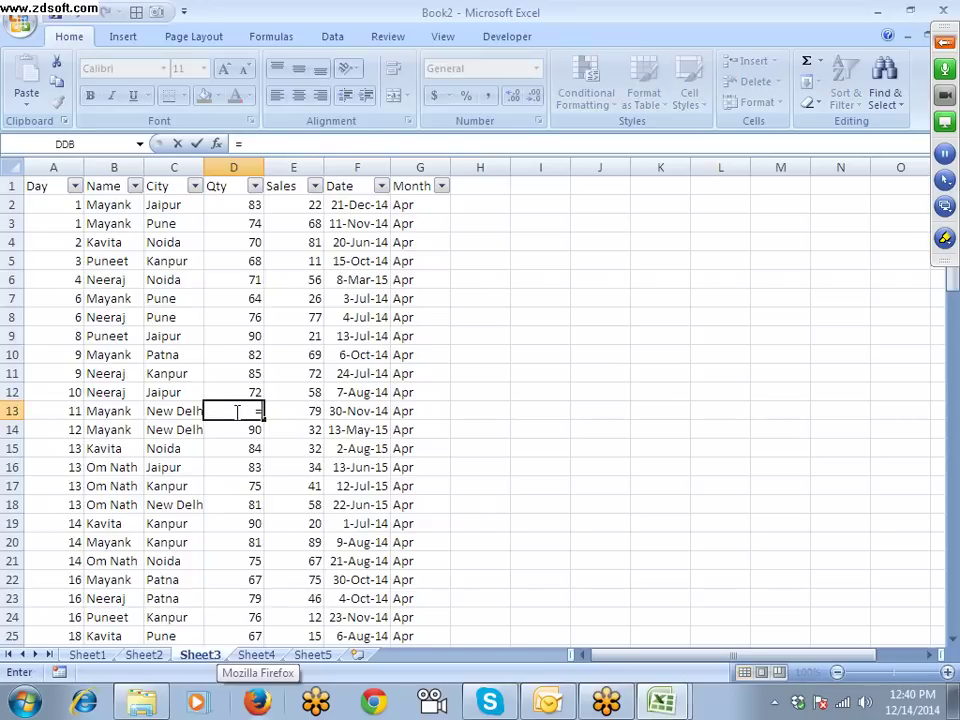
key("Up")
key("Up")
type("+")
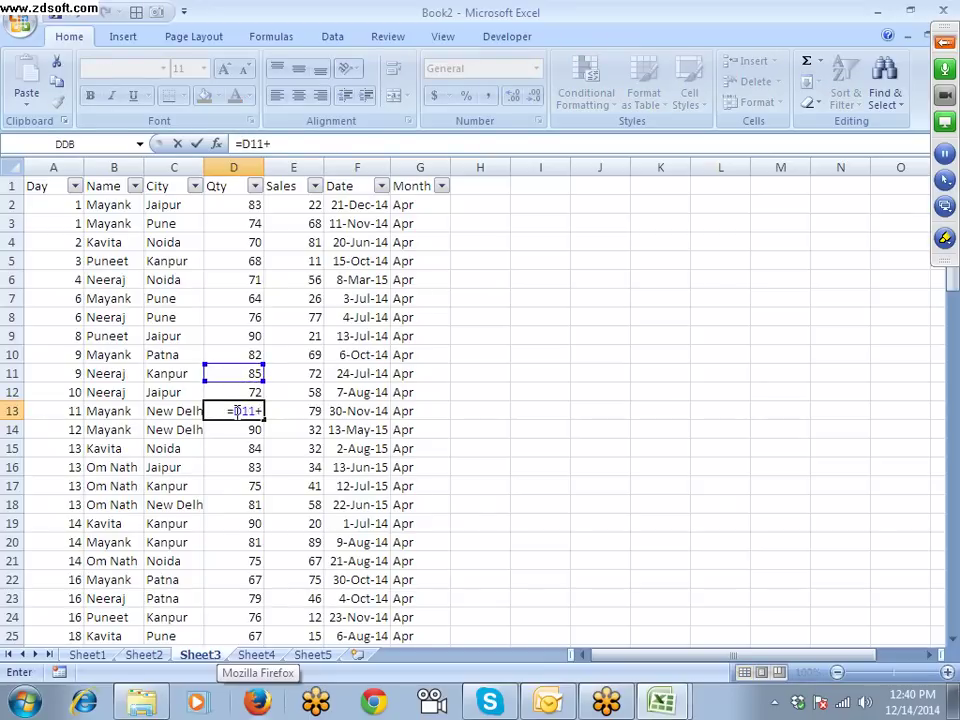
type("30")
key("Return")
Step: Enter the formula =D16 in Qty cell D17
key("Down")
key("Down")
key("Down")
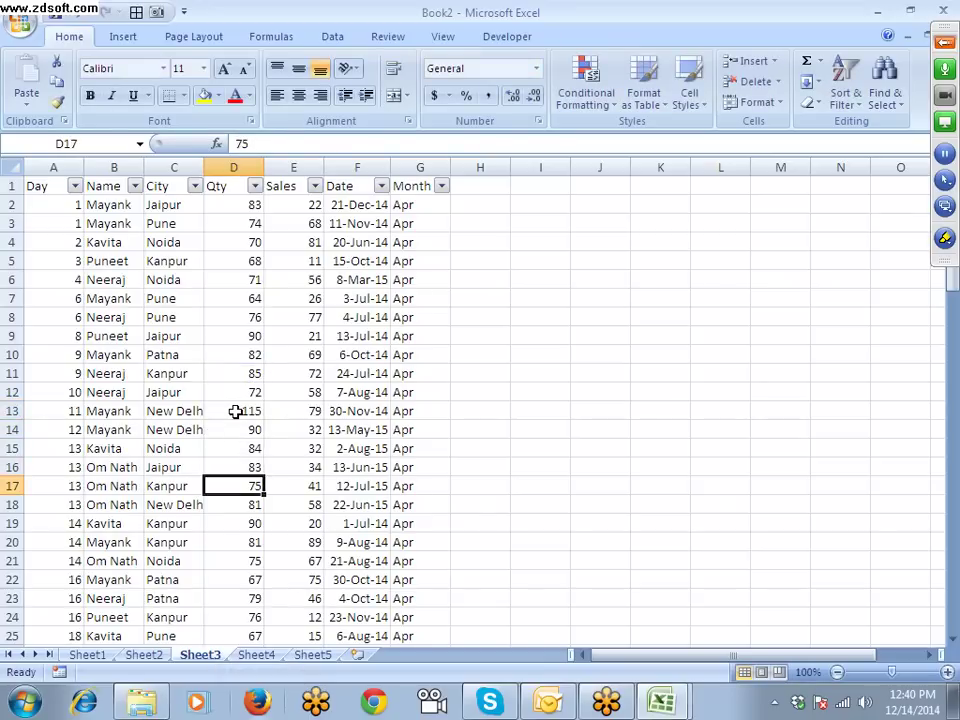
type("=")
key("Up")
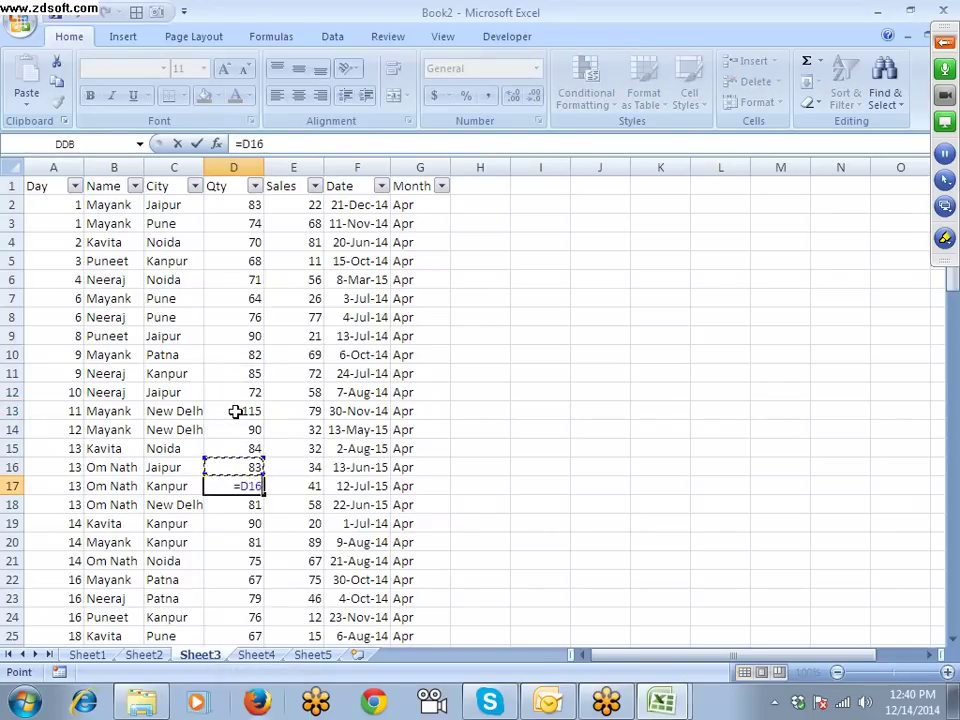
key("Return")
Step: Enter the formula =71+2 in Qty cell D20
key("Down")
key("Down")
type("=7")
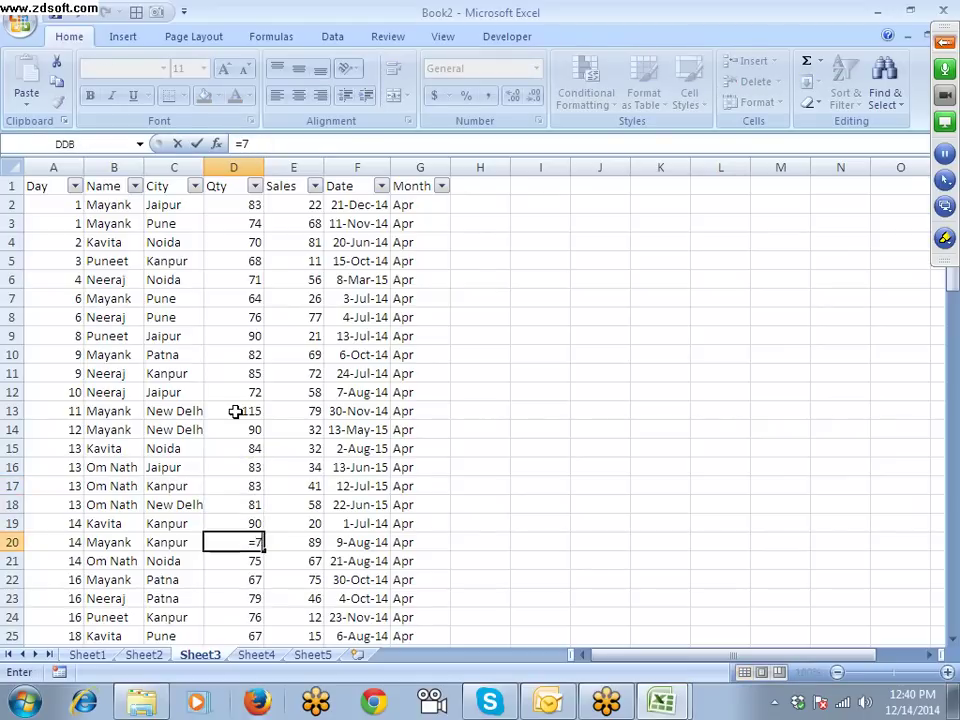
type("1+2")
key("Return")
Step: Enter the formula =82+10 in Qty cell D23 and reselect that cell
key("Down")
key("Down")
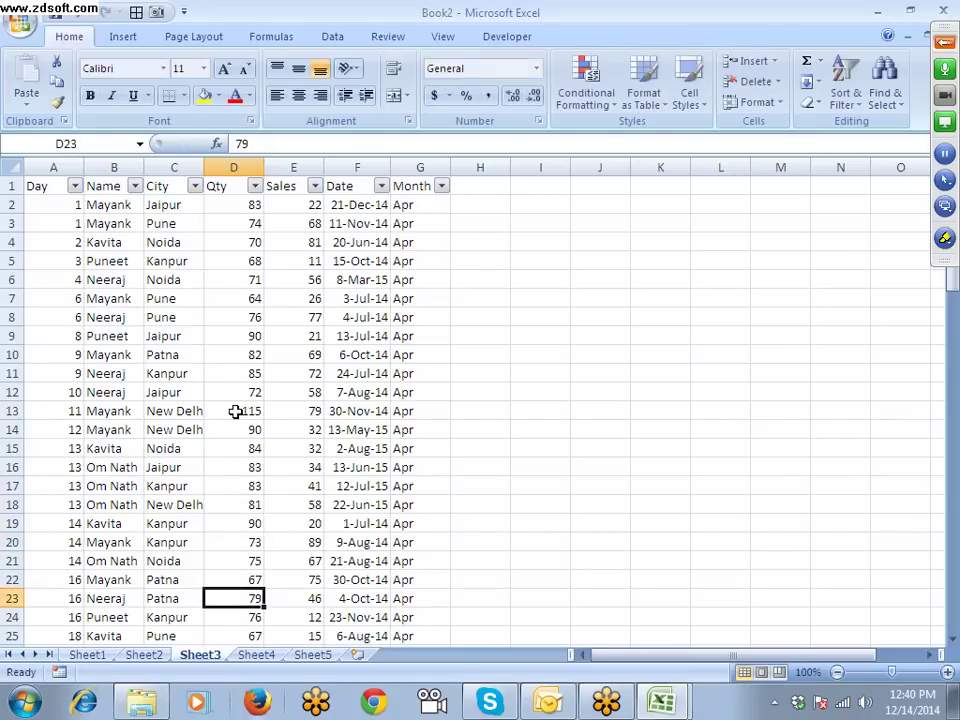
type("=8")
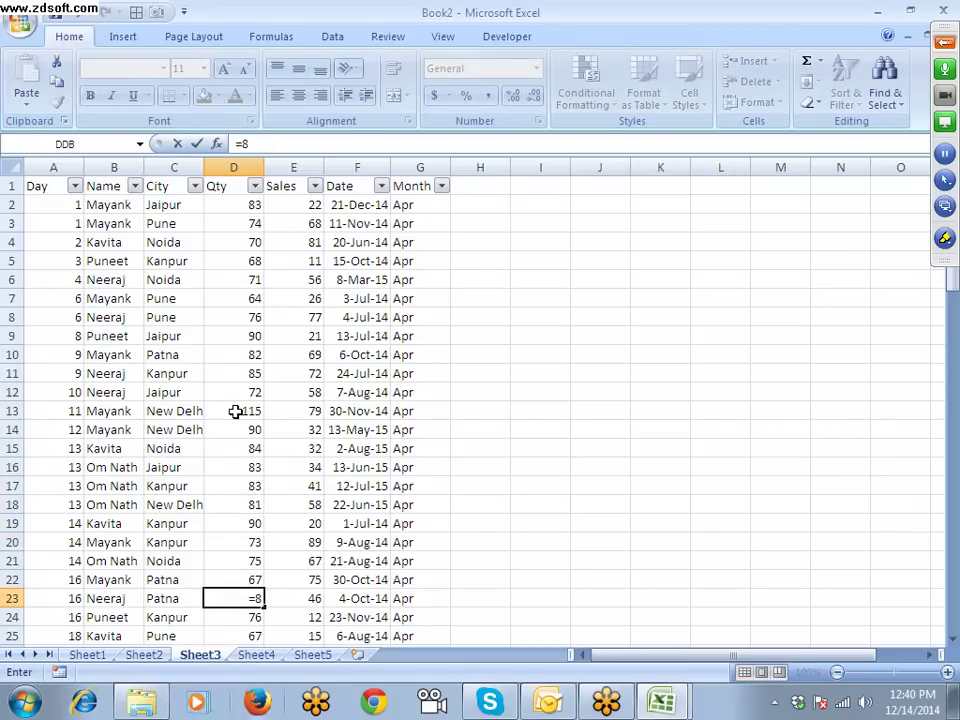
type("2+10")
key("Return")
key("Up")
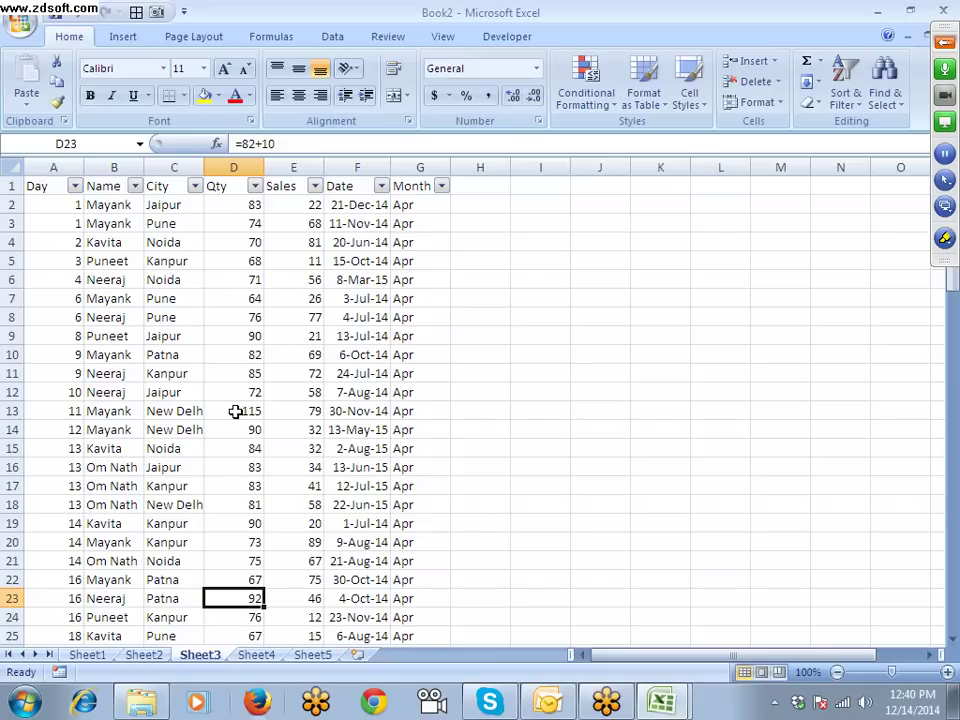
Step: Turn on Show Formulas to examine which Qty cells hold formulas, and turn it off again
left_click(271, 36)
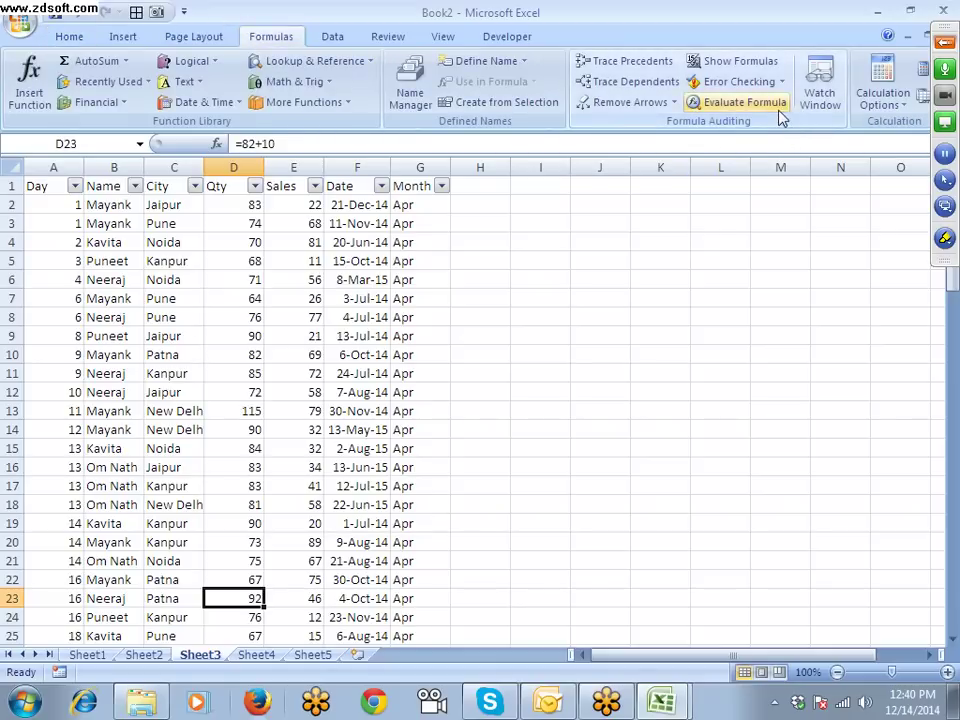
left_click(715, 70)
left_click(410, 467)
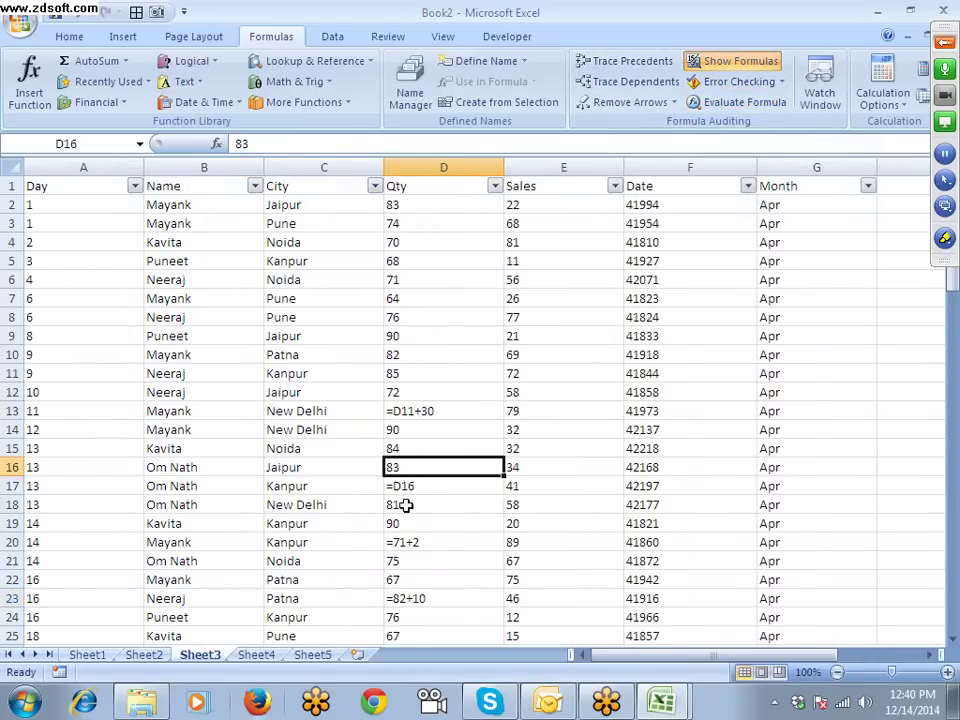
left_click(404, 514)
scroll(420, 506, "down", 4)
scroll(399, 505, "up", 2)
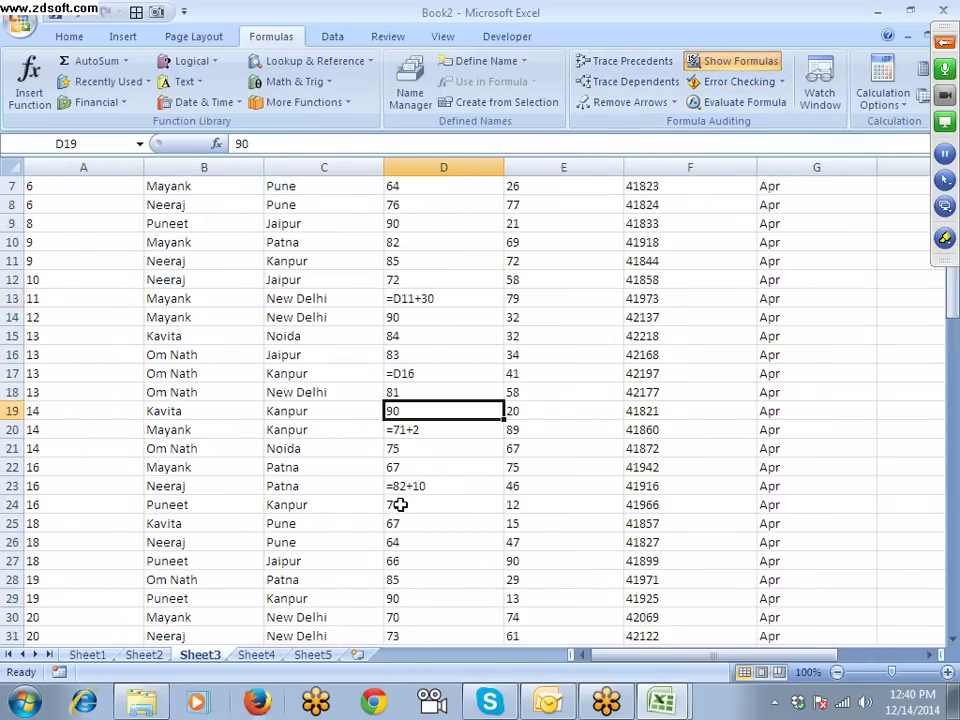
scroll(399, 505, "up", 2)
left_click(741, 64)
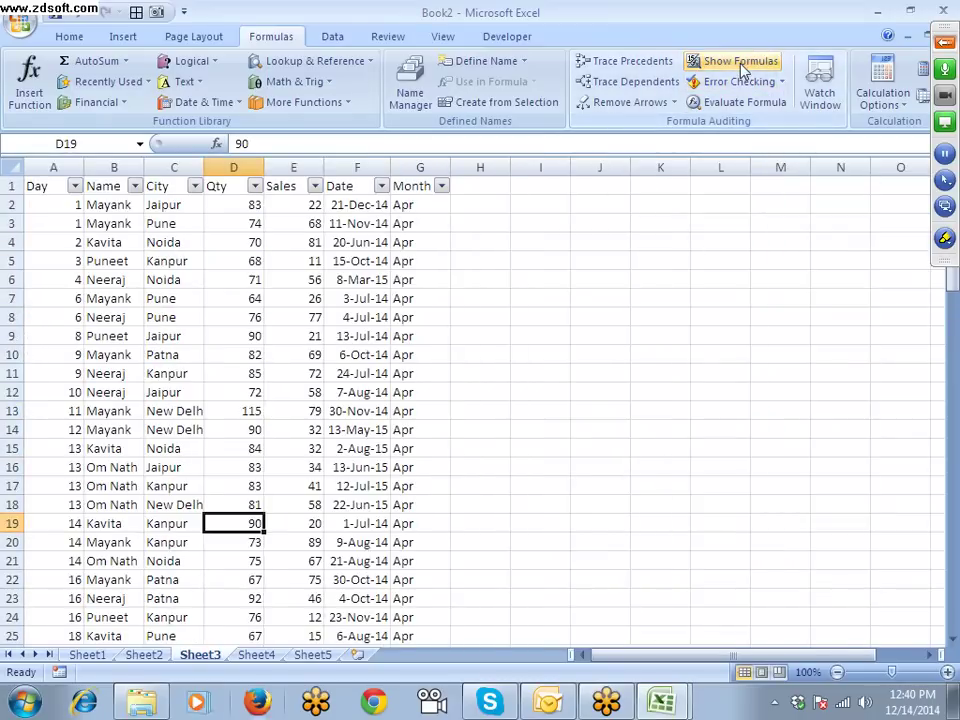
Step: Select all formula cells on Sheet3 with Go To Special, keeping every result type included, and apply the current fill color
left_click(257, 338)
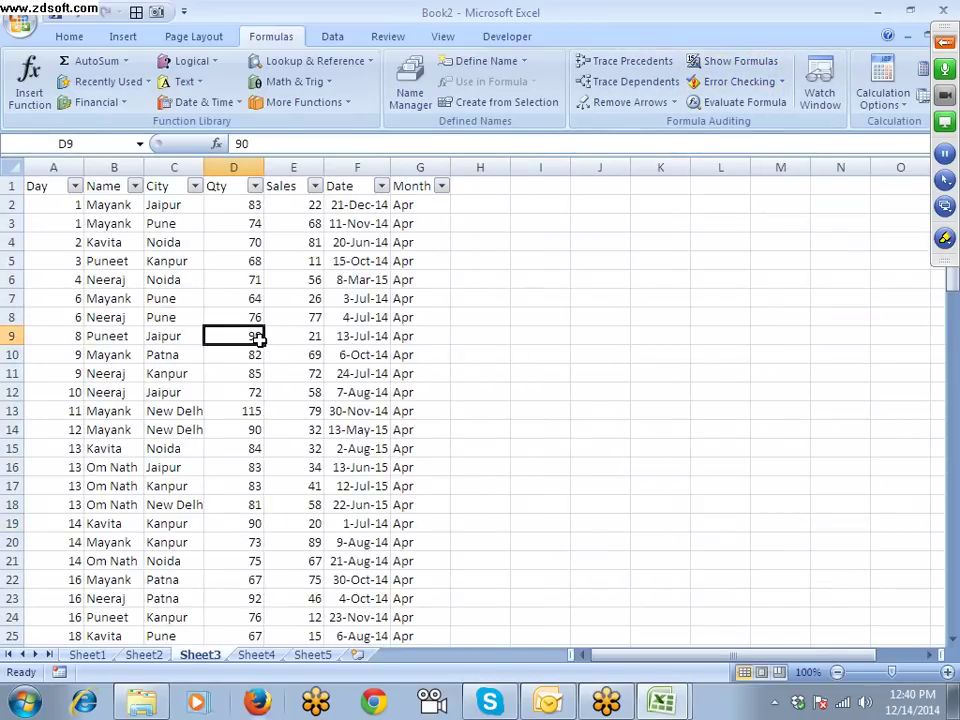
key("F5")
left_click(249, 463)
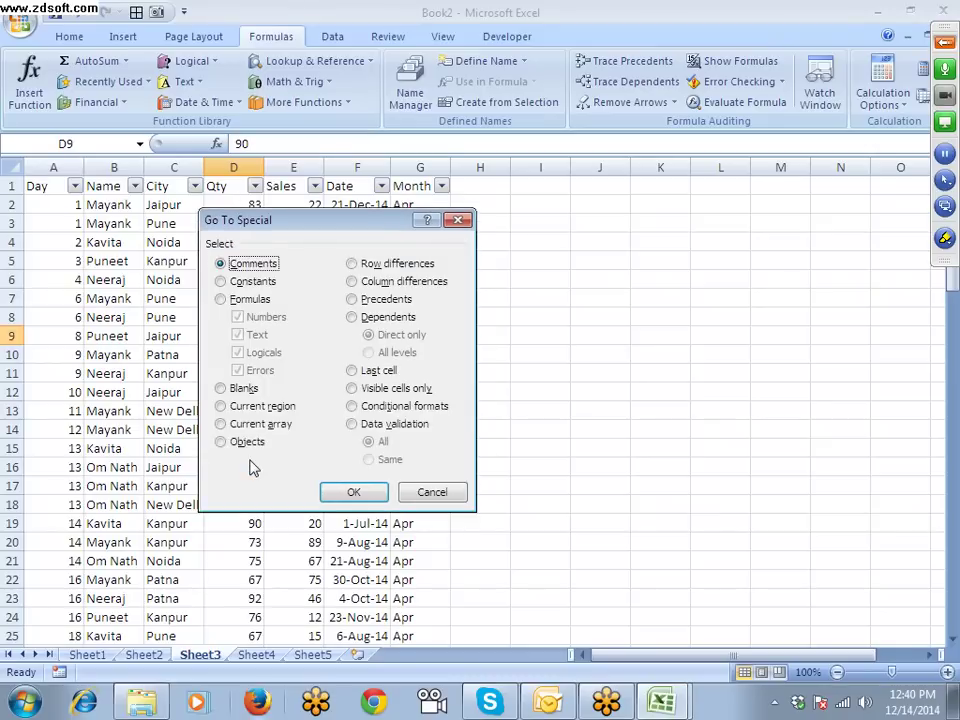
left_click(224, 299)
left_click_drag(350, 220, 647, 173)
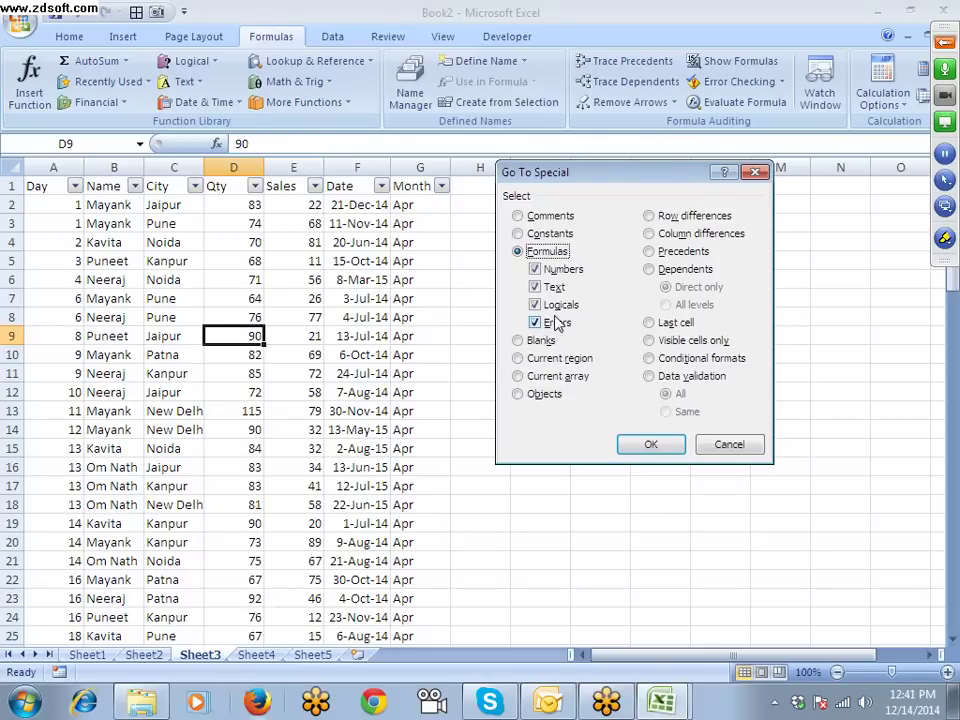
left_click(650, 443)
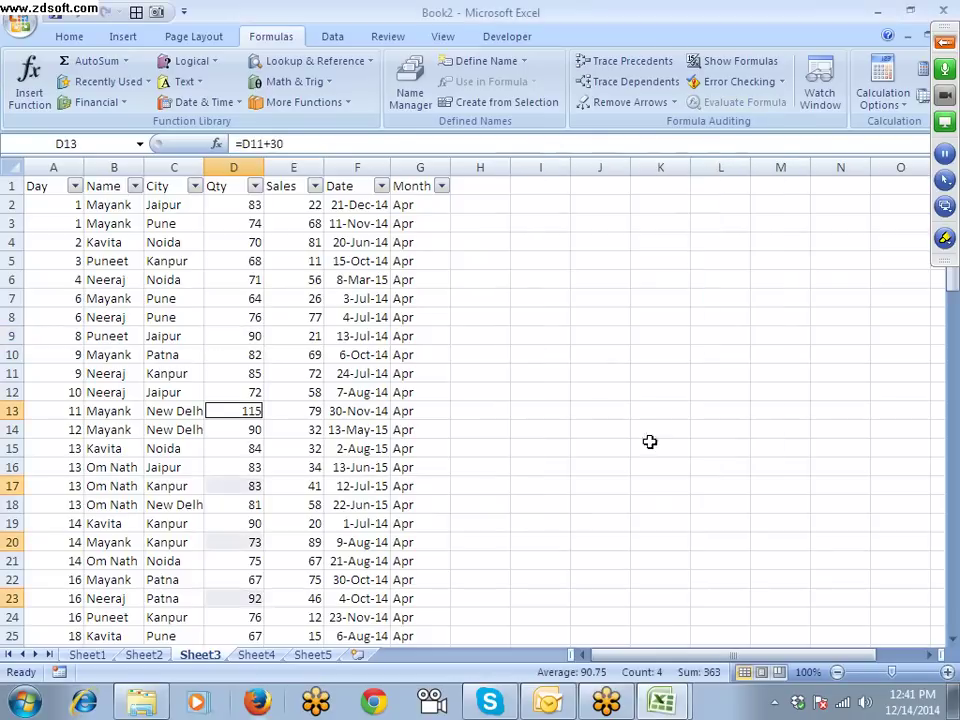
left_click(76, 44)
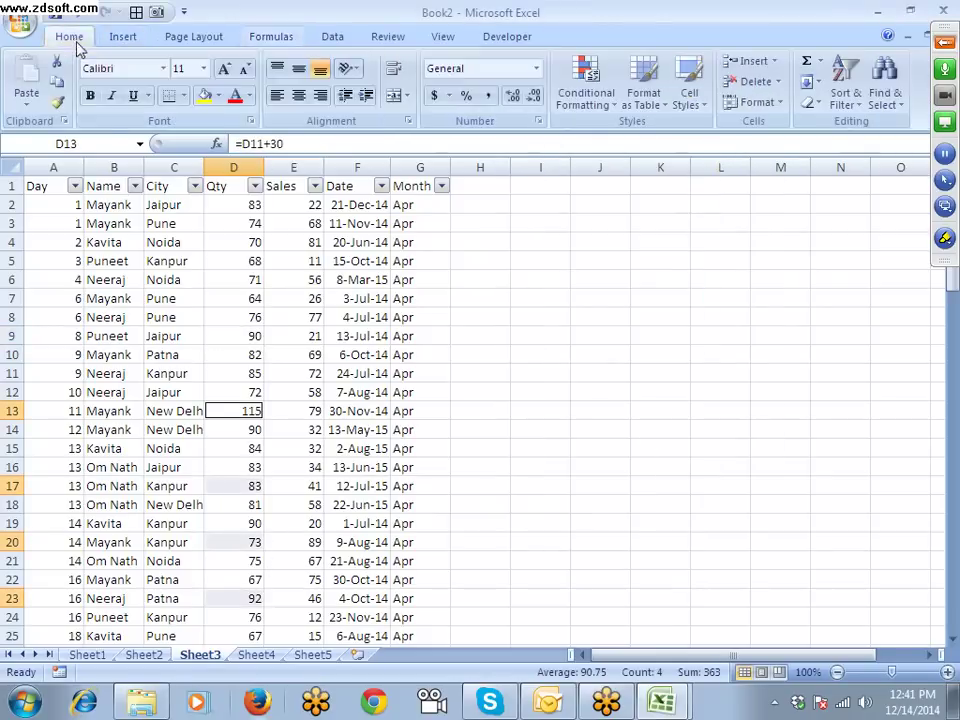
left_click(200, 96)
Step: On Sheet4, enter the formula =RANDBETWEEN(10,90) in cell A1
left_click(287, 655)
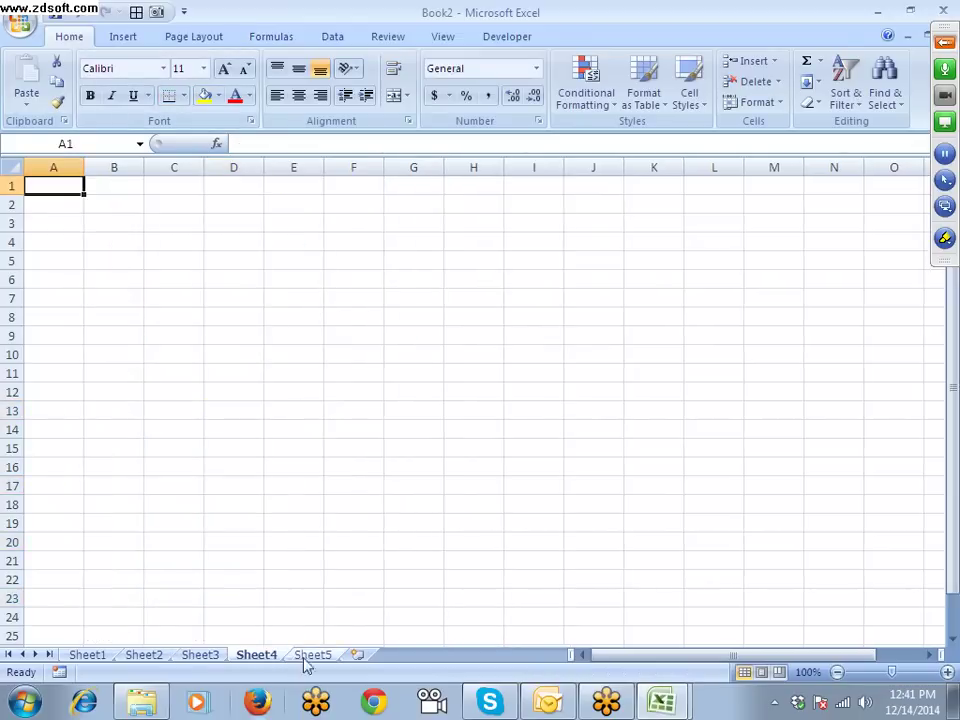
type("=r")
key("Down")
key("Down")
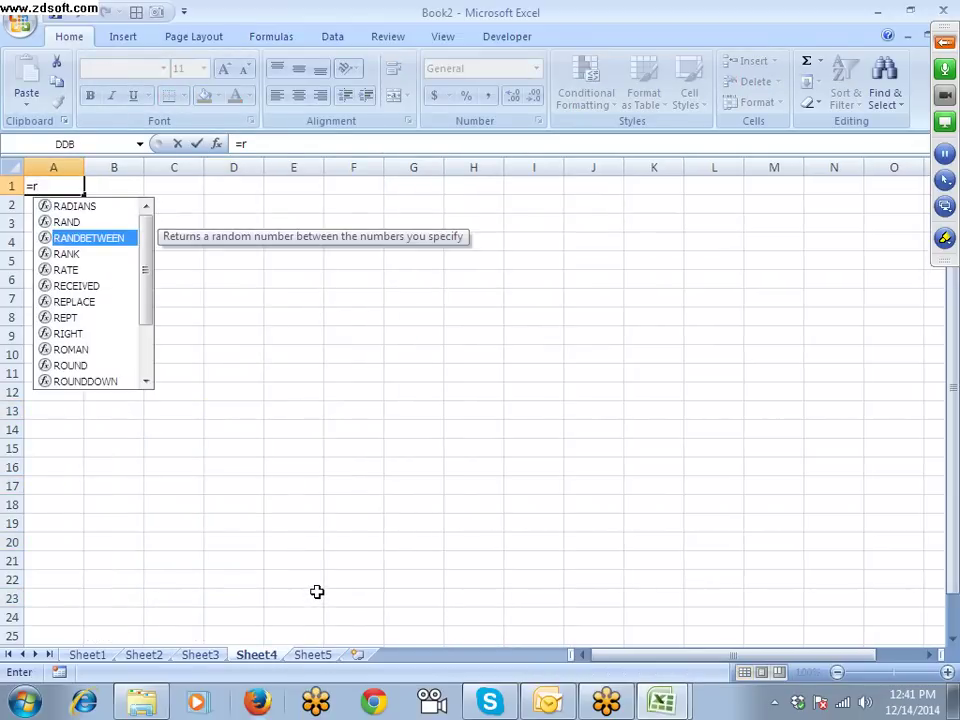
key("Tab")
type("10,90")
key("Return")
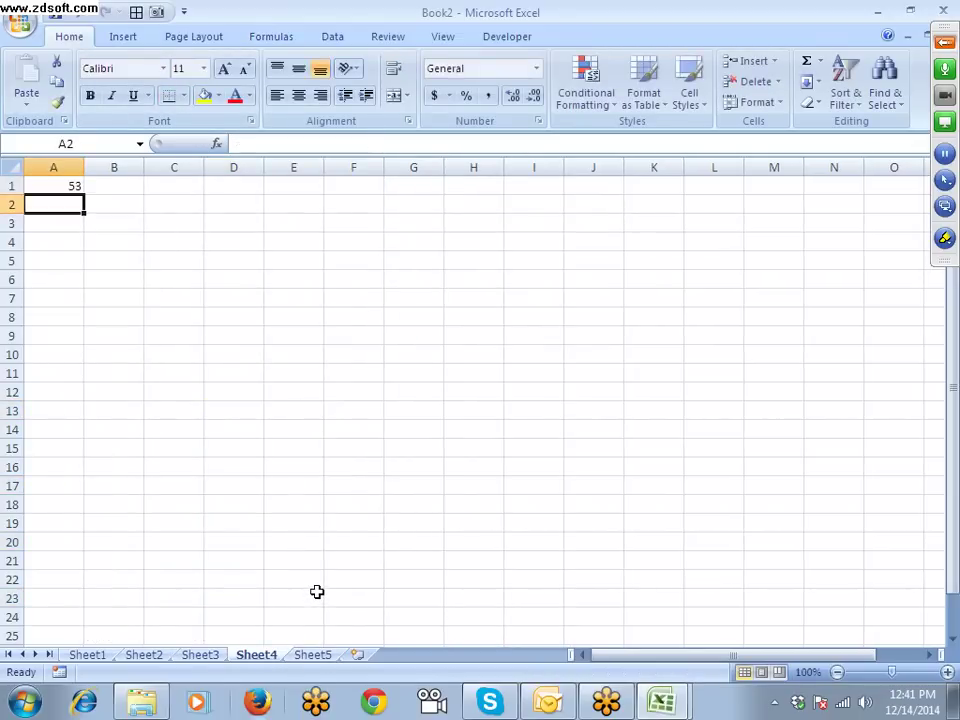
Step: Fill the RANDBETWEEN formula from A1 across and down the range A1:H12
key("Up")
key("shift+Right")
key("shift+Right")
key("shift+Right")
key("shift+Right")
key("shift+Right")
key("shift+Right")
key("shift+Right")
key("shift+Down")
key("shift+Down")
key("shift+Down")
key("shift+Down")
key("shift+Down")
key("shift+Down")
key("shift+Down")
key("shift+Down")
key("shift+Down")
key("shift+Down")
key("shift+Down")
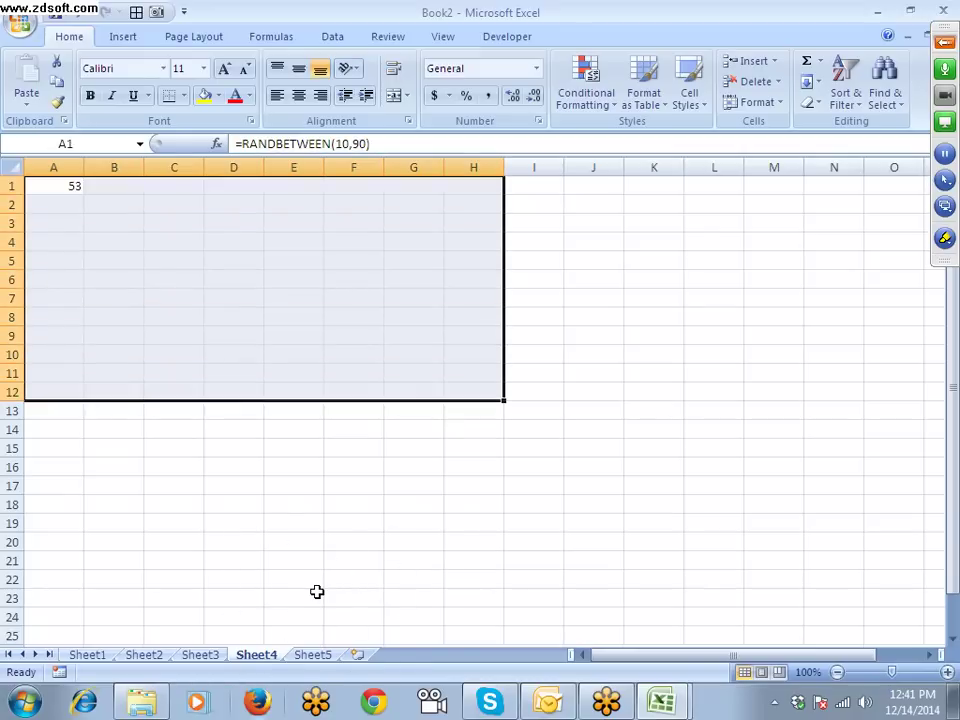
key("ctrl+r")
key("ctrl+d")
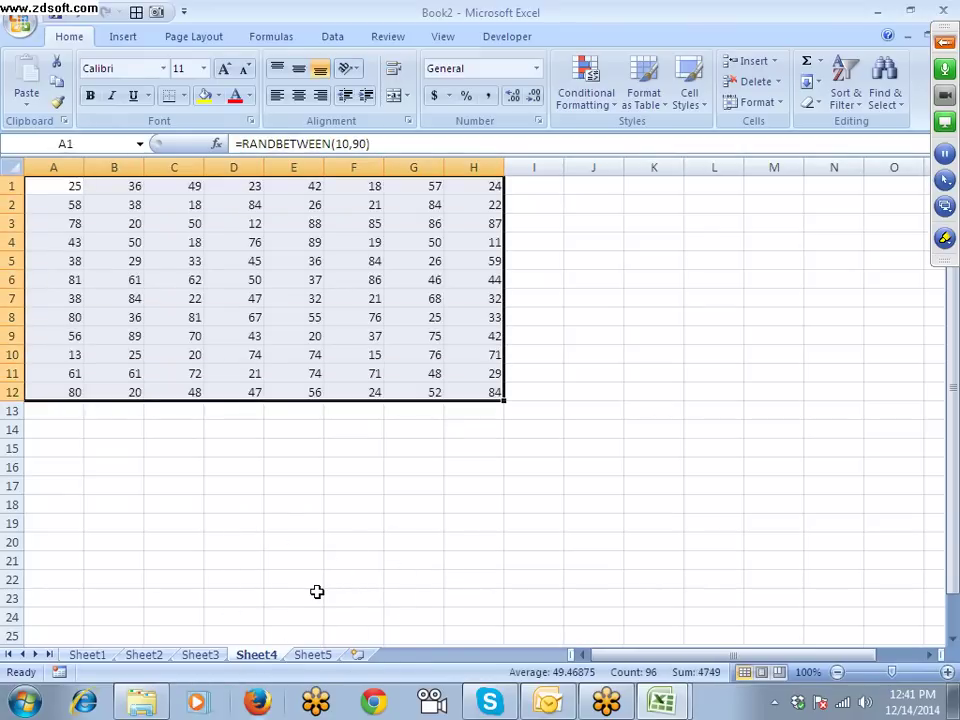
Step: Replace the formula in cell B4 with =NA()
key("ctrl+c")
left_click(137, 244)
key("Escape")
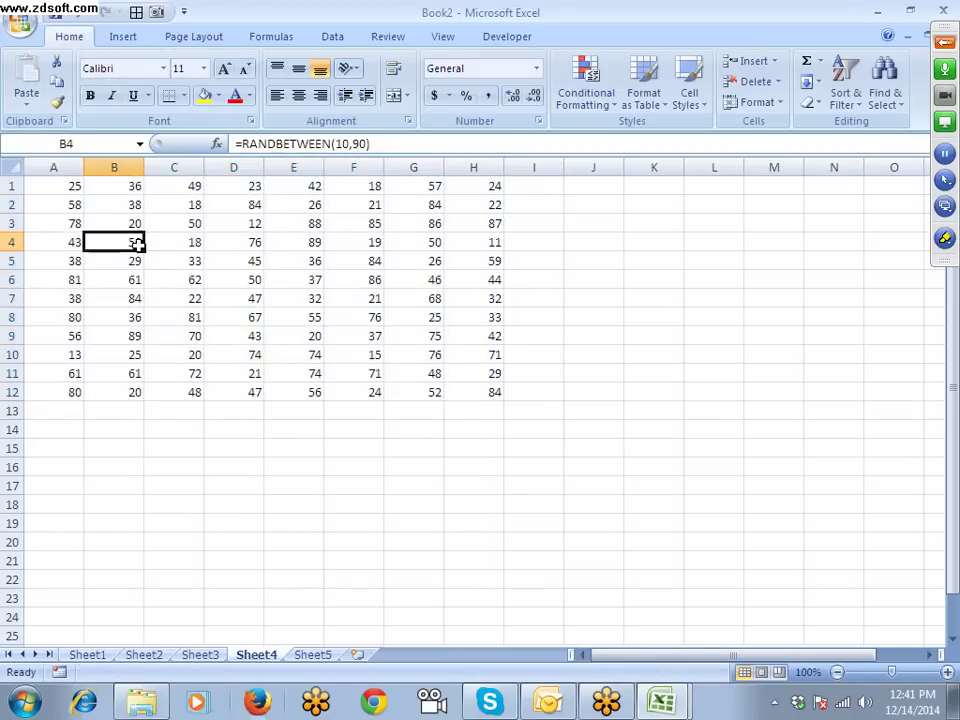
type("=n")
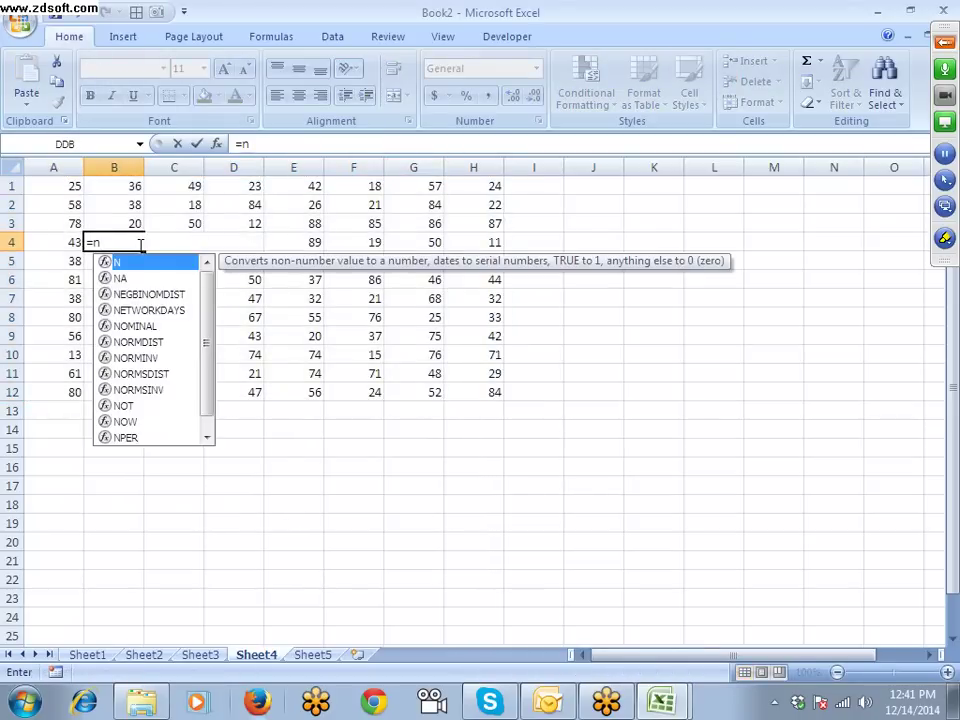
type("a(")
key("ctrl+Return")
Step: Copy the NA formula from B4 and paste it into C6, D4, E6 and G6
key("ctrl+c")
key("Right")
key("Down")
key("Down")
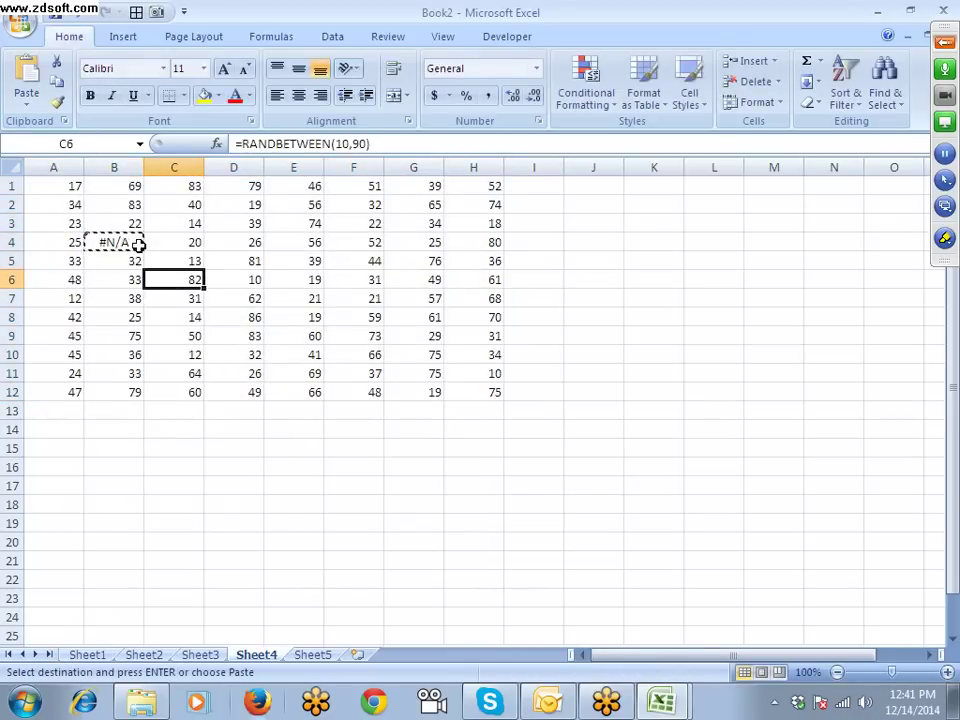
key("ctrl+v")
key("Right")
key("Up")
key("Up")
key("ctrl+v")
key("Right")
key("Down")
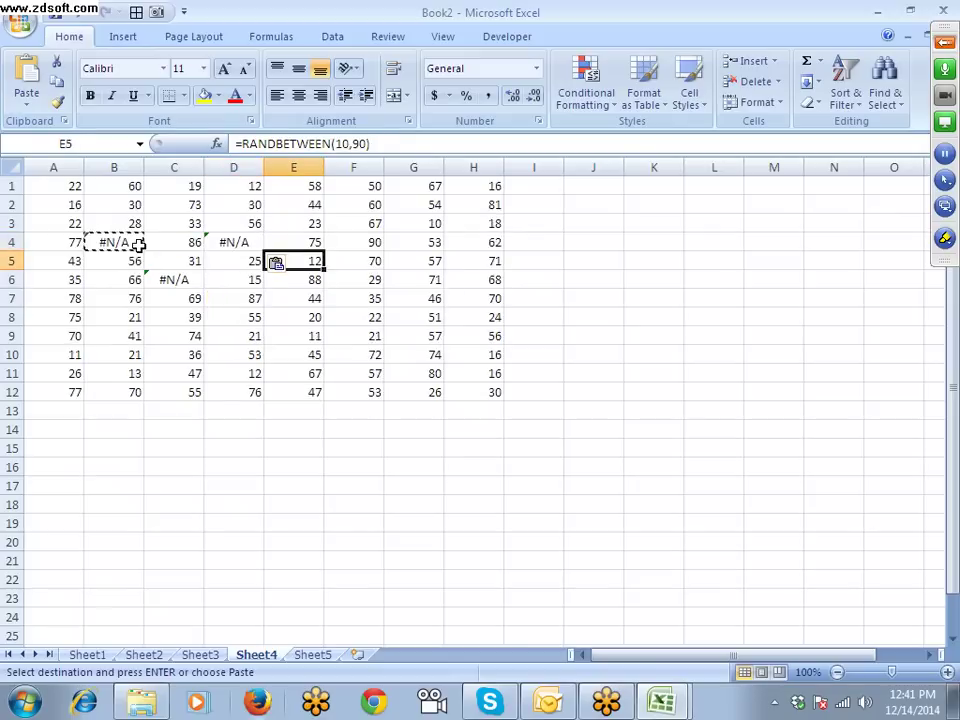
key("Down")
key("ctrl+v")
key("Right")
key("Right")
key("ctrl+v")
Step: Paste the copied NA formula into G9, G3 and D2, and end the copy mode
key("Down")
key("Down")
key("Down")
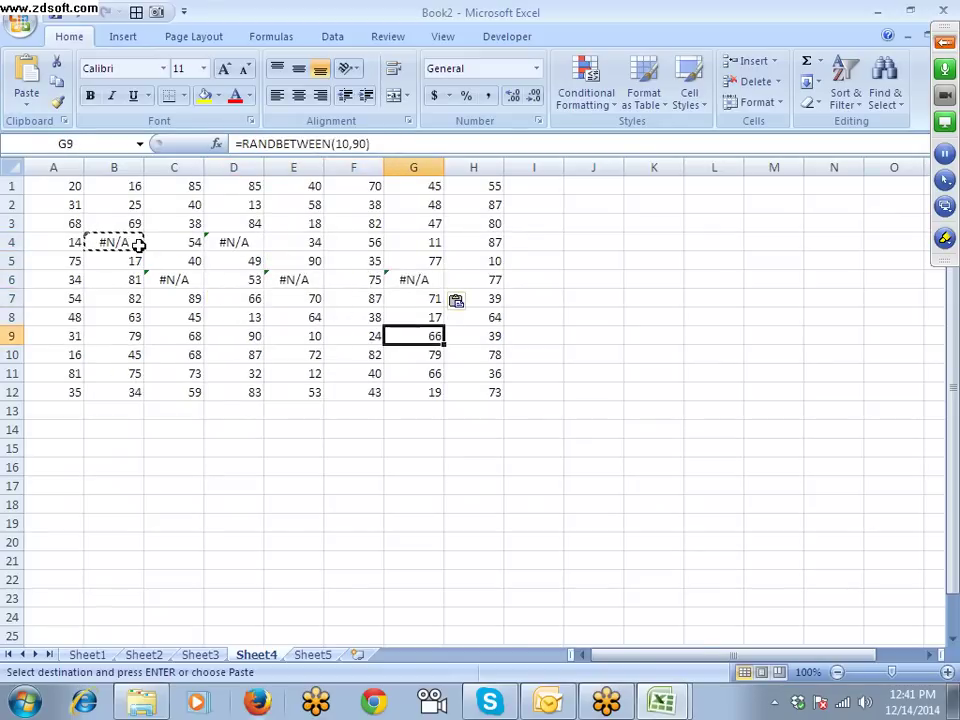
key("ctrl+v")
key("Up")
key("Up")
key("Up")
key("Up")
key("Up")
key("Up")
key("ctrl+v")
key("Left")
key("Left")
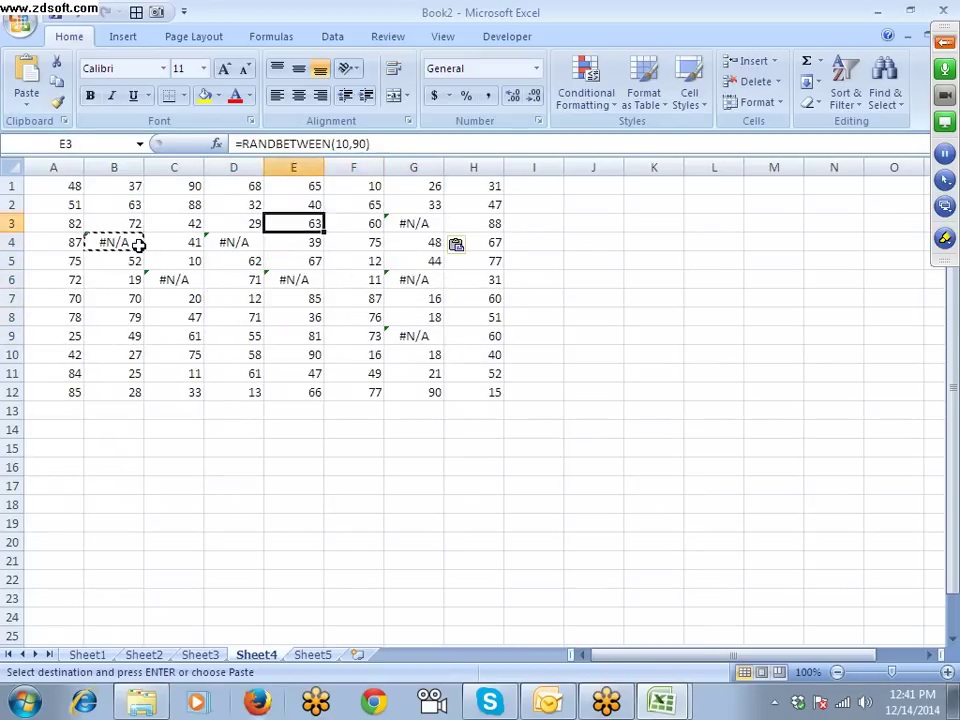
key("Left")
key("Up")
key("ctrl+v")
key("Escape")
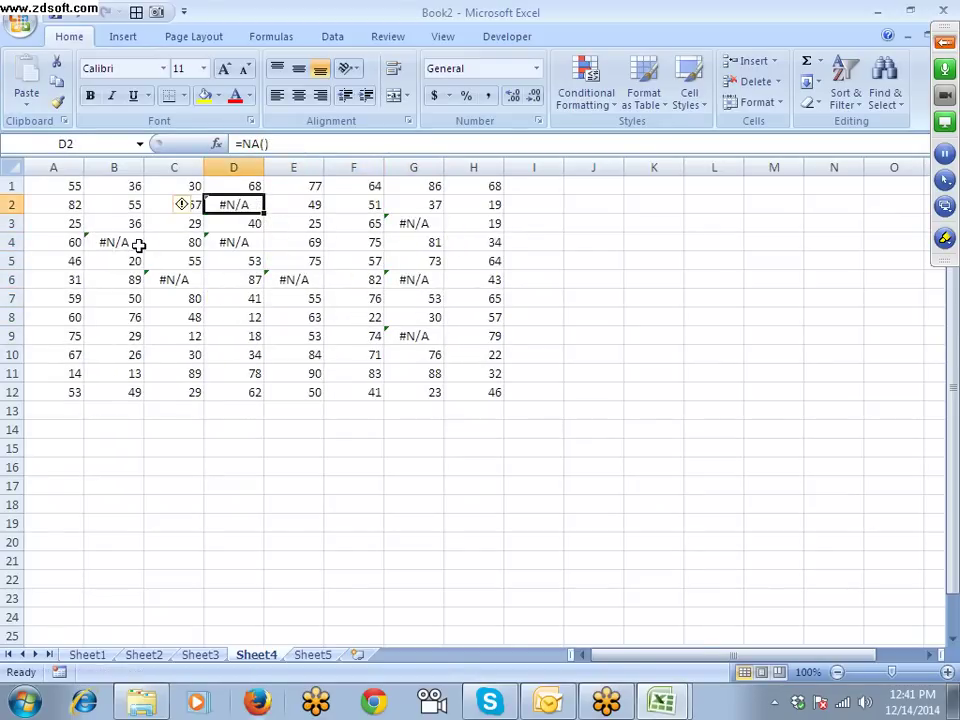
Step: Select only the formula cells containing errors with Go To Special and clear their contents
key("Down")
key("Down")
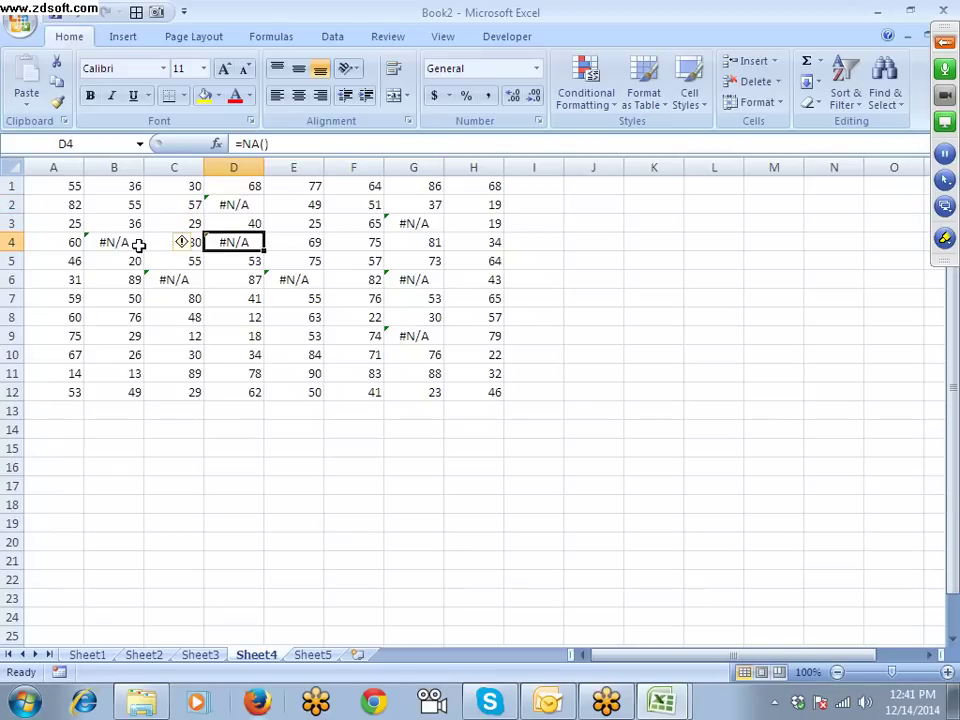
key("ctrl+g")
left_click(541, 414)
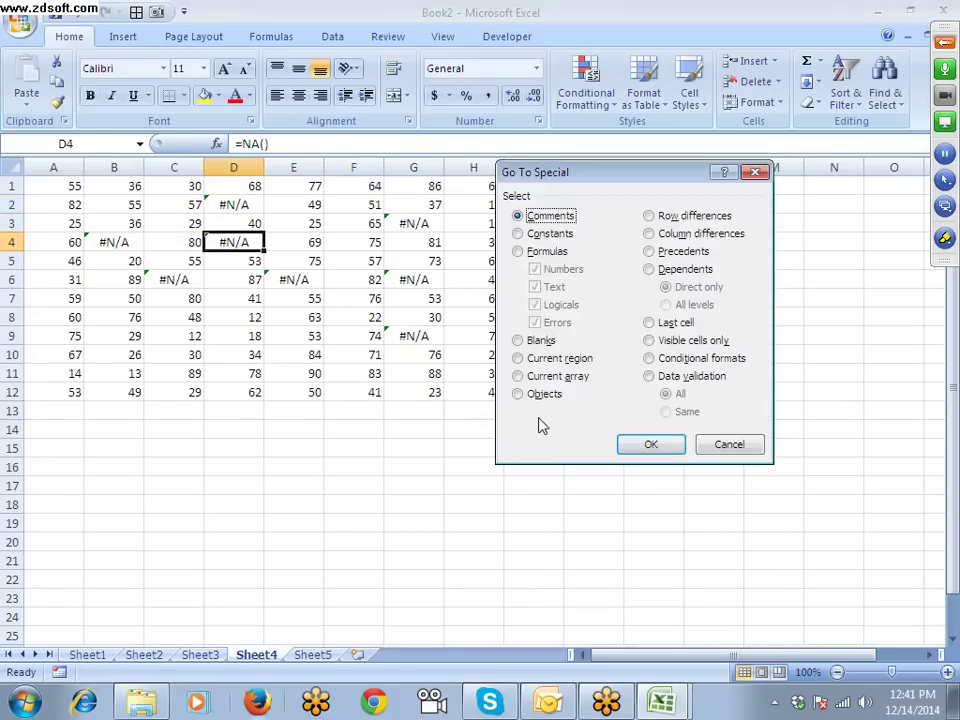
left_click(541, 252)
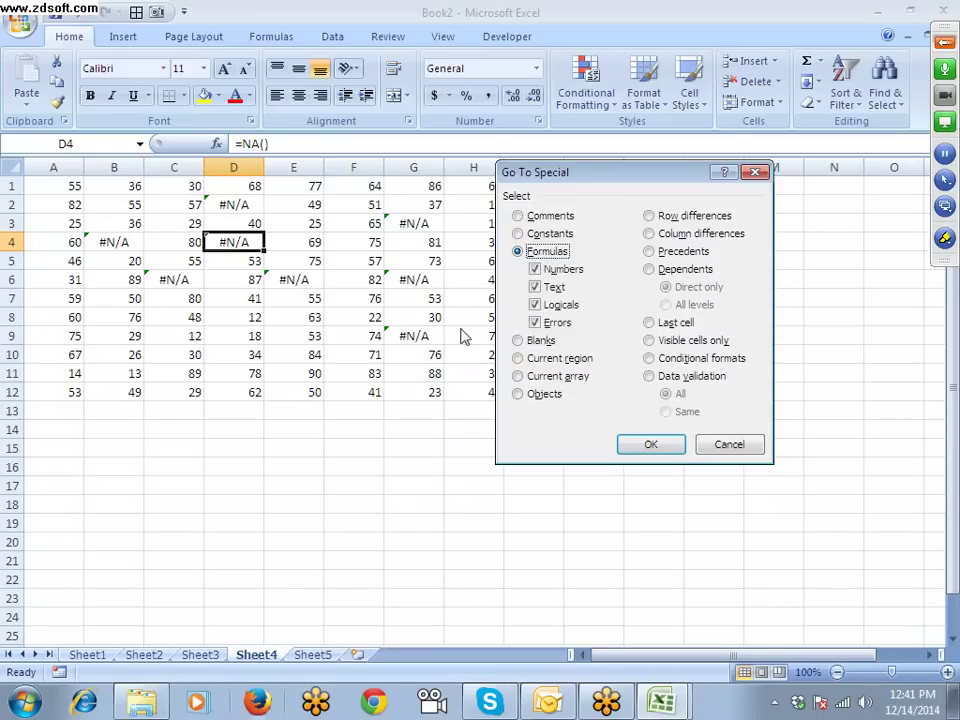
left_click(535, 269)
left_click(535, 287)
left_click(535, 304)
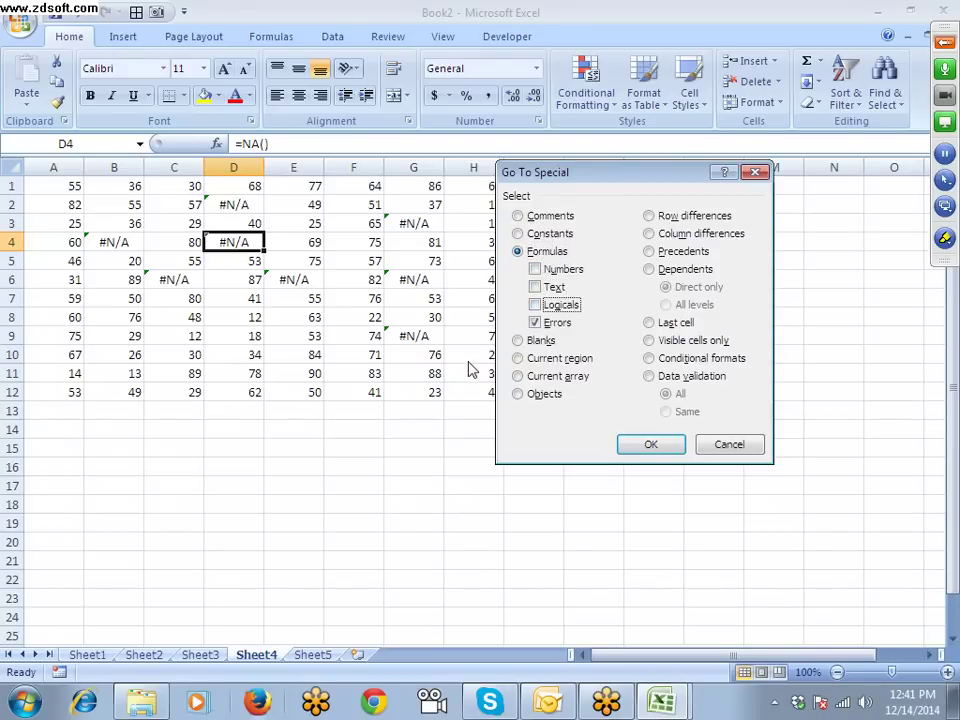
left_click(651, 446)
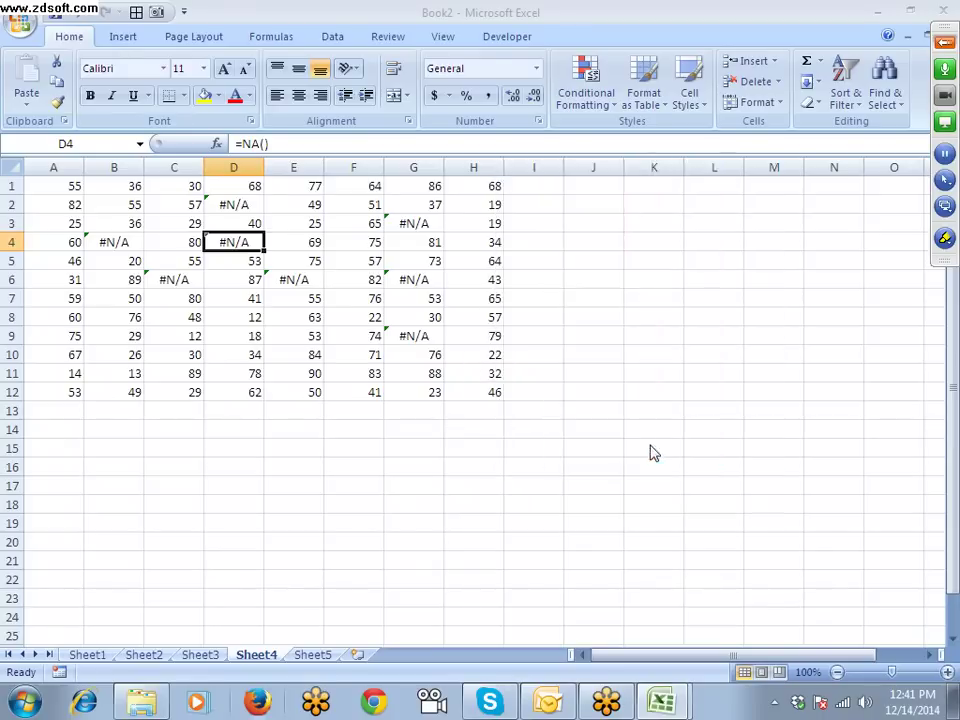
key("Delete")
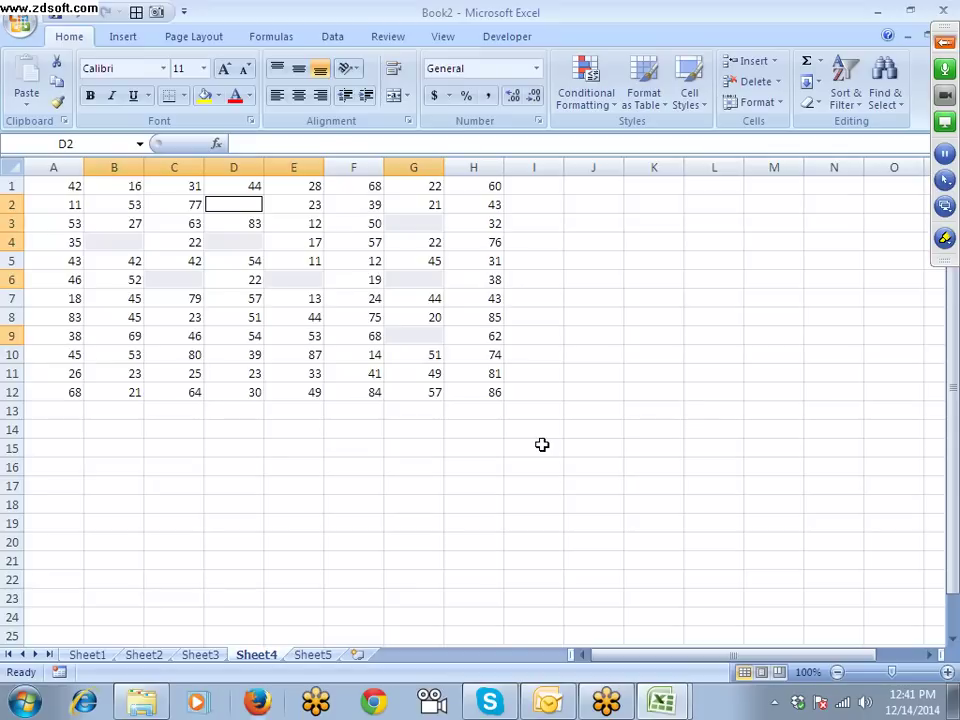
Step: Delete the worksheet Sheet4 from the workbook, including its data
right_click(274, 671)
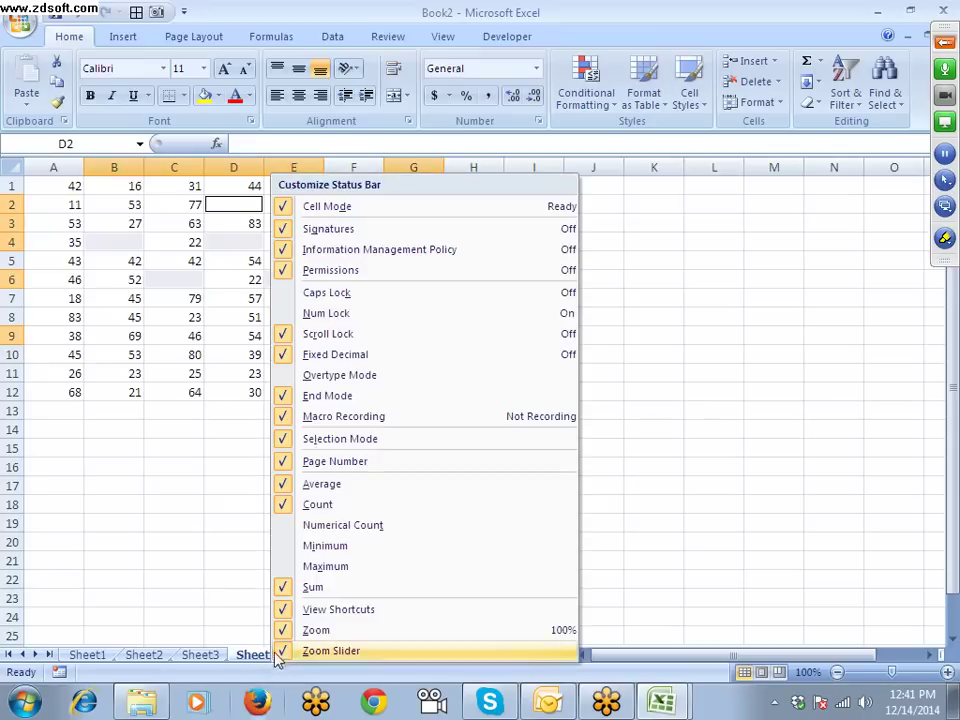
left_click(253, 660)
right_click(264, 662)
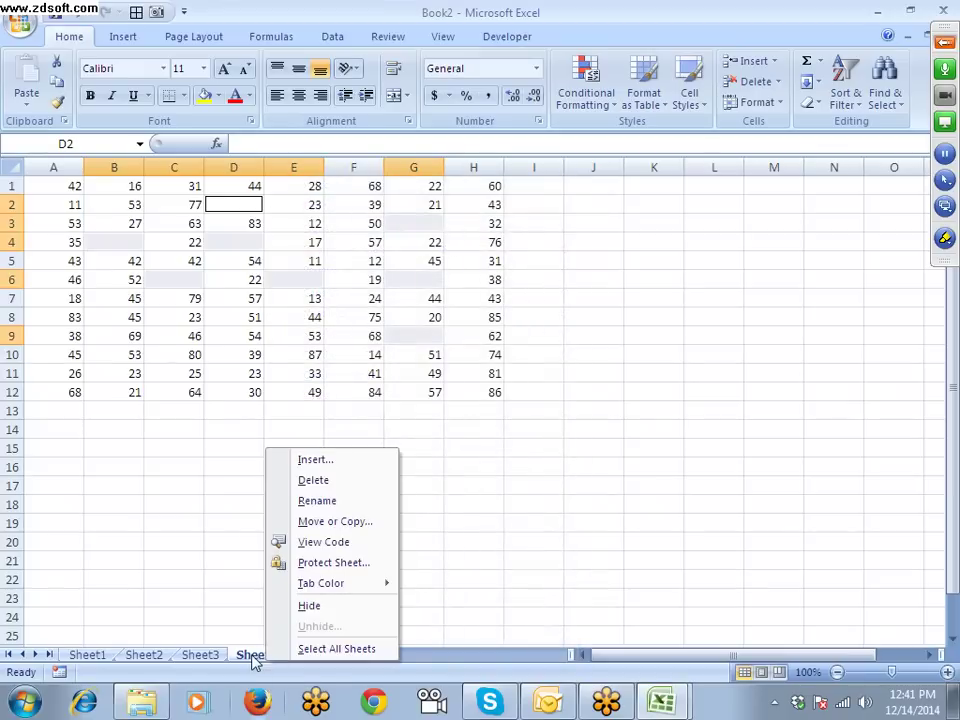
right_click(254, 658)
left_click(305, 478)
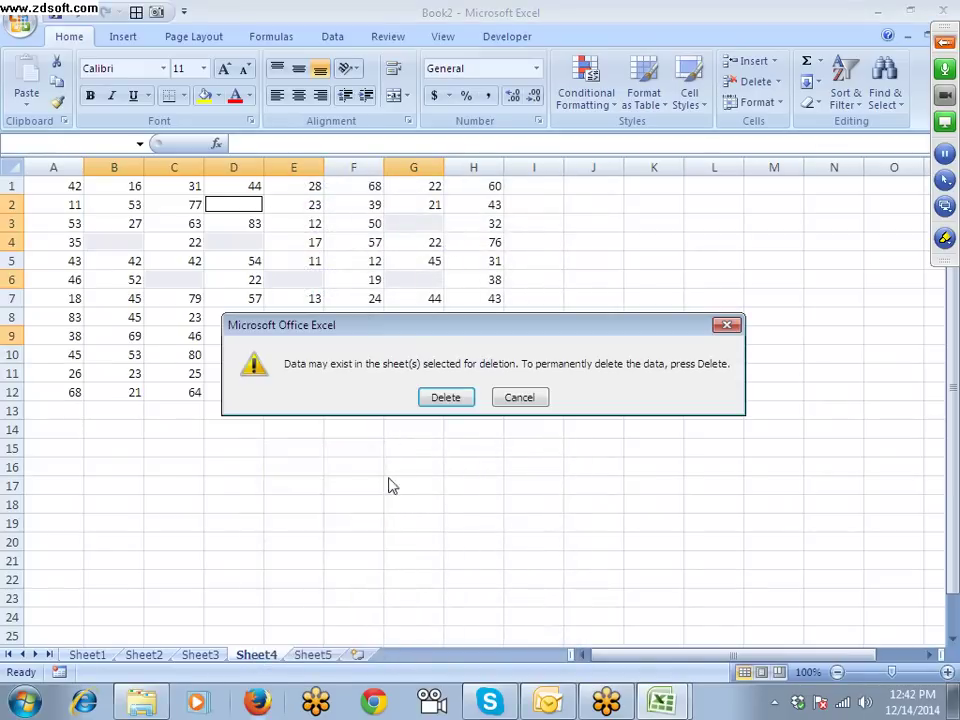
left_click(446, 400)
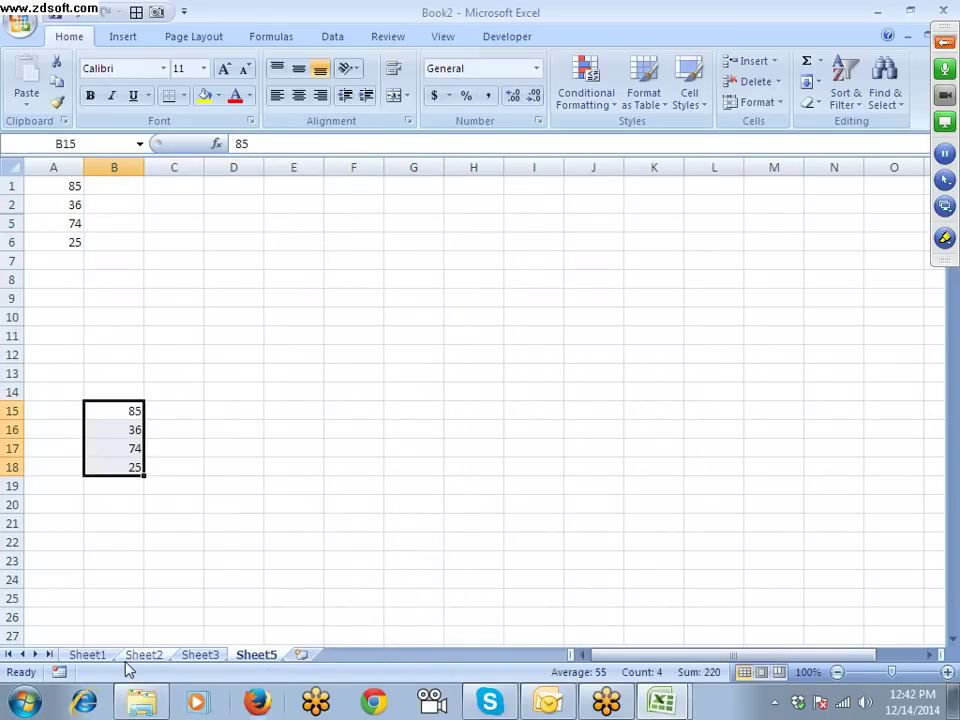
Step: Clear the criteria table in columns J to L on Sheet1 and return to cell A1
left_click(131, 661)
left_click(99, 656)
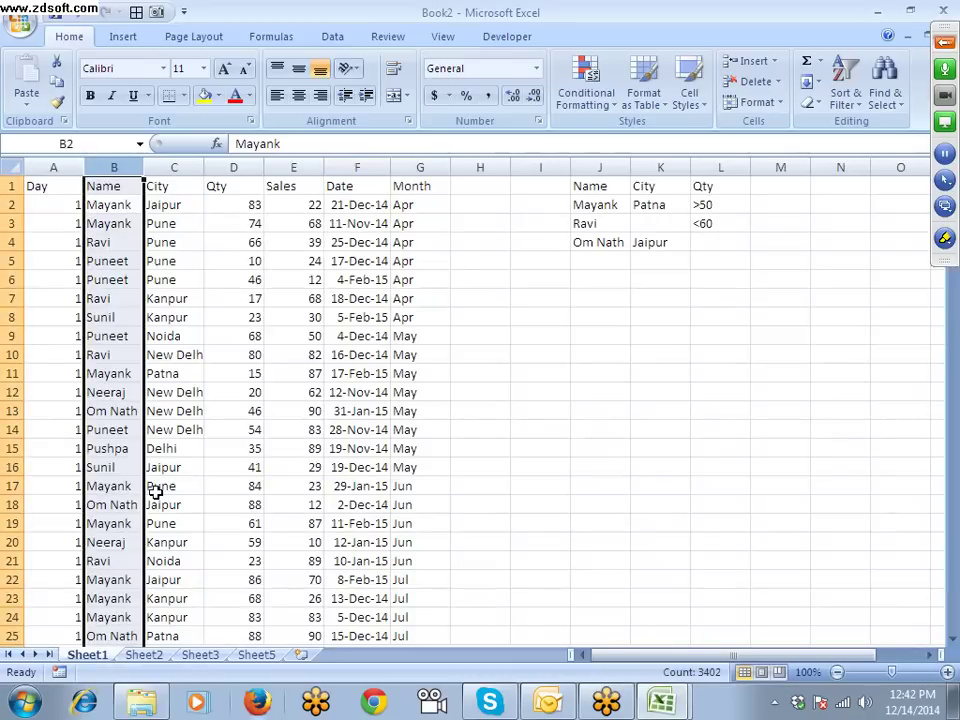
left_click_drag(581, 167, 705, 167)
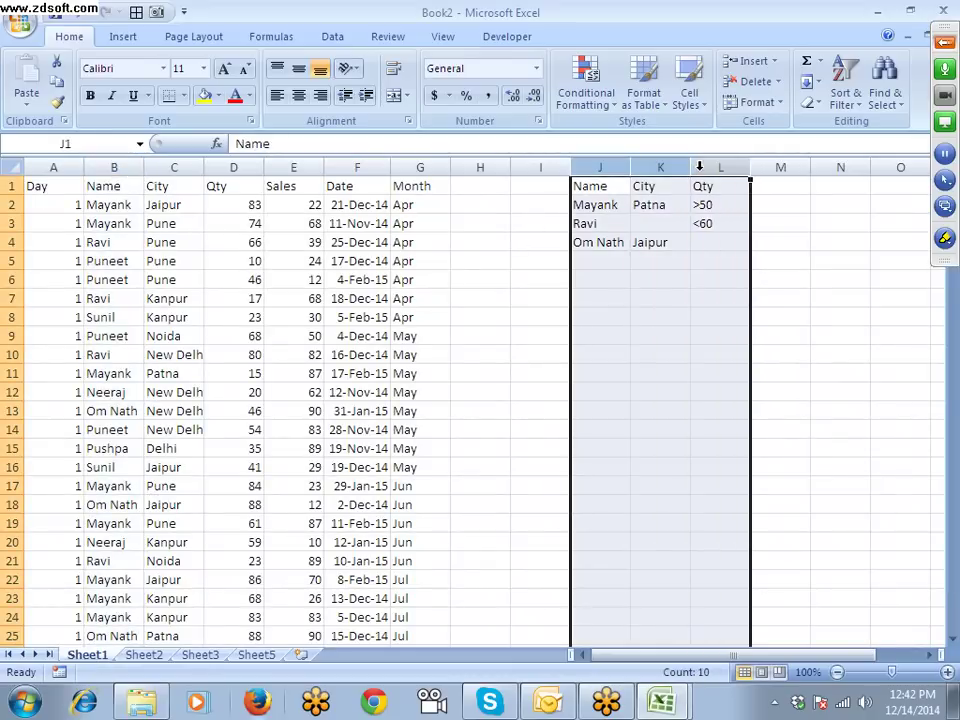
key("Delete")
key("ctrl+Home")
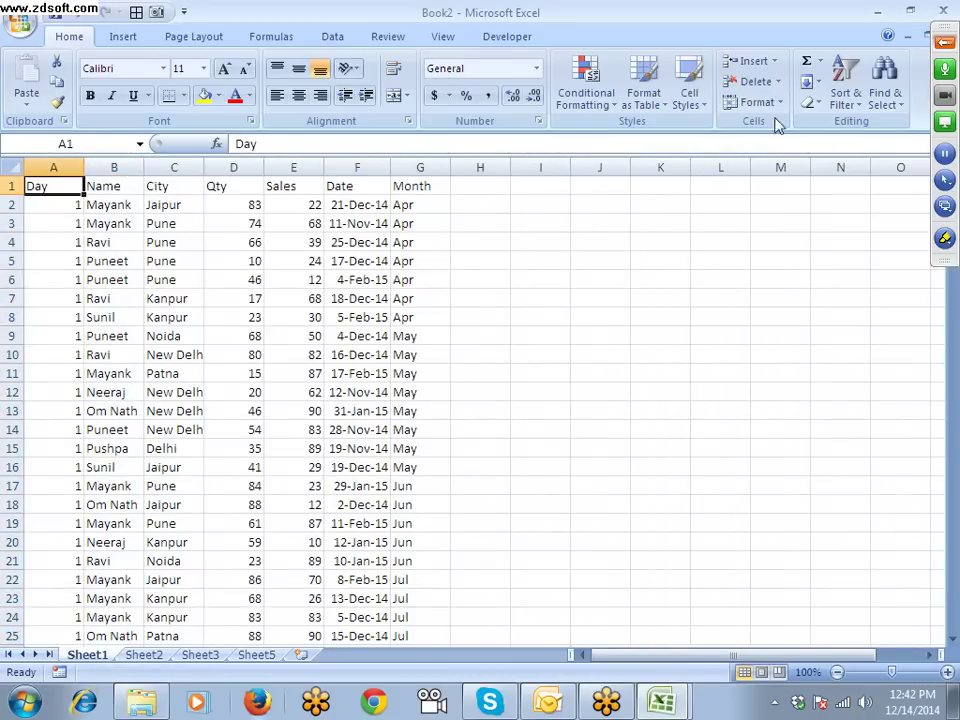
Step: Insert a PivotTable from the Sheet1 data on a new worksheet
left_click(123, 36)
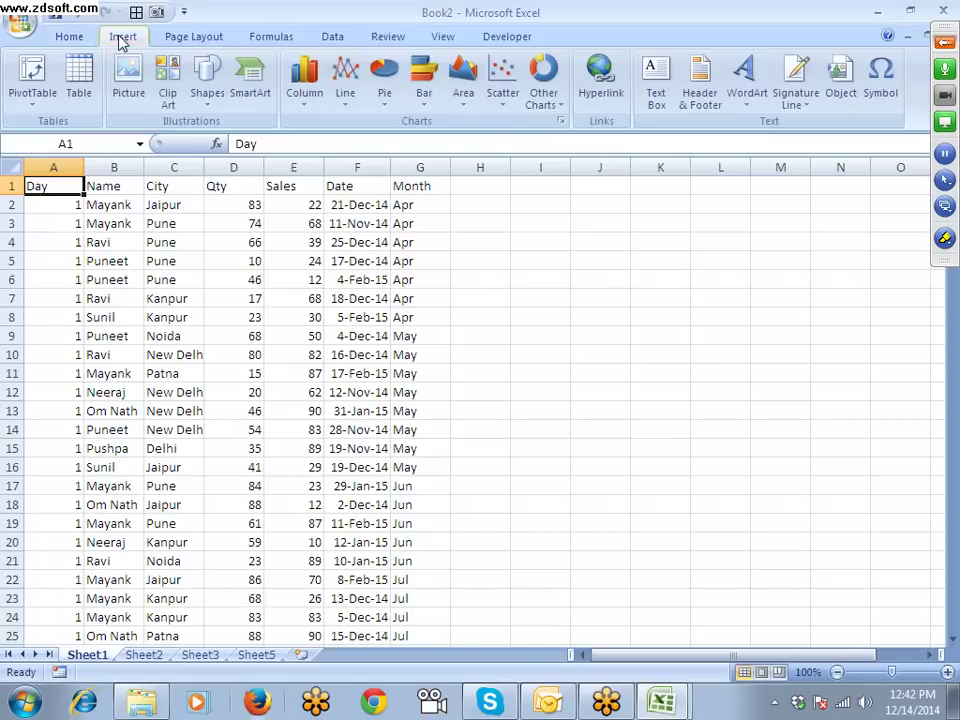
left_click(40, 97)
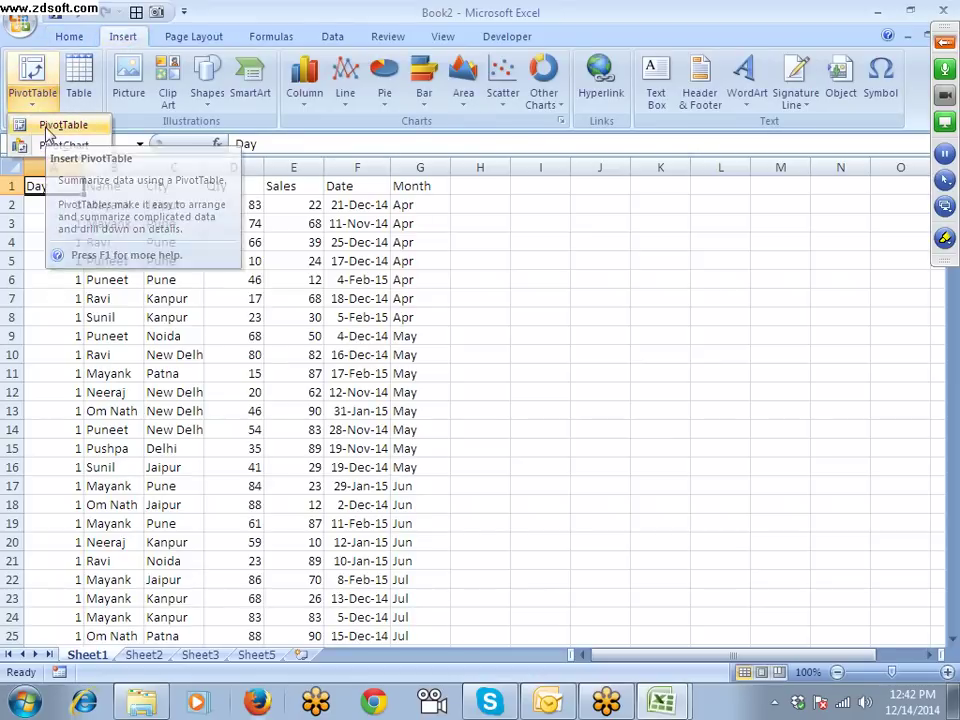
left_click(47, 132)
left_click(694, 424)
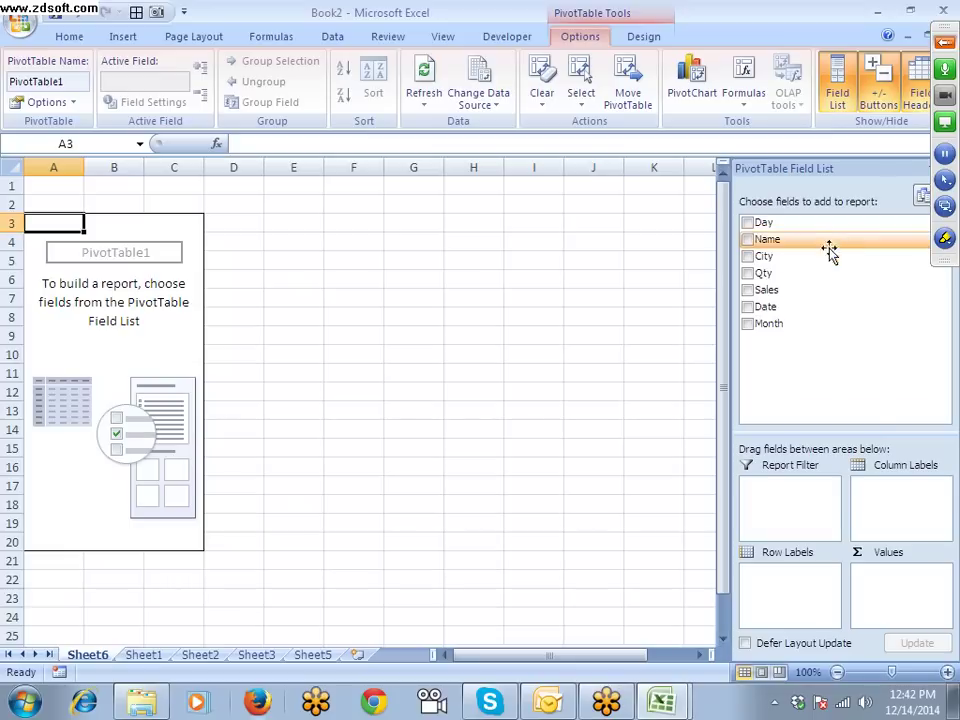
Step: Add Name and City as PivotTable row labels and Qty as the summed value
left_click_drag(826, 245, 789, 590)
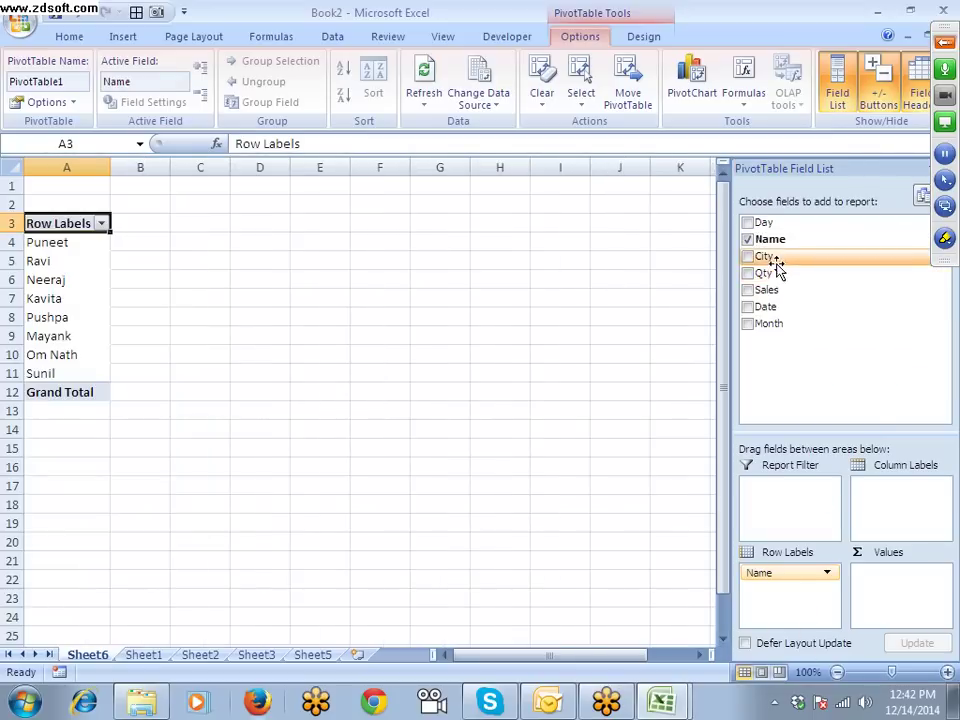
left_click_drag(782, 262, 801, 296)
left_click_drag(805, 585, 800, 592)
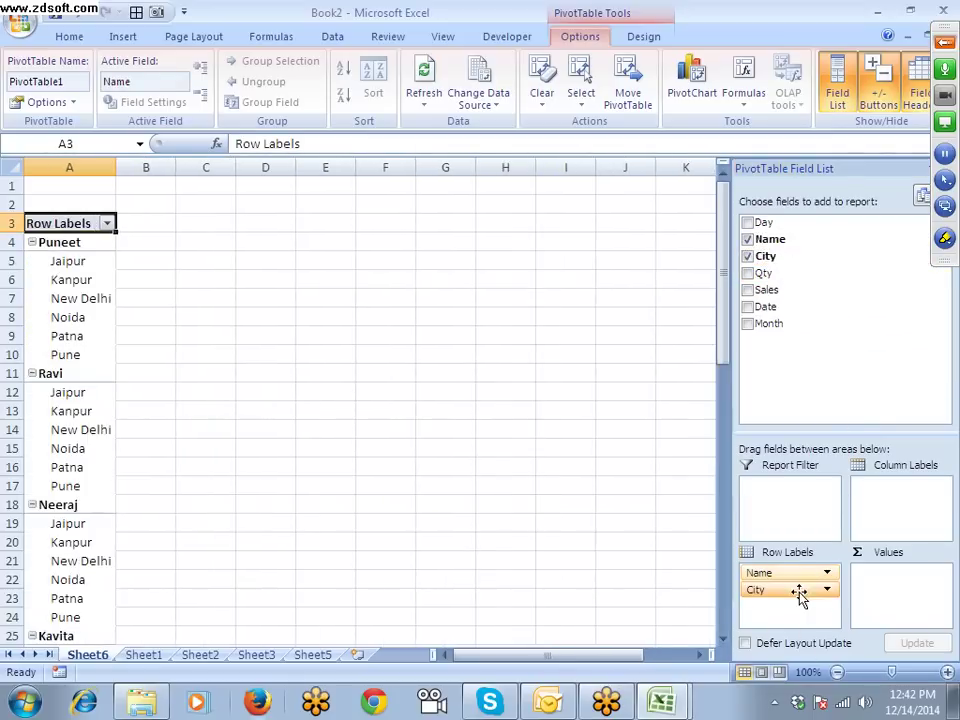
left_click_drag(765, 273, 907, 612)
Step: Enable the Classic PivotTable layout in the display options of the PivotTable
left_click(91, 165)
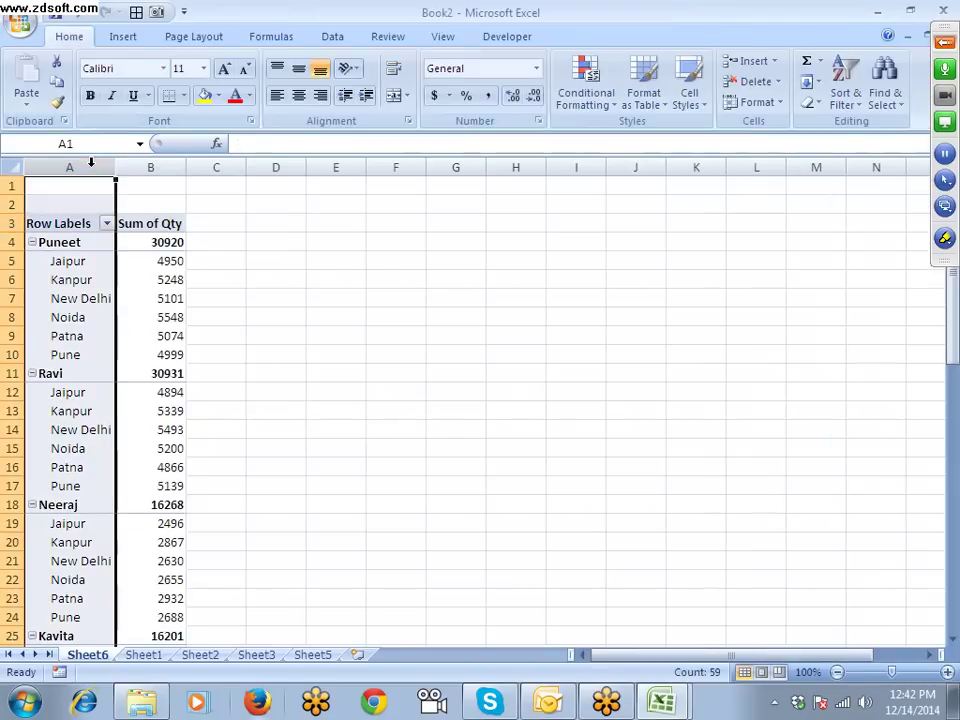
left_click(62, 316)
left_click(75, 299)
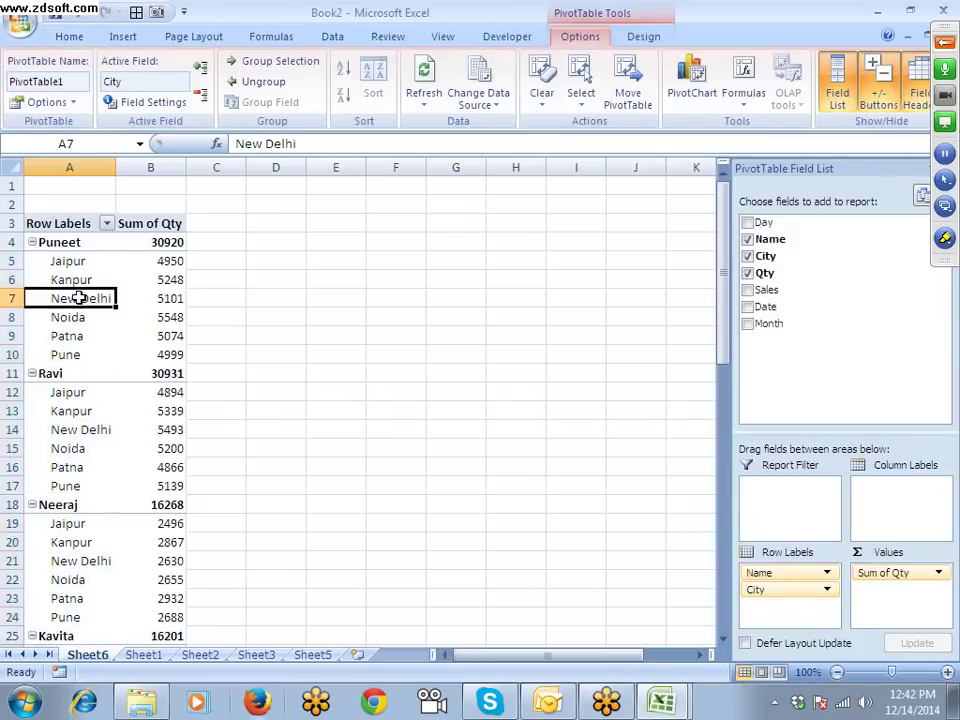
right_click(84, 300)
left_click(145, 570)
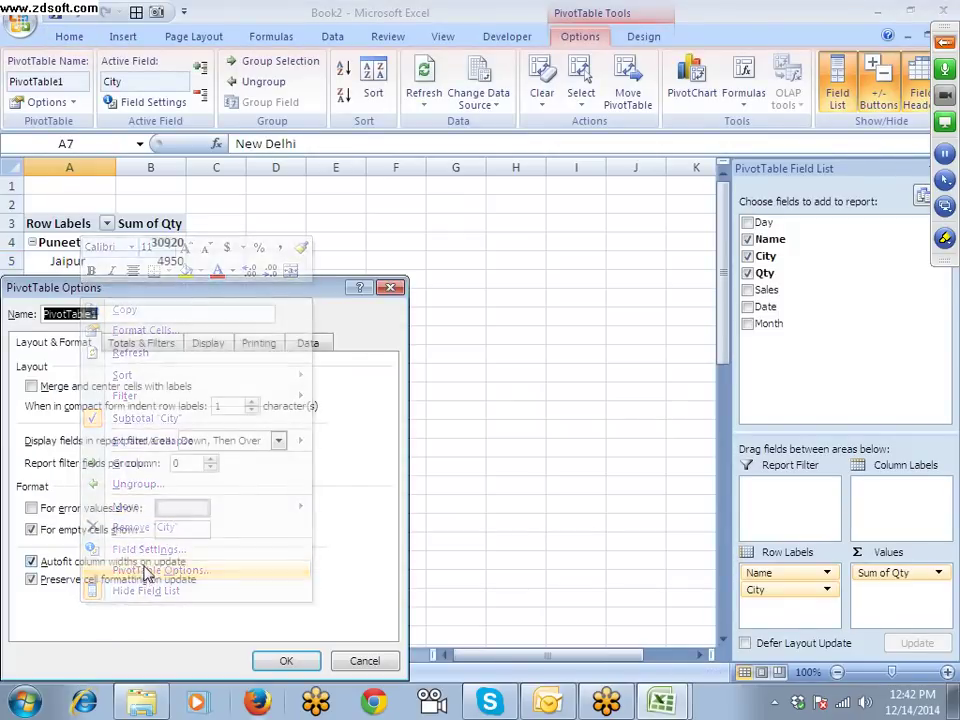
left_click_drag(208, 289, 476, 208)
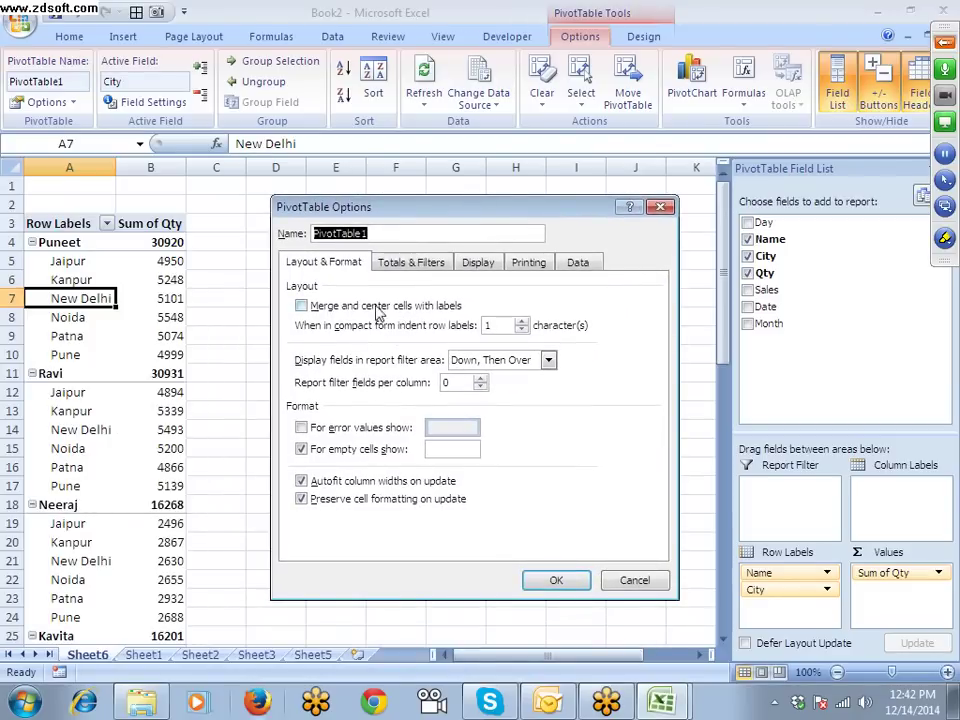
left_click(478, 262)
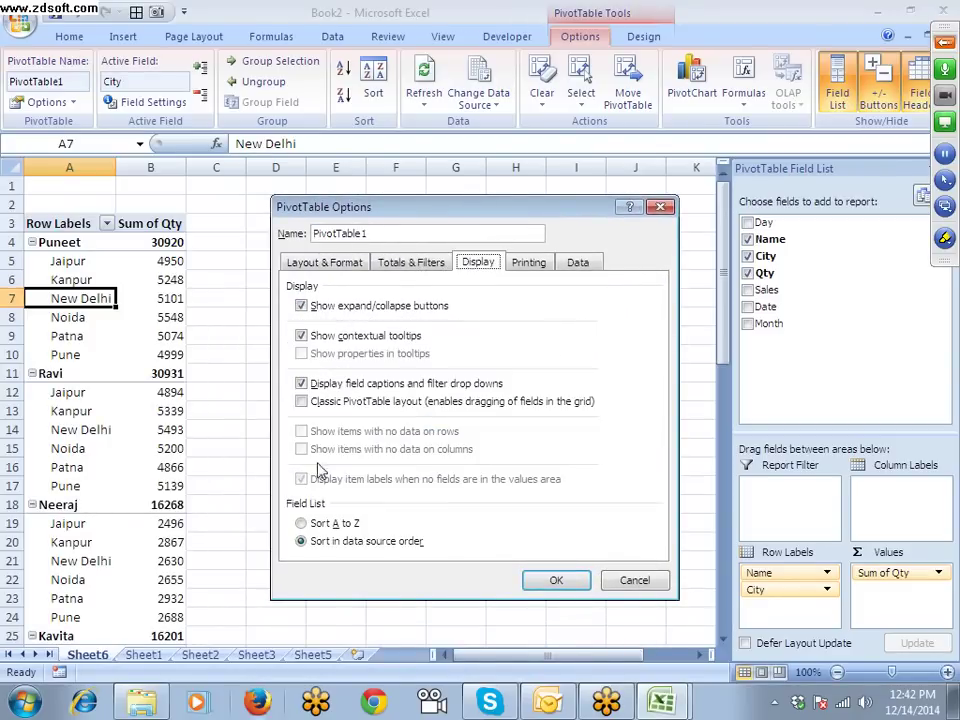
left_click(302, 401)
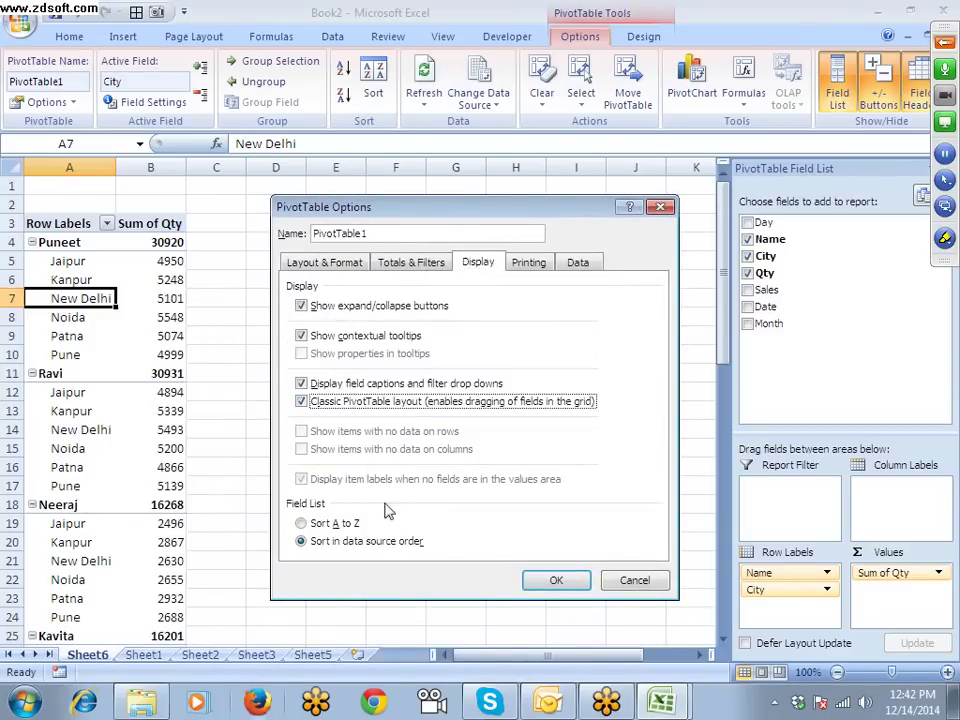
left_click(553, 585)
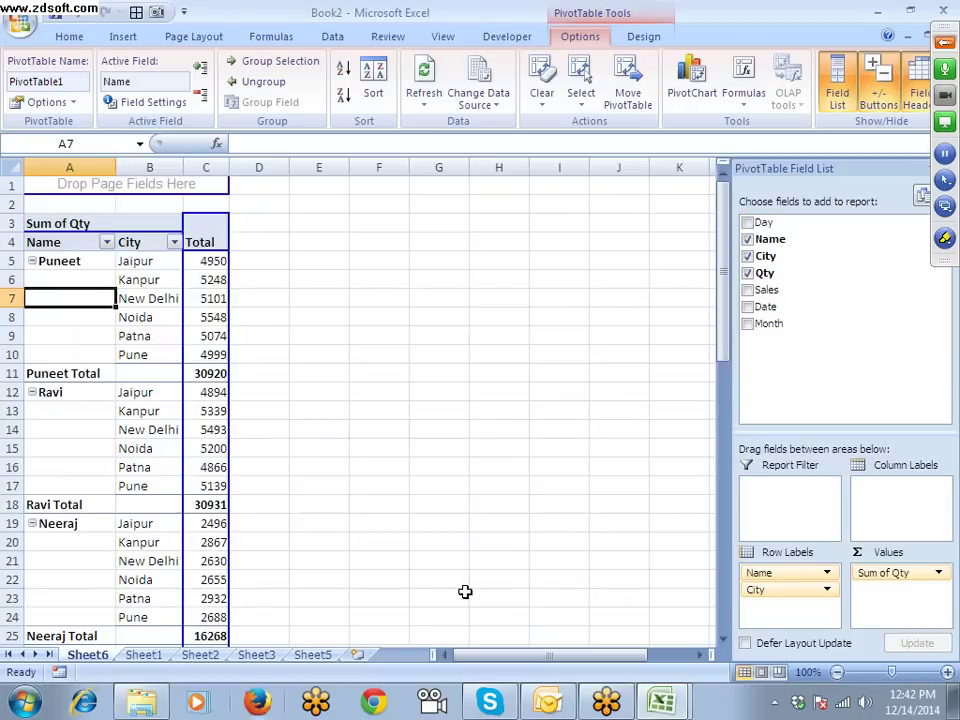
Step: Remove the Name subtotals from the PivotTable
left_click(101, 373)
right_click(101, 373)
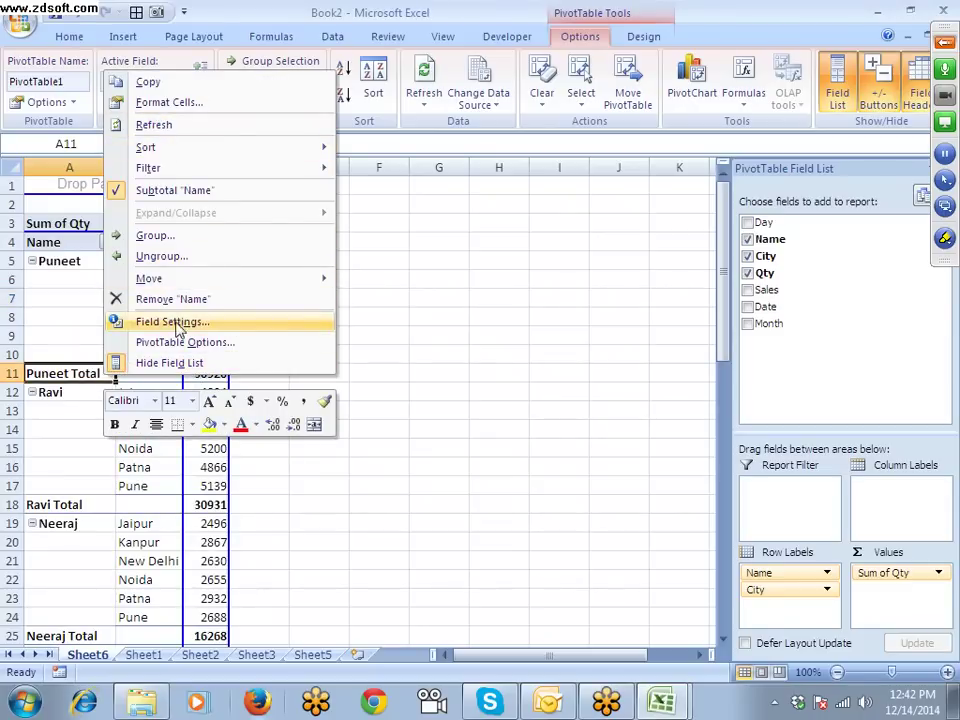
left_click(160, 190)
scroll(180, 360, "down", 5)
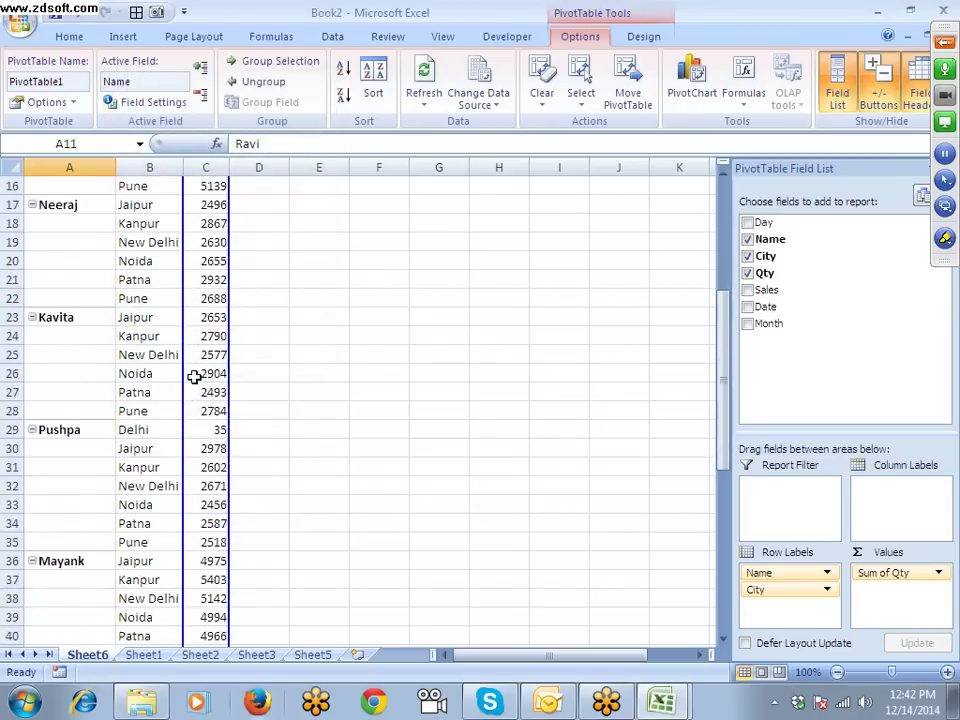
scroll(194, 377, "up", 5)
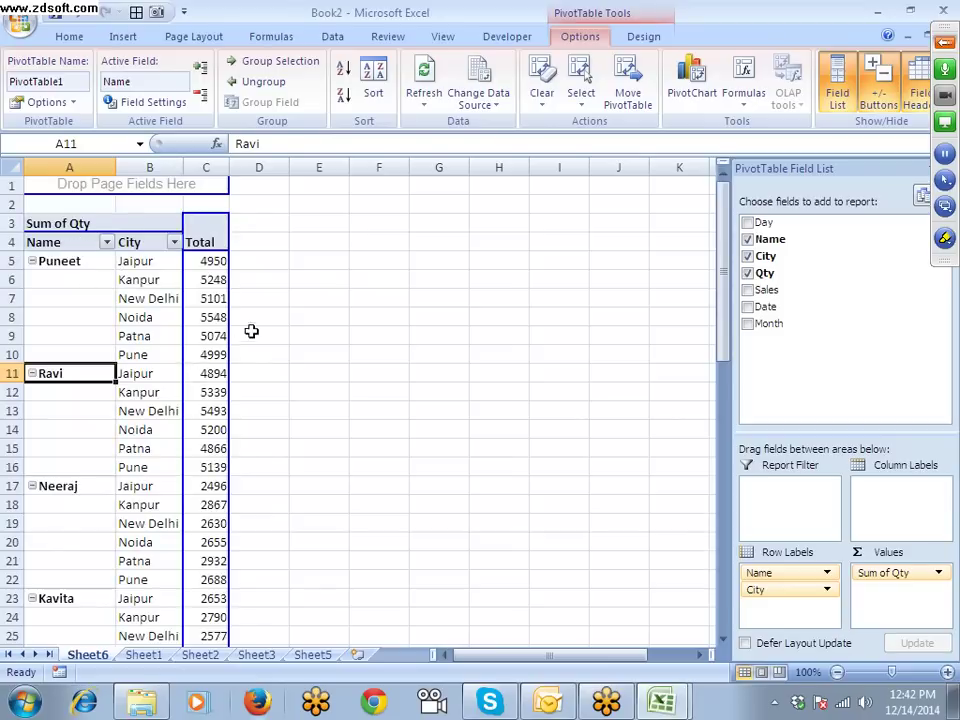
Step: Copy the PivotTable from its header row through the Grand Total and paste it at A1 of a new worksheet
left_click(205, 243)
left_click(205, 243)
scroll(205, 243, "down", 10)
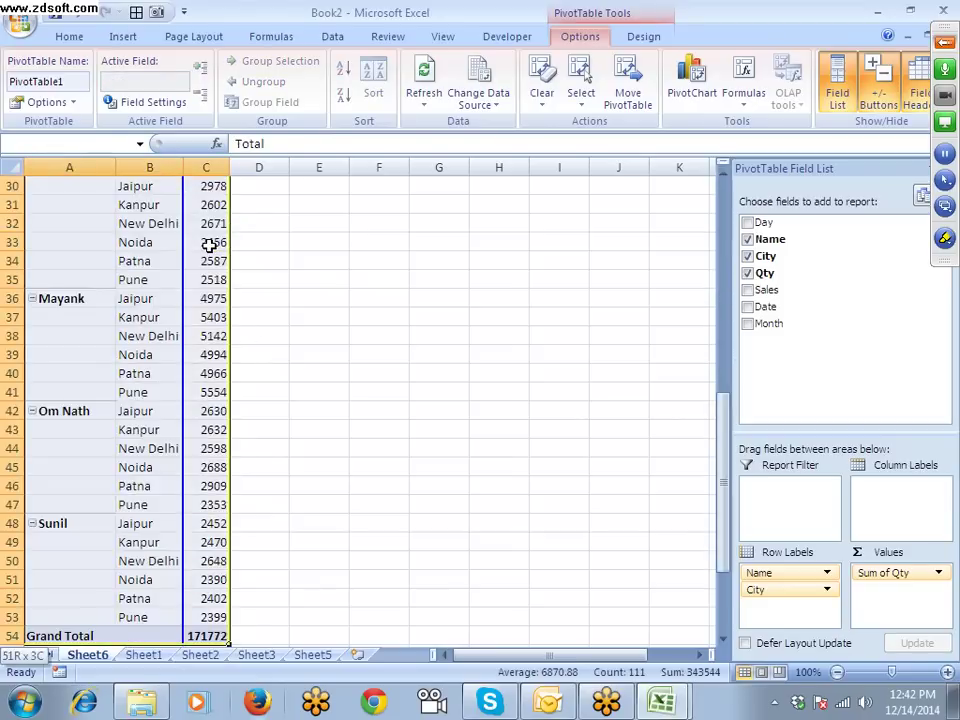
key("ctrl+c")
left_click(315, 654)
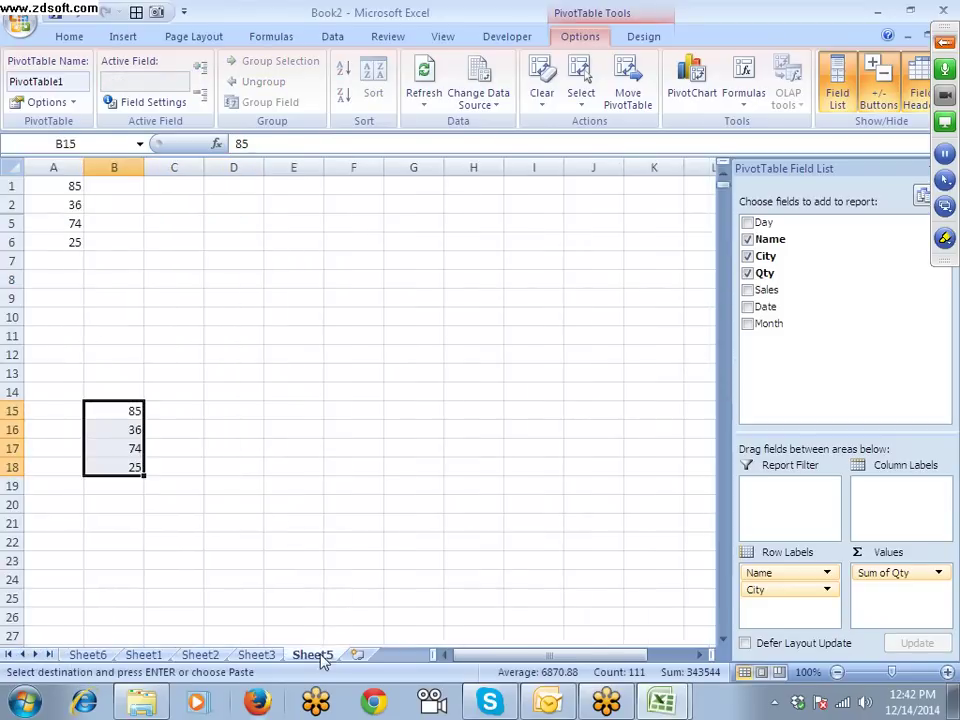
left_click(358, 654)
key("ctrl+v")
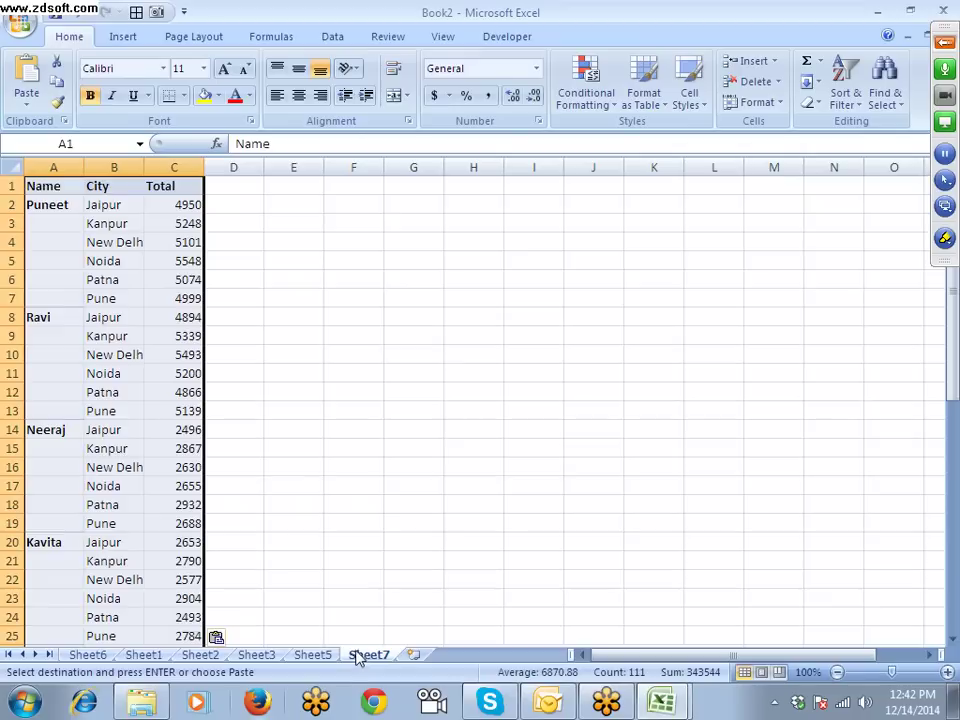
Step: Try filling the names in A2 and A8 down through the blank cells to A13, and undo both fills
left_click(43, 450)
scroll(133, 491, "down", 6)
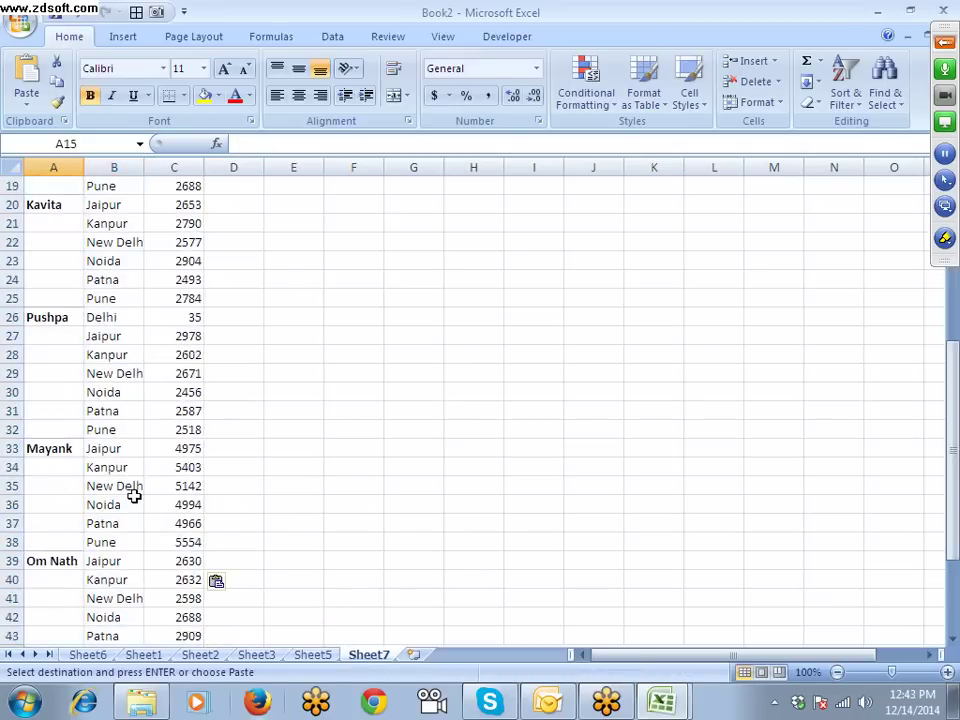
scroll(134, 500, "up", 6)
scroll(131, 499, "down", 1)
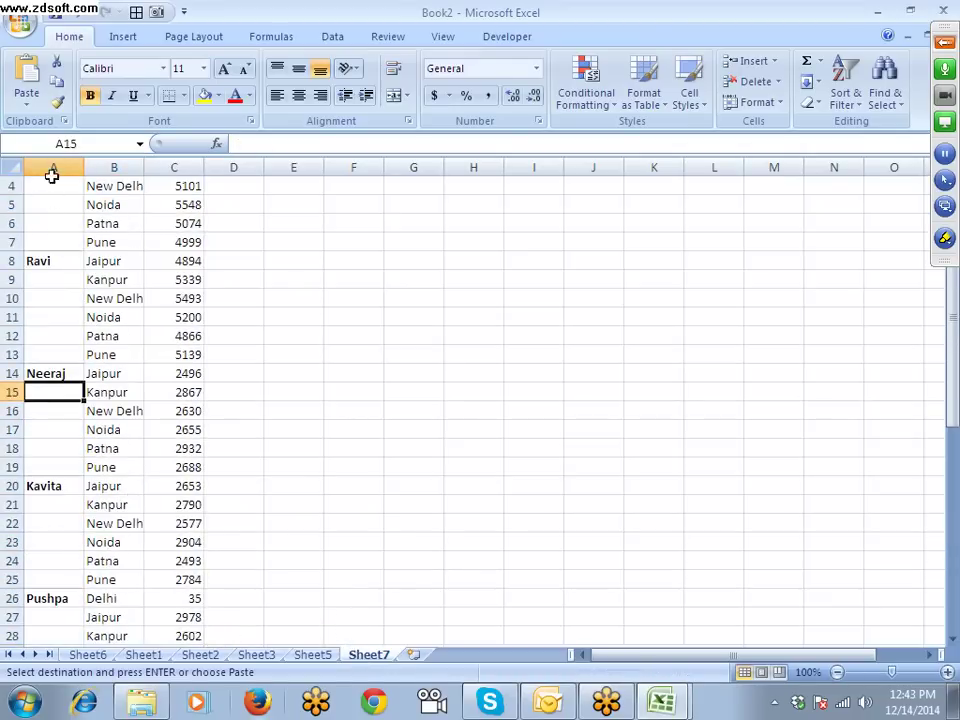
scroll(65, 316, "up", 1)
left_click_drag(58, 206, 48, 416)
key("Return")
key("ctrl+d")
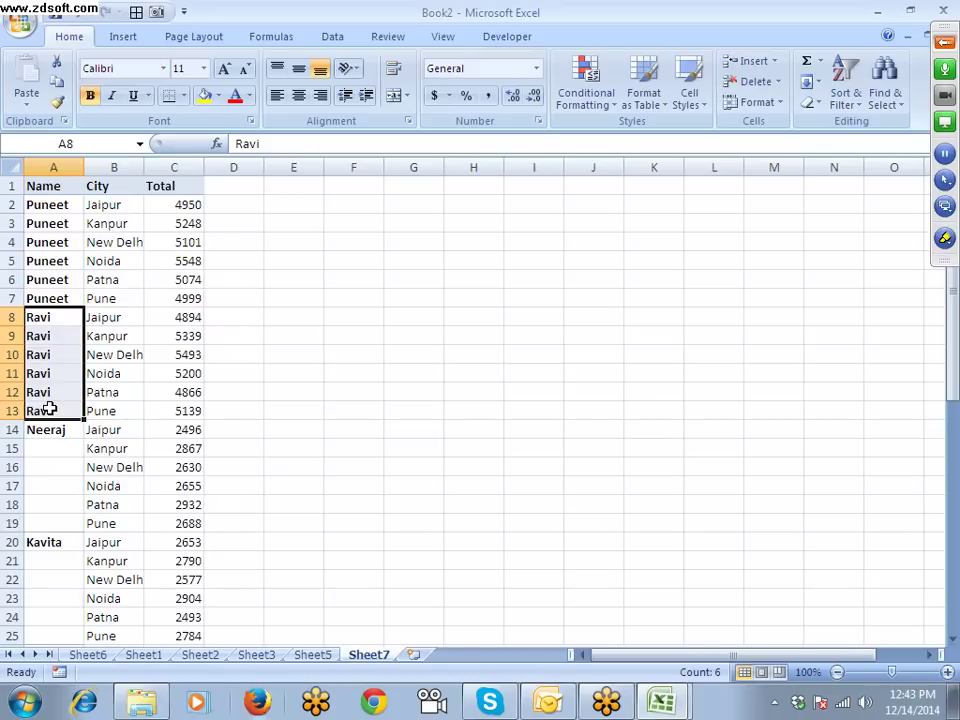
key("ctrl+z")
key("ctrl+z")
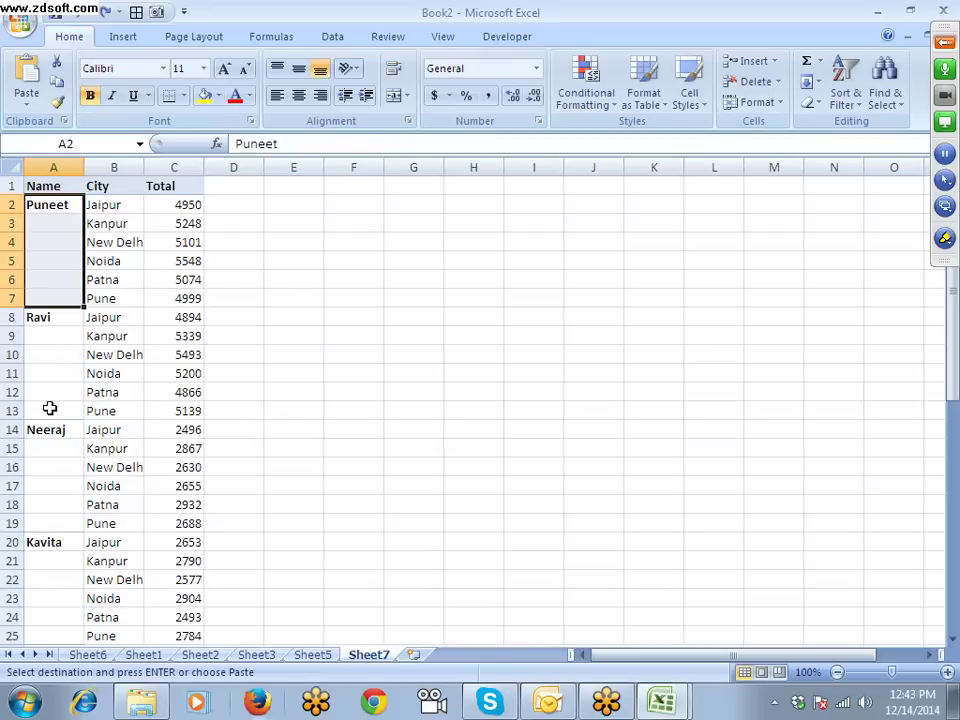
scroll(118, 398, "down", 10)
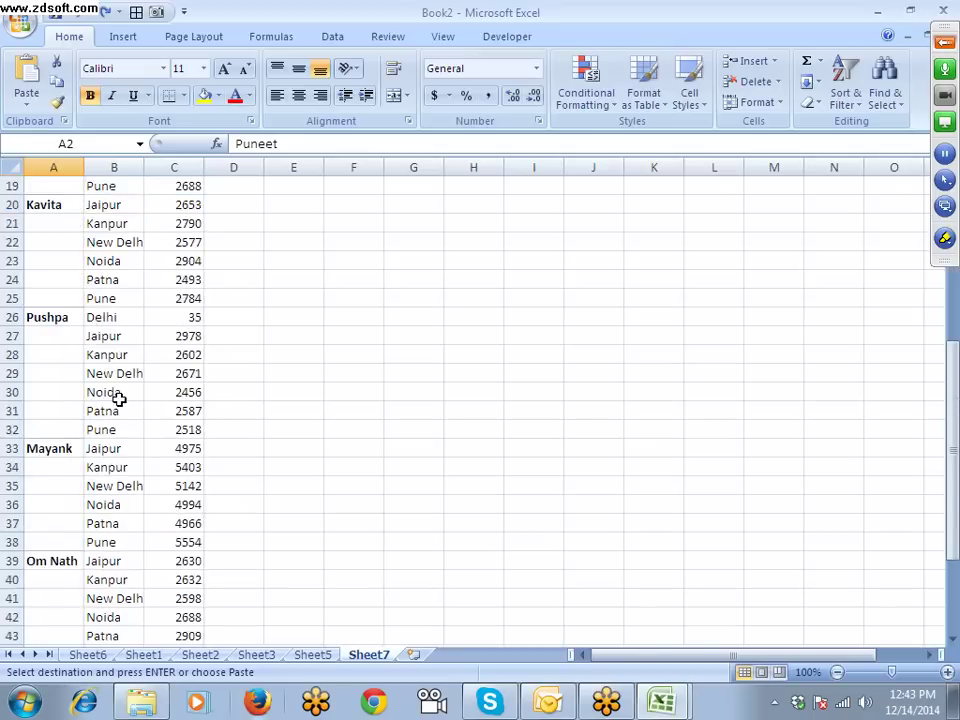
scroll(118, 398, "up", 10)
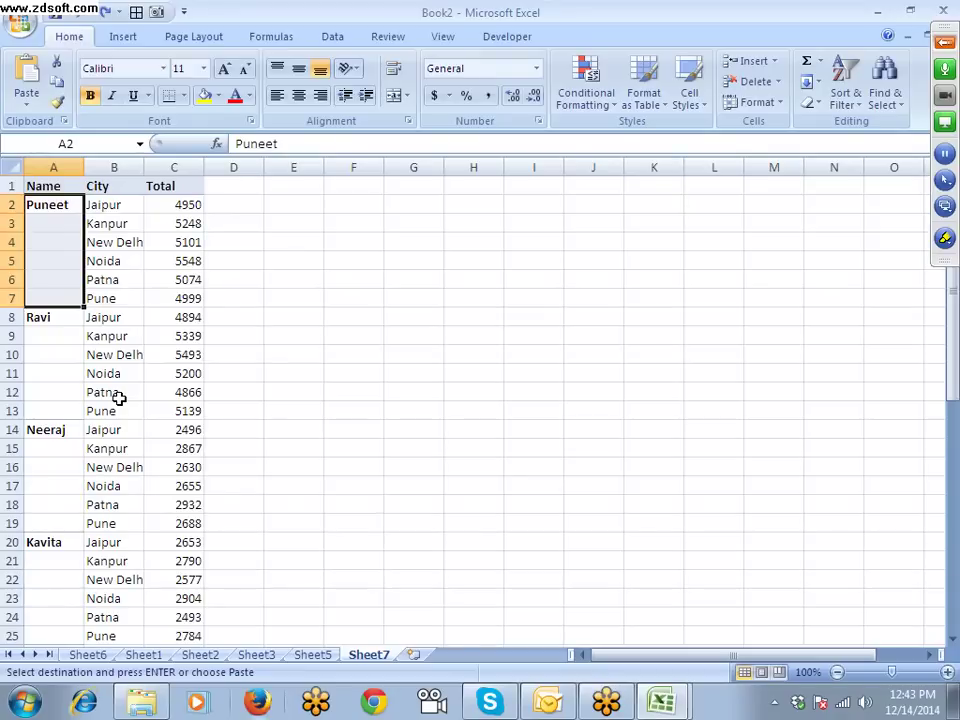
left_click(944, 42)
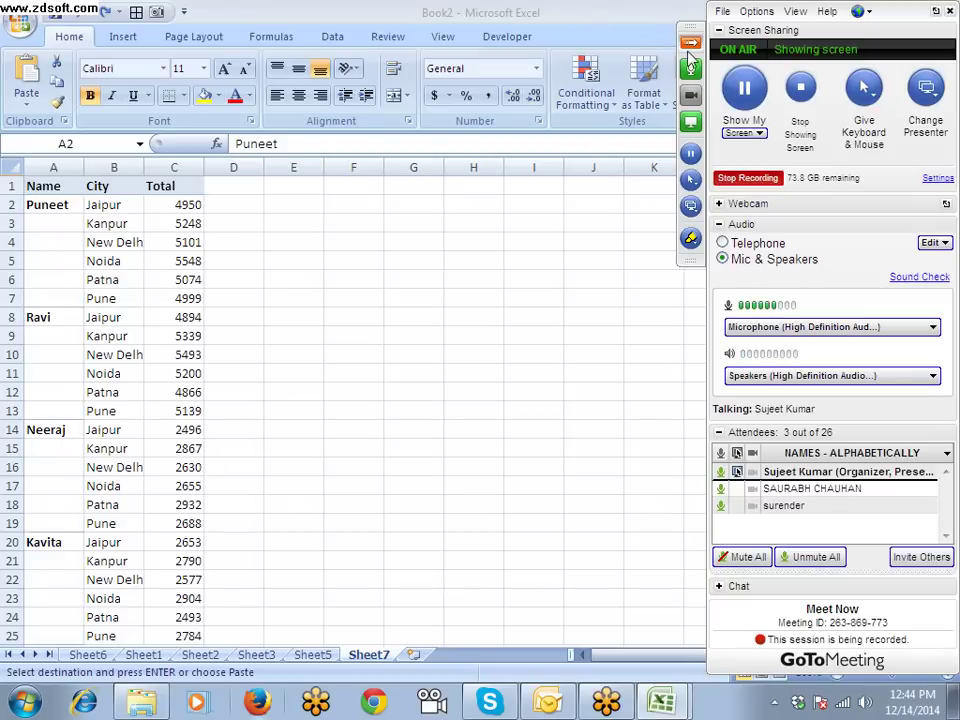
Step: Select all blank cells in the pasted data with the Blanks option of Go To Special, starting from B5
left_click(129, 261)
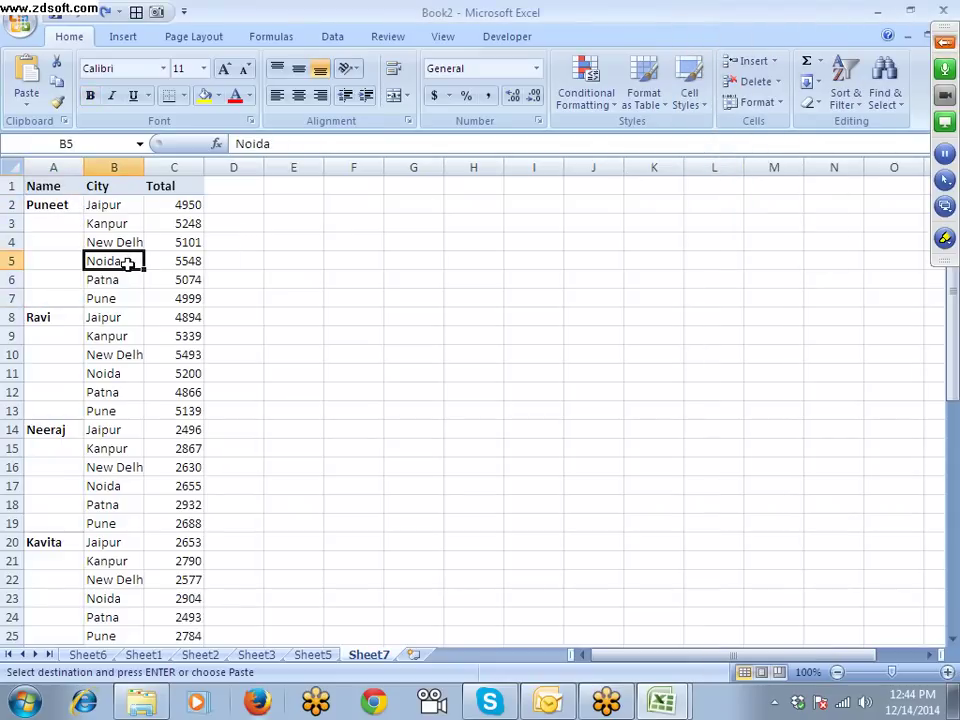
key("F5")
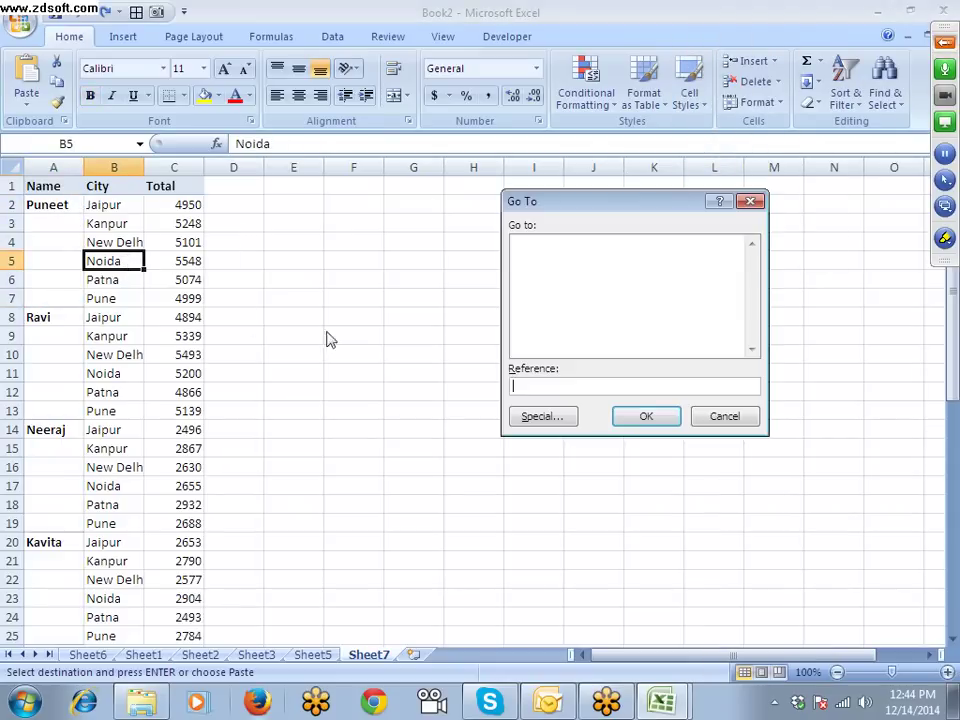
left_click(537, 414)
left_click(540, 340)
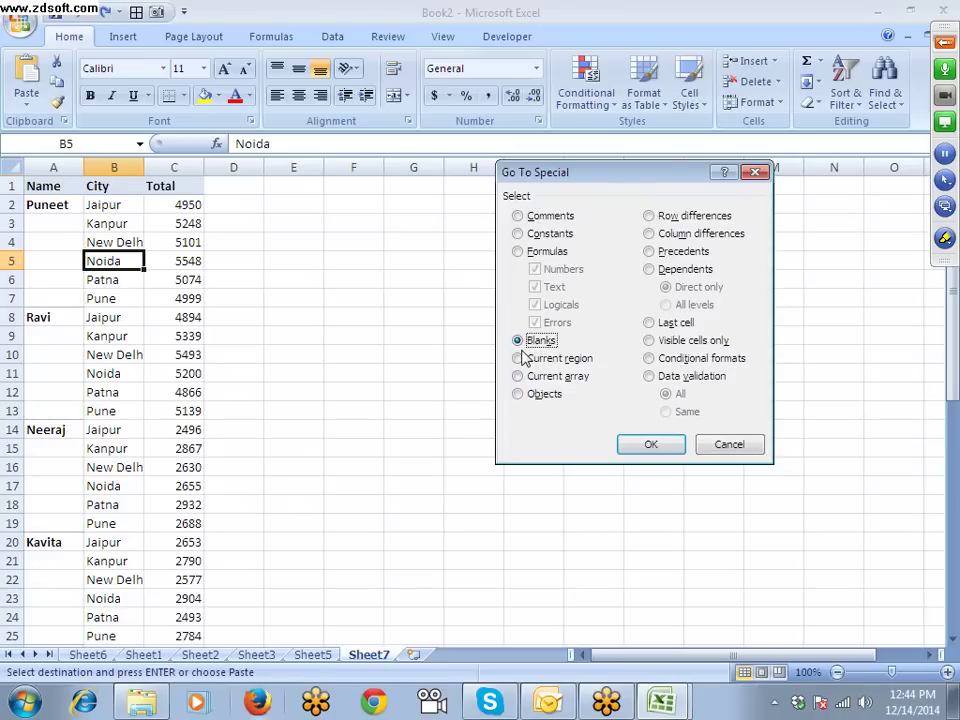
left_click(651, 444)
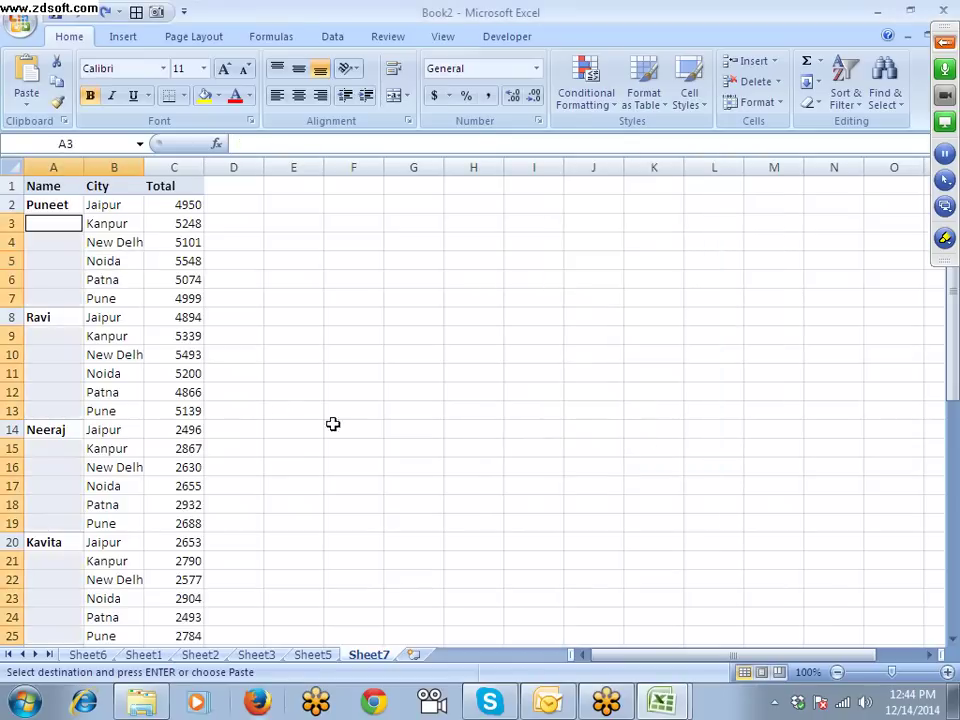
scroll(275, 415, "down", 6)
scroll(275, 415, "down", 4)
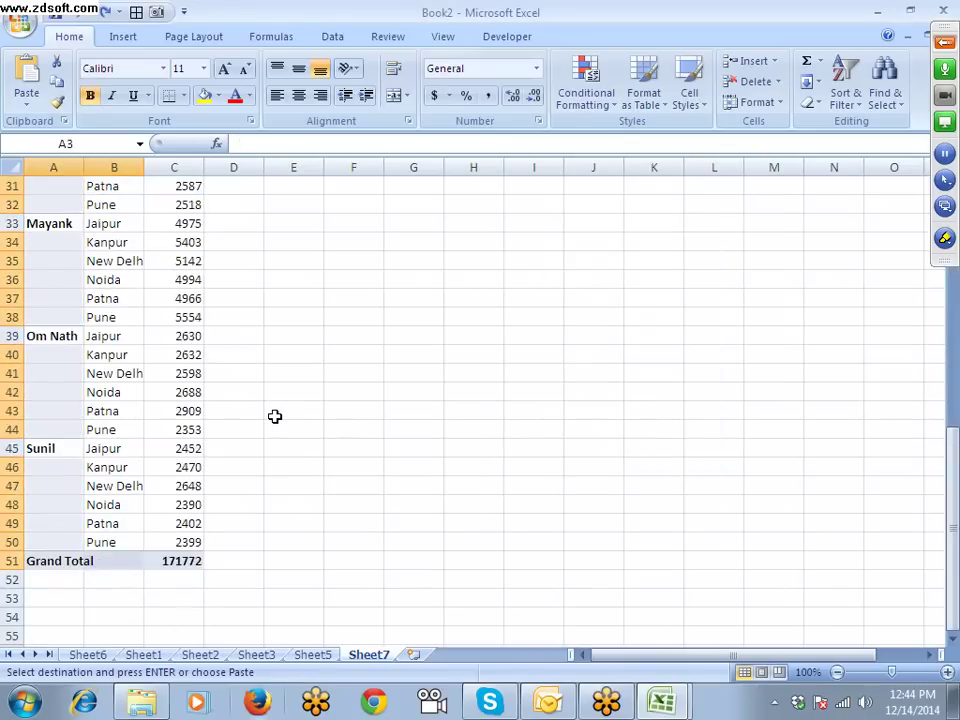
scroll(275, 415, "up", 10)
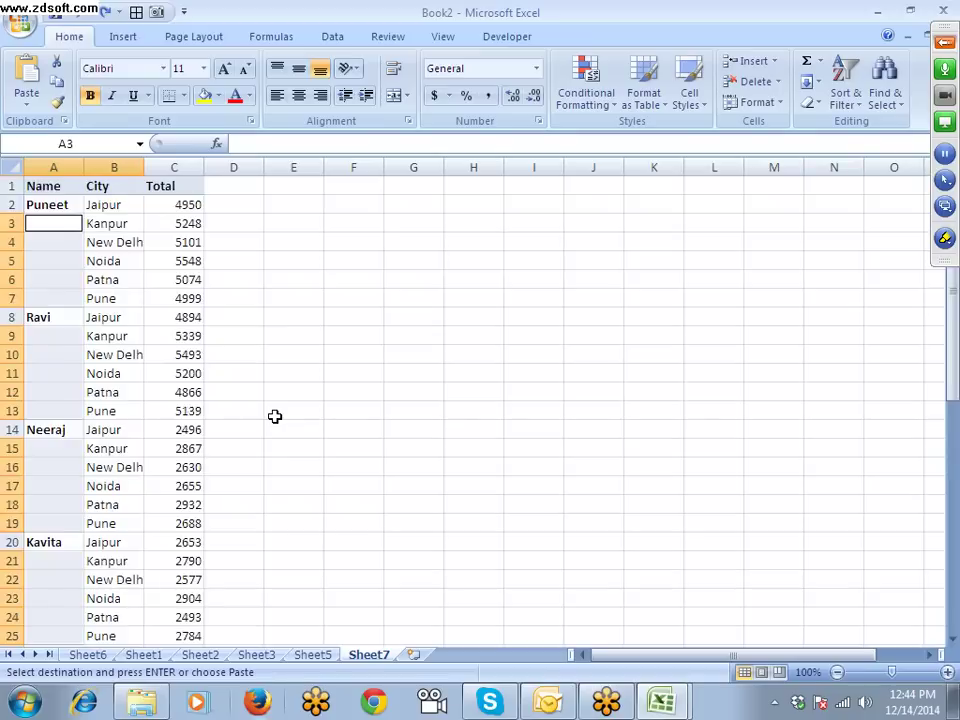
Step: Fill all selected blank cells at once with a formula referring to the cell above, =A2 in A3
type("=")
key("Up")
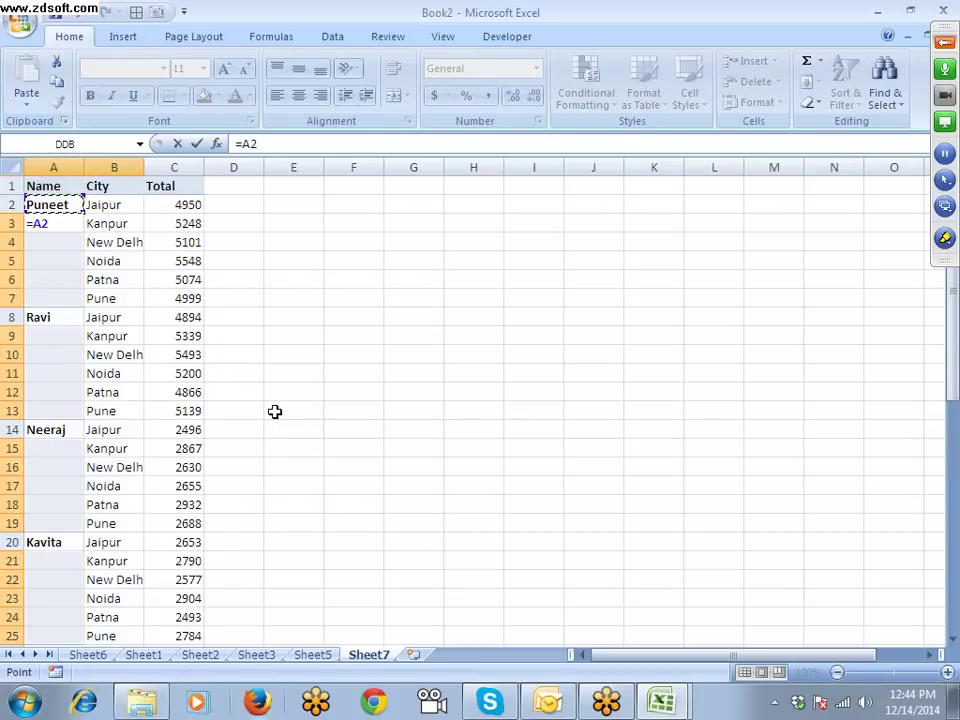
key("ctrl+Return")
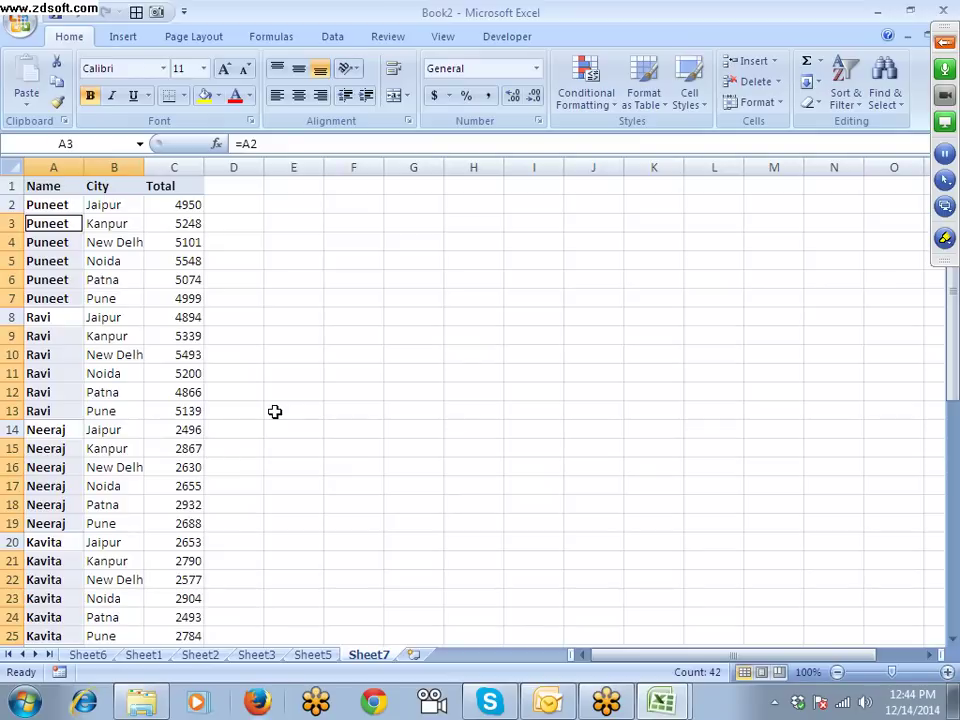
Step: Enter 12 in all cells of E3:H5 at once, and undo both this entry and the preceding blank-cell fill
key("Right")
key("Right")
key("Right")
key("Right")
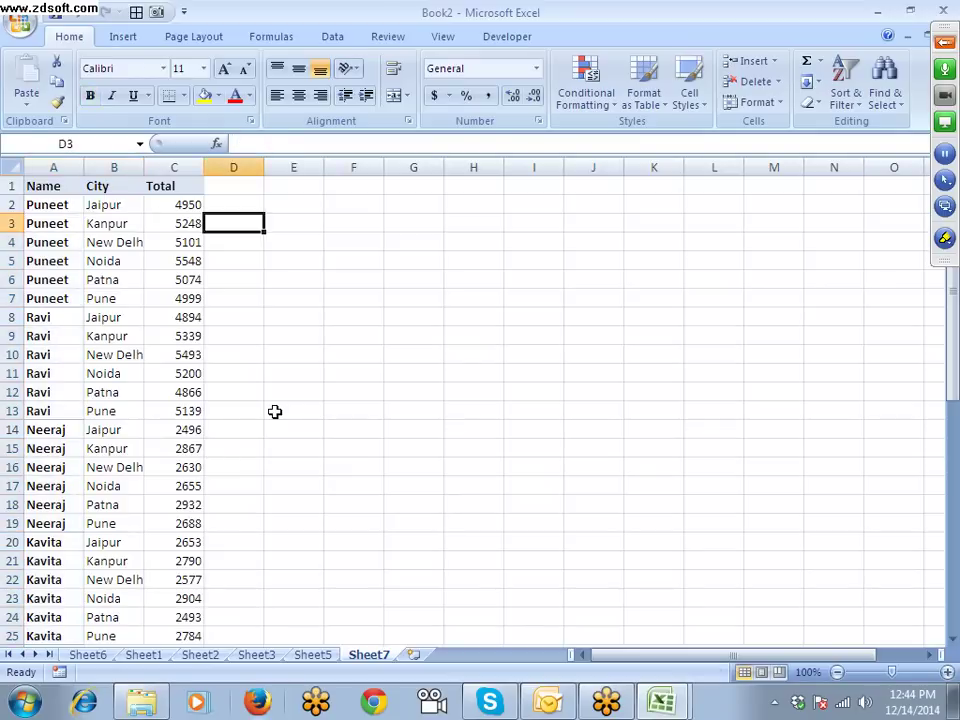
key("shift+Right")
key("shift+Right")
key("shift+Right")
key("shift+Down")
key("shift+Down")
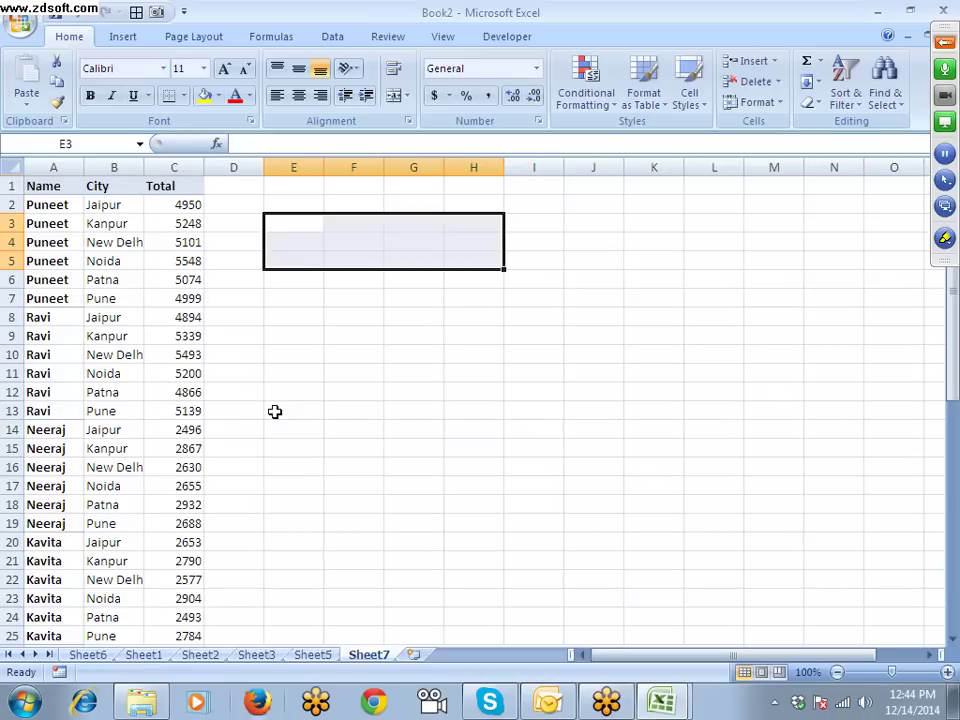
type("12")
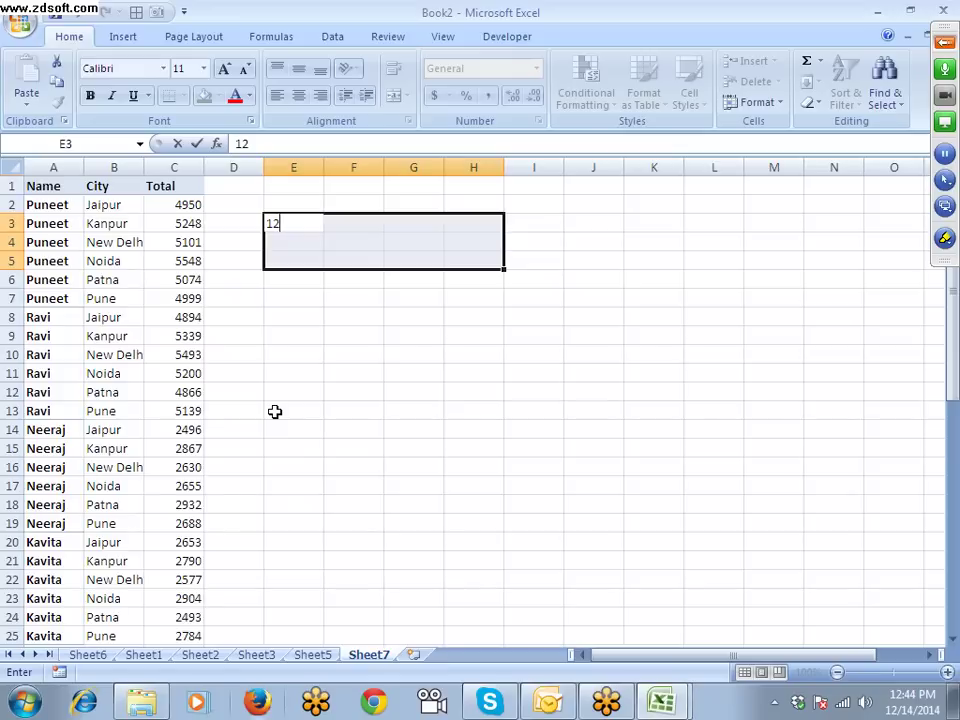
key("ctrl+Return")
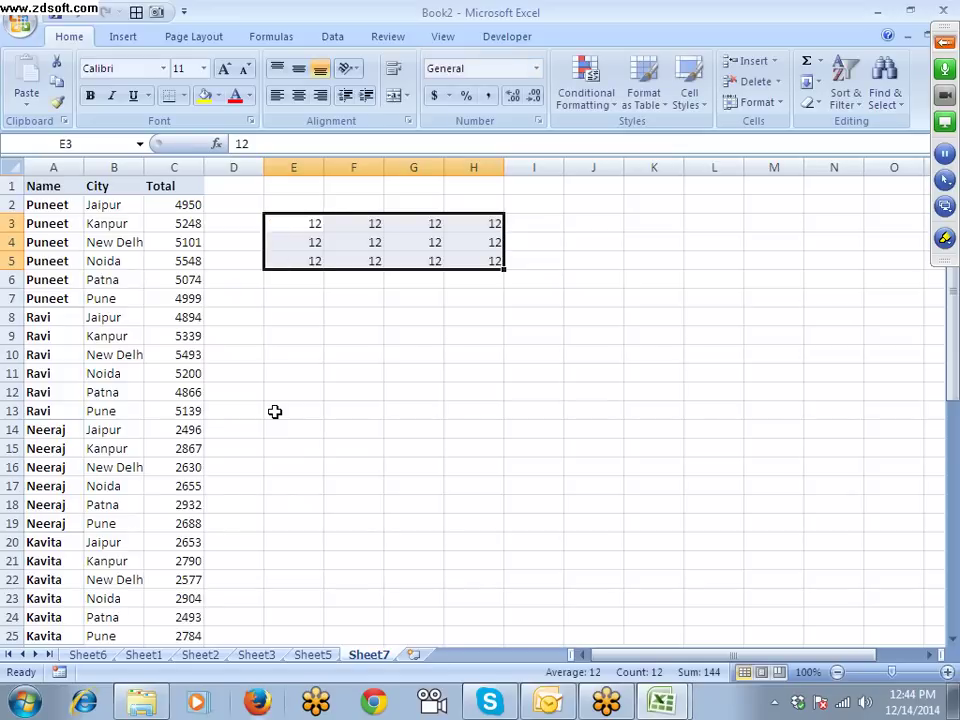
key("ctrl+z")
key("ctrl+z")
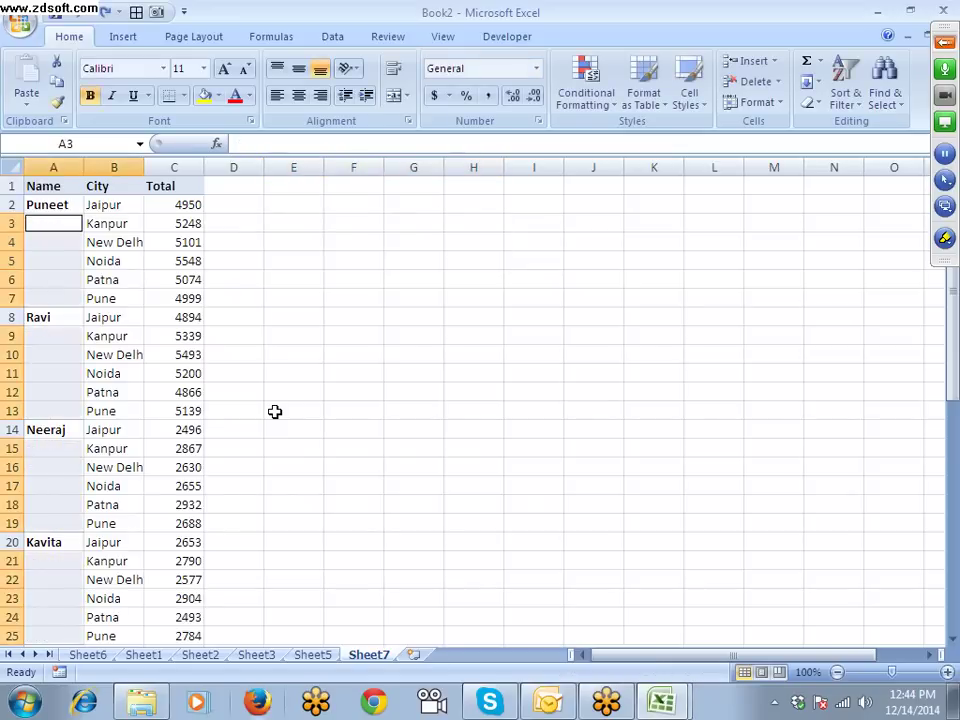
Step: Enter =A2 from A3 across the selected blank cells again, and clear the filled formulas
type("=")
key("Up")
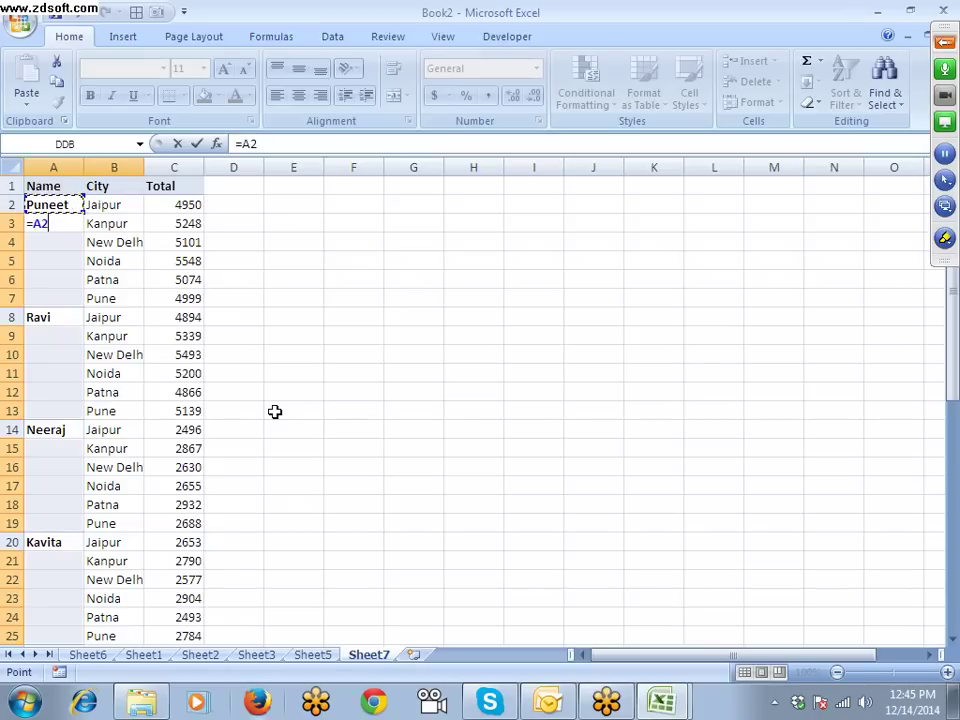
key("ctrl+Return")
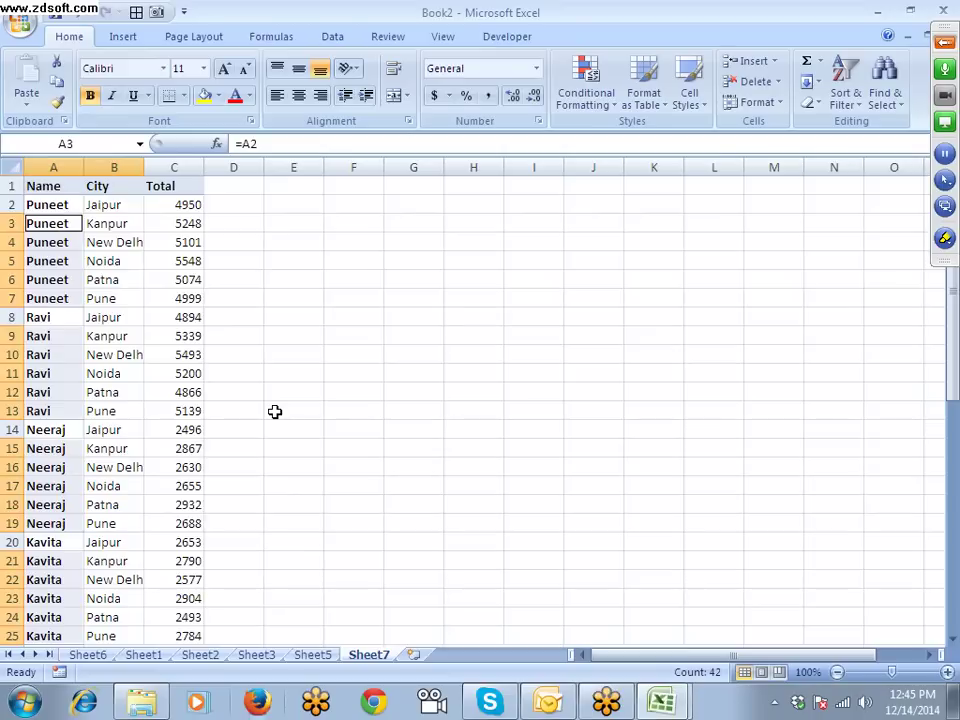
key("Delete")
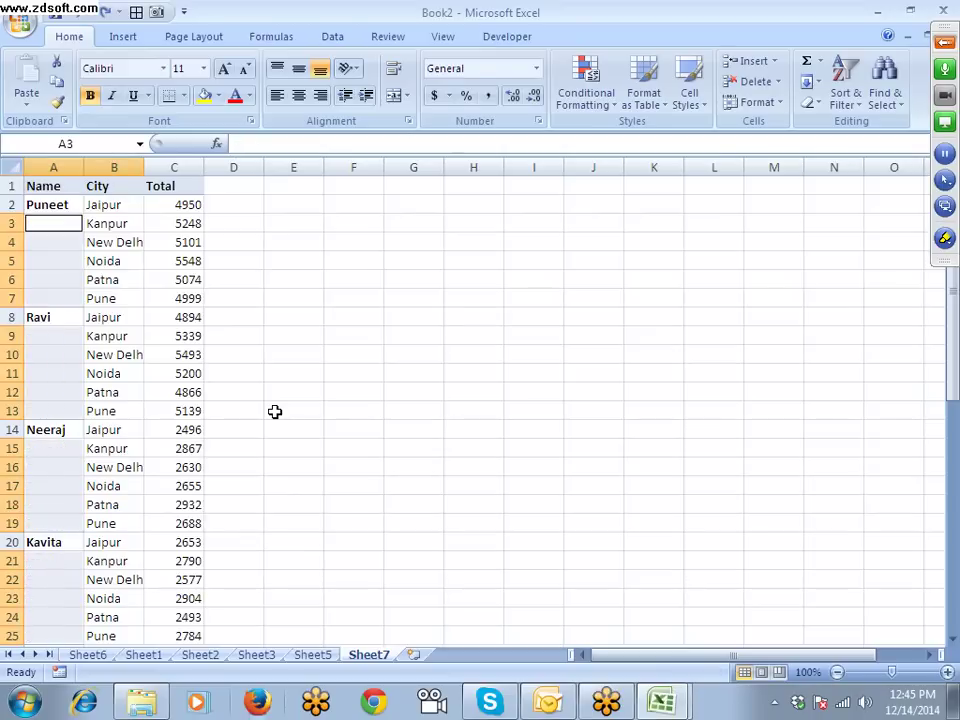
Step: Insert two blank rows above row 5 of the data
key("Down")
key("Down")
key("shift+space")
key("ctrl+shift+plus")
key("ctrl+shift+plus")
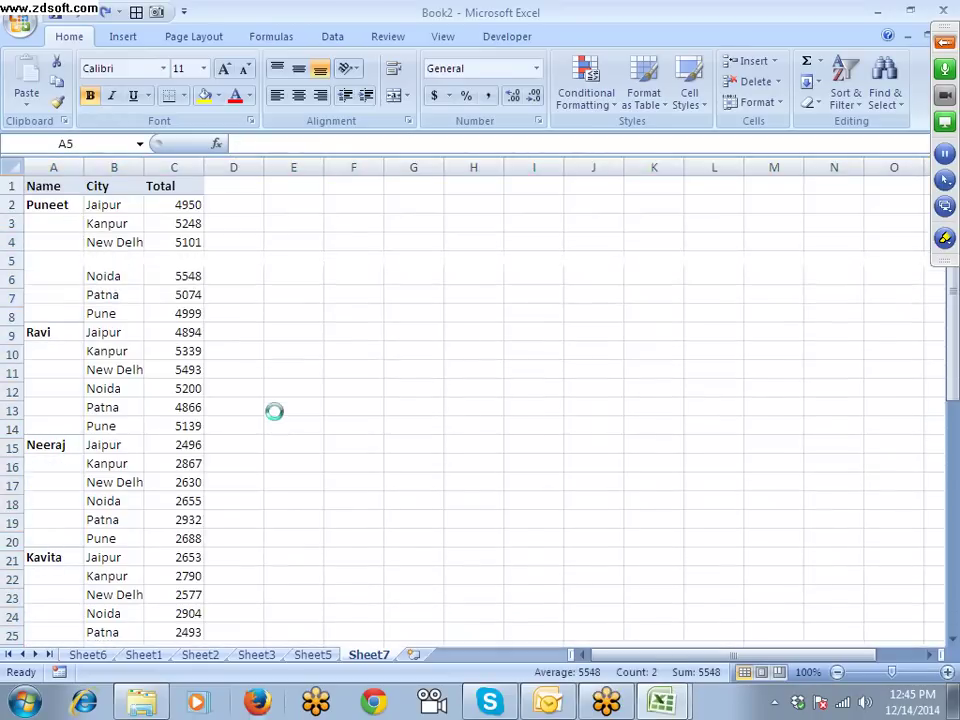
Step: Fill the city New Delhi from B4 down through B7
key("Up")
key("Right")
key("shift+Down")
key("shift+Down")
key("shift+Down")
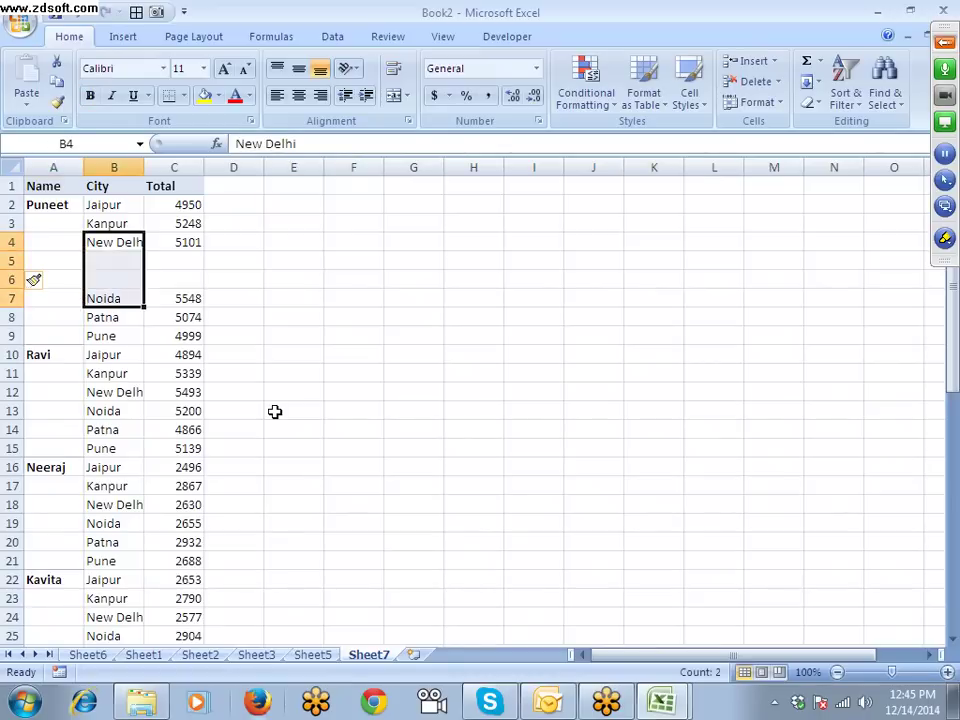
key("ctrl+d")
Step: Delete two entire rows from the data, starting at row 19
key("Down")
key("Down")
key("Down")
key("Down")
key("Down")
key("Down")
key("Down")
key("Down")
key("Down")
key("Down")
key("Down")
key("Down")
key("Down")
key("Down")
key("Down")
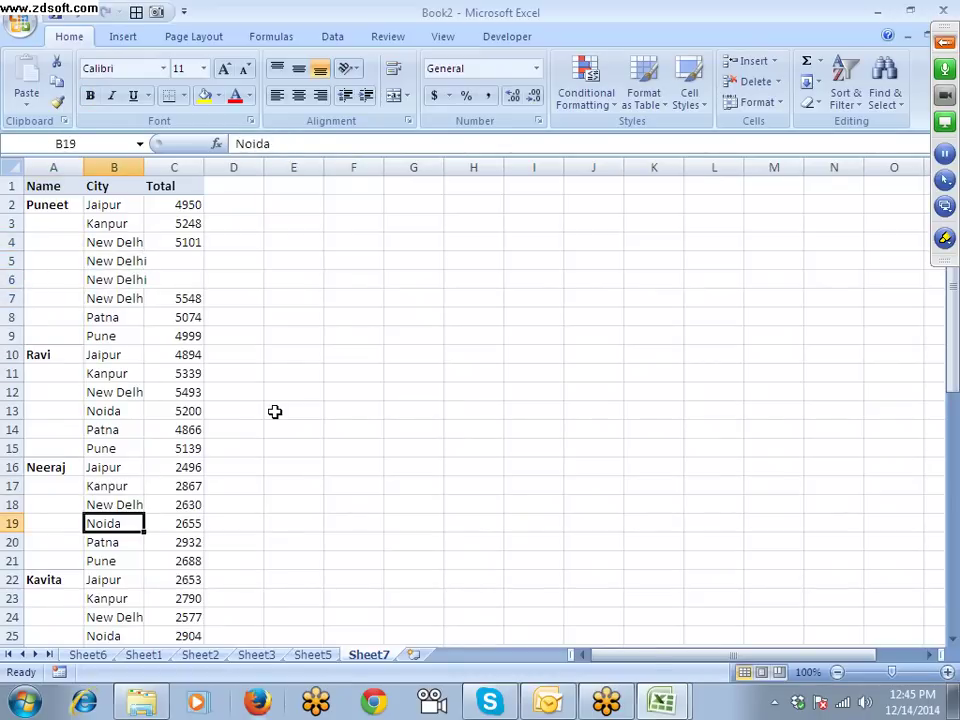
key("shift+space")
key("ctrl+minus")
key("ctrl+minus")
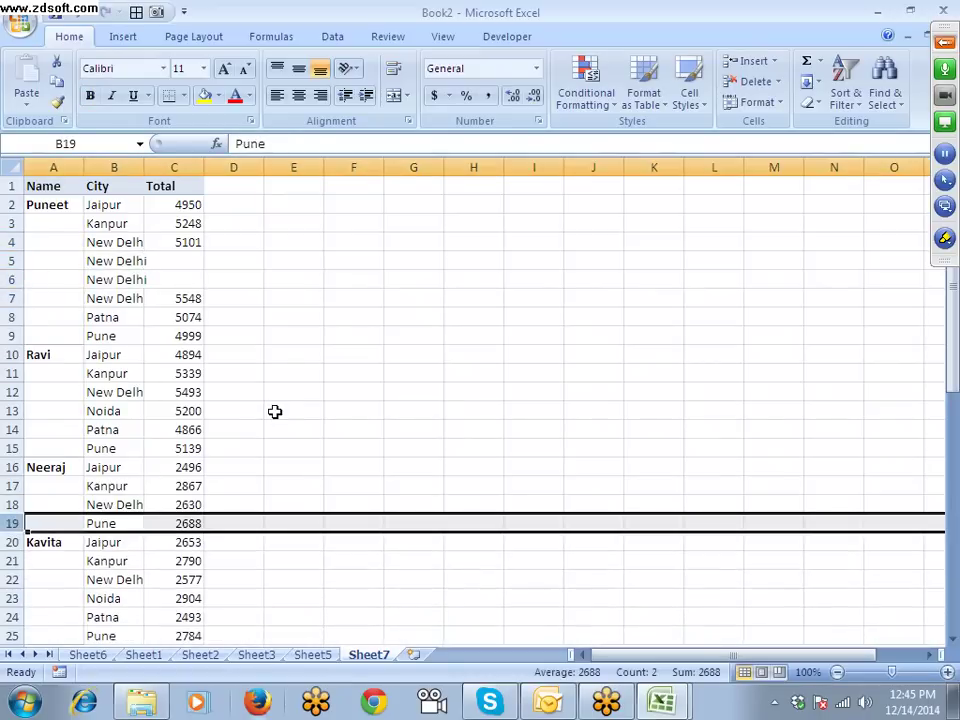
Step: Select the blank cells of the edited data with Go To Special, starting from B3
key("Up")
key("Up")
key("Up")
key("Up")
key("Up")
key("Up")
key("Up")
key("Up")
key("Up")
key("Up")
key("Up")
key("Up")
key("Up")
key("Up")
key("Up")
key("Up")
key("Up")
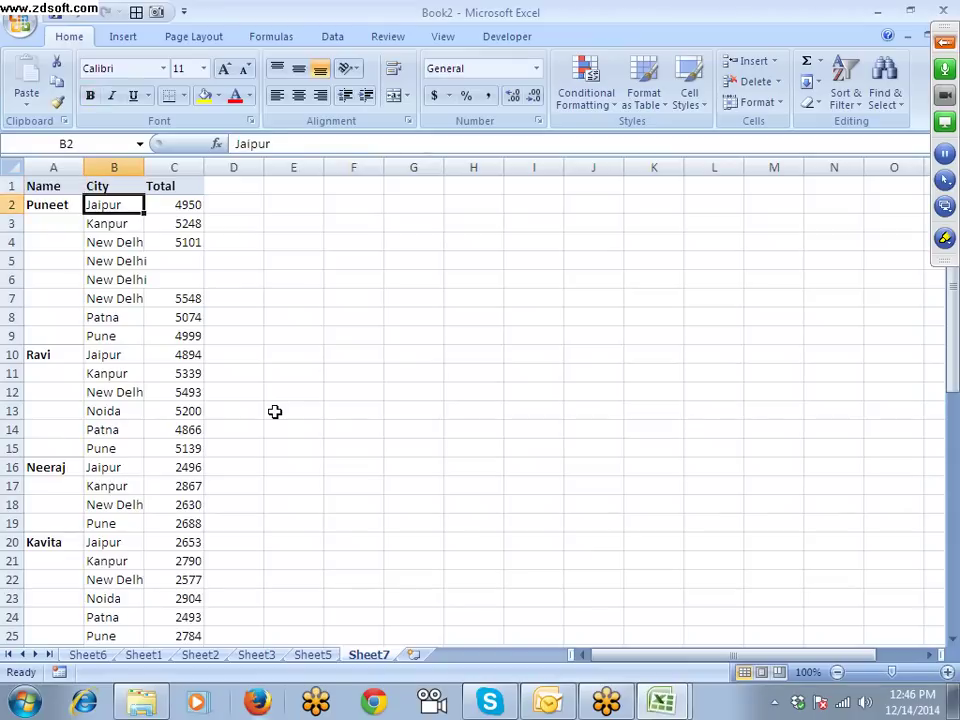
key("Down")
key("ctrl+g")
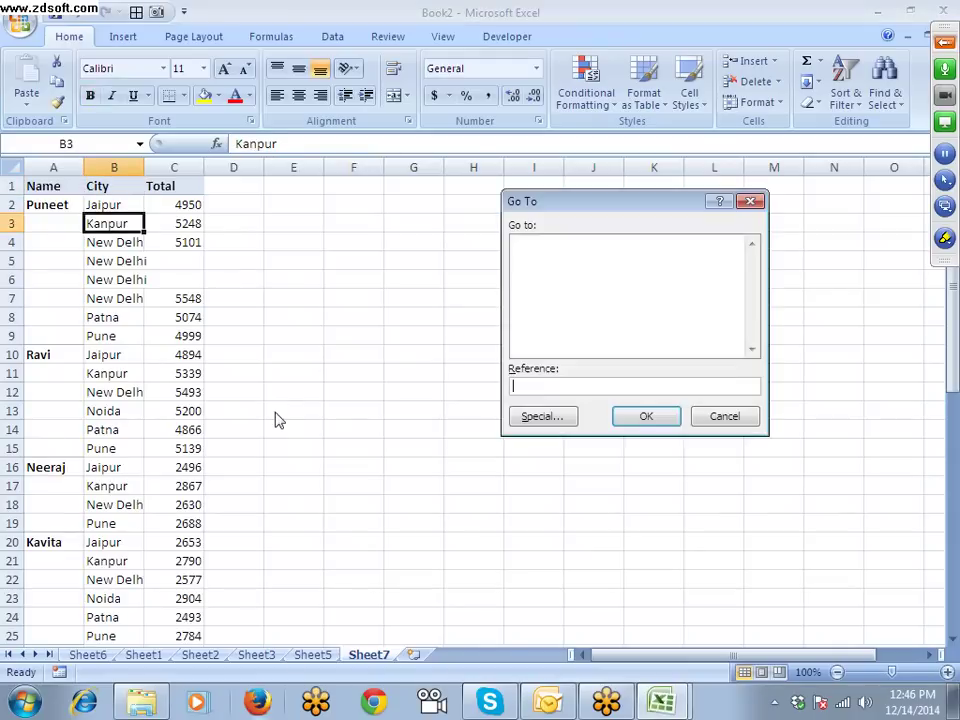
left_click(541, 415)
left_click(518, 340)
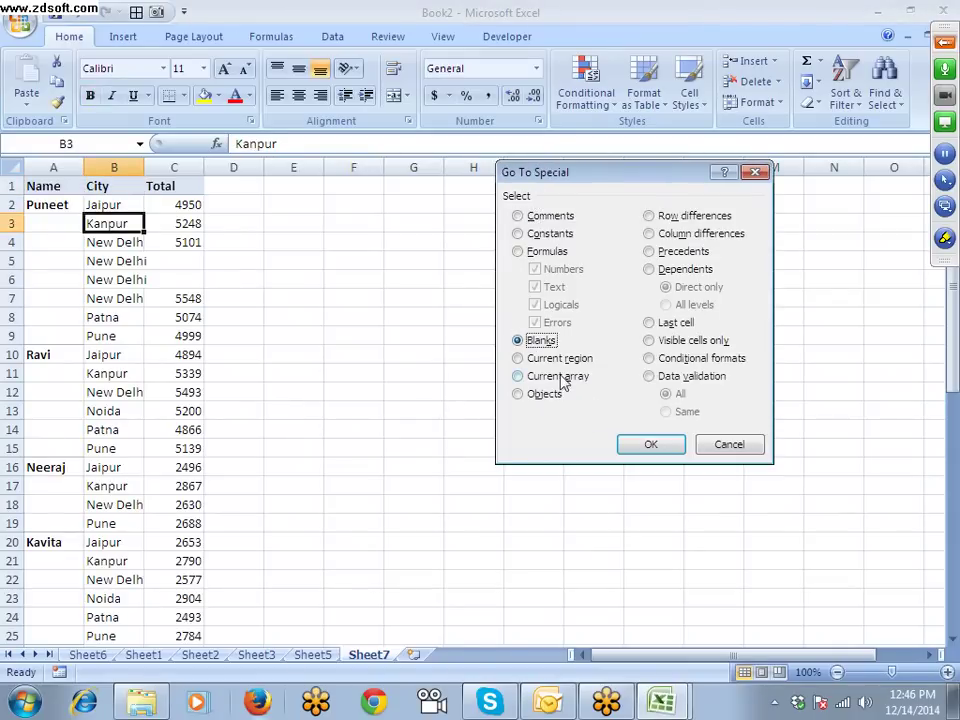
left_click(650, 445)
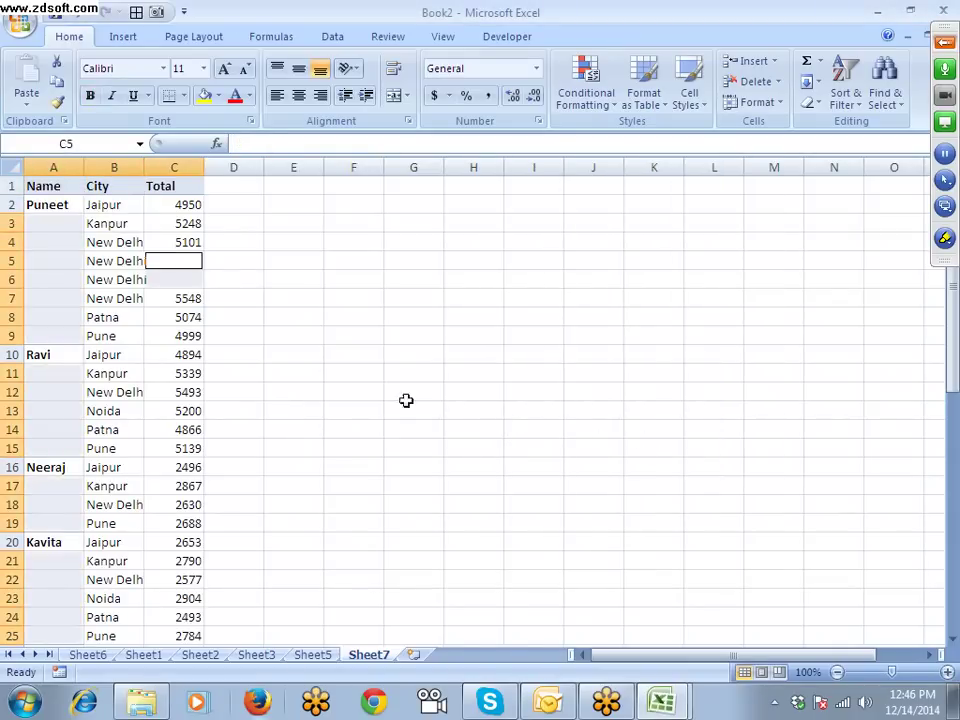
Step: Fill the total in C4 down through C6
left_click(353, 372)
left_click_drag(188, 242, 188, 282)
key("ctrl+d")
Step: Reselect the blank cells with the Blanks option of Go To Special, so that only name-column gaps and the Grand Total gap are covered
left_click(90, 264)
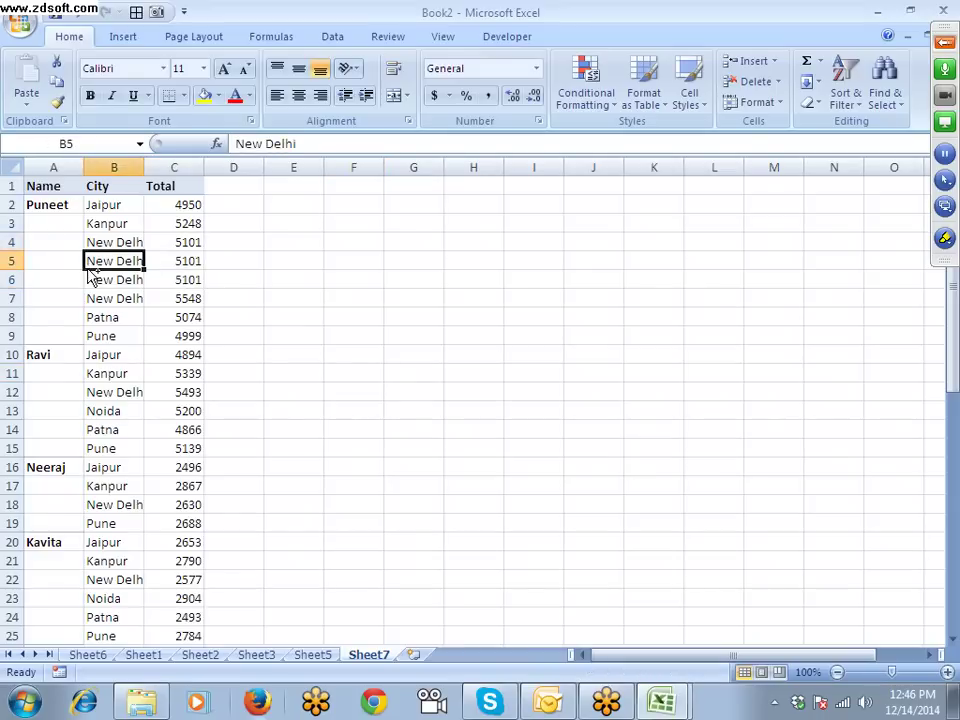
key("F5")
left_click(542, 418)
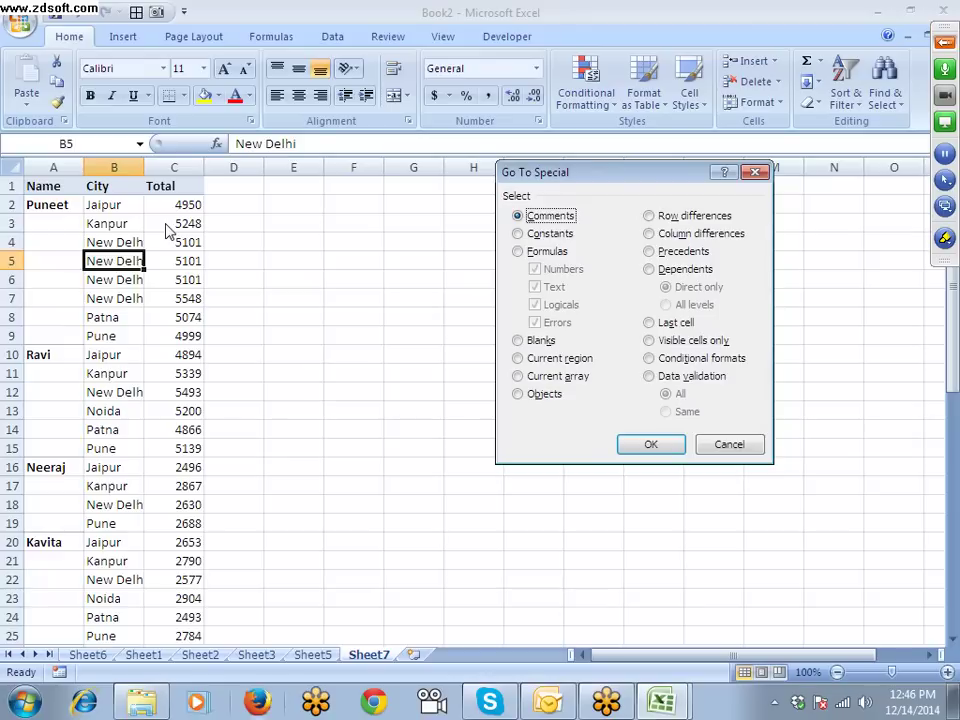
left_click(545, 342)
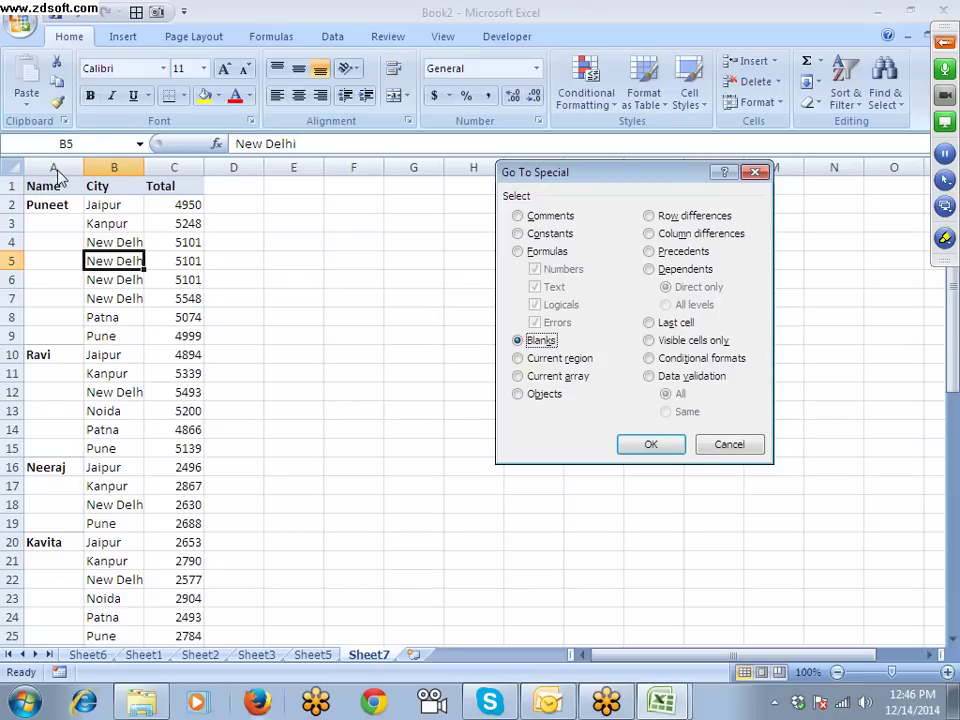
left_click(660, 445)
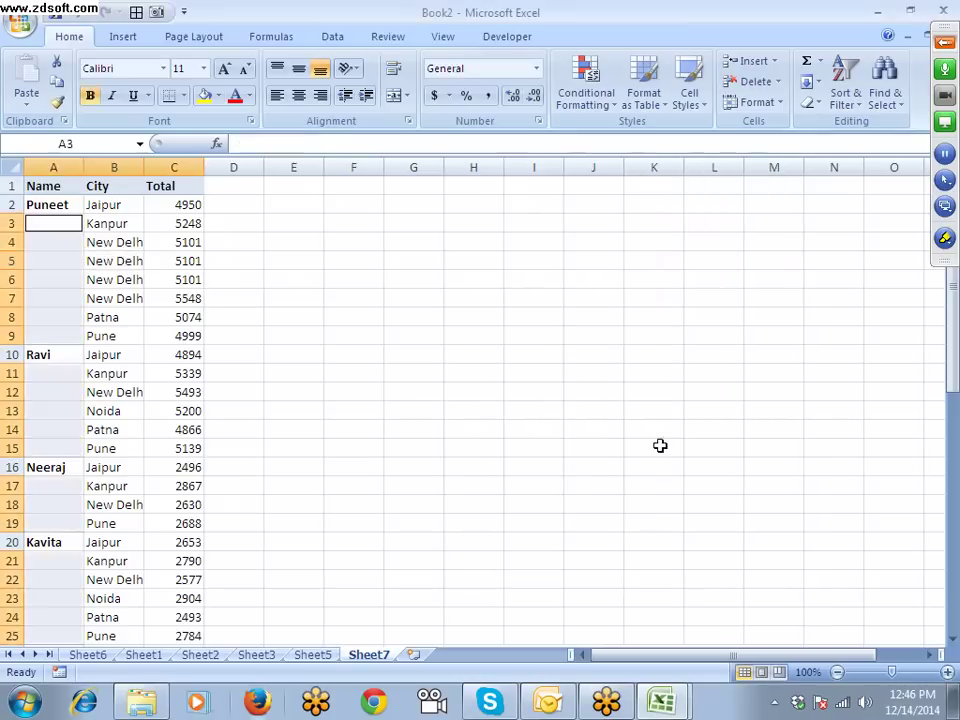
scroll(640, 460, "down", 3)
scroll(619, 476, "up", 3)
Step: Fill the reselected blank cells with the value above using =A2 in A3, and undo the fill
type("=")
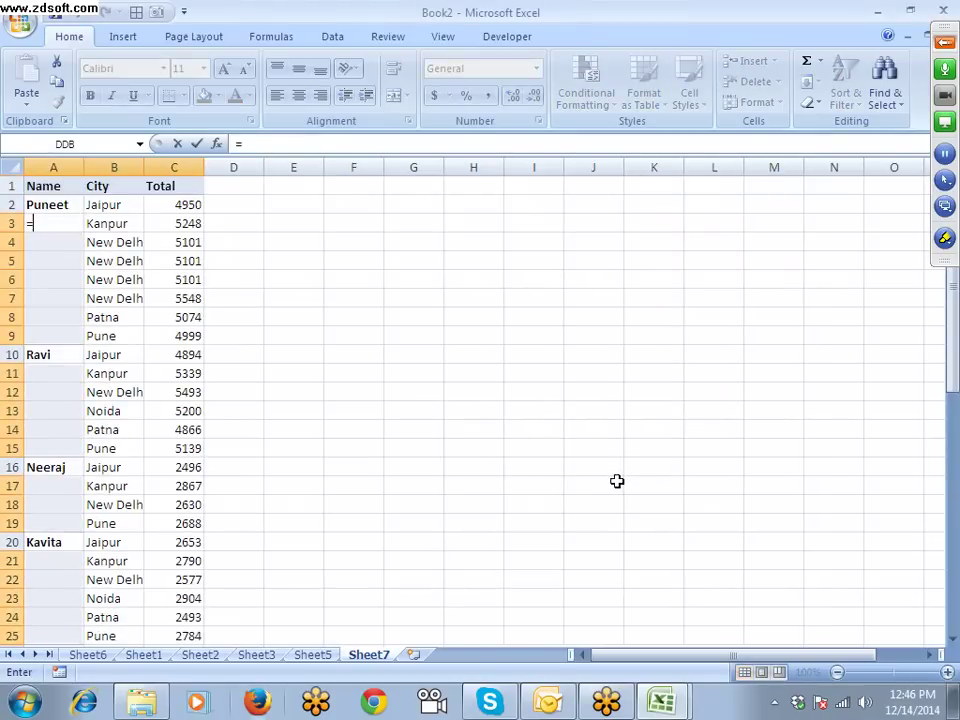
key("Up")
key("ctrl+Return")
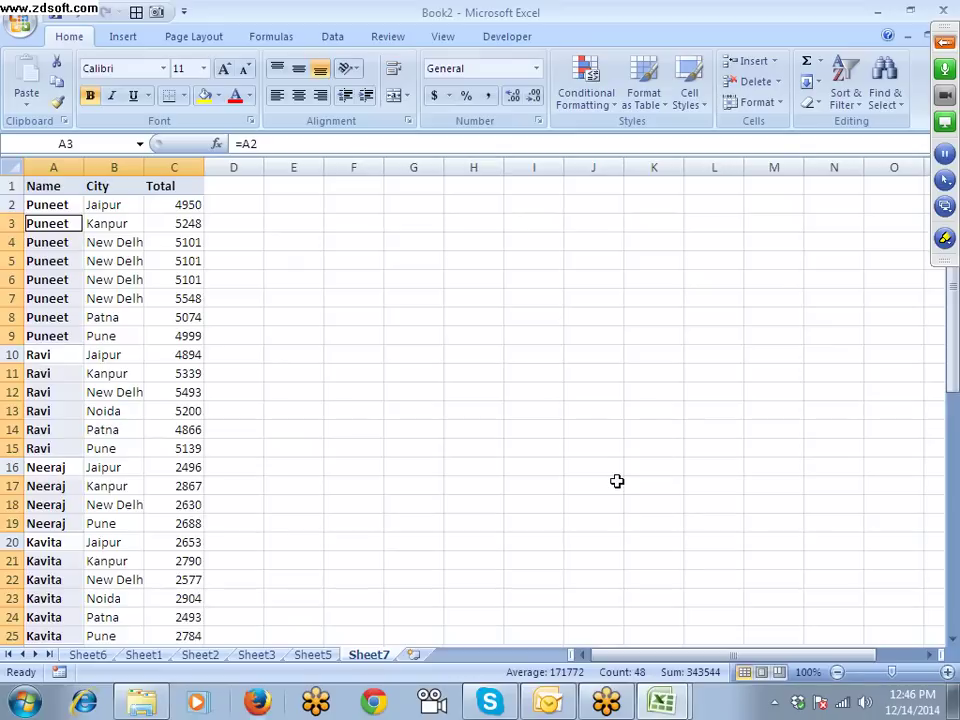
key("ctrl+z")
key("Up")
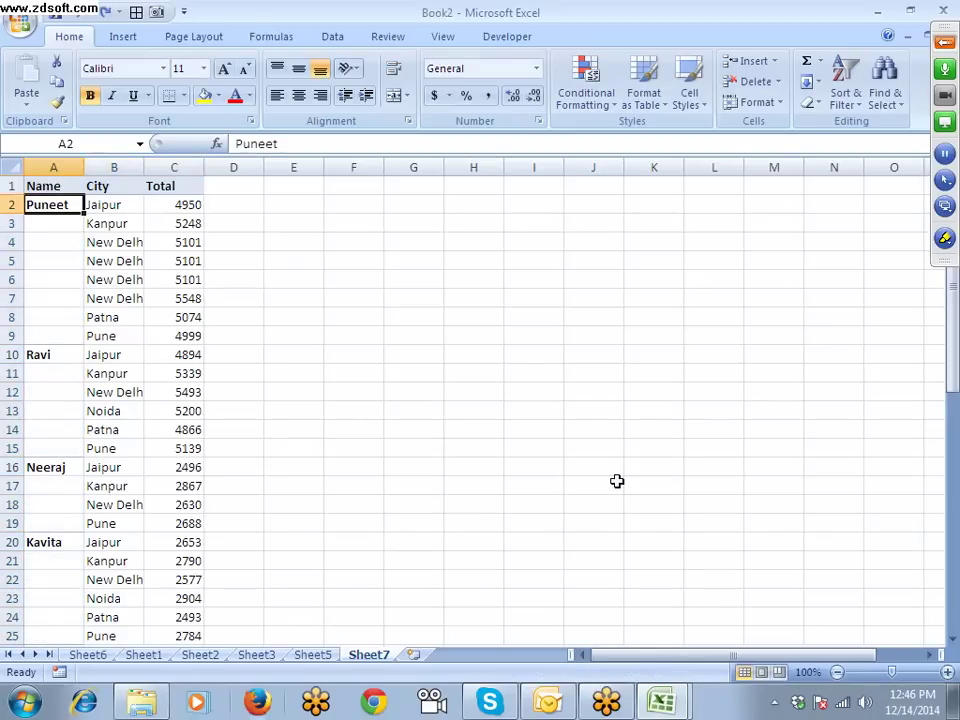
scroll(640, 520, "down", 10)
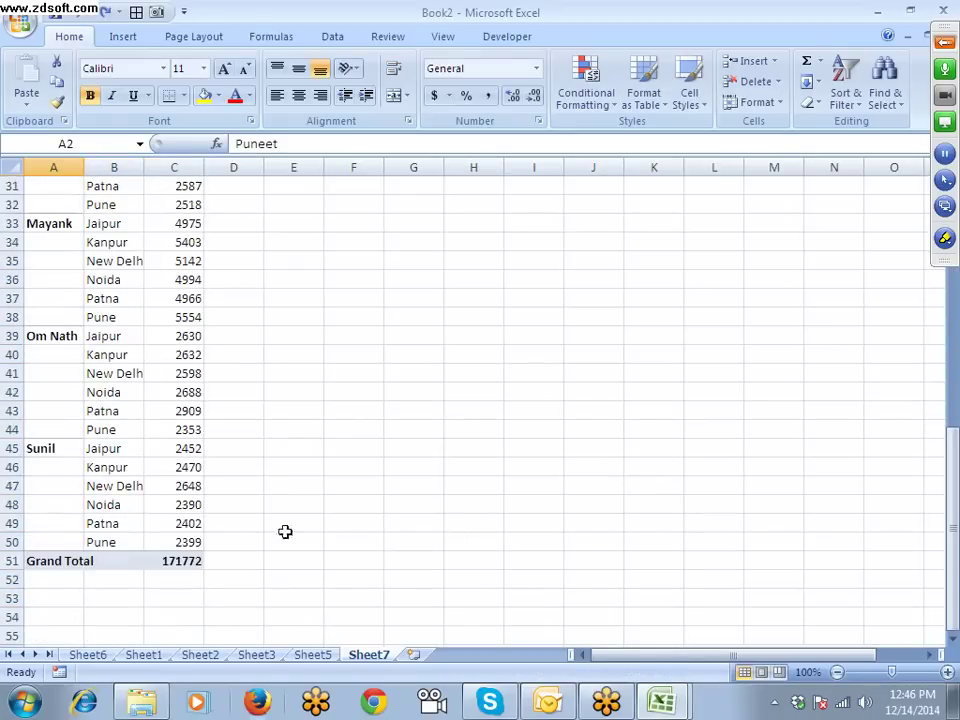
Step: Move the name cells A2:A45 down five rows to A7:A50, so the names sit at the end of their groups
left_click(79, 448, "shift")
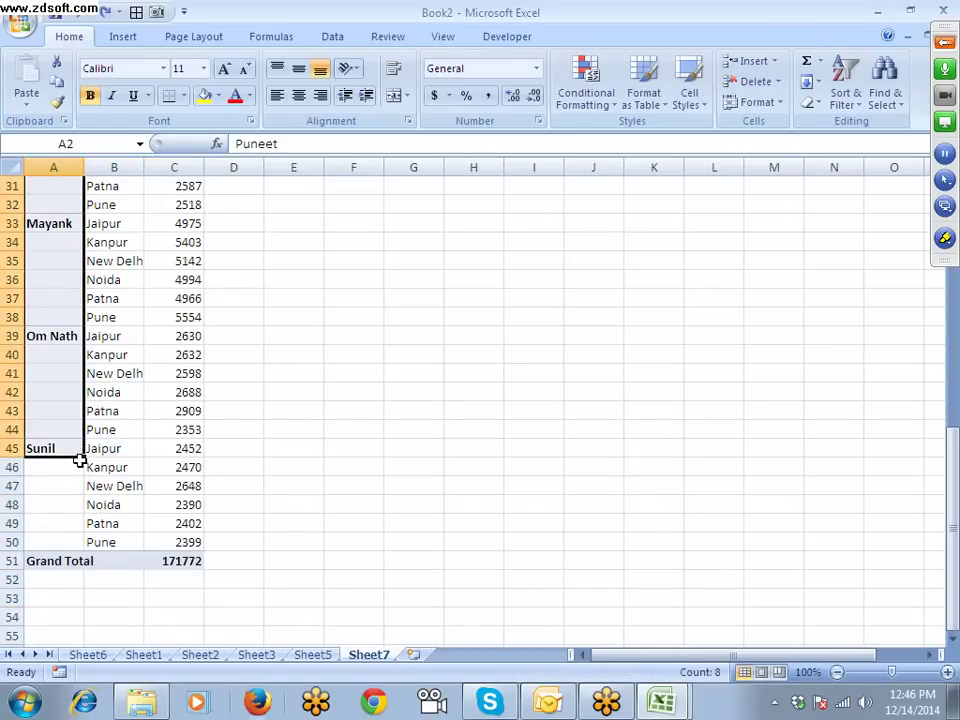
left_click_drag(77, 459, 70, 540)
scroll(111, 519, "up", 10)
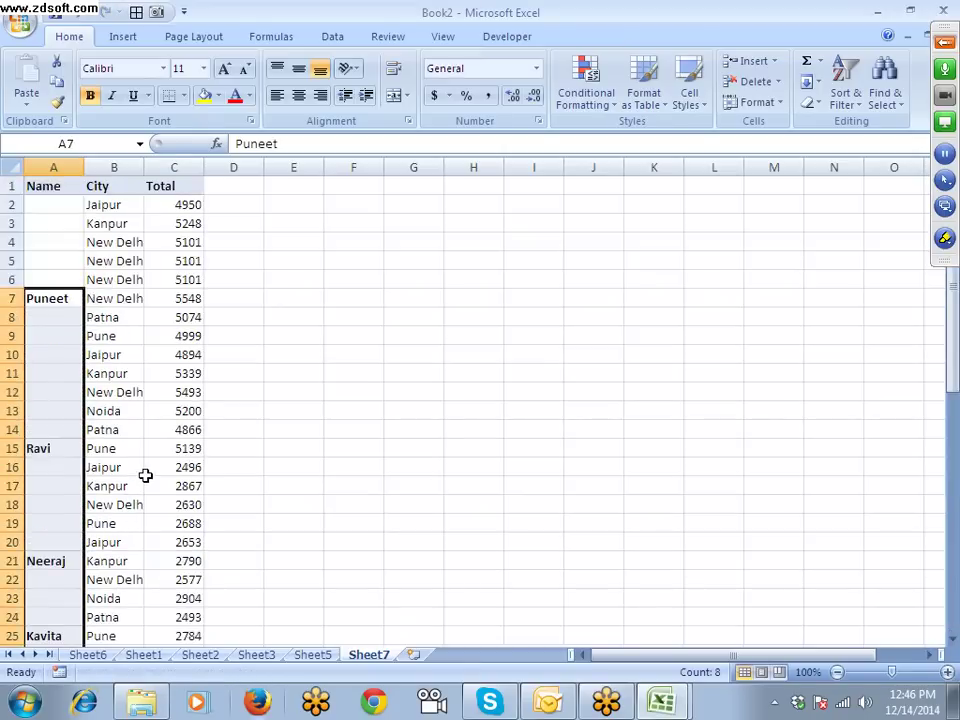
left_click(150, 467)
left_click_drag(60, 296, 175, 210)
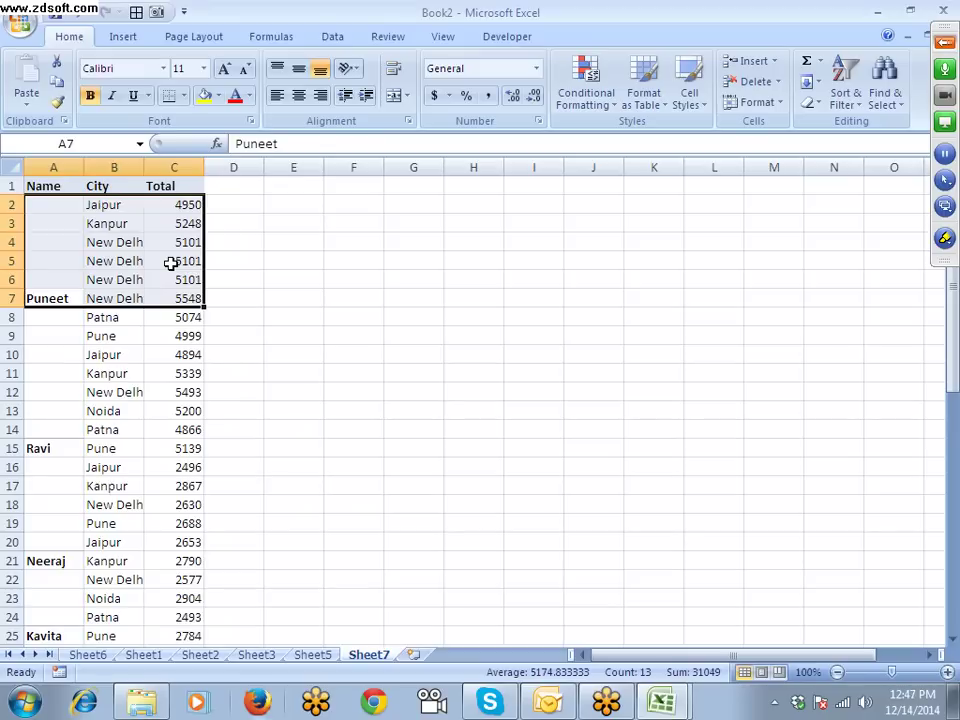
key("Up")
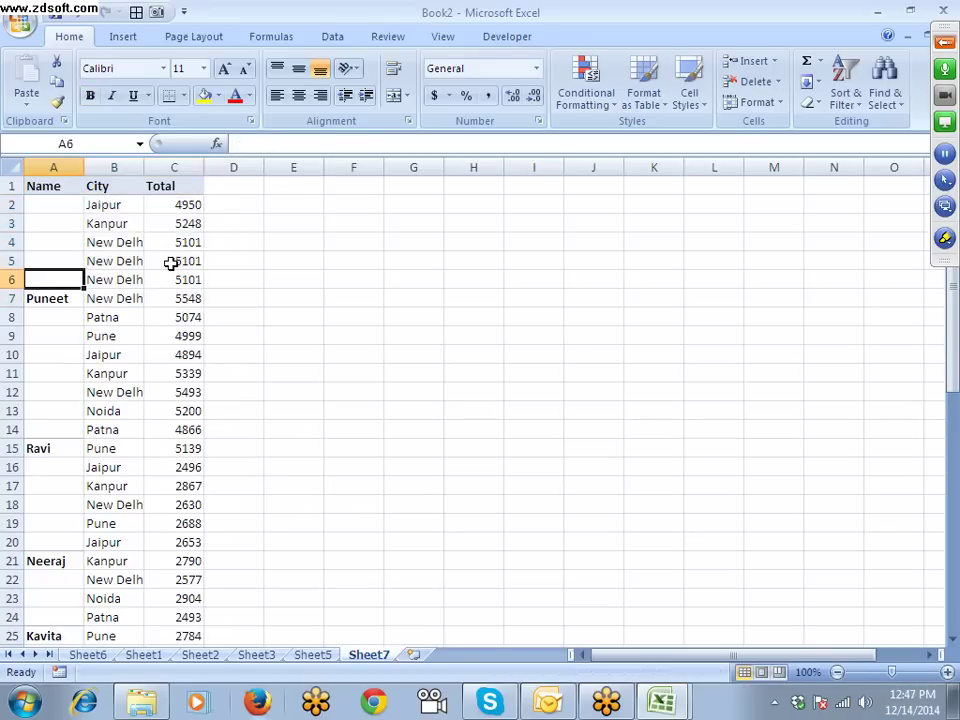
key("F5")
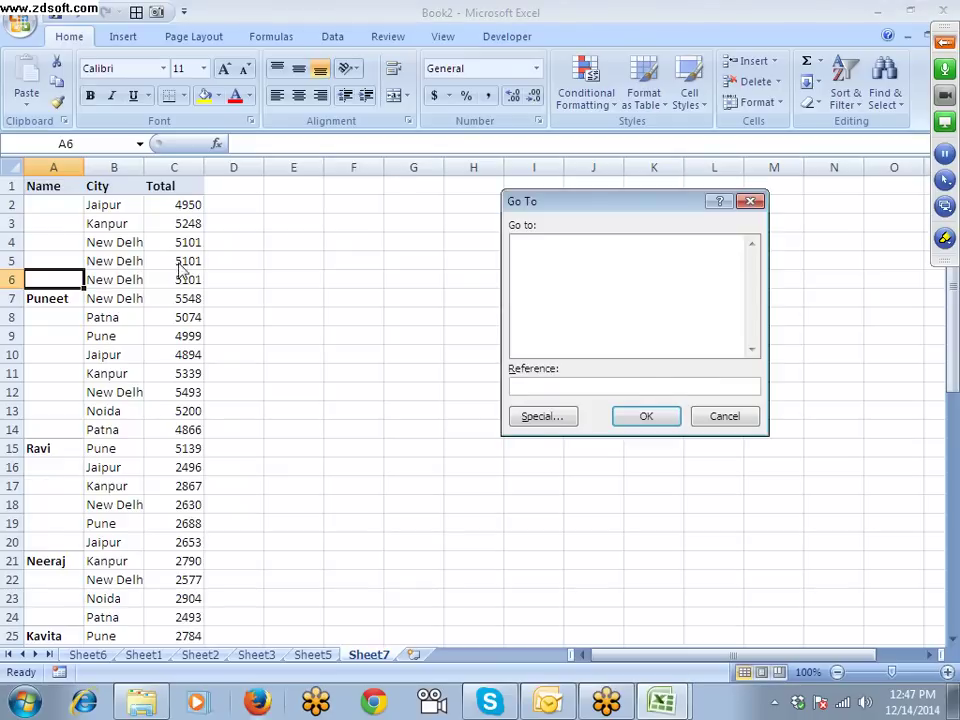
key("Escape")
Step: Fill all of E4:I4 with 12 in a single entry from active cell I4, and clear the range
left_click_drag(285, 236, 534, 249)
key("Tab")
key("Tab")
key("Tab")
key("Tab")
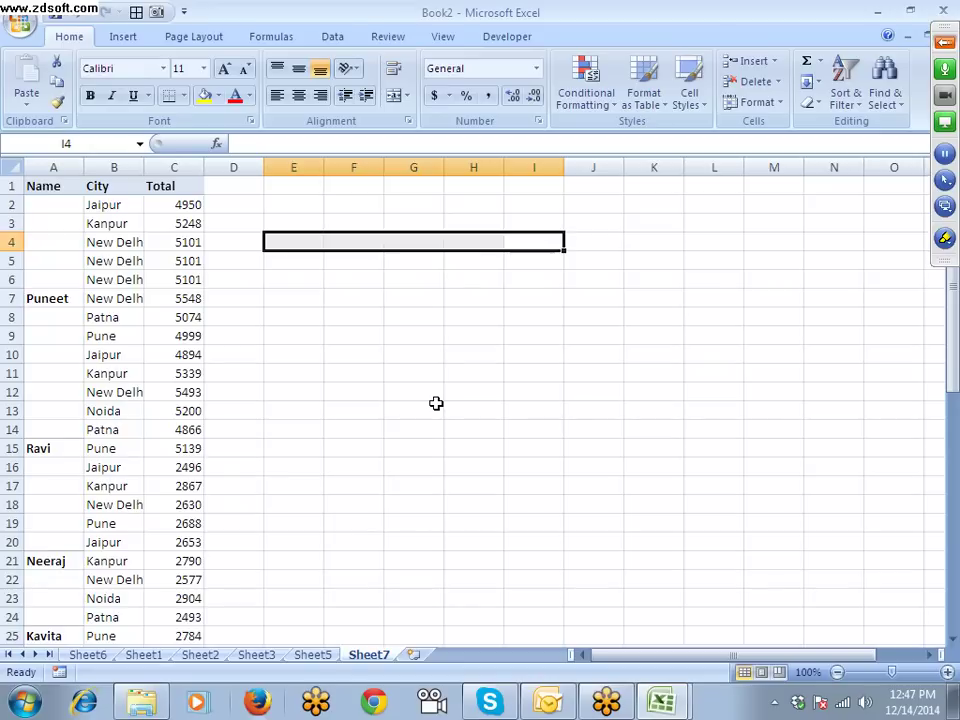
key("Tab")
key("shift+Tab")
type("12")
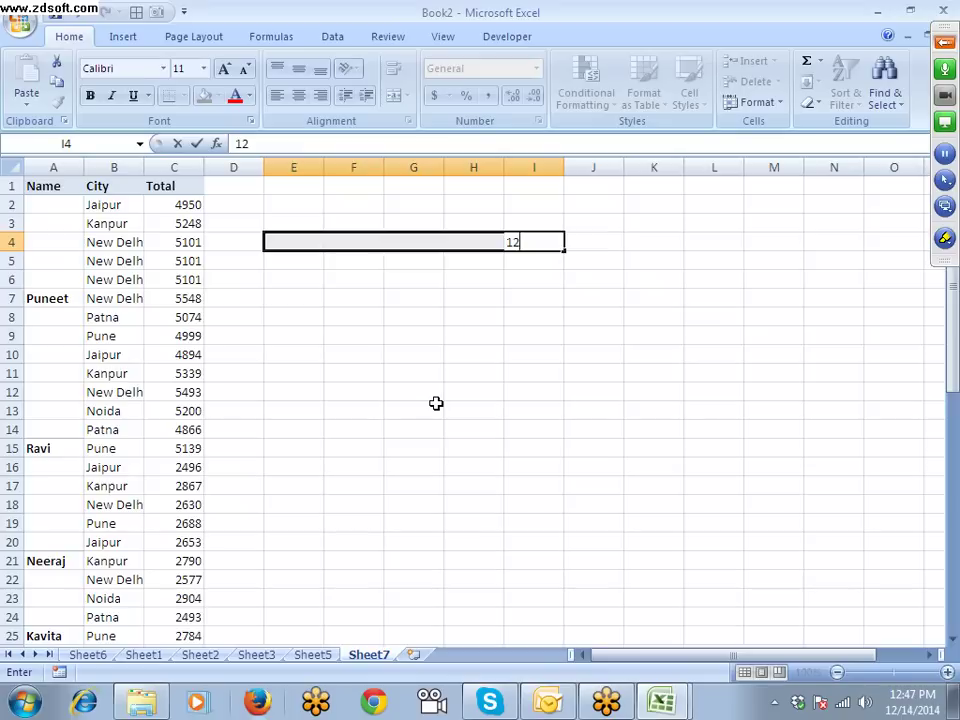
key("ctrl+Return")
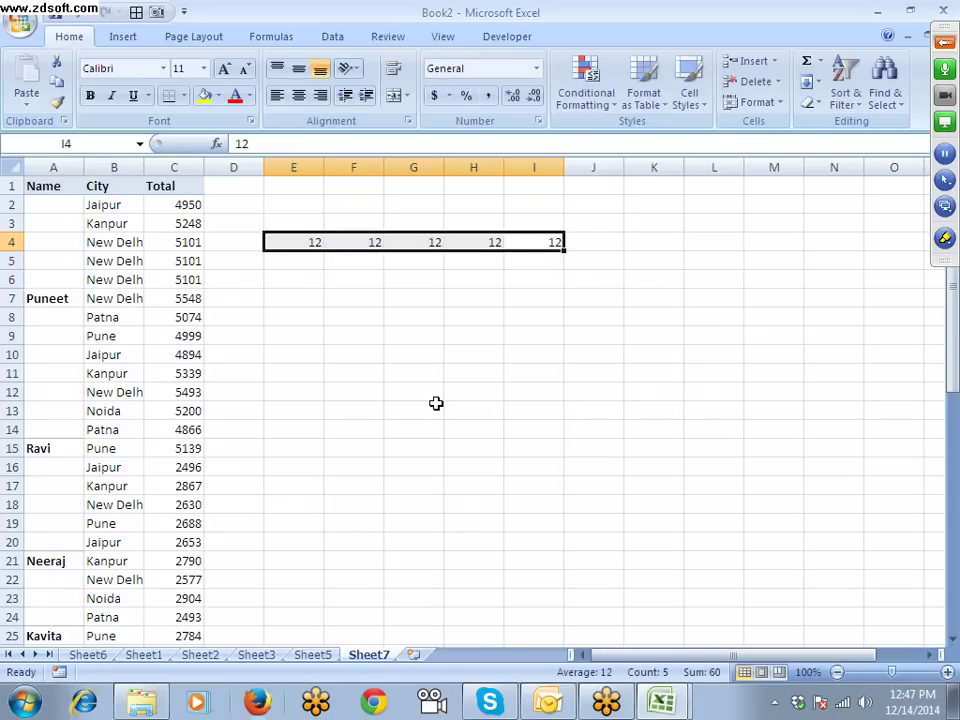
key("Delete")
Step: Select the blank cells of the rearranged data with the Blanks option of Go To Special, starting from C4
key("Left")
key("Left")
key("Left")
key("Left")
key("Left")
key("Left")
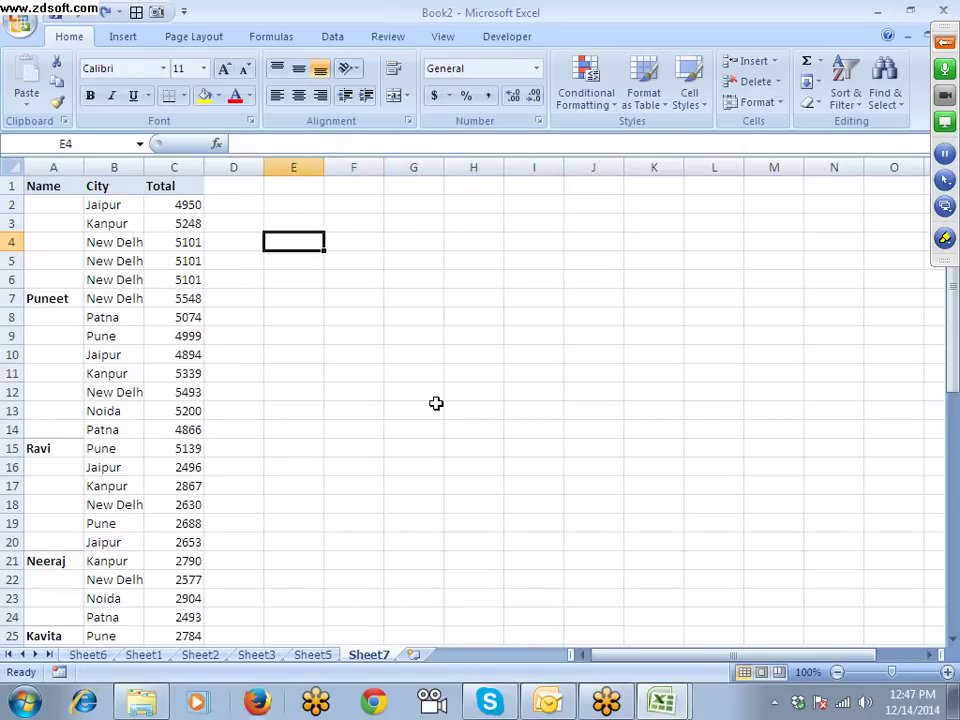
key("F5")
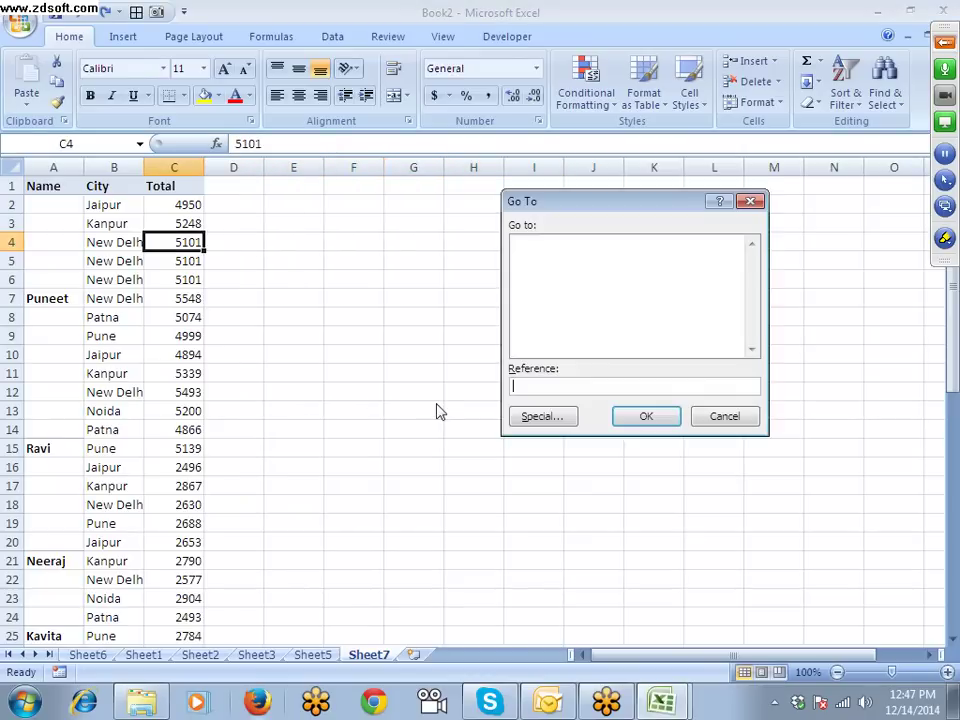
left_click(548, 415)
left_click(540, 342)
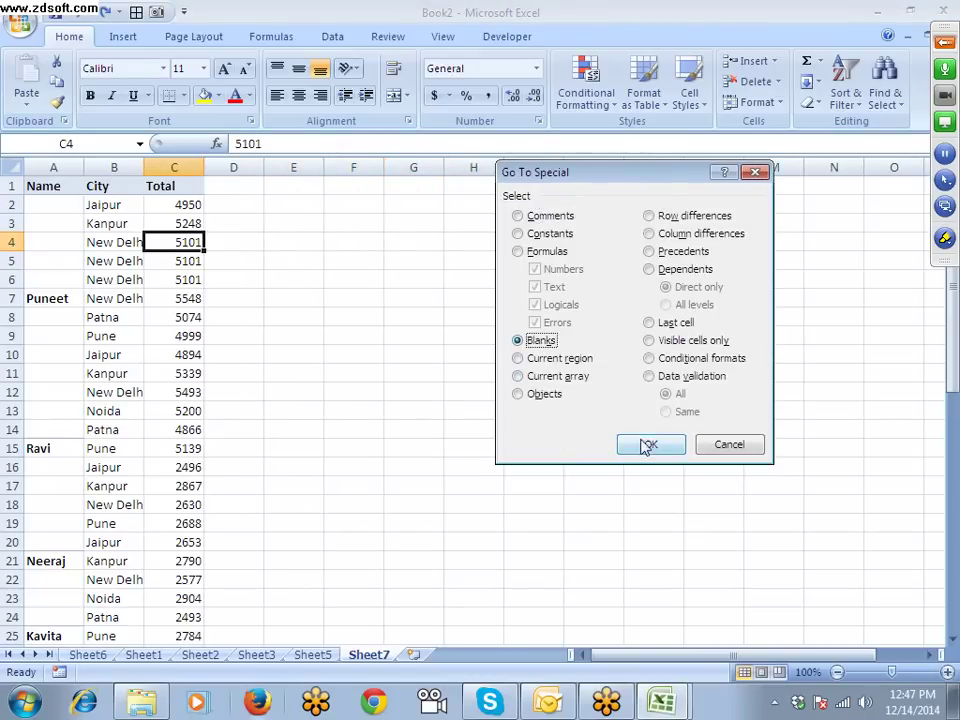
left_click(655, 449)
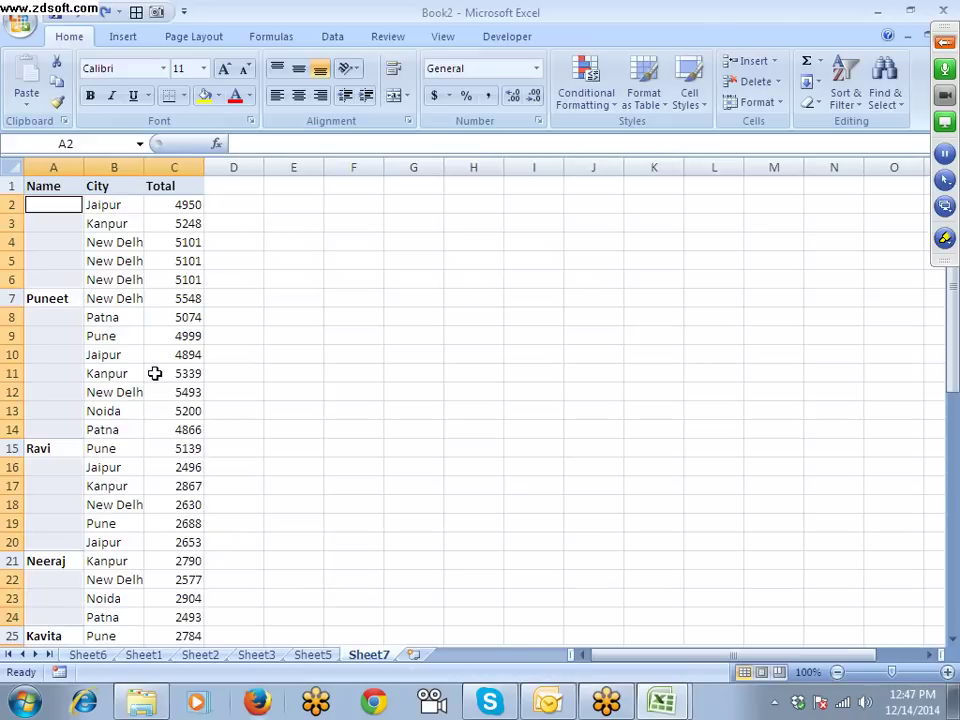
Step: Fill all selected blank cells with the value below by entering =A50 in active cell A49
key("Return")
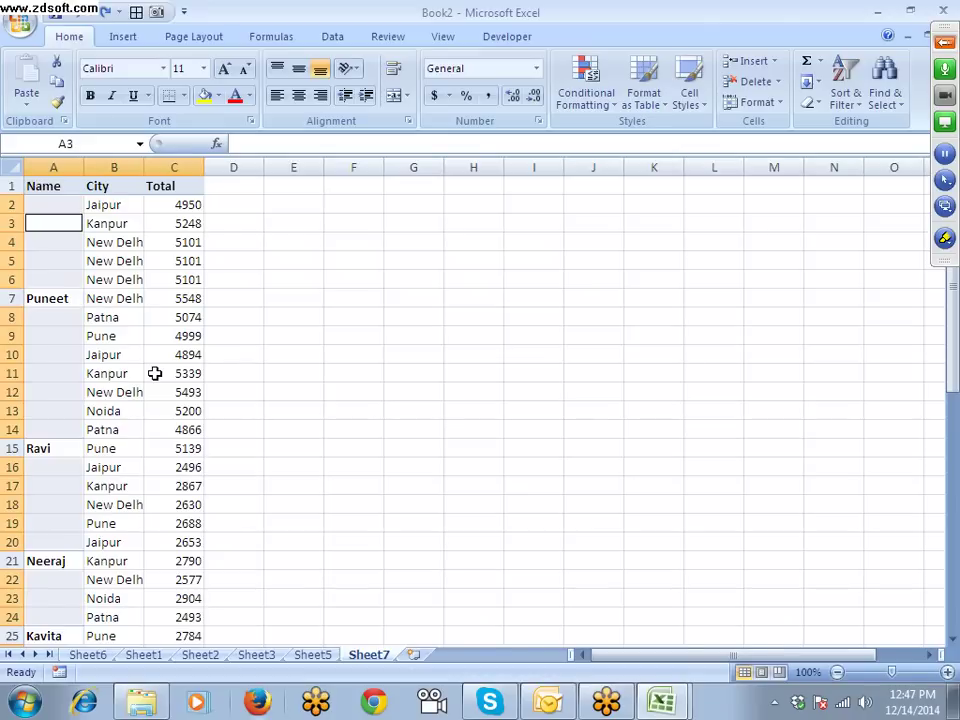
key("shift+Return")
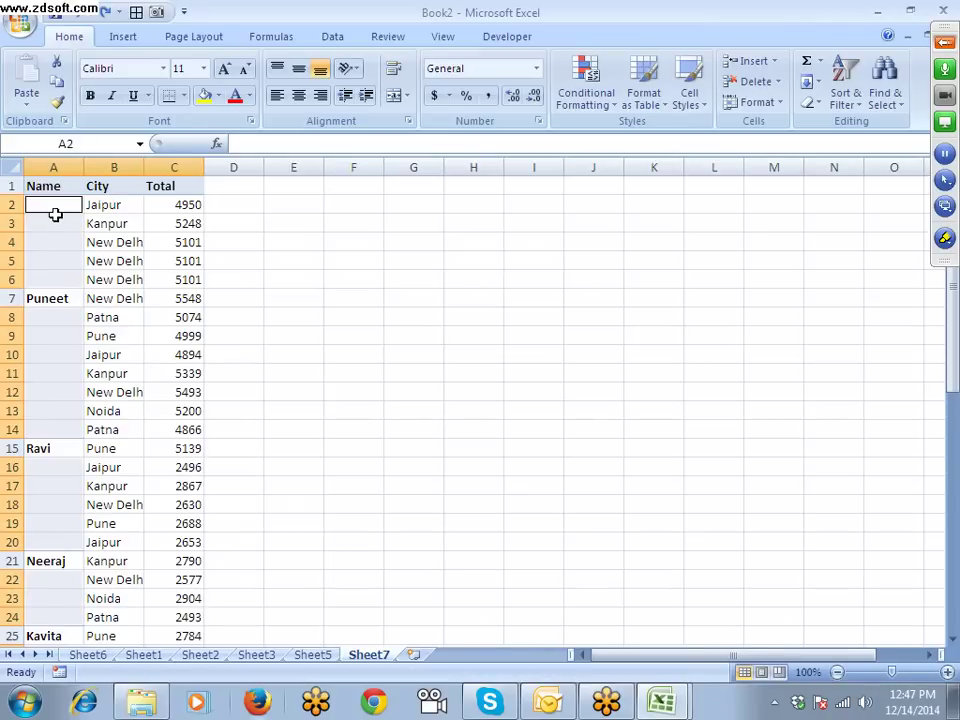
key("ctrl+End")
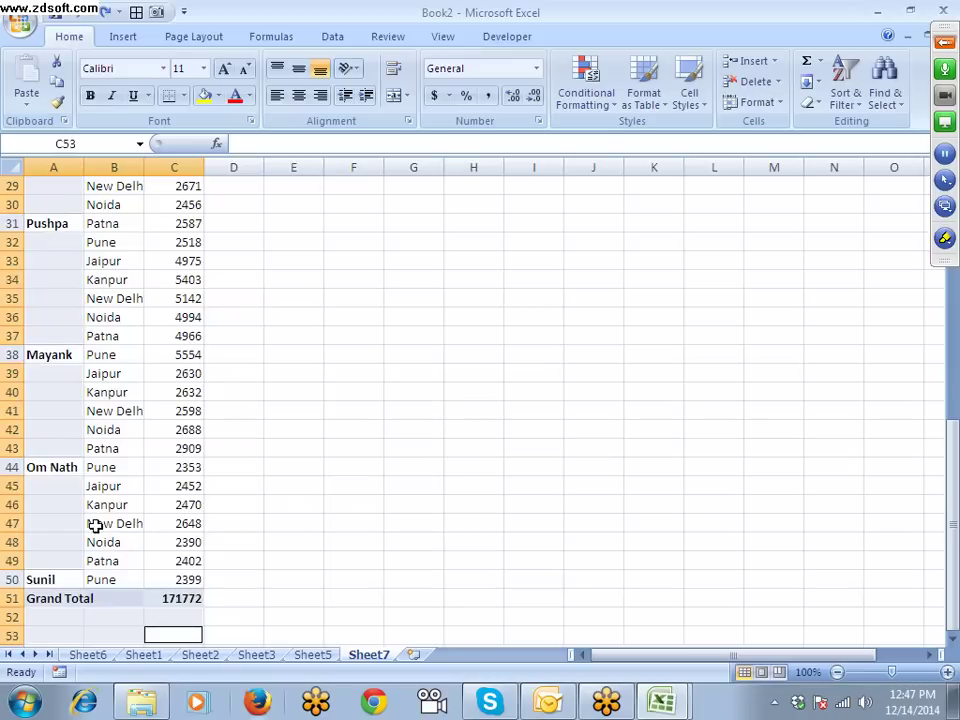
key("shift+Return")
key("shift+Return")
key("shift+Return")
key("shift+Return")
key("shift+Return")
key("shift+Return")
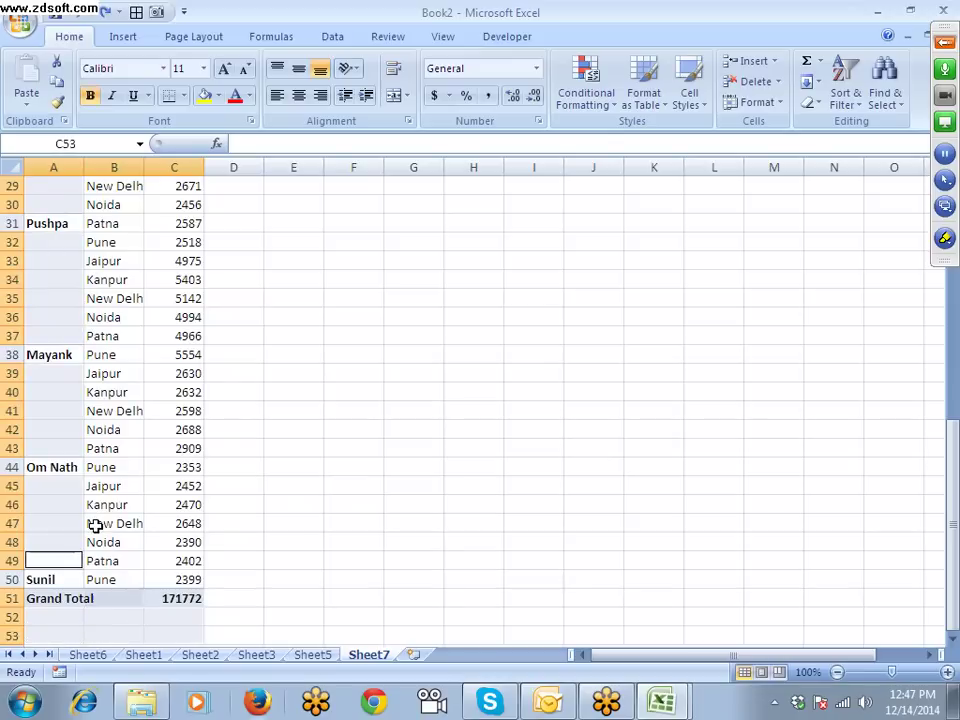
type("=")
left_click(51, 577)
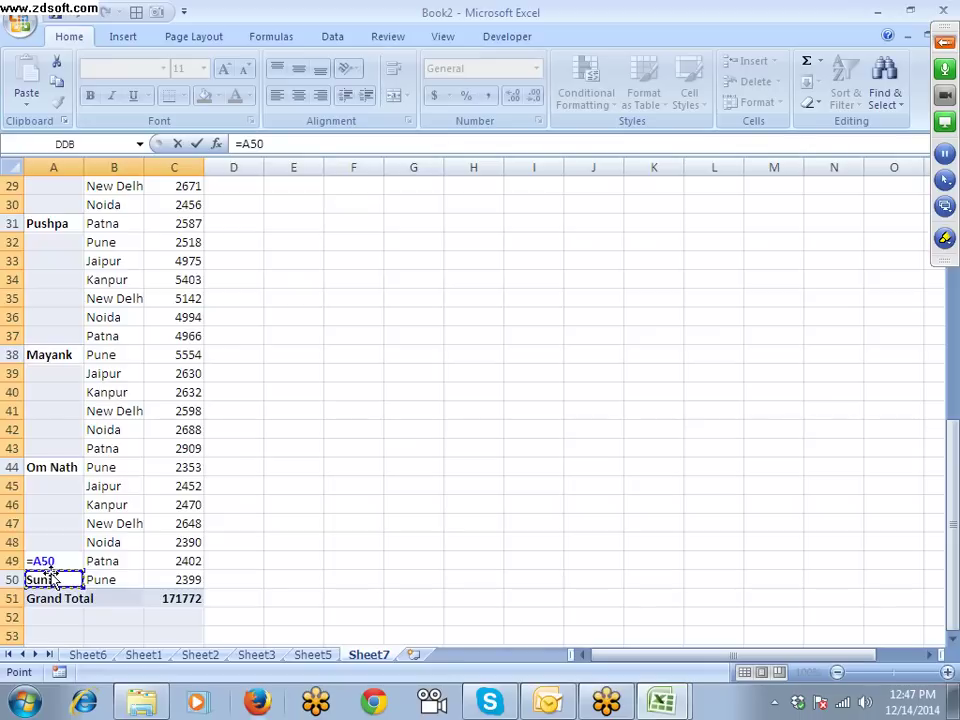
key("ctrl+Return")
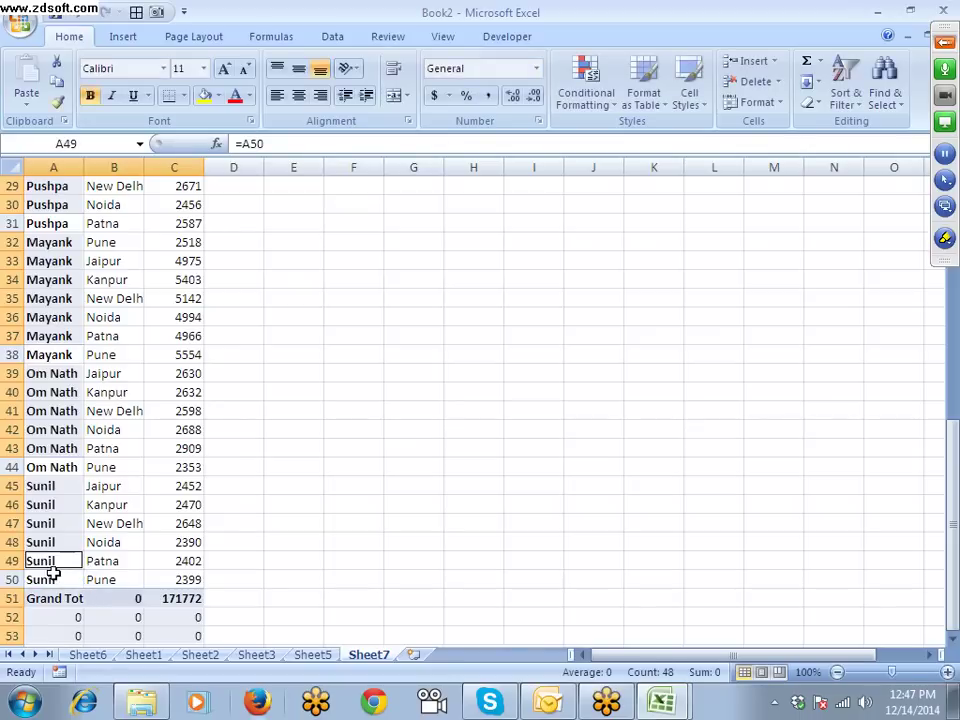
Step: Clear the stray fill formulas below the Grand Total row in A52:C54
scroll(54, 600, "down", 2)
left_click_drag(39, 505, 196, 538)
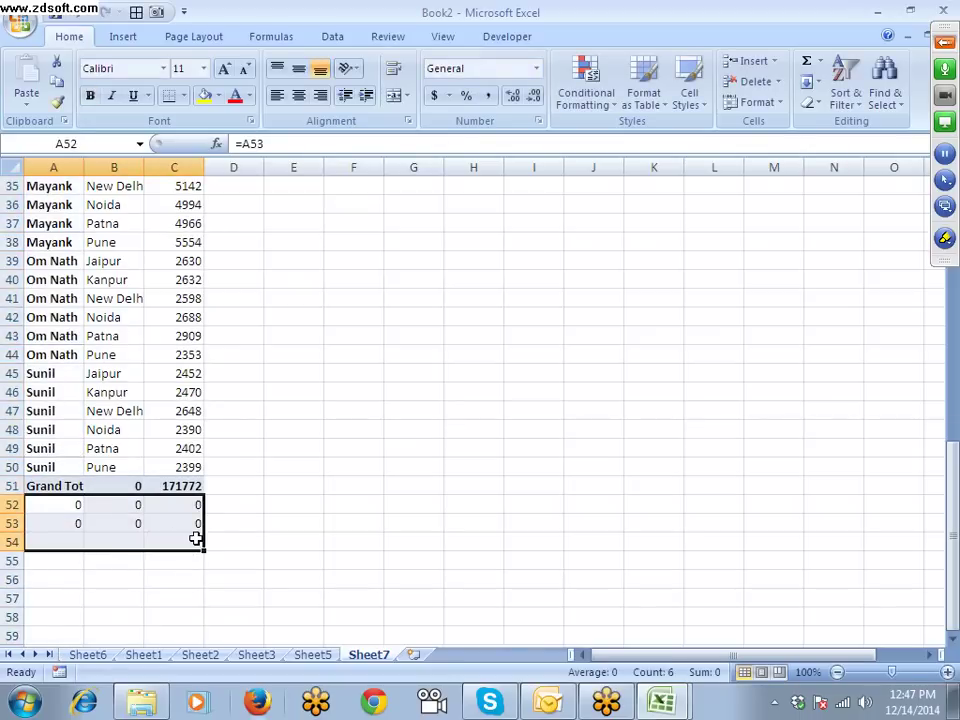
key("Delete")
scroll(195, 545, "up", 2)
left_click(68, 540)
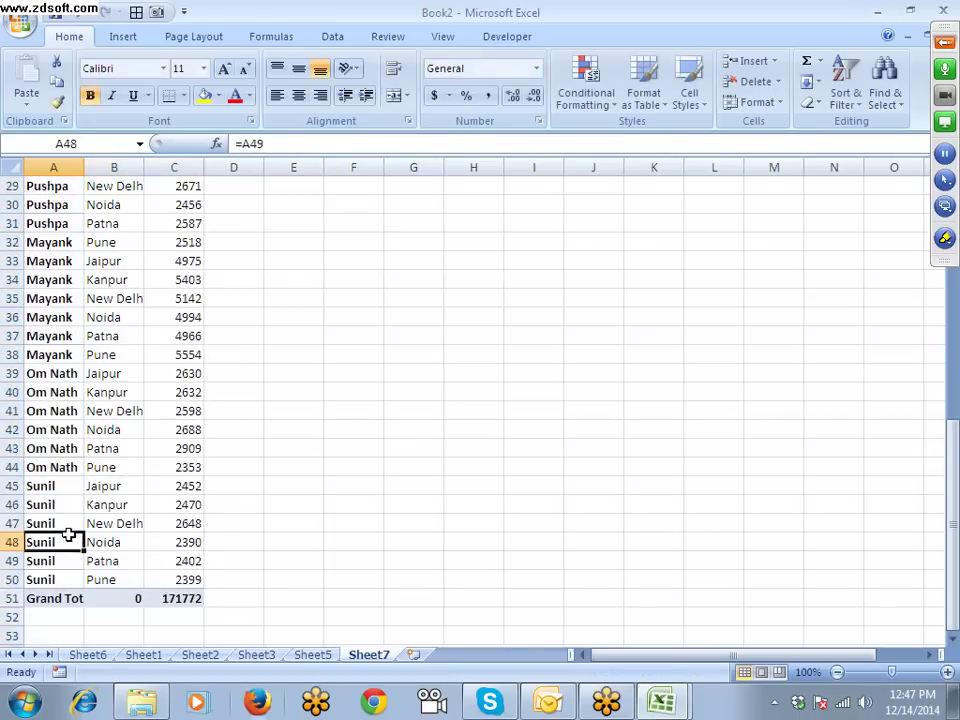
scroll(70, 538, "up", 9)
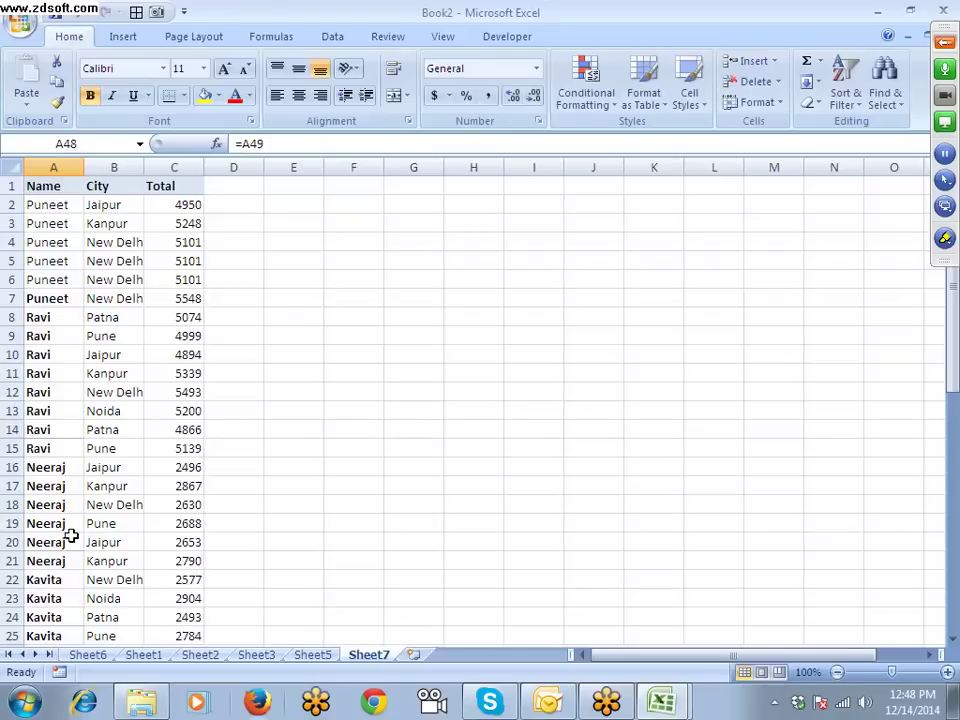
Step: Examine the expanded Find options for matching entire cell contents, search scope, search direction and where to look
key("ctrl+f")
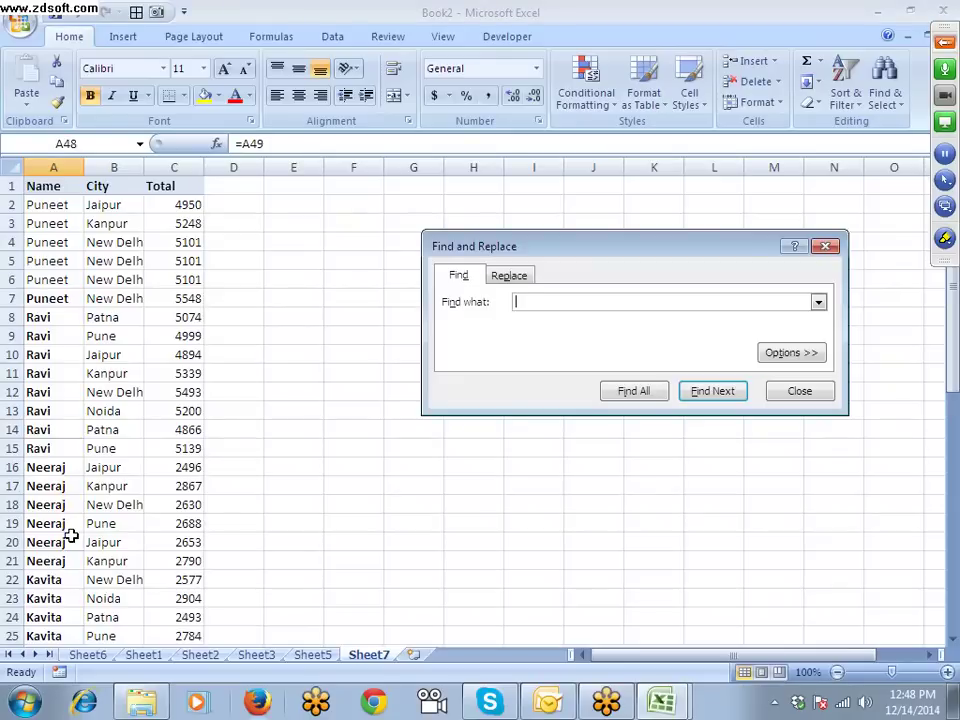
left_click(790, 353)
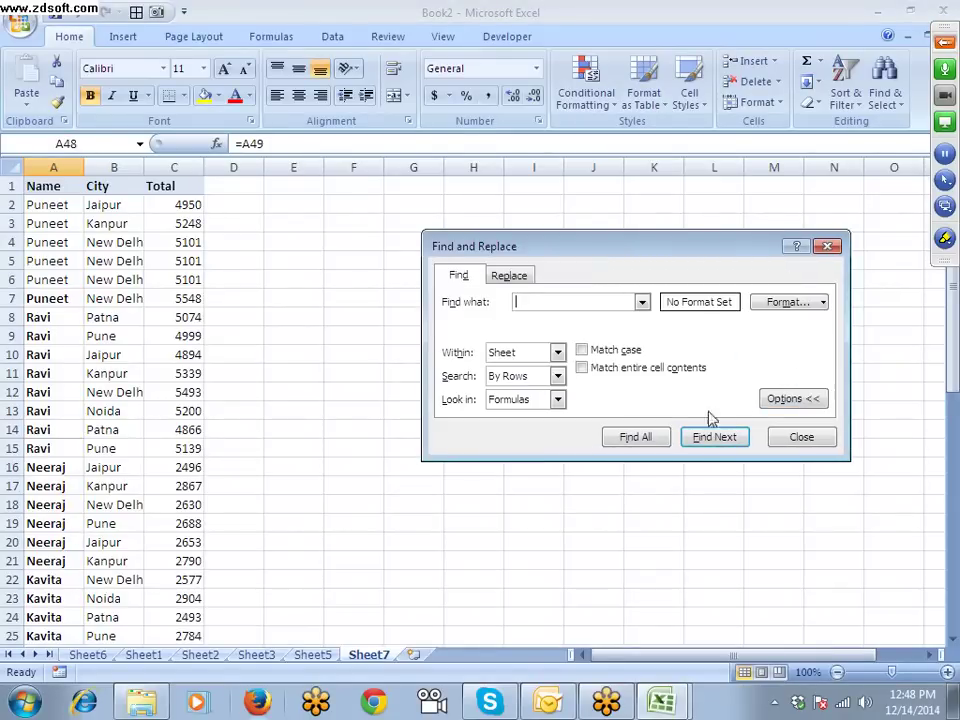
left_click(590, 372)
left_click(588, 369)
left_click(552, 358)
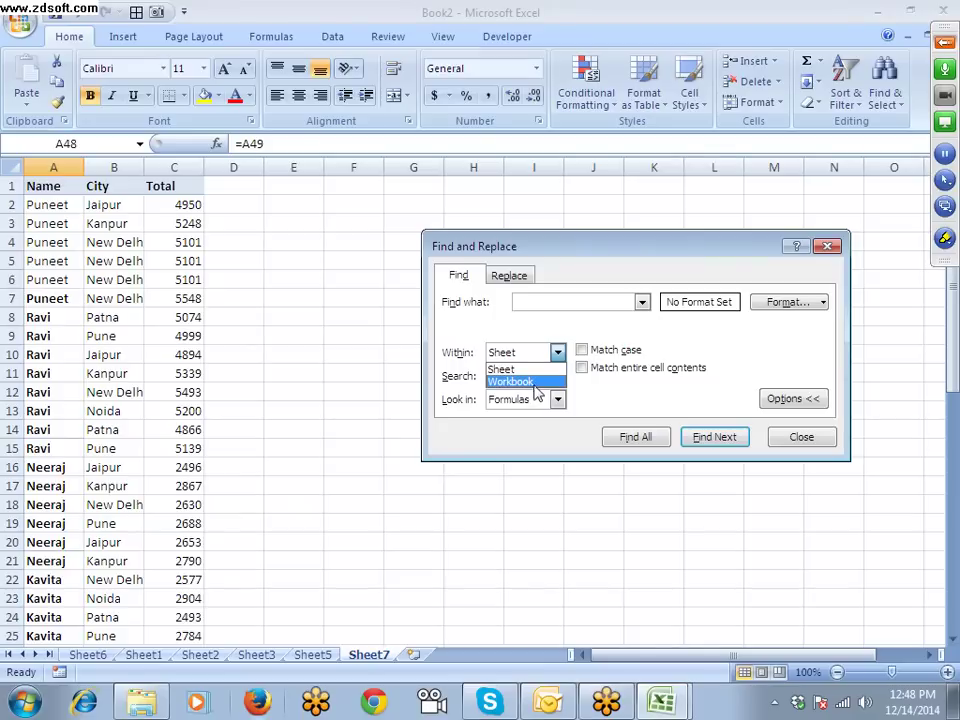
left_click(537, 369)
left_click(539, 399)
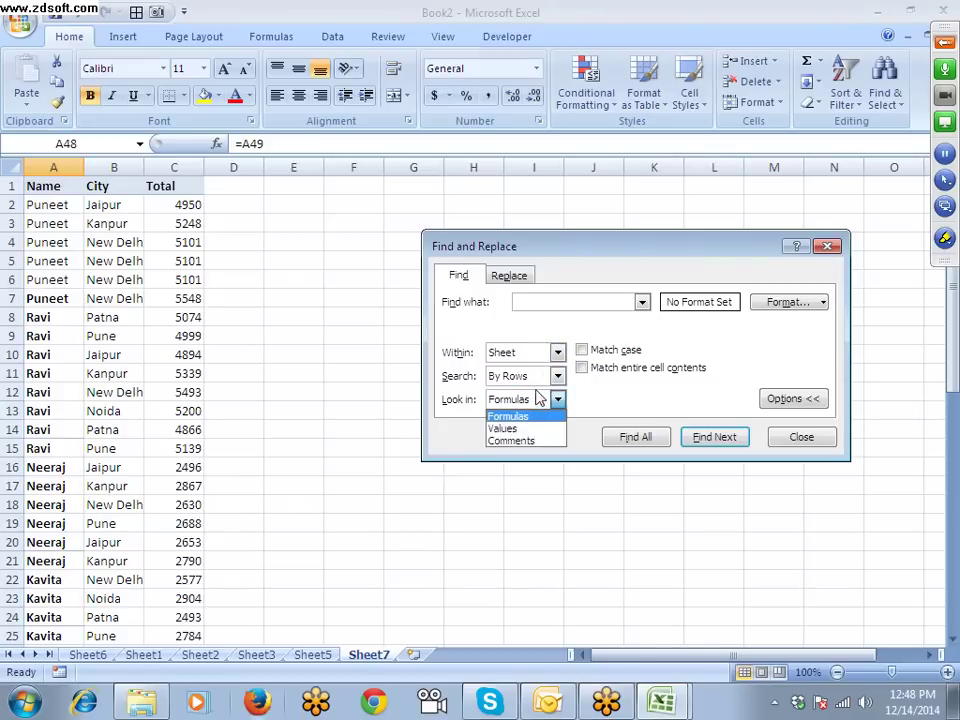
left_click(535, 380)
left_click(536, 386)
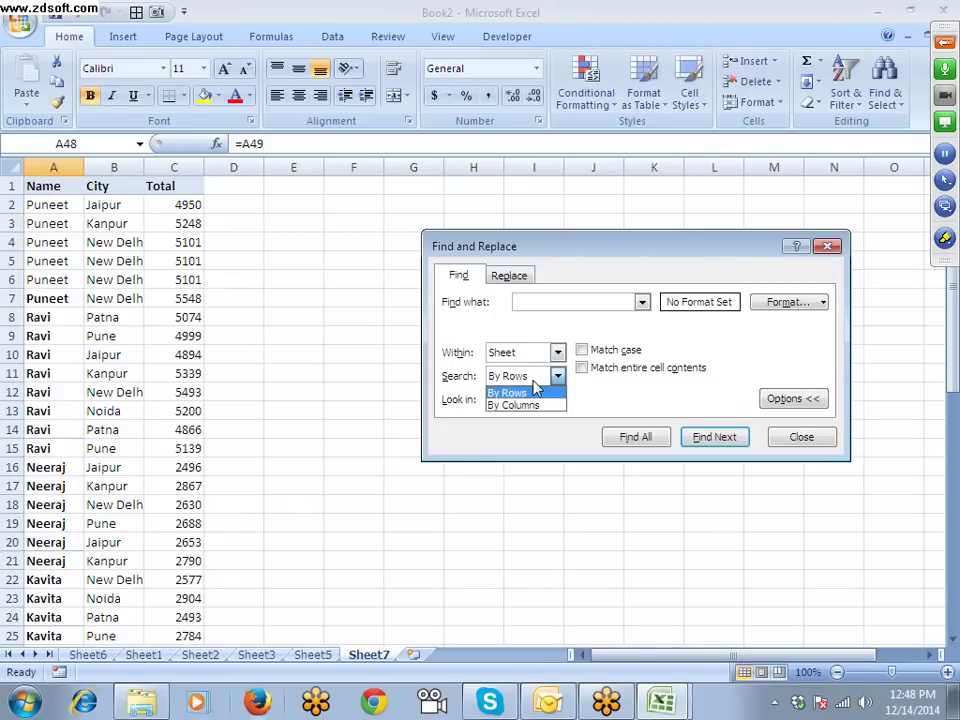
left_click(495, 392)
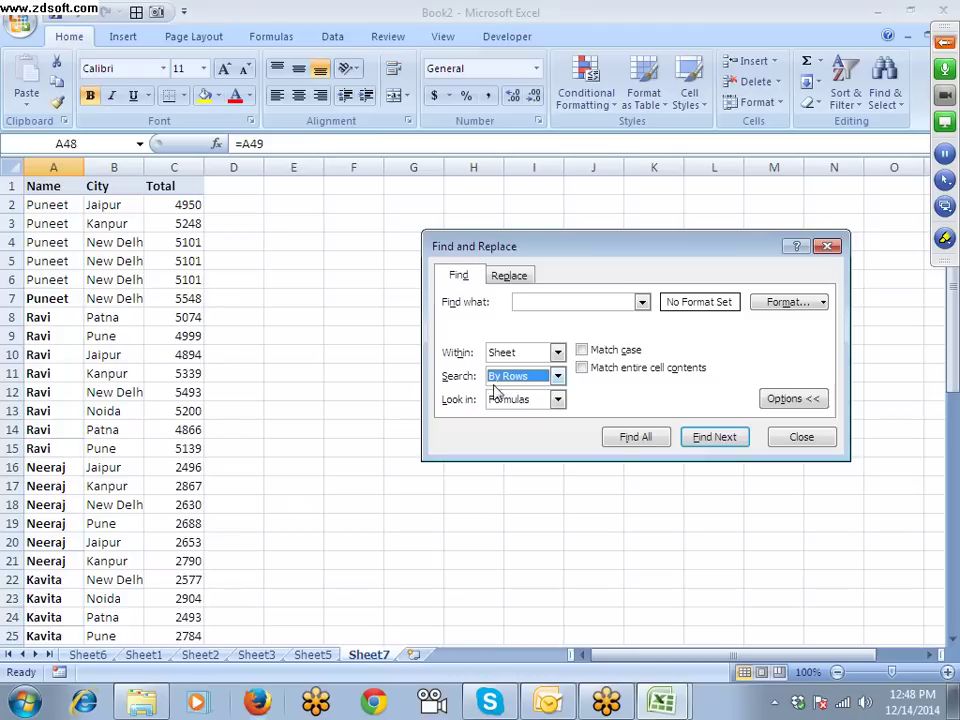
left_click(497, 399)
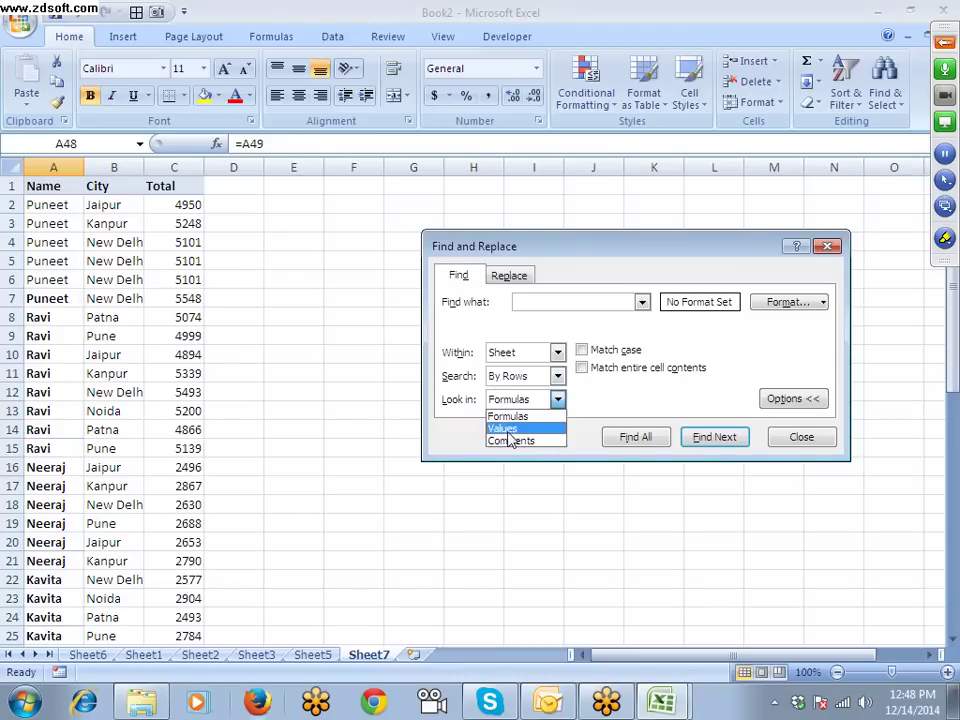
Step: Examine the Replace options and the format choices for the search text, and close Find and Replace
left_click(506, 280)
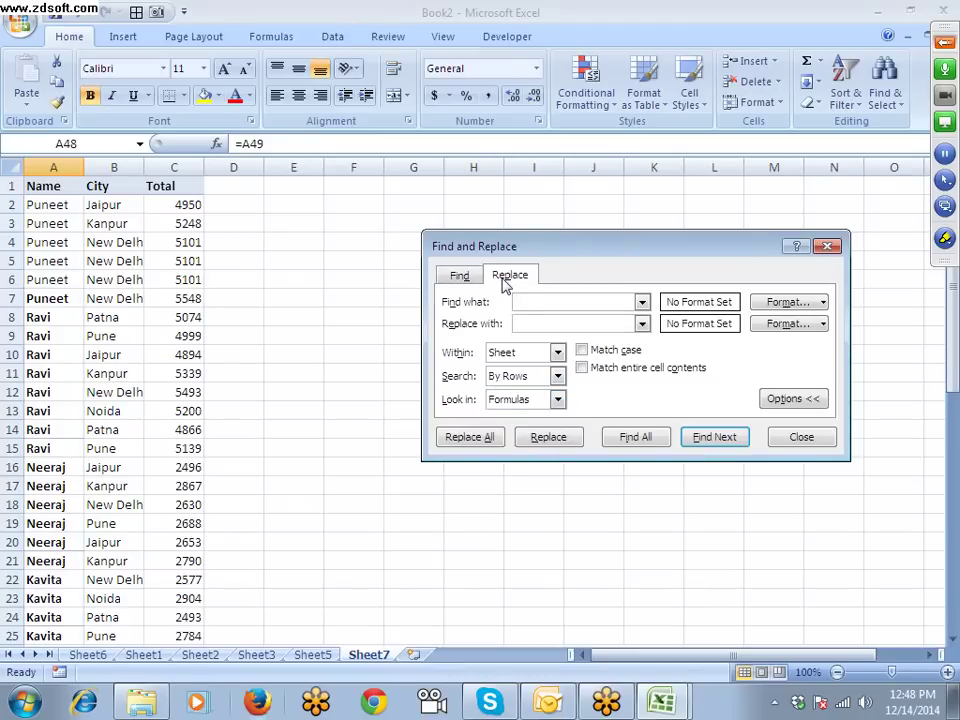
left_click(824, 303)
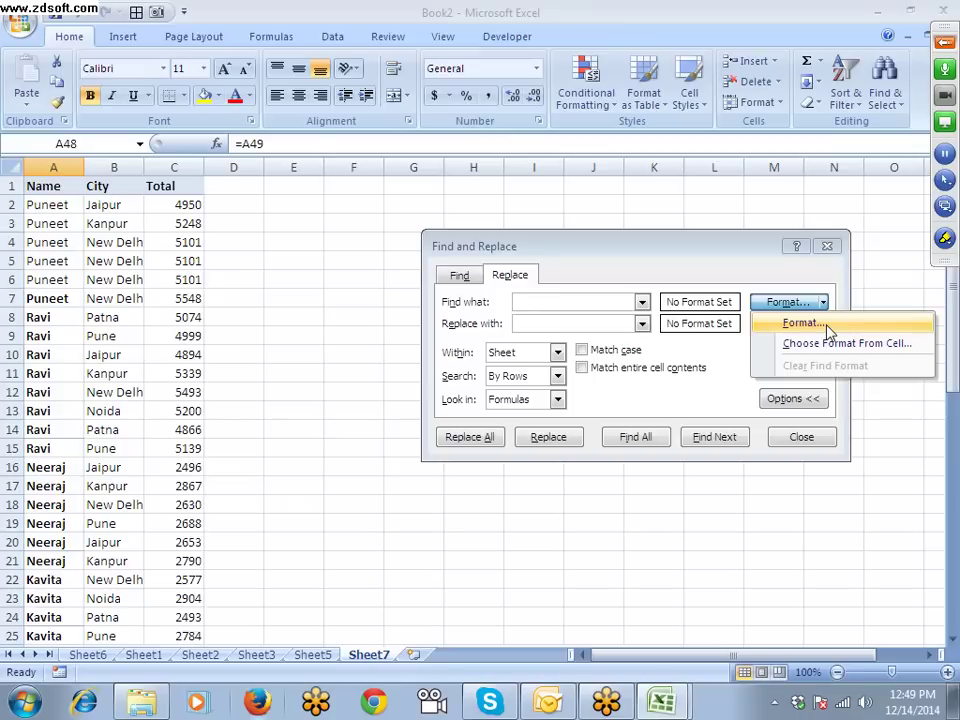
left_click(686, 399)
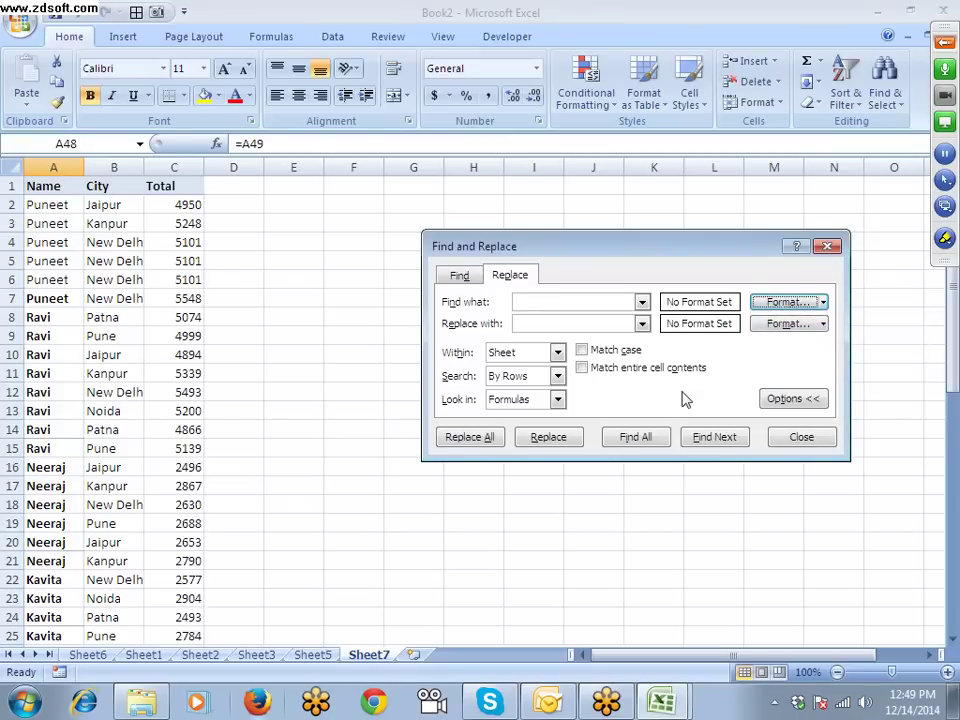
left_click(818, 438)
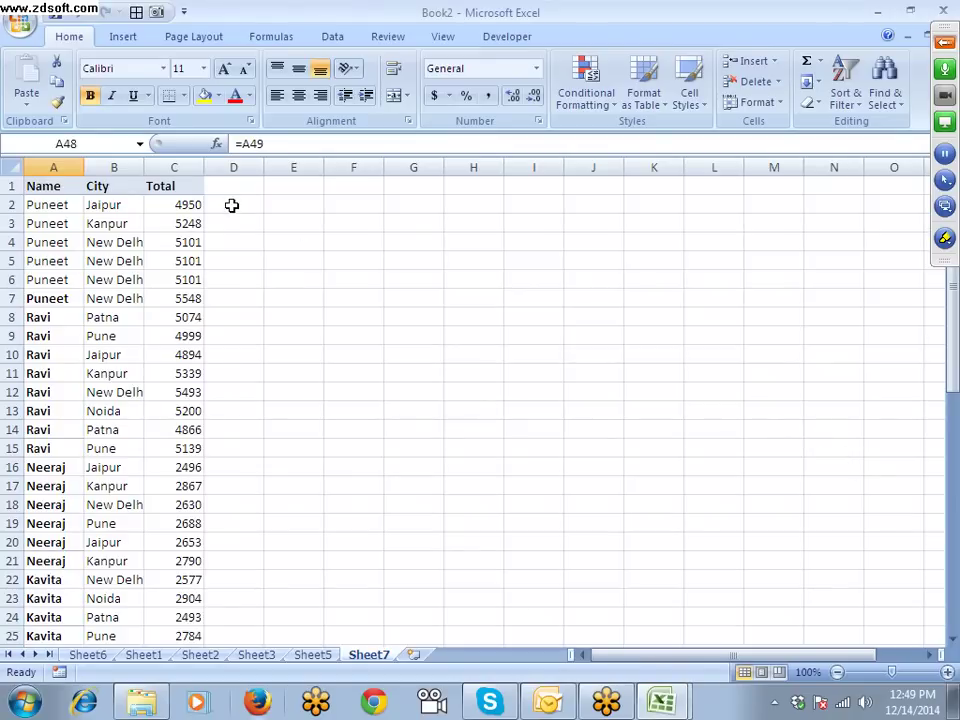
Step: Clear the contents of columns A to C on Sheet7 and permanently delete the sheet
left_click_drag(185, 166, 5, 147)
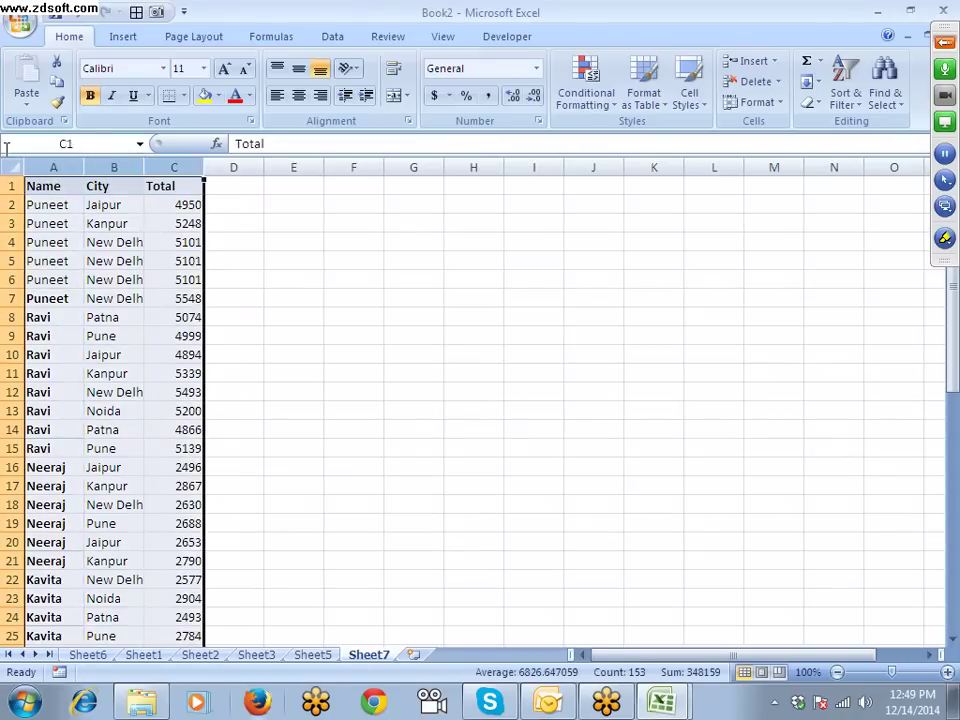
key("Delete")
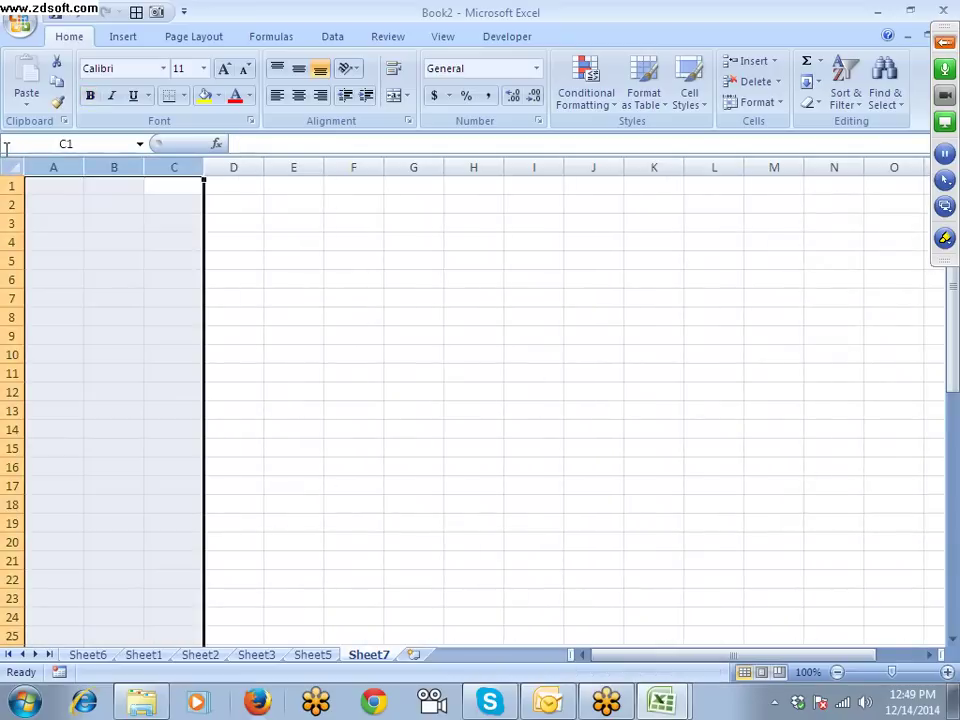
right_click(386, 658)
left_click(435, 482)
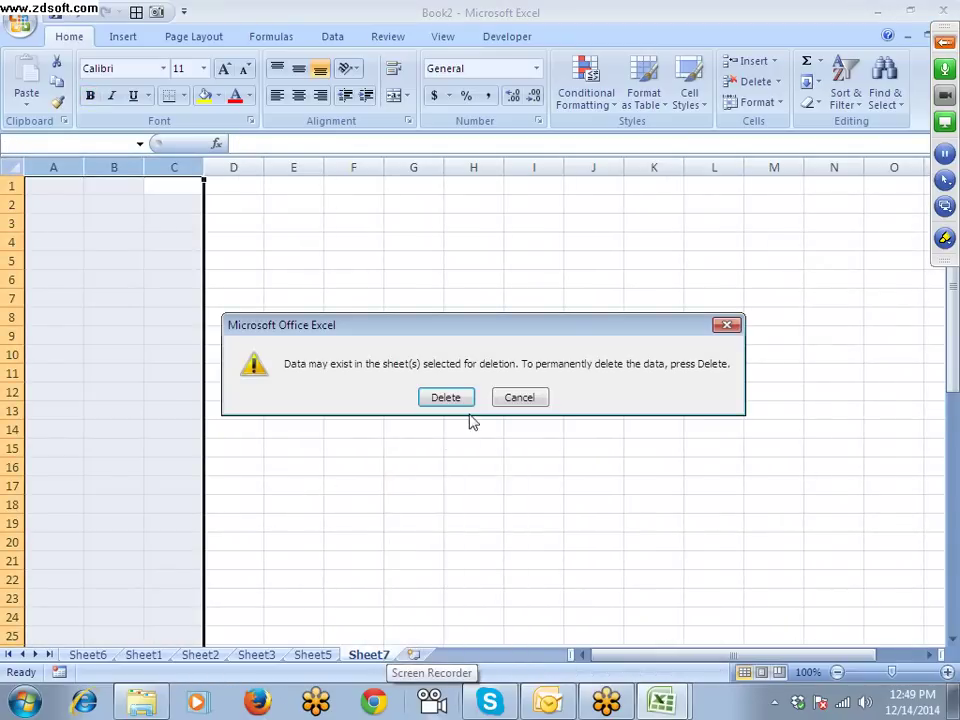
left_click(458, 397)
Step: Permanently delete the practice sheets Sheet5 and Sheet3 from the workbook
right_click(308, 655)
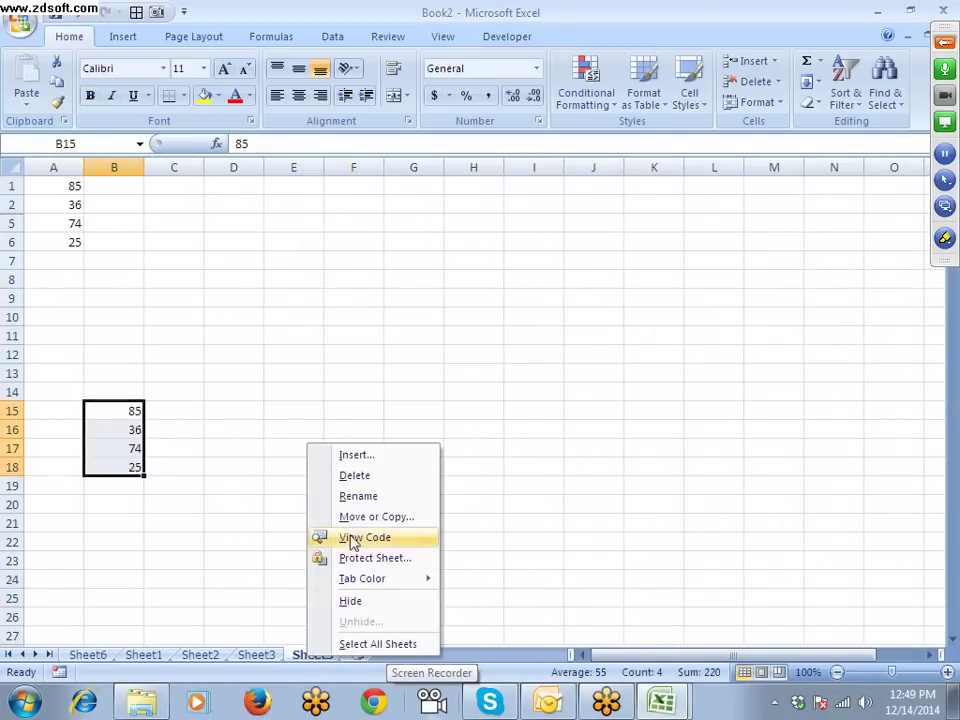
left_click(368, 476)
left_click(440, 397)
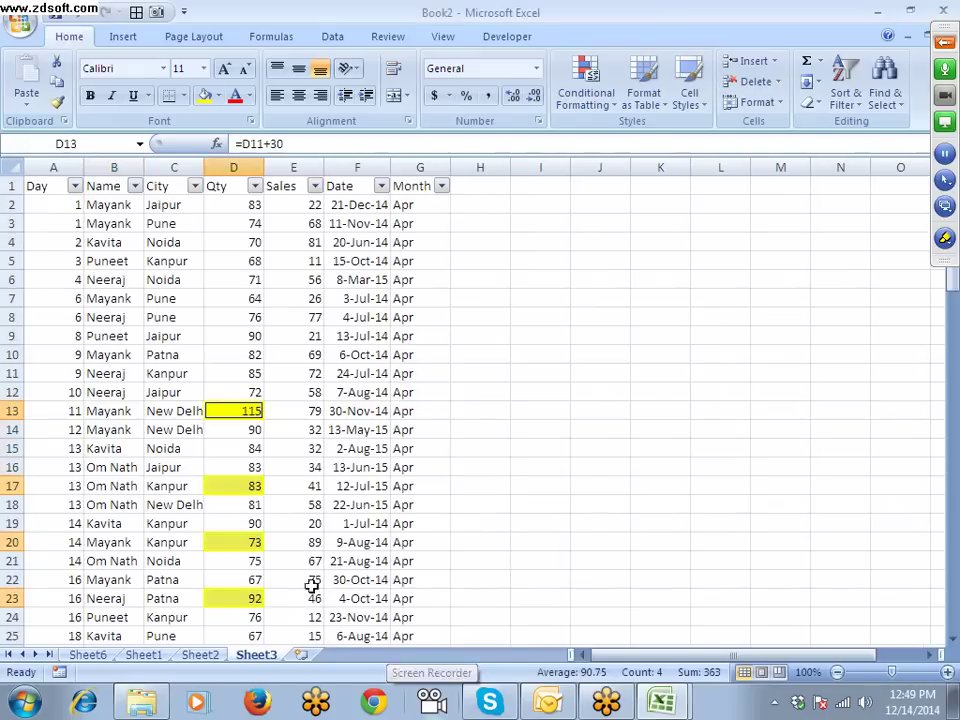
right_click(255, 660)
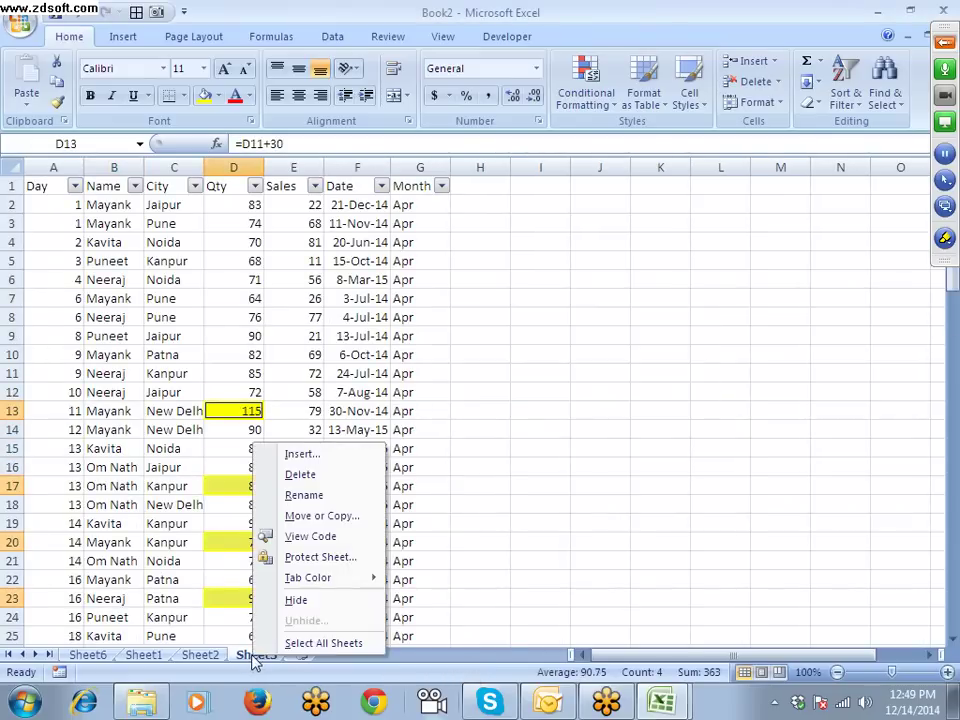
left_click(322, 478)
left_click(442, 400)
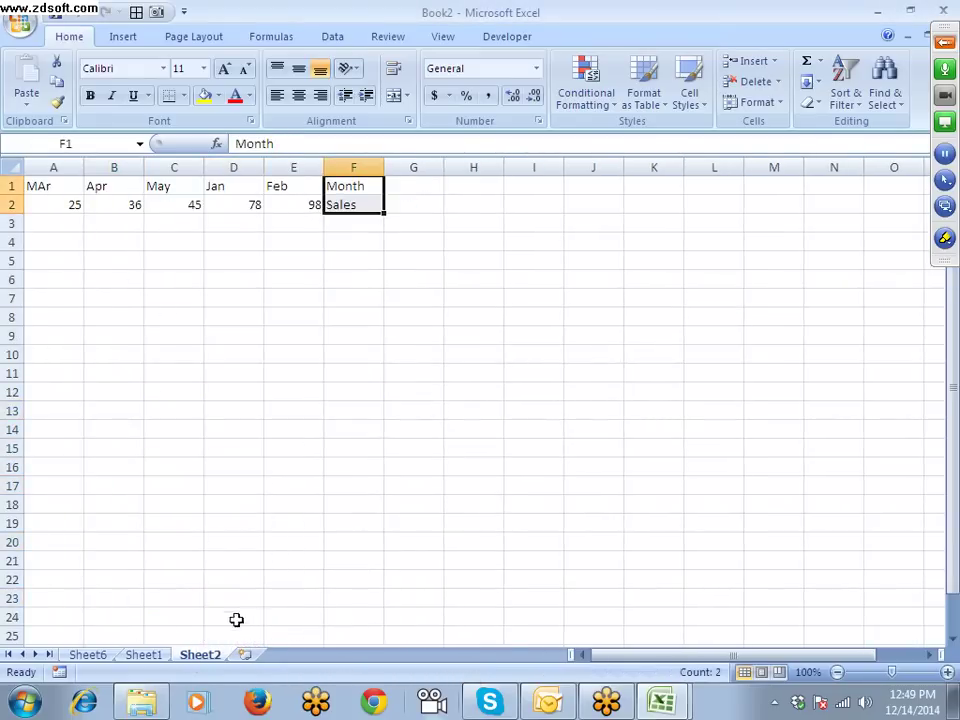
Step: Permanently delete Sheet2 and the pivot table sheet Sheet6, keeping only Sheet1
right_click(203, 660)
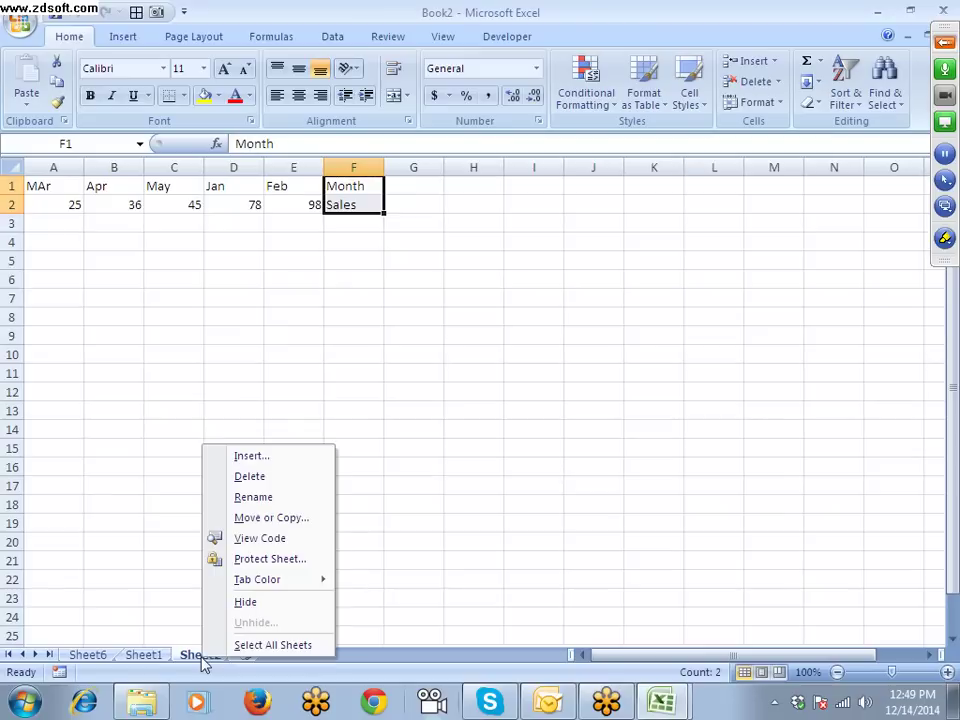
left_click(271, 481)
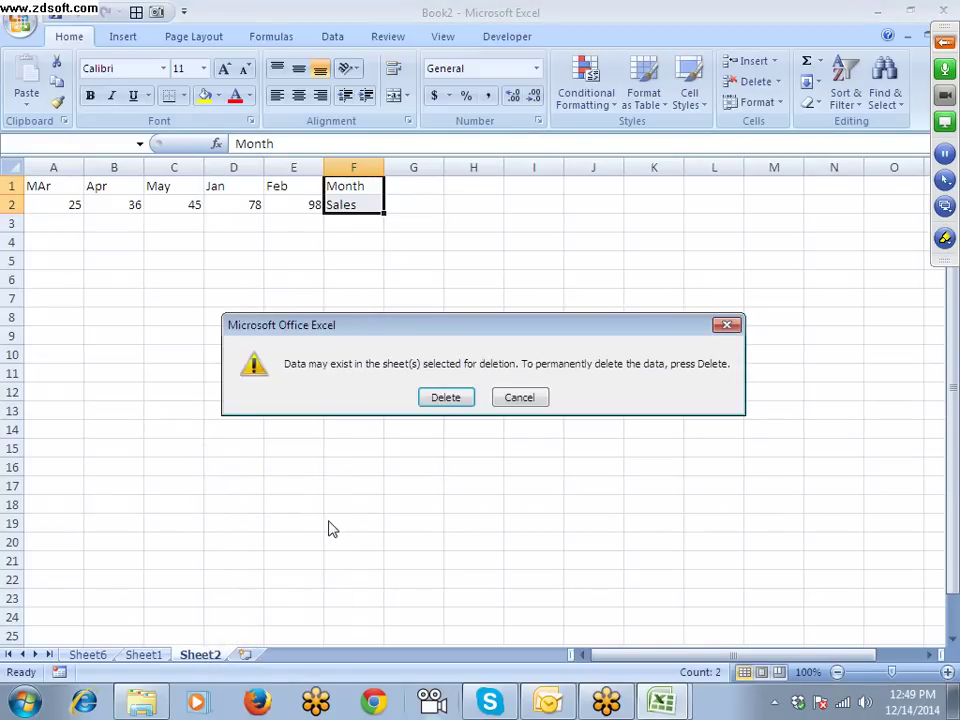
left_click(445, 398)
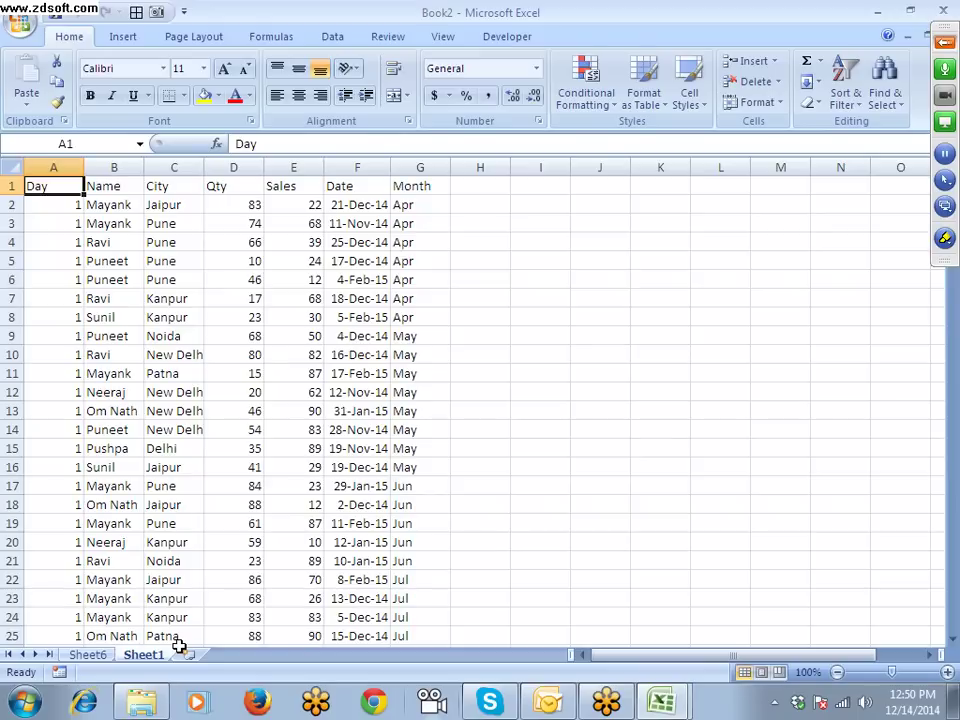
left_click(100, 656)
right_click(104, 656)
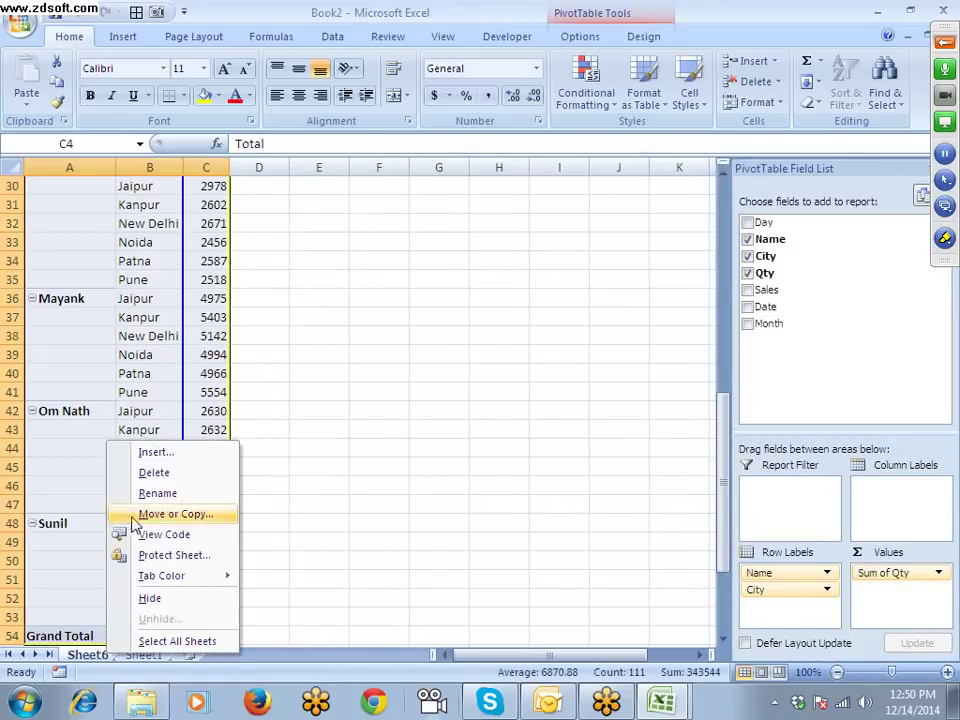
left_click(150, 473)
left_click(445, 396)
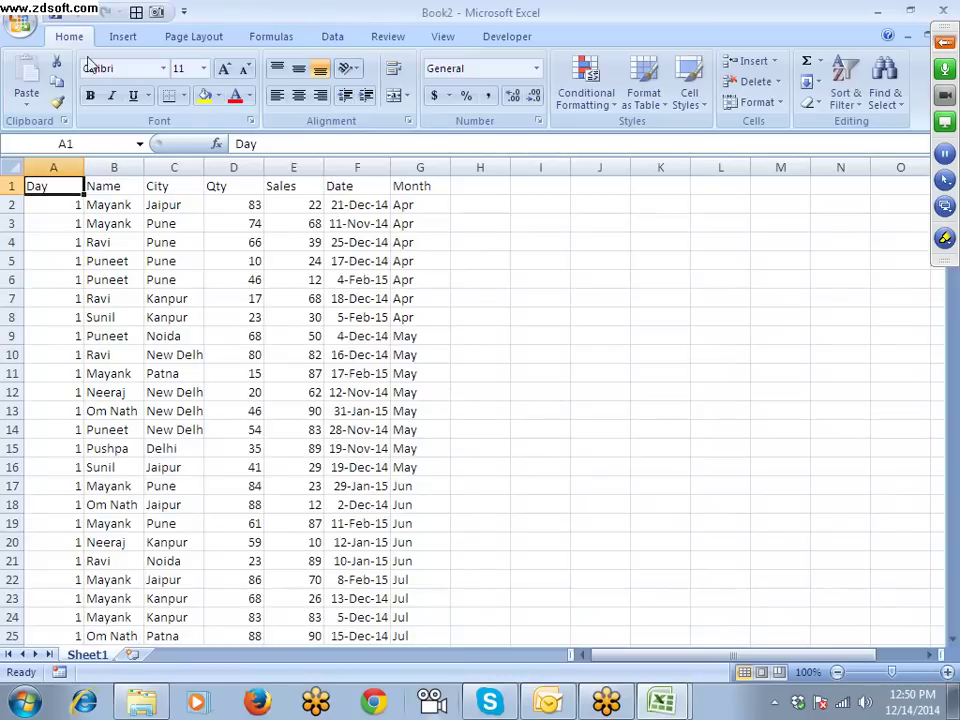
Step: Open the recently used Data workbook and the Dashboard workbook
left_click(20, 22)
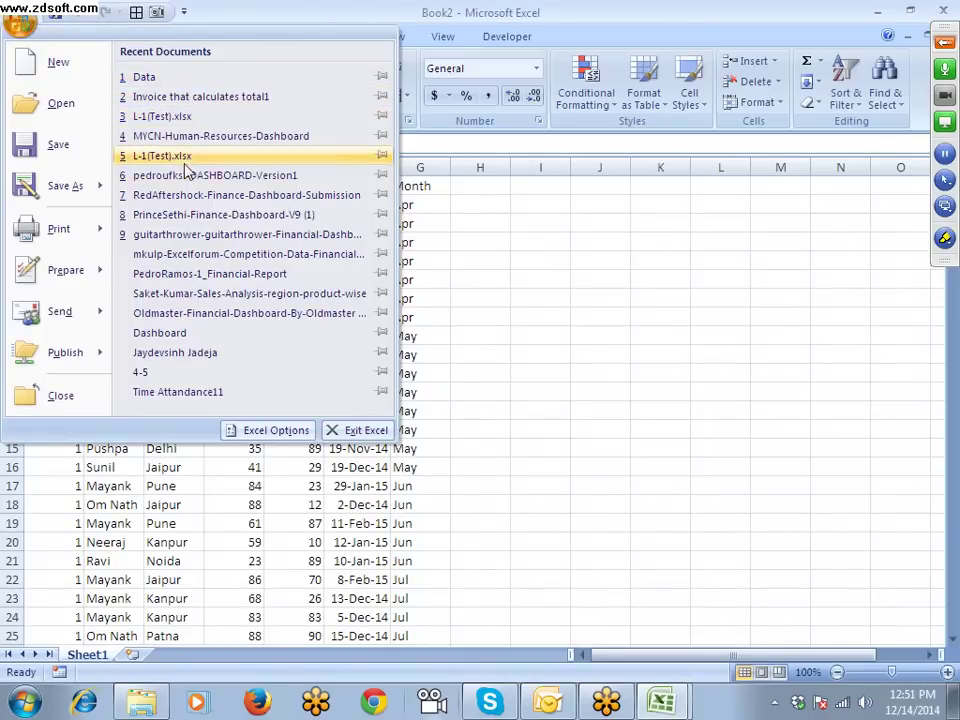
left_click(171, 81)
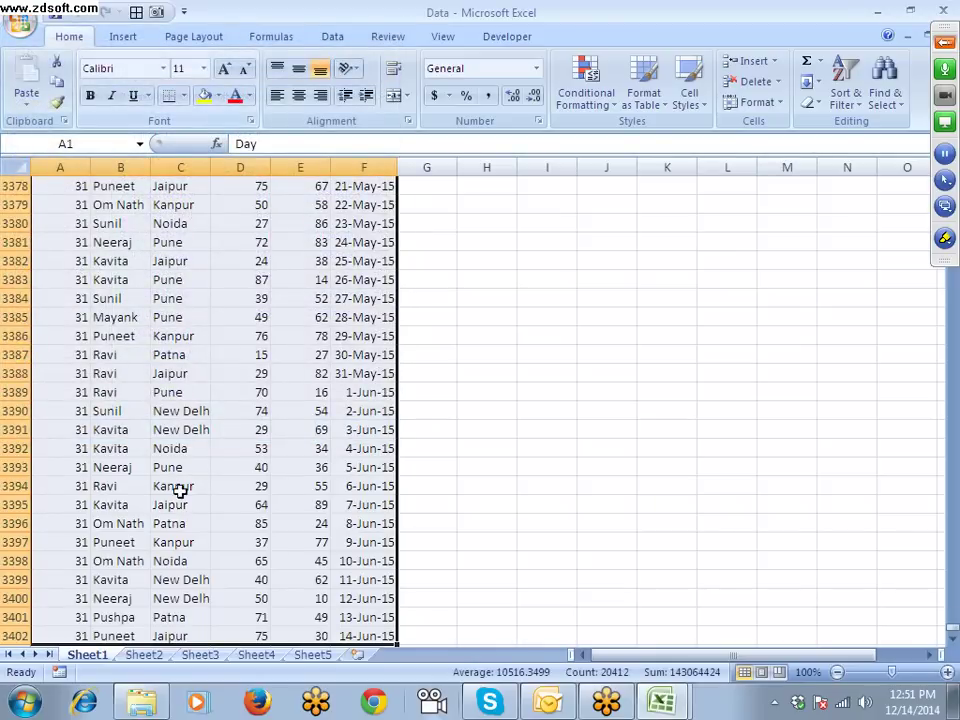
left_click(10, 25)
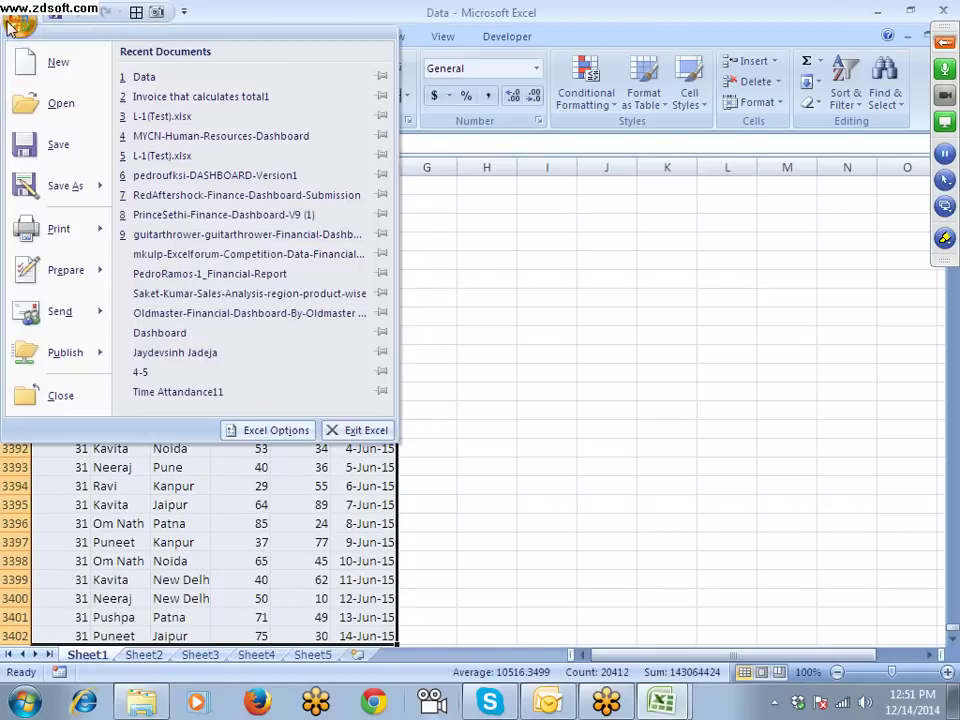
left_click(173, 340)
Step: Widen the Full Name column on Sheet1 of the Dashboard workbook
left_click(66, 208)
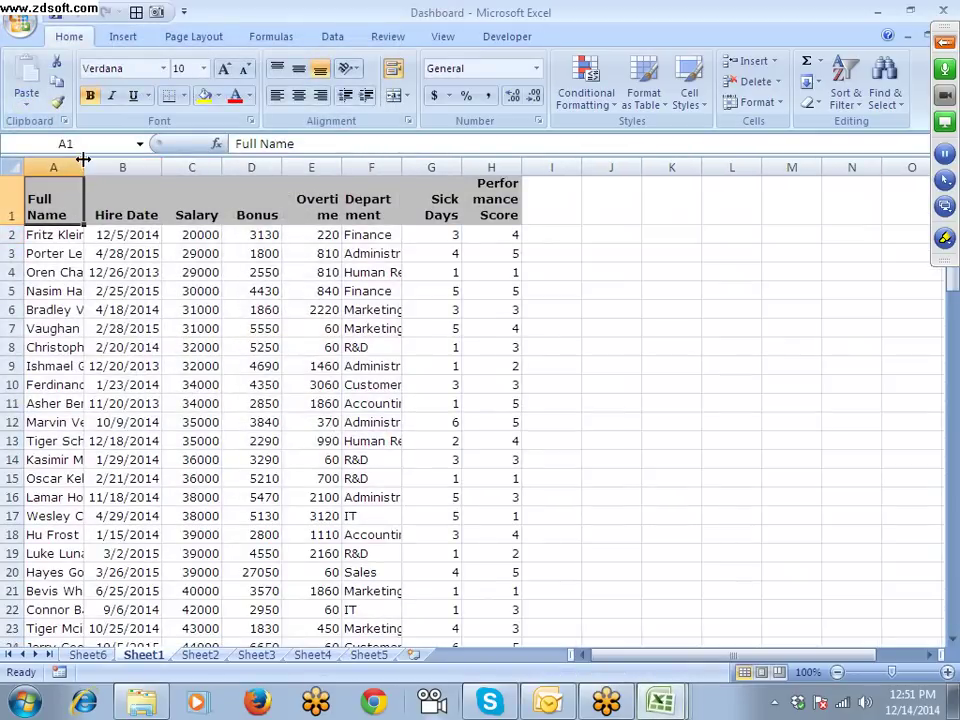
left_click_drag(84, 159, 117, 163)
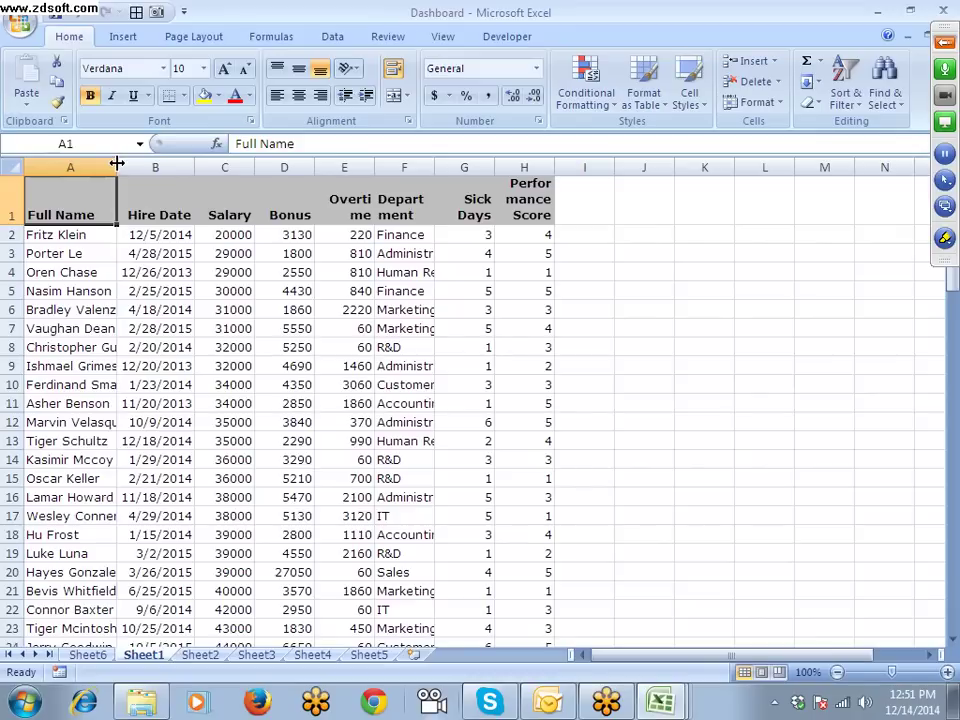
Step: Go through the row 1 headers from Full Name to Performance Score and autofit the Department column to its contents
key("Down")
key("Up")
key("Right")
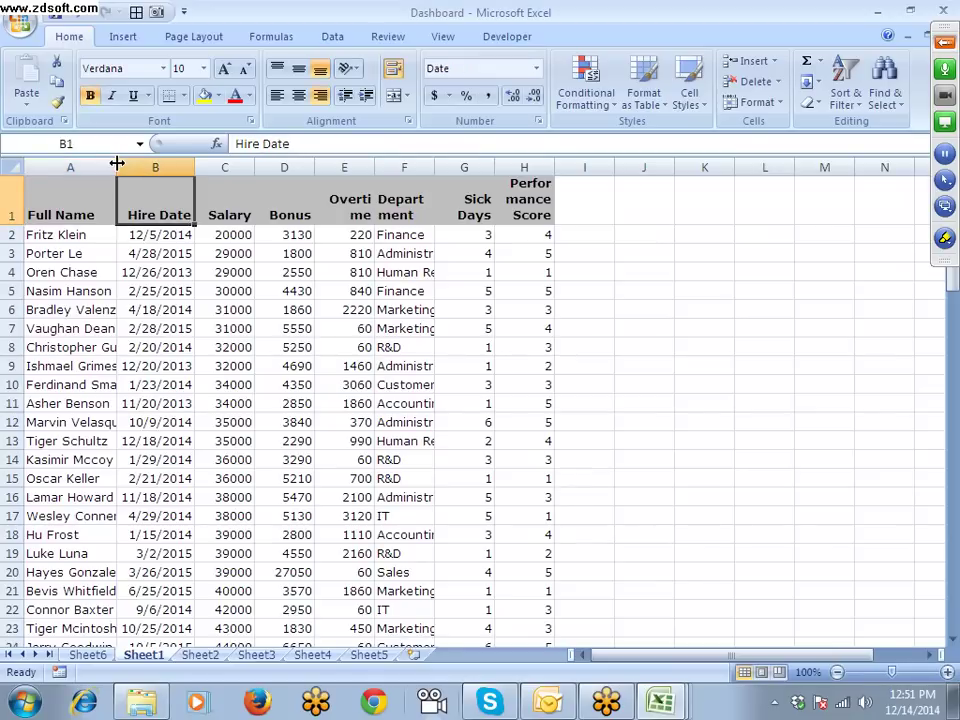
key("Right")
key("Right")
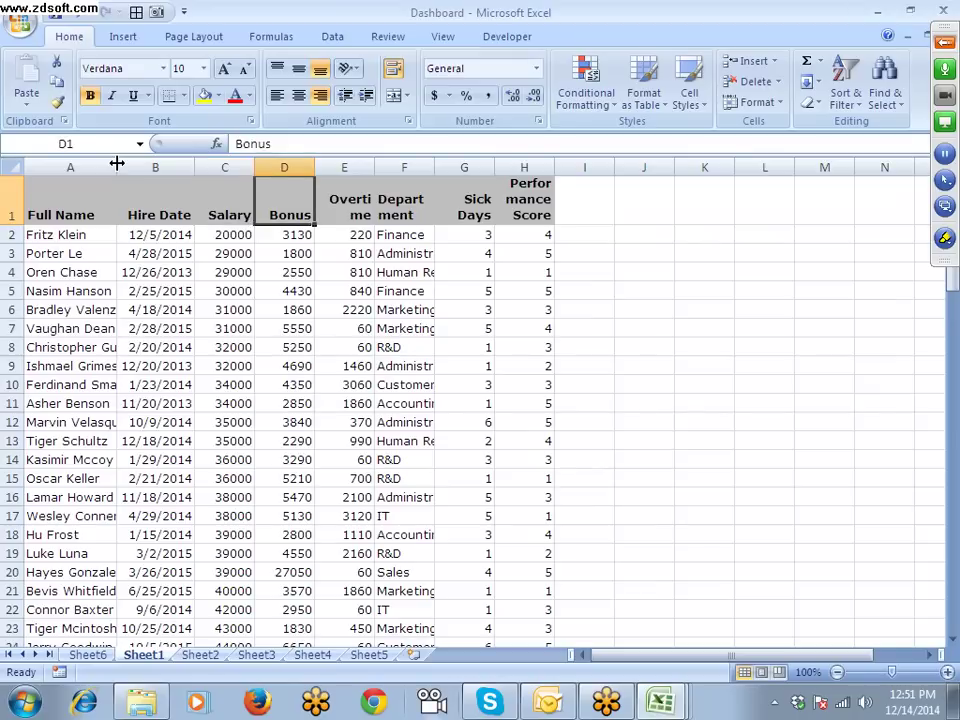
key("Right")
key("Right")
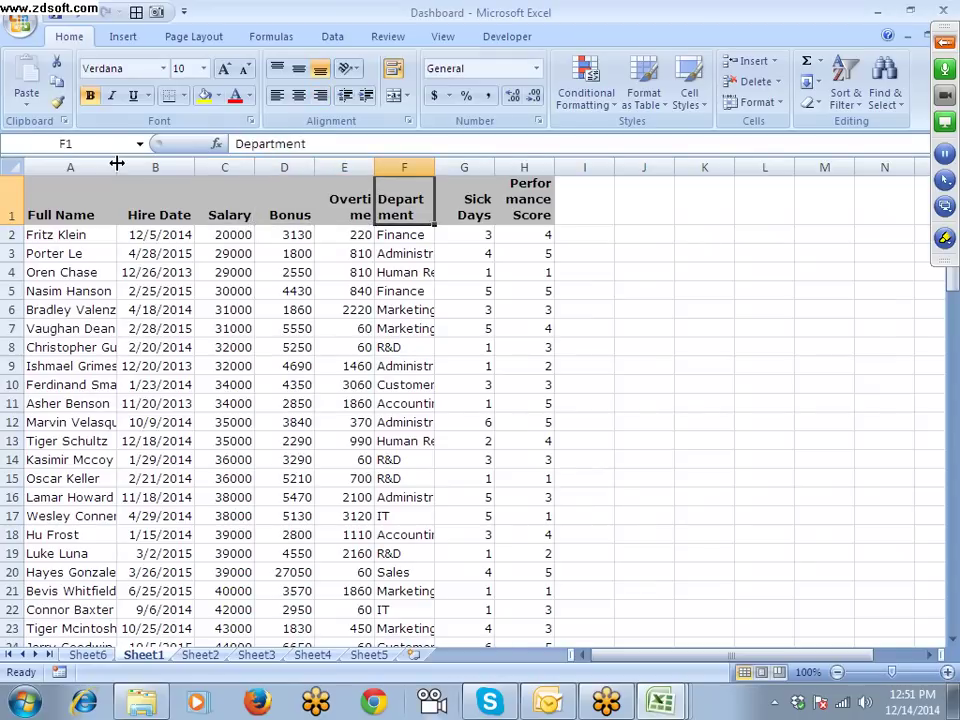
key("Right")
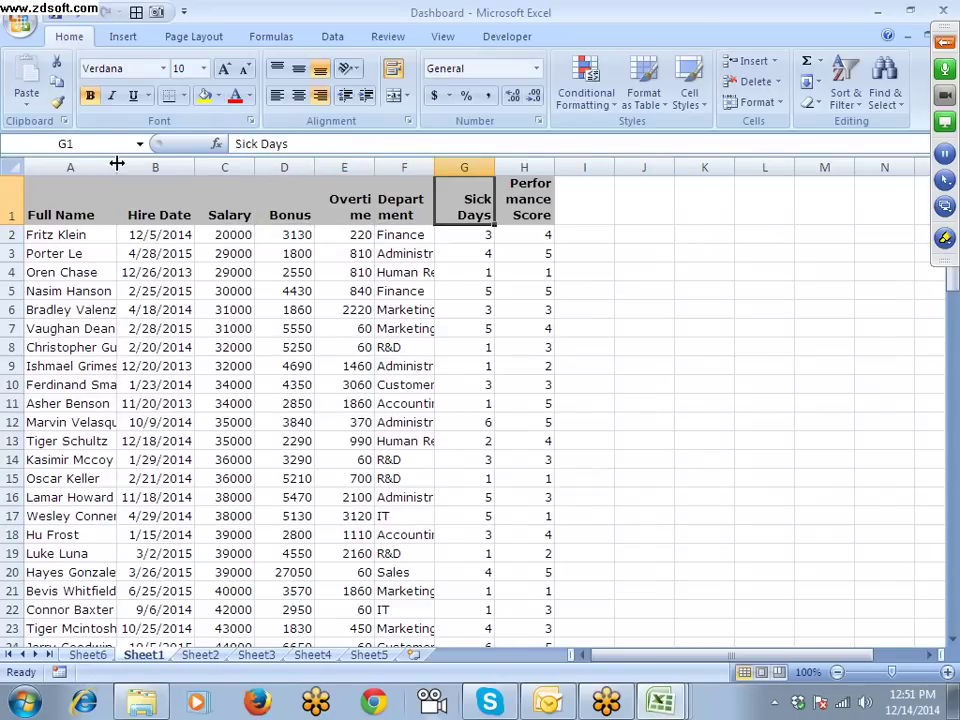
key("Right")
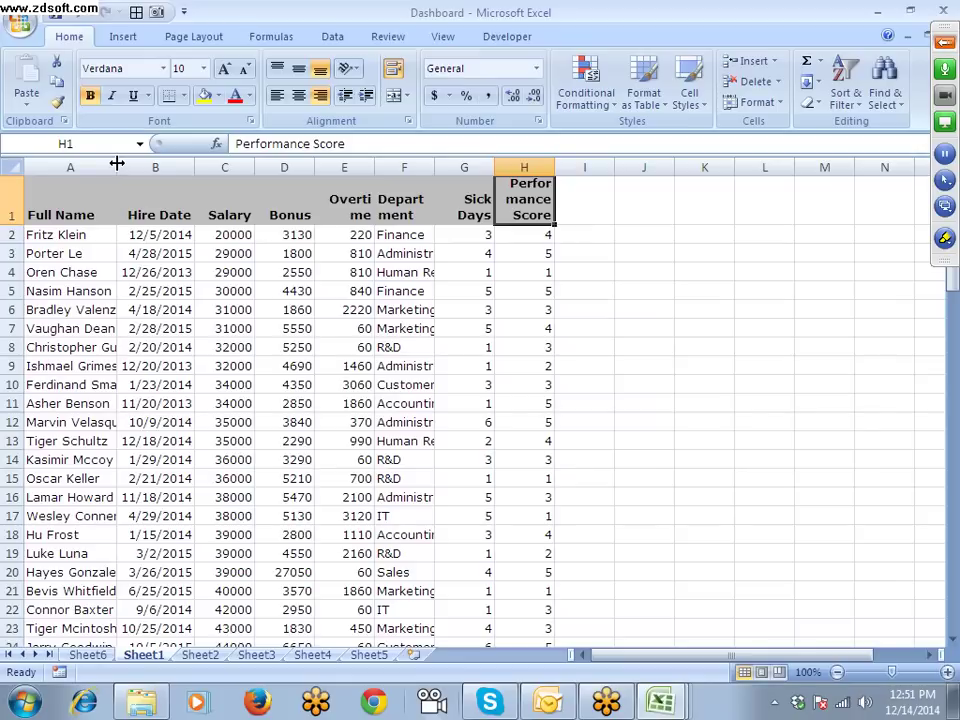
key("Left")
key("Left")
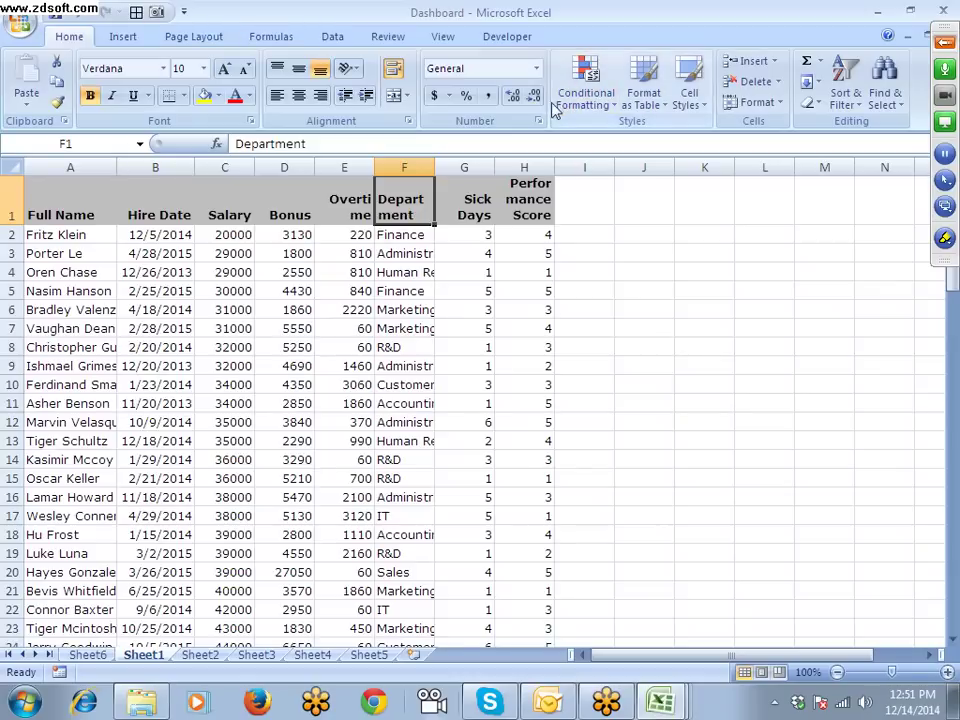
double_click(434, 167)
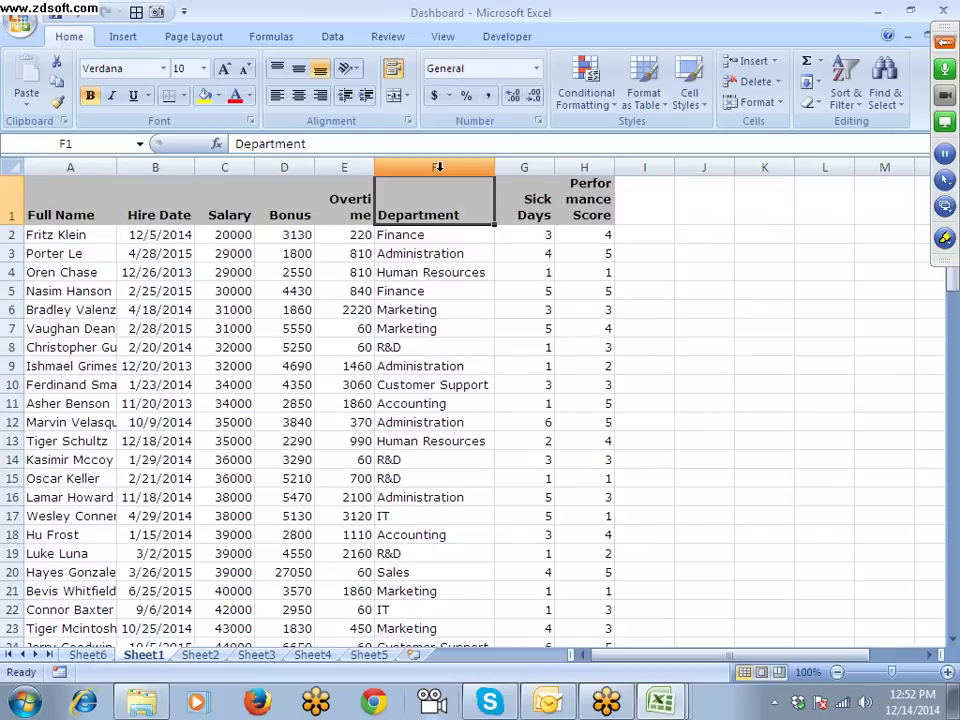
Step: Review the employee table's header cells and insert a PivotTable on a new worksheet based on that table
left_click_drag(94, 189, 167, 193)
left_click(227, 195)
left_click(285, 197)
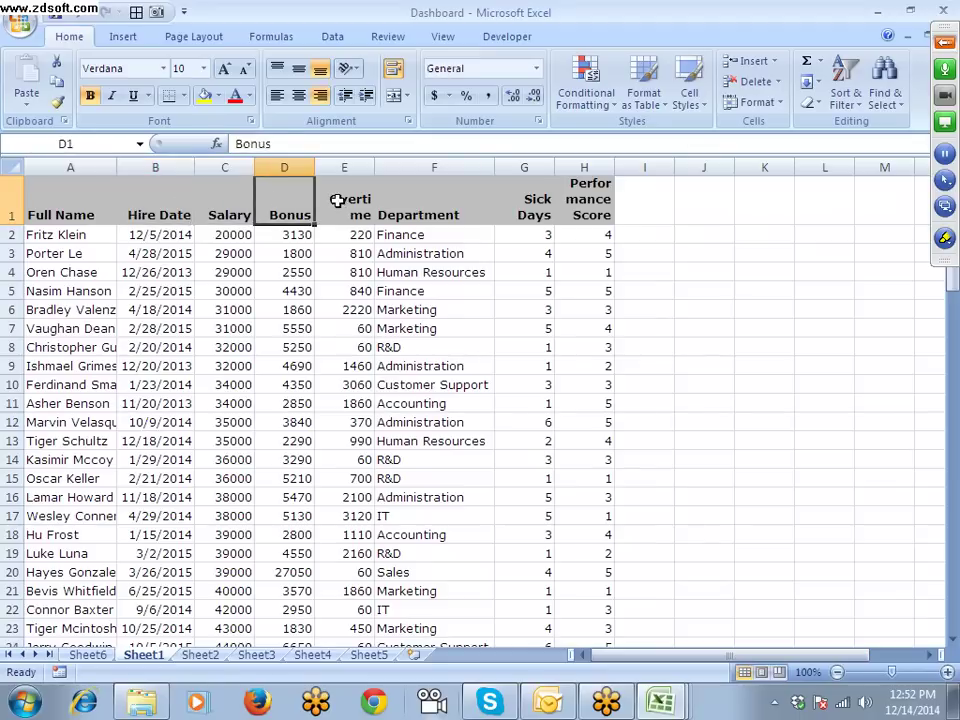
left_click(397, 201)
left_click(508, 199)
left_click(583, 199)
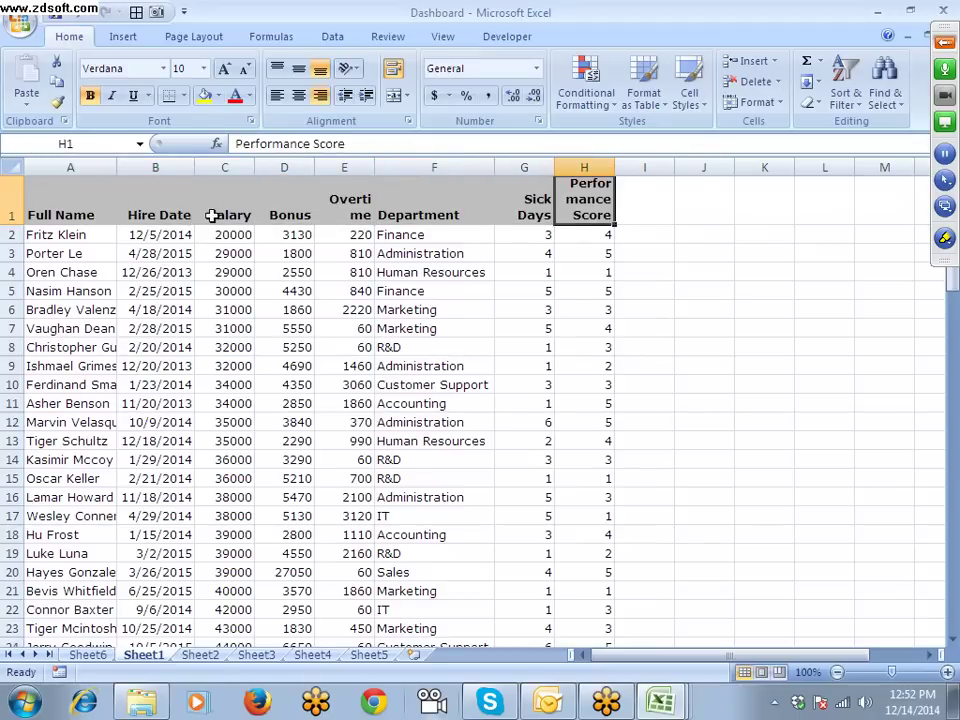
left_click(55, 200)
left_click(123, 36)
left_click(33, 93)
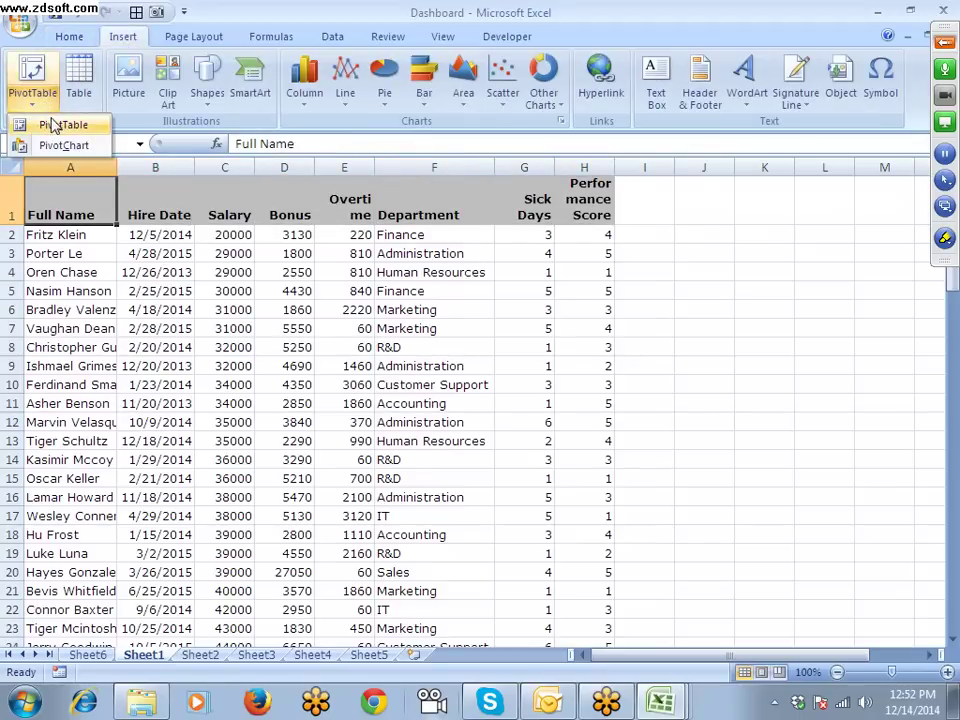
left_click(50, 122)
left_click(693, 421)
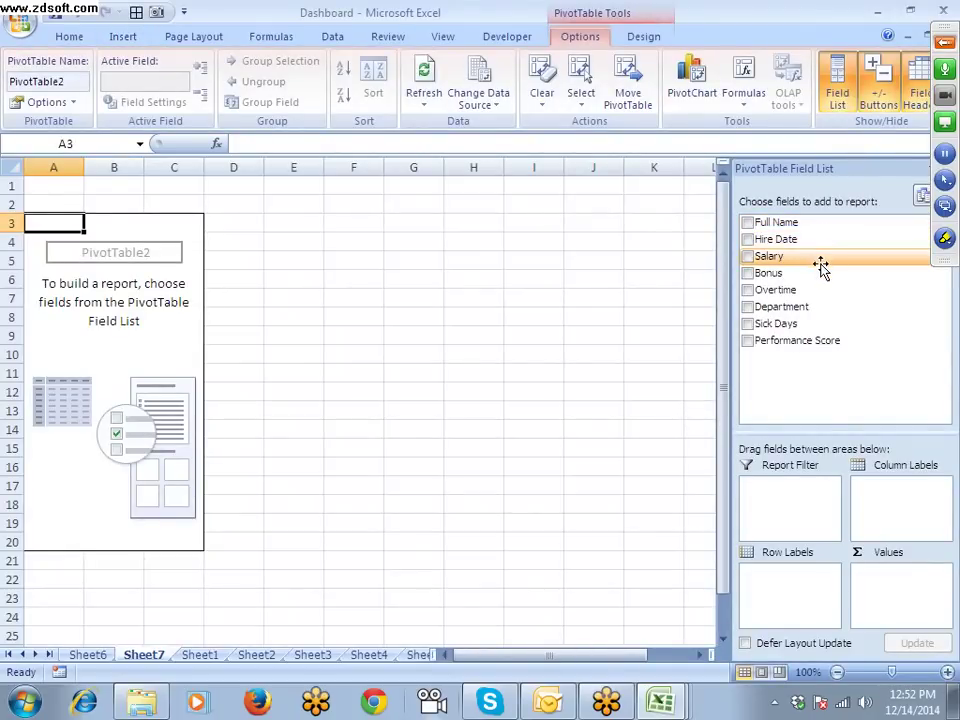
Step: Enlarge the layout areas of the PivotTable Field List, and select a cell outside the empty pivot and one inside it
left_click_drag(808, 432, 810, 370)
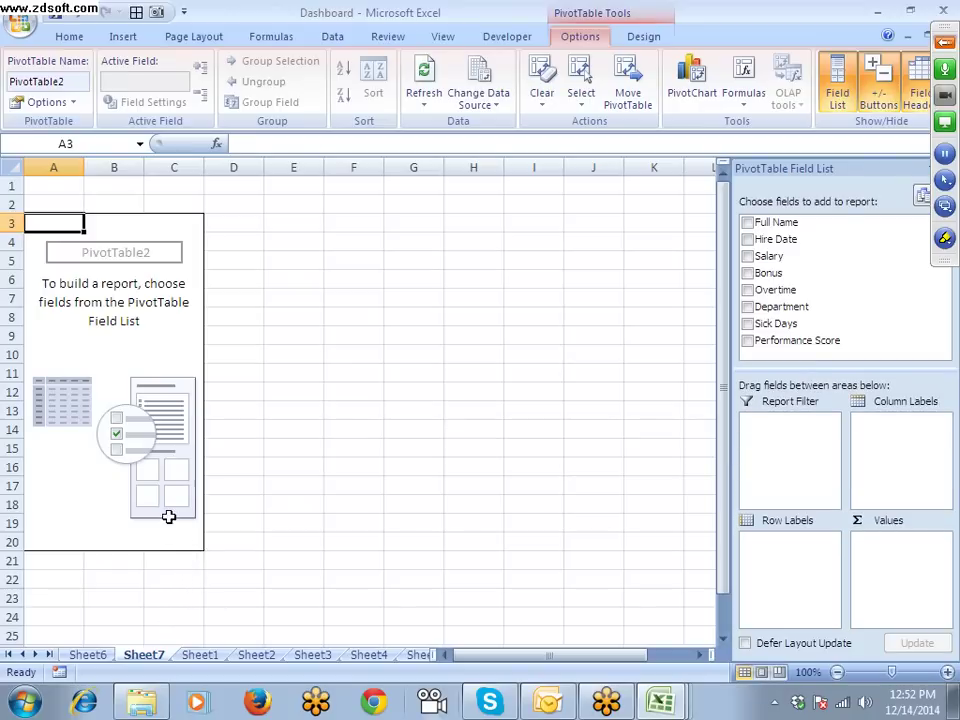
left_click(354, 317)
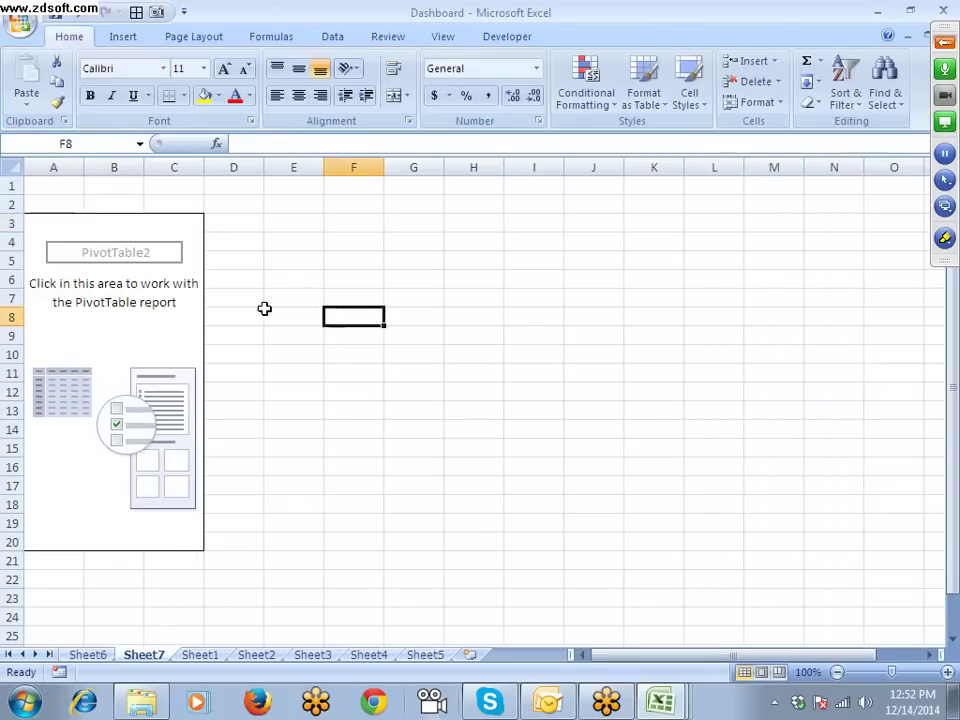
left_click(80, 317)
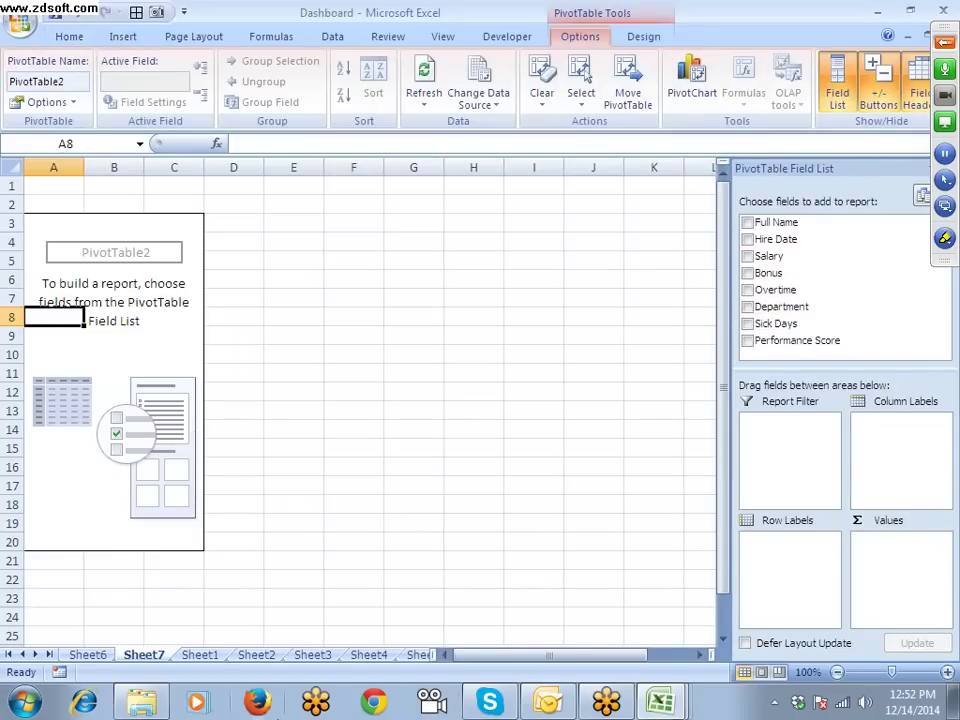
Step: Compare the Sheet1 headers in A1:H1 with the pivot's field list and add Department to the Row Labels area
left_click(203, 656)
left_click_drag(38, 196, 585, 200)
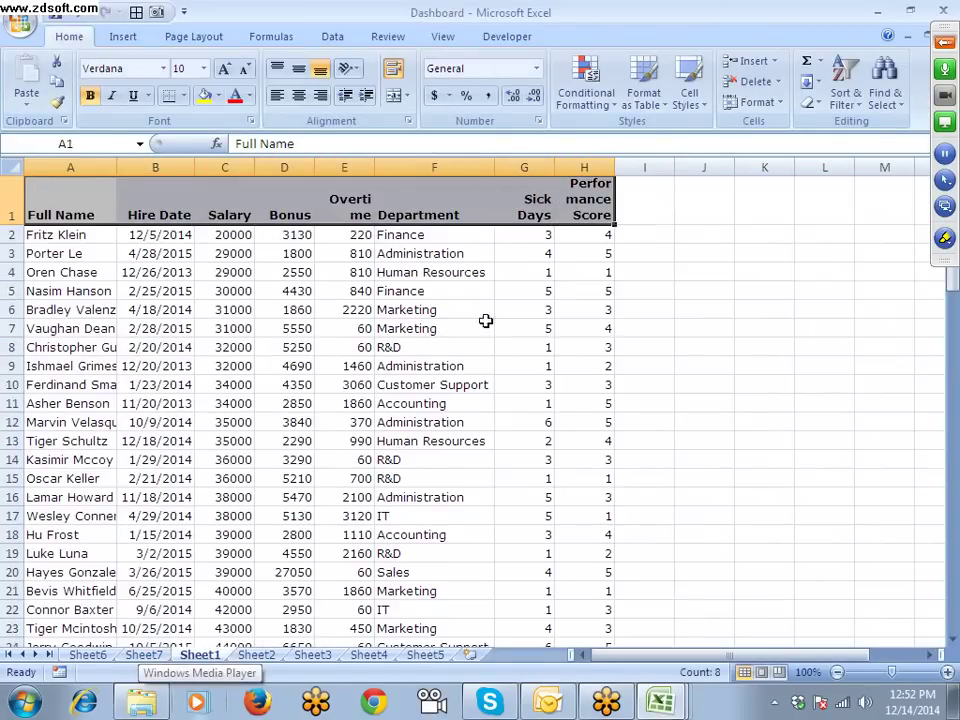
left_click(143, 655)
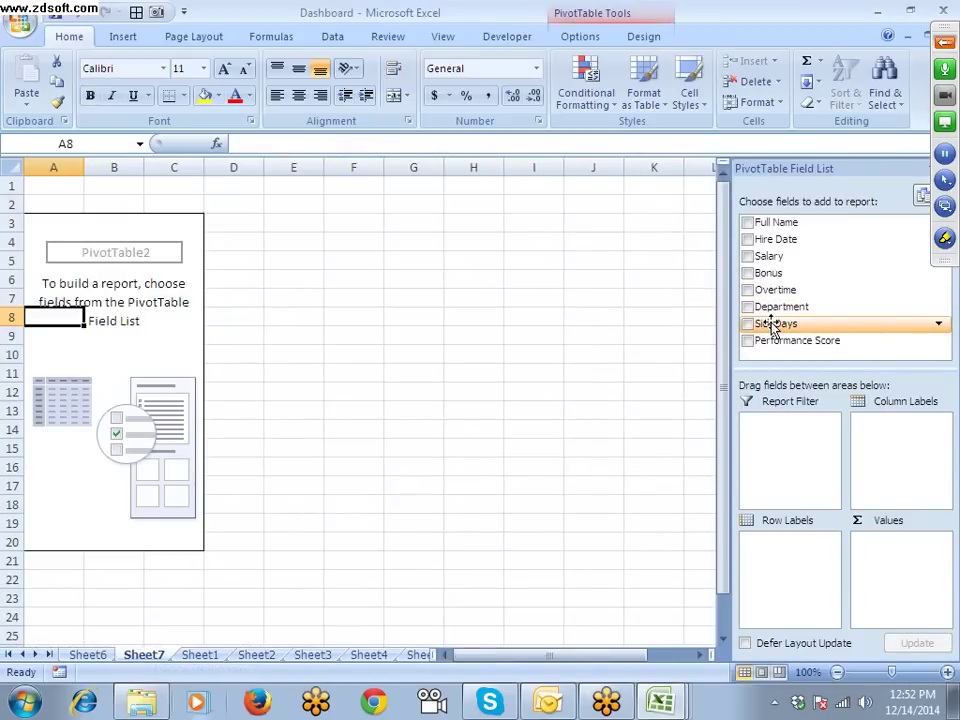
left_click_drag(778, 366, 778, 362)
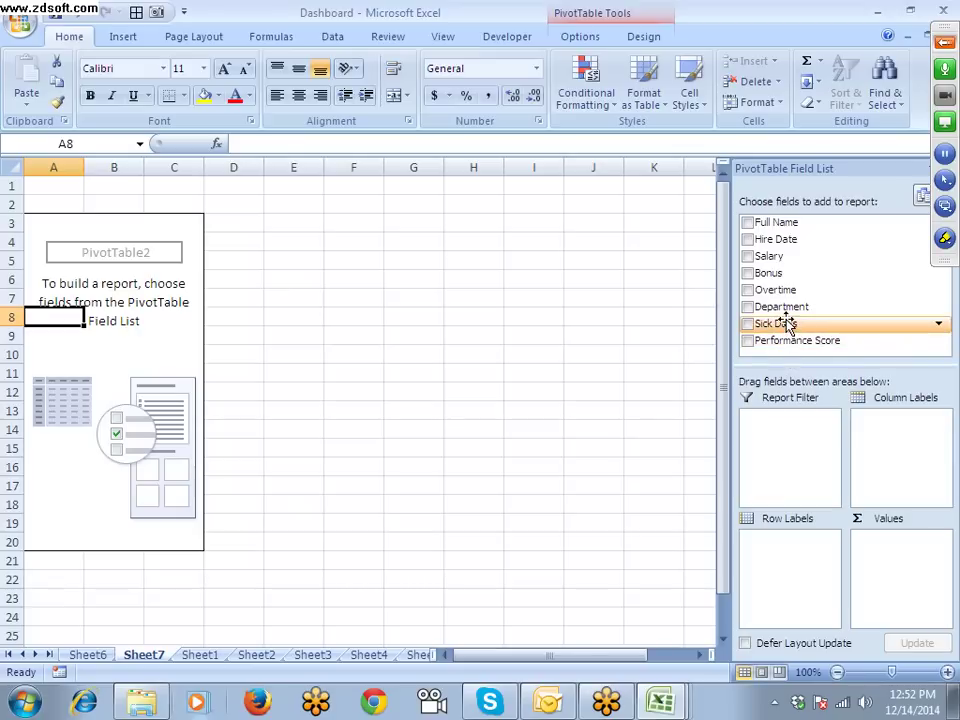
left_click_drag(788, 310, 788, 560)
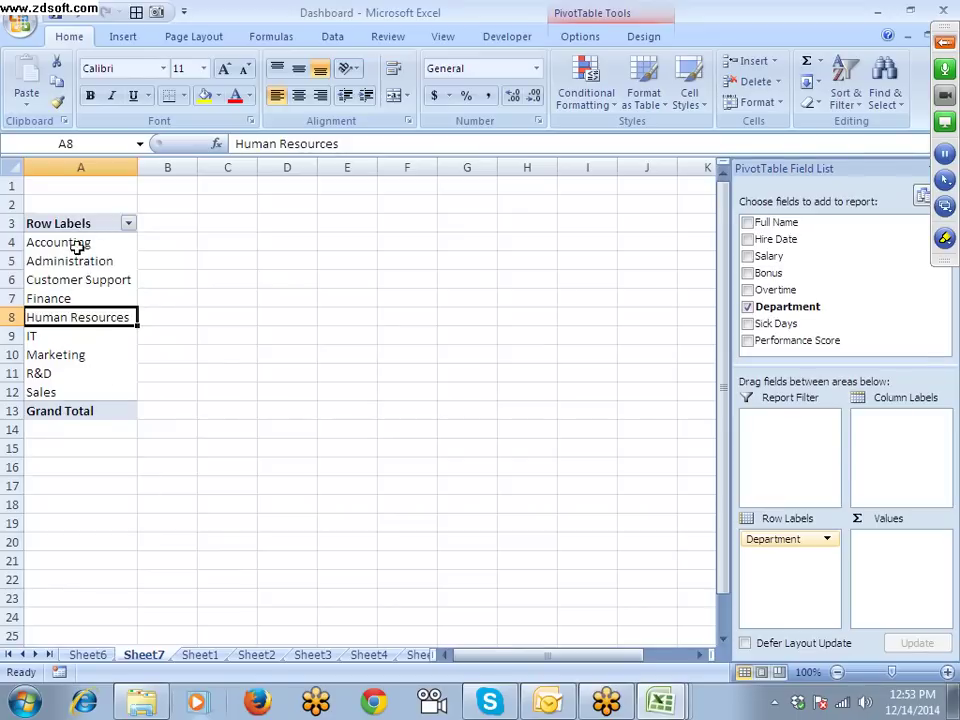
Step: Compare the department names listed in the pivot's row labels with the Department column of Sheet1, and return to the pivot on Sheet7
left_click_drag(776, 540, 800, 535)
left_click_drag(109, 249, 103, 383)
left_click(205, 655)
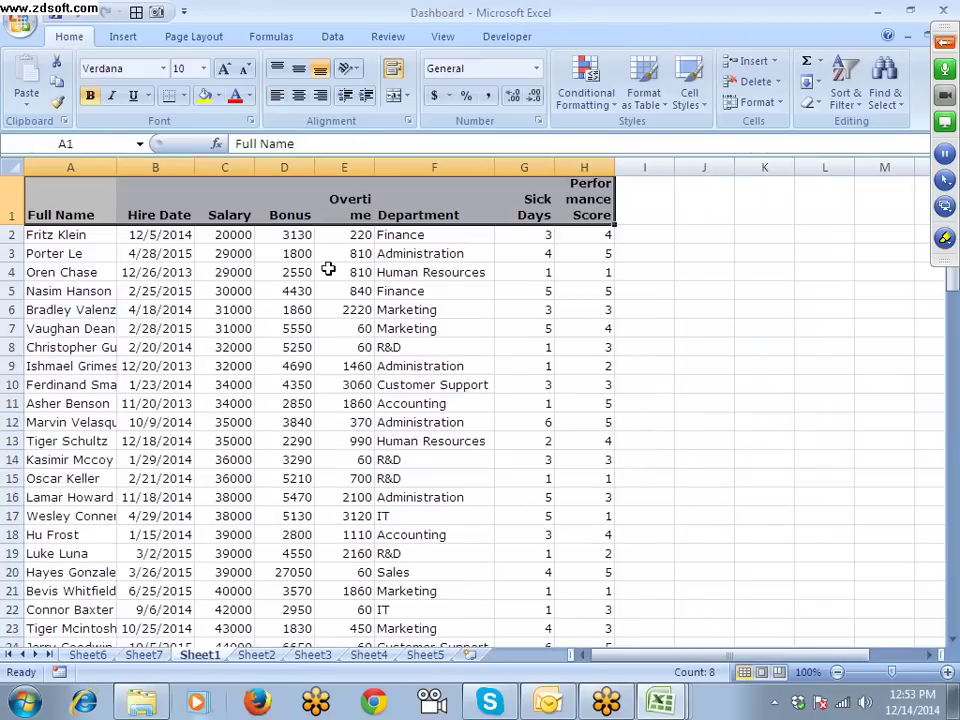
left_click(432, 163)
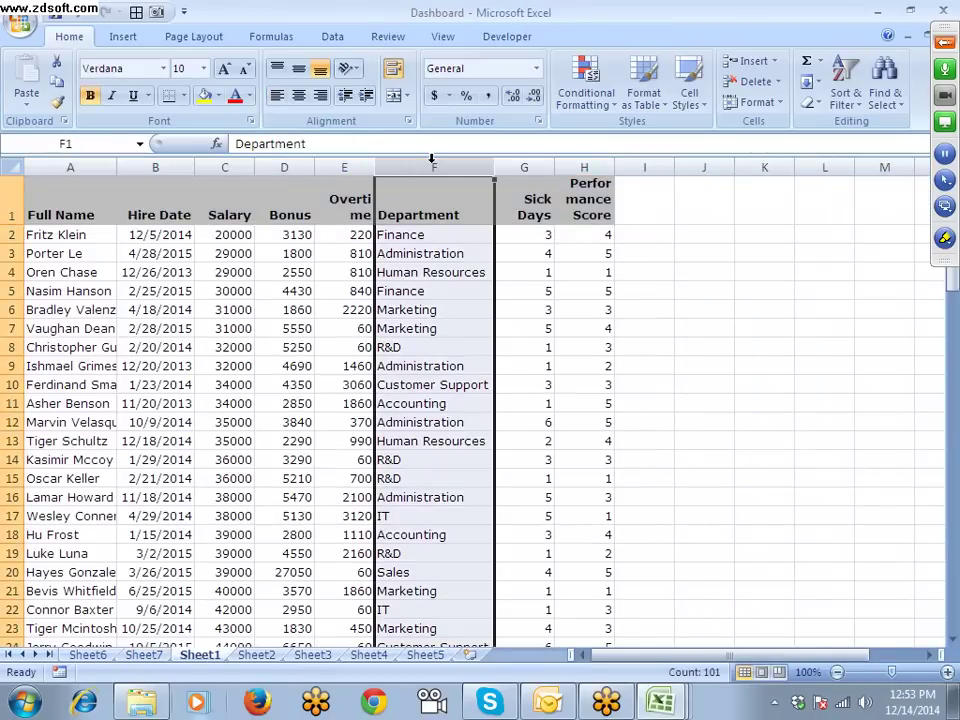
left_click(140, 655)
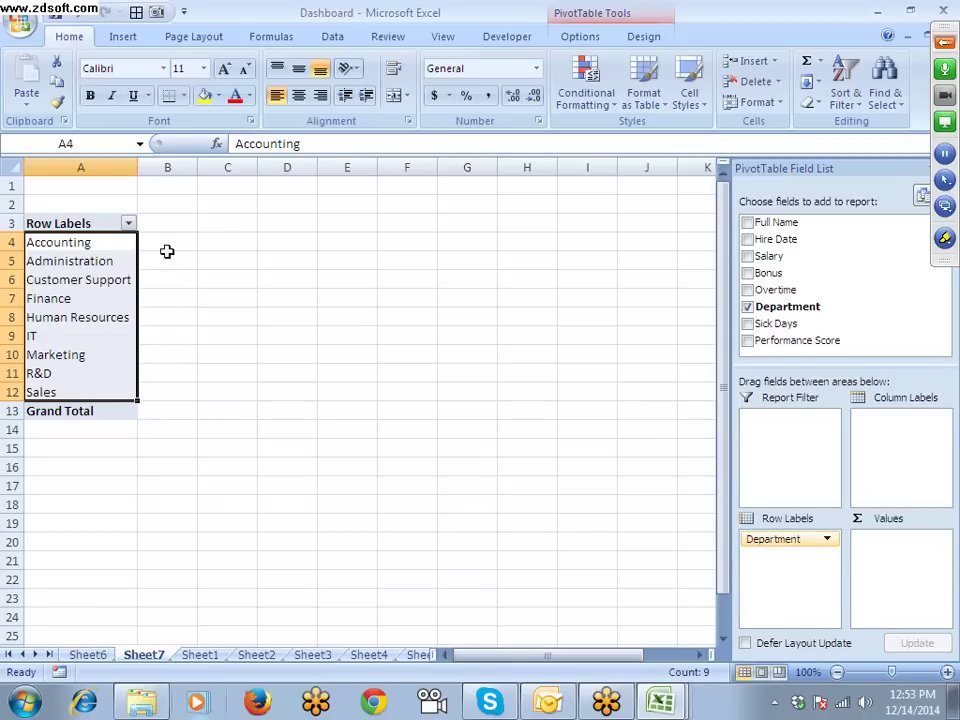
Step: Move the Department field to the Column Labels area and back to Row Labels
left_click_drag(831, 541, 874, 476)
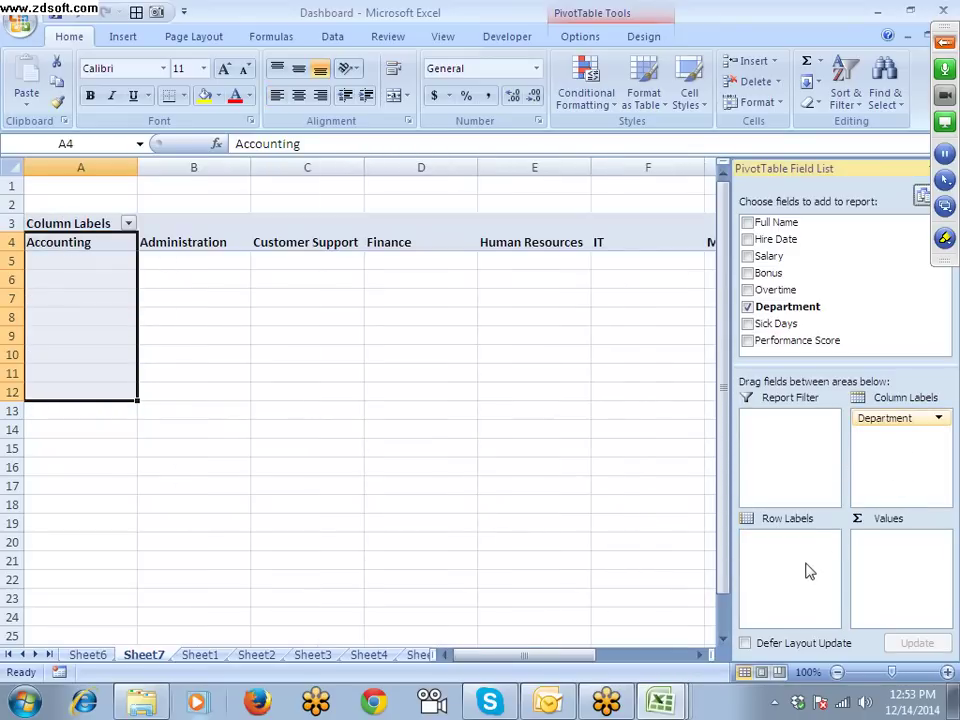
left_click_drag(870, 420, 795, 548)
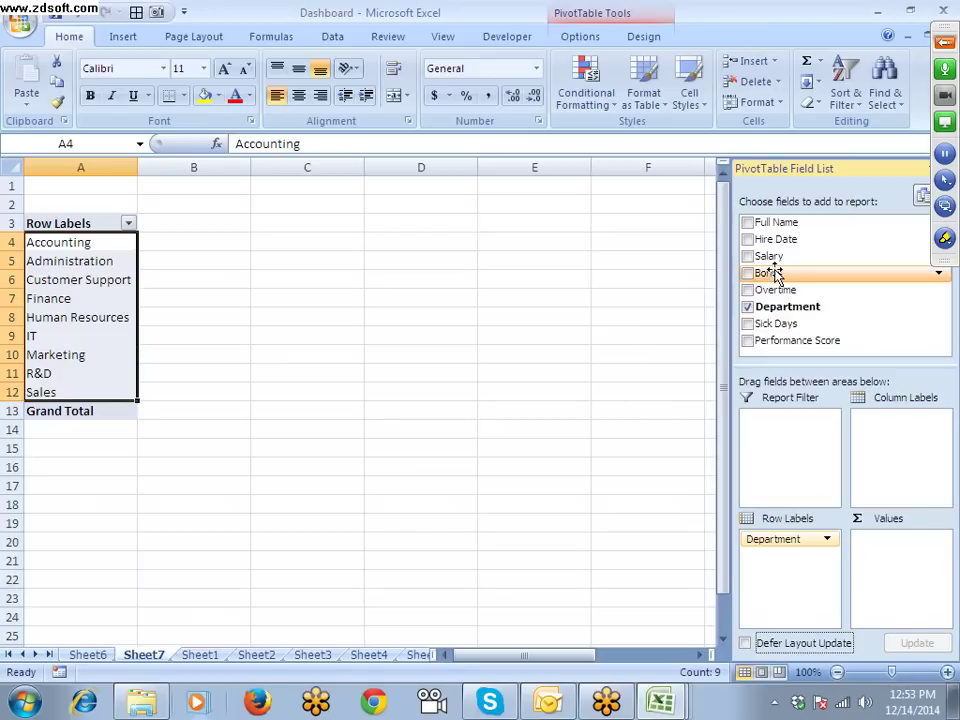
Step: Add Bonus to the pivot's Values area and keep Sum as its calculation in the Value Field Settings
left_click_drag(778, 272, 885, 540)
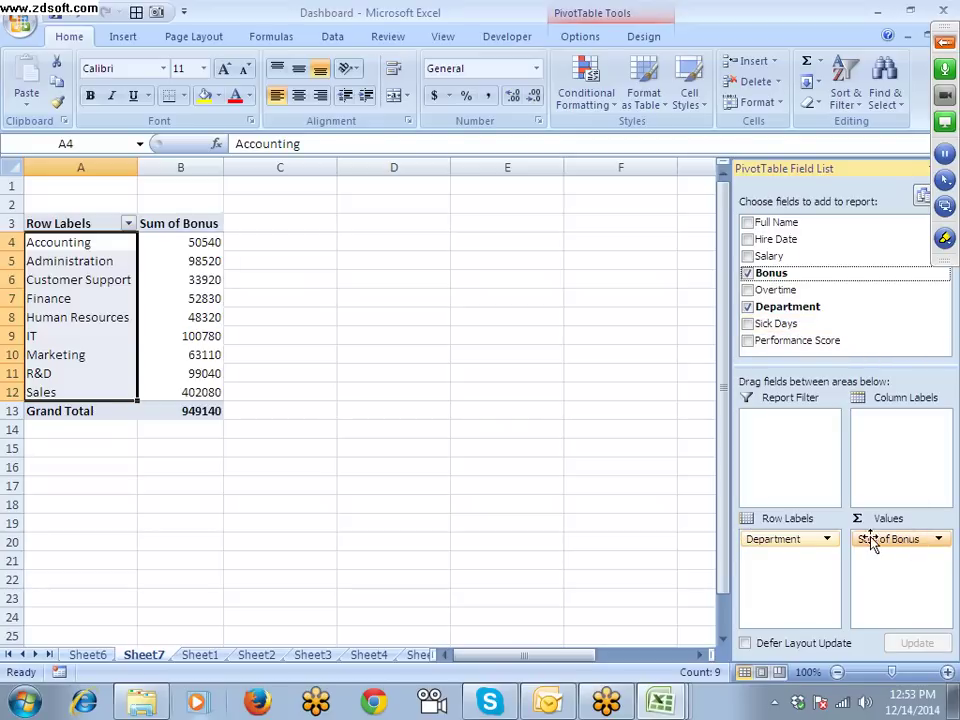
left_click(937, 540)
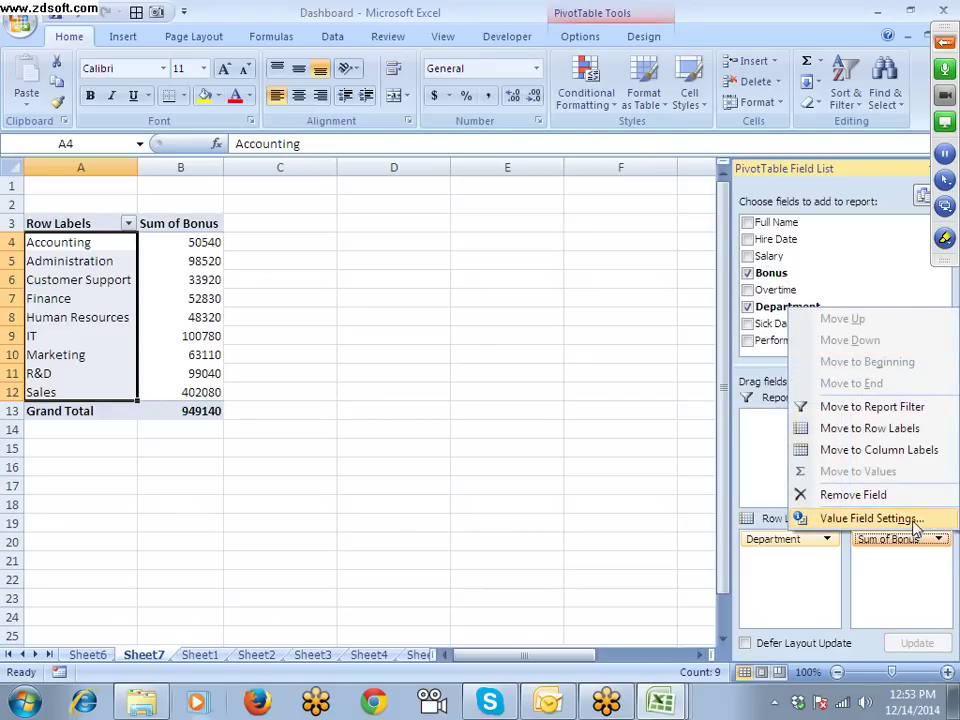
left_click(915, 518)
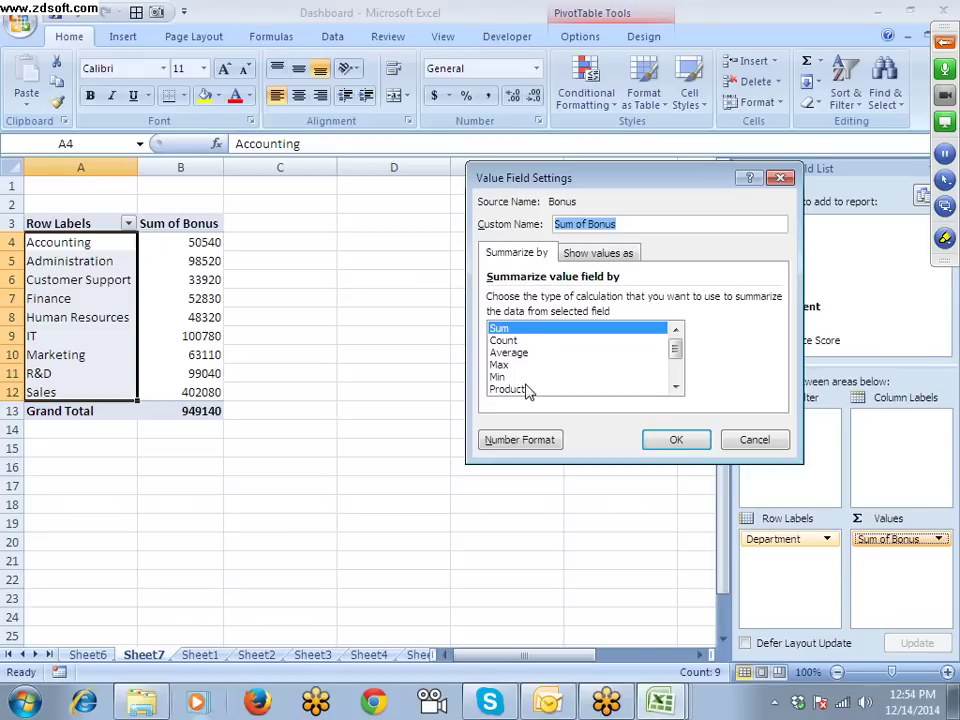
left_click(675, 440)
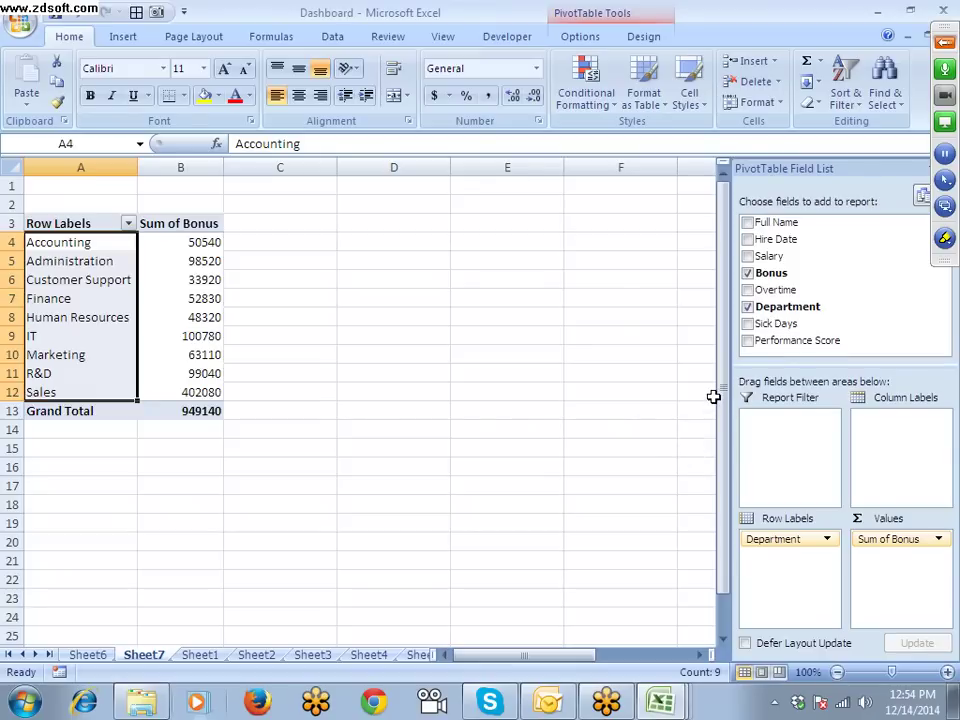
Step: Add Performance Score to the Values area below Bonus and select the Accounting score in the pivot
left_click_drag(784, 345, 864, 553)
left_click(372, 262)
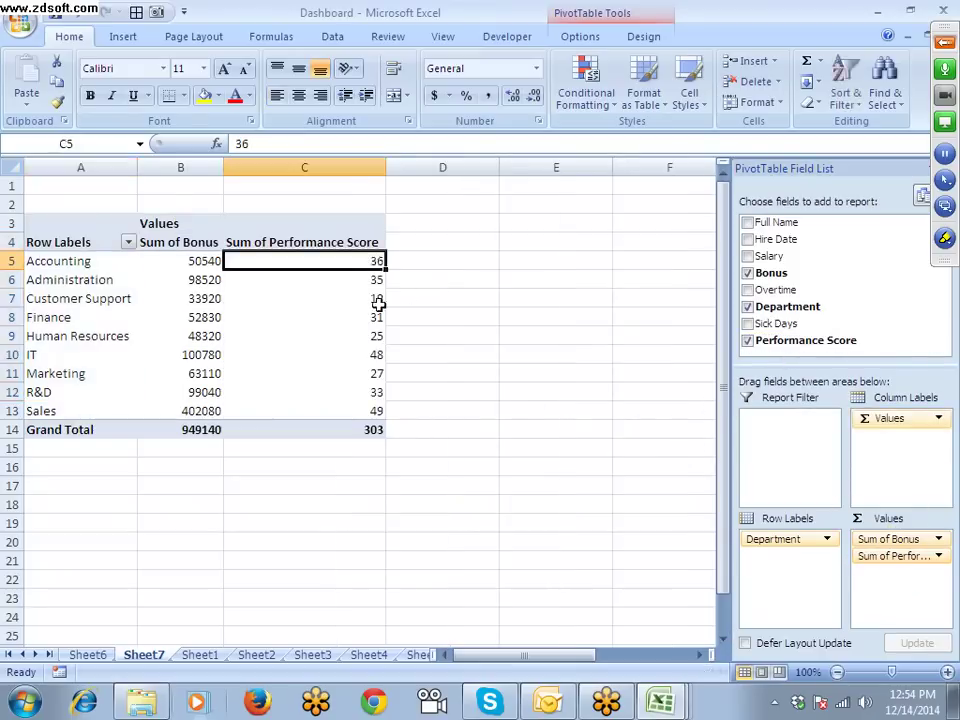
mouse_move(378, 304)
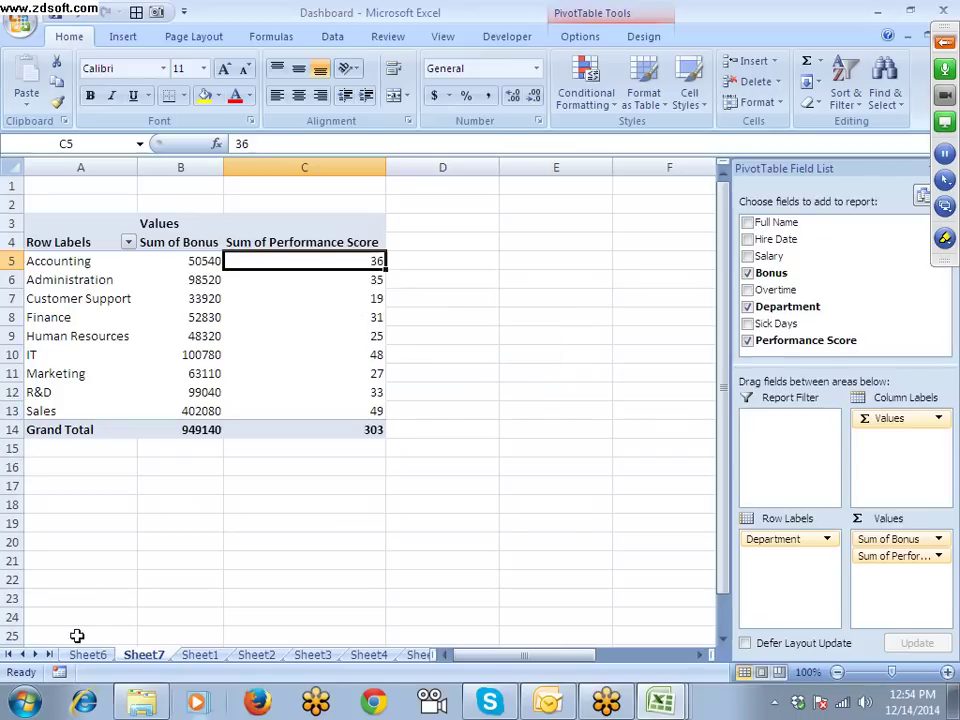
Step: Examine the individual performance scores and departments in the Sheet1 employee table, and return to the pivot on Sheet7
left_click(86, 654)
left_click(199, 655)
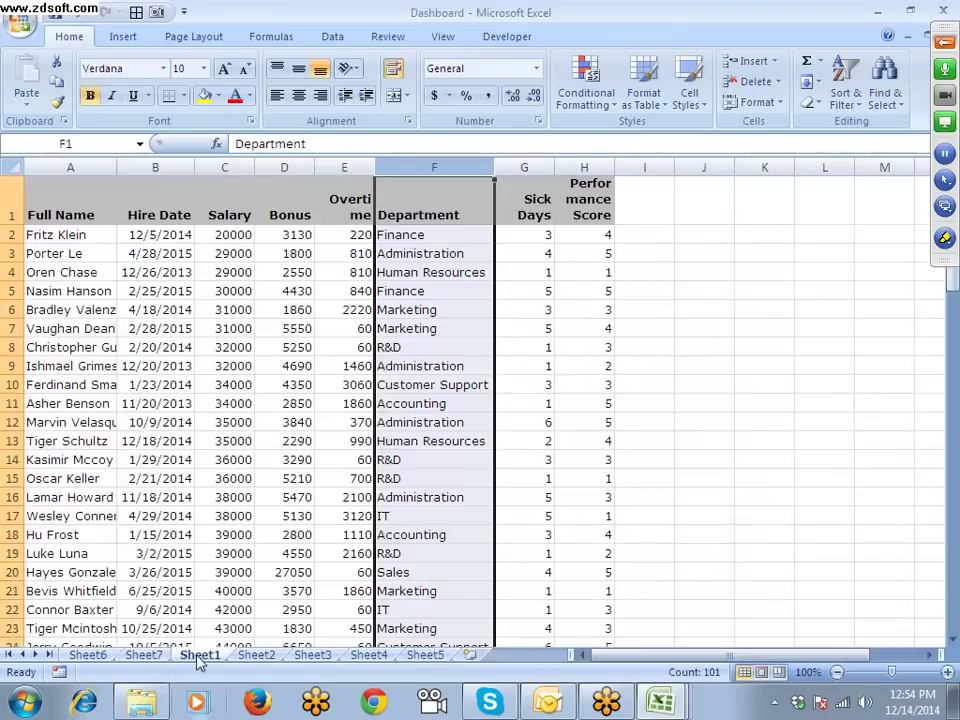
left_click(76, 238)
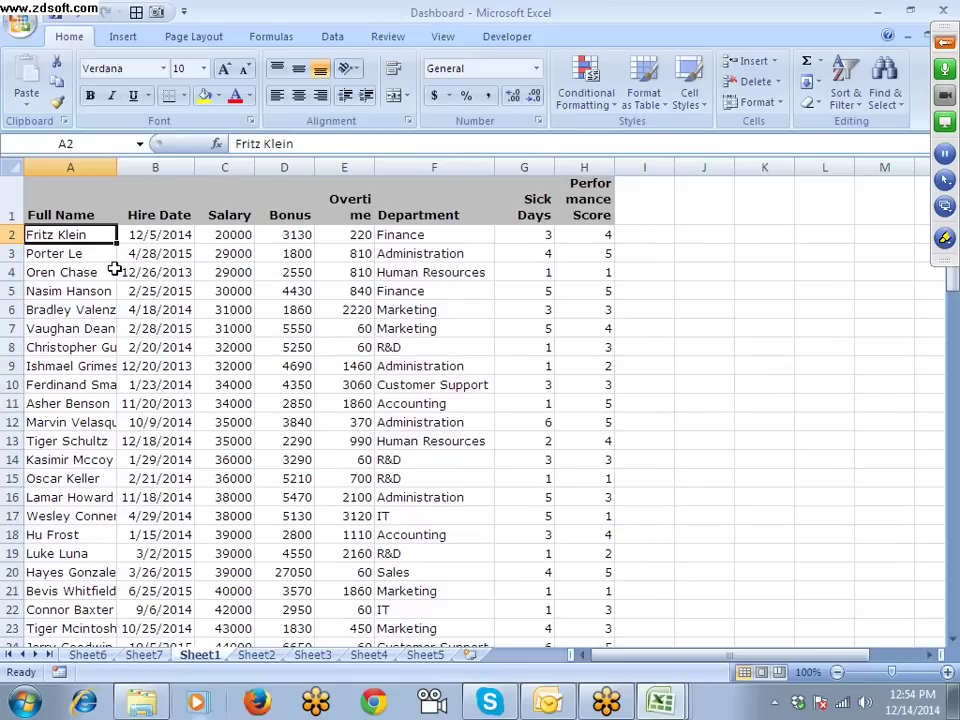
left_click(587, 239)
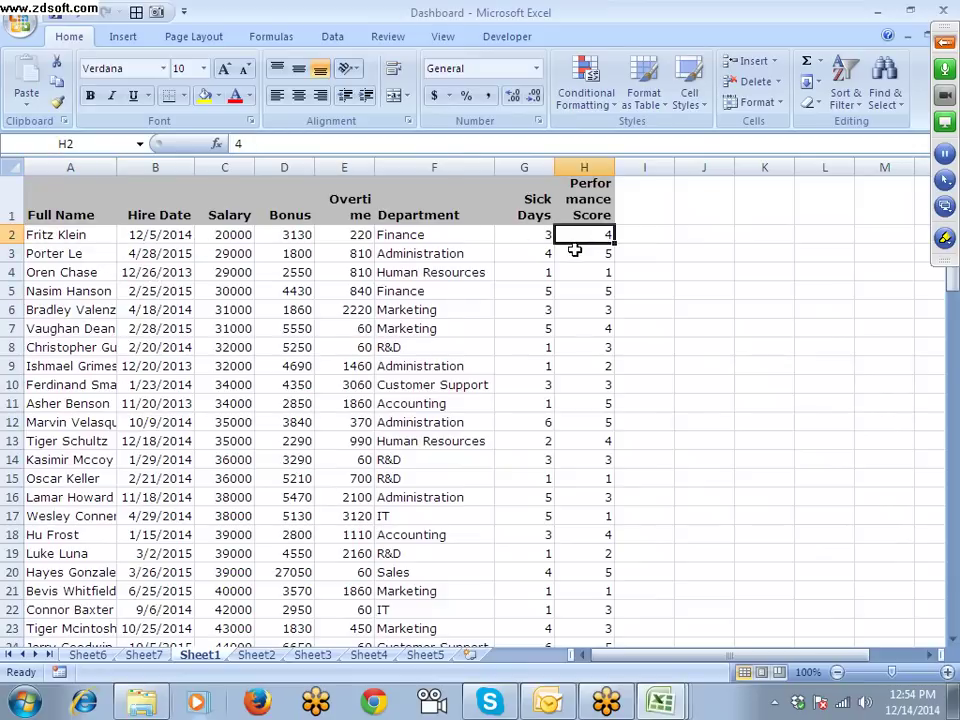
left_click(567, 251)
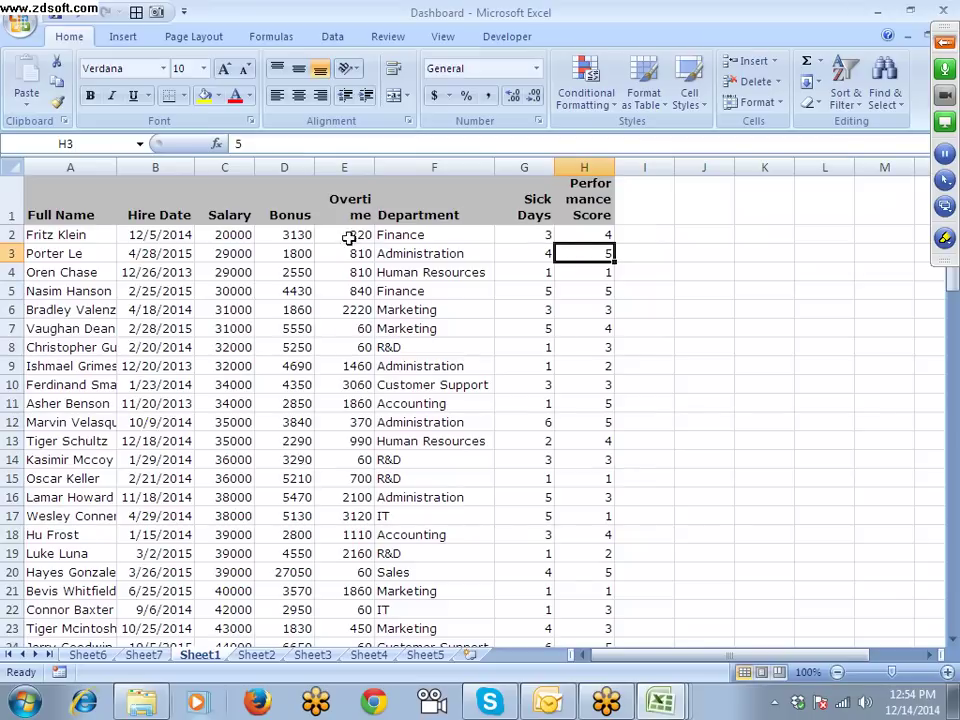
left_click_drag(446, 238, 402, 452)
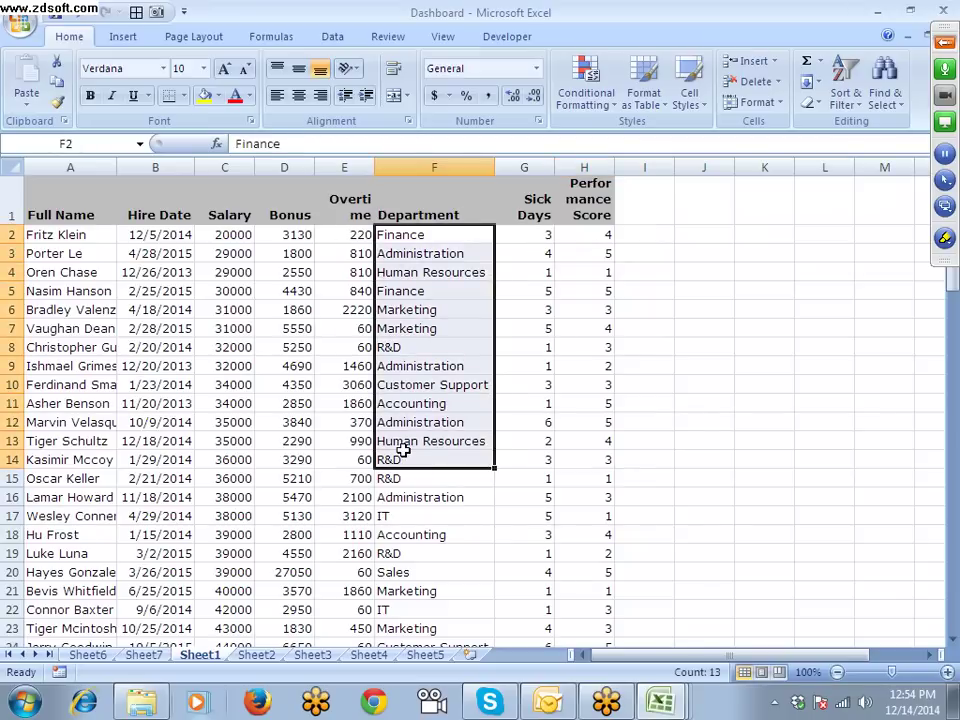
left_click(143, 655)
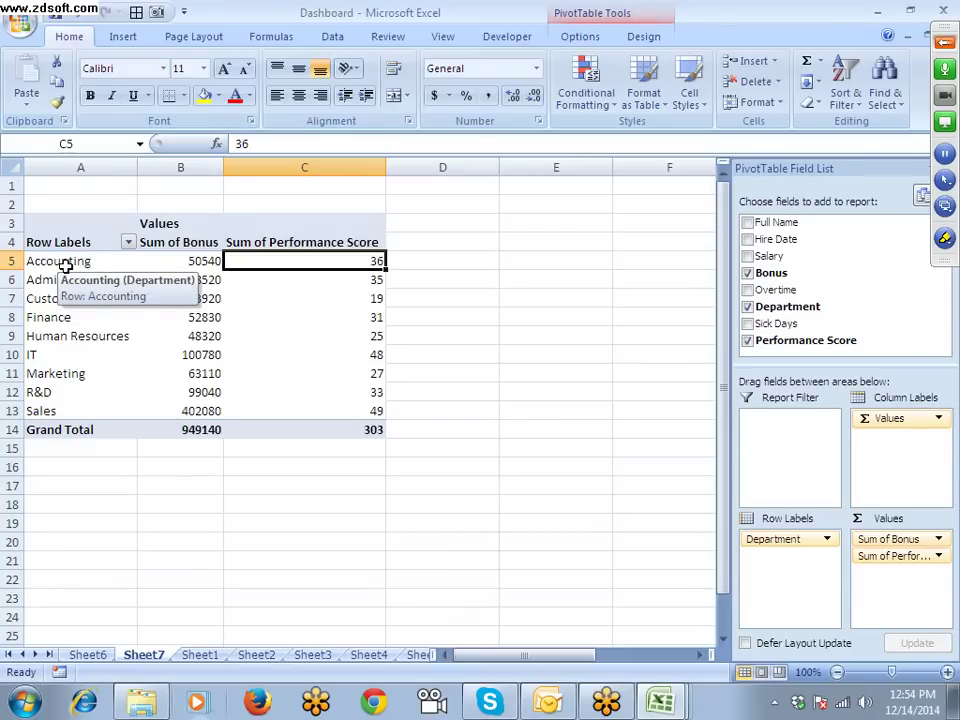
Step: Summarize the pivot's Performance Score field by Average and select the averages of all departments
left_click(937, 555)
left_click(922, 537)
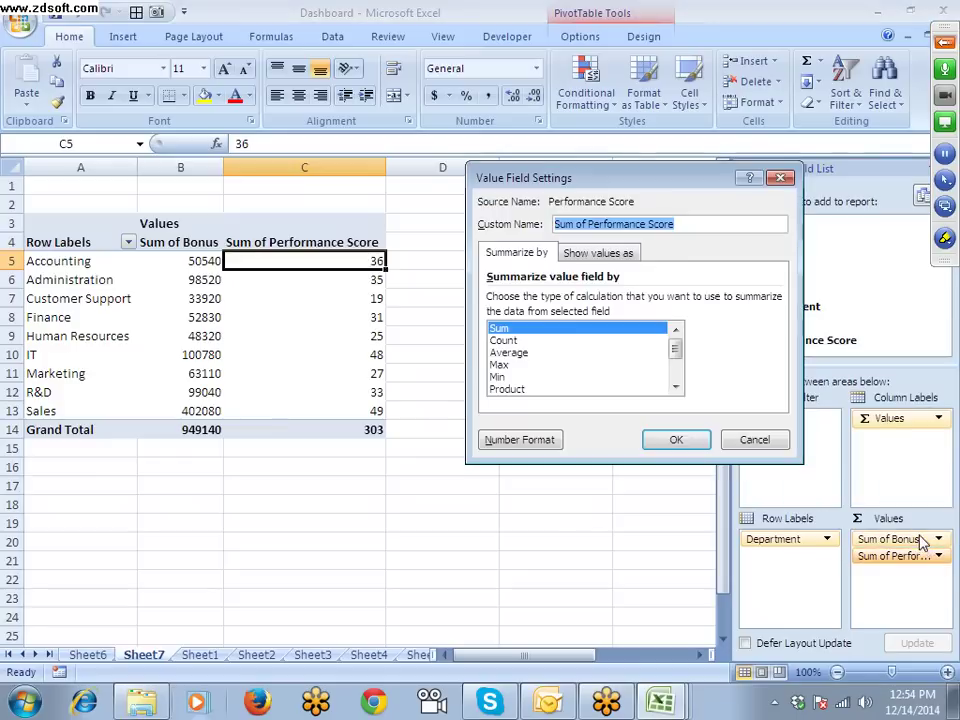
left_click(522, 353)
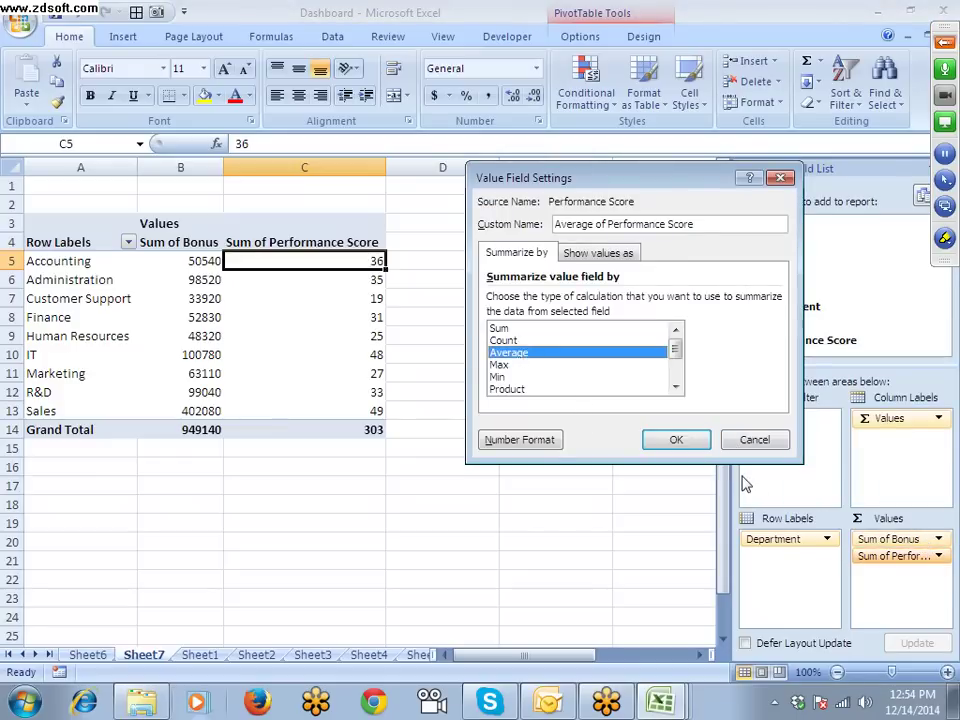
left_click(694, 440)
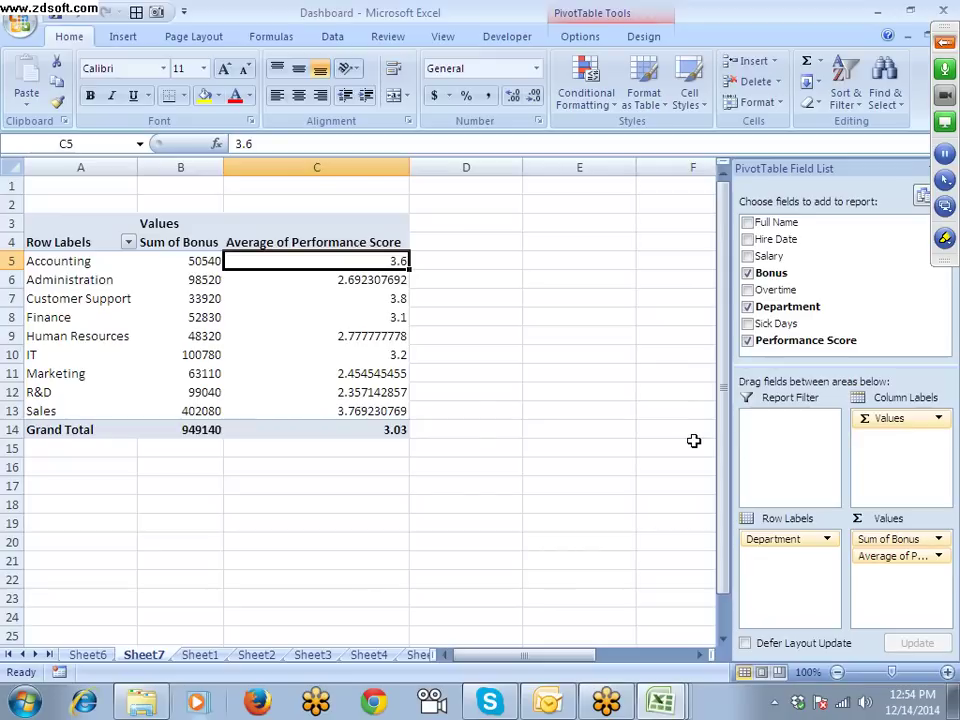
left_click_drag(374, 260, 373, 405)
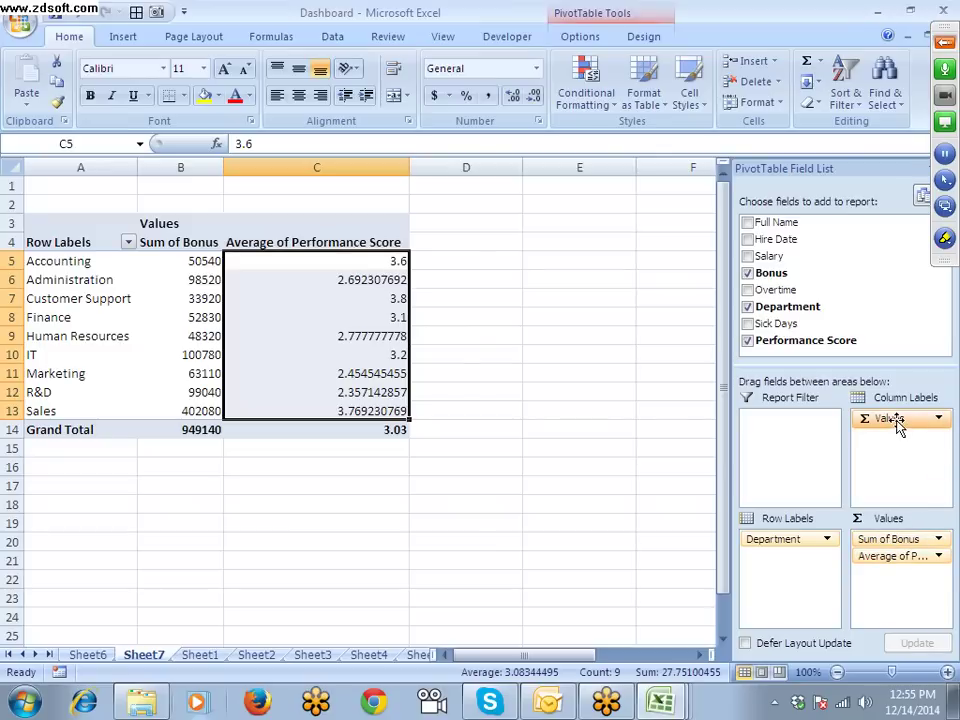
Step: Move the Values field from Column Labels to Row Labels below Department, and return it to Column Labels
left_click_drag(205, 262, 623, 270)
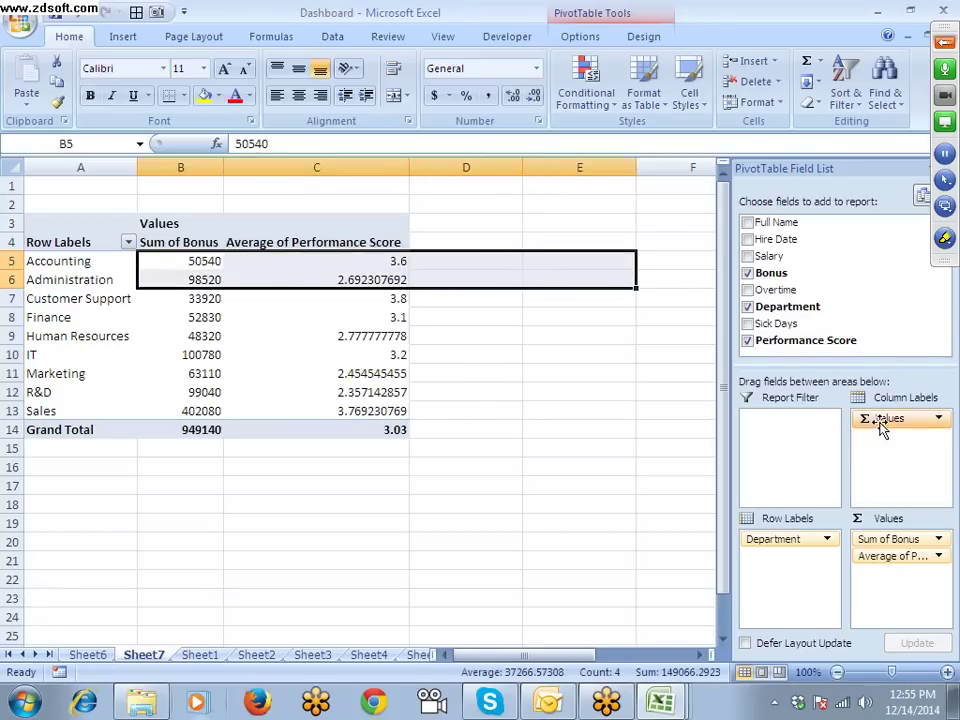
left_click_drag(879, 424, 758, 552)
left_click_drag(79, 261, 79, 274)
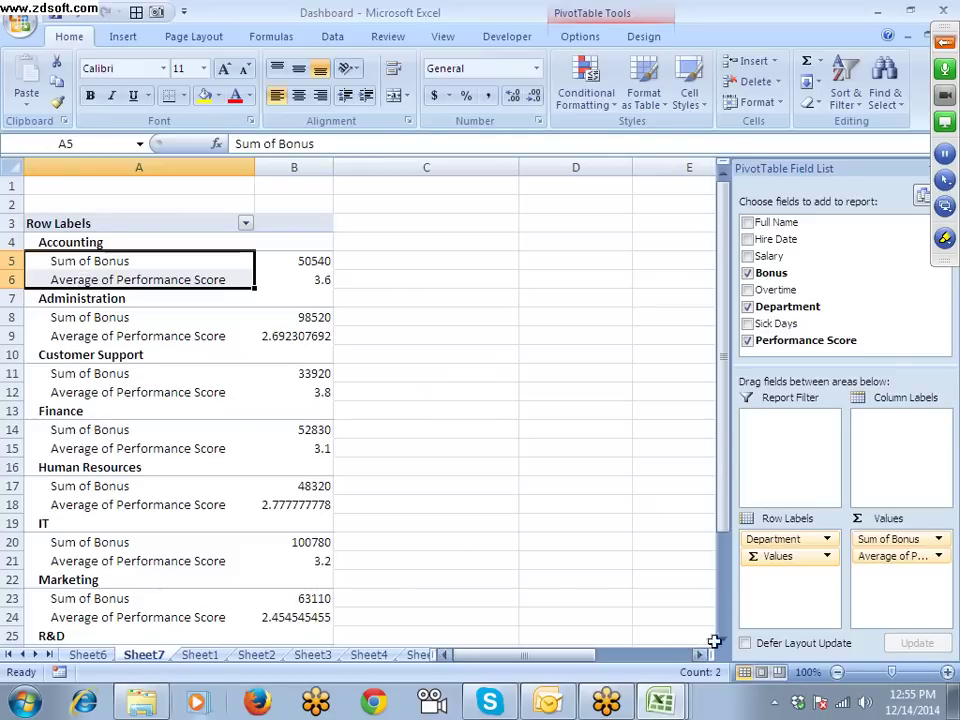
left_click_drag(776, 558, 893, 453)
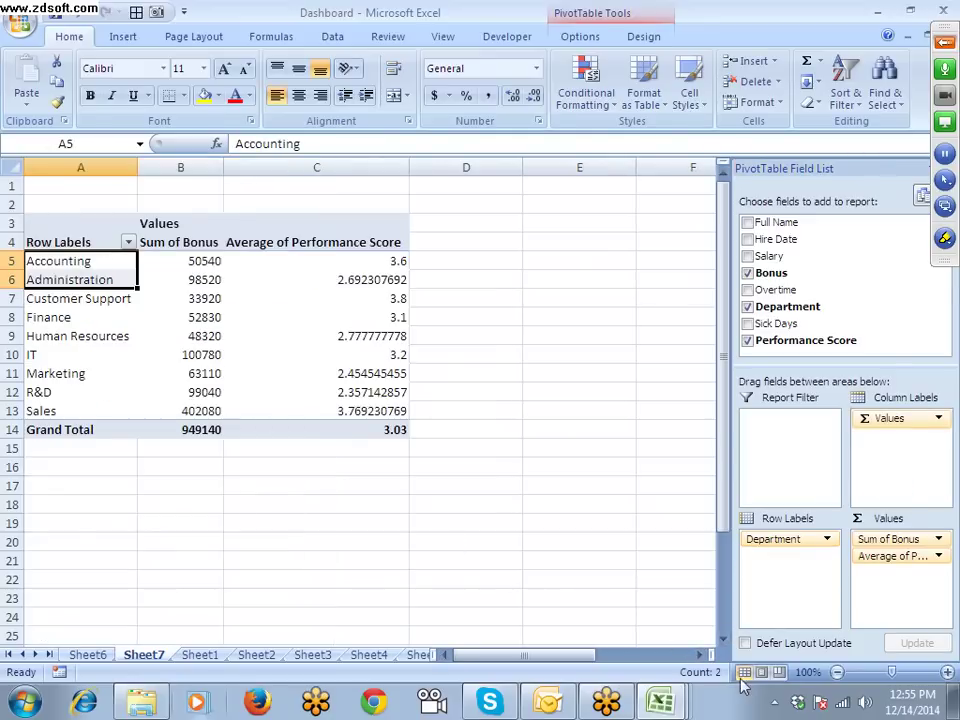
Step: Switch to the Data workbook and go through the row 1 headers of Sheet1 from the first cell
left_click(659, 702)
left_click(638, 612)
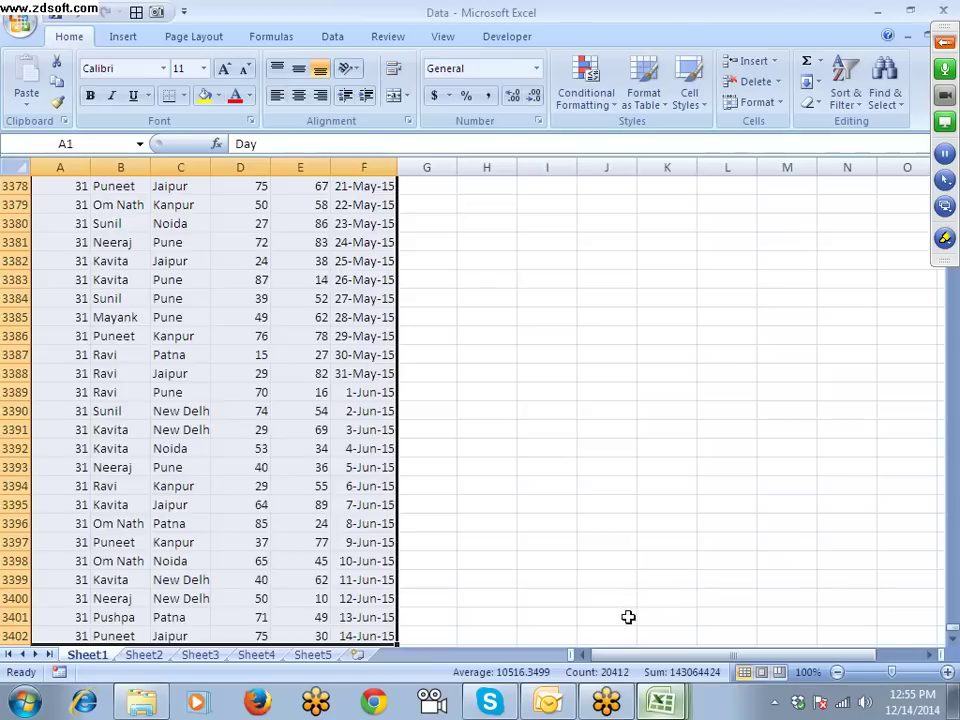
scroll(240, 335, "up", 6)
key("ctrl+Home")
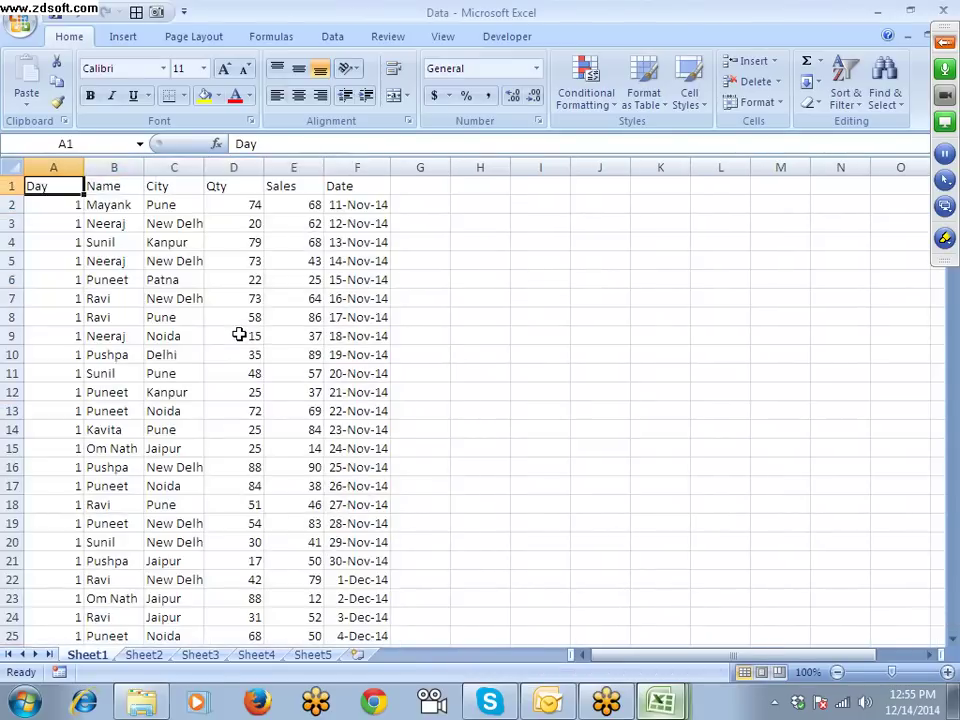
key("Right")
key("Right")
key("Right")
key("Right")
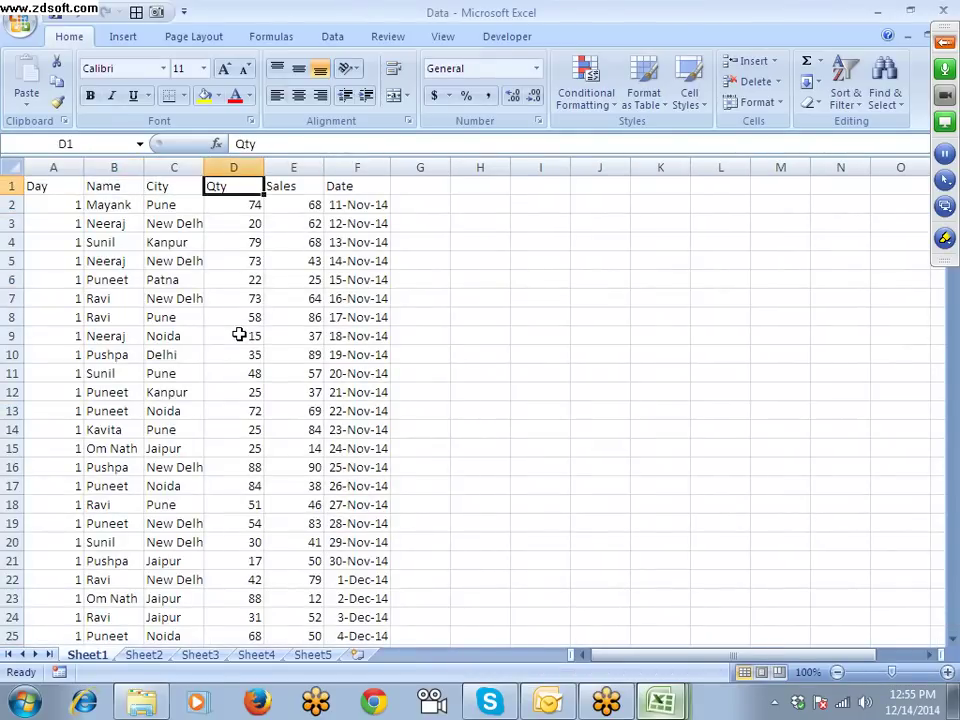
key("Left")
key("Left")
key("Left")
key("shift+Right")
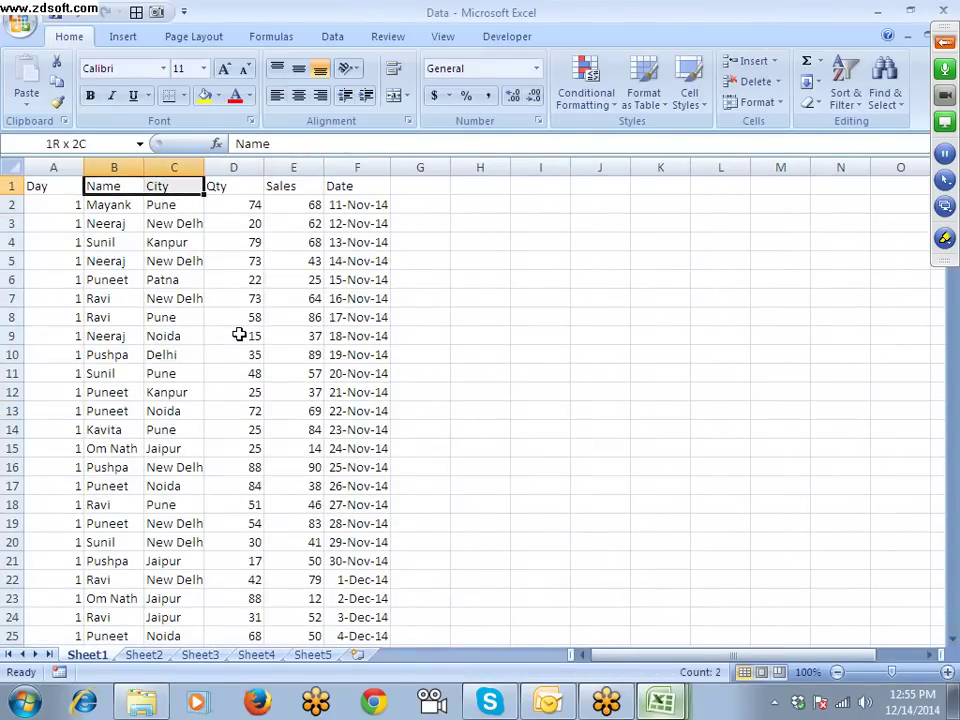
key("shift+Left")
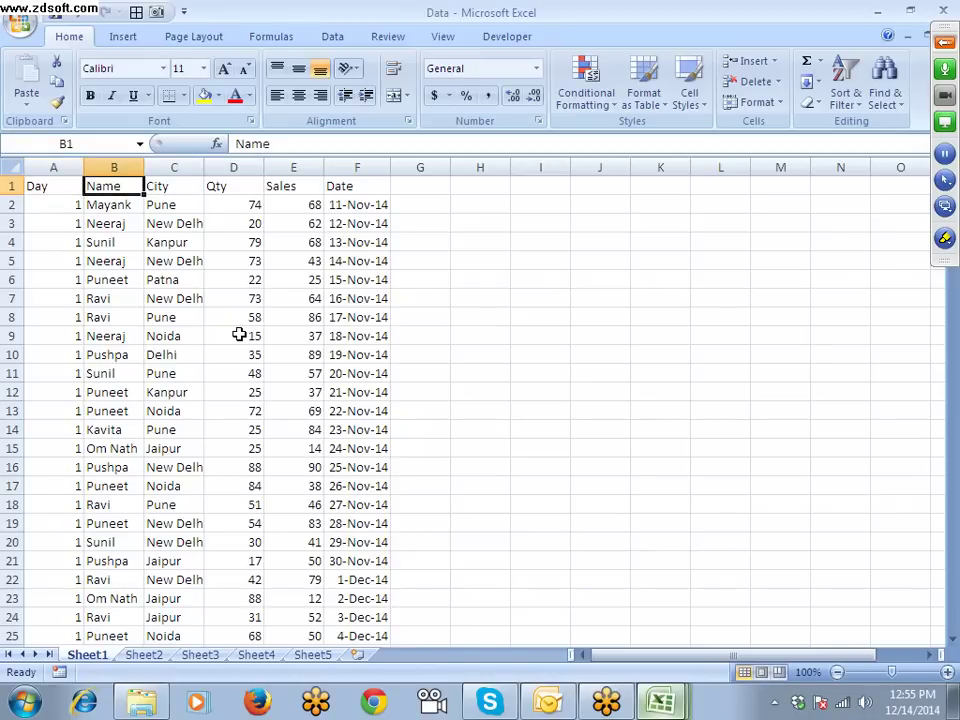
Step: Rename the Sales header in cell E1 to MRP in capital letters
key("Right")
key("Right")
key("Right")
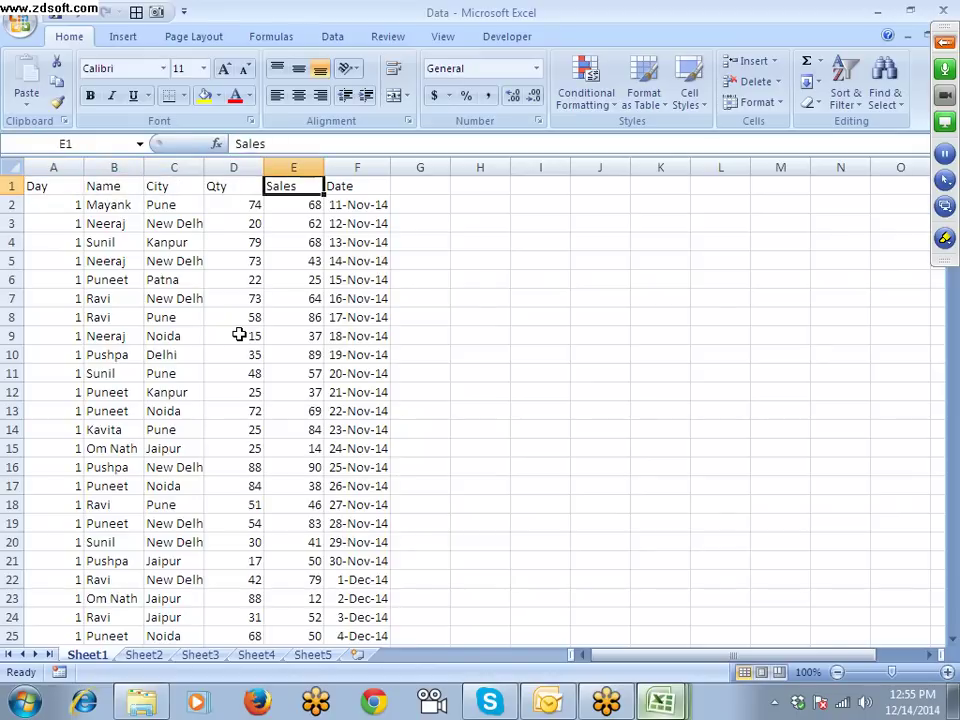
type("mrp")
key("Return")
key("Up")
type("mr")
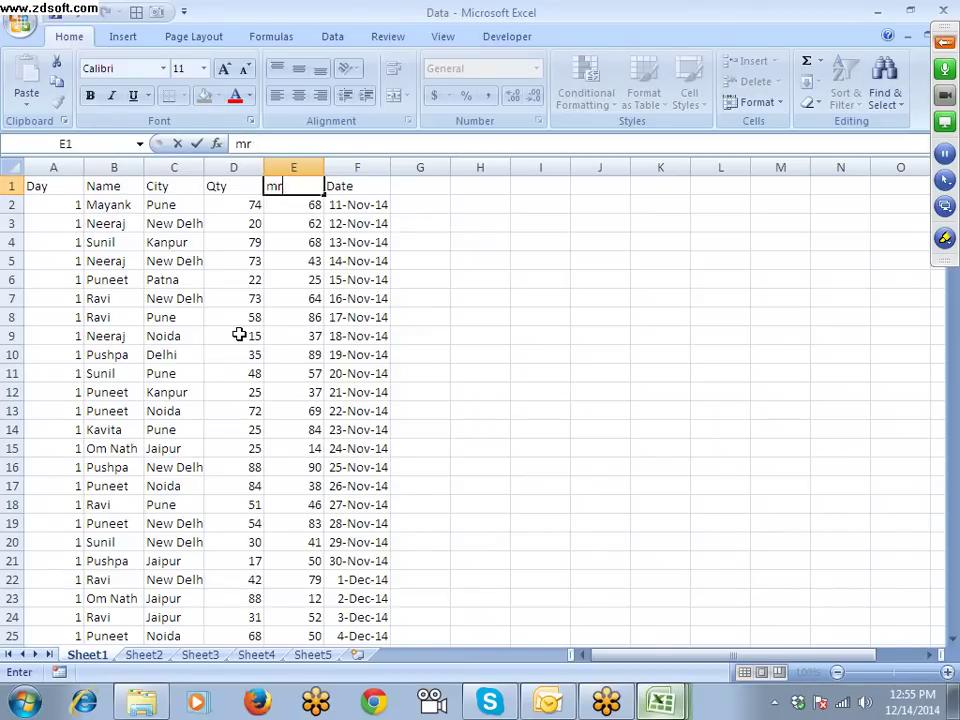
key("BackSpace")
key("BackSpace")
type("MRP")
key("Return")
key("Up")
key("Left")
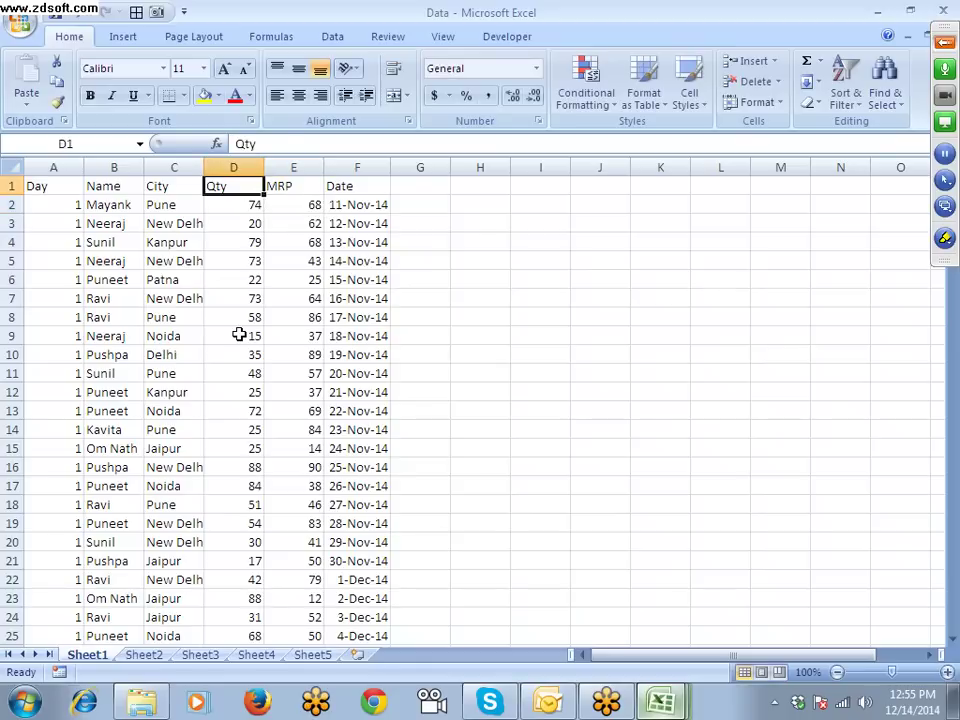
Step: Select the full data range A1:F3402 on Sheet1 and insert a PivotTable based on it on a new worksheet
key("Home")
key("ctrl+shift+End")
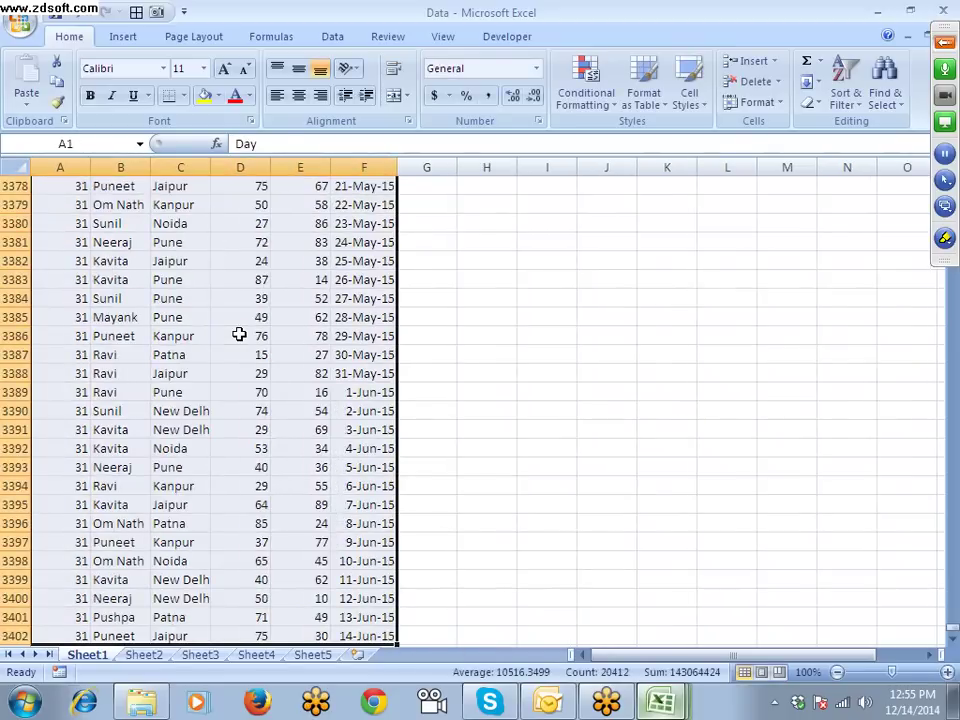
left_click(123, 38)
left_click(32, 92)
left_click(60, 122)
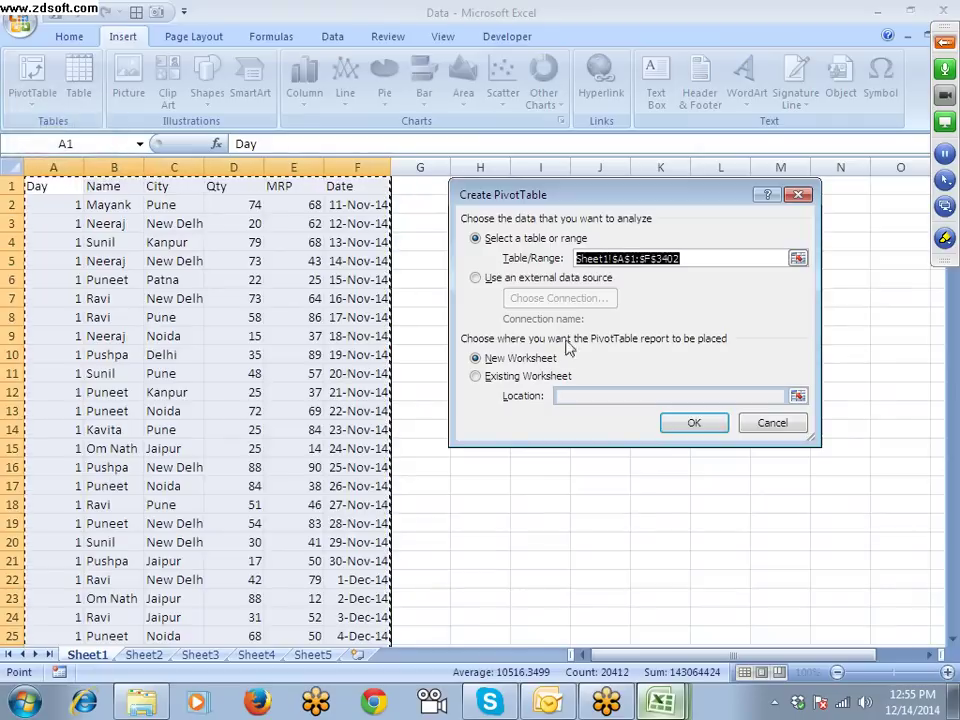
left_click(684, 424)
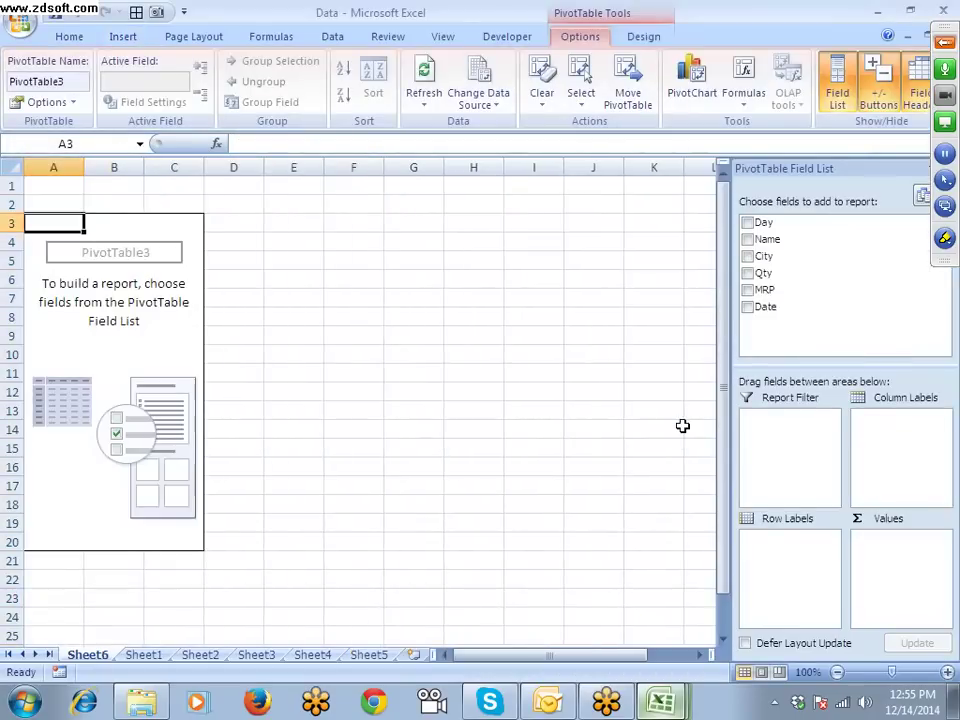
Step: Lay out the PivotTable with Name in Row Labels, City in Column Labels and MRP in Values
left_click_drag(801, 248, 786, 556)
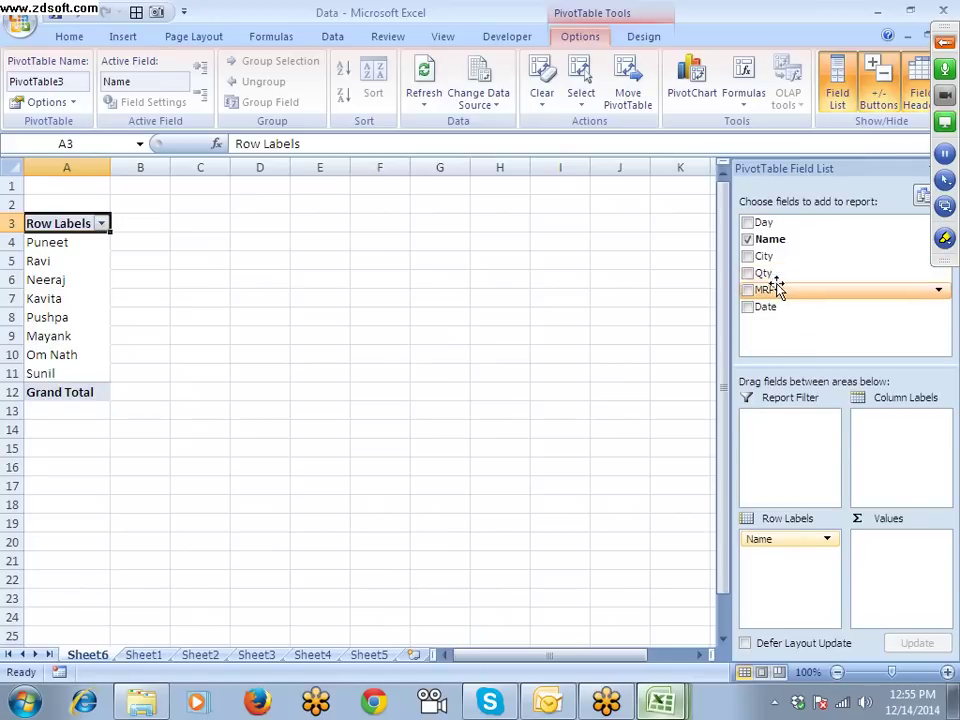
left_click_drag(776, 257, 886, 424)
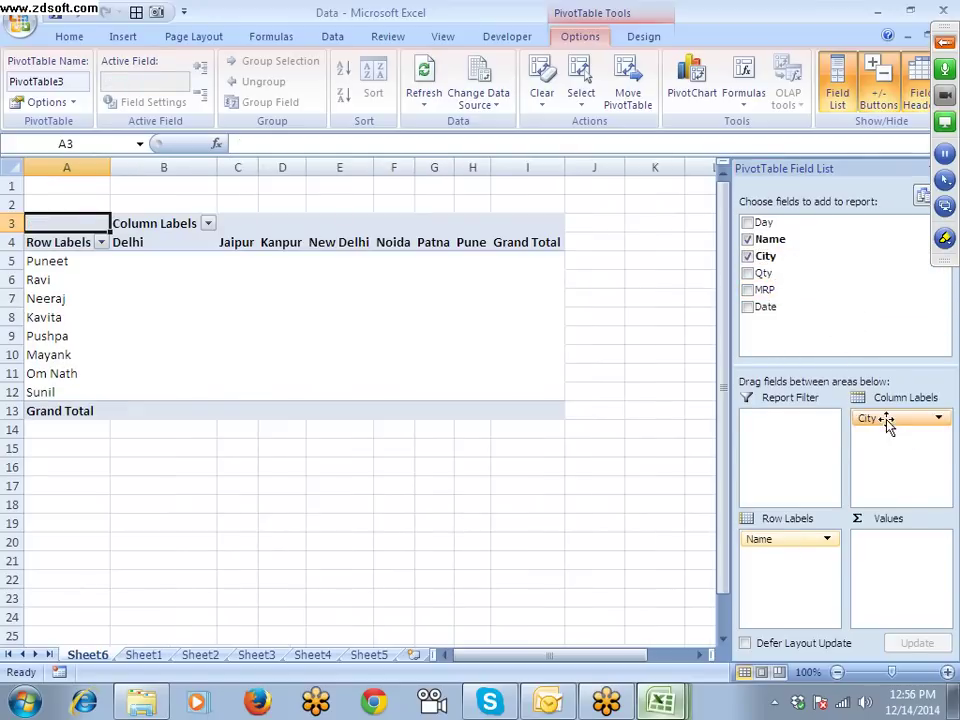
left_click_drag(766, 289, 882, 567)
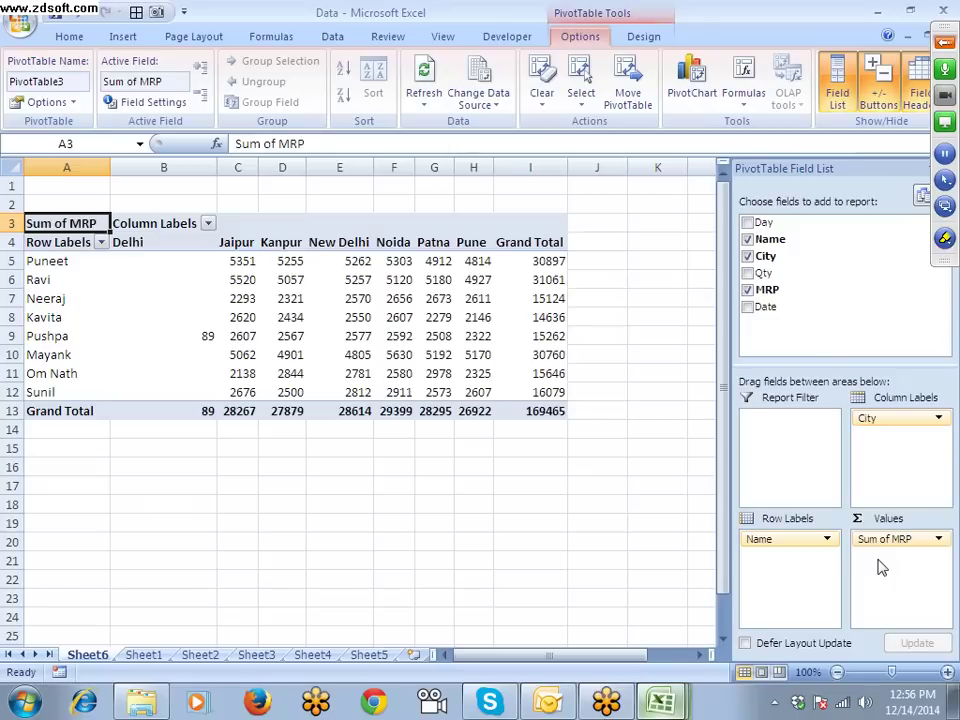
Step: Summarize the MRP value field by Average instead of Sum
left_click(941, 540)
left_click(905, 519)
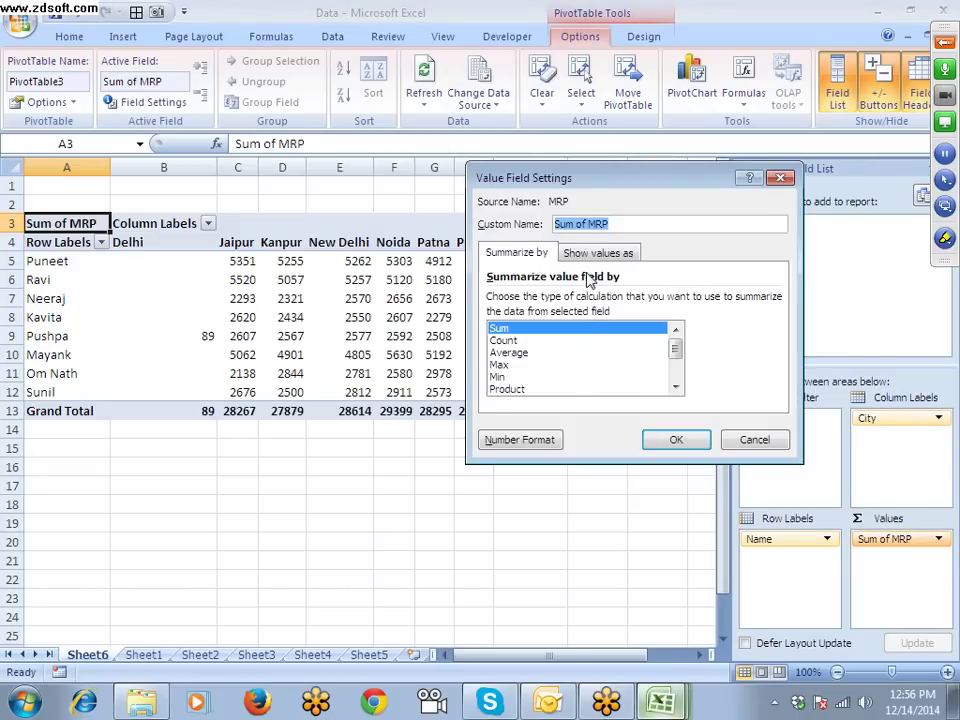
left_click(515, 352)
left_click(680, 440)
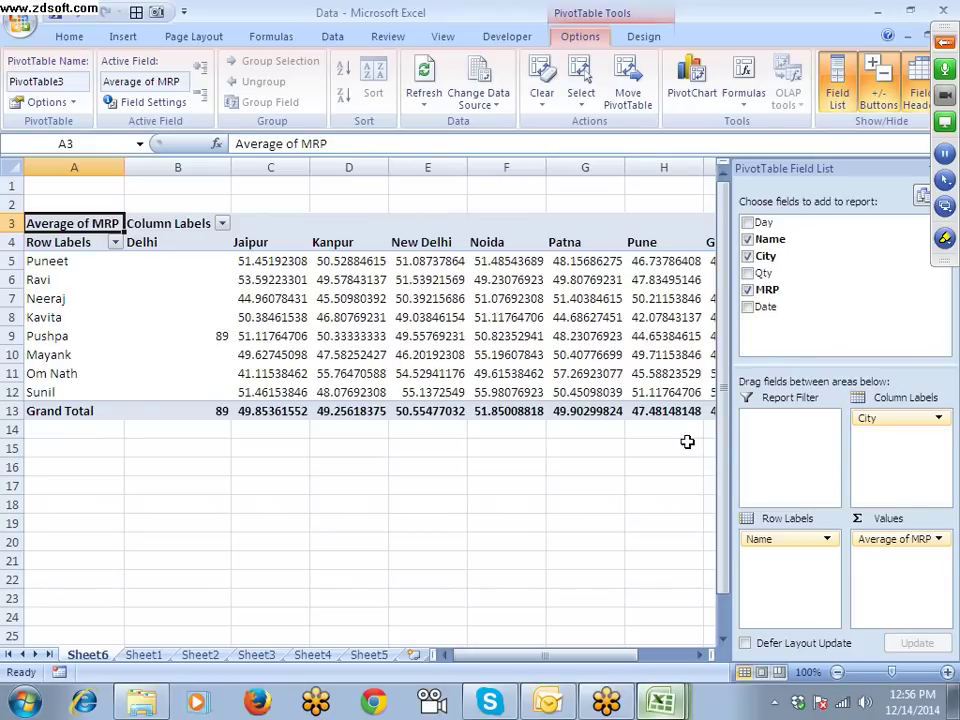
Step: Format the average MRP values in C5:I12, including the row totals, to two decimal places
left_click_drag(270, 261, 557, 393)
left_click(64, 38)
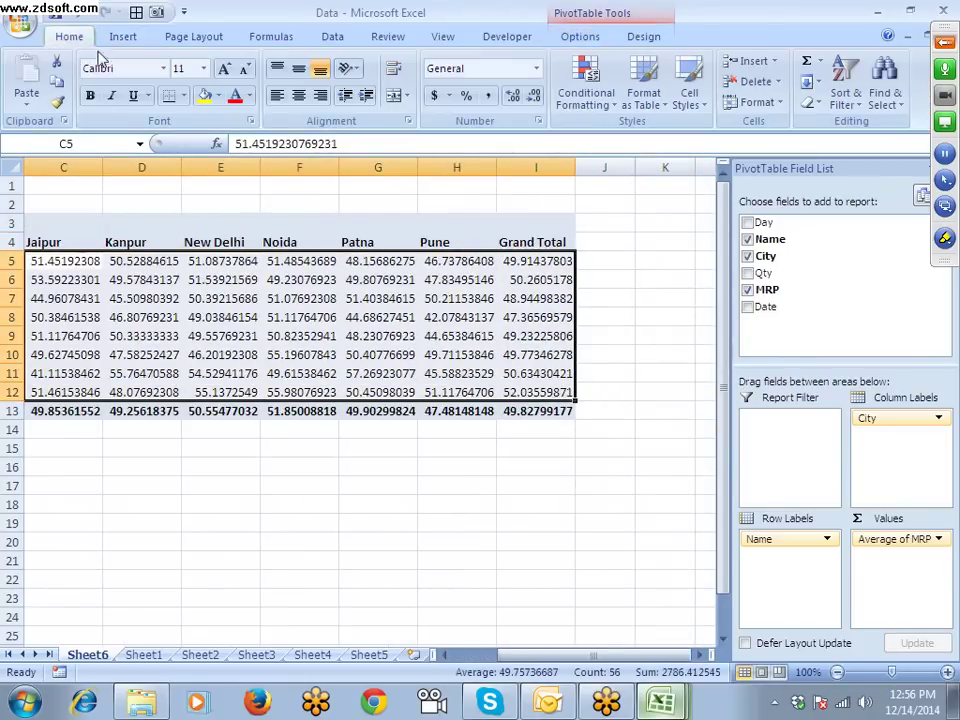
left_click(512, 97)
left_click(533, 97)
left_click(533, 97)
left_click(533, 97)
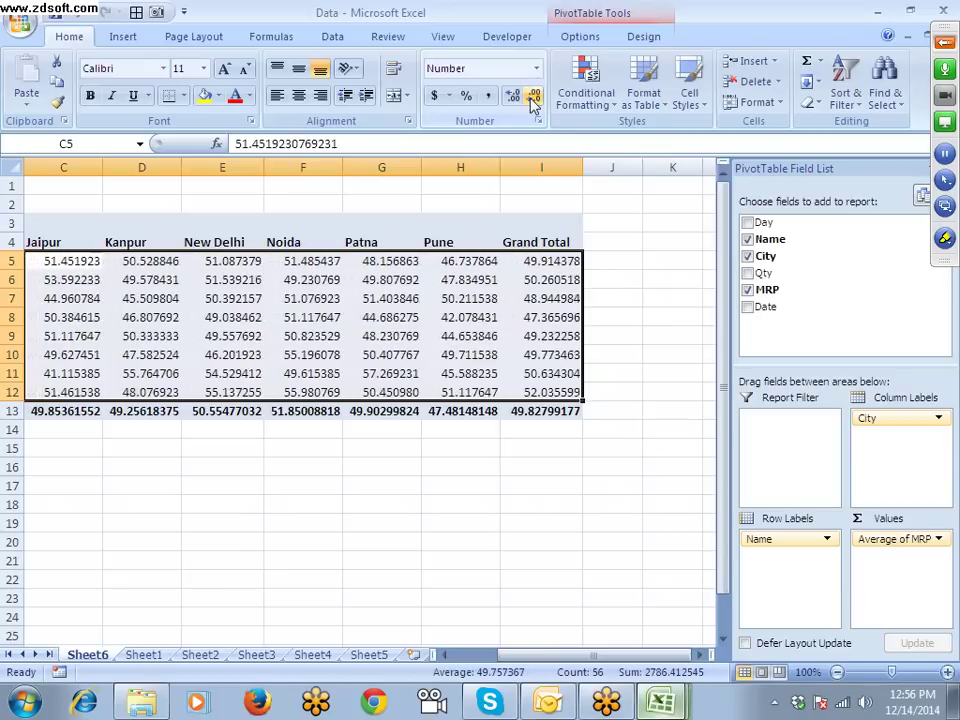
left_click(533, 97)
left_click(533, 97)
left_click(533, 97)
left_click(533, 100)
left_click(533, 100)
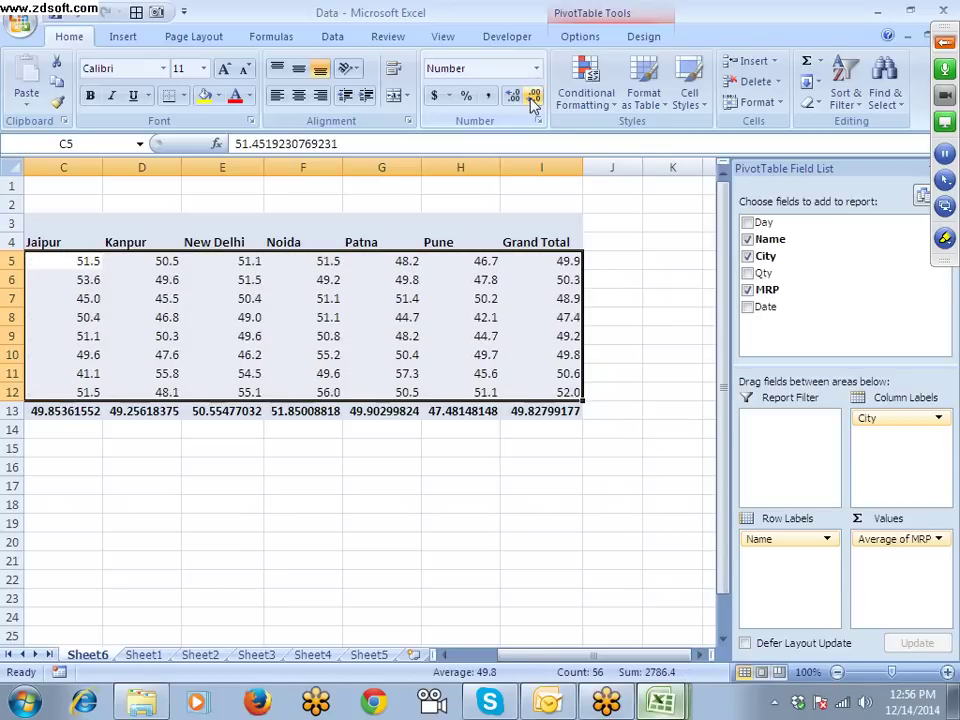
left_click(512, 97)
left_click(412, 392)
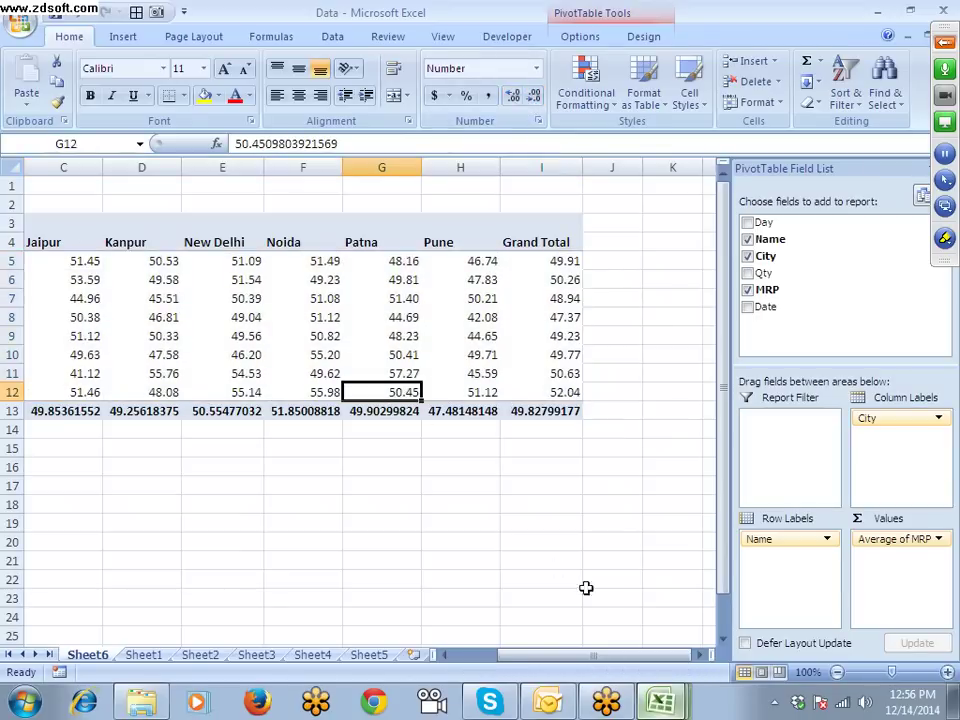
Step: Move the City field from Column Labels to Row Labels below Name
left_click_drag(596, 657, 553, 650)
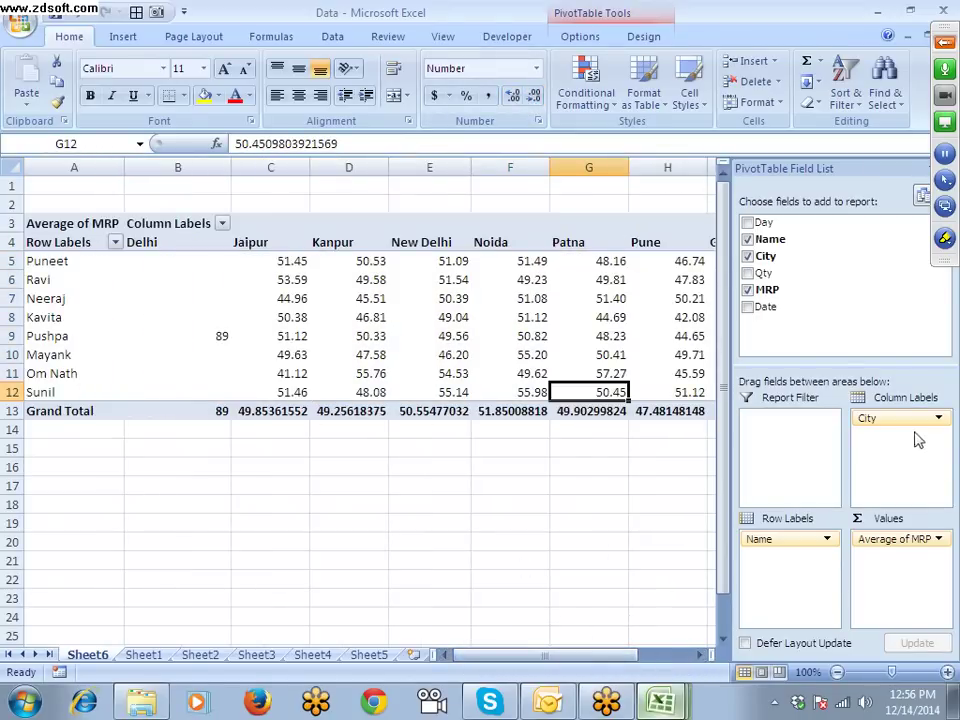
left_click_drag(908, 421, 815, 572)
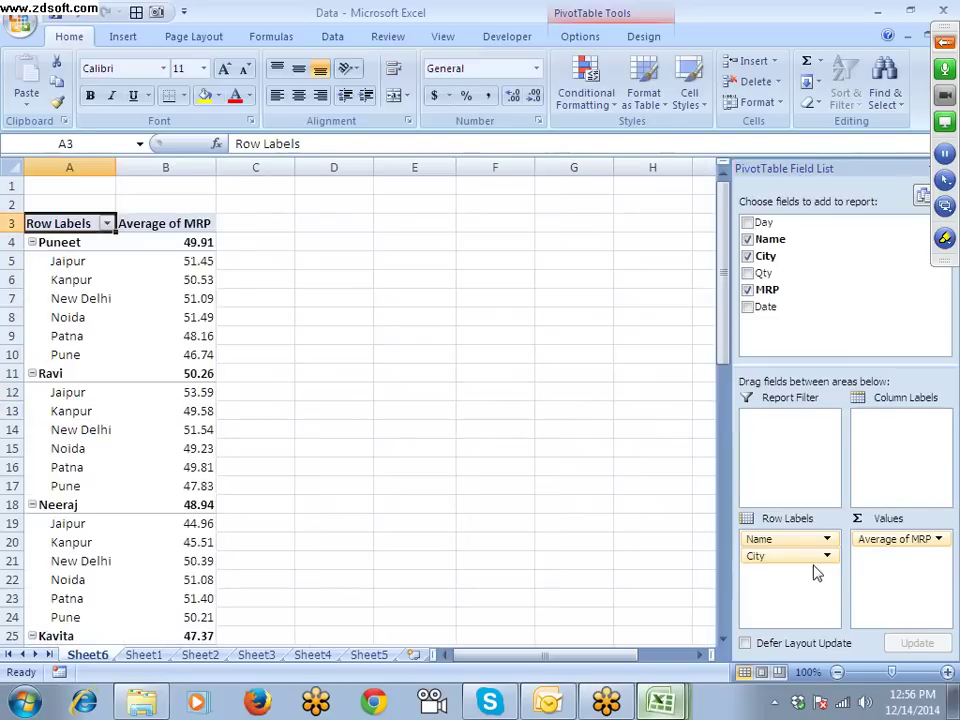
left_click(122, 299)
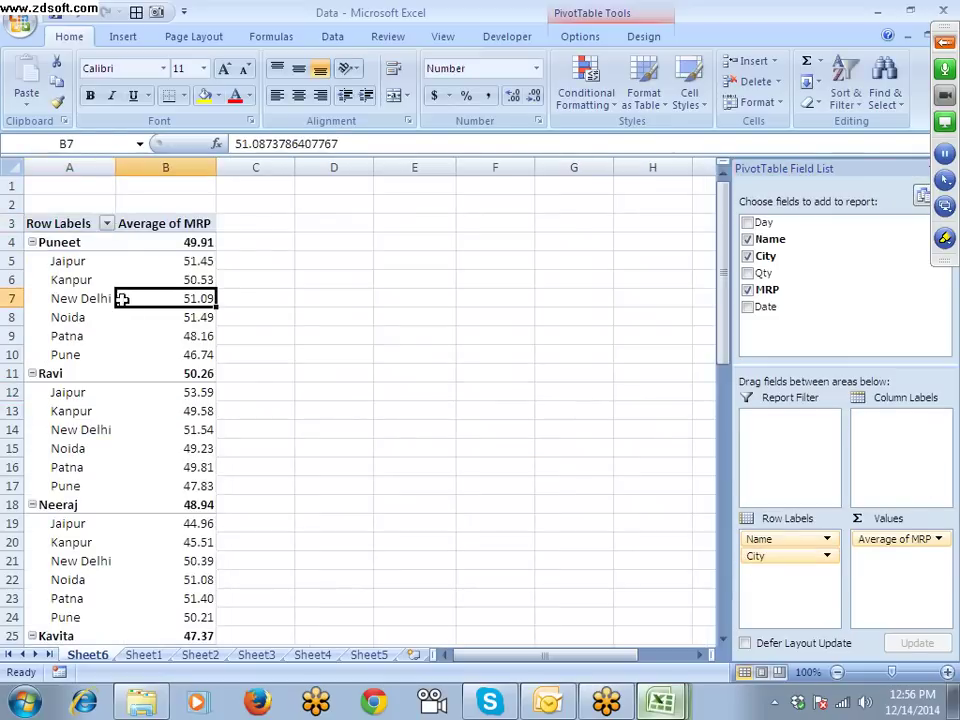
Step: Collapse the first name's city rows, and collapse, expand and again collapse the entire Name field
left_click(51, 242)
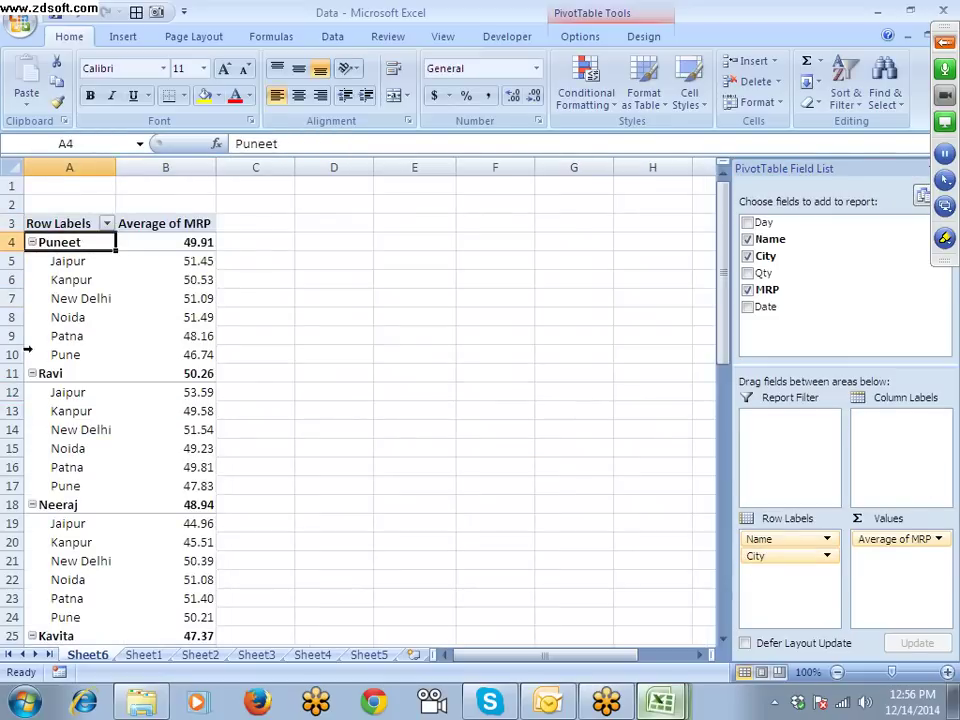
left_click(32, 243)
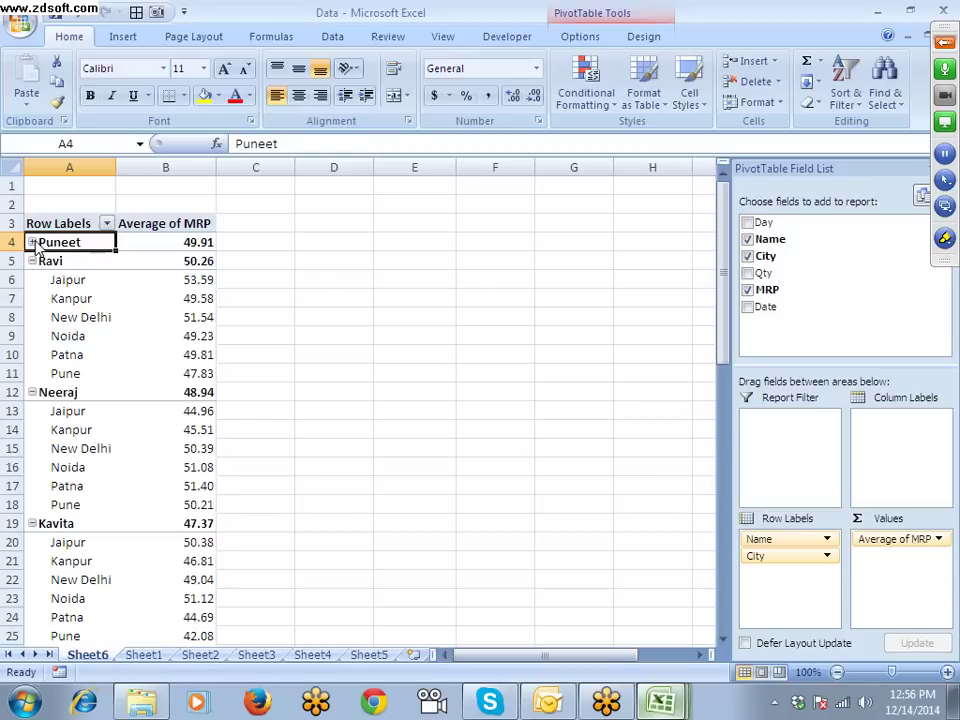
left_click(582, 32)
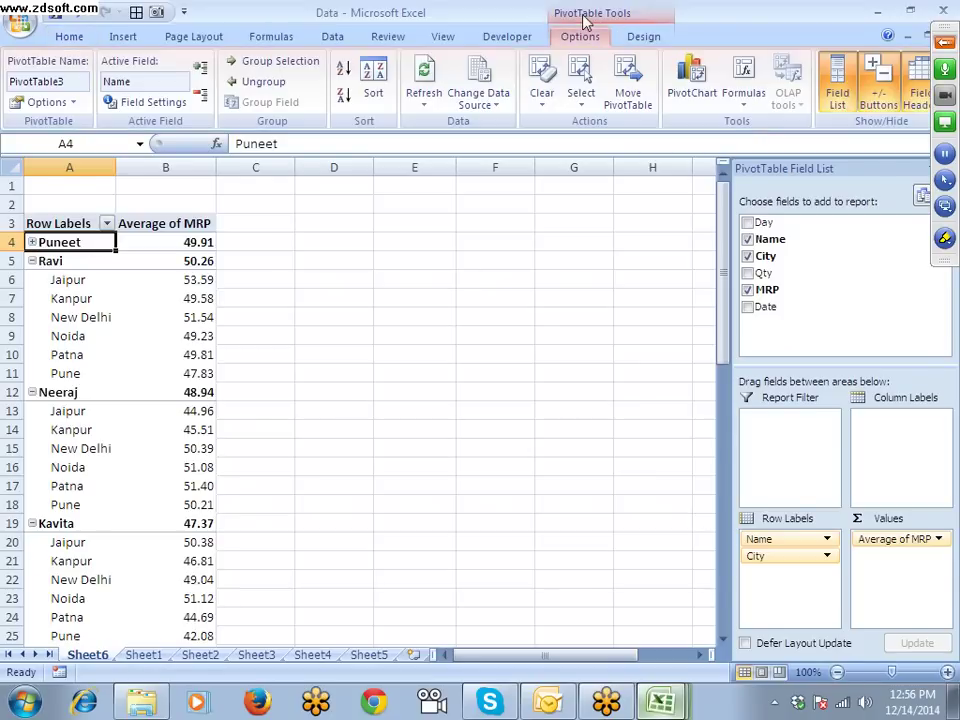
left_click(200, 99)
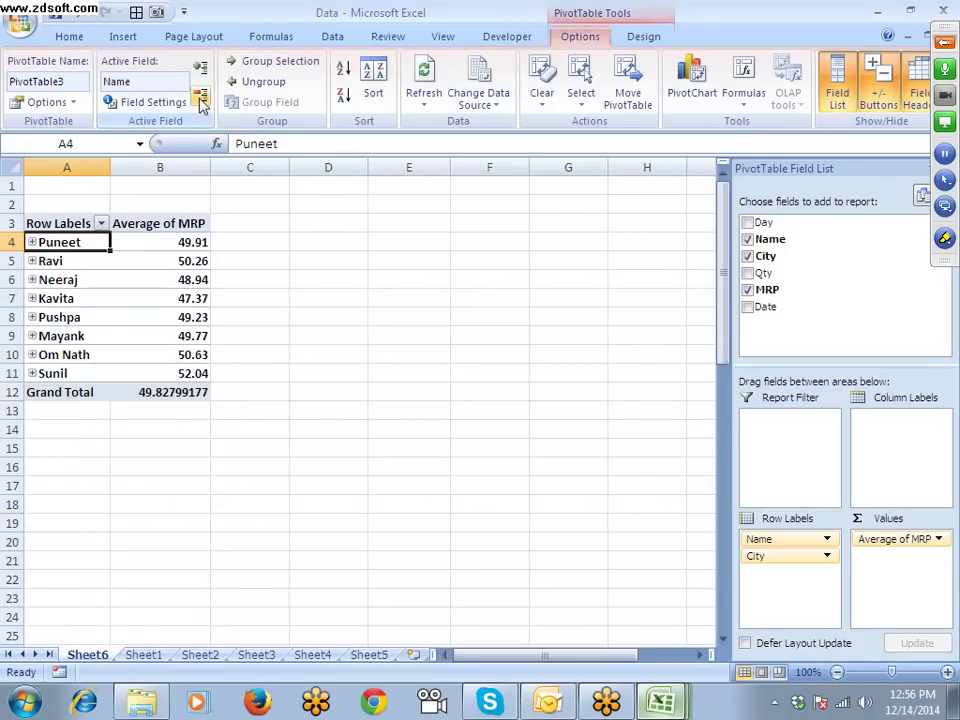
left_click(200, 69)
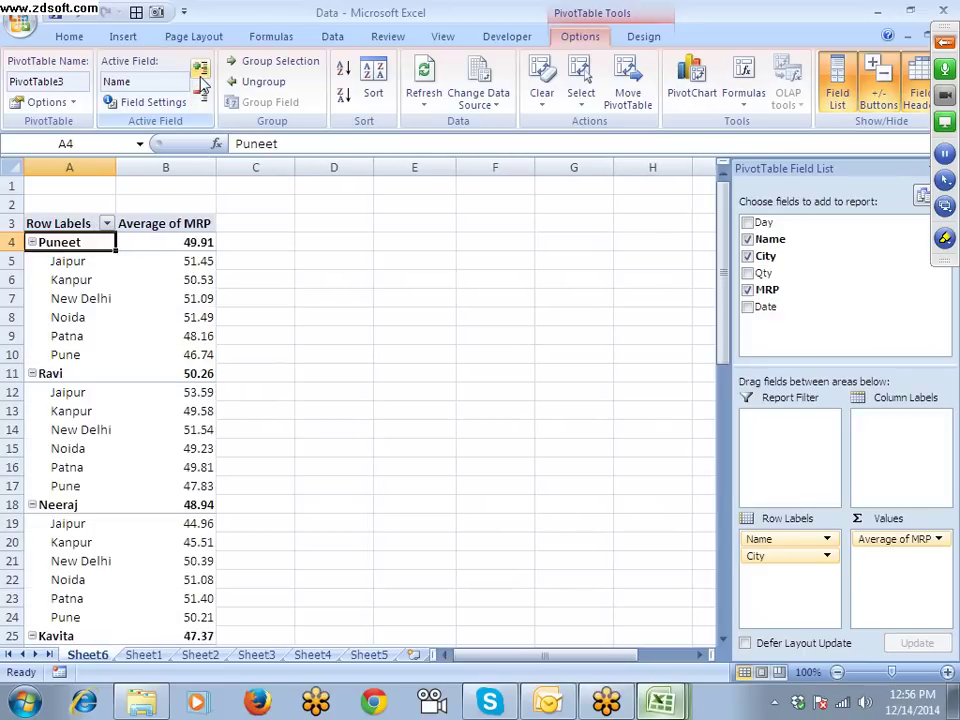
left_click(201, 99)
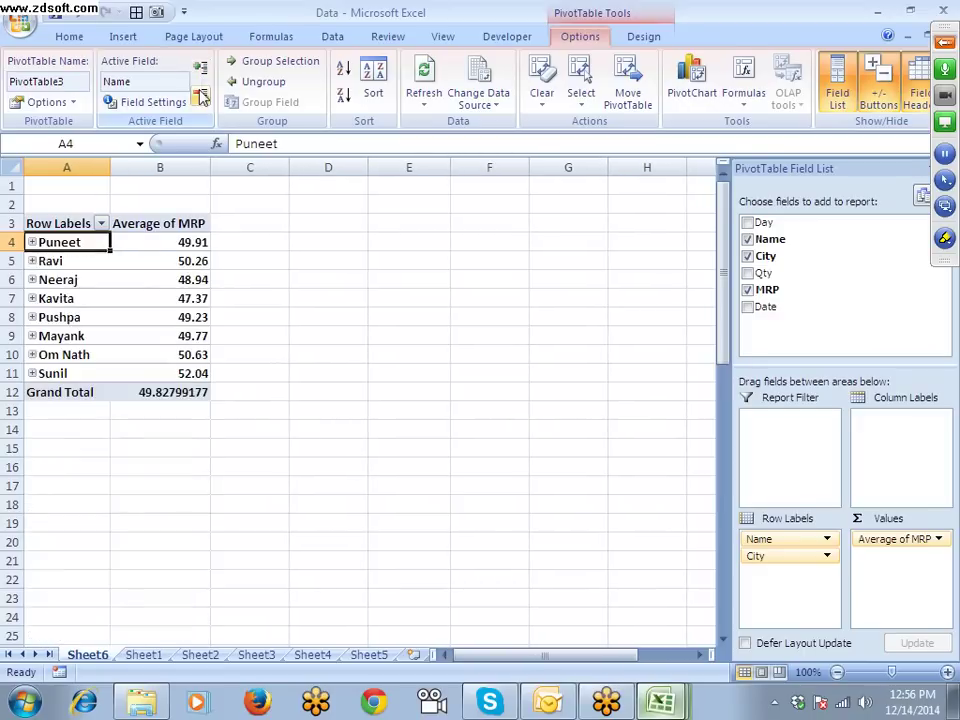
Step: Expand and collapse the cities under the name in row 7, and expand the entire Name field
left_click(122, 481)
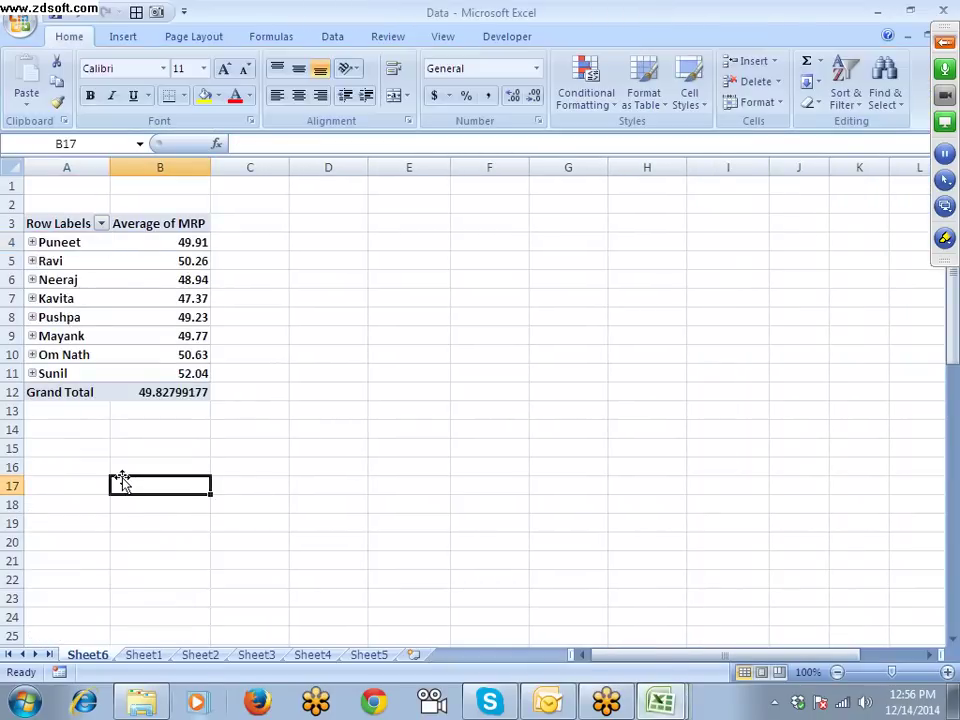
left_click(32, 298)
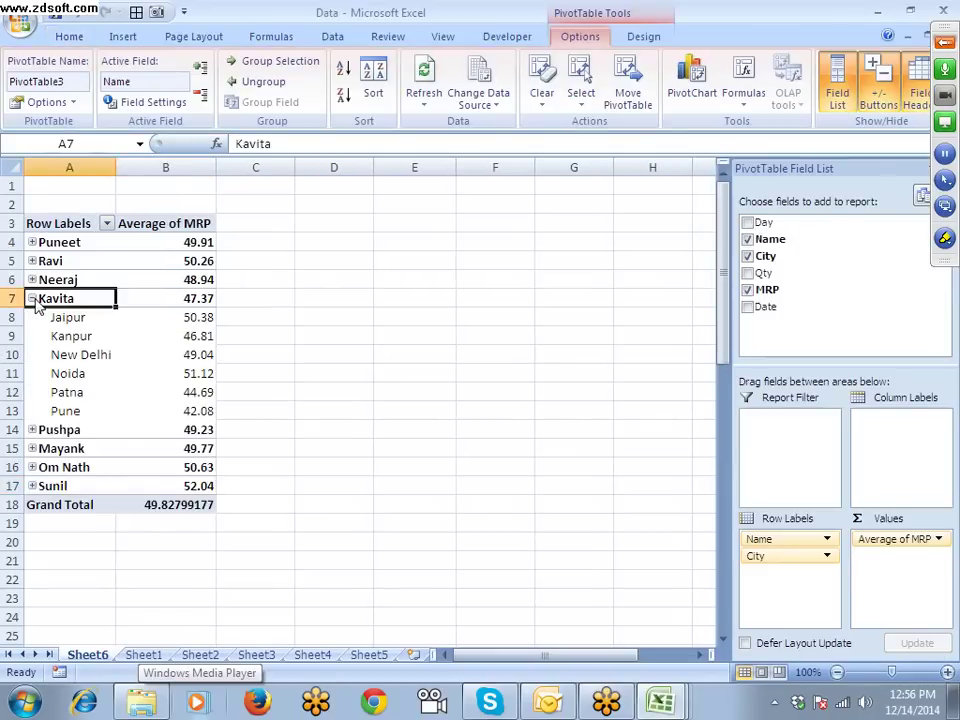
left_click(32, 298)
left_click(32, 298)
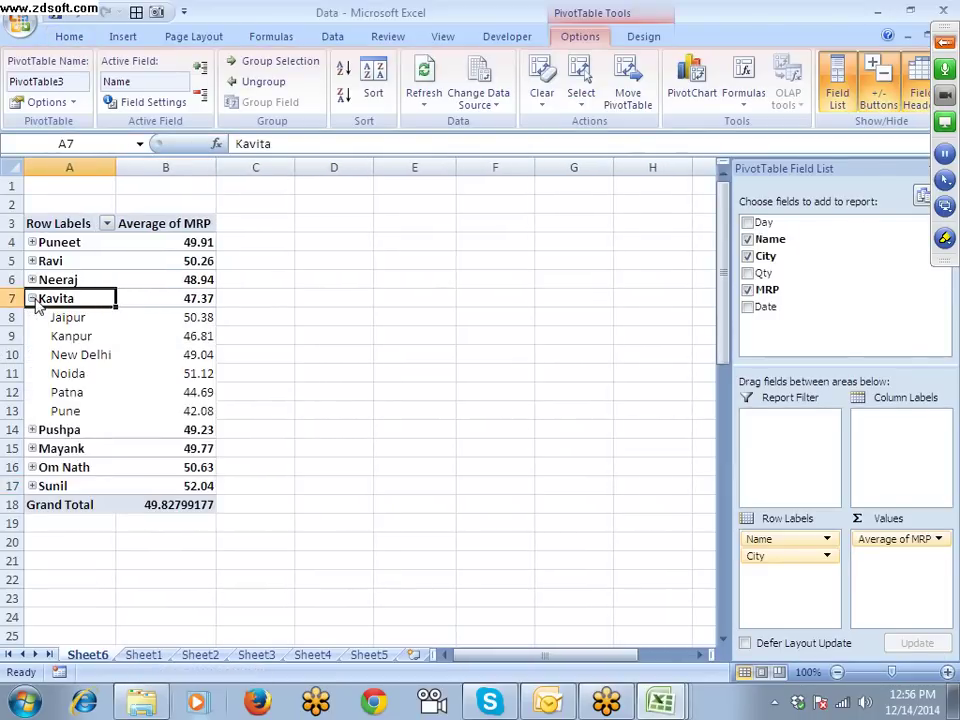
left_click(32, 298)
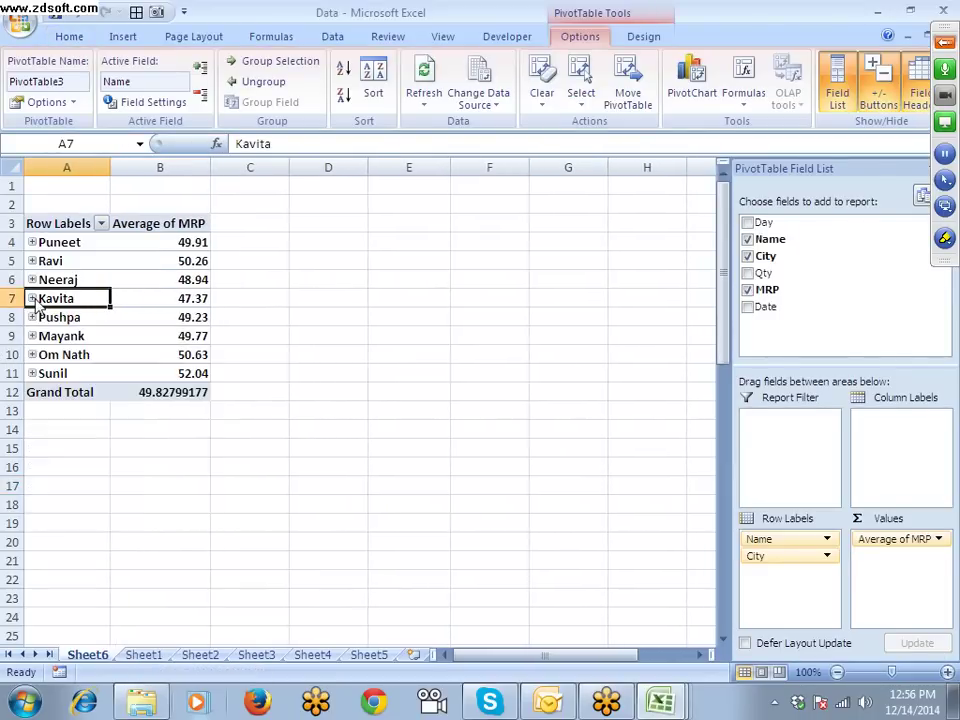
left_click(200, 67)
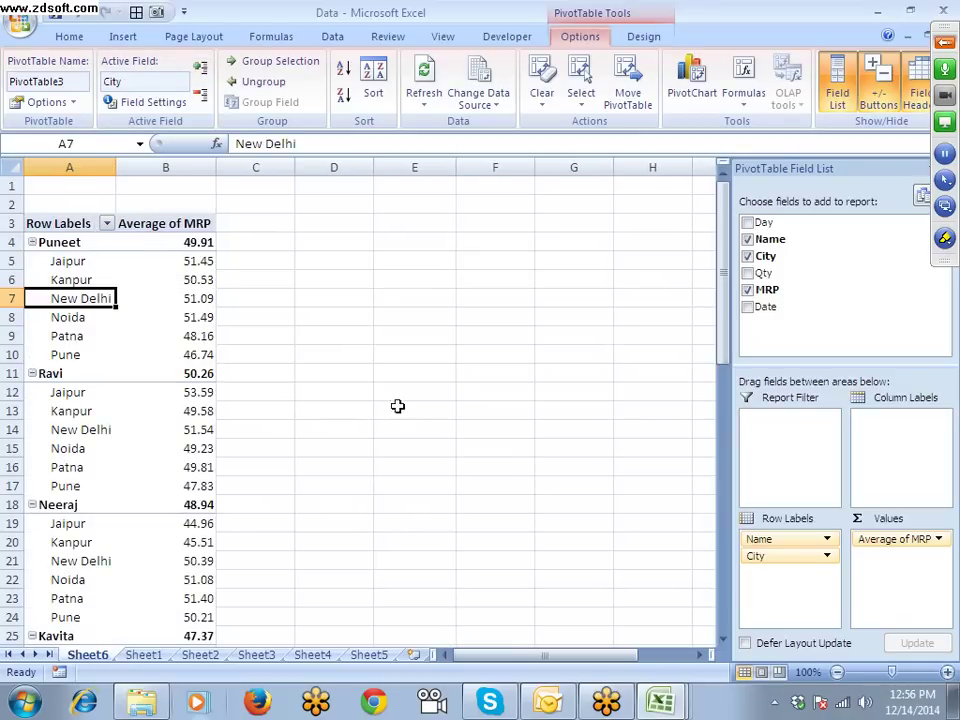
Step: Enable the Classic PivotTable layout in the PivotTable's display options
right_click(85, 297)
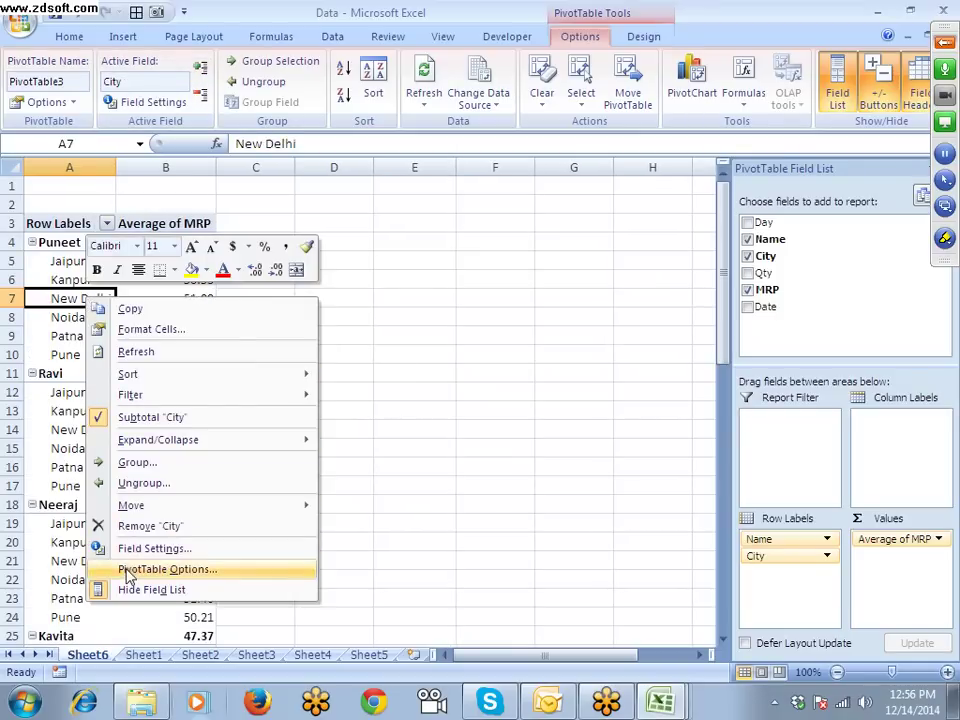
left_click(130, 571)
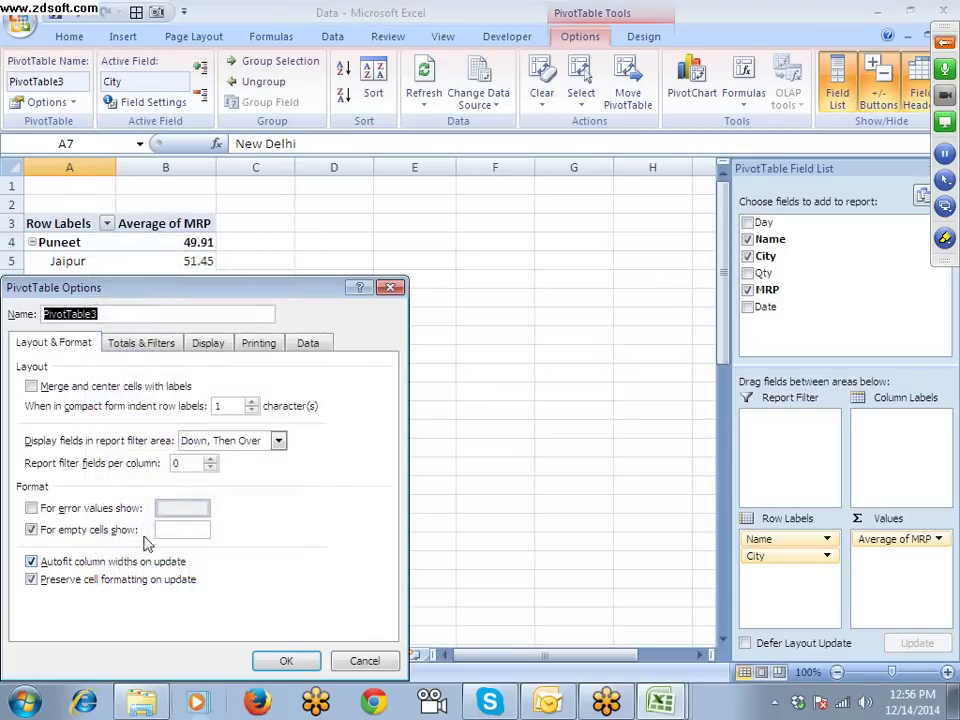
left_click(203, 350)
left_click(43, 488)
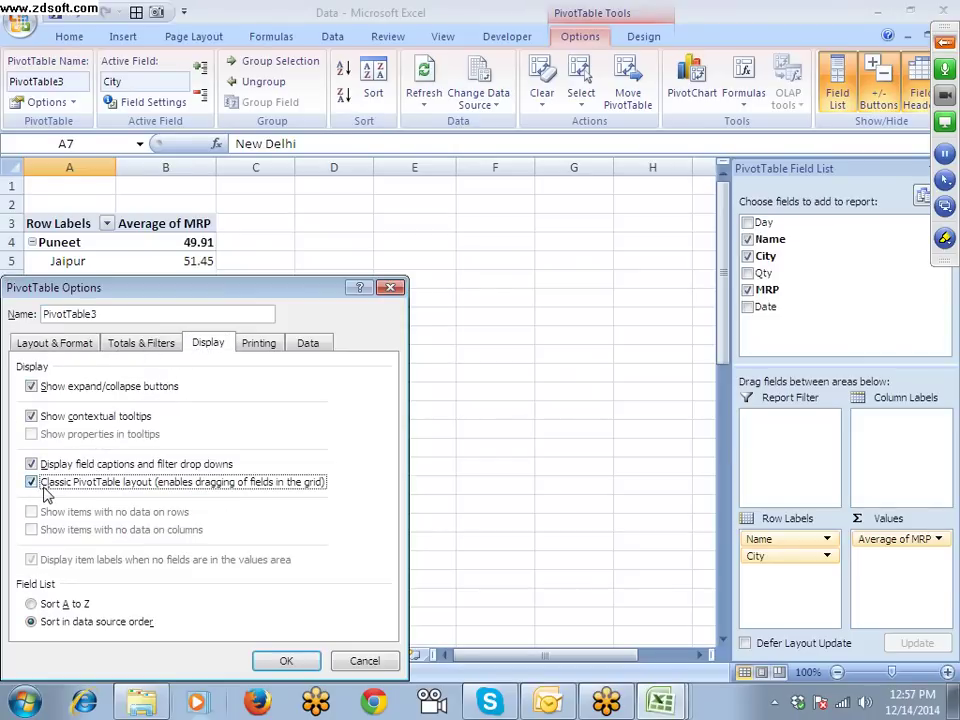
left_click(286, 661)
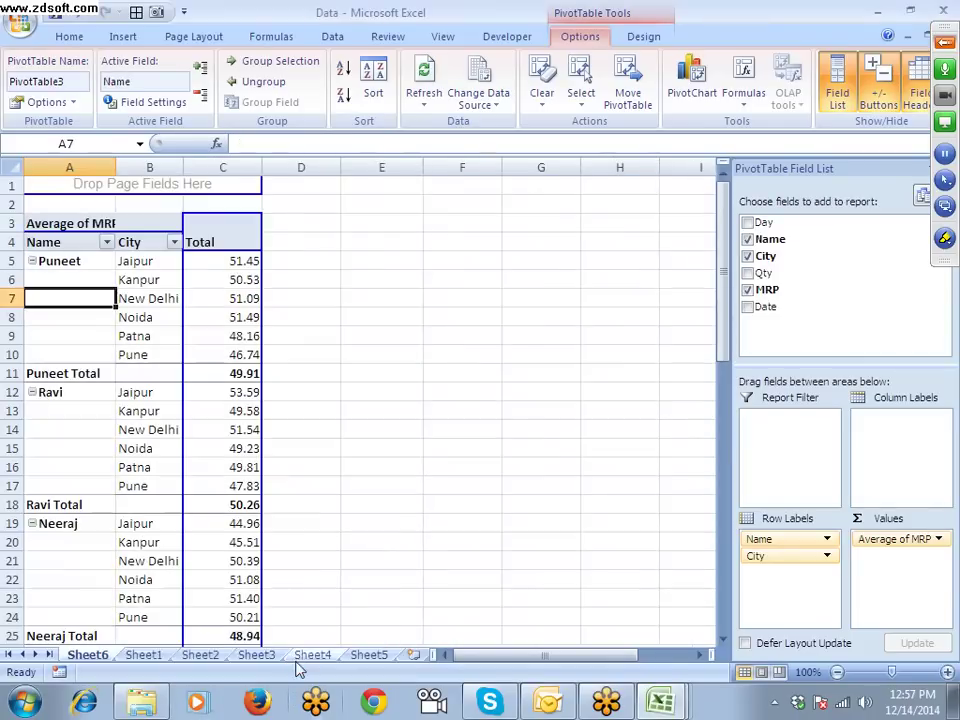
Step: View the report layout choices for the PivotTable and insert a blank line after each item
left_click(645, 37)
left_click(126, 92)
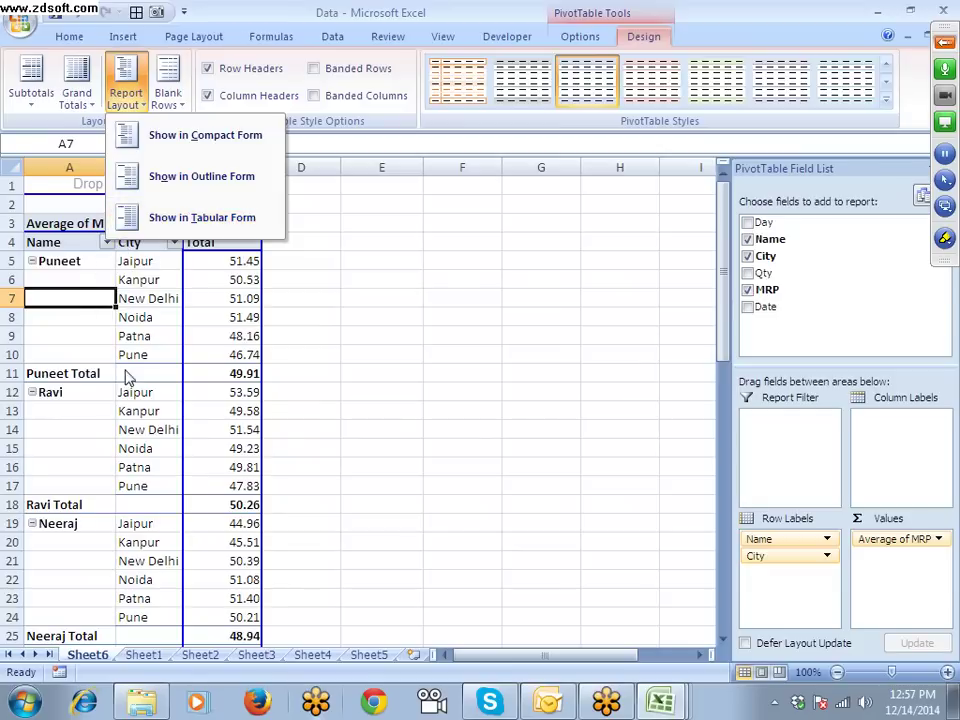
left_click(124, 300)
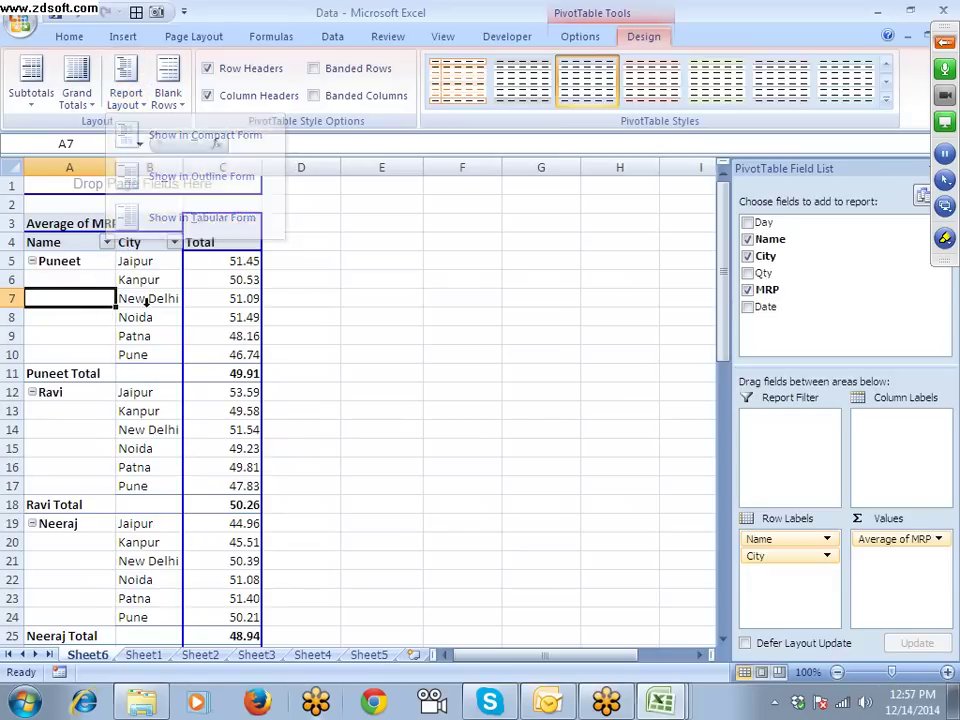
left_click(170, 102)
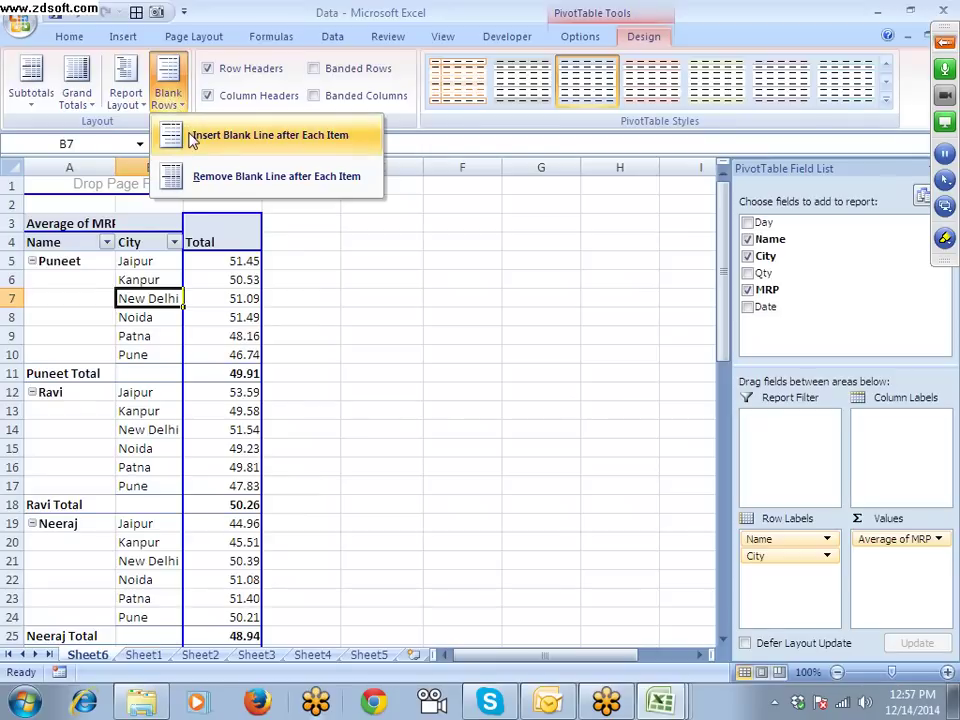
left_click(194, 137)
Step: Examine the blank lines below the name subtotals by selecting rows 12, 20, 28 and 36 across columns A to C
left_click_drag(253, 392, 4, 392)
scroll(197, 403, "down", 3)
left_click_drag(256, 376, 30, 373)
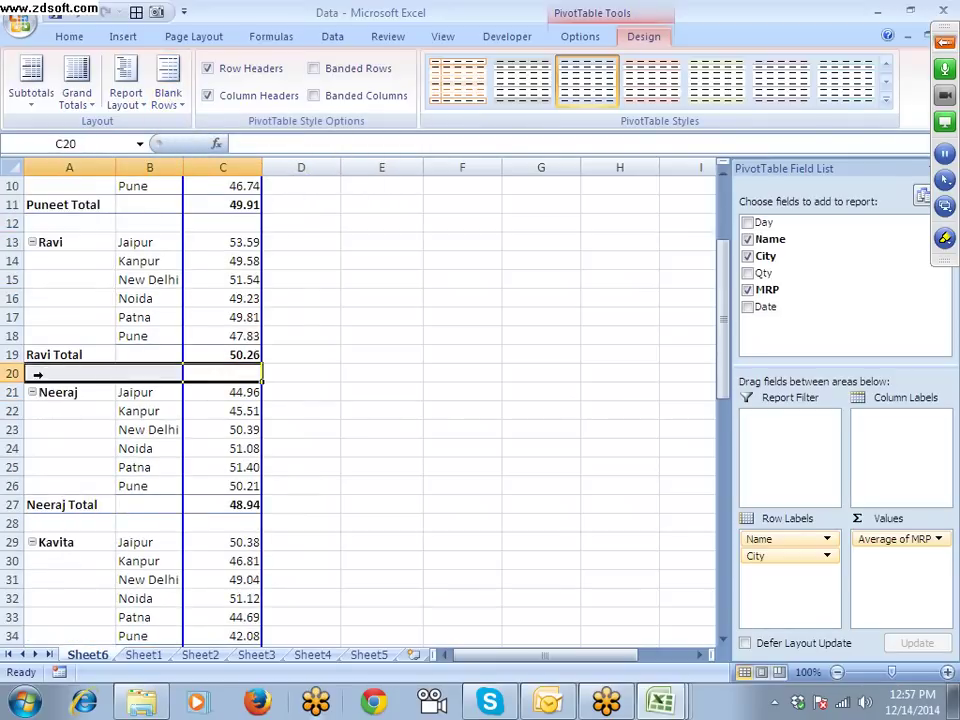
scroll(190, 390, "down", 3)
left_click_drag(251, 356, 28, 354)
scroll(40, 370, "down", 2)
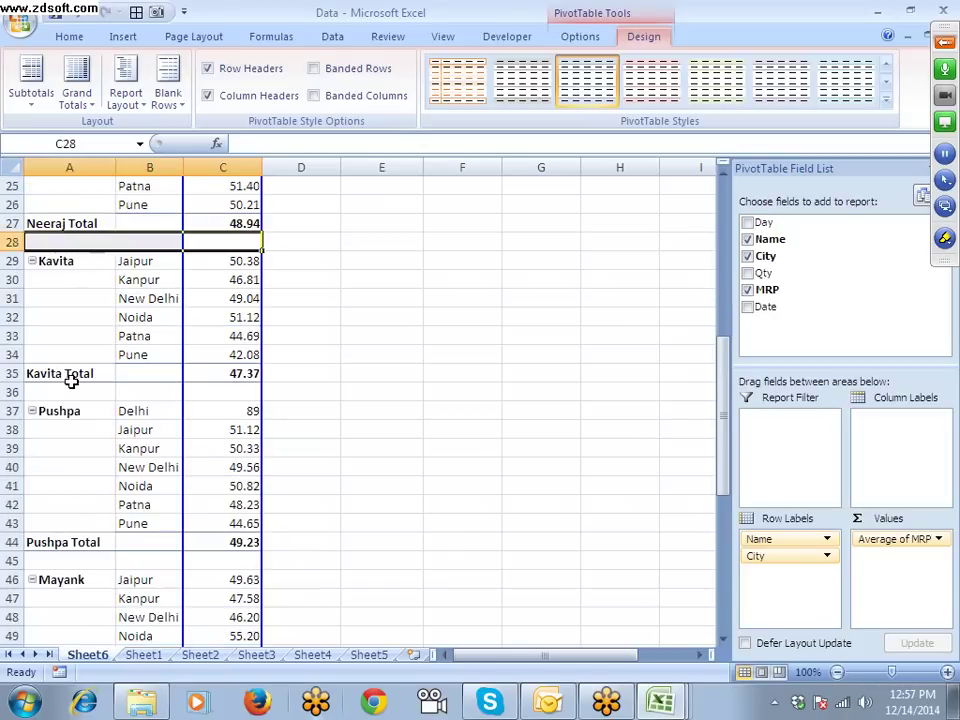
left_click_drag(225, 392, 22, 392)
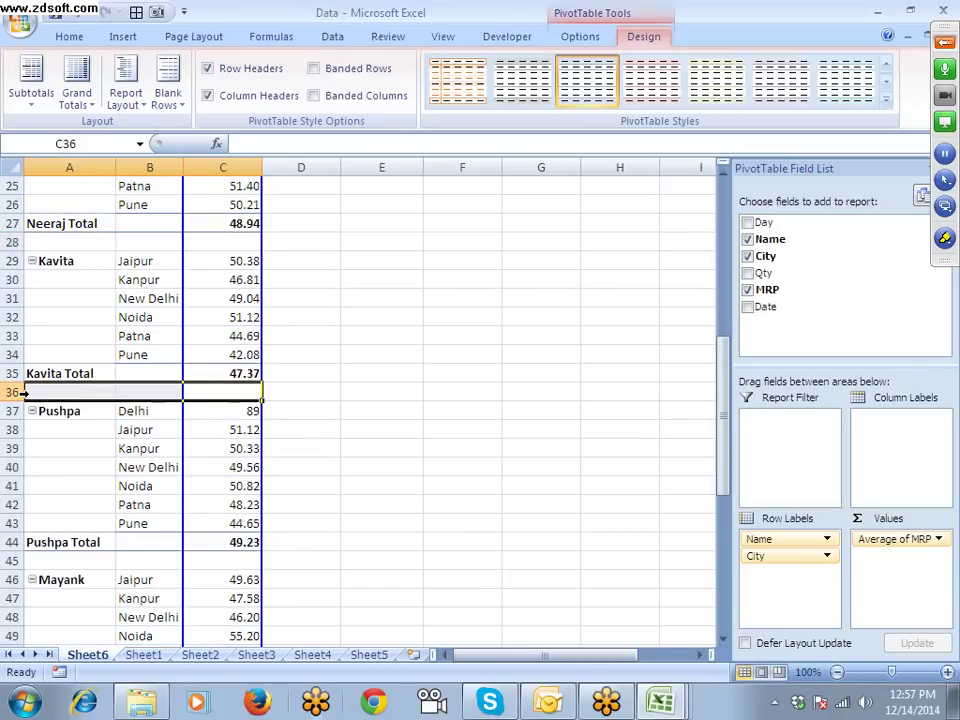
Step: Go back to blank cell A12 and apply the option for a blank line after each item again
scroll(22, 392, "up", 7)
left_click(64, 333)
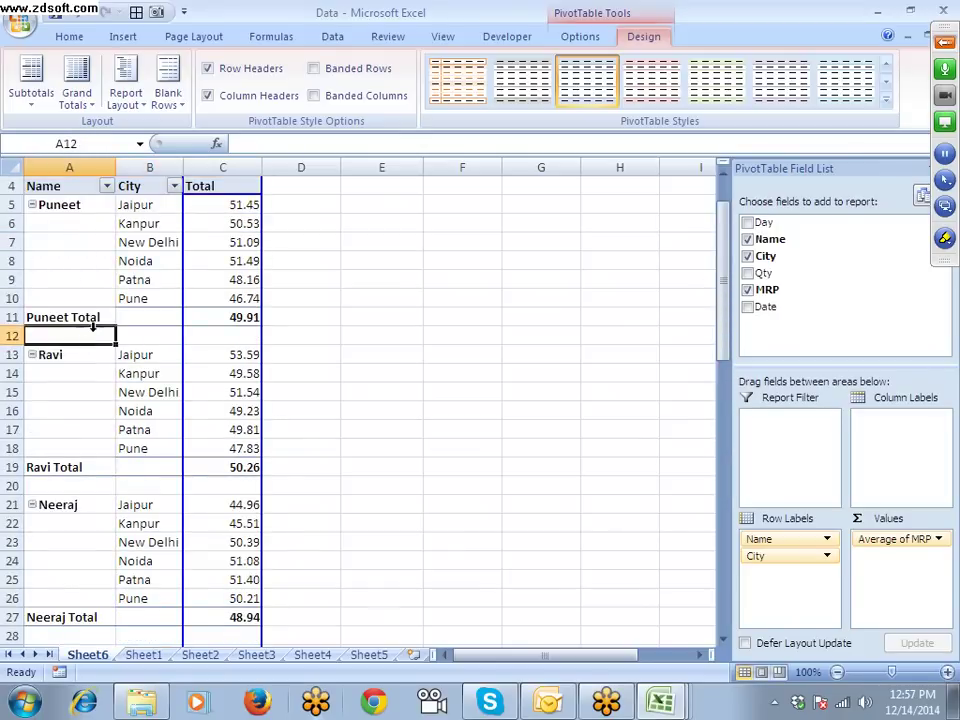
left_click(170, 88)
left_click(205, 133)
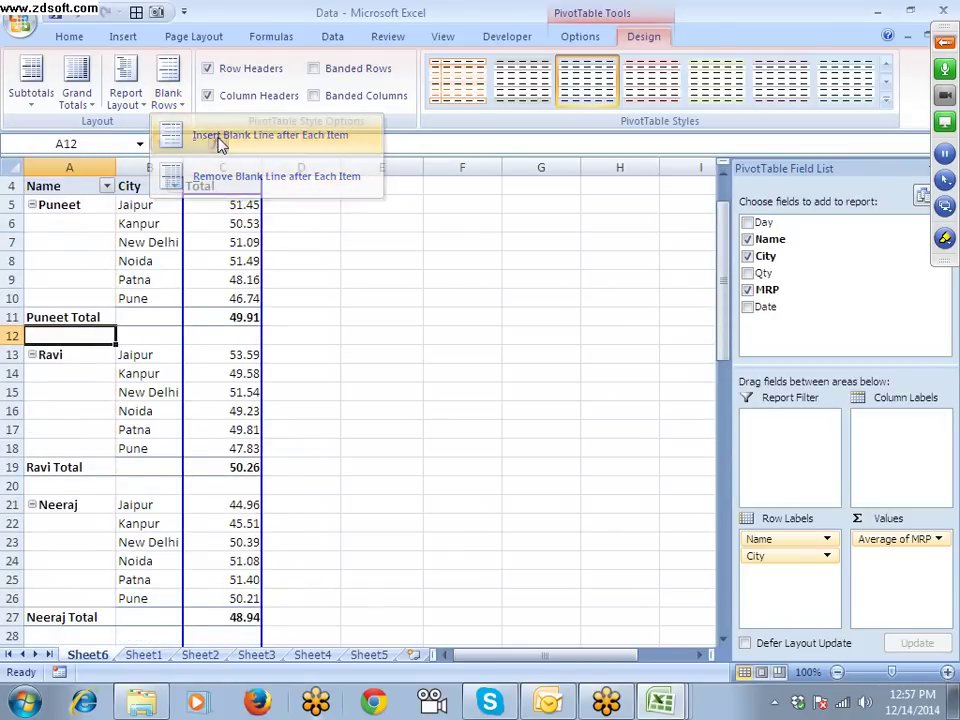
Step: Remove the blank line after each item in the PivotTable
left_click(168, 100)
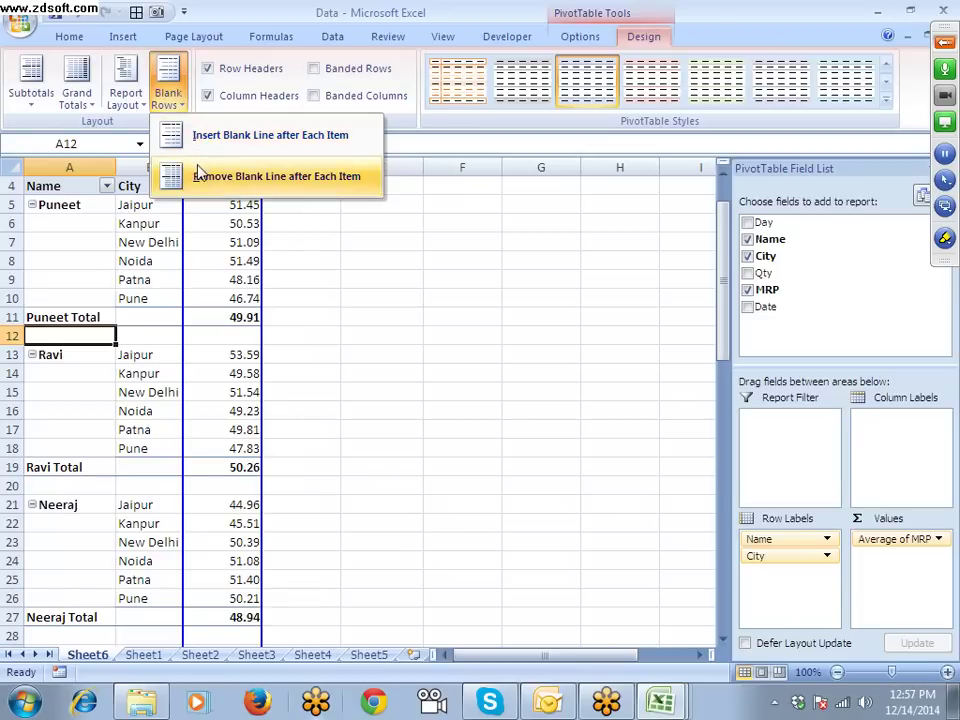
left_click(201, 172)
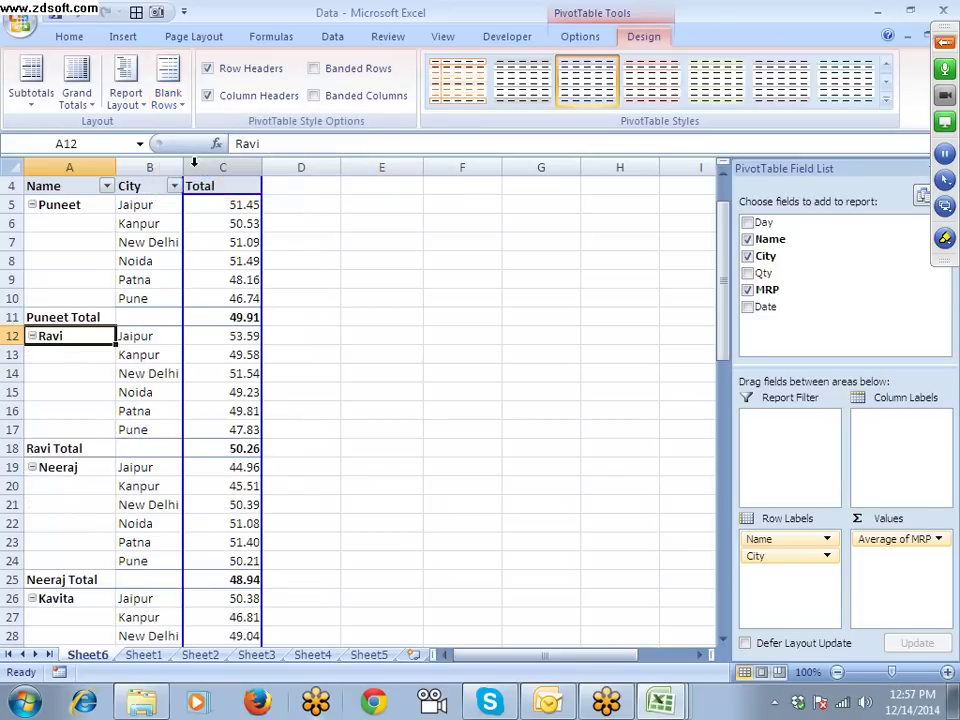
left_click(167, 80)
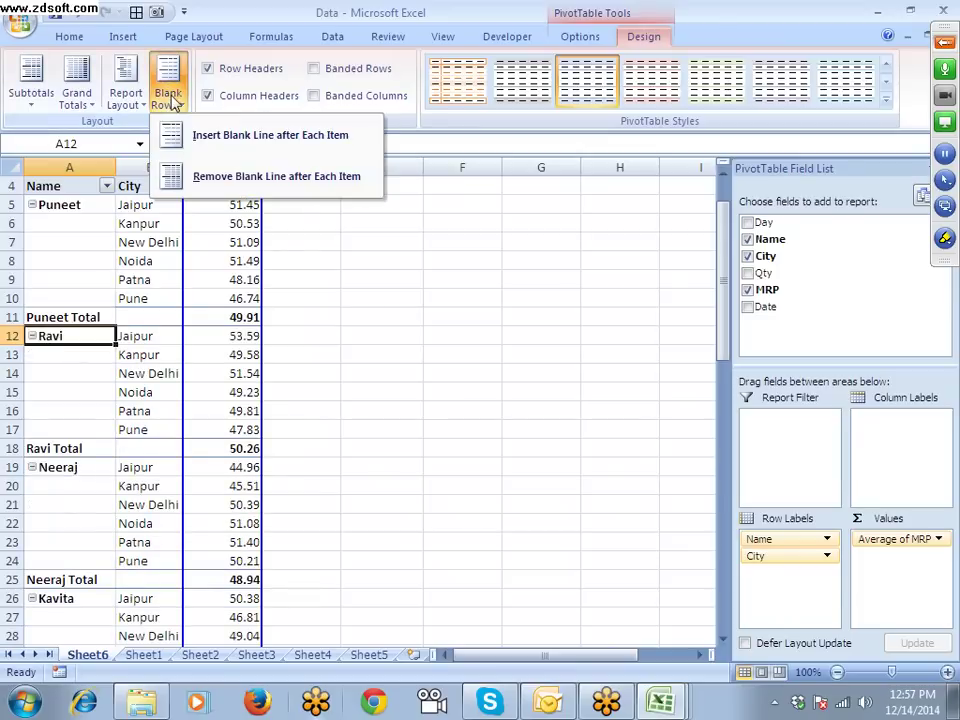
left_click(162, 244)
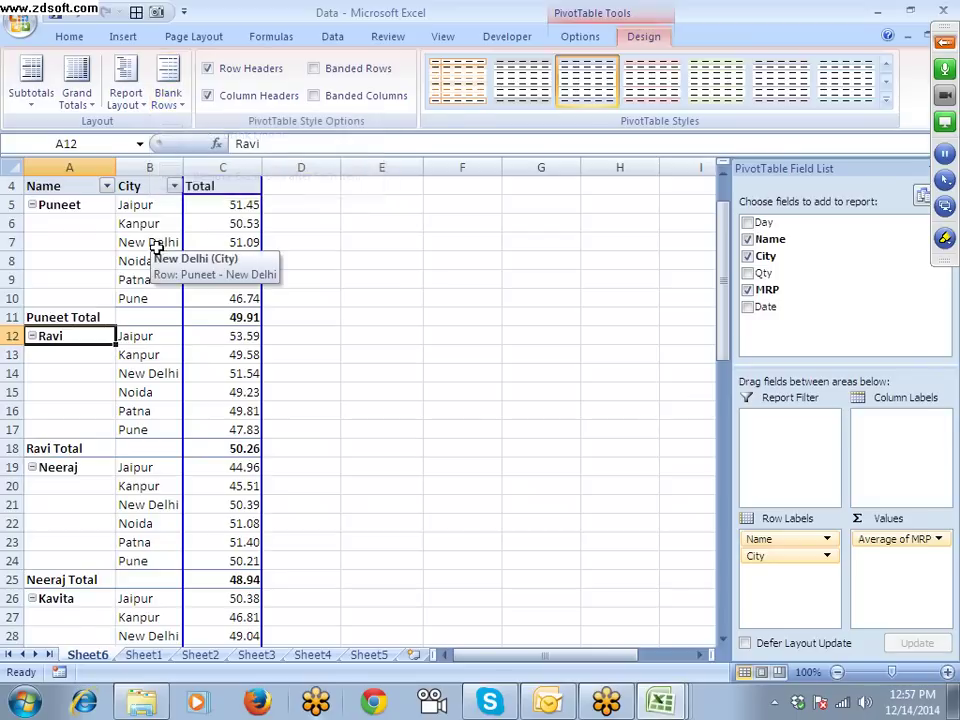
left_click(65, 318)
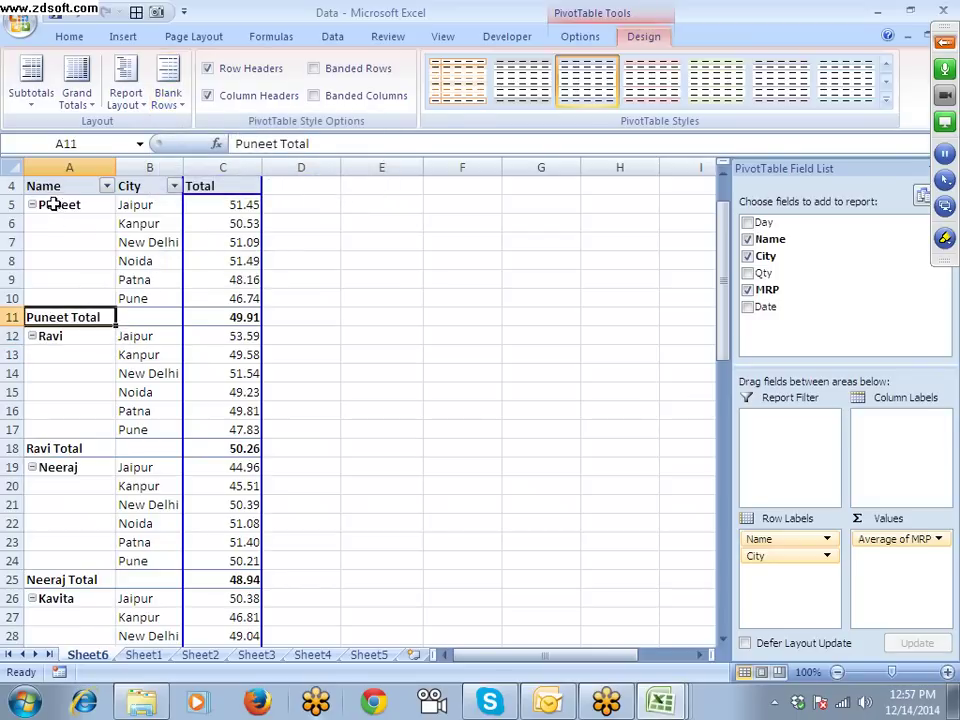
Step: Collapse the entire Name field in the PivotTable and expand only the first name to show its cities
left_click(579, 37)
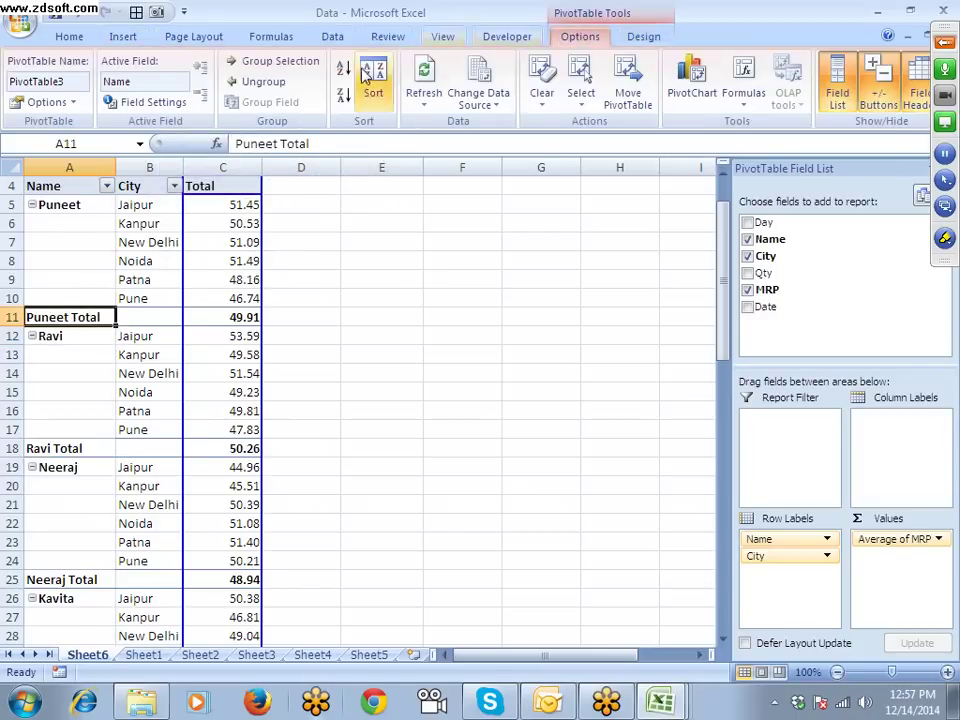
left_click(160, 242)
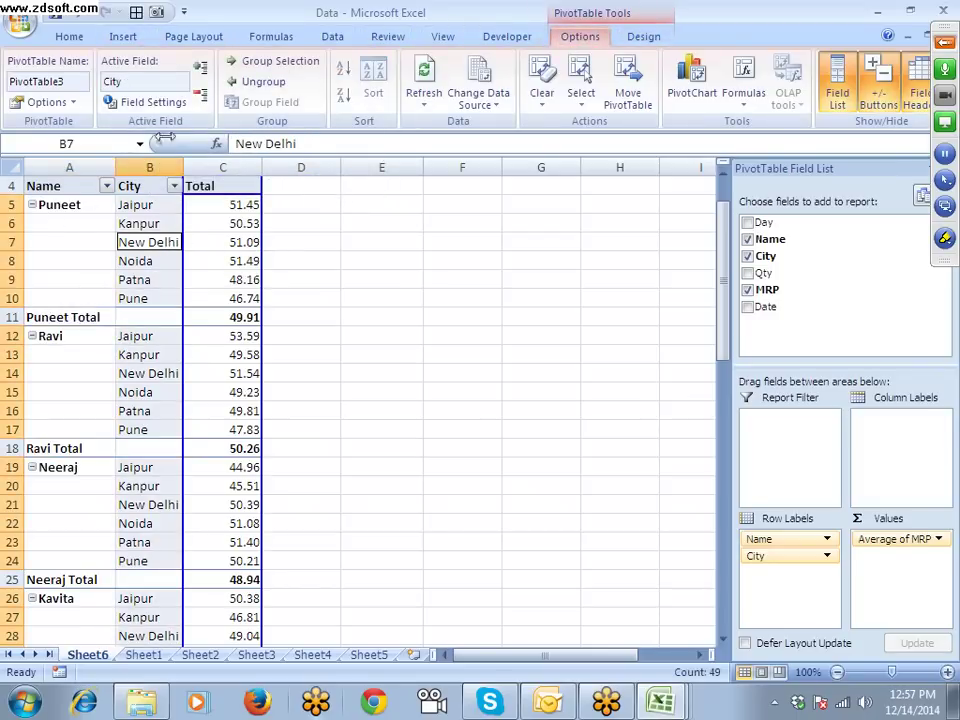
left_click(70, 204)
left_click(201, 97)
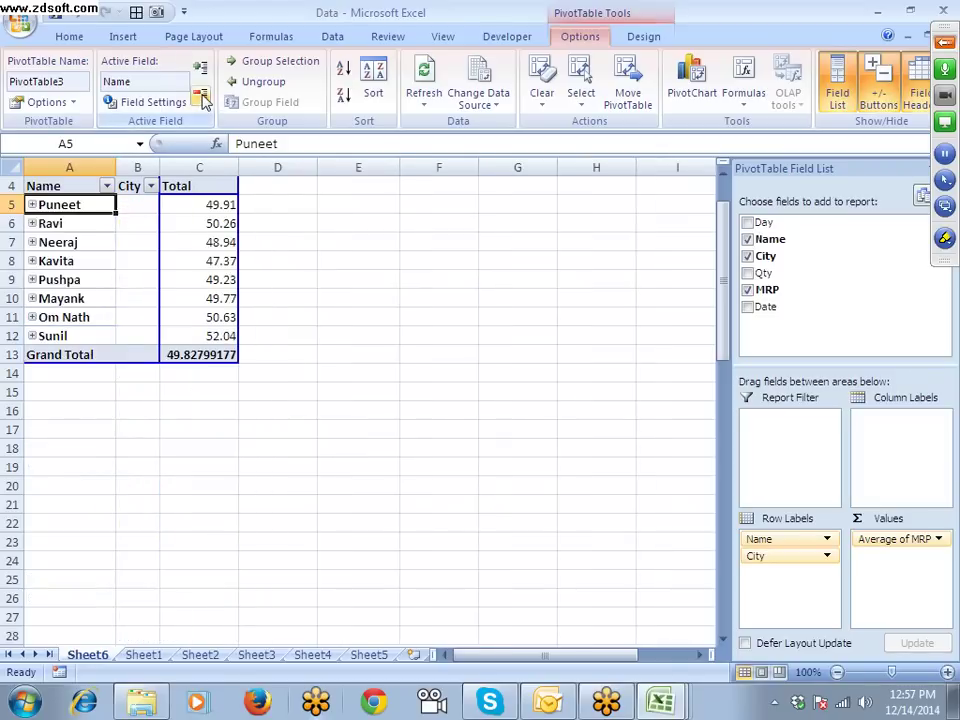
left_click(32, 205)
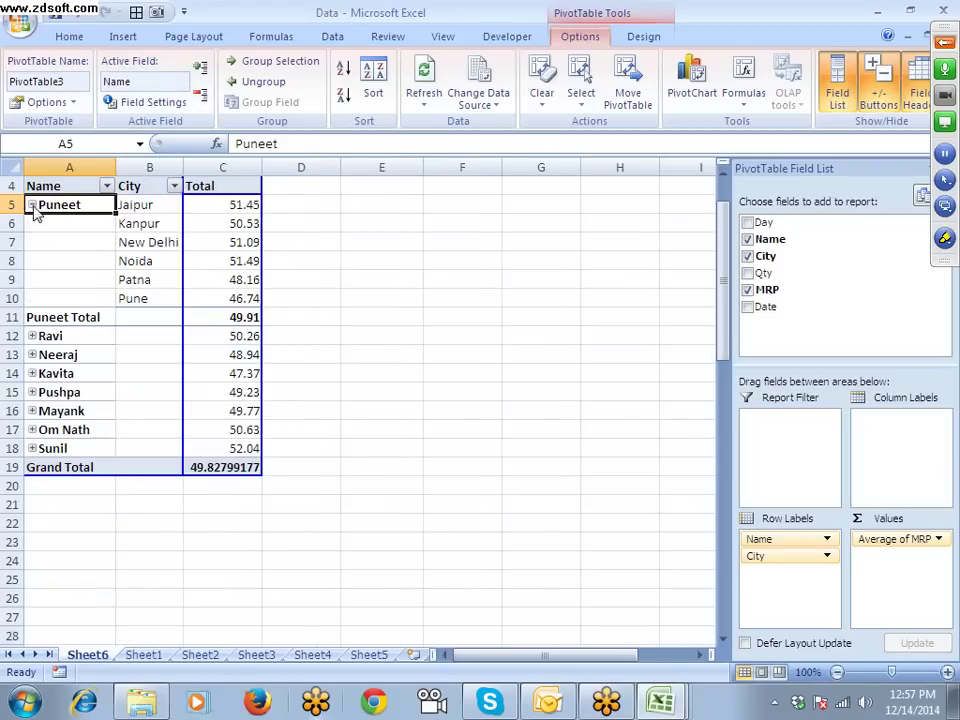
Step: Select the first name's last rows, collapse the Name field again and expand the entire field
left_click_drag(244, 312, 33, 305)
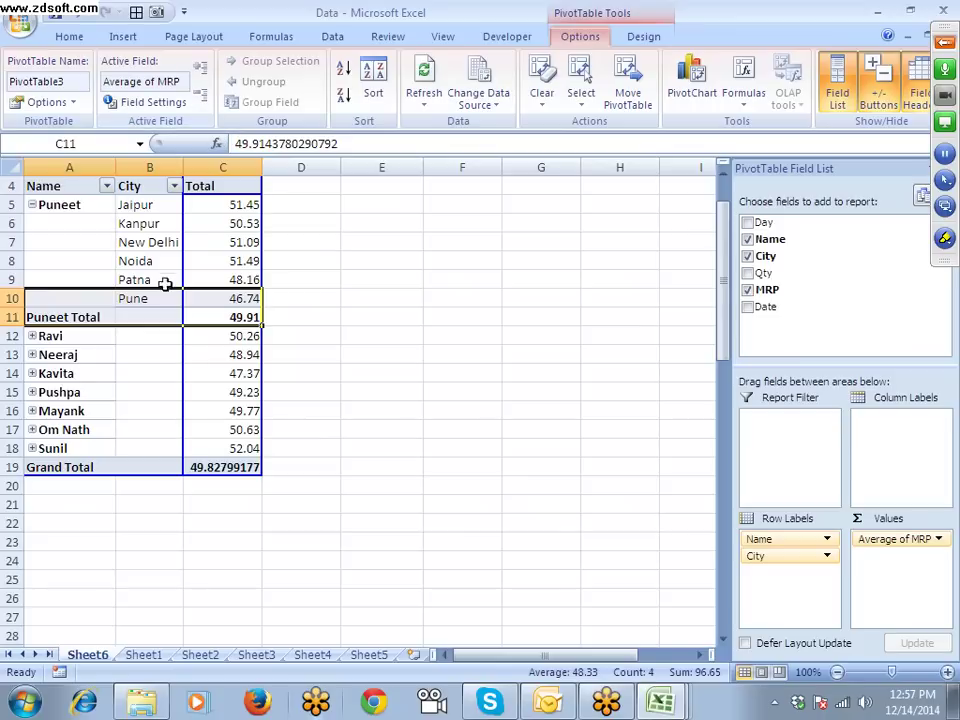
left_click(87, 205)
left_click(201, 101)
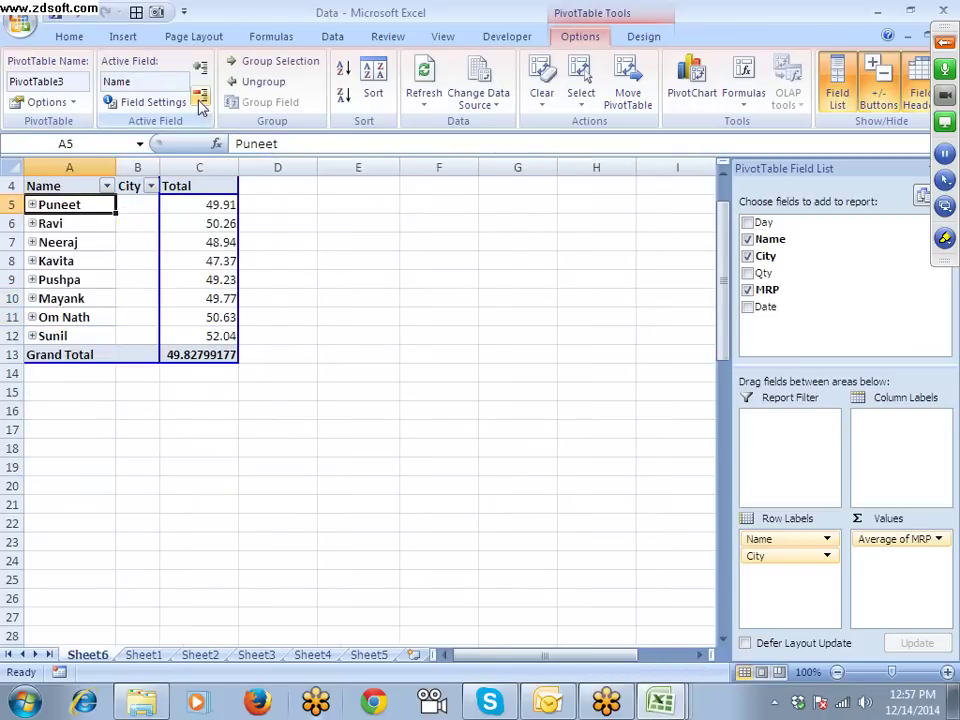
left_click(200, 67)
Step: Turn off the subtotals of the Name field, starting from the first name's total row
left_click_drag(64, 317, 225, 317)
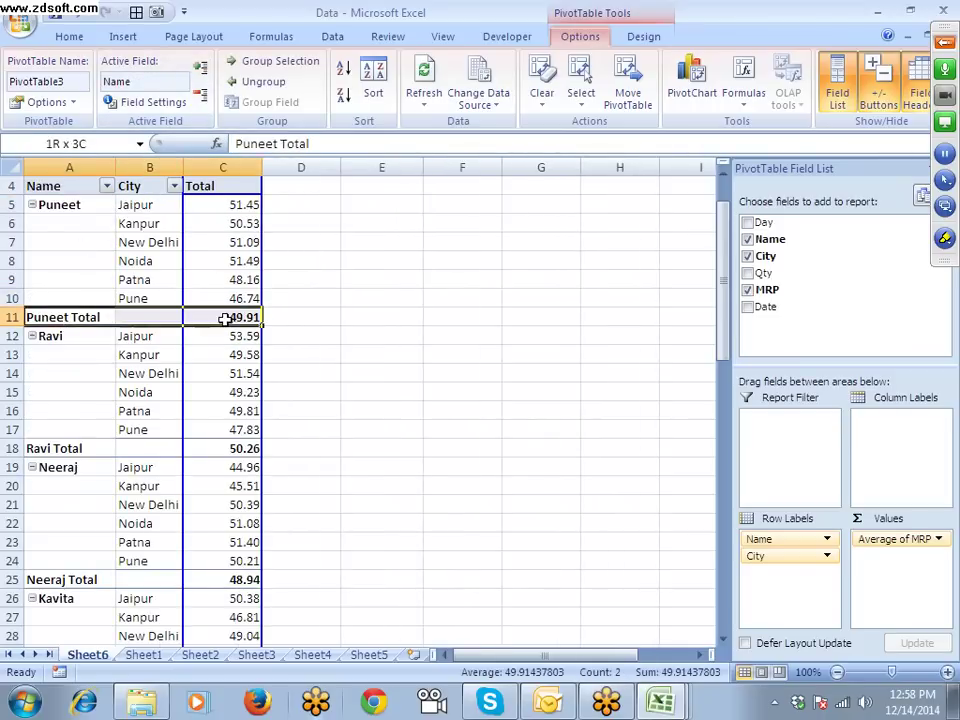
left_click(40, 317)
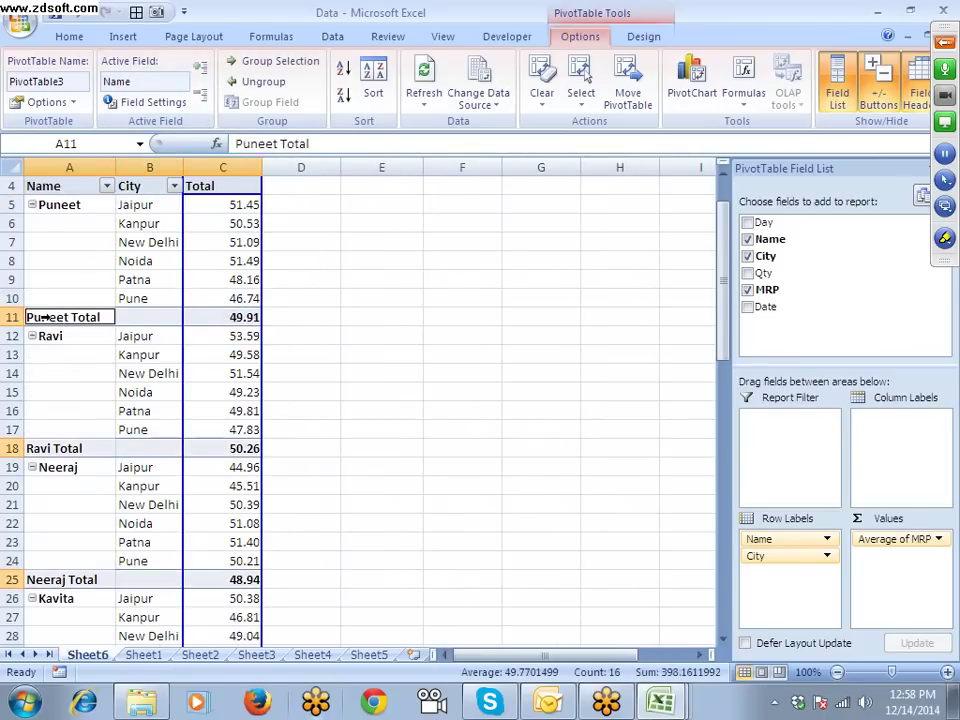
left_click(100, 316)
right_click(103, 317)
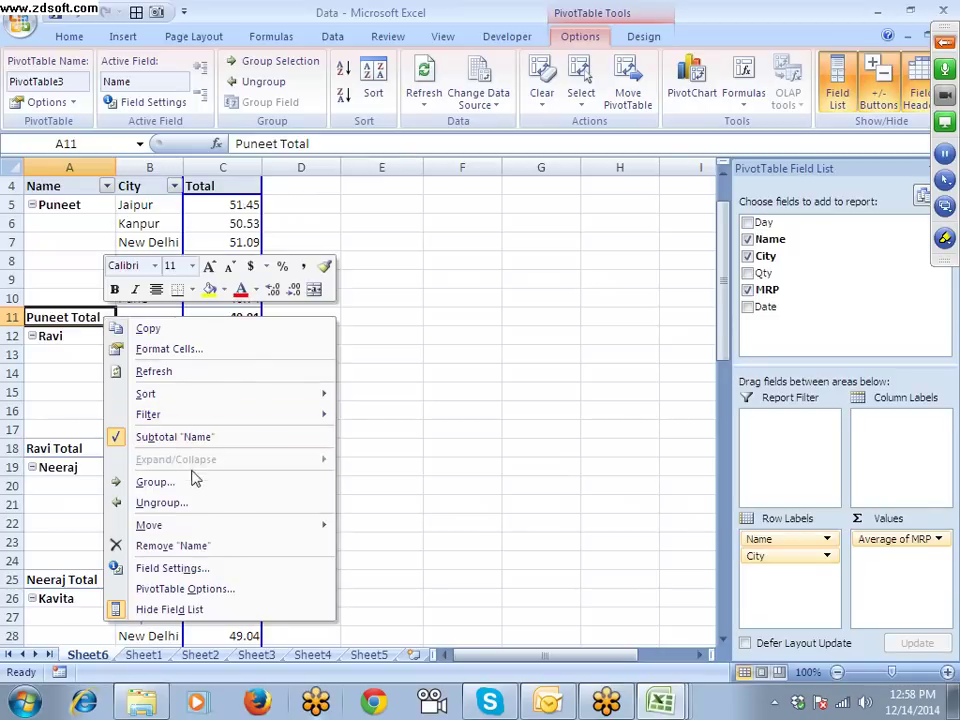
left_click(188, 437)
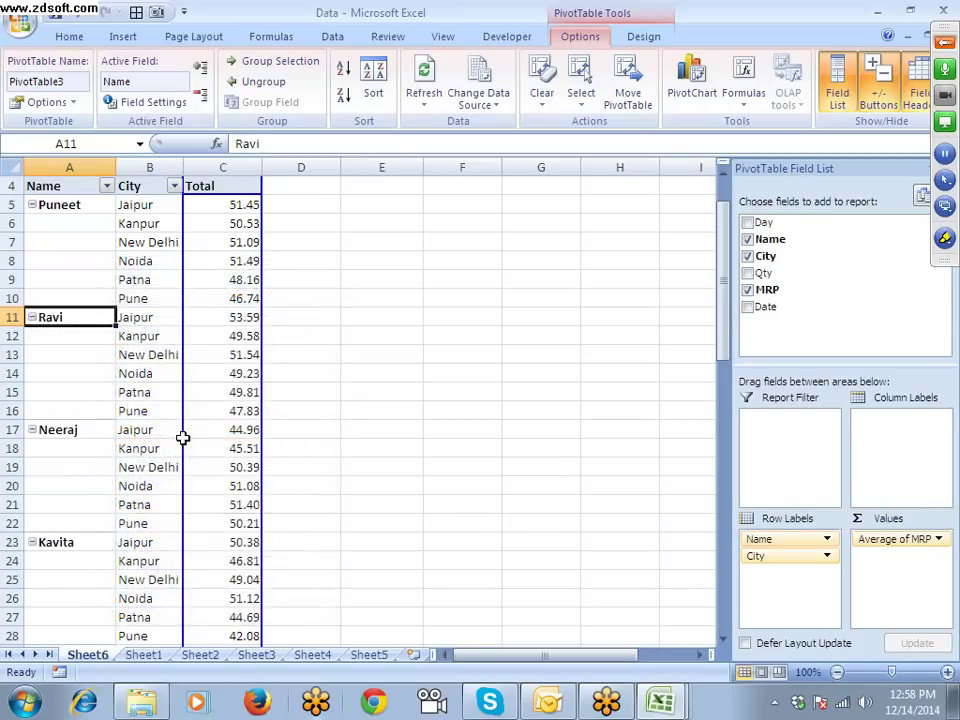
Step: Try to merge and center cells A5:A10, the first name's block in the PivotTable
mouse_move(91, 204)
left_mouse_down()
mouse_move(89, 249)
mouse_move(101, 193)
mouse_move(95, 204)
left_mouse_up()
left_click(90, 242)
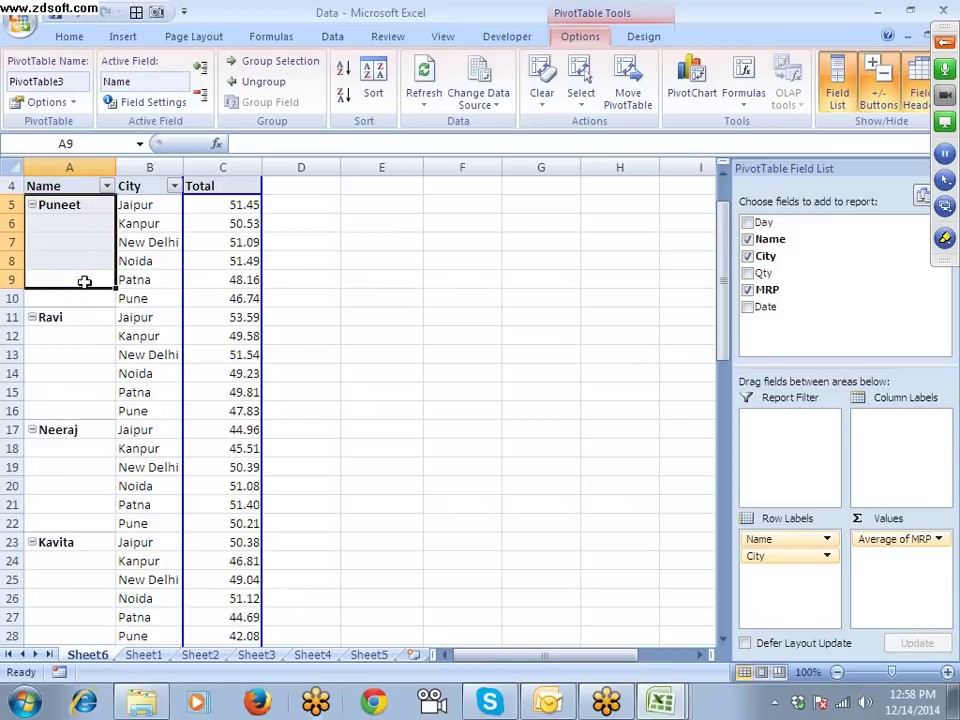
left_click_drag(84, 298, 79, 196)
left_click(72, 36)
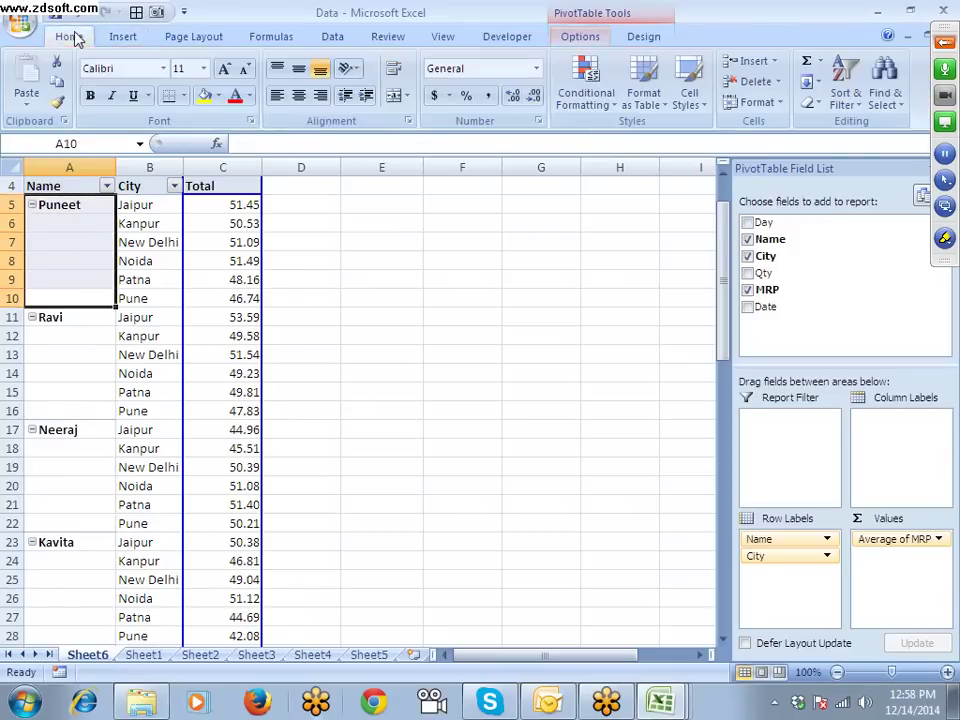
left_click(396, 94)
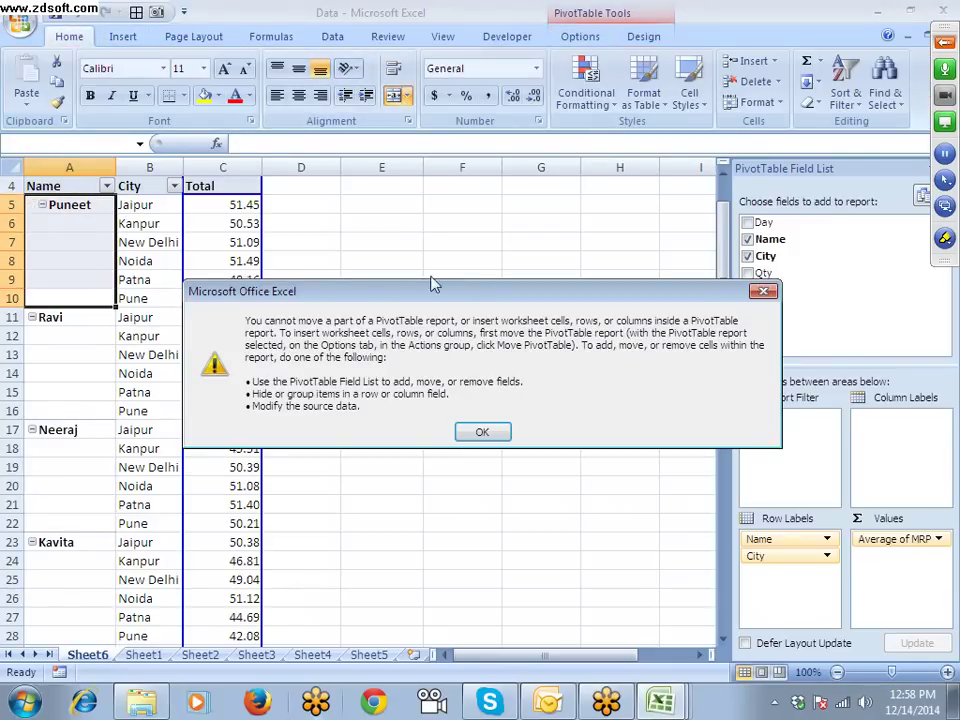
key("Return")
Step: Merge and center the empty cells E6:E10 beside the PivotTable and undo the merge
left_click_drag(418, 222, 424, 300)
left_click(393, 95)
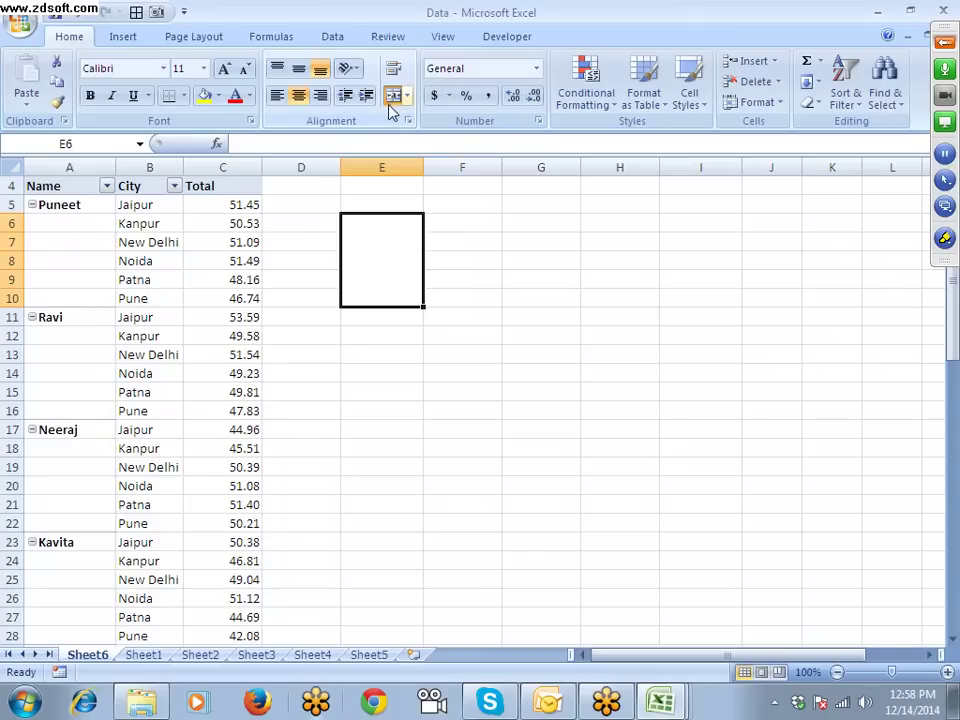
key("ctrl+z")
Step: Enable merging and centering of cells with labels in the PivotTable's layout and format options
left_click_drag(58, 208, 55, 272)
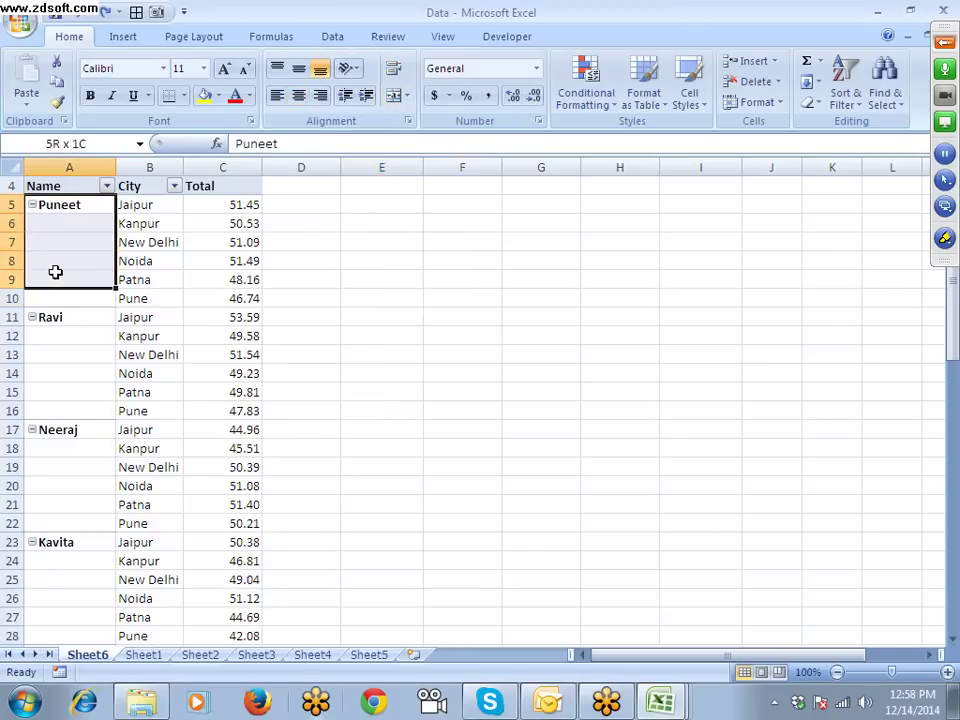
left_click(103, 240)
right_click(104, 243)
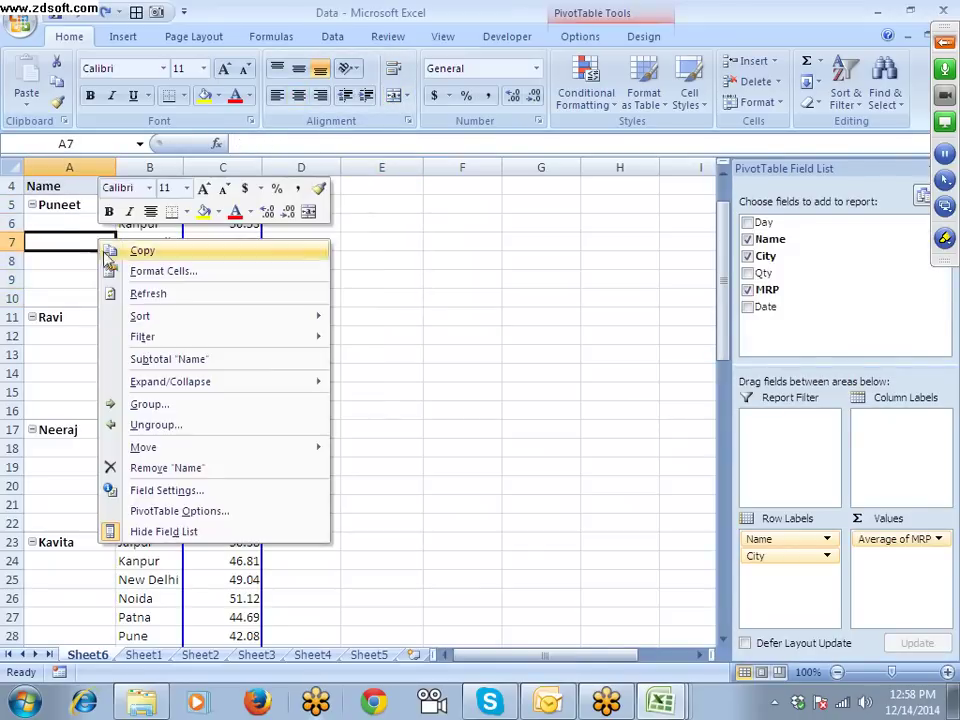
left_click(167, 512)
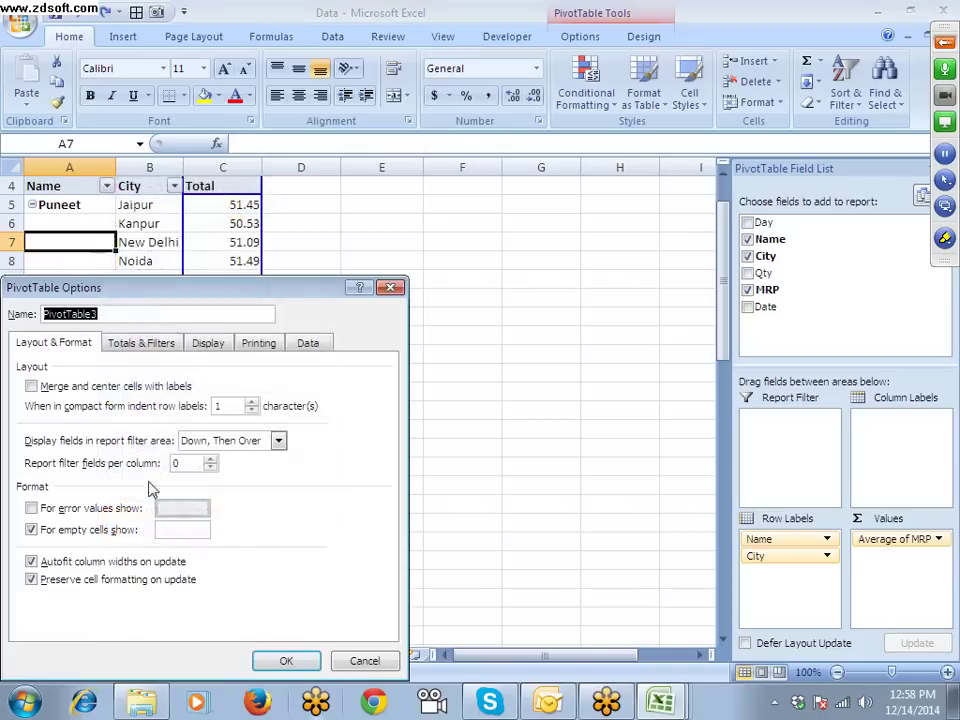
left_click(32, 387)
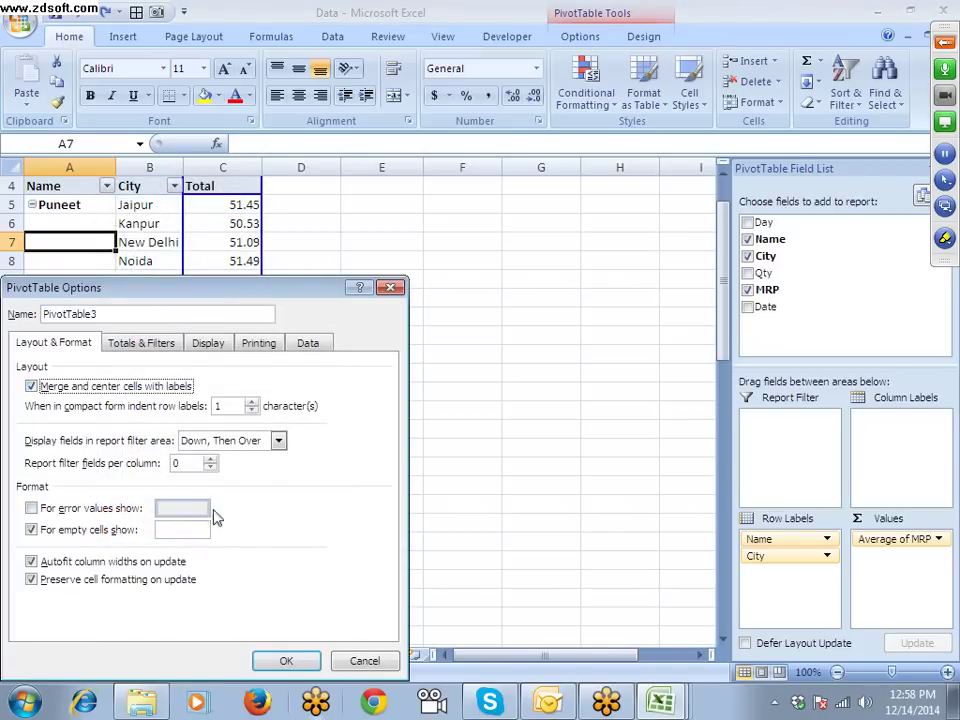
left_click(285, 659)
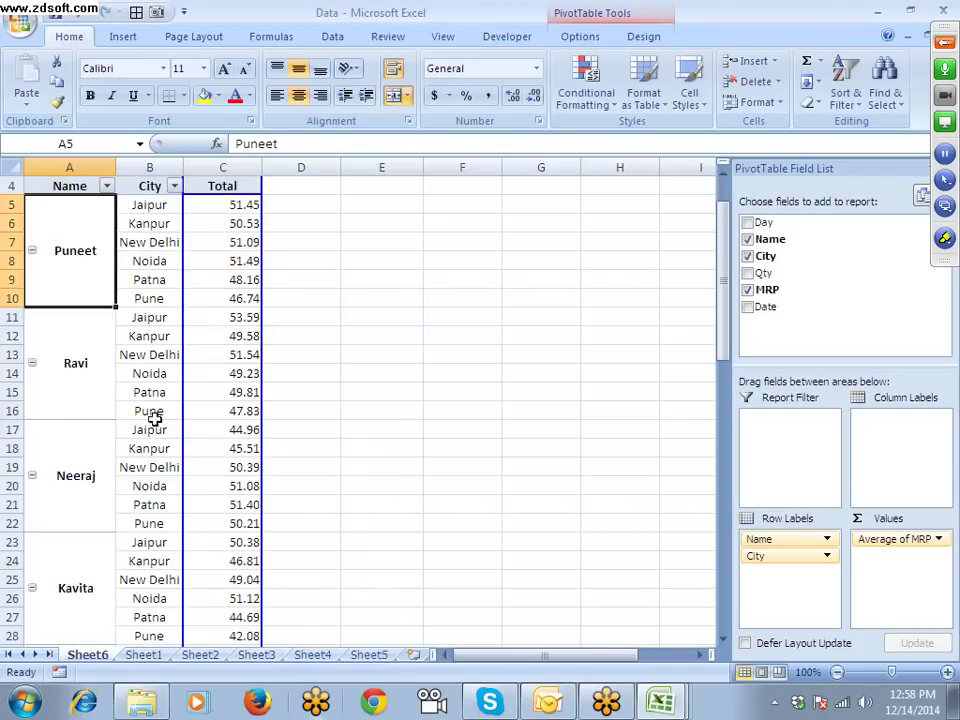
Step: Examine the merged and centered name and city labels throughout the PivotTable
left_click(96, 388)
left_click(86, 474)
scroll(86, 474, "down", 2)
left_click(75, 528)
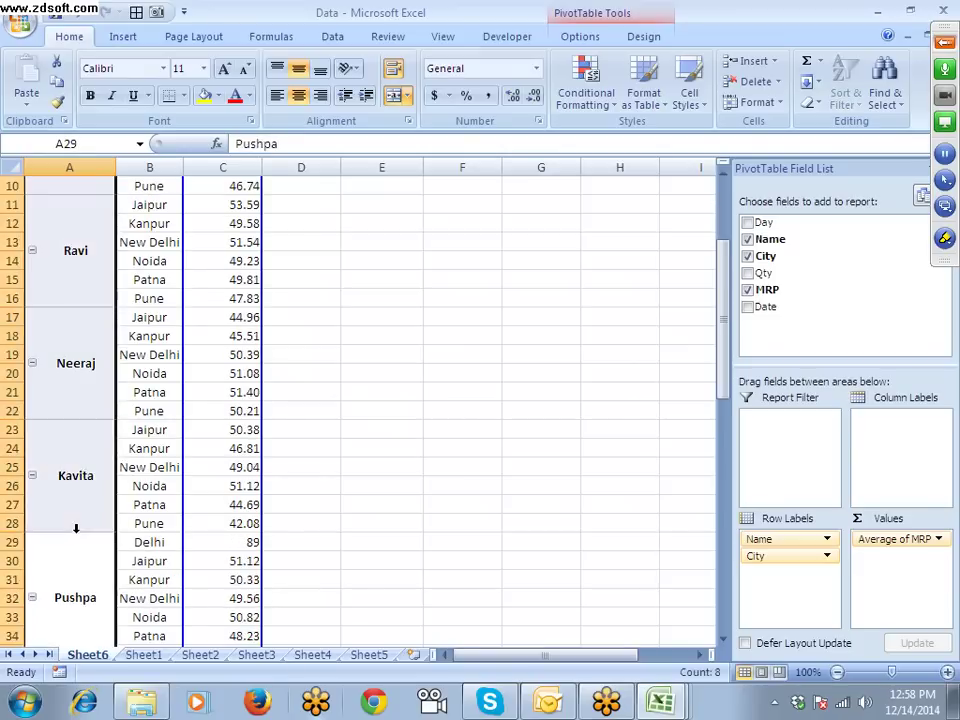
scroll(75, 525, "down", 8)
scroll(81, 493, "up", 9)
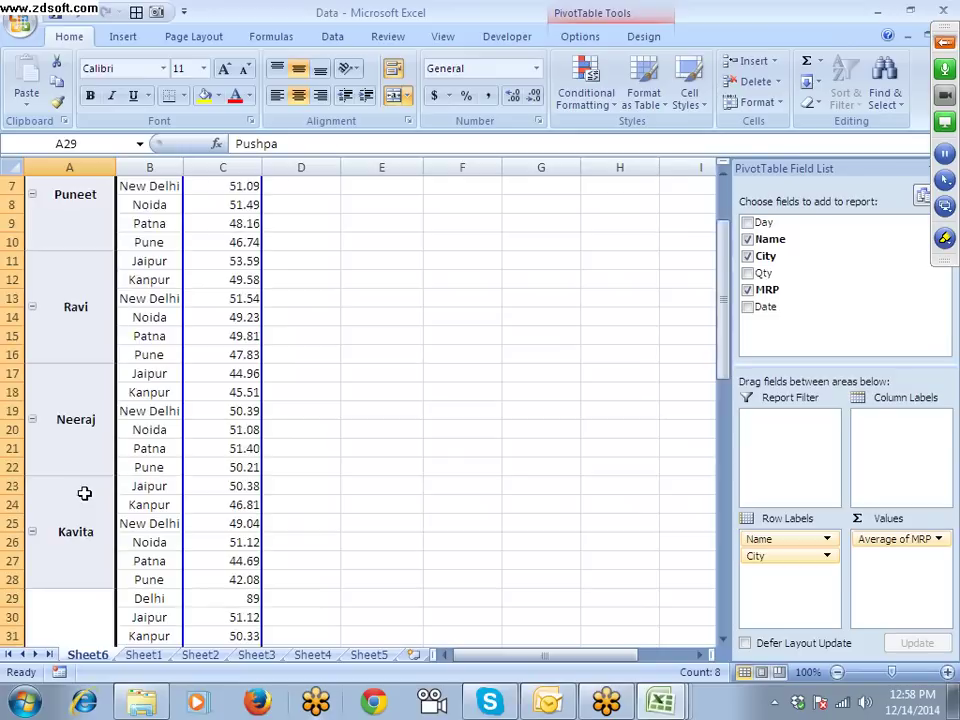
scroll(84, 493, "up", 2)
left_click(154, 429)
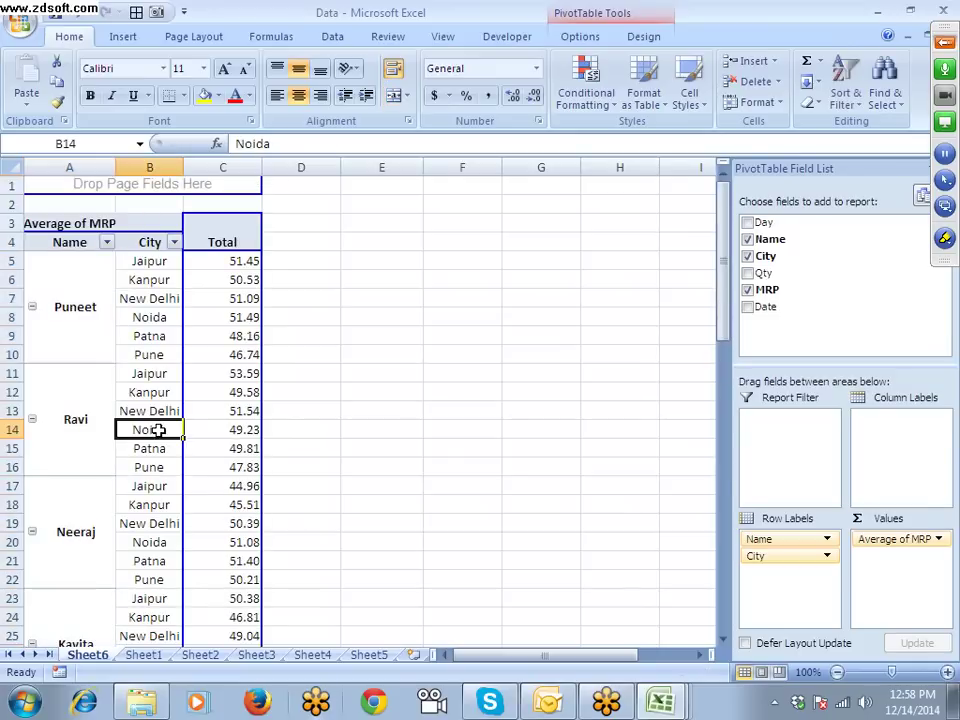
left_click(100, 300)
left_click(163, 279)
Step: Show the source records behind the first name's Jaipur average in C5 on a new sheet and look through them
left_click(245, 262)
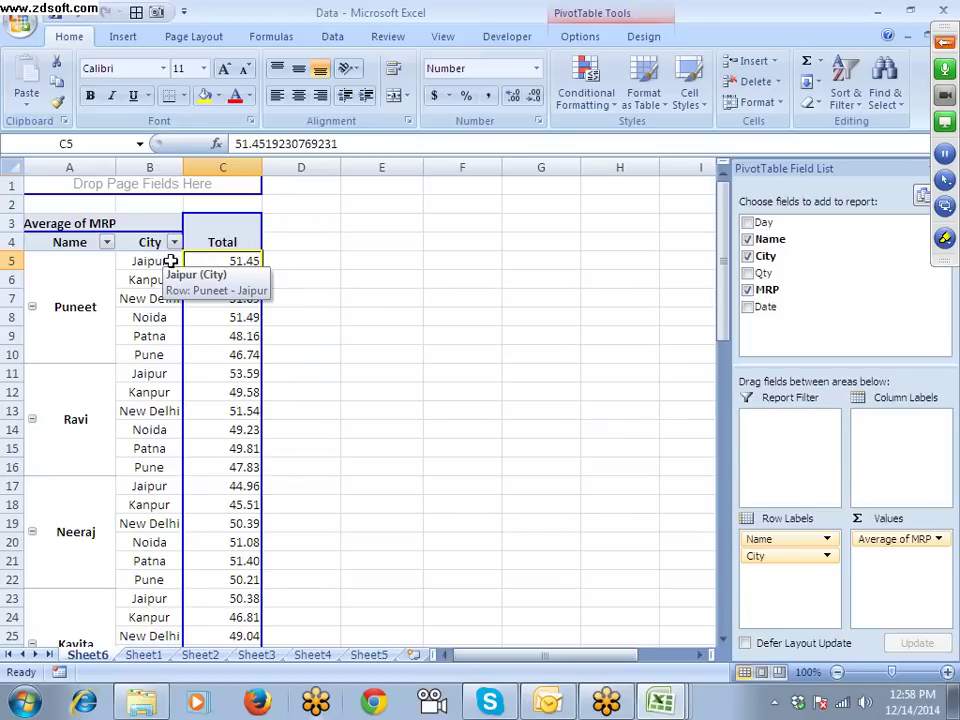
double_click(233, 260)
scroll(214, 262, "down", 20)
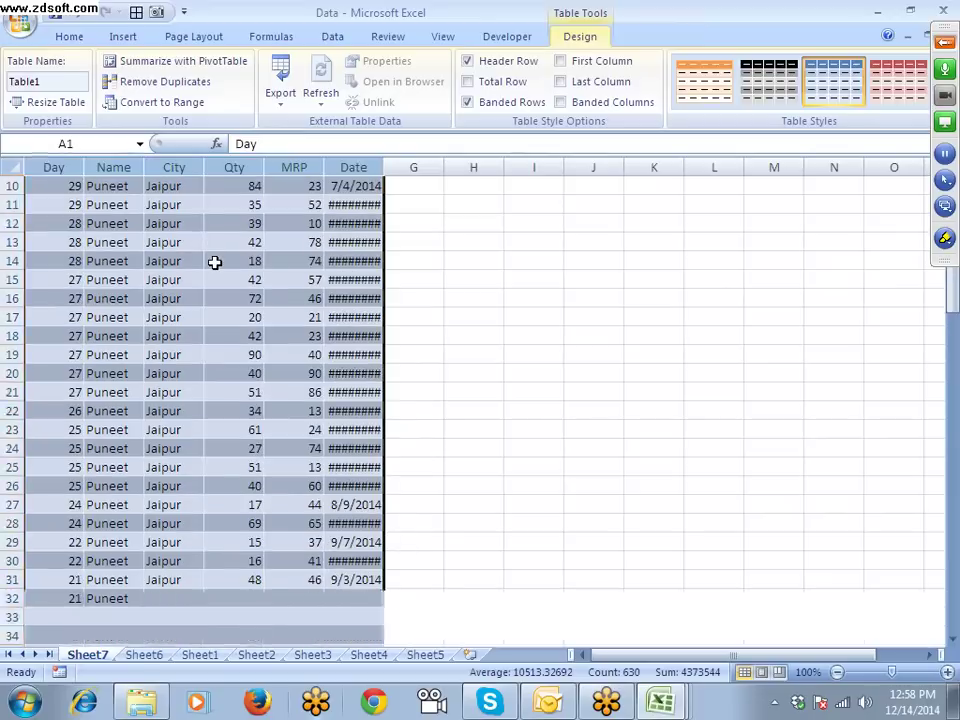
scroll(214, 262, "down", 5)
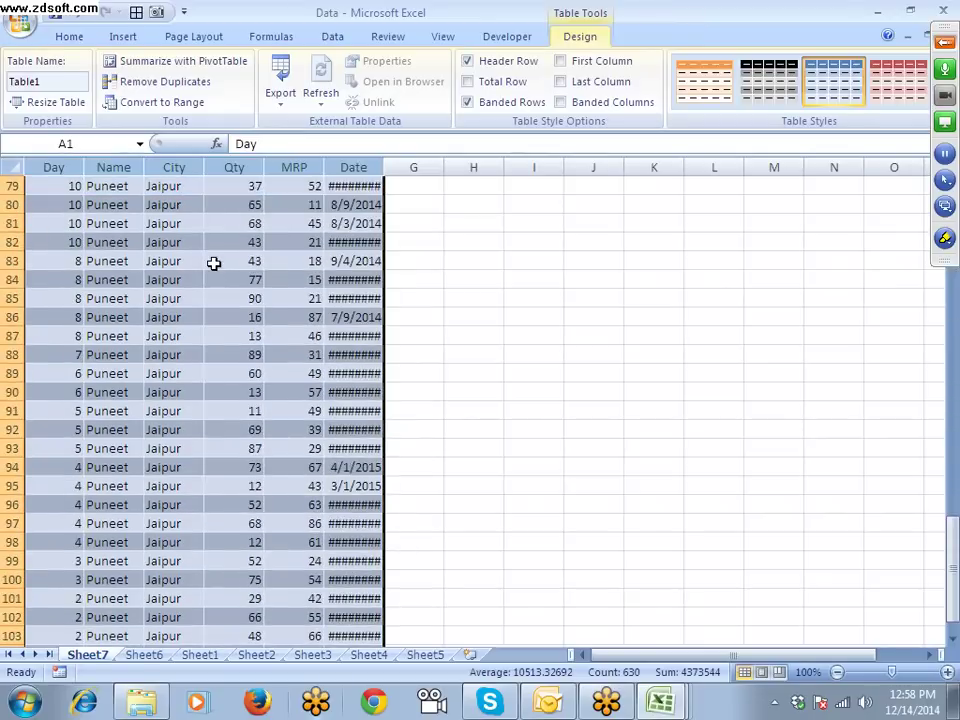
Step: Delete the detail sheet Sheet7 from the workbook
right_click(102, 660)
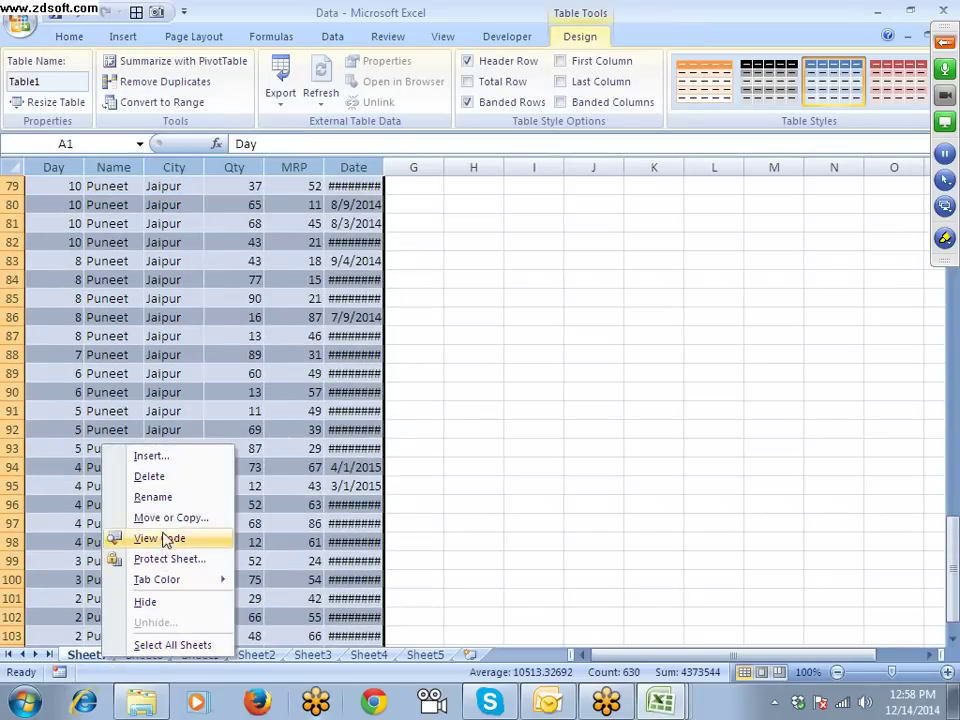
left_click(155, 476)
left_click(428, 400)
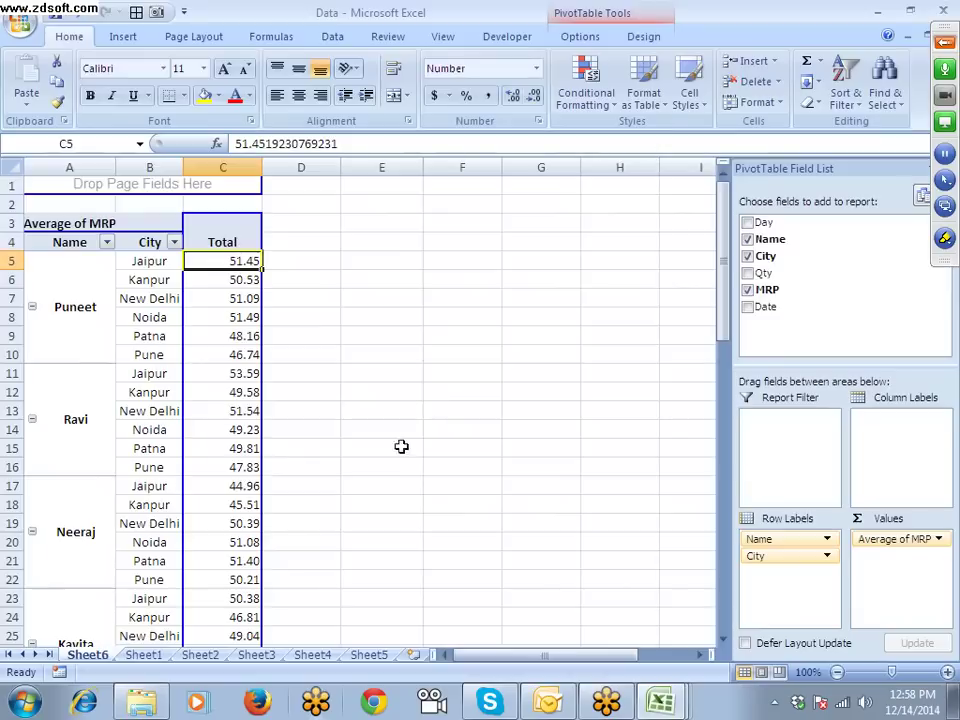
left_click(96, 310)
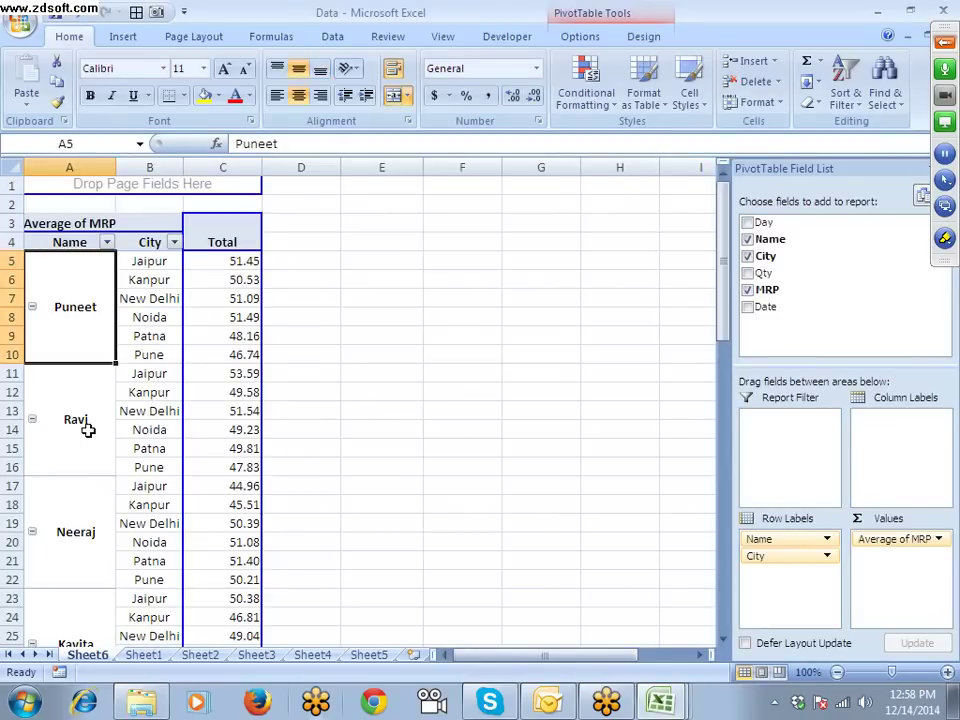
left_click(147, 341)
left_click(250, 356)
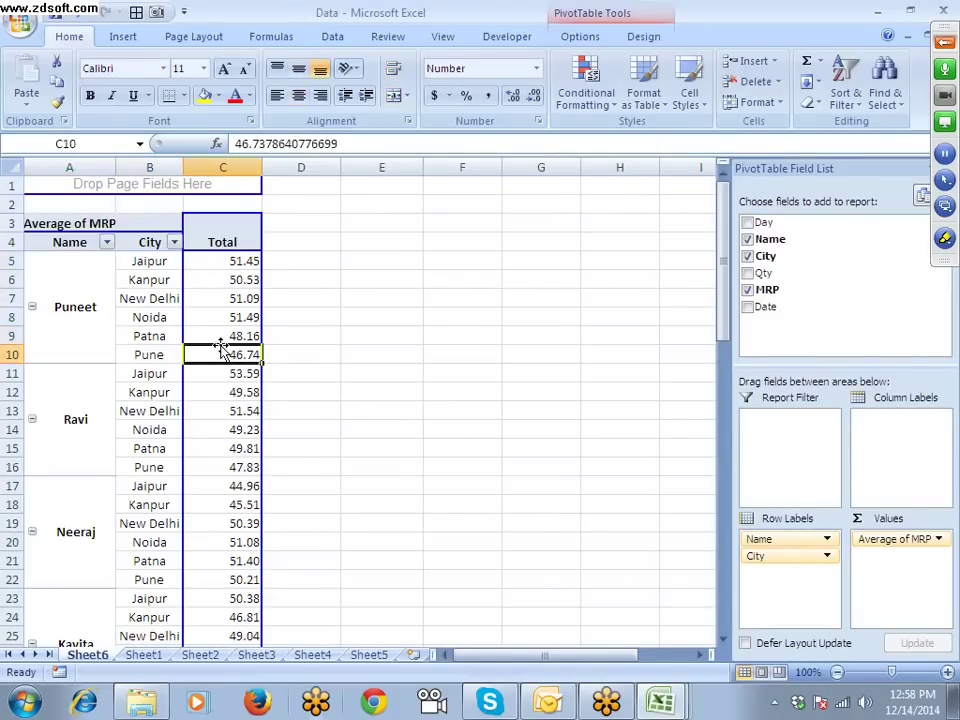
left_click(221, 336)
mouse_move(221, 336)
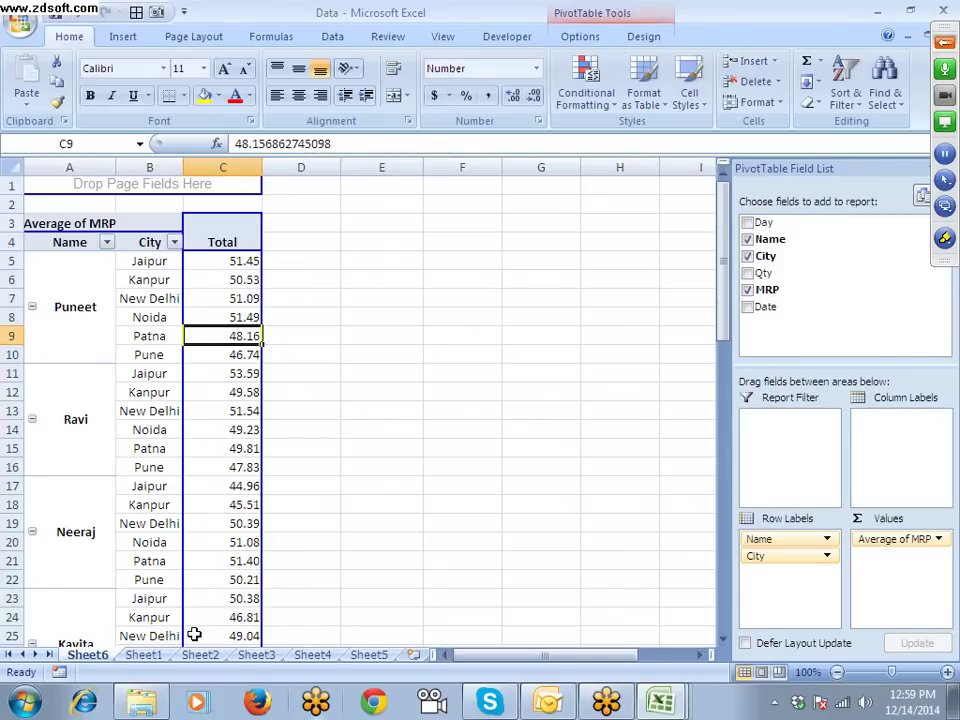
Step: Show the source records behind the first name's Patna average in C9 on a new sheet and look through them
mouse_move(194, 638)
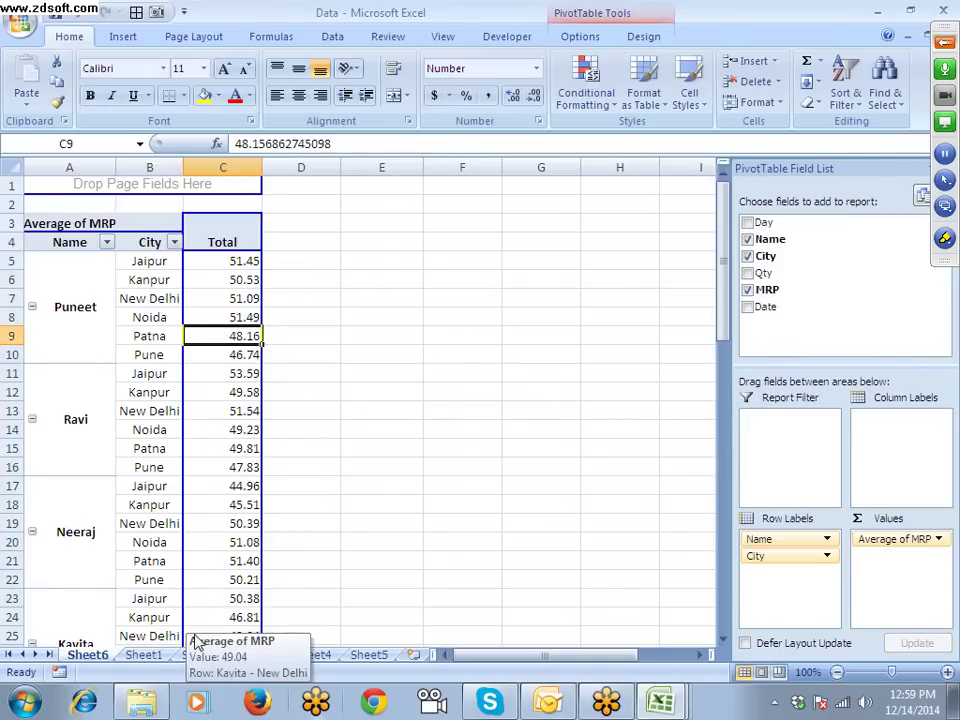
double_click(245, 339)
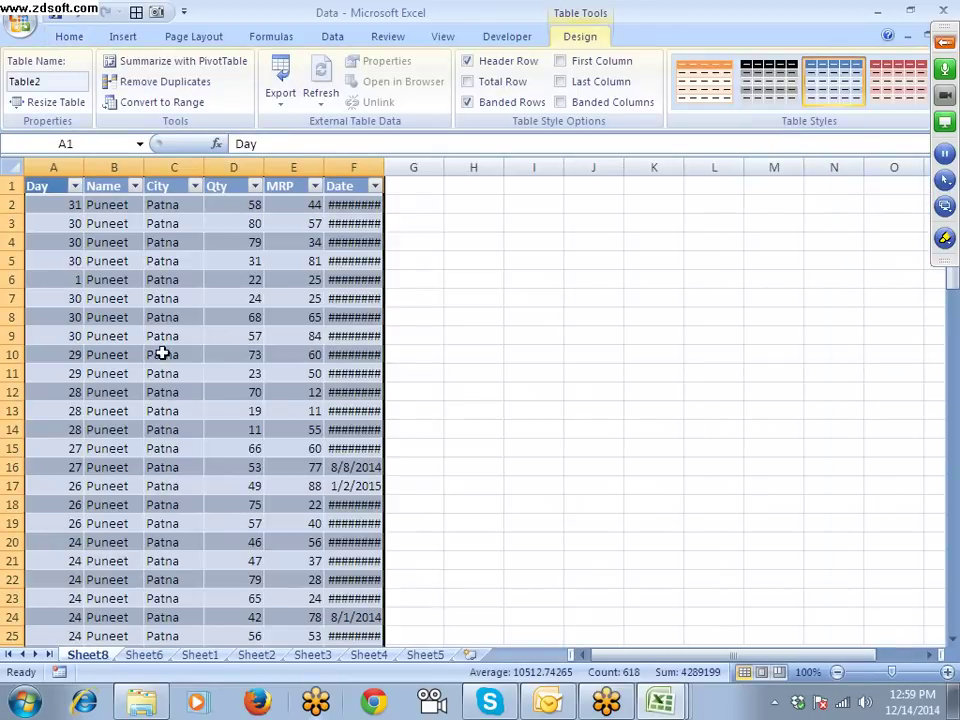
left_click(138, 300)
left_click(165, 300)
scroll(250, 597, "down", 16)
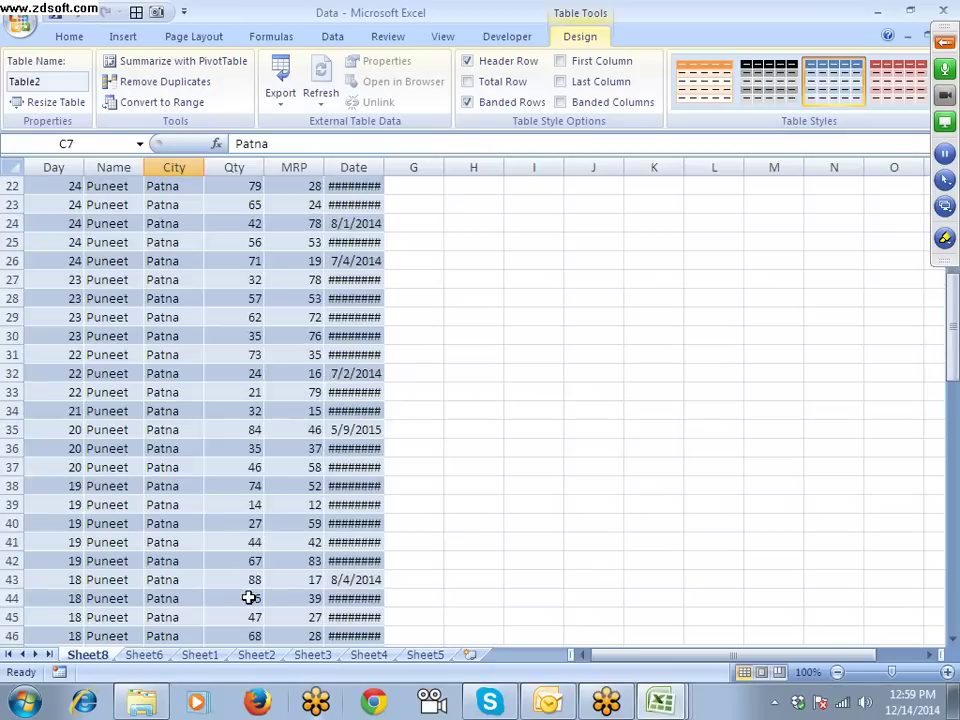
scroll(248, 597, "up", 2)
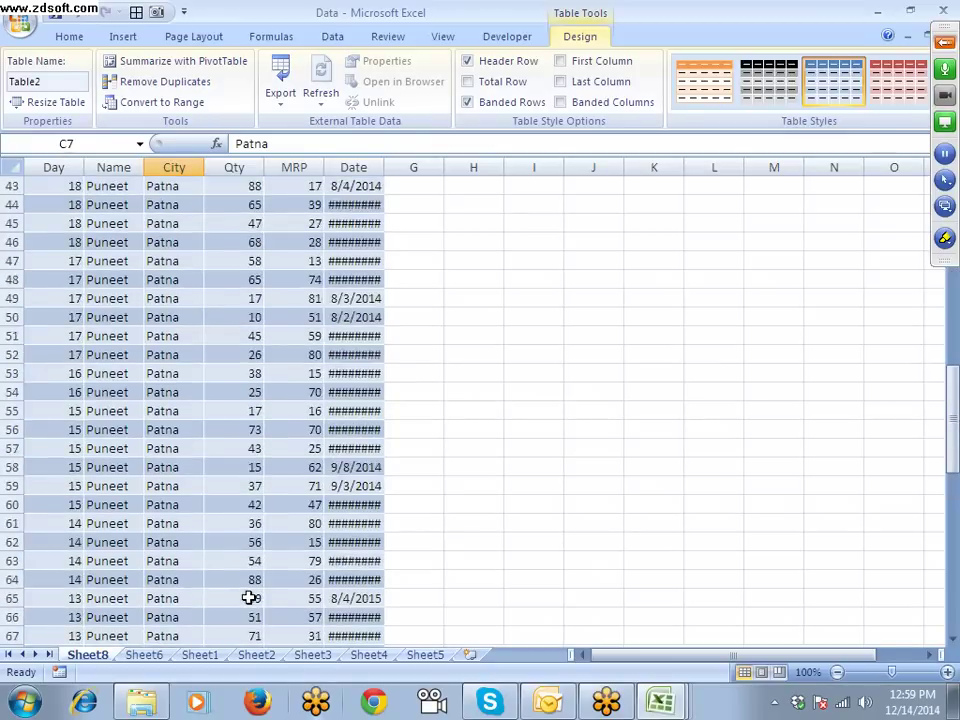
Step: Delete the Patna detail sheet Sheet8 from the workbook
right_click(100, 656)
left_click(160, 476)
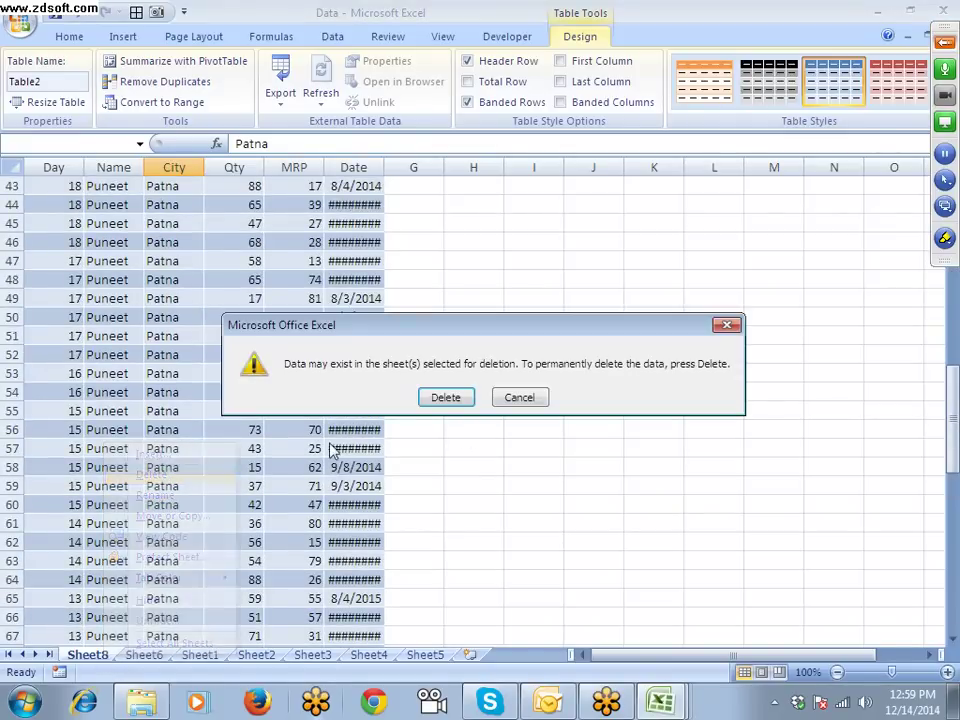
left_click(447, 397)
Step: Create a PivotTable on a new sheet from the Sheet1 data, with City as row labels and the sum of MRP as values
left_click(145, 656)
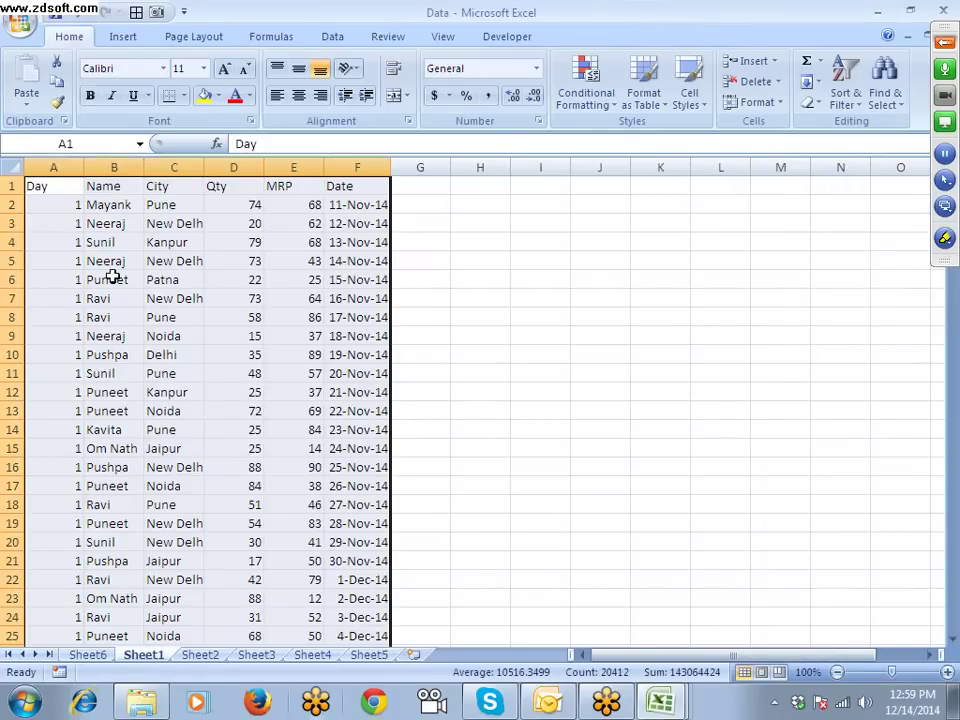
left_click(123, 34)
left_click(33, 90)
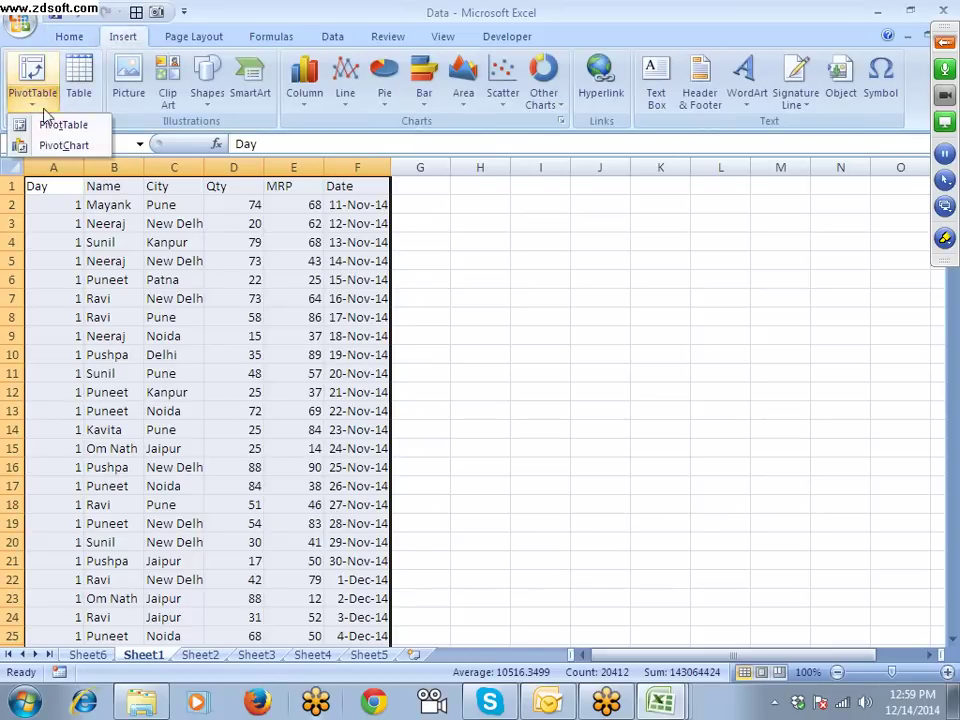
left_click(64, 122)
left_click(693, 423)
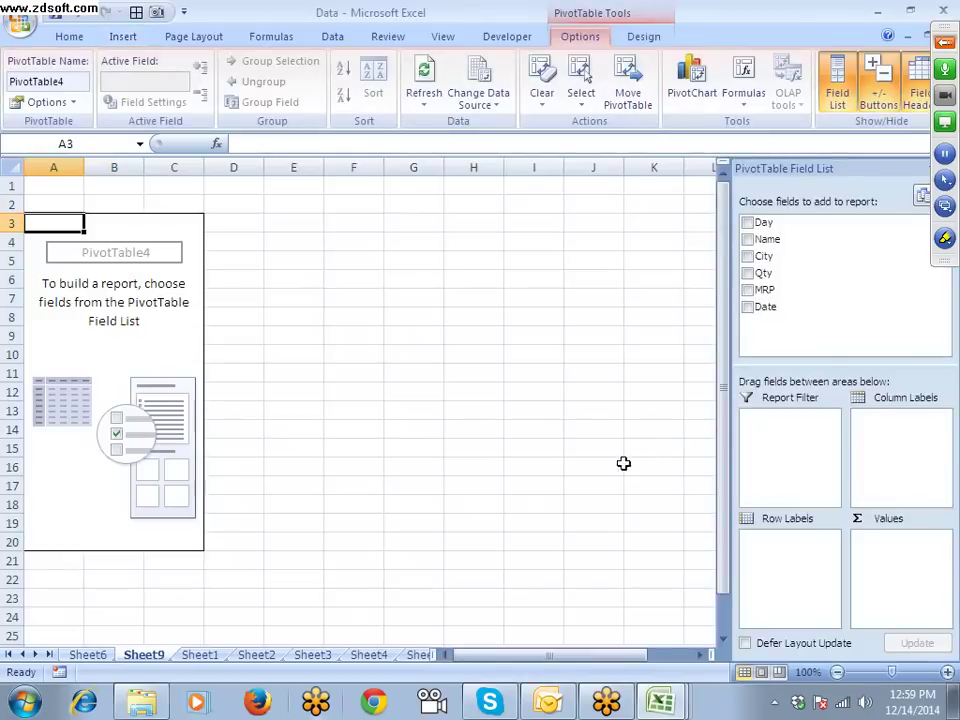
left_click_drag(797, 261, 795, 535)
left_click_drag(765, 307, 897, 562)
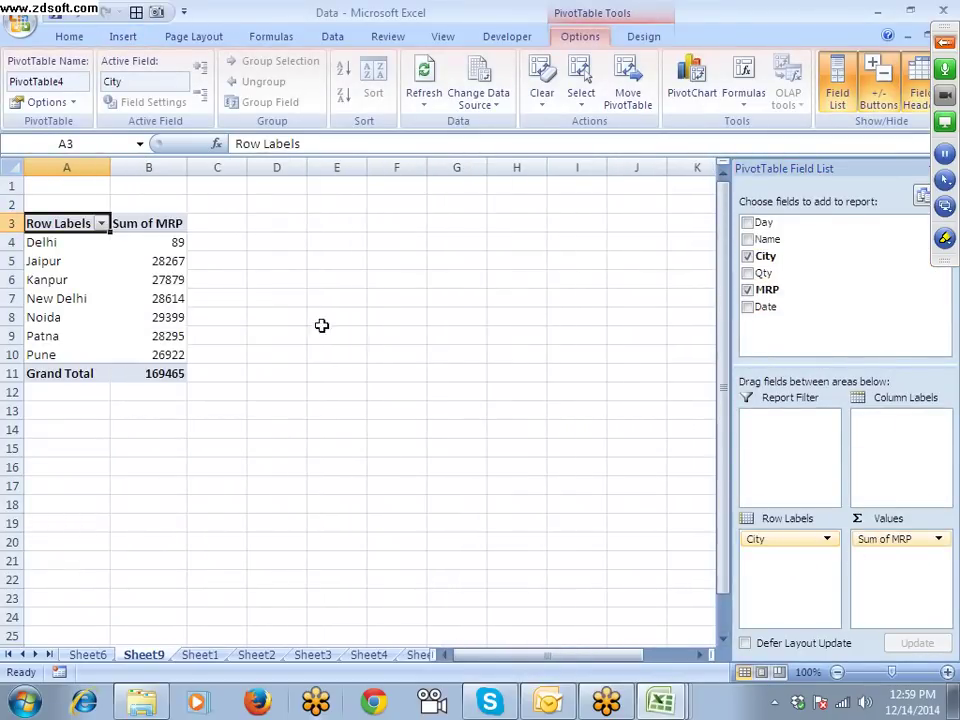
Step: Show the source records behind the Delhi and Kanpur MRP sums, each on its own new sheet
double_click(176, 242)
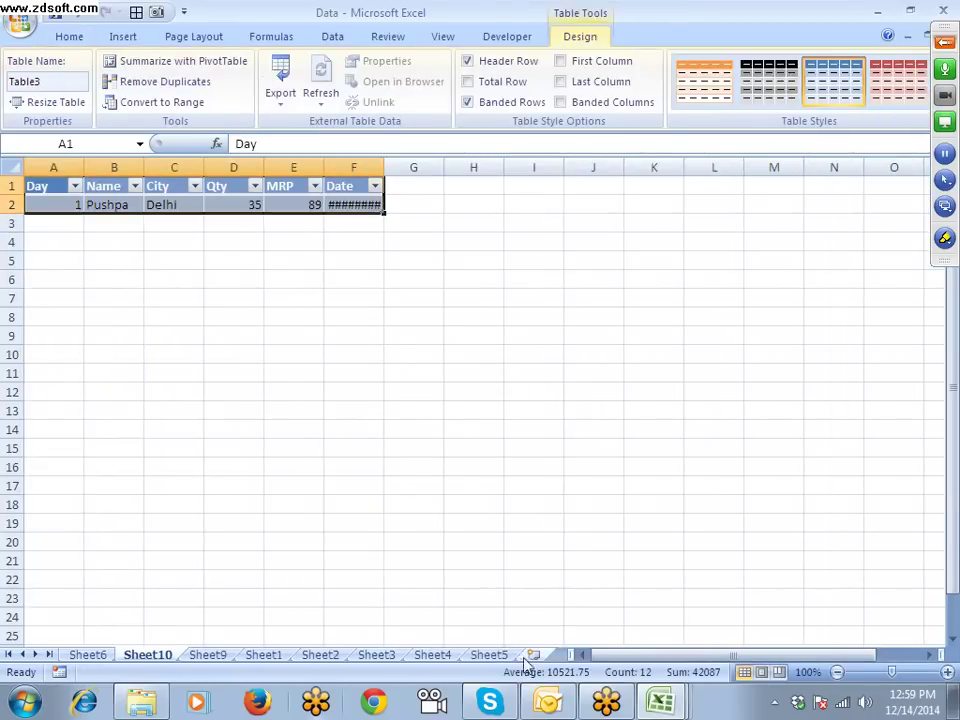
left_click(208, 656)
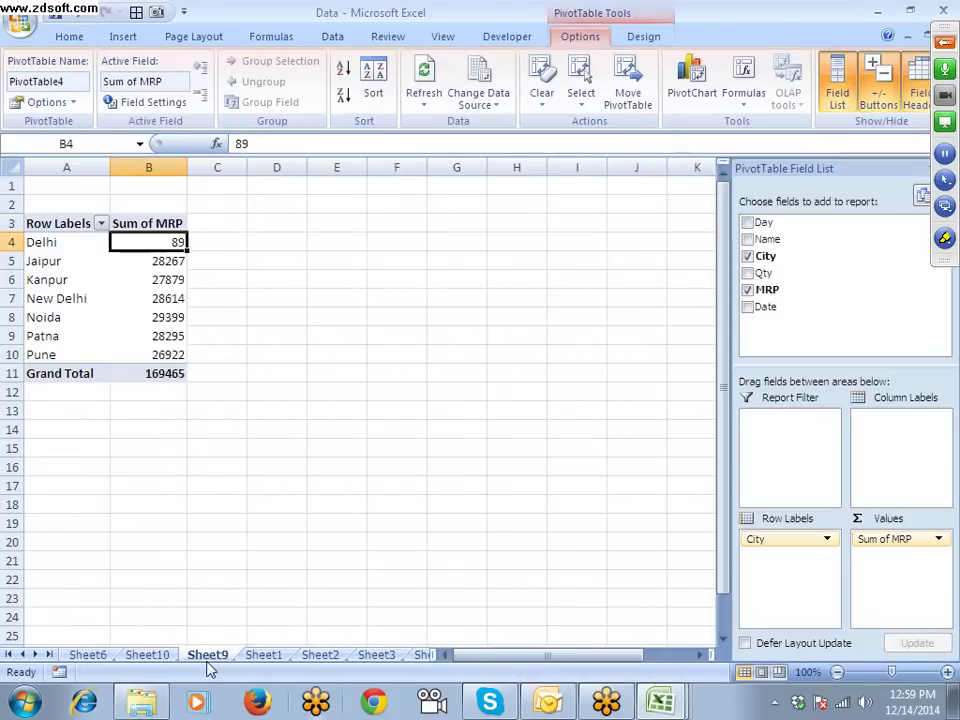
double_click(160, 280)
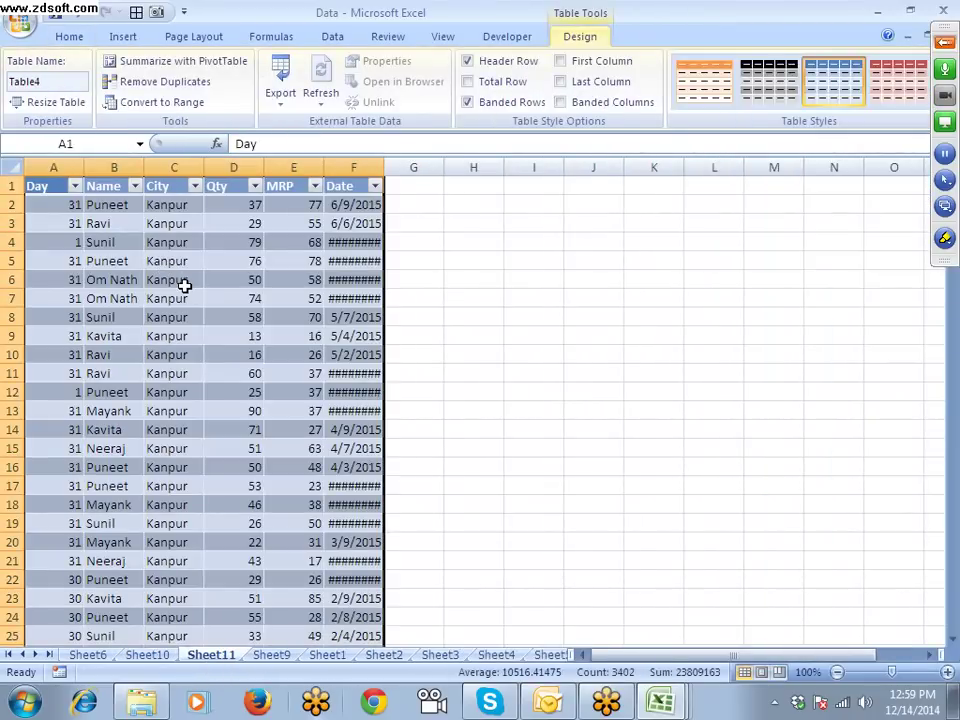
Step: Delete the Kanpur detail sheet Sheet11 and the city PivotTable sheet Sheet9
right_click(231, 656)
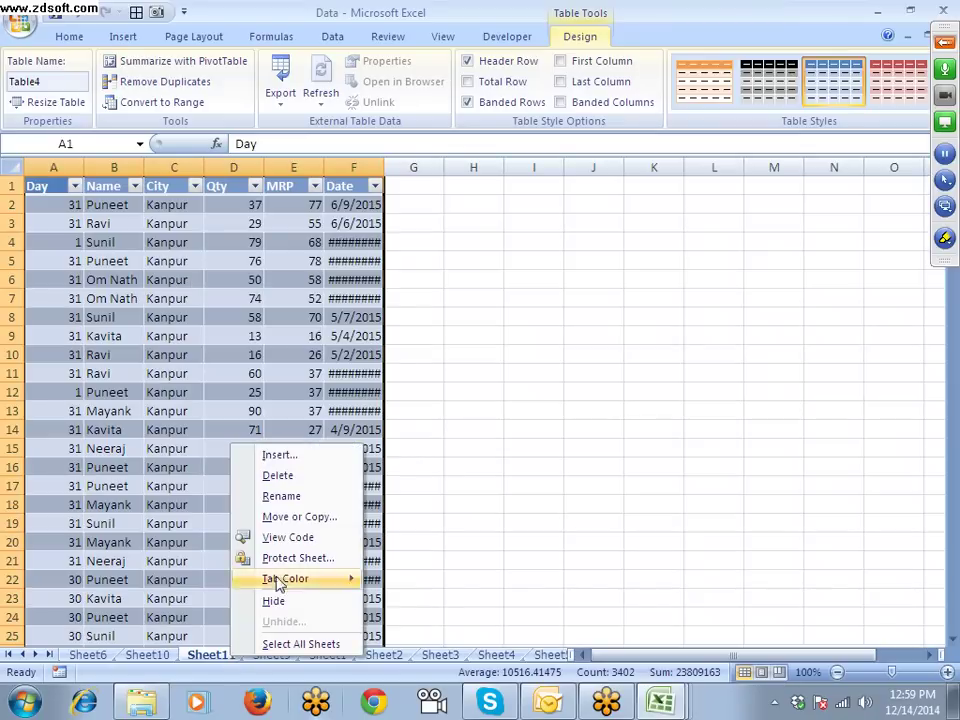
left_click(281, 476)
left_click(440, 399)
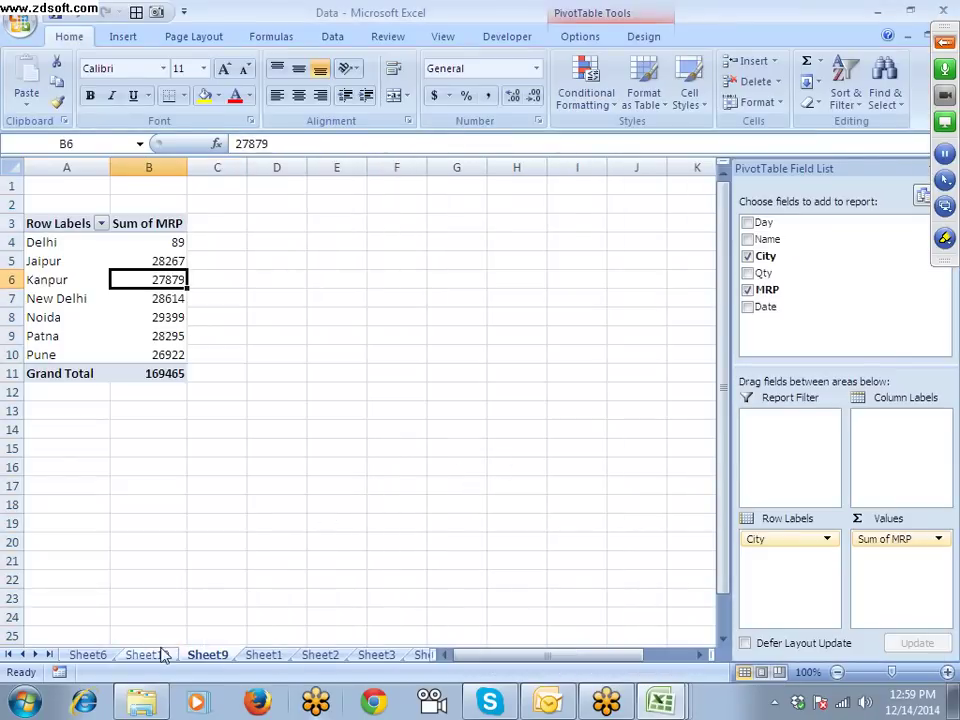
right_click(210, 658)
left_click(259, 474)
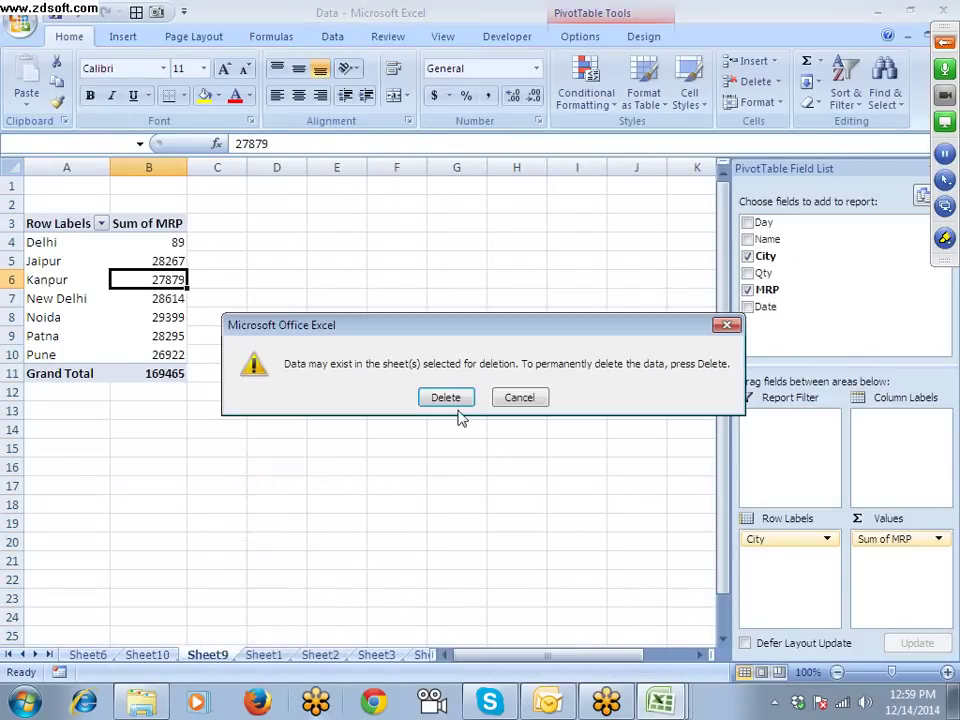
left_click(443, 397)
Step: Disable showing details in the data options of the PivotTable on Sheet6
left_click(128, 655)
left_click(92, 655)
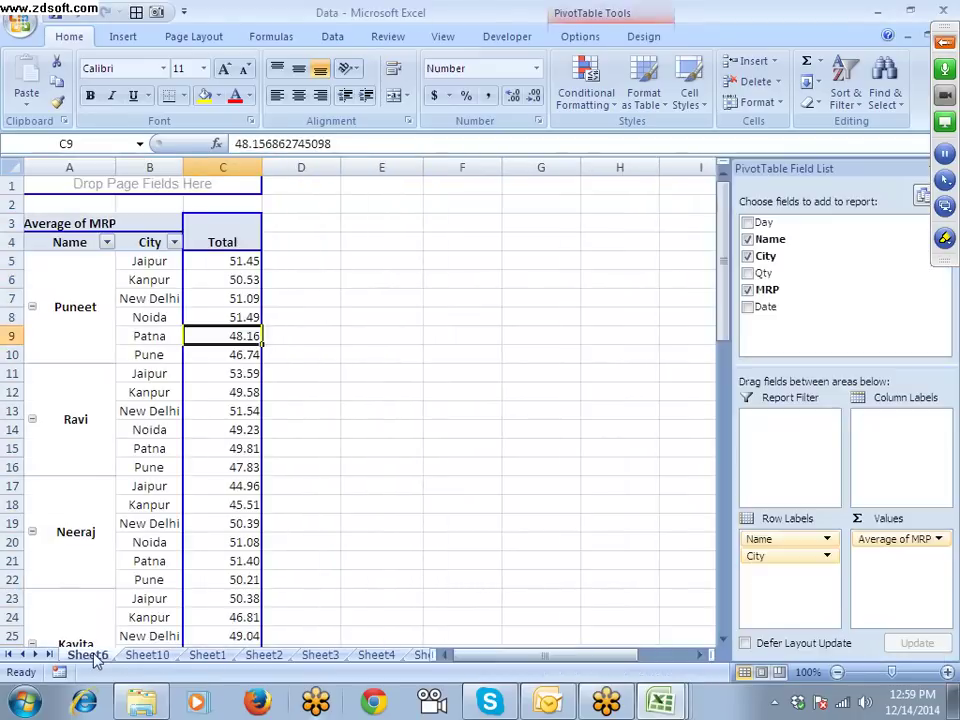
right_click(224, 299)
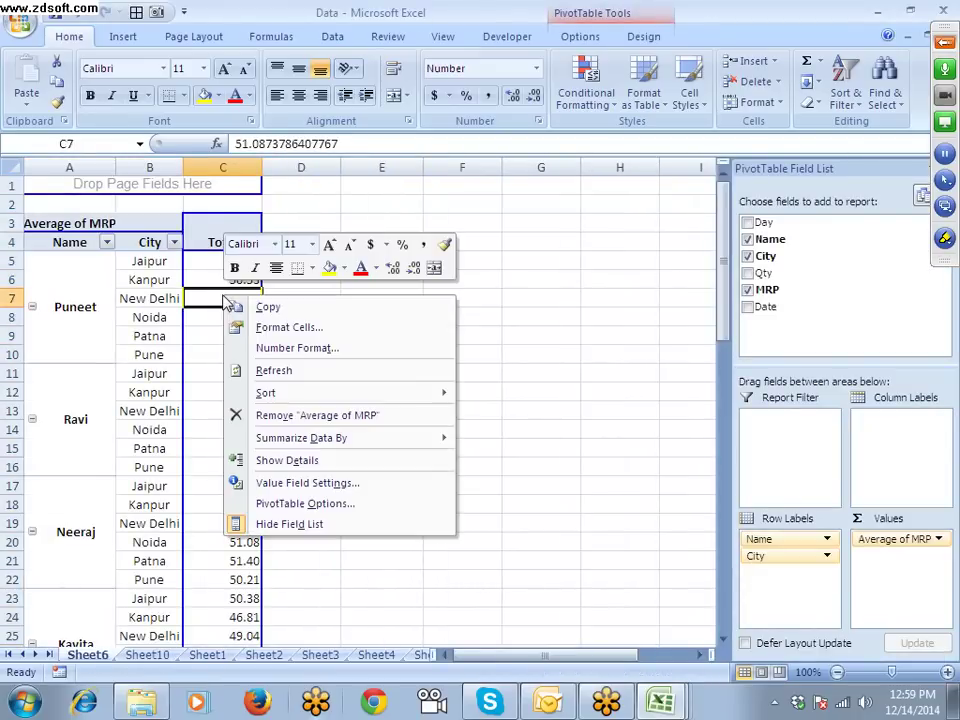
left_click(287, 505)
left_click(390, 345)
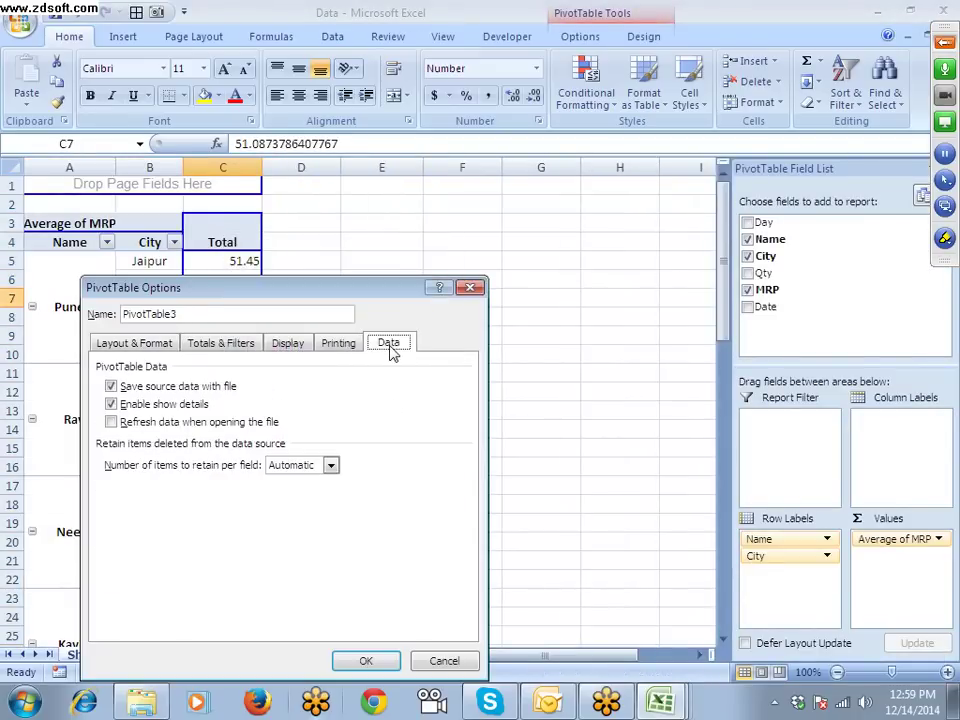
left_click(116, 406)
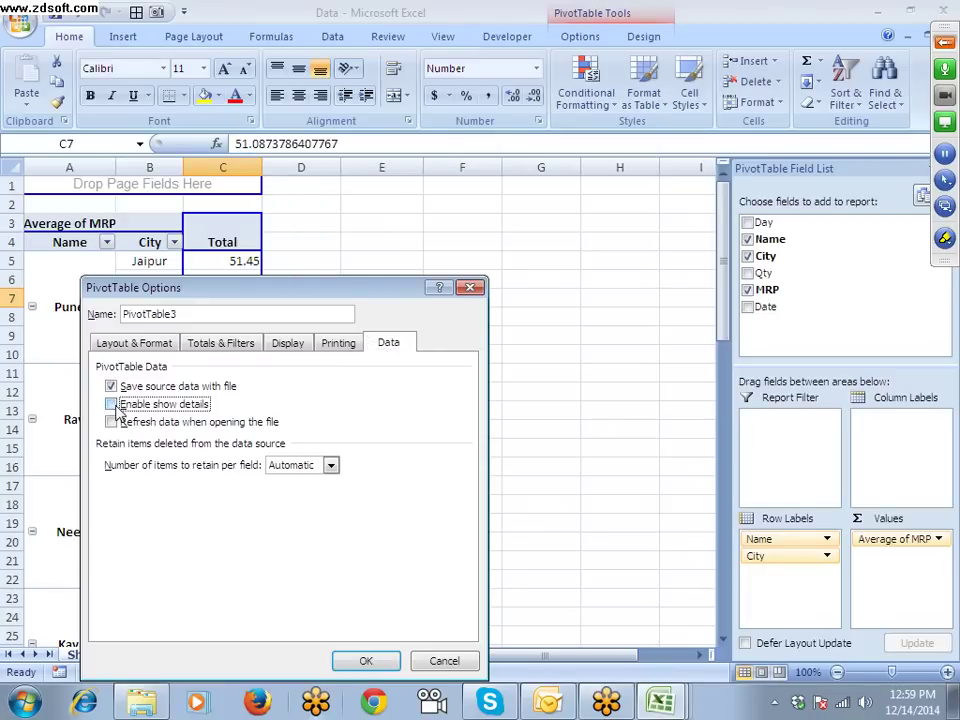
left_click(350, 660)
Step: Try to show the source records behind the second name's Jaipur average in C11
left_click(230, 376)
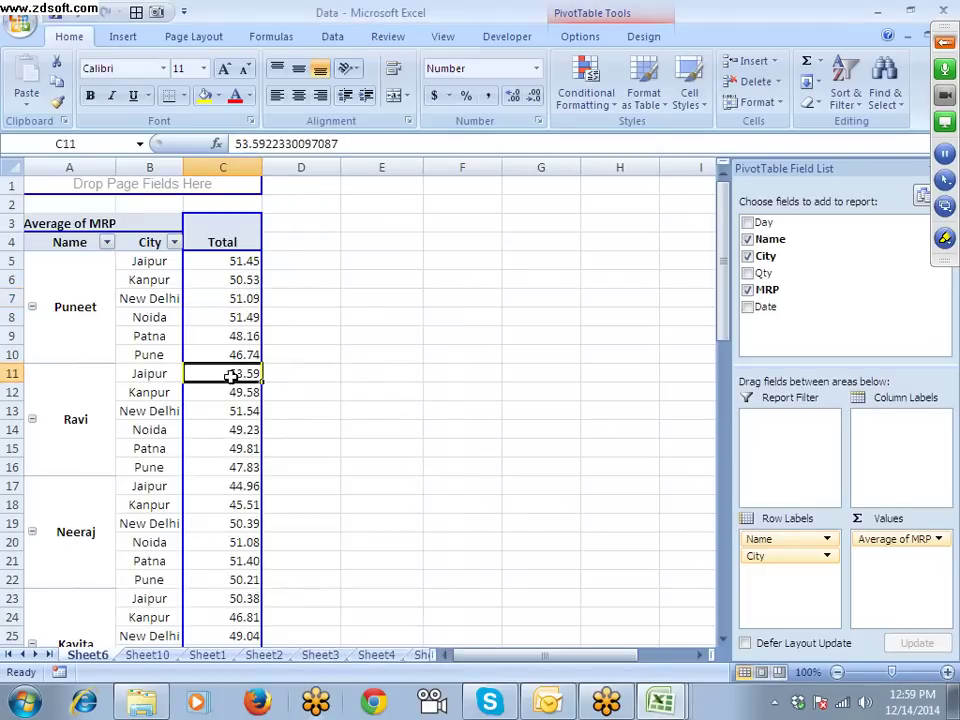
double_click(230, 375)
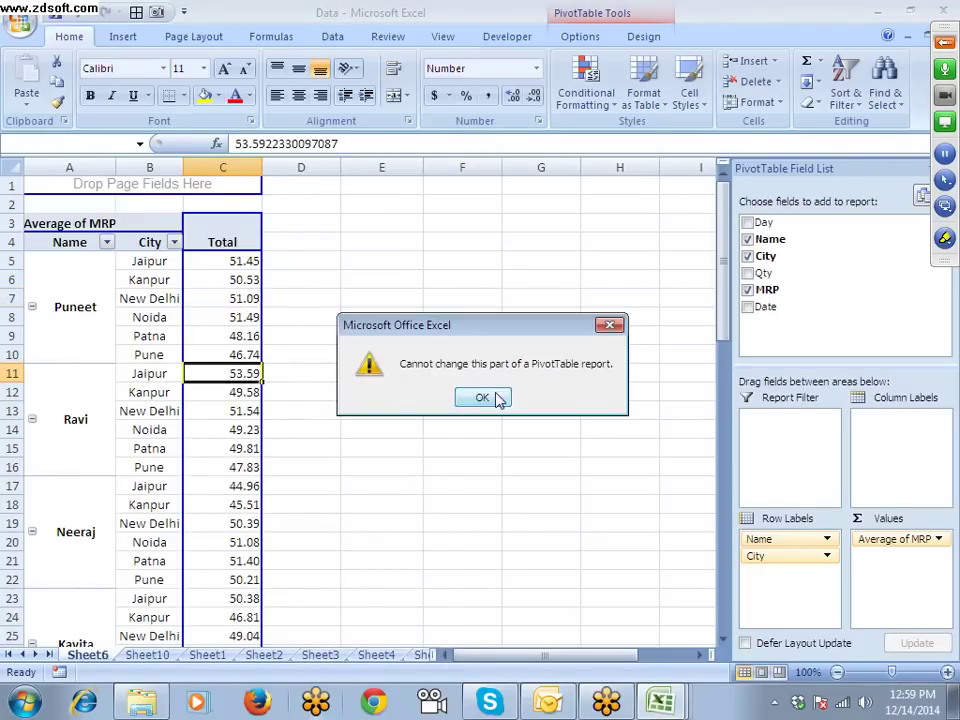
left_click(478, 396)
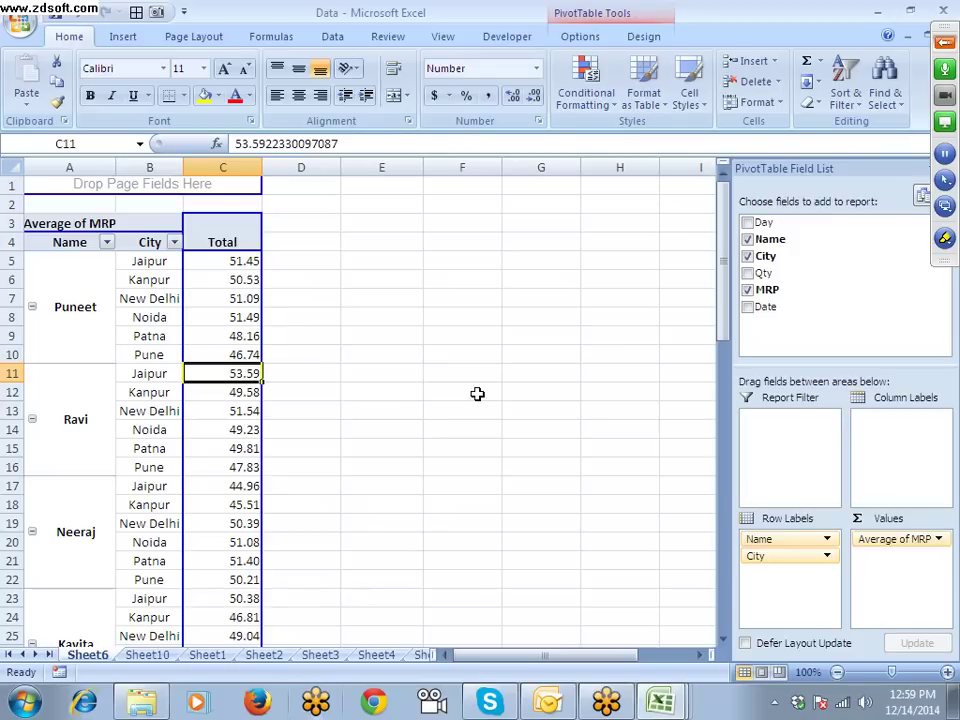
left_click(224, 316)
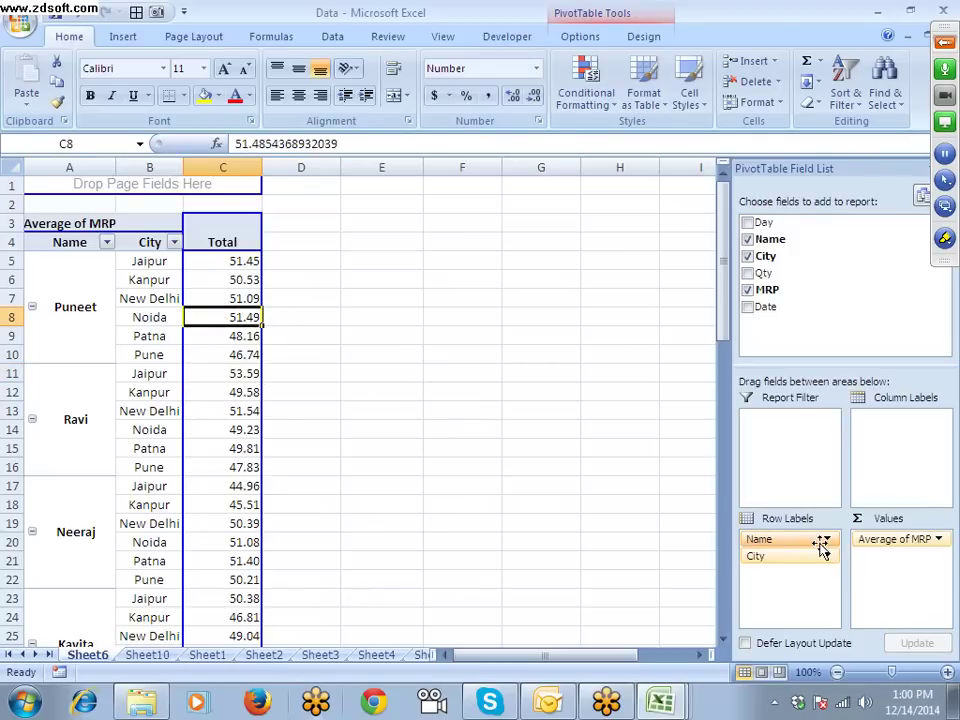
right_click(246, 280)
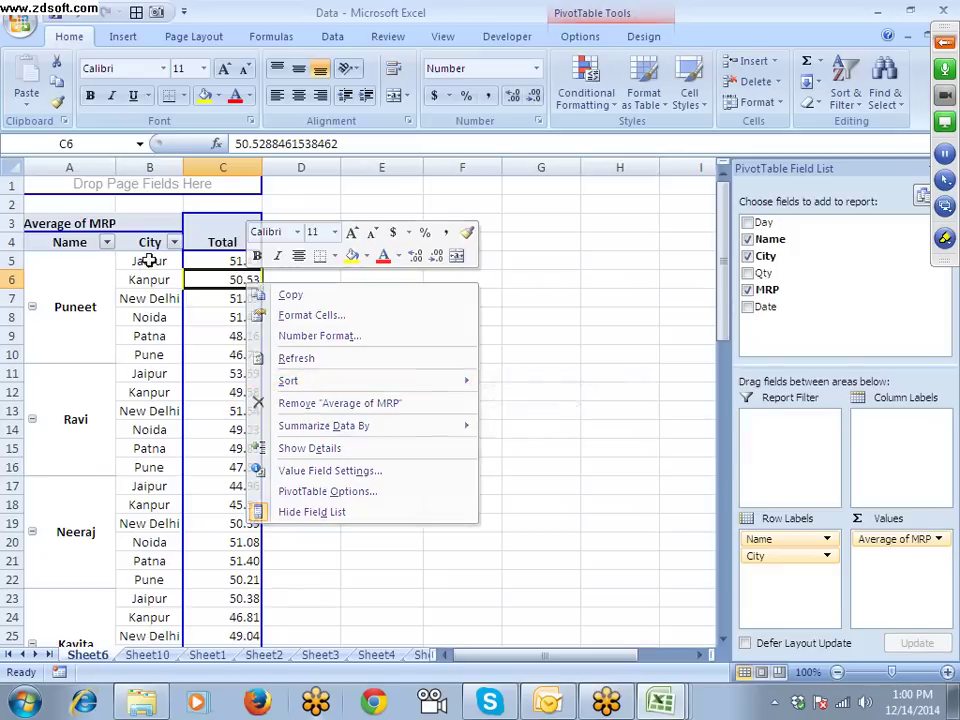
left_click(174, 242)
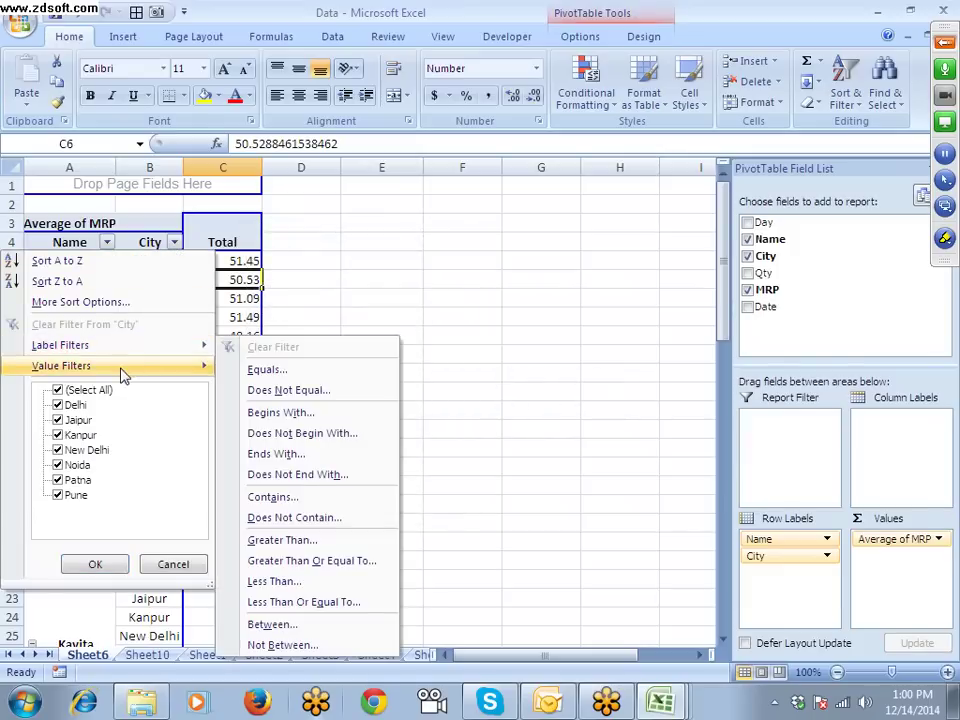
left_click(107, 243)
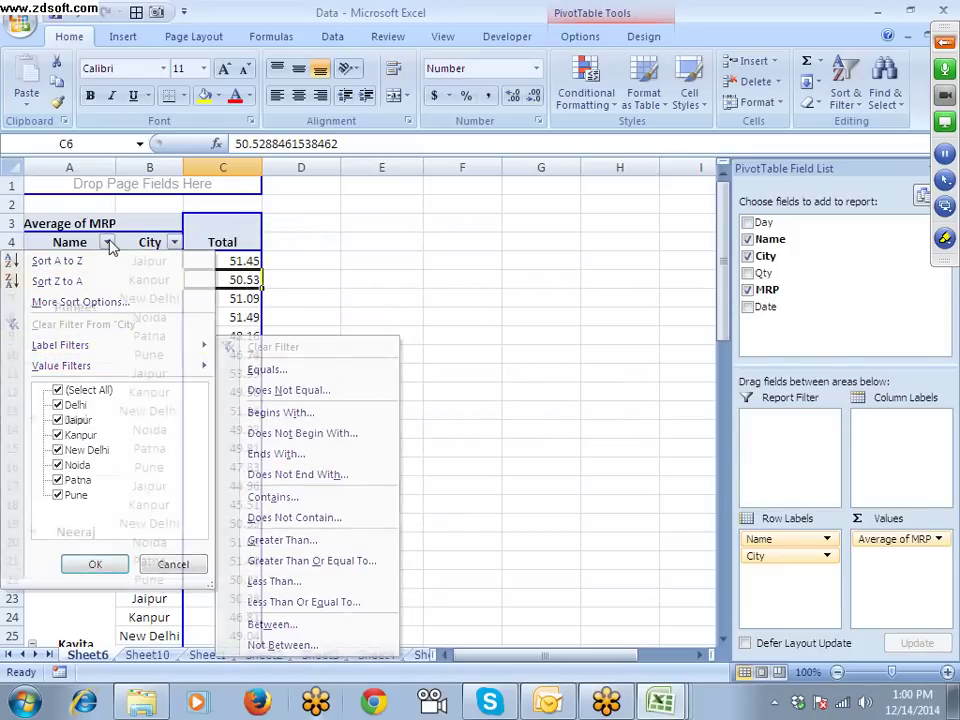
mouse_move(103, 357)
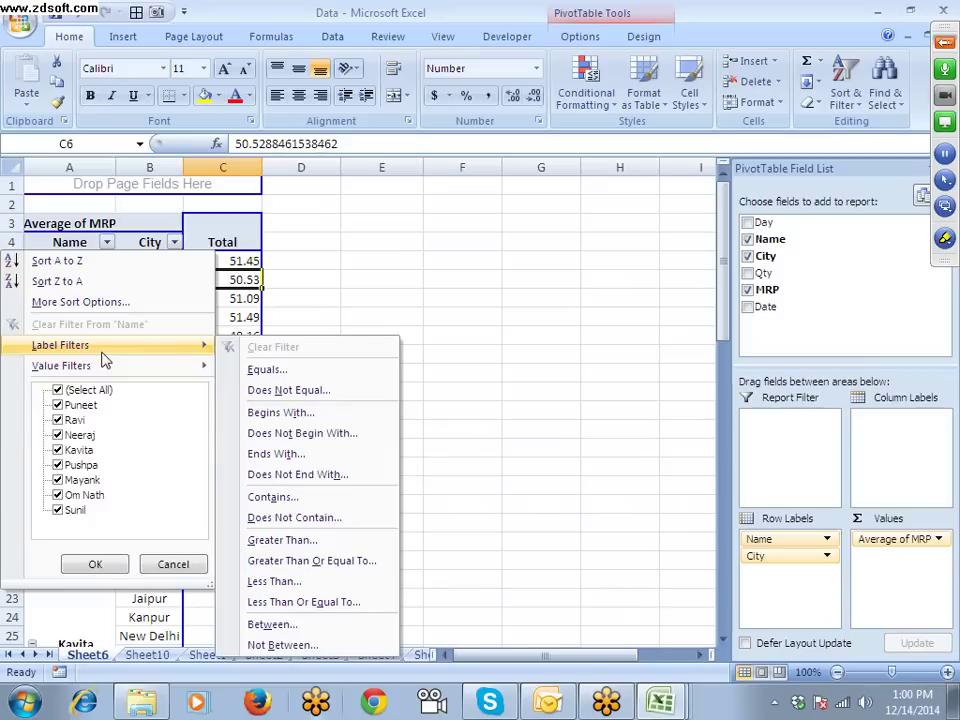
left_click(240, 298)
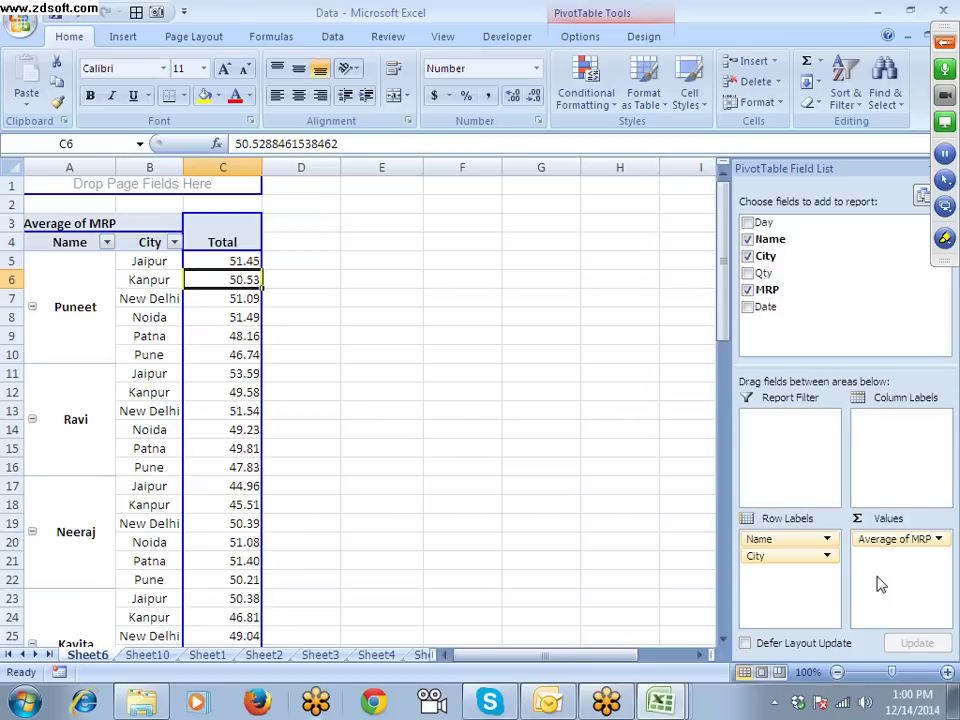
Step: Remove Name from the PivotTable's row labels and keep City as the only row field
left_click(780, 557)
left_click_drag(780, 557, 793, 352)
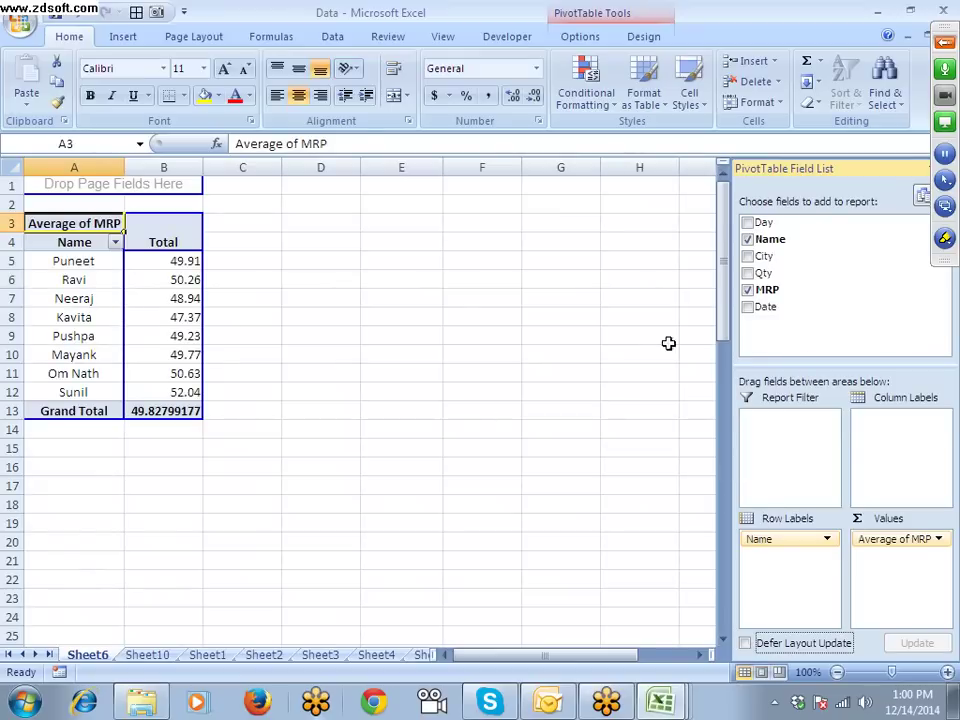
left_click_drag(765, 256, 812, 348)
Step: Group the Delhi, New Delhi and Noida row labels together in the PivotTable
left_click(75, 266)
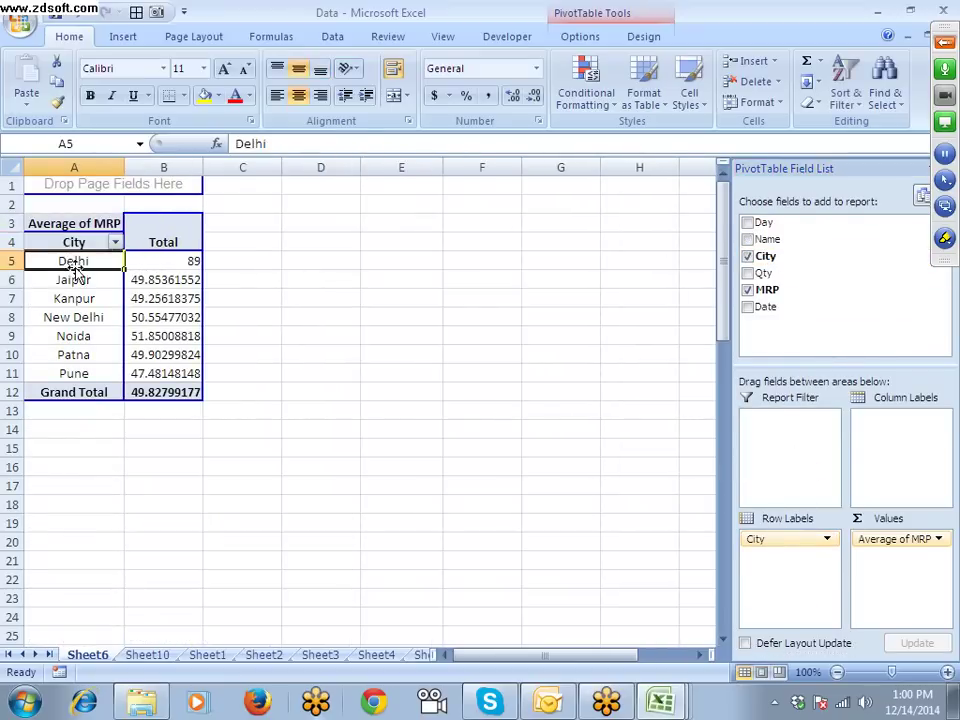
left_click(85, 337)
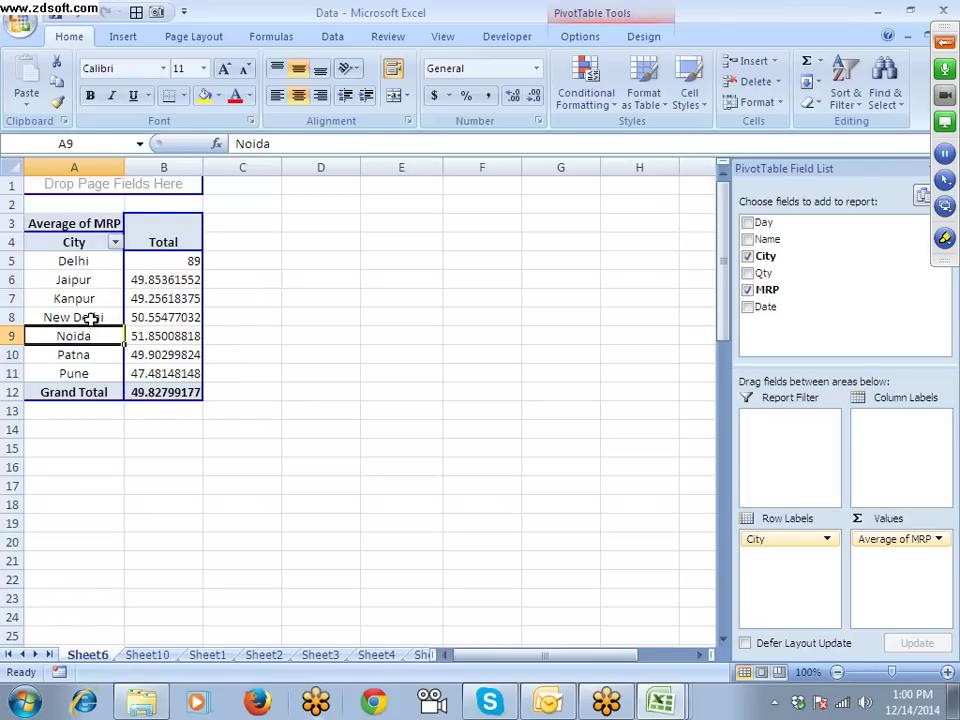
left_click(91, 320)
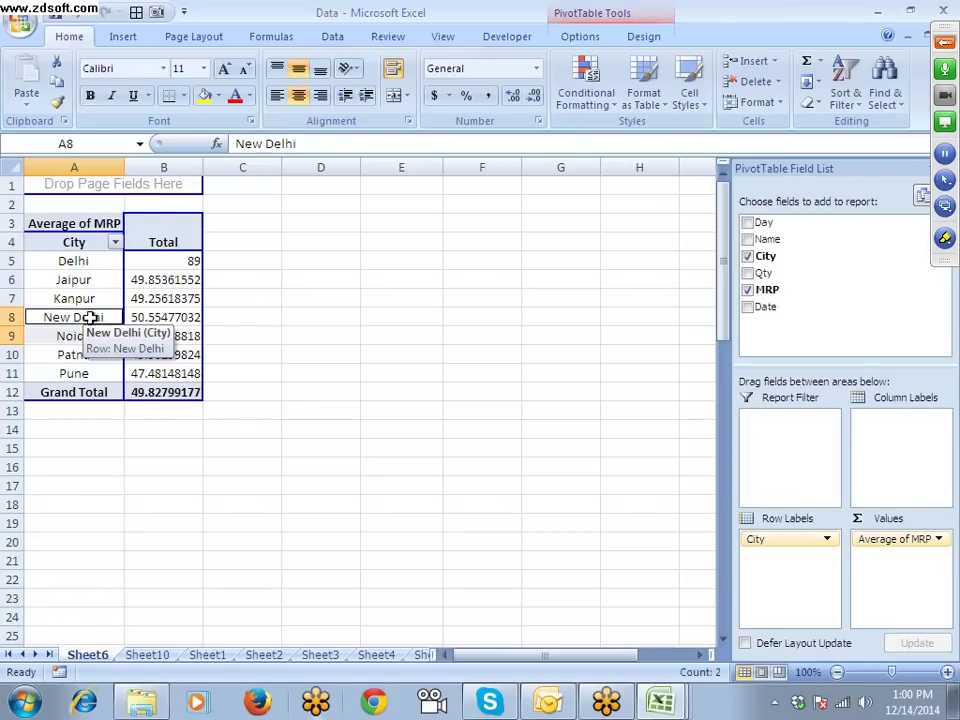
left_click(91, 262, "ctrl")
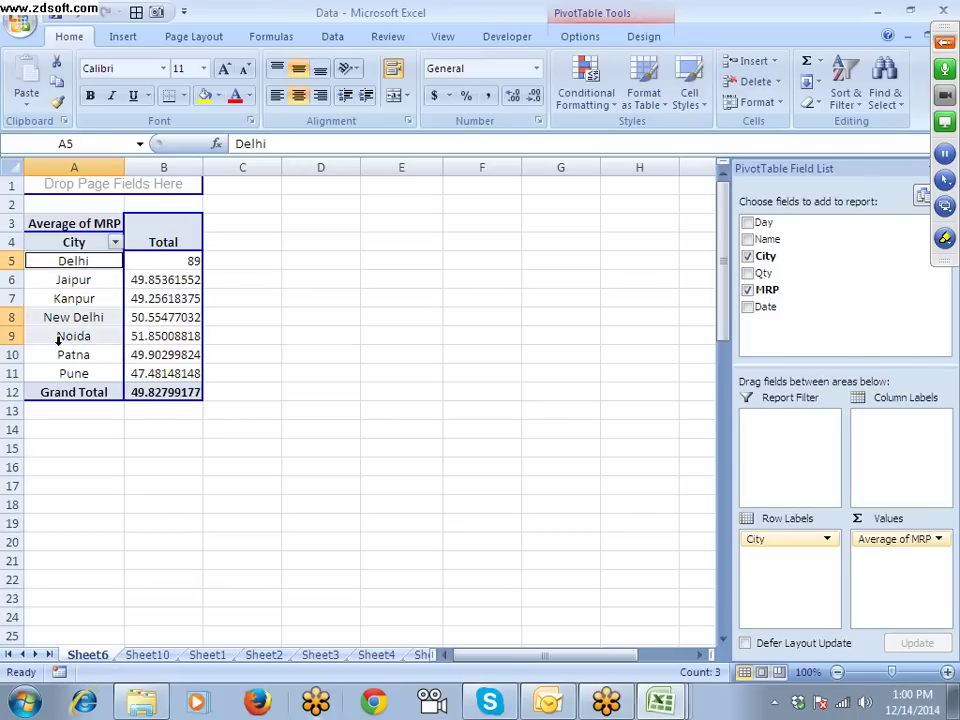
right_click(72, 320)
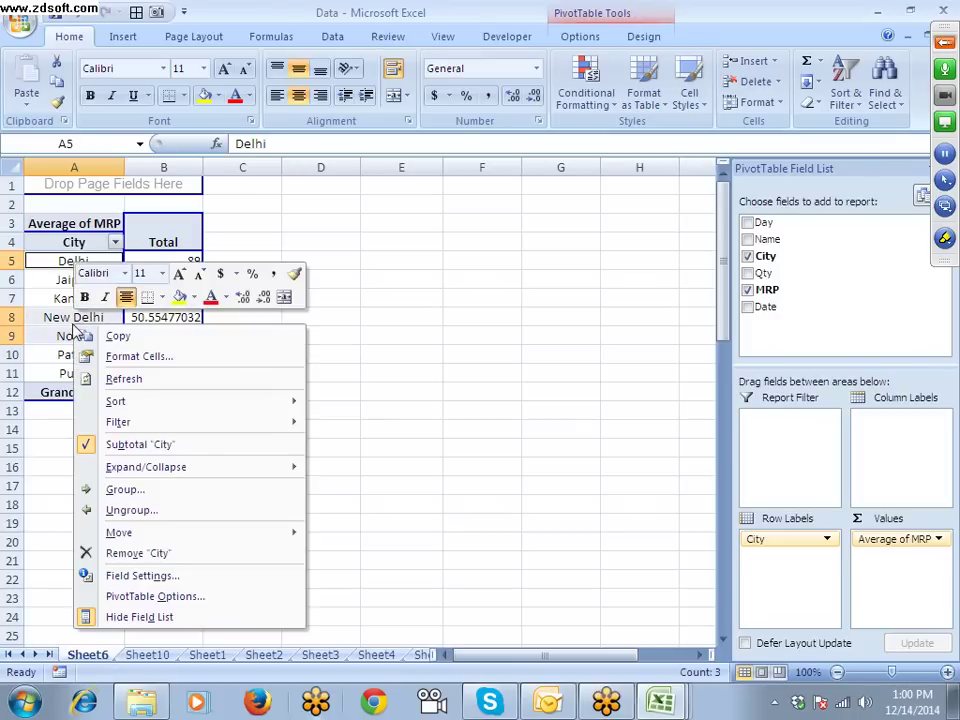
left_click(125, 489)
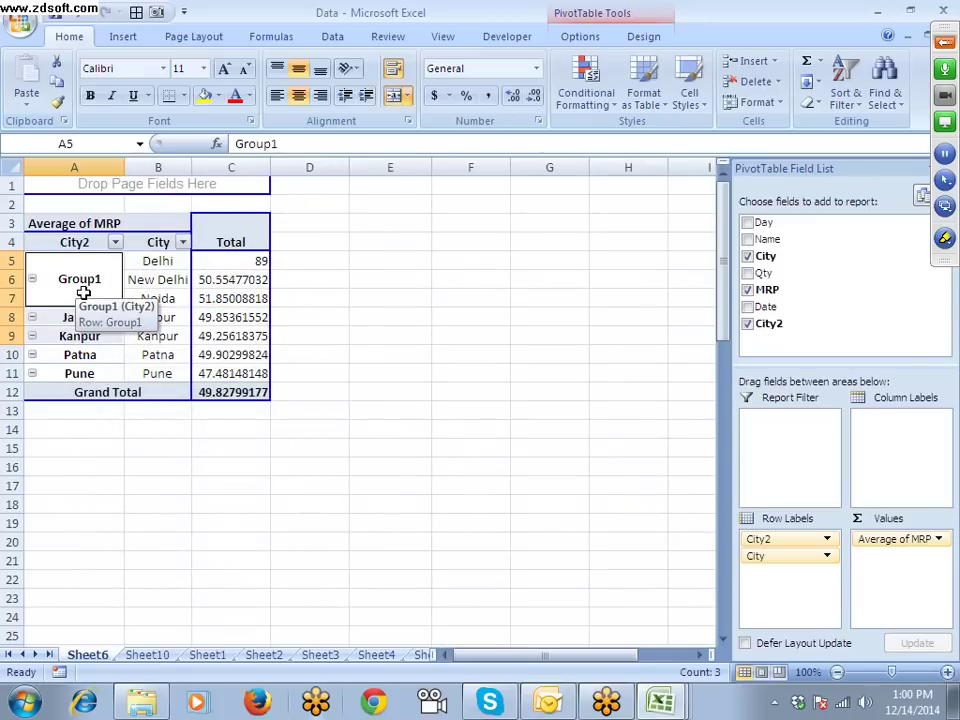
Step: Rename the group containing Delhi, New Delhi and Noida as NCR in the PivotTable
type("NCR")
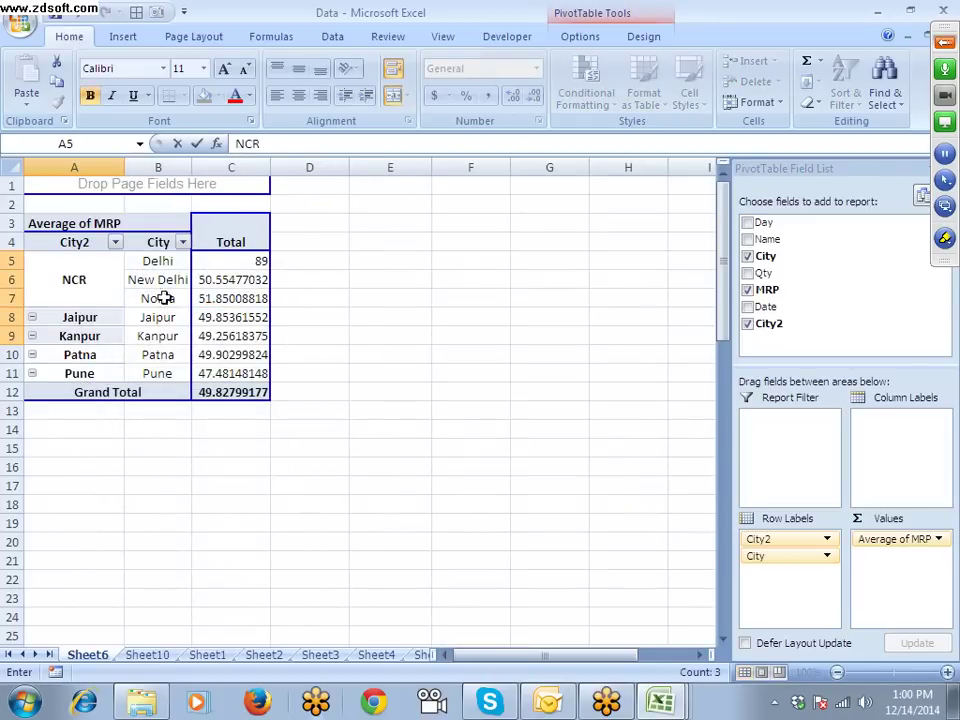
left_click(226, 316)
left_click(222, 300)
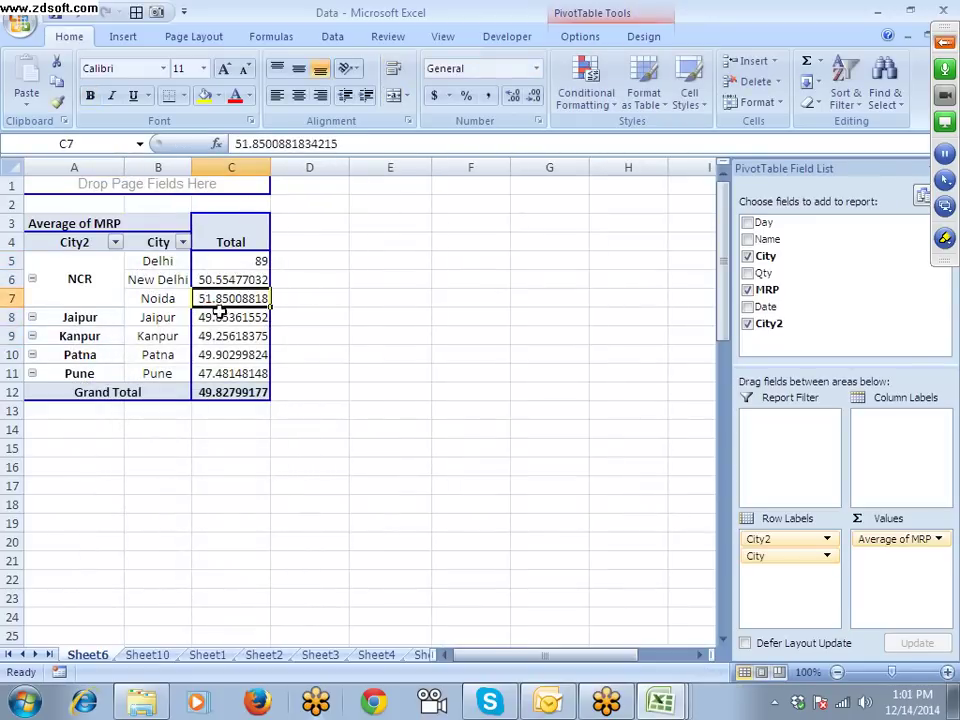
Step: Try adding subtotals for the City2 groups, check the NCR and Jaipur total rows, and undo the subtotals
right_click(106, 289)
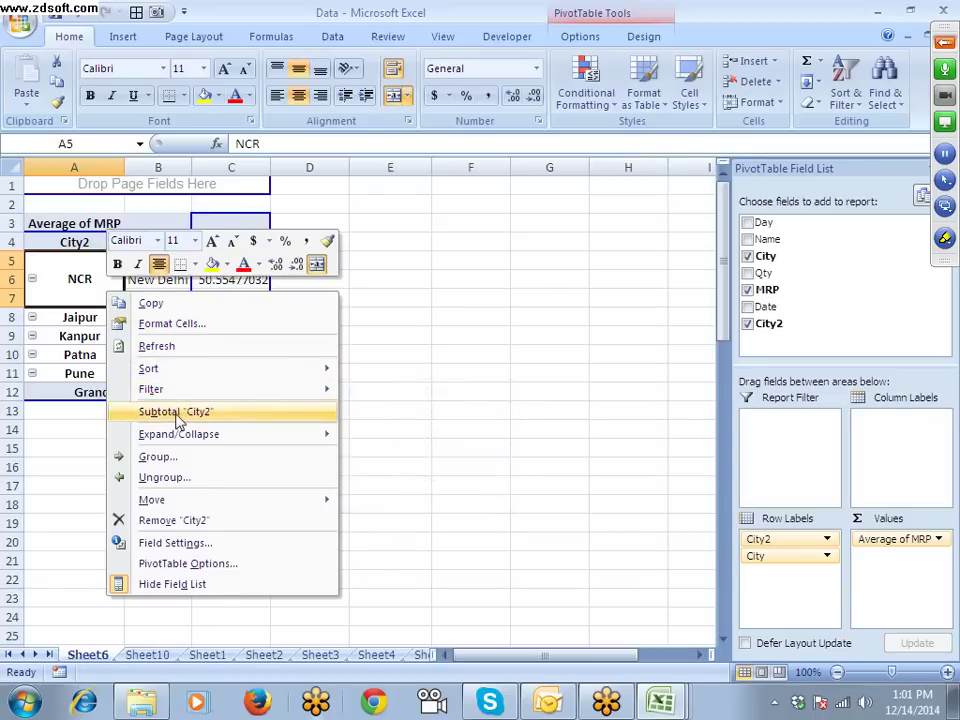
left_click(177, 416)
left_click(107, 320)
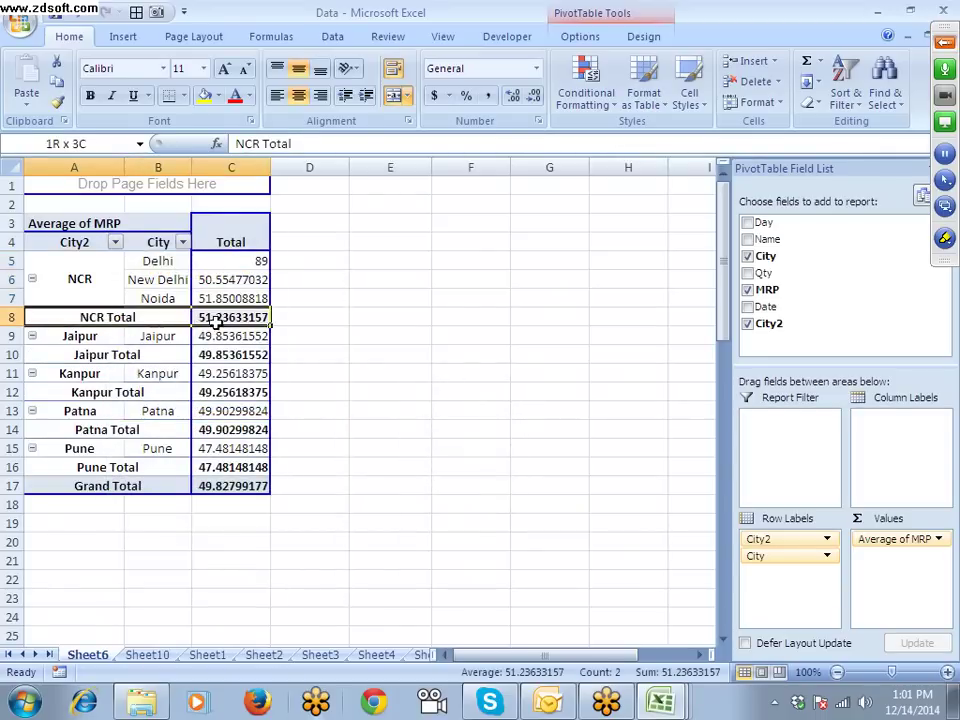
left_click(114, 358)
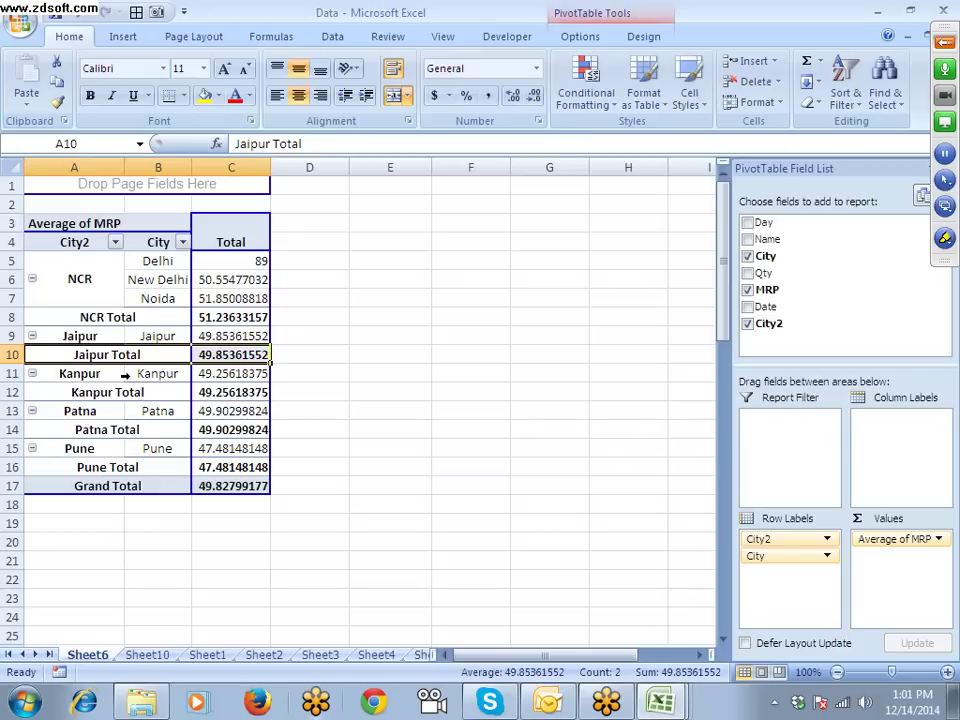
key("ctrl+z")
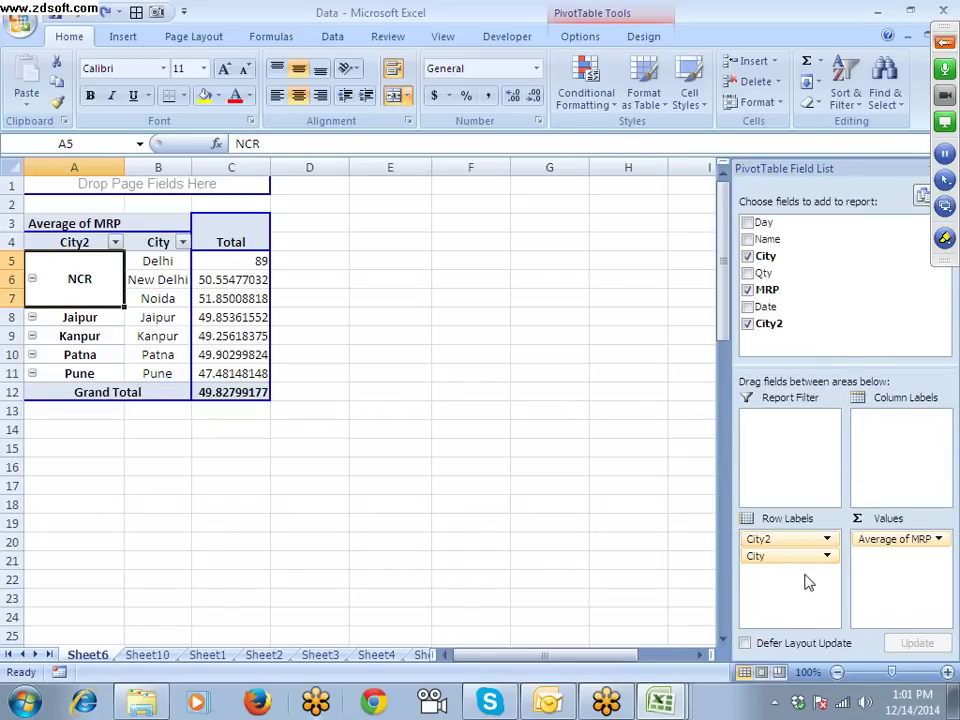
Step: Replace City2 and City with Date as the PivotTable's row field and compare its dates with the Date column on Sheet1
left_click_drag(800, 540, 858, 316)
left_click_drag(806, 557, 780, 563)
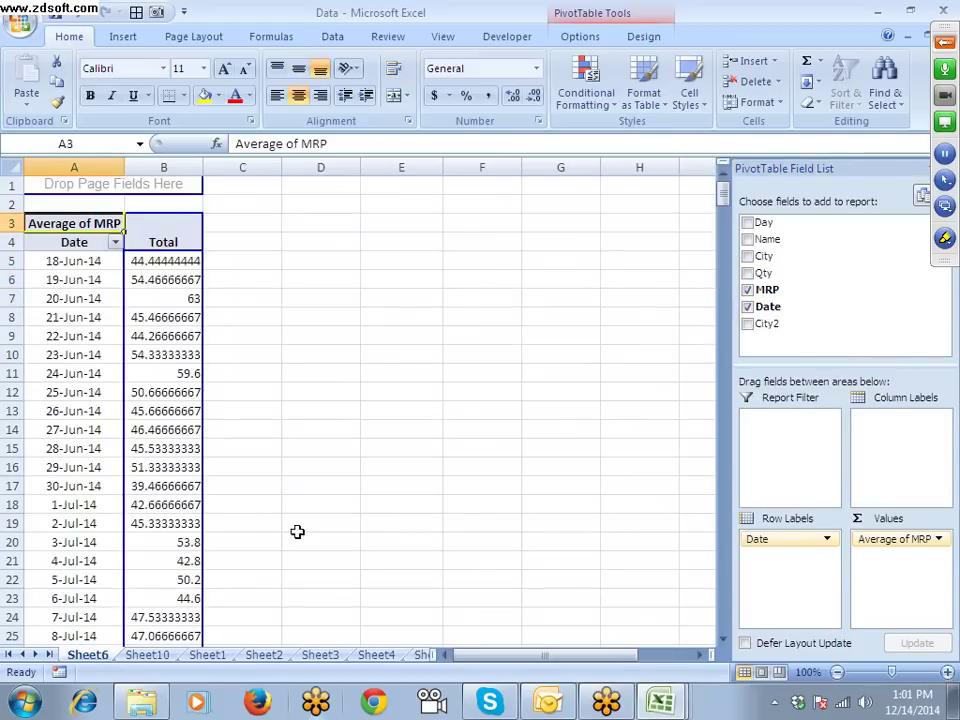
left_click(152, 657)
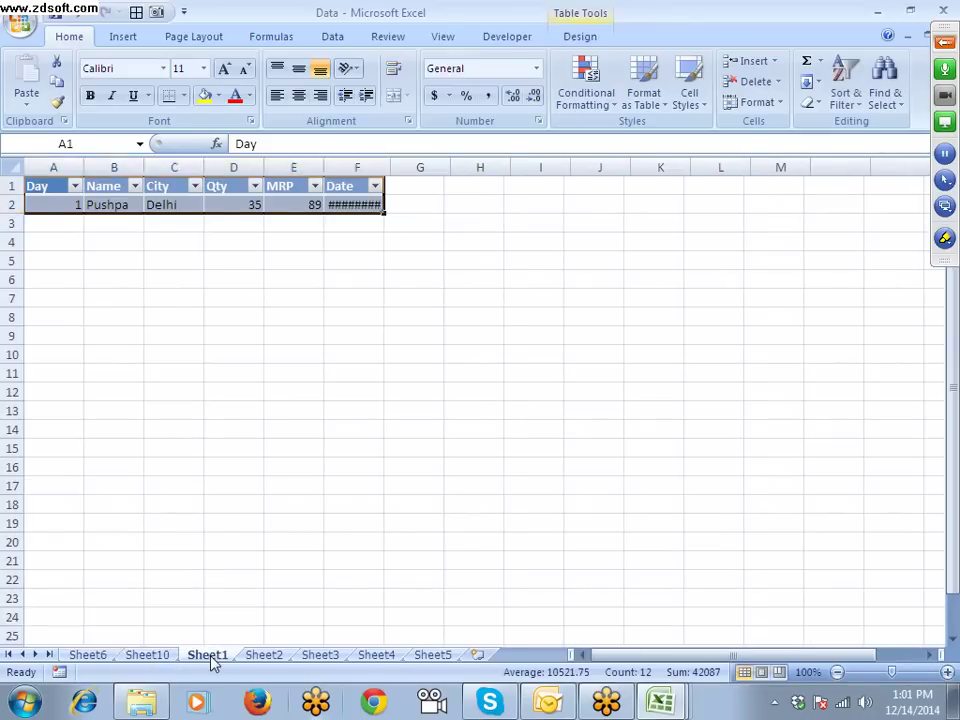
left_click(208, 657)
left_click_drag(352, 238, 343, 536)
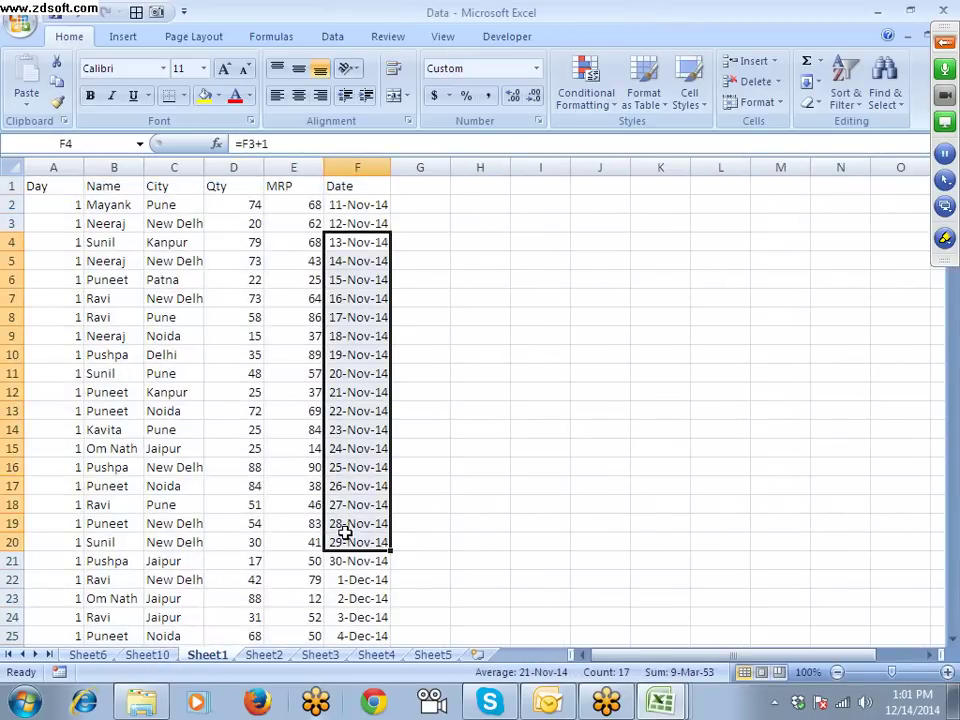
left_click(96, 657)
left_click_drag(68, 298, 100, 418)
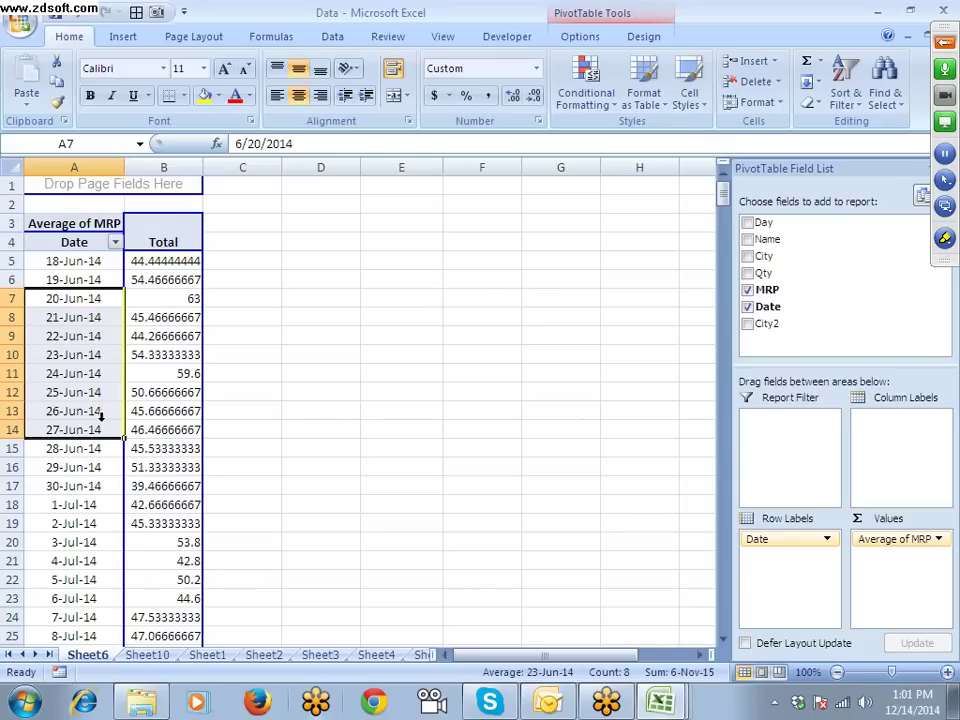
Step: Delete the Sheet10 worksheet with the extracted detail record from the workbook
left_click(147, 656)
right_click(145, 658)
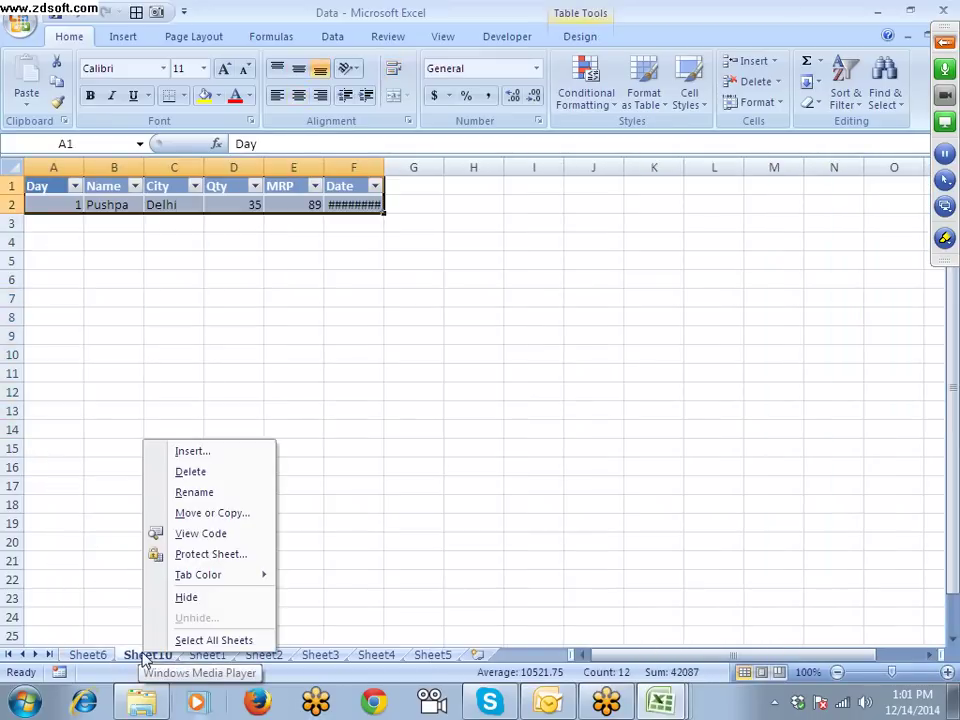
left_click(190, 471)
left_click(446, 397)
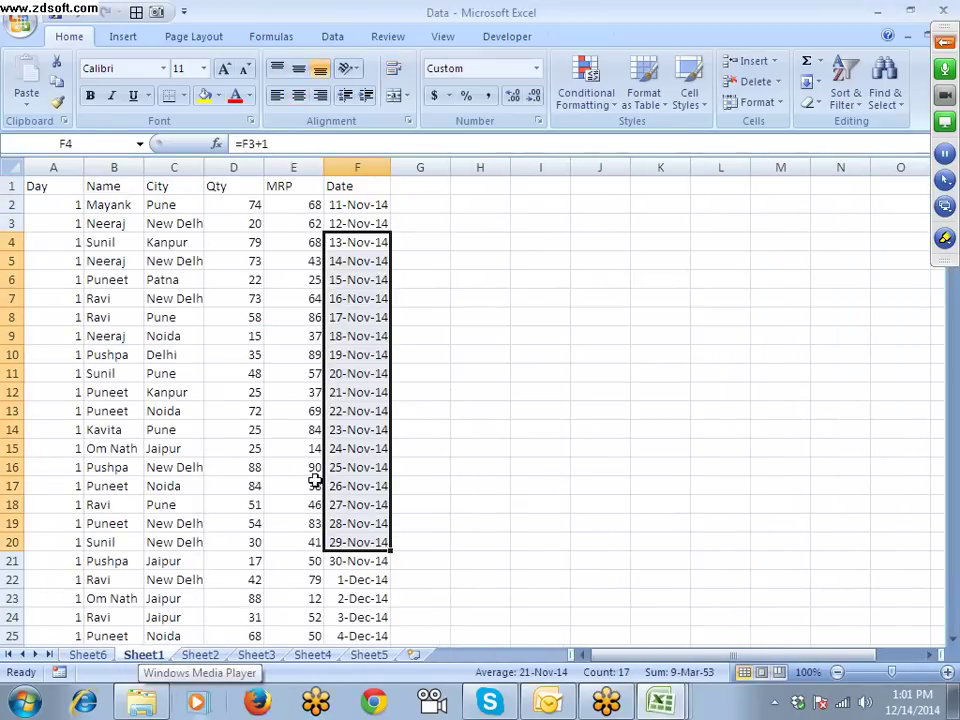
Step: Enter the formula =TEXT(F2,"DDD") in G2 of Sheet1 to get the weekday of the date
left_click_drag(420, 205, 411, 500)
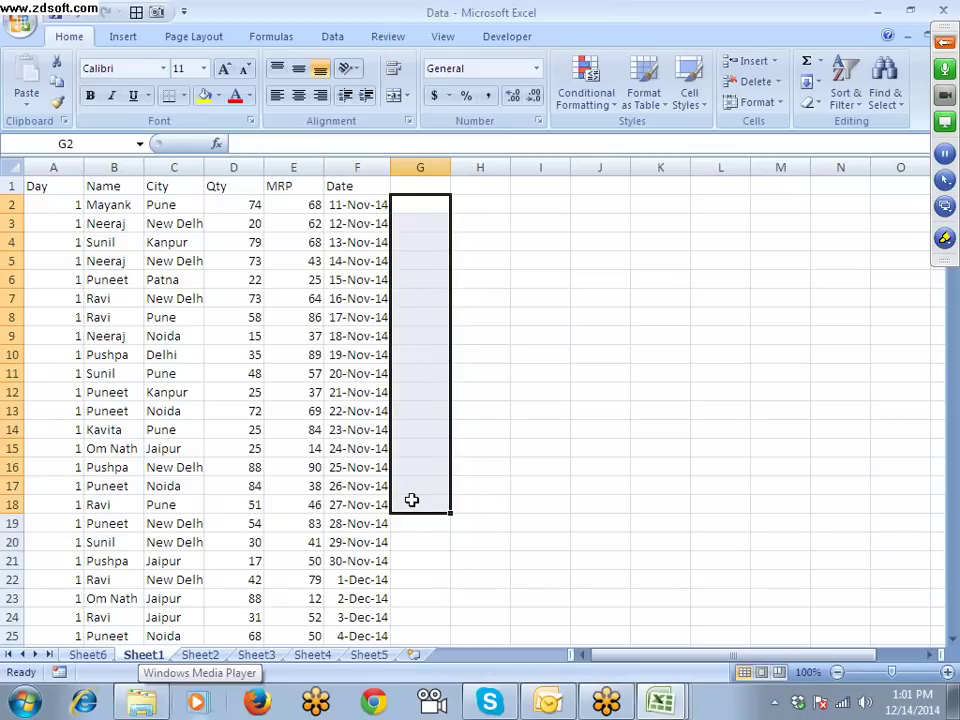
left_click(425, 204)
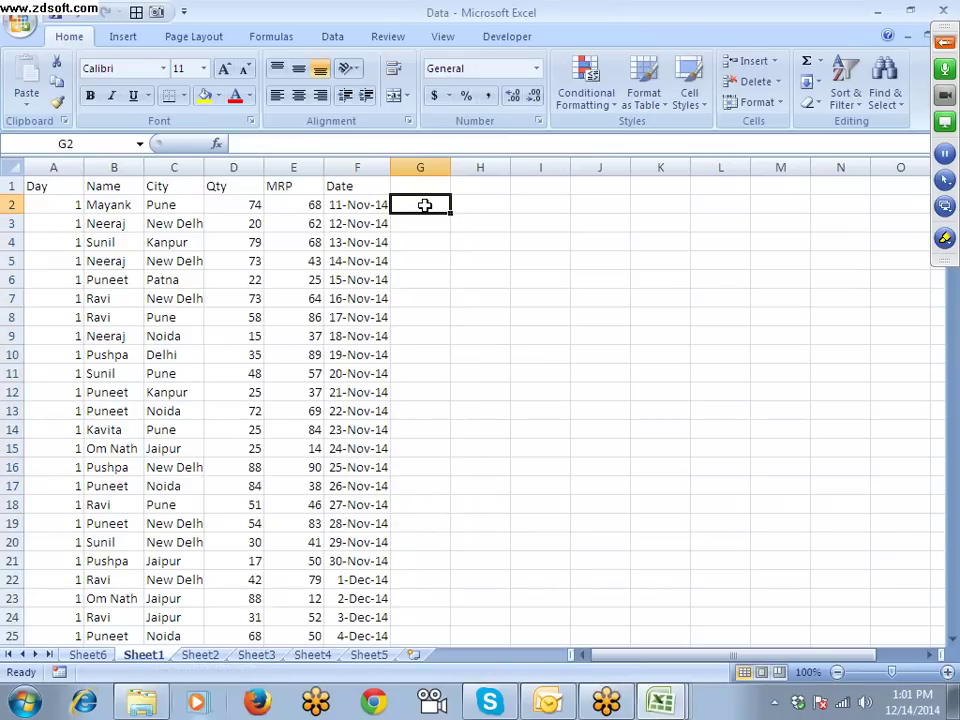
type("=te")
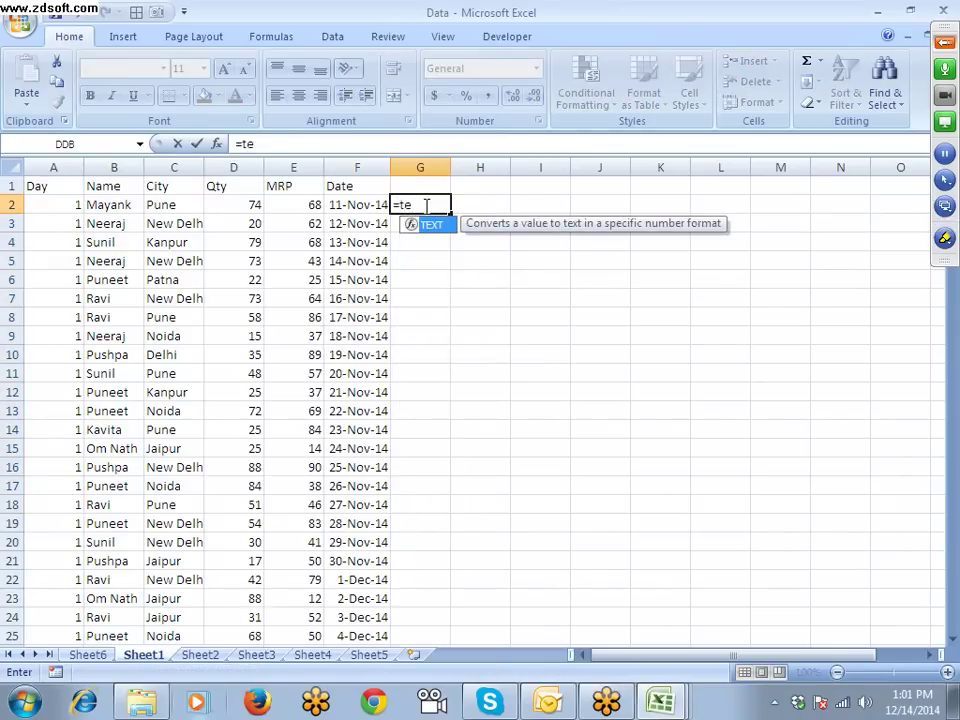
key("Tab")
type("F2,")
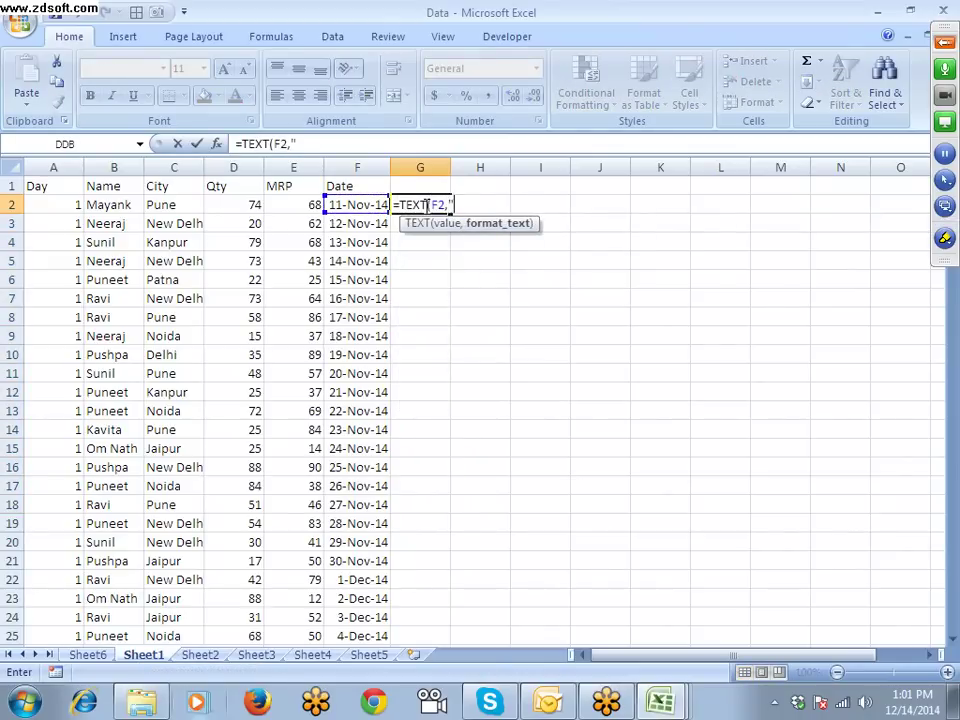
type("\"DDD\"")
key("Return")
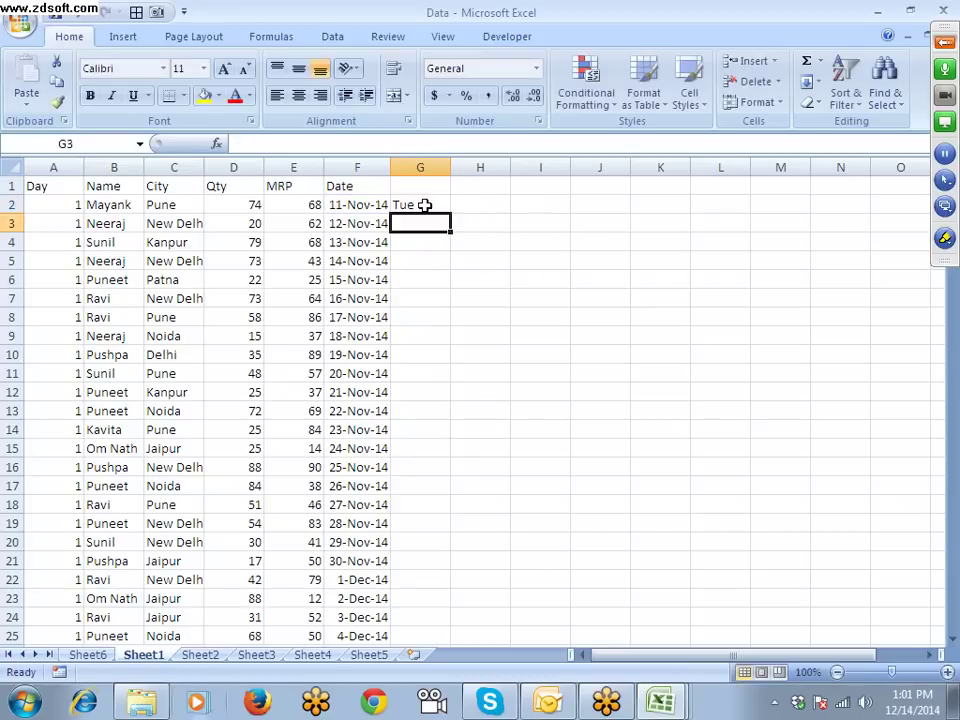
Step: Fill the weekday formula down column G to G3402 and check the last rows of the data
key("Left")
key("ctrl+Down")
key("Right")
key("ctrl+shift+Up")
key("ctrl+d")
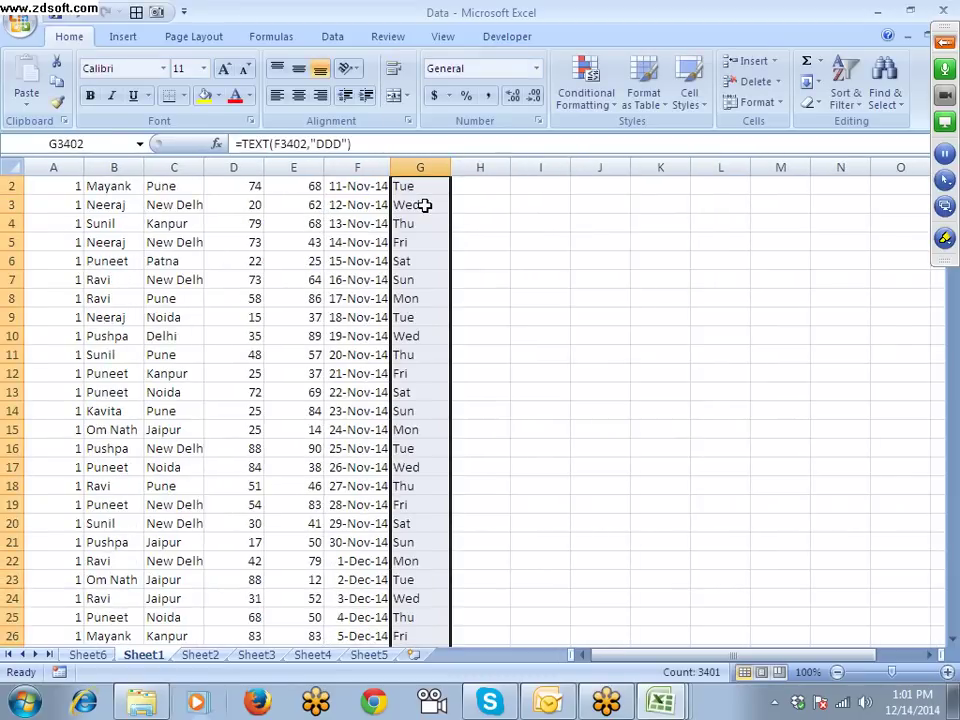
key("ctrl+Up")
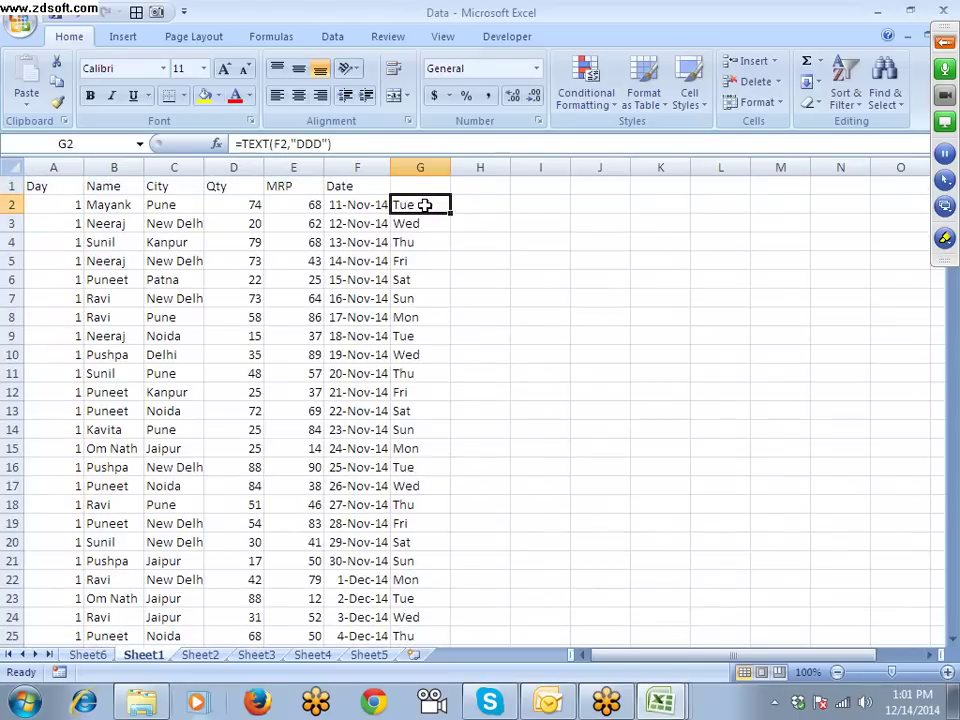
key("ctrl+Down")
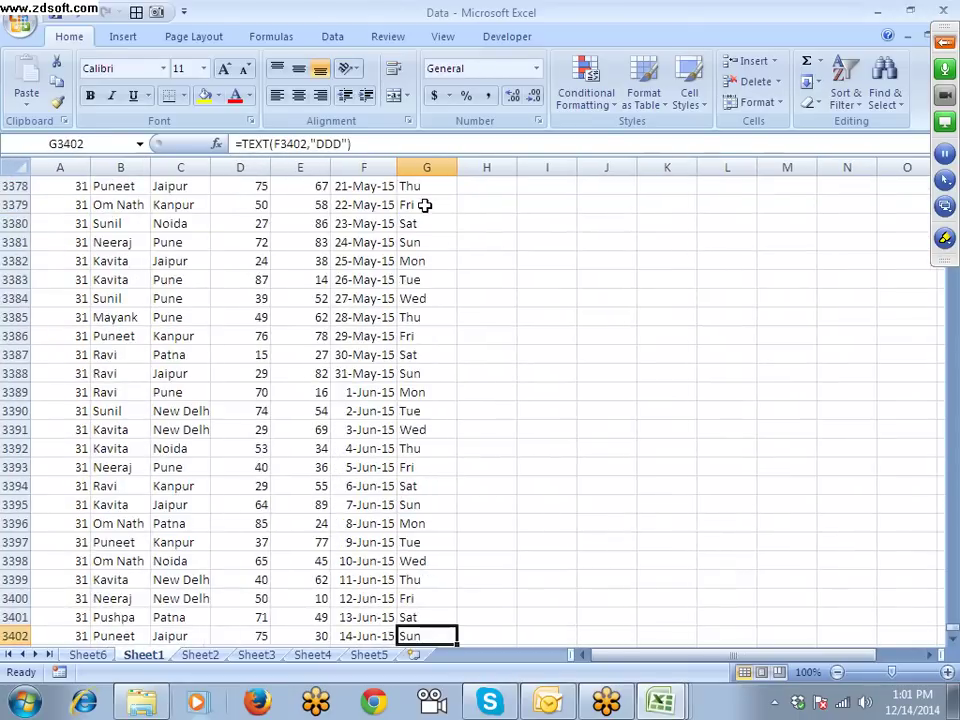
key("Down")
key("Down")
key("Up")
key("Up")
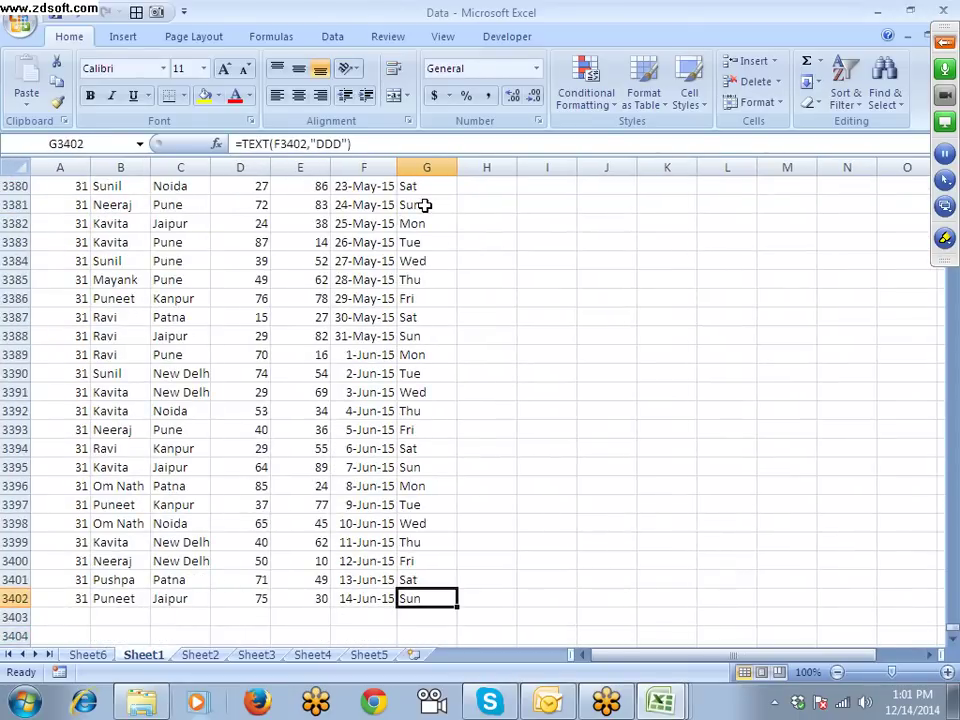
Step: Delete all the weekday formulas from G2 down column G on Sheet1
key("ctrl+Up")
key("Down")
key("Up")
key("ctrl+shift+Down")
key("Delete")
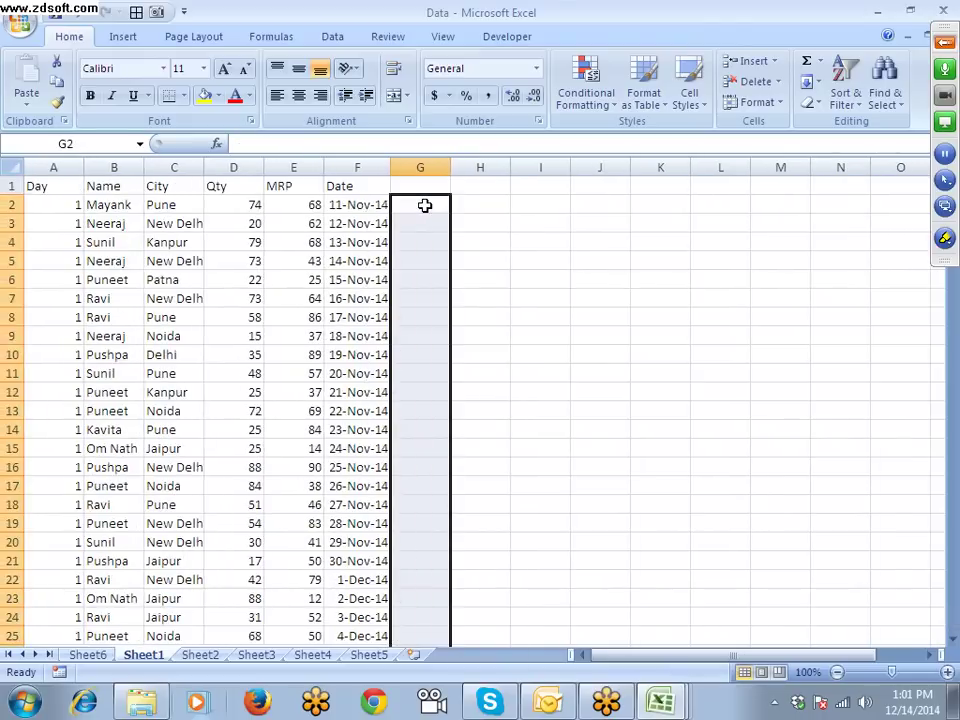
key("Up")
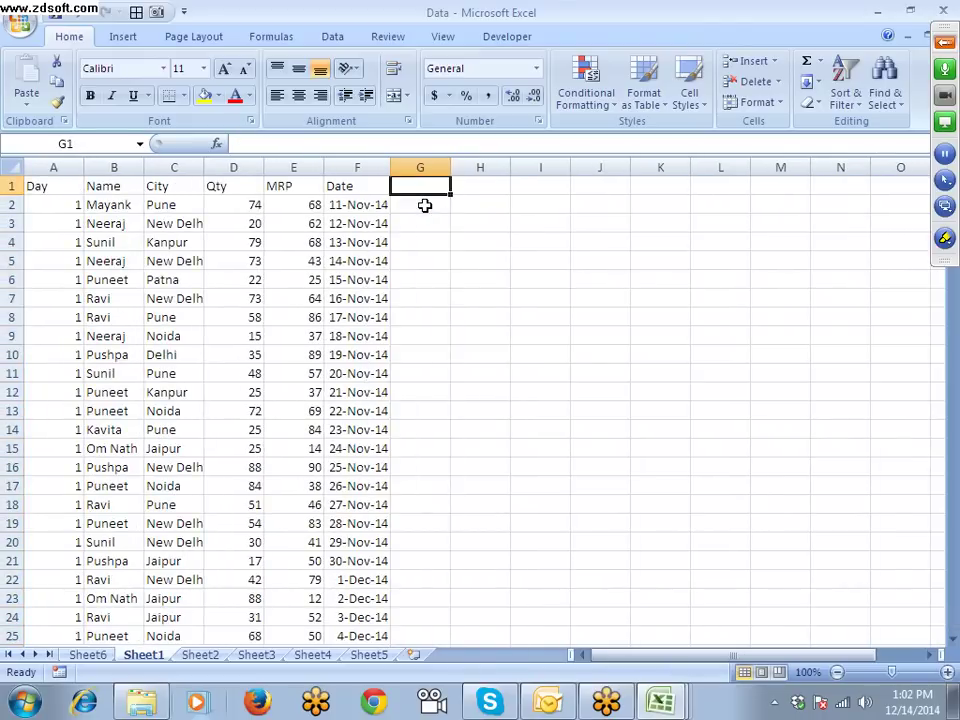
Step: Group the Date row labels of the PivotTable on Sheet6 by months
left_click(87, 652)
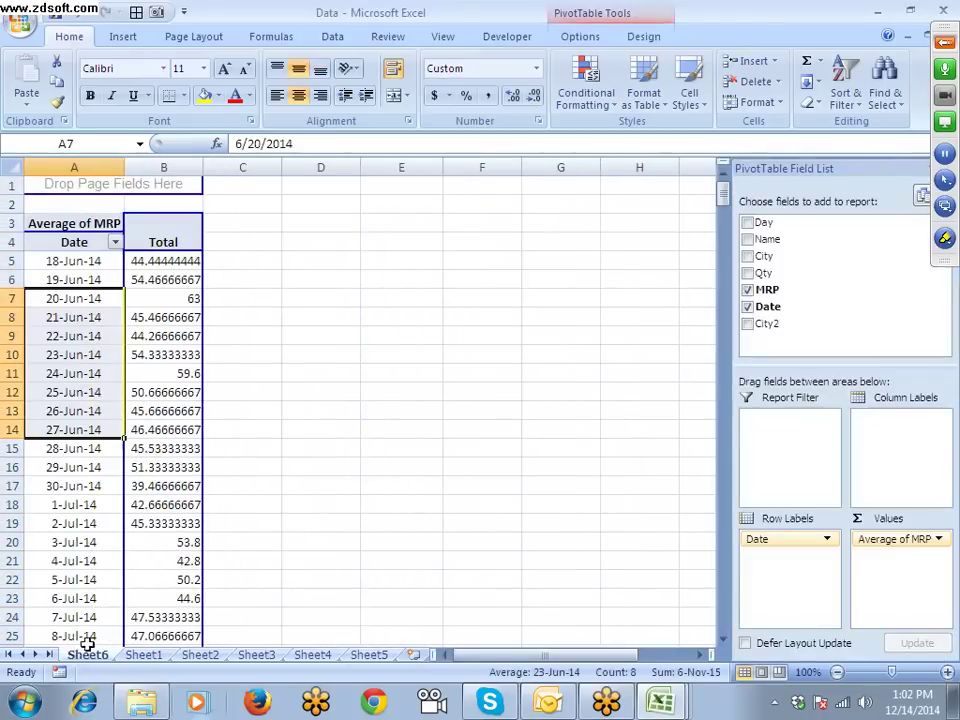
left_click(180, 374)
left_click(72, 336)
right_click(72, 336)
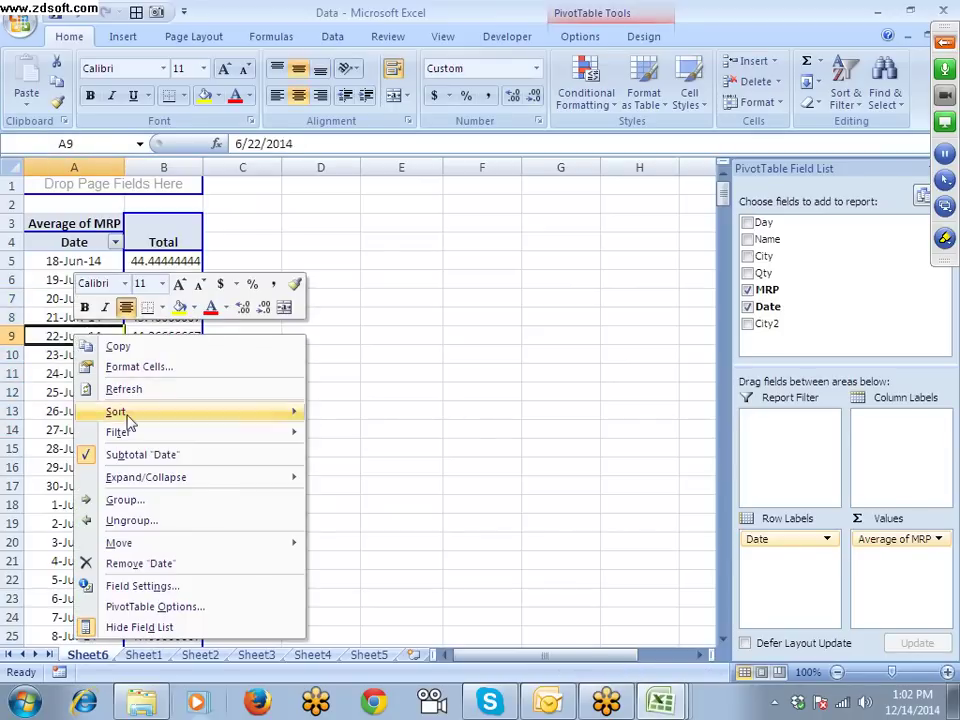
left_click(136, 500)
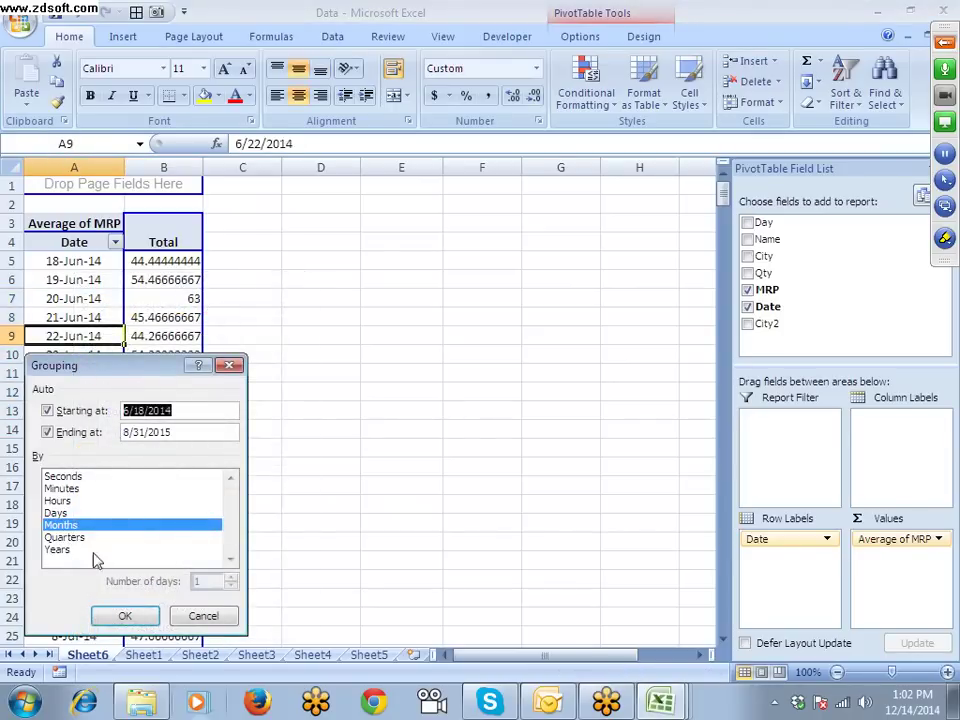
left_click(111, 606)
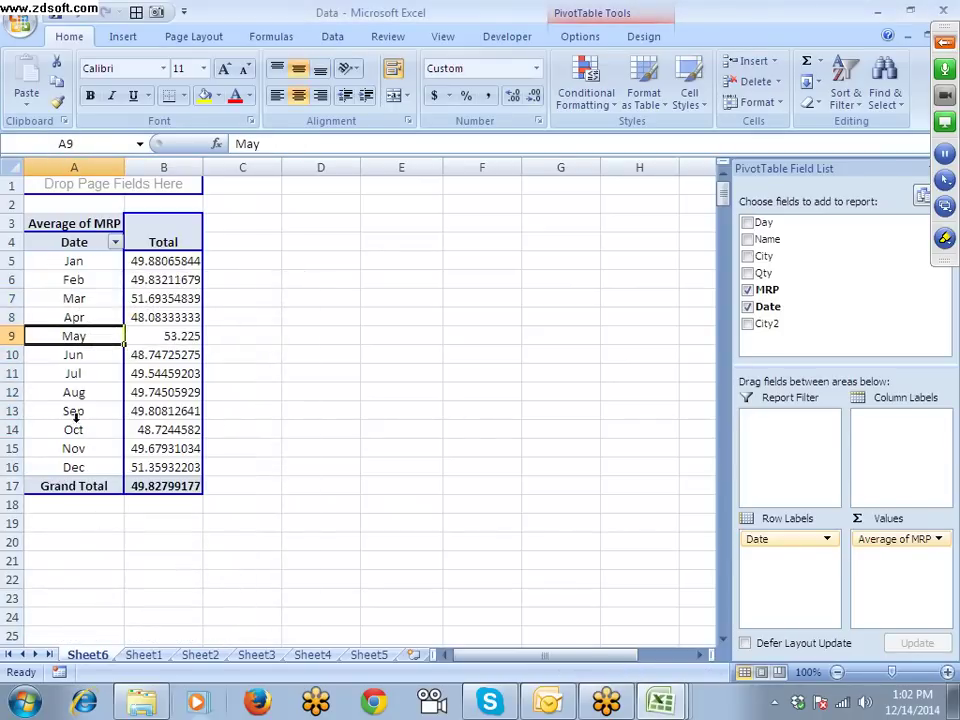
Step: Regroup the PivotTable's dates by both months and quarters
right_click(72, 336)
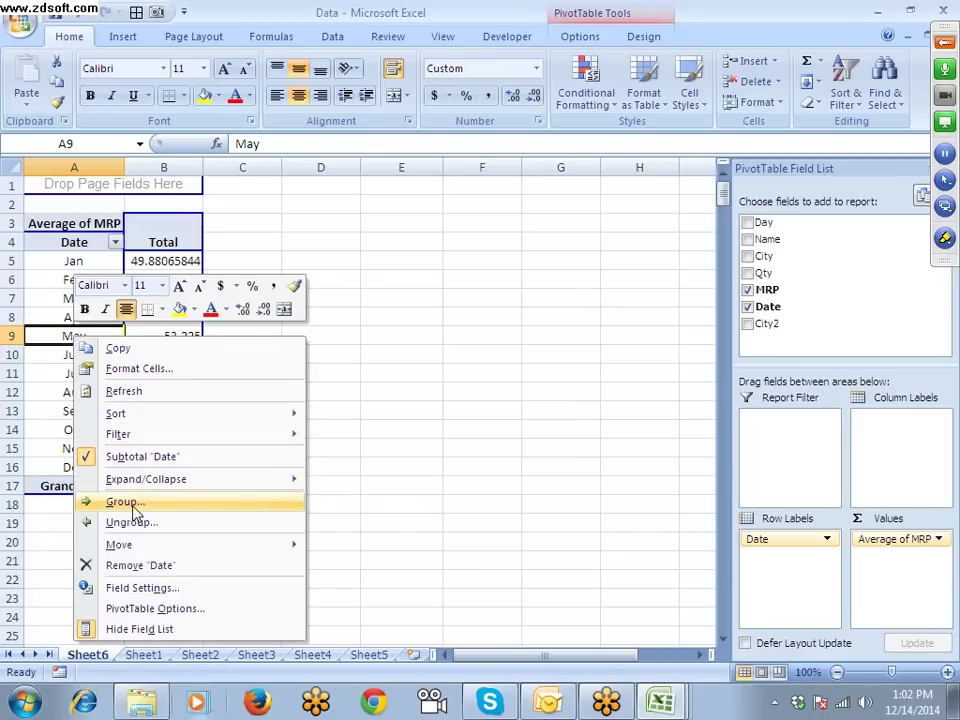
left_click(133, 502)
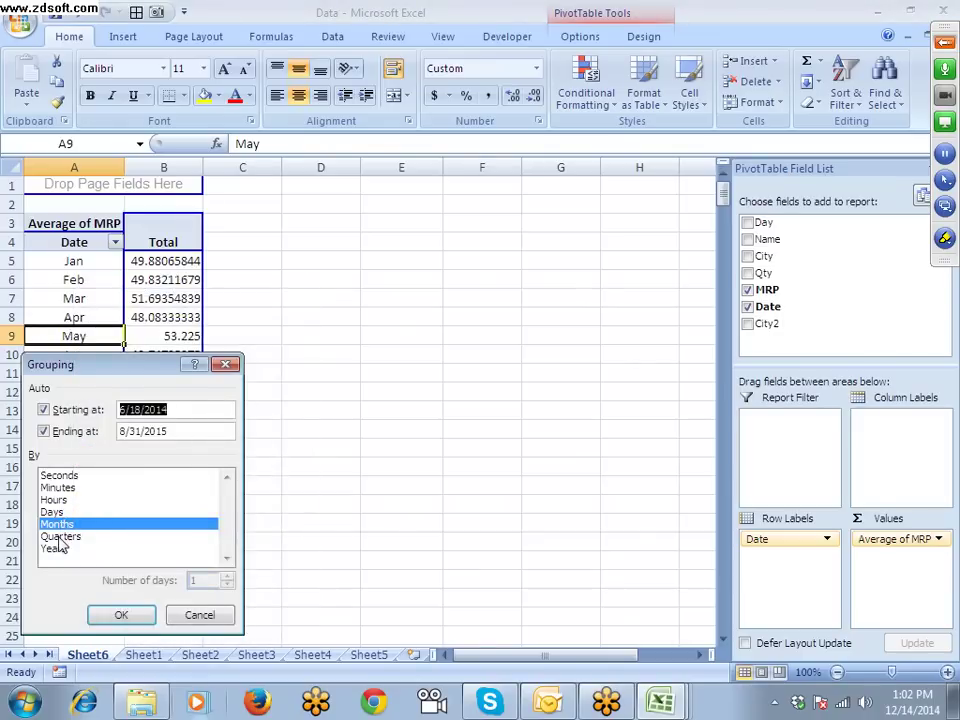
left_click(60, 537)
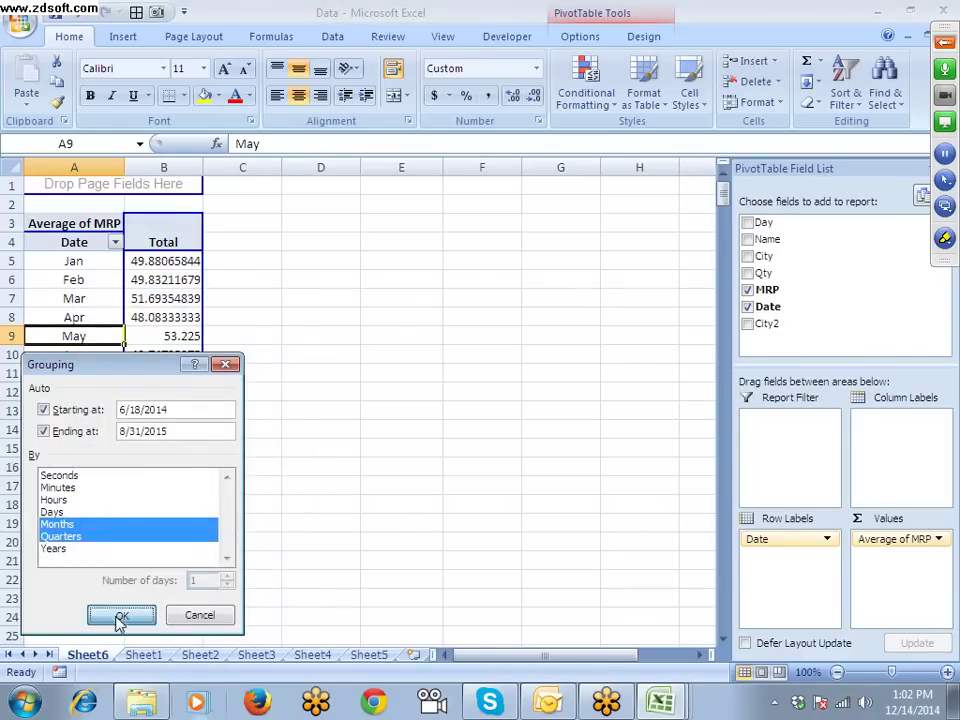
left_click(119, 617)
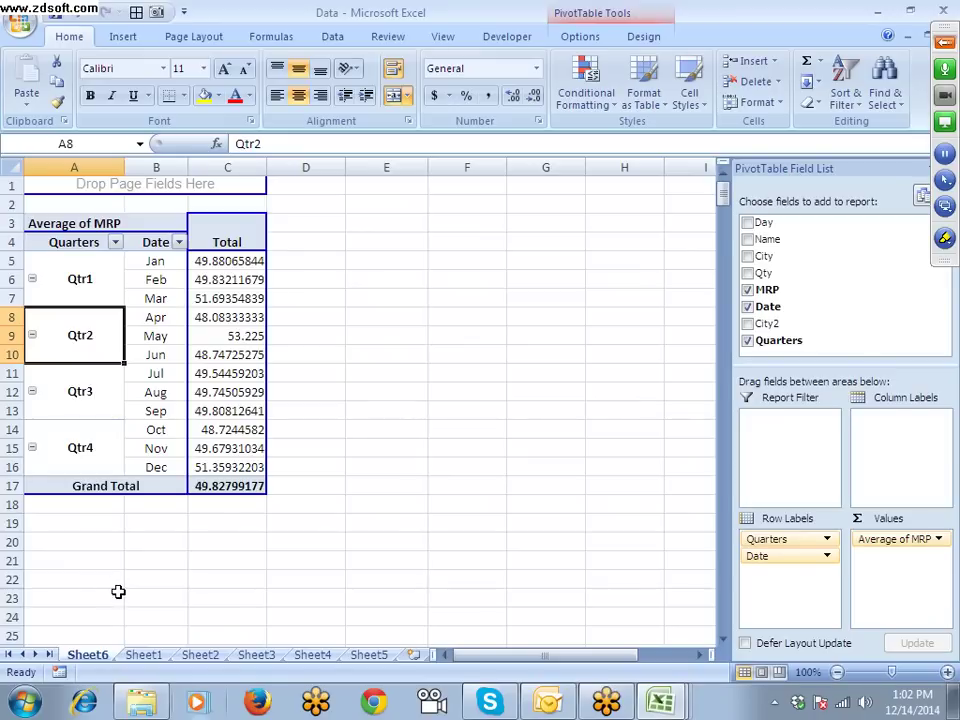
Step: Remove Quarters and Date from the PivotTable's row labels and select the Qty values in D3:D9 on Sheet1
left_click_drag(759, 540, 800, 293)
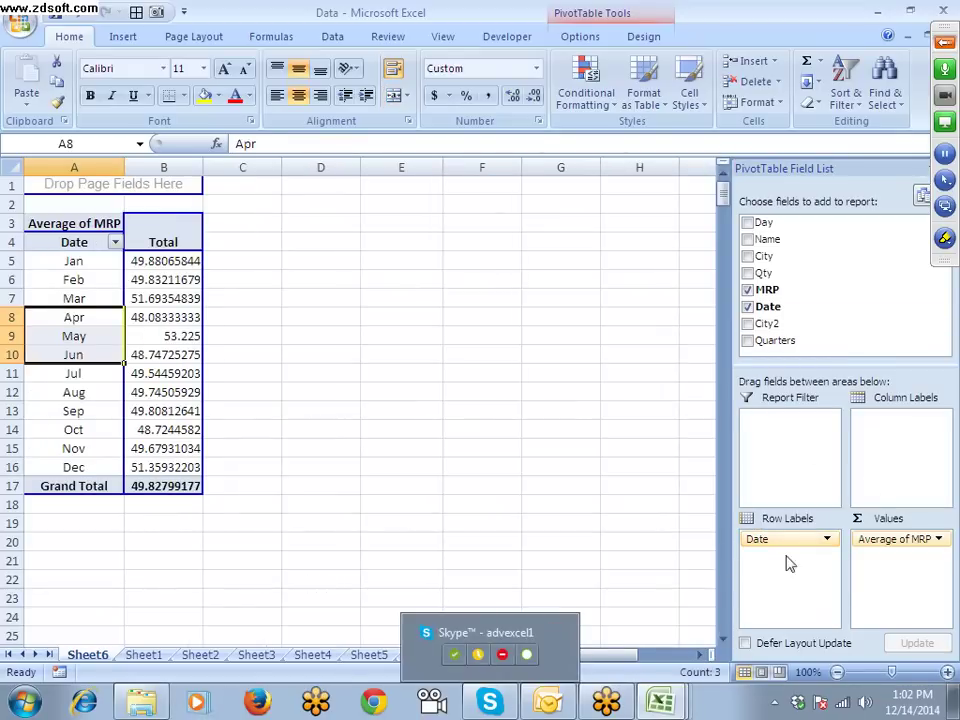
left_click_drag(790, 539, 860, 340)
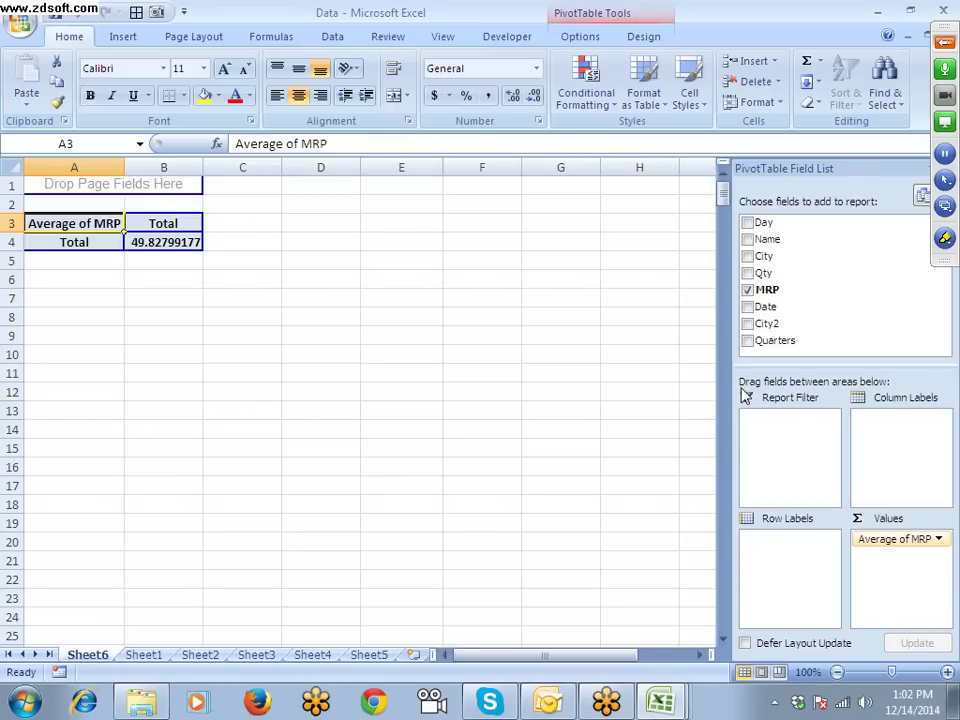
left_click(143, 655)
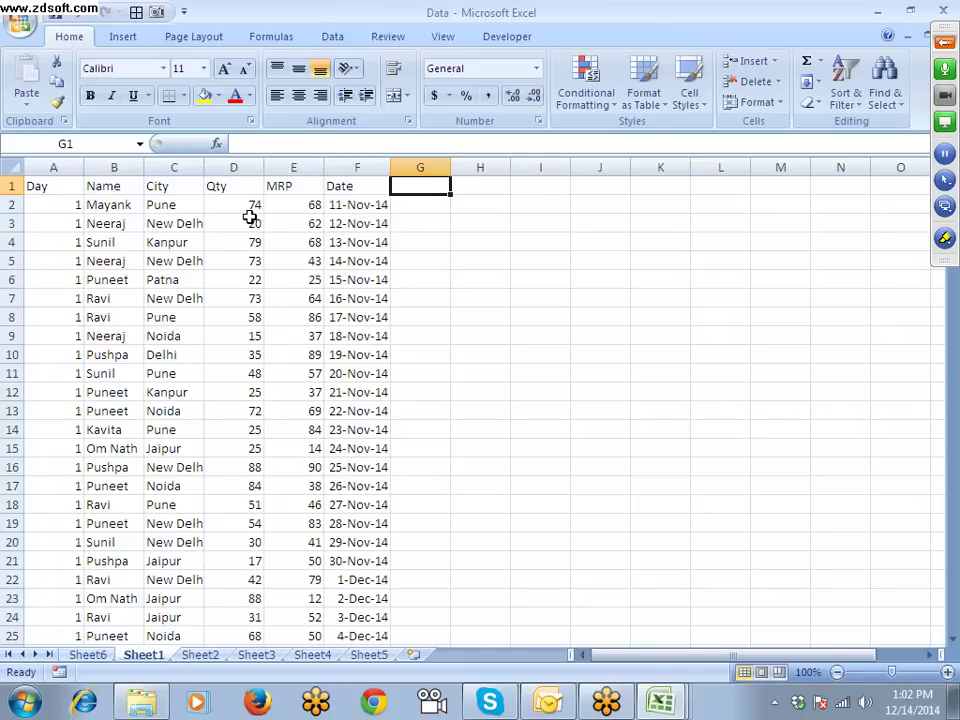
left_click_drag(245, 222, 228, 346)
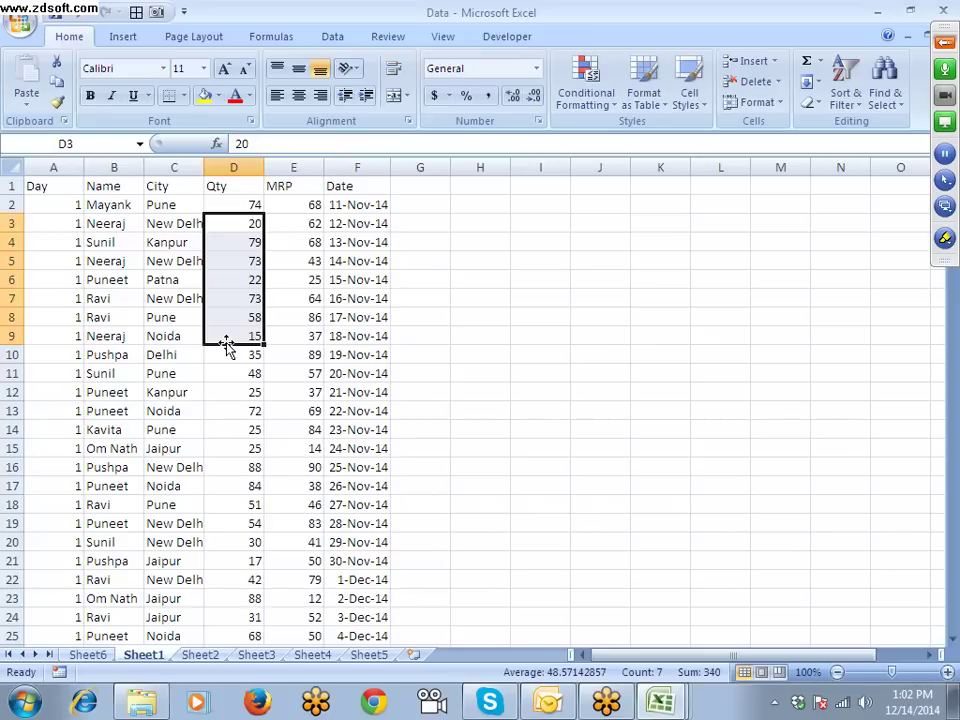
Step: Add Qty to the row labels of the PivotTable on Sheet6 and look over the MRP averages for the individual quantities
left_click(93, 654)
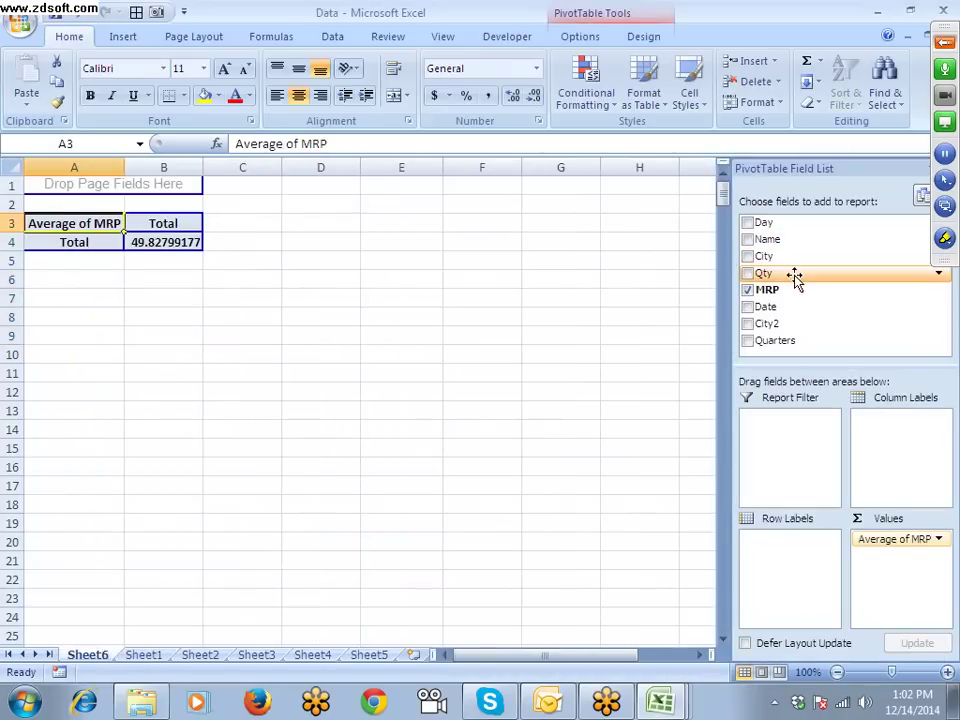
left_click_drag(795, 273, 806, 538)
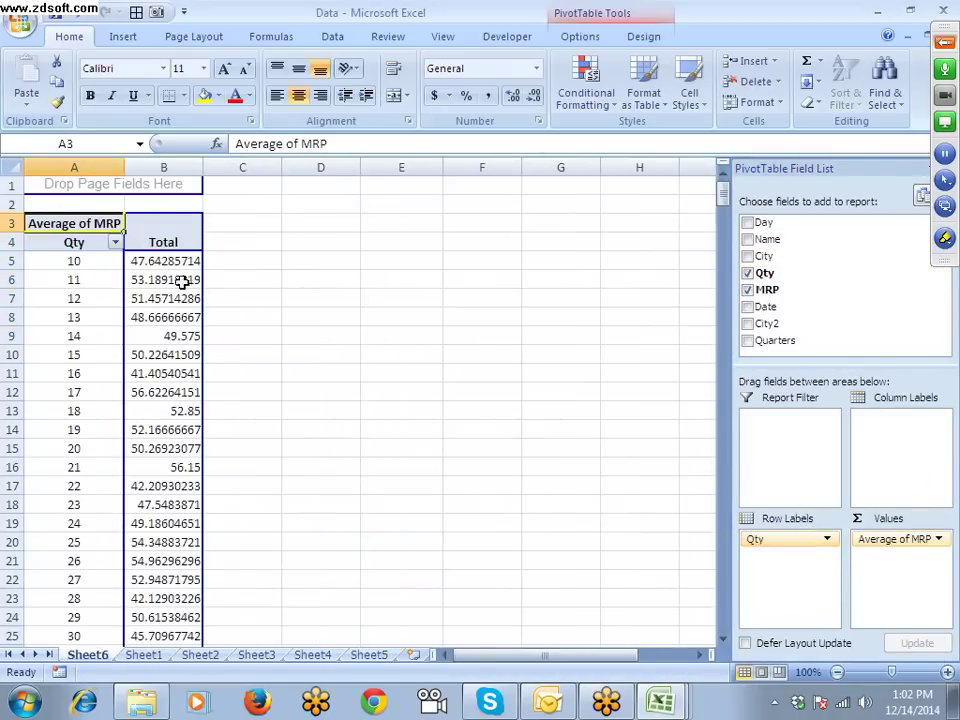
left_click(77, 259)
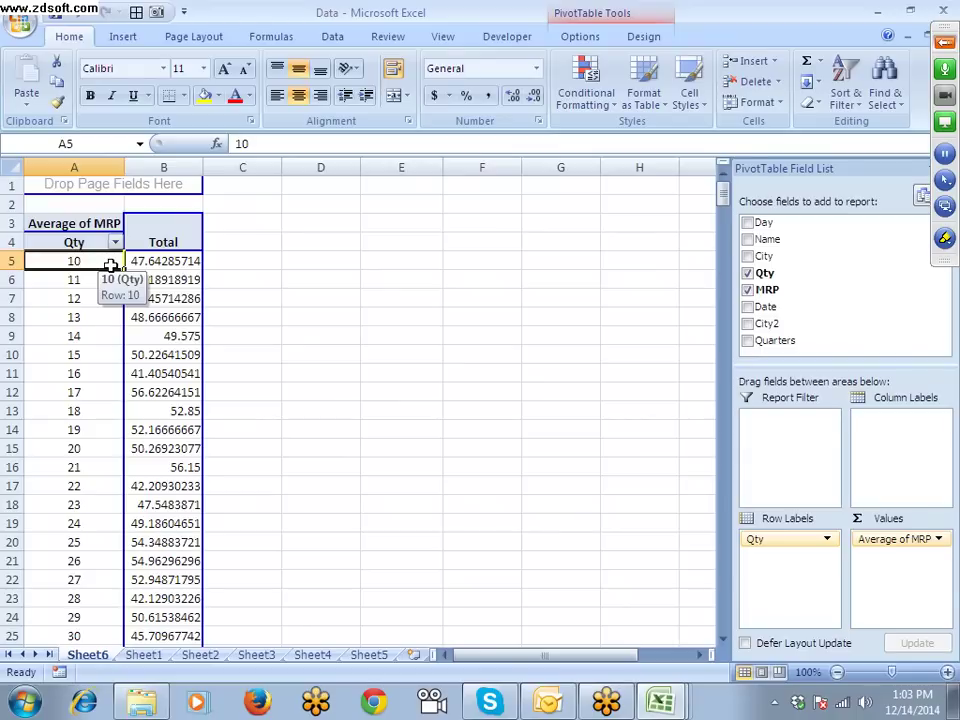
left_click(138, 262)
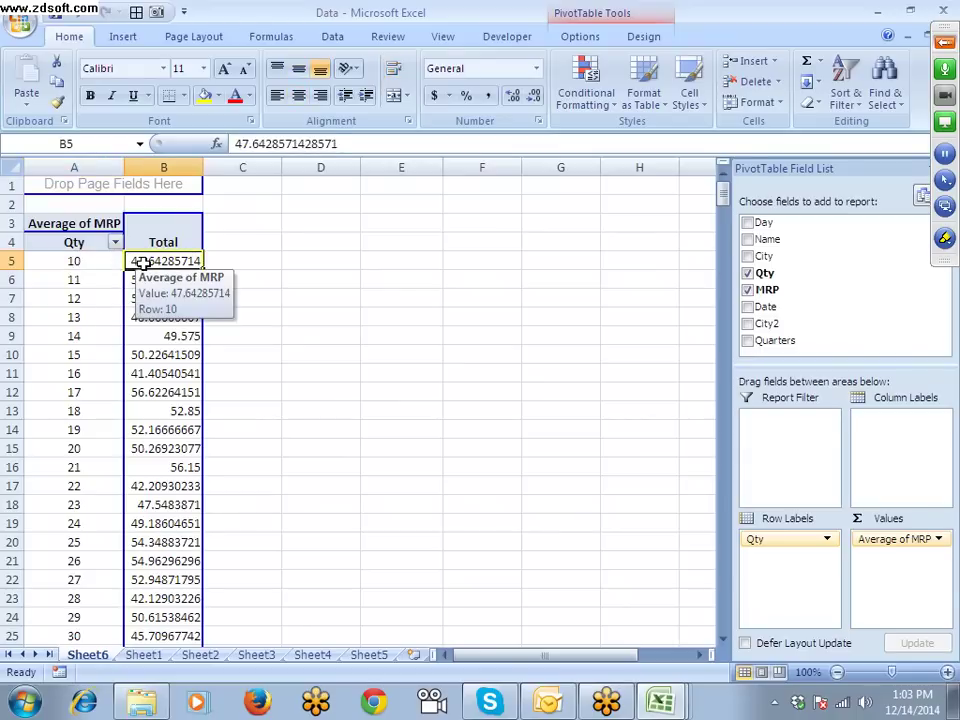
left_click(120, 270)
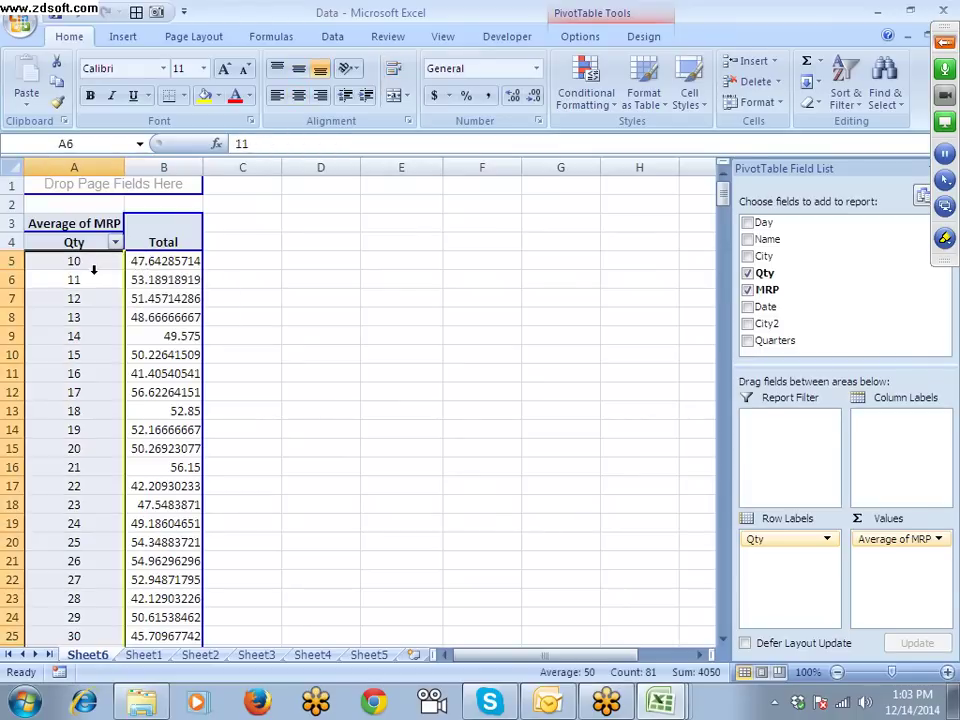
left_click(148, 282)
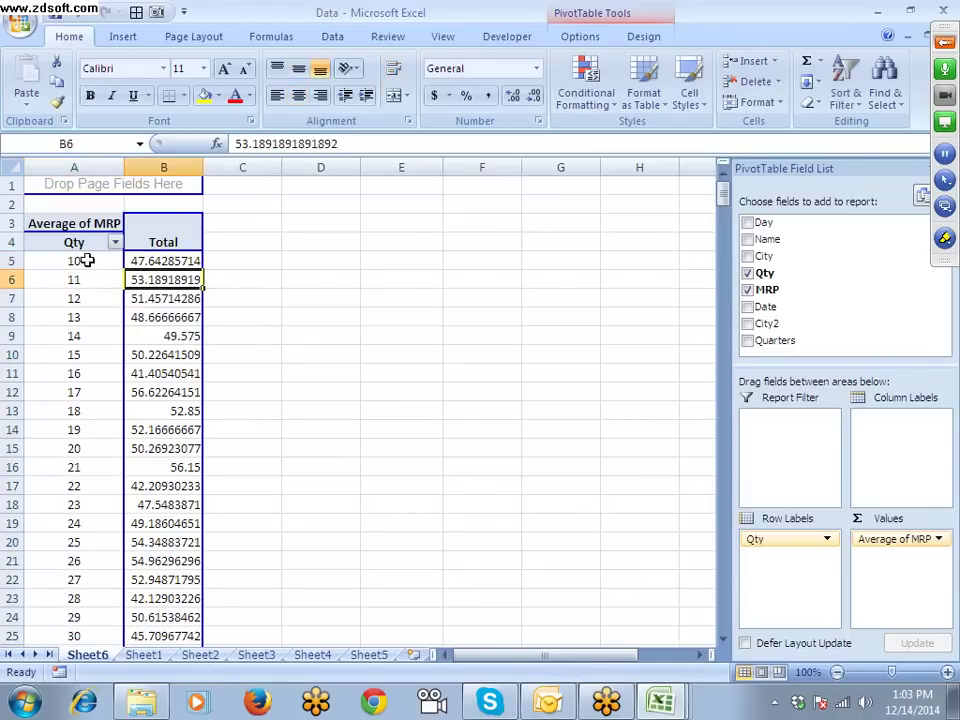
left_click_drag(116, 256, 81, 281)
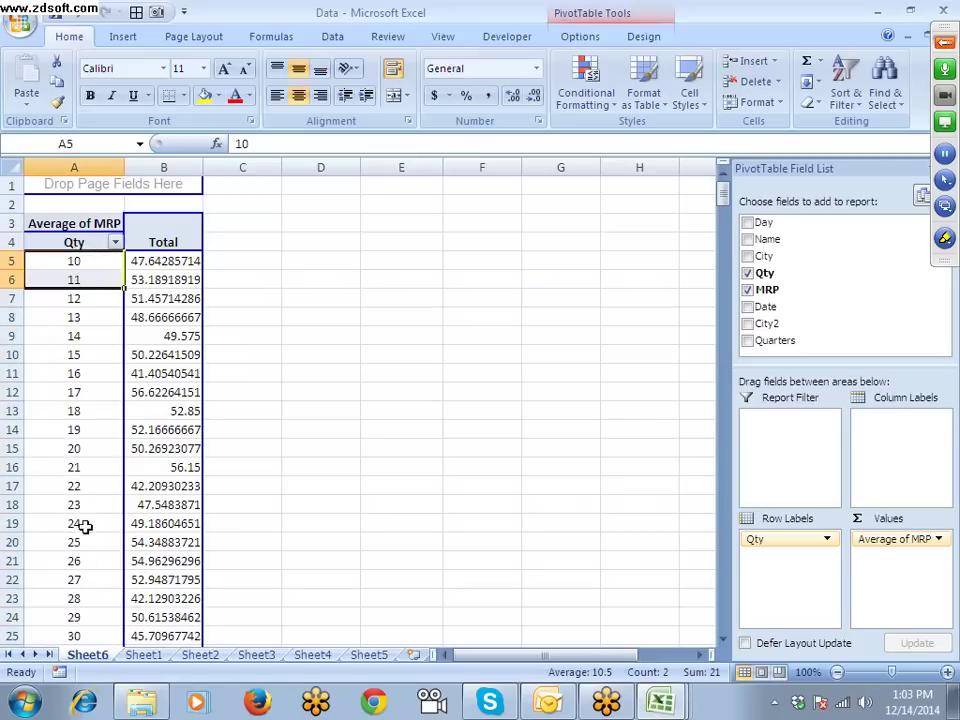
left_click_drag(84, 448, 116, 261)
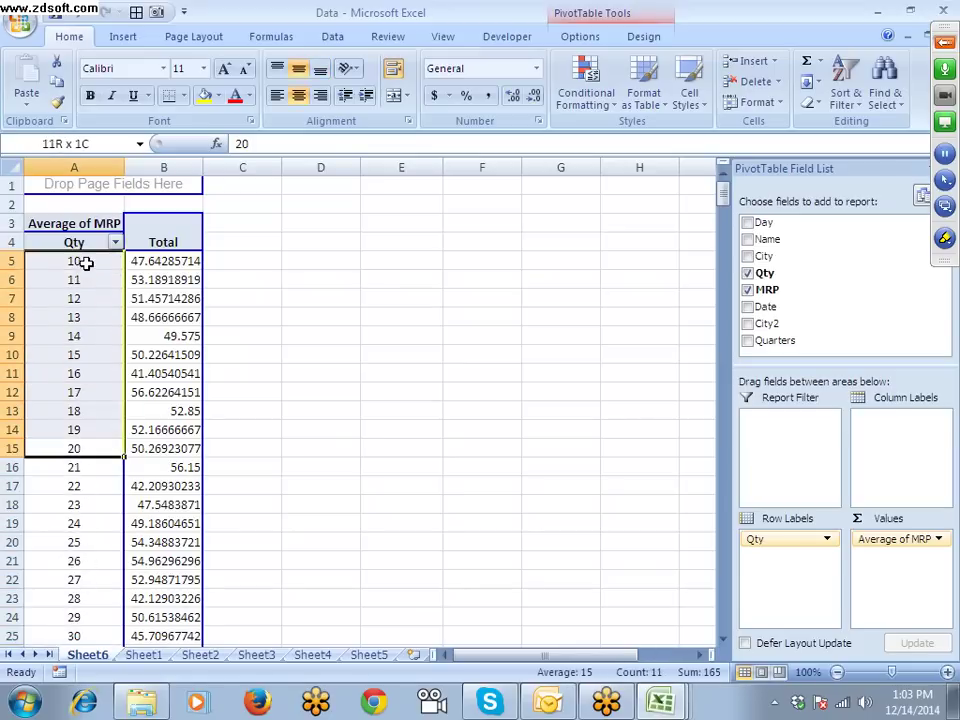
left_click_drag(155, 448, 133, 260)
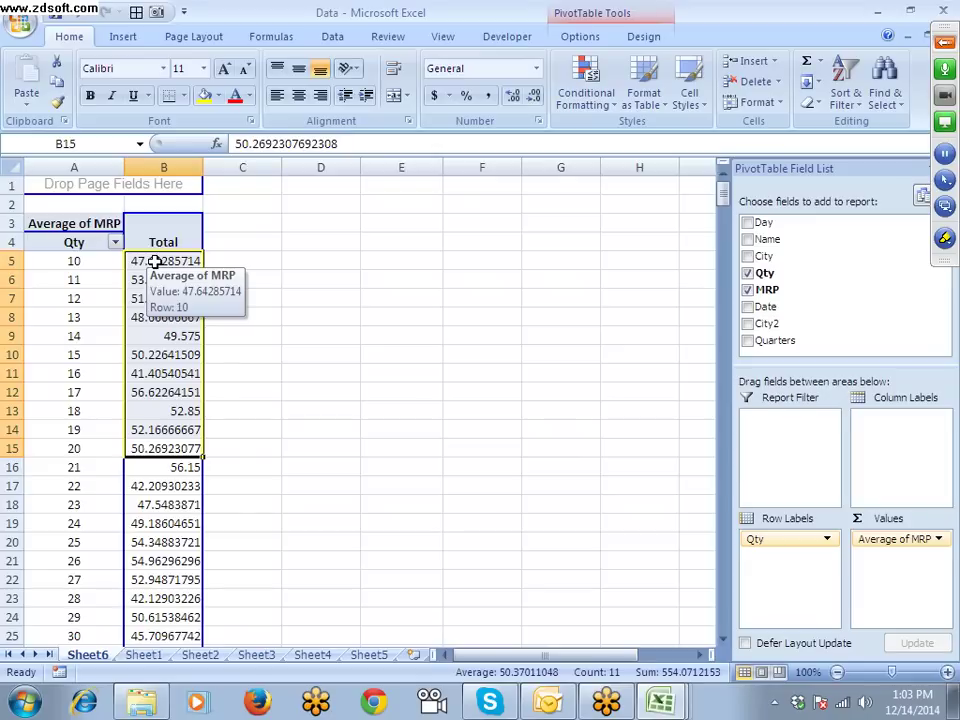
Step: Group the PivotTable's Qty row labels from 10 to 90 in intervals of 10 and review the grouped averages
left_click(79, 299)
right_click(80, 299)
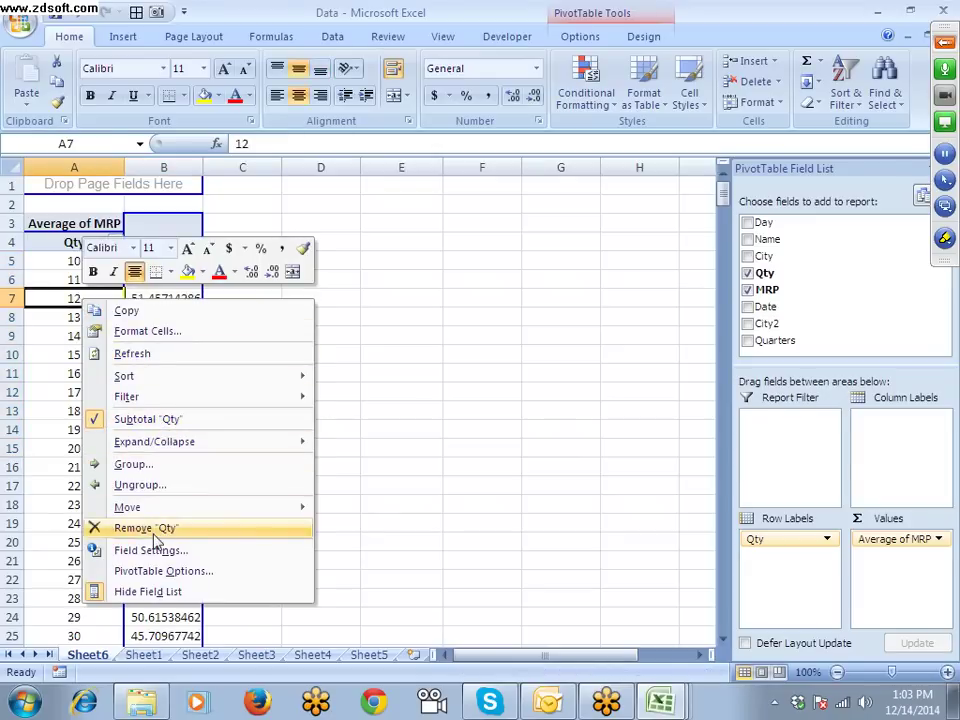
left_click(148, 466)
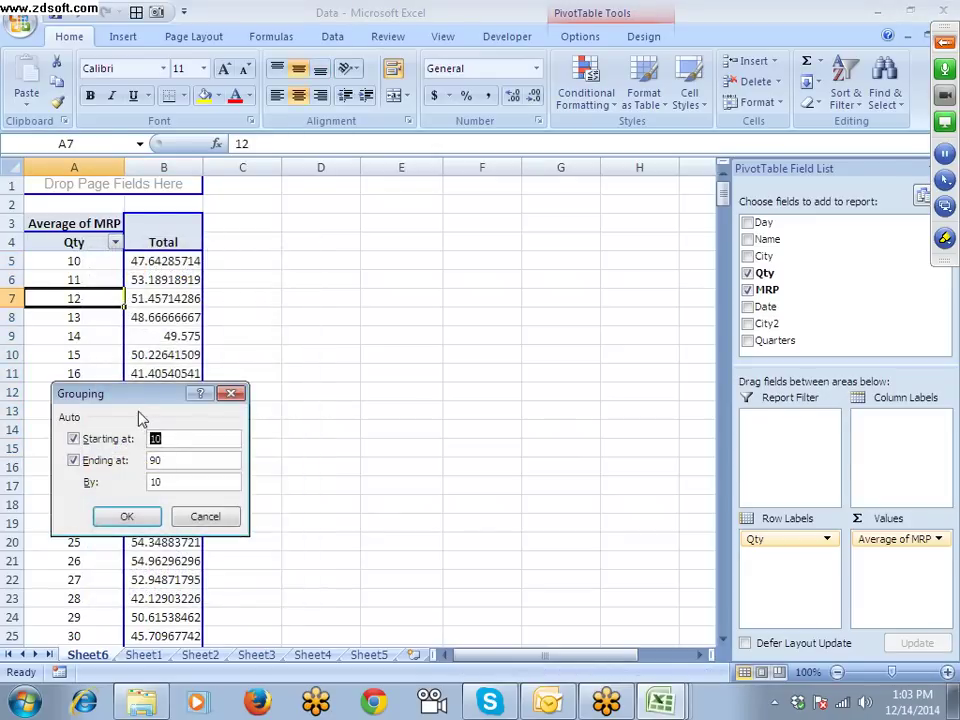
double_click(155, 482)
left_click(125, 516)
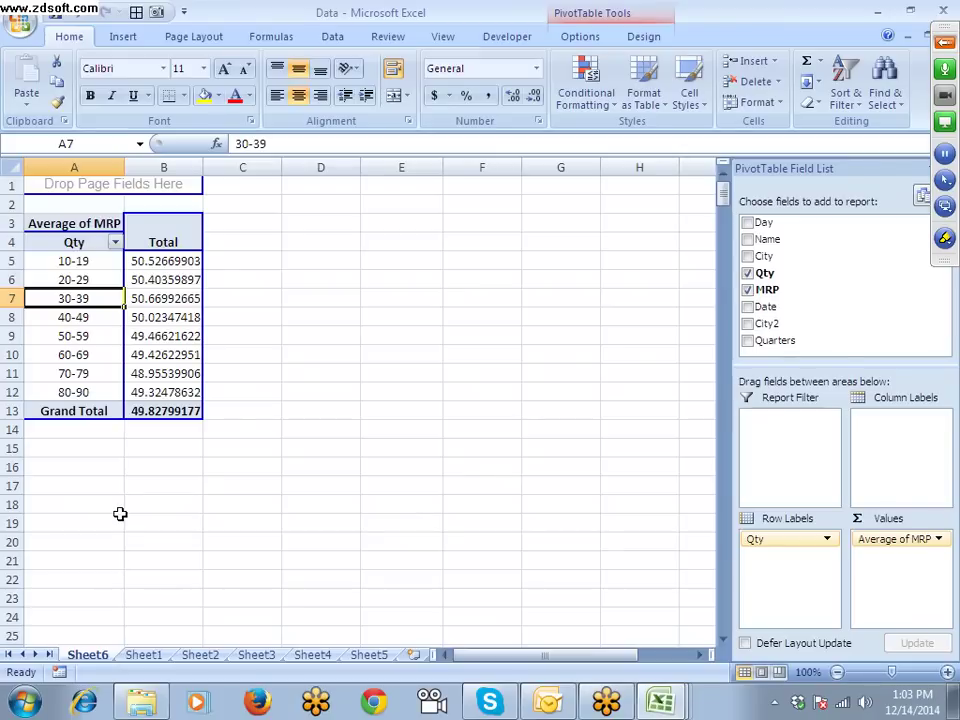
left_click_drag(90, 392, 75, 261)
left_click(75, 354)
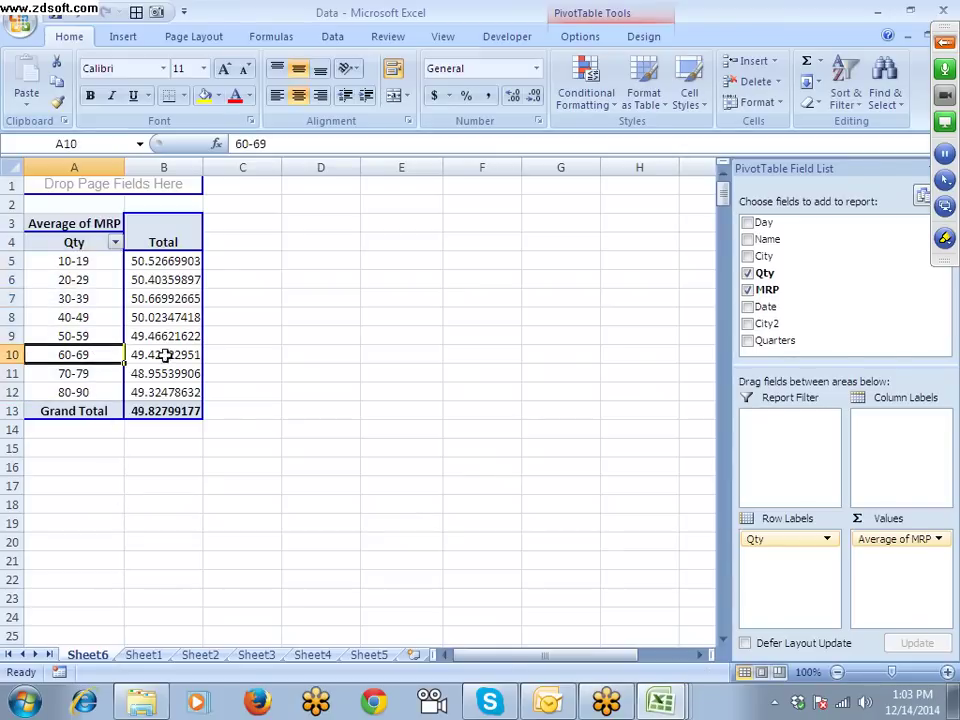
left_click(160, 300)
left_click(163, 373)
left_click(162, 409)
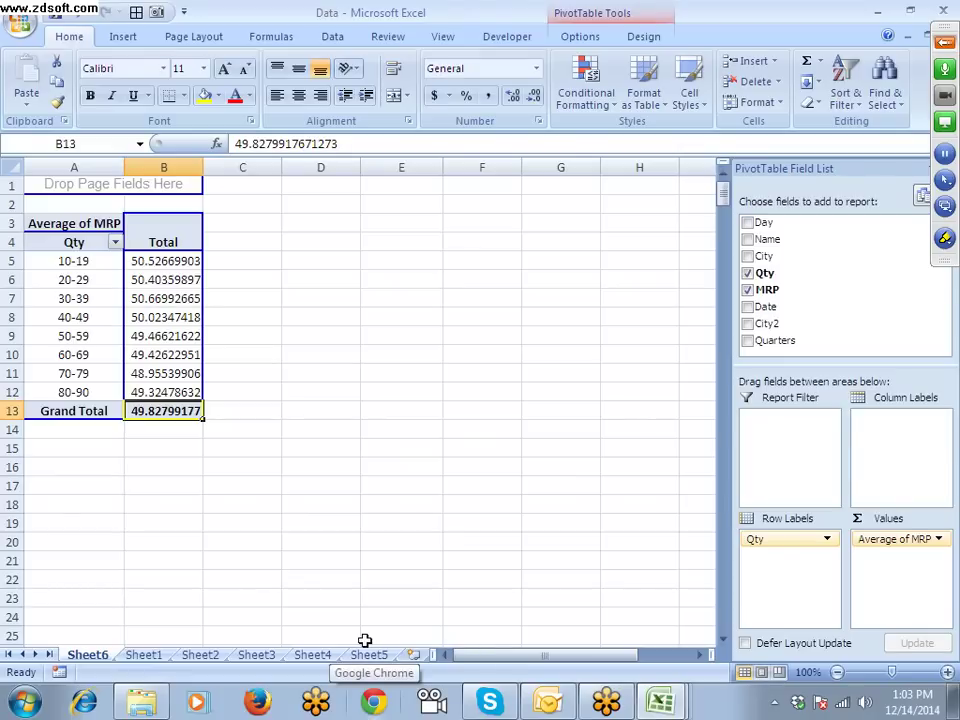
Step: Delete Sheet6 with its PivotTable from the Data workbook
left_click(660, 703)
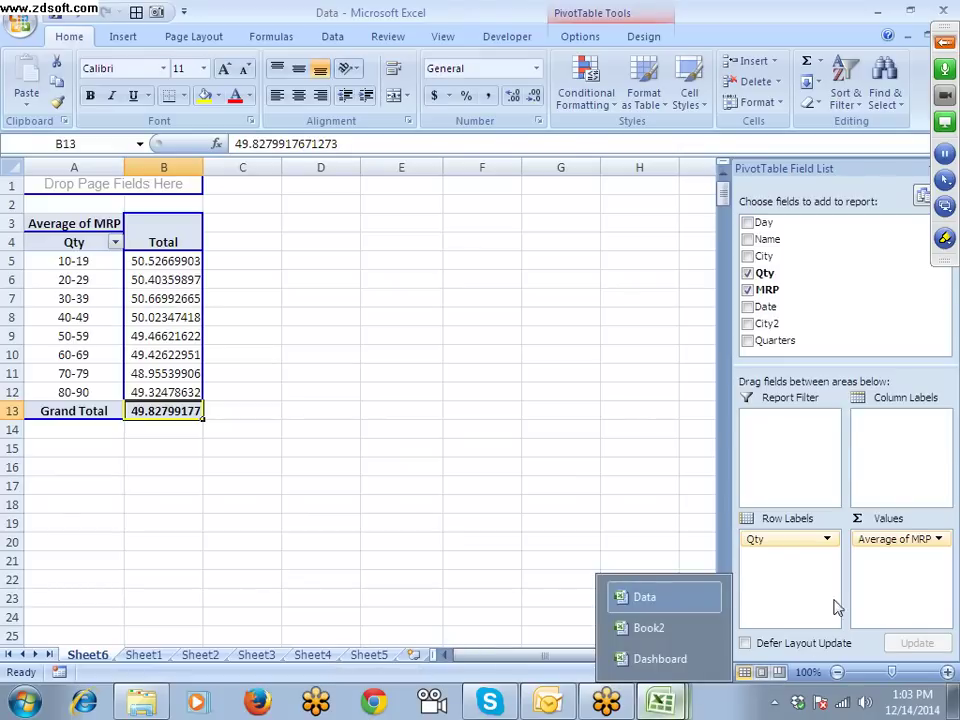
right_click(100, 656)
left_click(152, 478)
left_click(440, 399)
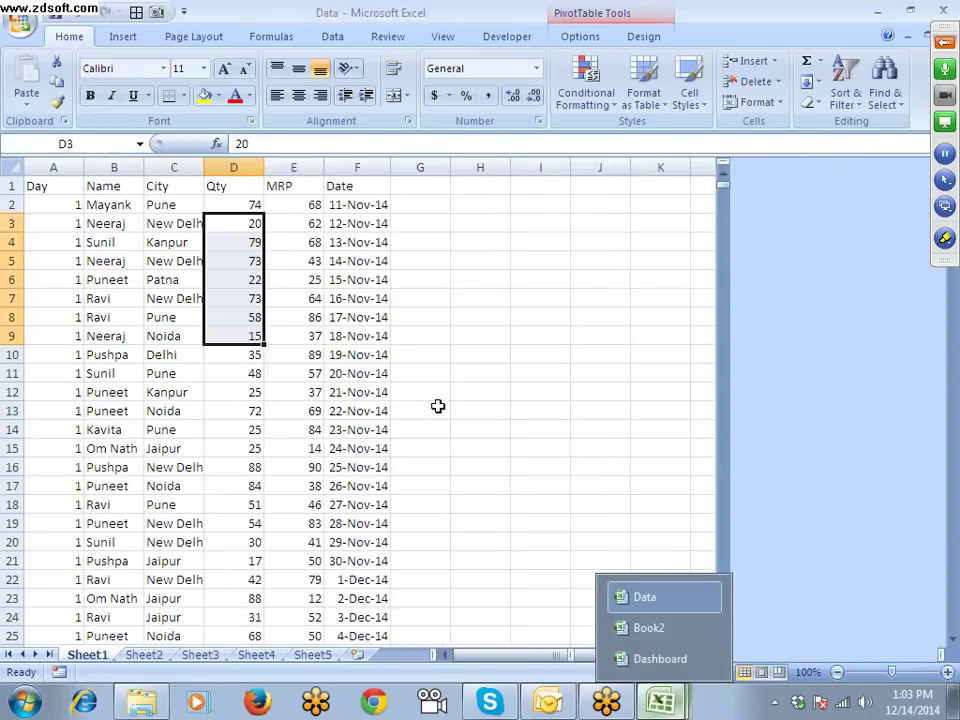
Step: Create a PivotTable from the Sheet1 data on a new worksheet, with Name as row labels and the sum of Qty as values
left_click(50, 186)
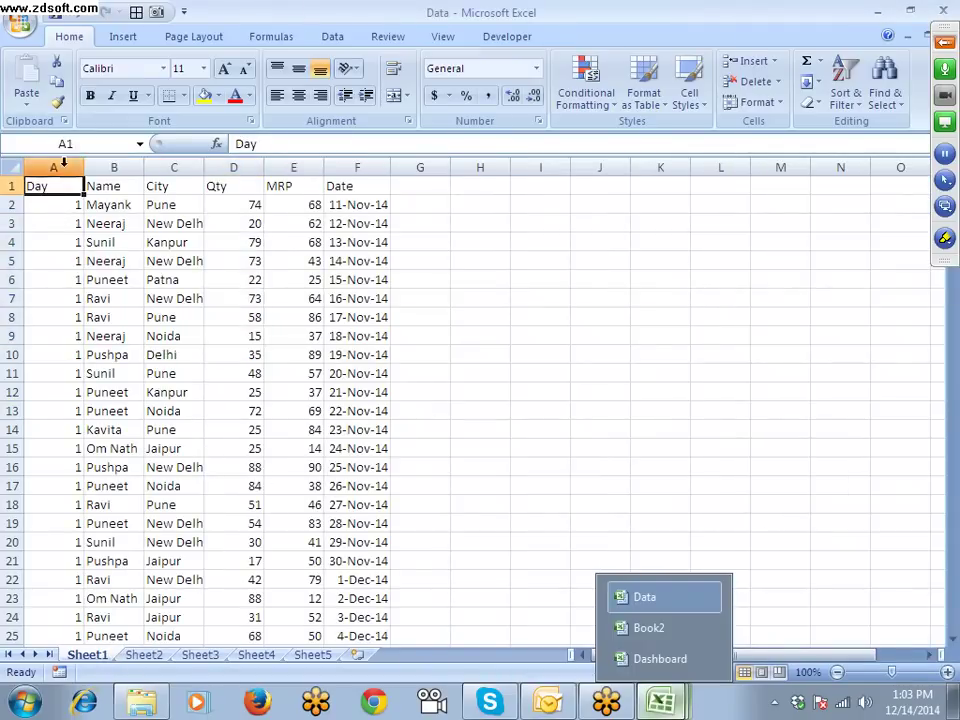
left_click(120, 36)
left_click(32, 104)
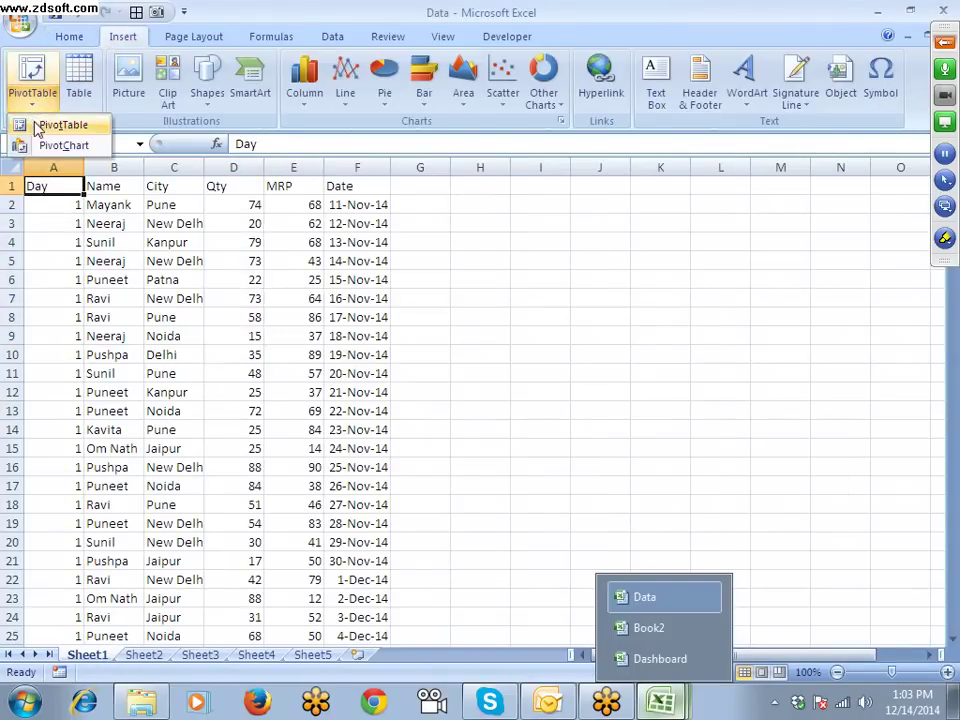
left_click(40, 124)
left_click(680, 425)
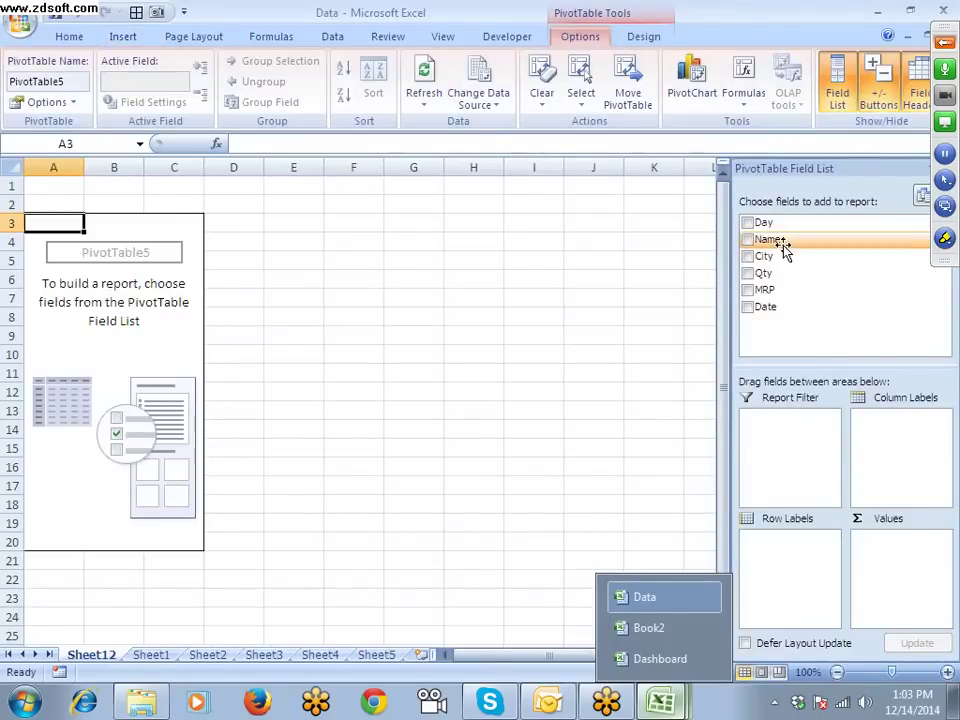
left_click_drag(784, 251, 785, 545)
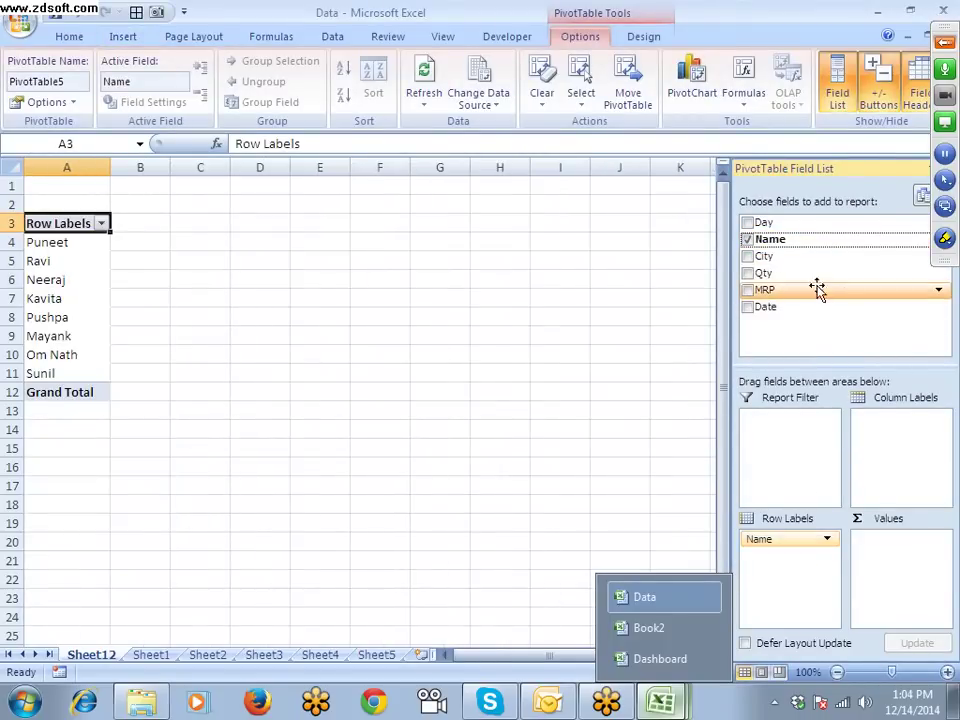
left_click_drag(783, 274, 911, 556)
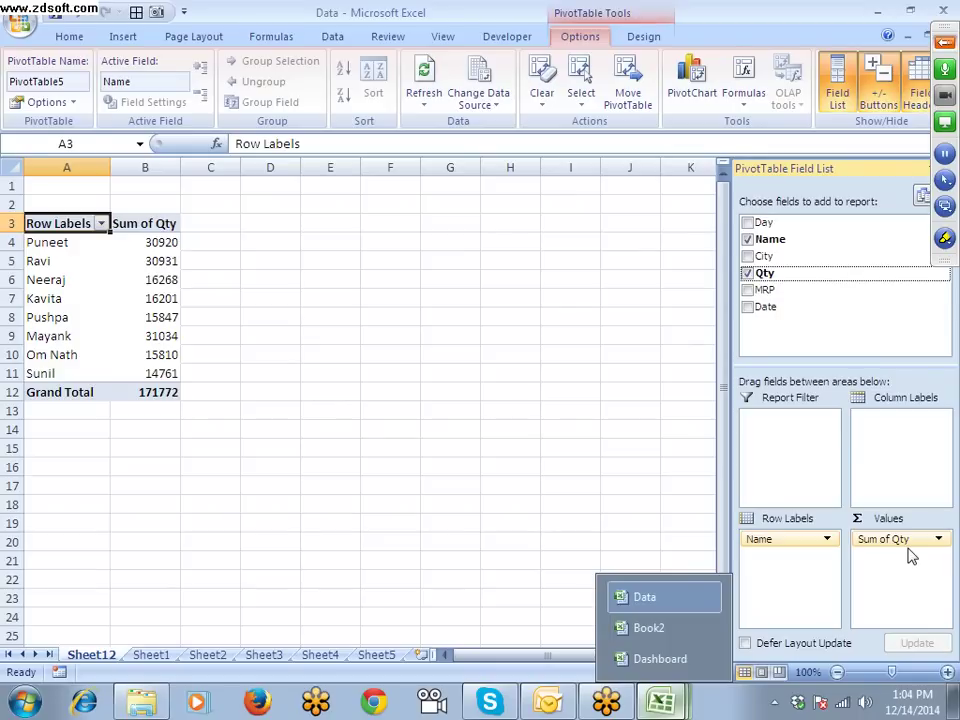
Step: Enter Target in A3403 on Sheet1, directly below the last data row
left_click(160, 655)
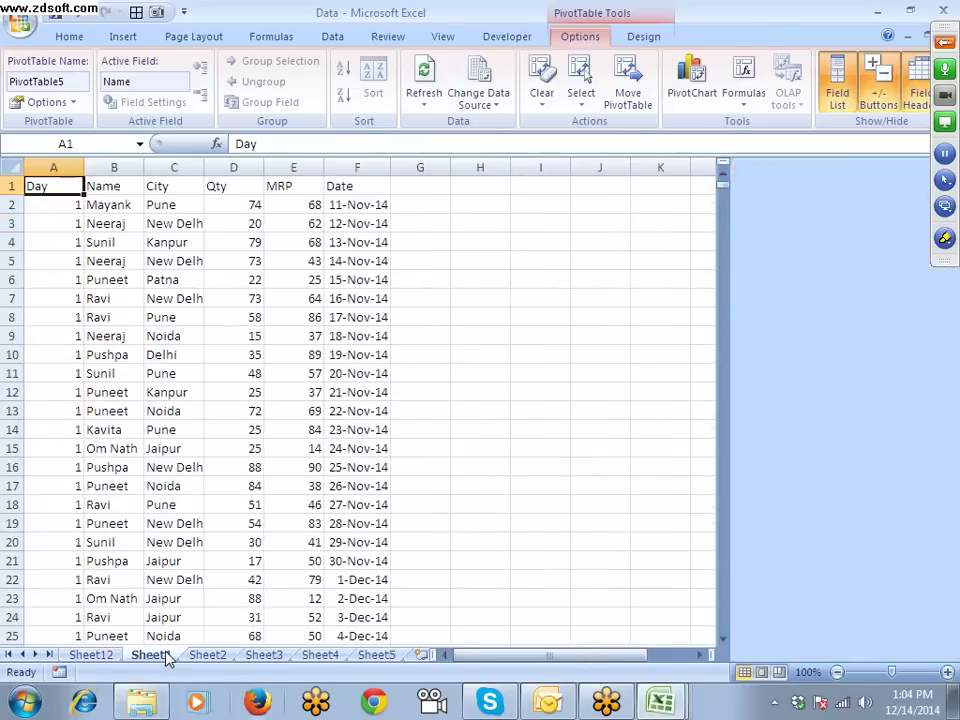
left_click(90, 467)
key("ctrl+Left")
key("ctrl+Down")
key("Down")
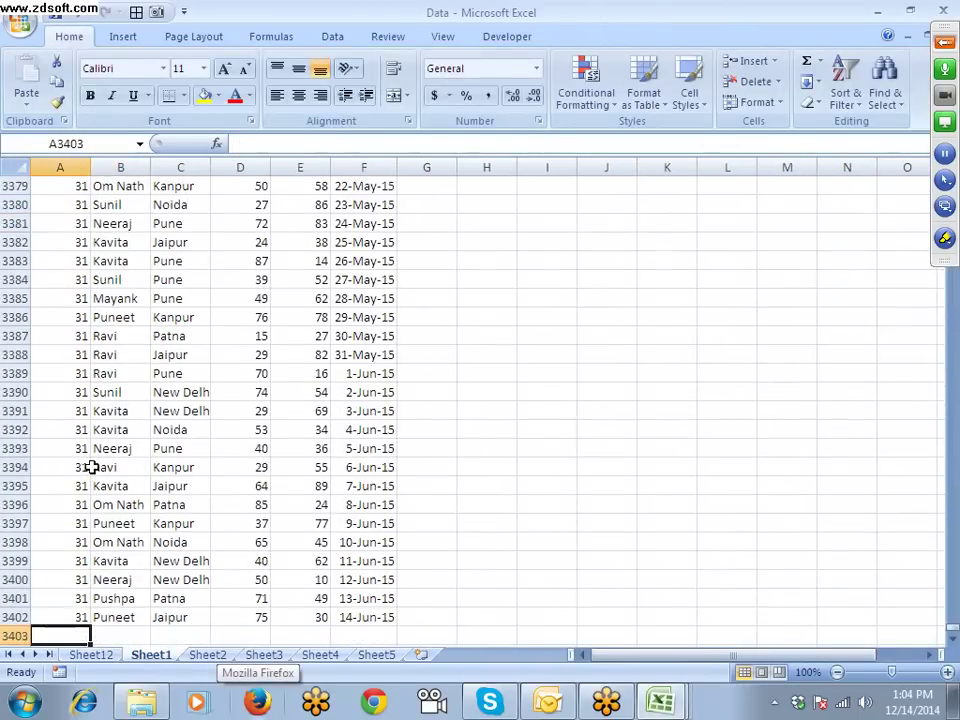
type("Target")
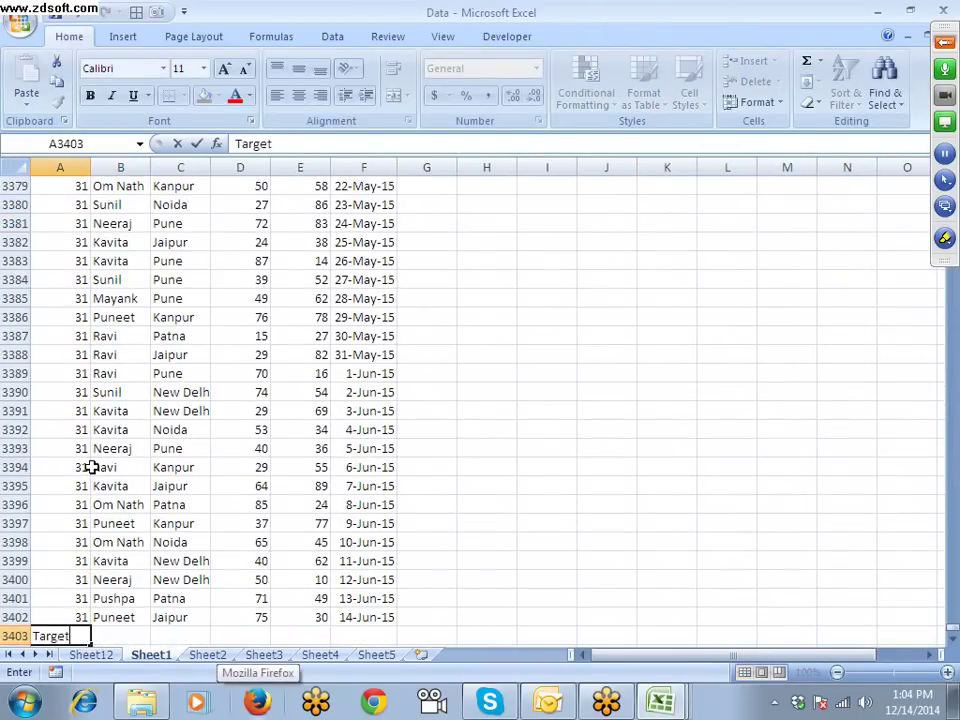
Step: Fill the Target label across from A3403 into B3403 and C3403
key("Tab")
key("Left")
key("shift+Right")
key("shift+Right")
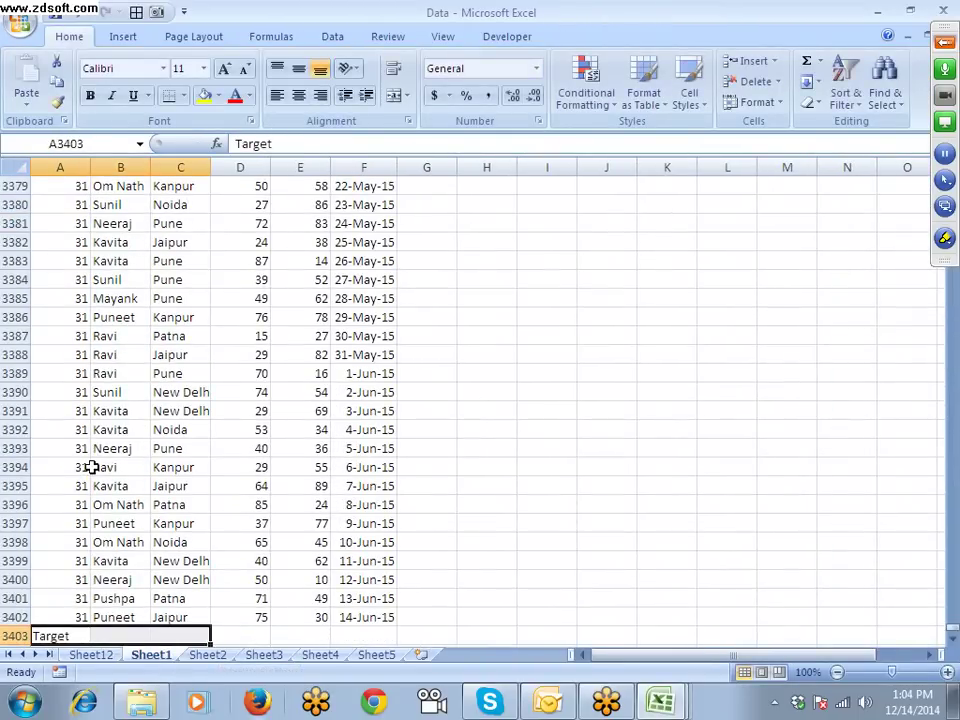
key("ctrl+r")
Step: Enter 20000 as the Qty of the Target row in D3403 and return to the Qty header
key("Right")
key("Right")
key("Right")
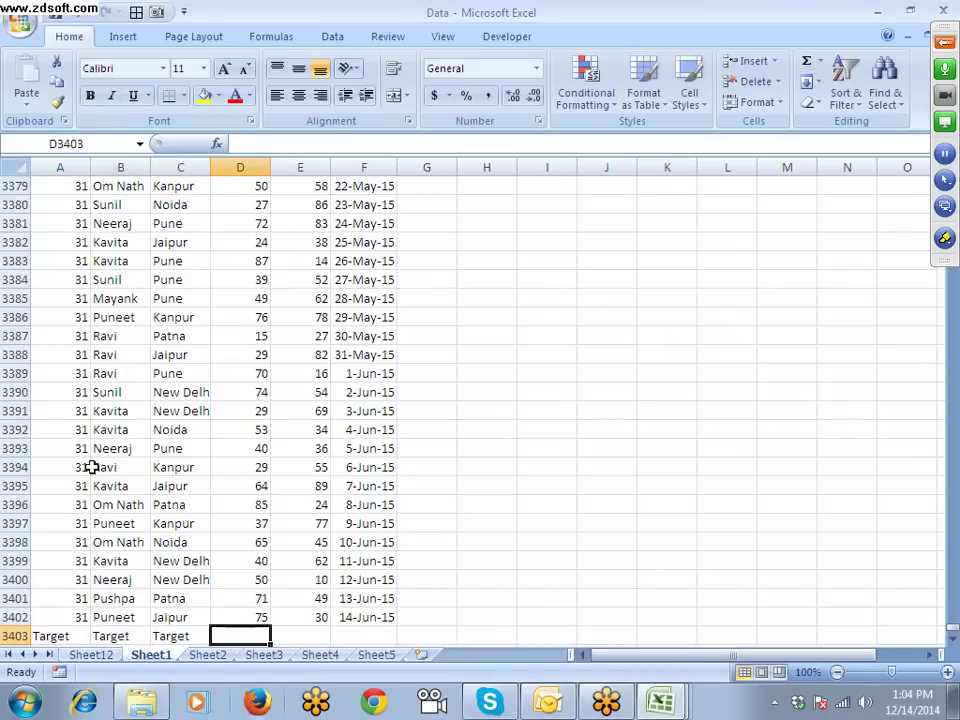
type("20000")
key("Tab")
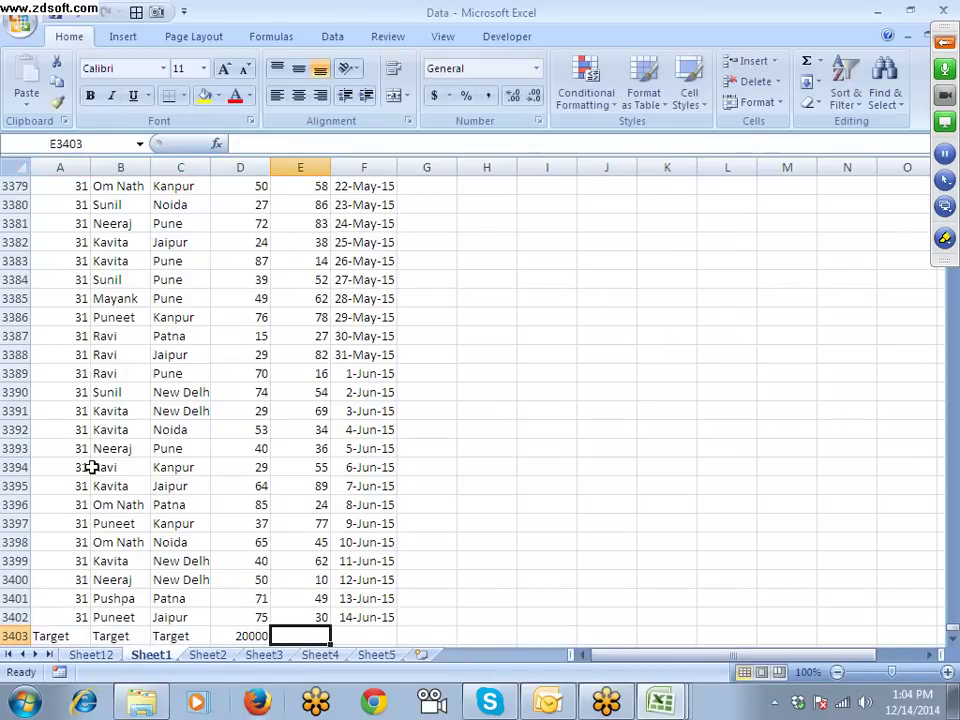
key("Right")
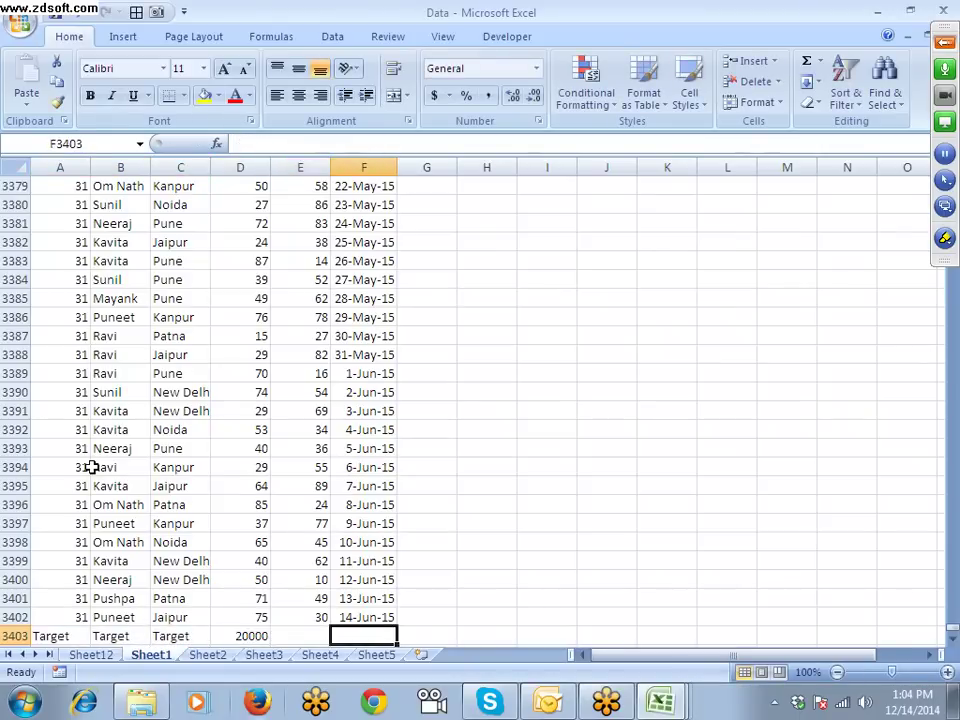
key("Left")
key("Left")
key("ctrl+Up")
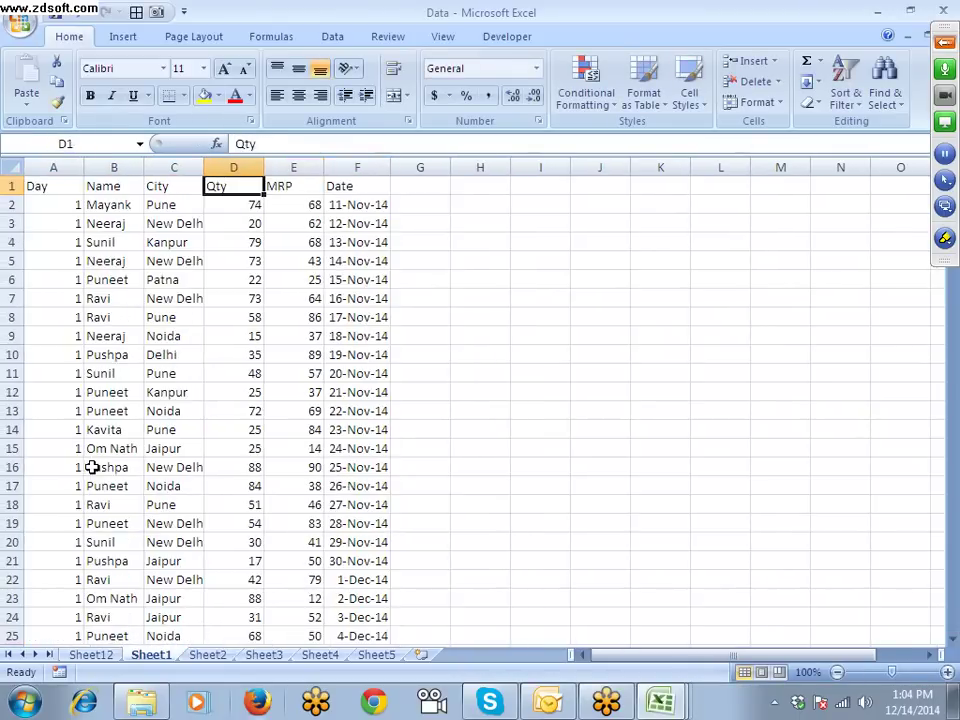
Step: Go back to the PivotTable on Sheet12 and bring up the commands for the Sum of Qty value in B6
left_click(100, 656)
left_click(151, 655)
left_click(237, 330)
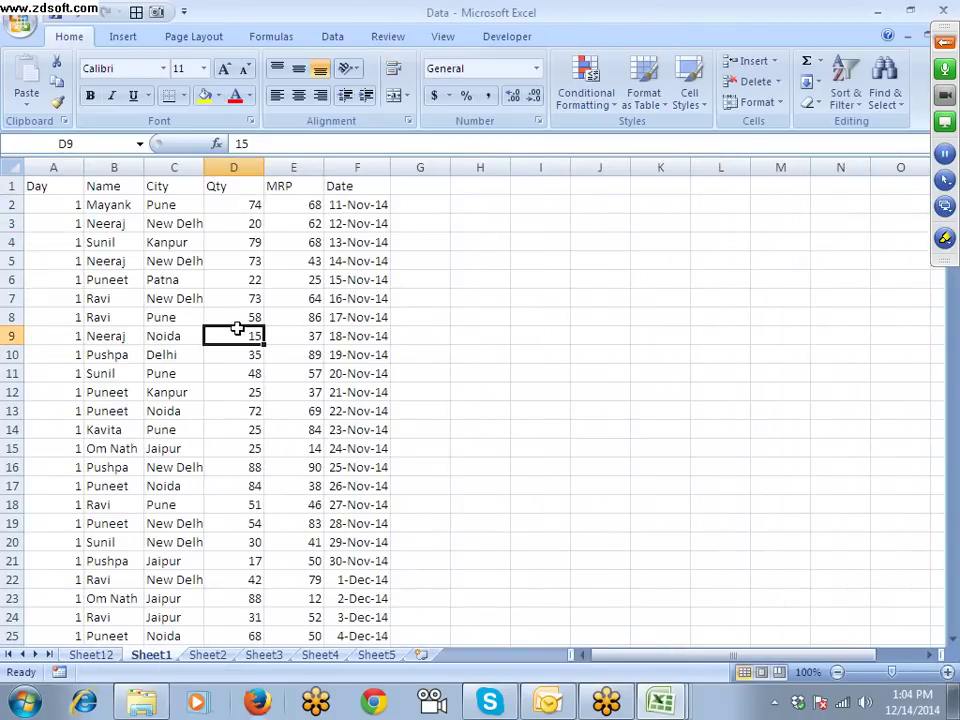
left_click(95, 655)
right_click(143, 273)
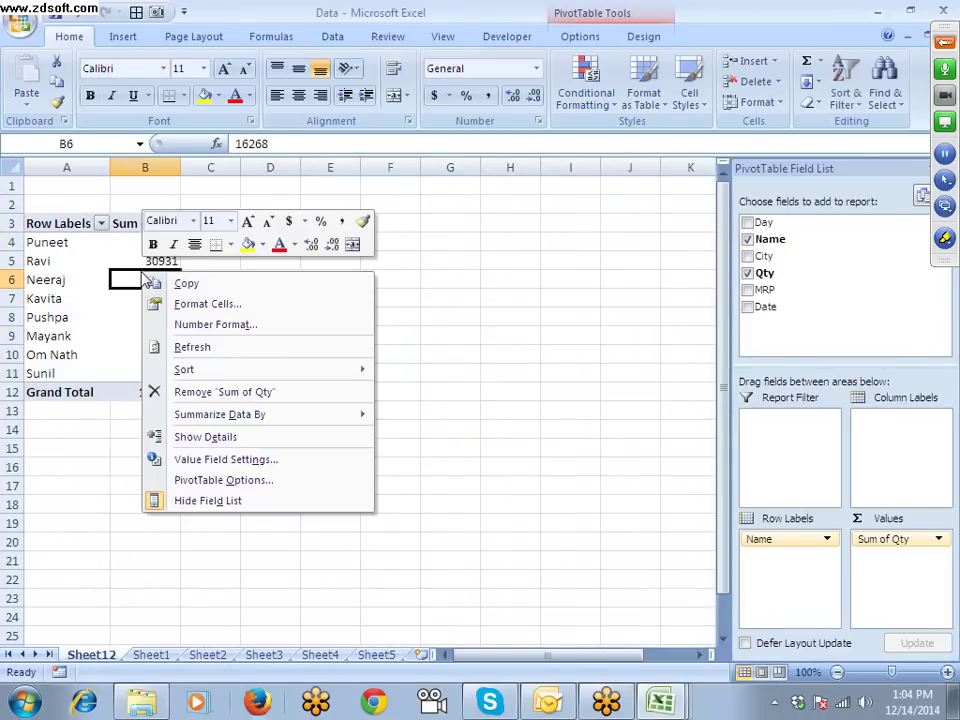
Step: Refresh the pivot table on Sheet12 from its source data, once from a value and once from a row label
left_click(195, 345)
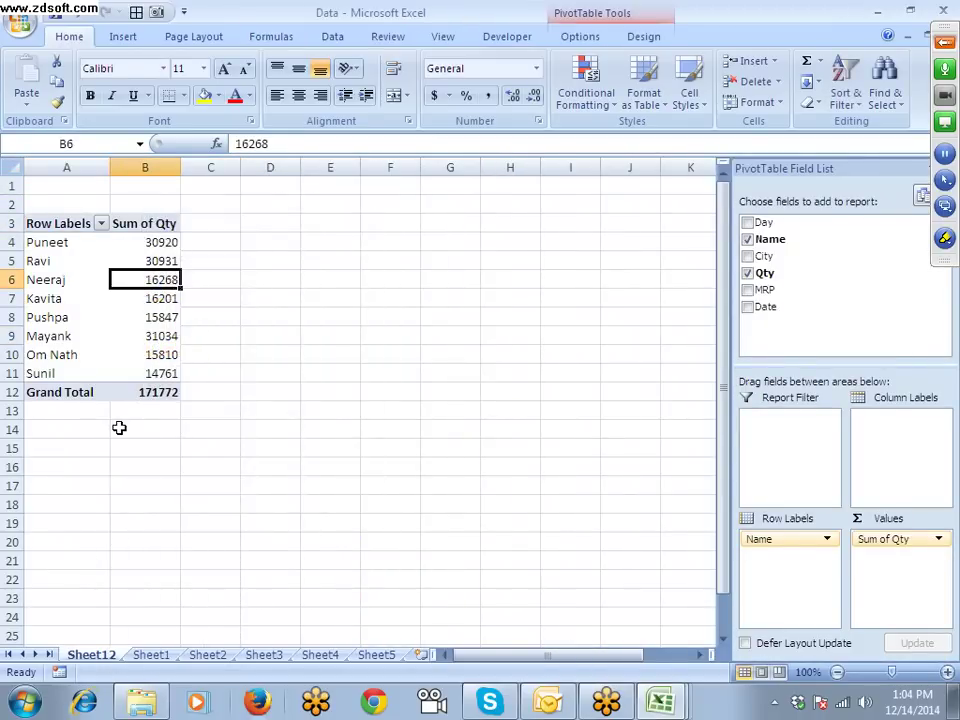
right_click(90, 317)
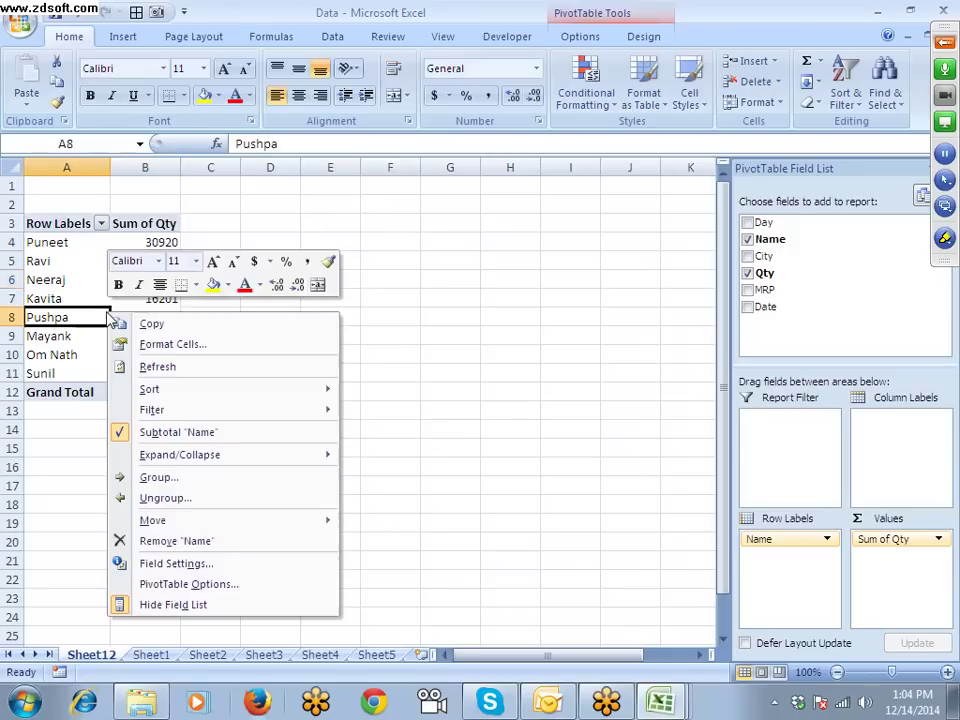
left_click(150, 367)
Step: Examine the last row of the source data on Sheet1, and return to the pivot table sheet
key("ctrl+Page_Down")
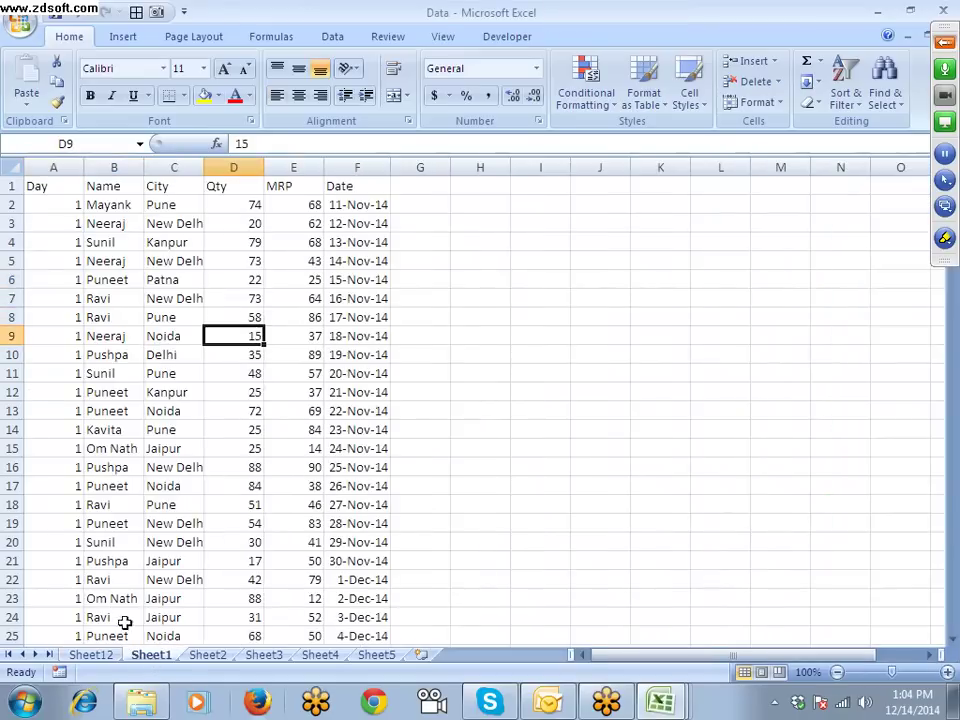
left_click(97, 578)
key("Down")
key("ctrl+Down")
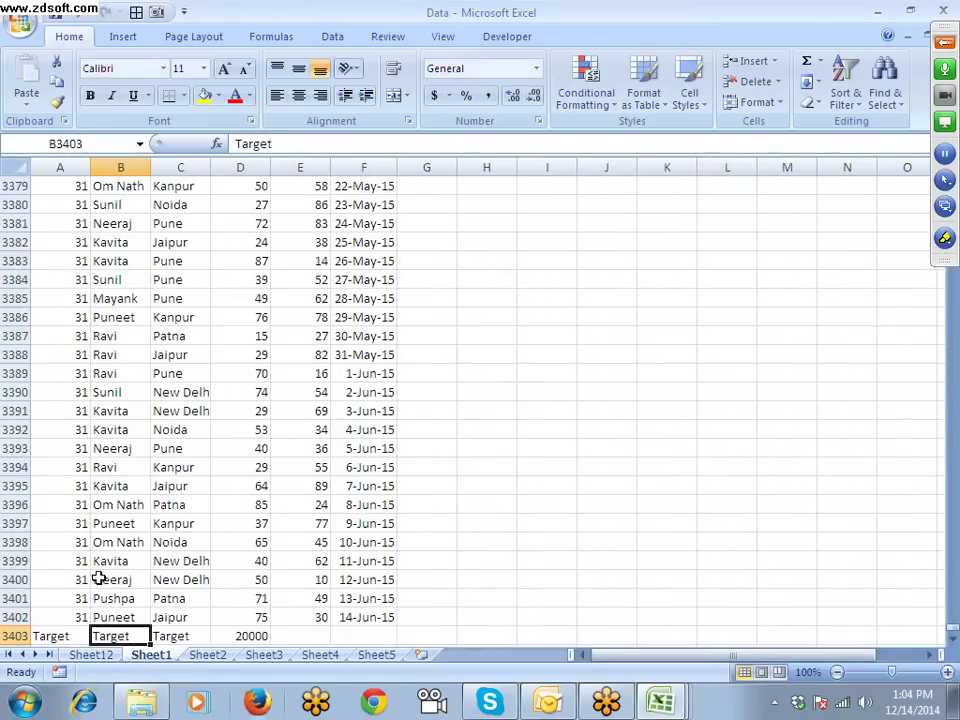
key("ctrl+Page_Up")
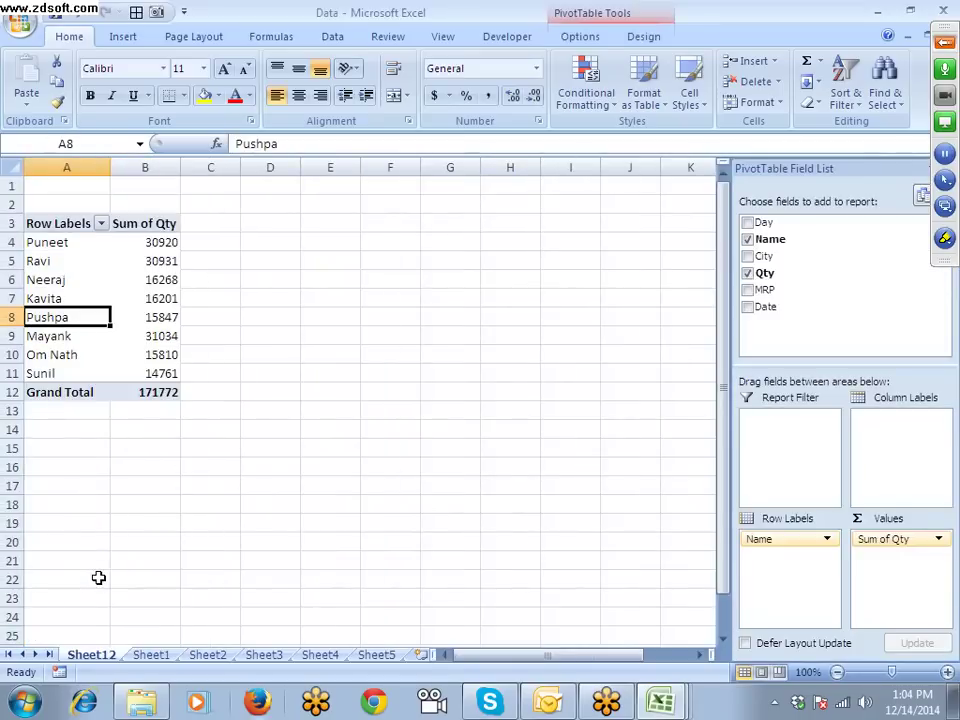
Step: Change the pivot table's data source to the range Sheet1!$A$1:$F$3403
left_click(588, 36)
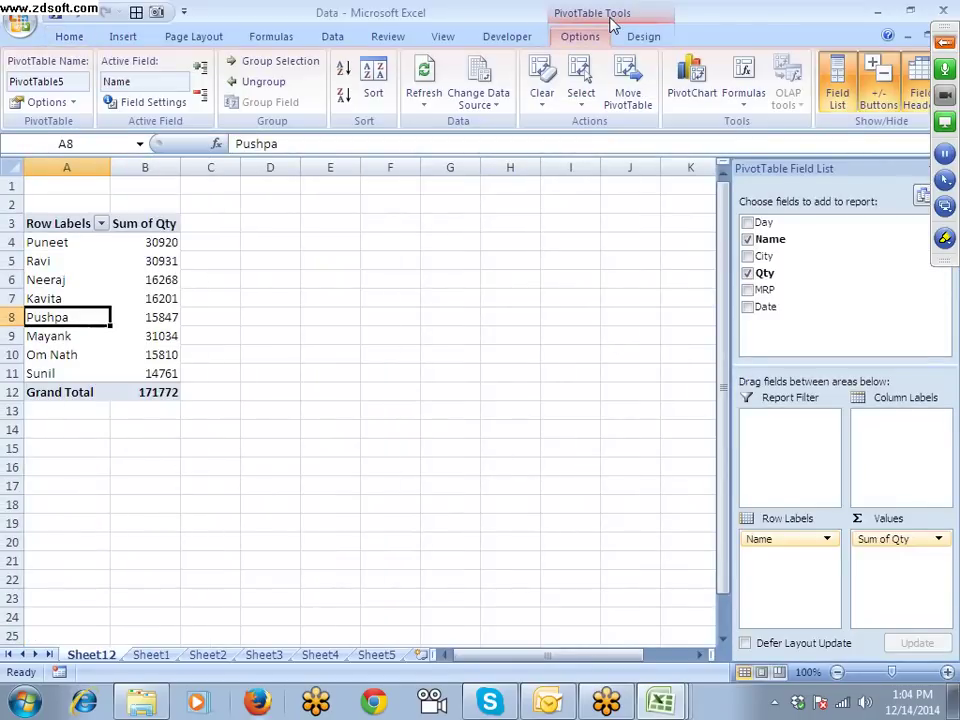
left_click(489, 104)
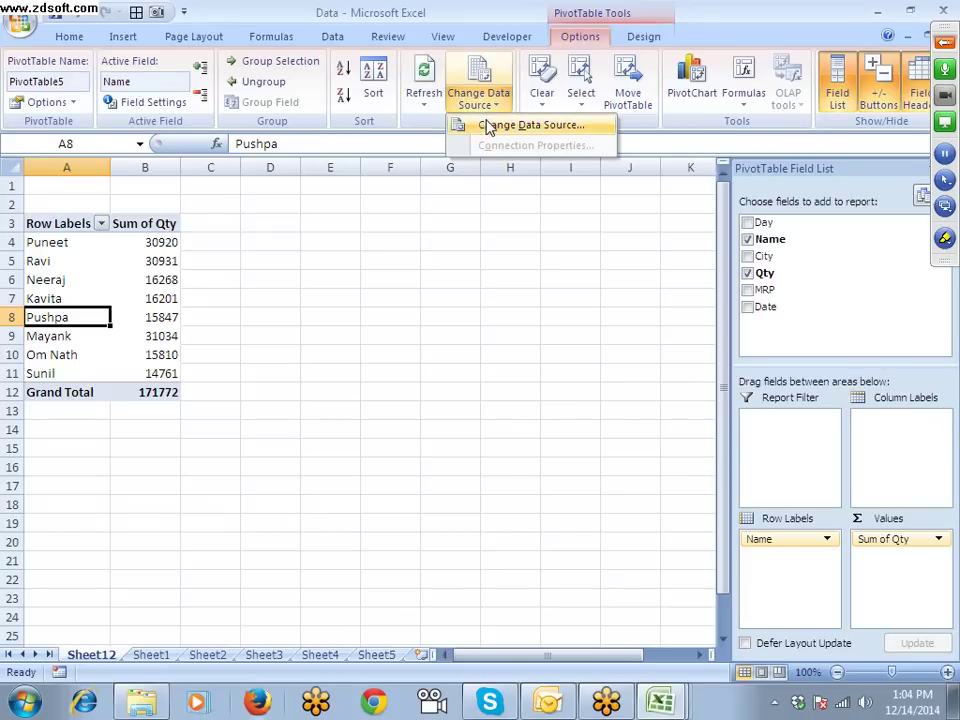
left_click(486, 124)
left_click(57, 186)
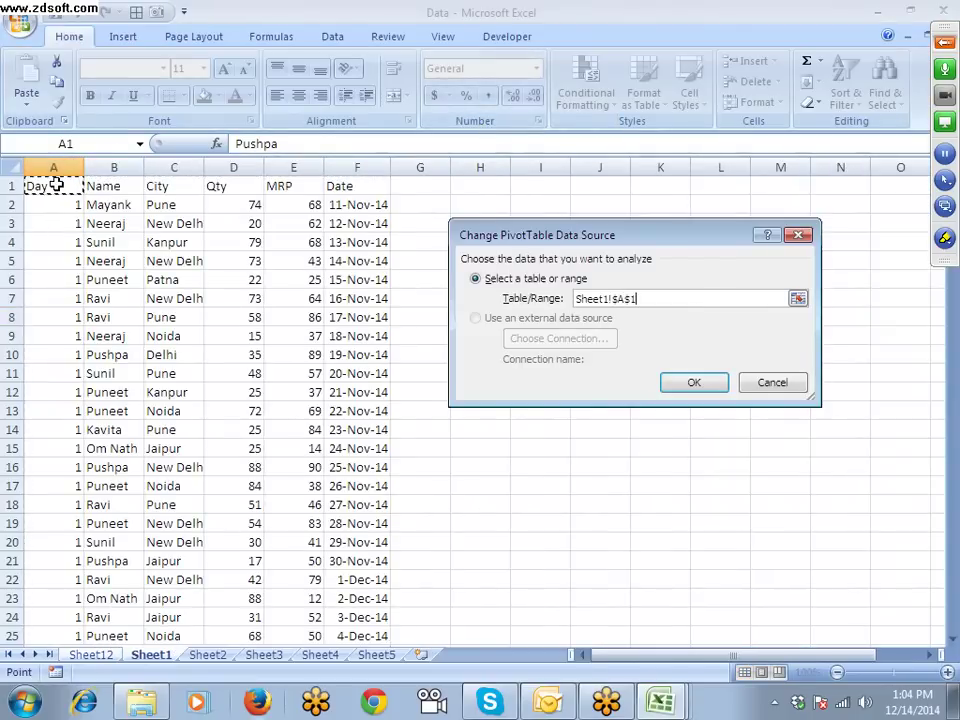
key("ctrl+shift+Right")
key("ctrl+shift+Down")
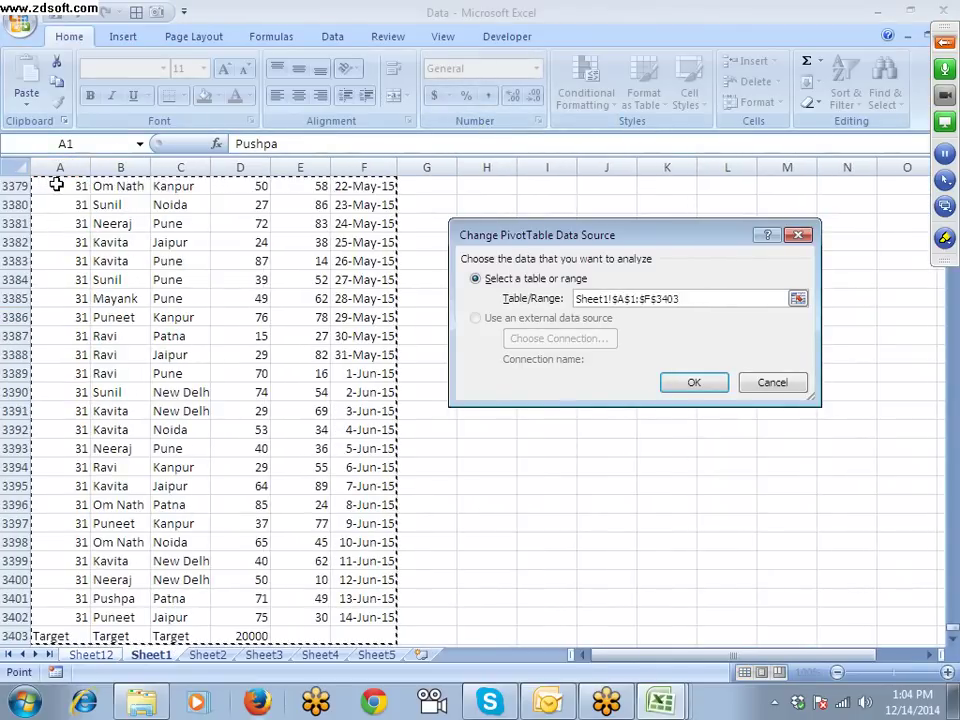
left_click(697, 378)
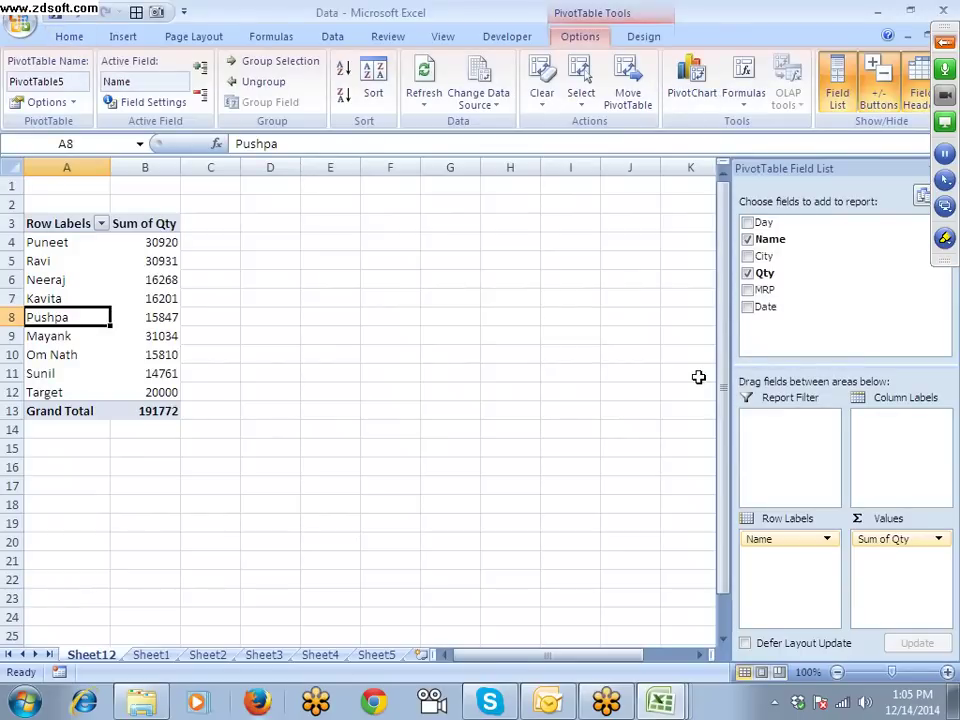
Step: Examine the Sum of Qty values of every row above Target by selecting B4:B11
left_click(160, 390)
left_click(160, 368)
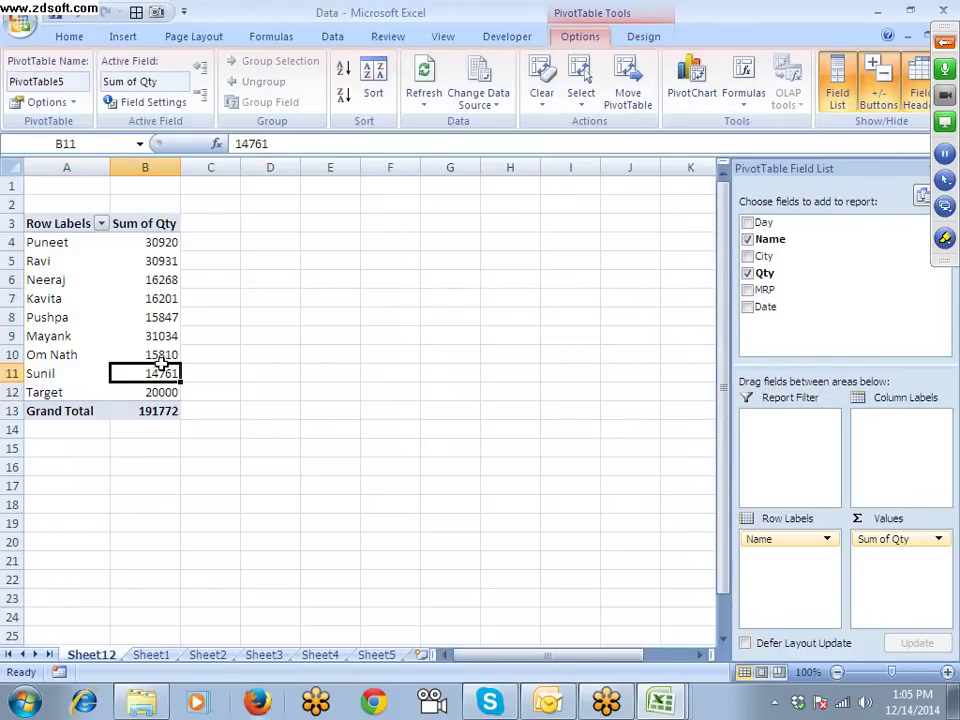
left_click_drag(160, 366, 162, 241)
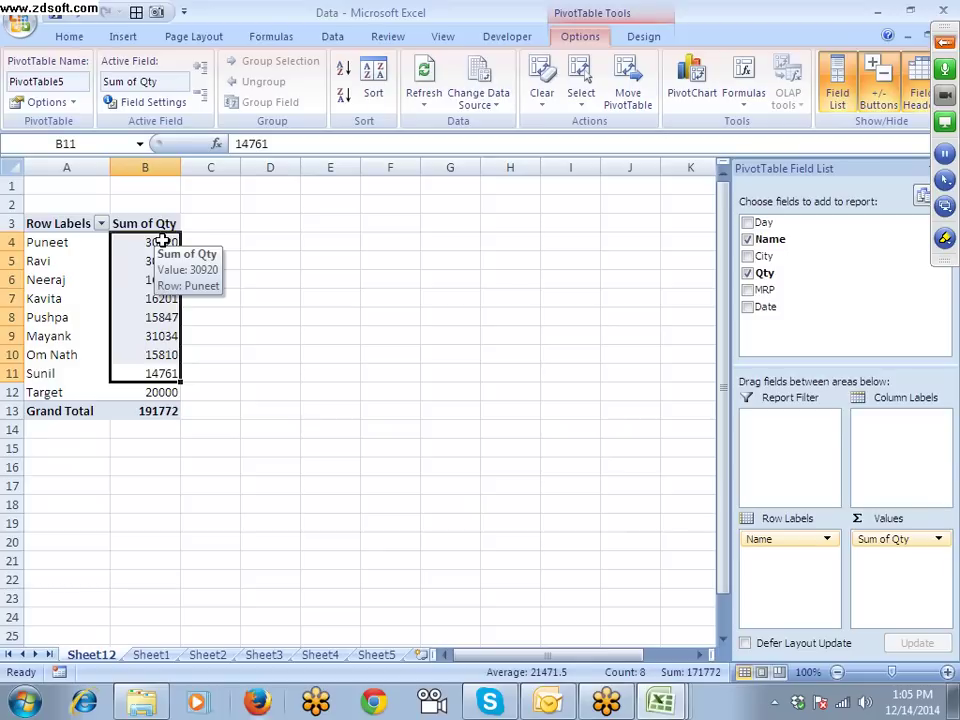
Step: Add Qty to the pivot values a second time and show it as Difference From, with base field Name and base item Target
left_click_drag(766, 273, 887, 561)
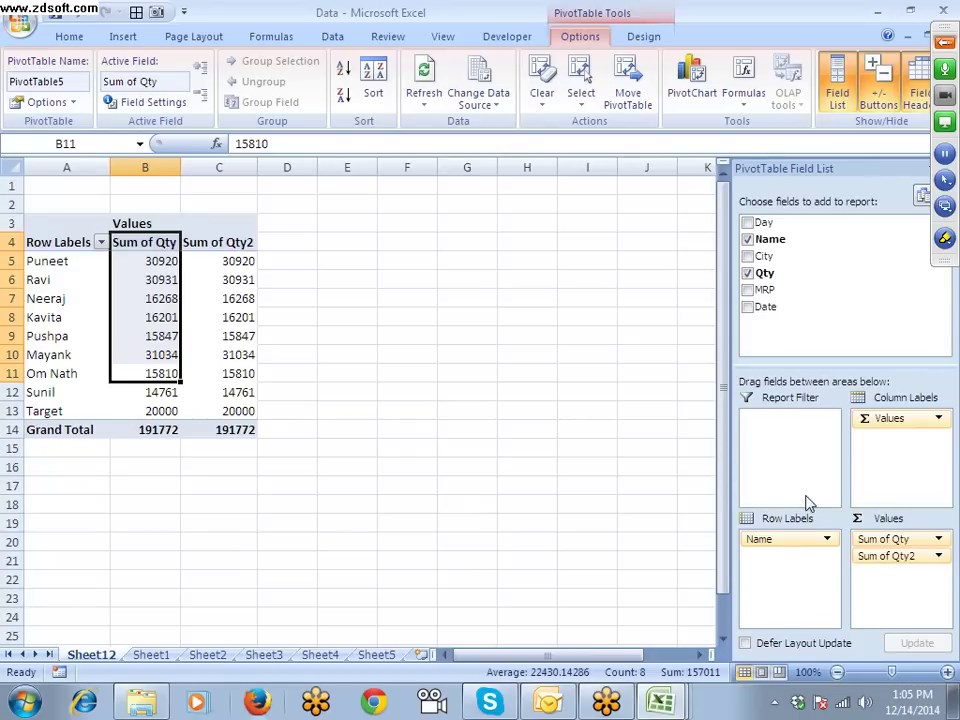
left_click(939, 557)
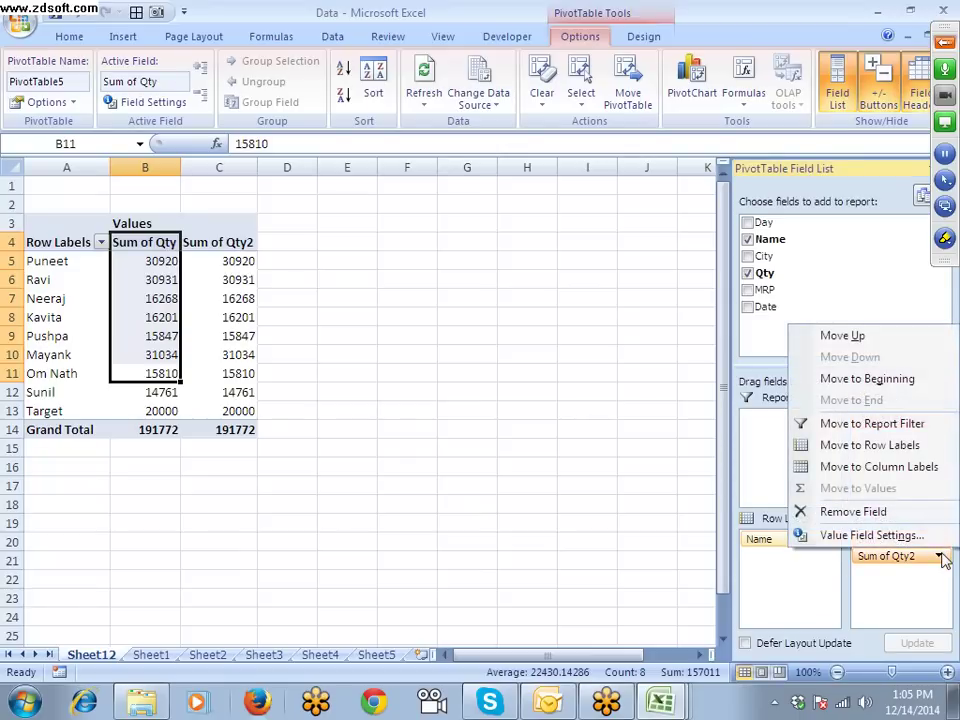
left_click(870, 535)
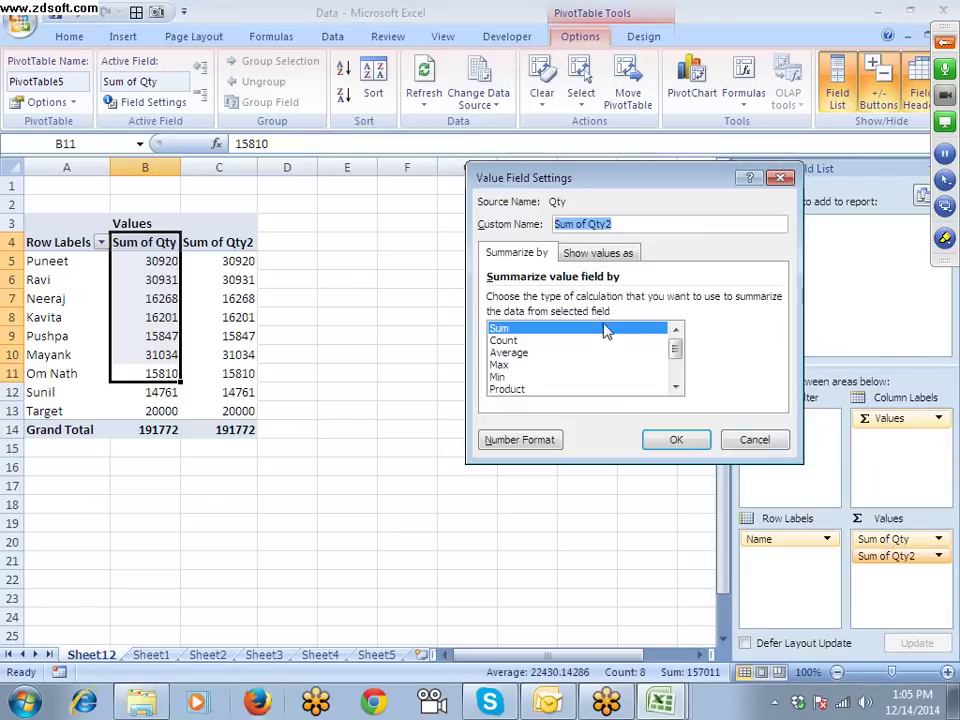
left_click(589, 255)
left_click(546, 300)
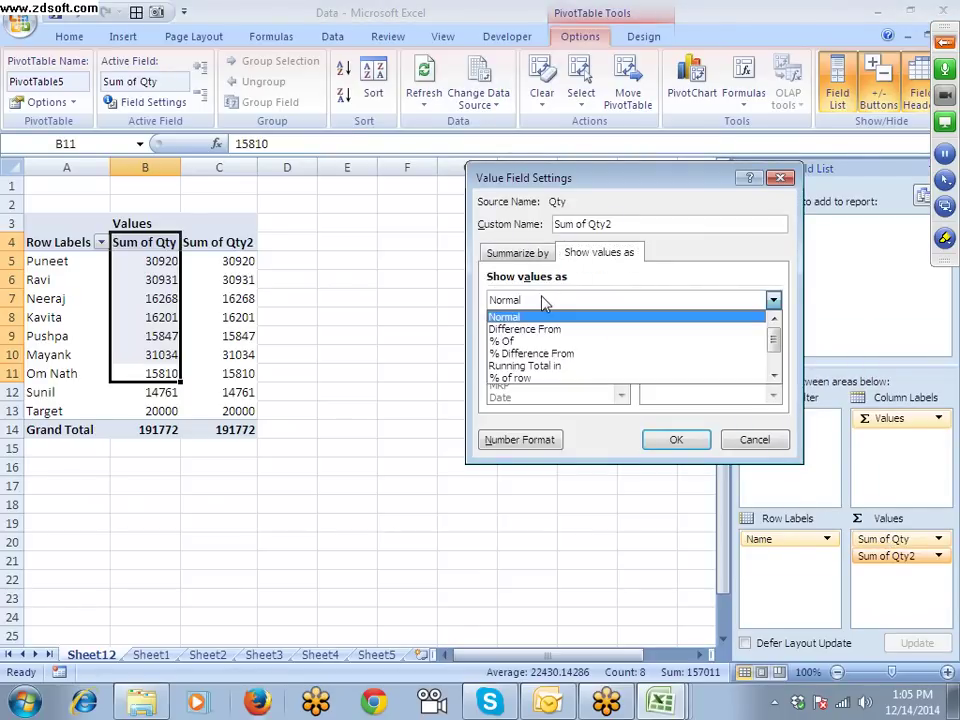
left_click(542, 327)
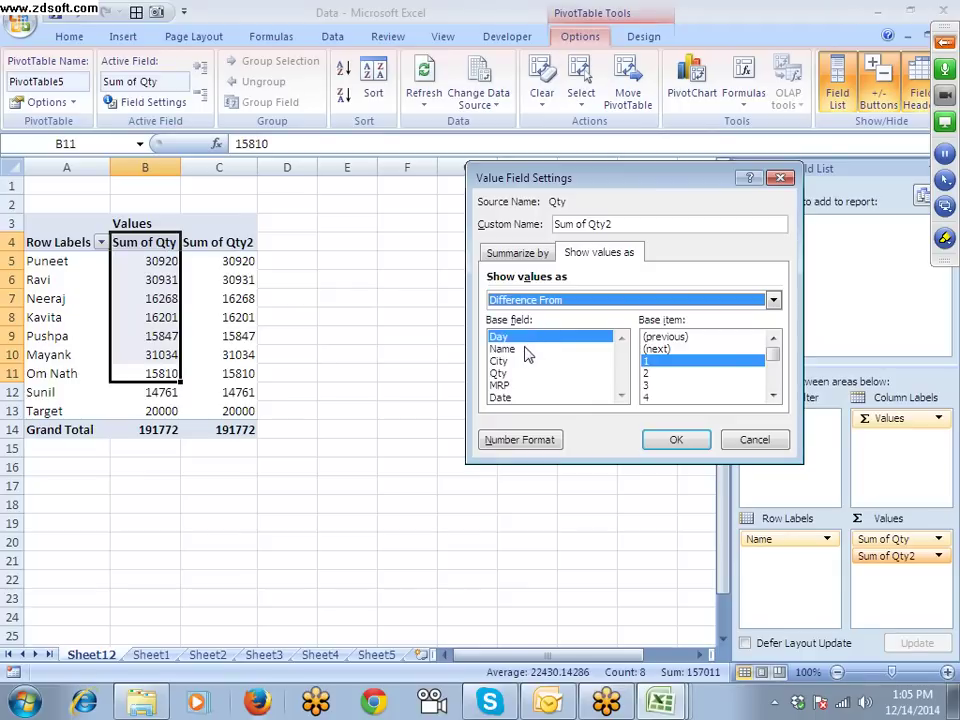
left_click(506, 349)
left_click_drag(776, 362, 774, 375)
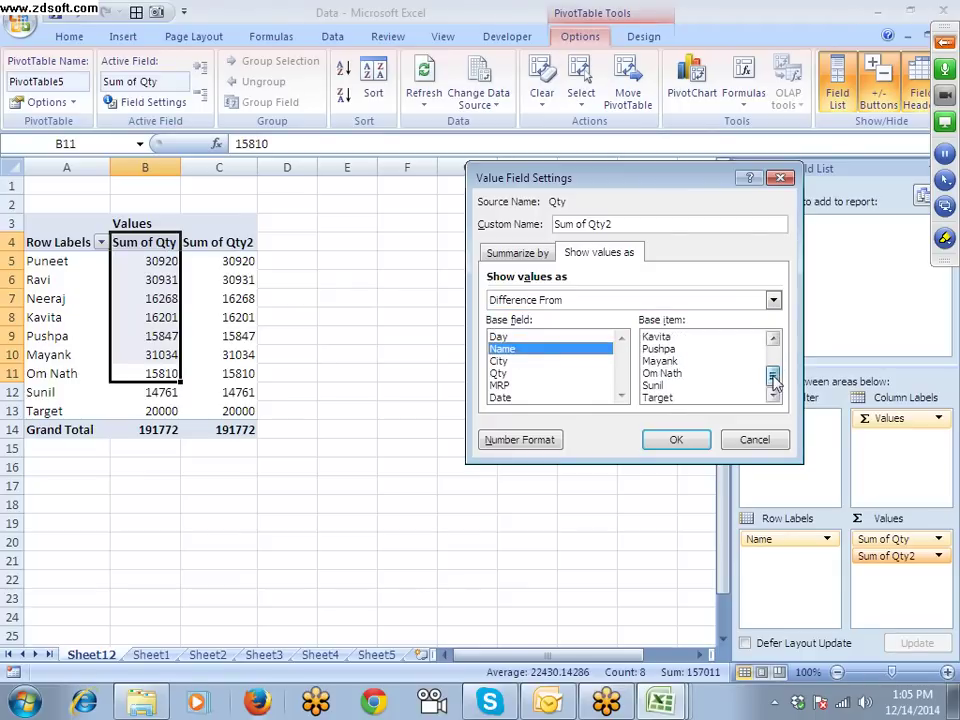
left_click(668, 398)
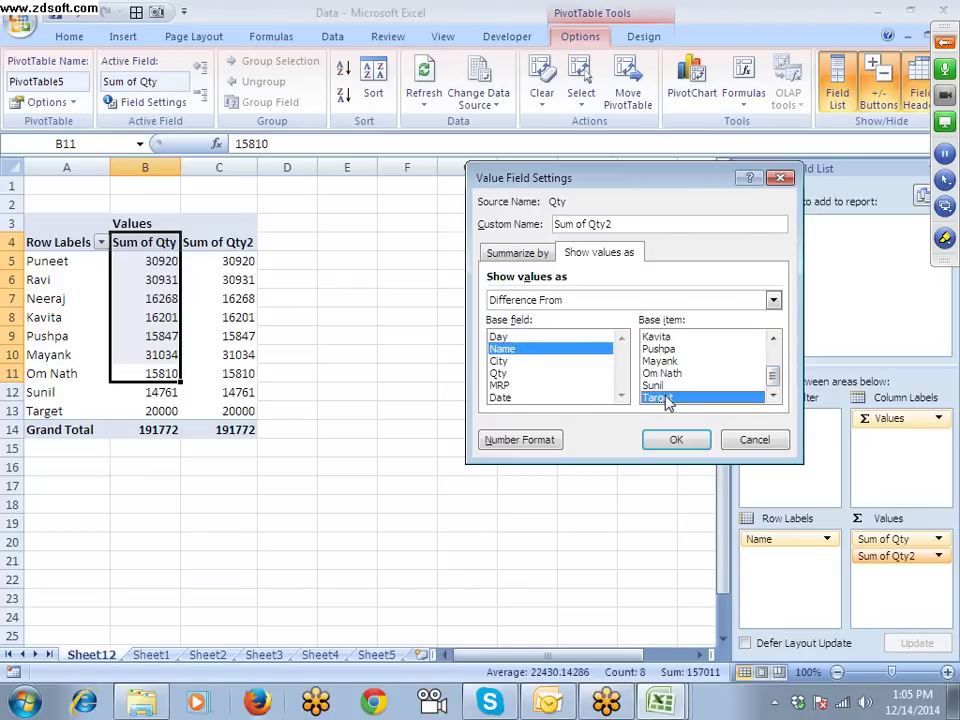
left_click(670, 438)
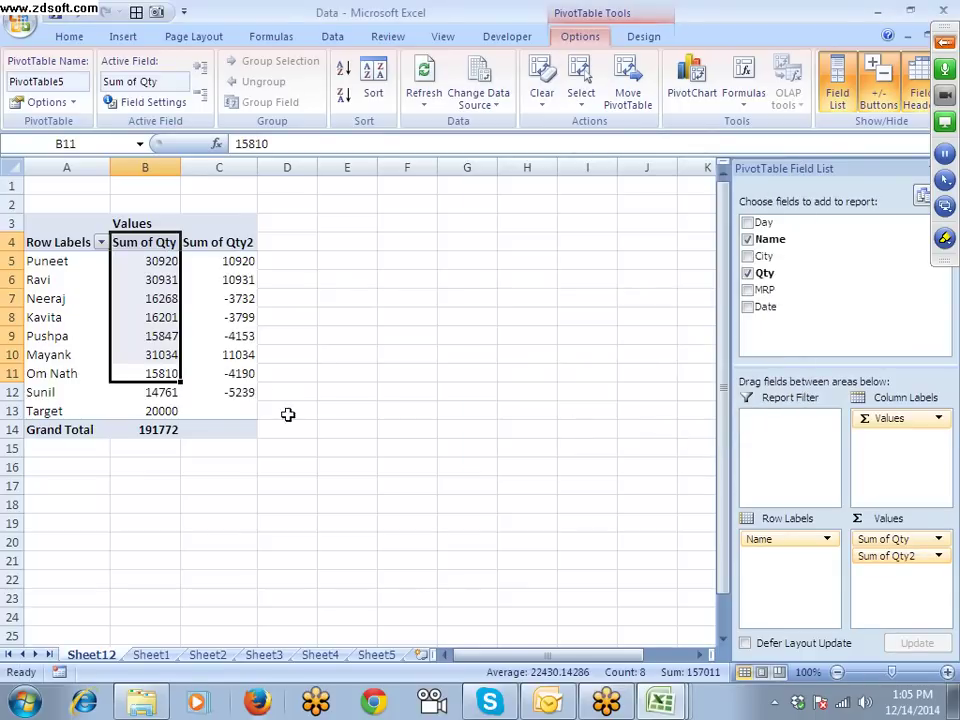
left_click_drag(235, 392, 225, 263)
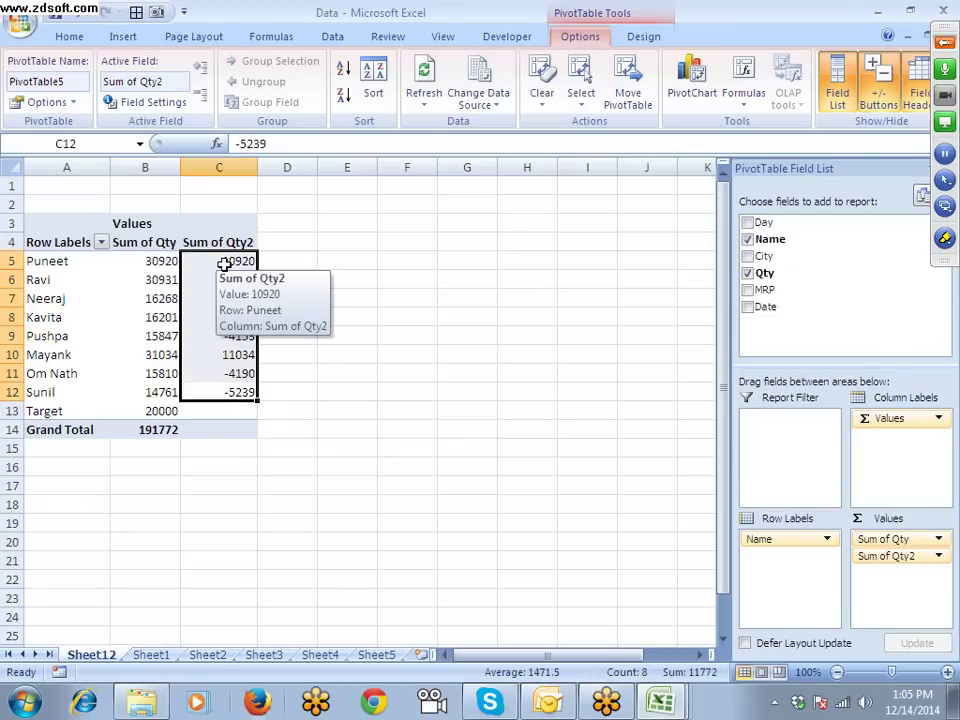
Step: Show the Sum of Qty2 values as % Of the base item Target in the Name field
left_click(938, 556)
left_click(872, 535)
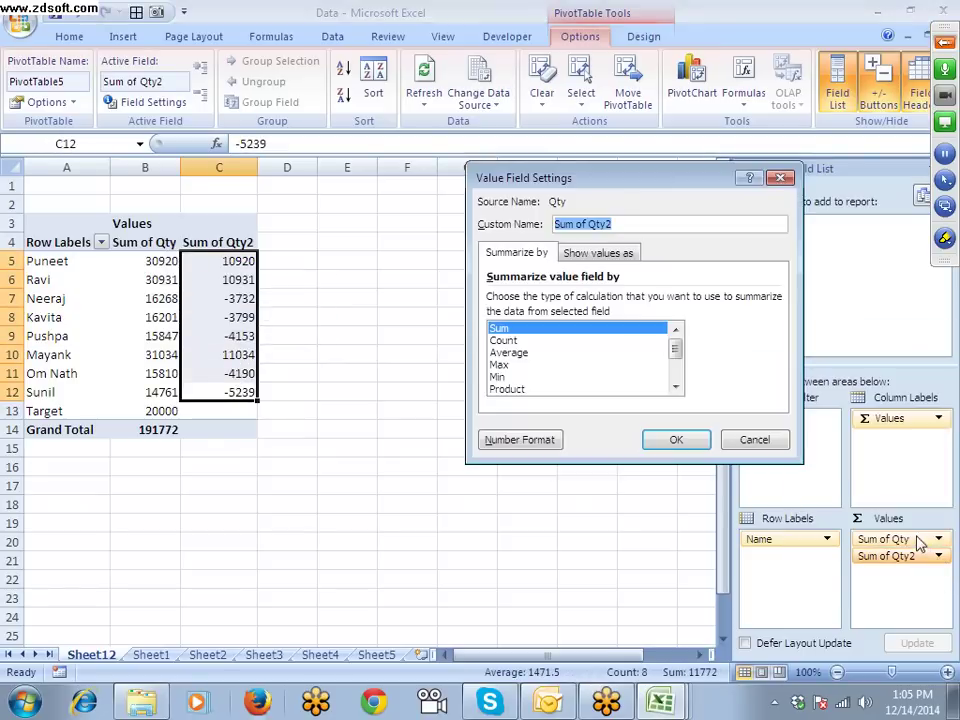
left_click(600, 253)
left_click(581, 308)
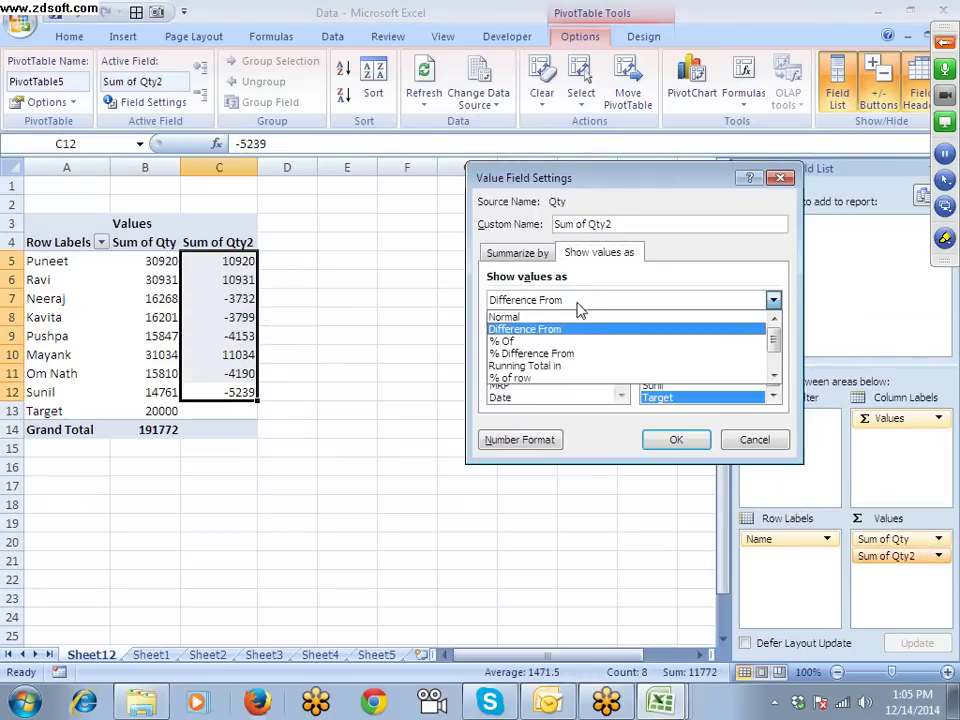
left_click(570, 341)
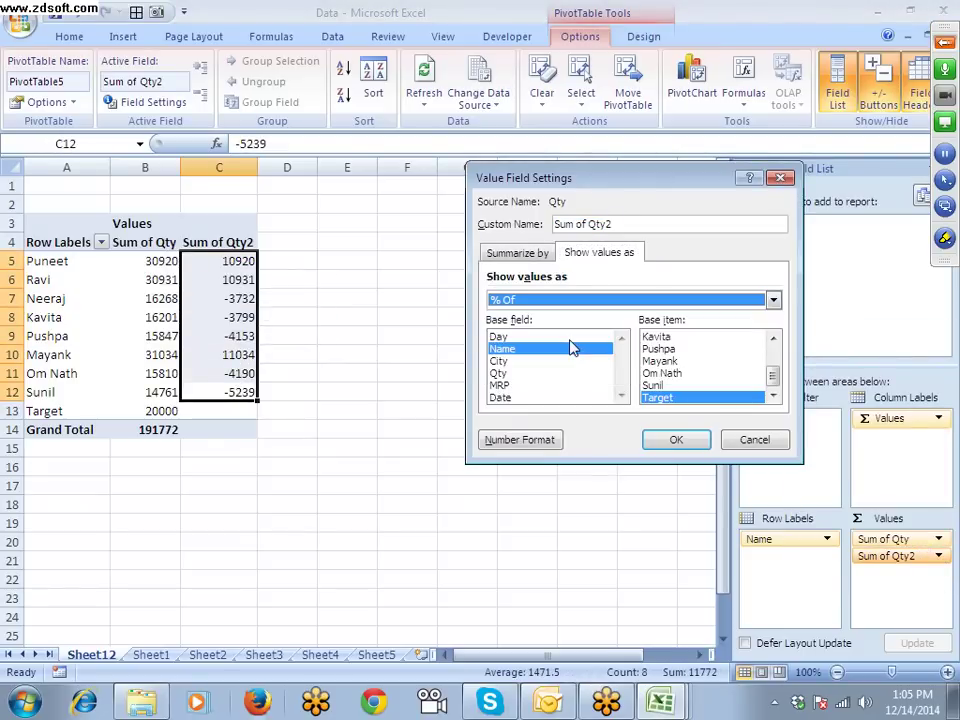
left_click(676, 440)
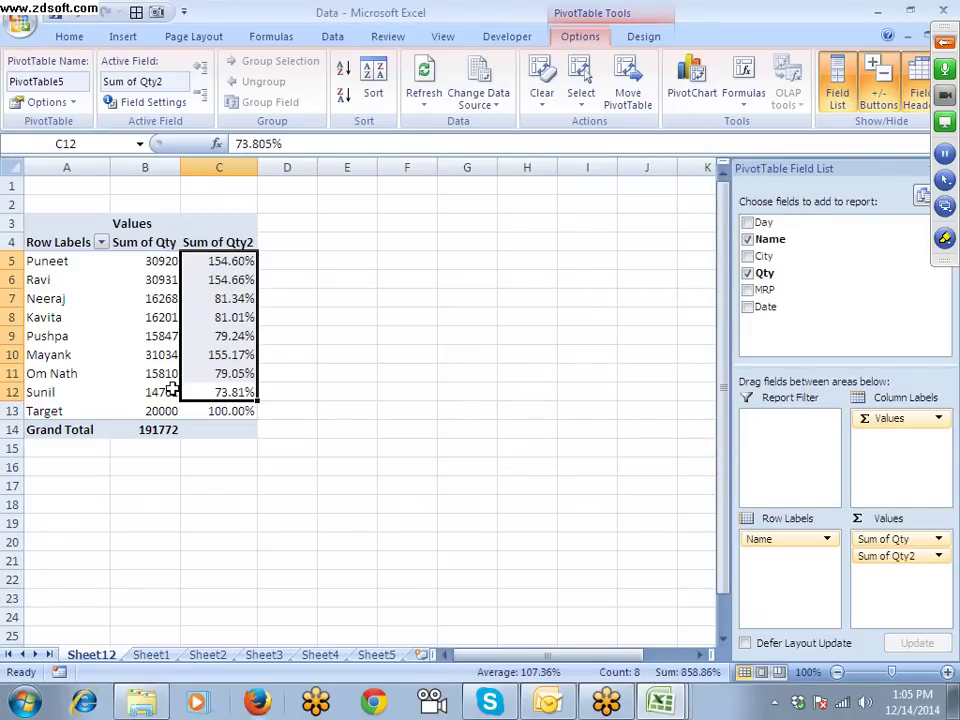
Step: Show the Sum of Qty2 values as % Difference From the base item Target in the Name field
left_click(934, 556)
left_click(900, 538)
left_click(598, 253)
left_click(579, 300)
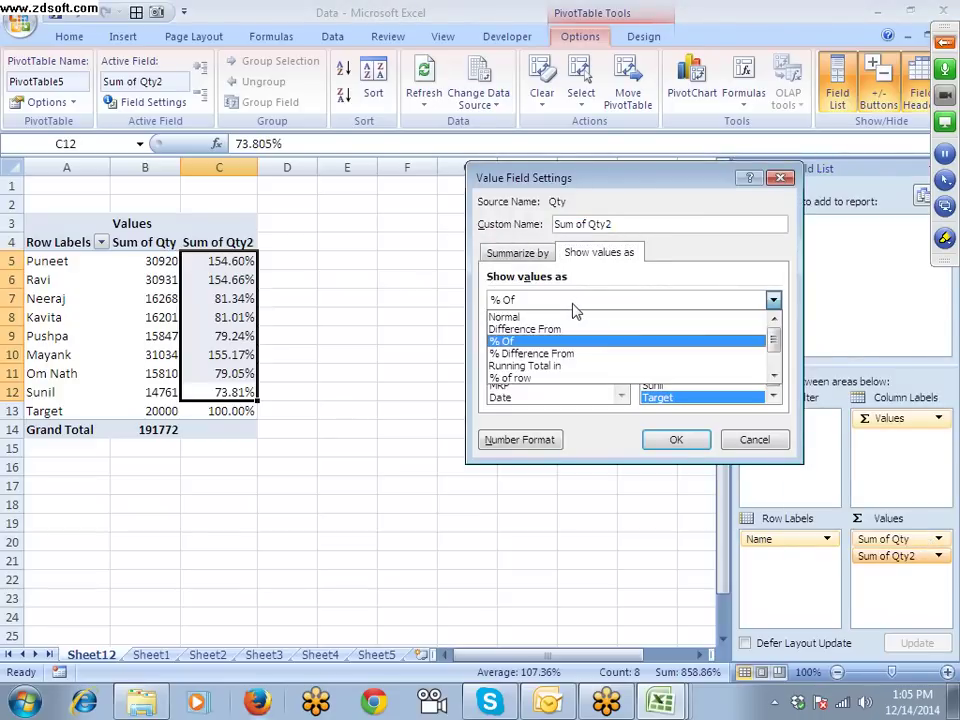
left_click(575, 355)
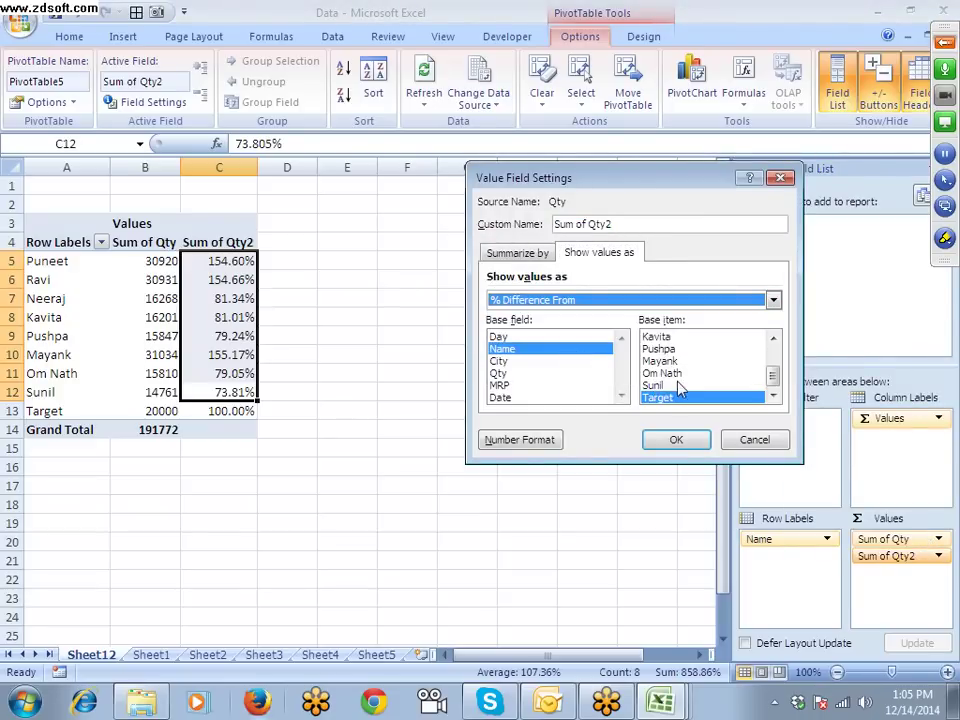
left_click(676, 439)
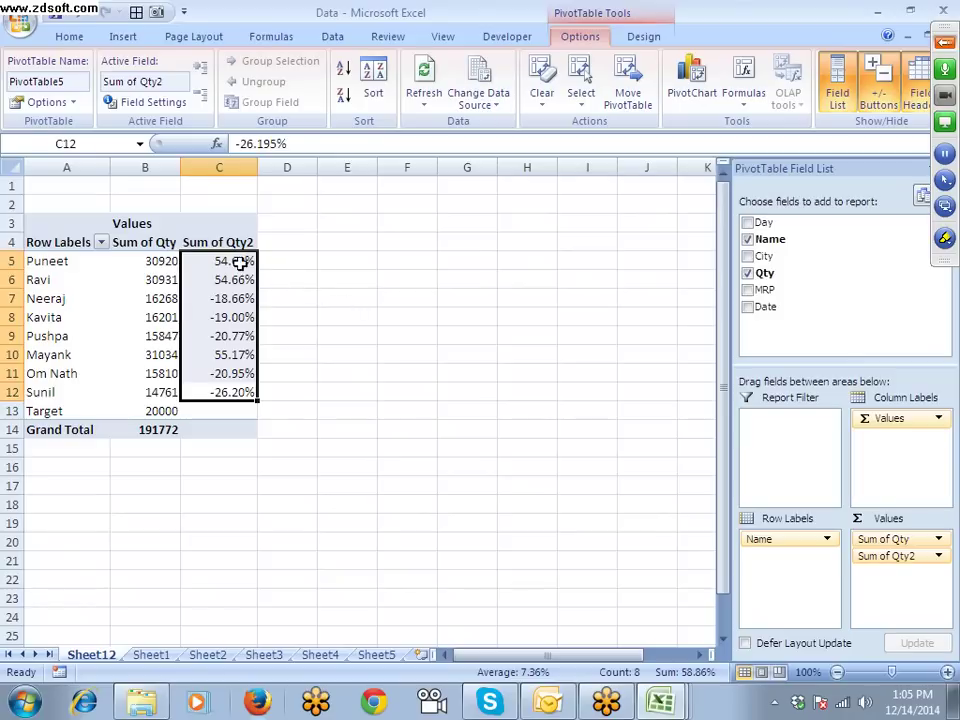
left_click_drag(240, 262, 224, 287)
left_click(222, 298)
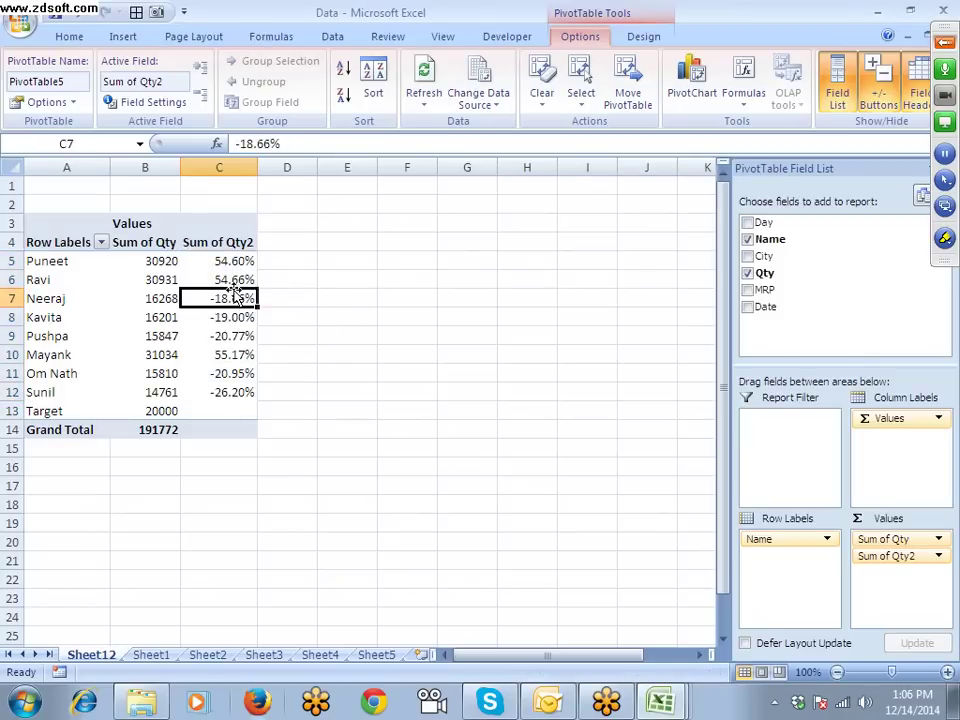
Step: Show the Sum of Qty2 values as Running Total in, with Name as the base field
left_click(936, 555)
left_click(866, 534)
left_click(597, 253)
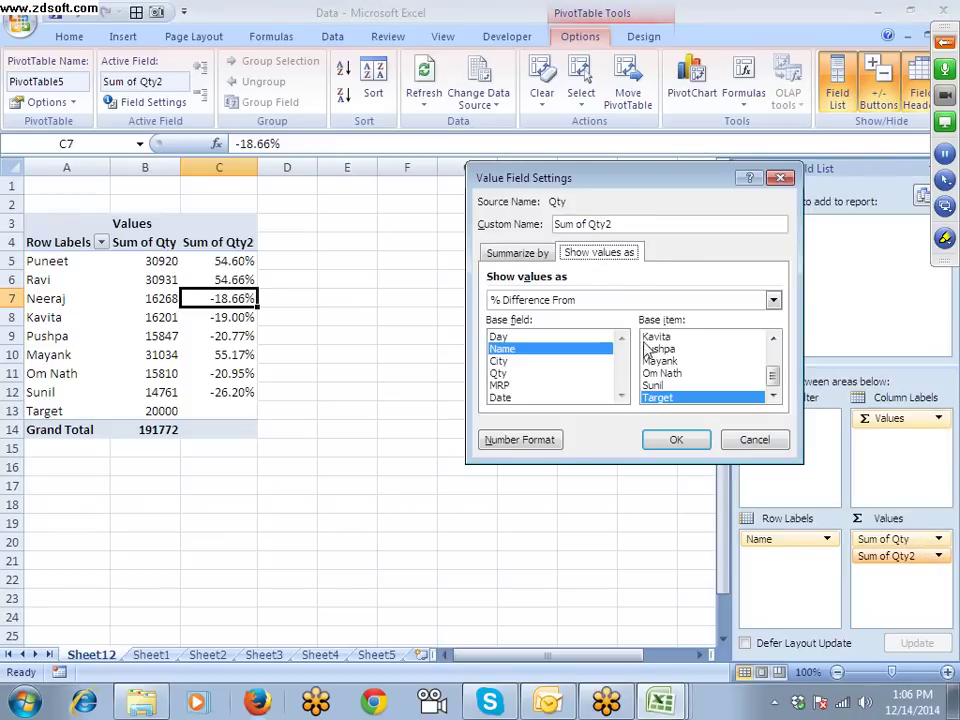
left_click(561, 300)
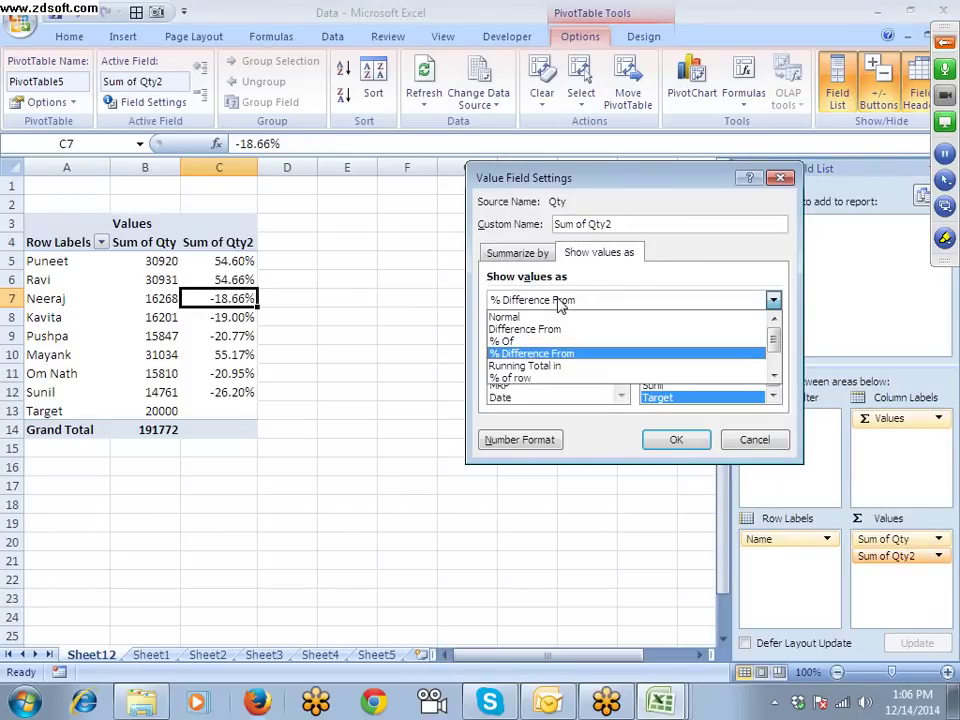
left_click(556, 367)
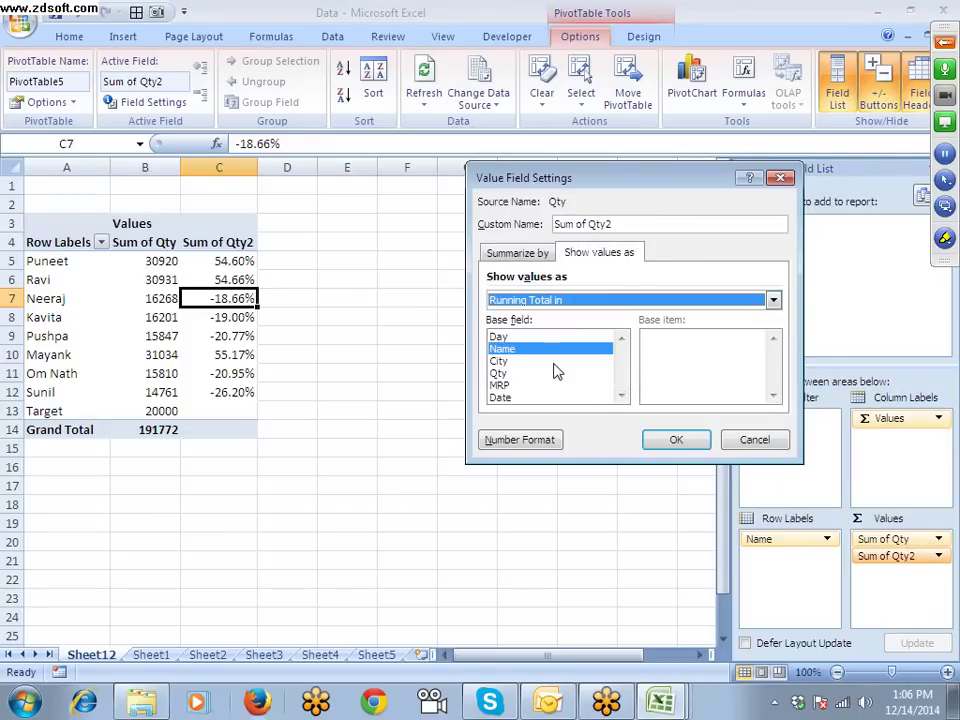
left_click(675, 440)
Step: Select the first three Sum of Qty values, B5:B7, to compare their sum with the running total
left_click(150, 261)
left_click_drag(150, 280, 165, 262)
left_click(226, 280)
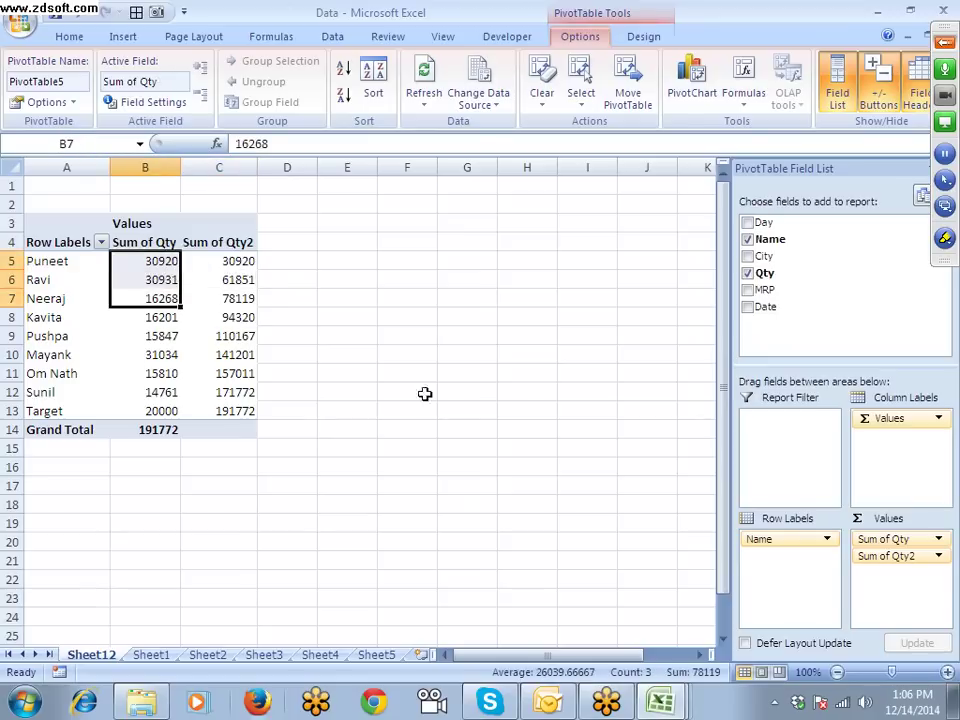
Step: Show the Sum of Qty2 values as % of column
left_click(872, 558)
left_click(868, 535)
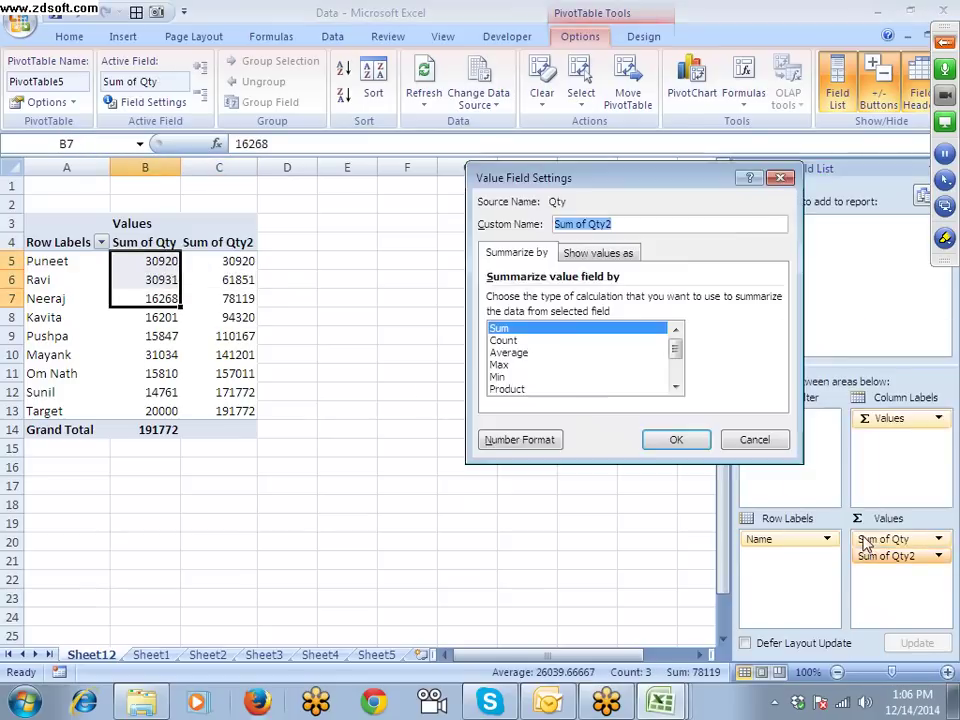
left_click(598, 253)
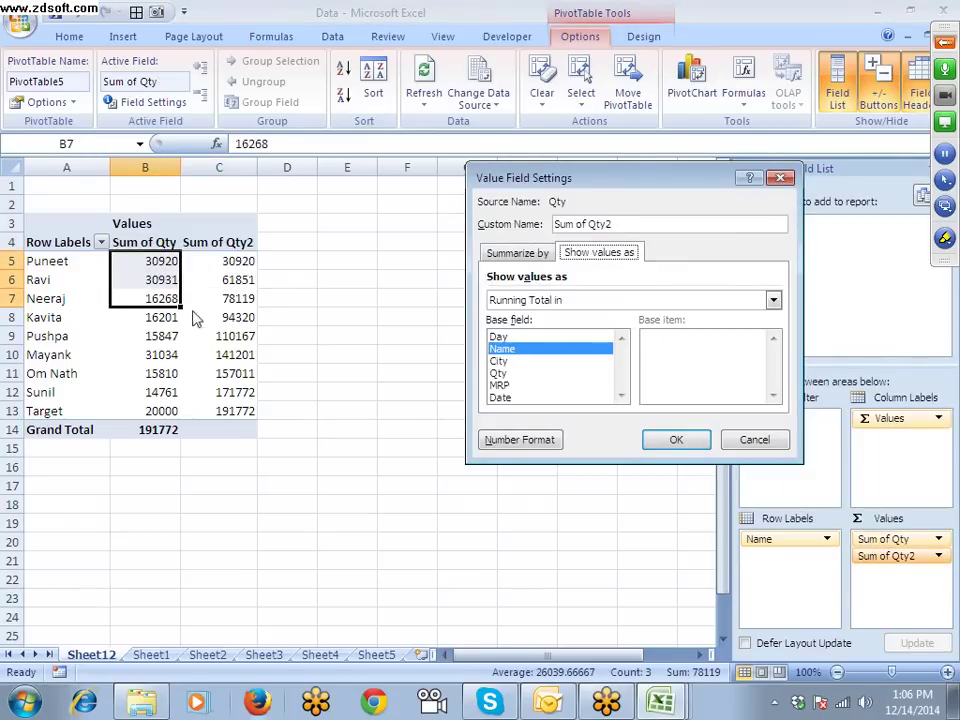
left_click(546, 305)
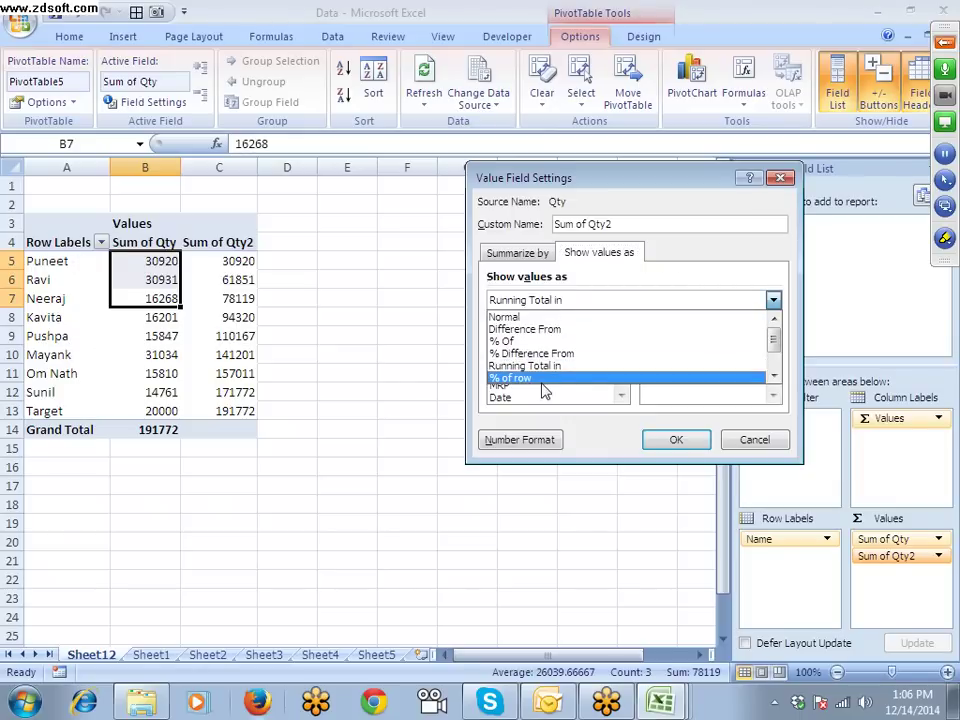
scroll(530, 360, "down", 1)
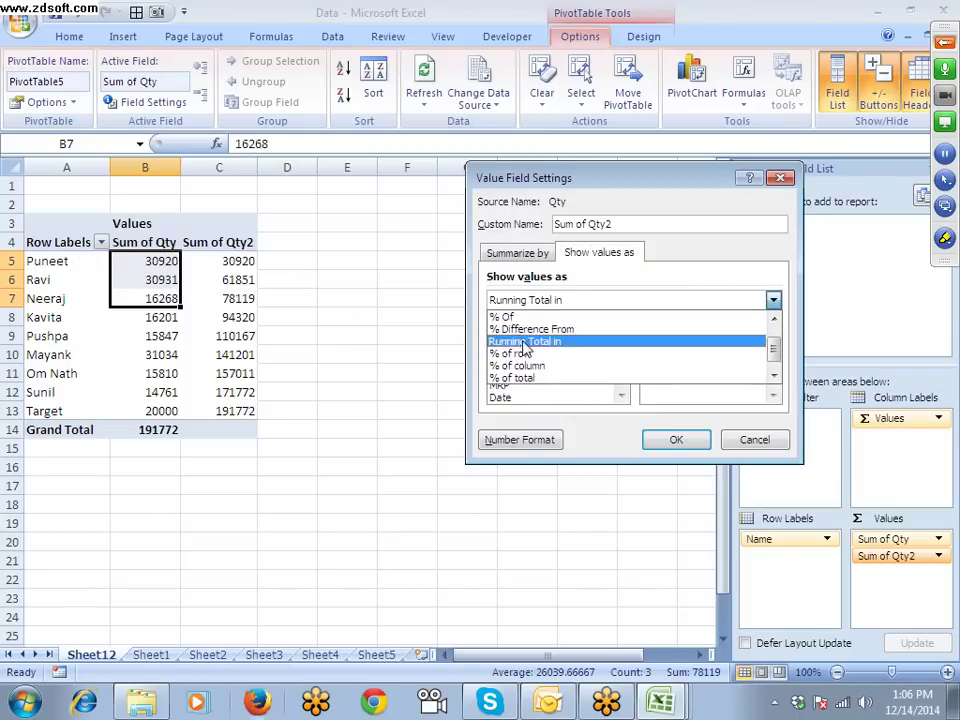
left_click(537, 367)
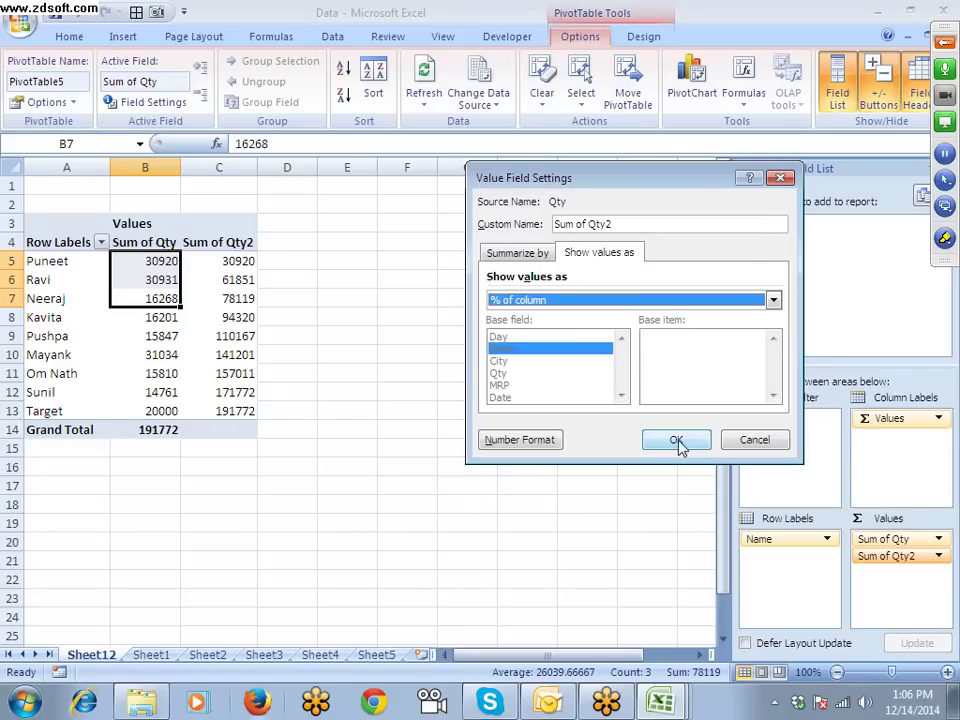
left_click(676, 441)
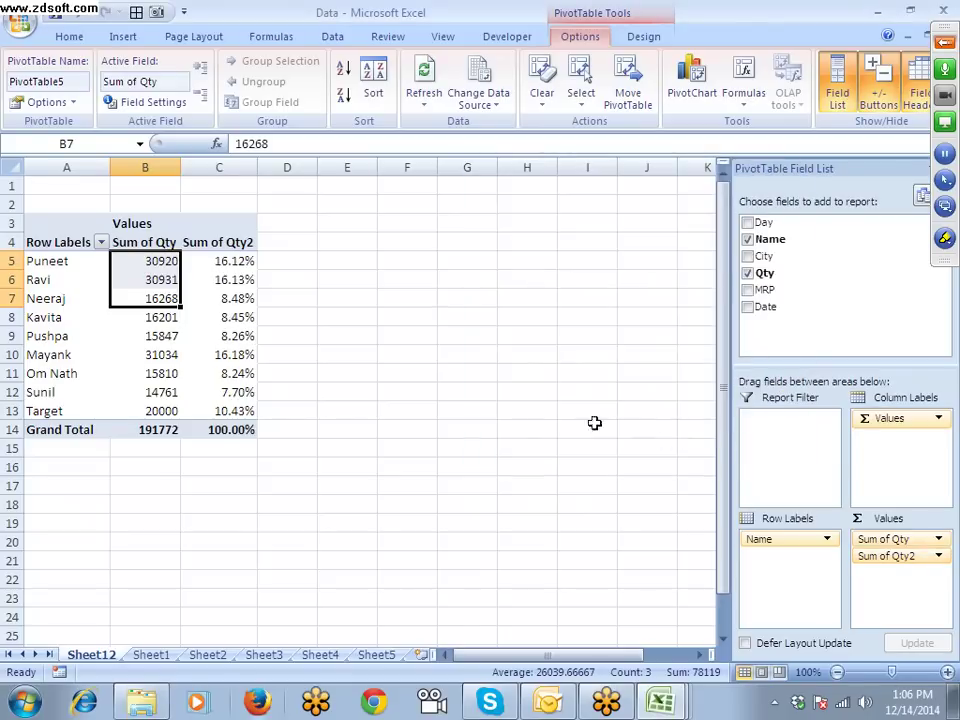
Step: Examine each name's share of the column total in the Sum of Qty2 values, starting from the first row
left_click(63, 261)
mouse_move(180, 261)
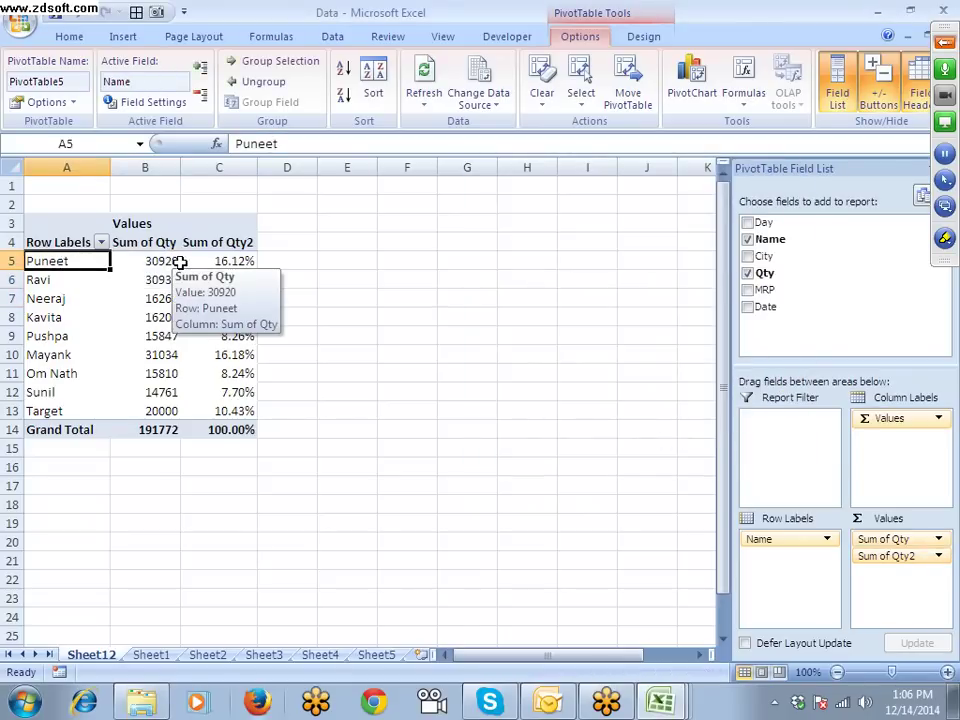
key("Right")
key("Right")
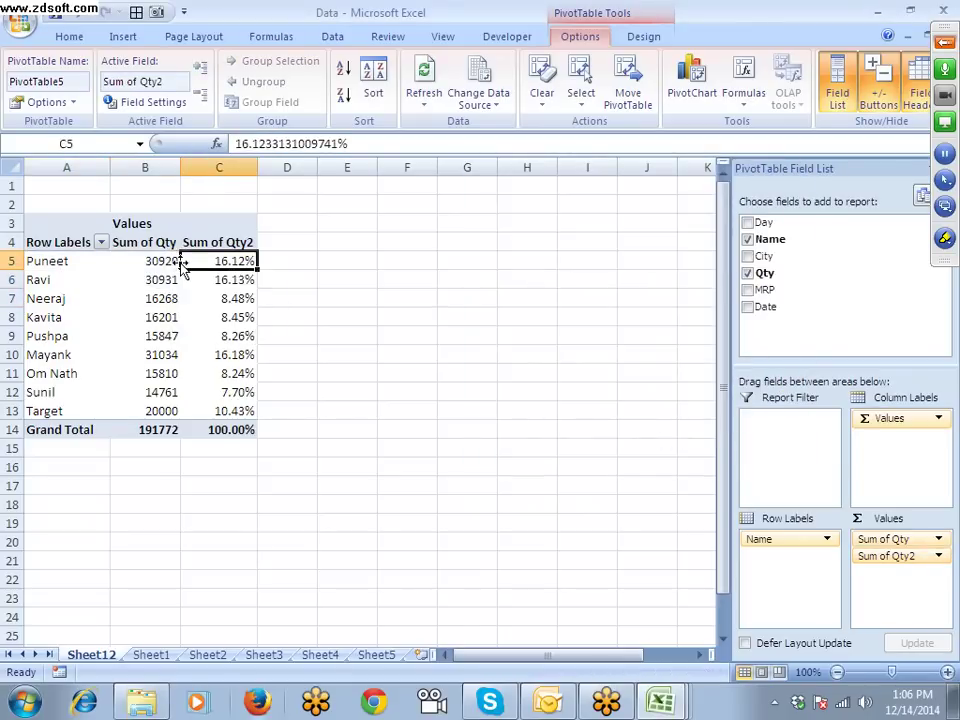
key("Down")
key("Down")
key("Down")
key("Down")
key("Down")
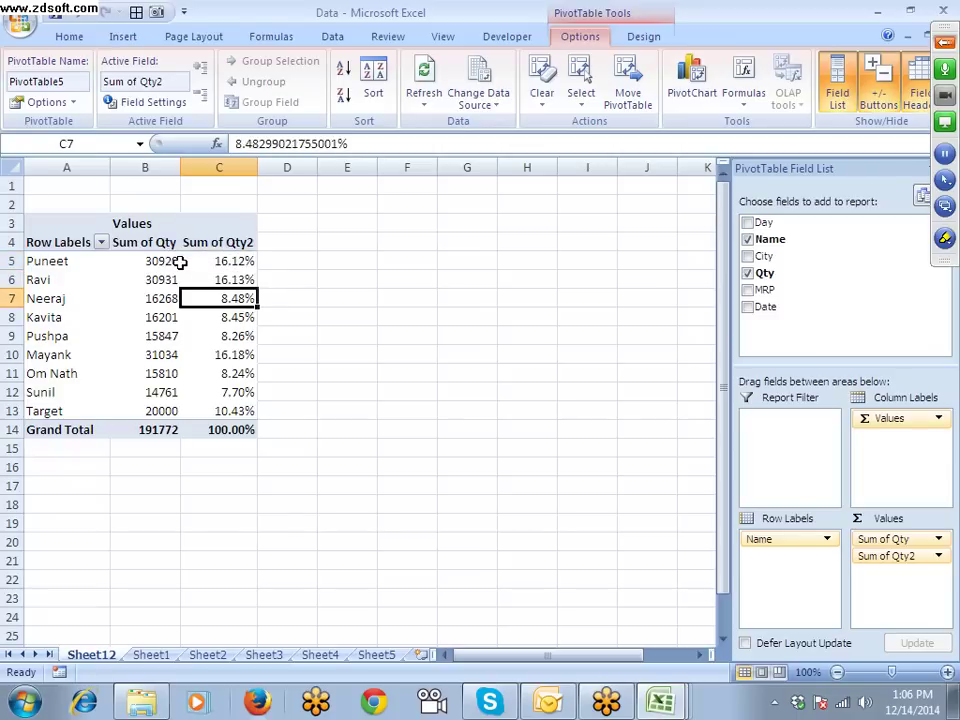
key("Down")
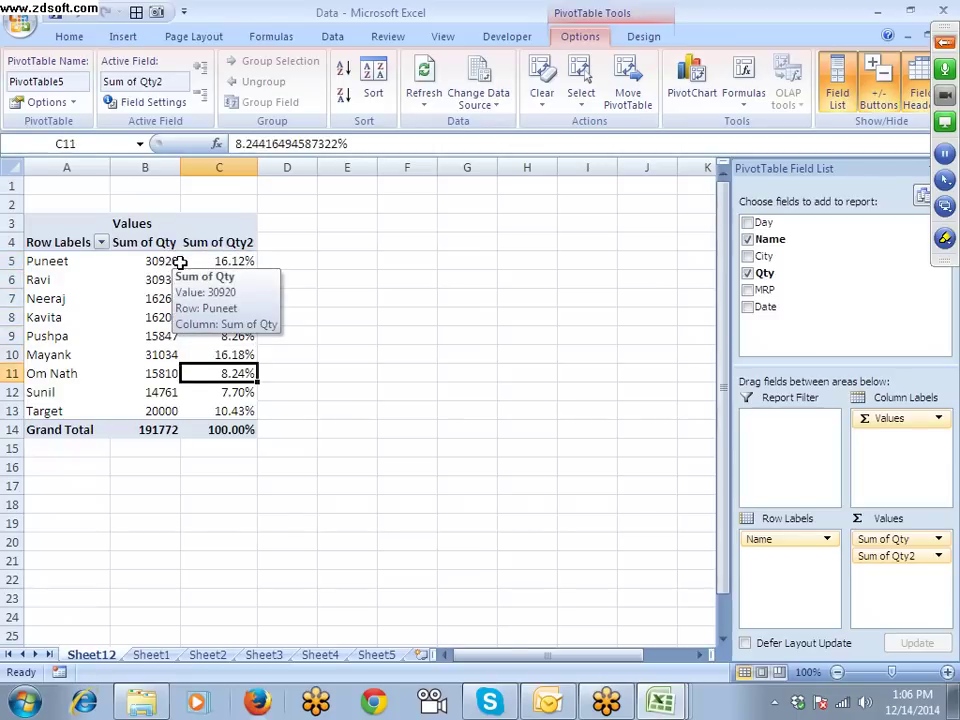
key("Up")
key("Up")
key("Up")
key("Up")
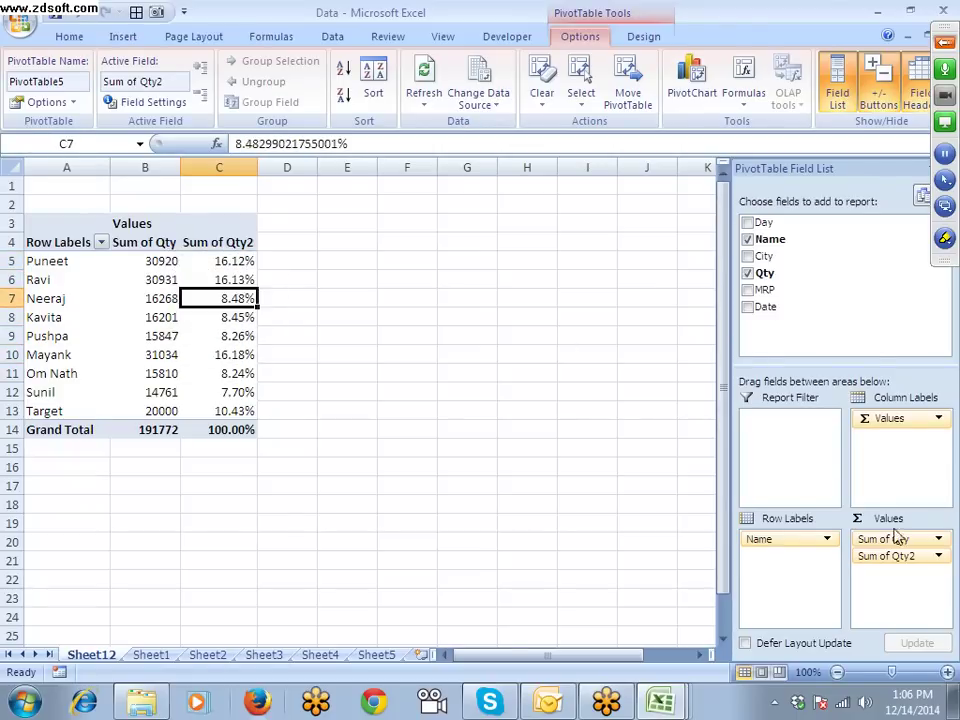
Step: Review the available show-values-as calculations for Sum of Qty2 and close the field settings without changing anything
left_click(937, 556)
left_click(922, 538)
left_click(600, 252)
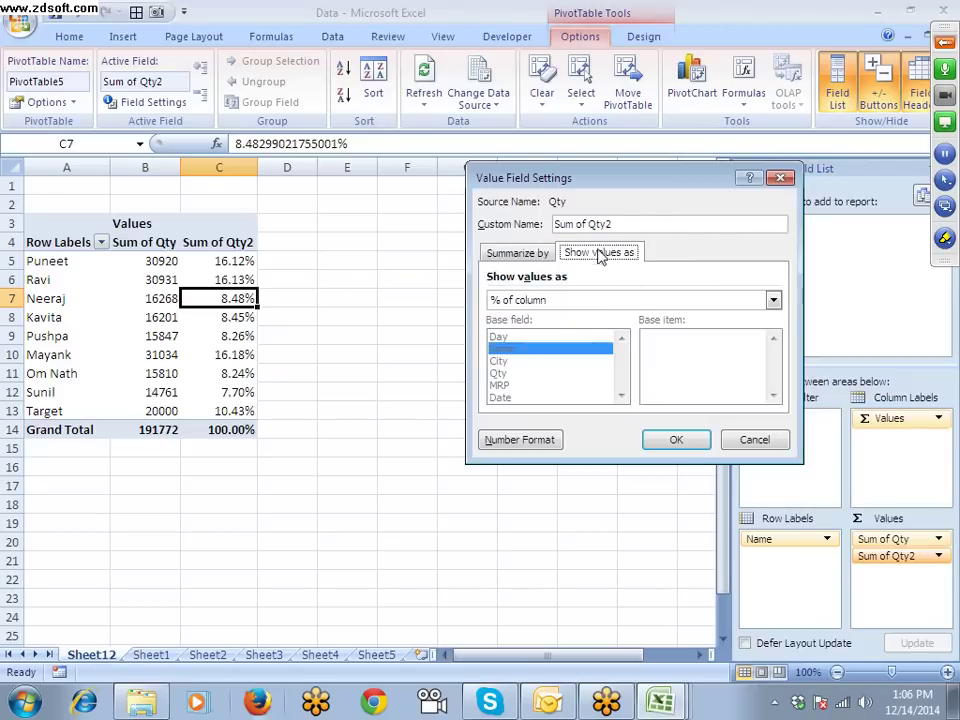
left_click(558, 302)
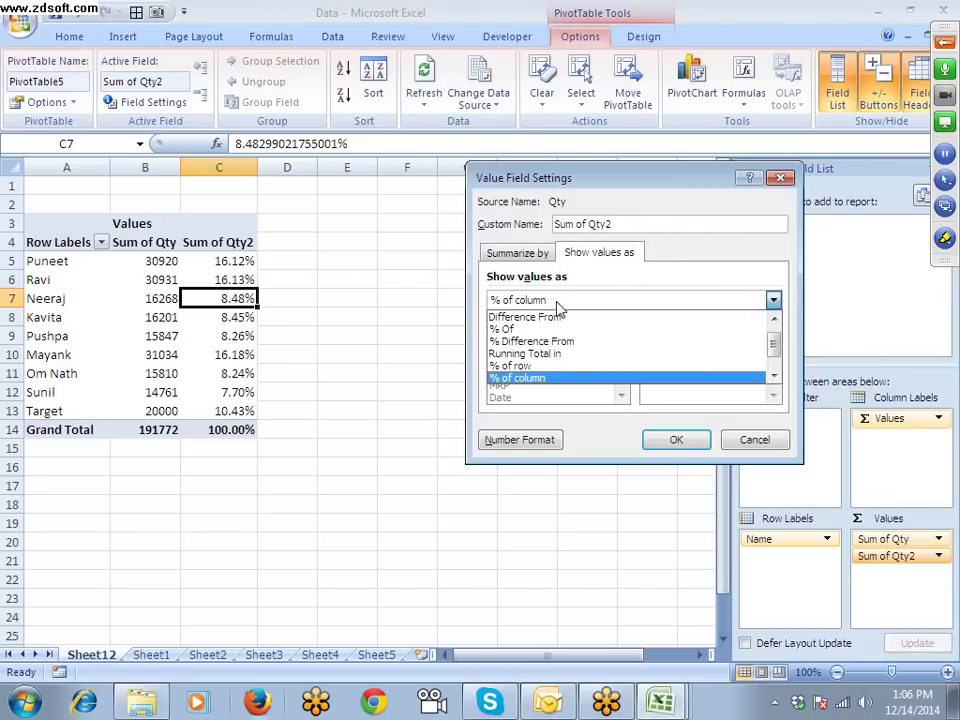
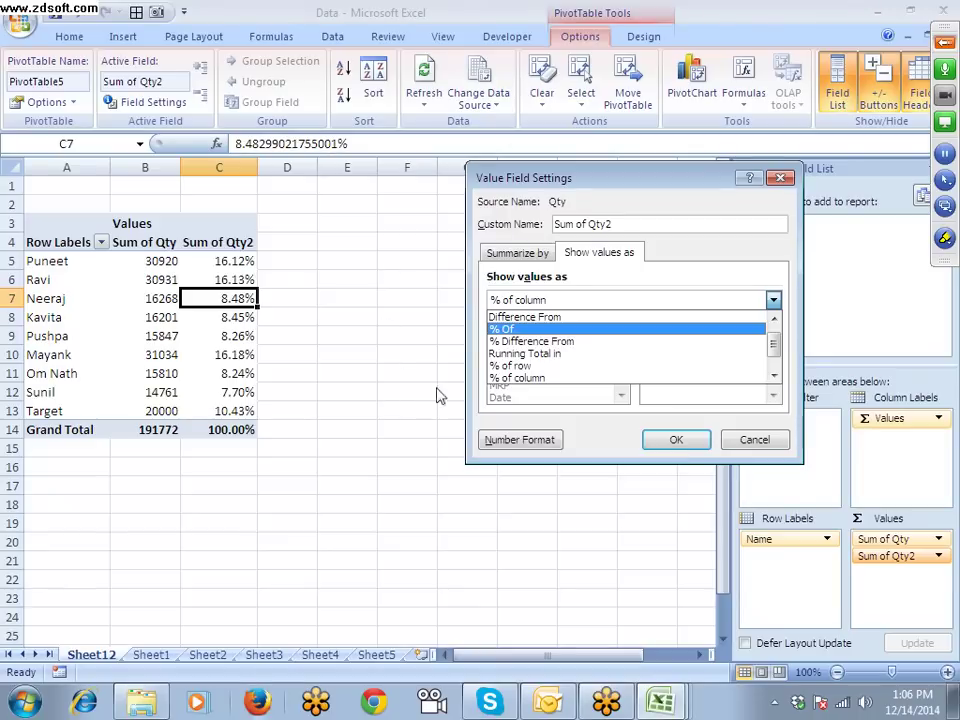
left_click(786, 180)
left_click(786, 180)
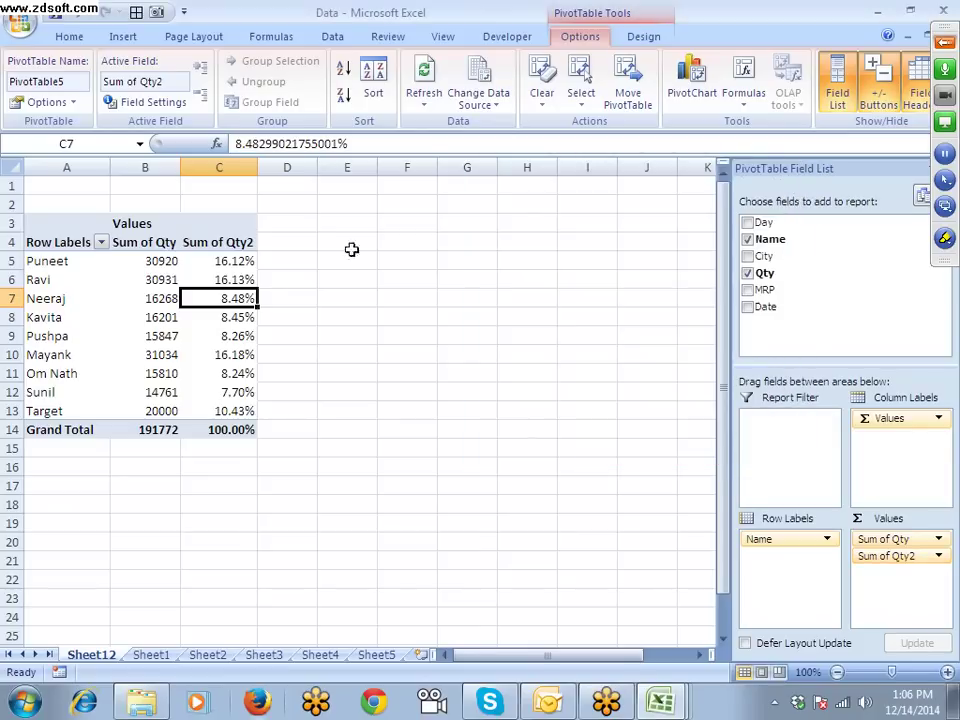
left_click(215, 276)
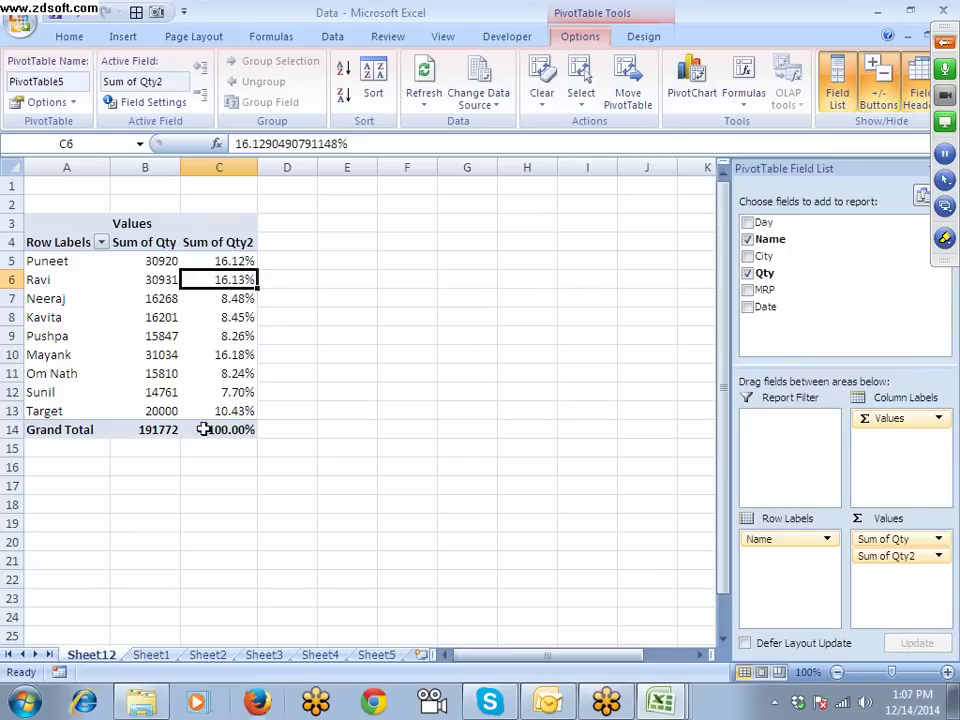
Step: Delete the pivot table sheet Sheet12 and clear the Target row 3403 on Sheet1
right_click(98, 655)
left_click(133, 474)
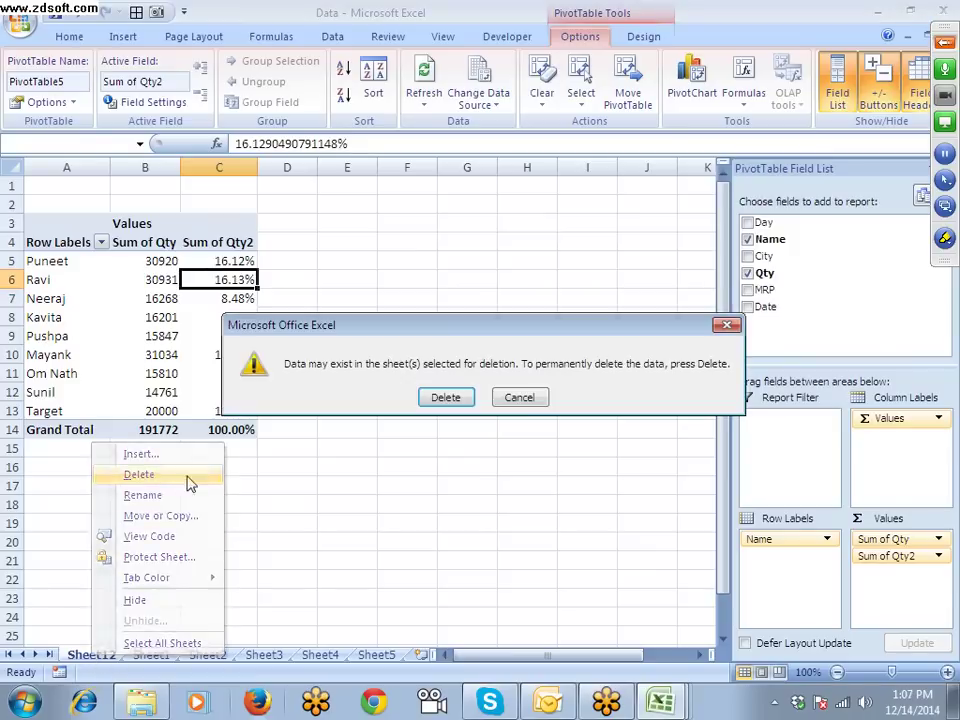
left_click(442, 398)
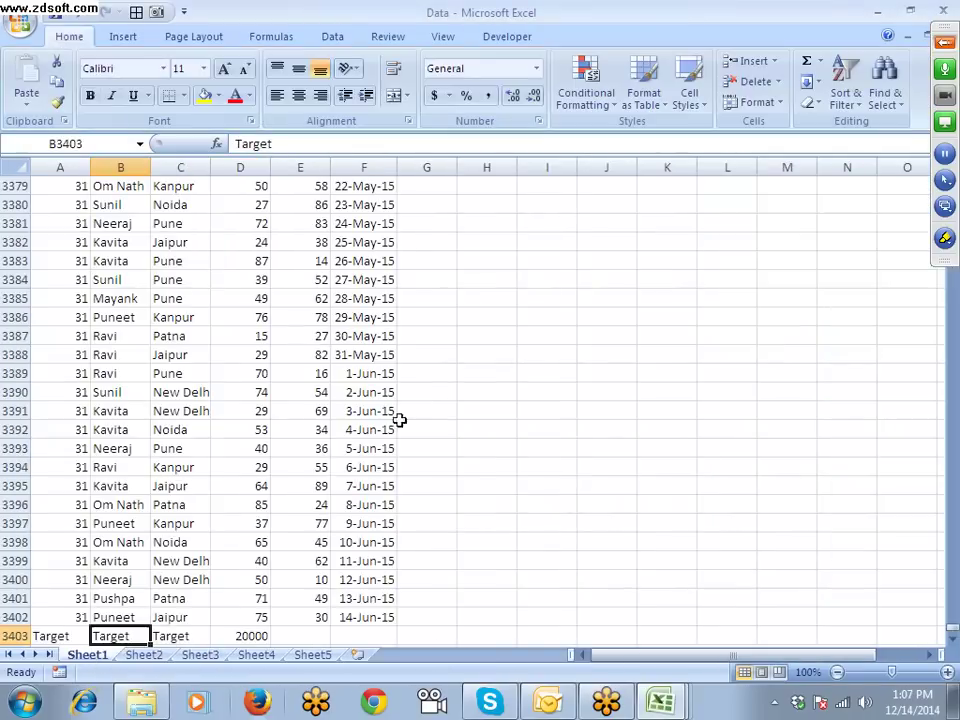
left_click(10, 636)
key("Delete")
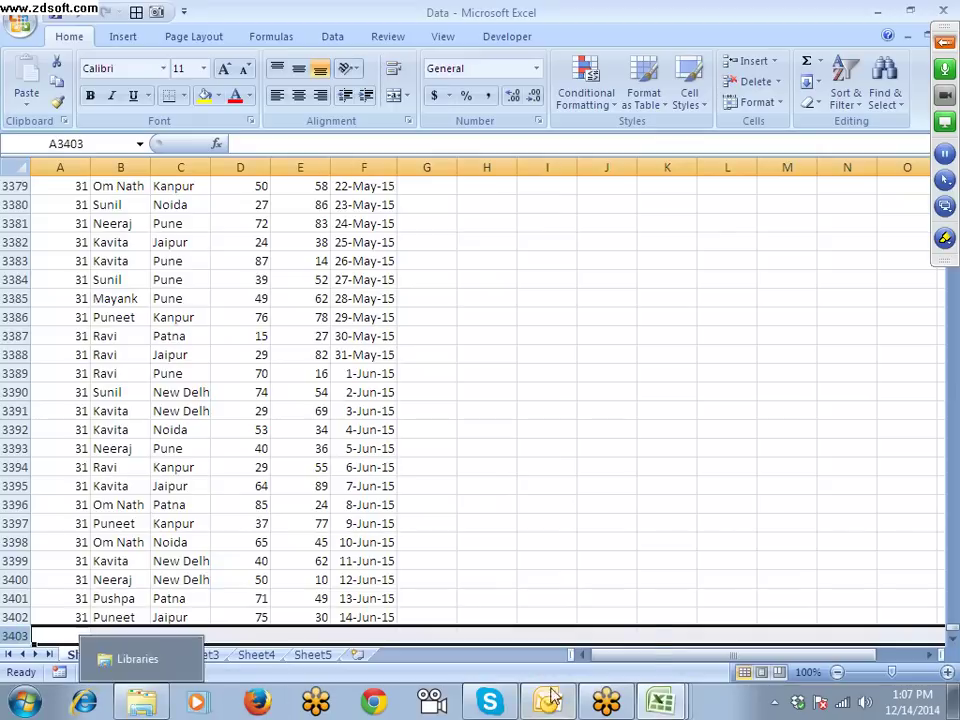
Step: Switch to the Dashboard workbook and replace the Sheet7 pivot table's value fields with Salary, Bonus and Overtime
mouse_move(664, 698)
left_click(660, 659)
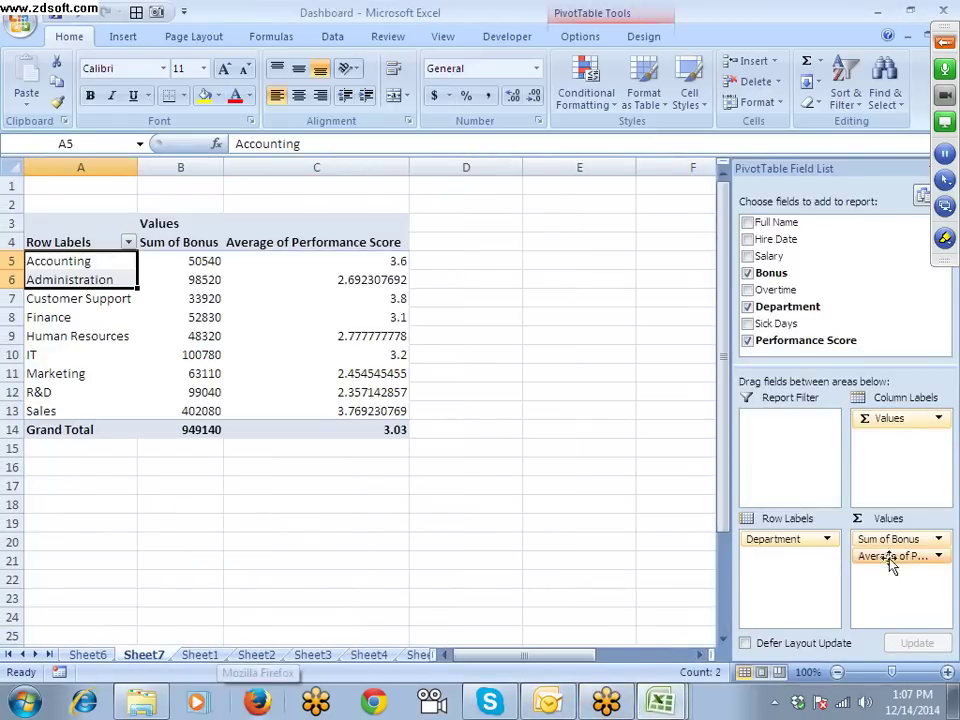
left_click_drag(880, 556, 913, 403)
left_click_drag(917, 538, 900, 328)
left_click_drag(795, 259, 902, 546)
left_click_drag(770, 273, 889, 562)
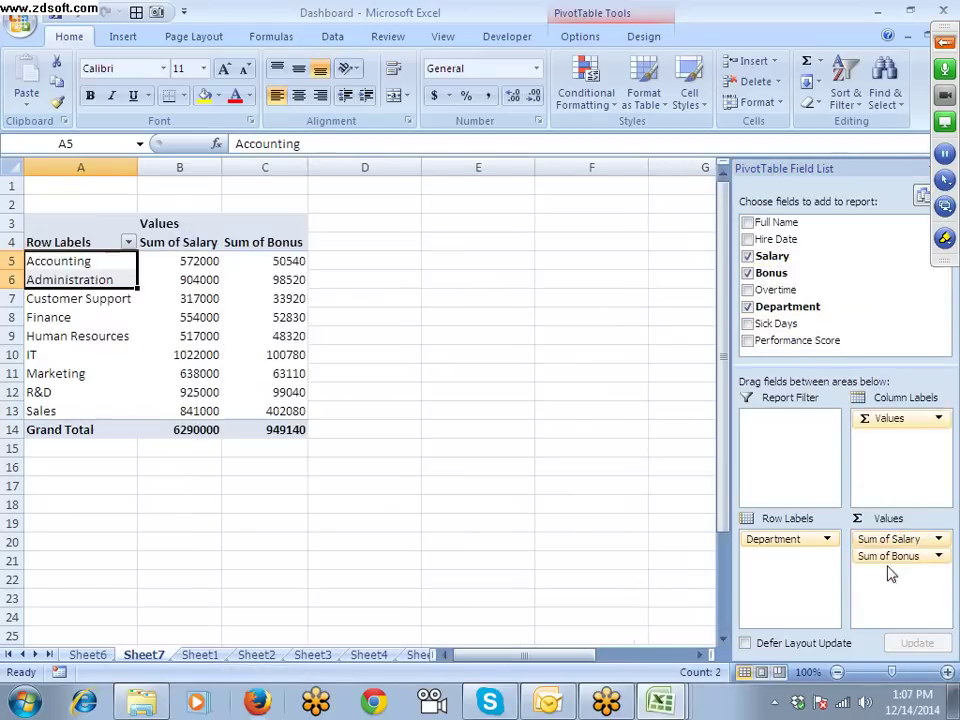
left_click_drag(775, 290, 915, 592)
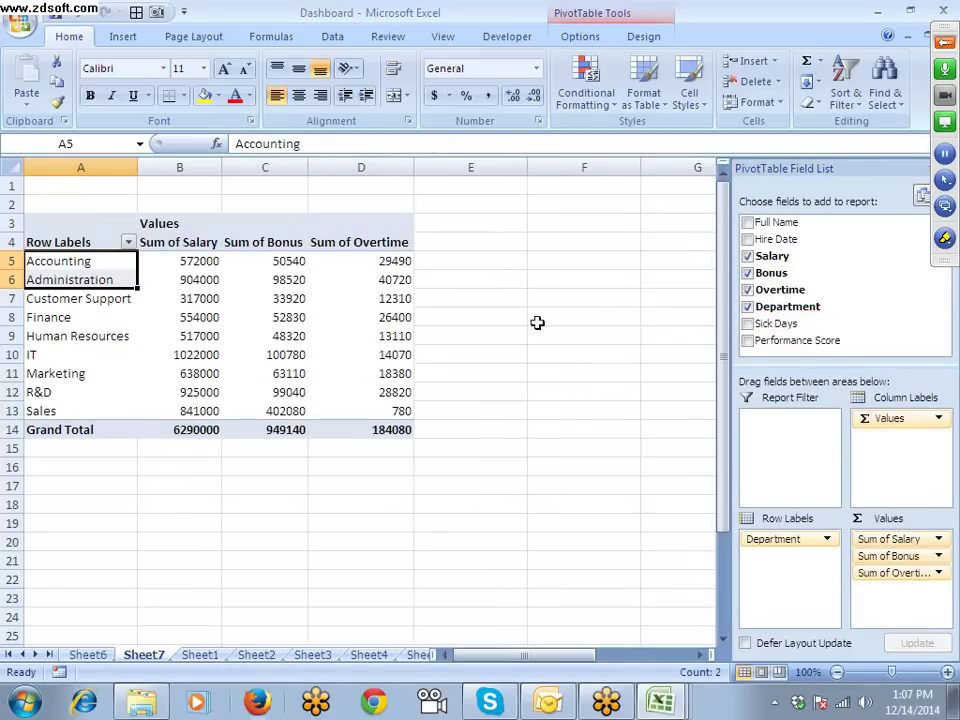
Step: Examine the empty column E beside the pivot table and the Accounting row's Salary, Bonus and Overtime values
left_click_drag(466, 260, 453, 403)
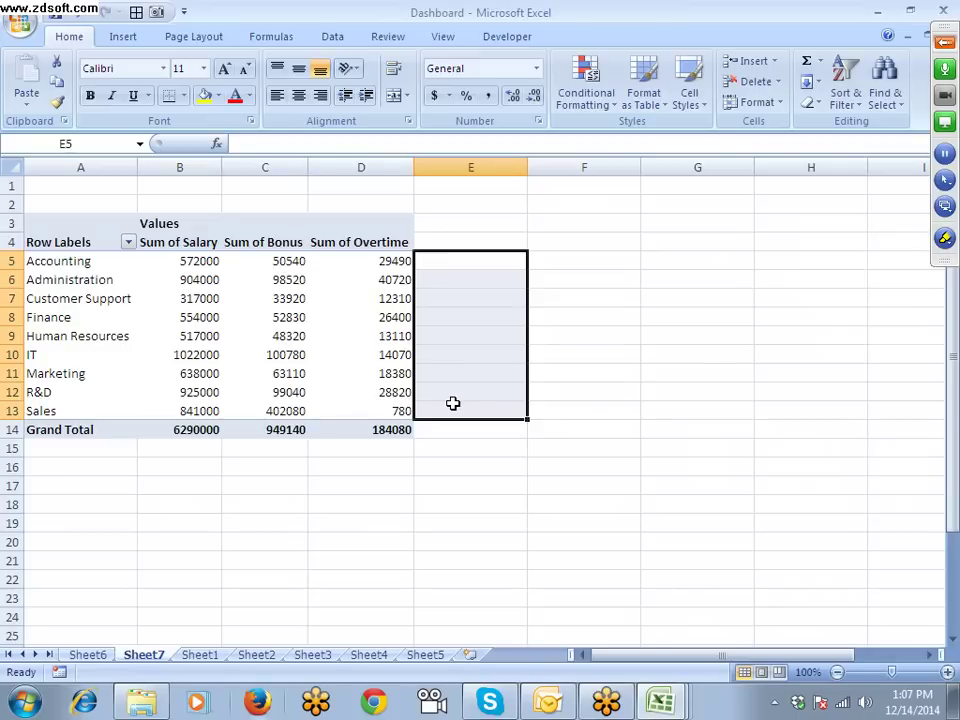
key("Up")
key("Down")
key("Left")
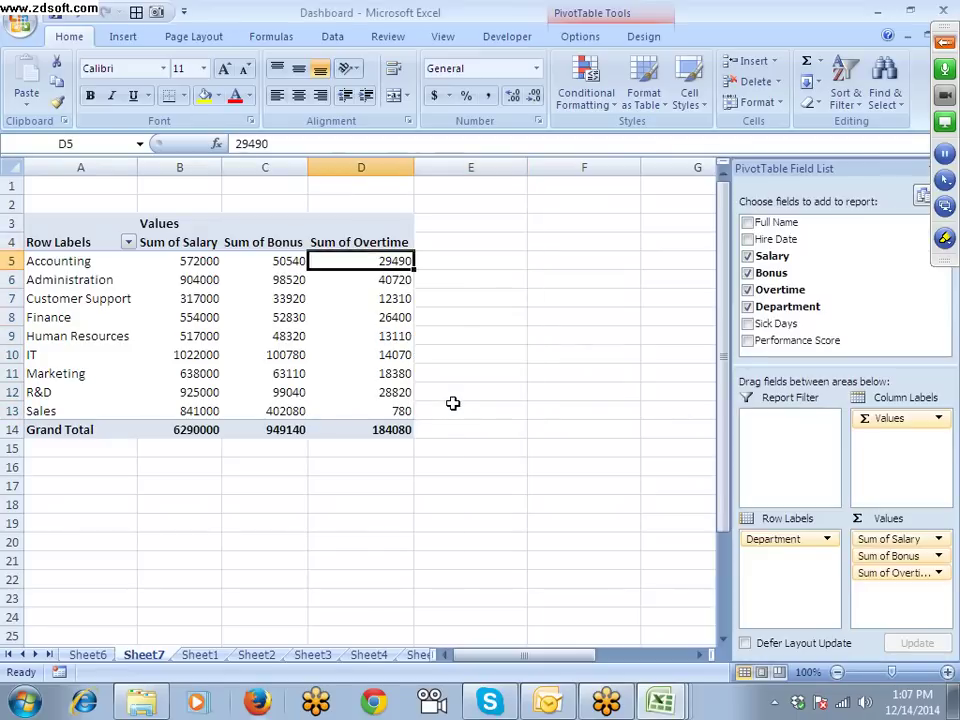
key("Left")
key("Right")
key("Right")
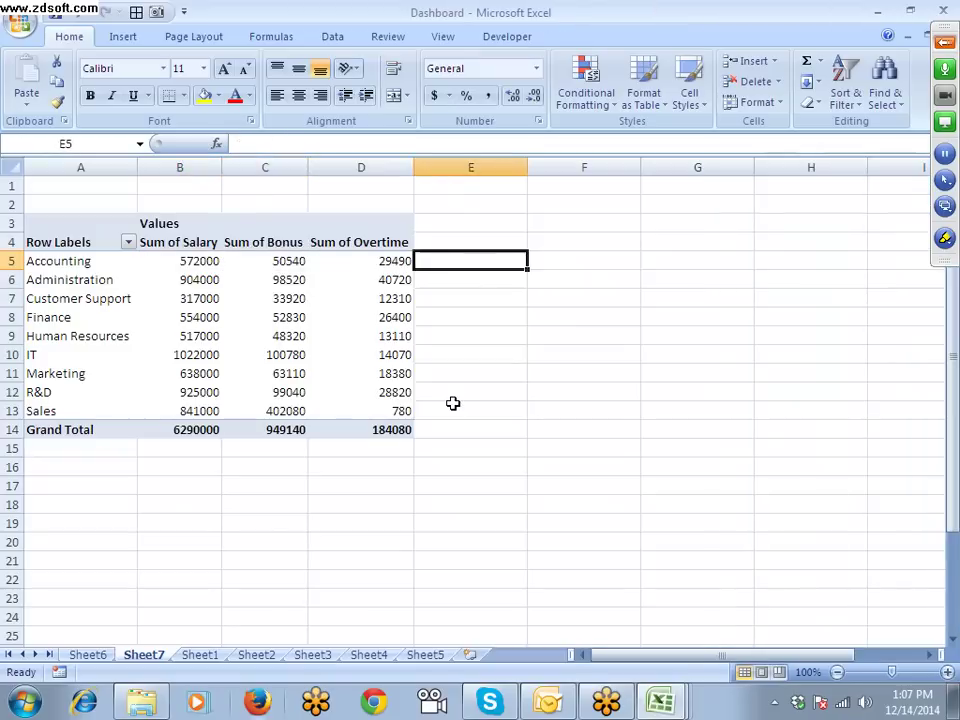
left_click(285, 373)
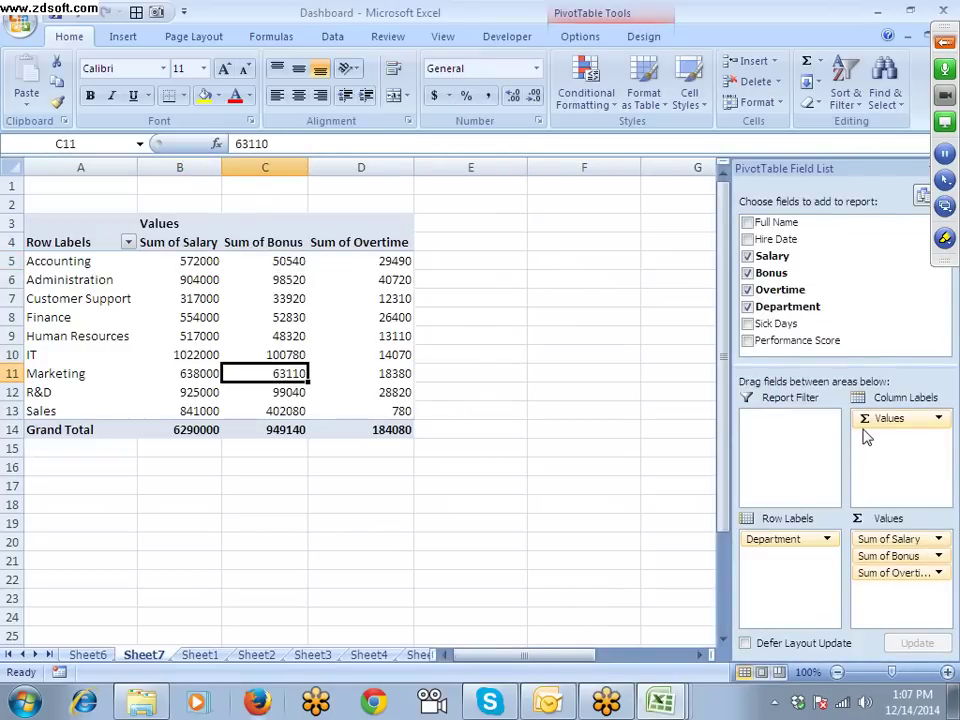
left_click(148, 258)
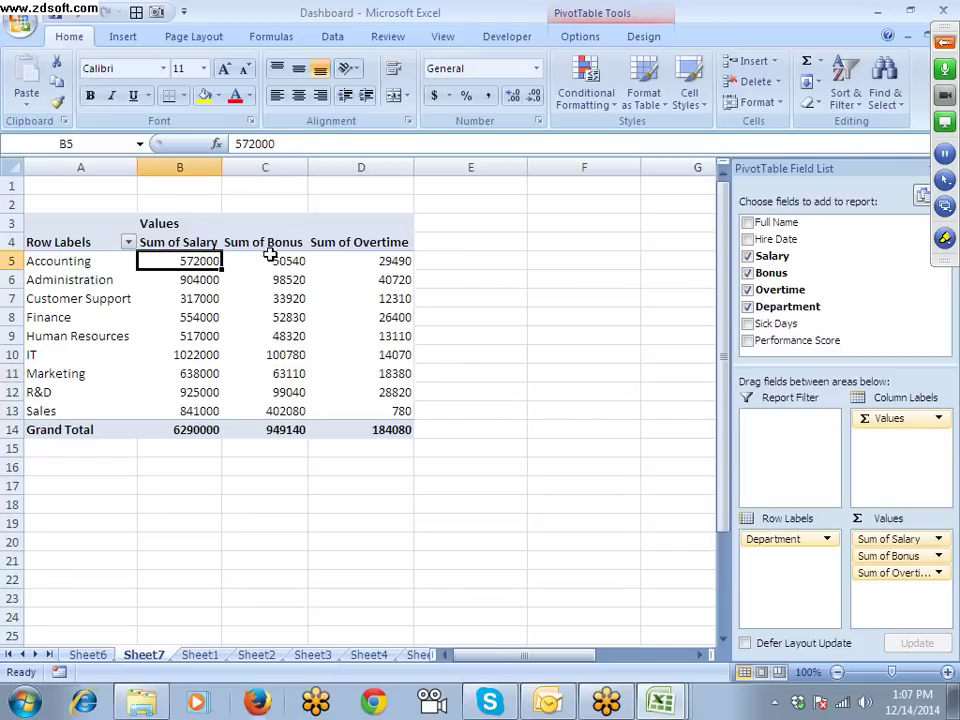
left_click(262, 256)
left_click(347, 263)
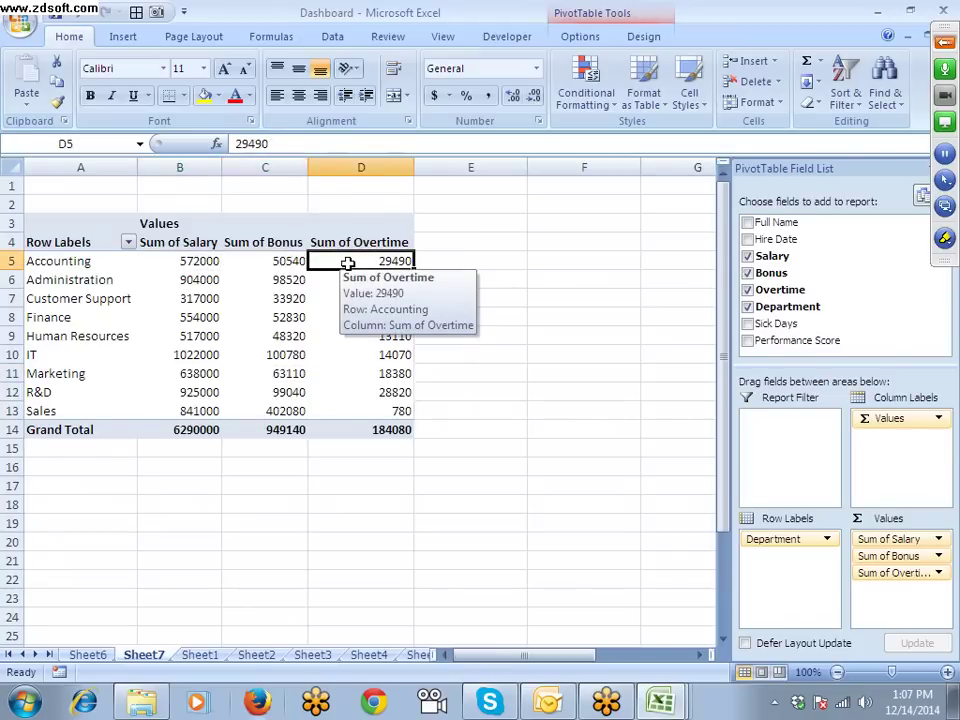
Step: Start a new calculated field named Total for the Sheet7 pivot table
left_click(581, 17)
left_click(729, 95)
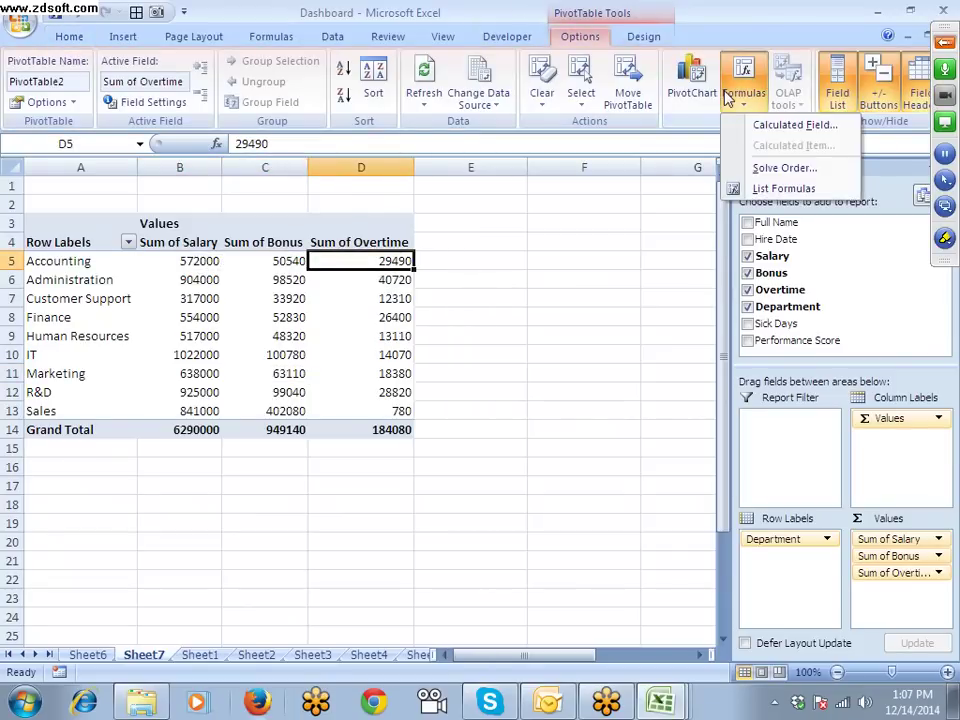
left_click(764, 131)
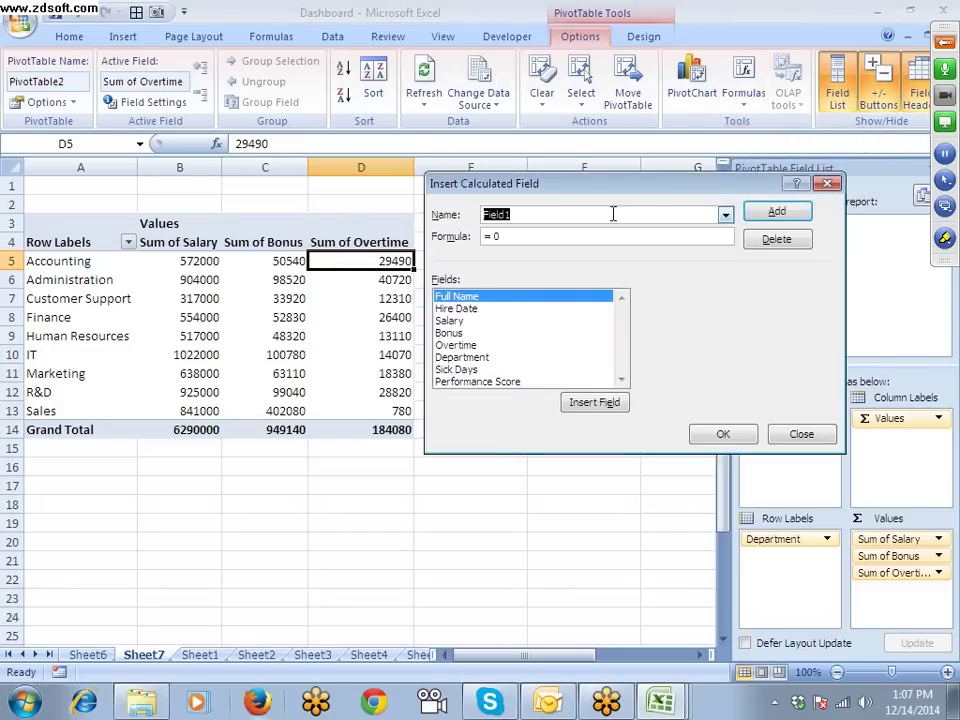
type("Total")
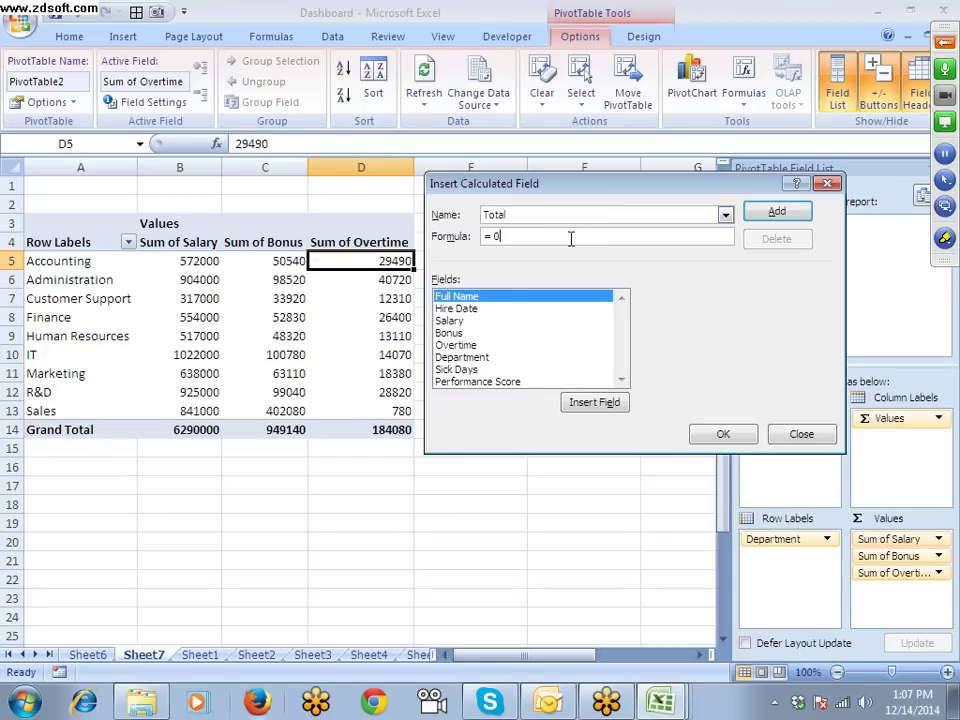
Step: Define Total as Salary + Bonus + Overtime, add it to the pivot table, and check its column and entry among the fields
left_click(449, 320)
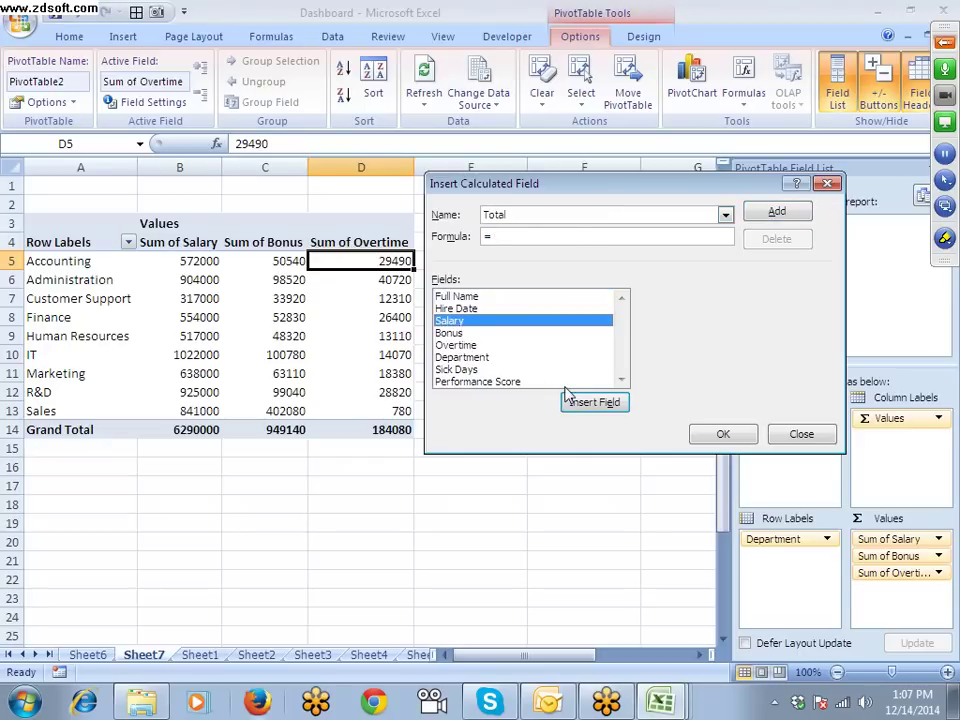
left_click(590, 403)
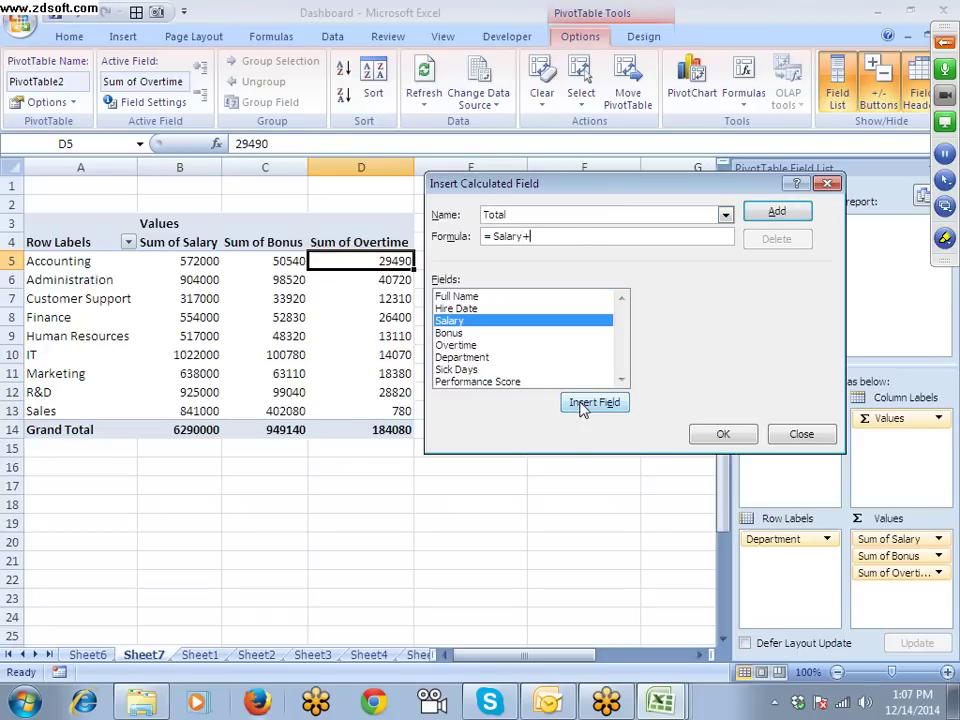
left_click(449, 332)
left_click(593, 404)
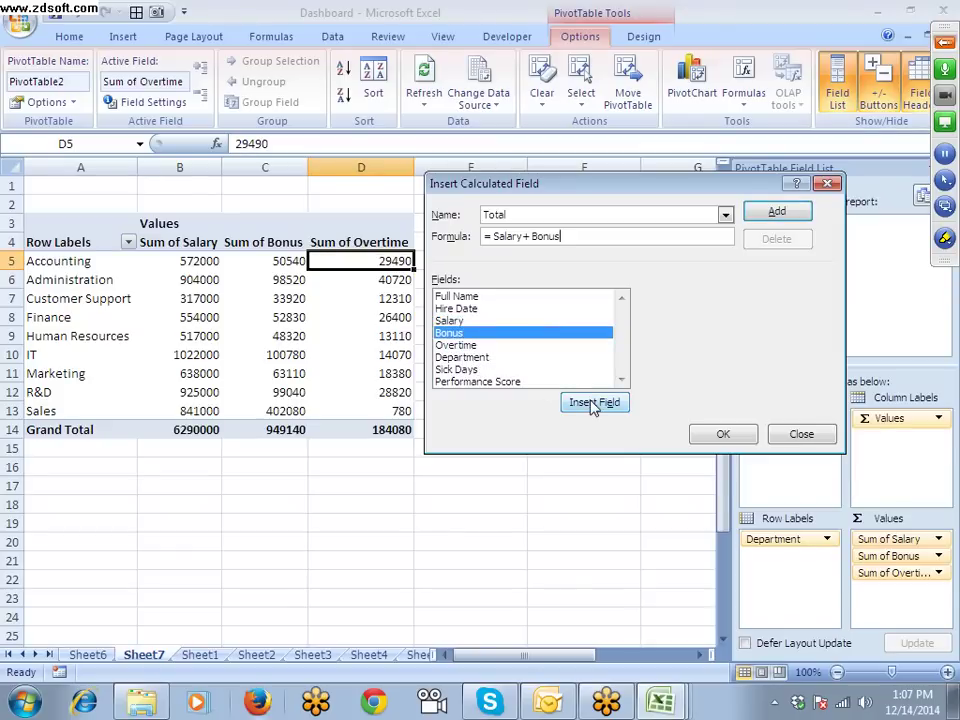
left_click(455, 344)
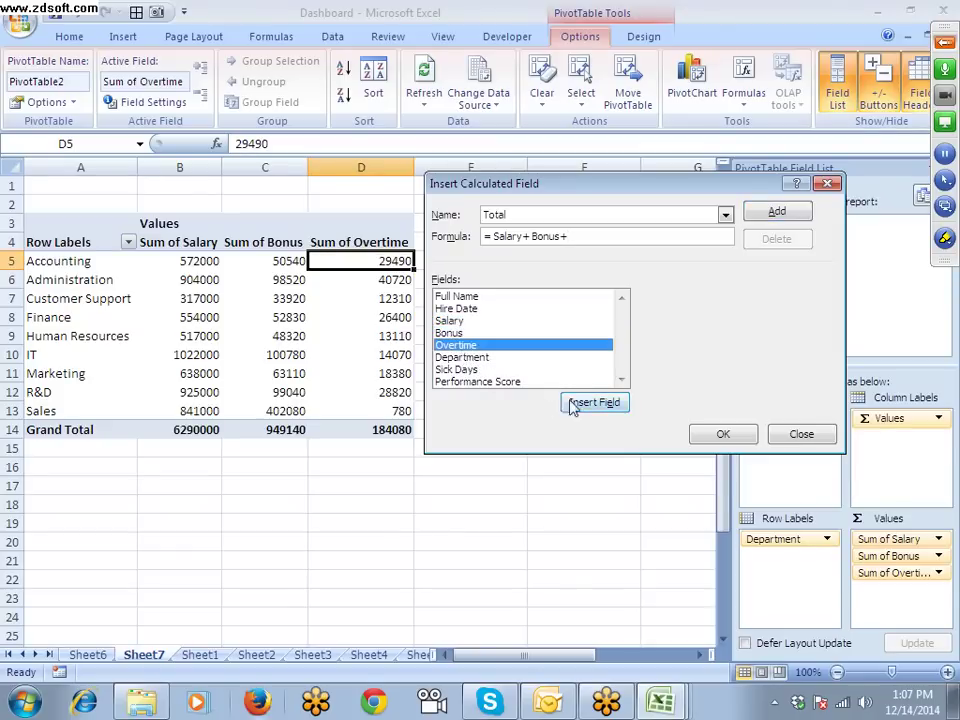
left_click(590, 403)
left_click(777, 212)
left_click(723, 434)
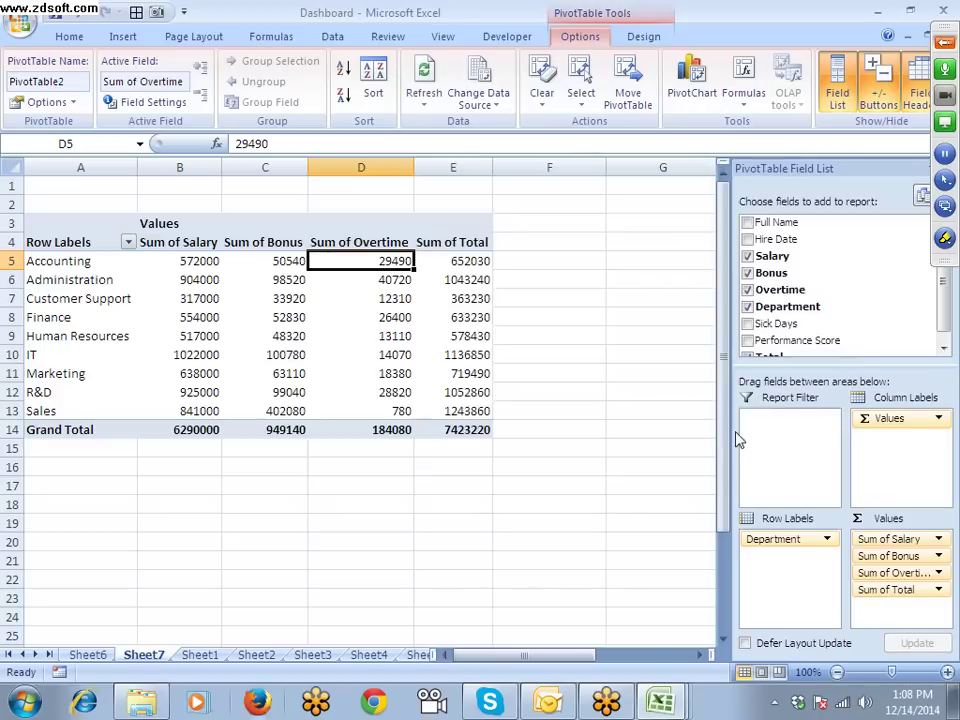
left_click_drag(452, 260, 453, 392)
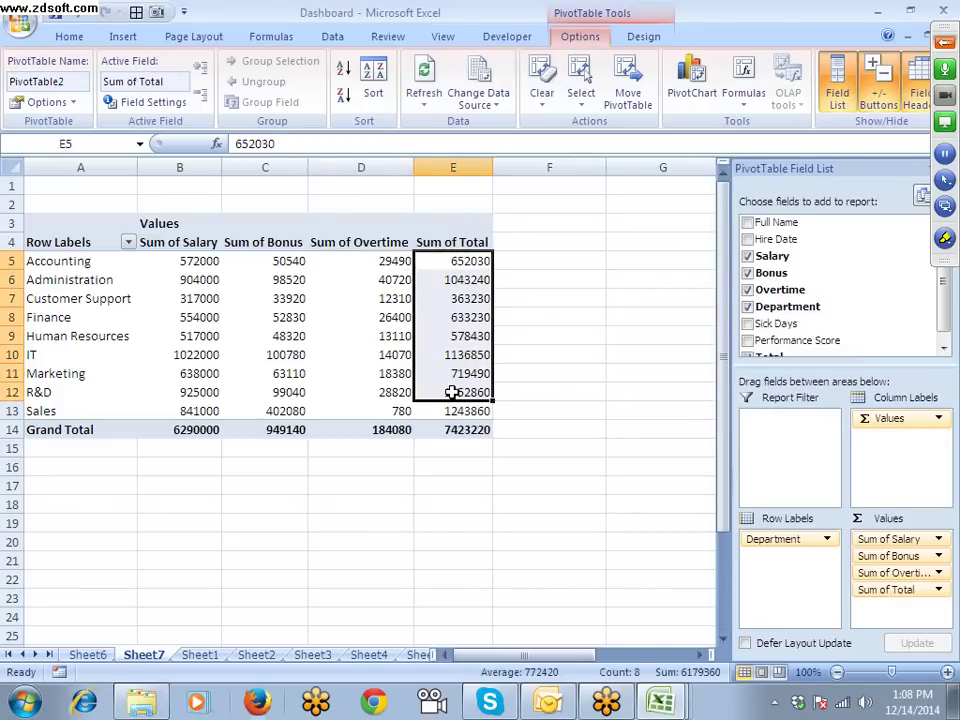
left_click(943, 348)
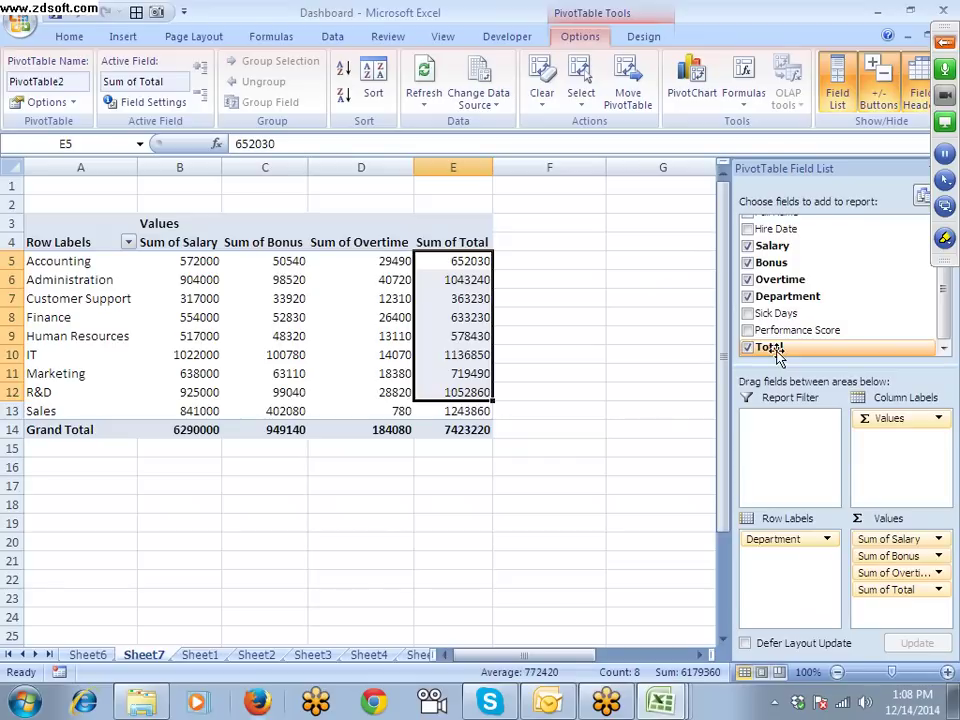
left_click(660, 702)
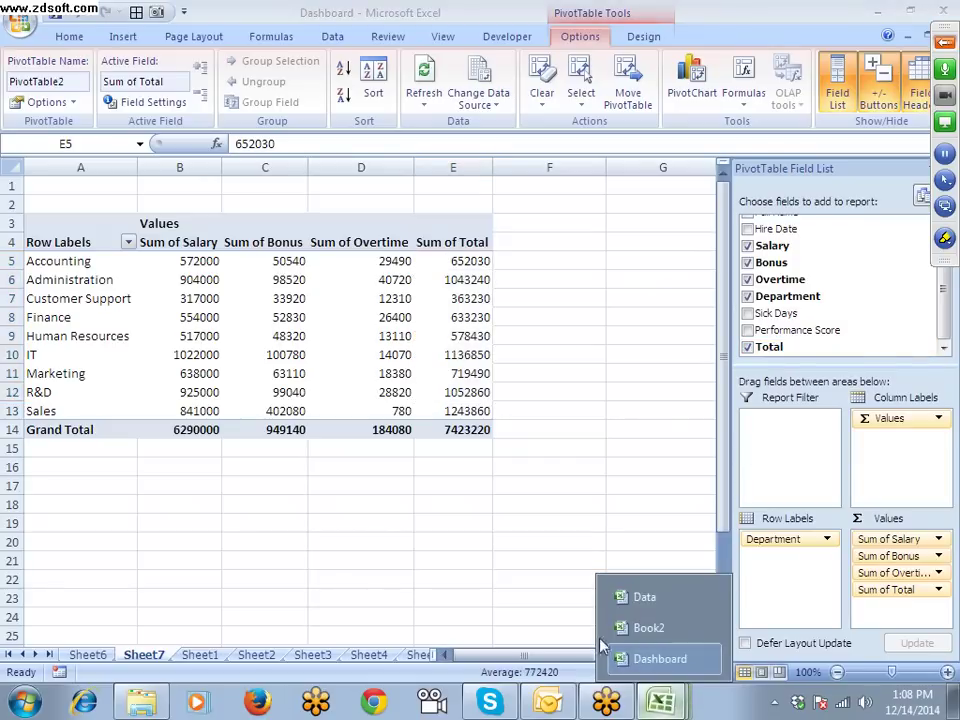
left_click(637, 598)
left_click(299, 372)
key("ctrl+Up")
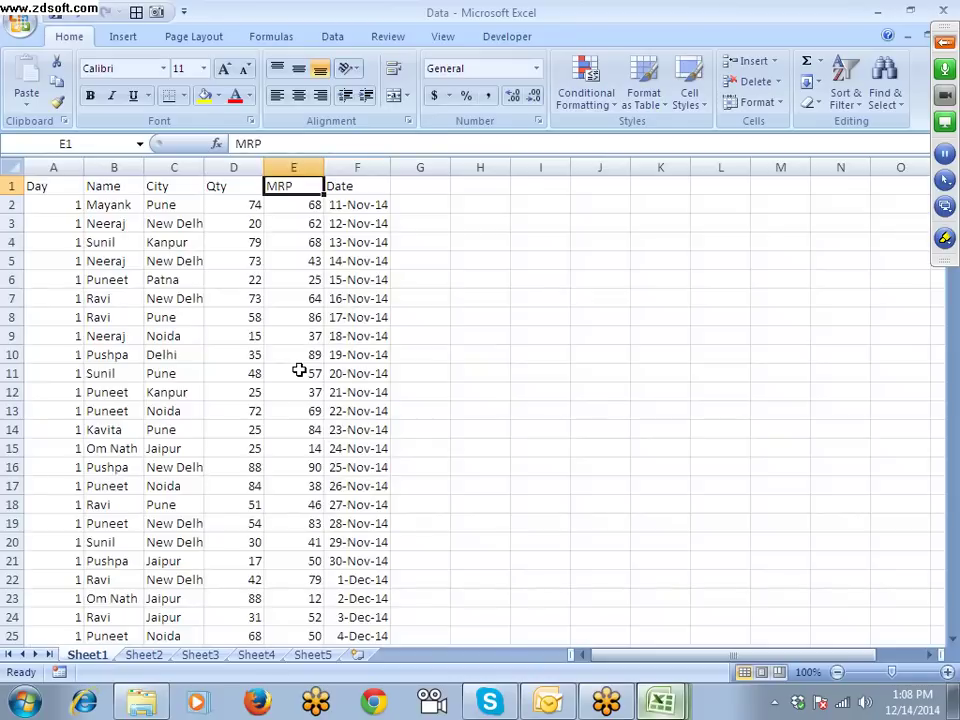
key("Down")
key("Left")
key("Right")
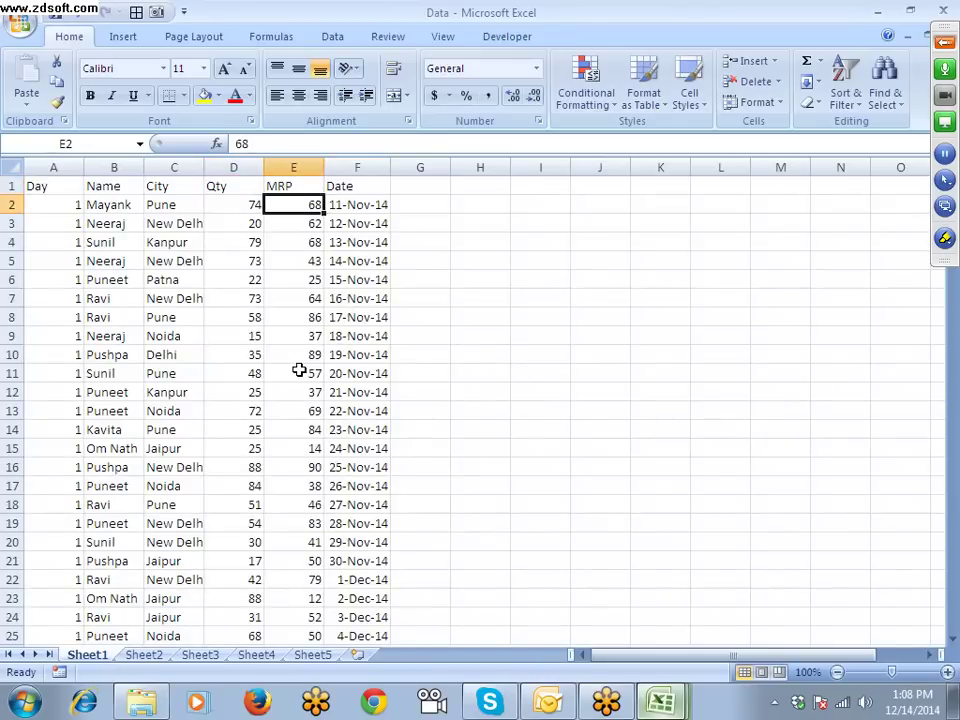
key("Left")
key("Home")
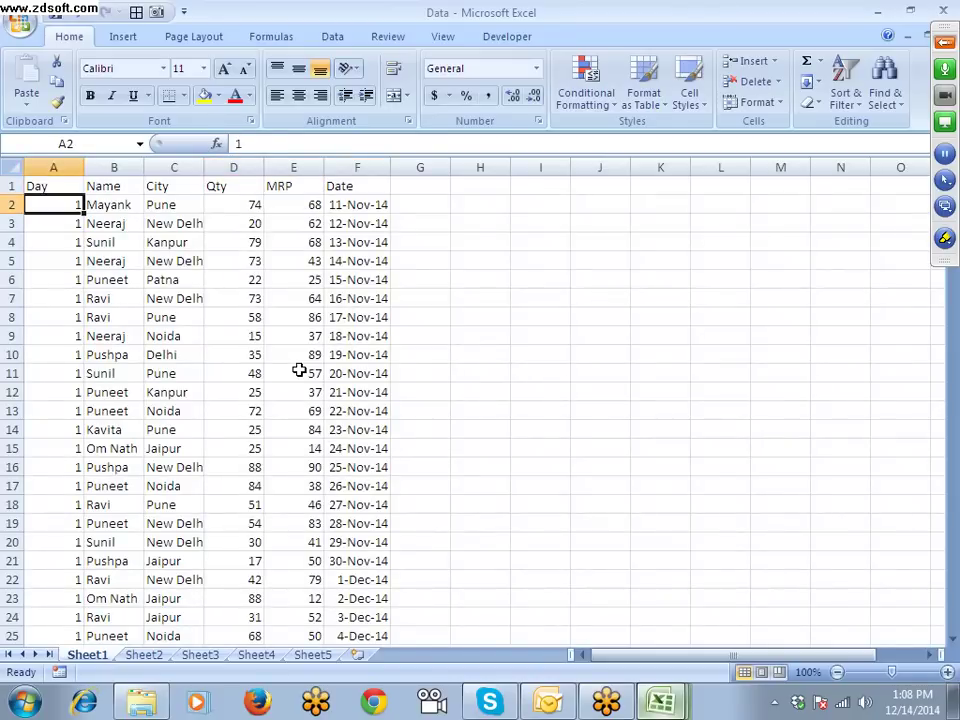
key("Up")
key("ctrl+shift+End")
left_click(123, 36)
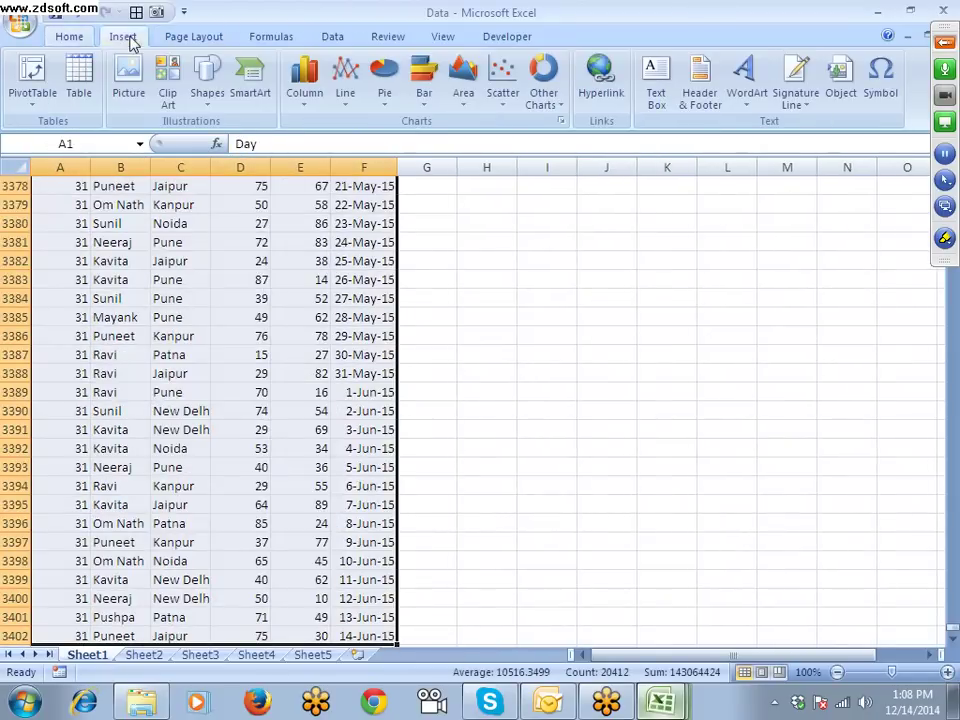
Step: Switch to the Book2 workbook and create a pivot table from Sheet1 range A1:G3402 on a new worksheet
mouse_move(662, 700)
left_click(648, 627)
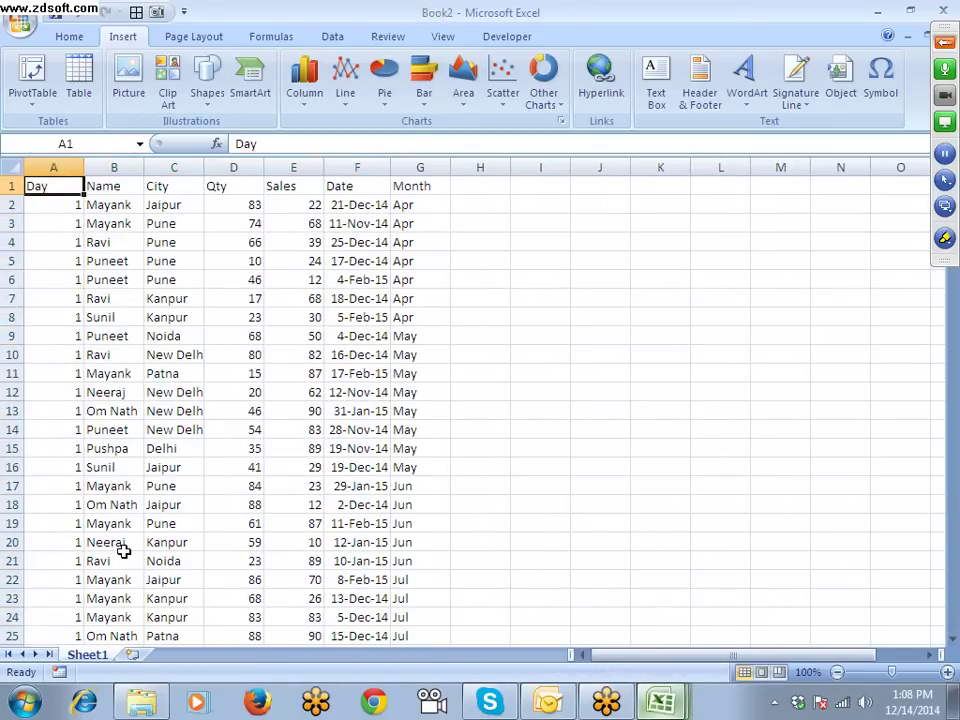
key("ctrl+shift+Right")
key("ctrl+shift+Down")
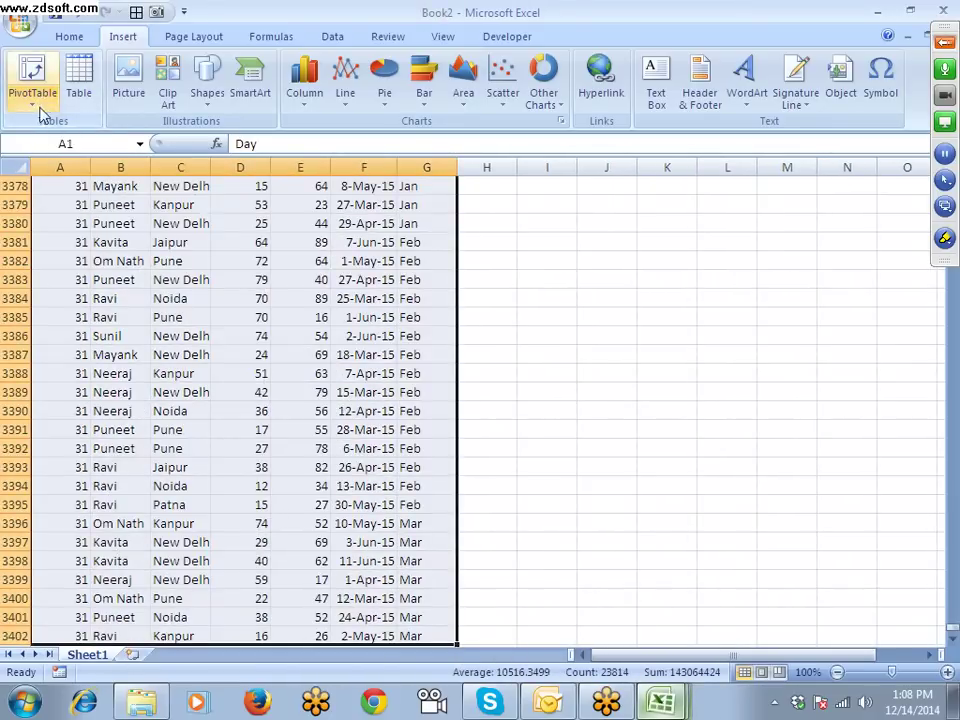
scroll(43, 135, "down", 2)
scroll(124, 458, "down", 6)
scroll(110, 560, "up", 5)
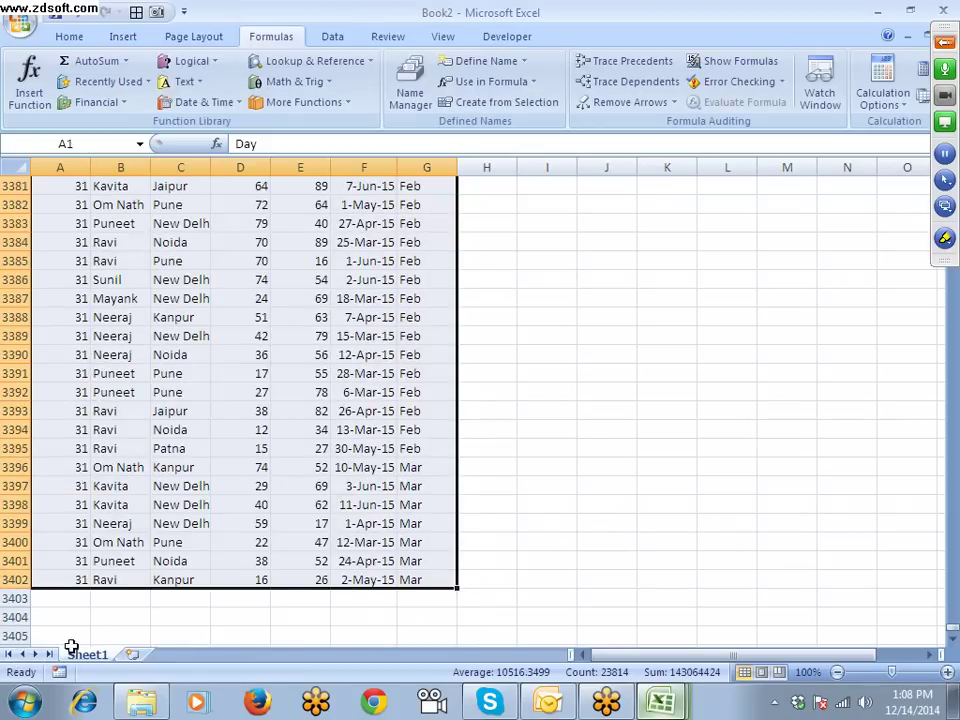
key("ctrl+Home")
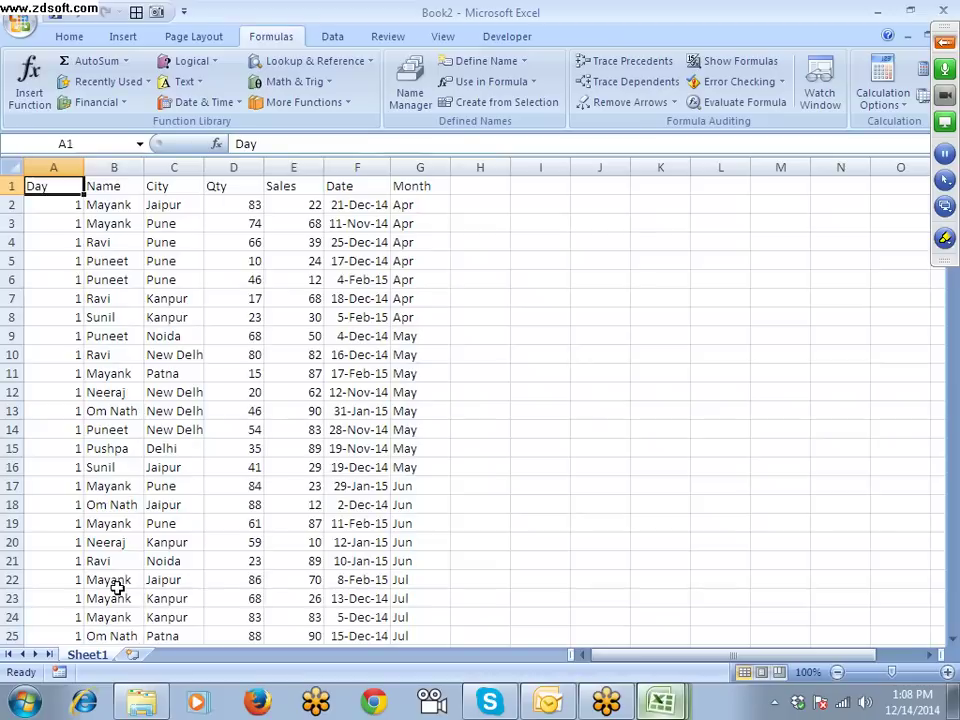
key("ctrl+shift+Right")
key("ctrl+shift+Down")
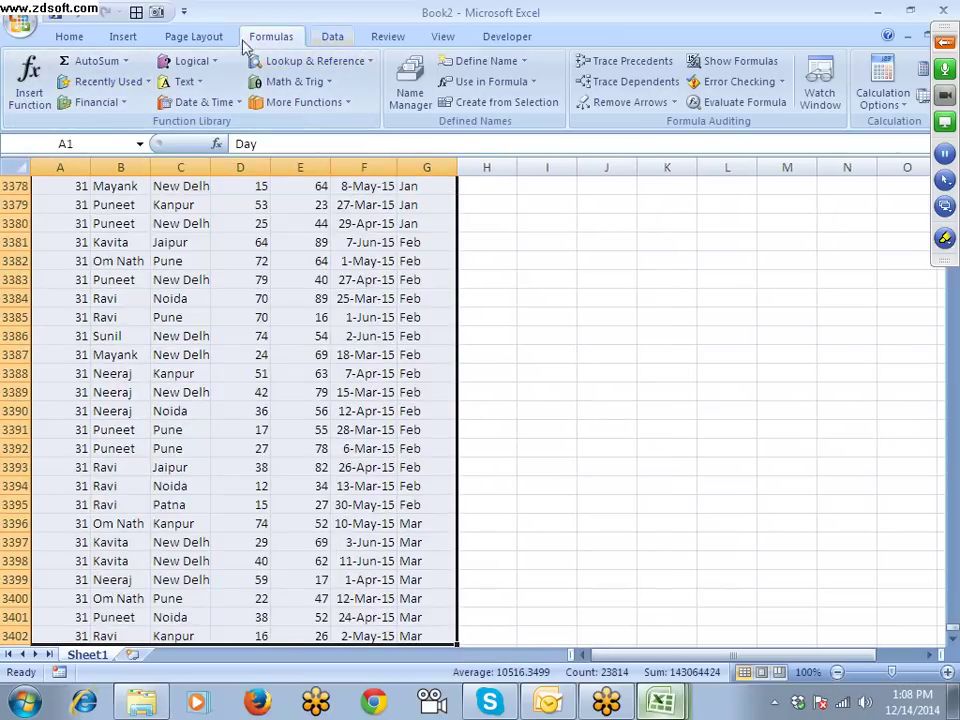
left_click(122, 37)
left_click(26, 100)
left_click(43, 124)
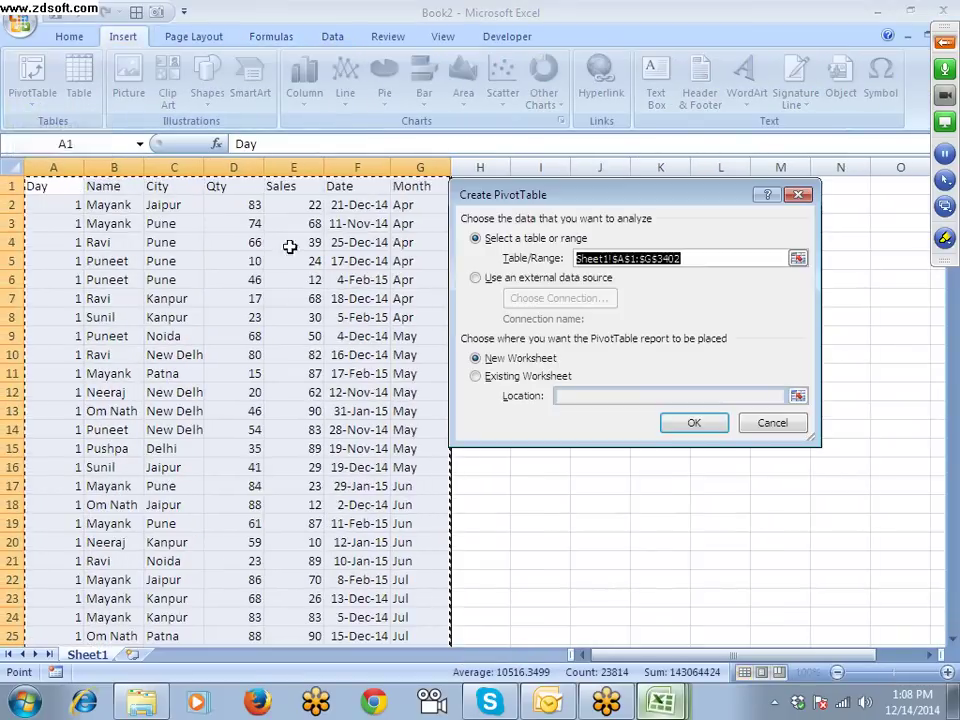
left_click(694, 422)
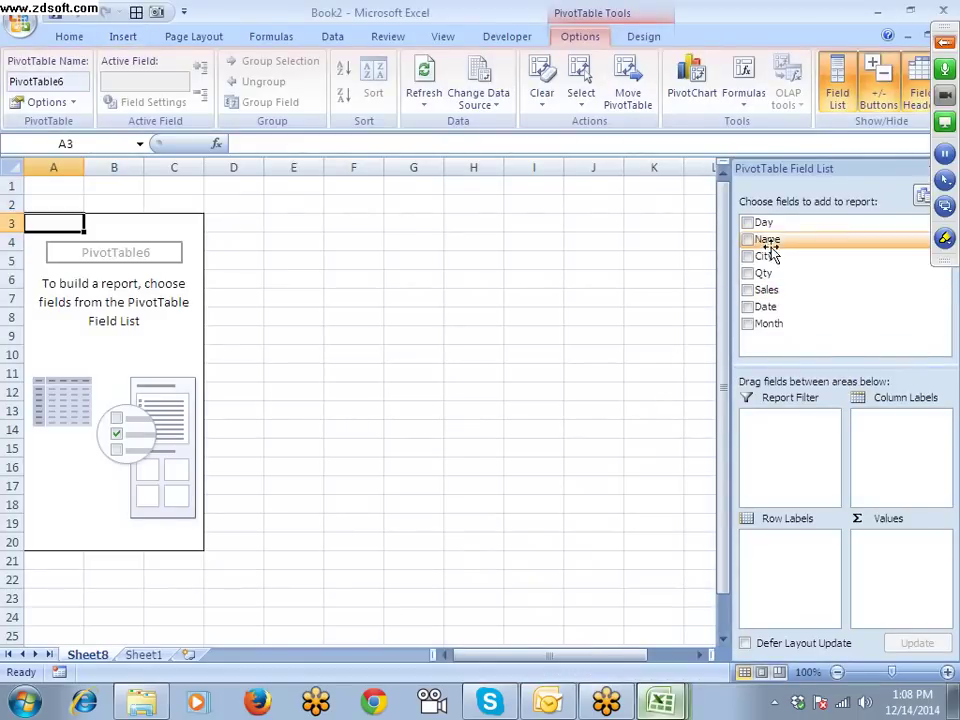
Step: Place Name in the row labels, try Qty and Sales in the values area, and leave no value field there
left_click_drag(778, 243, 769, 566)
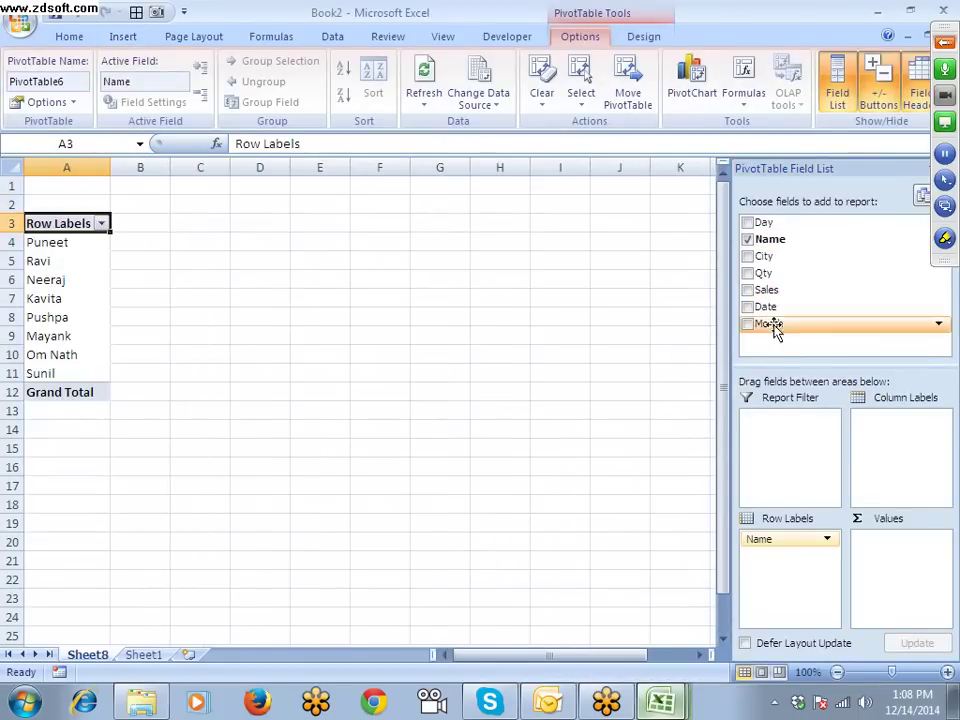
left_click_drag(774, 279, 885, 545)
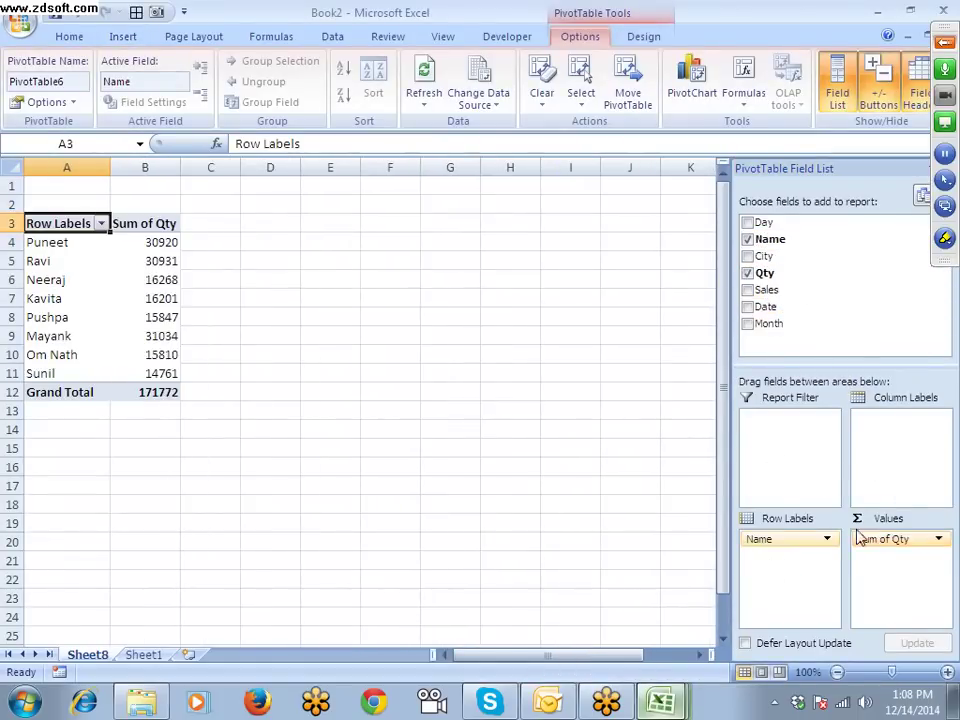
left_click_drag(797, 289, 876, 427)
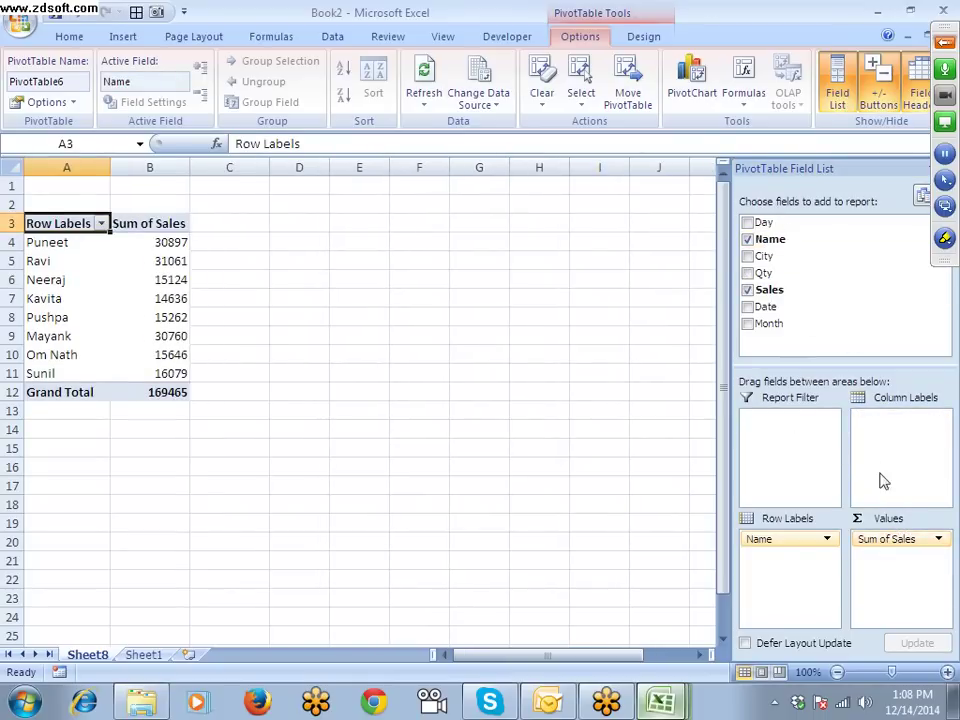
left_click_drag(886, 539, 810, 320)
Step: Start a new calculated field named Total for the Book2 pivot table
left_click(743, 88)
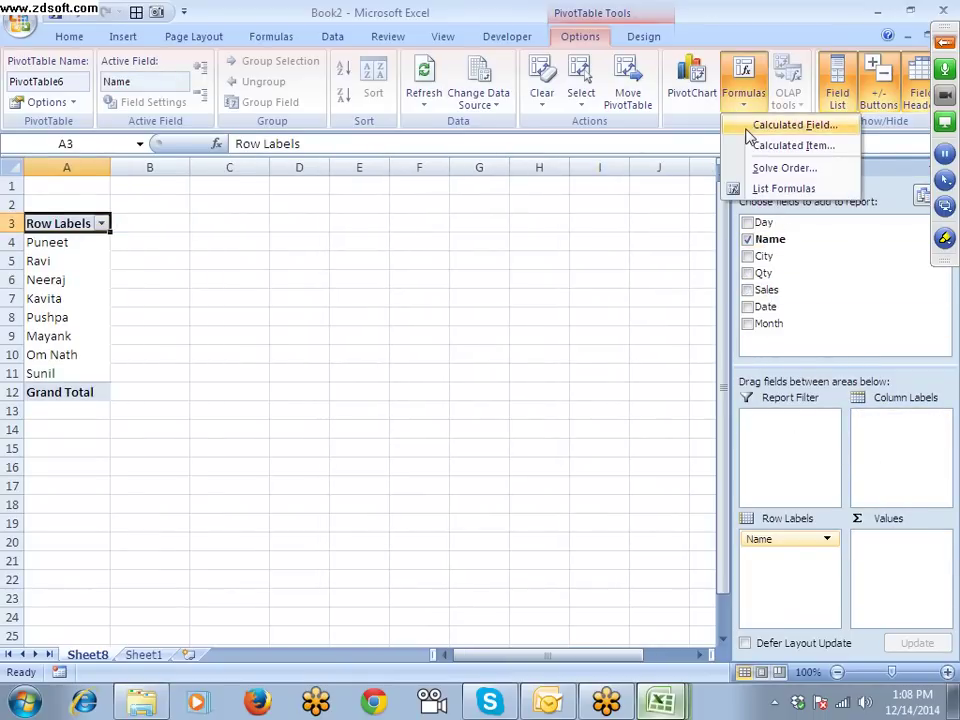
left_click(750, 130)
left_click(529, 213)
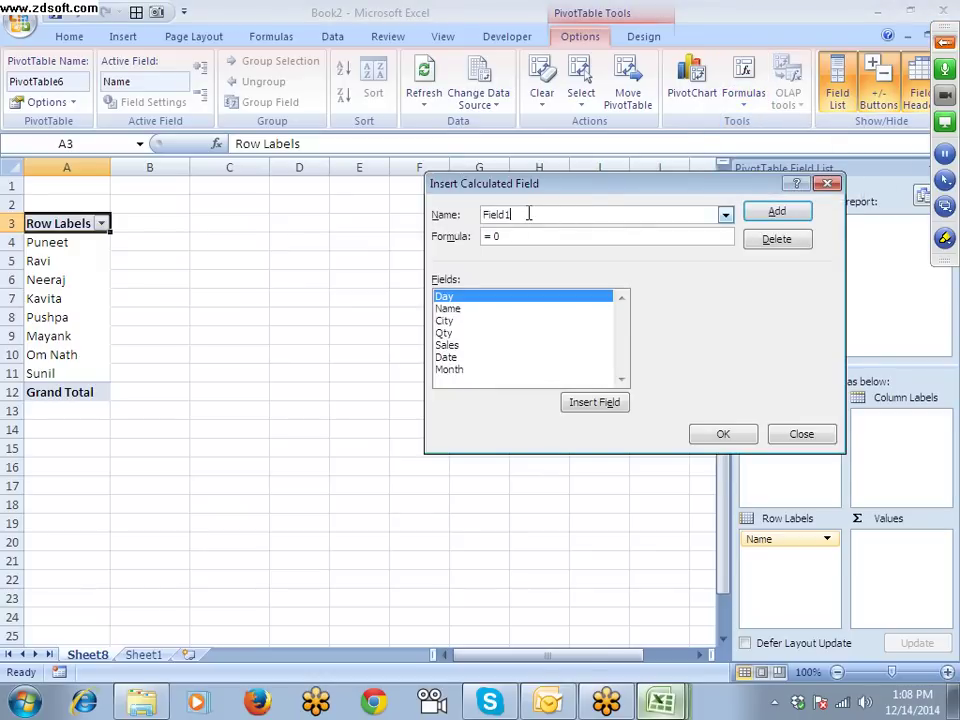
key("BackSpace")
key("BackSpace")
key("BackSpace")
key("BackSpace")
key("BackSpace")
key("BackSpace")
type("Total")
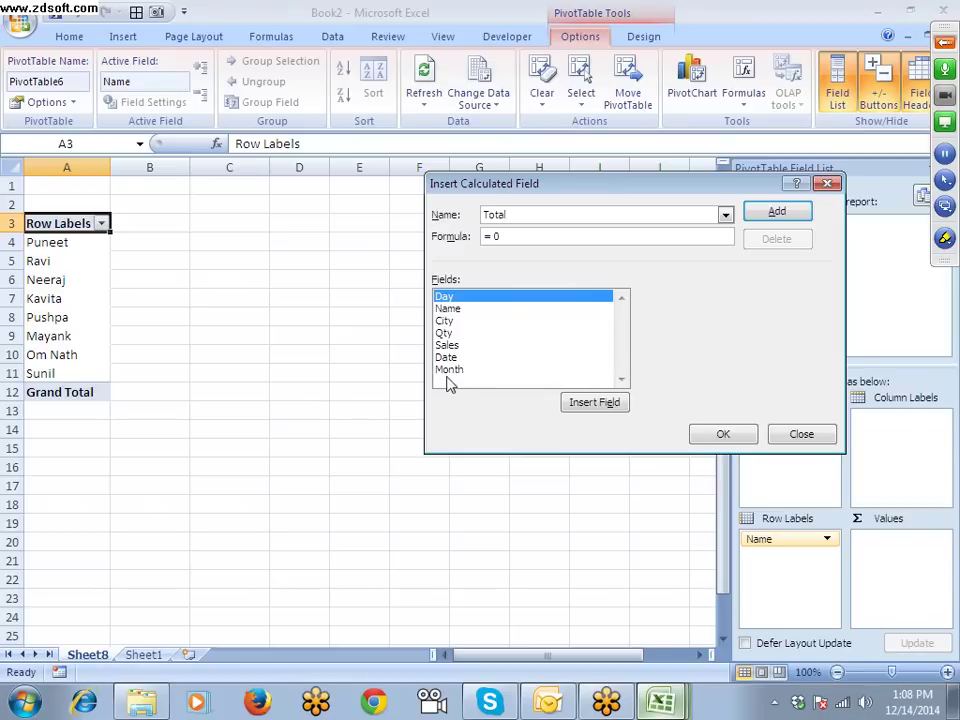
Step: Define the Total field's formula as Qty * Sales and add it to the pivot table
left_click(459, 334)
left_click(600, 408)
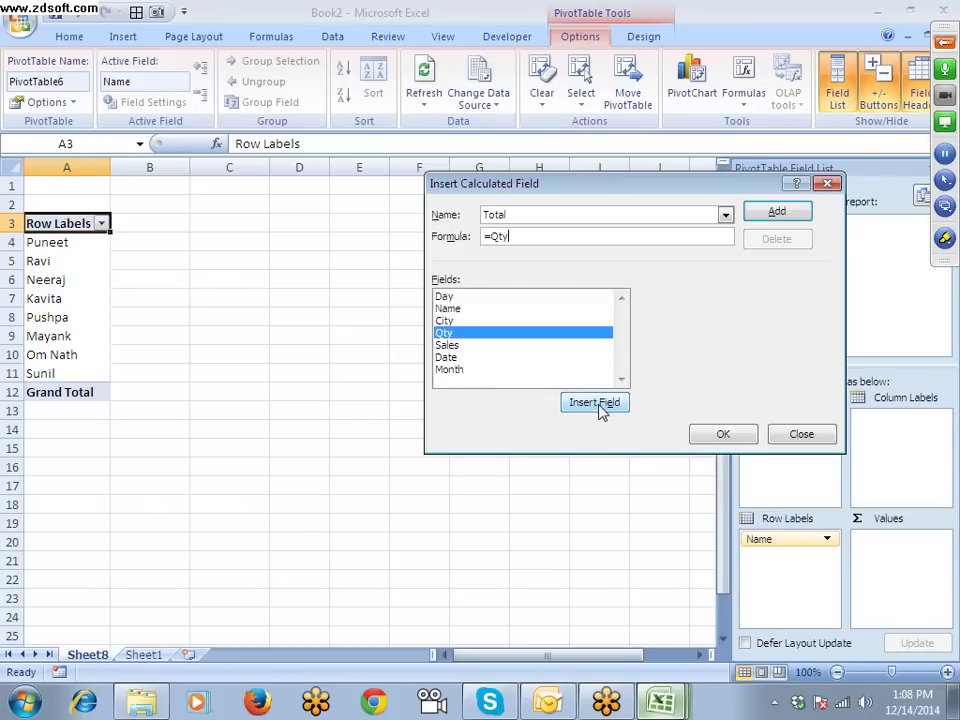
left_click(450, 345)
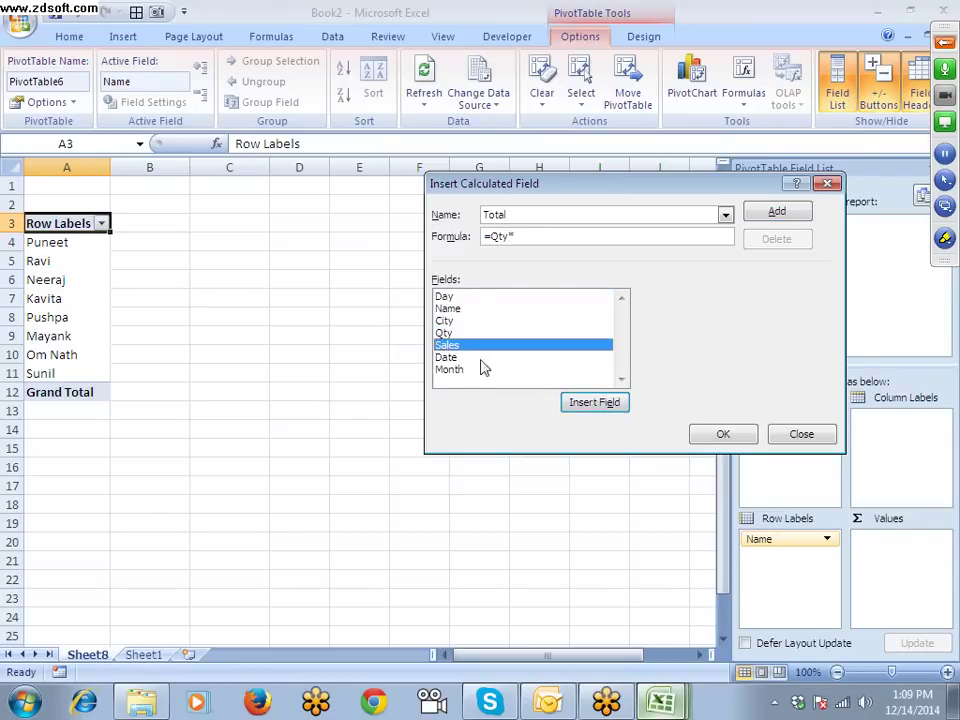
left_click(605, 405)
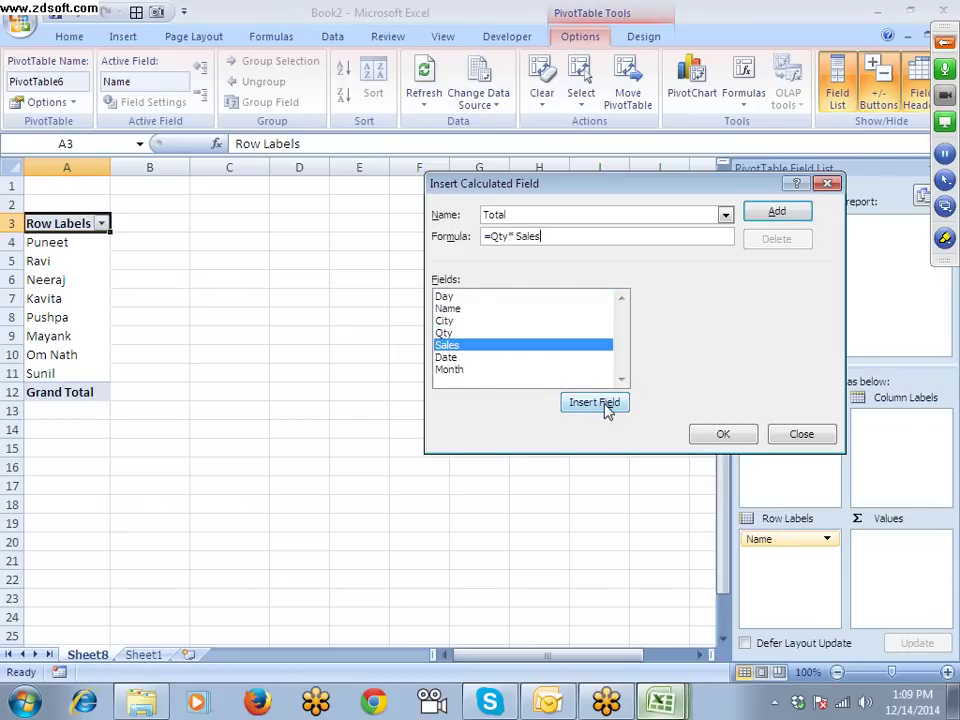
left_click(767, 214)
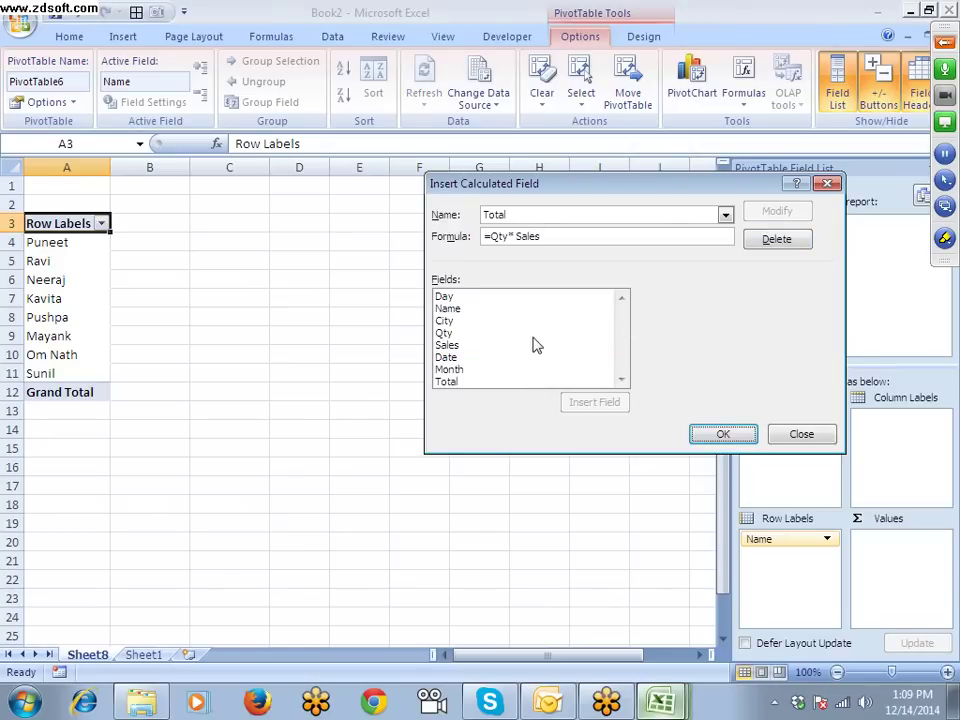
left_click(721, 435)
Step: Add a calculated field named Tax, computed as a percentage of the Total field, to the pivot table
left_click(743, 92)
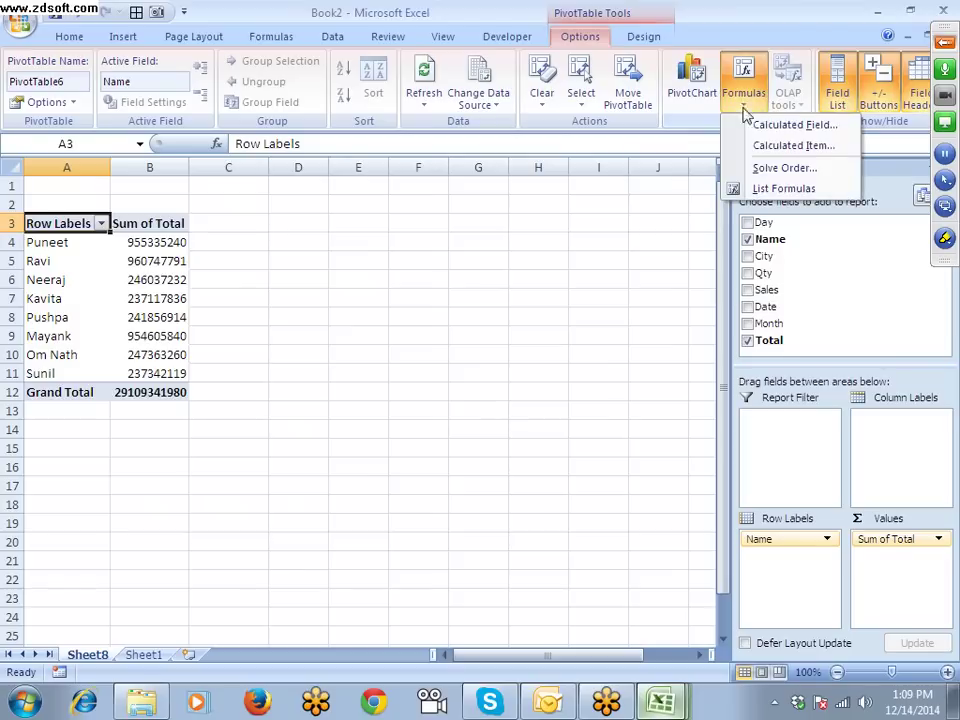
left_click(748, 127)
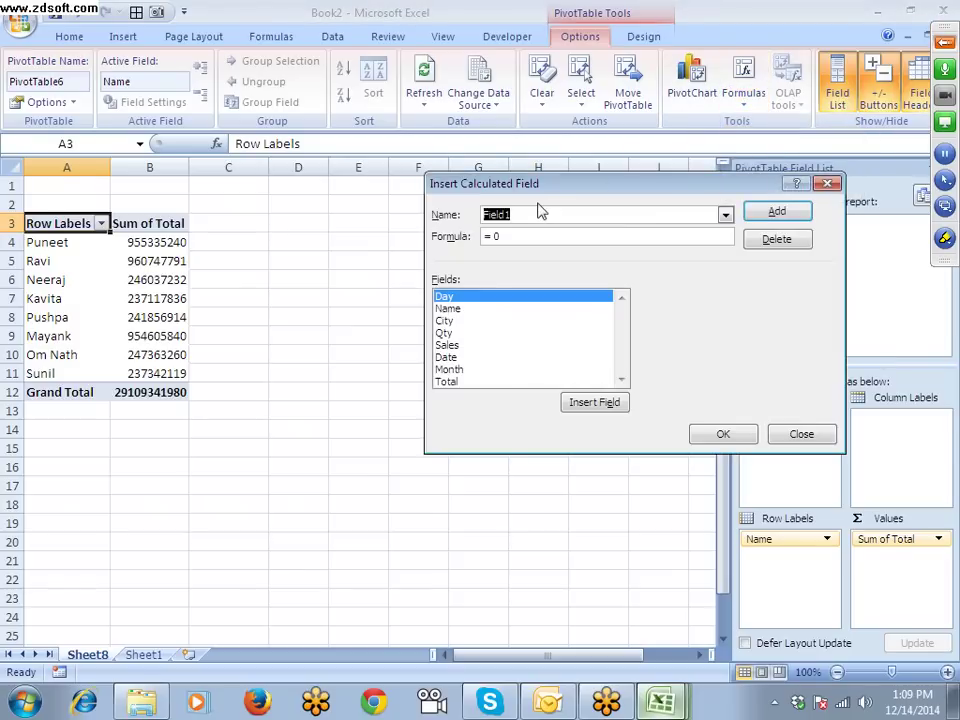
type("Tax")
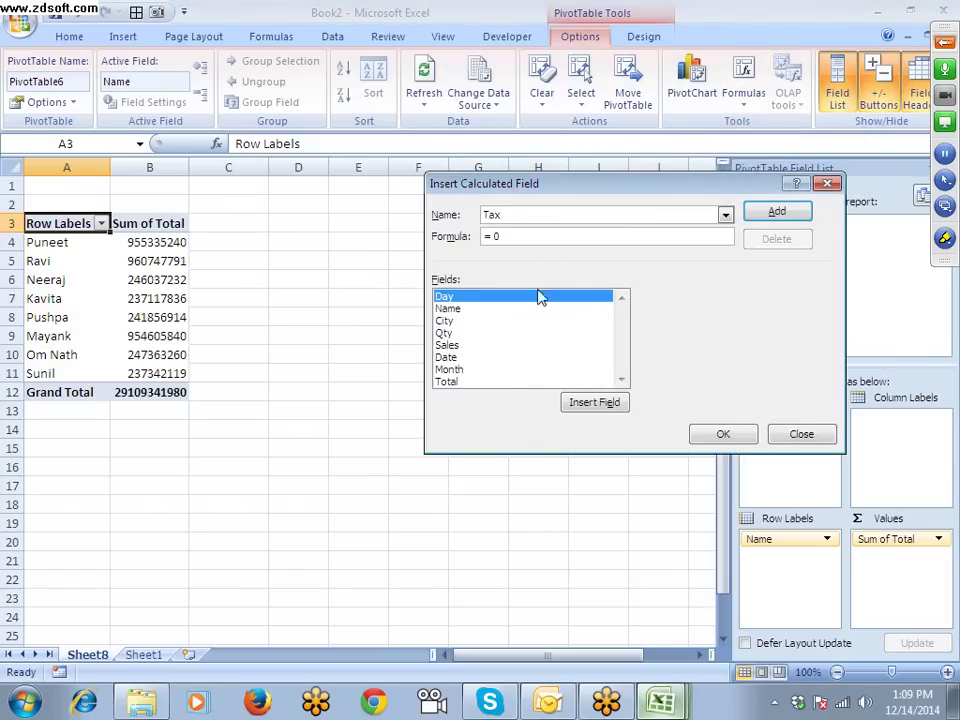
left_click(447, 382)
left_click(575, 403)
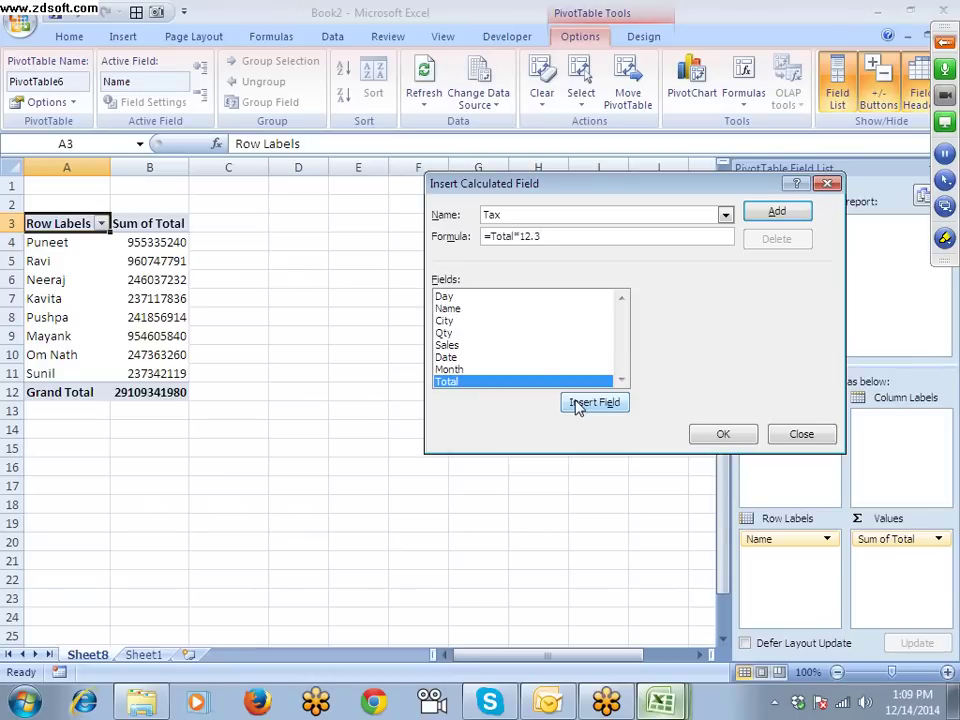
left_click(765, 213)
left_click(723, 436)
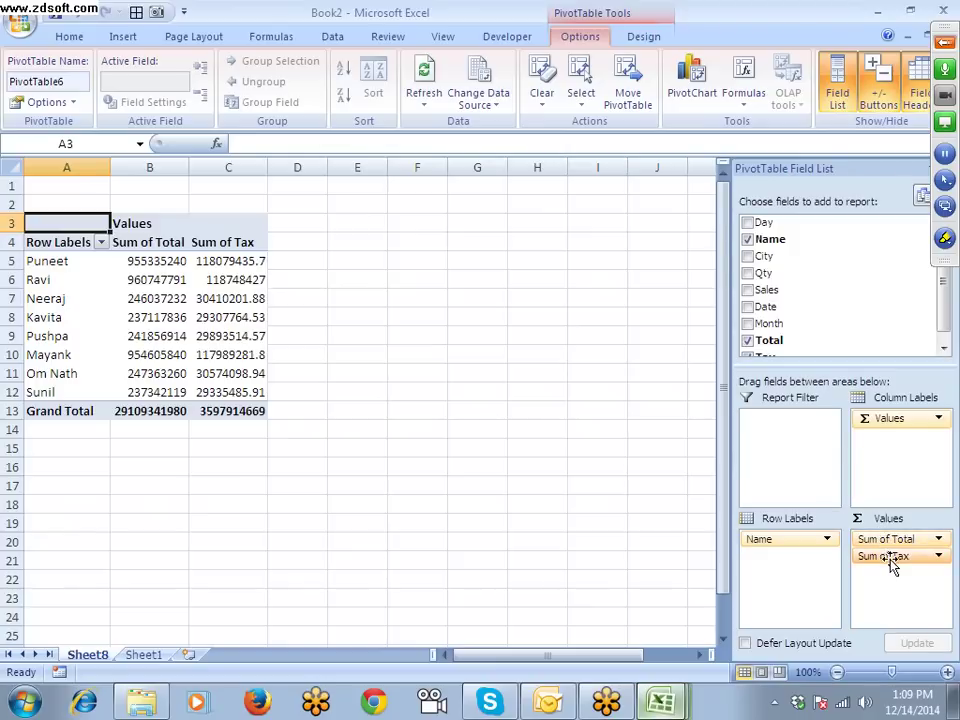
Step: Add a calculated field named Com with the formula Total*2% to the pivot table
left_click(742, 112)
left_click(790, 125)
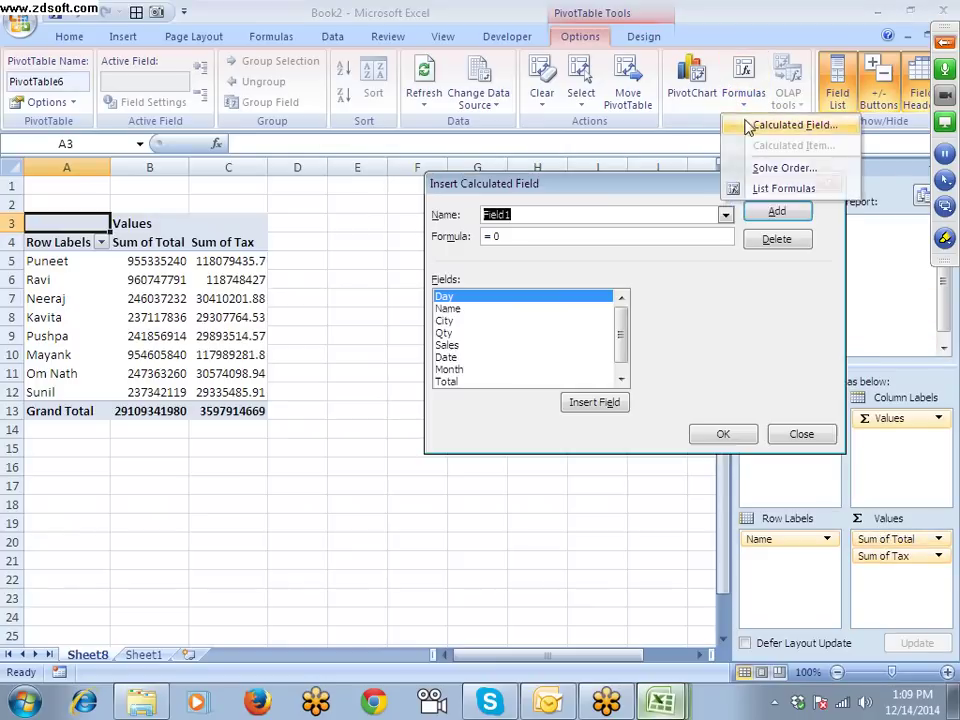
type("Com")
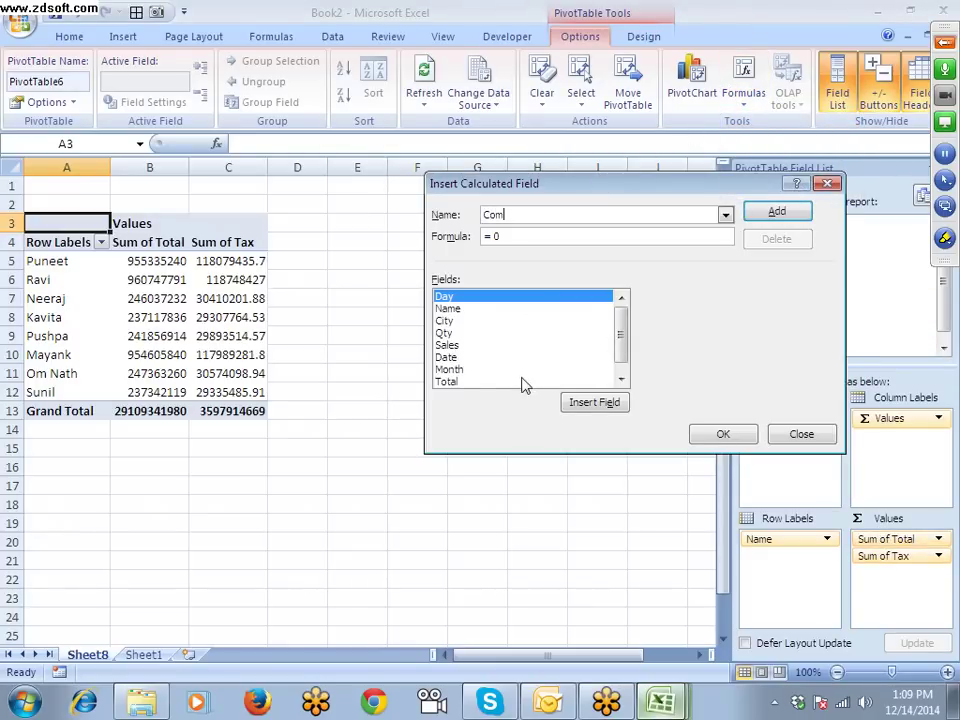
left_click(448, 382)
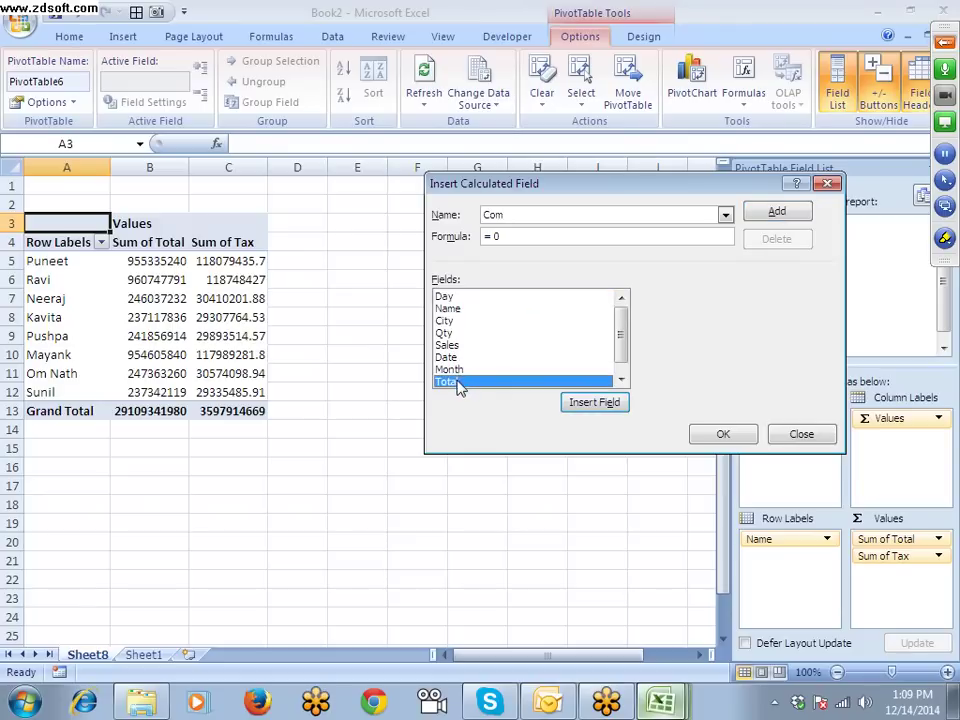
left_click(569, 401)
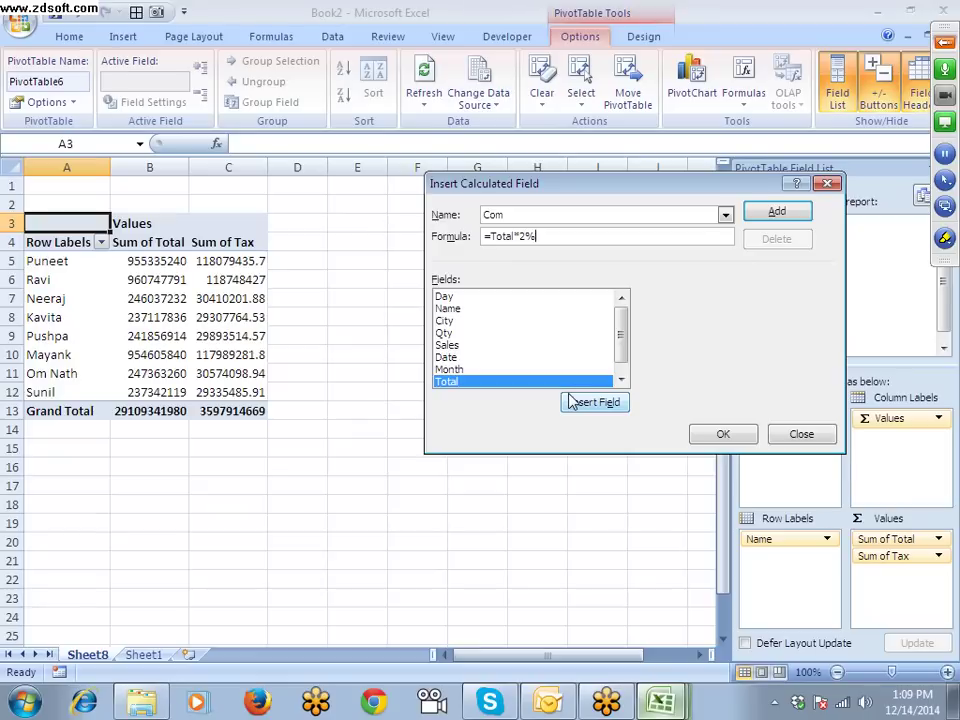
type("*2%")
left_click(776, 211)
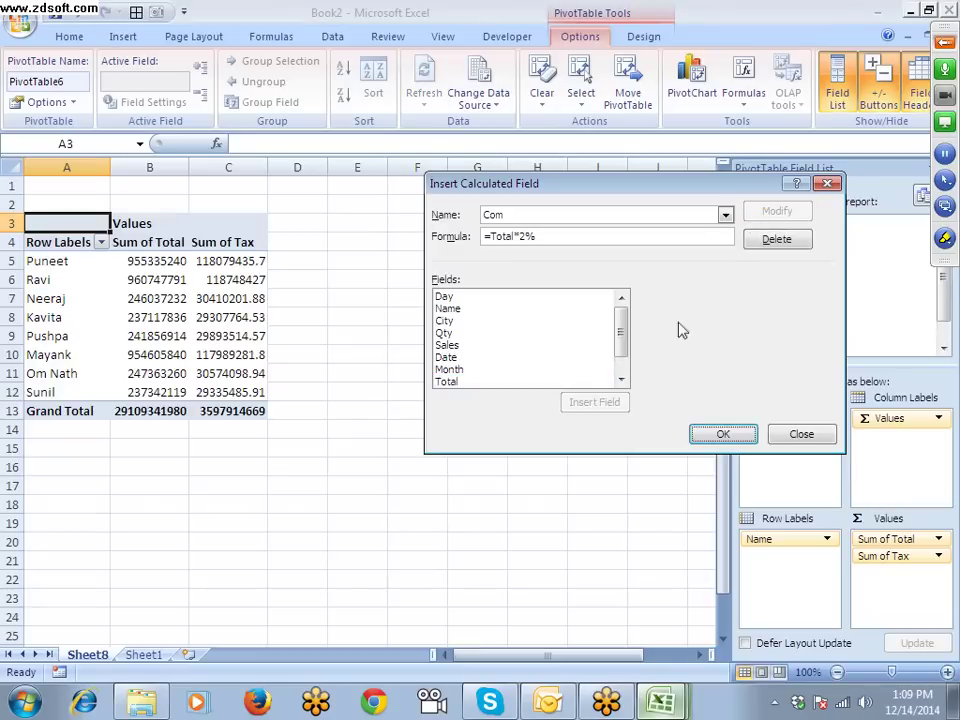
left_click(723, 434)
Step: Add a calculated field named Cost with the formula Total + Tax + Com to the pivot table
left_click(745, 98)
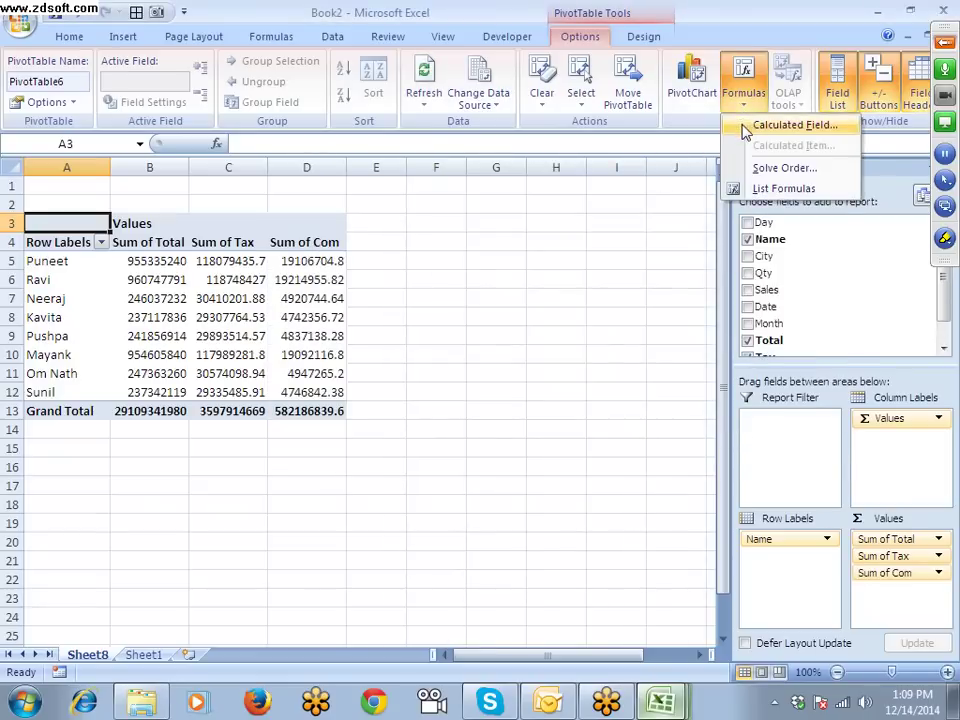
left_click(745, 128)
type("Cost")
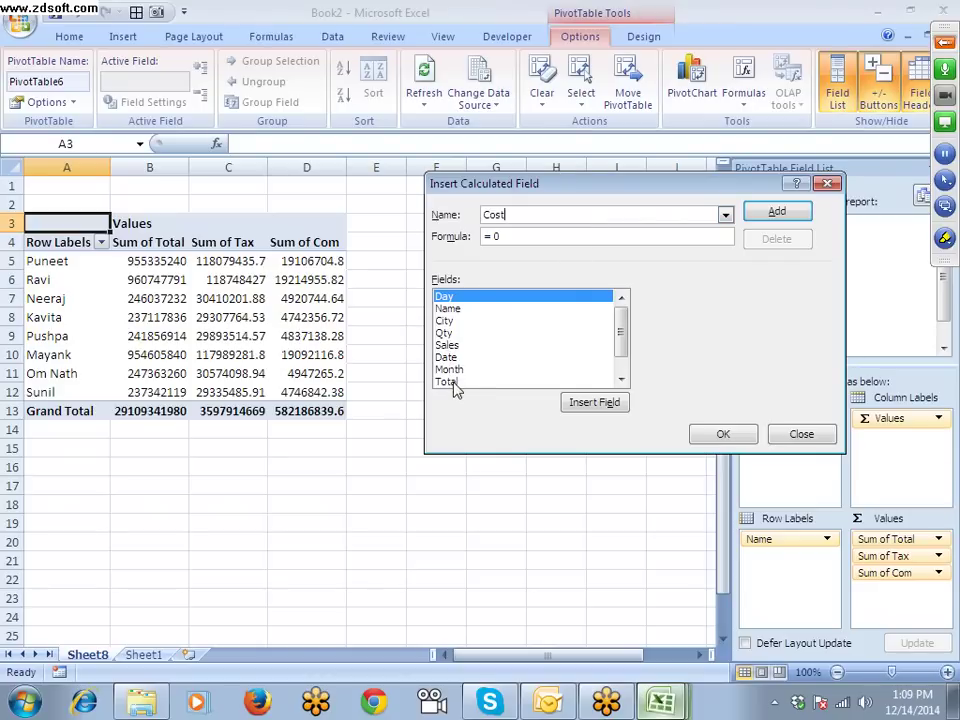
left_click(621, 379)
left_click(453, 360)
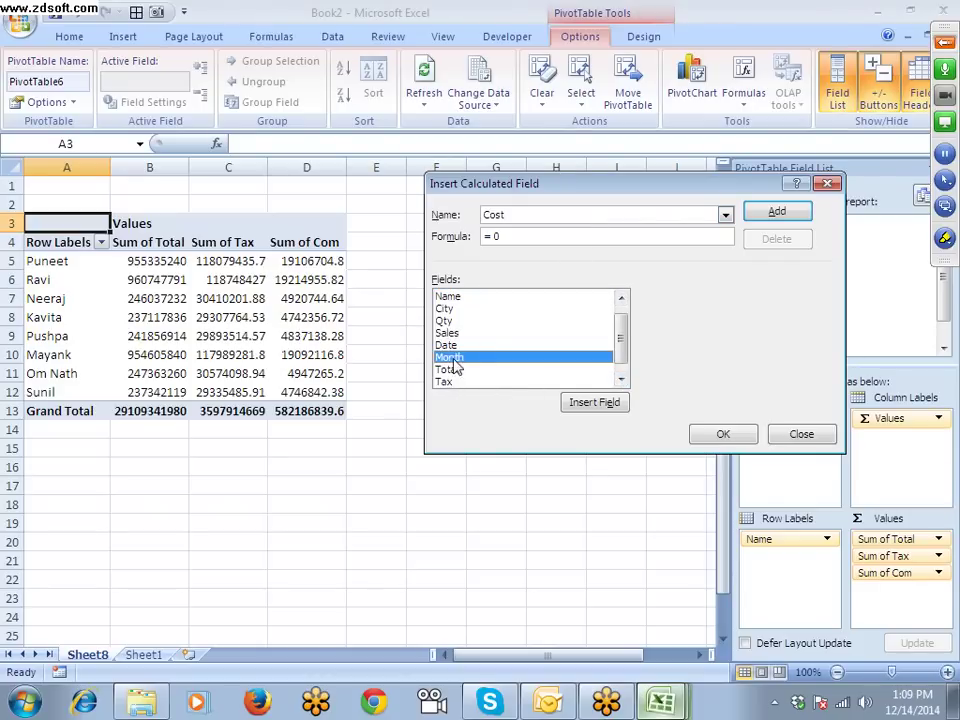
left_click(452, 370)
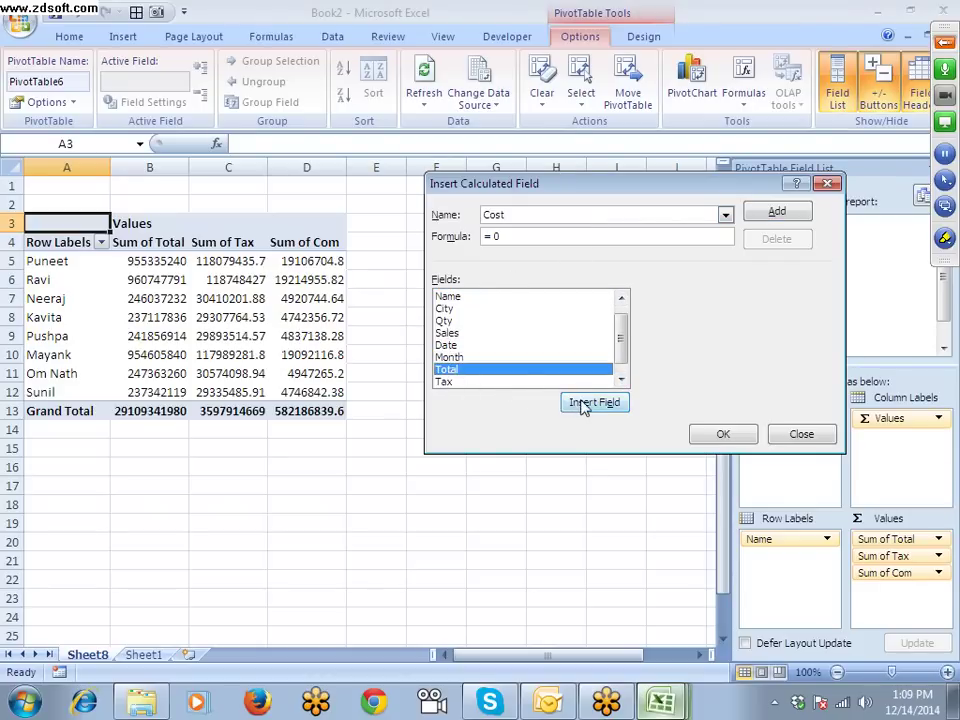
left_click(621, 380)
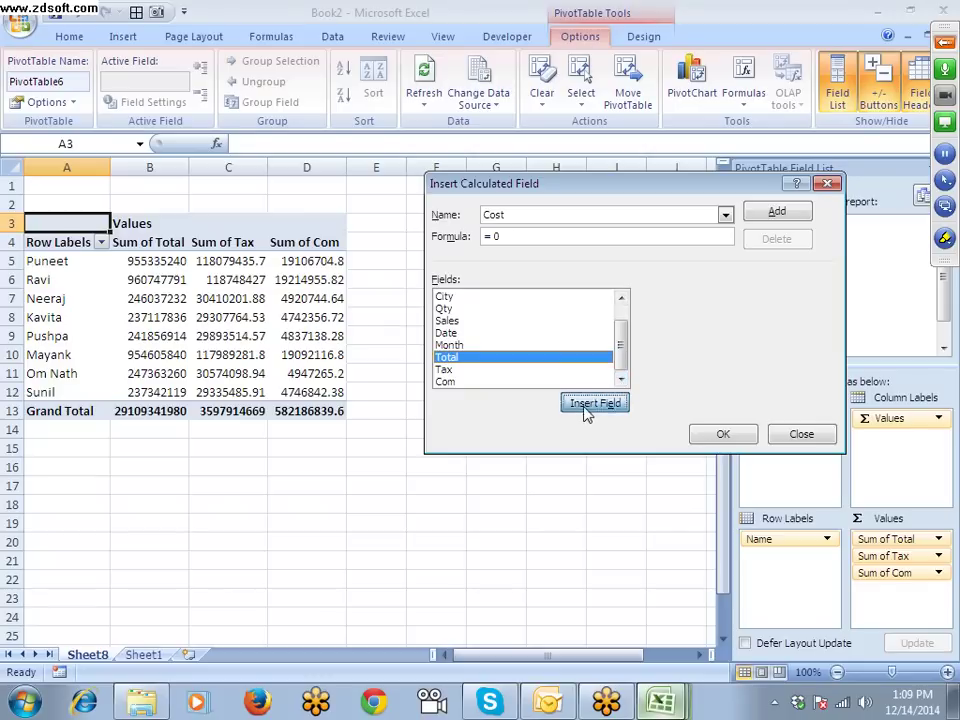
left_click(589, 408)
left_click(448, 369)
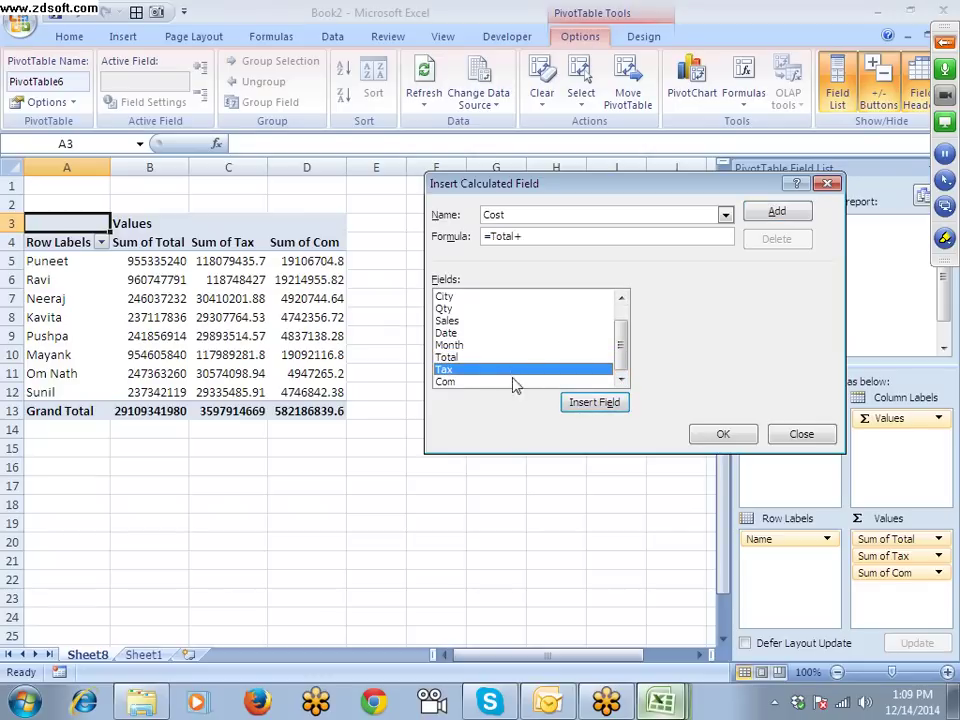
left_click(580, 406)
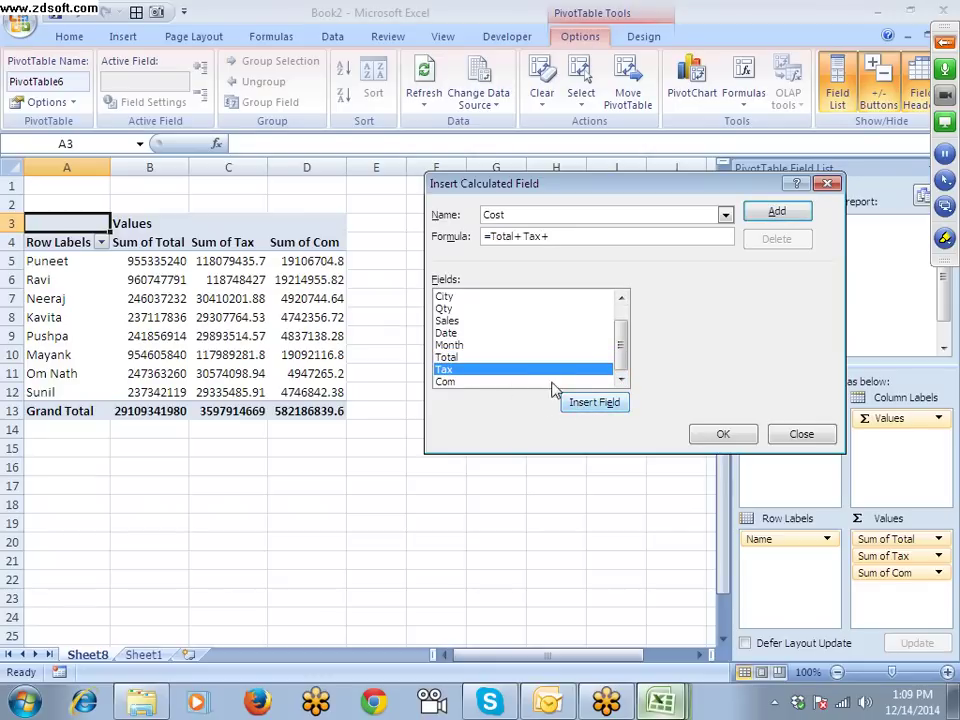
left_click(445, 381)
left_click(600, 403)
left_click(795, 213)
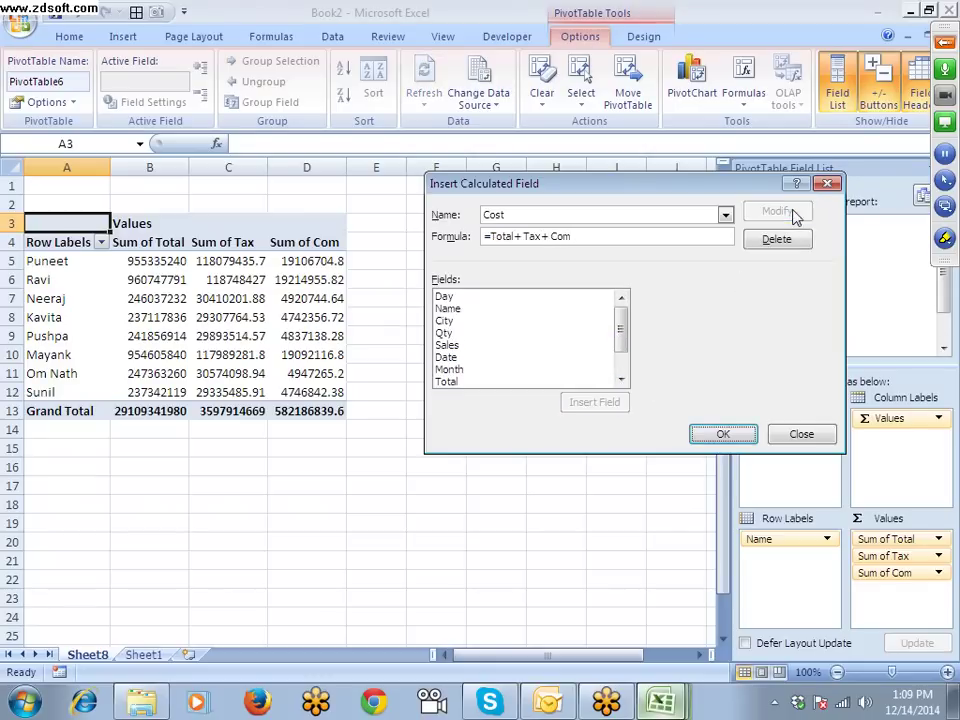
left_click(723, 434)
Step: Select the Sum of Cost values for all names, then check the Data workbook and return to Book2
left_click_drag(392, 261, 394, 386)
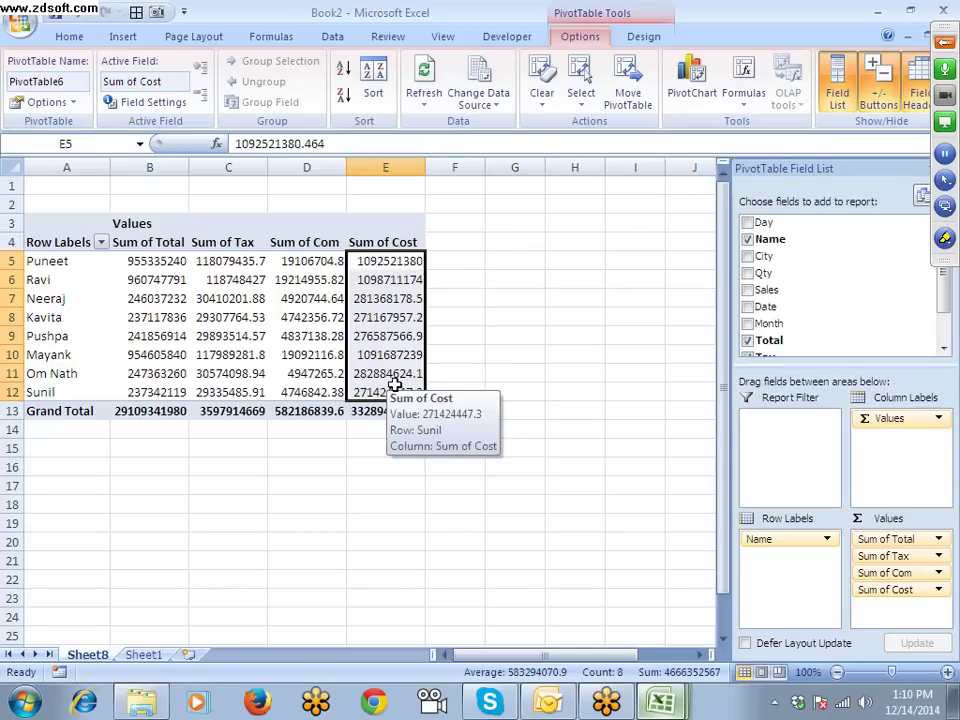
left_click(660, 703)
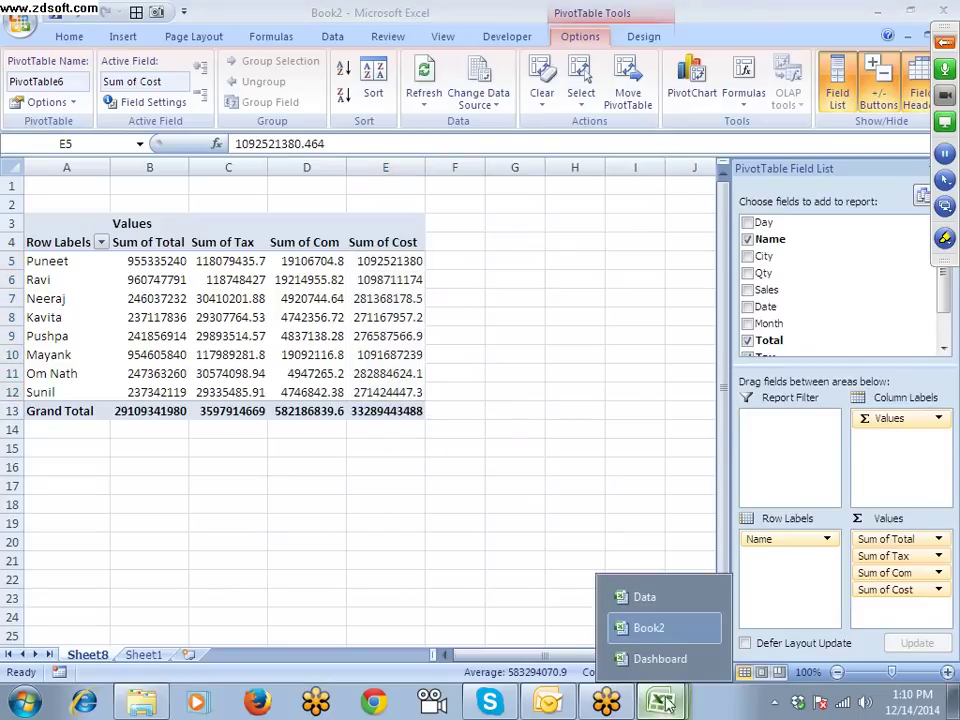
left_click(654, 598)
left_click(648, 628)
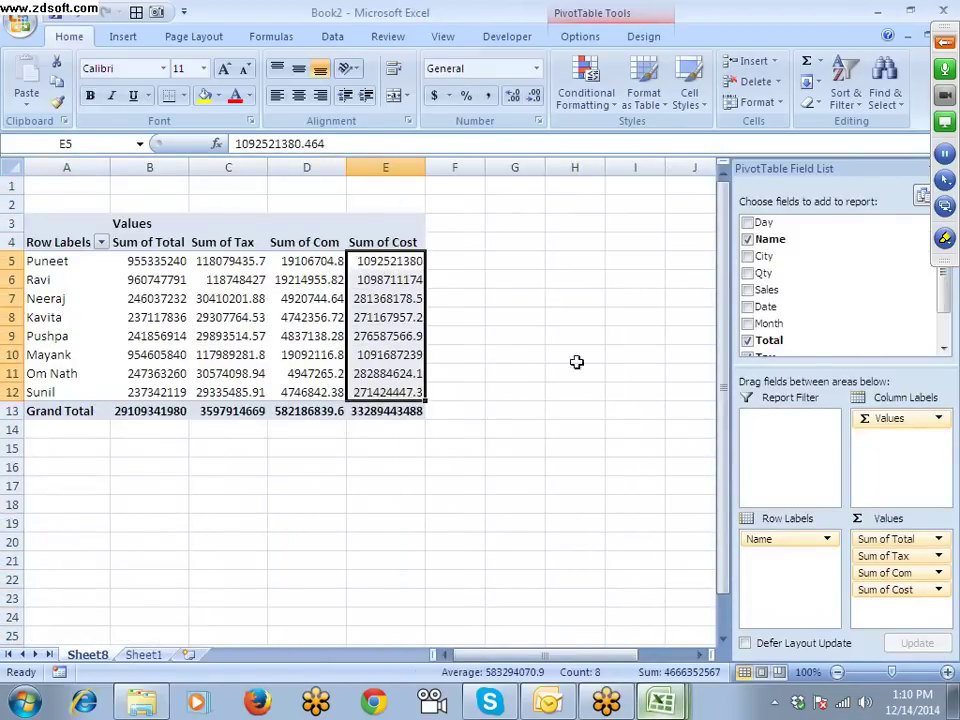
Step: Hide the pivot table's field headers and leave the field list shown
left_click(630, 13)
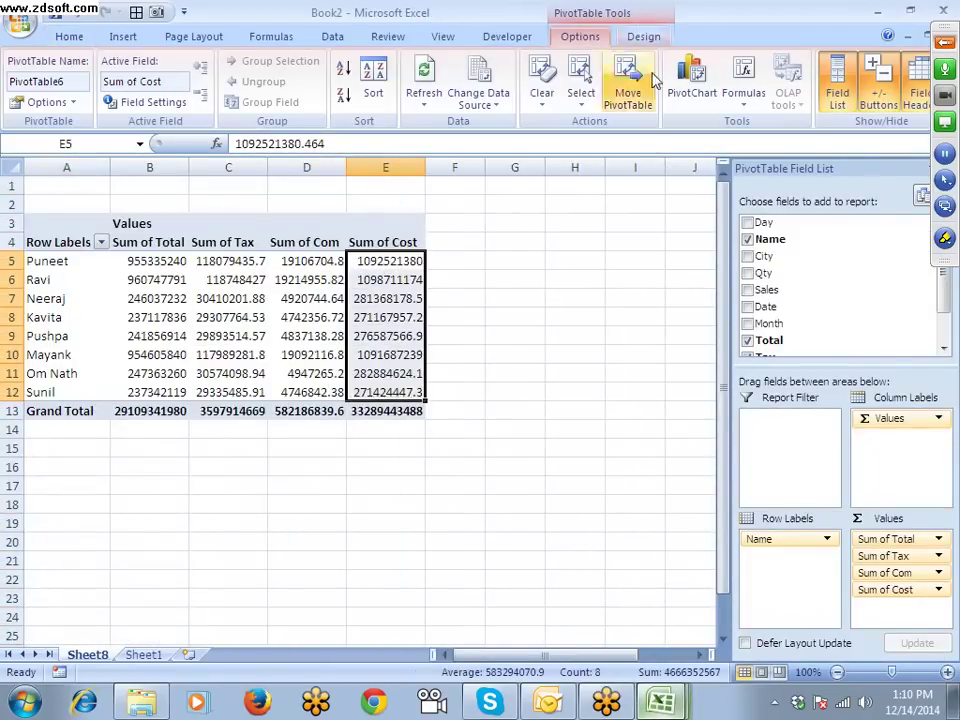
left_click(920, 100)
left_click(920, 100)
left_click(920, 100)
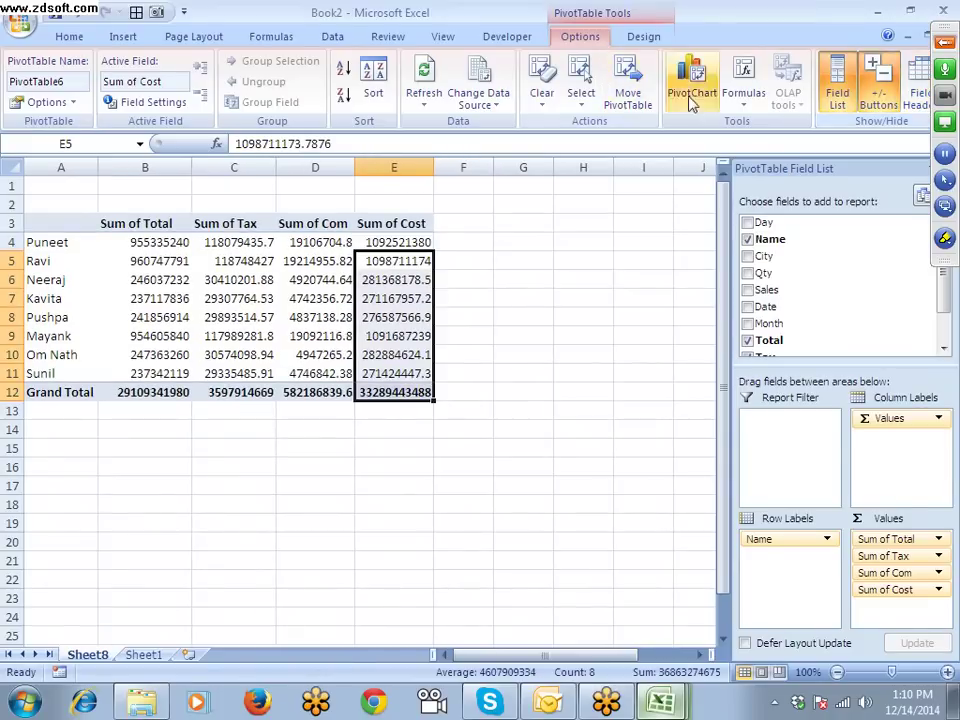
left_click(836, 90)
left_click(838, 92)
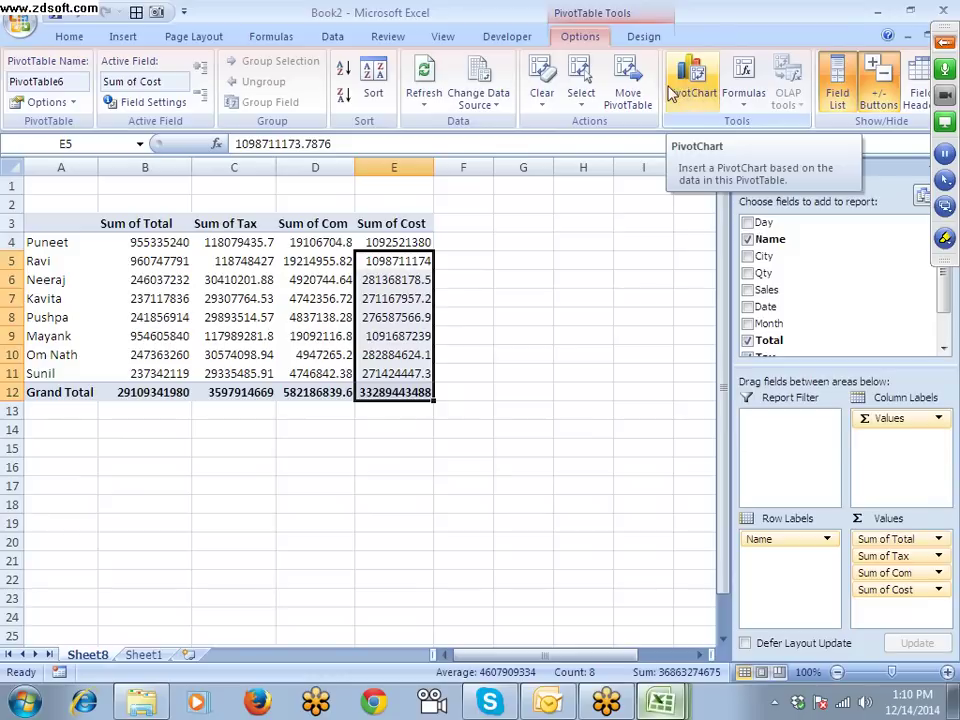
left_click(112, 37)
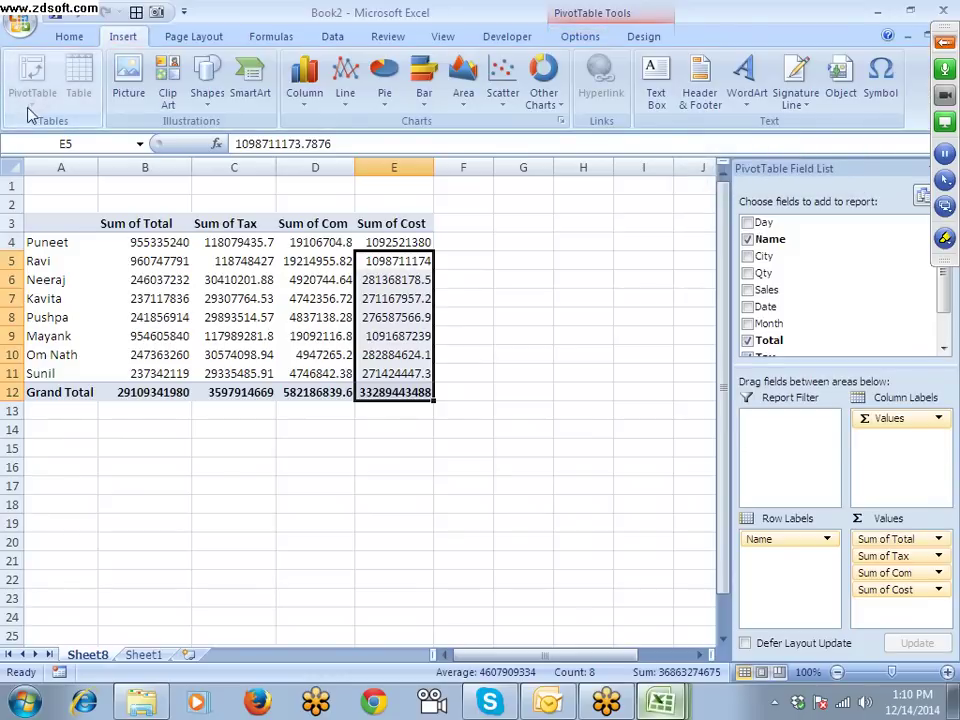
left_click(140, 392)
left_click(79, 465)
left_click(33, 100)
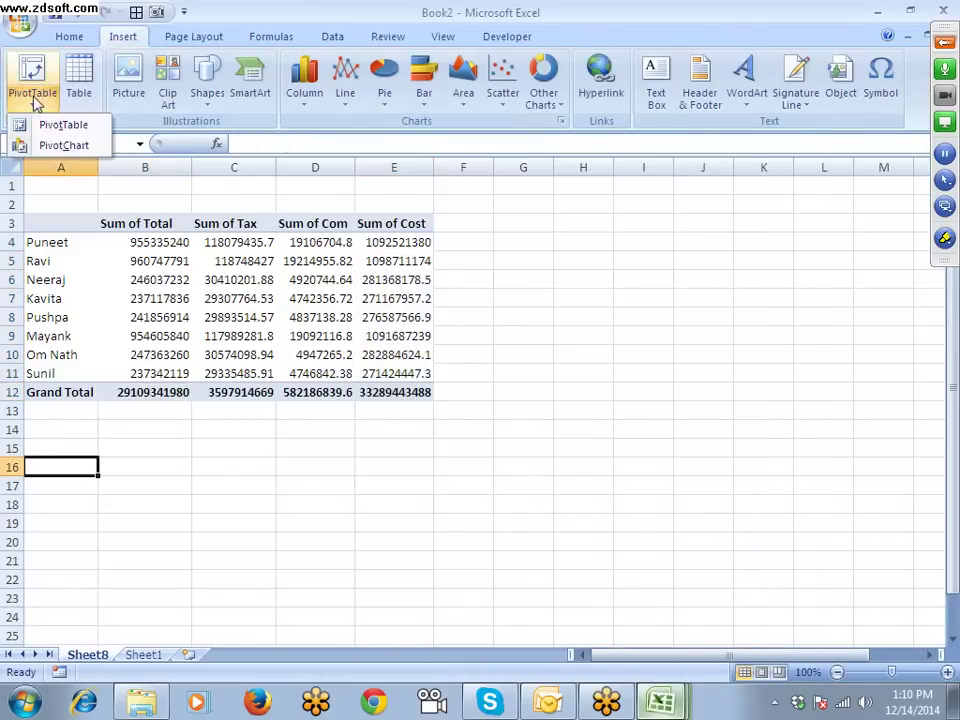
Step: Insert a clustered column PivotChart from the pivot table, close its filter pane, and place the chart beside the table
left_click(198, 303)
left_click(198, 303)
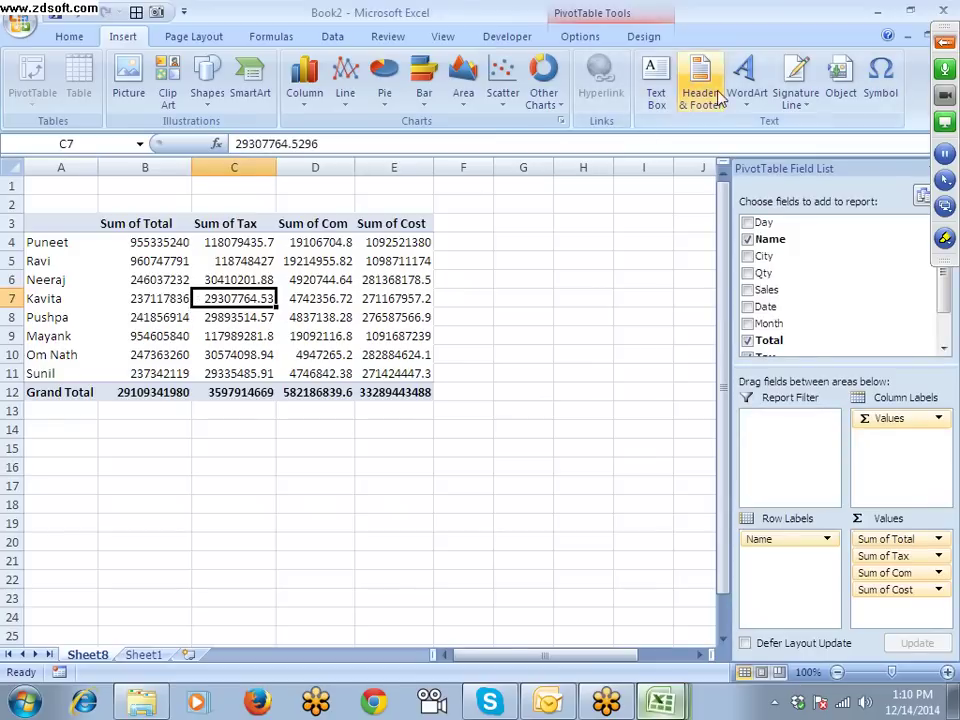
left_click(598, 36)
left_click(694, 92)
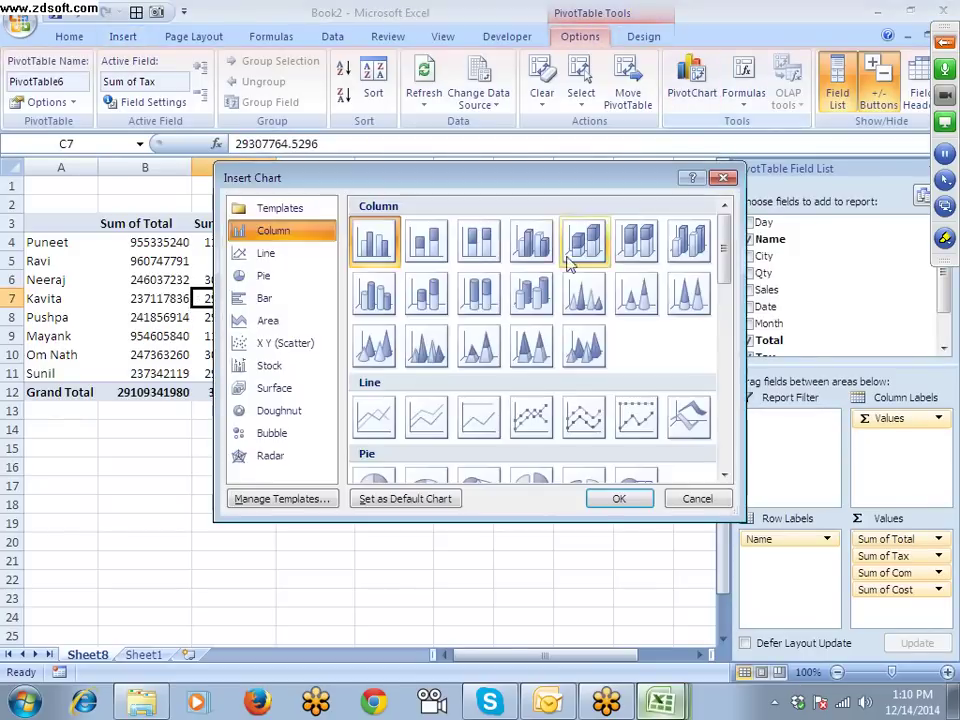
left_click(602, 497)
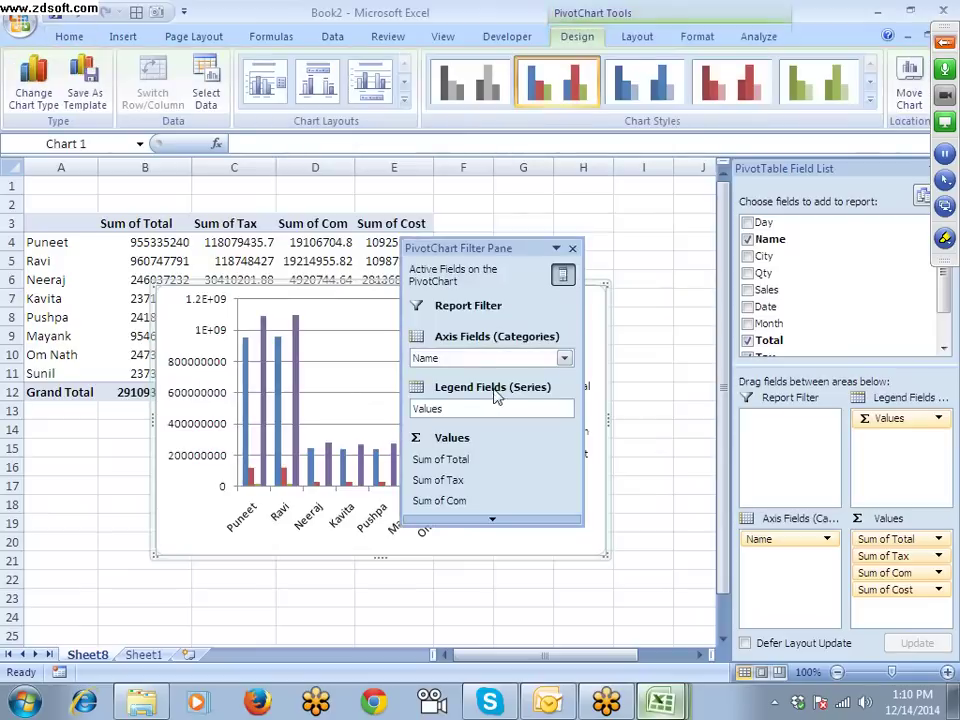
left_click(572, 250)
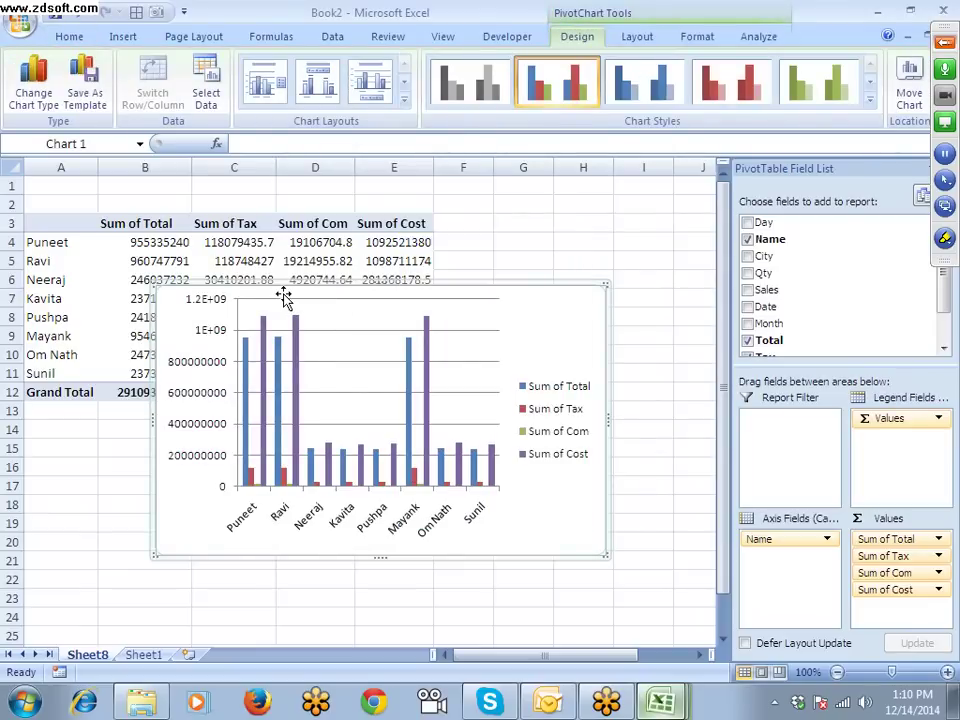
left_click_drag(284, 296, 561, 218)
Step: Delete the PivotChart and select a Sum of Cost value in the pivot table
left_click(380, 447)
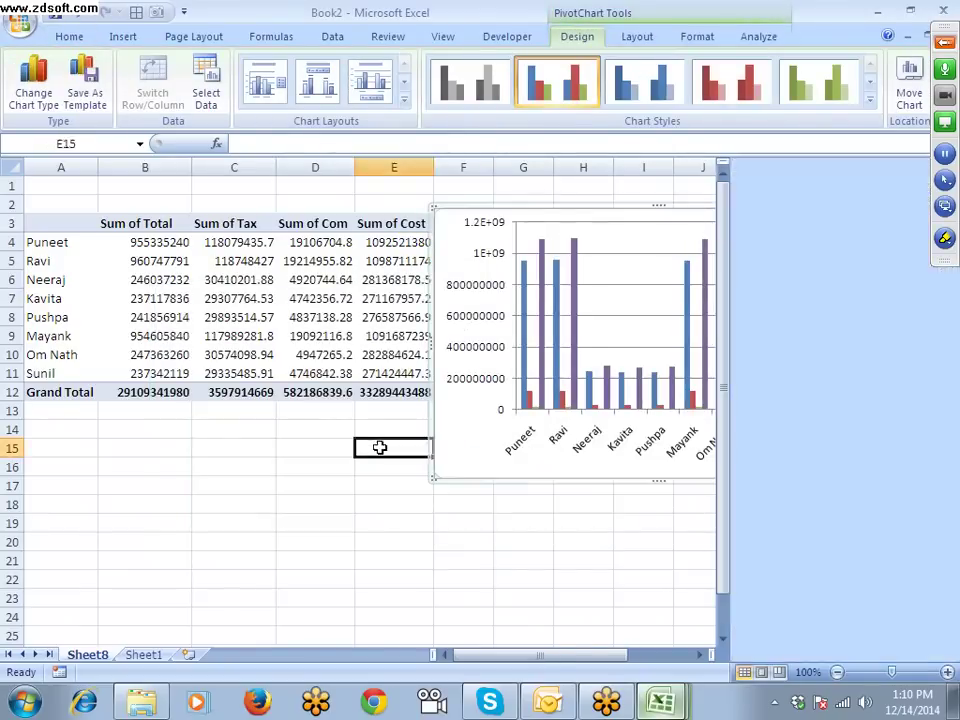
left_click(368, 391)
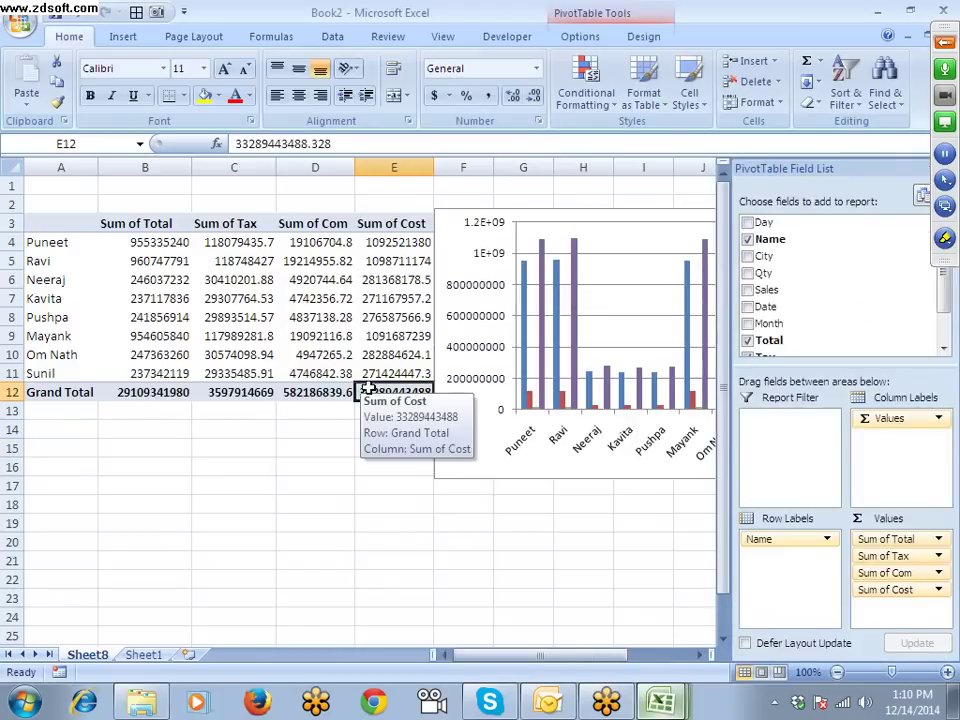
left_click(582, 16)
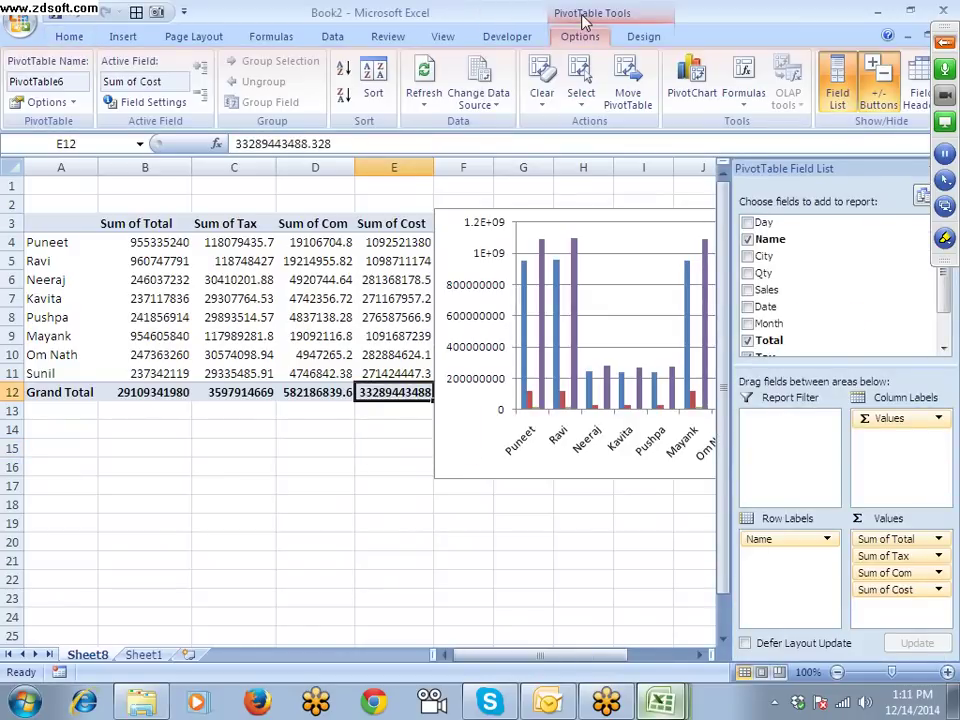
left_click(504, 206)
left_click(493, 220)
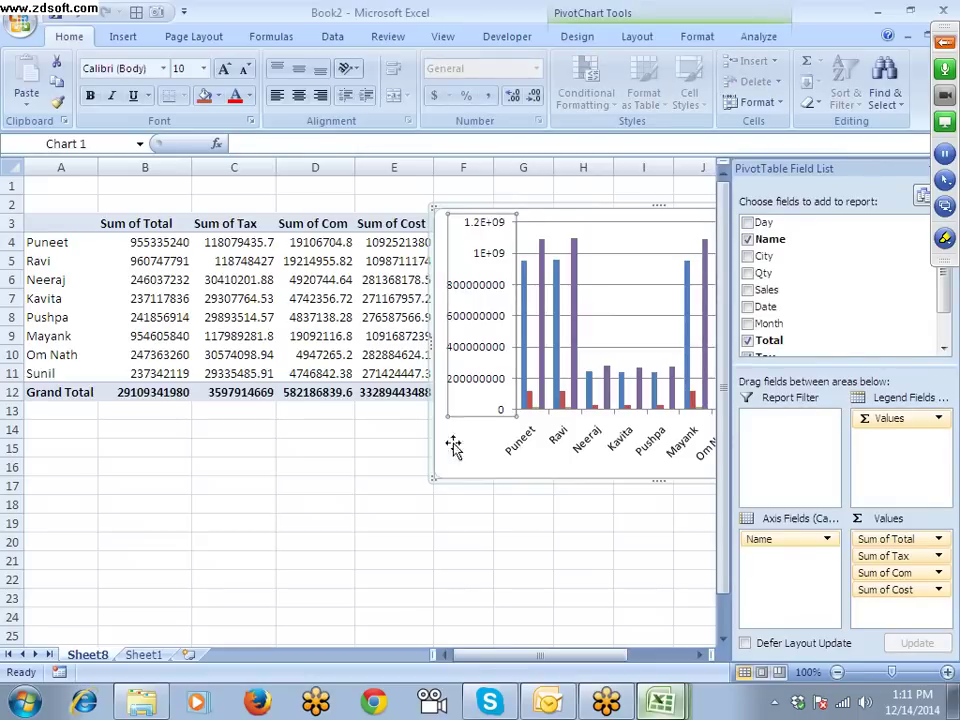
key("Delete")
left_click(363, 357)
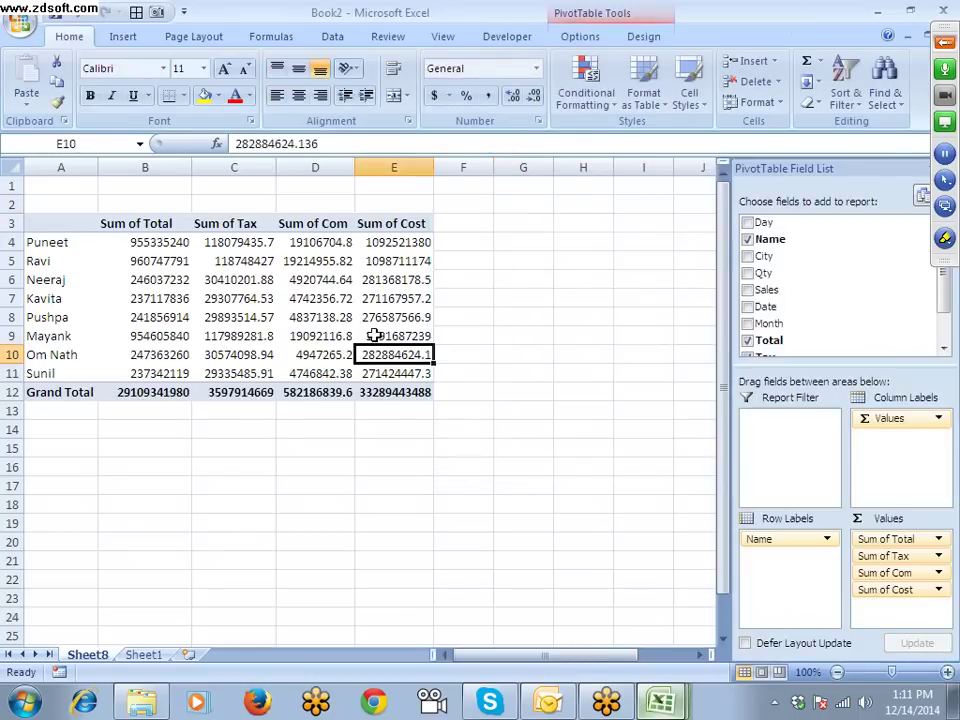
Step: Move the pivot table from Sheet8 to cell I2 on Sheet1, beside the source data
left_click(145, 657)
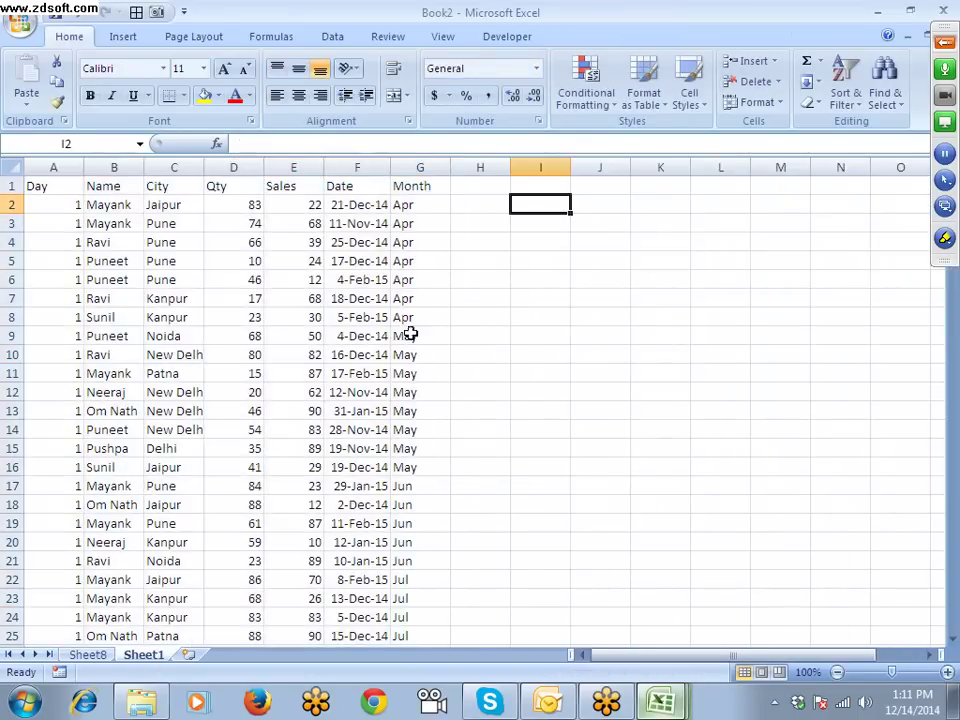
left_click(87, 654)
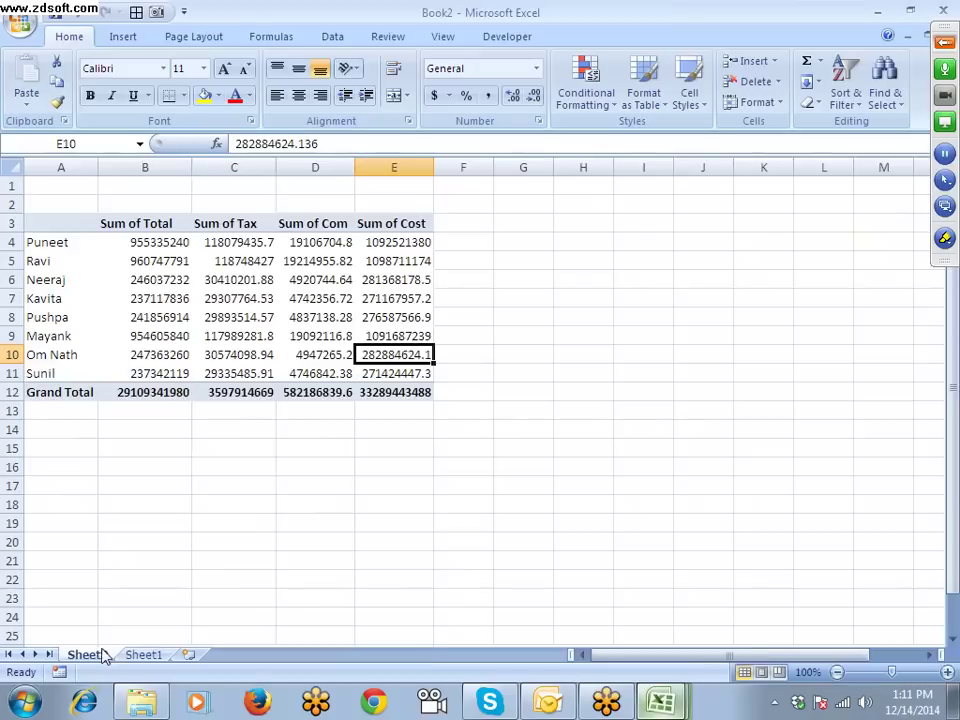
left_click(234, 204)
scroll(411, 207, "down", 1)
left_click(315, 204)
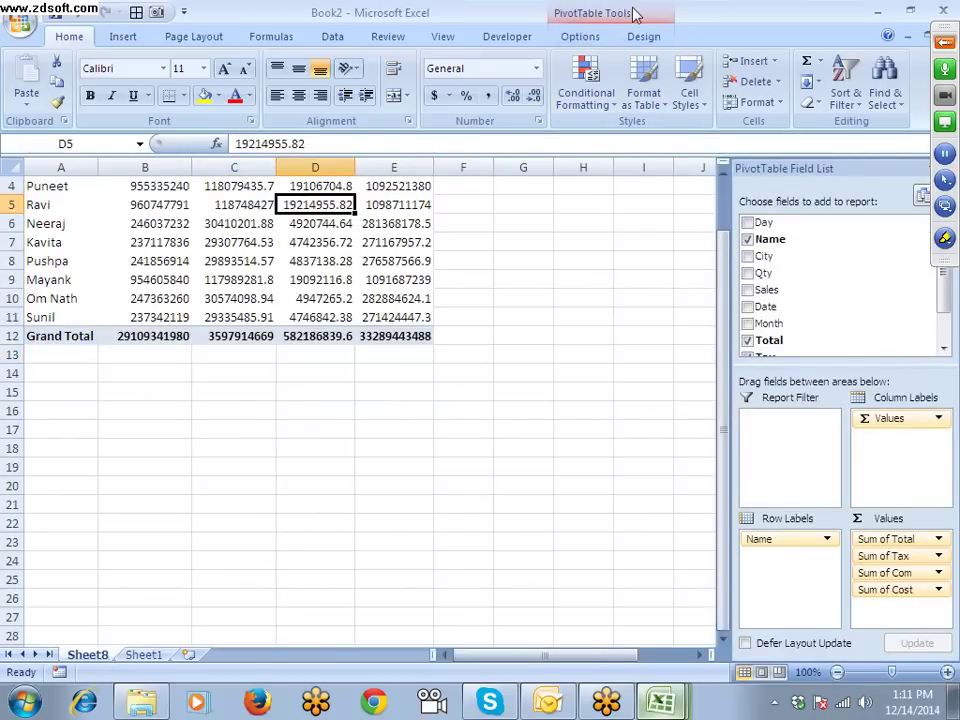
left_click(580, 36)
left_click(625, 100)
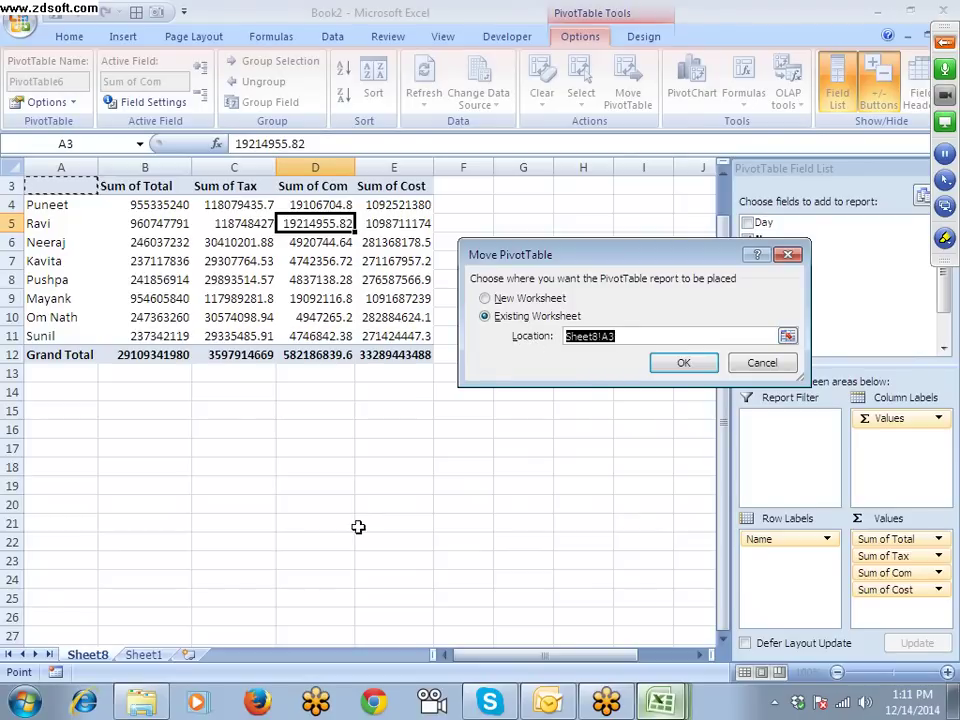
mouse_move(152, 667)
left_click(234, 560)
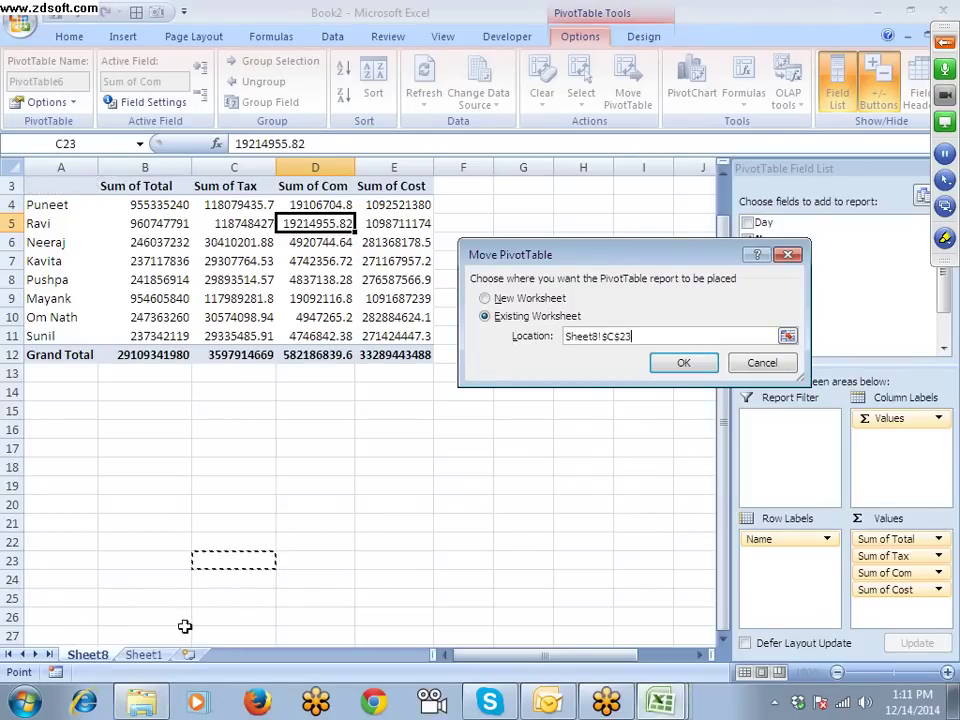
left_click(143, 654)
left_click(512, 203)
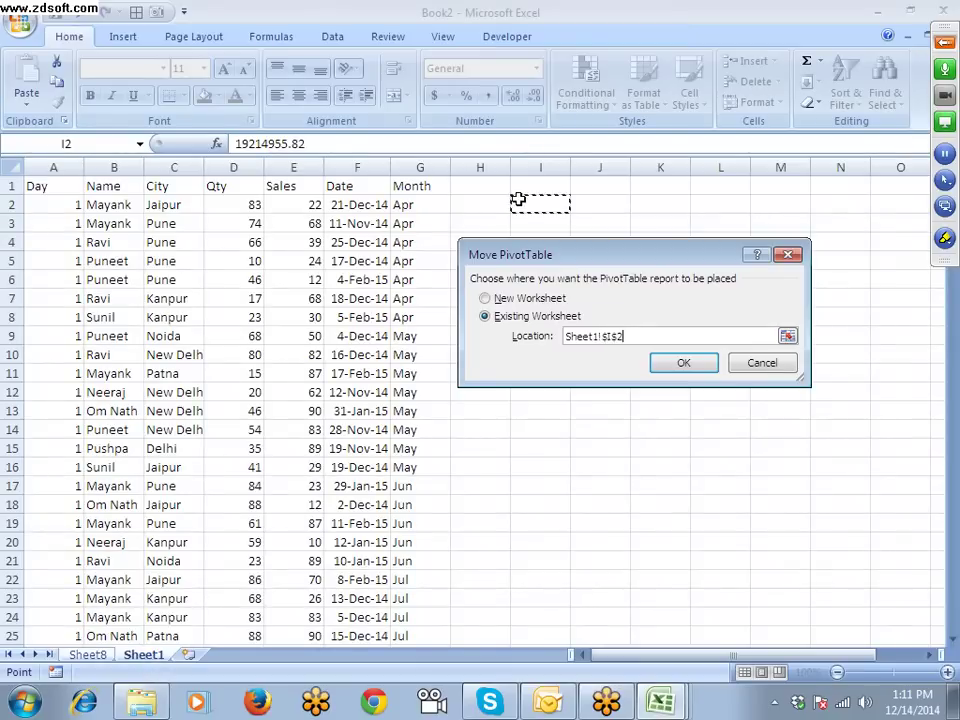
left_click(683, 363)
left_click(565, 435)
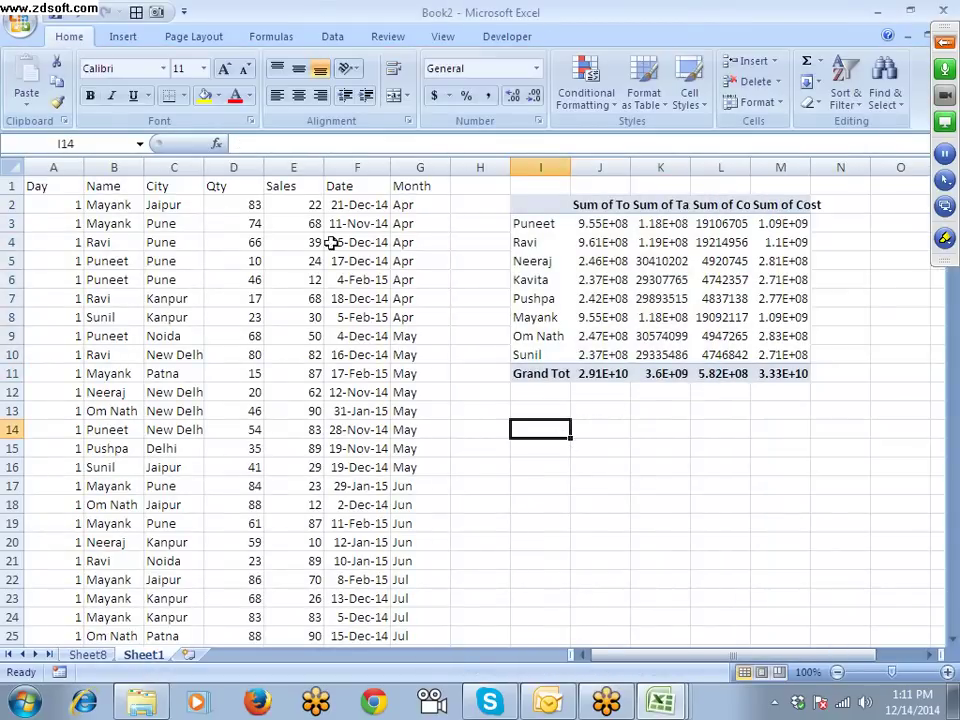
Step: Create a second pivot table from the Sheet1 data at cell I14 of the same sheet, with Name as row labels
left_click(66, 185)
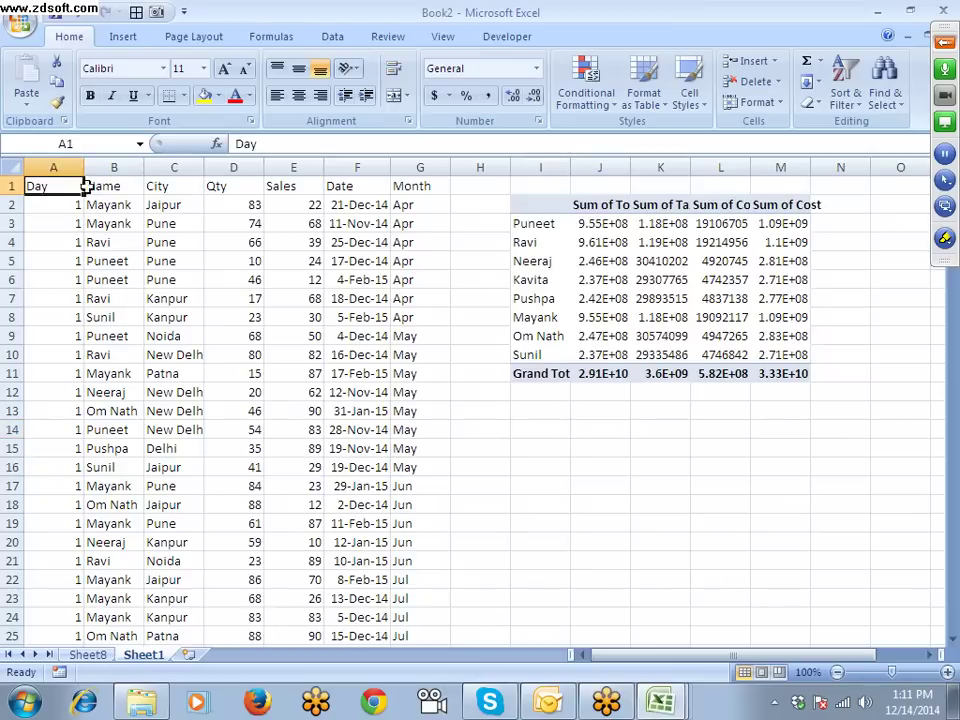
left_click(121, 37)
left_click(31, 100)
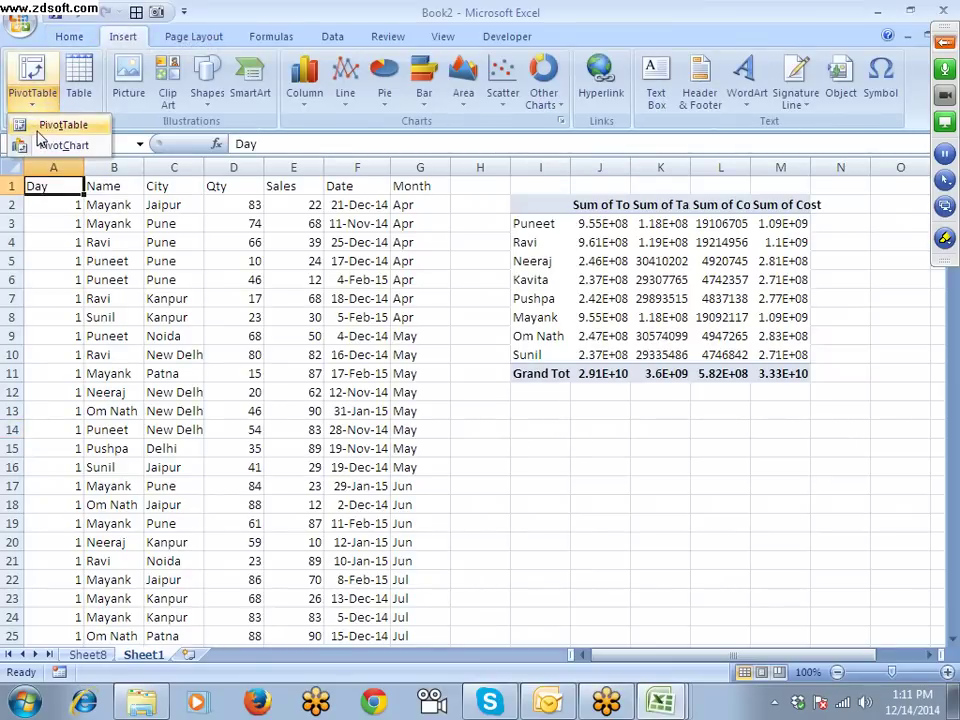
left_click(55, 125)
left_click_drag(534, 204, 214, 141)
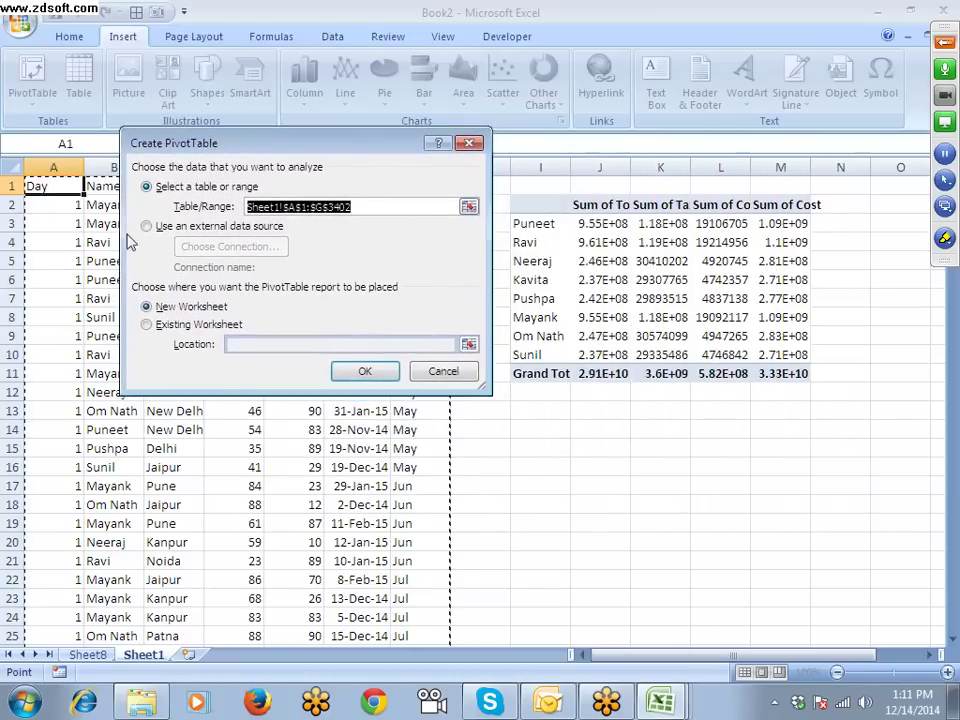
left_click(147, 326)
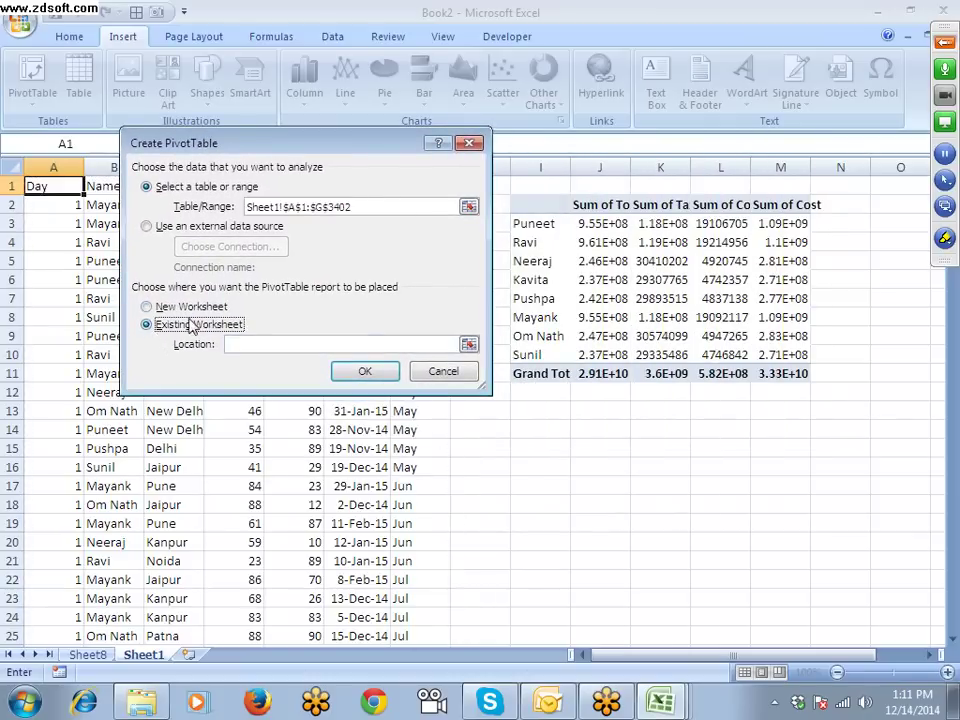
left_click(533, 428)
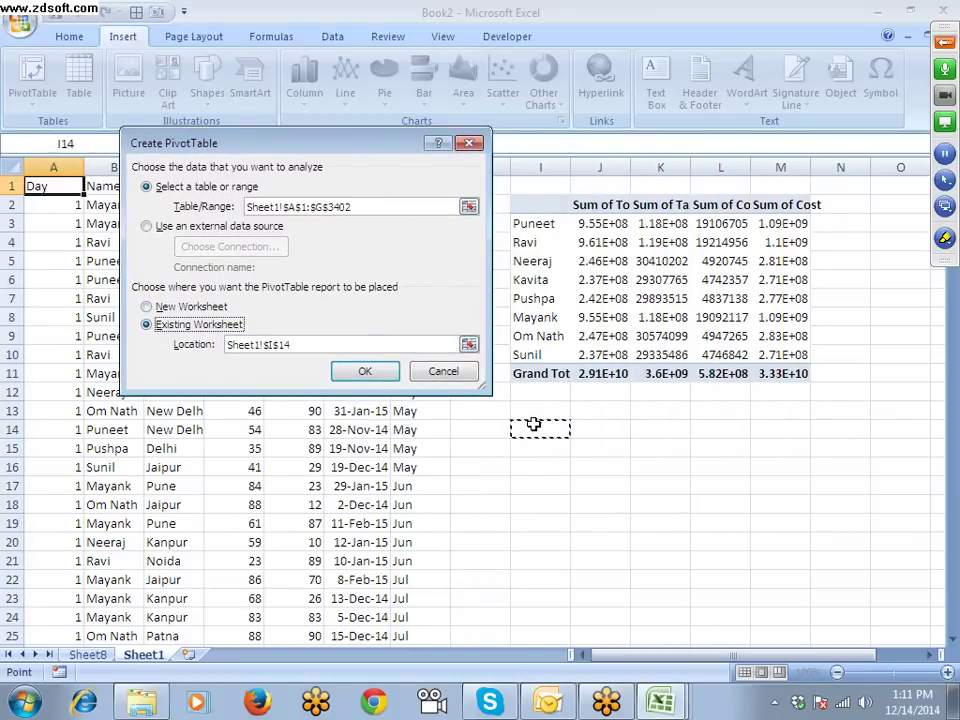
left_click(364, 372)
left_click_drag(765, 240, 785, 582)
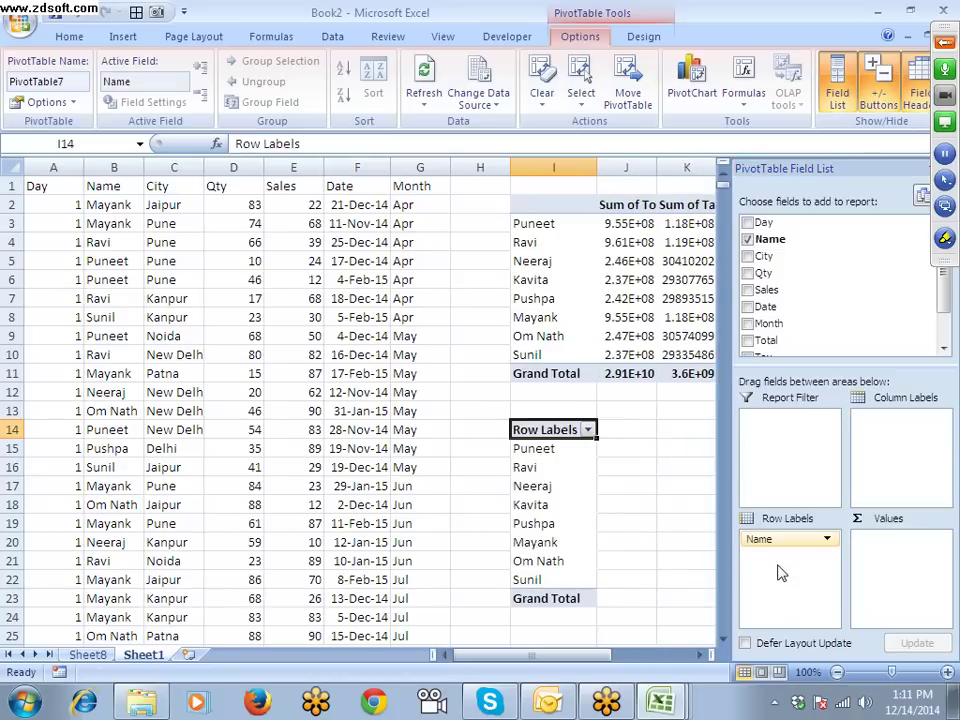
left_click(335, 243)
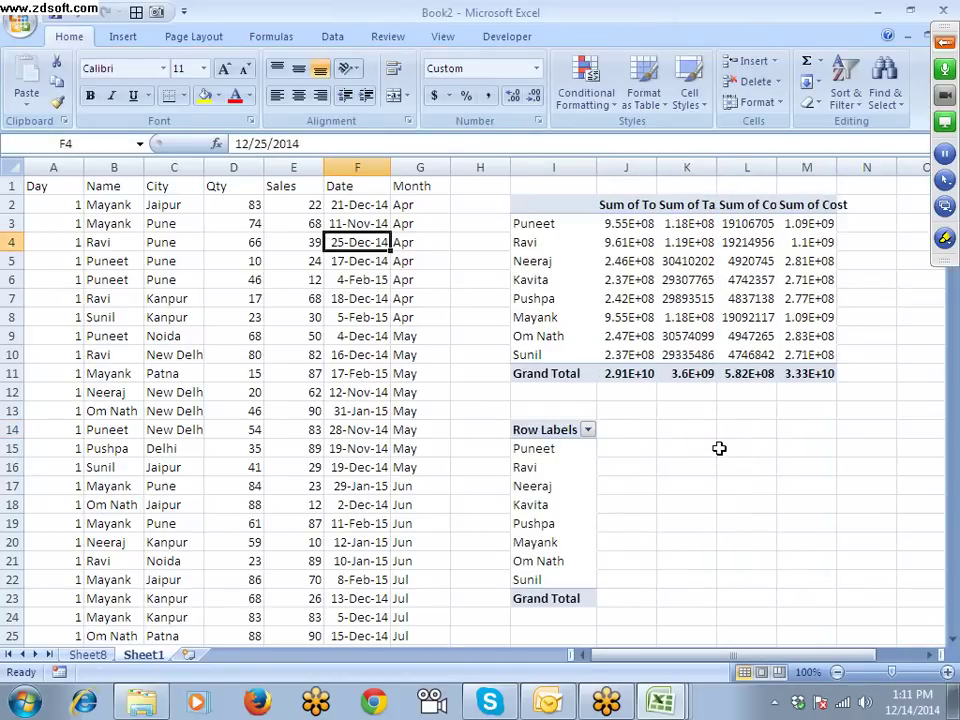
Step: Select the entire upper pivot table, its values only, and its labels and values, and view the clear options
left_click(626, 317)
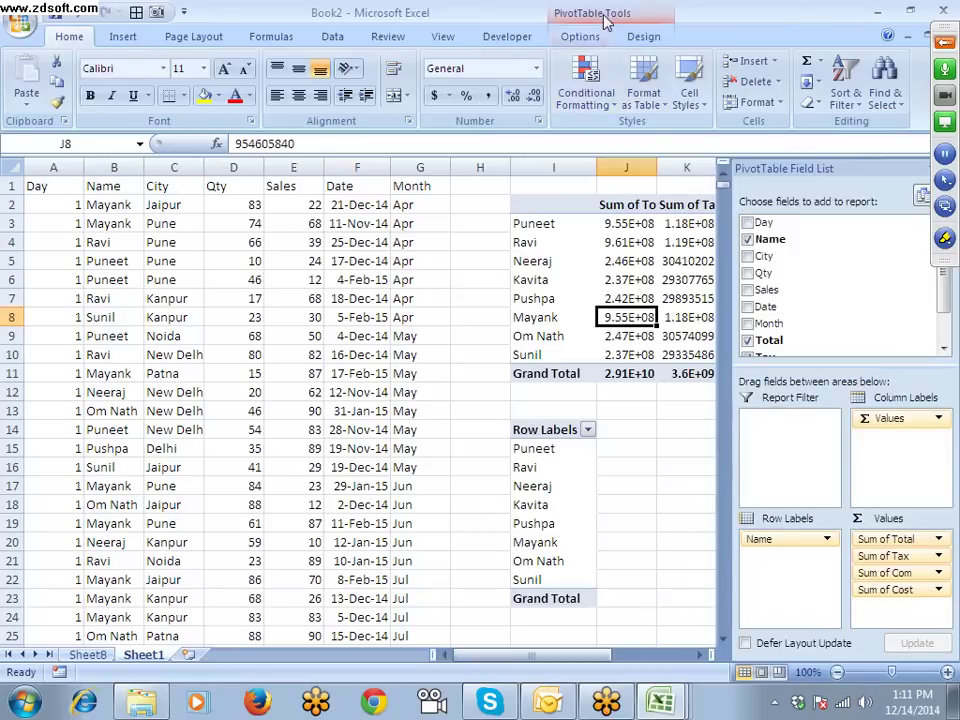
left_click(580, 36)
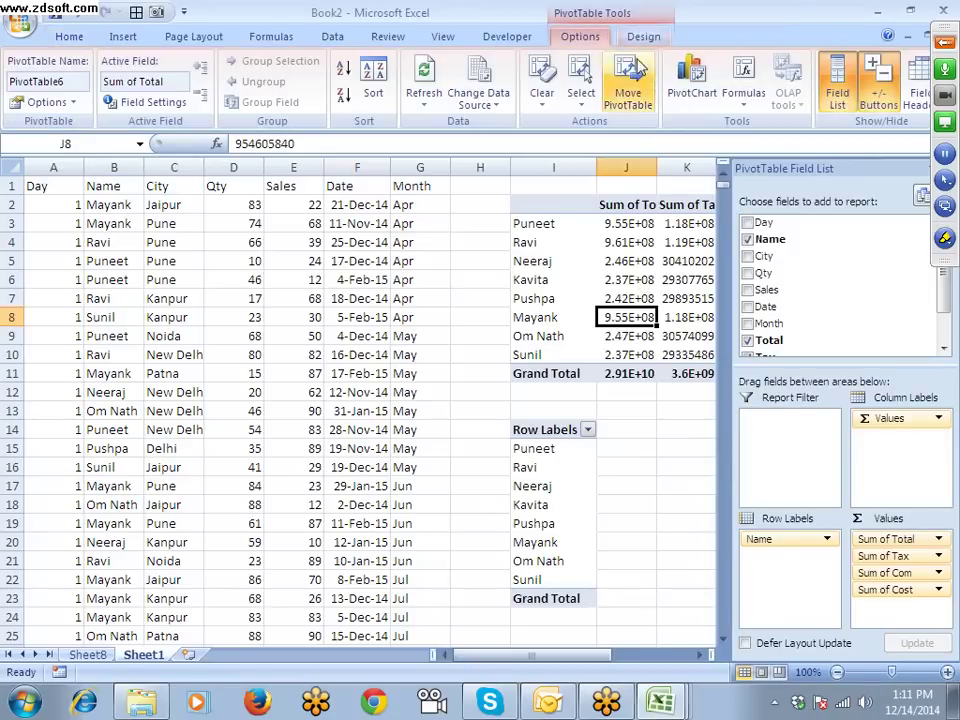
left_click(581, 88)
left_click(607, 196)
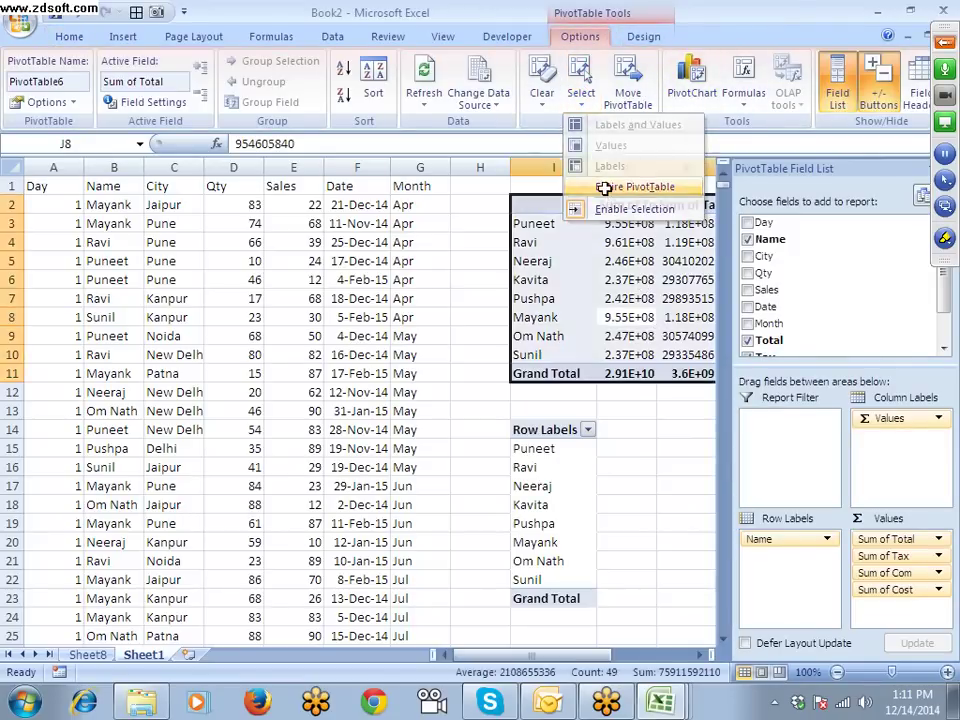
left_click(581, 88)
left_click(588, 148)
left_click(581, 88)
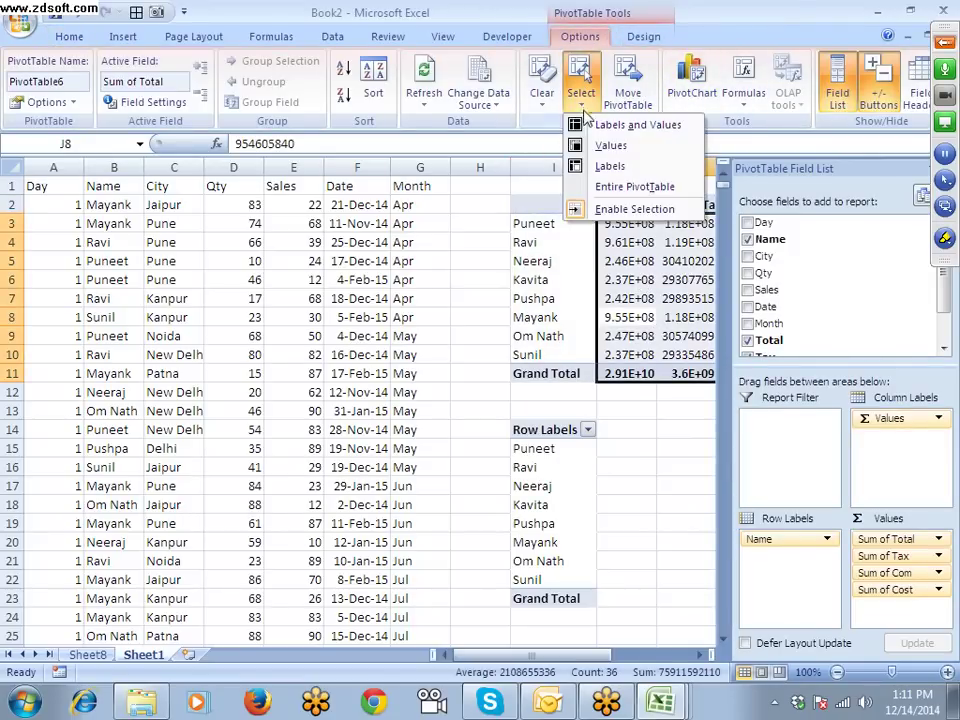
left_click(588, 126)
left_click(581, 88)
left_click(541, 92)
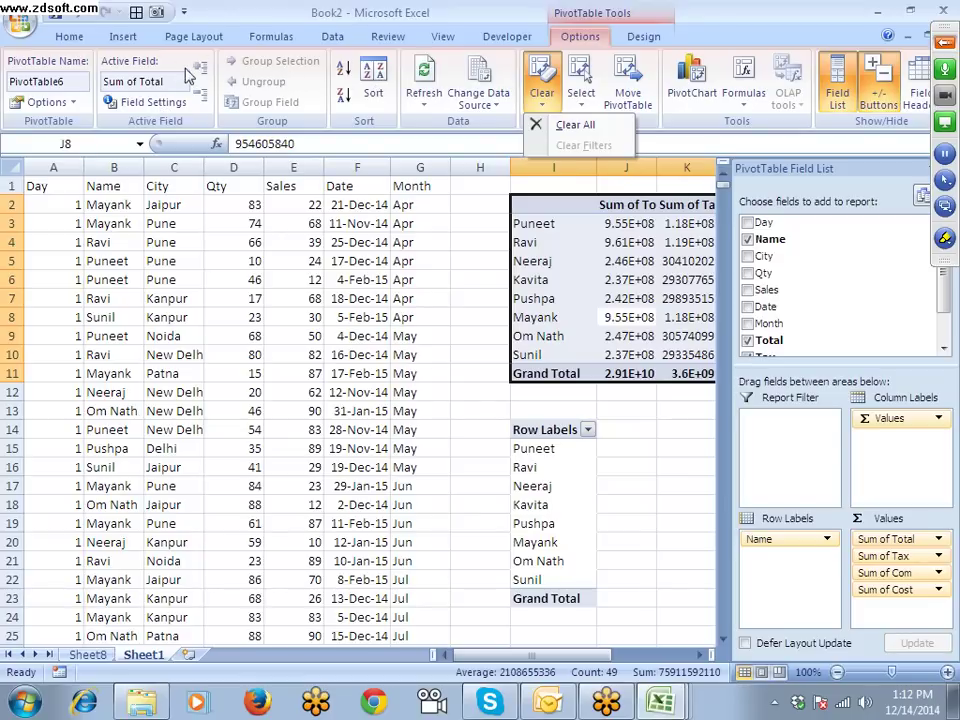
left_click(296, 242)
Step: Delete columns I to M containing both pivot tables and close the Book2 workbook
left_click(539, 162)
left_click_drag(539, 162, 828, 194)
key("ctrl+minus")
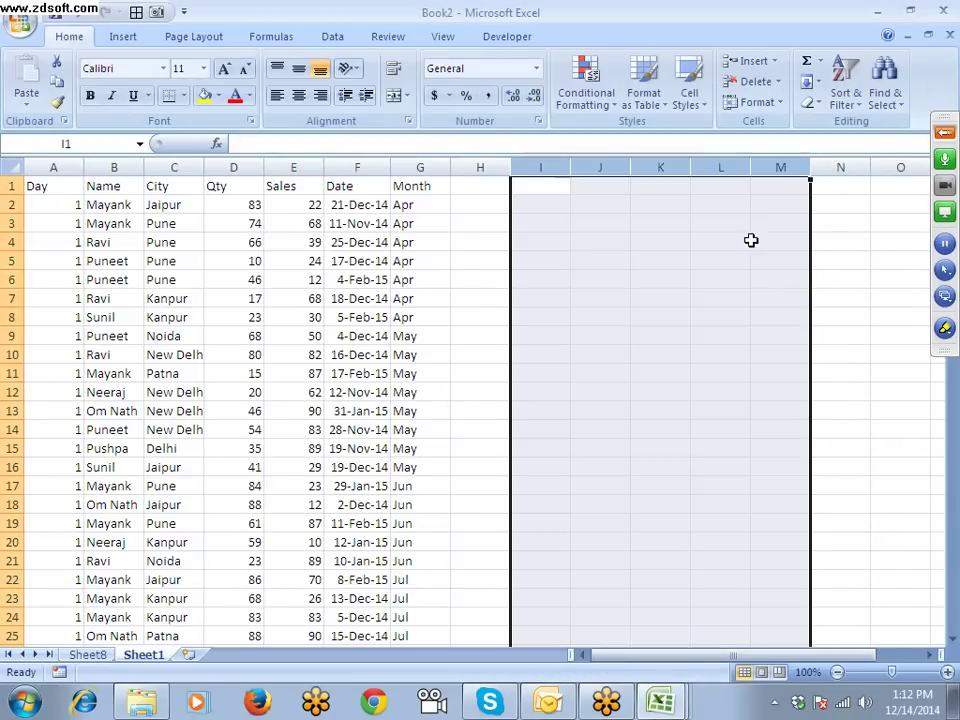
left_click(949, 35)
left_click(483, 397)
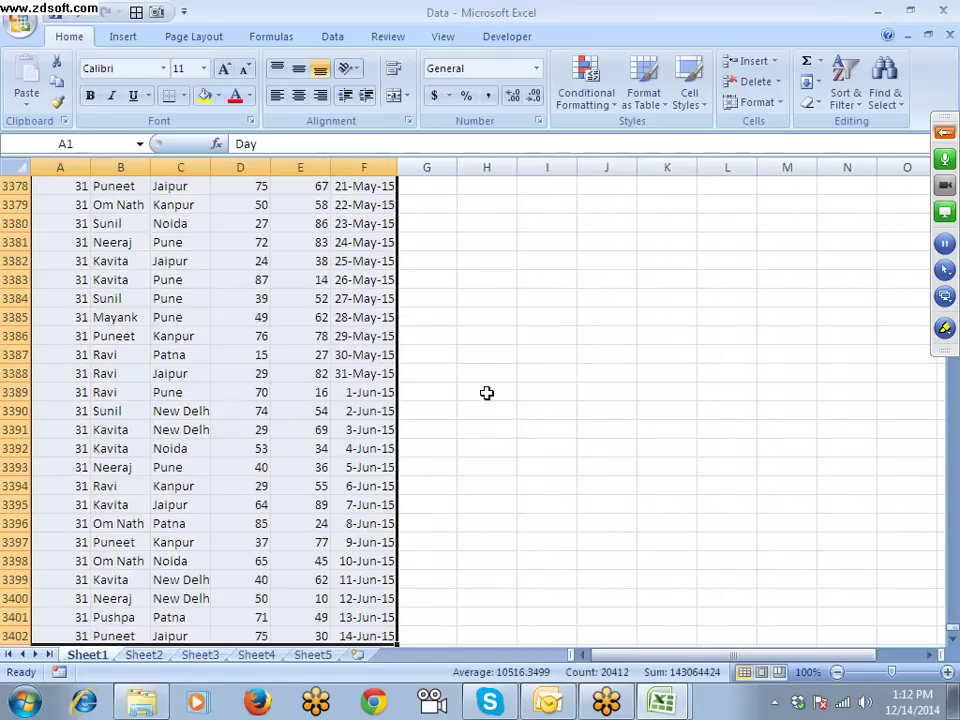
Step: Copy the whole data range from Sheet1 of the Data workbook and paste it into a new workbook at A1
left_click(165, 376)
key("ctrl+Up")
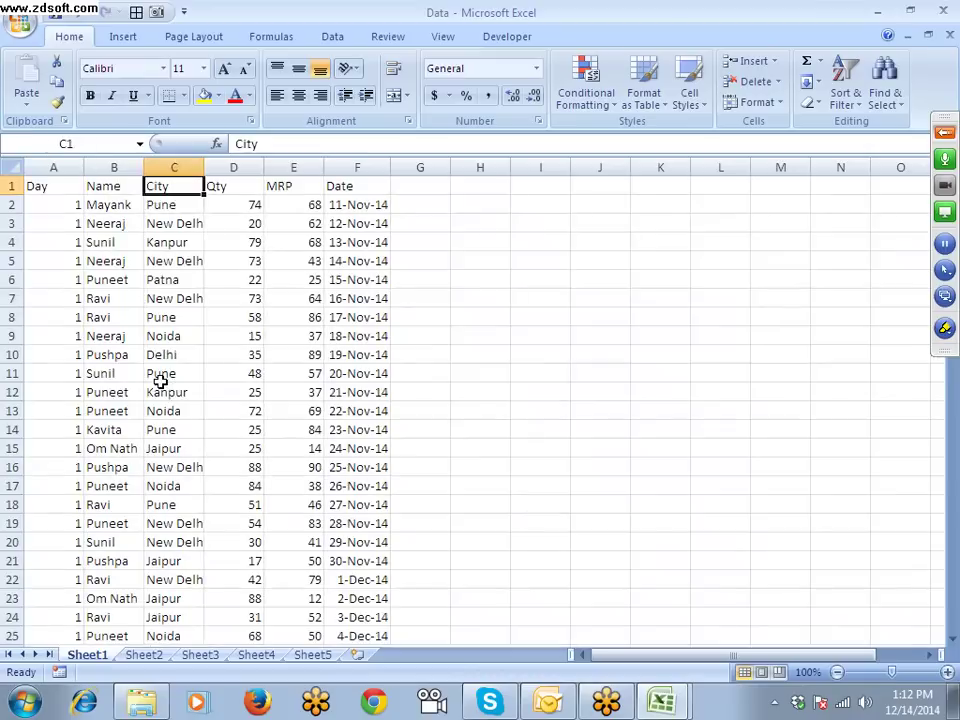
key("ctrl+Left")
key("ctrl+shift+Right")
key("ctrl+shift+Down")
key("ctrl+c")
key("ctrl+n")
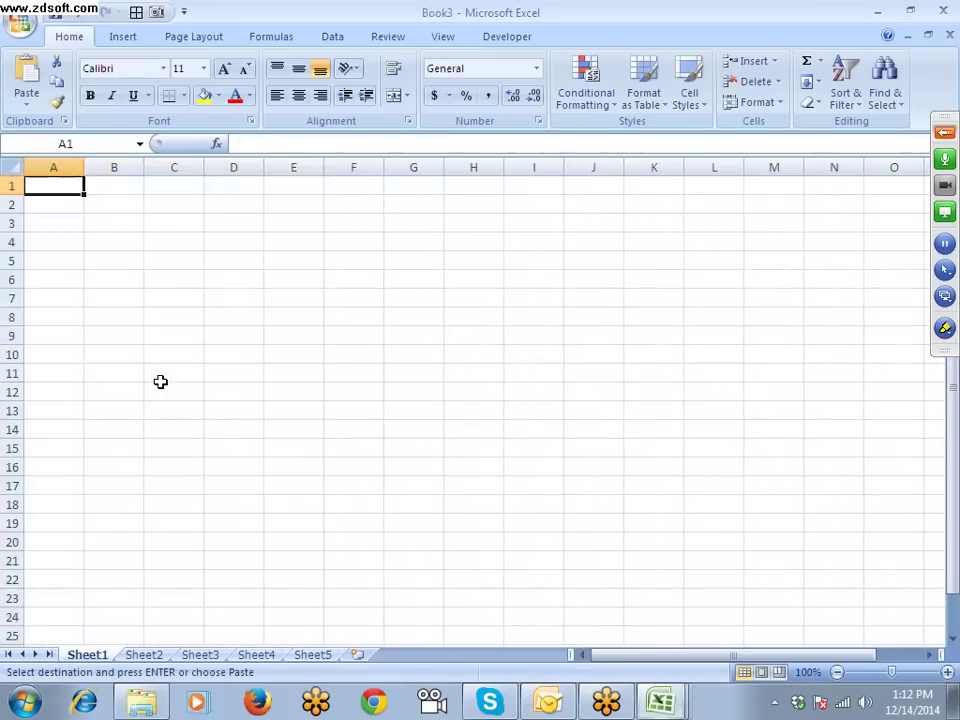
key("ctrl+v")
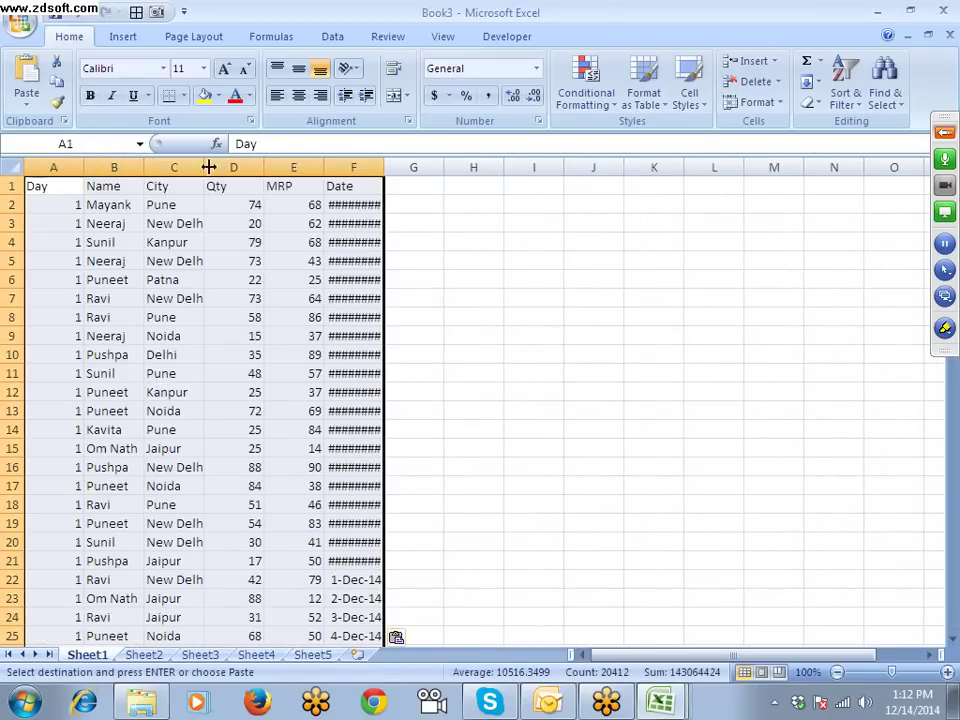
Step: Create a pivot table from the pasted data on a new worksheet
left_click(102, 36)
left_click(36, 104)
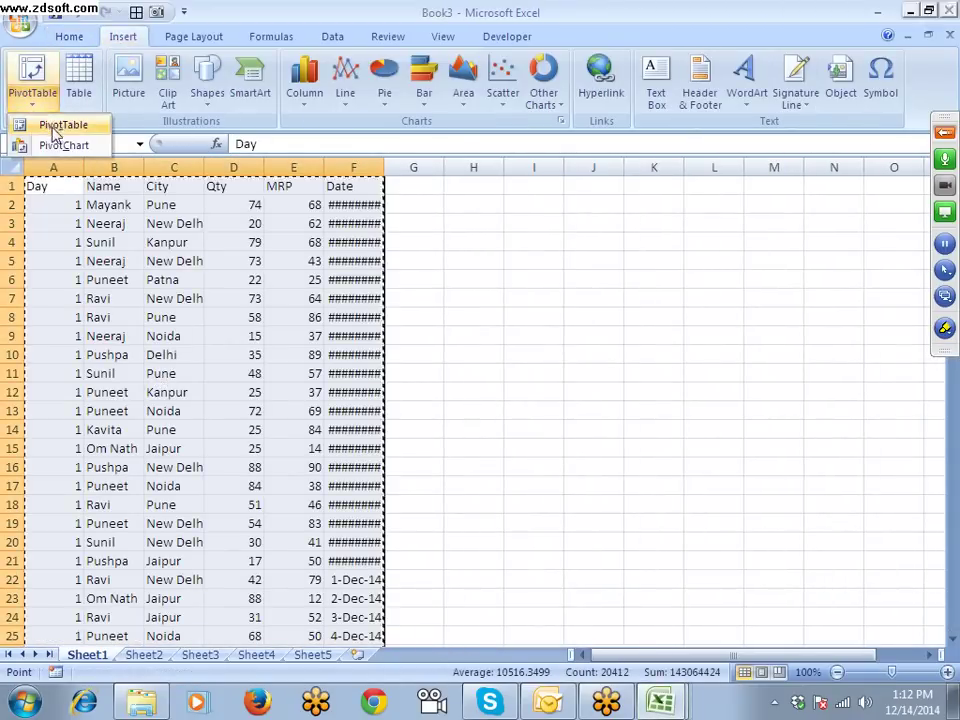
left_click(60, 125)
left_click(372, 367)
left_click(770, 706)
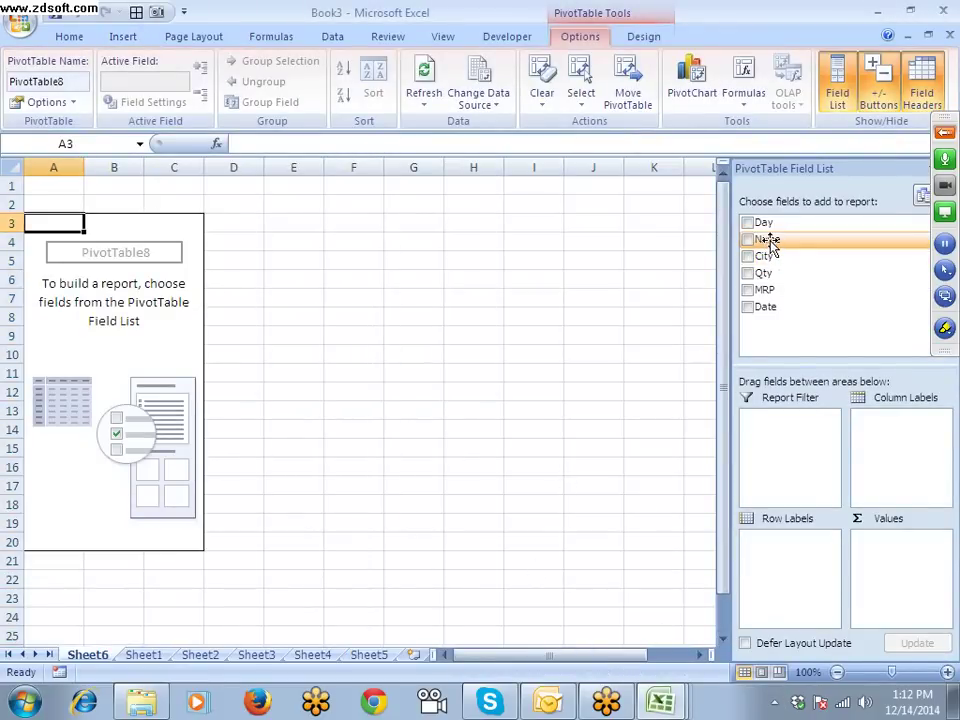
Step: Add Name to the row labels and Qty and MRP to the values, and select several Sum of Qty cells
left_click_drag(768, 242, 826, 577)
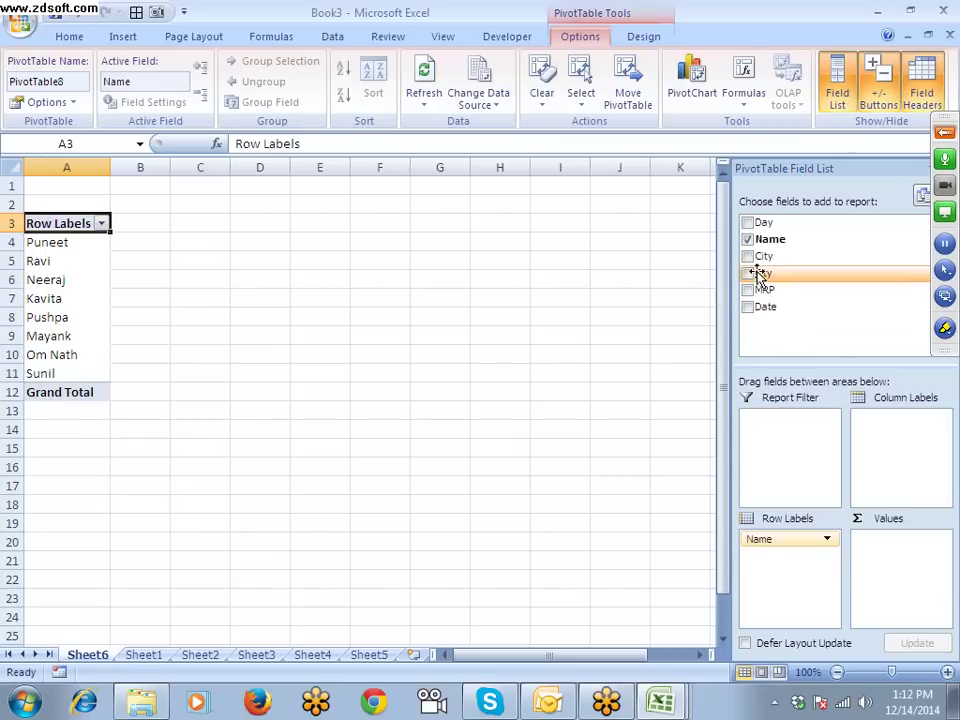
left_click_drag(761, 275, 915, 604)
left_click_drag(772, 300, 910, 580)
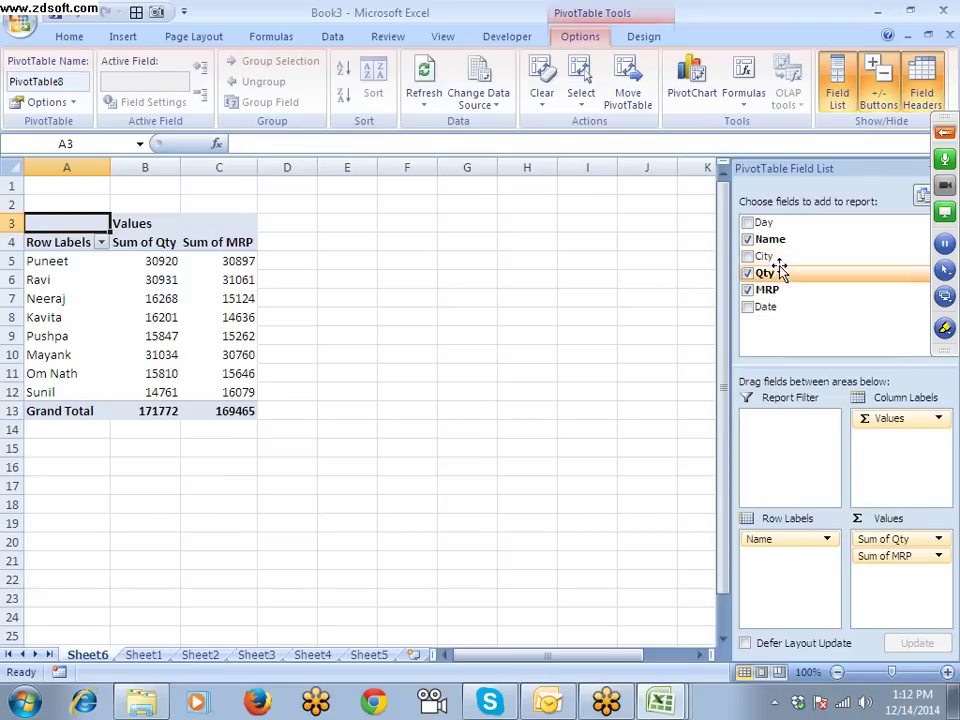
left_click_drag(160, 280, 153, 345)
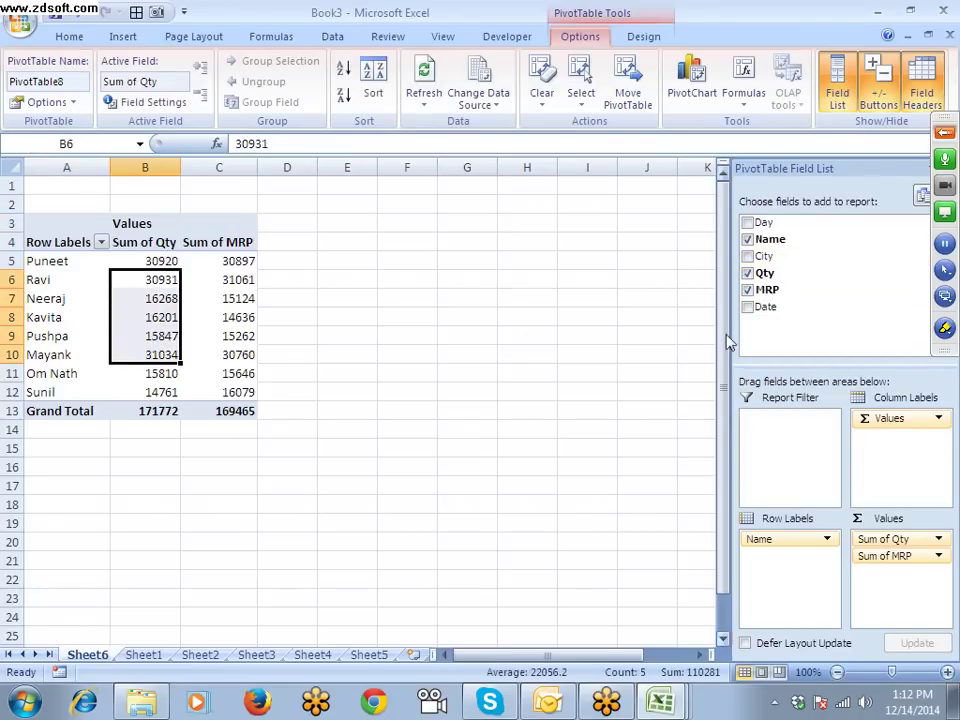
Step: Add City as the report filter and filter the pivot table to Delhi
left_click_drag(765, 257, 783, 421)
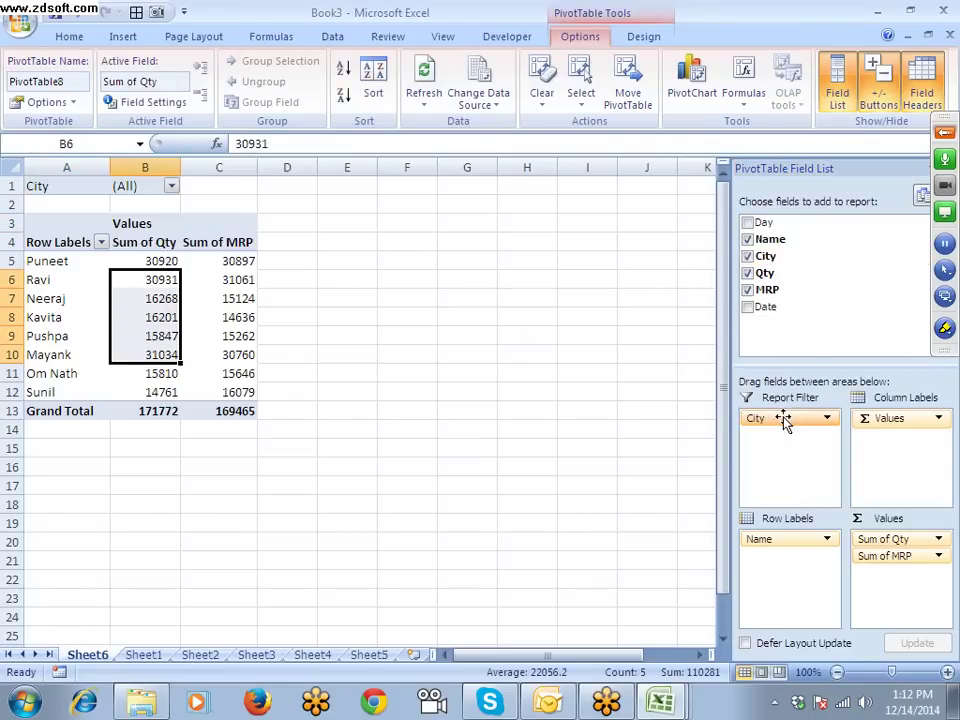
left_click(195, 262)
left_click(172, 186)
left_click(40, 221)
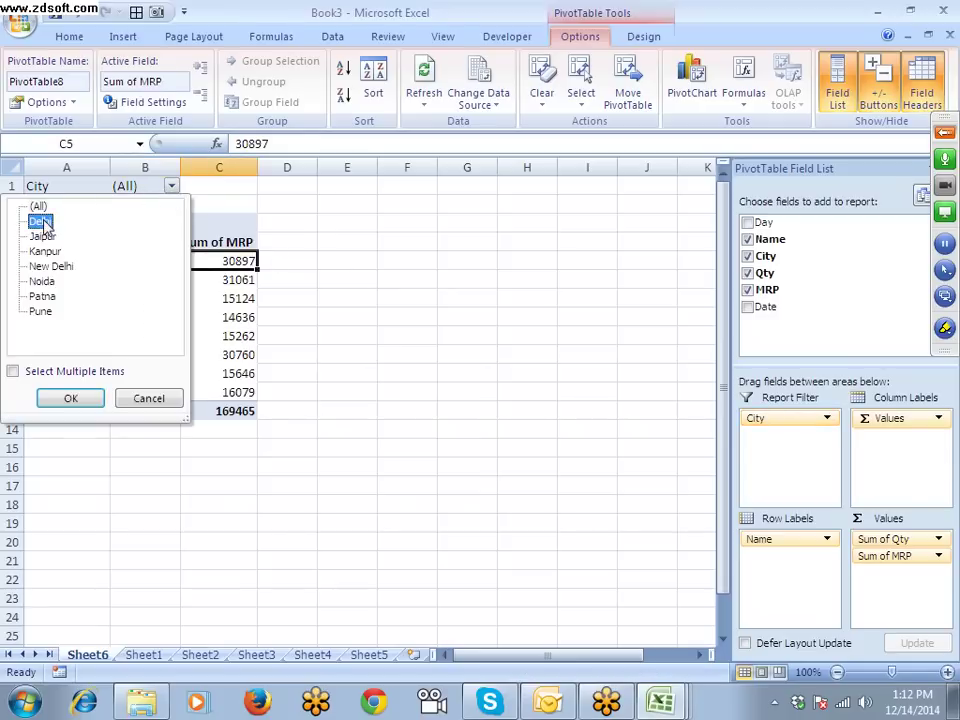
left_click(71, 398)
Step: Change the City report filter to Jaipur and select the rows from the second name to the last
left_click(174, 188)
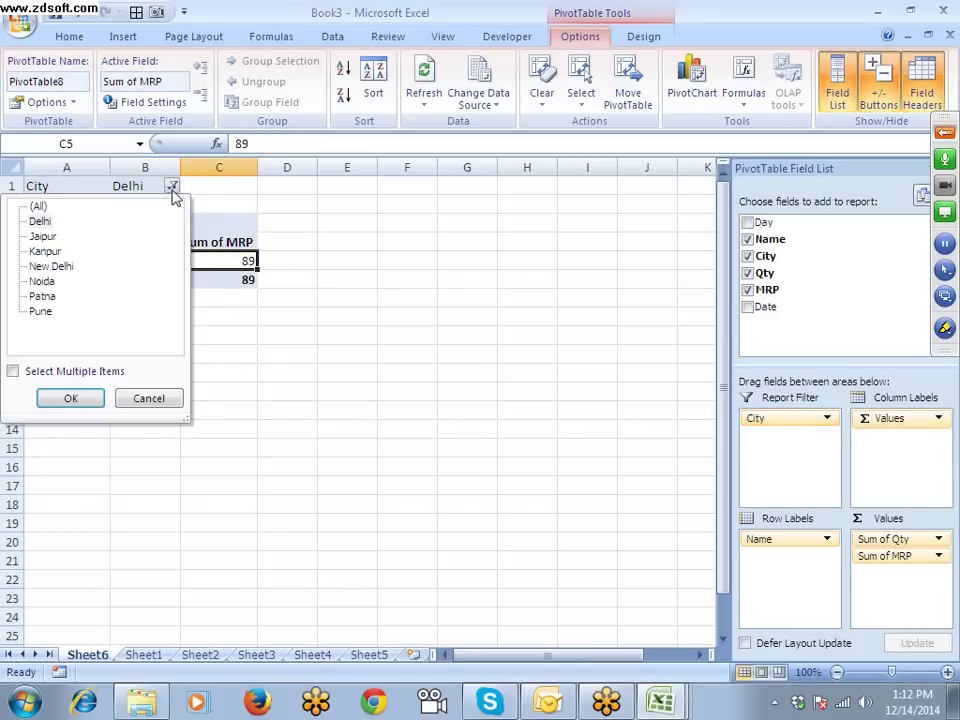
left_click(56, 236)
left_click(75, 398)
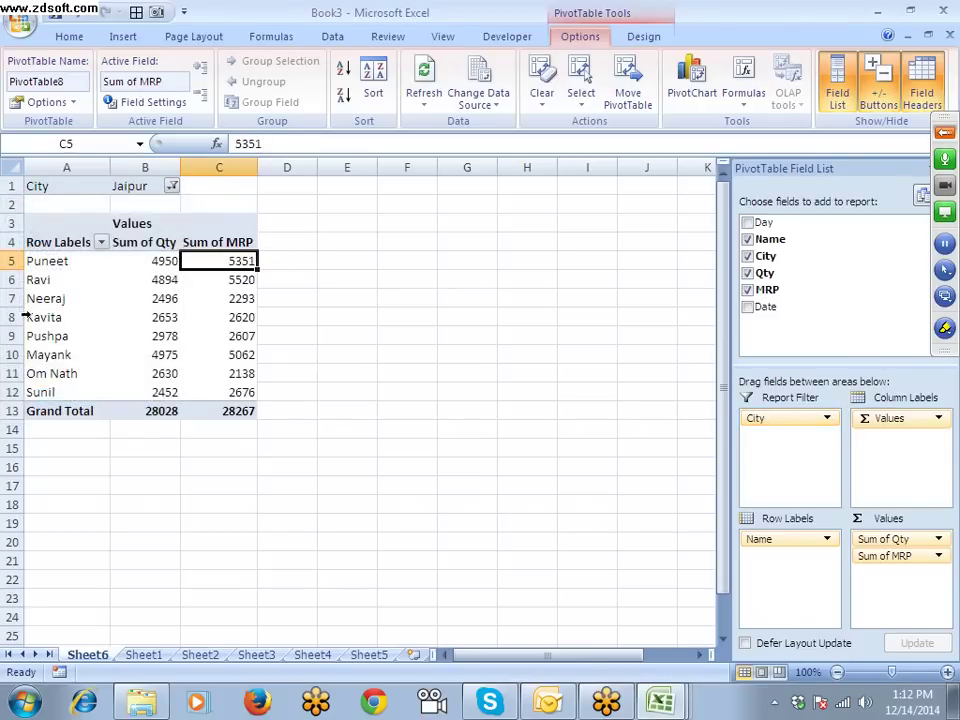
left_click_drag(32, 281, 208, 388)
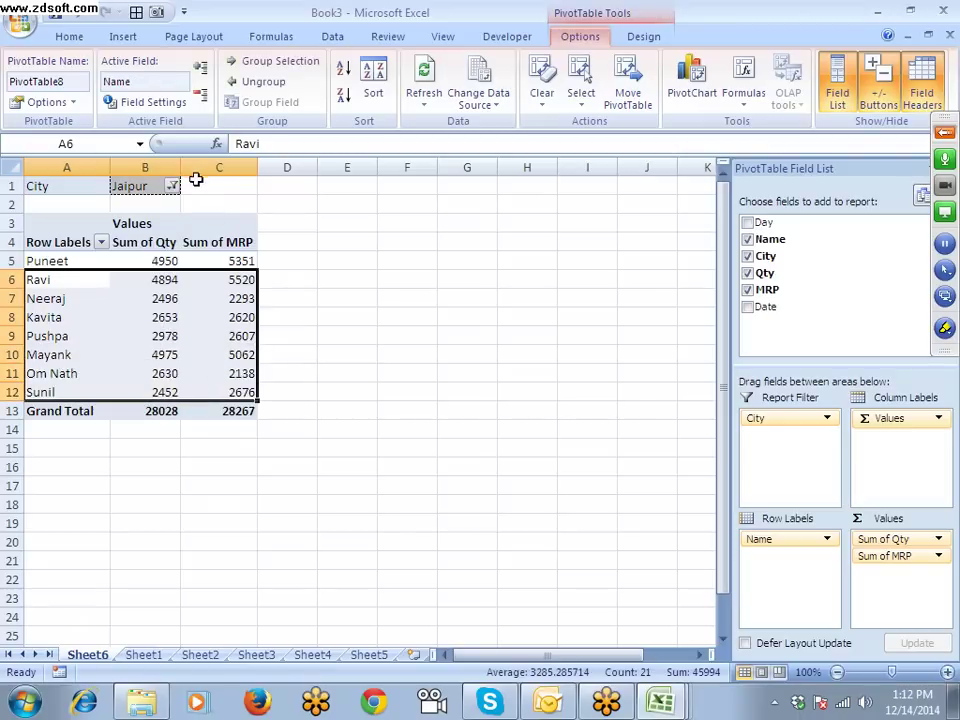
Step: Reset the pivot table's City report filter to (All)
left_click(173, 186)
left_click(75, 207)
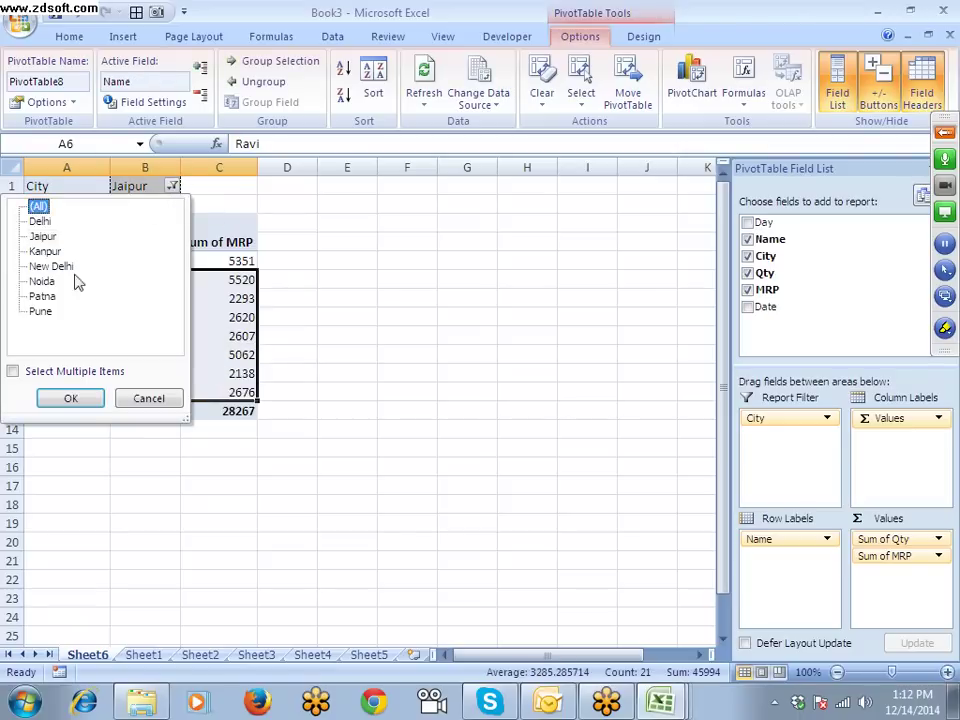
left_click(72, 397)
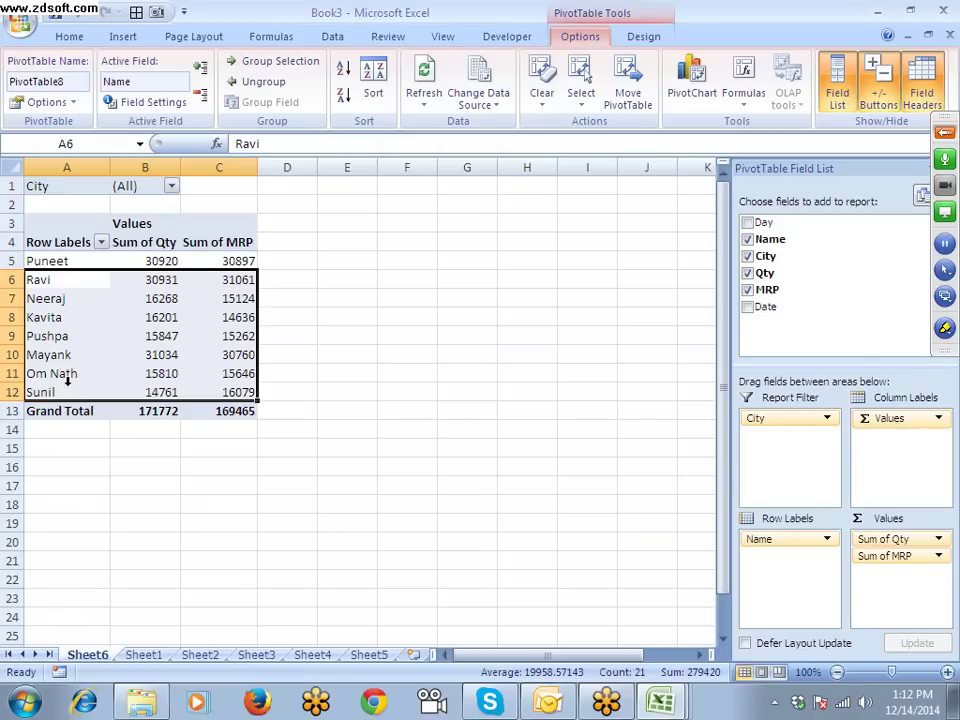
Step: Delete the empty worksheets from Sheet2 to Sheet5 together
left_click(200, 655)
left_click(360, 656, "shift")
right_click(355, 667)
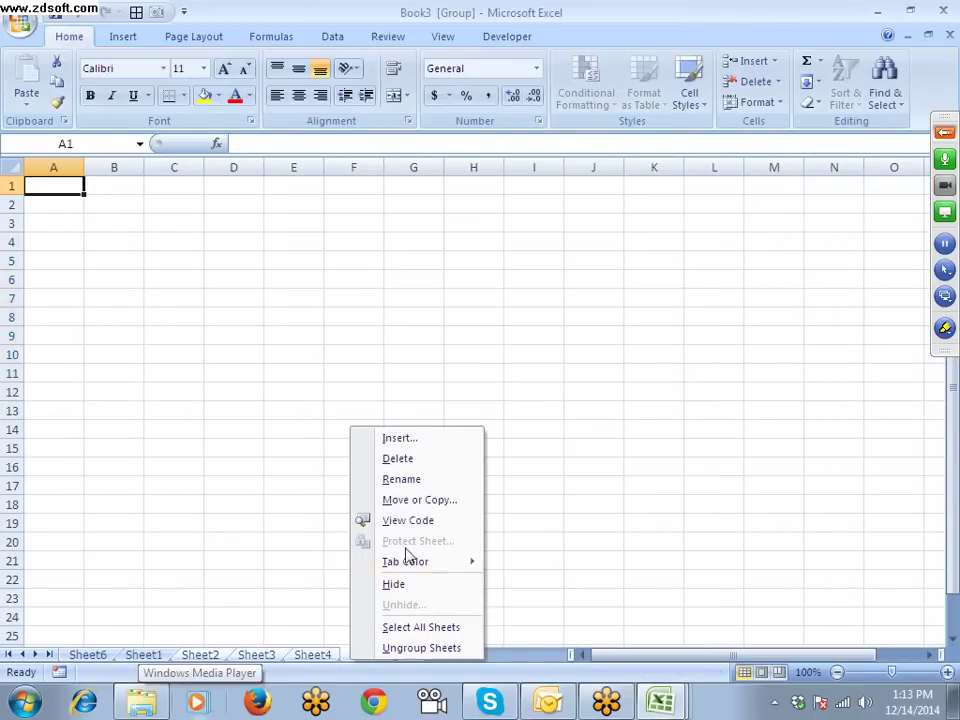
left_click(382, 458)
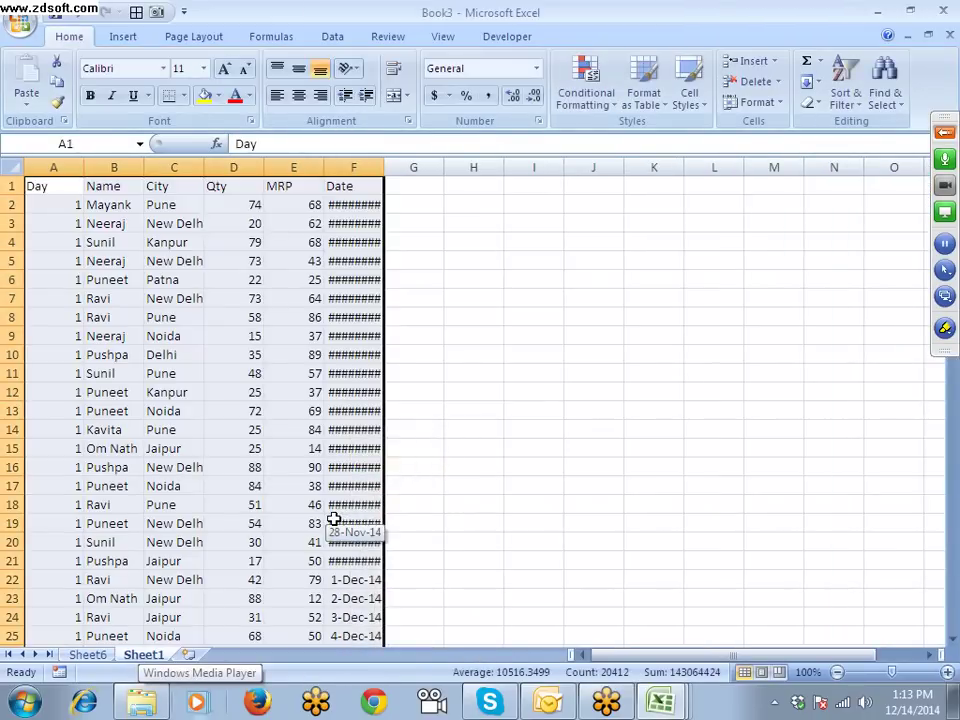
Step: Generate a separate report filter page for every City value from the pivot table on Sheet6
left_click(88, 655)
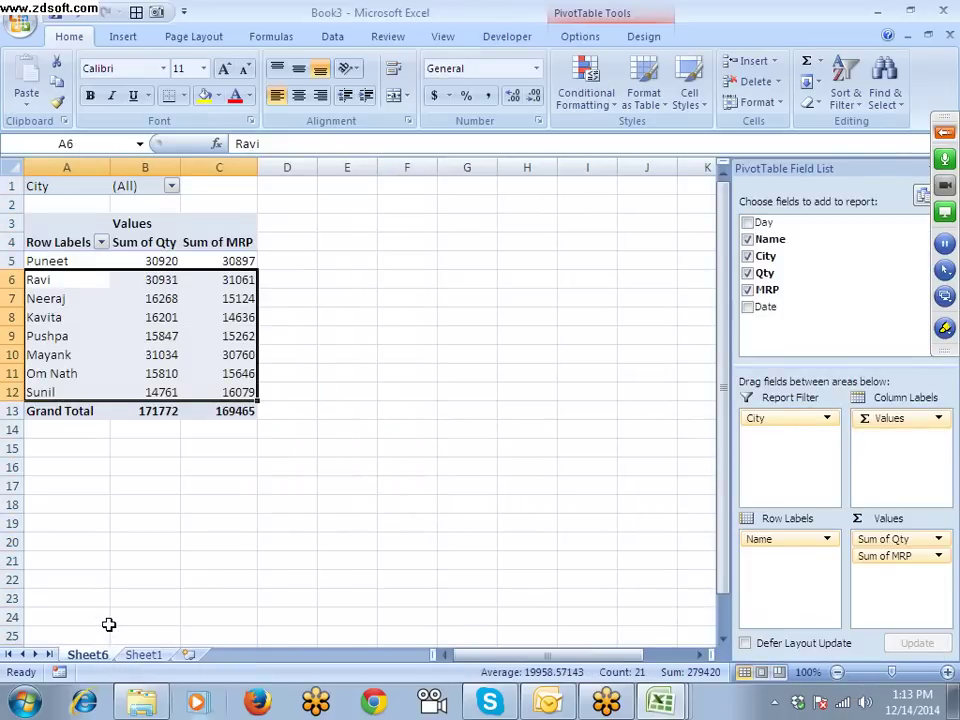
left_click(133, 338)
mouse_move(133, 338)
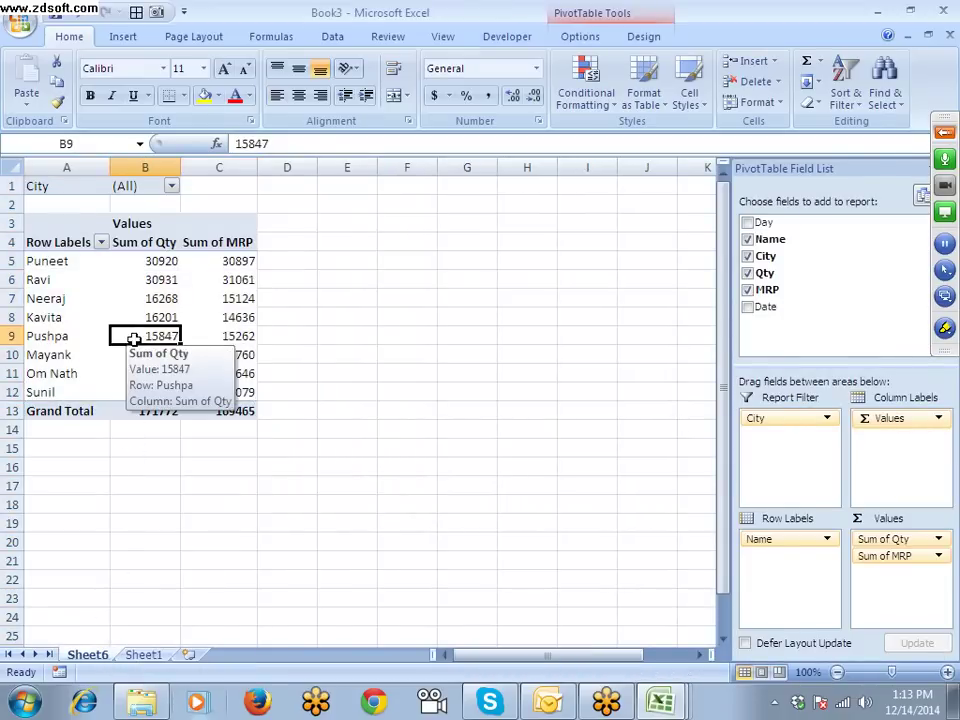
left_click(578, 36)
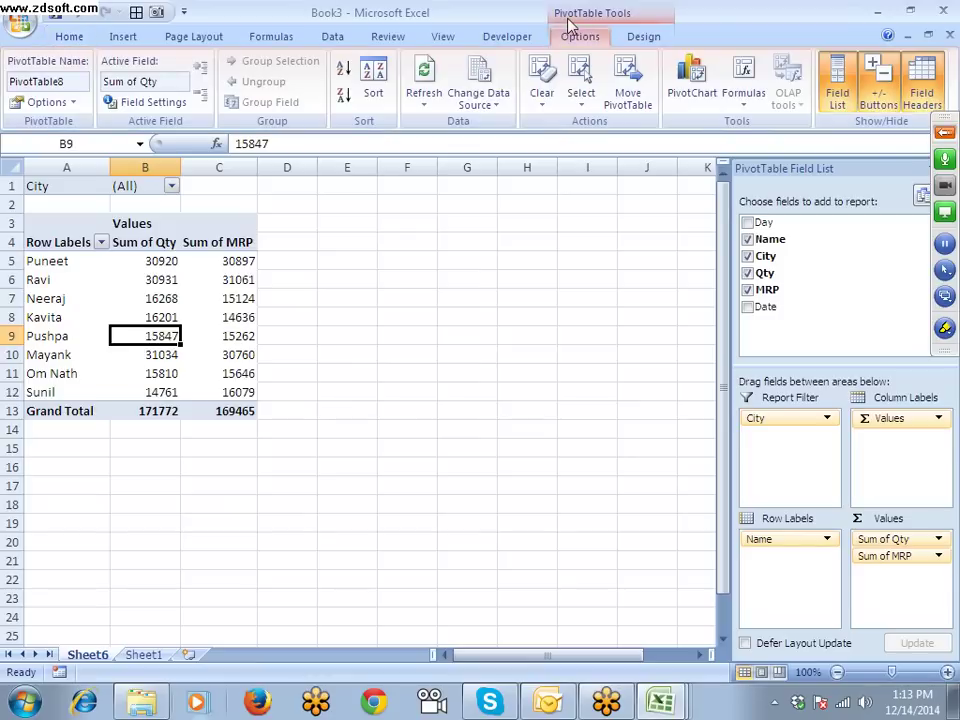
left_click(79, 104)
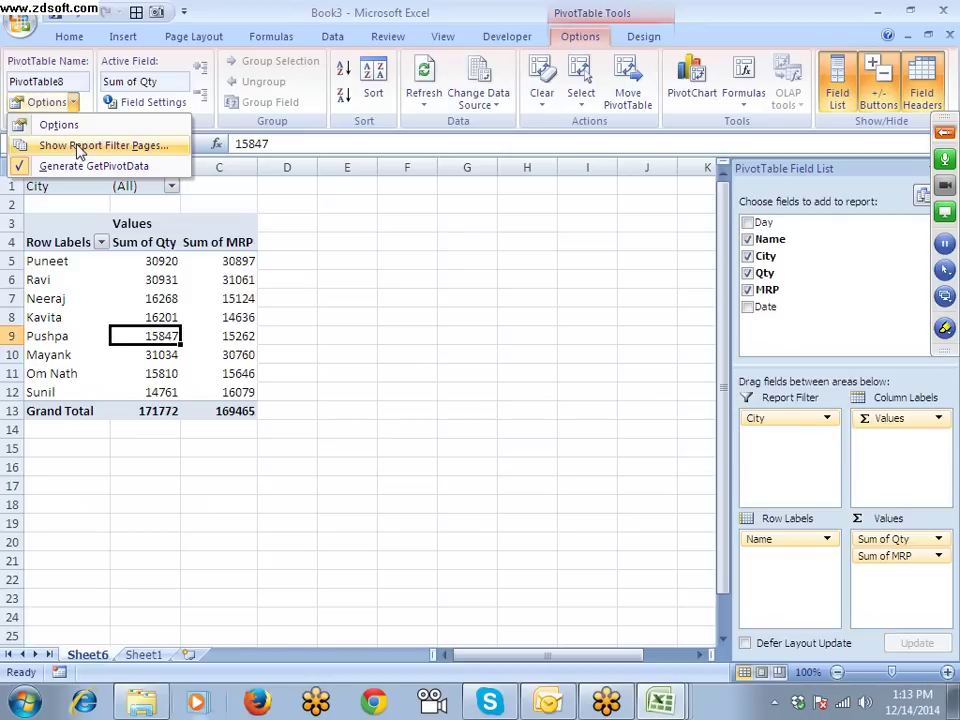
left_click(80, 147)
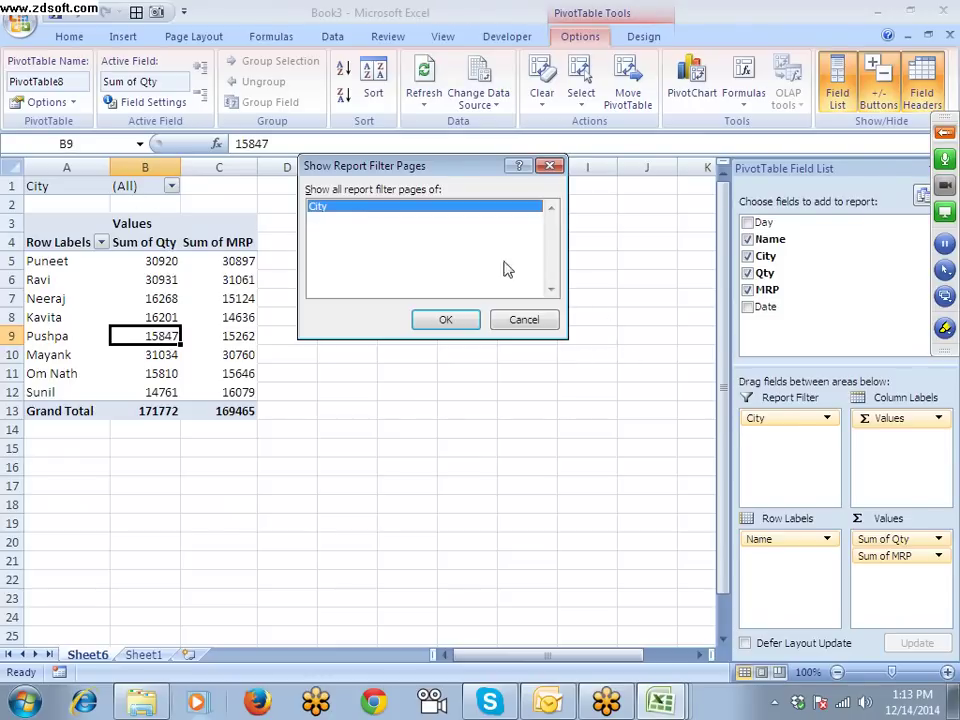
left_click(446, 321)
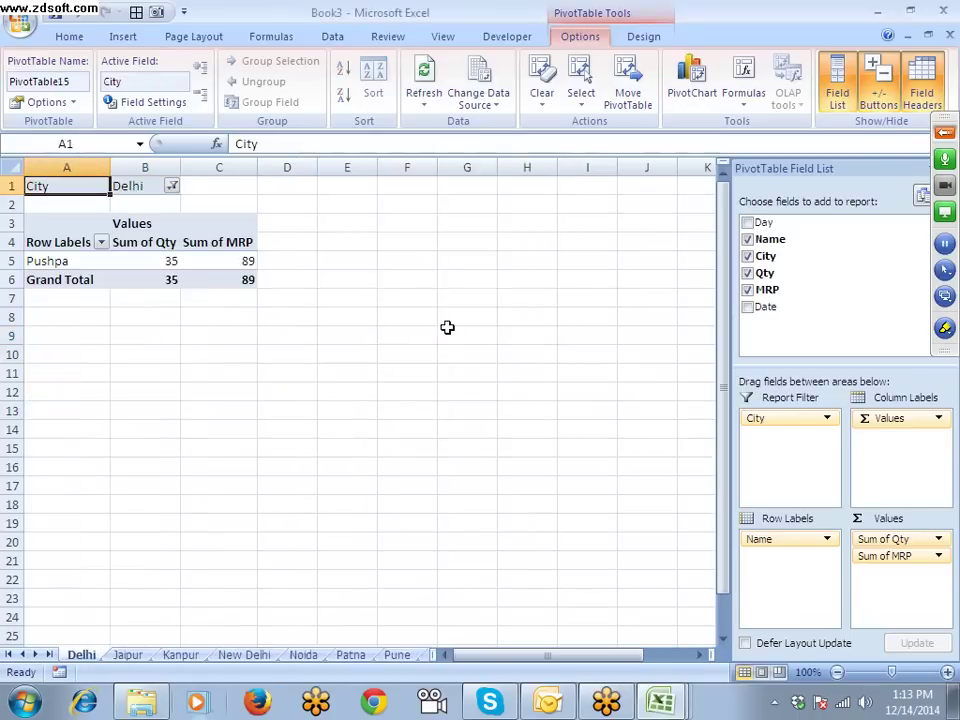
Step: Examine the generated city sheets from Jaipur to Pune and return to the source pivot table on Sheet6
left_click(128, 655)
left_click(184, 657)
left_click(250, 657)
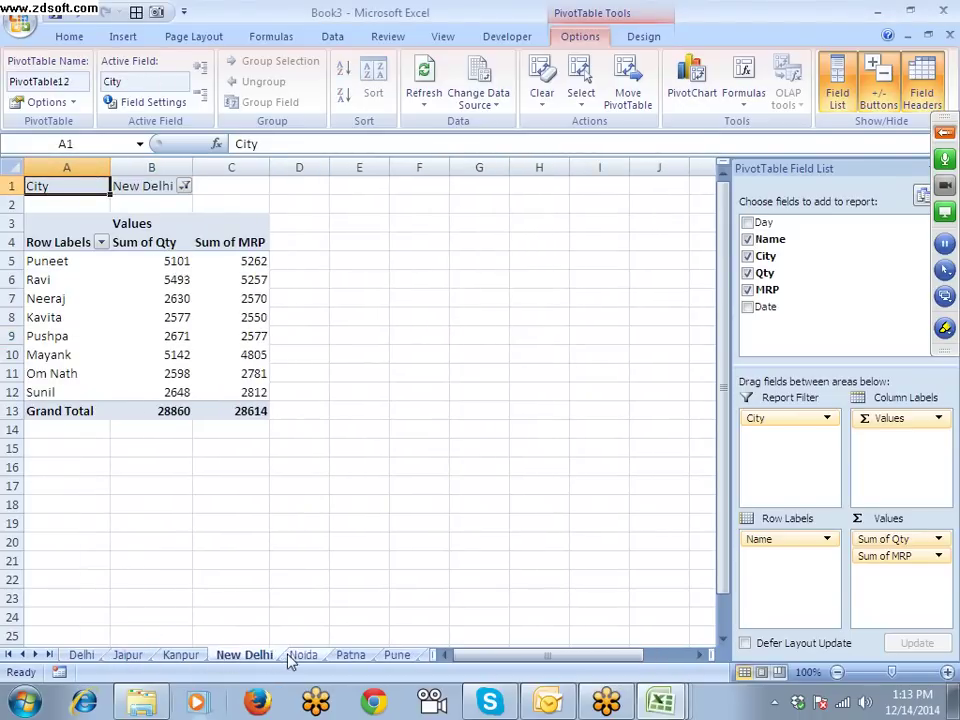
left_click(302, 657)
left_click(350, 657)
left_click(392, 657)
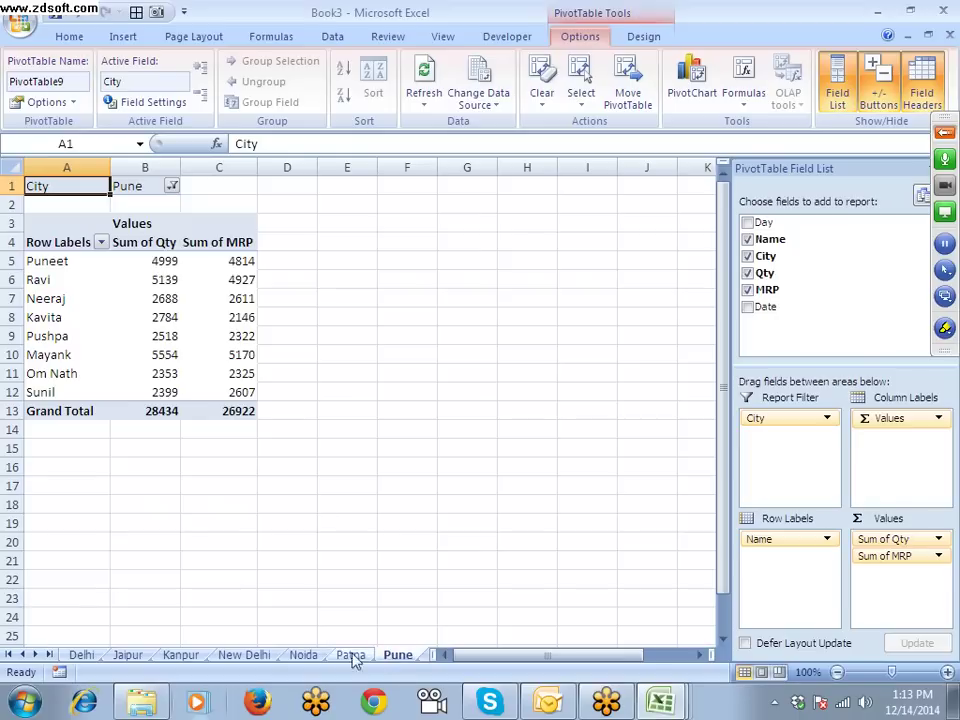
left_click(49, 655)
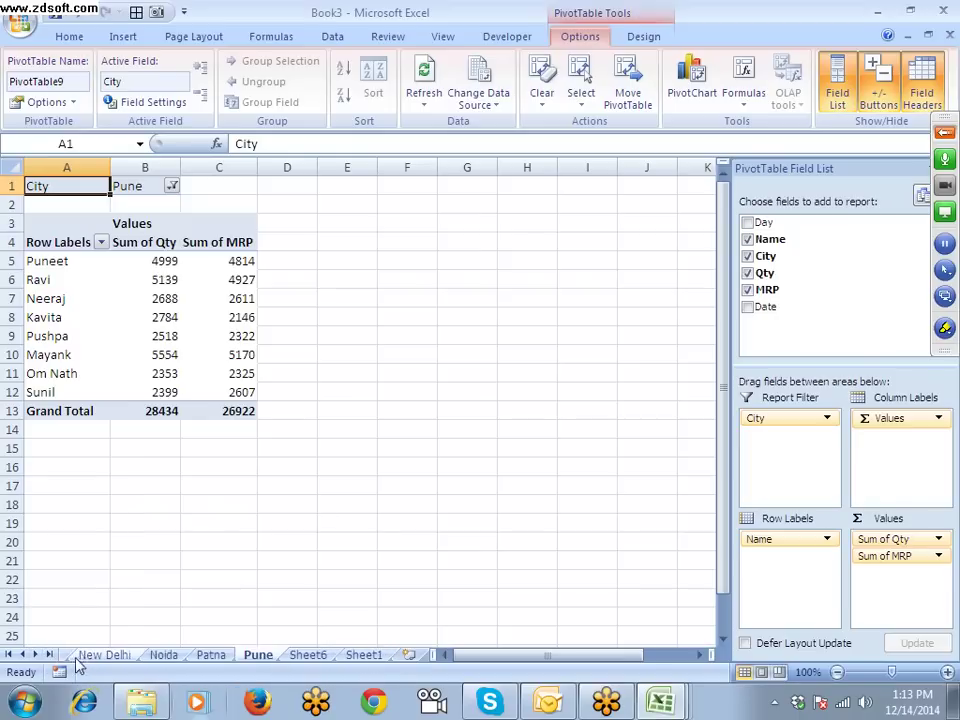
left_click(35, 655)
left_click(252, 657)
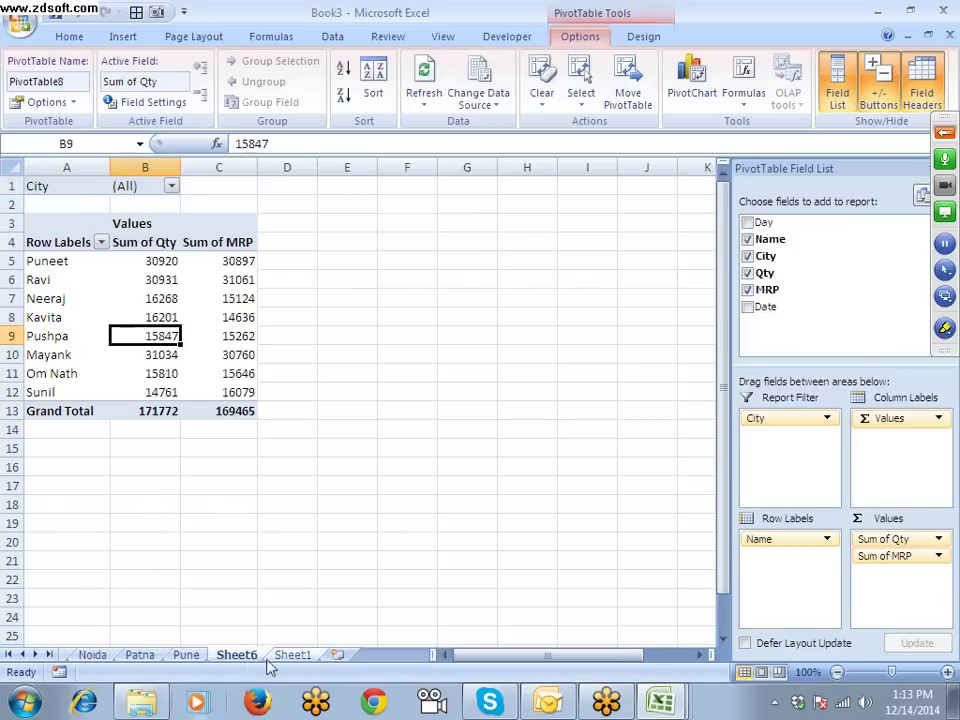
Step: Delete all the city sheets together with Sheet6, keeping only the data on Sheet1
left_click(21, 655)
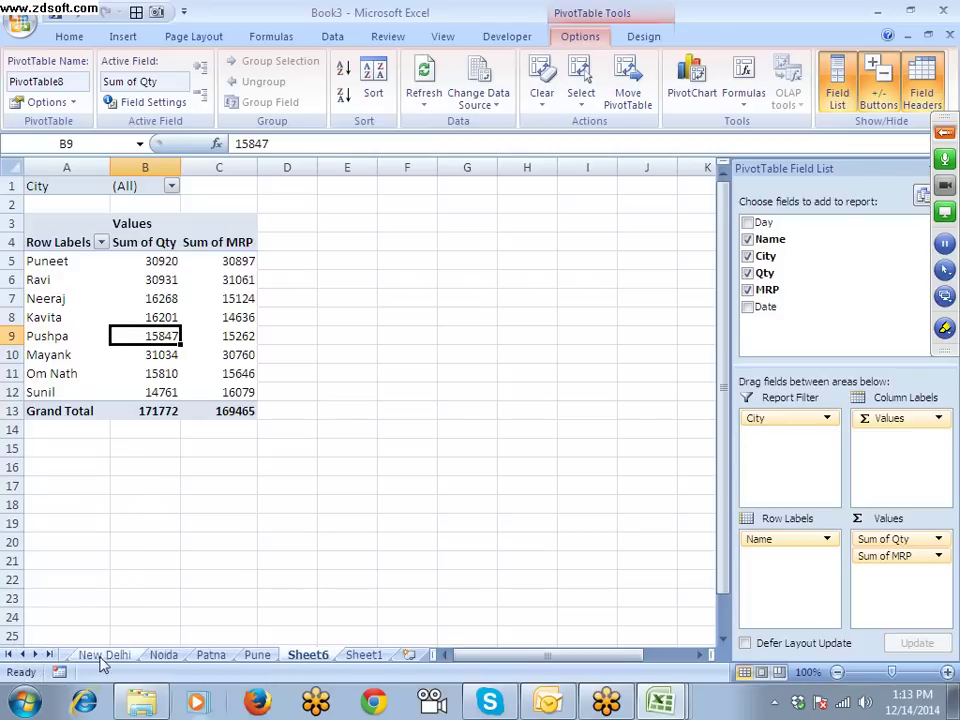
left_click(9, 655)
left_click(127, 663, "shift")
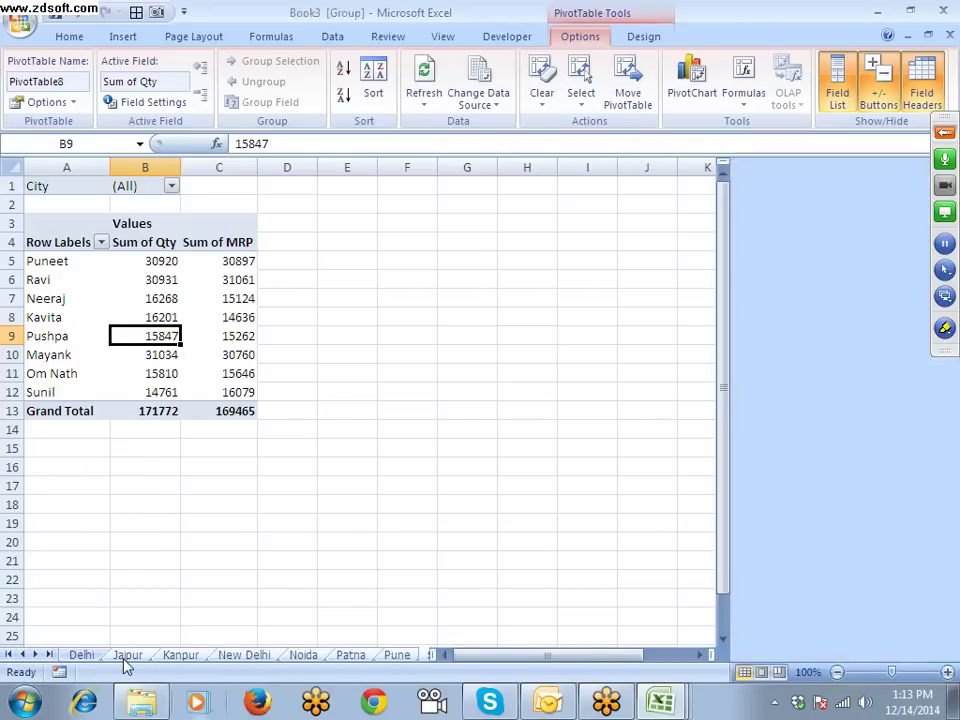
left_click(87, 662, "shift")
right_click(87, 662)
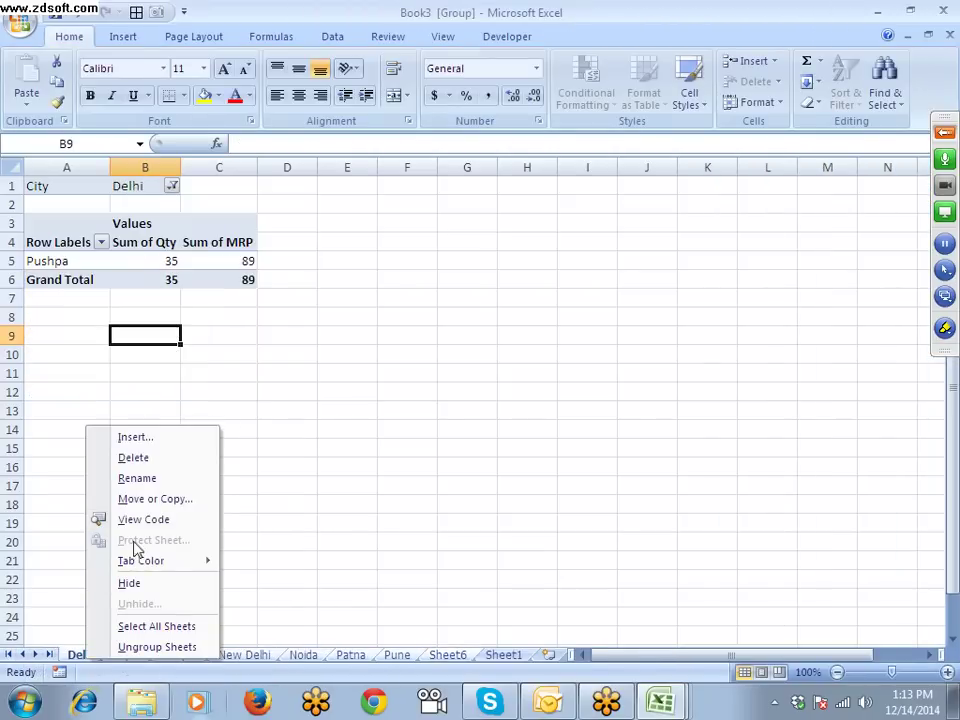
left_click(143, 457)
left_click(441, 399)
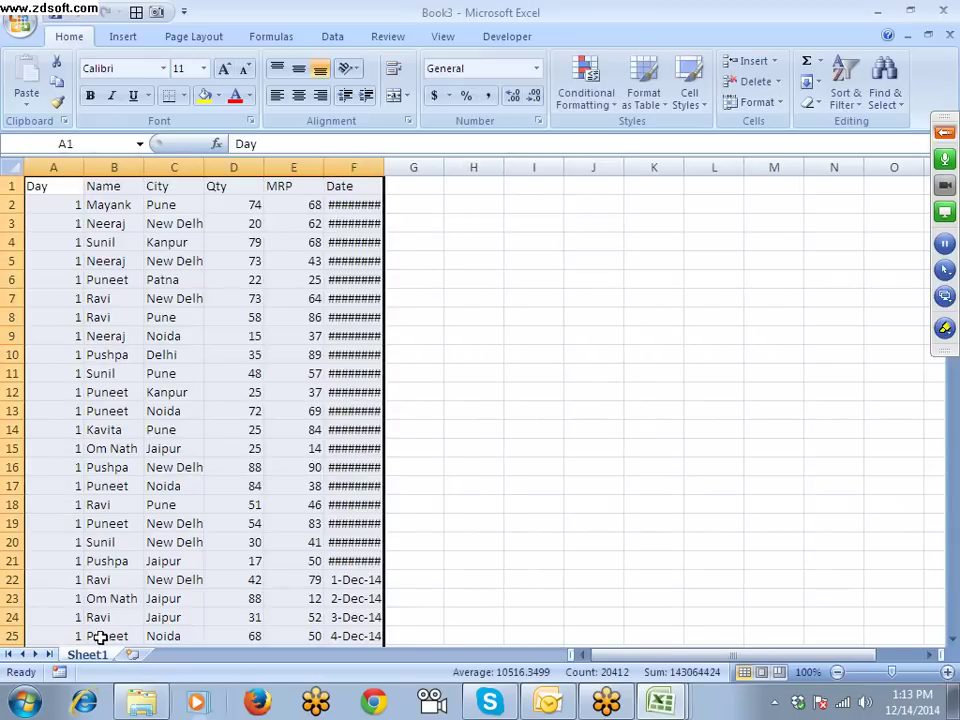
Step: Create a pivot table from the Sheet1 data on a new worksheet
left_click(122, 38)
left_click(40, 112)
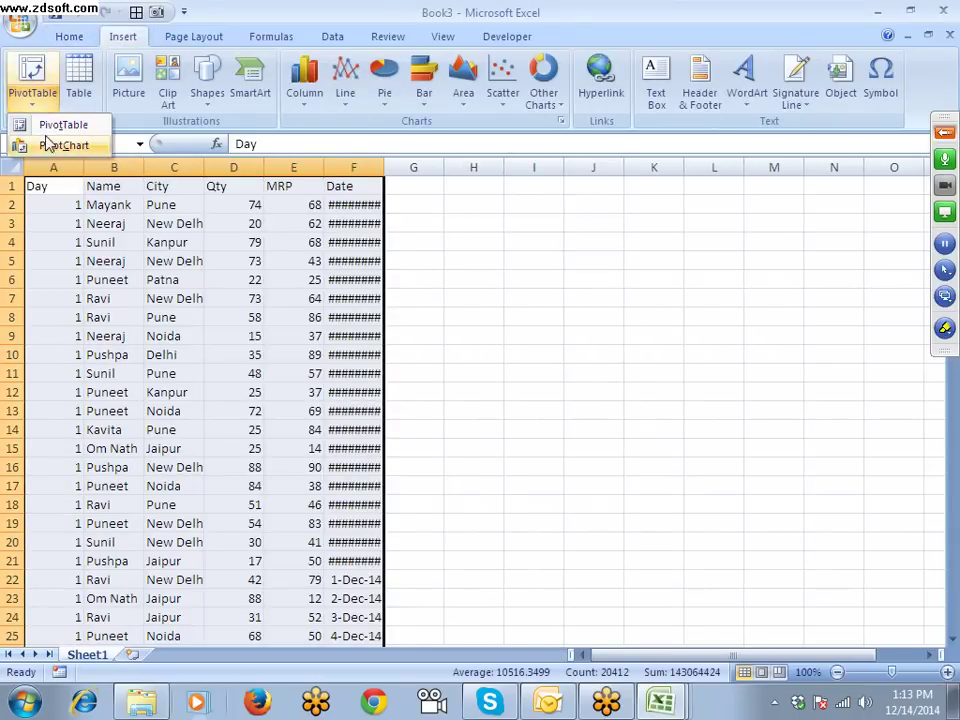
left_click(56, 124)
left_click(486, 358)
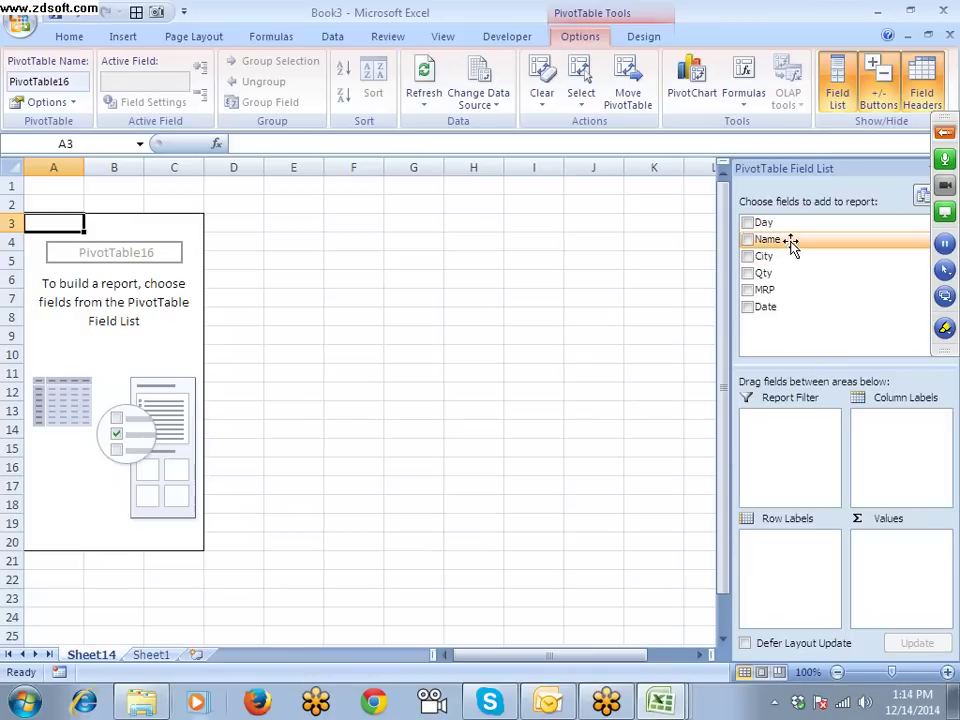
Step: Add Name to the row labels, City to the report filter, and Qty and MRP to the values
left_click_drag(790, 245, 789, 553)
left_click_drag(762, 276, 808, 455)
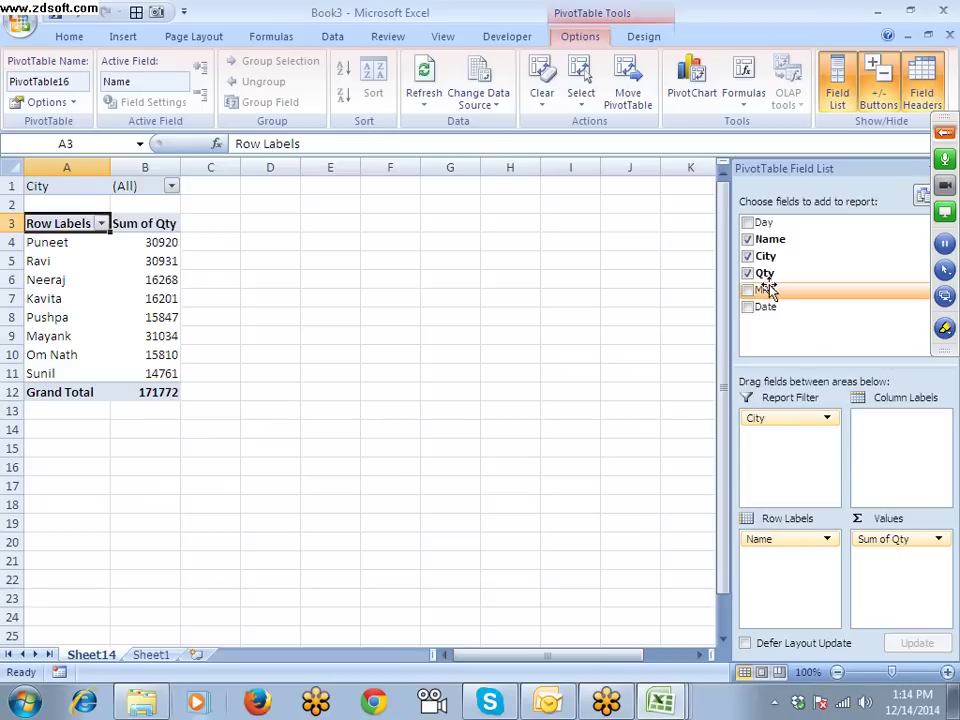
left_click_drag(797, 287, 883, 575)
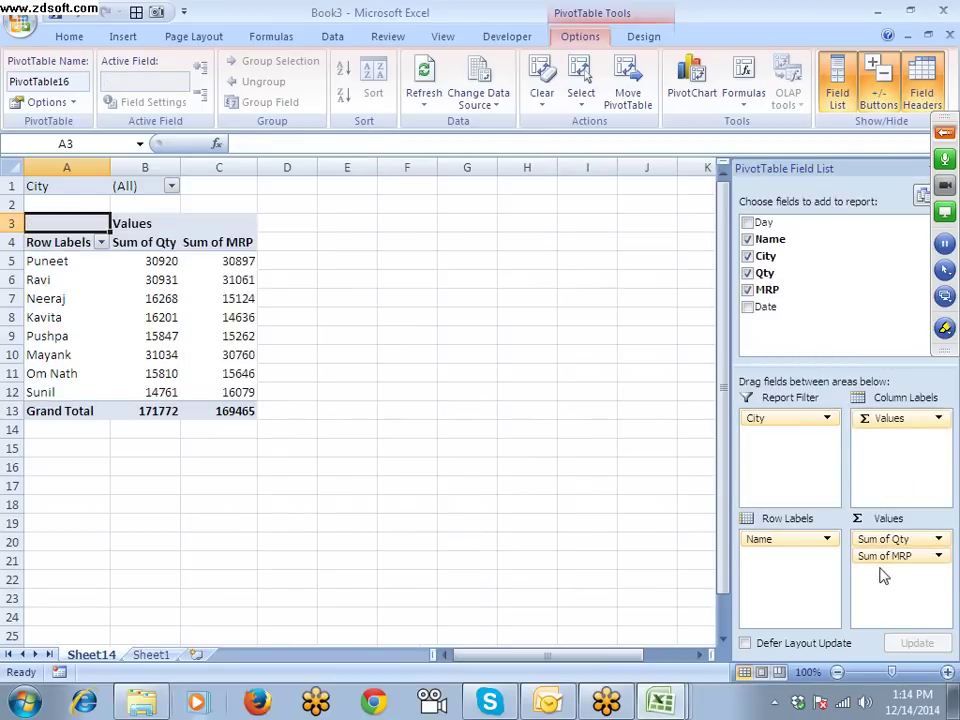
Step: Generate report filter pages for City from the new pivot table and view the Jaipur and Delhi sheets
left_click(166, 316)
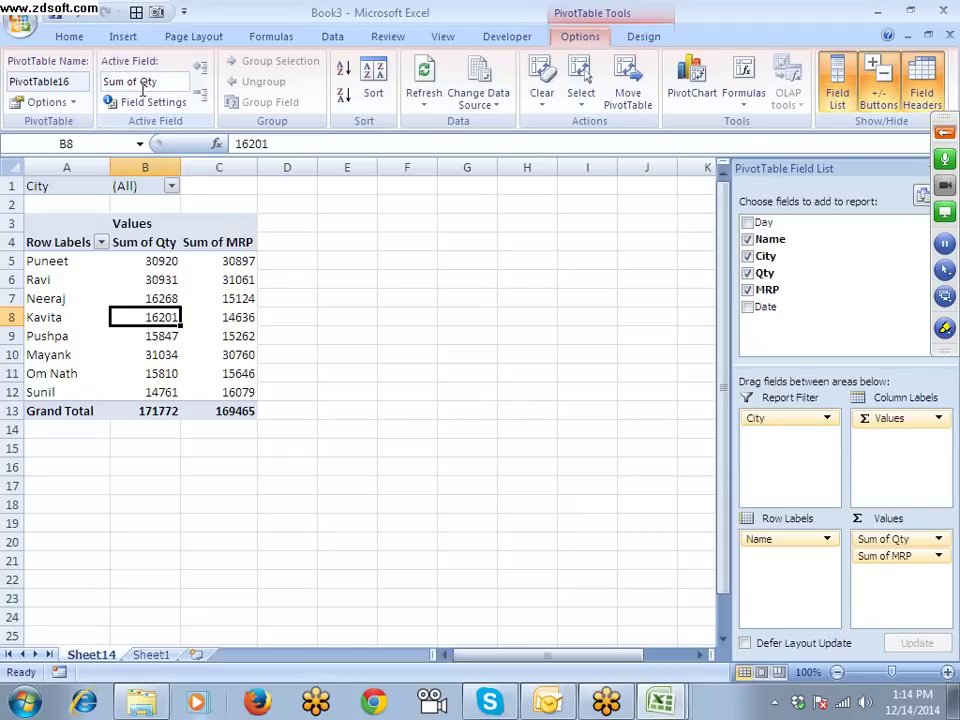
left_click(71, 102)
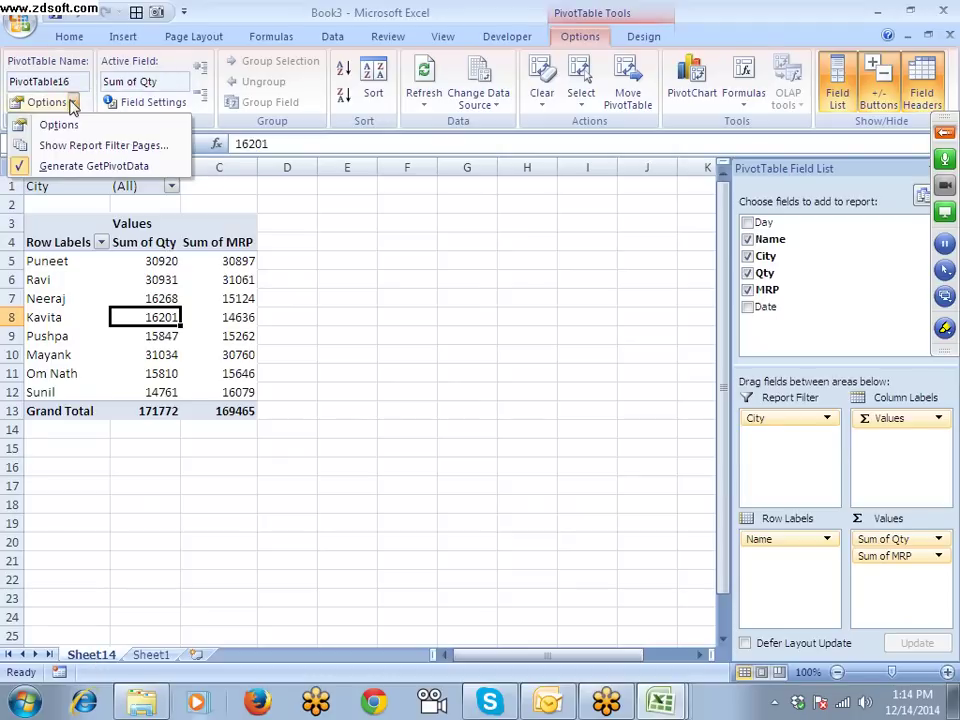
left_click(71, 147)
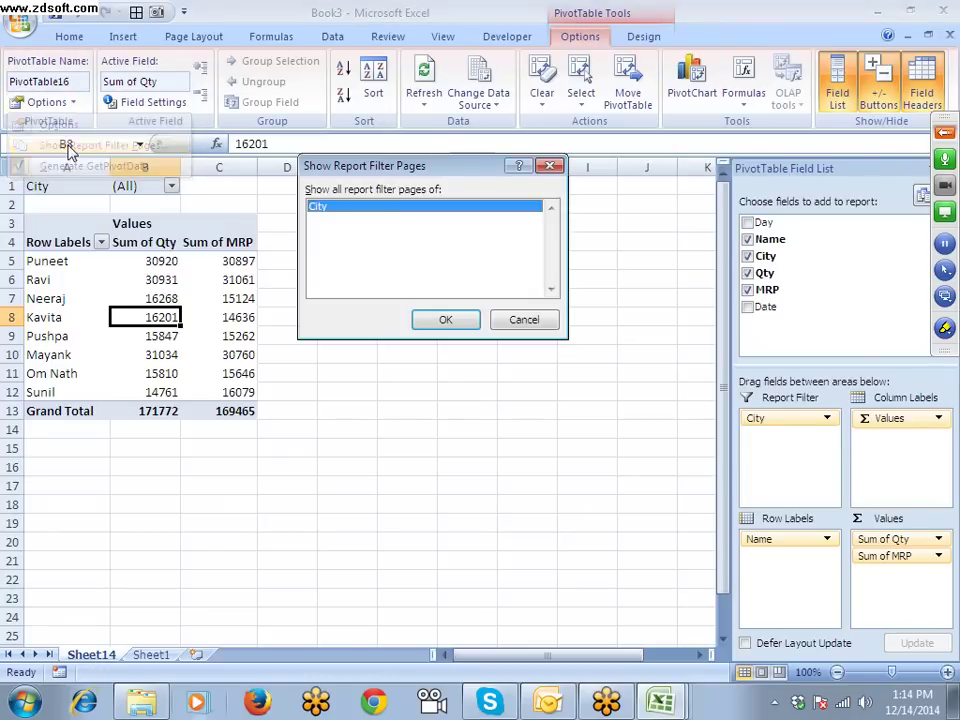
left_click(445, 321)
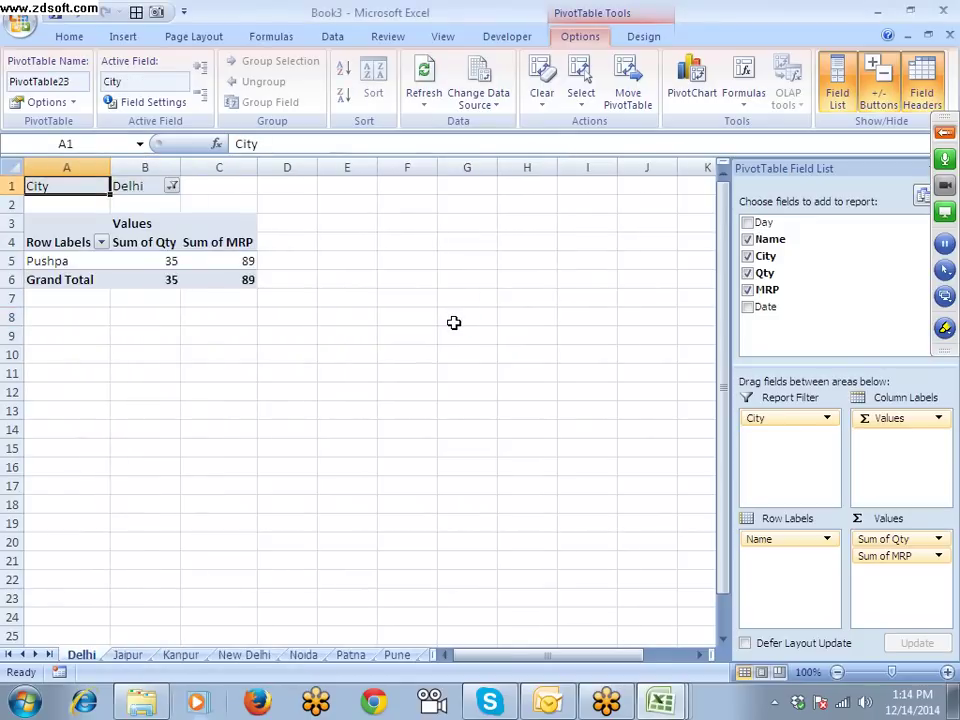
left_click(35, 654)
left_click(92, 656)
left_click(22, 654)
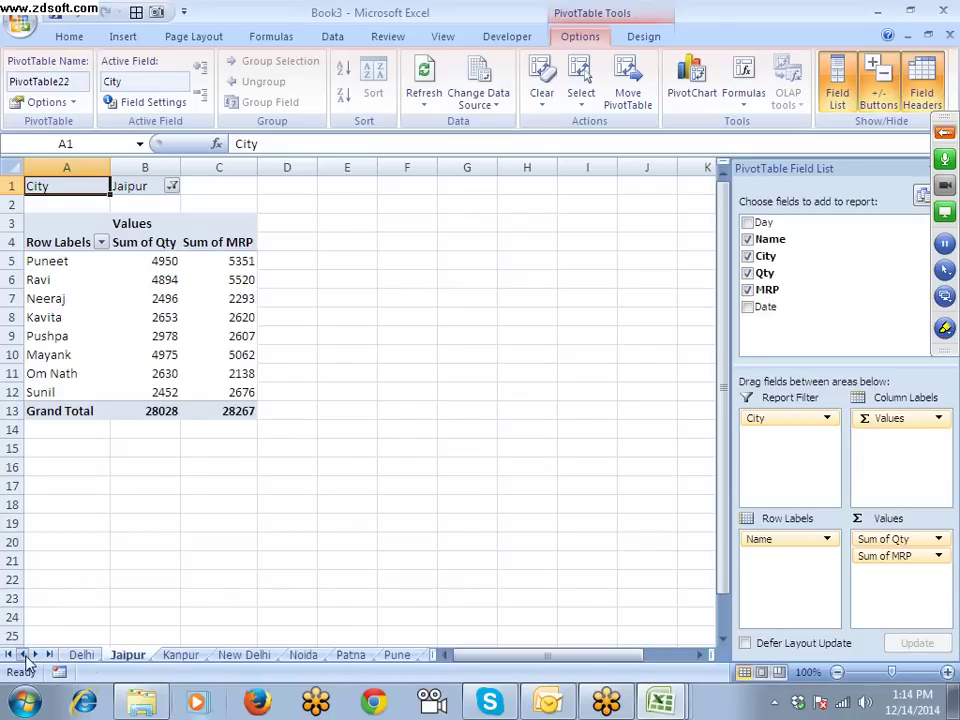
left_click(84, 656)
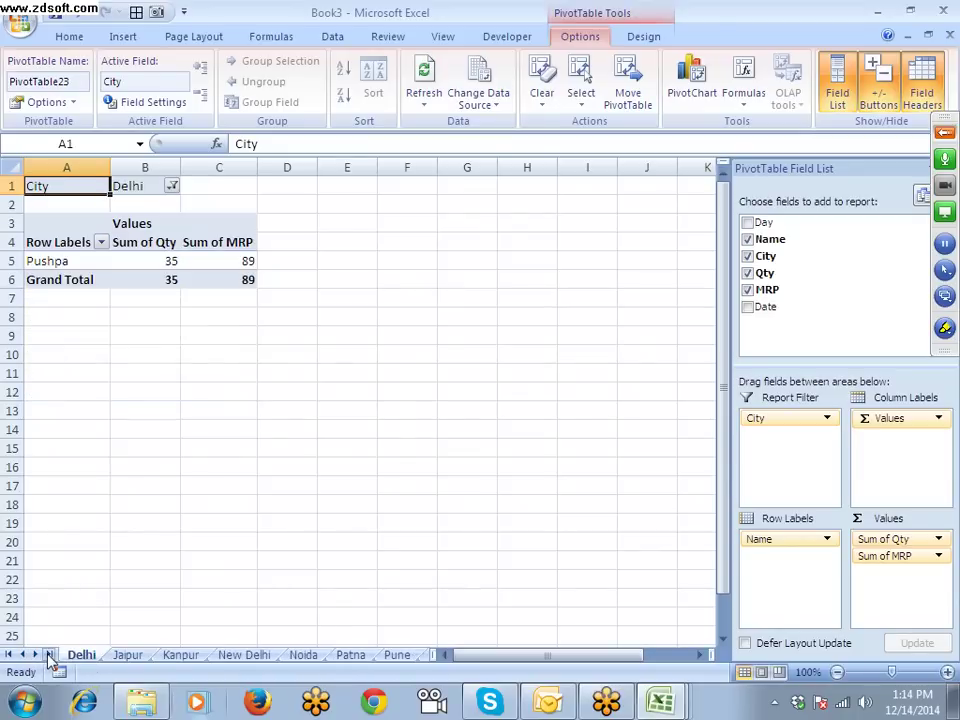
Step: Delete the generated city sheets from Delhi to Pune, keeping Sheet14 and Sheet1
left_click(48, 655)
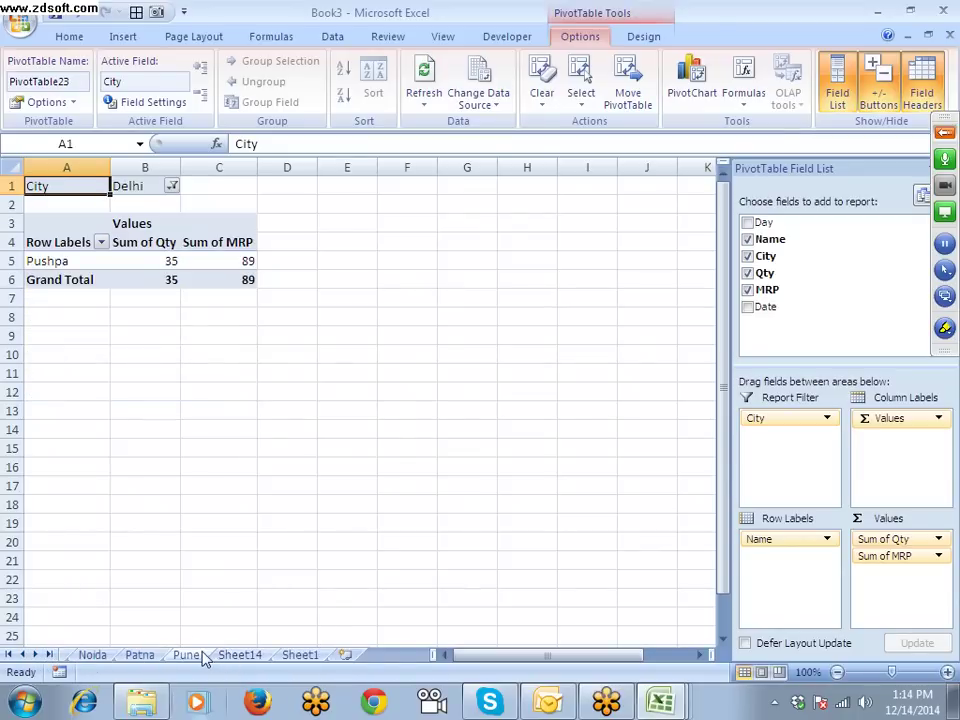
left_click(199, 657, "ctrl")
right_click(199, 658)
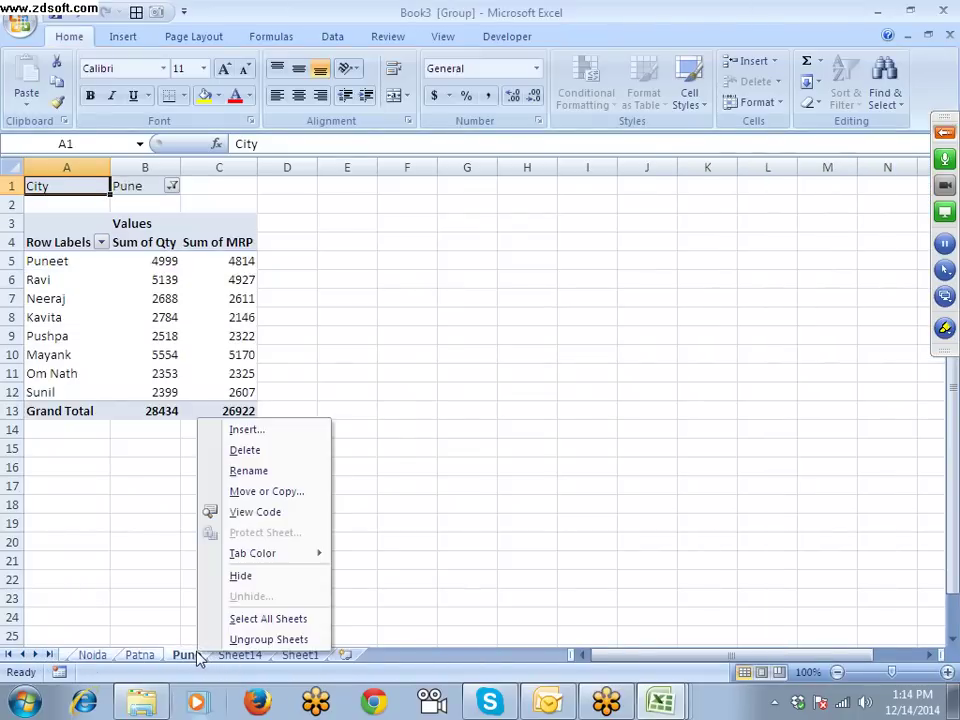
left_click(257, 451)
left_click(466, 400)
Step: Remove City from the report filter and replace Name with Date in the row labels of the Sheet14 pivot table
left_click(133, 232)
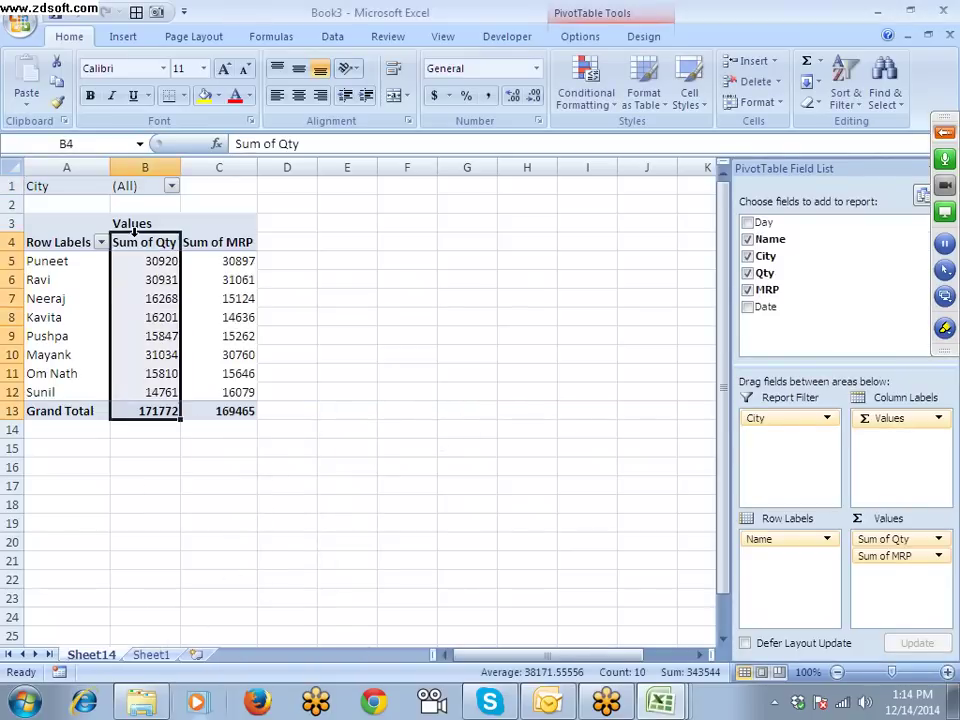
left_click(137, 298)
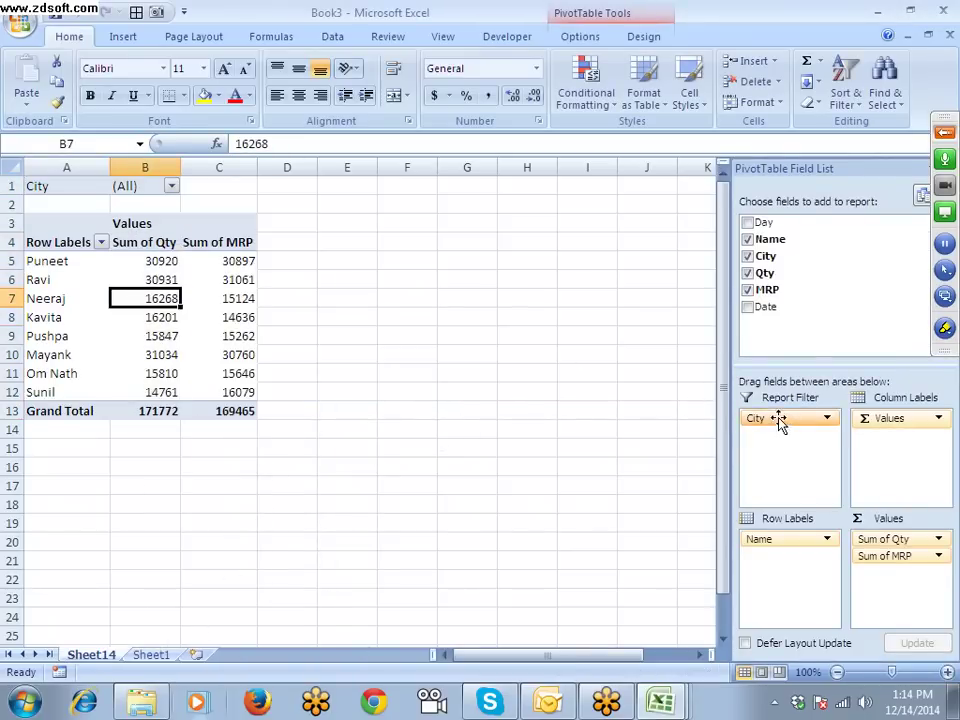
left_click_drag(778, 420, 849, 304)
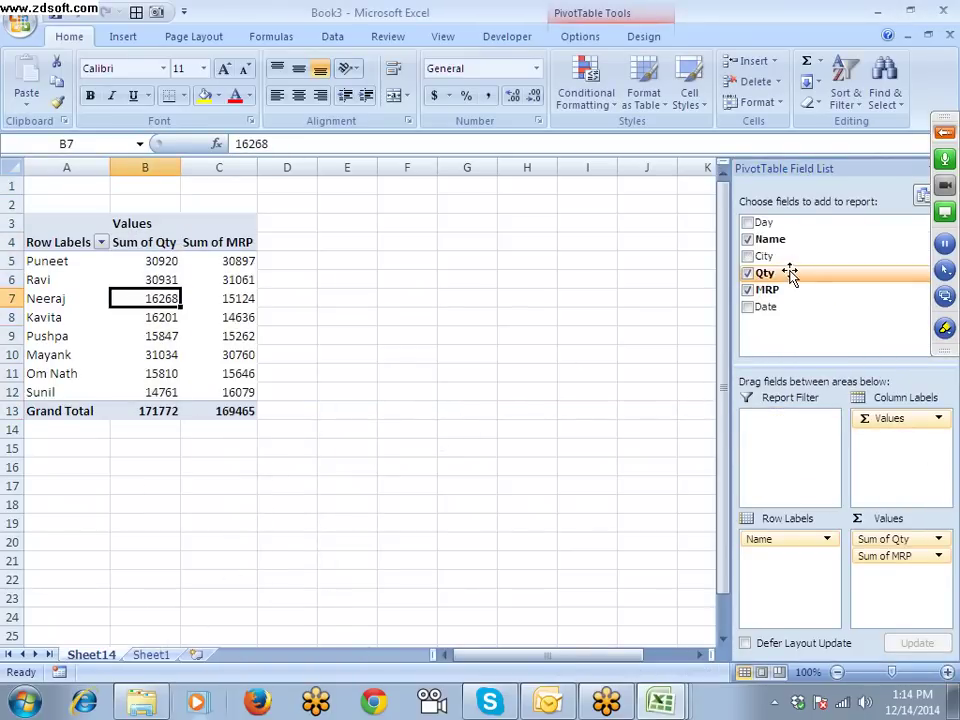
left_click_drag(797, 306, 785, 563)
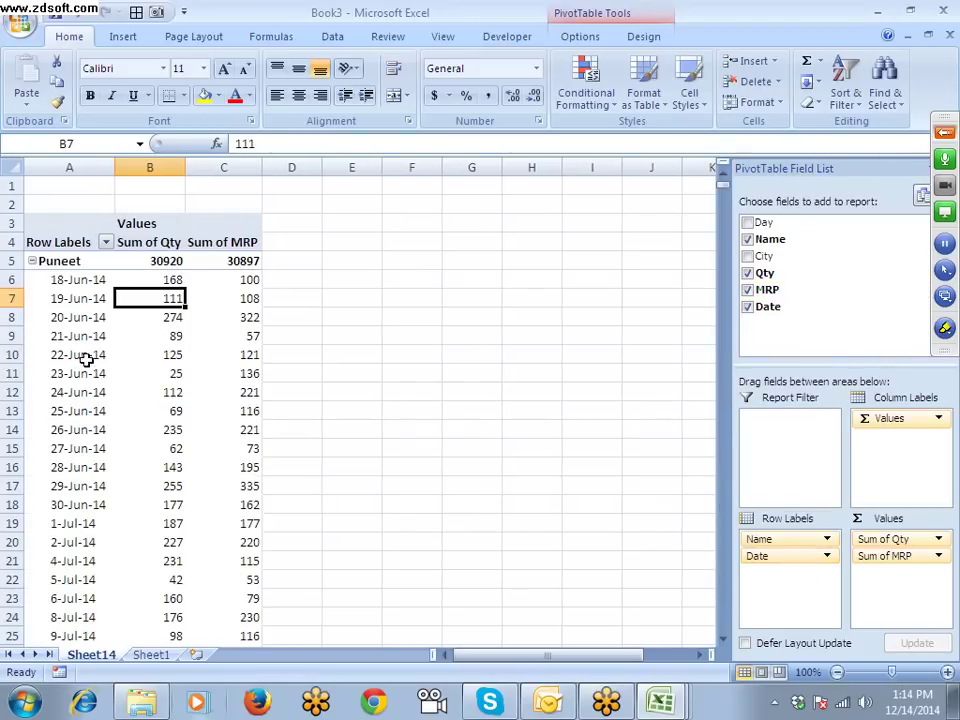
left_click_drag(757, 540, 696, 407)
Step: Group the Date row labels by Months
right_click(76, 392)
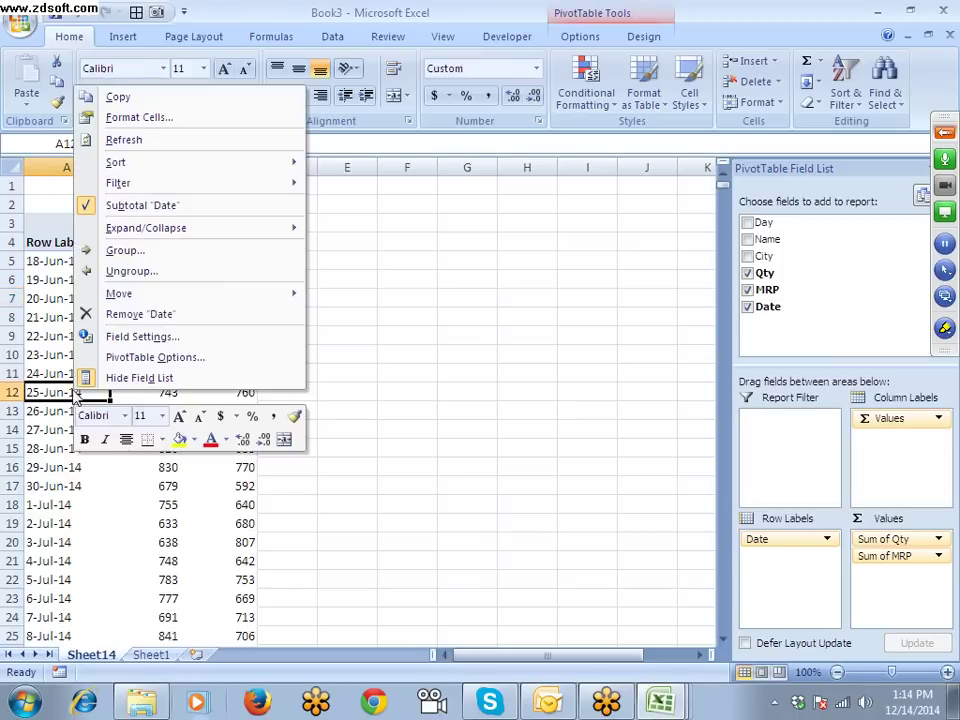
left_click(125, 250)
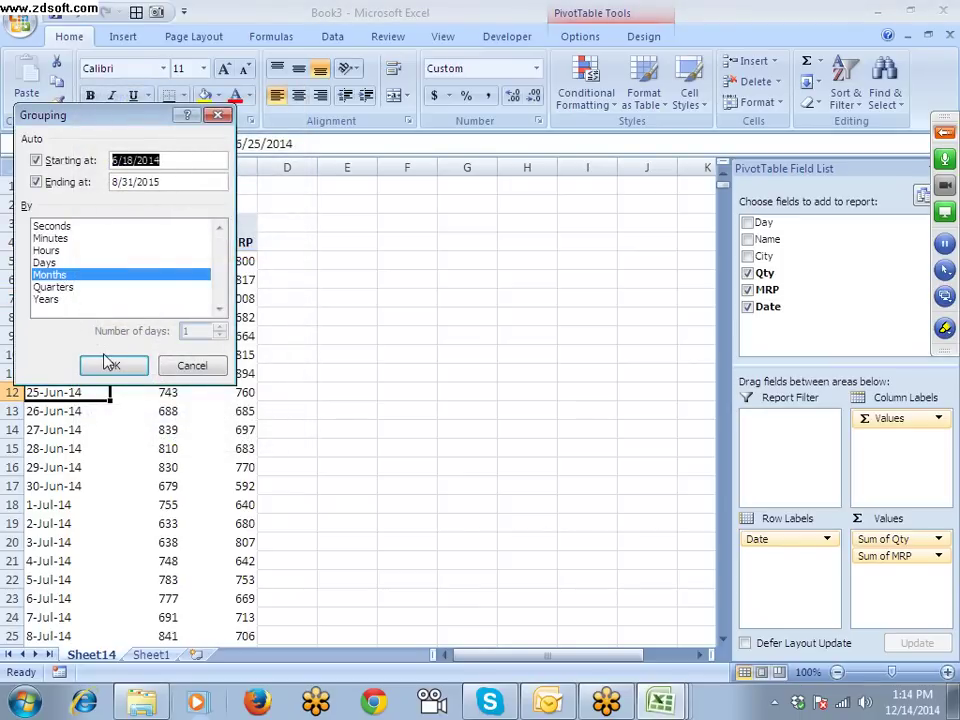
left_click(110, 364)
Step: Move the grouped Date field to the report filter and add Name to the row labels
left_click_drag(782, 541, 782, 456)
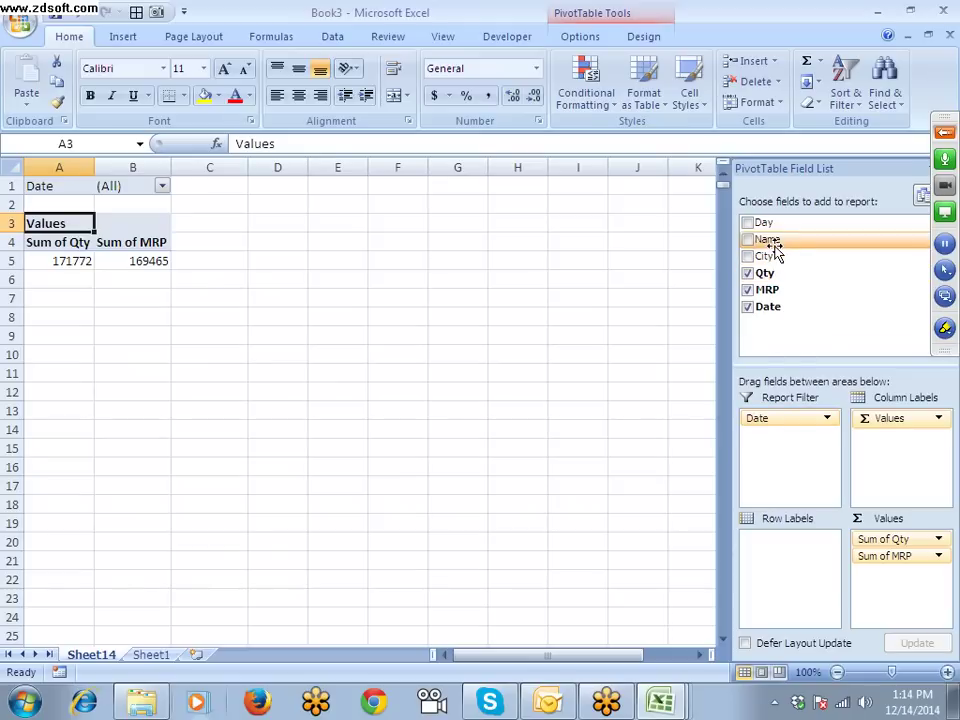
left_click_drag(776, 242, 786, 540)
left_click(112, 296)
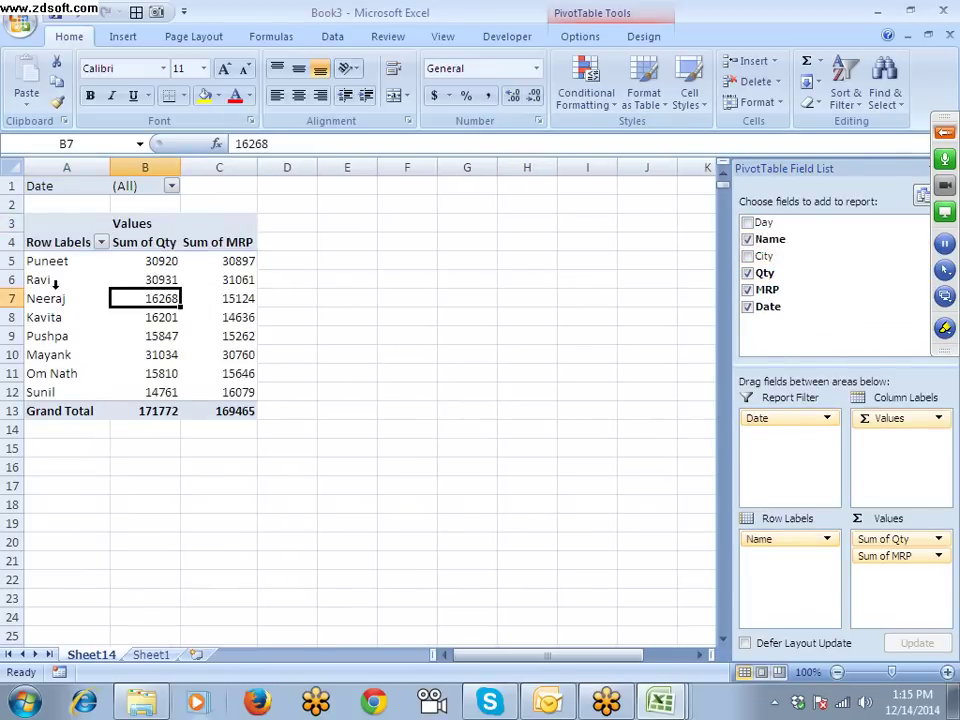
left_click(58, 281)
Step: Generate report filter pages for the Date field
left_click(605, 24)
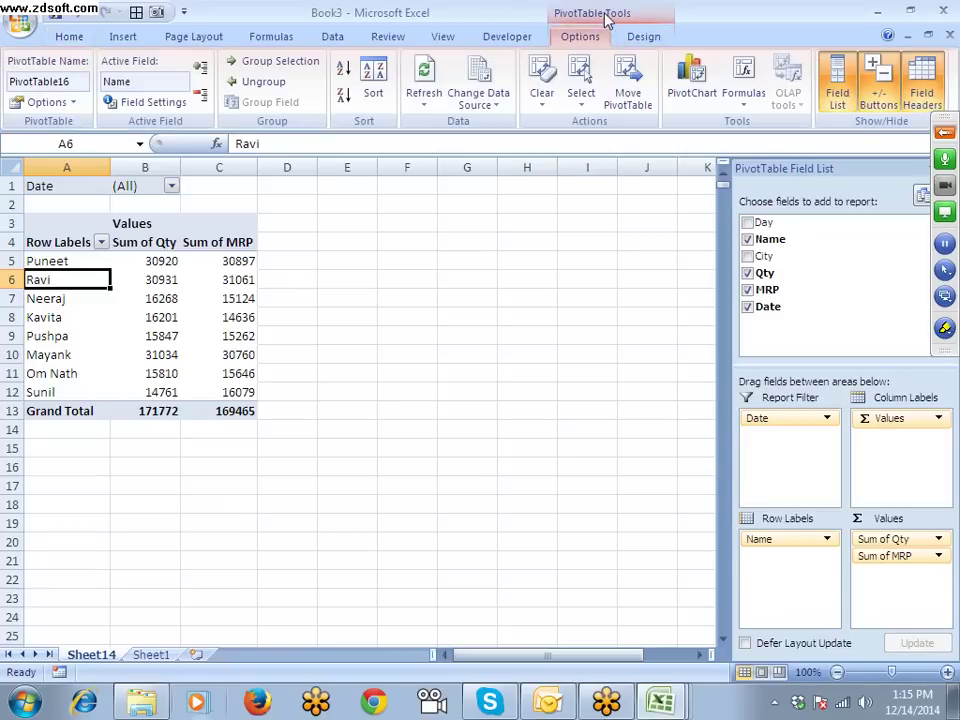
left_click(73, 102)
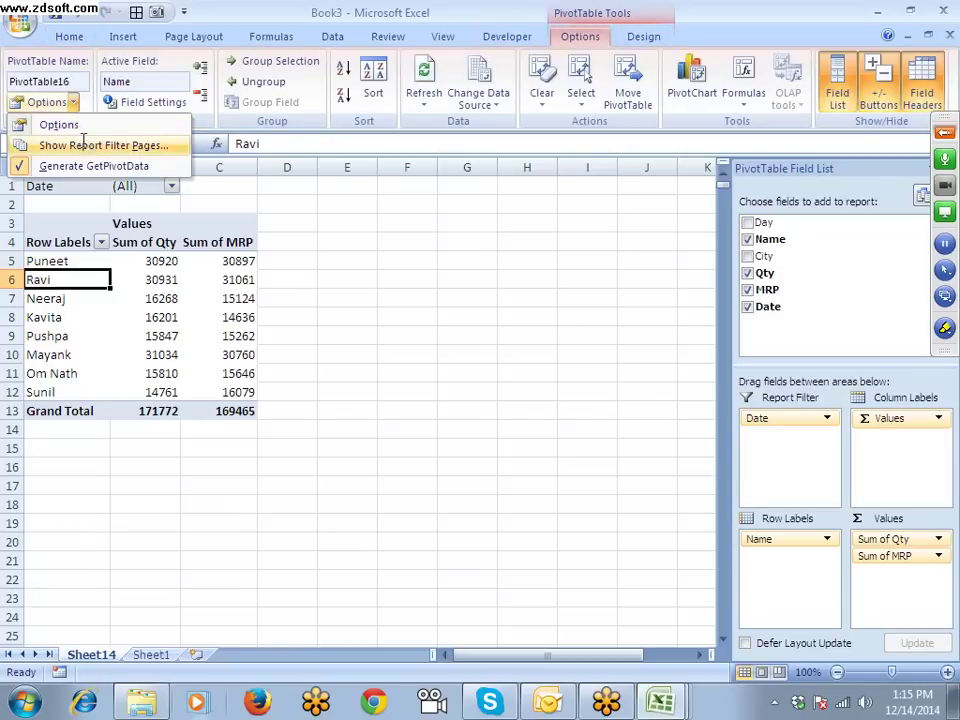
left_click(100, 145)
left_click(443, 320)
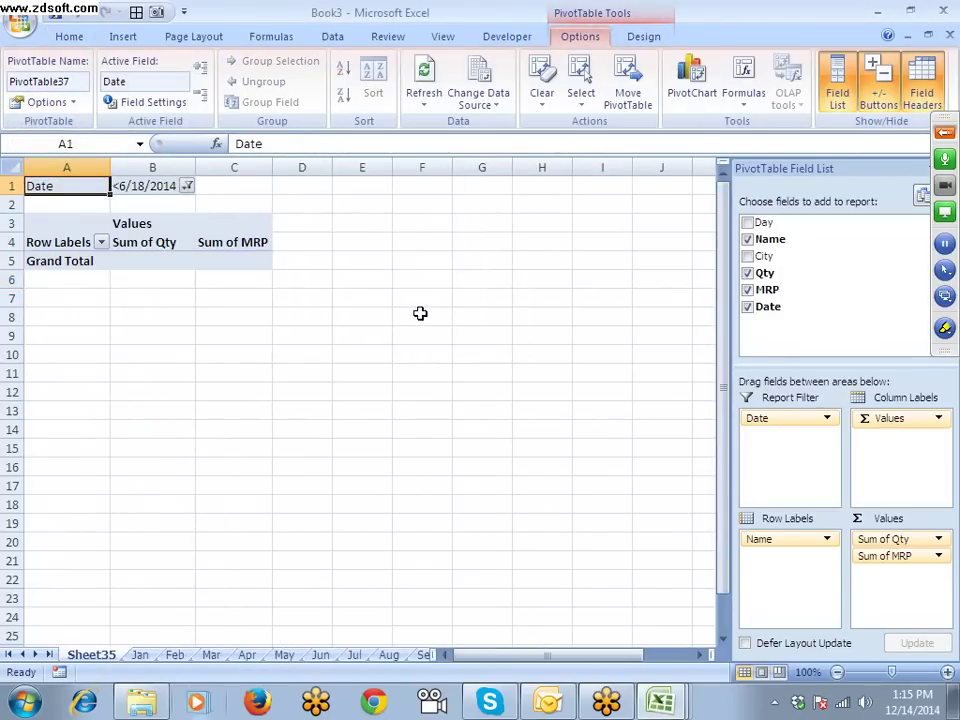
Step: View the generated monthly sheets from Jan to May
left_click(155, 655)
left_click(176, 655)
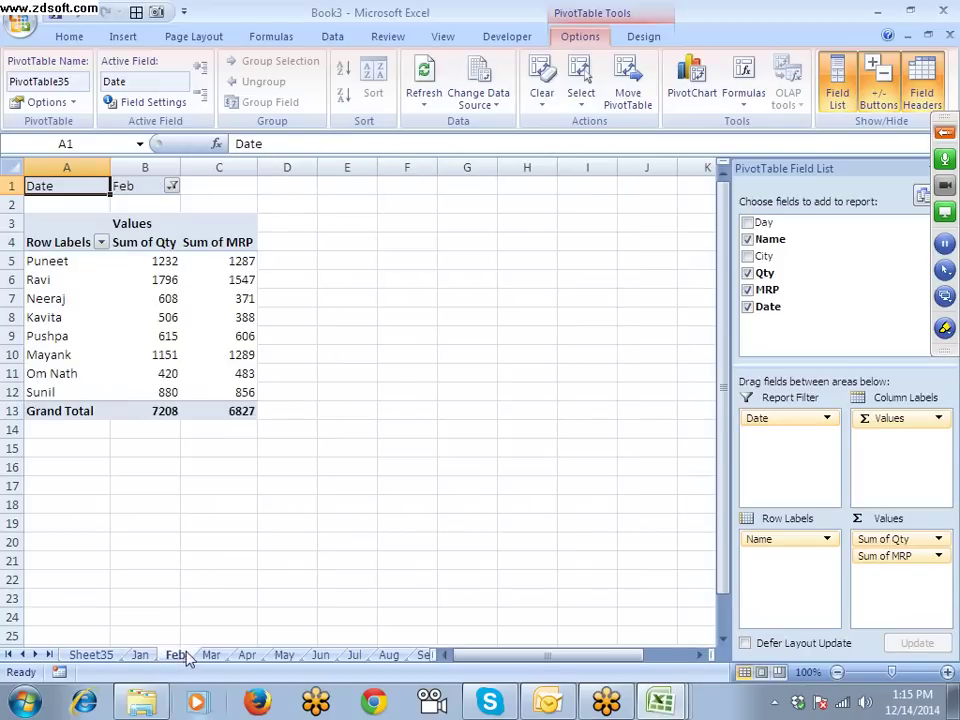
left_click(212, 655)
left_click(248, 655)
left_click(284, 655)
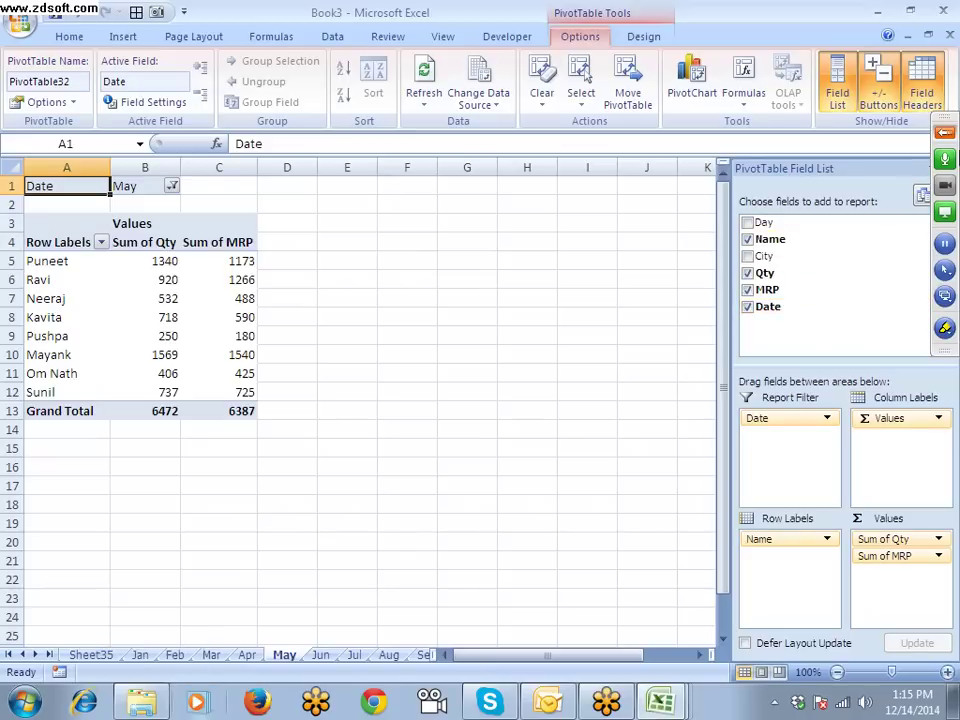
left_click(944, 131)
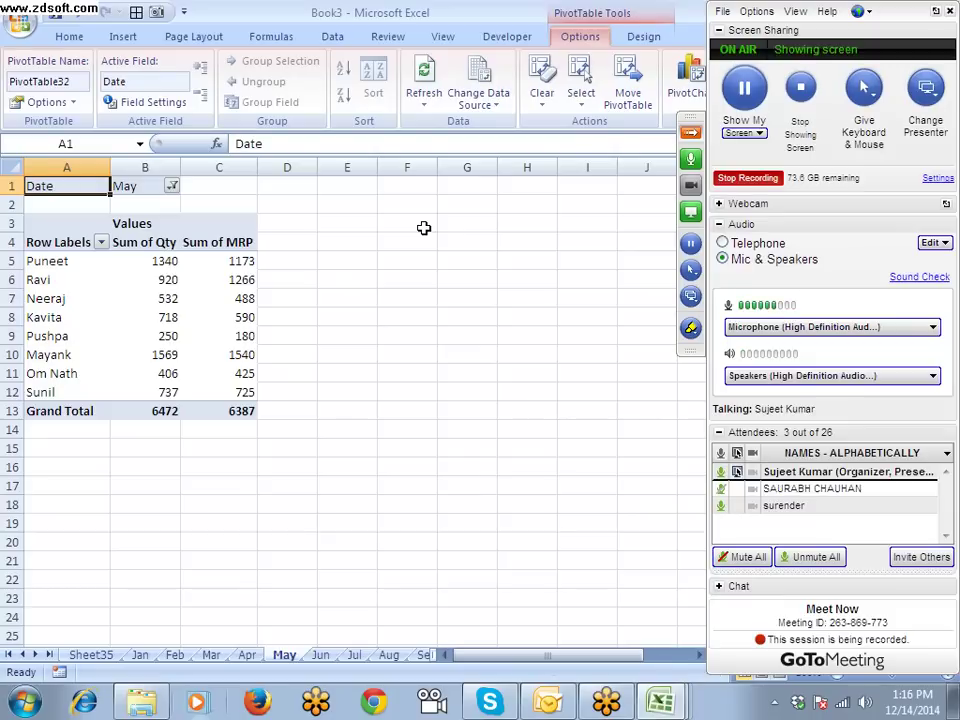
left_click(690, 131)
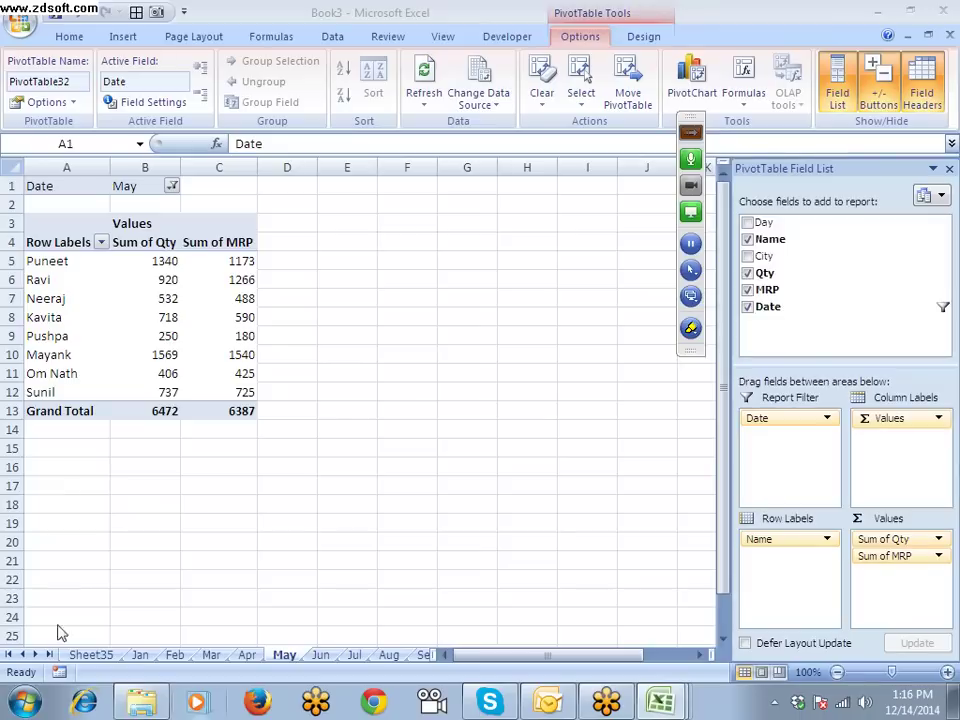
Step: Close the Book3, Data and Dashboard workbooks without saving changes
left_click(100, 653)
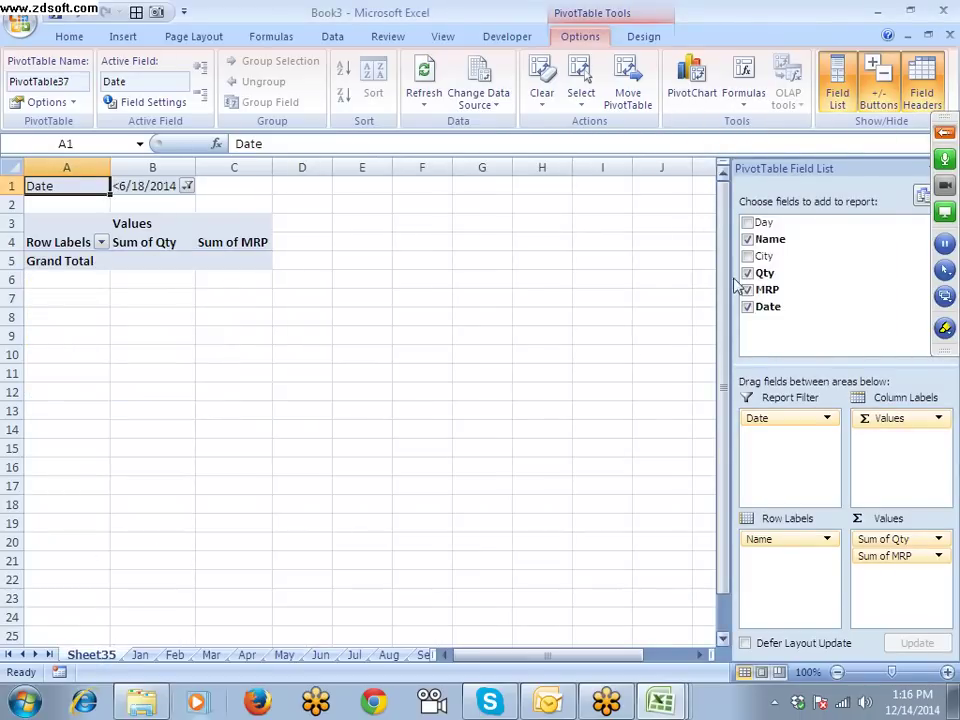
left_click(950, 35)
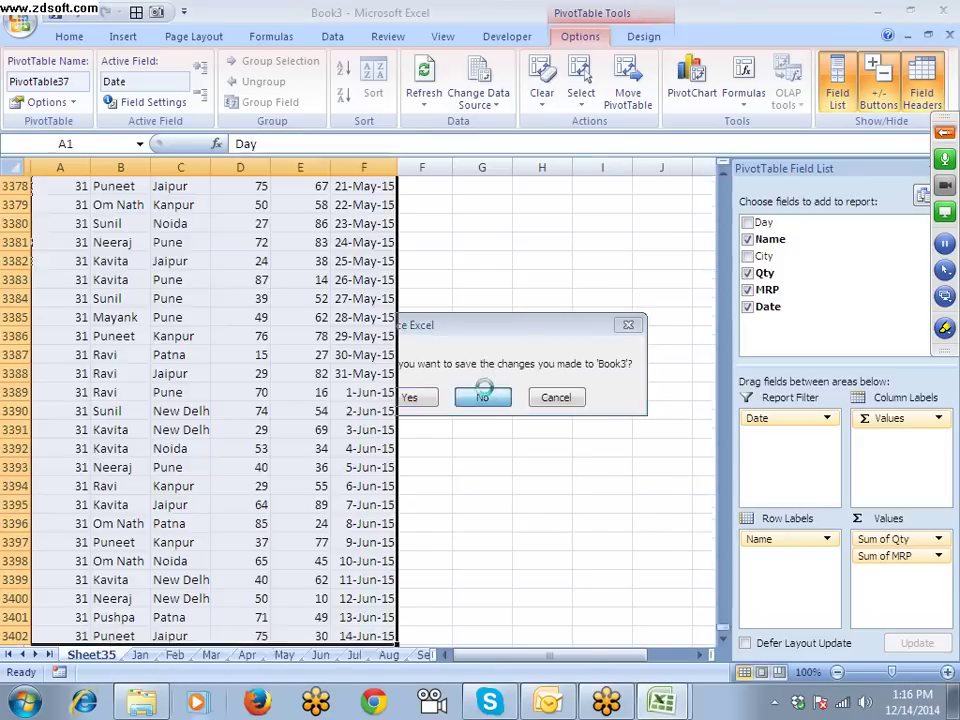
left_click(482, 397)
left_click(950, 35)
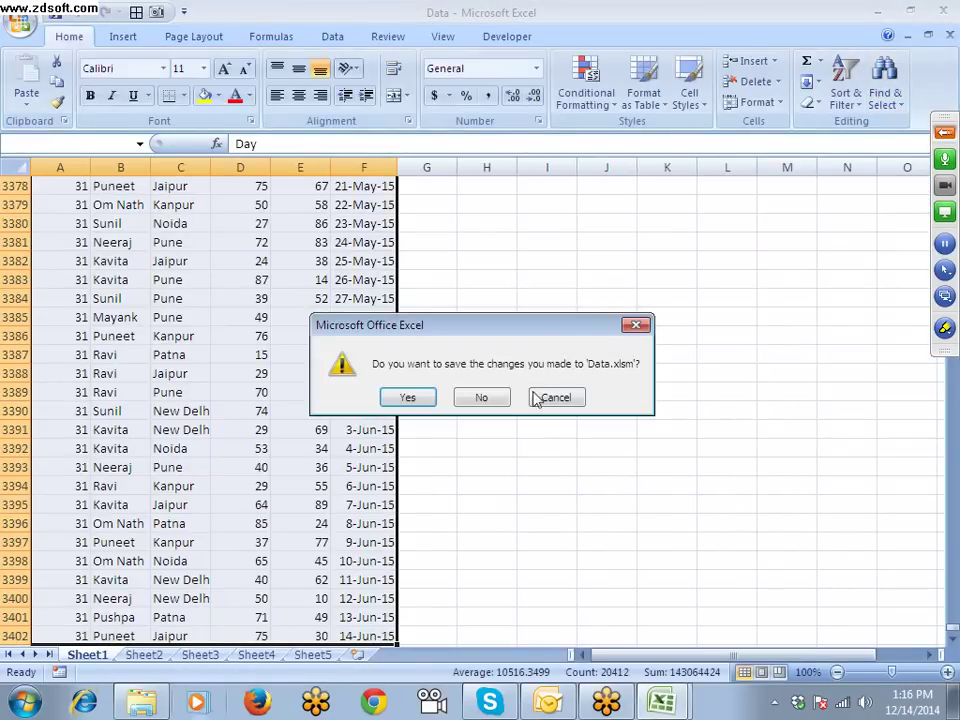
left_click(494, 399)
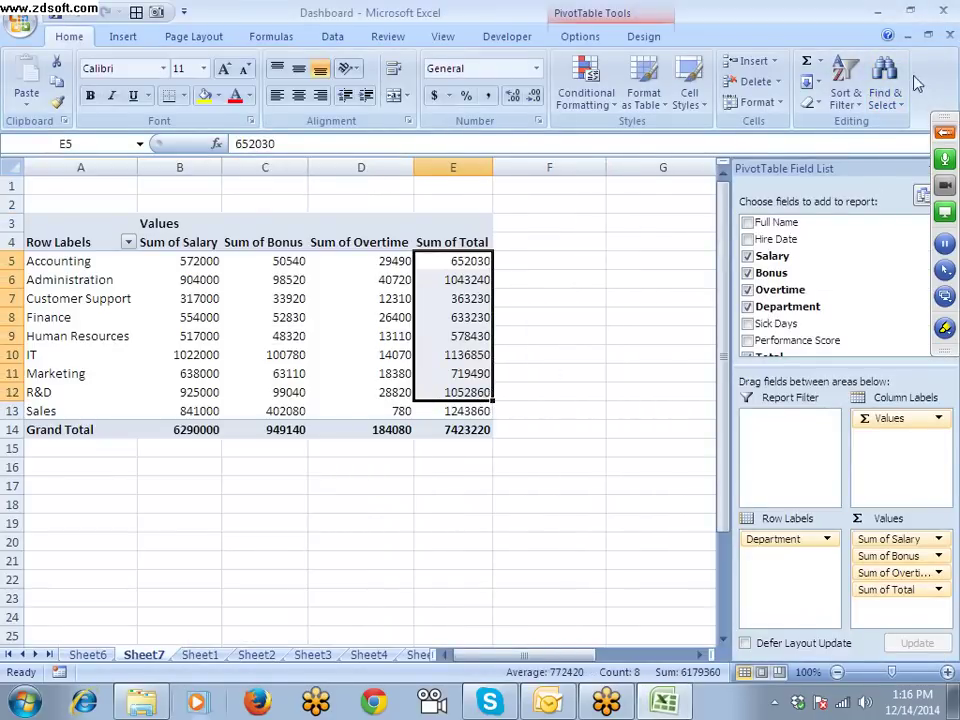
left_click(950, 35)
left_click(486, 397)
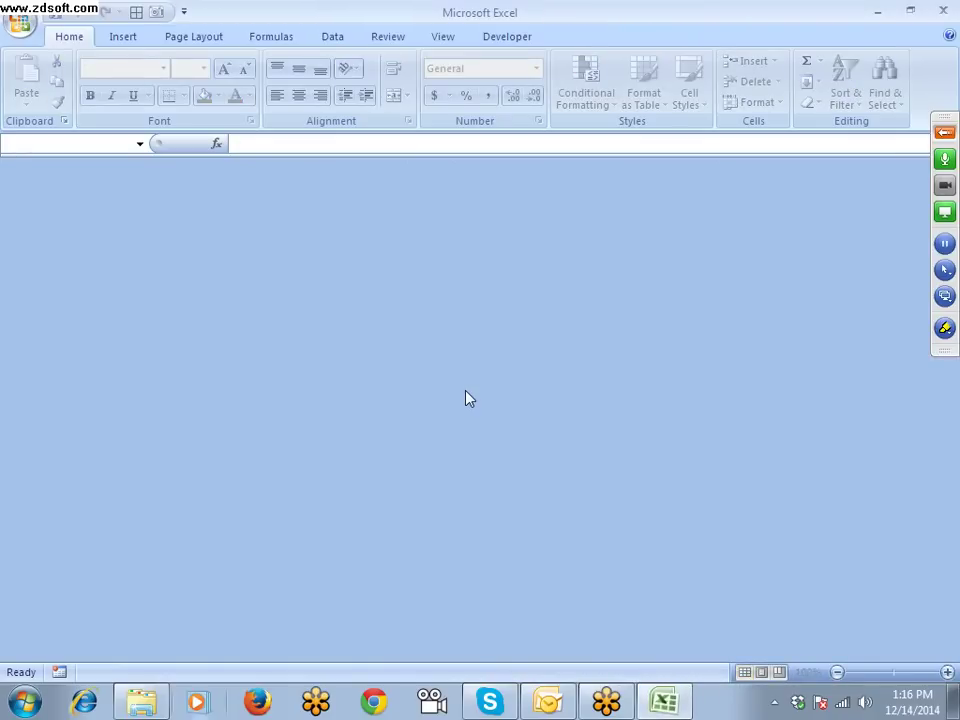
Step: Create a blank workbook and start a PivotTable on Sheet1 that uses an external data source, opening the list of existing connections
key("ctrl+n")
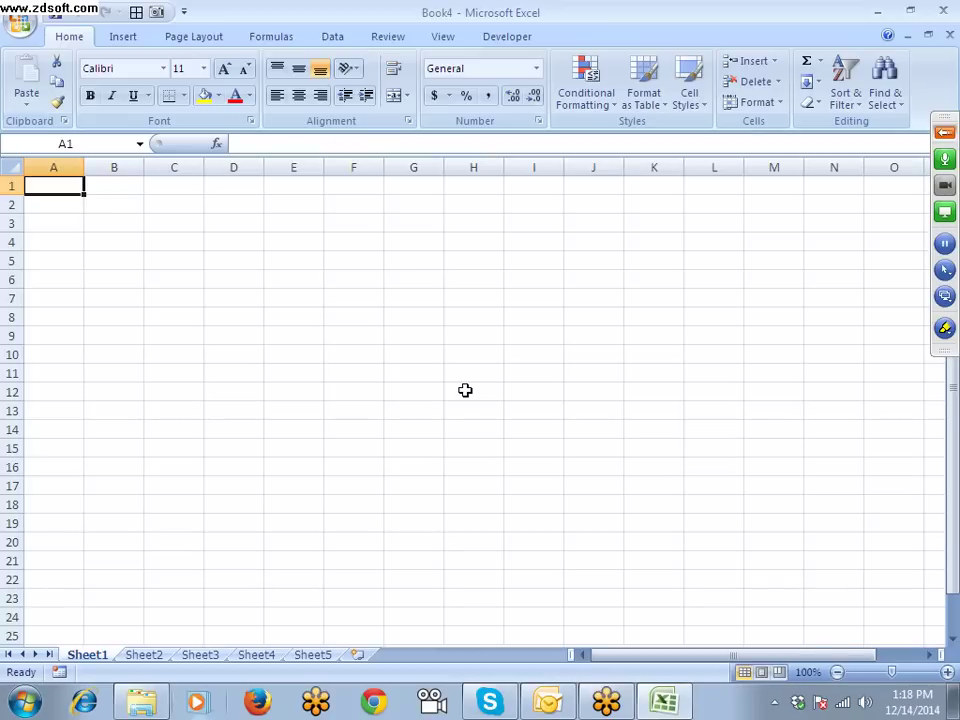
left_click(135, 37)
left_click(30, 100)
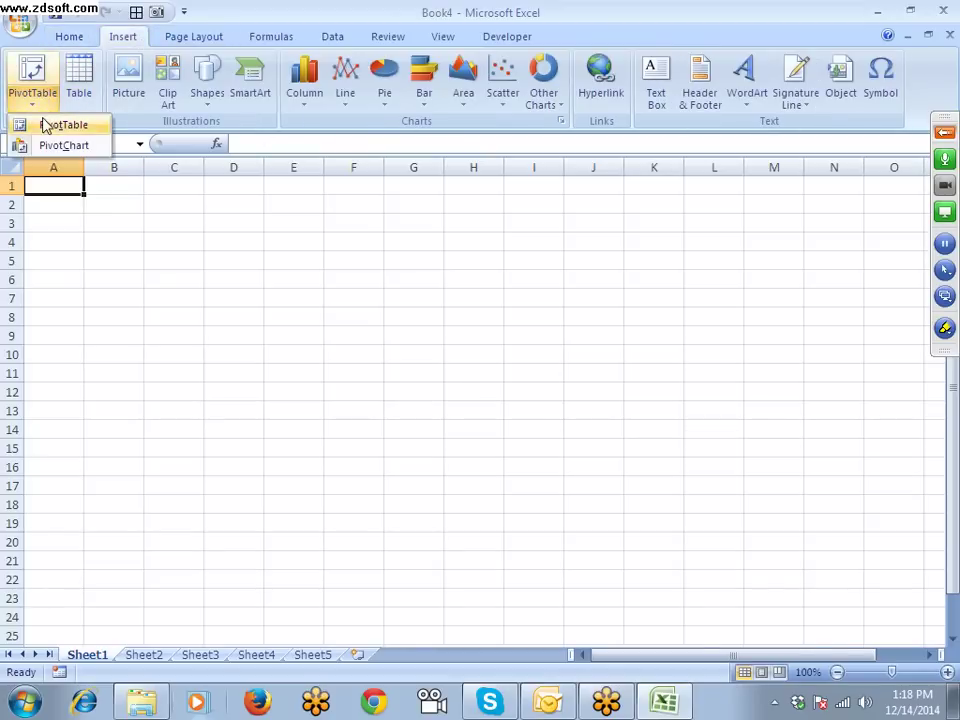
left_click(45, 124)
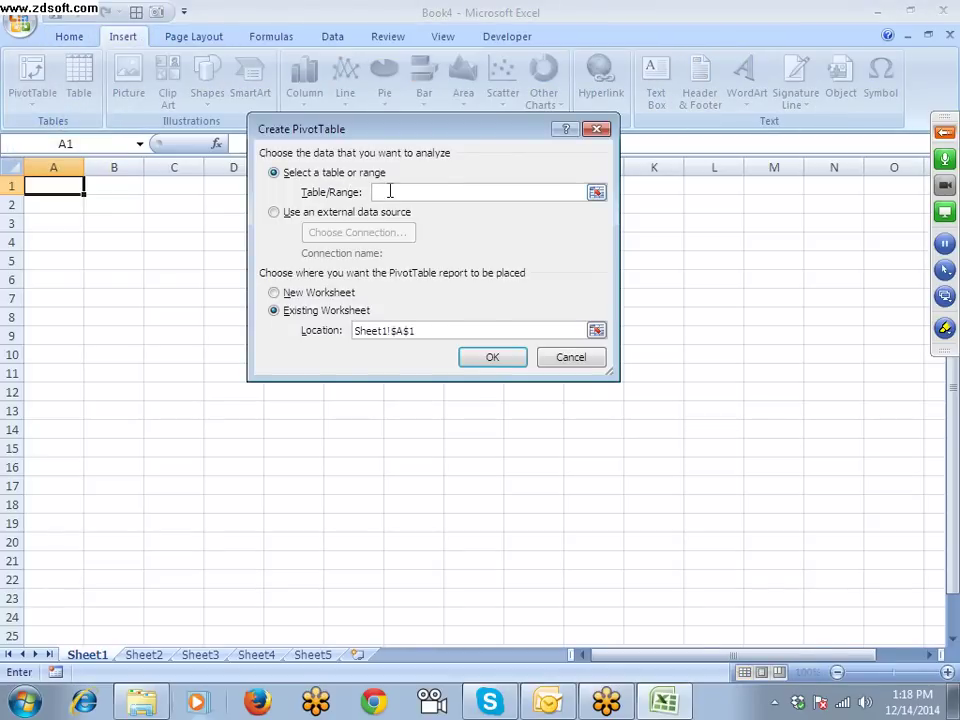
left_click(289, 215)
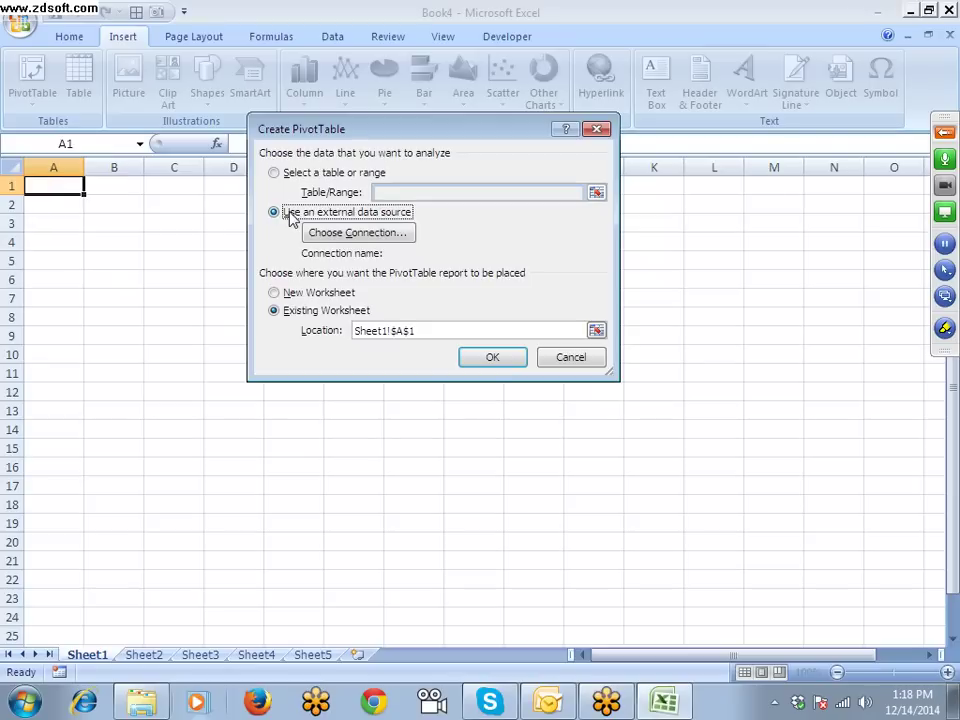
left_click(342, 237)
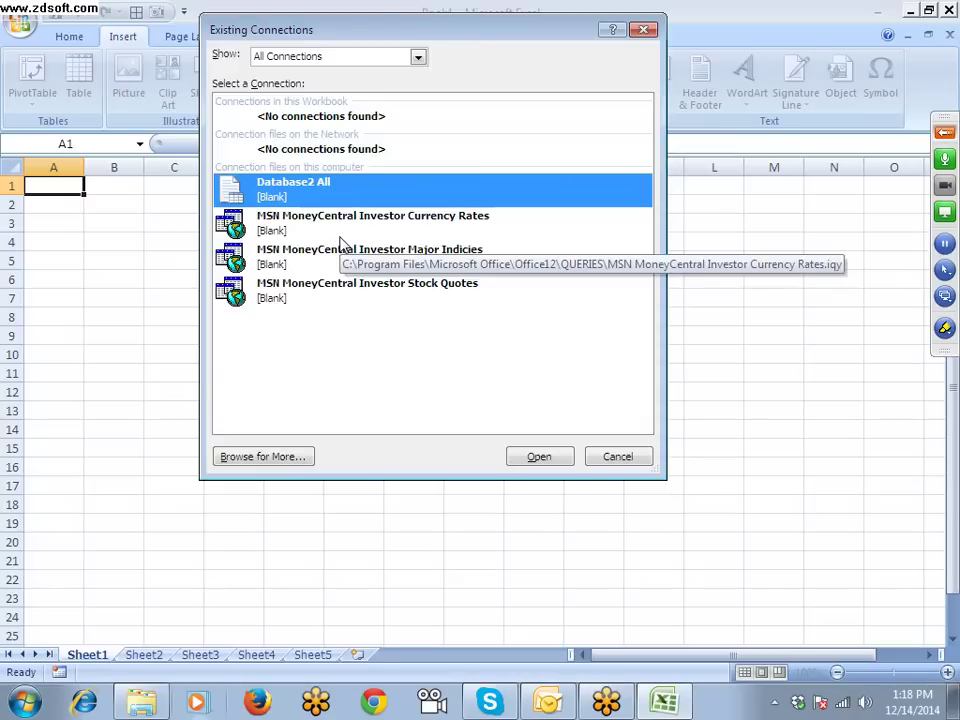
Step: Connect the PivotTable to the Sheet1$ table of the Data workbook in the Documents library, with first-row column headers
left_click(284, 458)
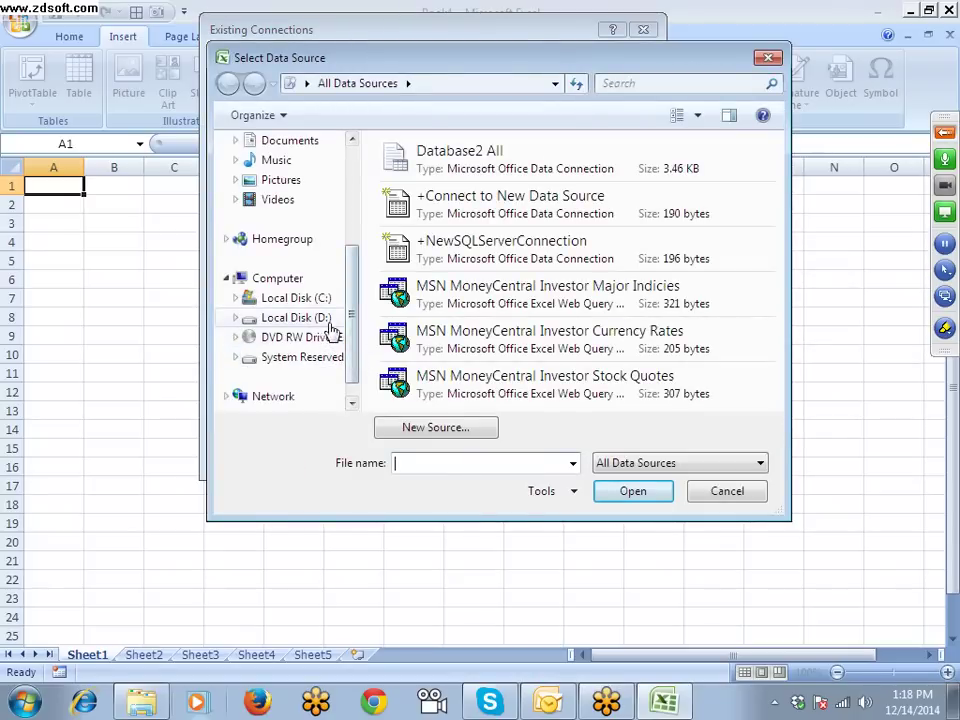
scroll(353, 298, "up", 2)
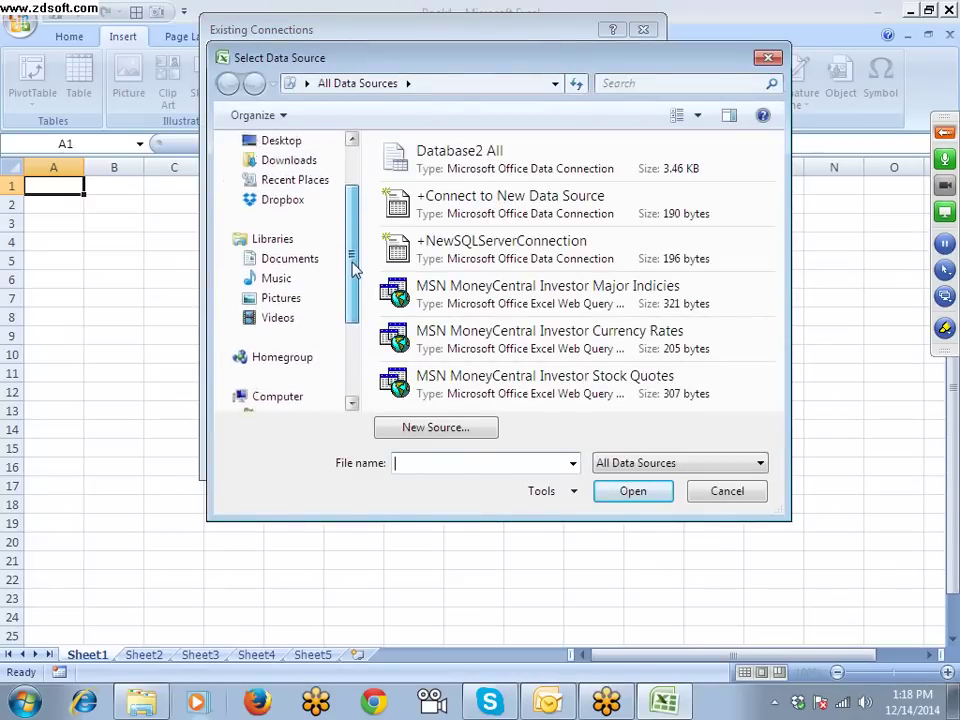
mouse_move(354, 257)
left_mouse_down()
mouse_move(351, 310)
mouse_move(349, 251)
left_mouse_up()
left_click(313, 263)
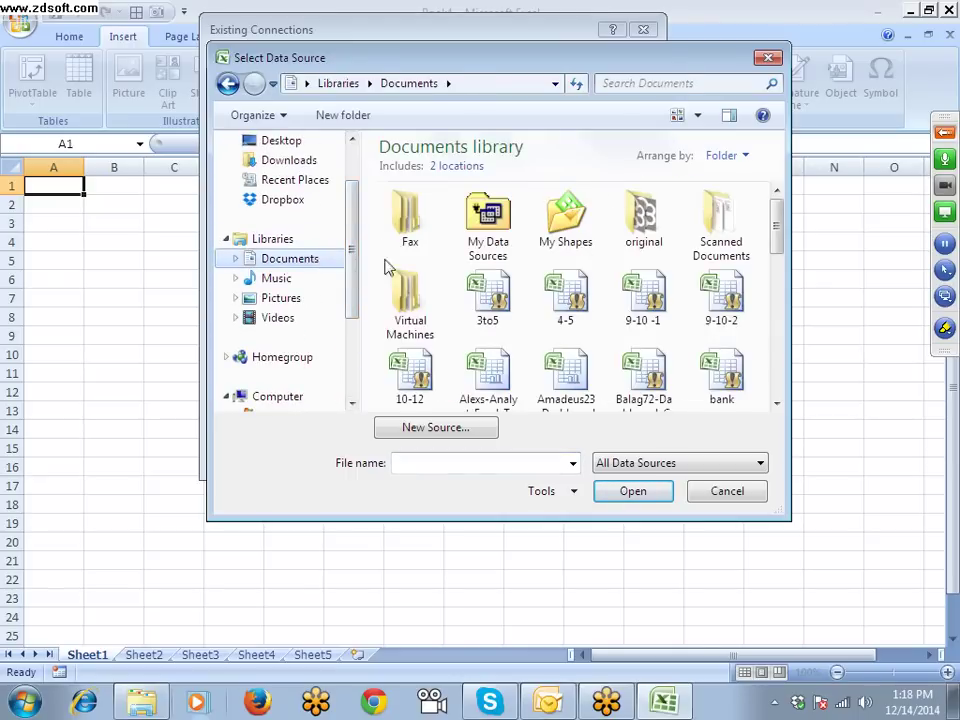
left_click_drag(778, 246, 780, 317)
left_click(660, 285)
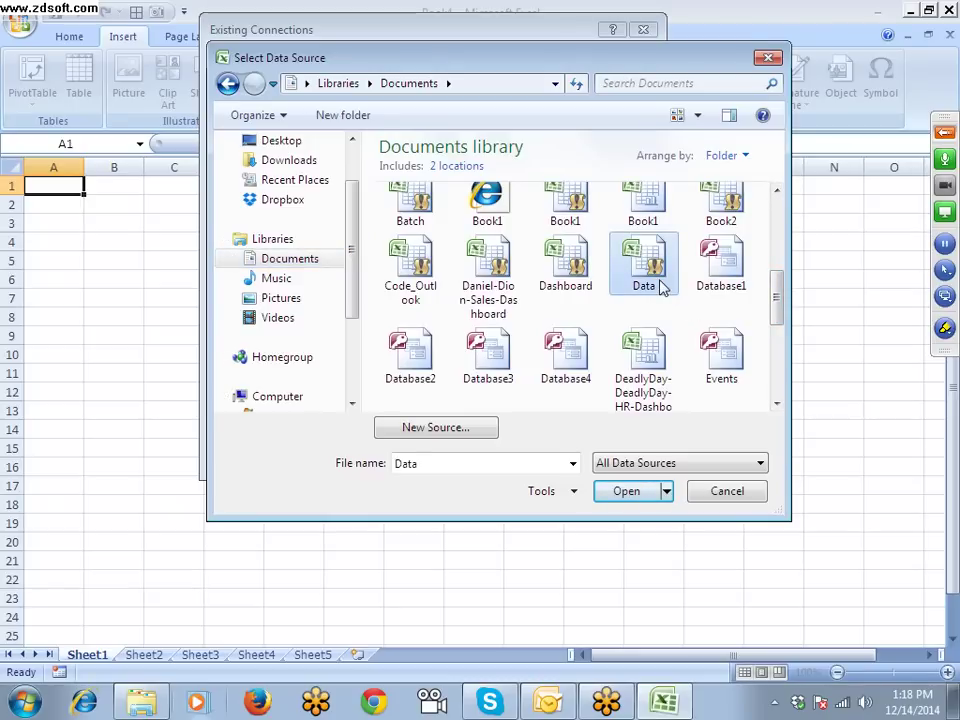
left_click(648, 491)
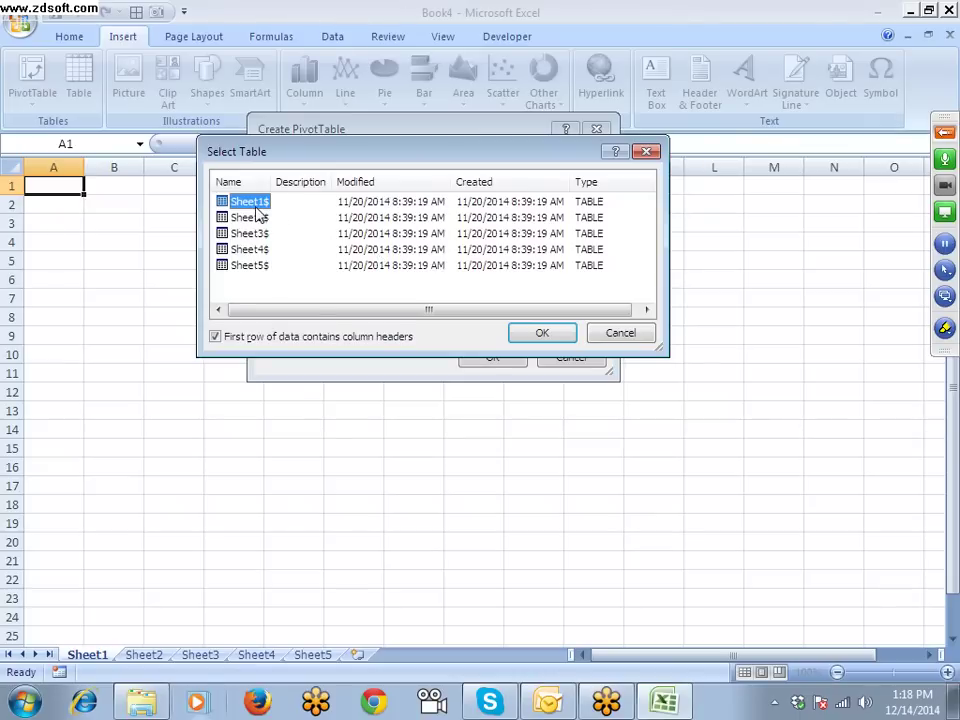
left_click(521, 336)
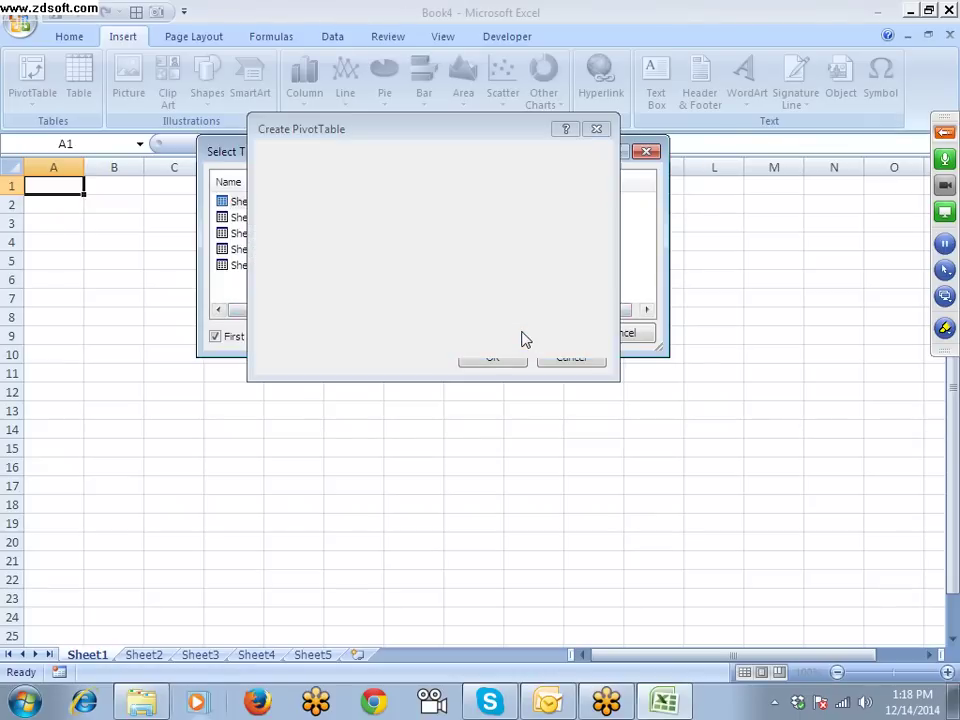
Step: Create the PivotTable at Sheet1 cell A1 and add Name to the row labels and Sales to the values
left_click(502, 357)
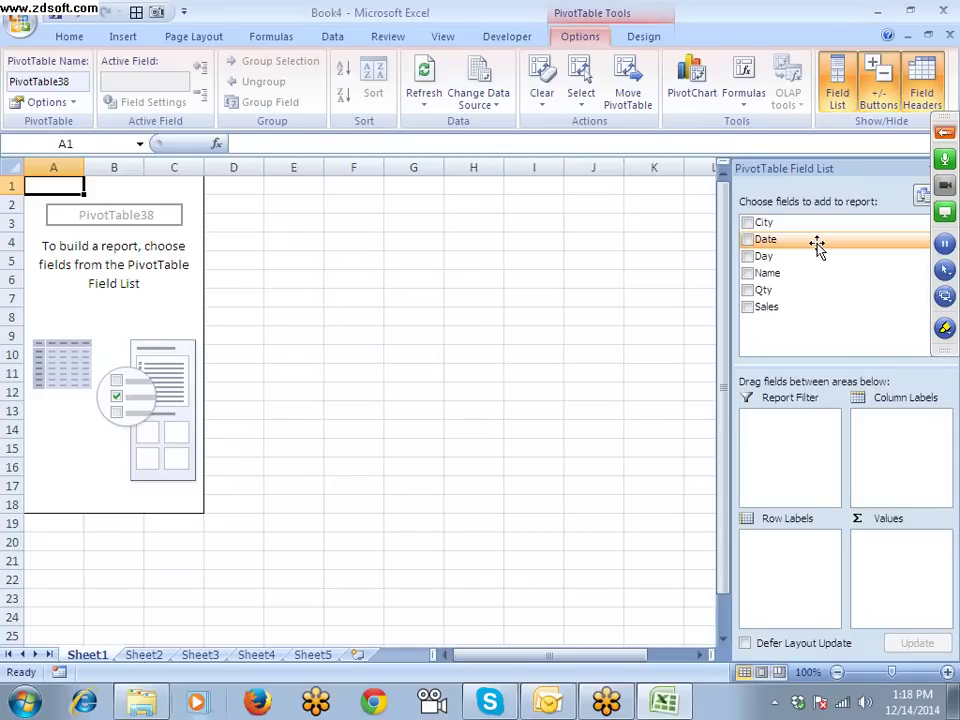
left_click_drag(817, 247, 784, 570)
left_click_drag(784, 306, 898, 560)
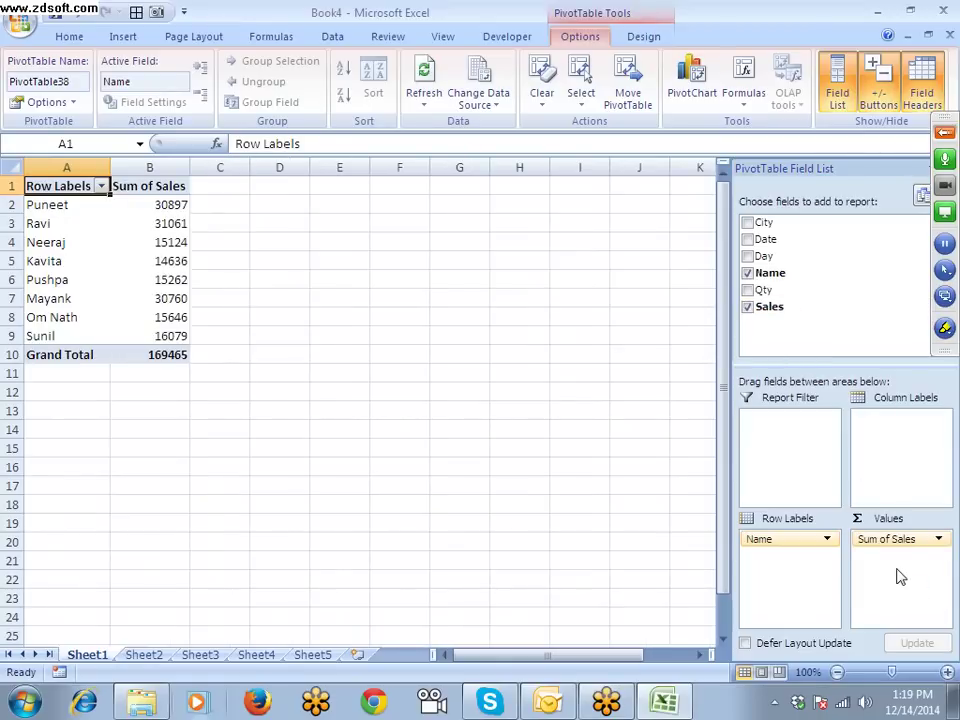
Step: Start a PivotTable on Sheet2 that uses an external data source and open the list of existing connections
left_click(148, 655)
left_click(122, 40)
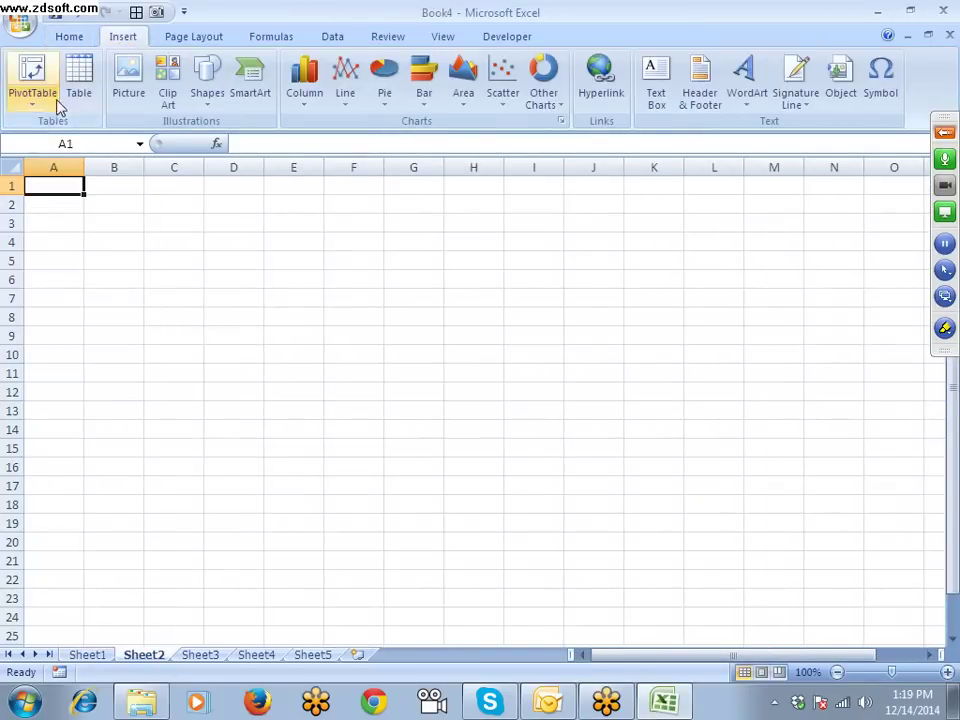
left_click(36, 96)
left_click(58, 126)
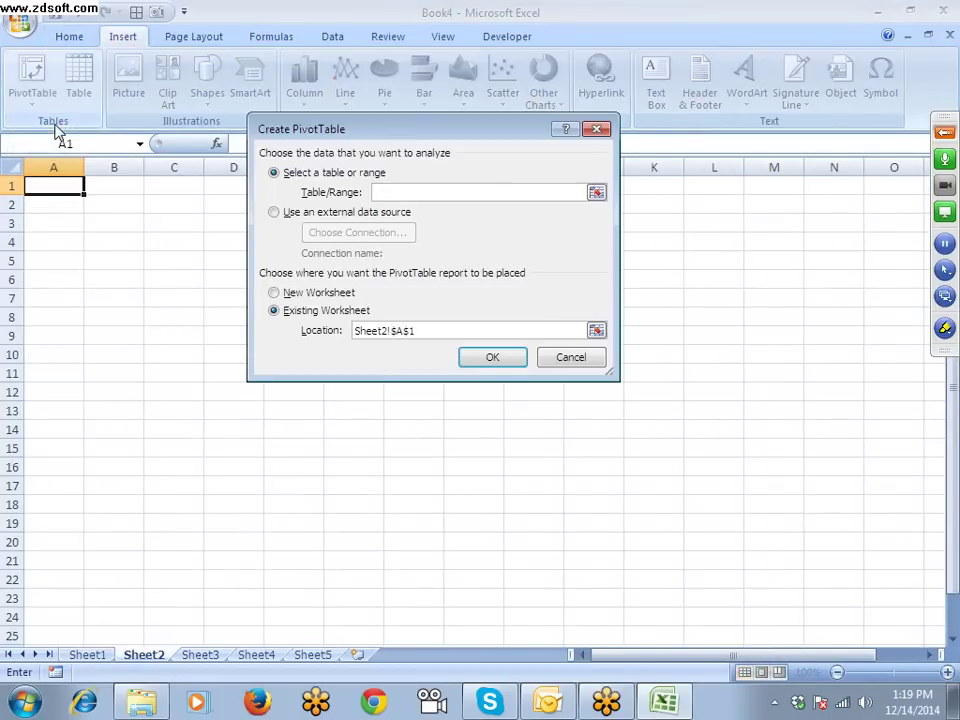
left_click(275, 219)
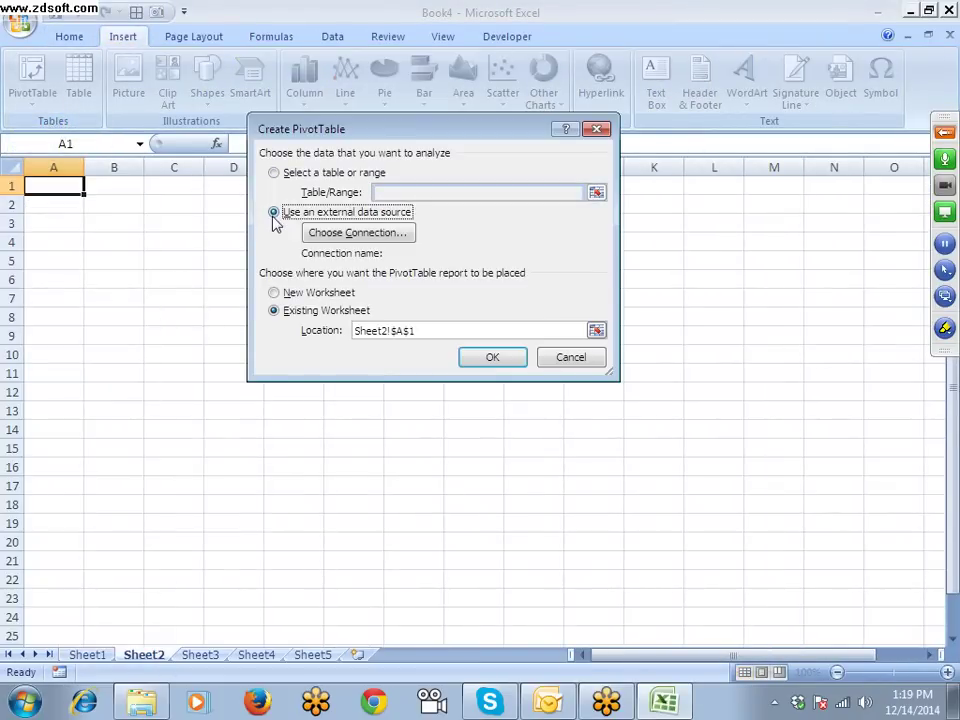
left_click(333, 238)
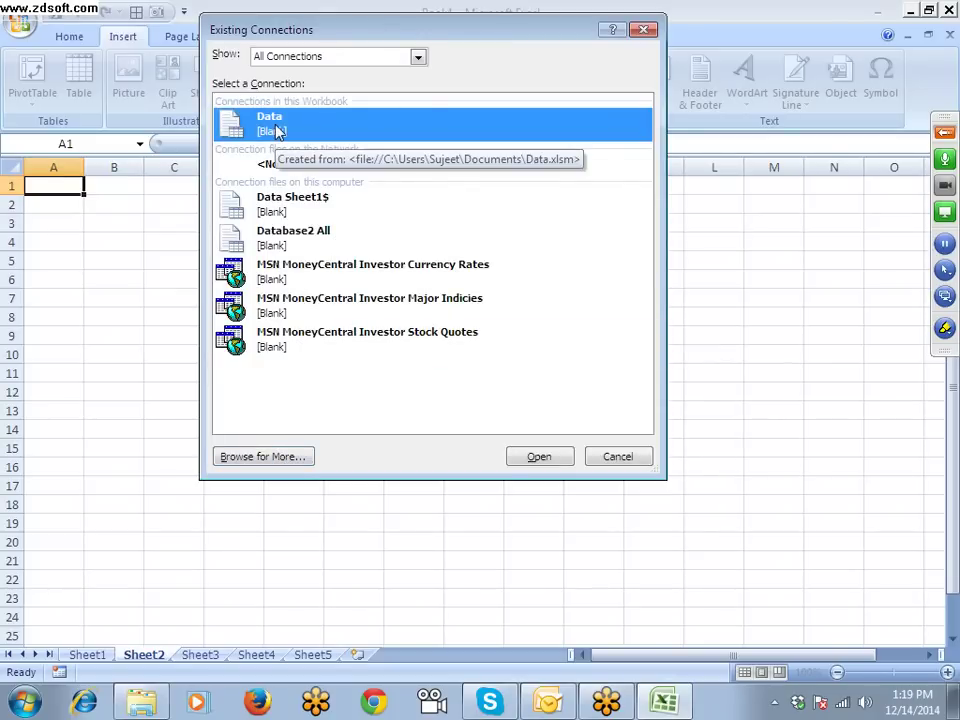
Step: Connect to the Sheet1$ table of the Dashboard workbook in the Documents library and create the PivotTable at Sheet2 cell A1
left_click(270, 455)
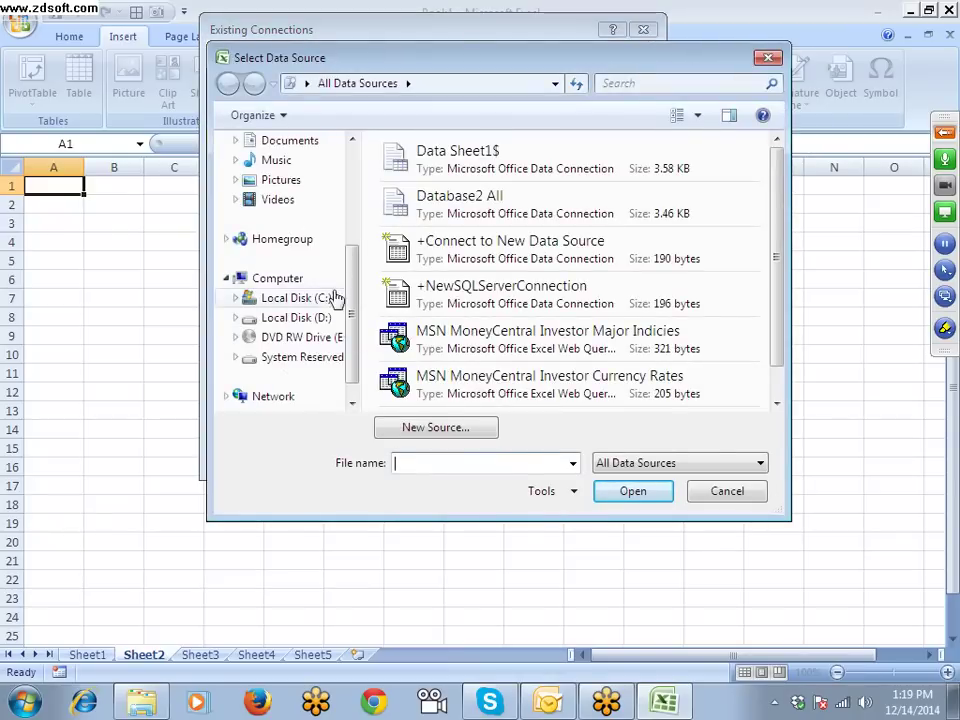
left_click(302, 146)
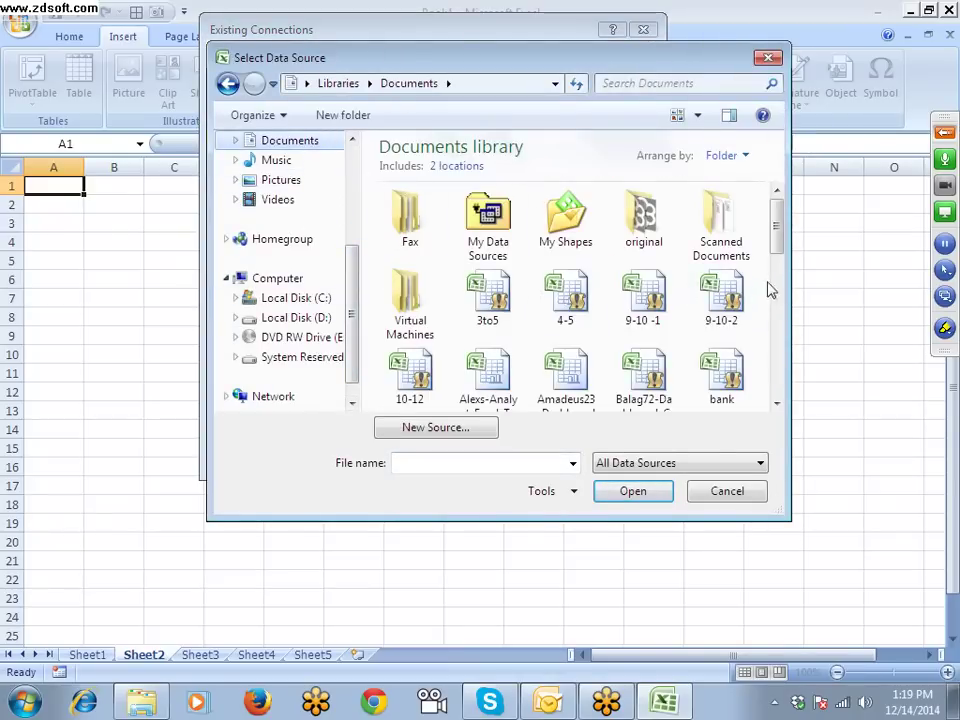
left_click_drag(775, 238, 772, 320)
left_click(565, 230)
left_click(643, 492)
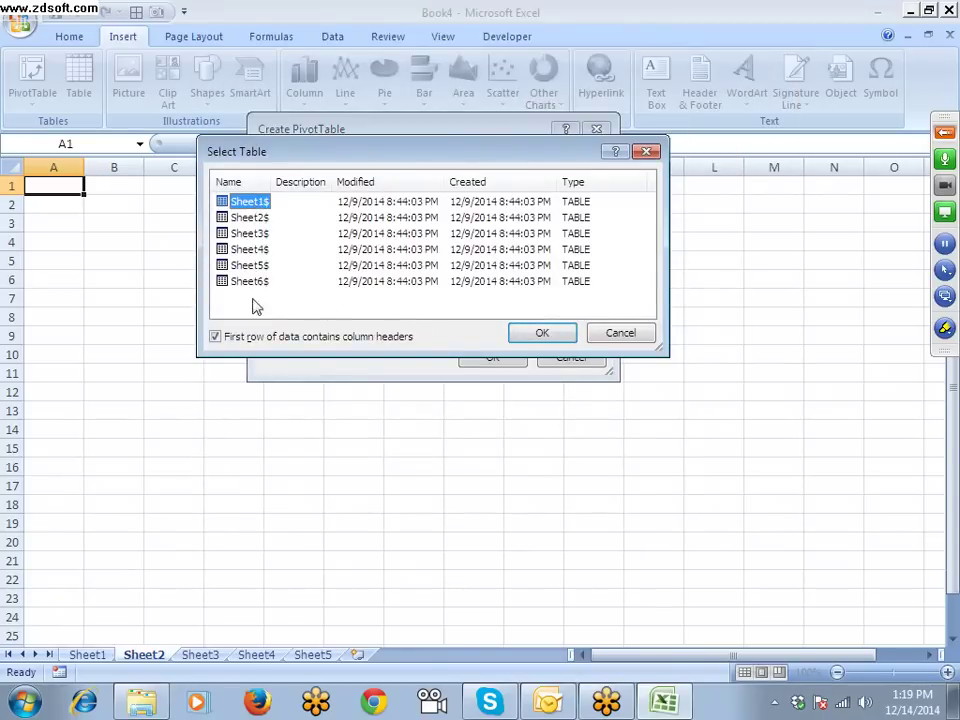
left_click(540, 336)
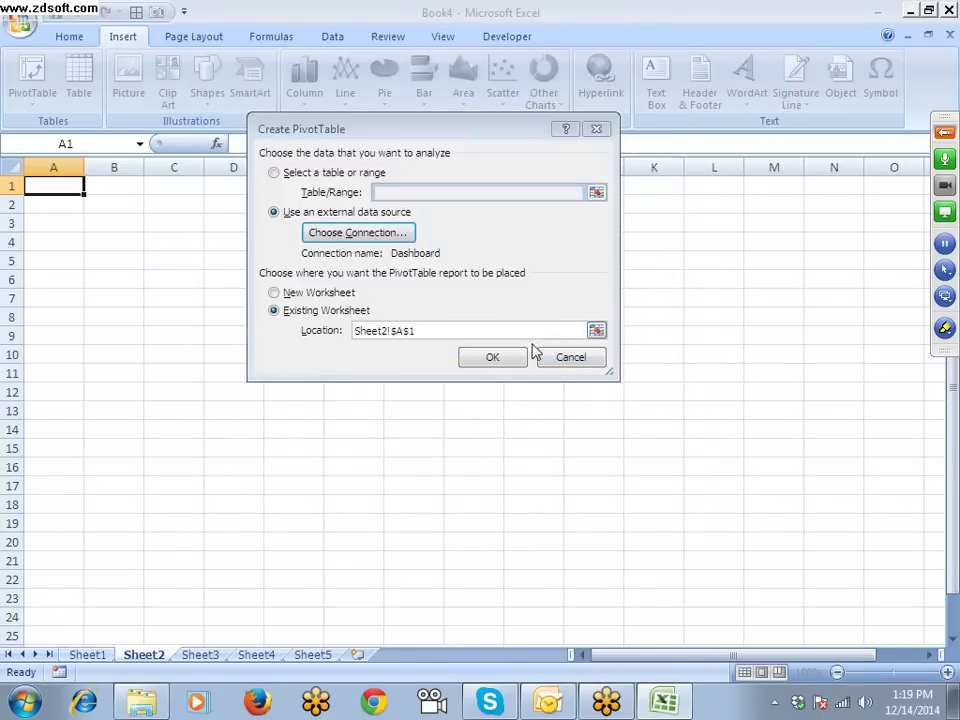
left_click(503, 359)
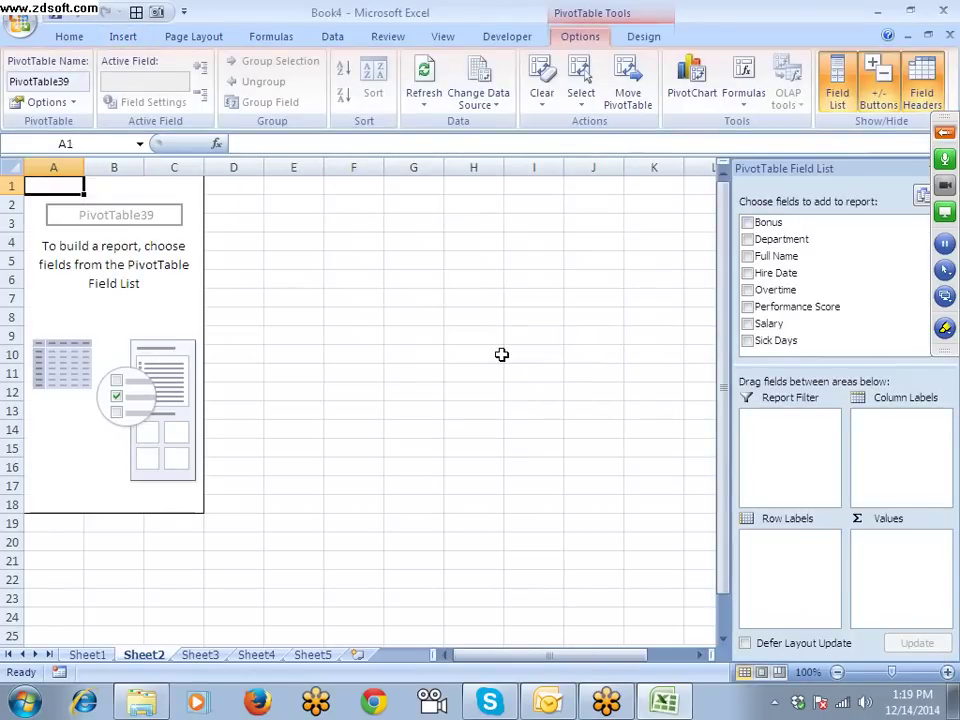
Step: Start a PivotTable on Sheet3 that uses an external data source and open the list of existing connections
left_click(212, 655)
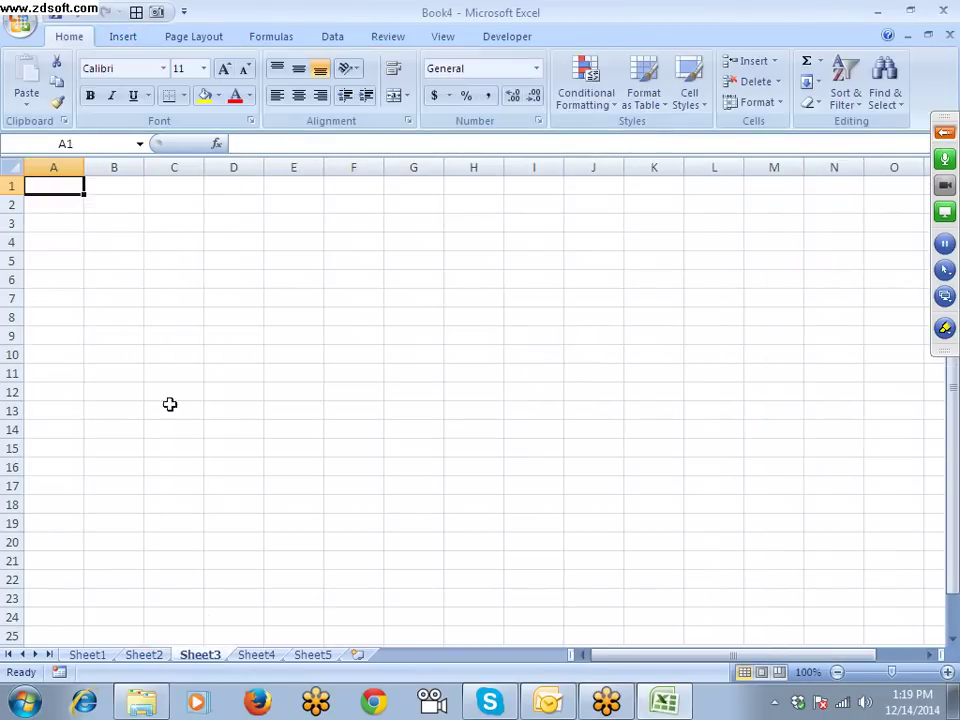
left_click(123, 40)
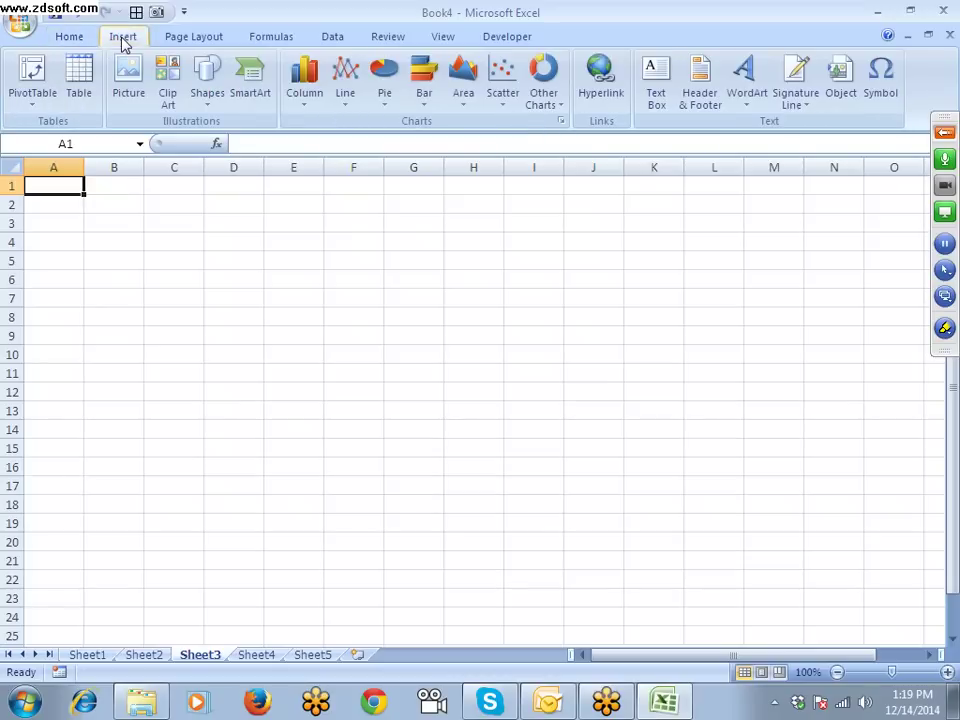
left_click(42, 100)
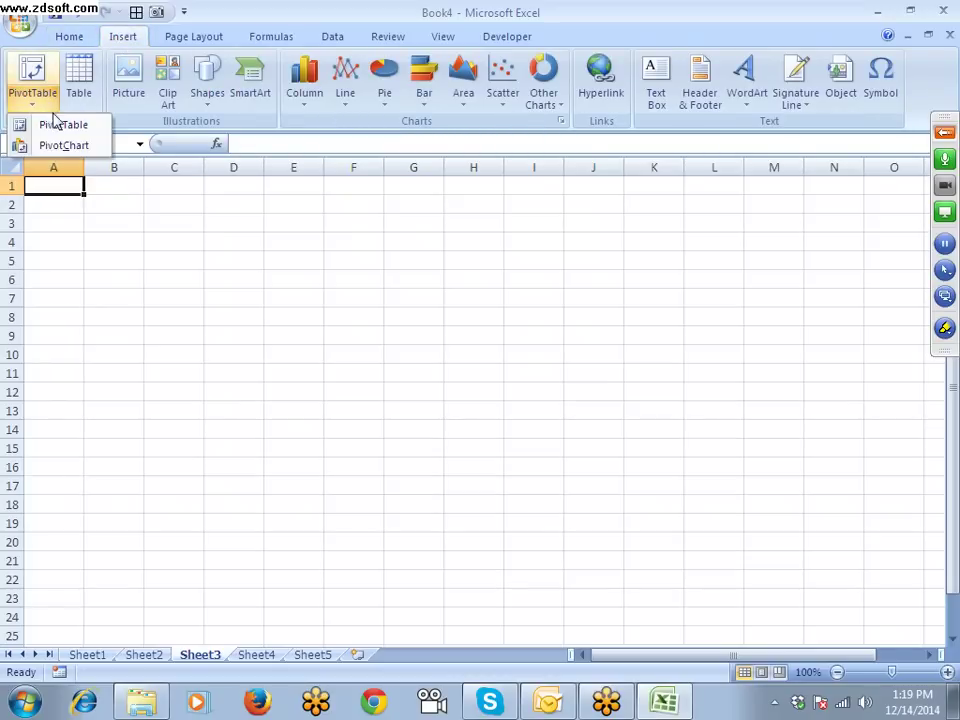
left_click(58, 125)
left_click(283, 213)
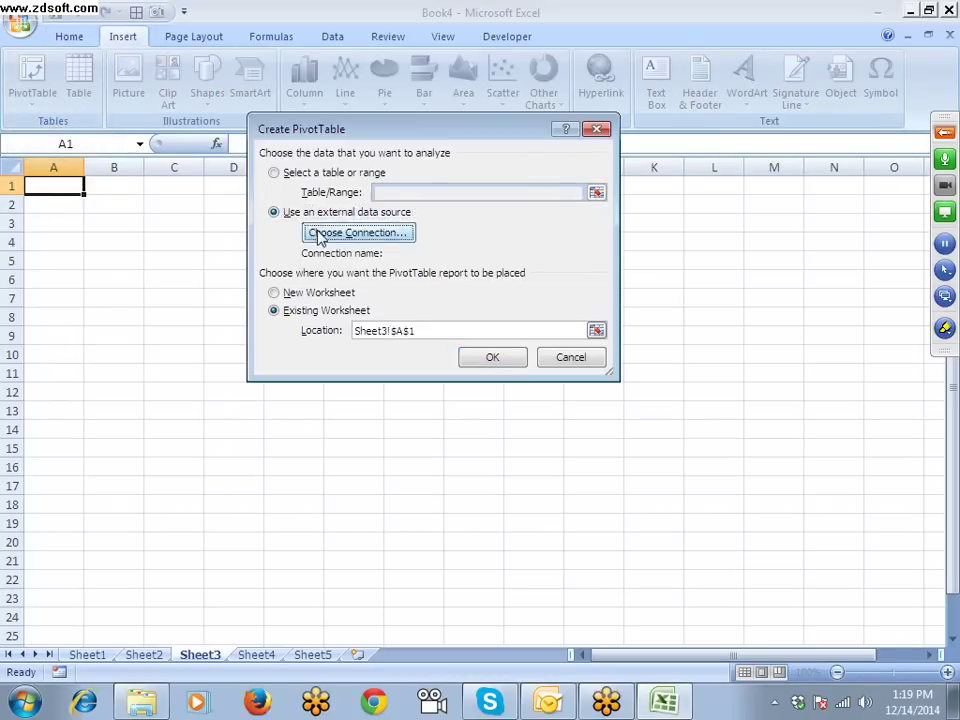
left_click(321, 235)
Step: Browse to the Documents library and open the IPT Access database as the PivotTable's data source
left_click(285, 456)
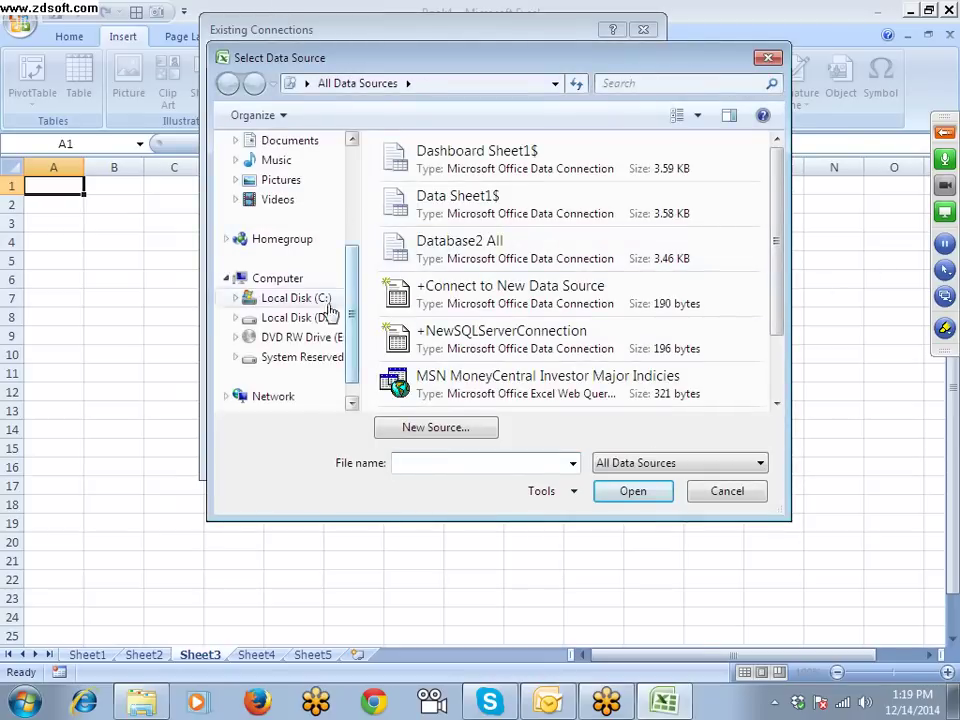
left_click(320, 318)
left_click_drag(349, 330, 350, 283)
left_click(290, 219)
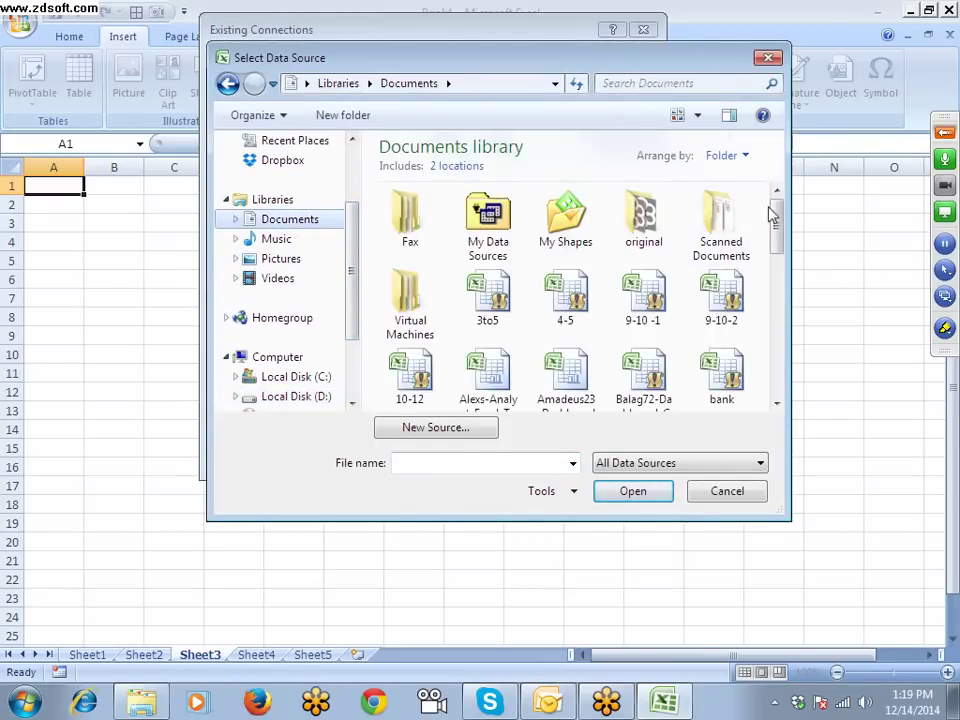
left_click_drag(775, 210, 779, 341)
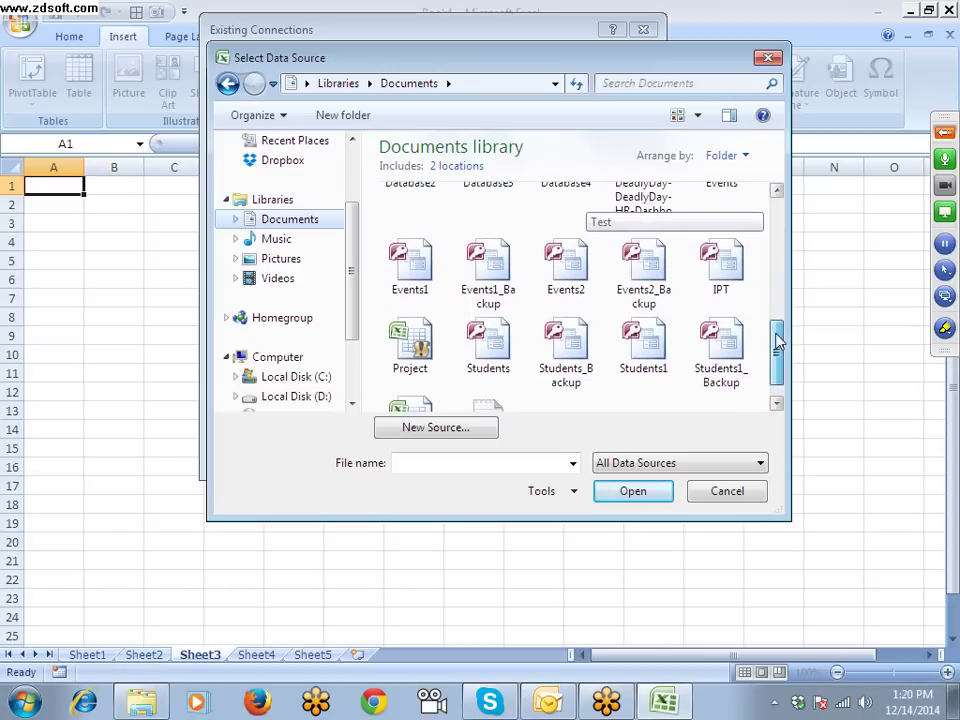
left_click_drag(779, 341, 780, 317)
left_click(744, 315)
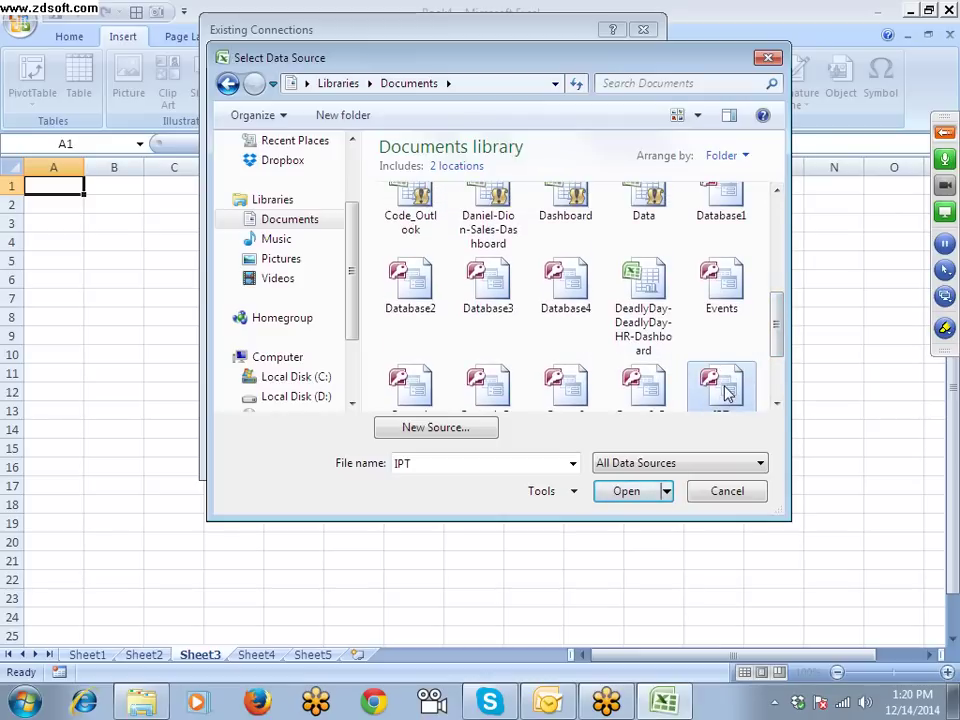
left_click(642, 493)
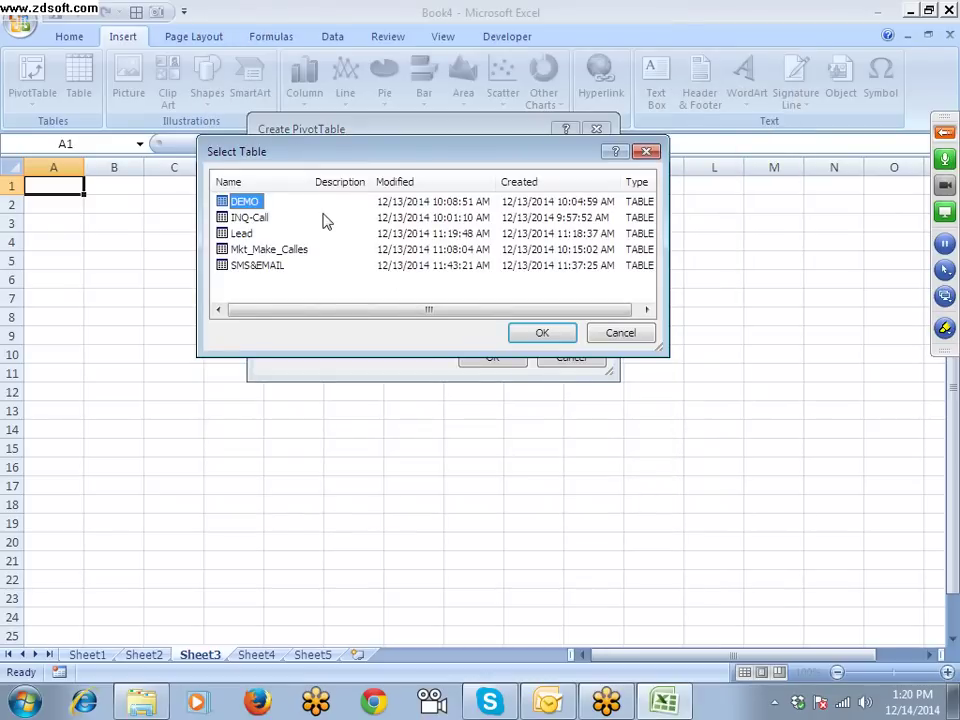
Step: Choose the INQ-Call table of the database and create the PivotTable at Sheet3 cell A1
left_click(268, 219)
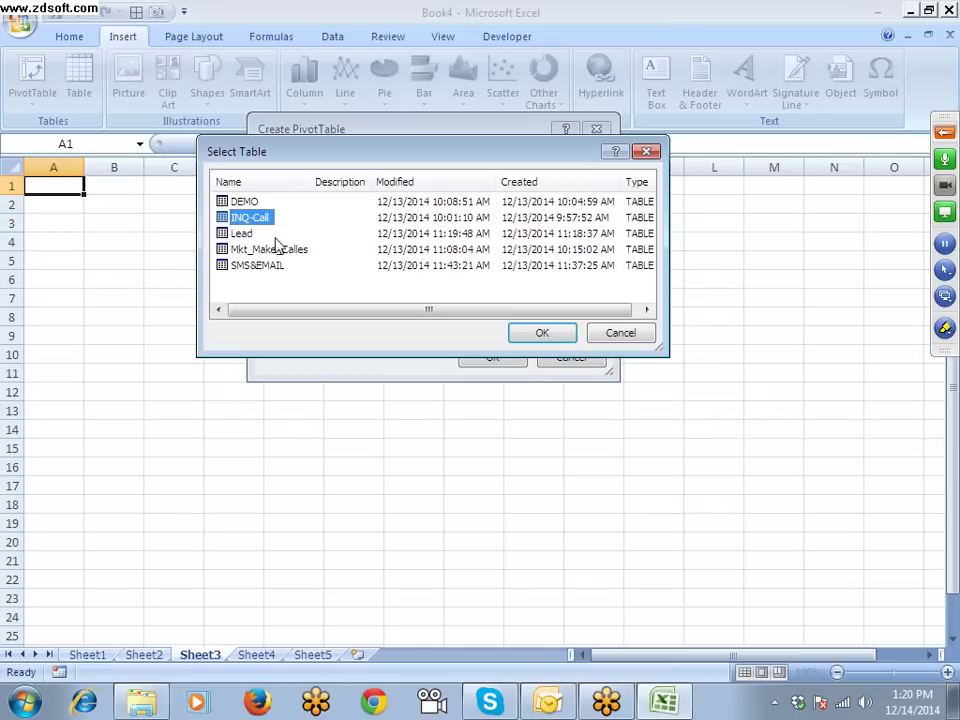
left_click(545, 335)
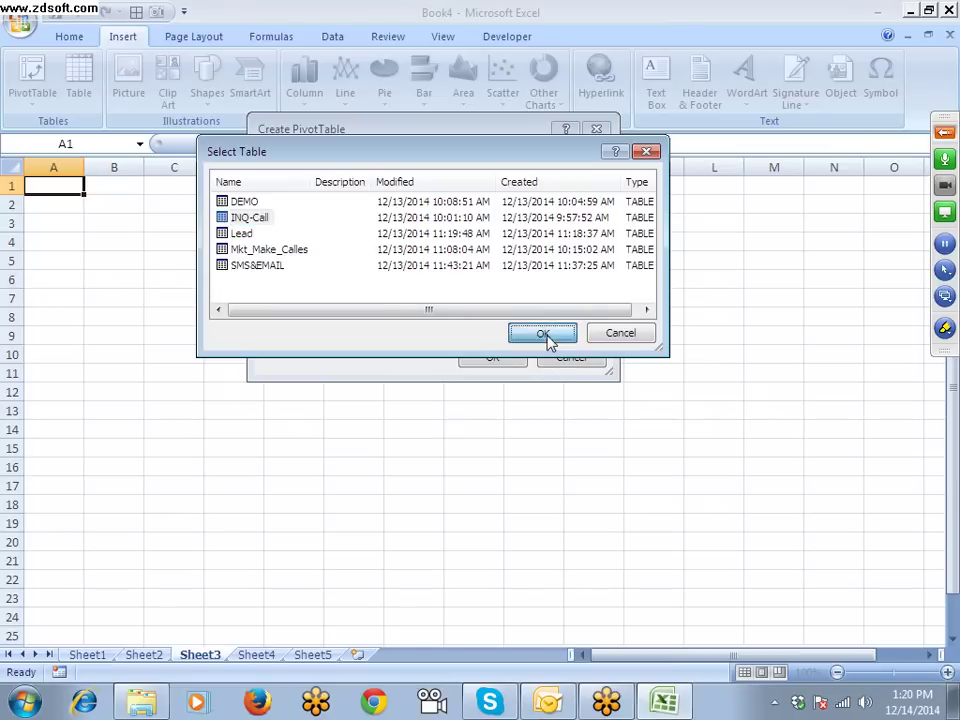
left_click(503, 359)
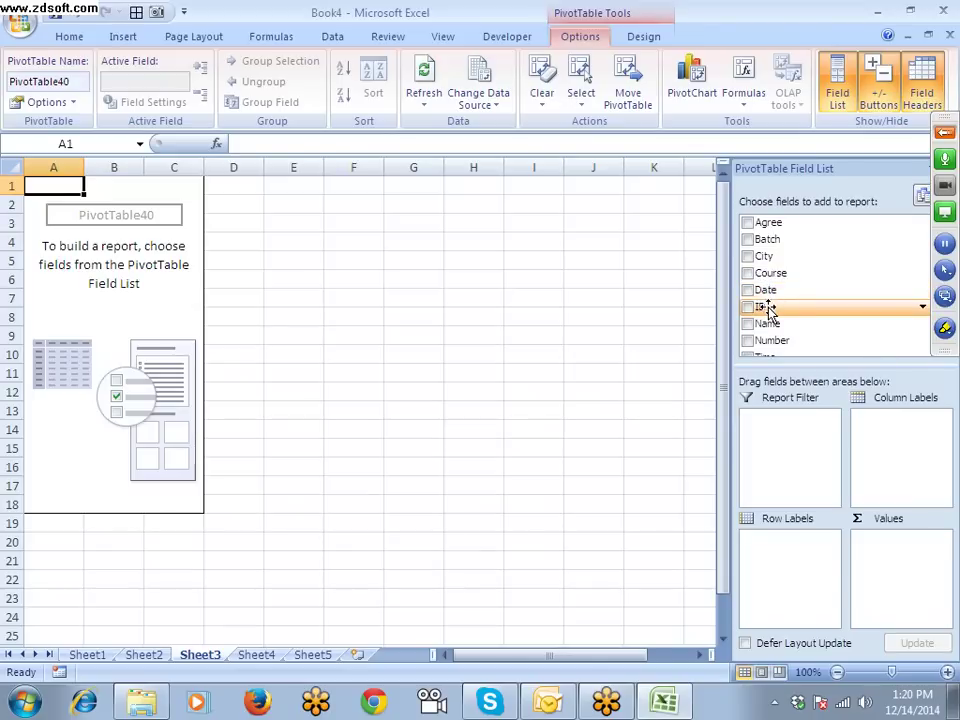
Step: Start a PivotTable on Sheet4 that uses an external data source and open the list of existing connections
left_click(252, 656)
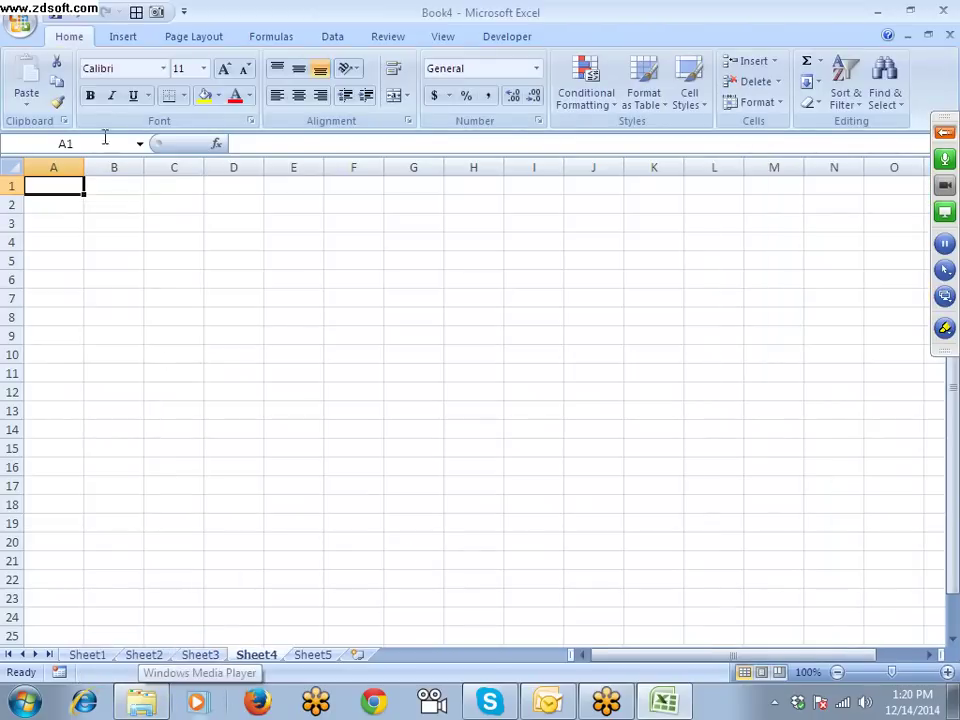
left_click(122, 38)
left_click(33, 98)
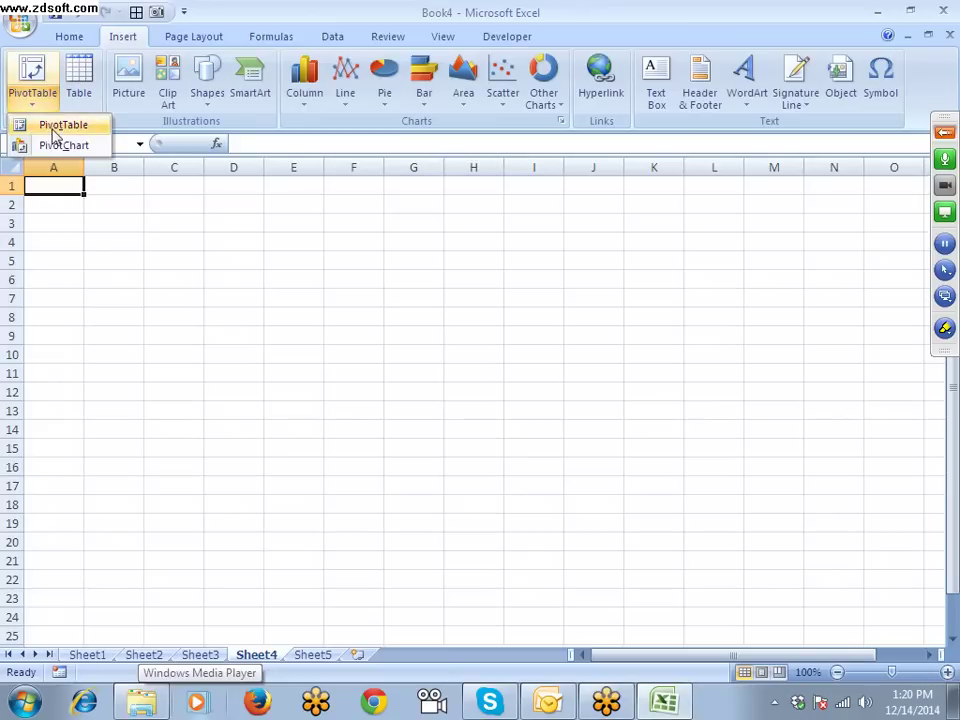
left_click(55, 127)
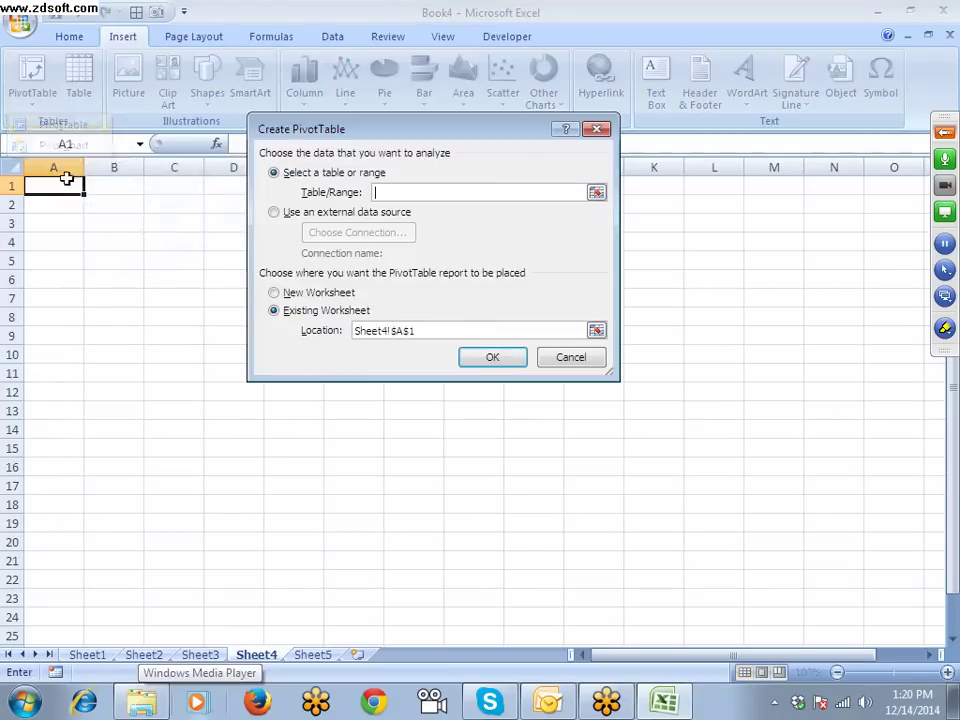
left_click(274, 214)
left_click(343, 231)
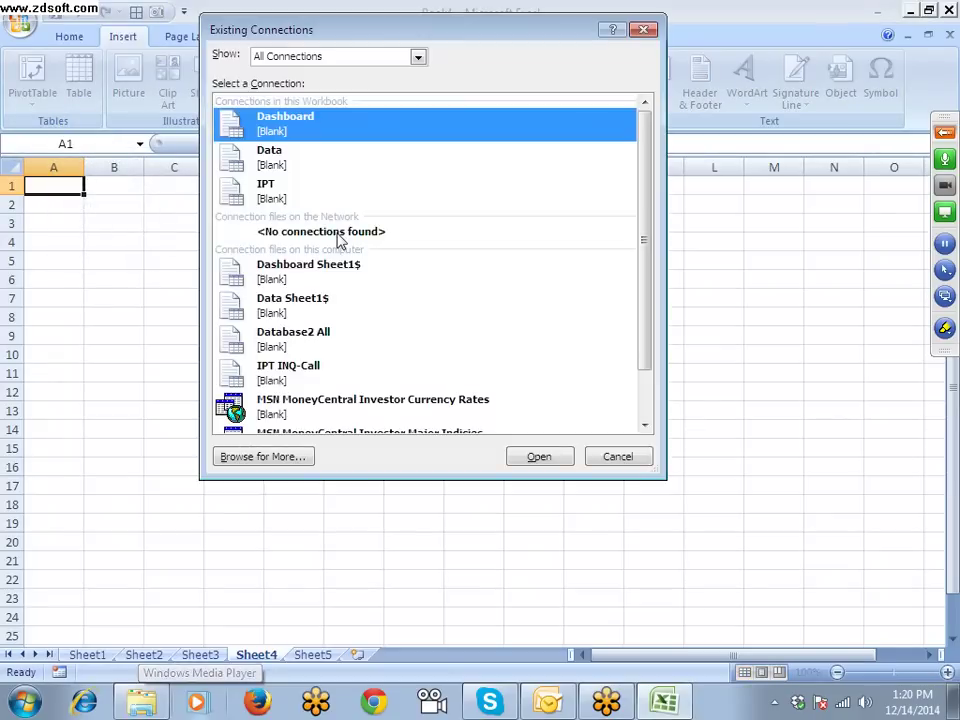
Step: Begin a new data source connection of type Microsoft SQL Server and proceed to the database server details
left_click(277, 458)
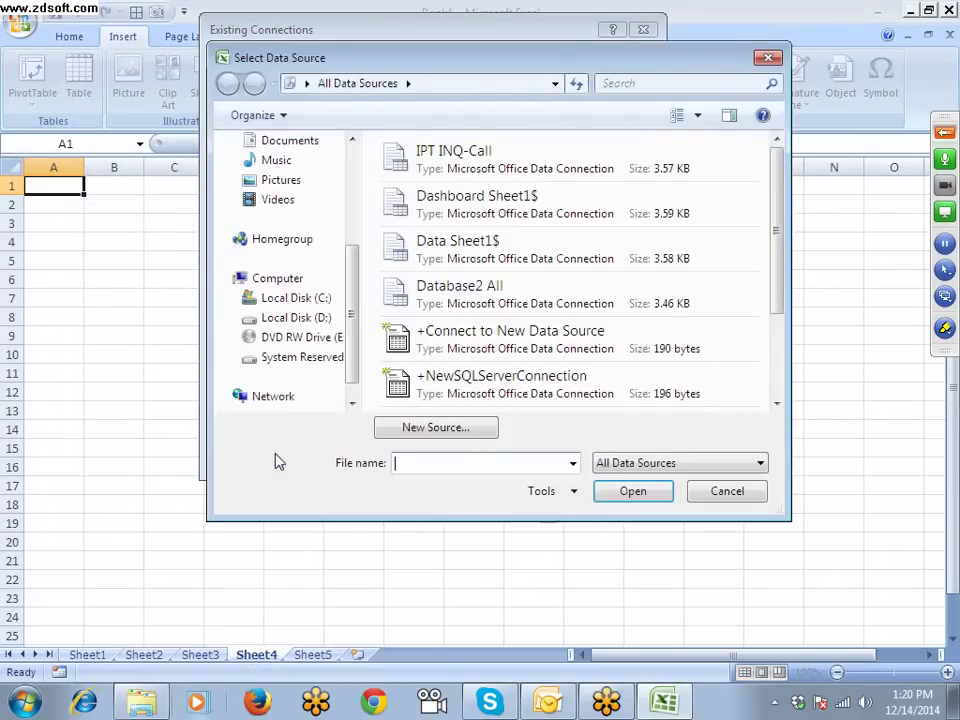
left_click(426, 433)
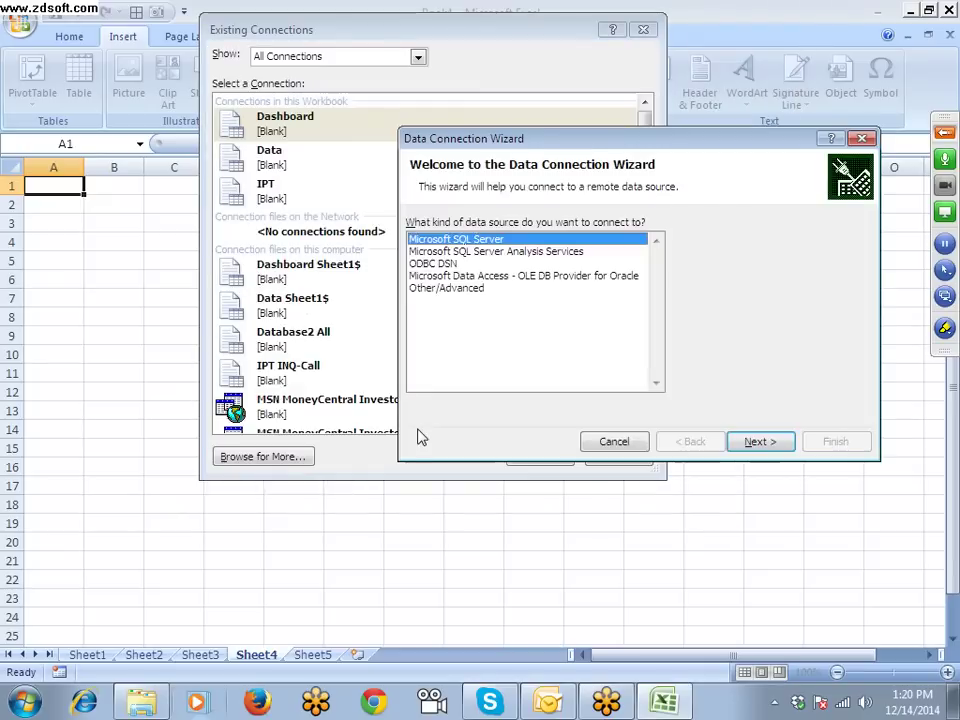
left_click(451, 264)
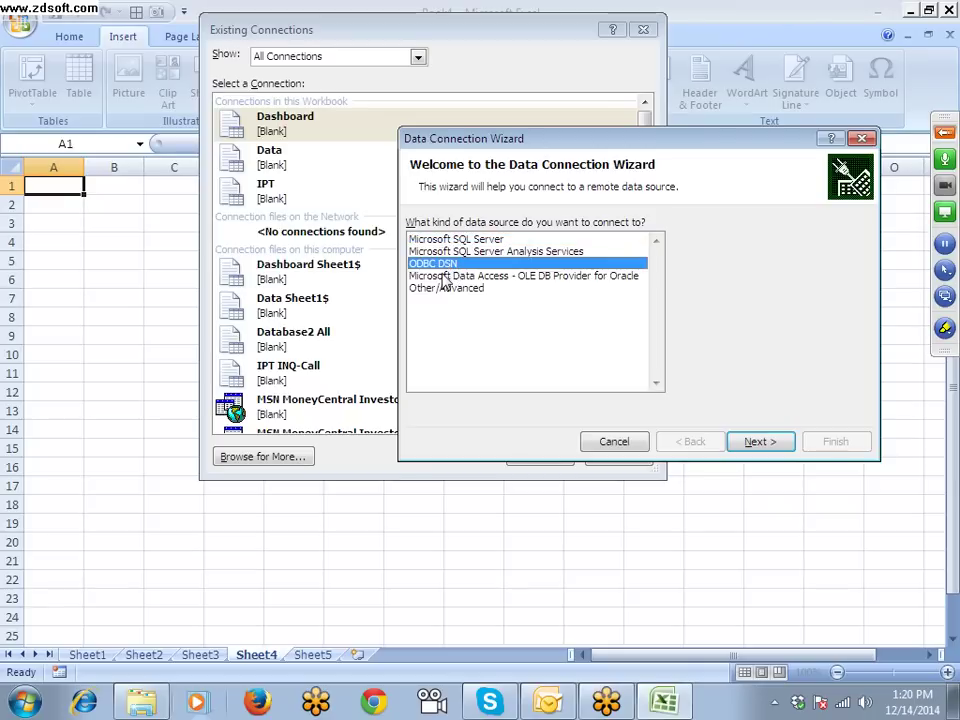
left_click(443, 276)
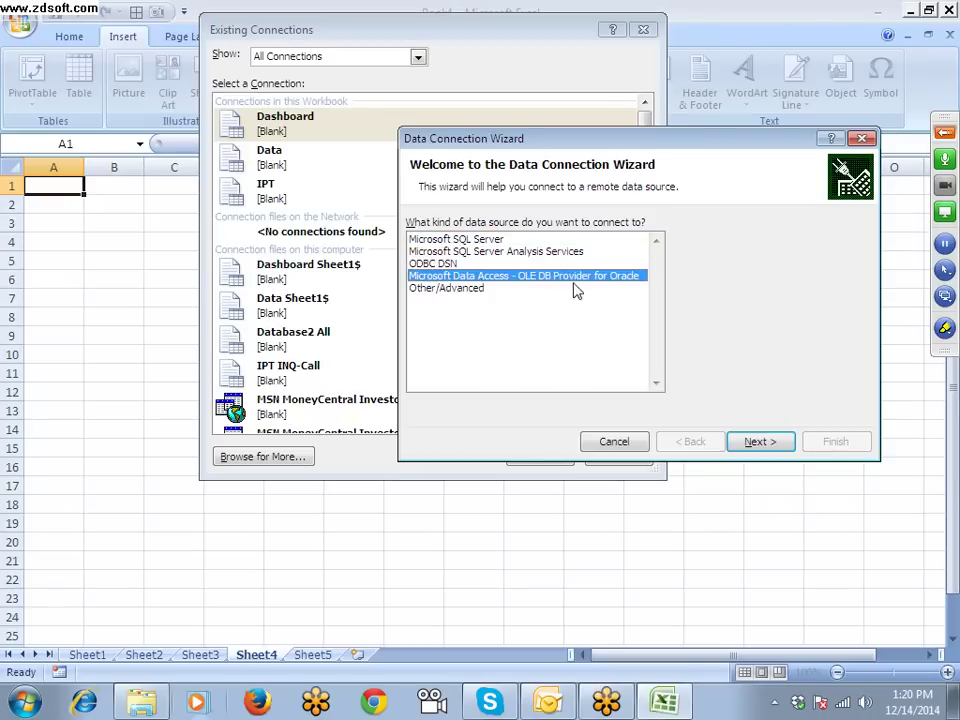
left_click(482, 241)
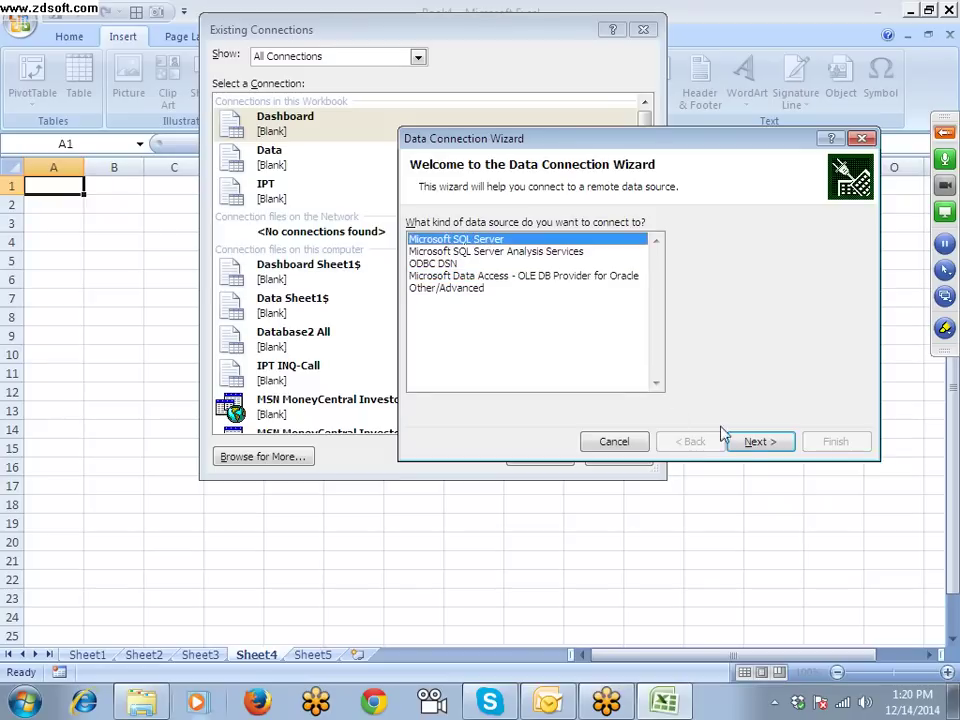
left_click(750, 441)
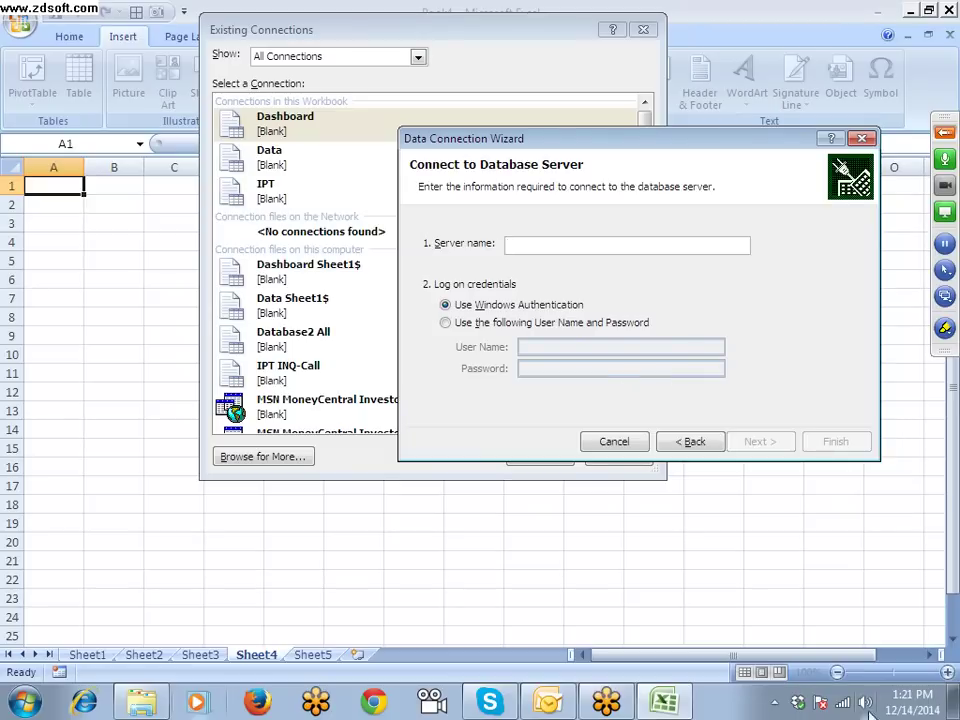
Step: Switch to Internet Download Manager, highlight the OracleXE112_Win64.zip download, and close the download manager
left_click(775, 702)
left_click(803, 619)
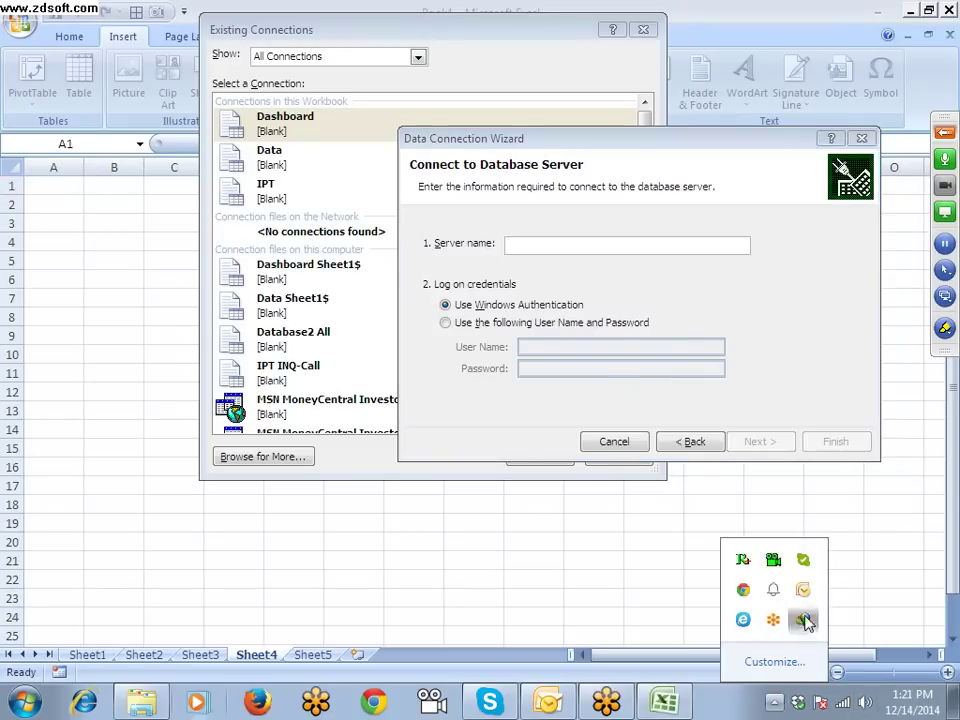
left_click(606, 450)
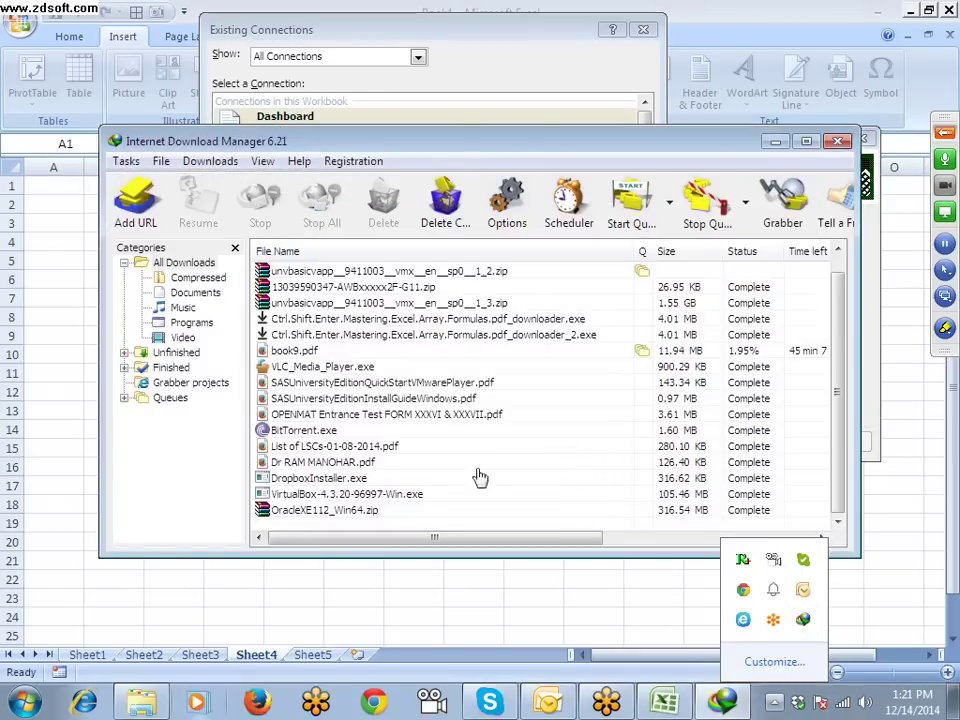
left_click(324, 512)
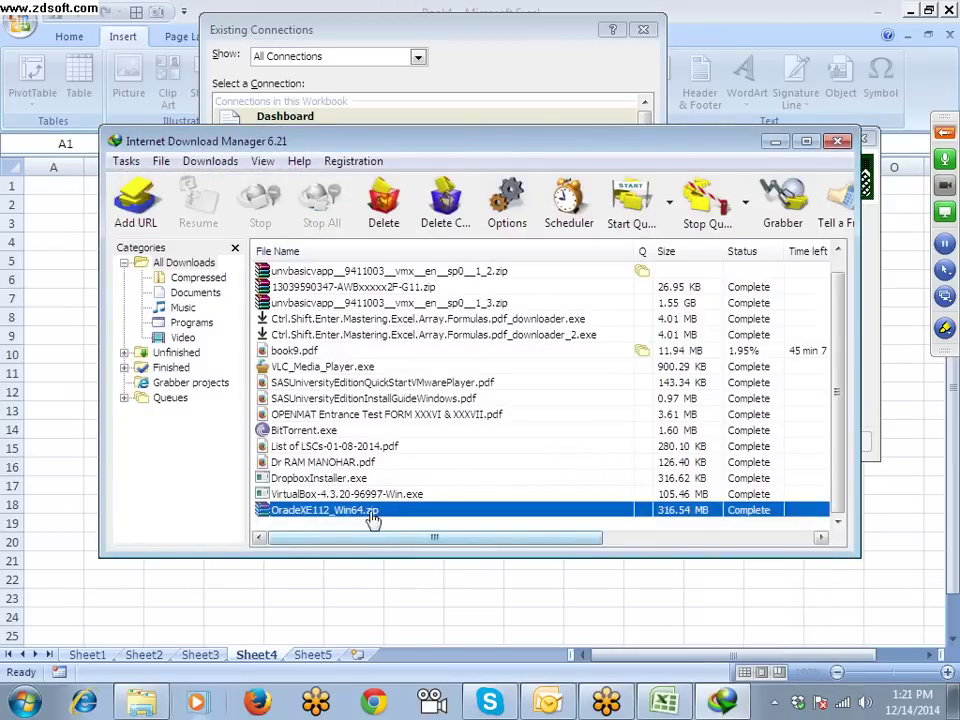
left_click(837, 141)
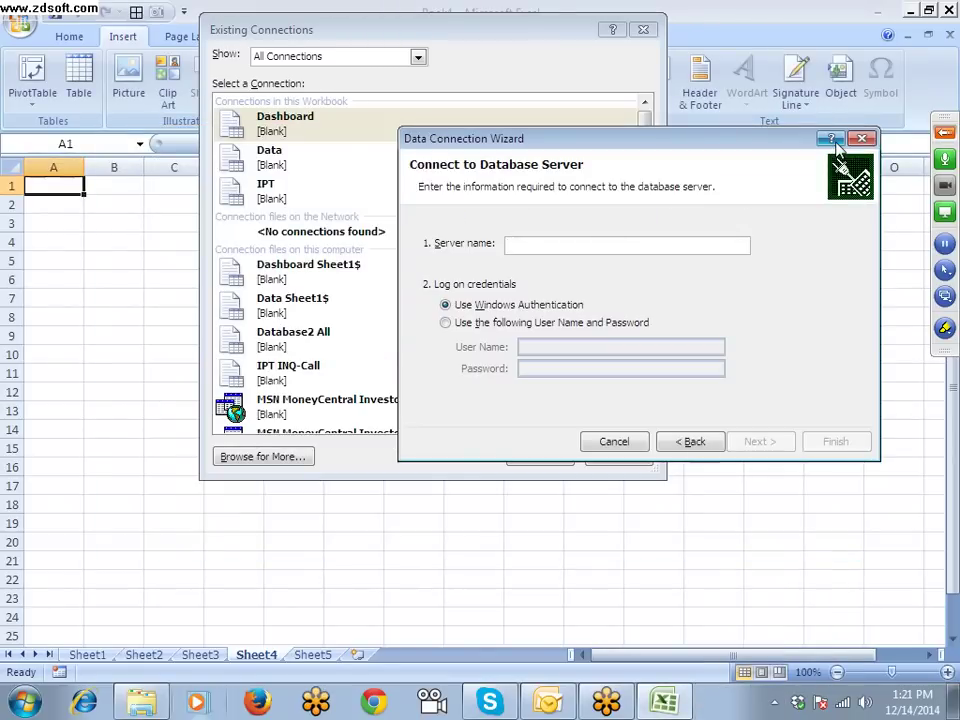
Step: Cancel the database server connection and back out of creating the PivotTable on Sheet4
left_click(616, 443)
left_click(727, 491)
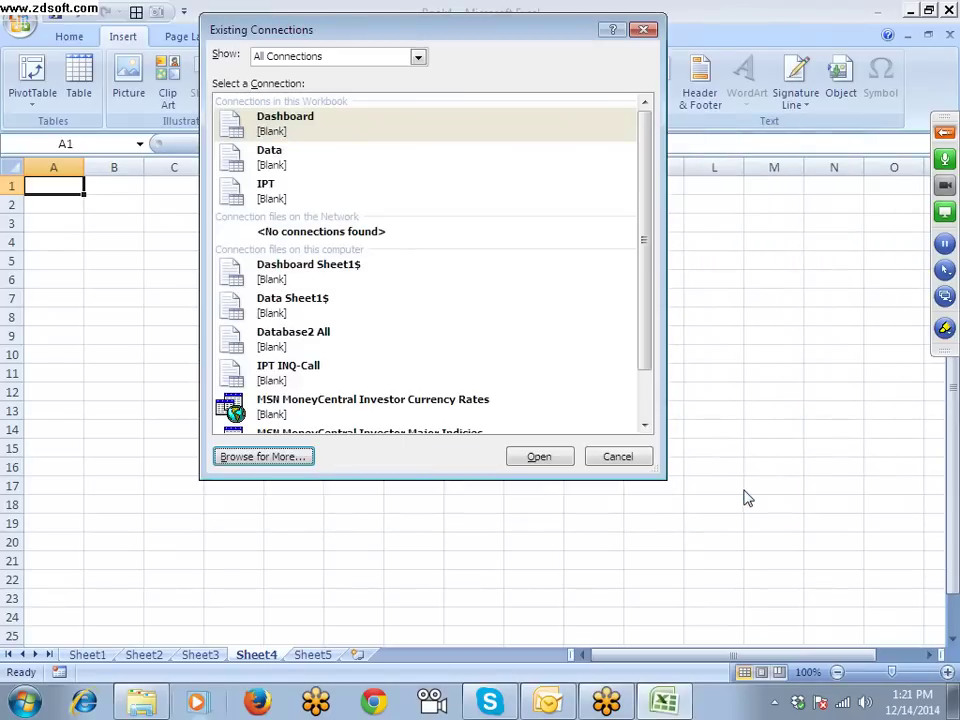
left_click(633, 460)
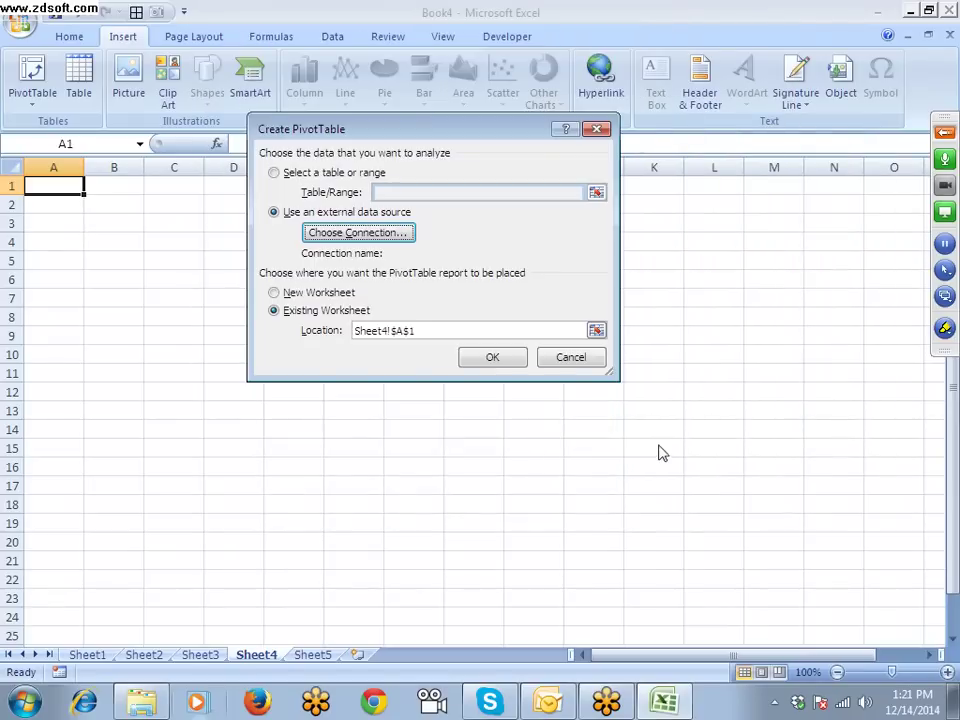
left_click(561, 360)
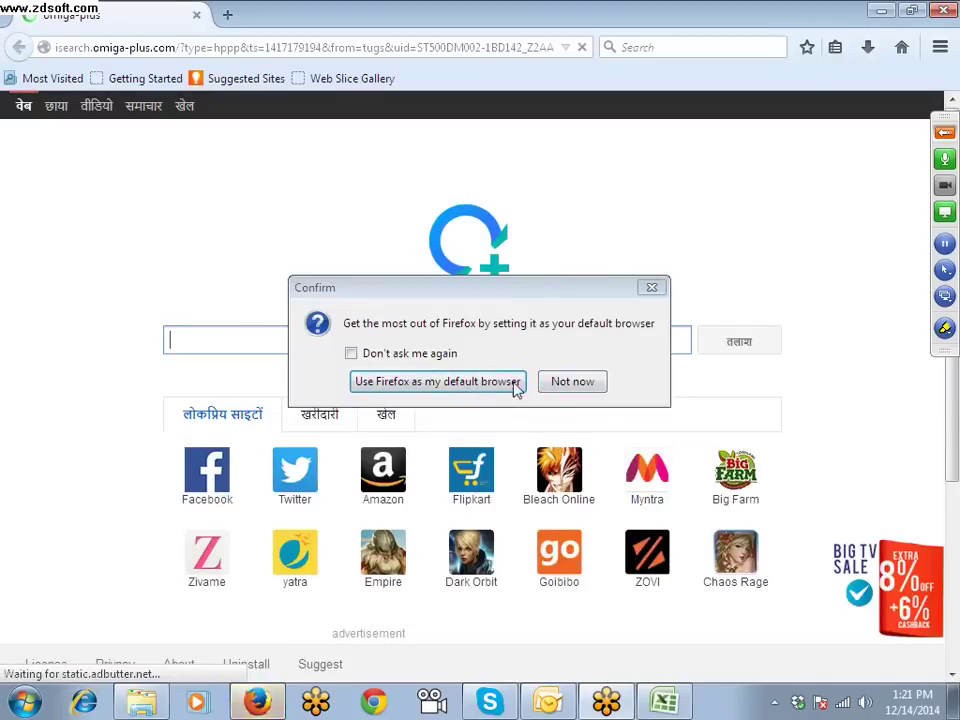
Step: In Firefox, accept it as the default browser and open google.com
left_click(500, 383)
left_click(293, 47)
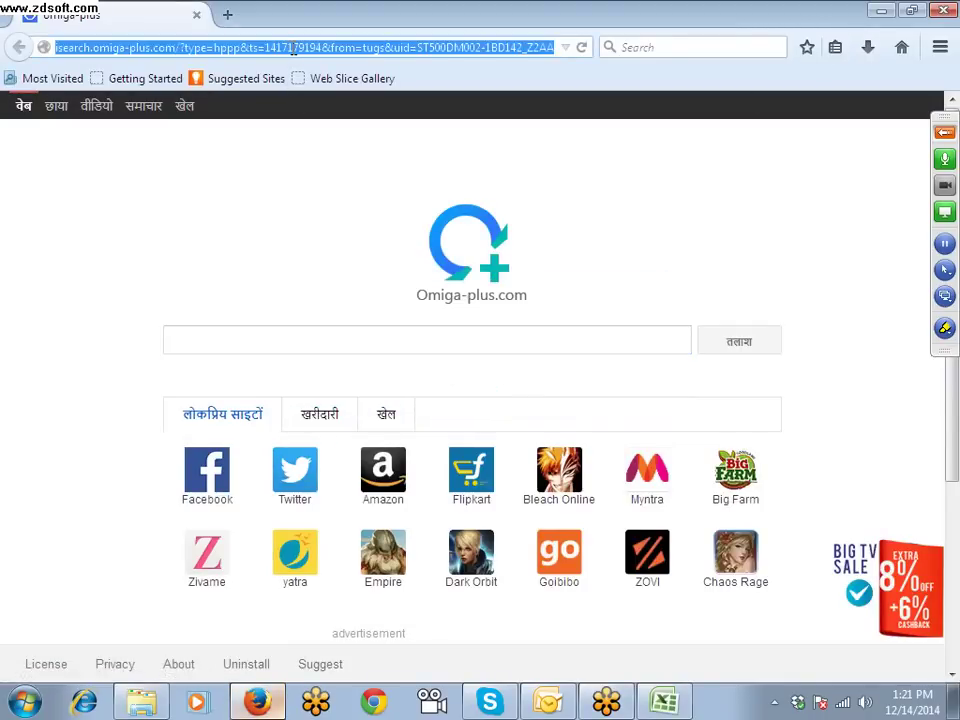
type("google.com/")
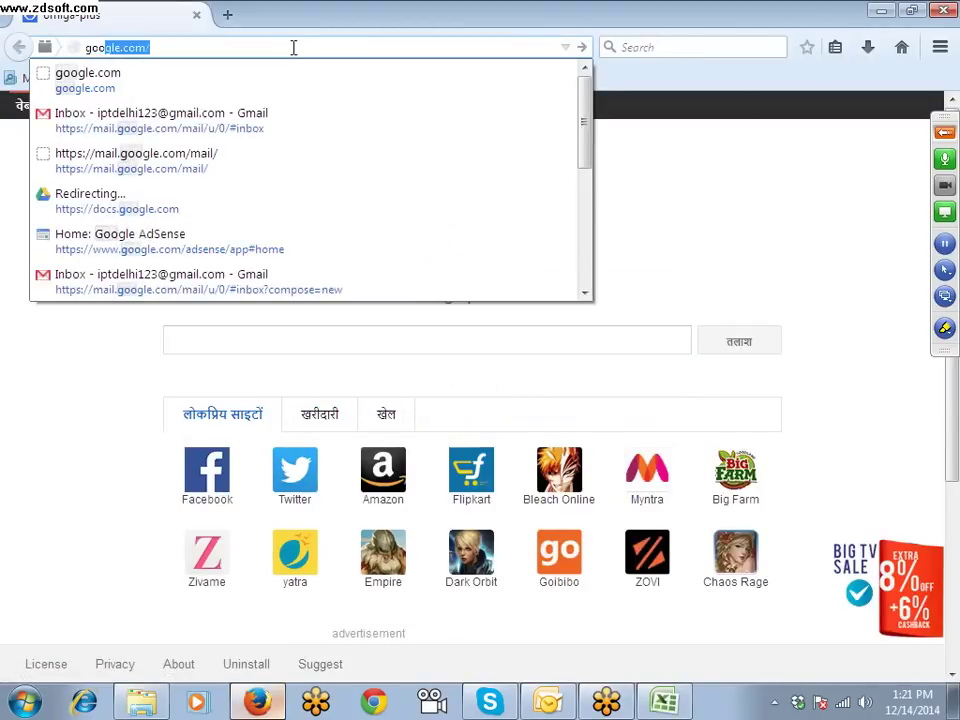
key("Return")
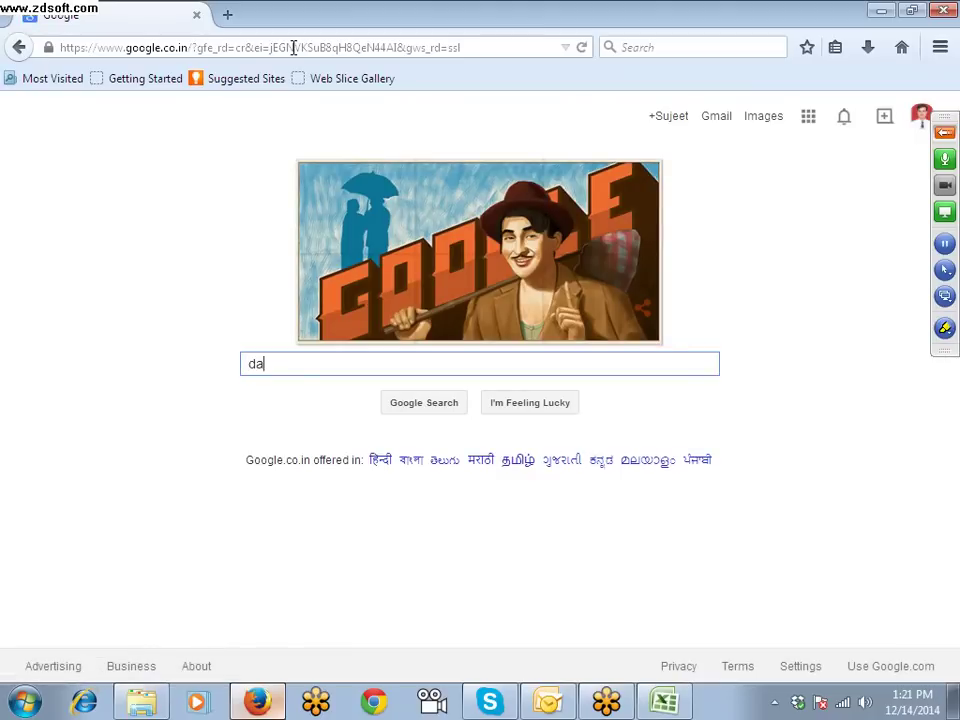
Step: Search Google for data.xls
type("ta.x")
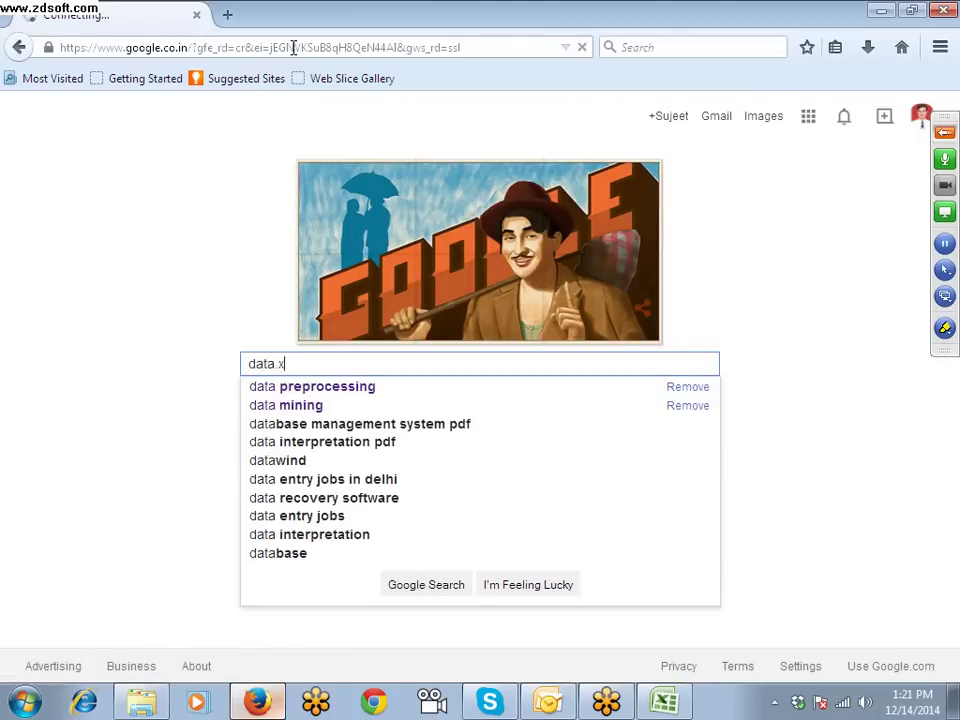
type("ls")
key("Return")
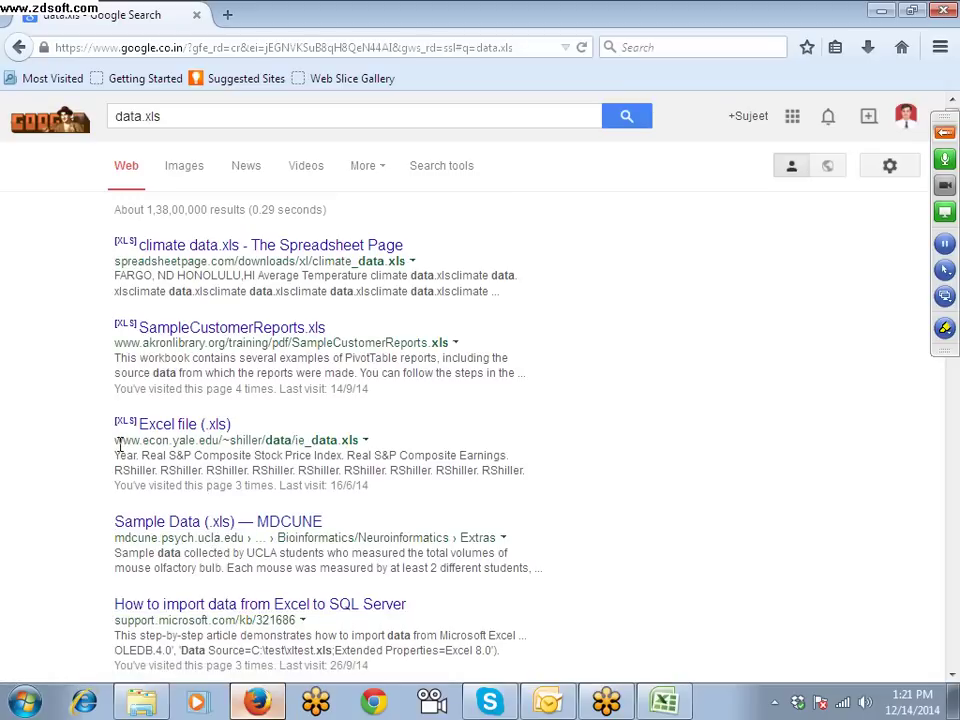
Step: Highlight the econ.yale.edu web address in the search results and download its Excel file ie_data.xls
left_click_drag(117, 442, 357, 441)
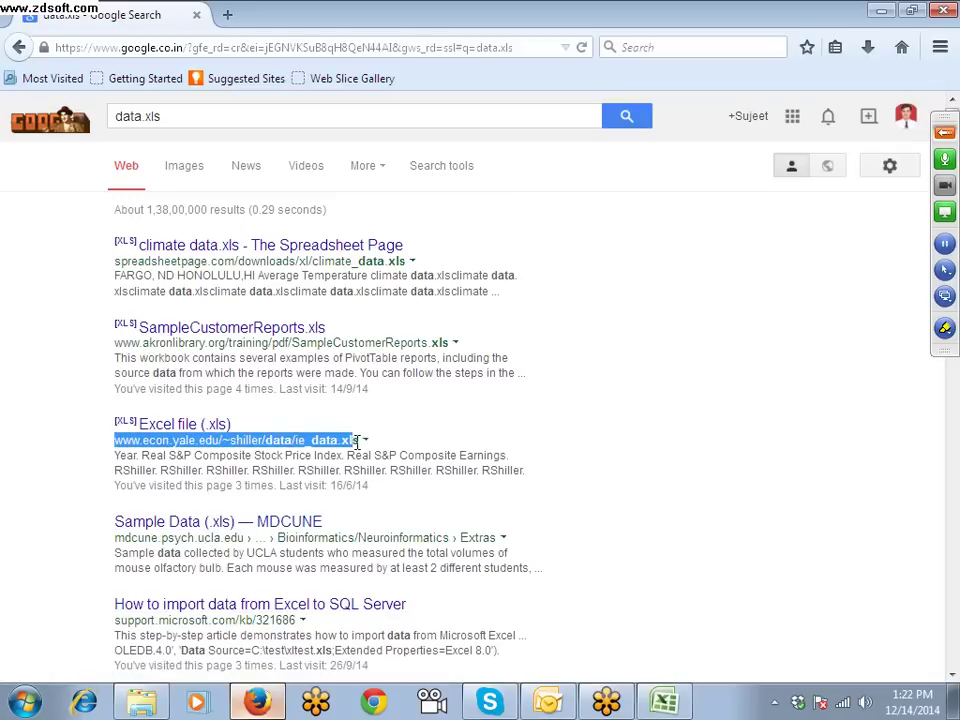
left_click(191, 425)
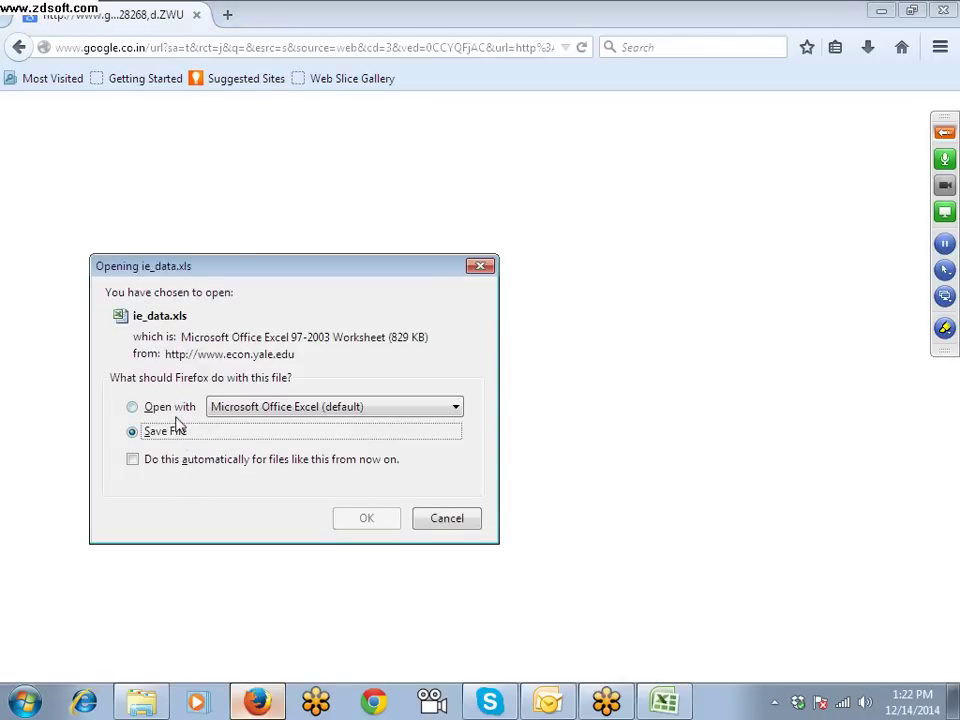
left_click(366, 519)
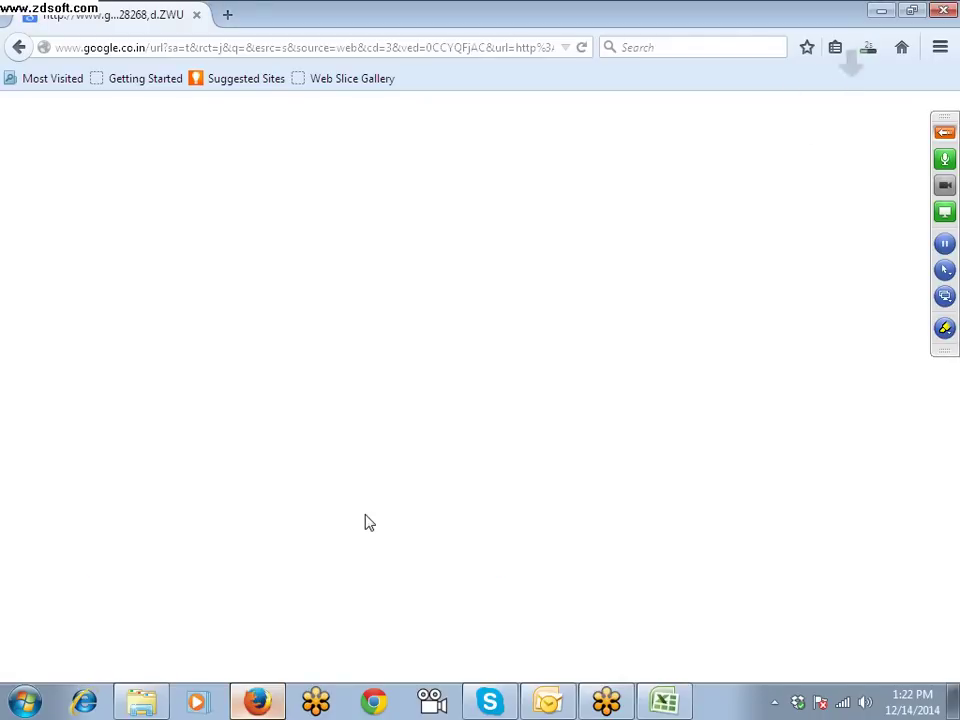
Step: Show Firefox's downloads list and open the downloaded ie_data.xls in Excel
left_click(669, 703)
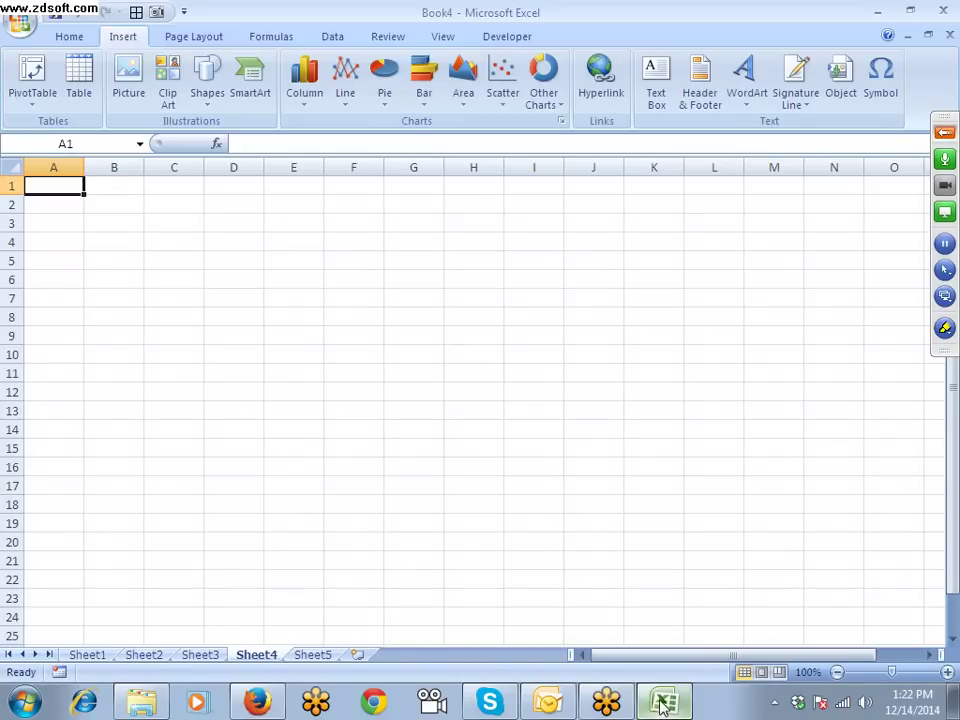
left_click(663, 705)
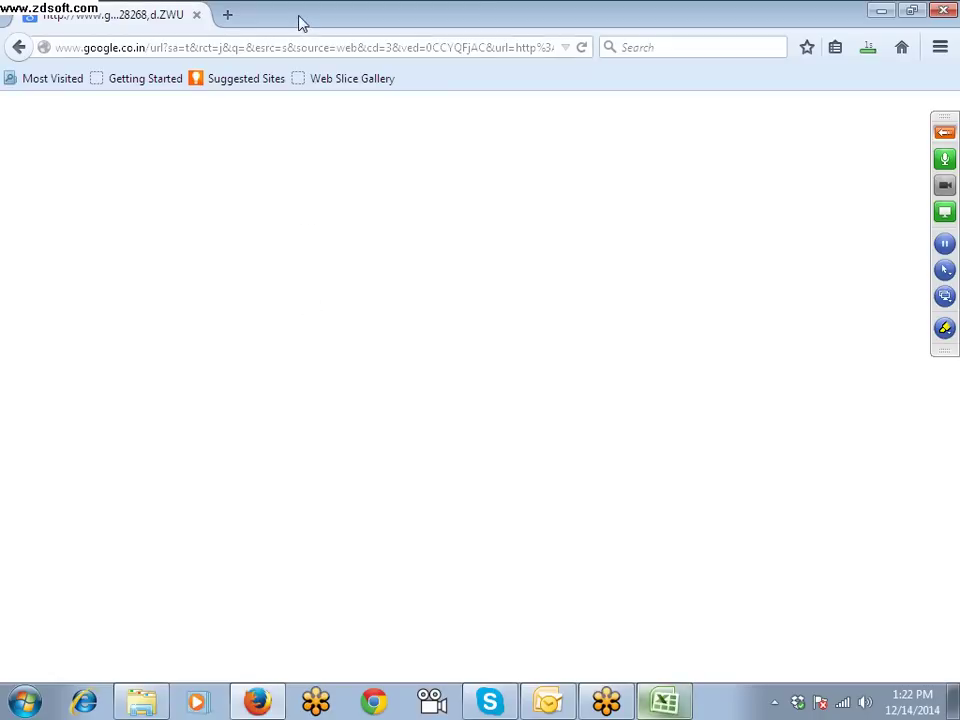
key("alt")
left_click(224, 10)
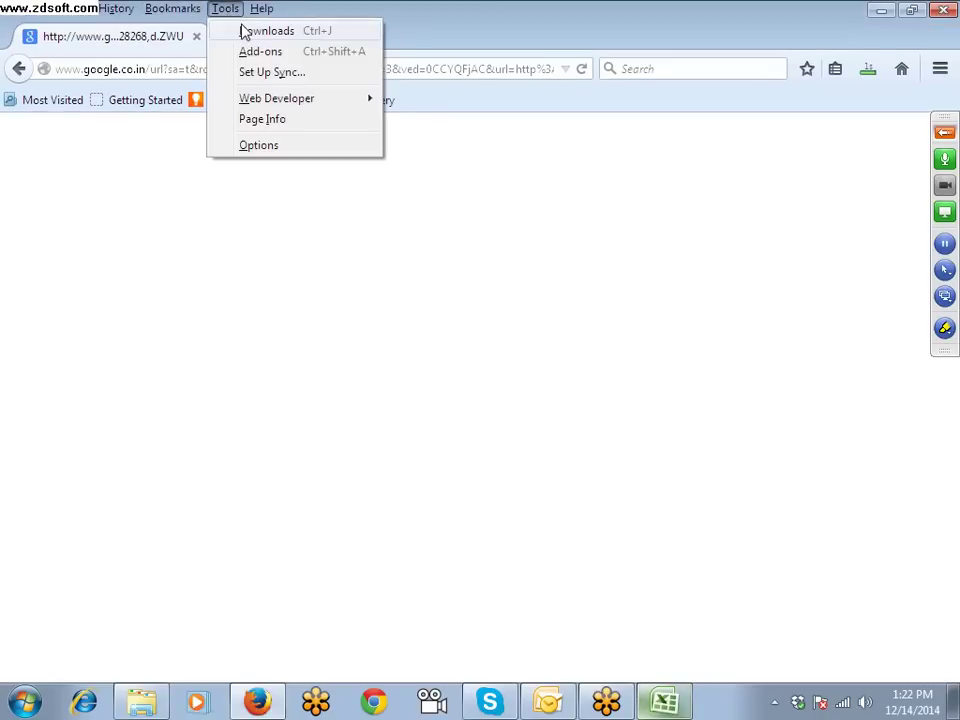
left_click(246, 31)
double_click(292, 112)
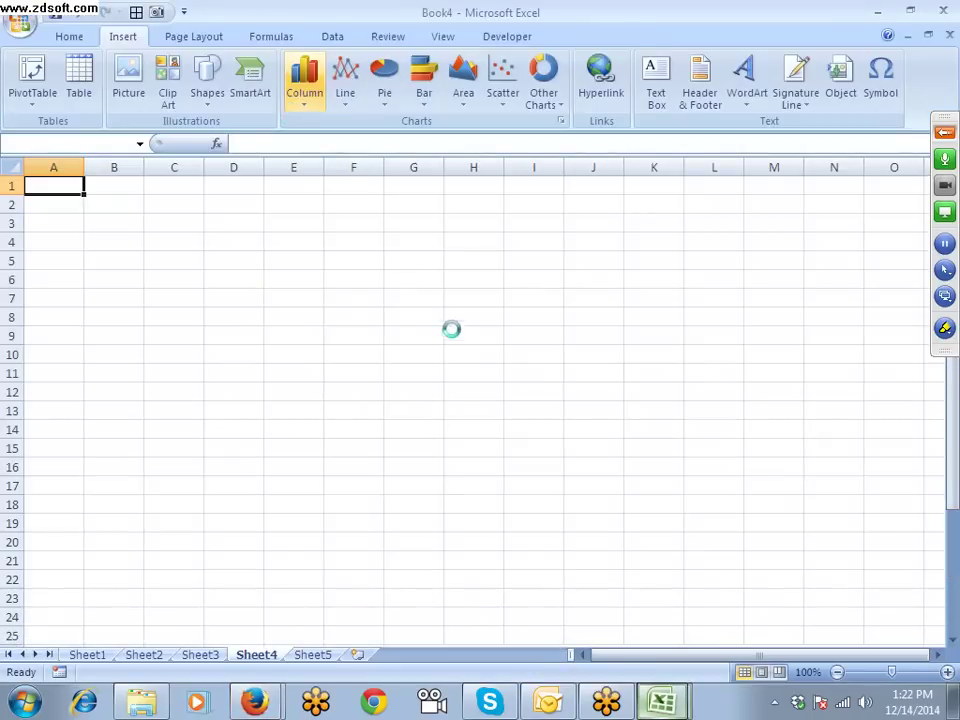
Step: Look through the Data sheet of the ie_data workbook and close the workbook
left_click(118, 655)
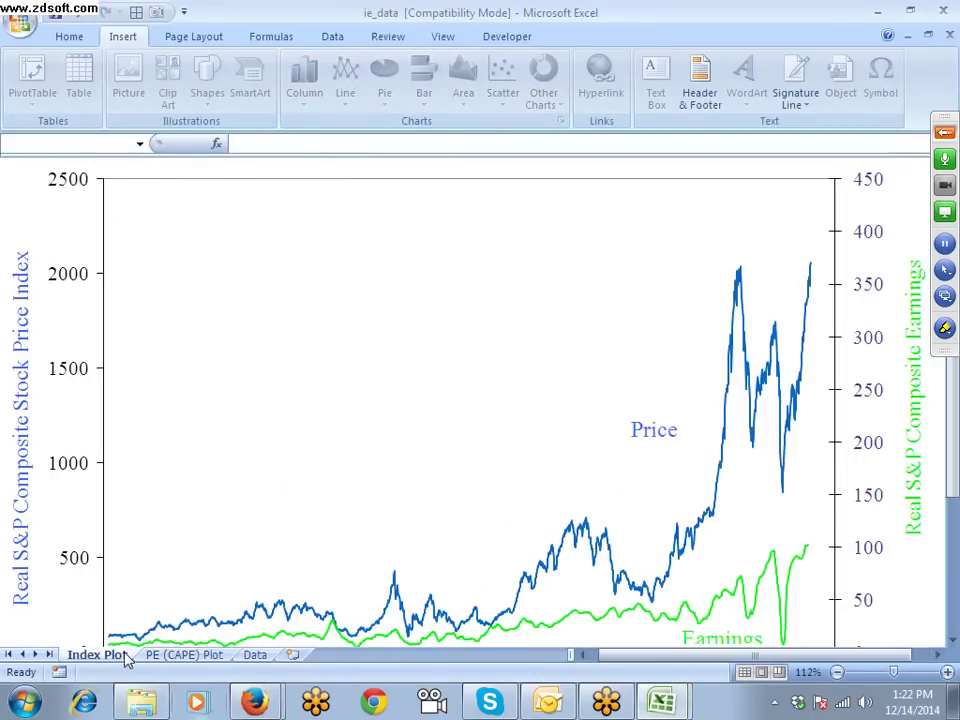
left_click(254, 655)
scroll(257, 600, "up", 20)
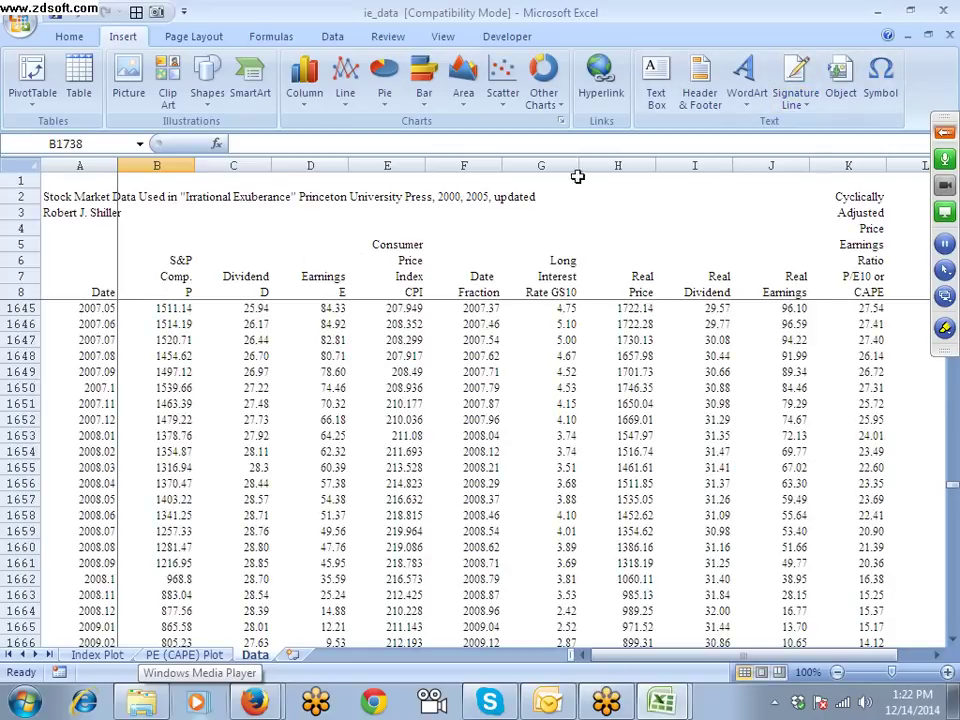
left_click(950, 35)
Step: Close the Firefox downloads window and return to the data.xls search results
mouse_move(257, 706)
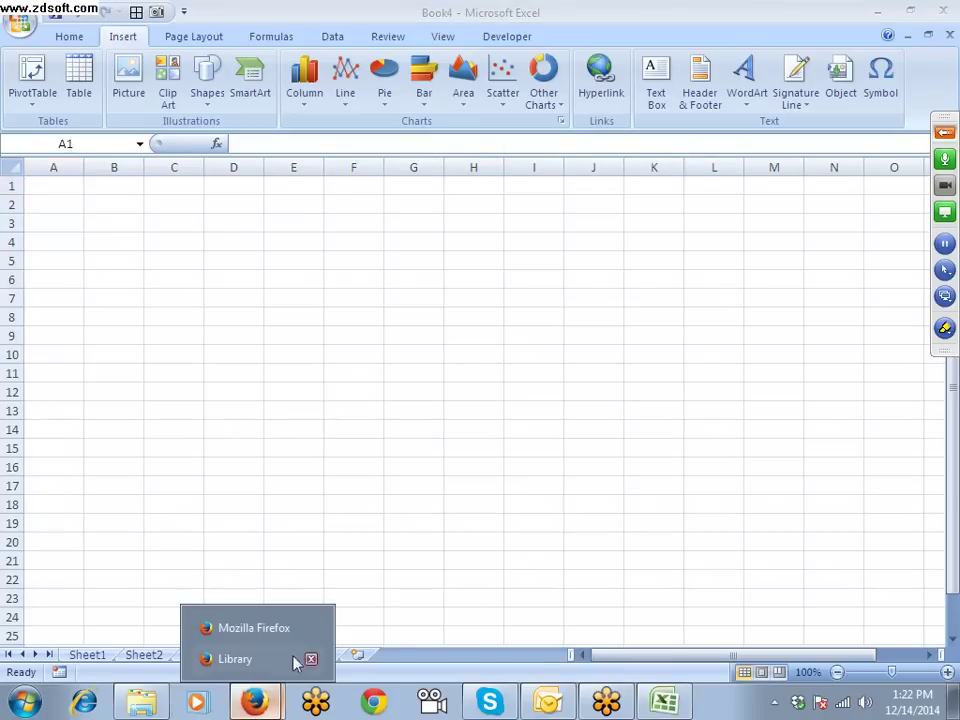
left_click(279, 662)
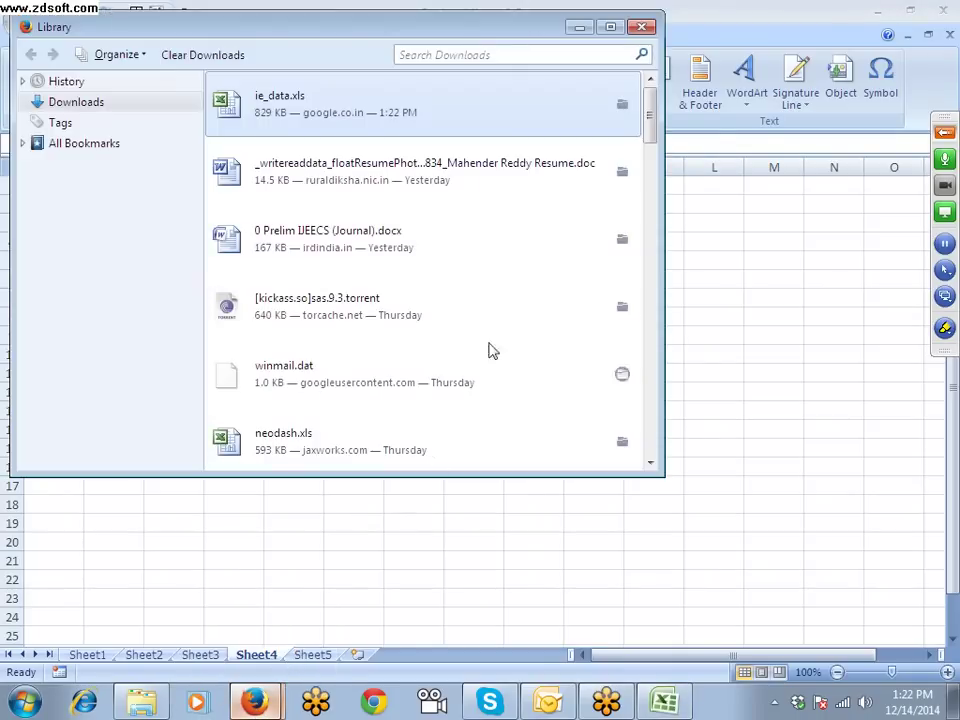
left_click(640, 28)
left_click(257, 702)
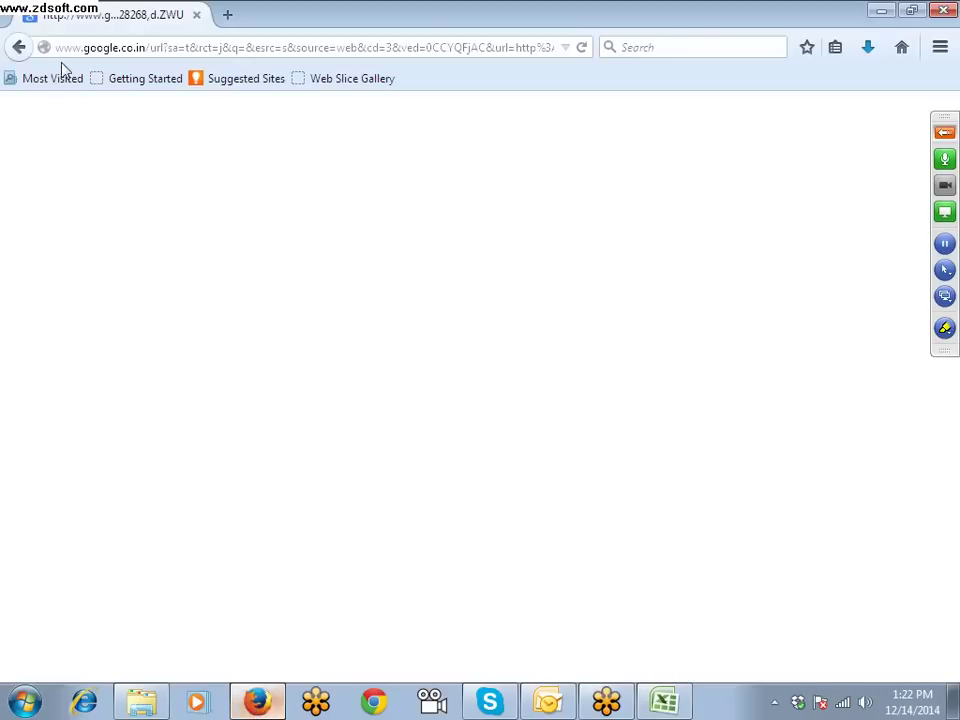
left_click(20, 47)
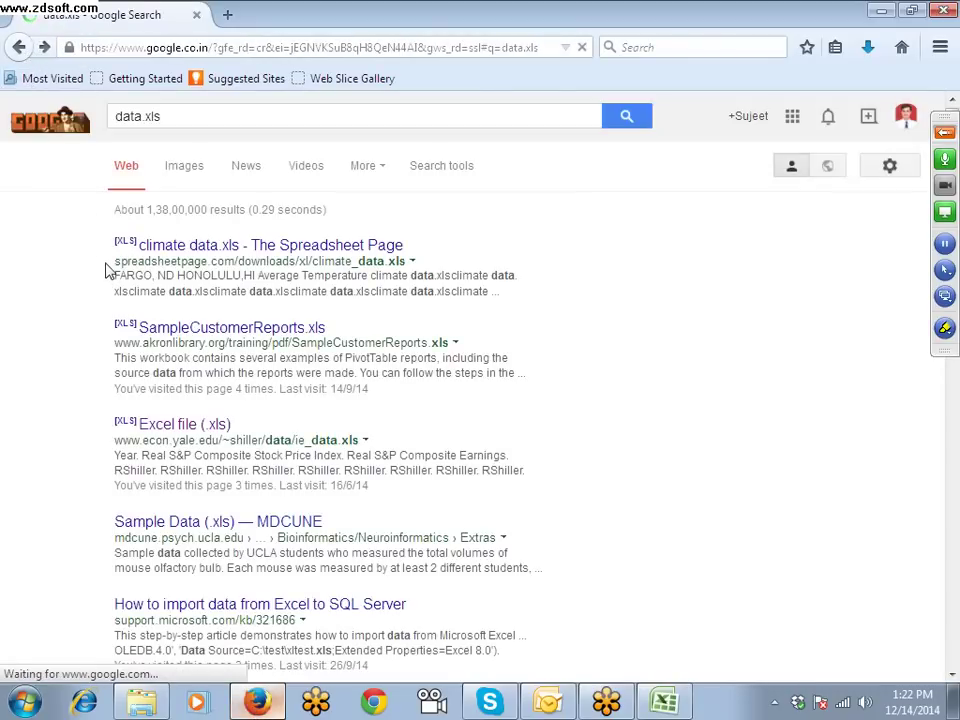
scroll(103, 343, "down", 2)
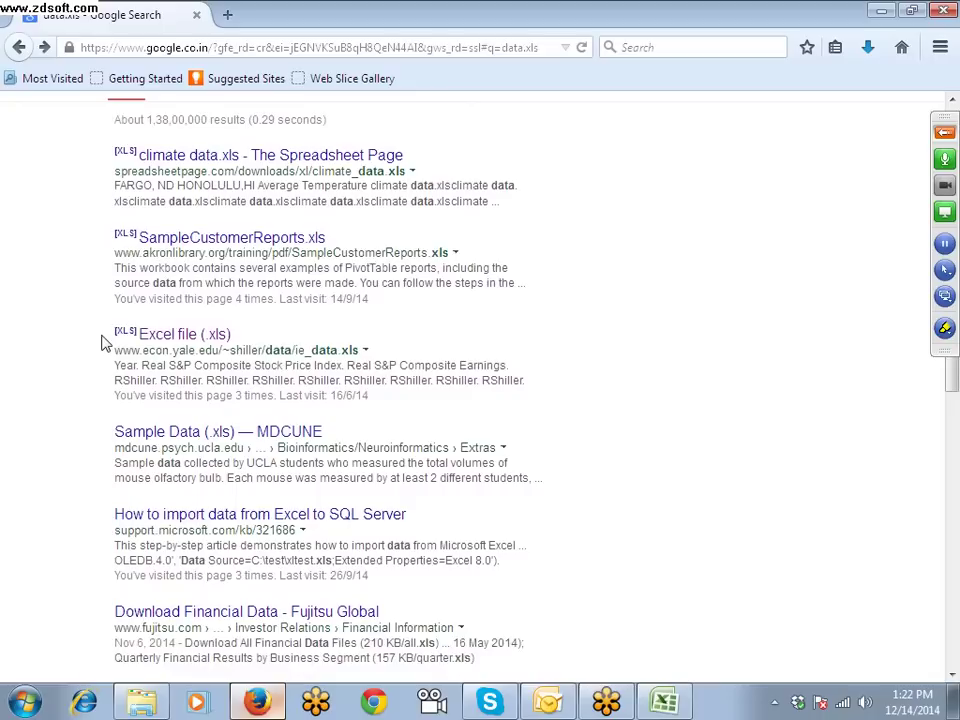
scroll(88, 408, "down", 1)
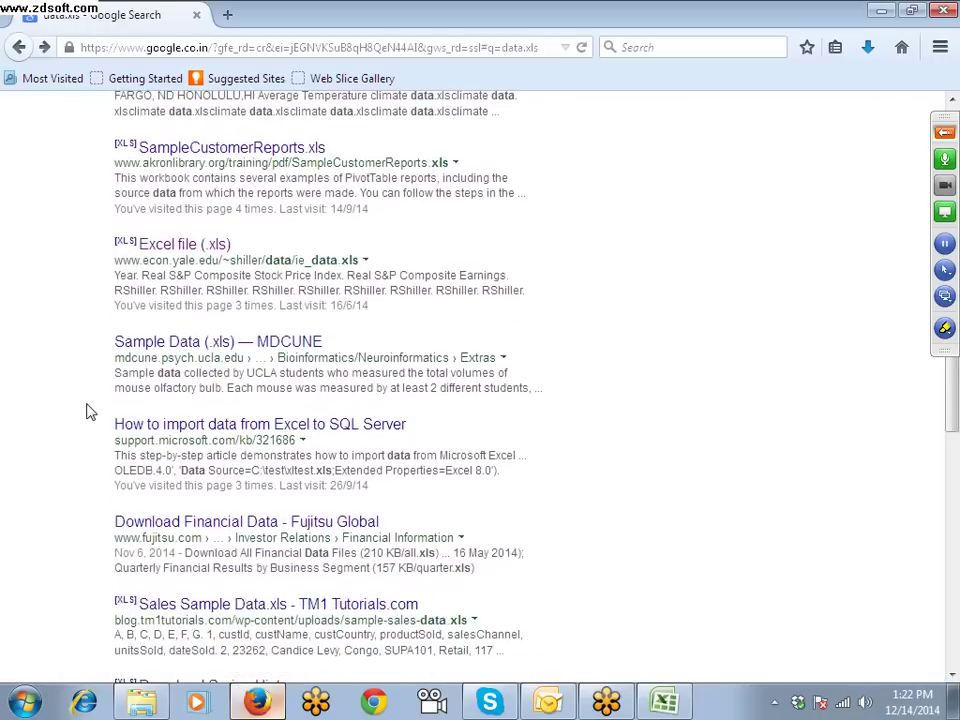
scroll(86, 411, "down", 2)
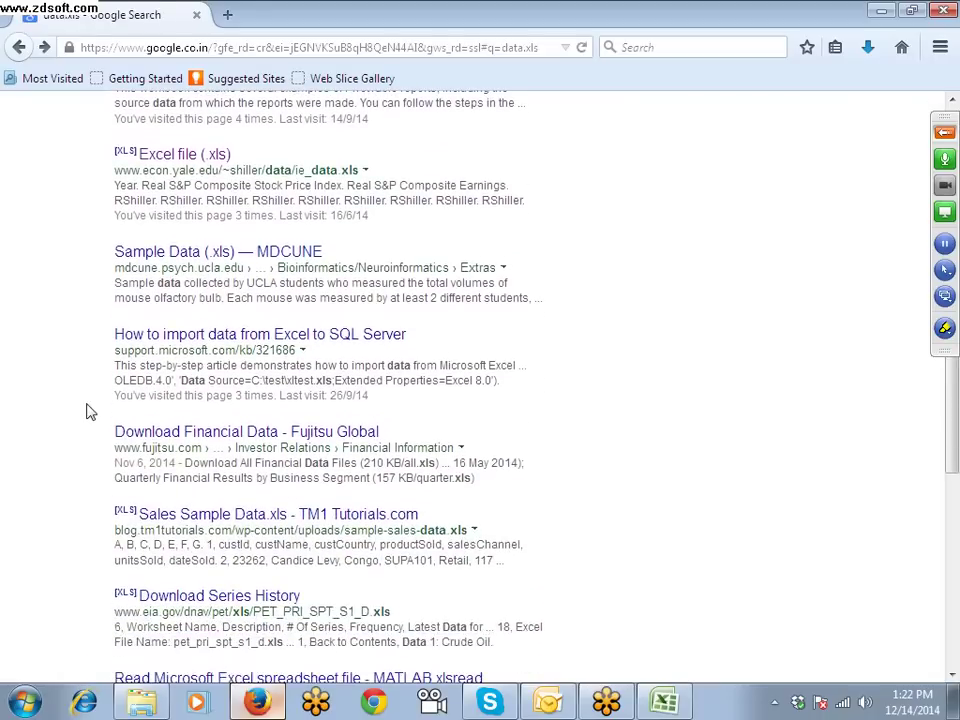
scroll(88, 410, "down", 2)
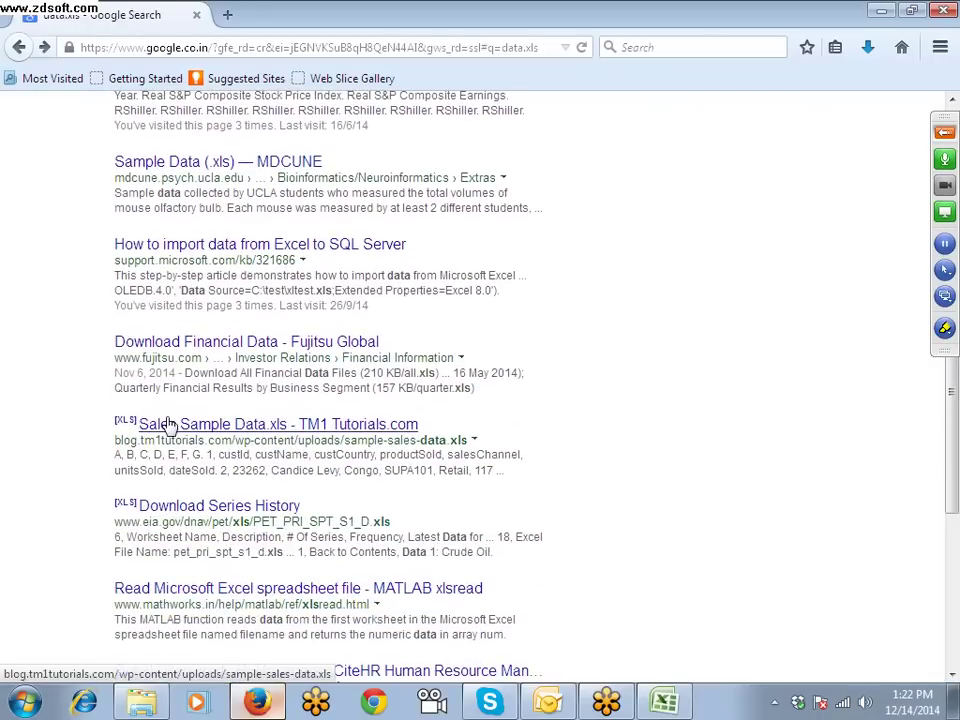
scroll(171, 424, "down", 2)
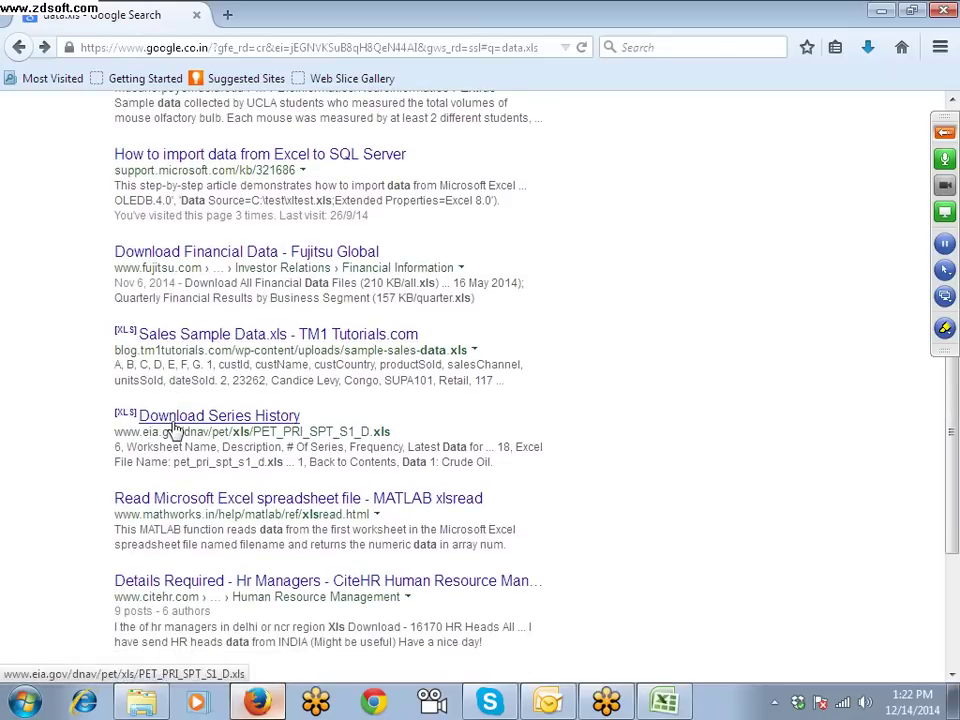
left_click_drag(175, 428, 394, 431)
key("ctrl+c")
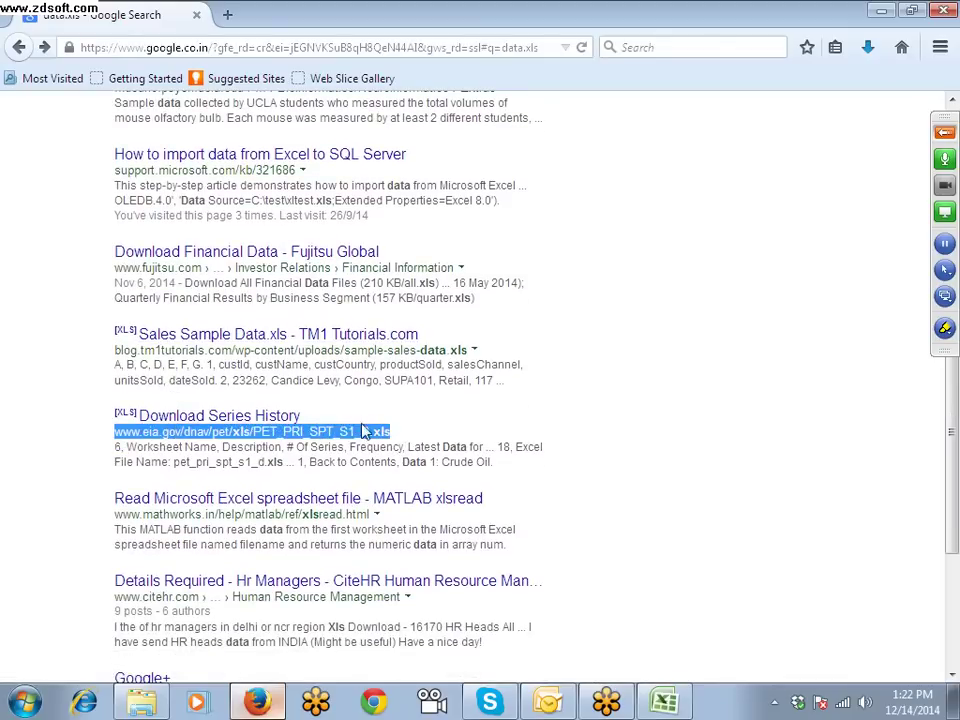
Step: Switch to Excel, start a PivotTable at Sheet4 cell A1 from an external data source, and browse for more connections
left_click(665, 703)
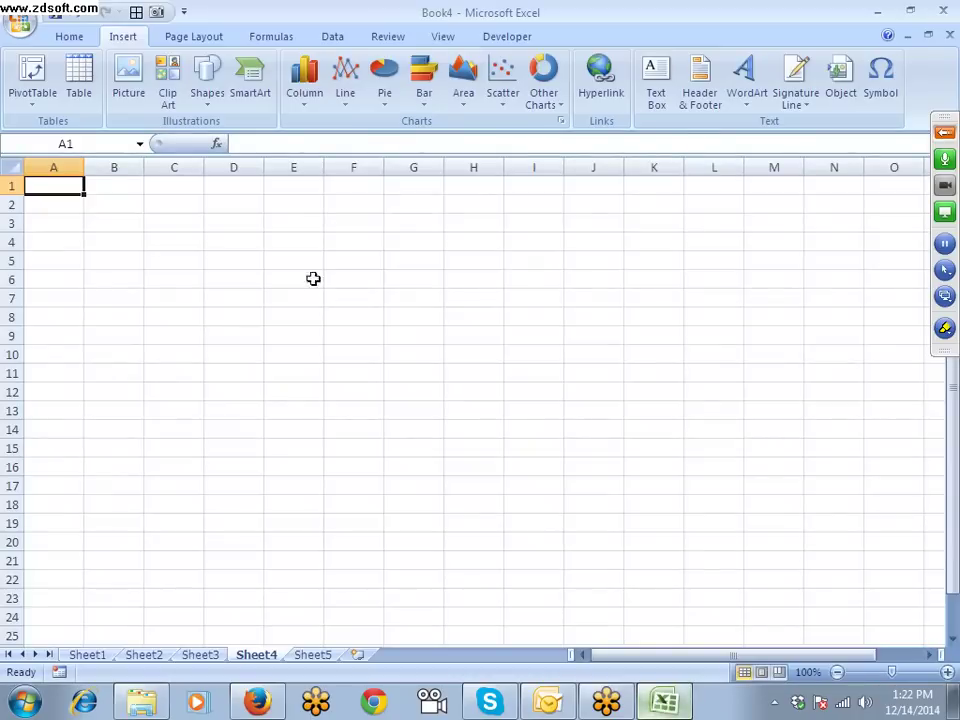
left_click(20, 101)
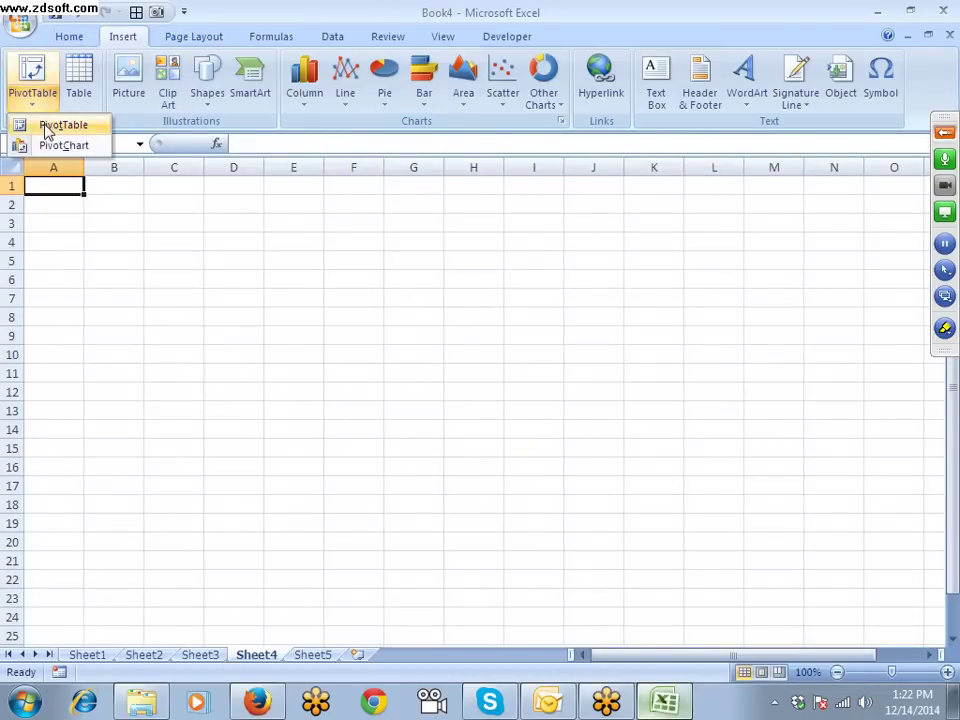
left_click(45, 126)
left_click(286, 214)
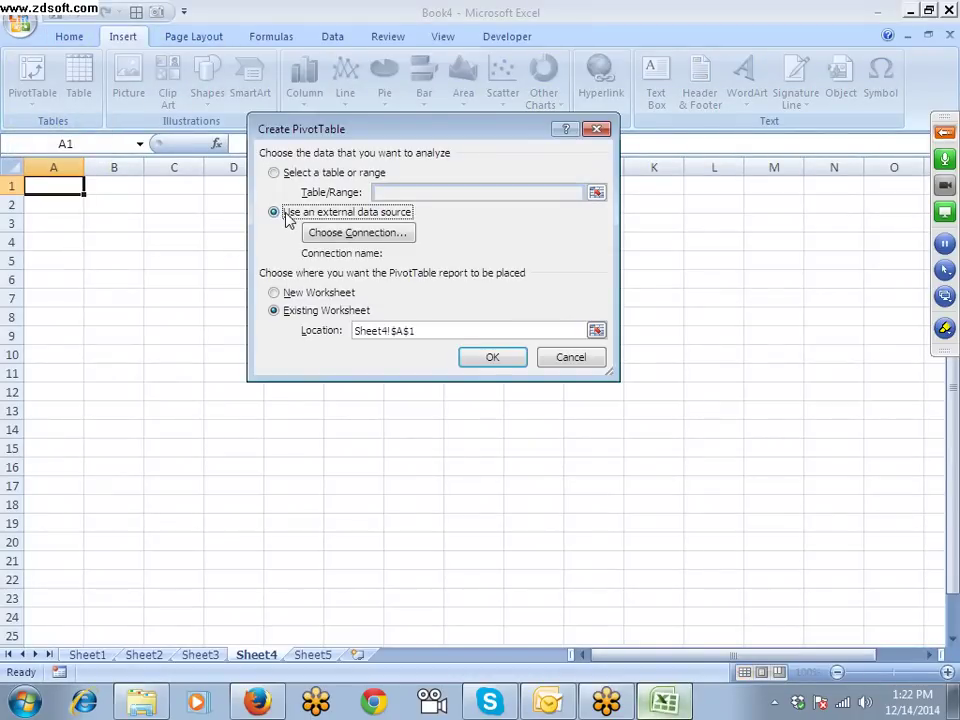
left_click(325, 232)
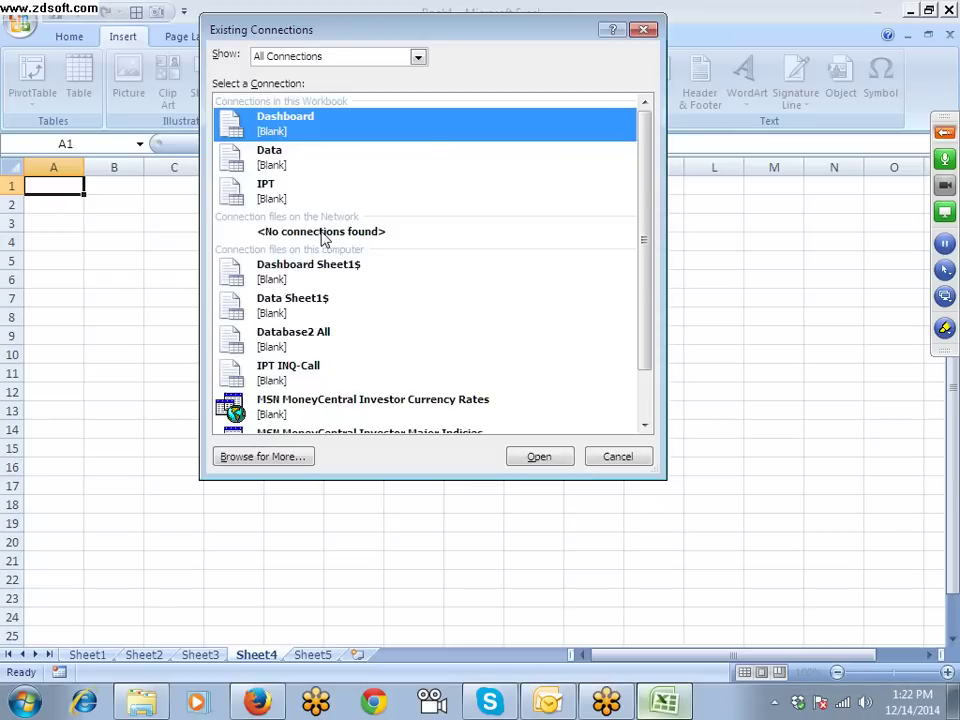
left_click(274, 462)
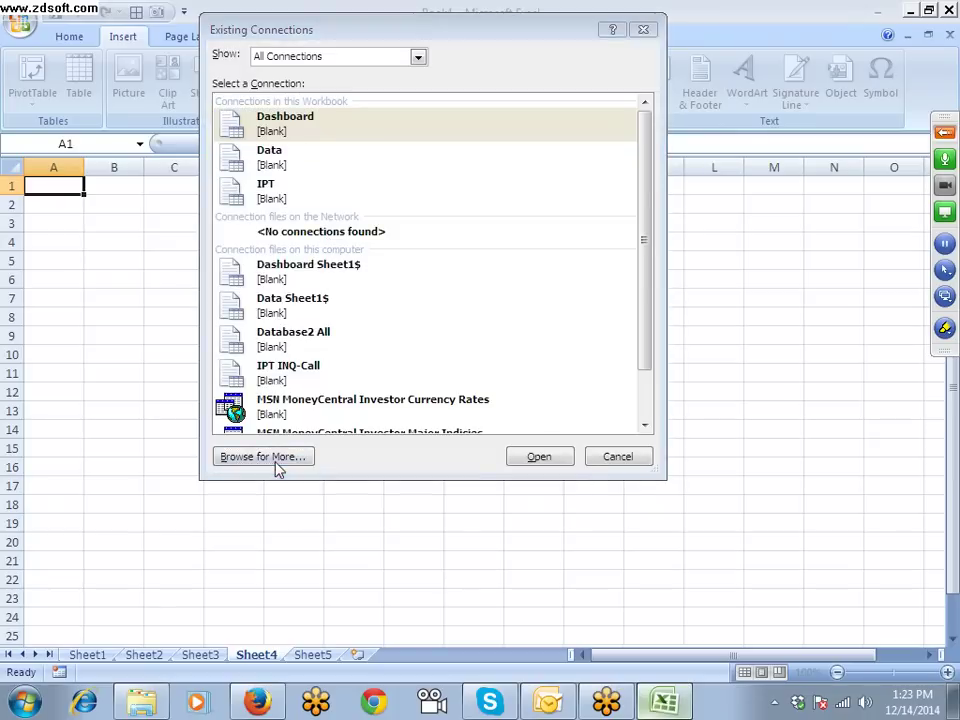
left_click(437, 427)
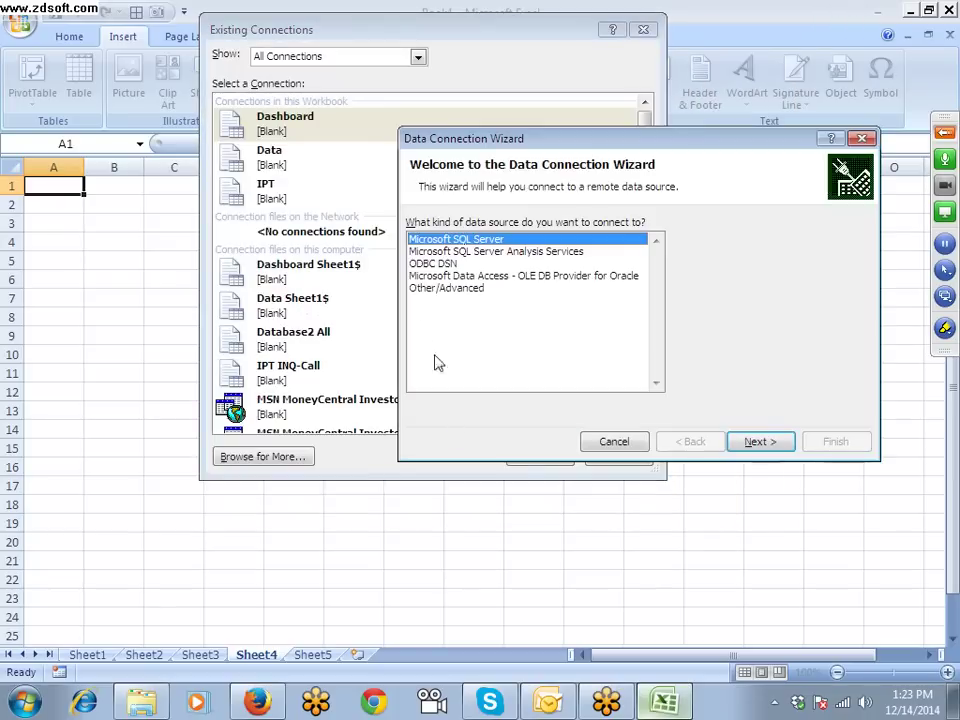
left_click(455, 265)
left_click(453, 288)
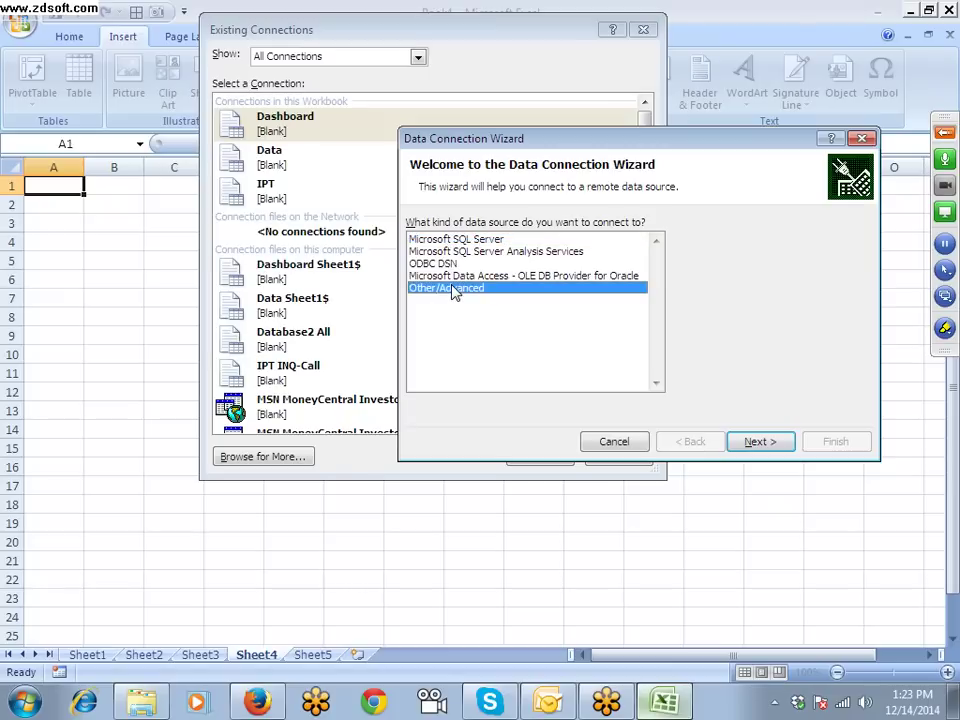
left_click(612, 443)
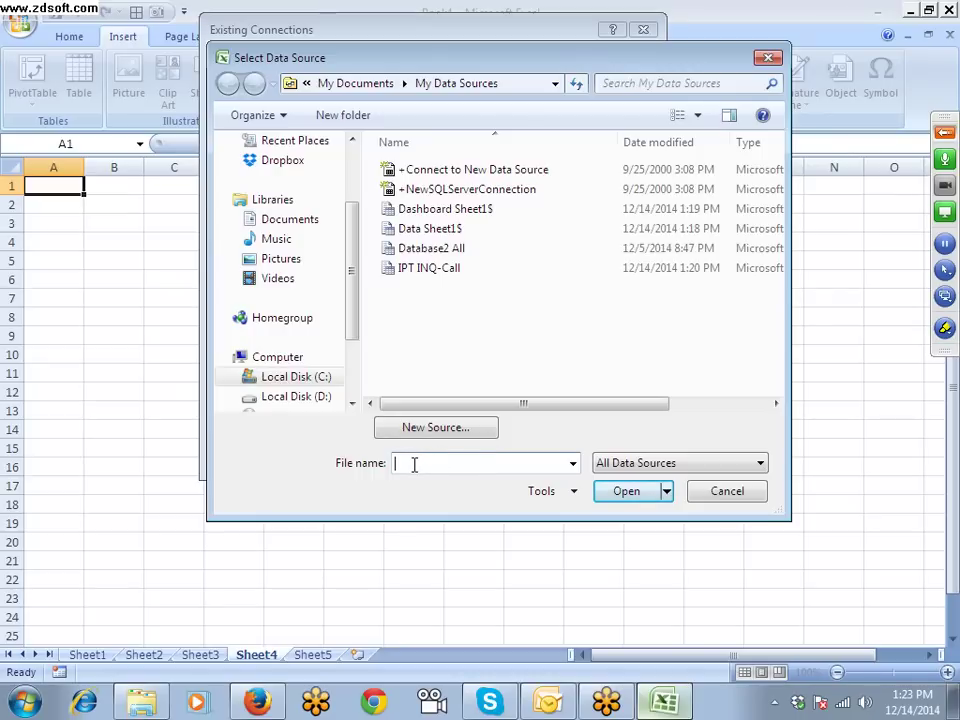
key("ctrl+v")
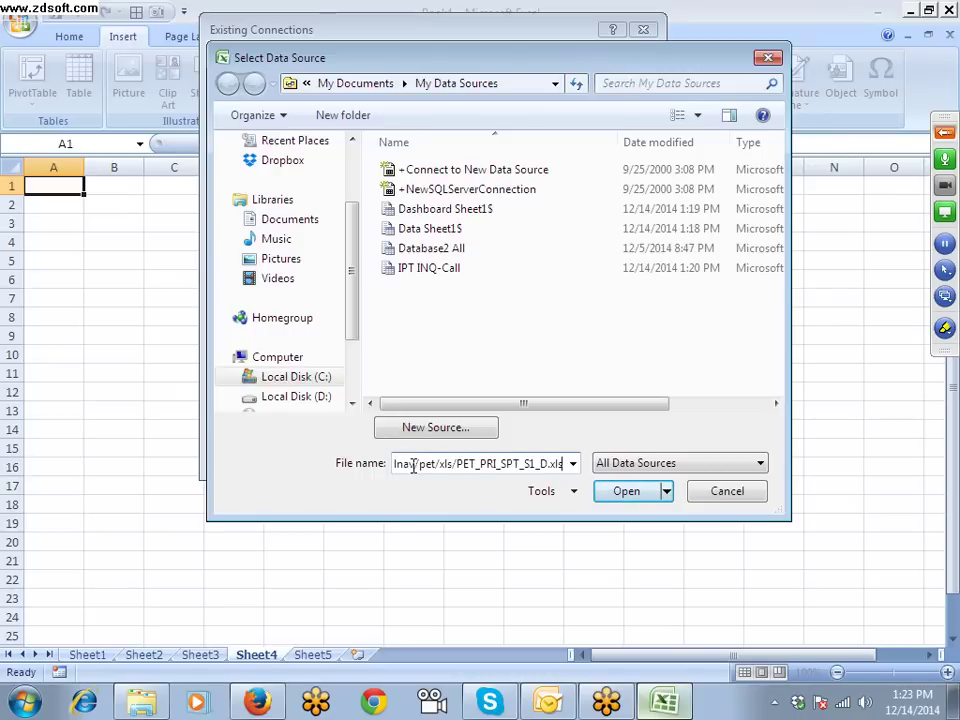
left_click(639, 495)
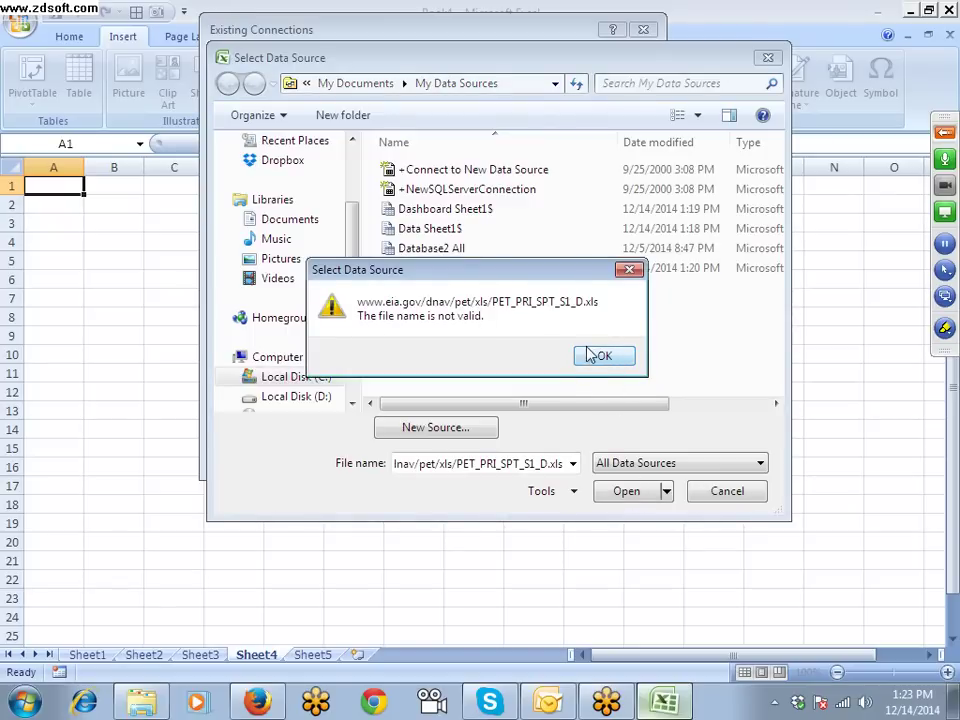
key("Return")
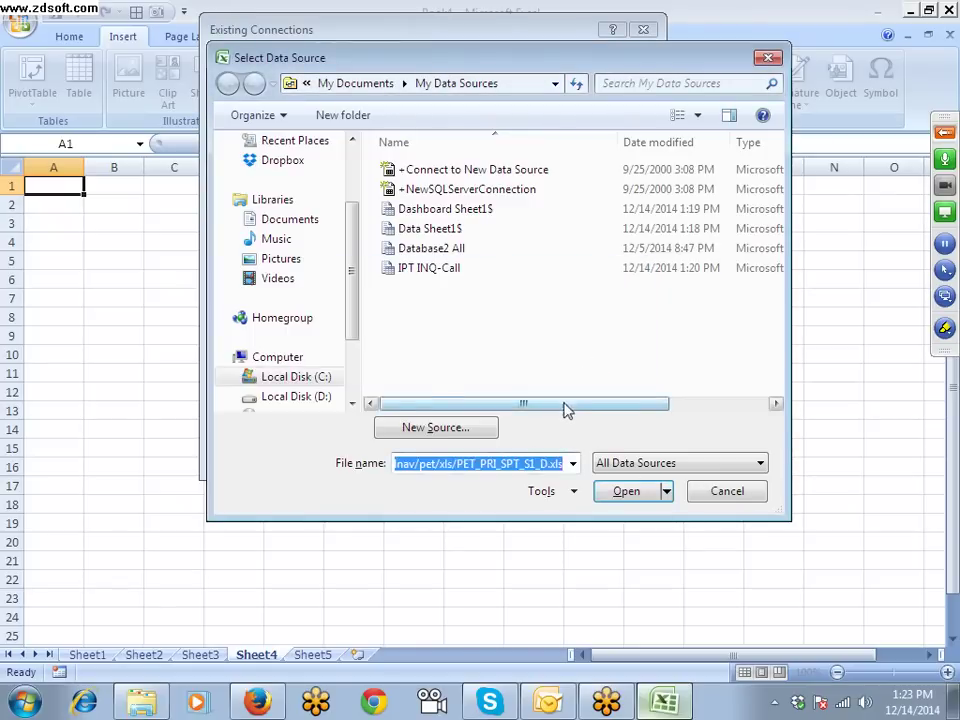
Step: Switch to Firefox, load the copied eia.gov address in a new tab, and dismiss the file download
key("alt+Tab")
left_click(227, 15)
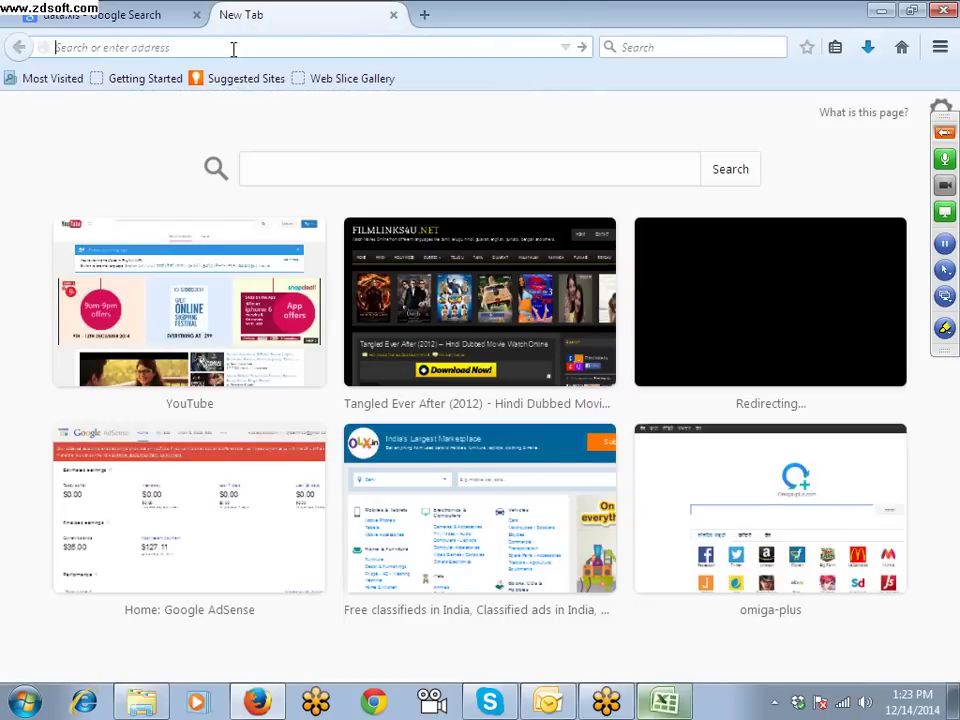
key("ctrl+v")
key("Return")
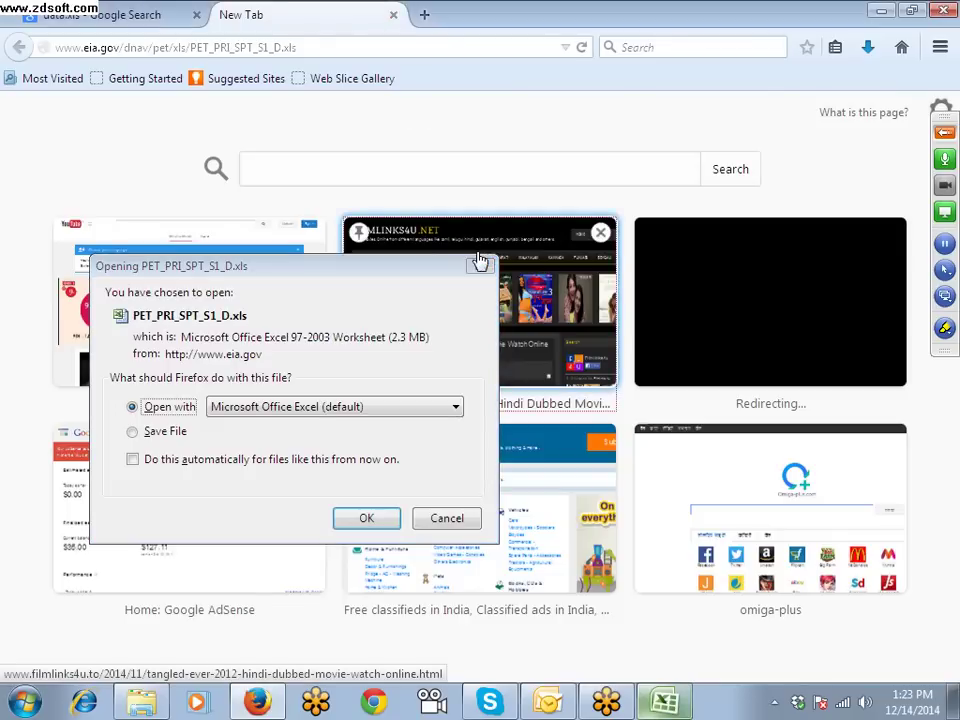
left_click(480, 265)
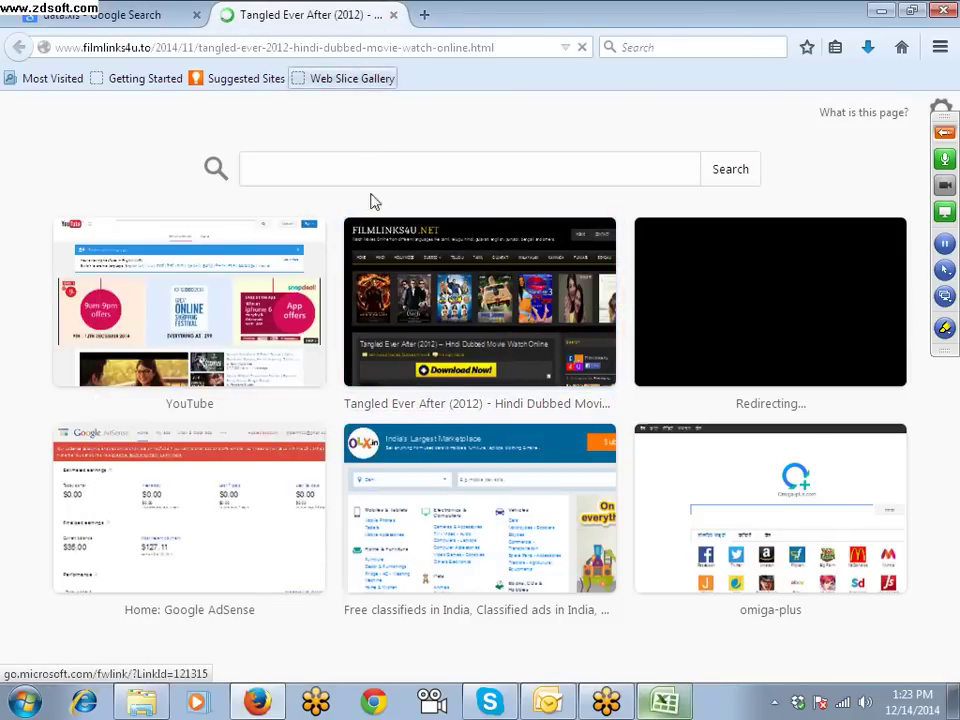
Step: Return to Excel and clear the web address from the data source file name
key("alt+Tab")
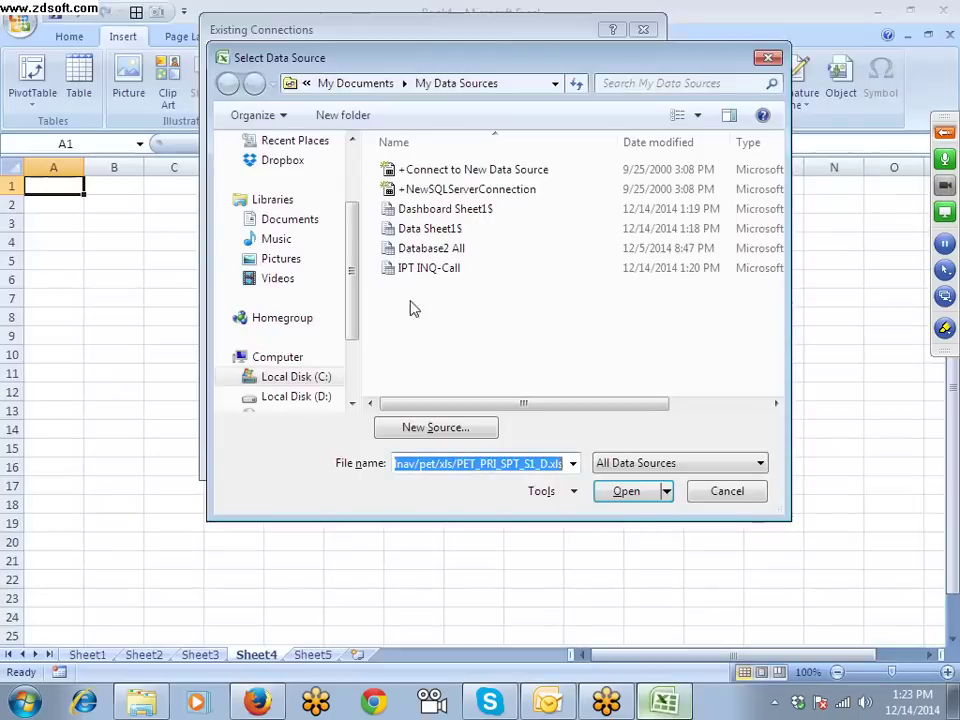
left_click(460, 464)
left_click_drag(432, 464, 291, 461)
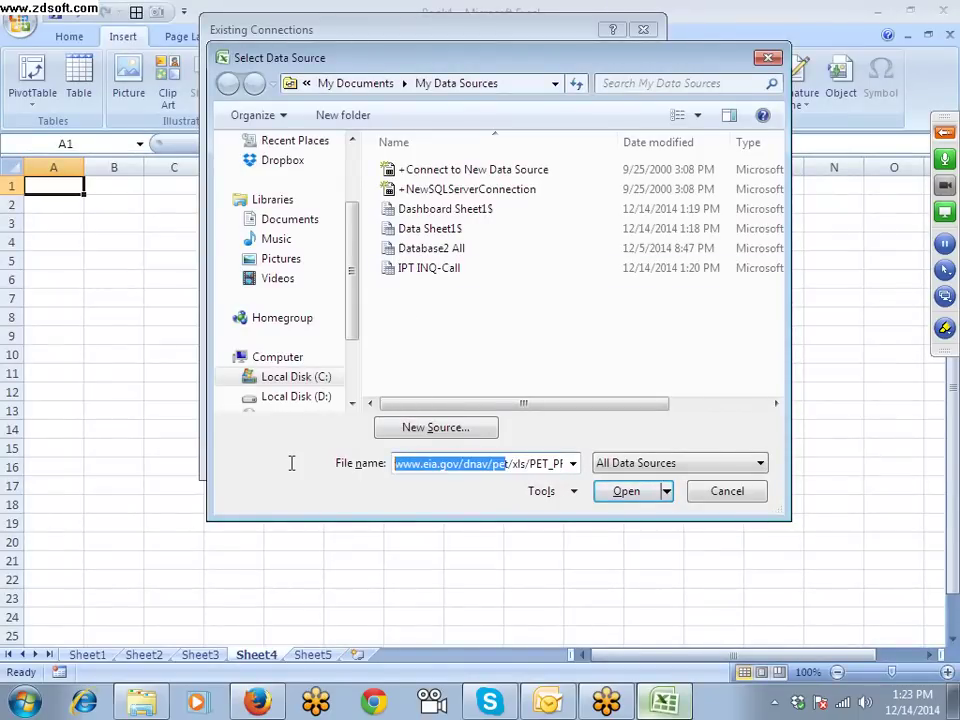
left_click(400, 464)
double_click(408, 464)
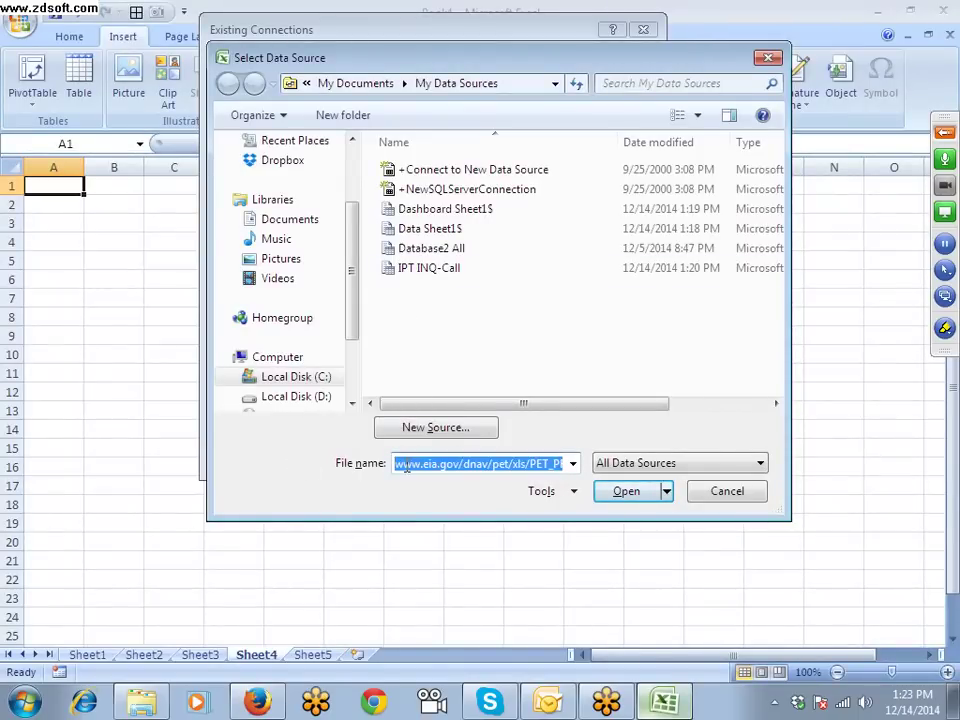
key("BackSpace")
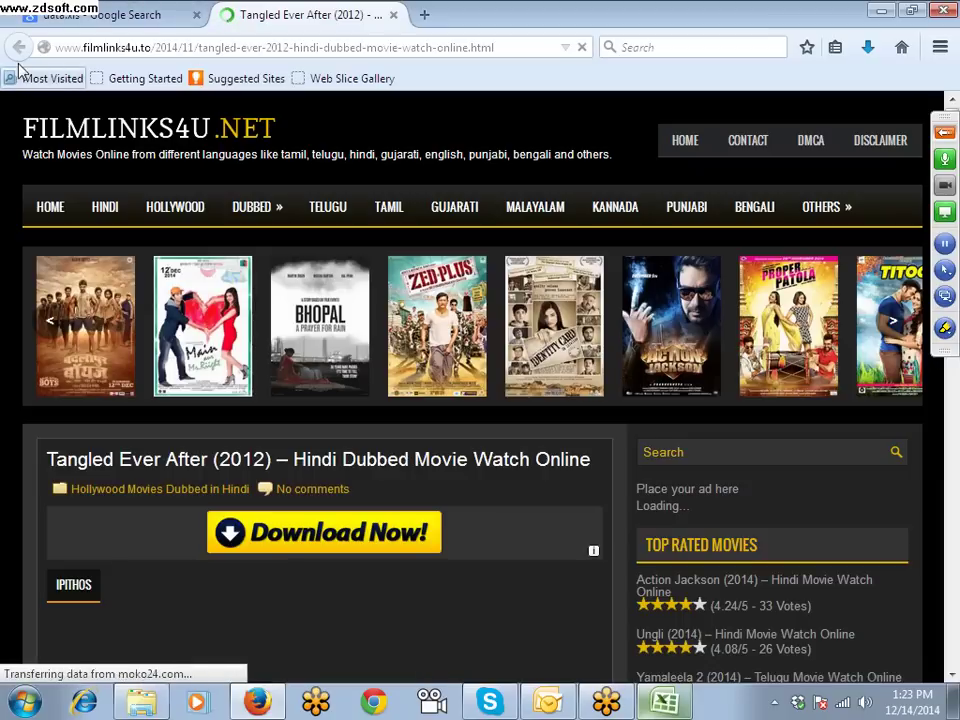
Step: Close the movie site tab in Firefox and dismiss the Internet Download Manager message
left_click(395, 16)
left_click(623, 418)
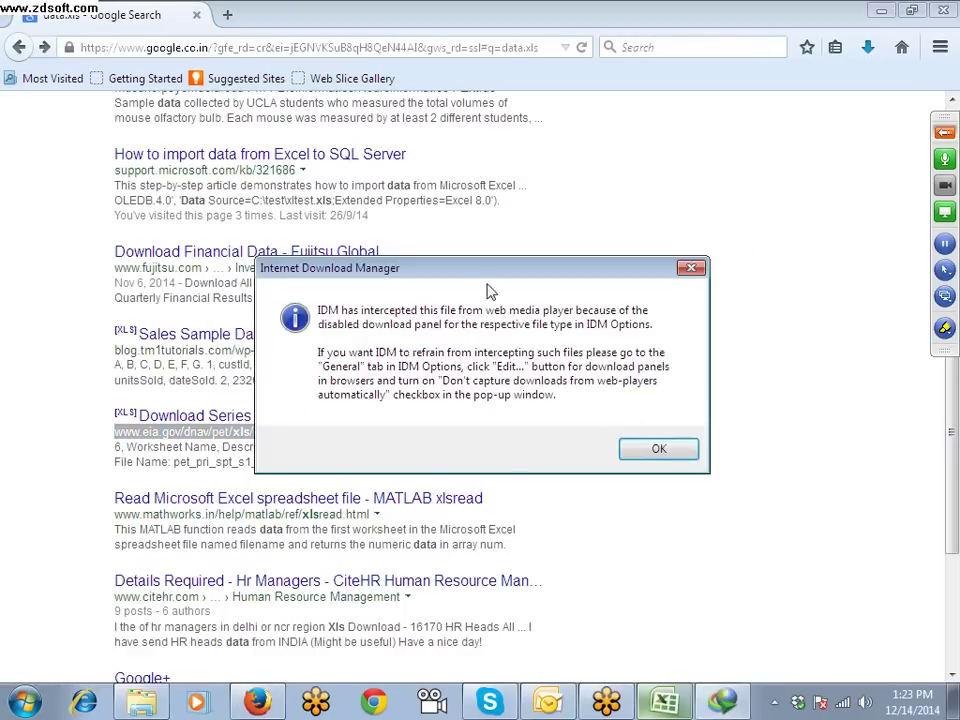
left_click(657, 445)
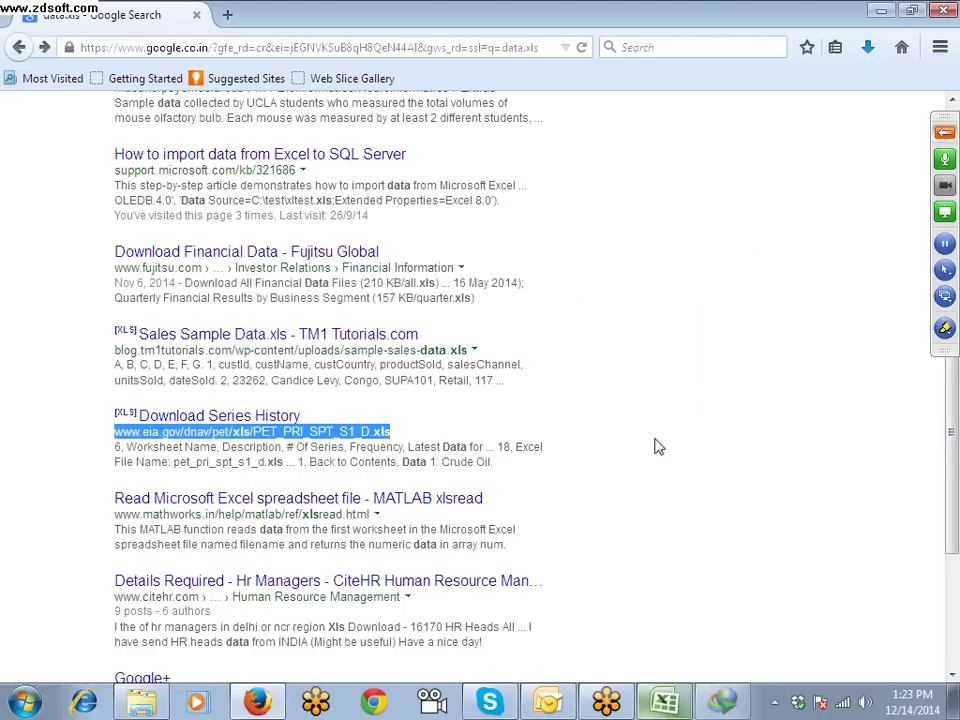
left_click(228, 15)
type("www.eia.gov/dnav/pet/xls/PET_PRI_SPT_S1_D.xls")
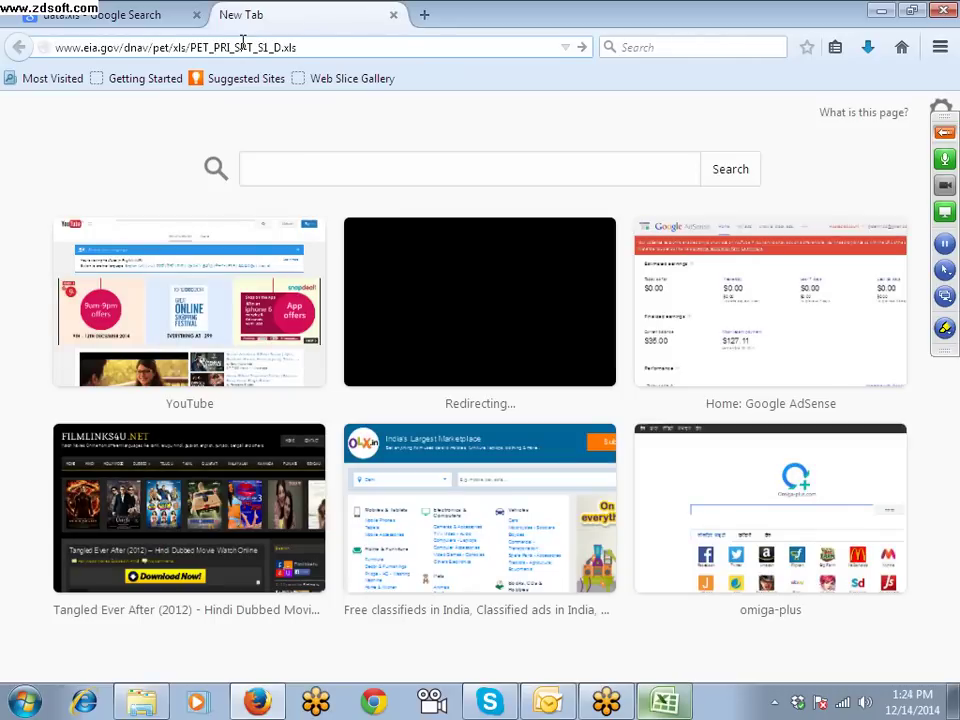
key("Return")
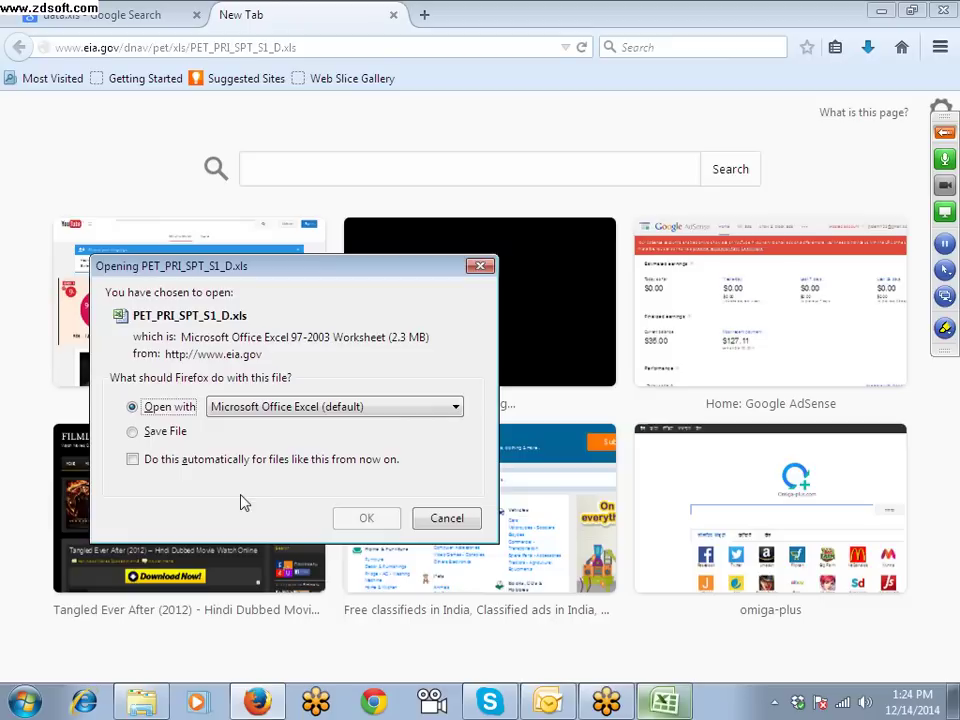
left_click(362, 518)
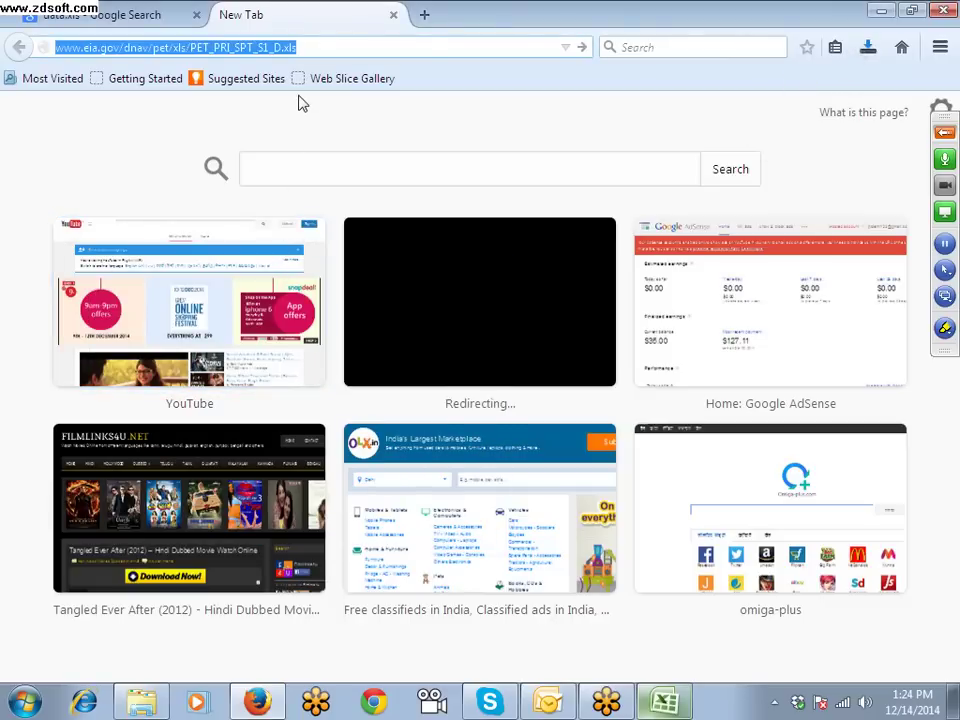
key("alt+Tab")
type("http://www.eia.gov/dnav/pet/xls/PET_PRI_SPT_S1_D.xls")
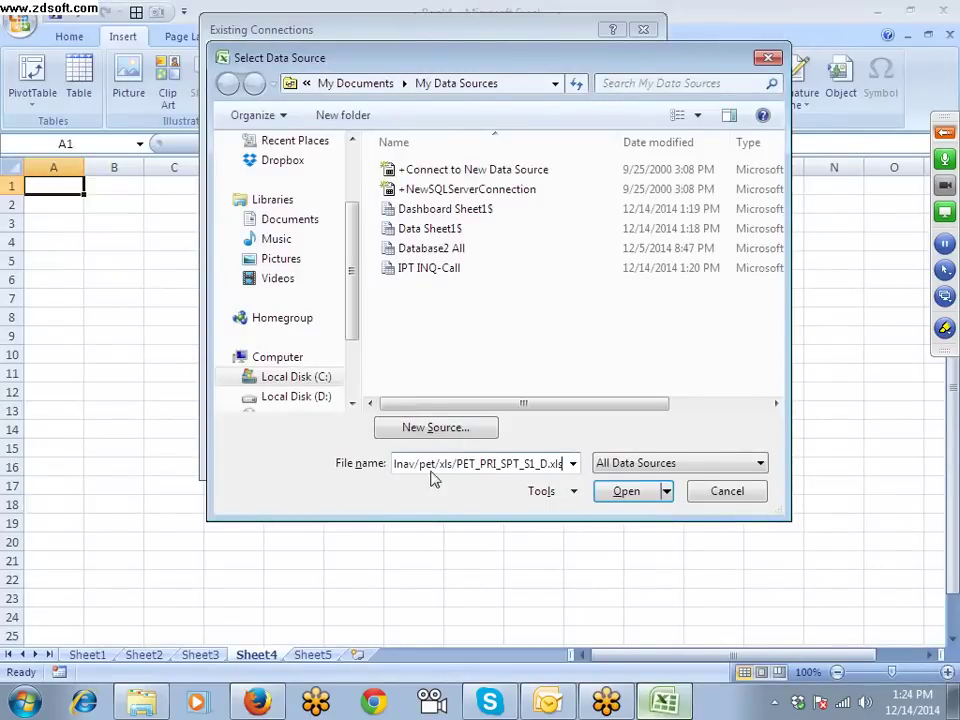
left_click_drag(432, 470, 345, 462)
left_click(425, 464)
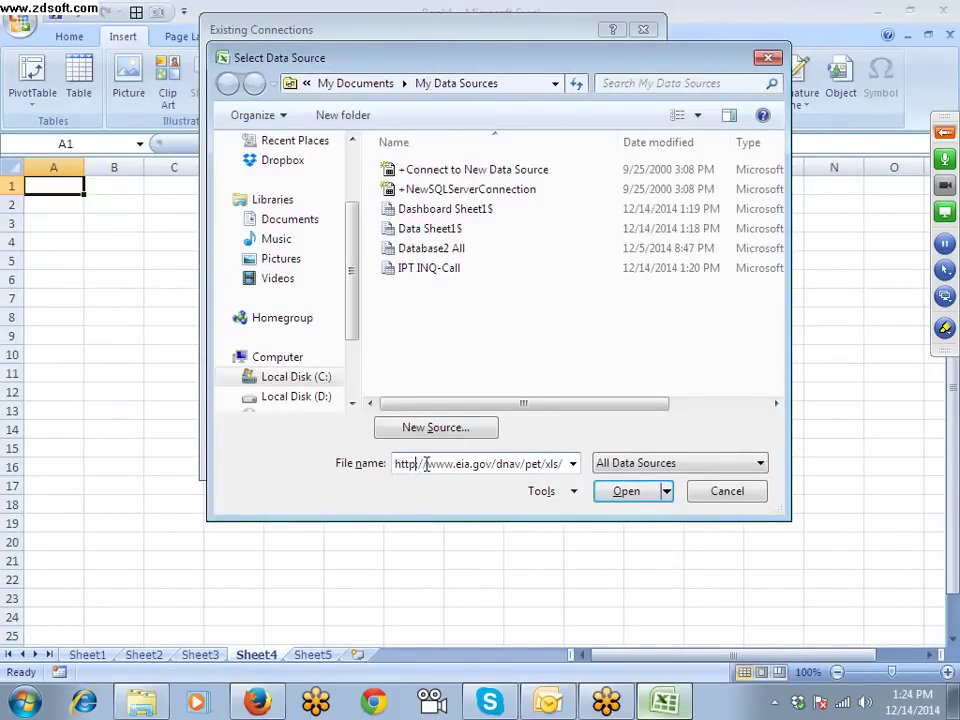
left_click_drag(425, 464, 379, 463)
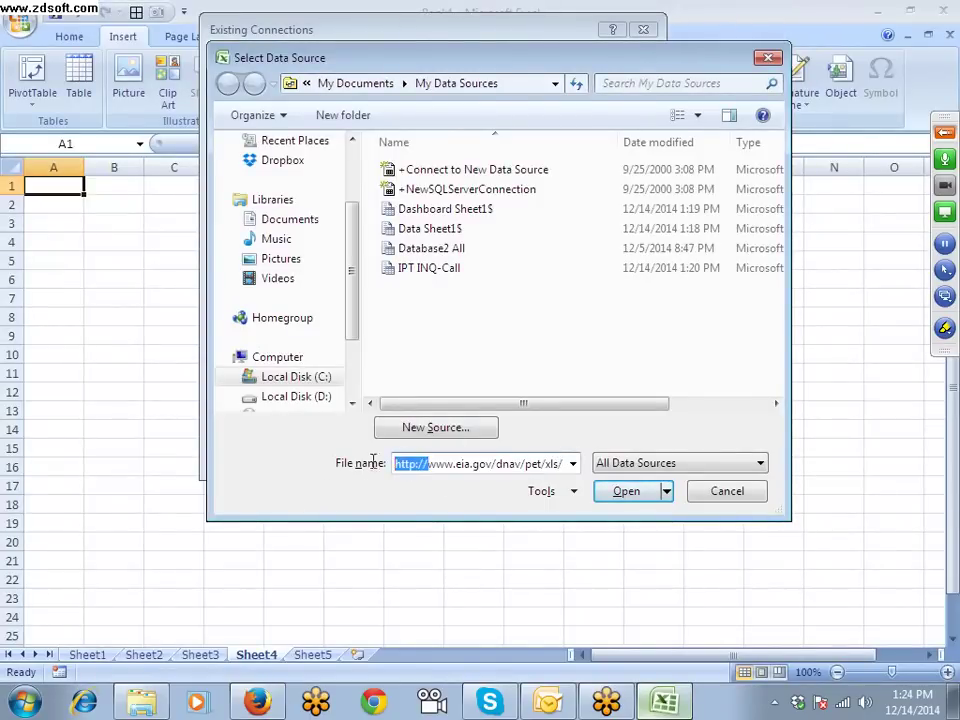
left_click(633, 507)
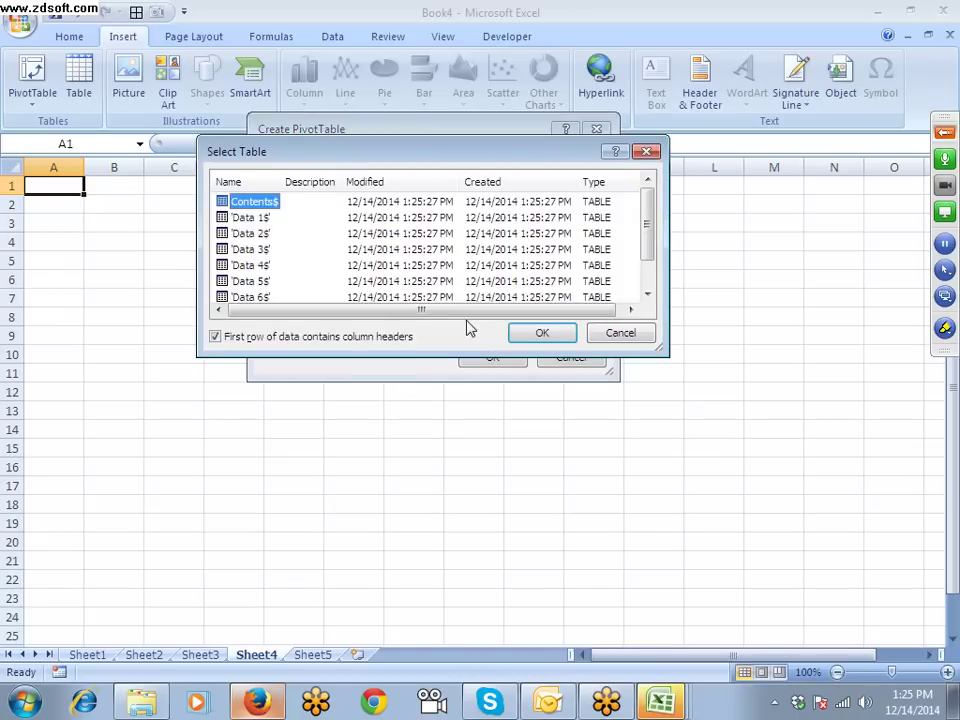
Step: Choose the 'Data 1$' table with column headers in the first row and create the PivotTable at Sheet4 cell A1
left_click(262, 218)
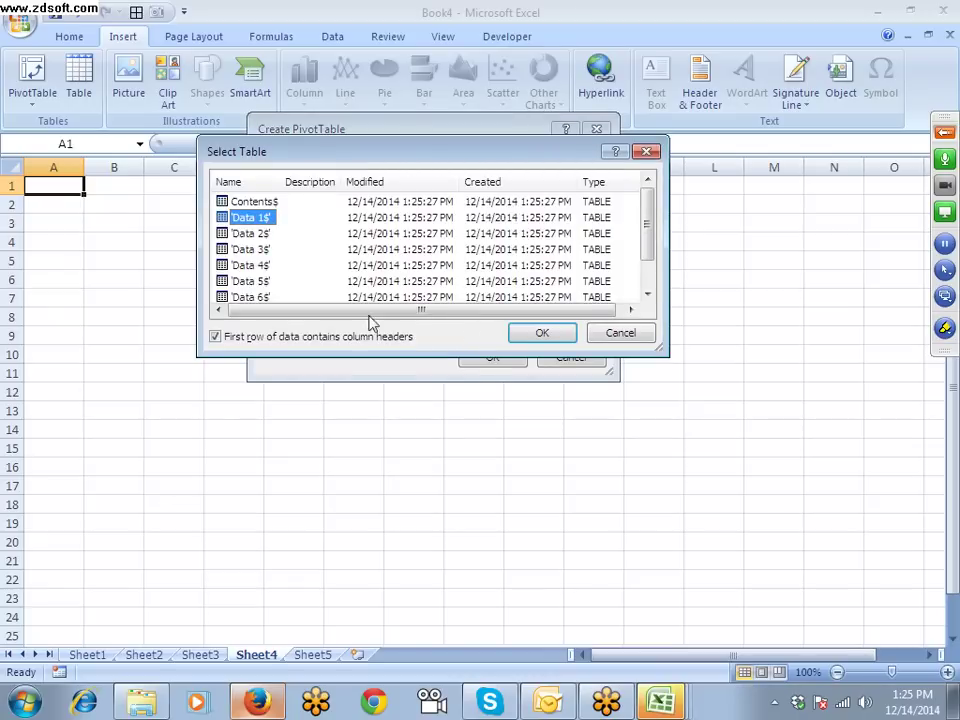
left_click(534, 342)
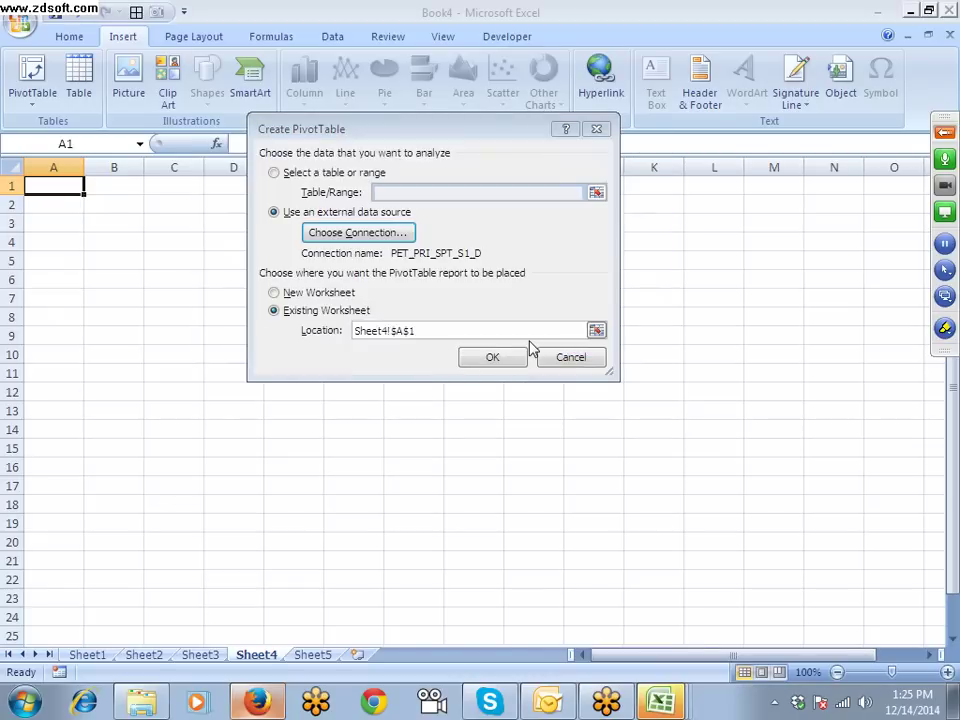
left_click(502, 362)
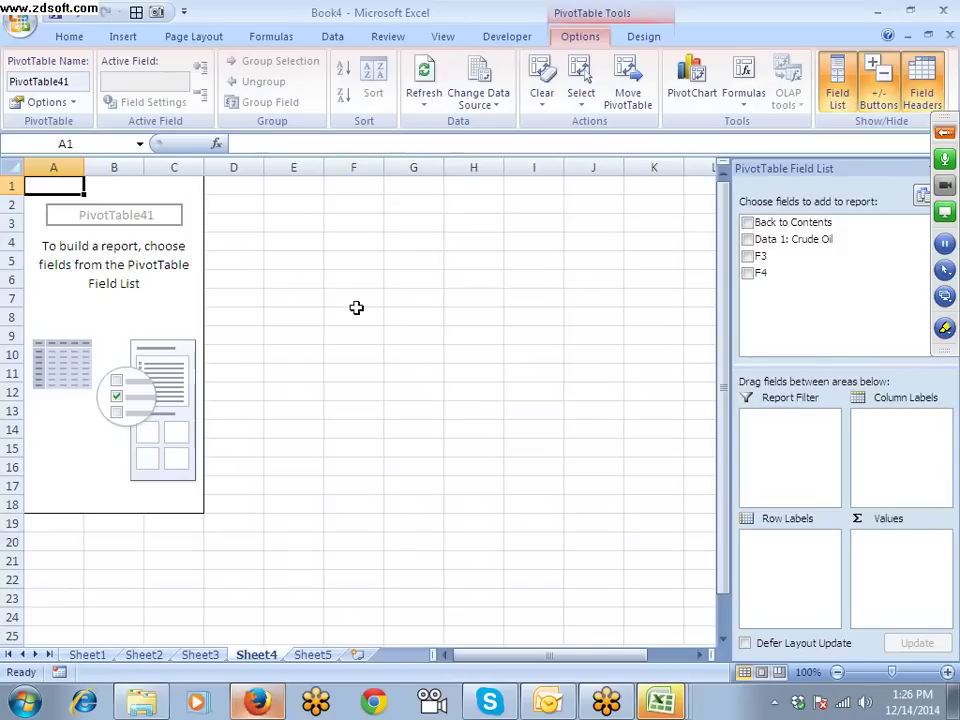
Step: View the Contents sheet of the PET_PRI_SPT_S1_D workbook, then close it and return to the PivotTable in Book4
right_click(153, 262)
left_click(201, 320)
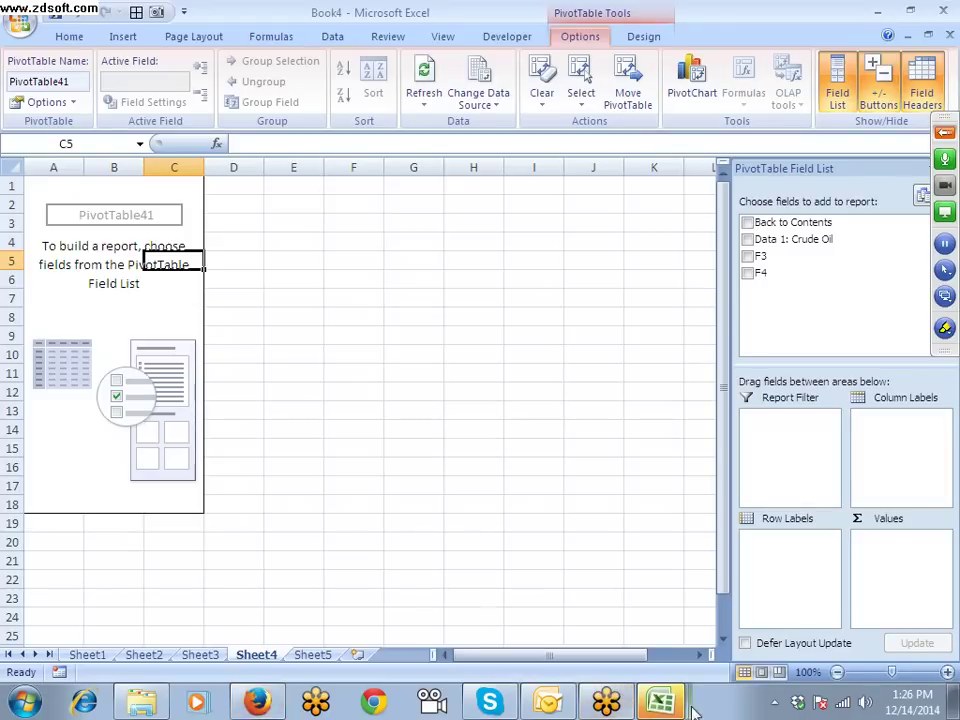
mouse_move(690, 706)
left_click(663, 655)
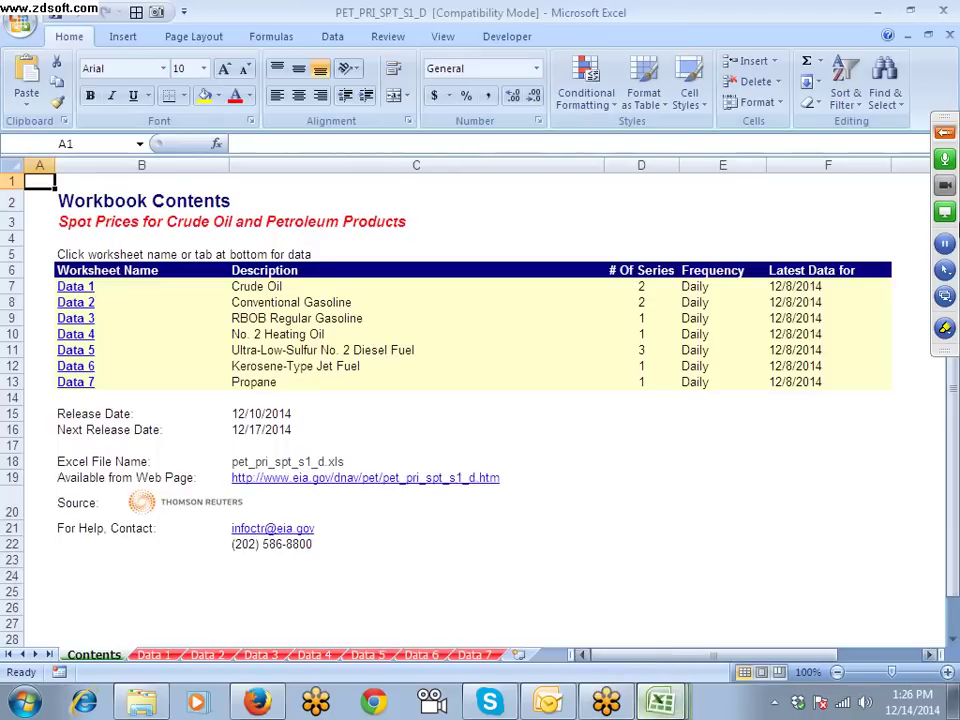
left_click(946, 35)
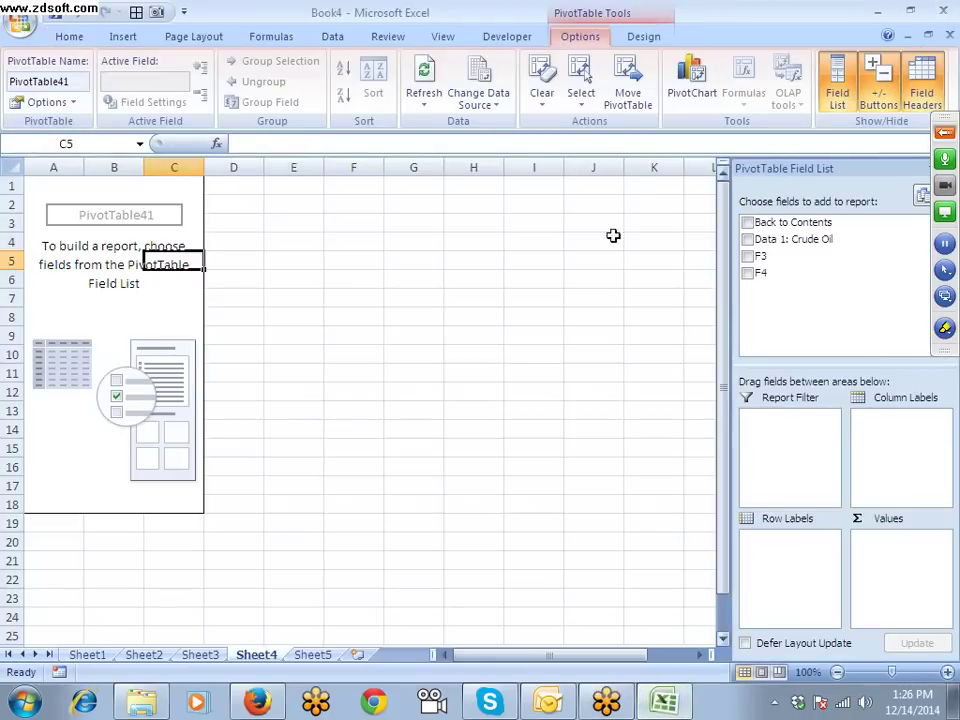
left_click(473, 260)
left_click(163, 256)
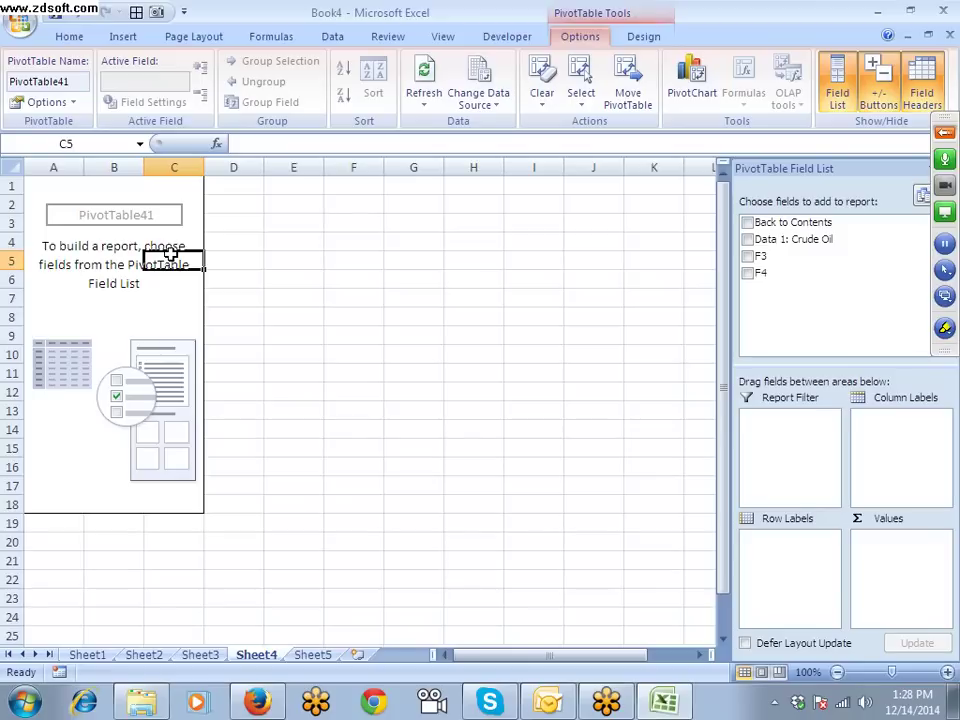
Step: Close Book4 without saving the changes and exit both Excel and Firefox
left_click(950, 36)
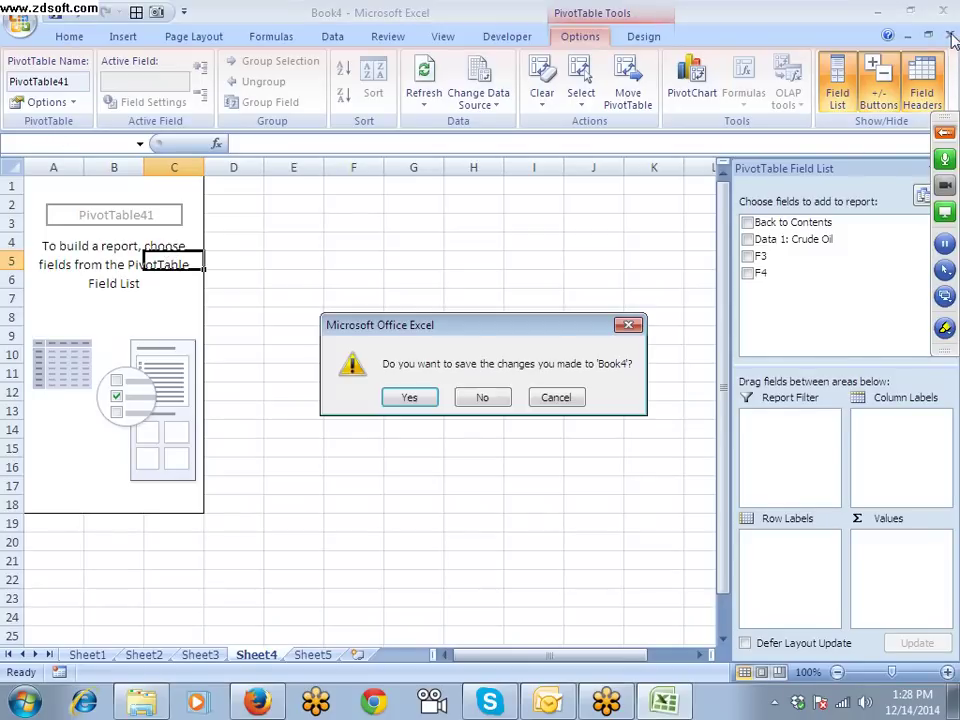
left_click(482, 397)
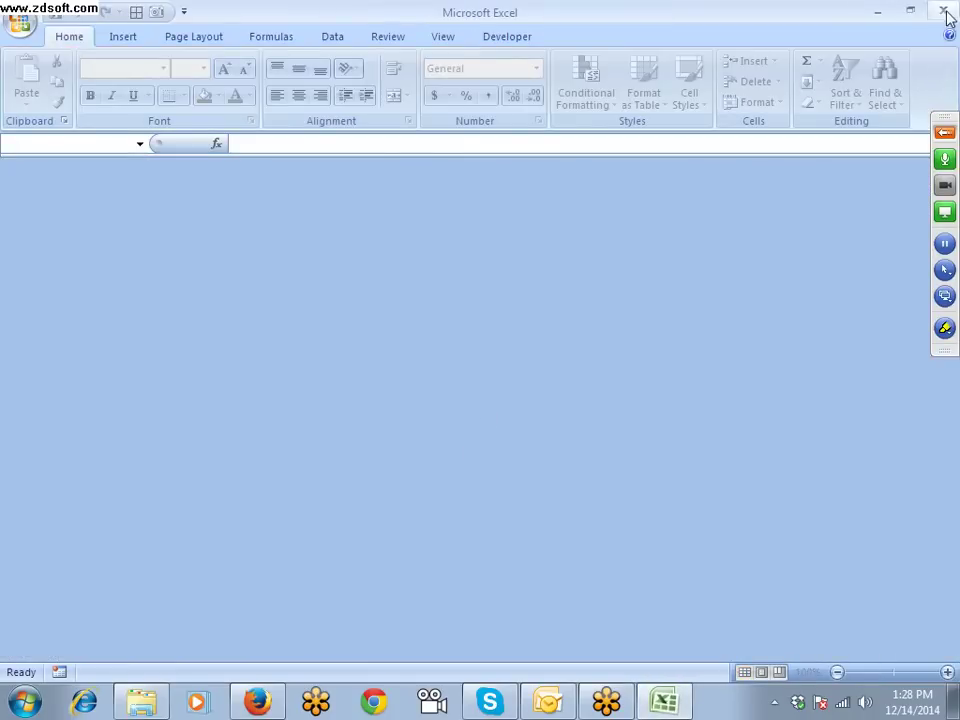
left_click(944, 12)
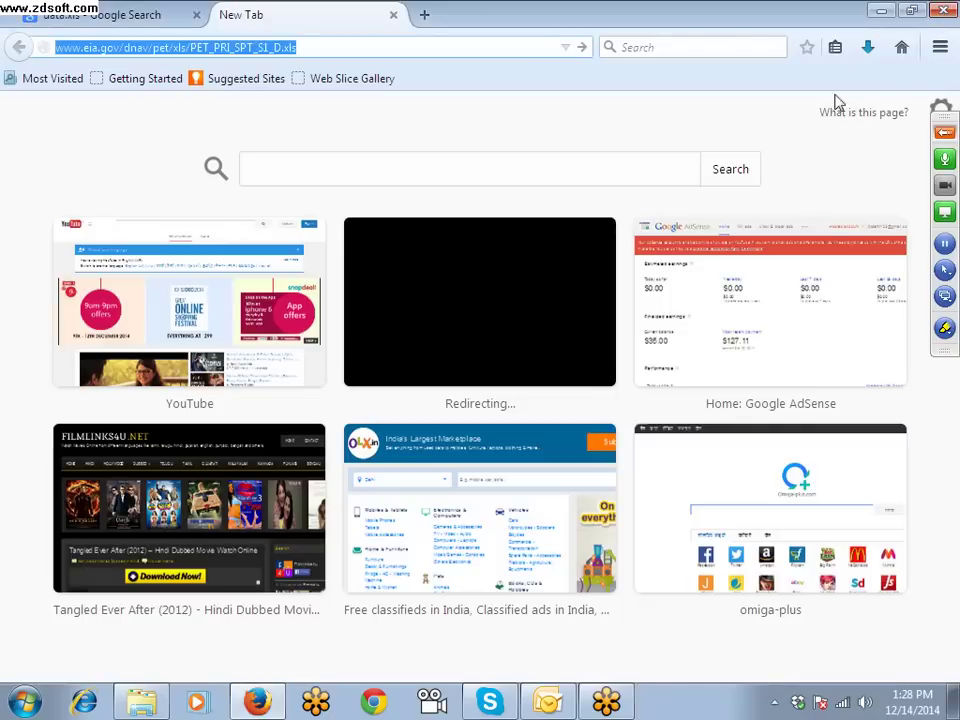
left_click(944, 12)
left_click(435, 381)
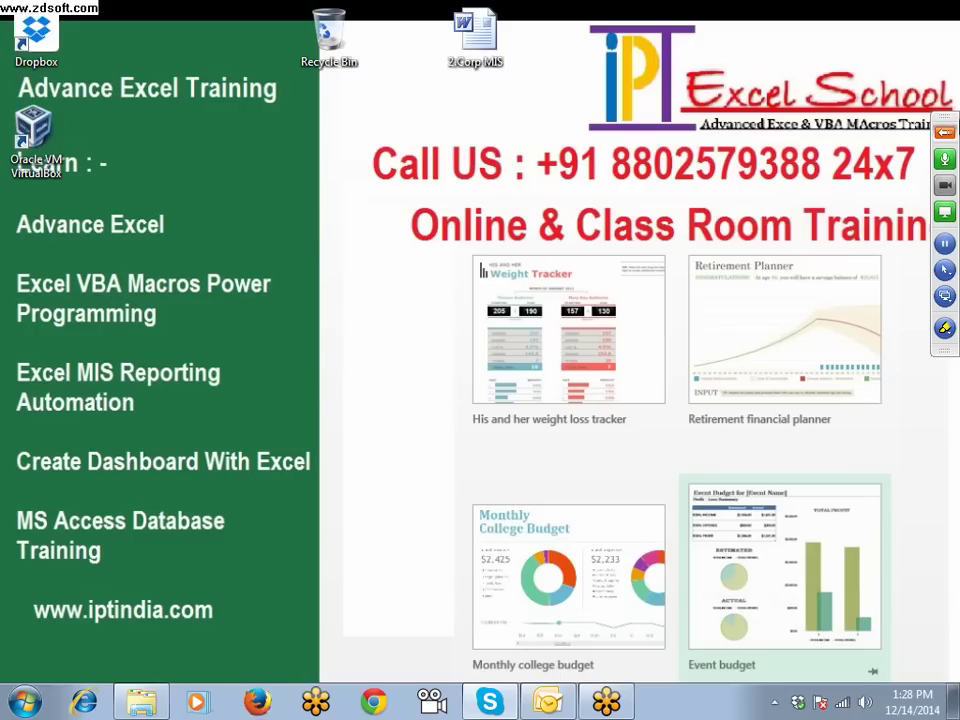
left_click(944, 131)
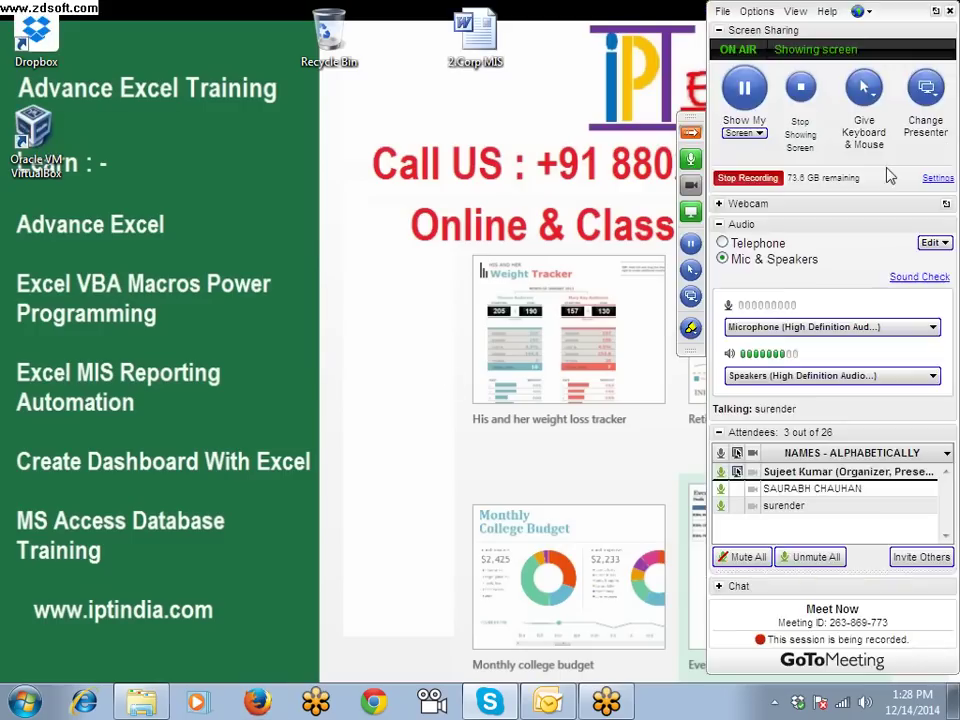
left_click(689, 134)
right_click(417, 331)
left_click(482, 390)
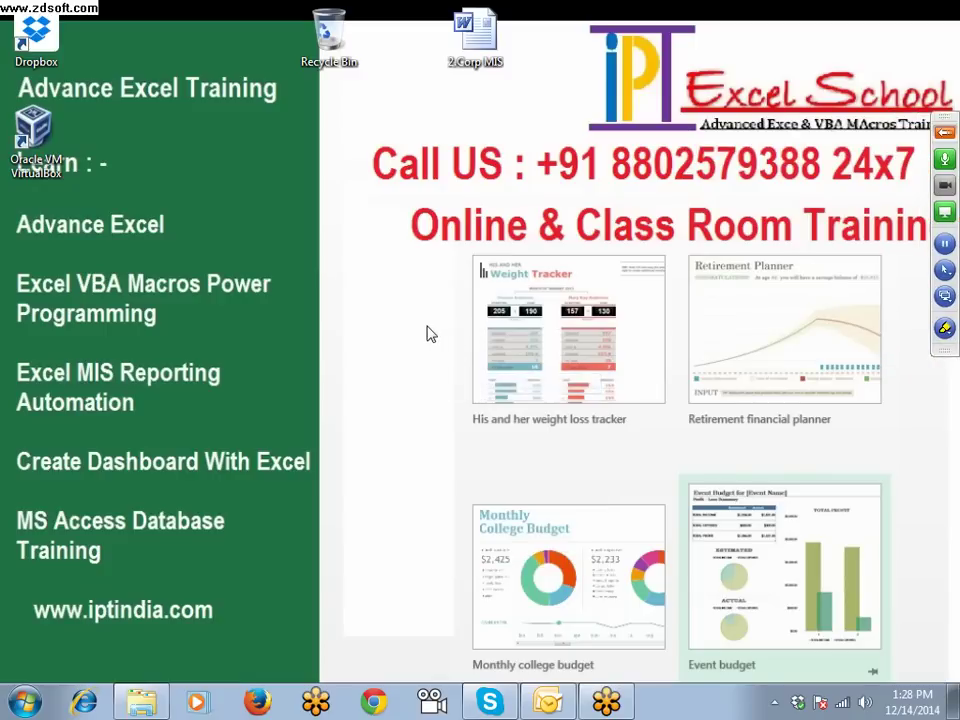
right_click(428, 328)
left_click(476, 380)
left_click(143, 700)
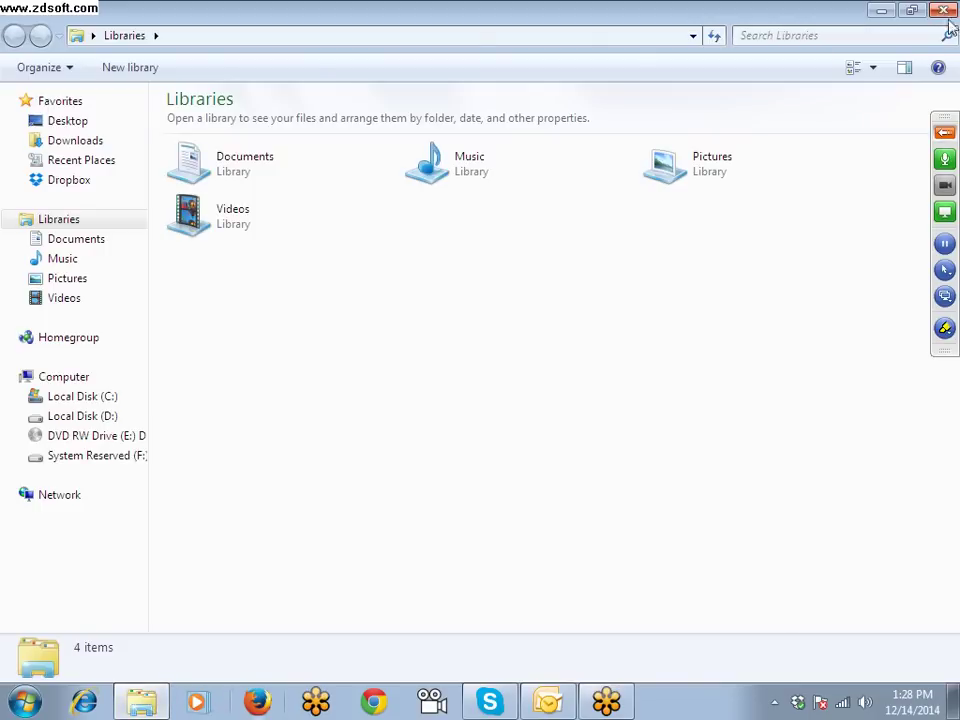
left_click(943, 10)
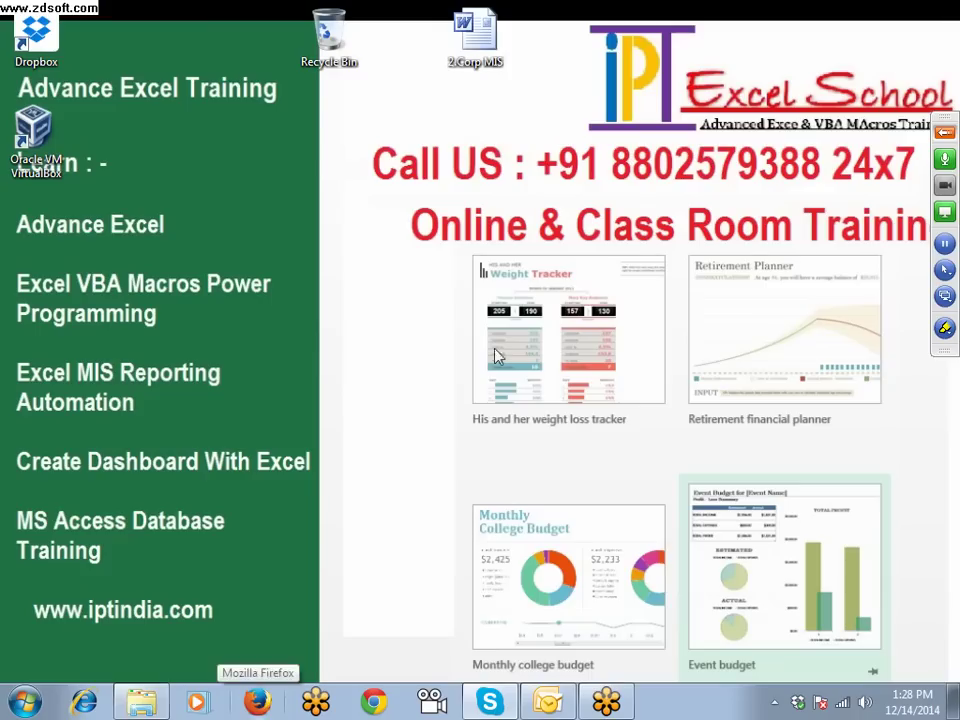
Step: Switch to Firefox and open the Financial Dashboard article on exceltip.com
left_click(257, 700)
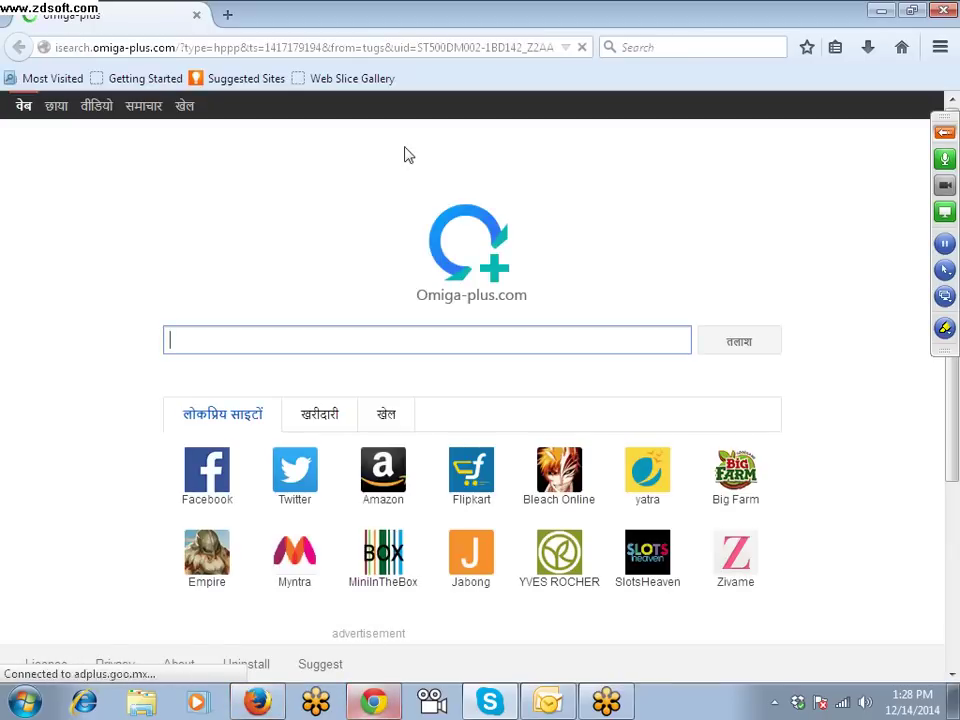
left_click(383, 47)
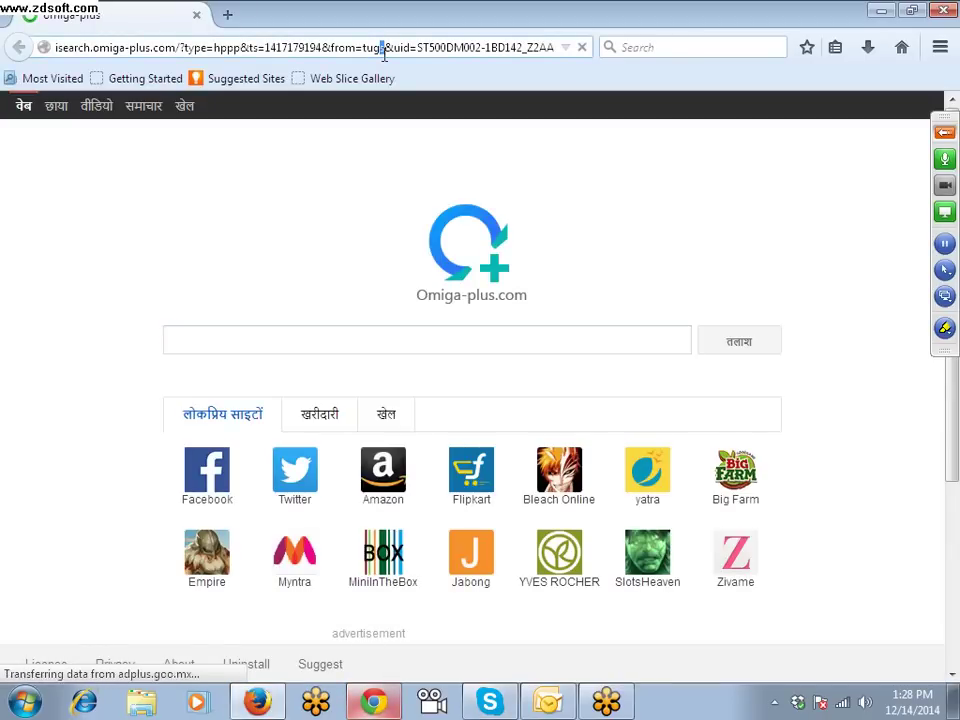
left_click(383, 55)
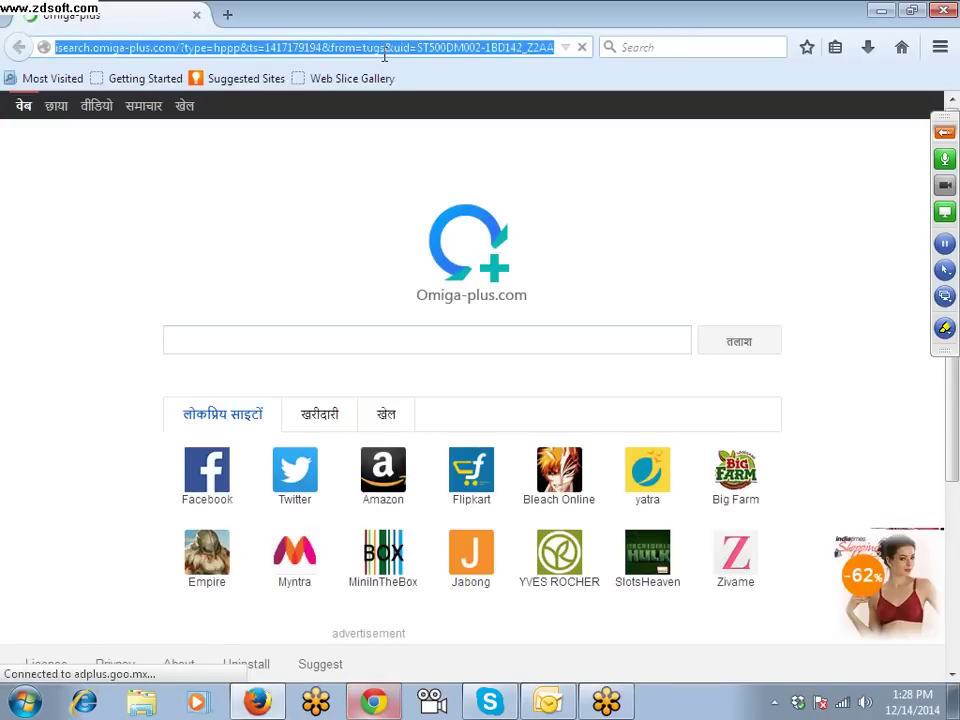
type("ex")
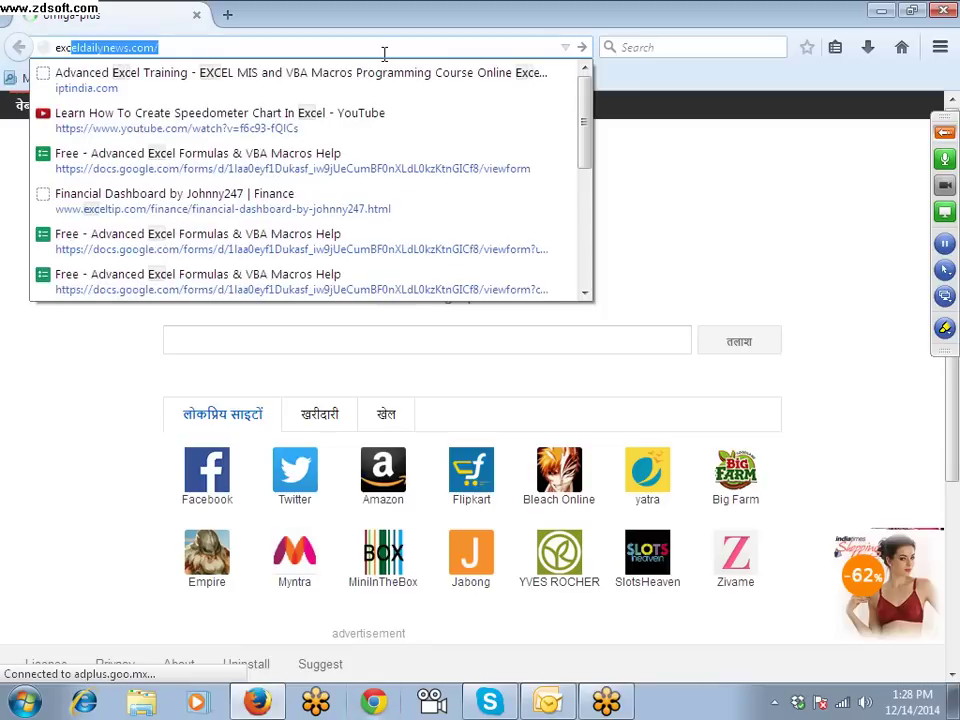
type("cel")
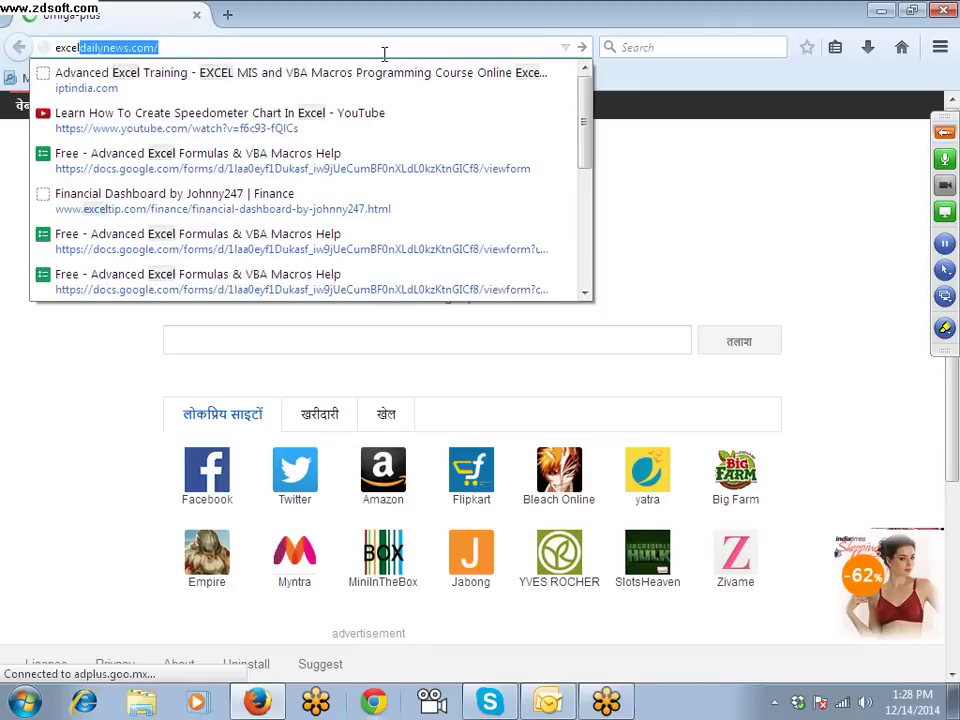
type("t")
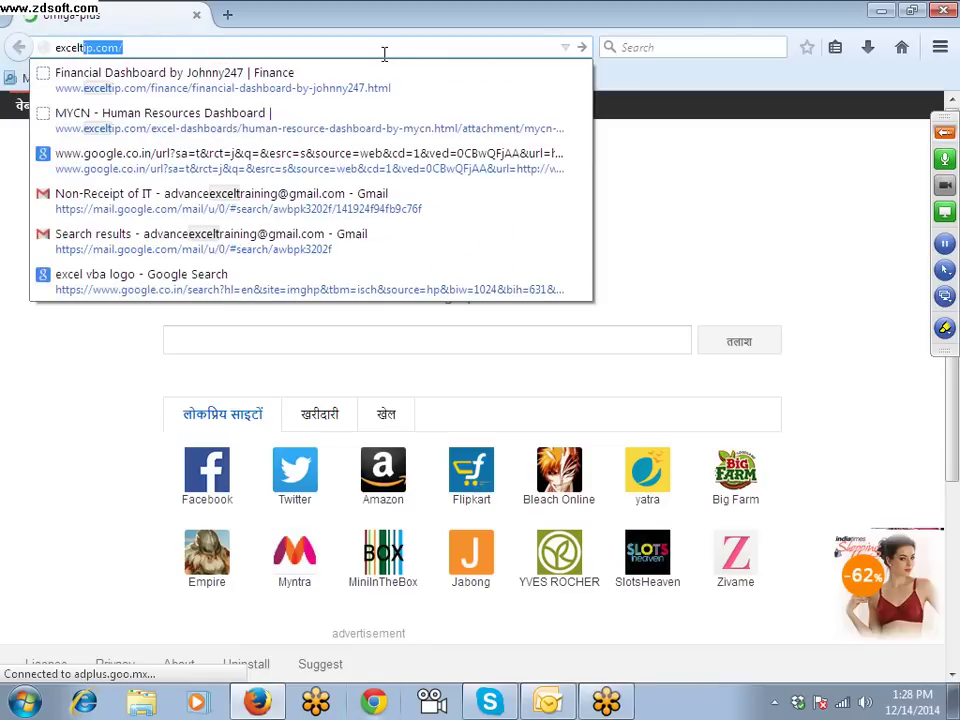
left_click(313, 99)
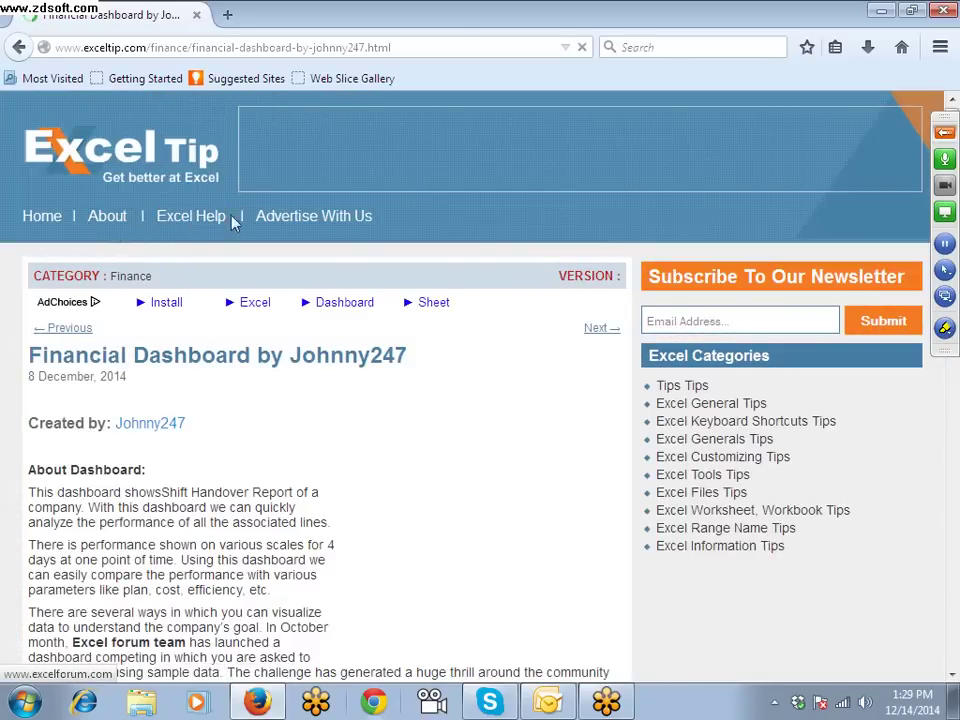
Step: Go to the Excel Tip home page and look through its most viewed tips, recent tips and categories
left_click(42, 219)
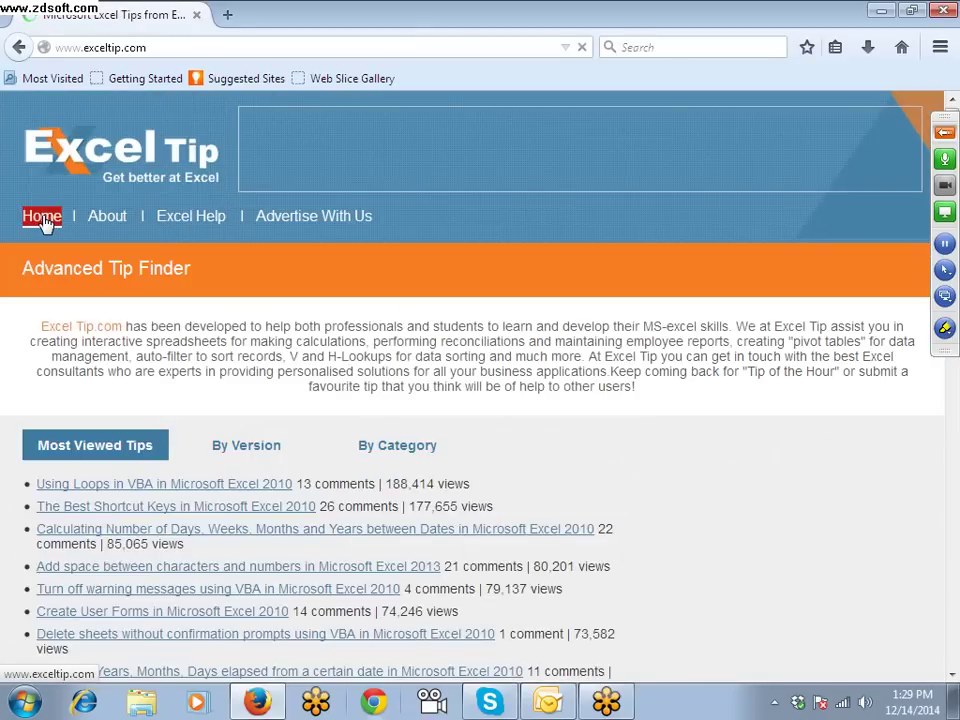
scroll(237, 415, "down", 3)
scroll(237, 415, "up", 4)
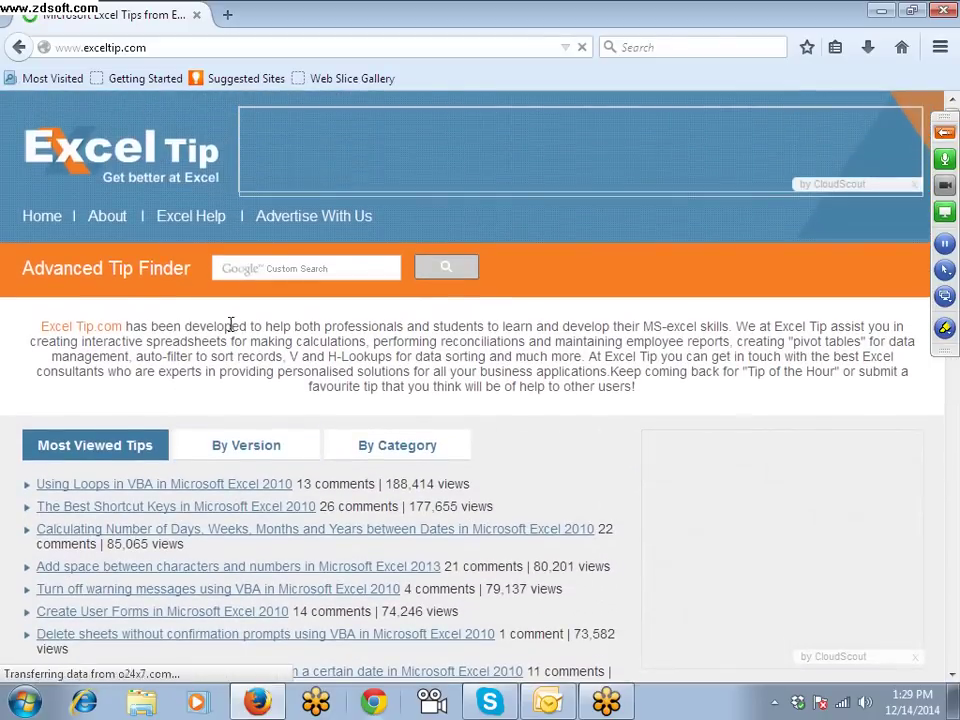
scroll(232, 340, "down", 3)
scroll(229, 343, "down", 4)
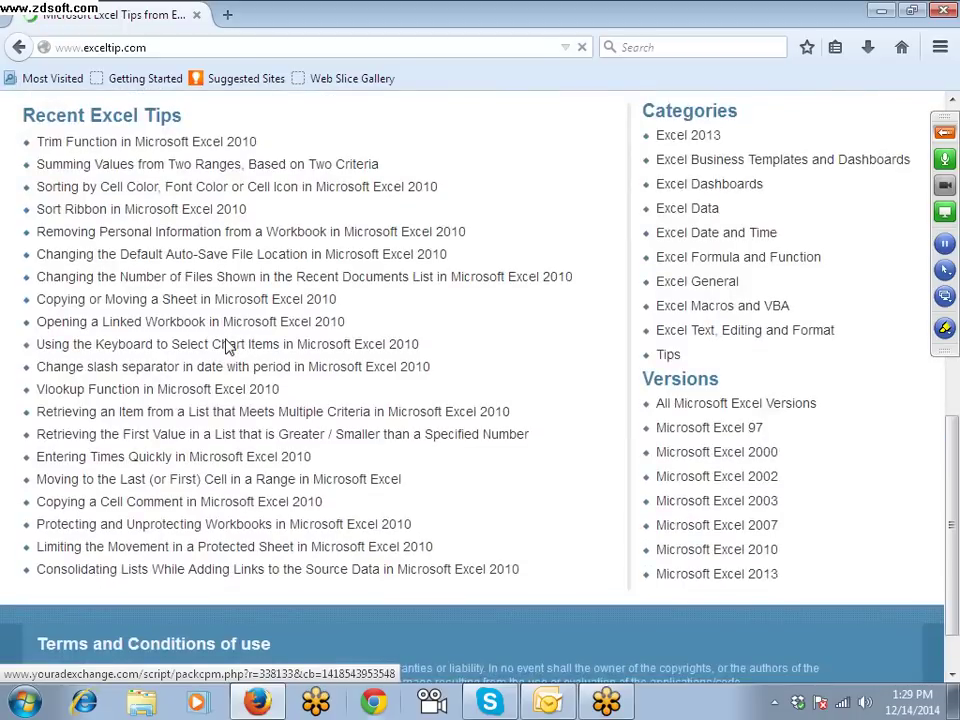
scroll(228, 345, "up", 2)
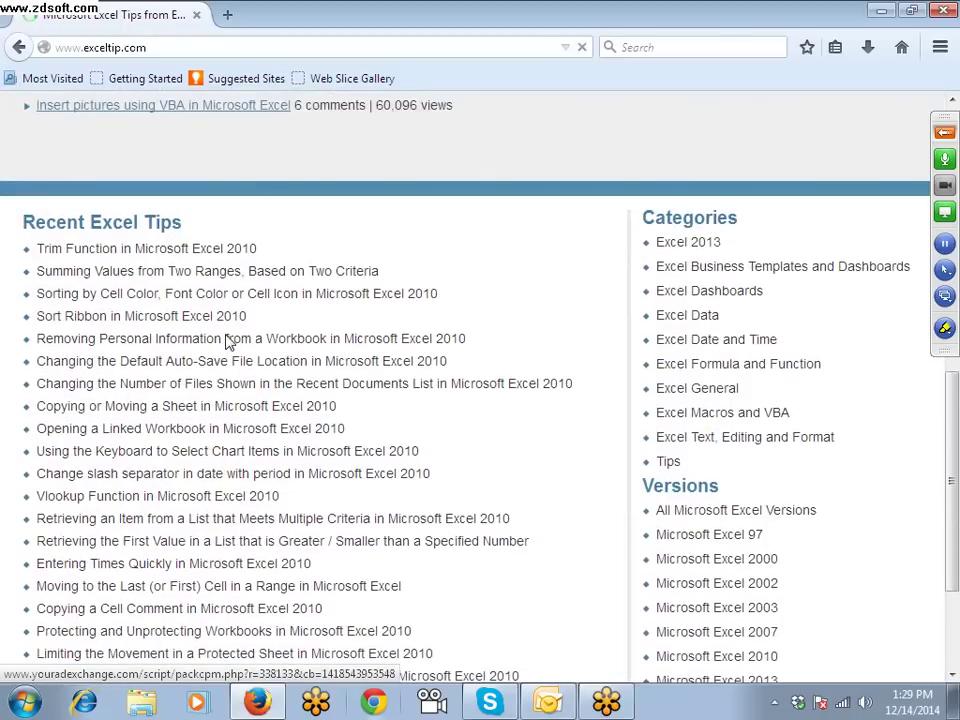
scroll(226, 337, "down", 5)
scroll(226, 340, "up", 10)
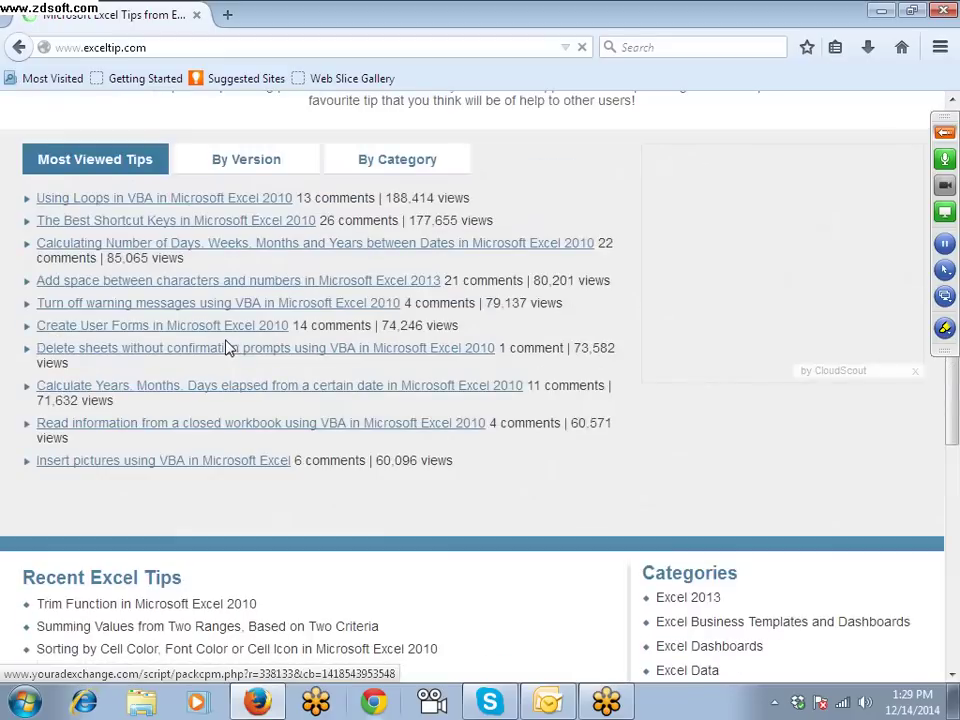
scroll(222, 345, "up", 5)
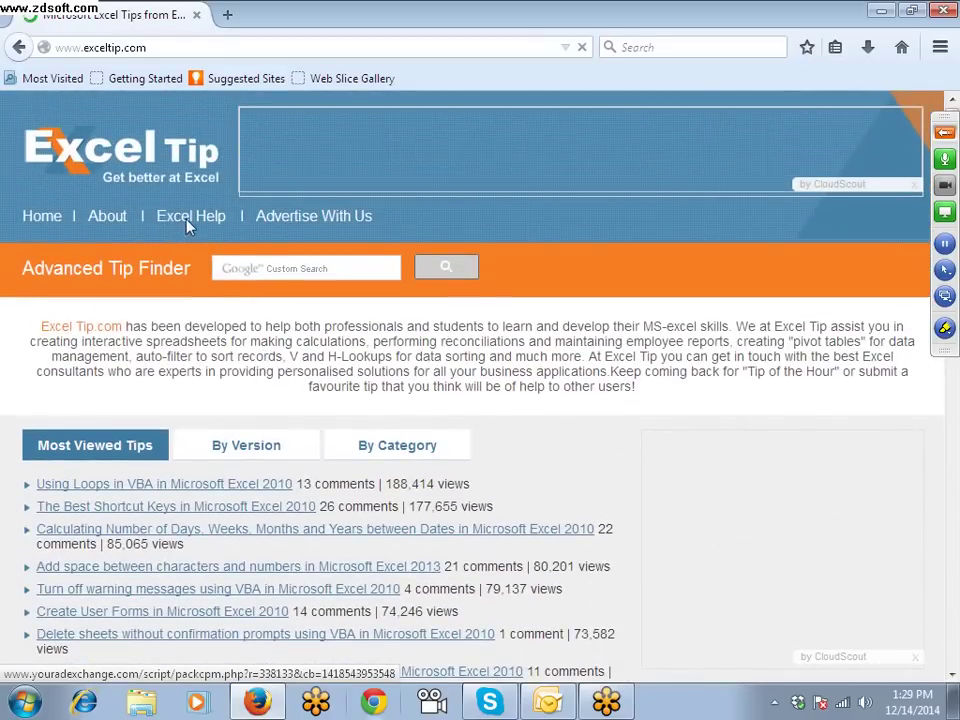
left_click(197, 217)
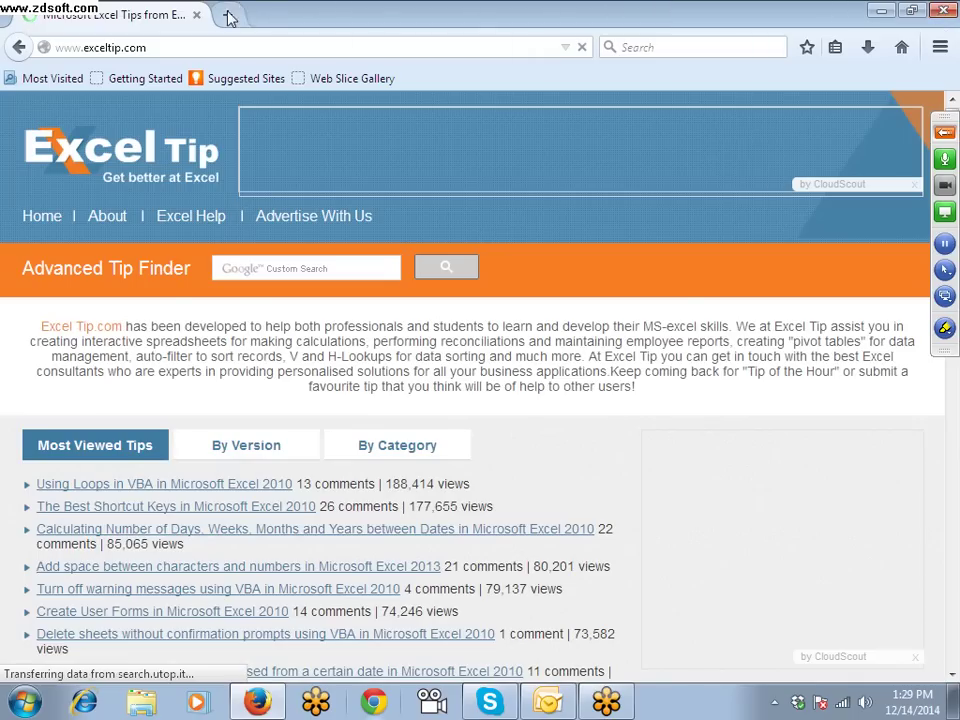
left_click(228, 15)
type("exc")
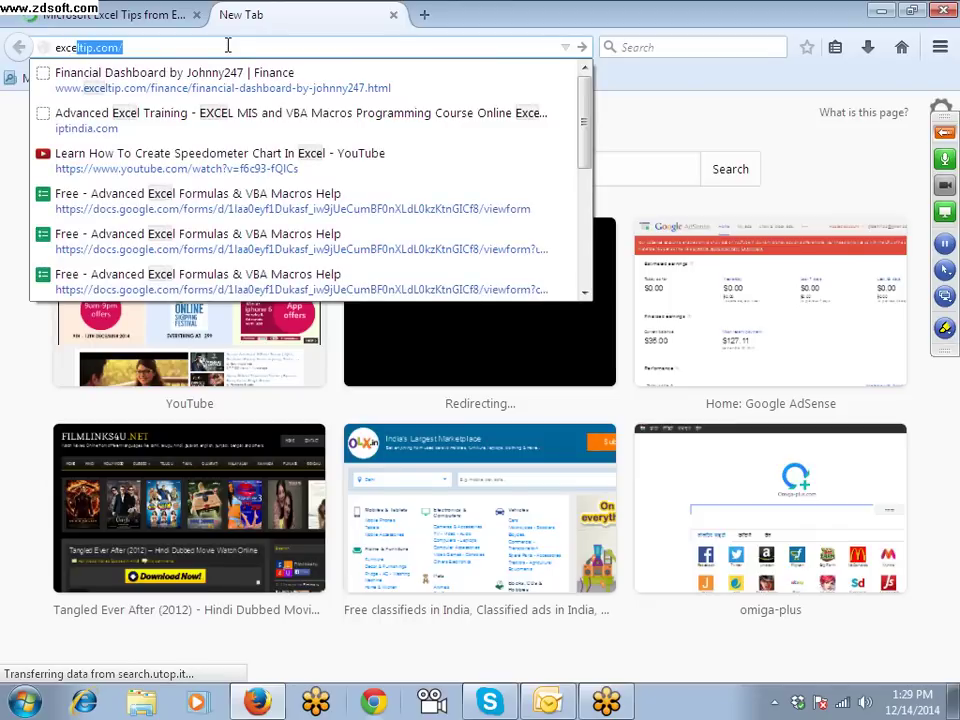
type("e")
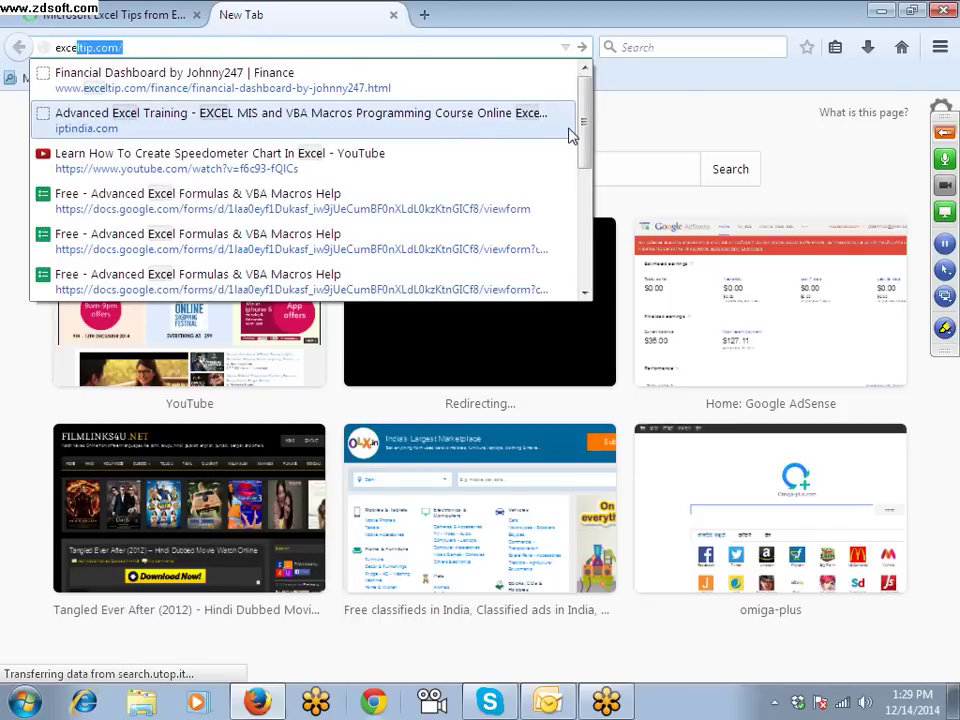
type("lt")
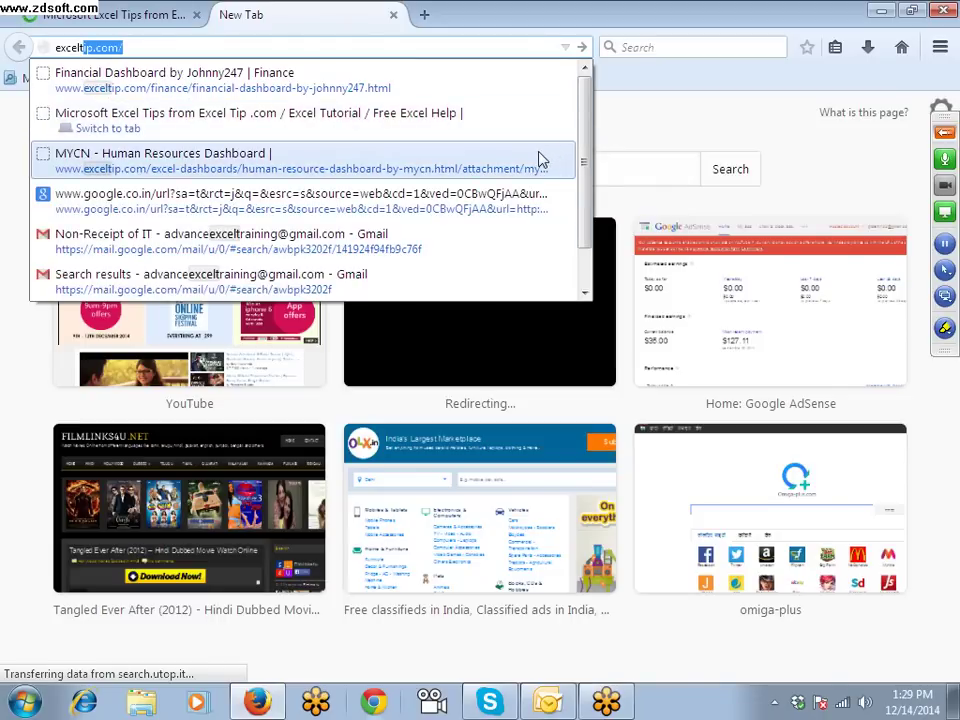
left_click(538, 160)
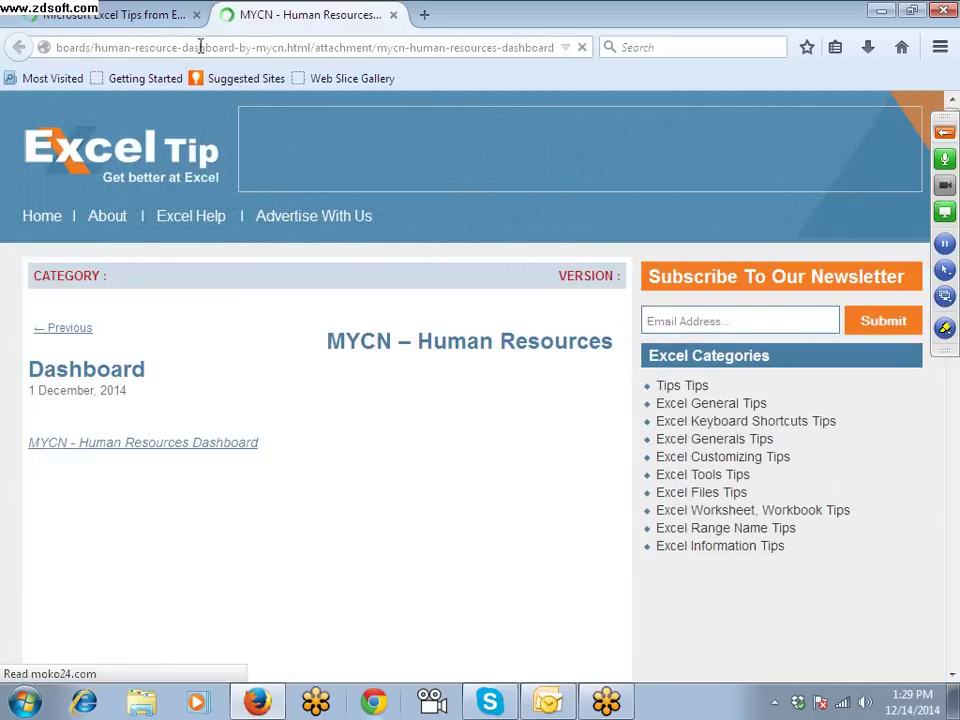
left_click(143, 47)
left_click_drag(143, 47, 68, 55)
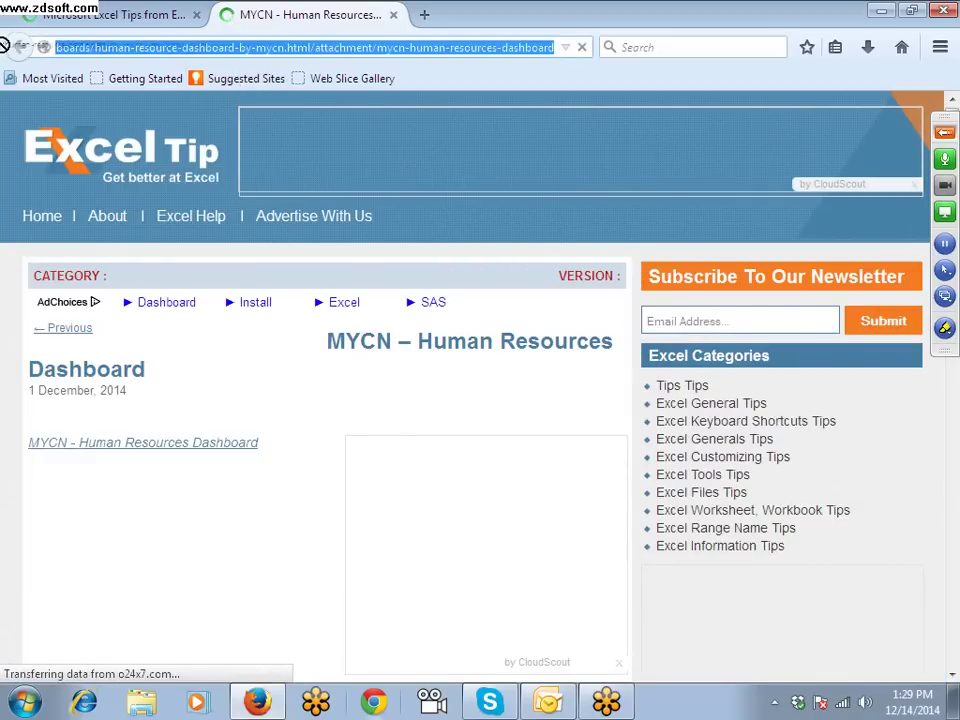
left_click_drag(4, 45, 686, 66)
key("BackSpace")
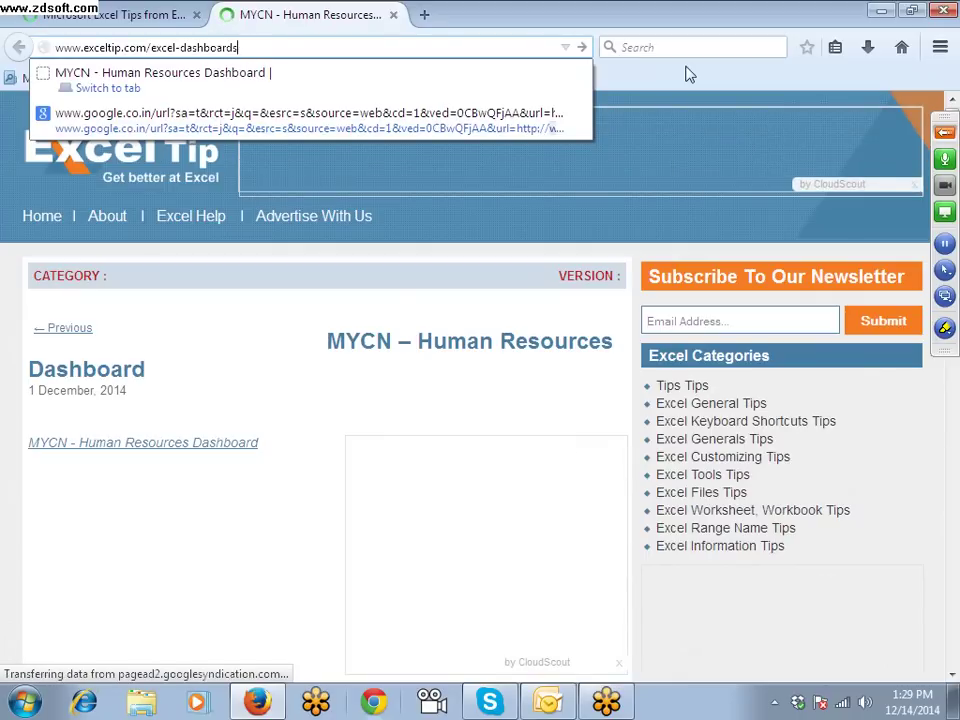
key("Return")
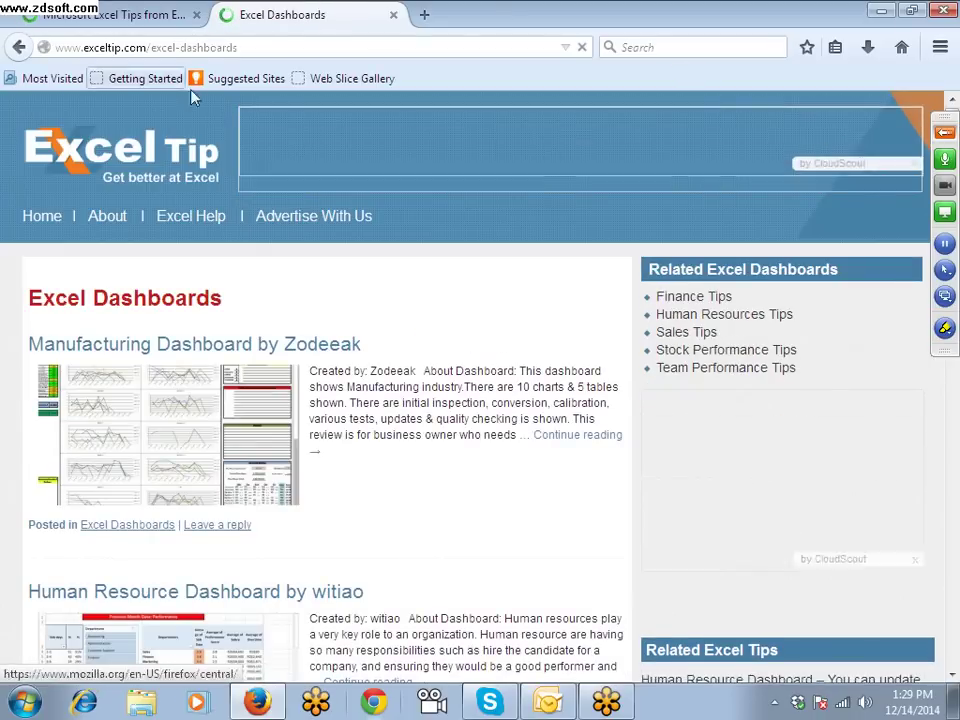
Step: Look through the sample dashboards listed on the Excel Dashboards page
scroll(345, 378, "down", 4)
scroll(345, 386, "down", 20)
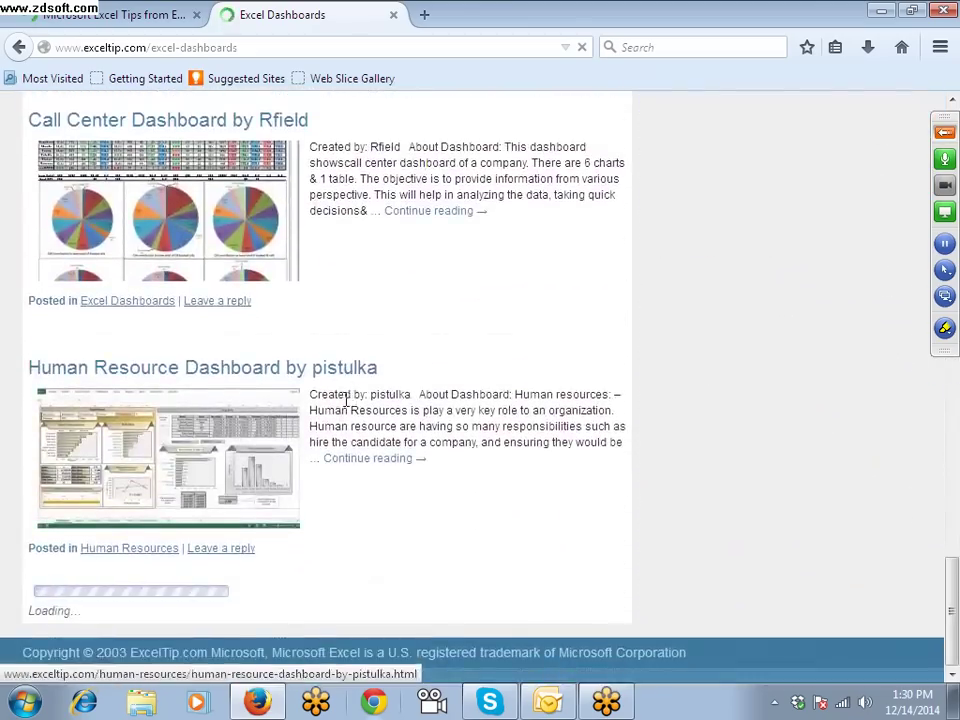
scroll(345, 405, "up", 10)
scroll(345, 410, "up", 19)
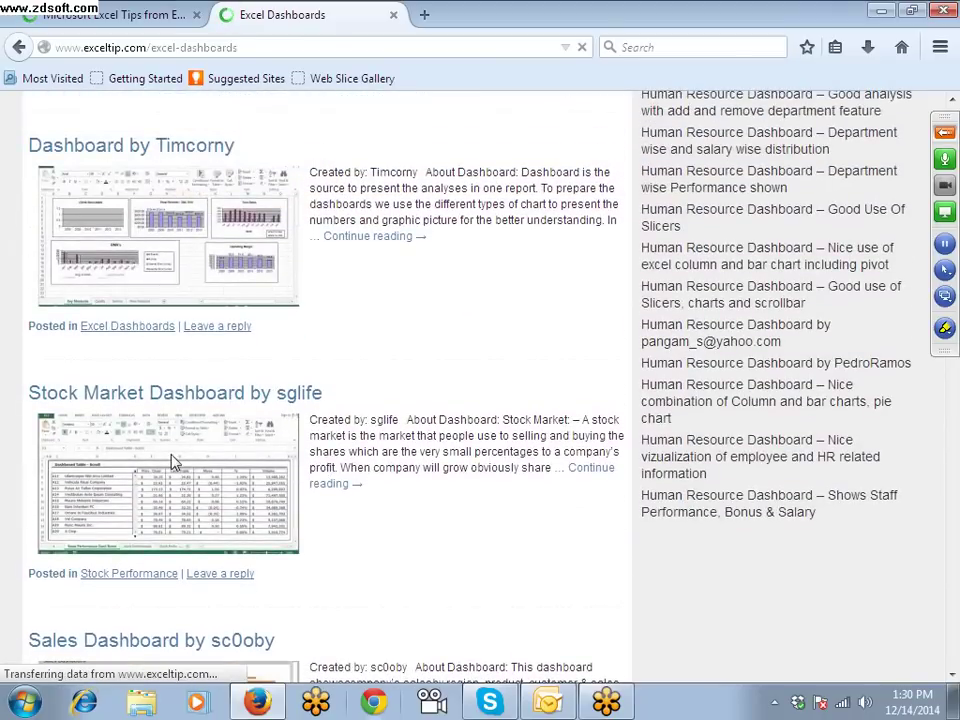
scroll(185, 455, "up", 4)
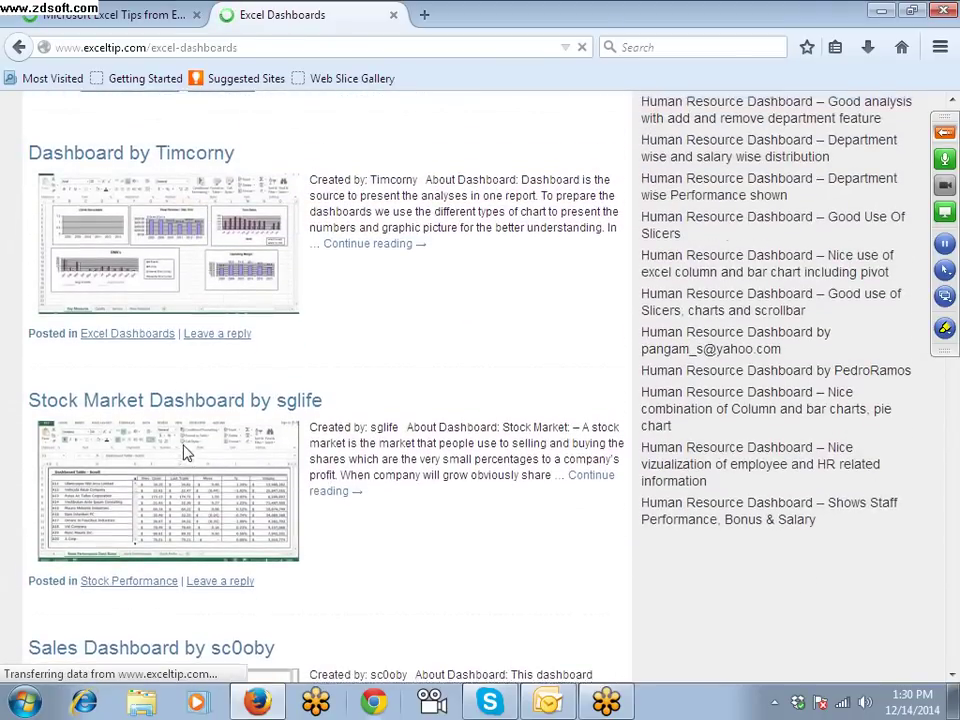
scroll(182, 450, "up", 8)
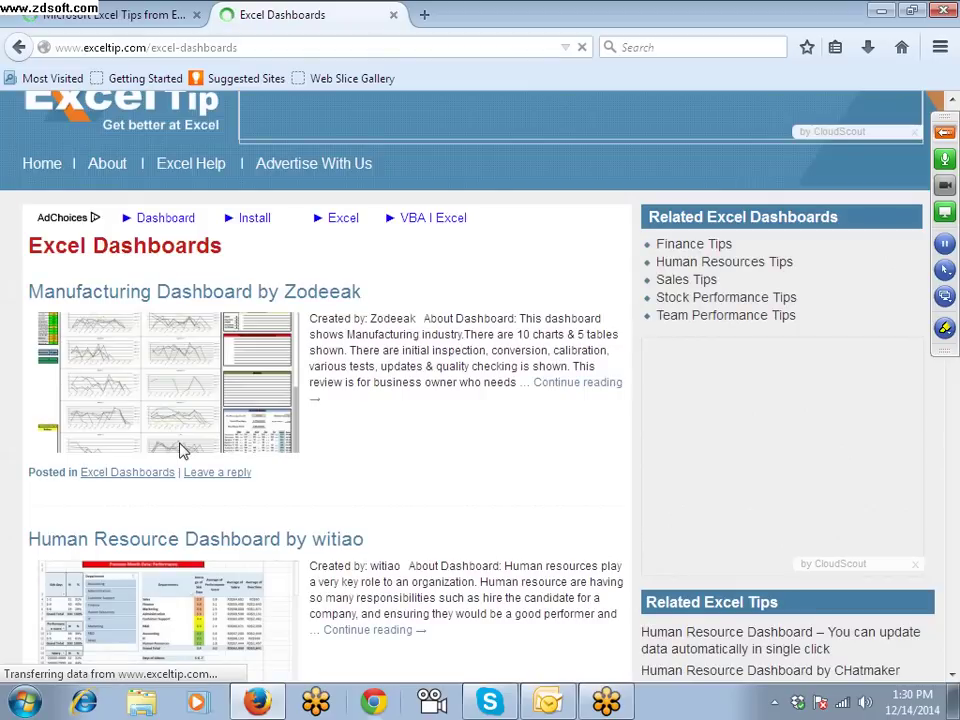
Step: Copy the Excel Dashboards page address and close the Excel Tip home page tab
left_click(214, 47)
key("ctrl+c")
left_click(167, 18)
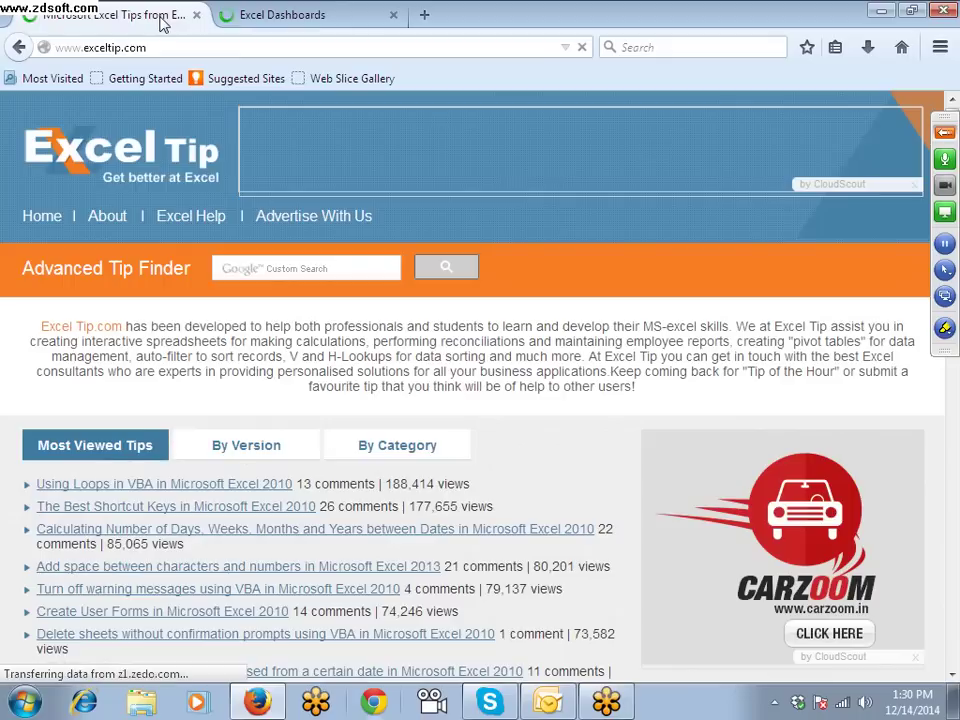
left_click(196, 15)
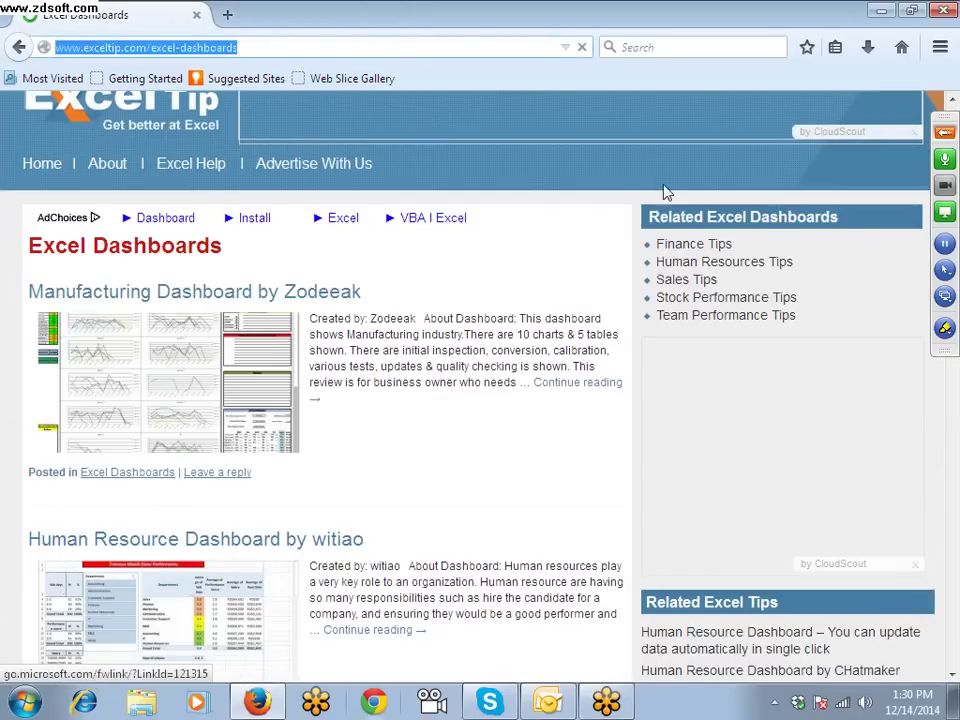
Step: Switch to GoToMeeting and send the copied exceltip.com/excel-dashboards link to the entire audience in chat
left_click(945, 133)
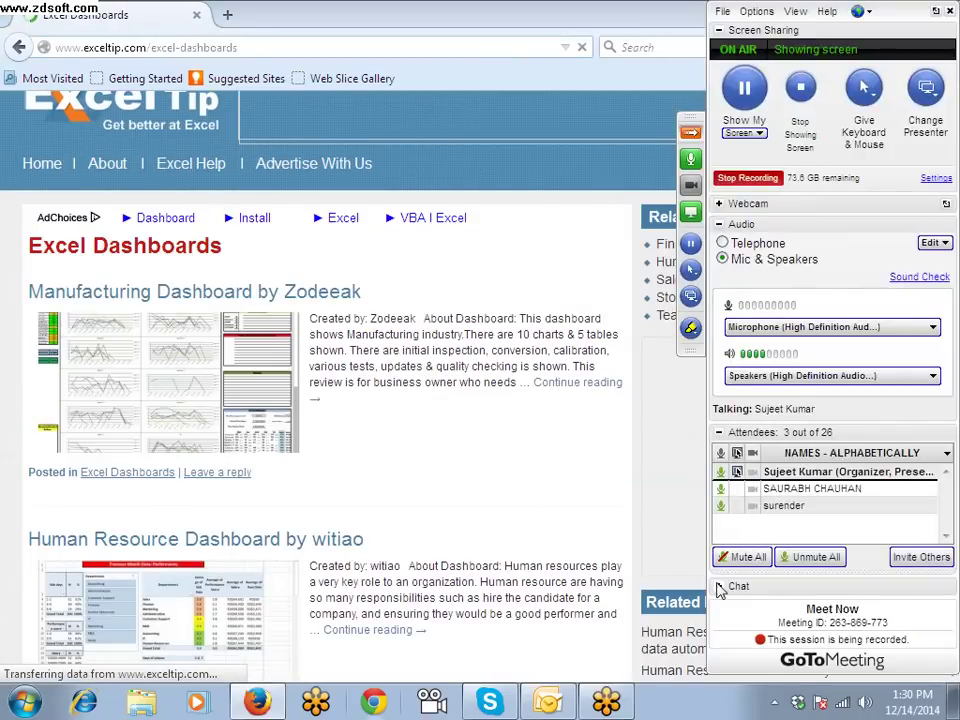
left_click(718, 582)
left_click(739, 386)
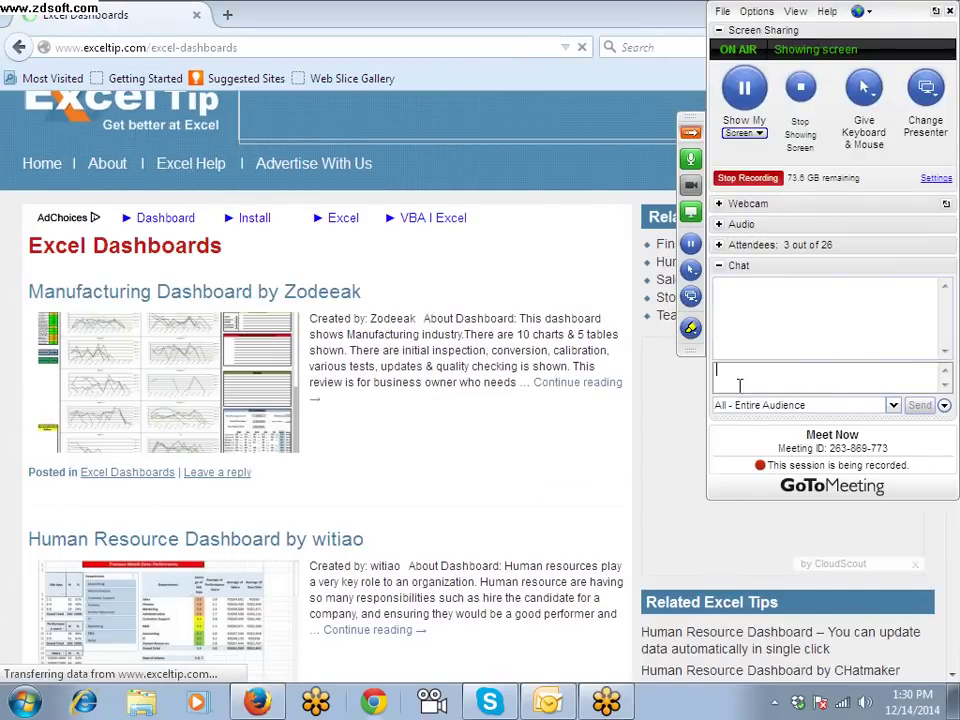
key("ctrl+v")
key("Return")
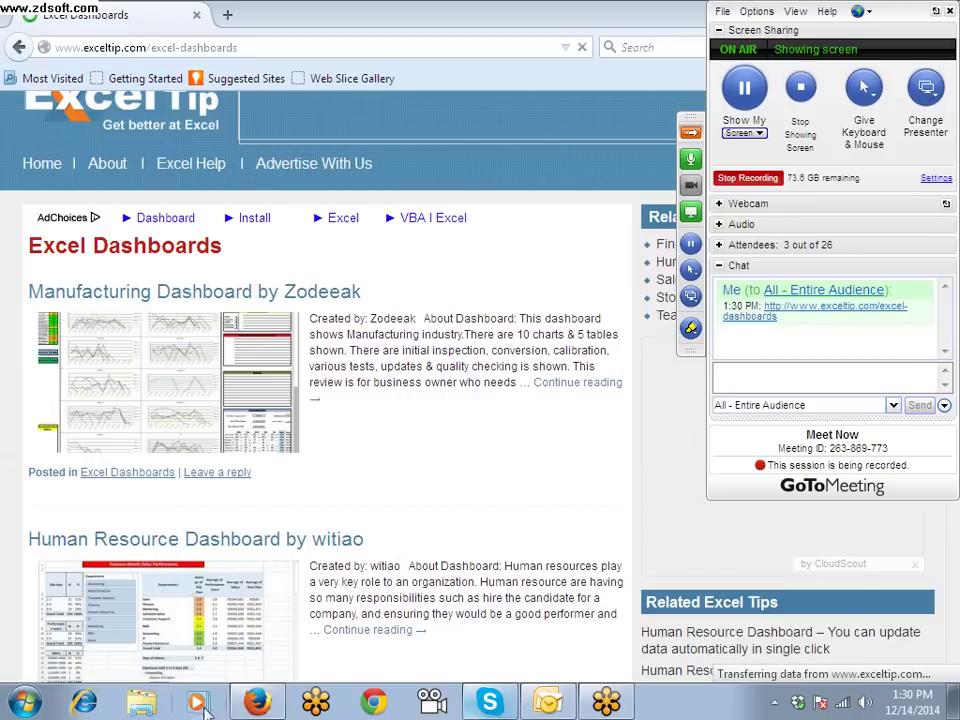
Step: Browse to the Downloads folder and open the guitarthrower-guitarthrower-Financial-Dashboard (1) workbook in Excel
left_click(143, 703)
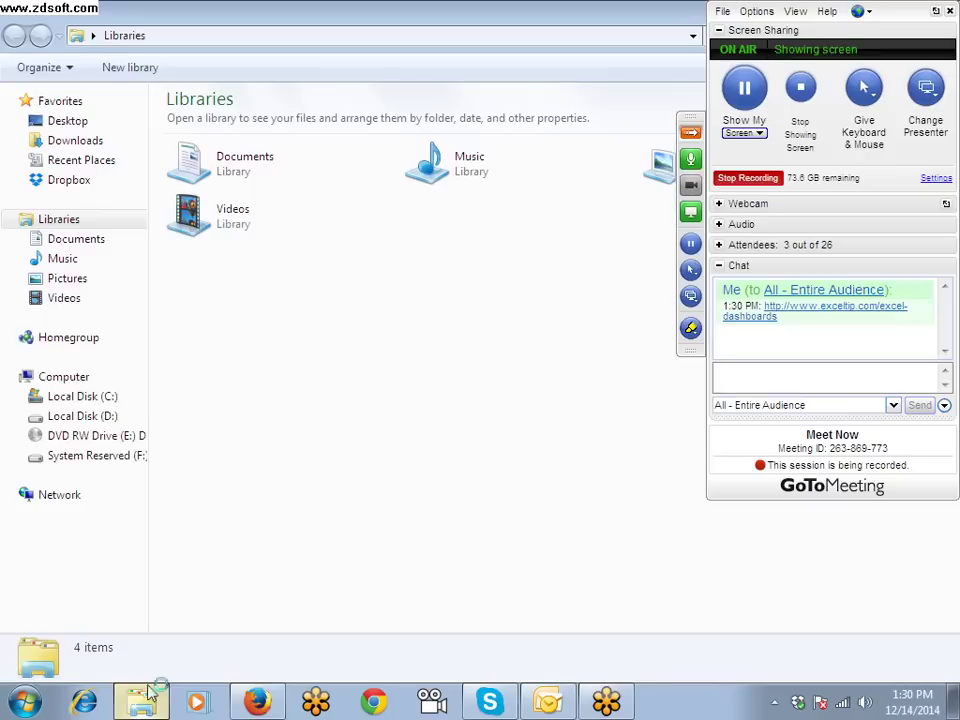
left_click(57, 242)
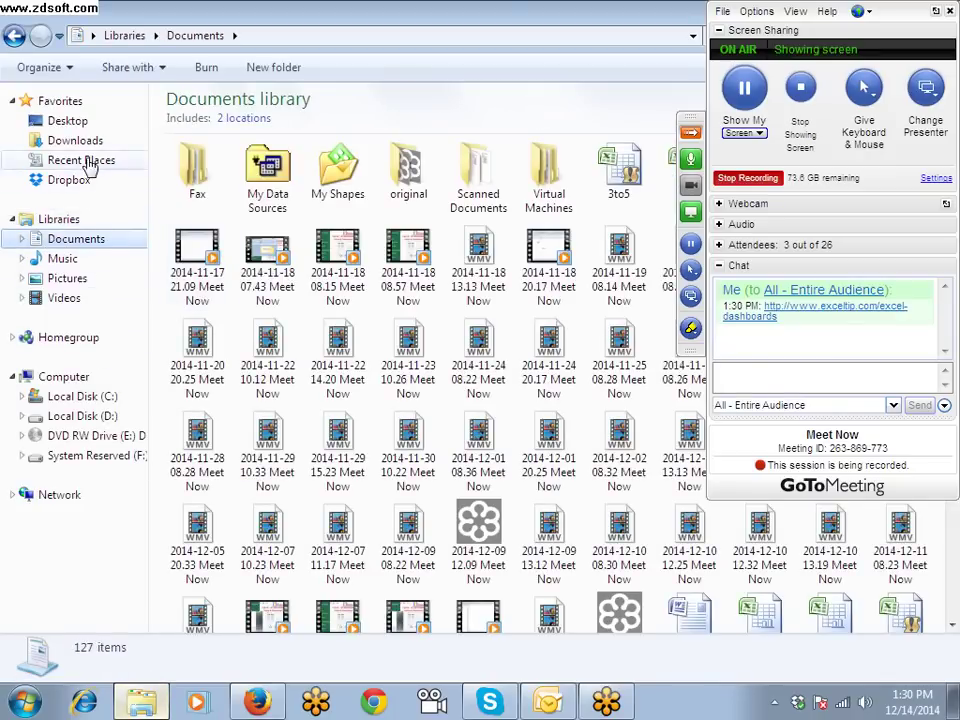
left_click(88, 146)
double_click(241, 201)
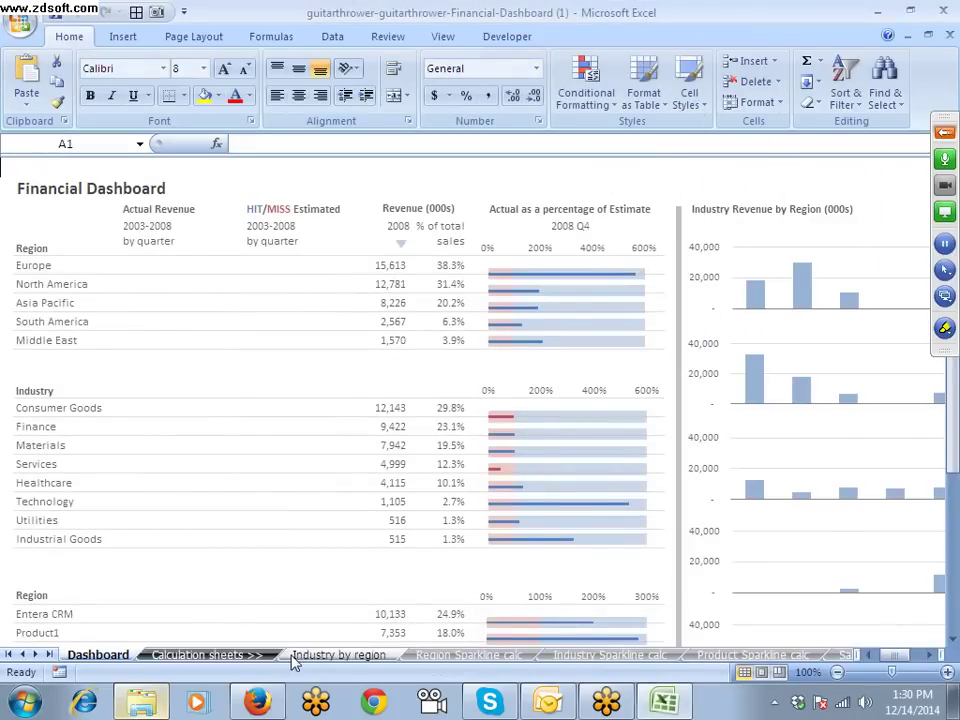
Step: Examine the Industry by region and the region, industry and product sparkline calculation sheets, then return to the Dashboard sheet
left_click(340, 657)
left_click(470, 657)
left_click(552, 657)
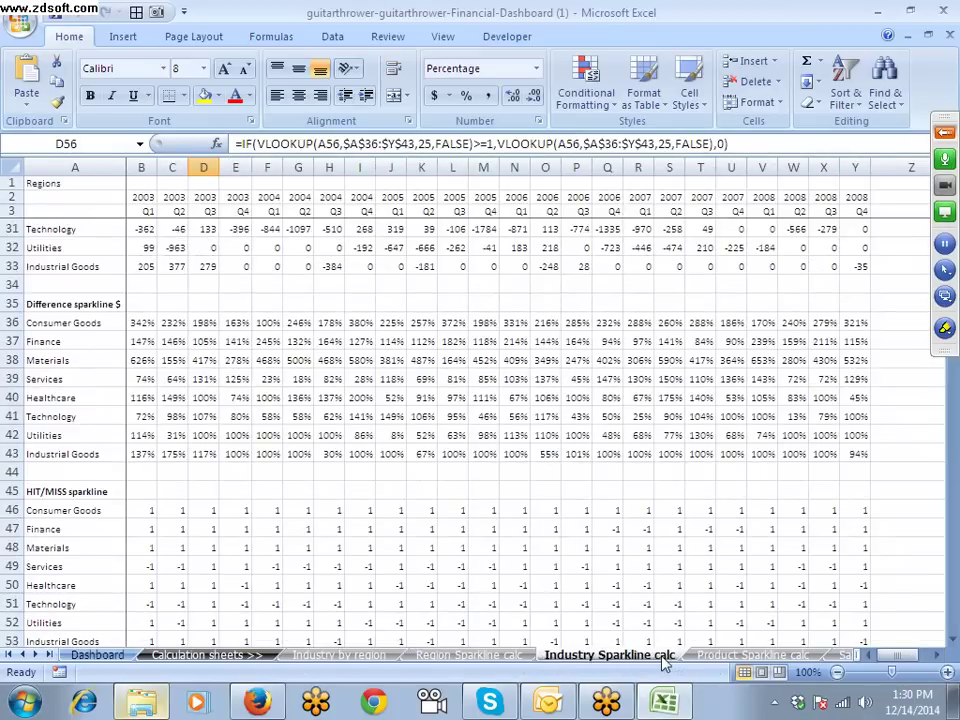
left_click(752, 655)
left_click(98, 658)
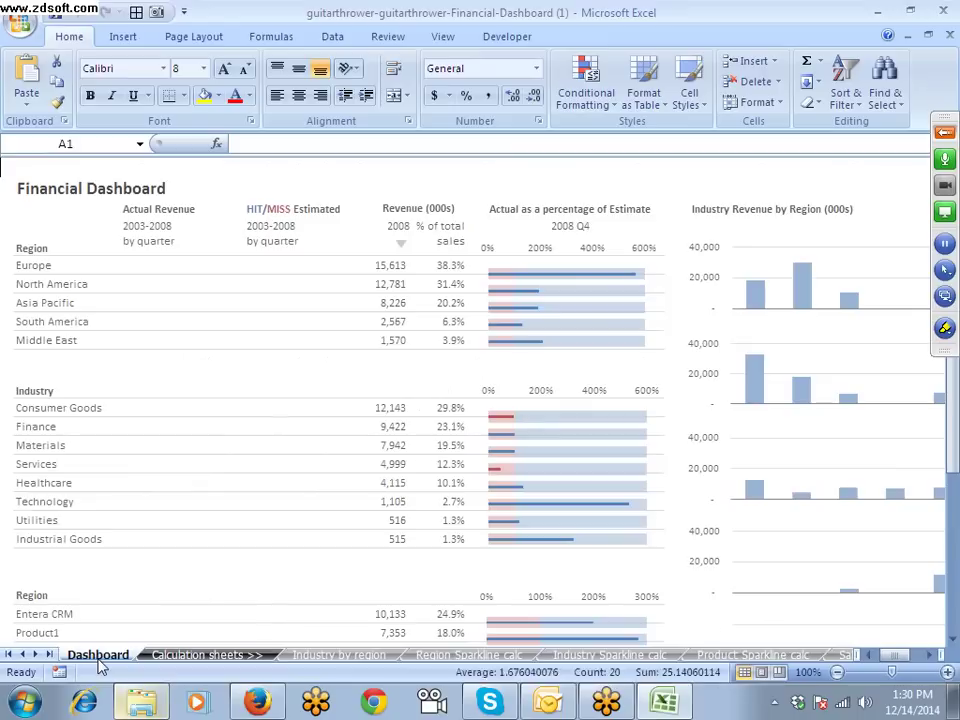
Step: Open the recent MYCN-Human-Resources-Dashboard workbook, look over its Dashboard sheet and show the Human Resources data sheet
scroll(105, 625, "down", 5)
scroll(105, 625, "up", 4)
left_click(10, 25)
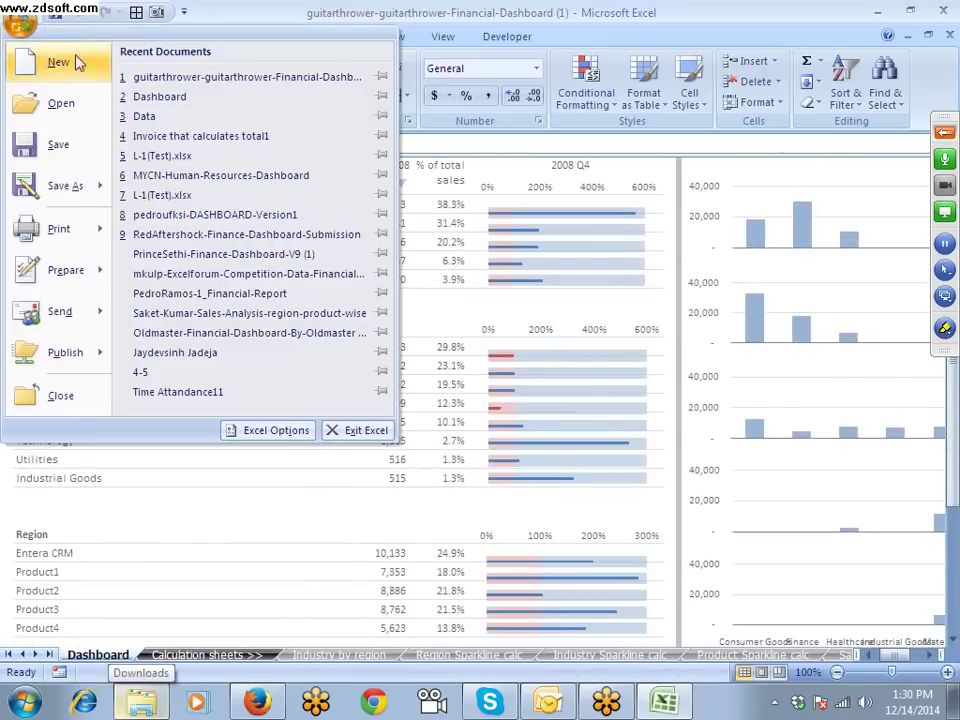
left_click(163, 176)
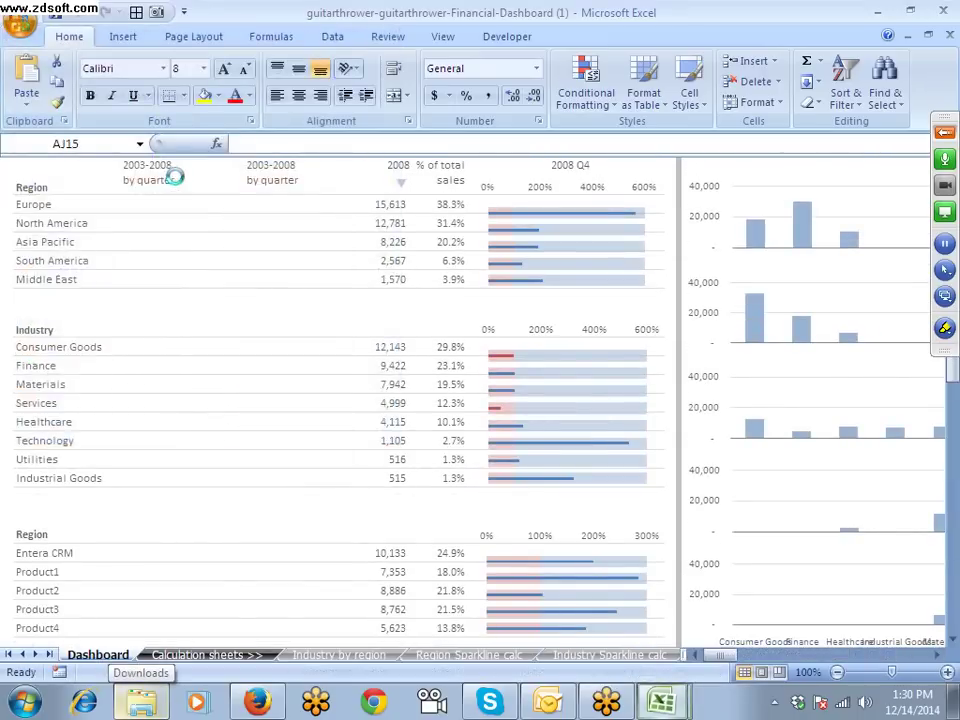
scroll(336, 407, "down", 3)
scroll(195, 545, "up", 2)
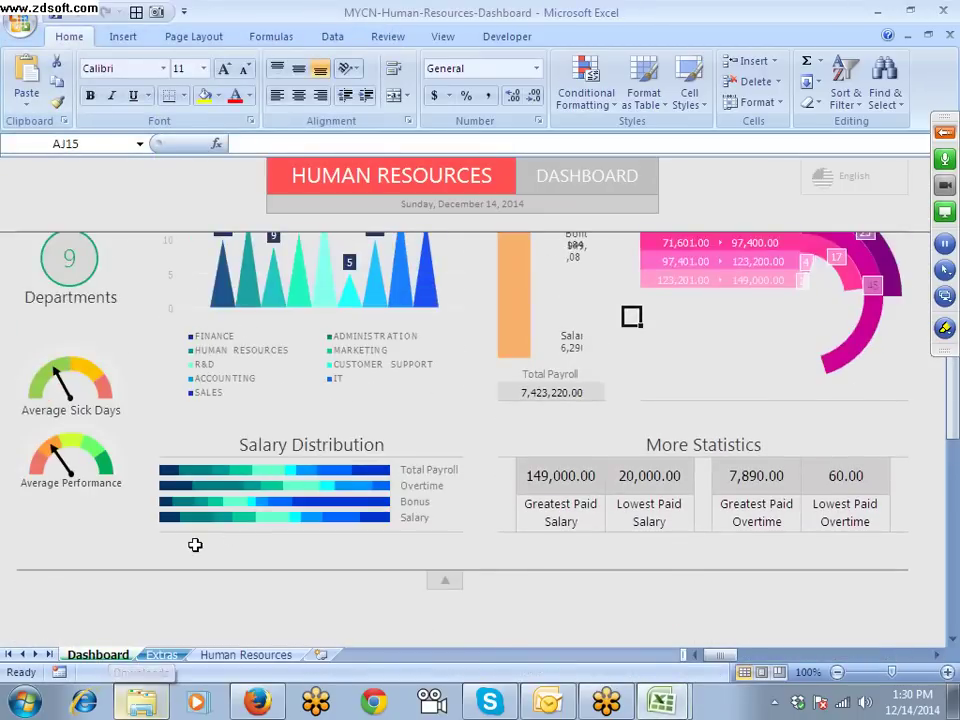
left_click(240, 655)
Step: Open the recent RedAftershock-Finance-Dashboard-Submission workbook and examine its Dashboard, Engine Room, References and Financial Dashboard Data sheets
left_click(25, 38)
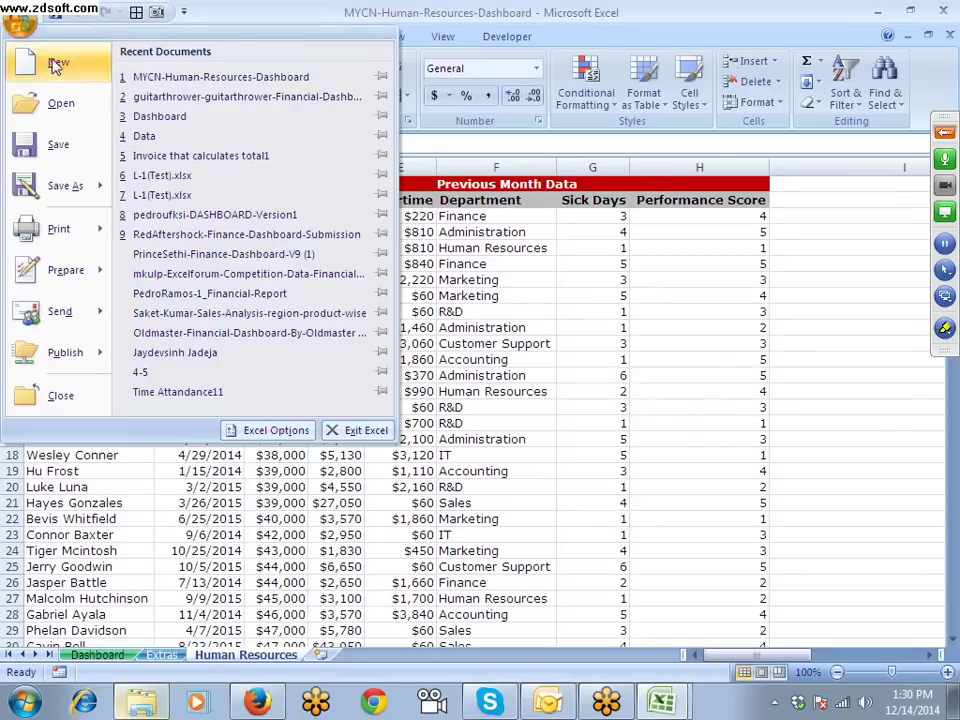
left_click(160, 173)
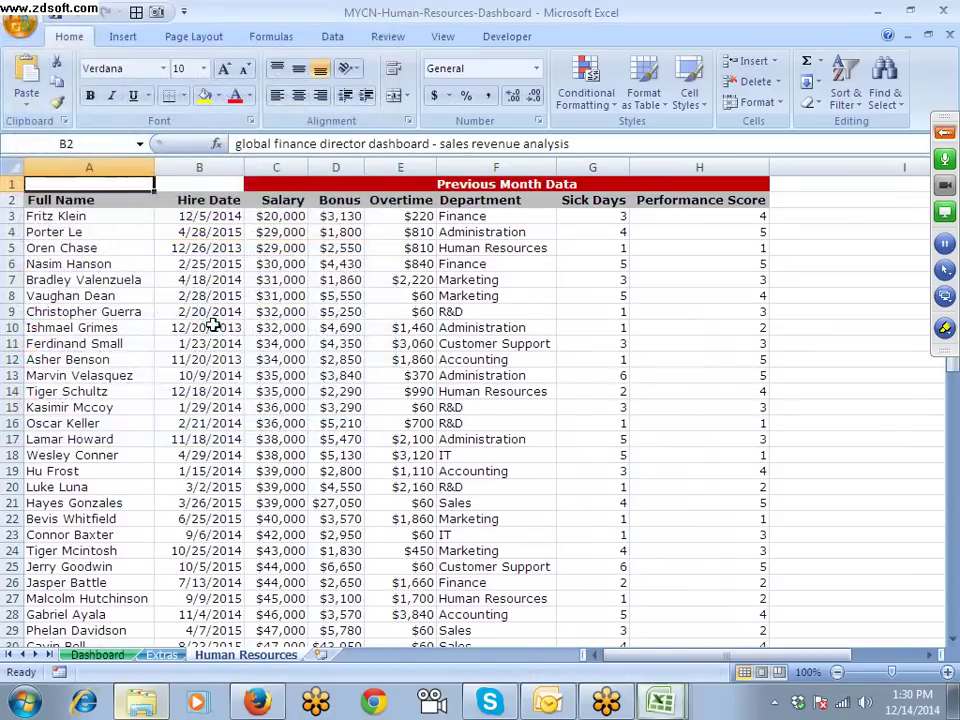
scroll(290, 444, "down", 5)
scroll(267, 465, "down", 10)
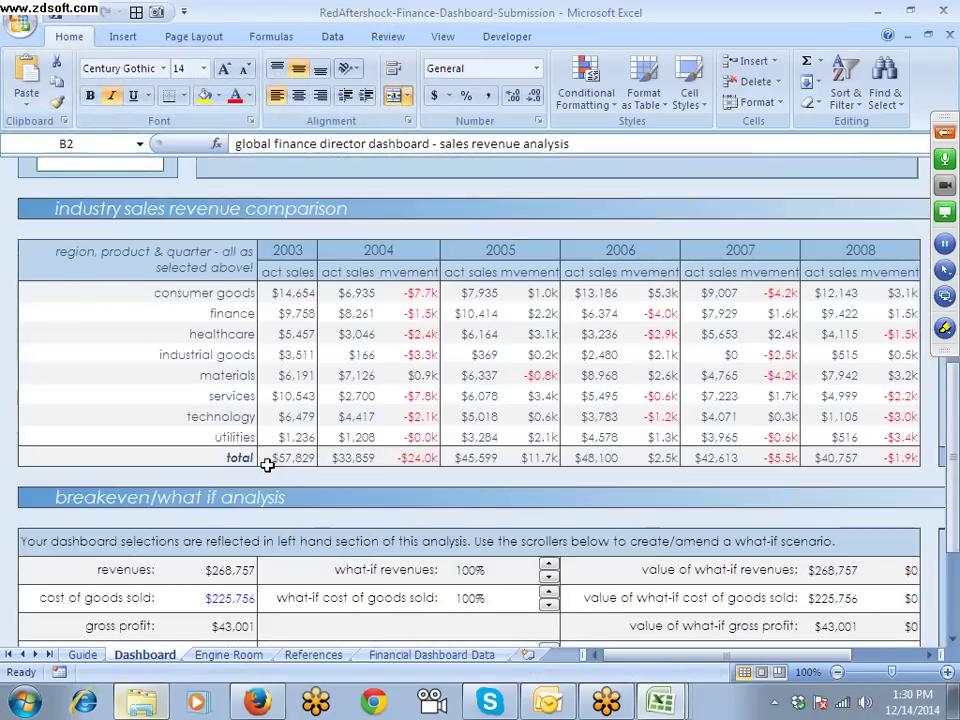
left_click(228, 655)
left_click(310, 655)
left_click(420, 657)
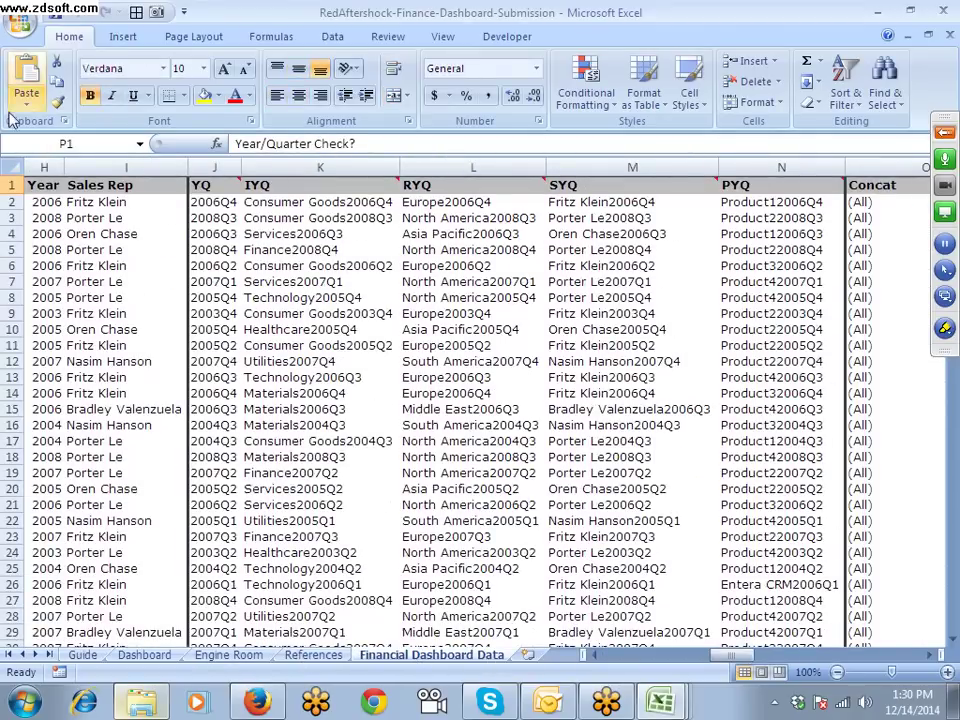
Step: Close the RedAftershock finance and MYCN human resources dashboard workbooks without saving changes
left_click(20, 25)
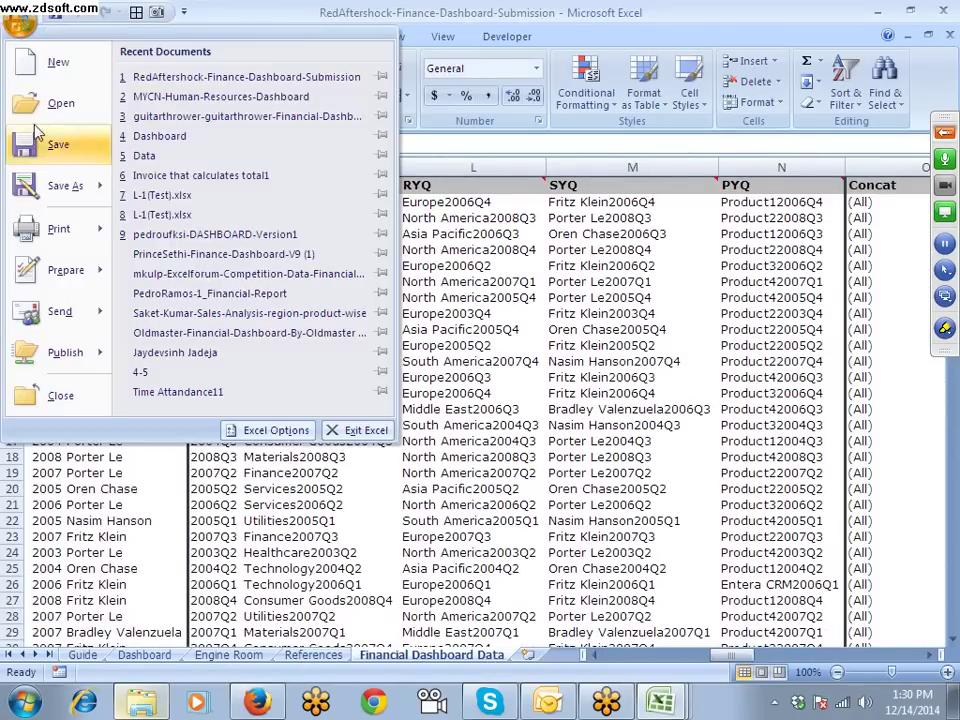
left_click(948, 37)
left_click(484, 398)
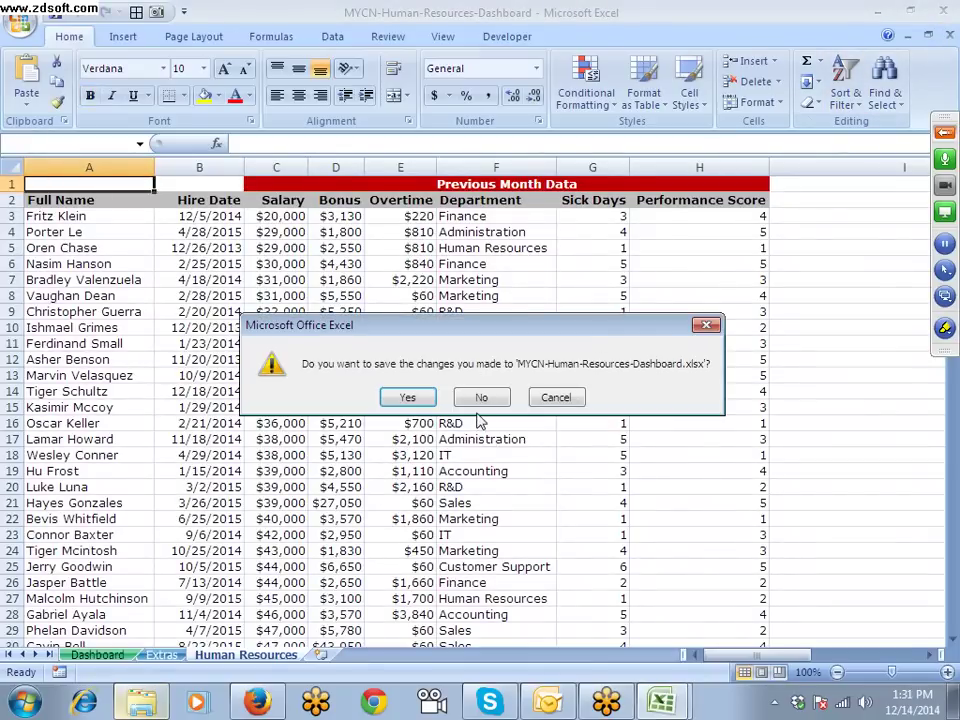
left_click(481, 398)
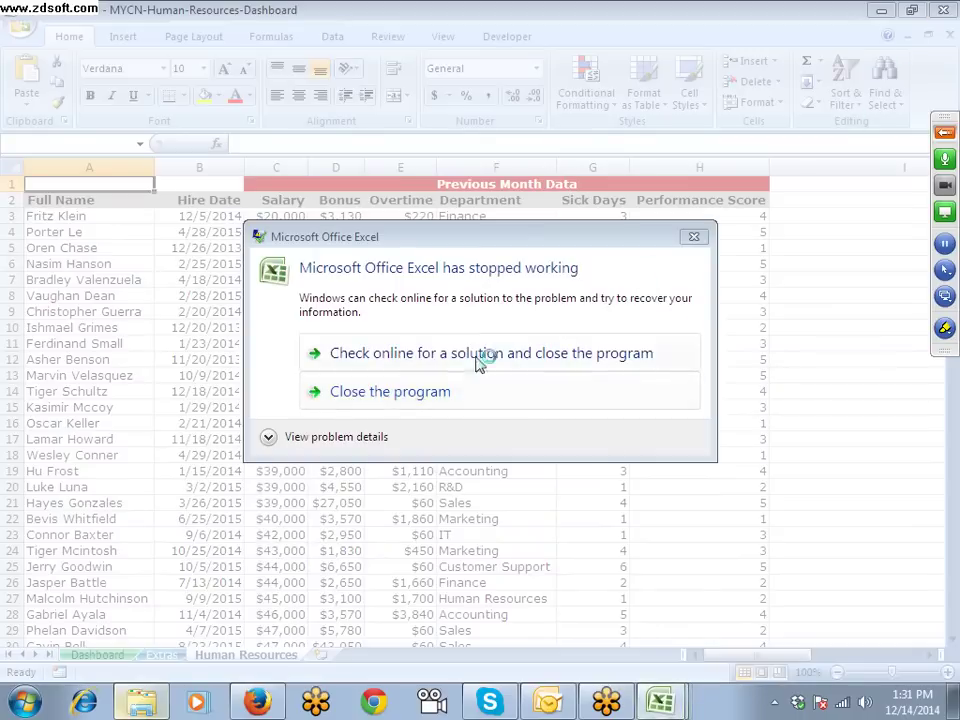
Step: Switch to Firefox and look through the sample dashboards listed on the exceltip.com/excel-dashboards page
left_click(153, 711)
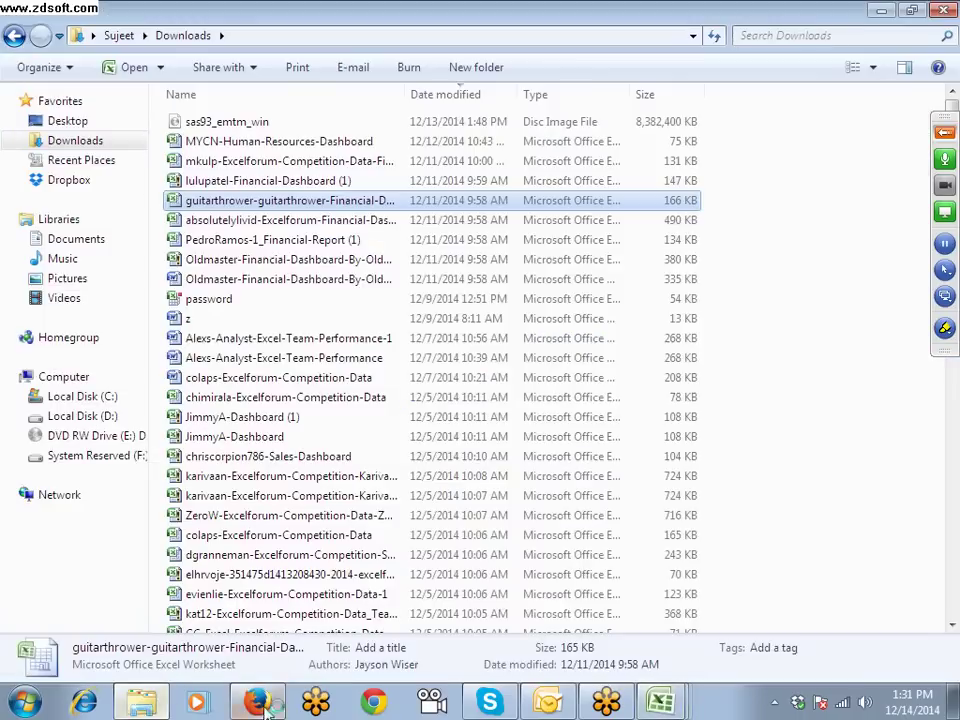
left_click(264, 704)
scroll(252, 606, "down", 10)
scroll(249, 611, "down", 20)
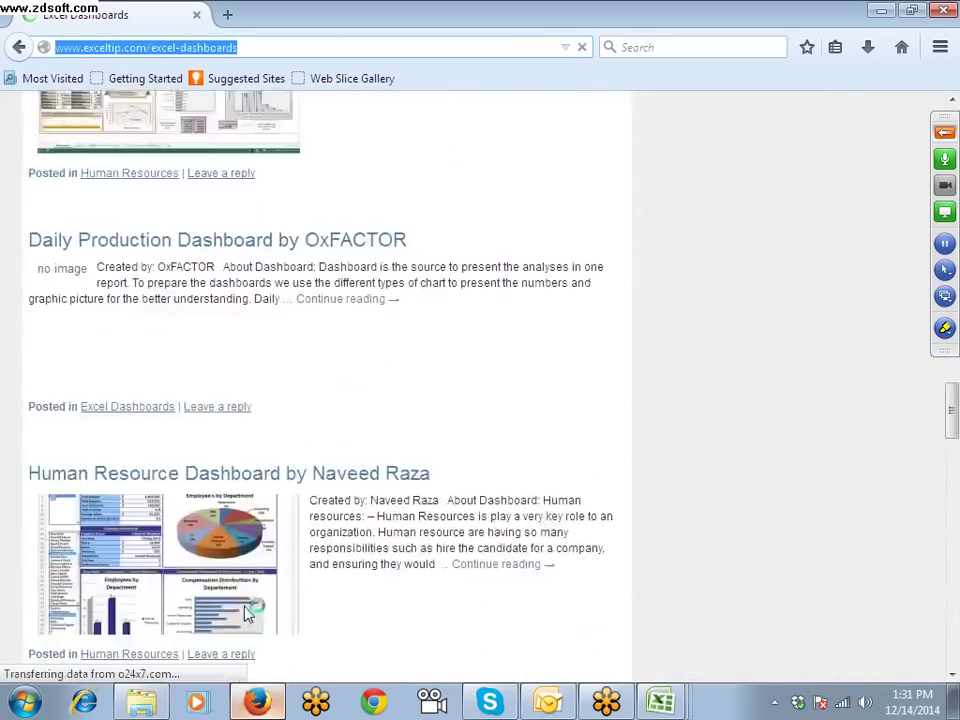